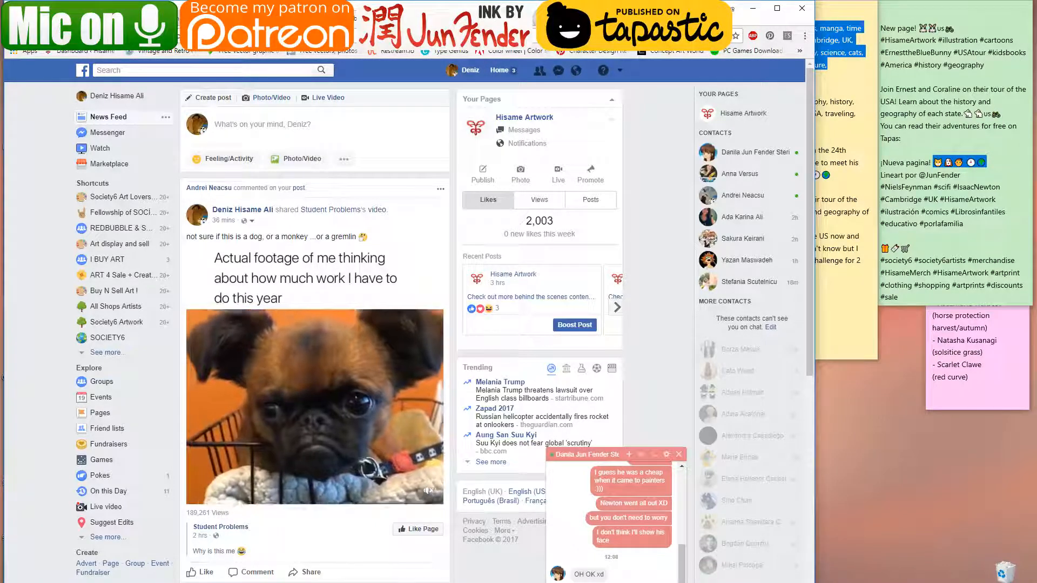
- Go to the YouTube live streaming dashboard and reload it
key("ctrl+Tab")
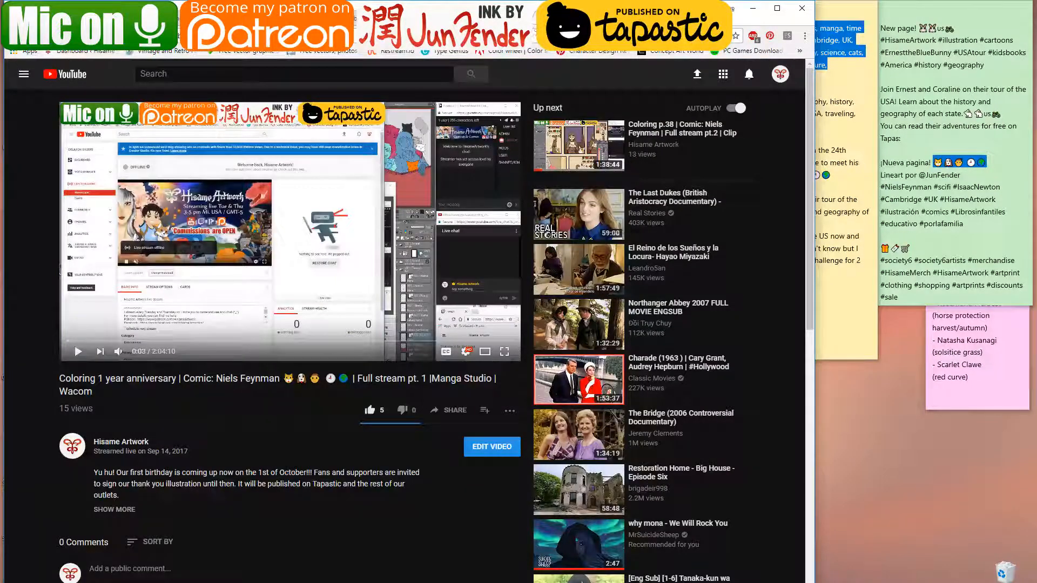
key("ctrl+Tab")
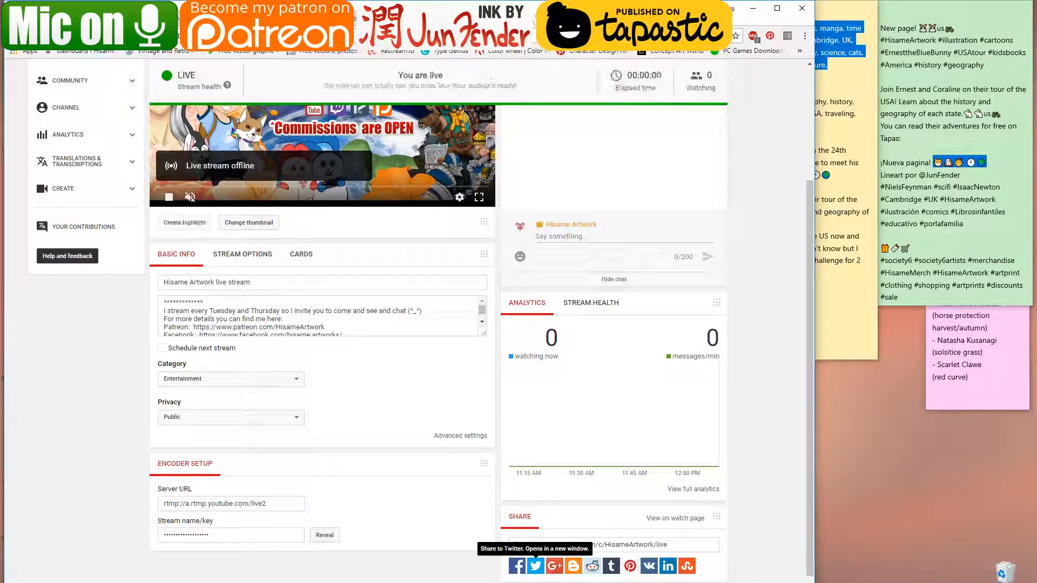
key("F5")
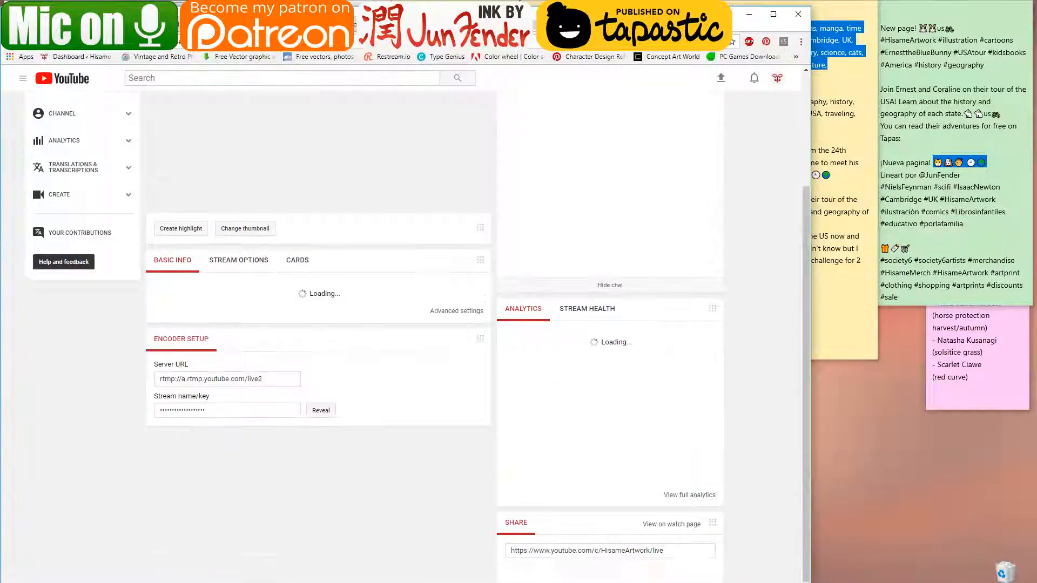
left_click_drag(114, 7, 115, 1)
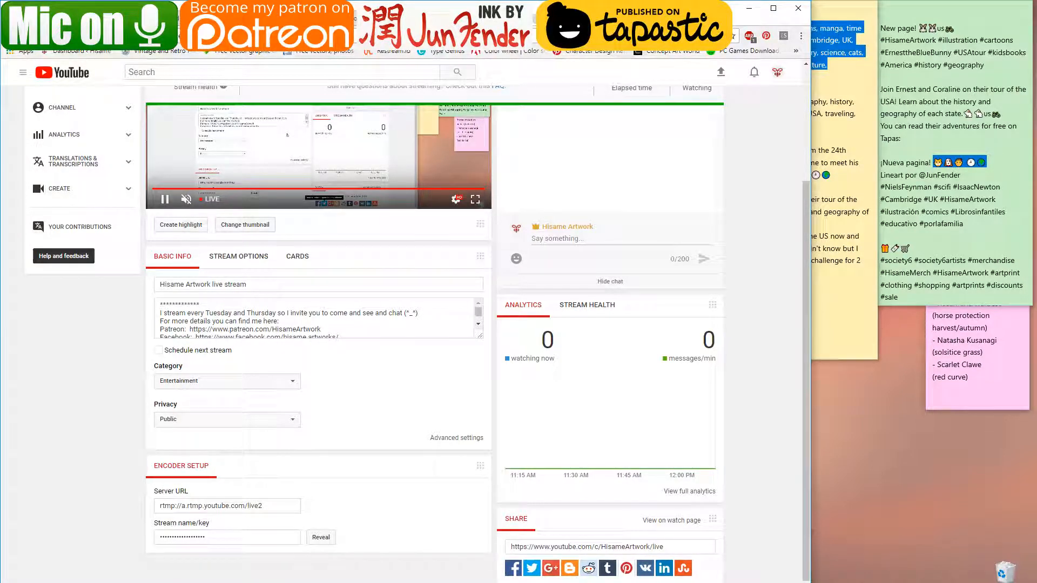
- Open the Hisame Artwork page on Facebook, close the open chat conversation and hide the chat sidebar
left_click(129, 19)
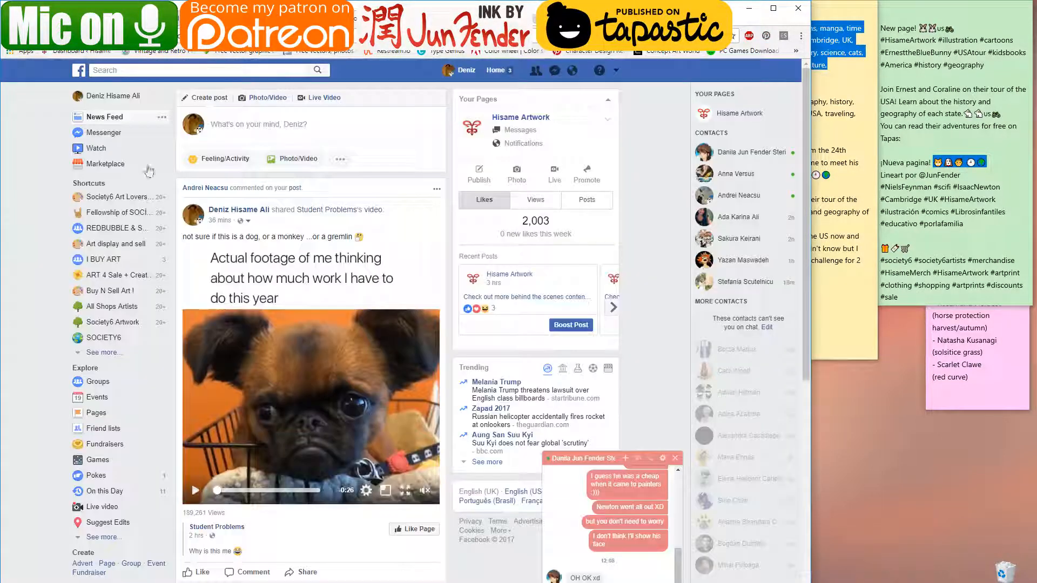
left_click(81, 354)
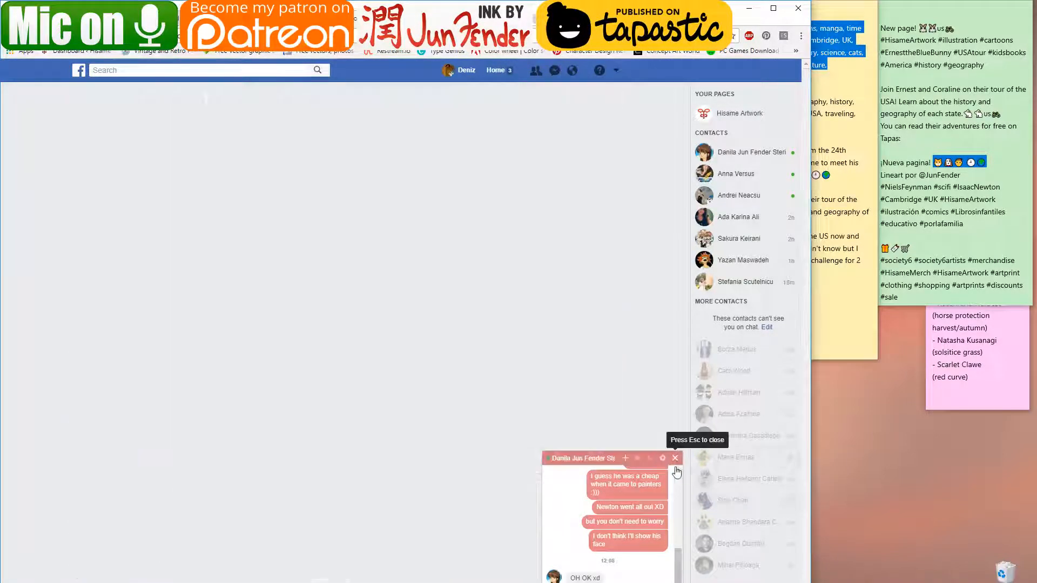
left_click(675, 458)
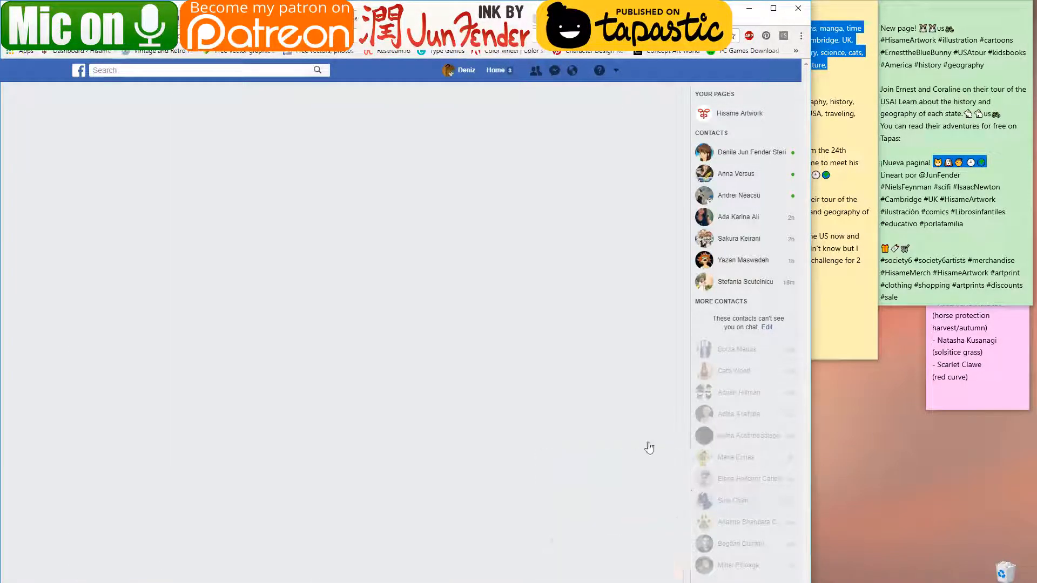
left_click(776, 581)
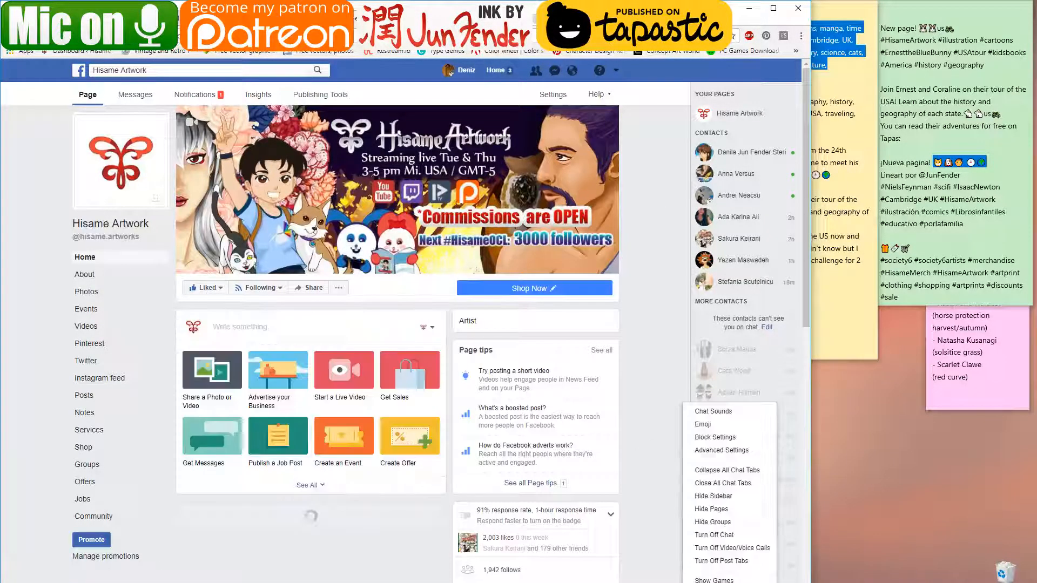
left_click(723, 497)
- Share the page's "Live in 5min! 1st year anniversary!" post on your own timeline with the original post included
scroll(321, 530, "down", 5)
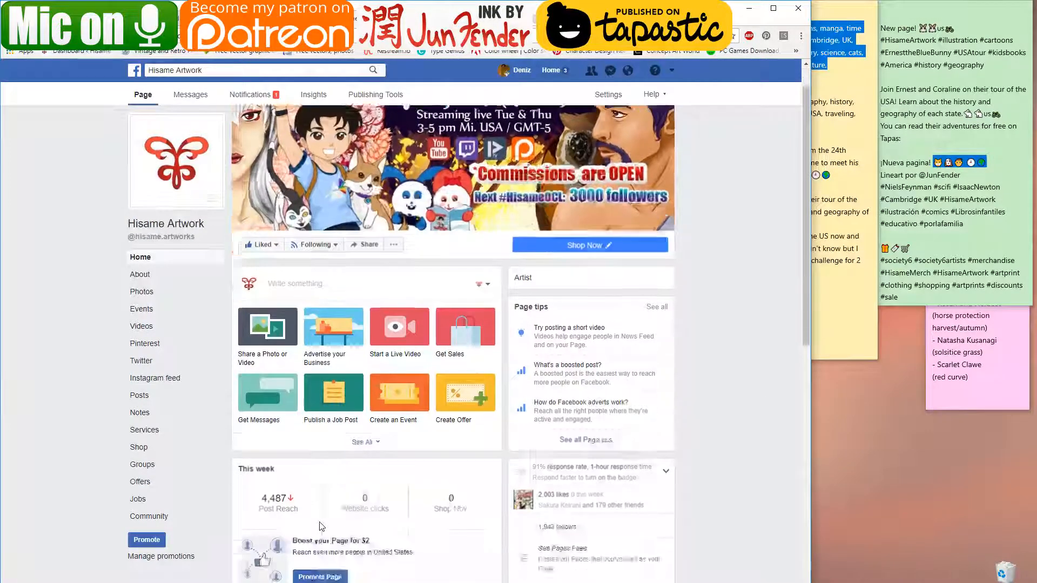
scroll(321, 531, "down", 1)
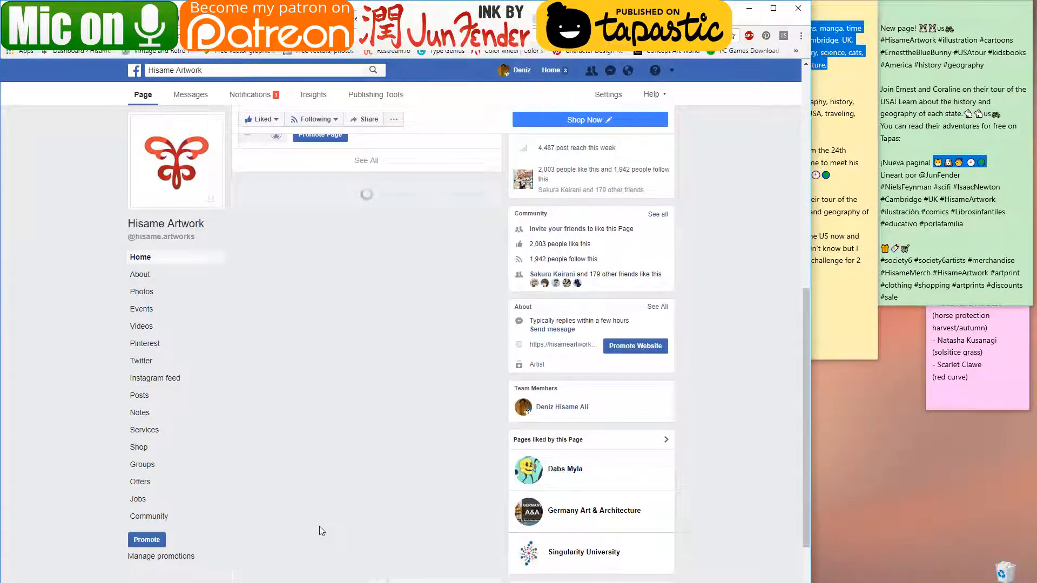
scroll(321, 531, "down", 3)
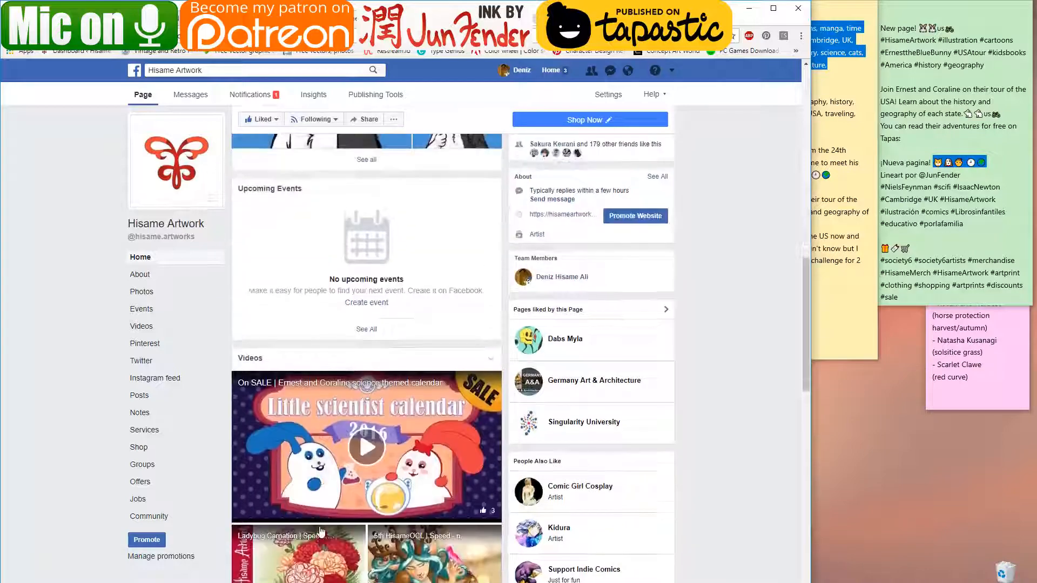
scroll(322, 531, "down", 10)
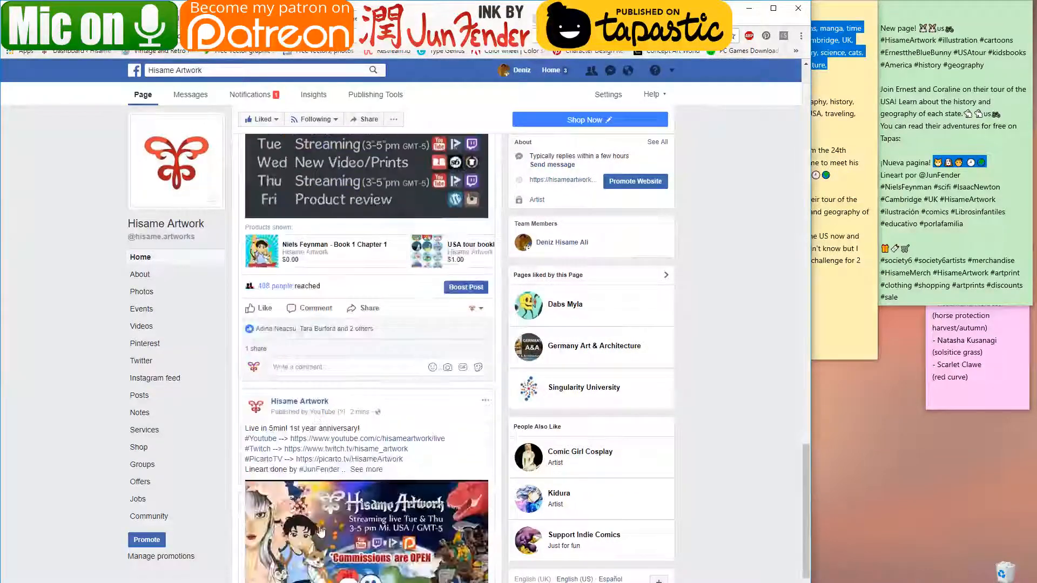
scroll(319, 531, "down", 4)
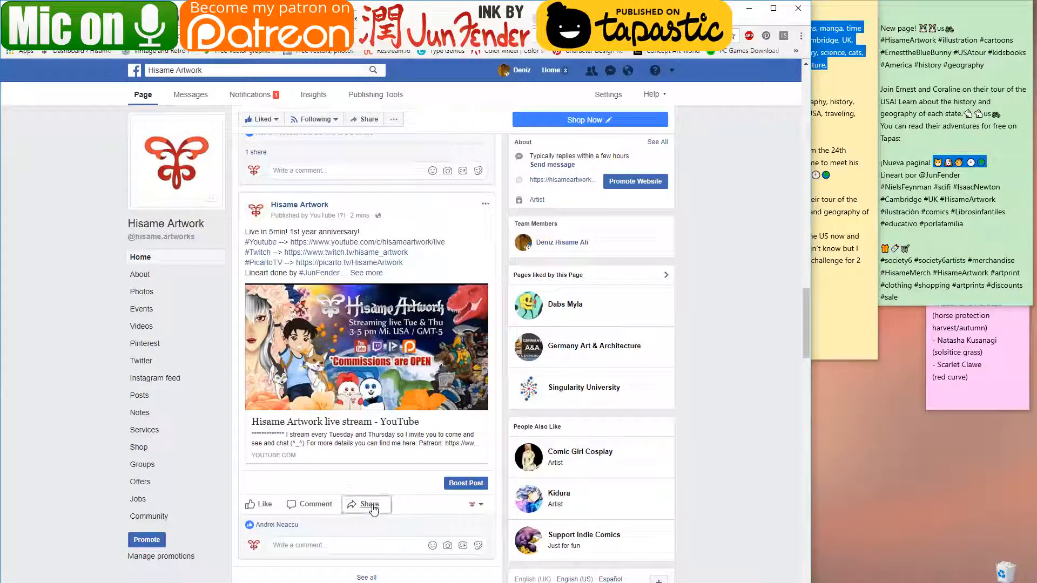
left_click(373, 509)
left_click(369, 537)
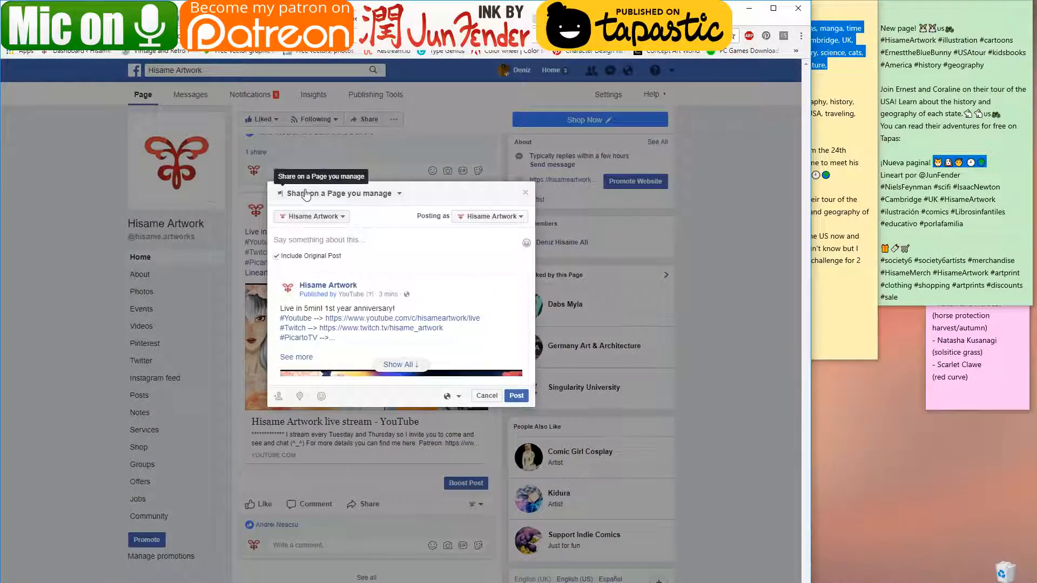
left_click(306, 195)
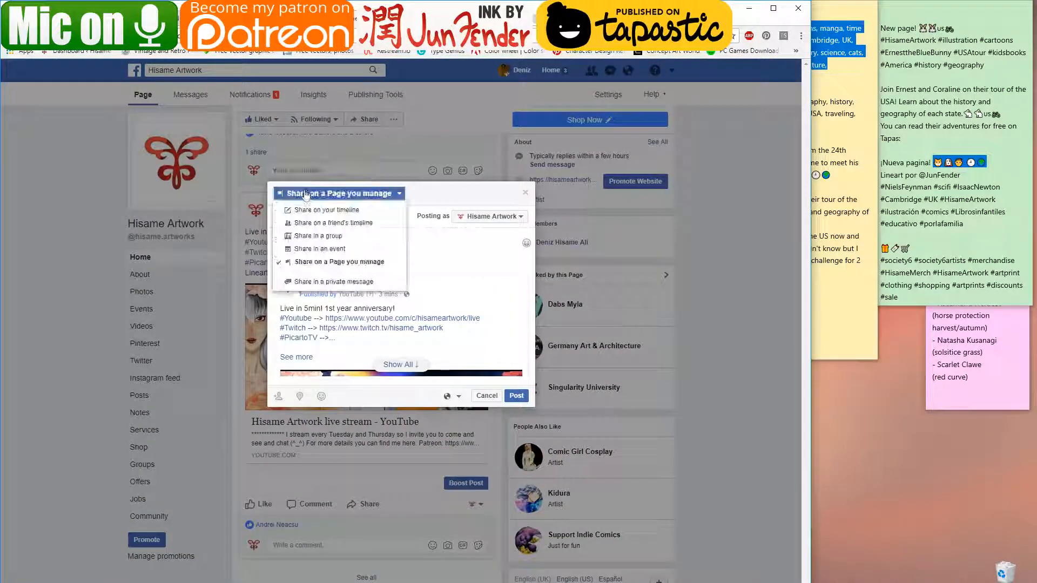
left_click(306, 210)
left_click(511, 372)
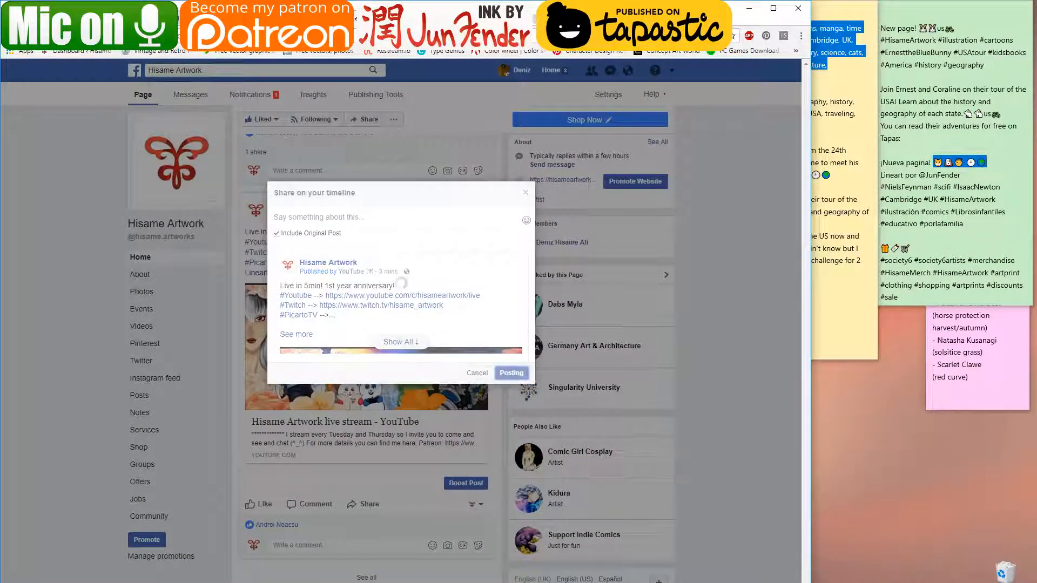
- Return to the YouTube live dashboard, pop out the live chat and place its window small over the desktop beside the browser
key("ctrl+Tab")
scroll(468, 505, "up", 3)
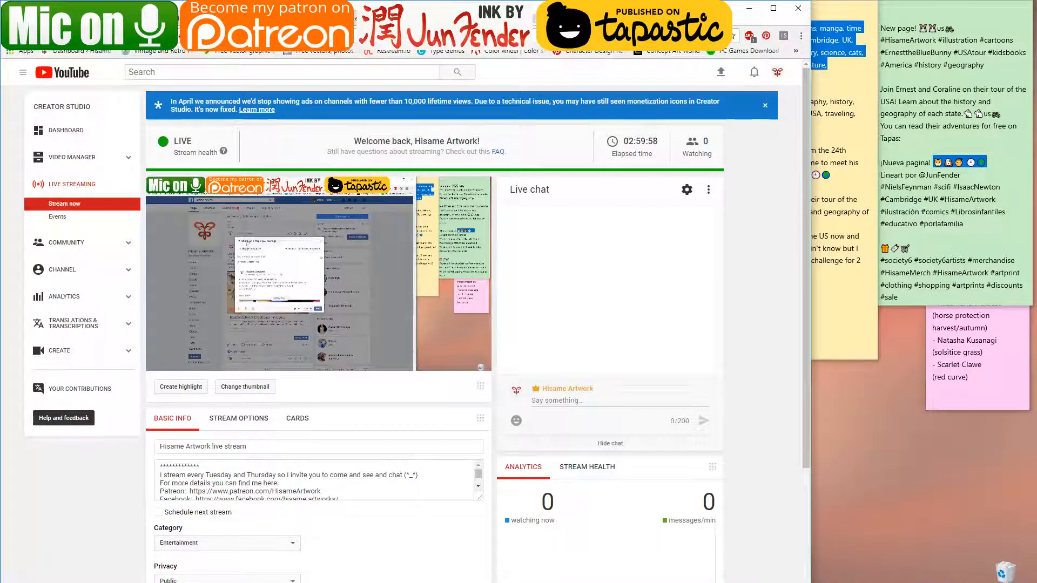
key("alt+Tab")
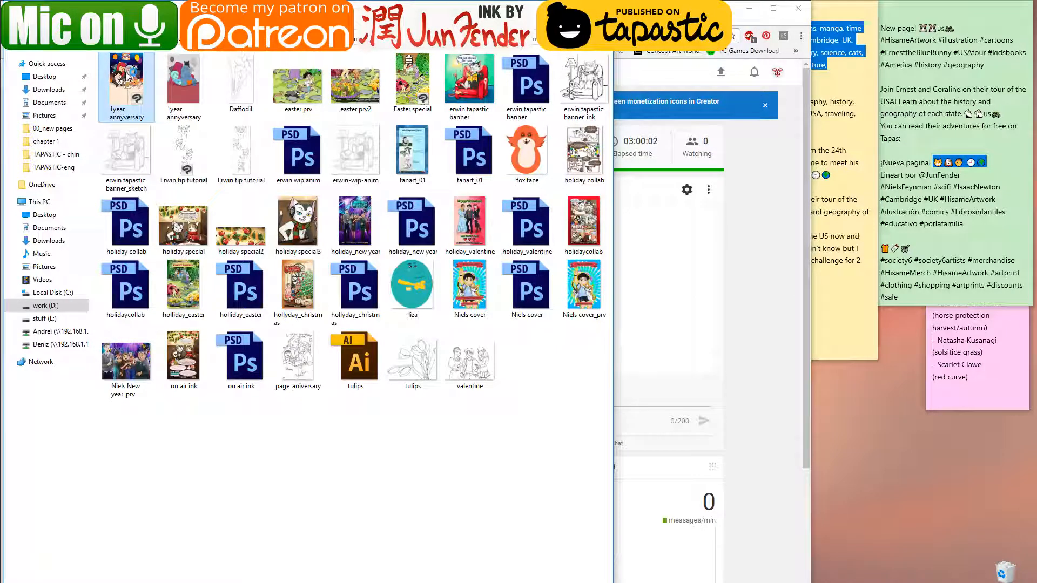
key("alt+Tab")
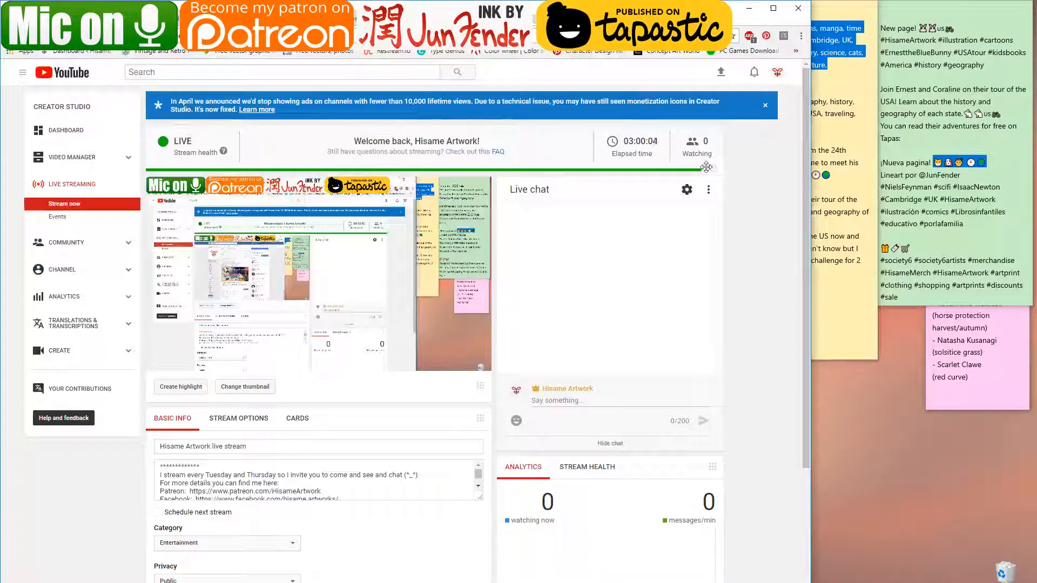
left_click(705, 191)
left_click(700, 269)
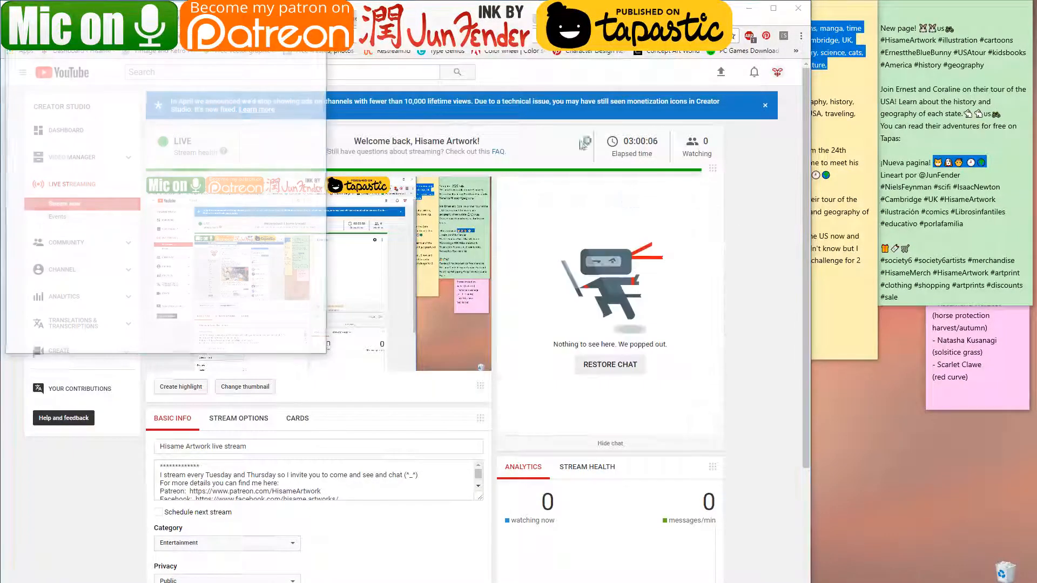
left_click_drag(203, 12, 916, 164)
left_click_drag(721, 150, 816, 223)
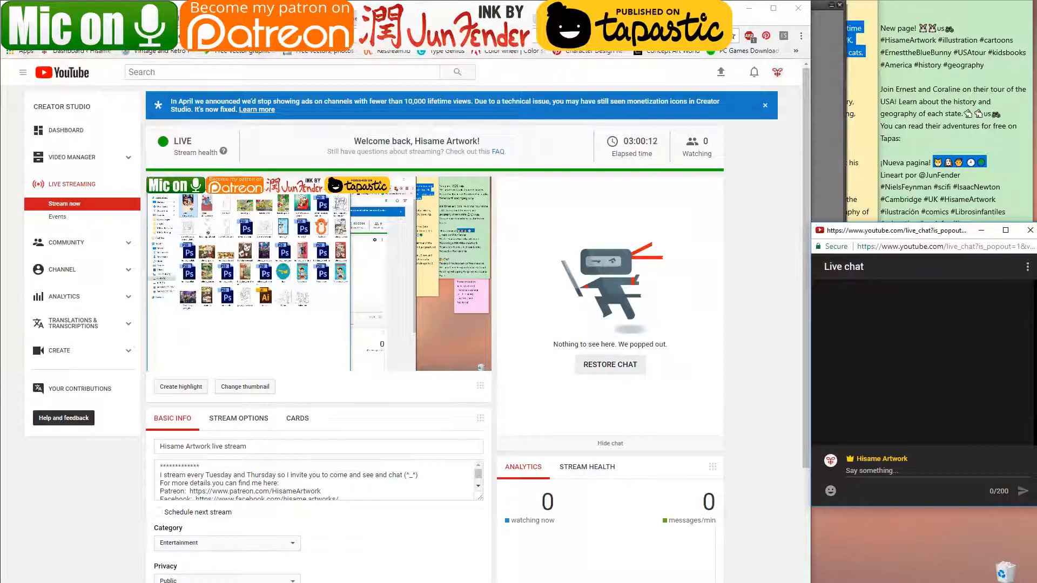
- Open the hisame_artwork Twitch popout chat in its own browser window and shrink it to sit over the YouTube live chat
key("ctrl+t")
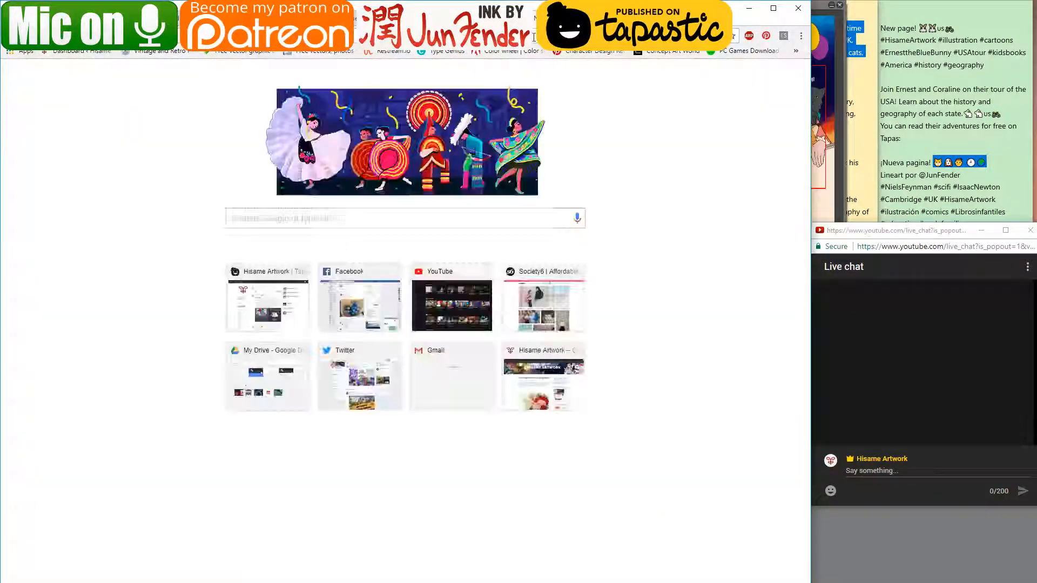
type("tw")
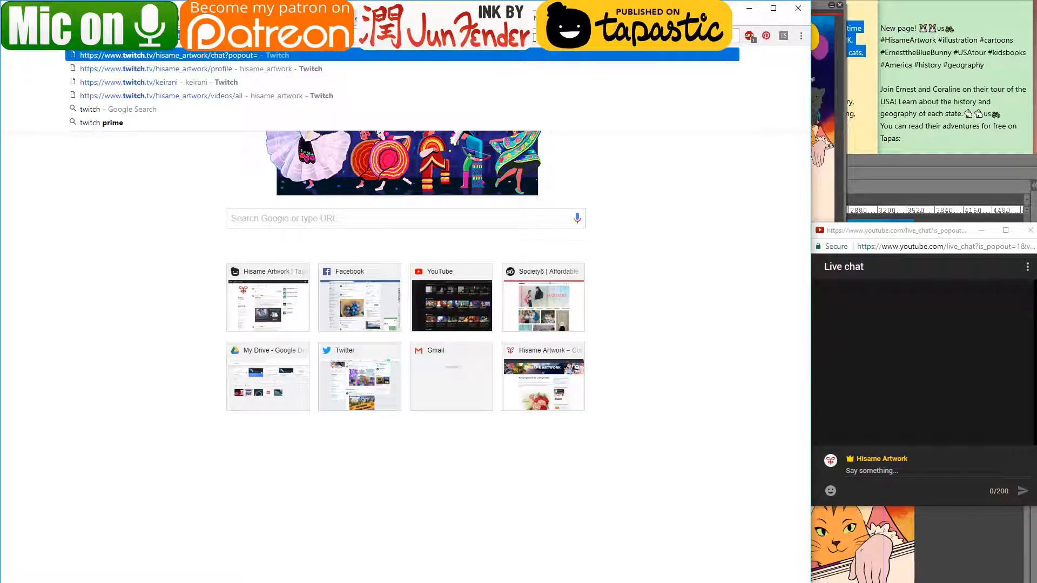
key("Return")
left_click_drag(603, 20, 809, 139)
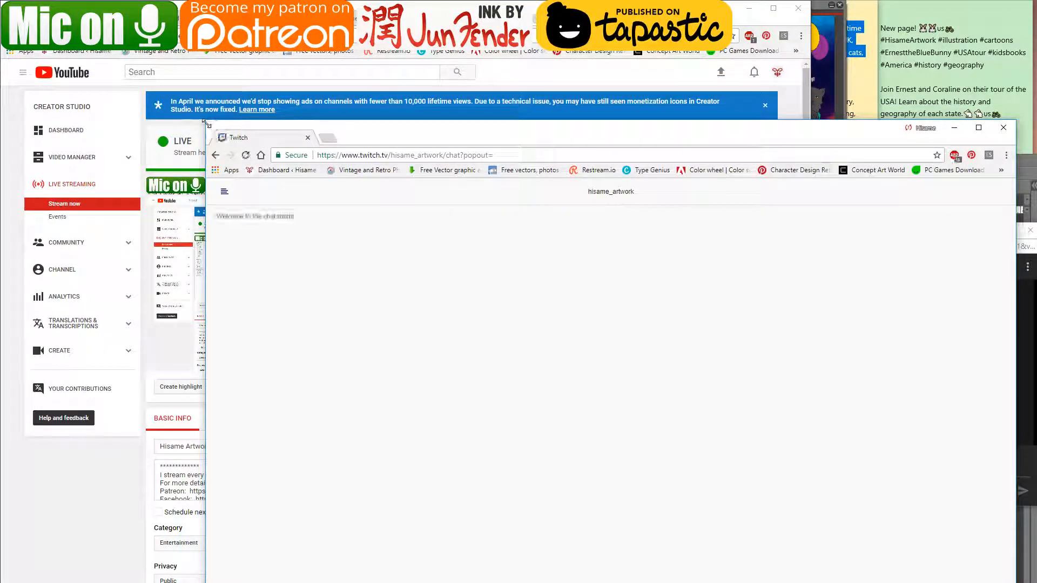
mouse_move(210, 128)
left_mouse_down()
mouse_move(864, 538)
mouse_move(878, 402)
mouse_move(856, 409)
mouse_move(905, 350)
mouse_move(905, 319)
left_mouse_up()
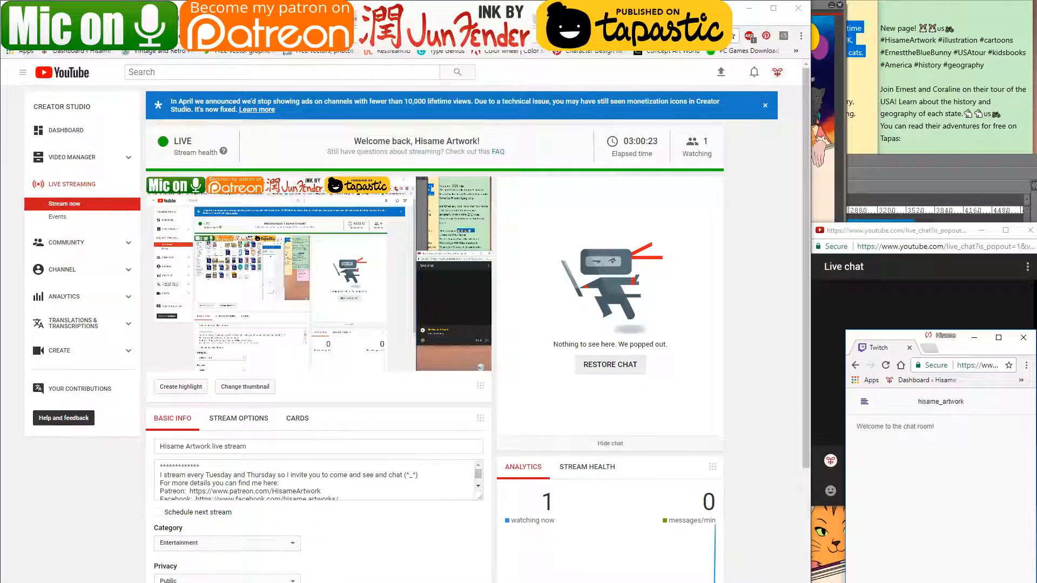
- Switch to Clip Studio Paint, maximize it and export the illustration as Photoshop Document "1year annyversary" in RGB color at 100% scale
left_click(929, 173)
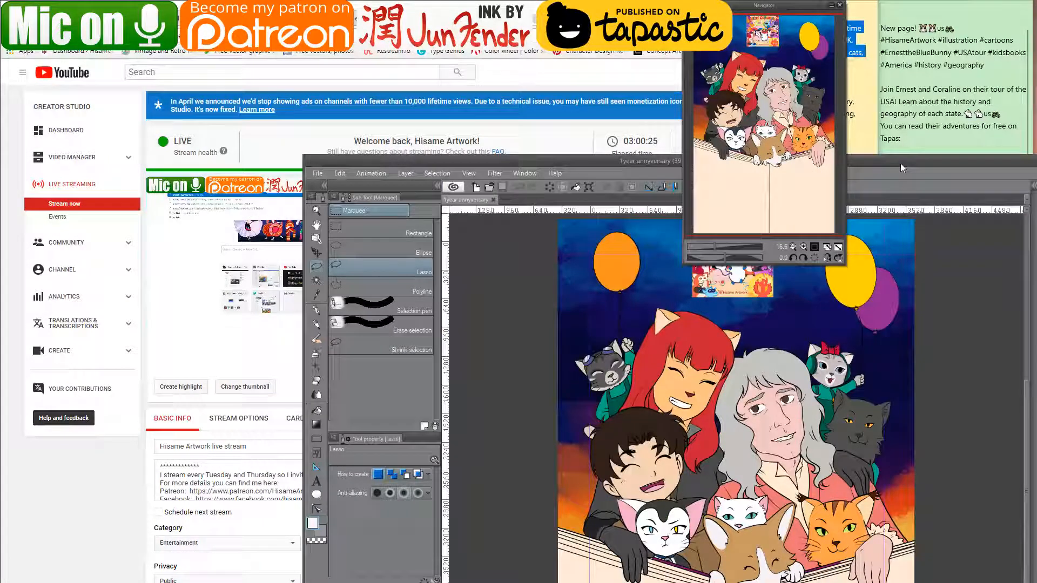
left_click_drag(903, 162, 586, 0)
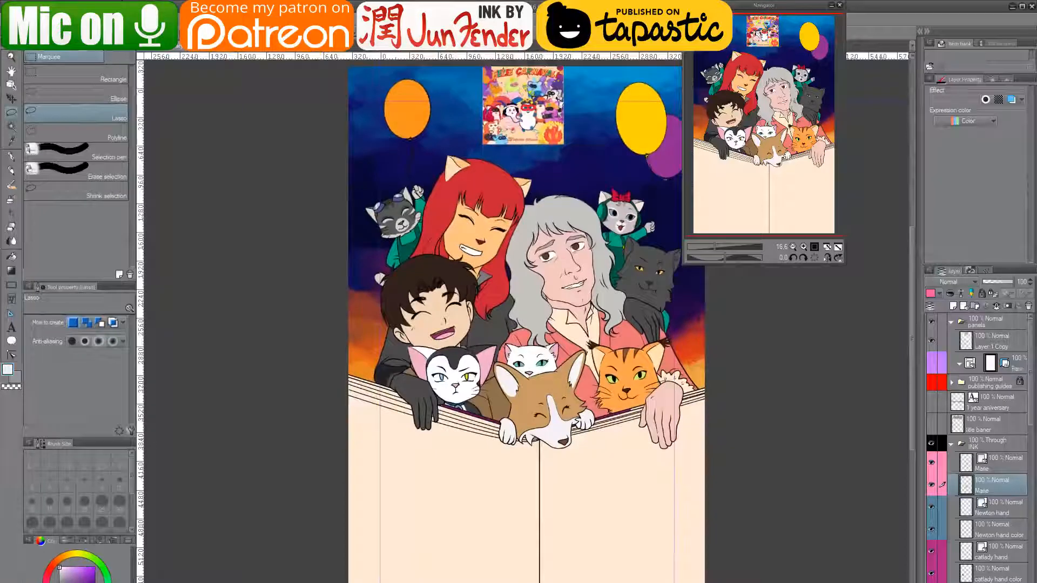
left_click(12, 20)
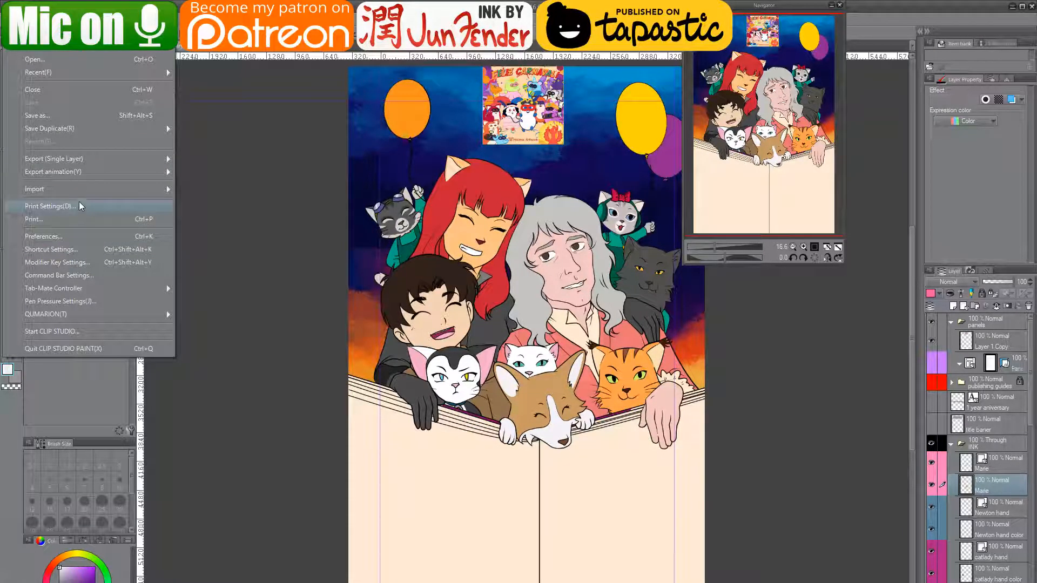
mouse_move(82, 163)
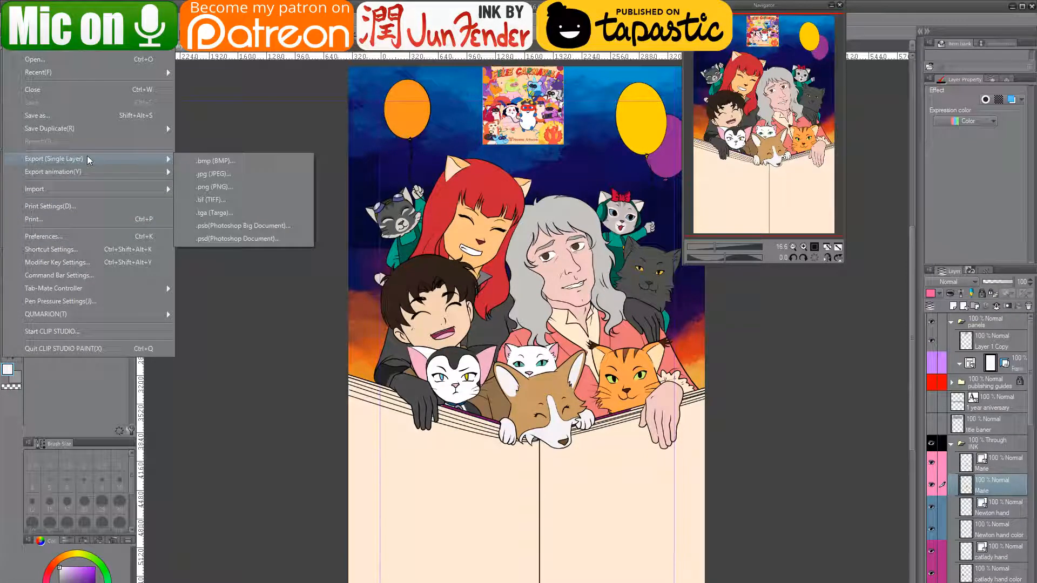
left_click(255, 239)
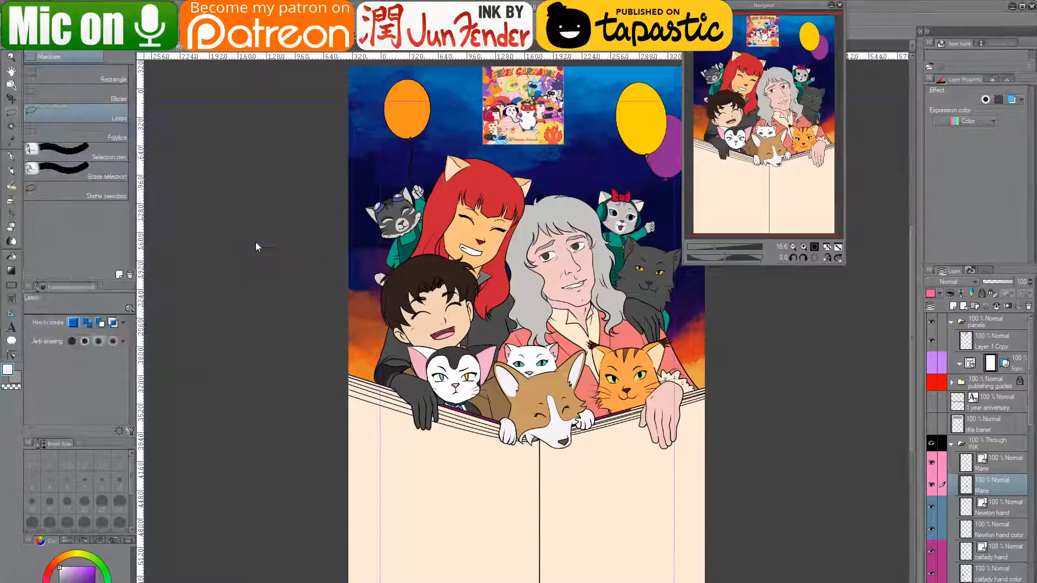
left_click(370, 290)
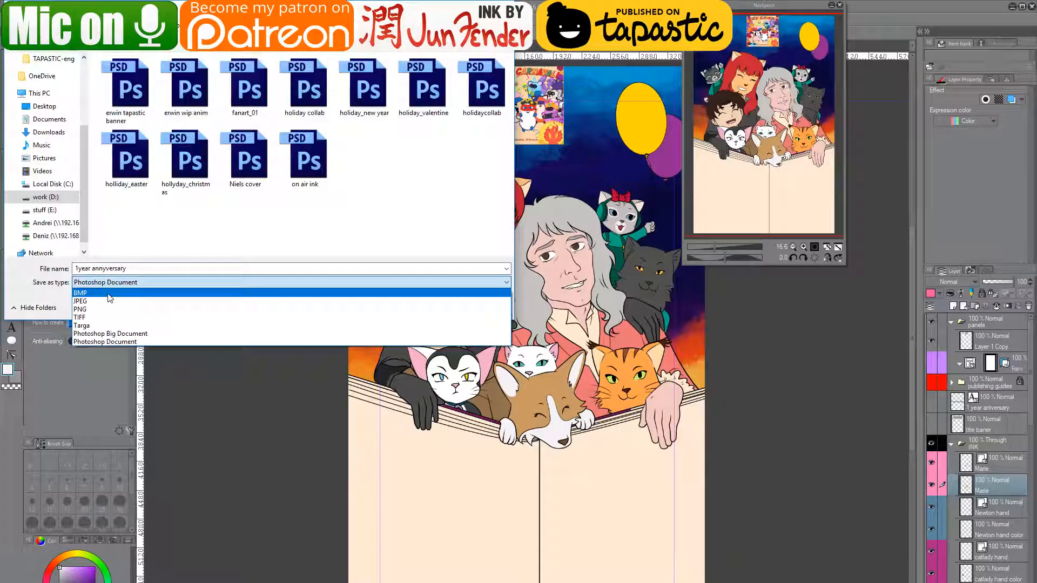
left_click(160, 343)
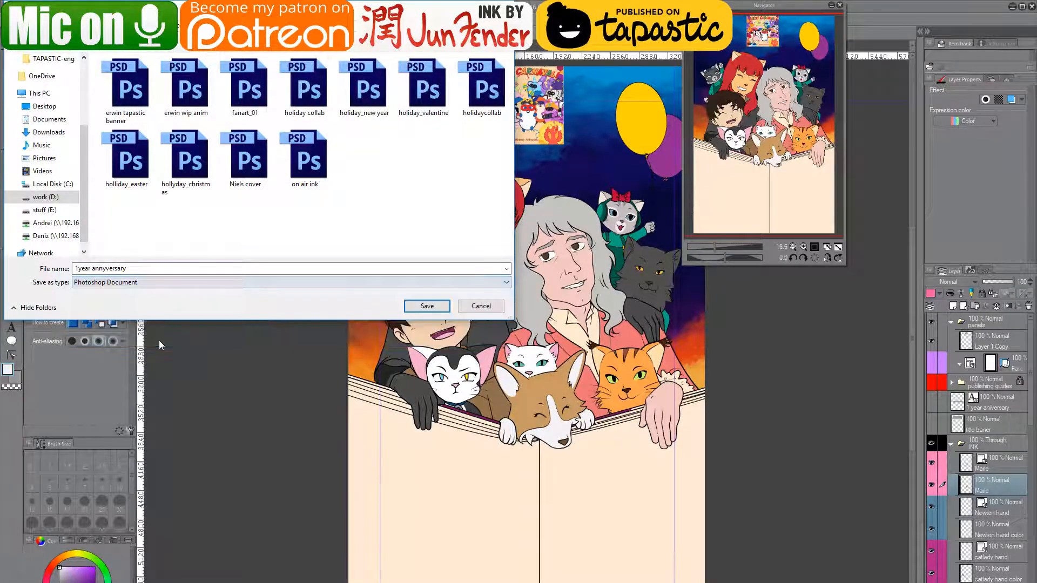
left_click(426, 306)
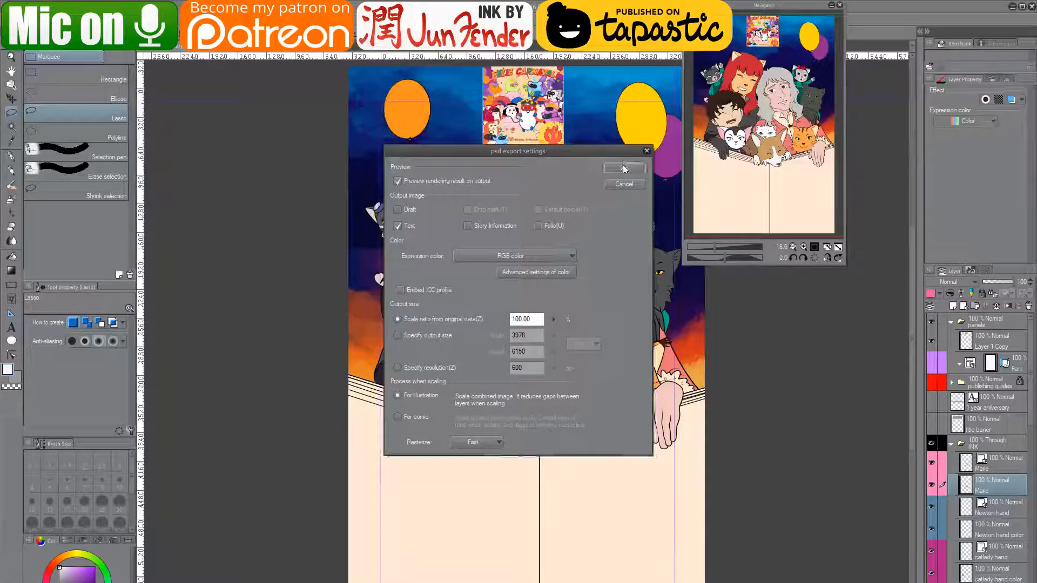
left_click(623, 166)
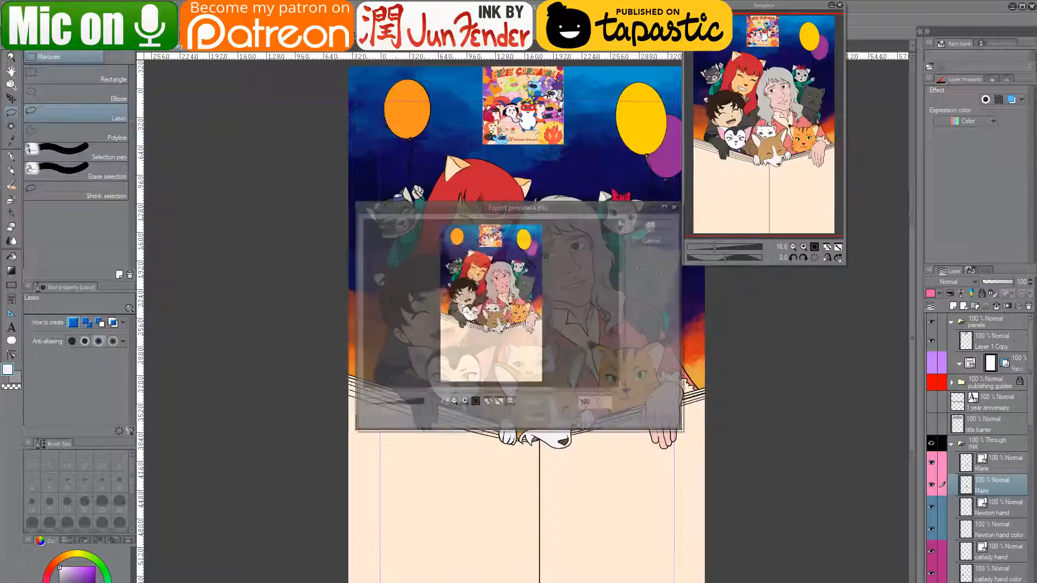
left_click(647, 223)
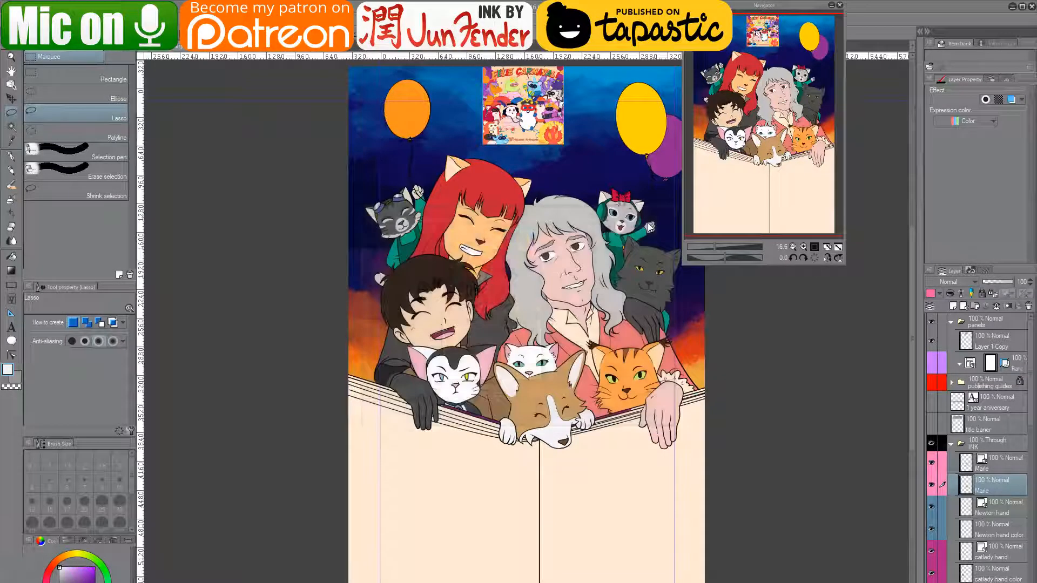
- Open the exported PSD "1year annyversary" from the file folder in Photoshop, then minimize the folder and close Clip Studio Paint
key("alt+Tab")
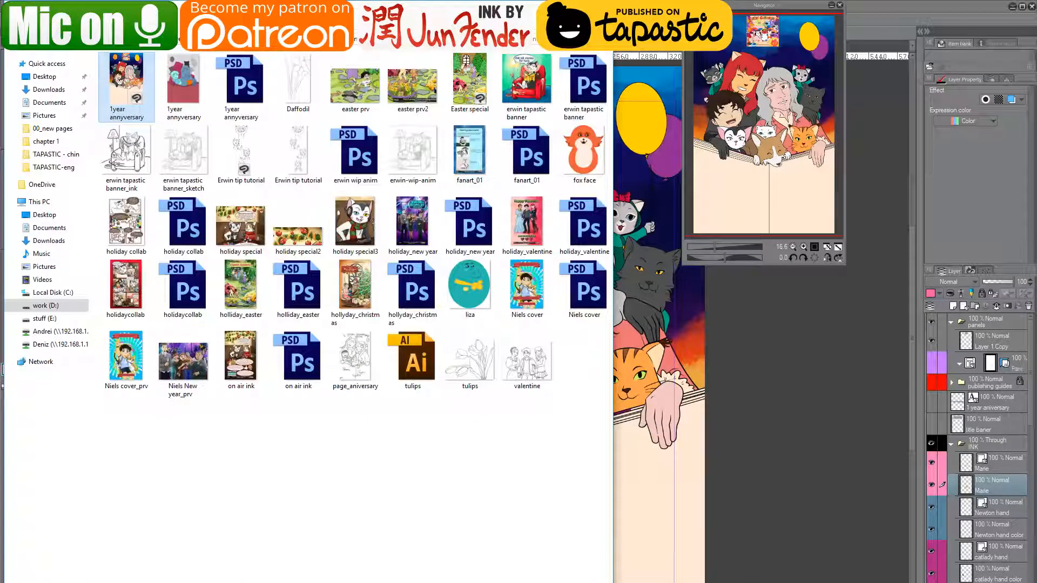
left_click(295, 446)
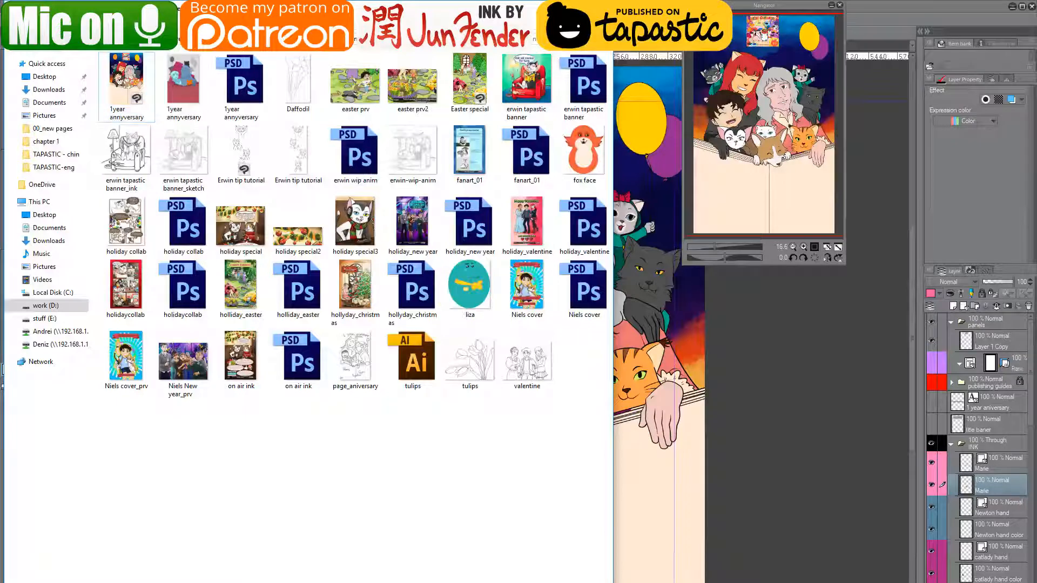
left_click(241, 80)
double_click(241, 80)
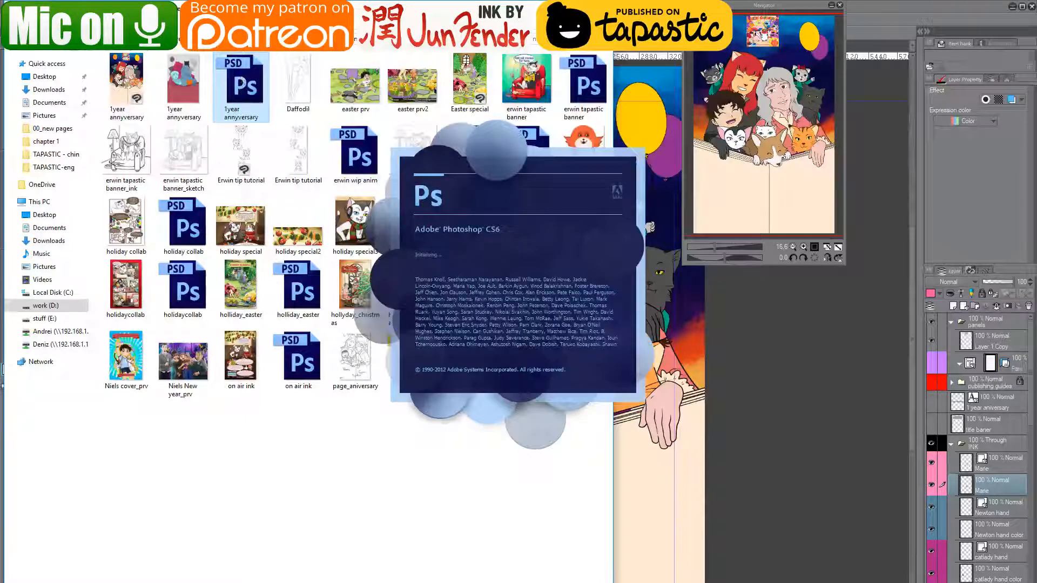
left_click(551, 8)
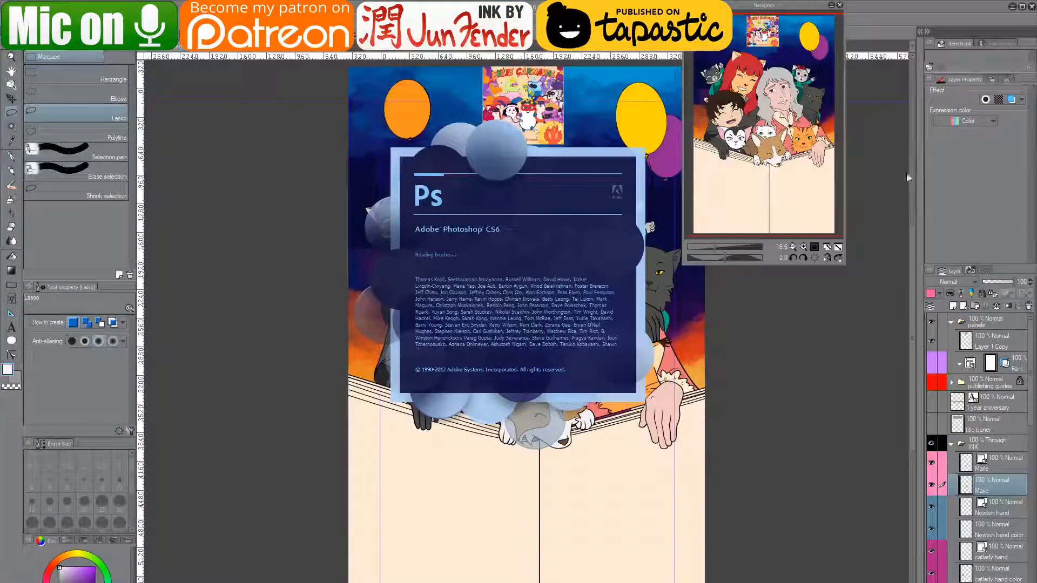
left_click(1031, 7)
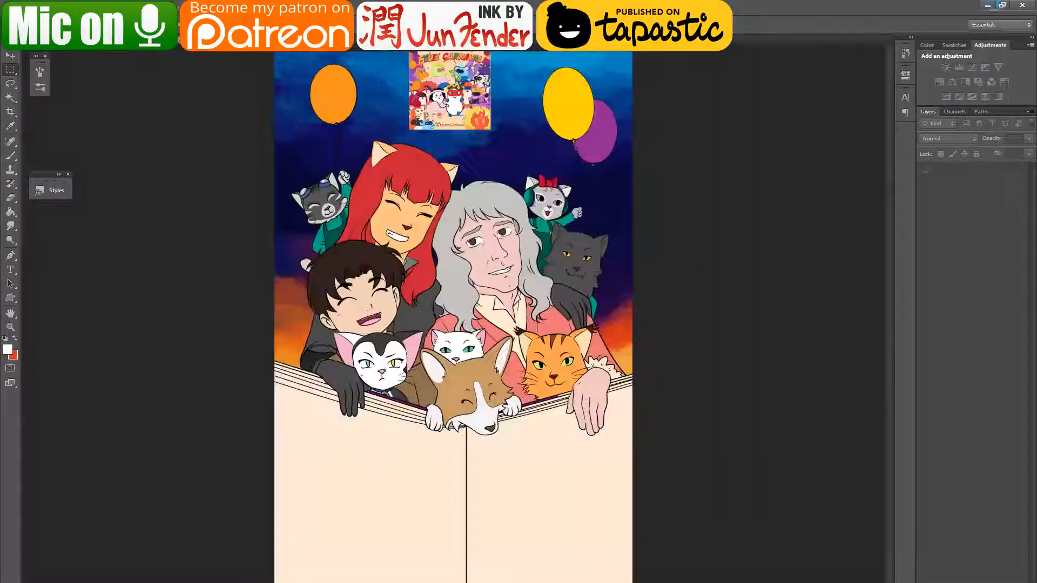
- Restore Photoshop to a smaller window and shrink the Twitch and YouTube chat windows so both fit stacked beside it
left_click(988, 6)
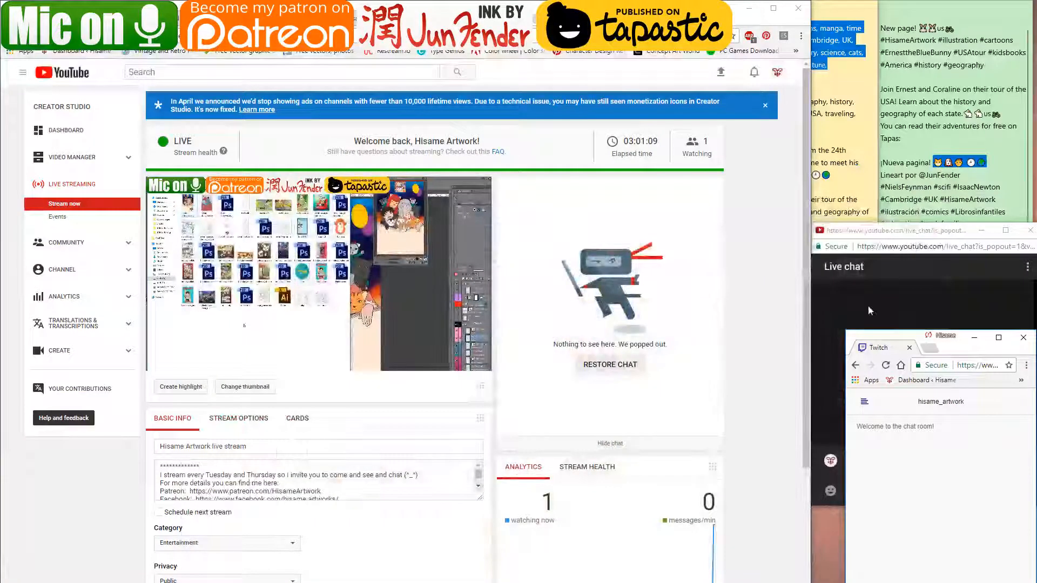
key("alt+Tab")
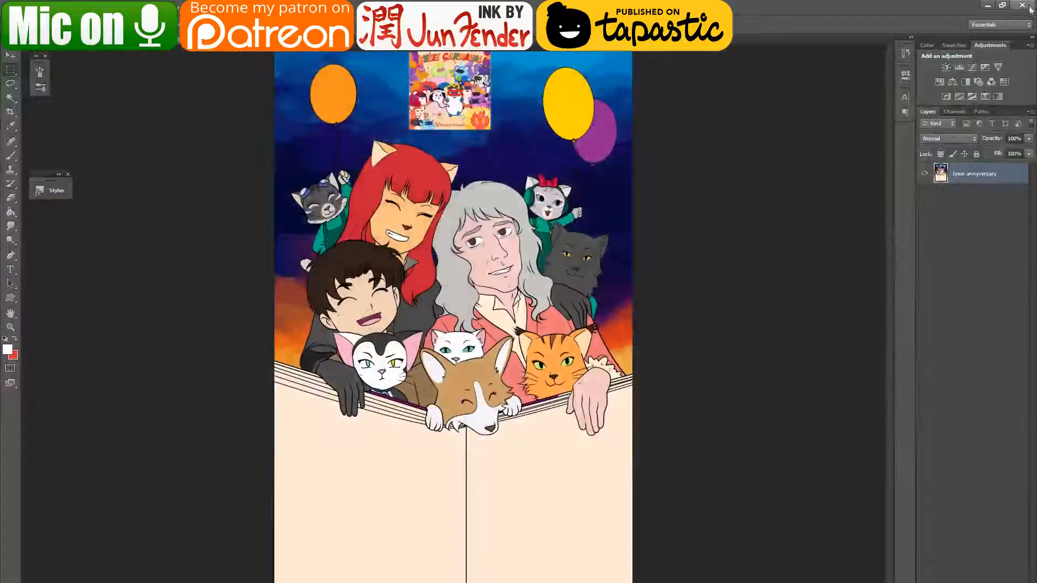
left_click(1002, 5)
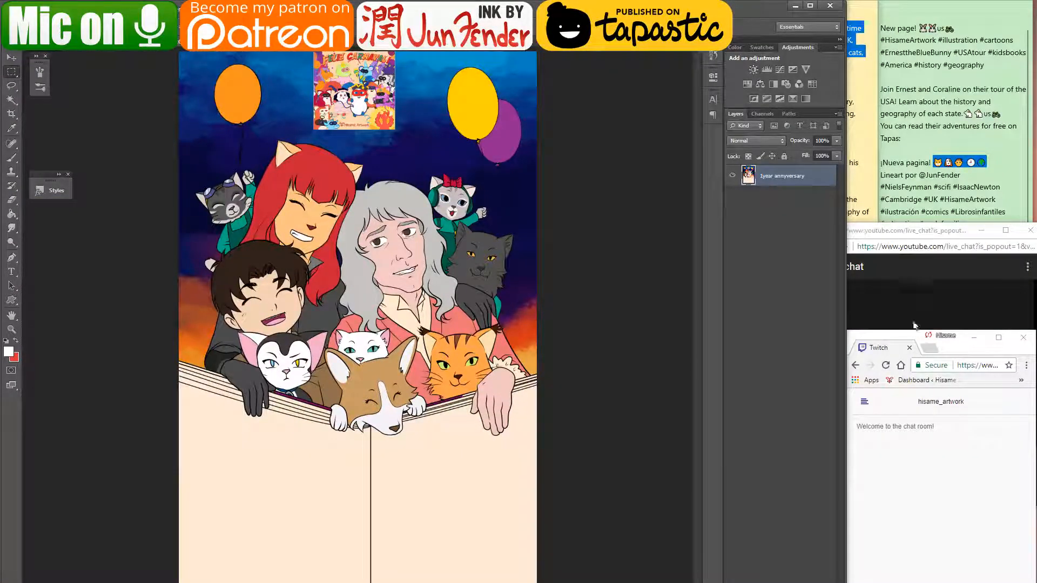
left_click_drag(903, 332, 899, 445)
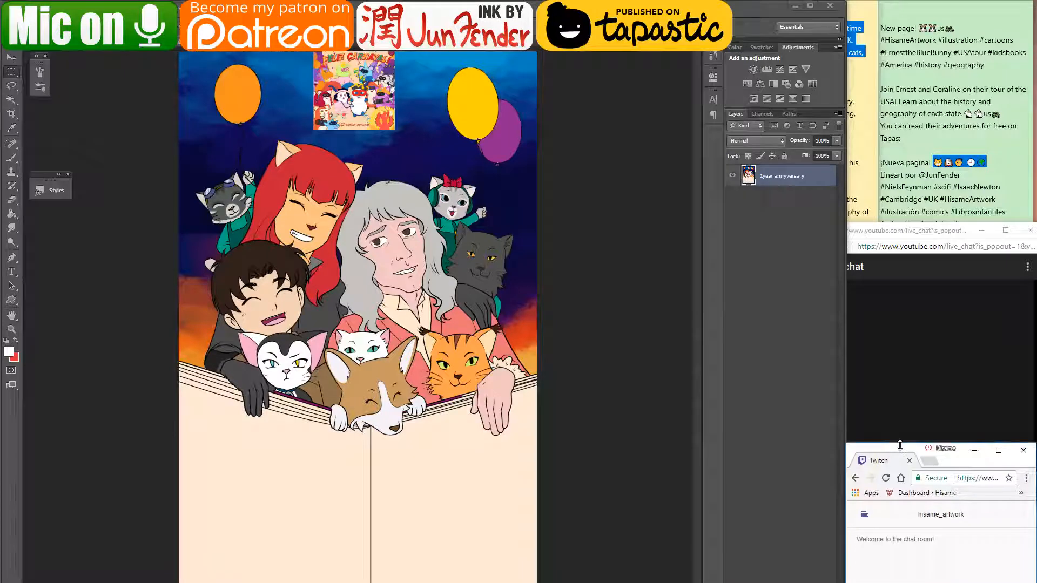
left_click(887, 236)
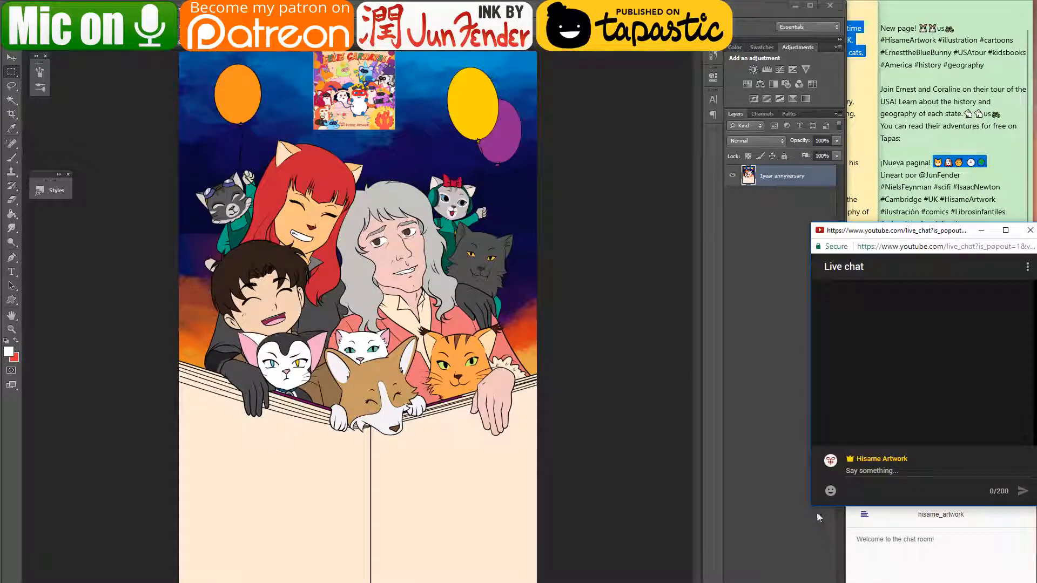
left_click_drag(809, 510, 844, 469)
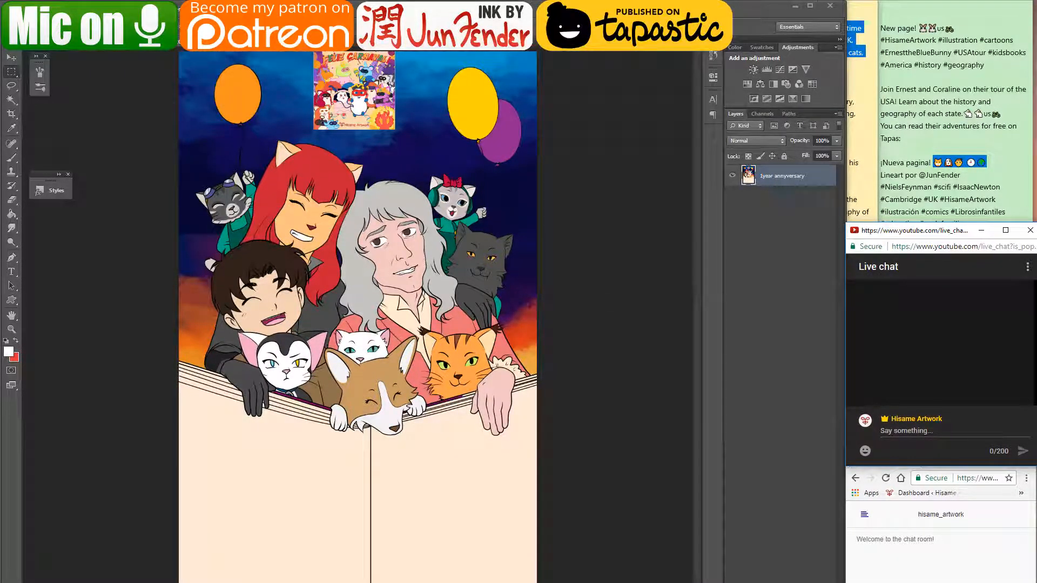
- Switch to the browser, open Picarto in a new tab and go to the HisameArtwork channel page
key("alt+Tab")
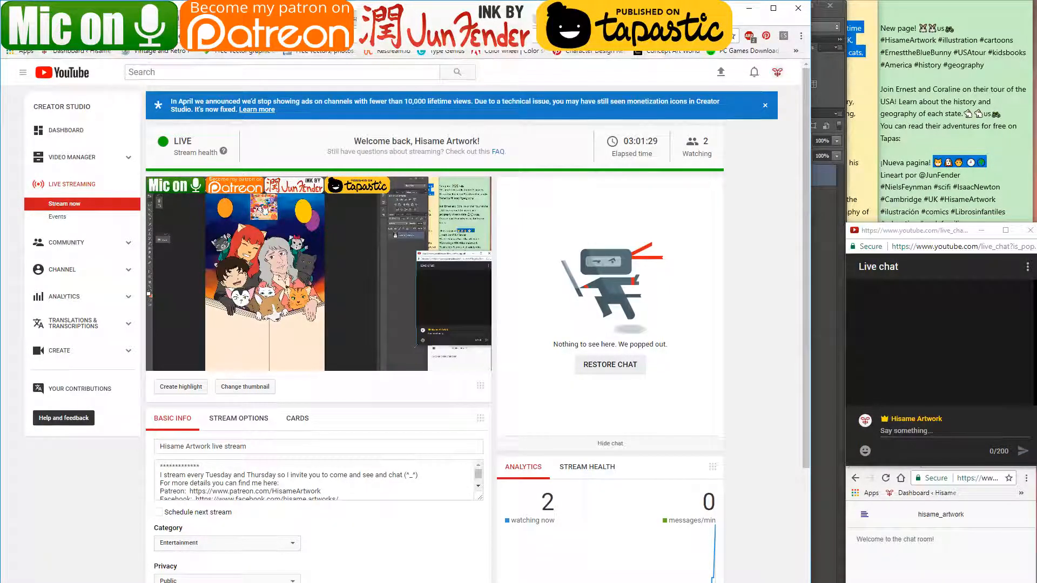
key("ctrl+t")
type("picart")
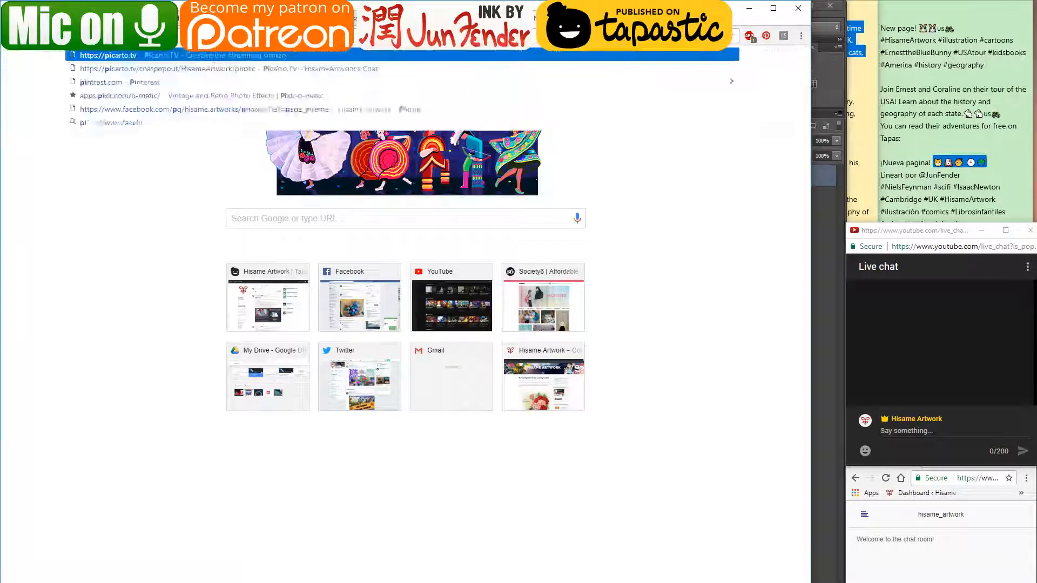
key("Return")
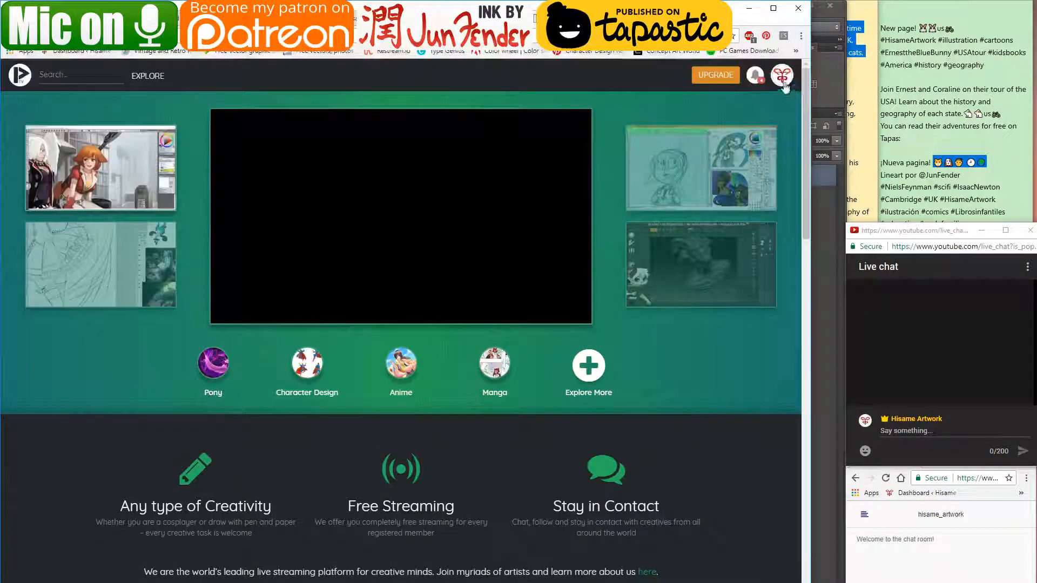
left_click(782, 77)
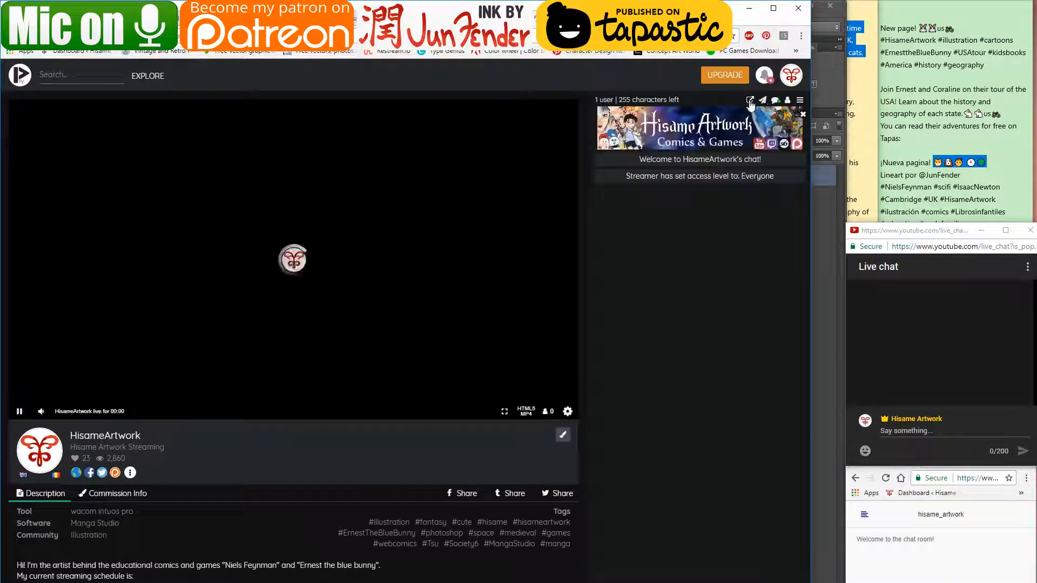
- Pop out the Picarto channel chat and shrink its window to sit above the YouTube live chat
left_click(750, 101)
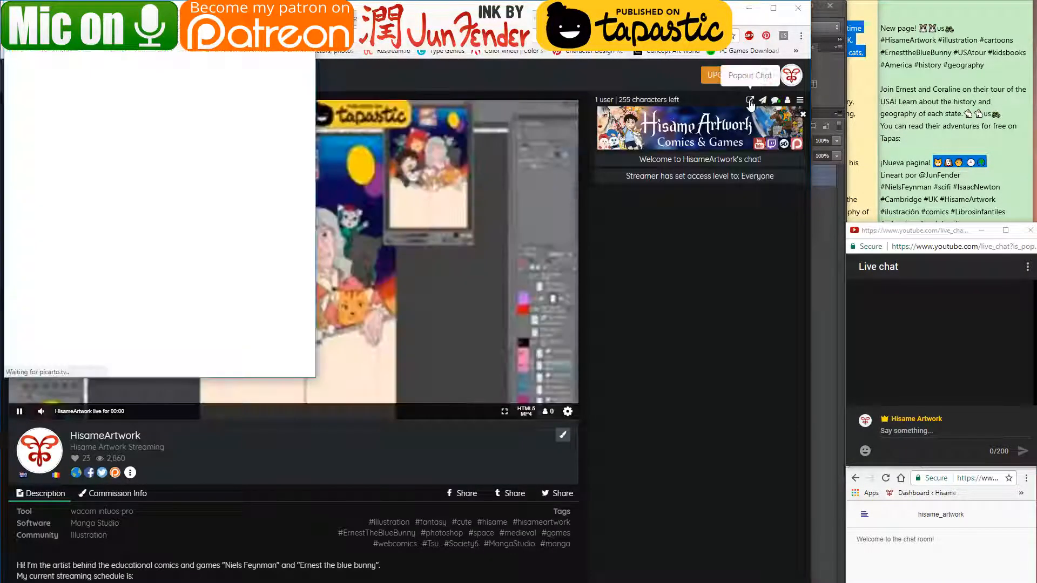
left_click_drag(93, 26, 820, 12)
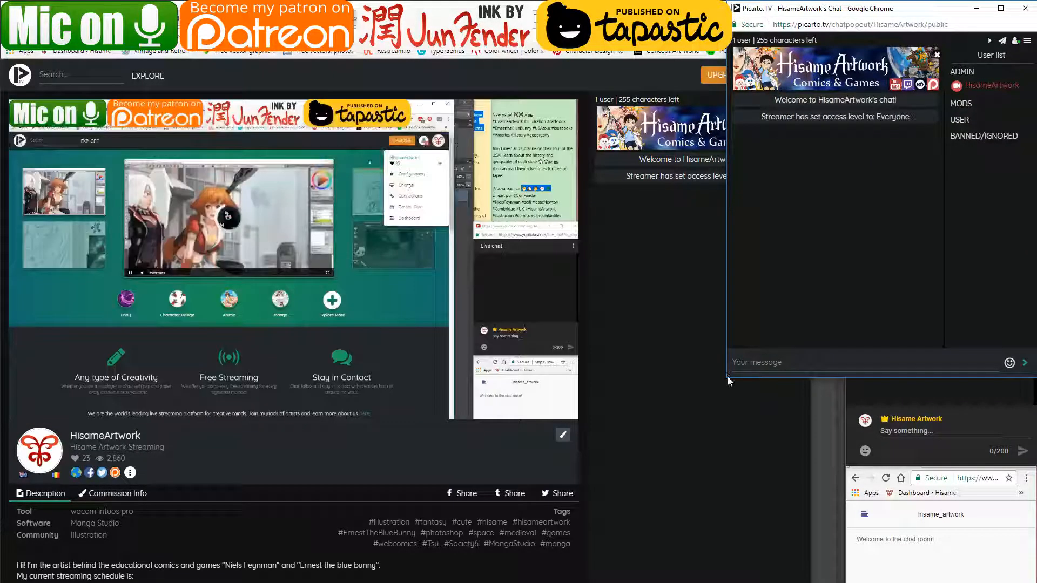
left_click_drag(727, 378, 847, 256)
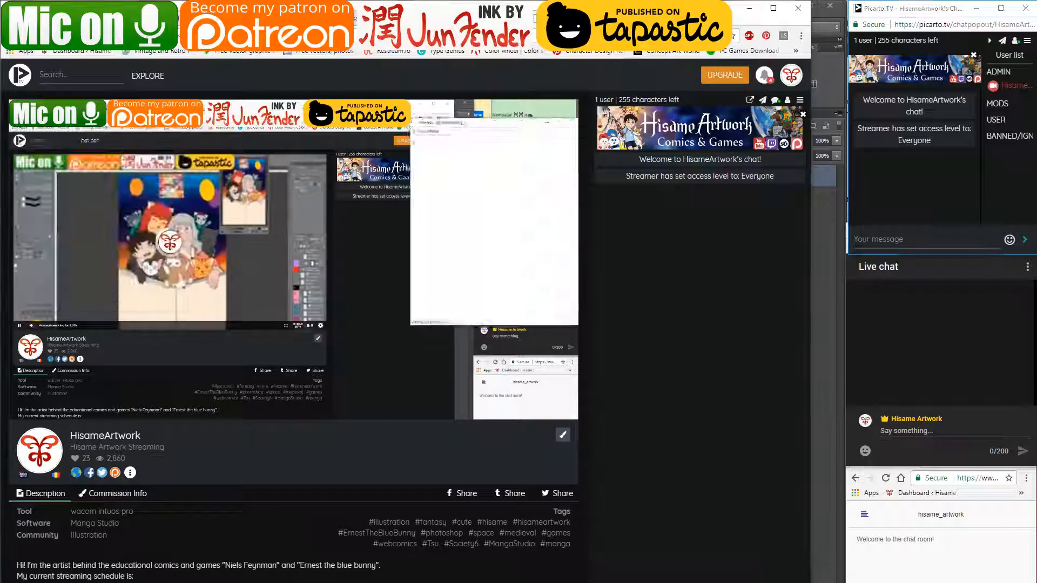
- Return to the YouTube live dashboard, widen the browser window up to the chat windows and minimize it
left_click(378, 8)
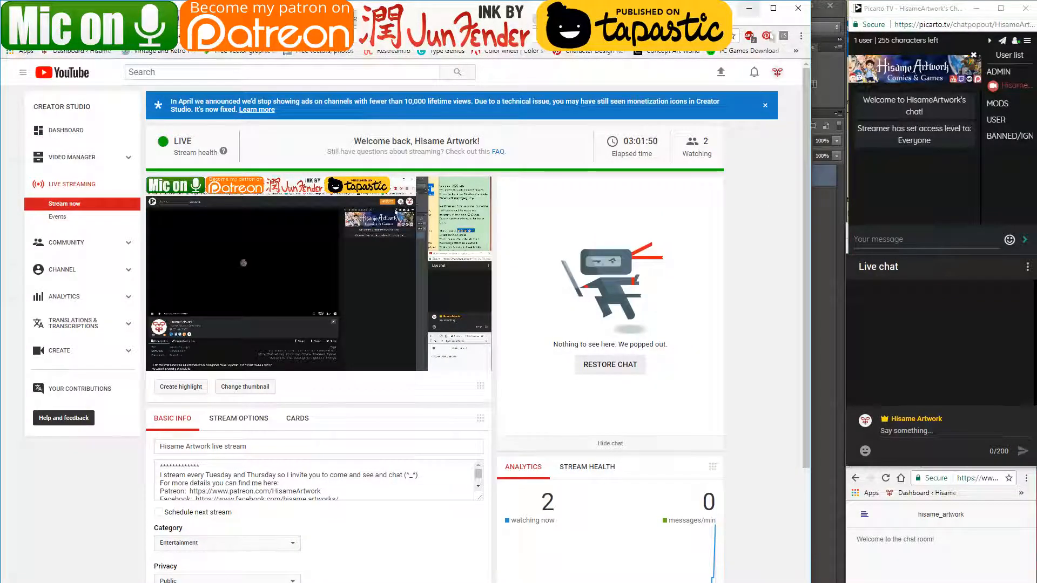
left_click_drag(813, 48, 850, 48)
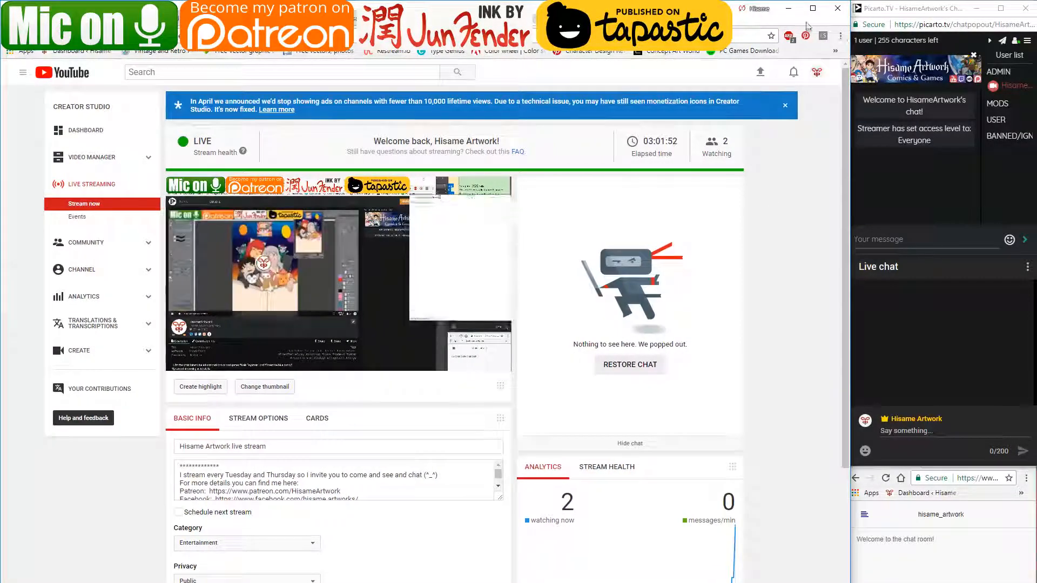
left_click(789, 9)
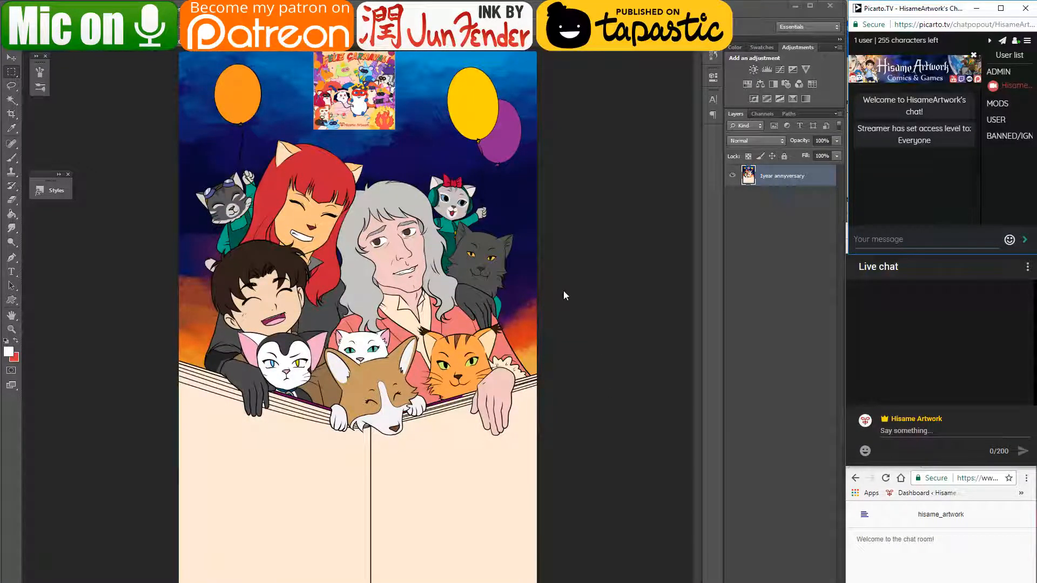
- Close the illustration in Photoshop and delete the exported PSD "1year annyversary" from the file folder
left_click(437, 451)
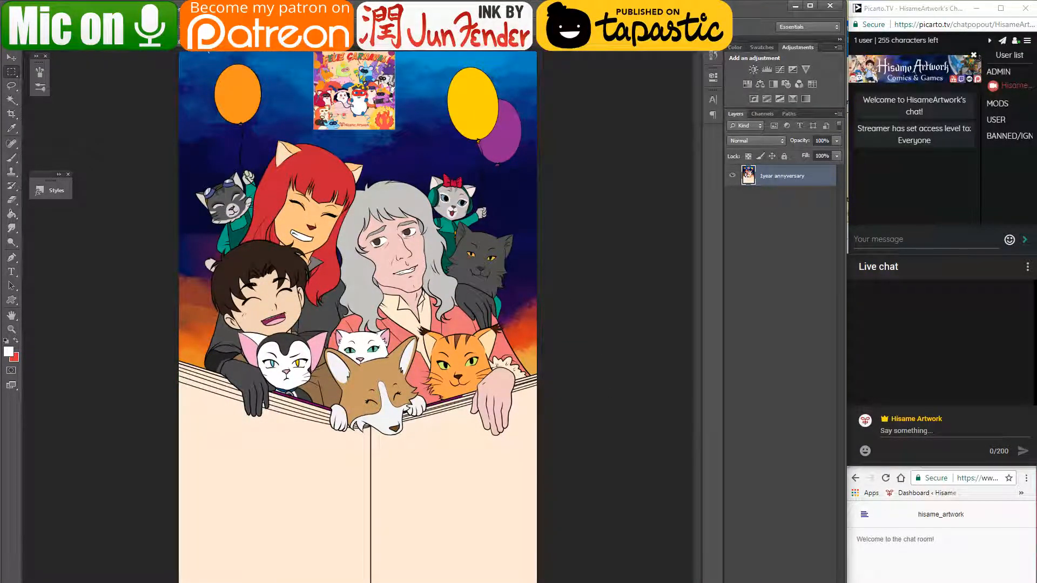
key("ctrl+w")
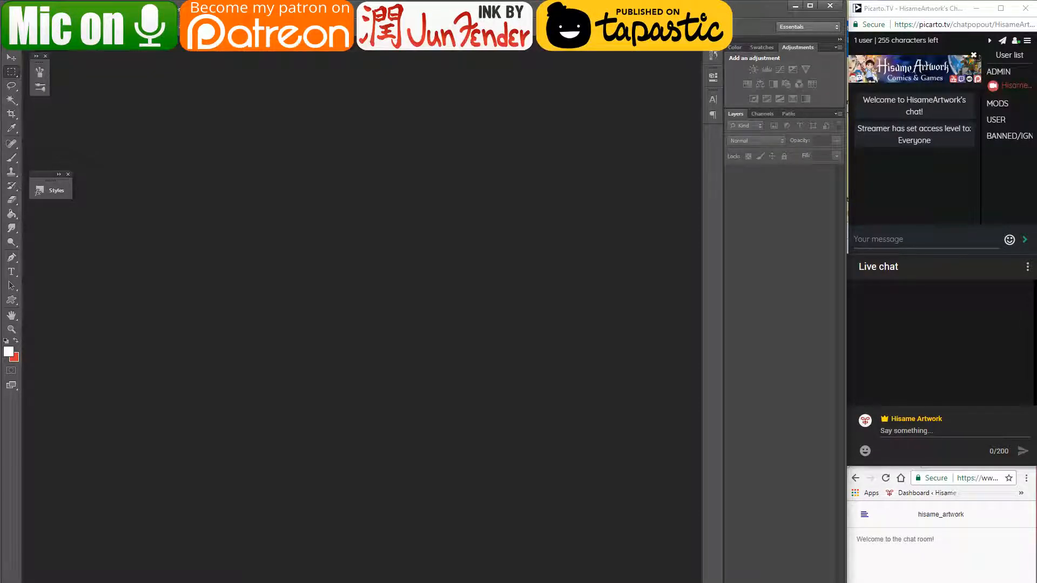
key("alt+Tab")
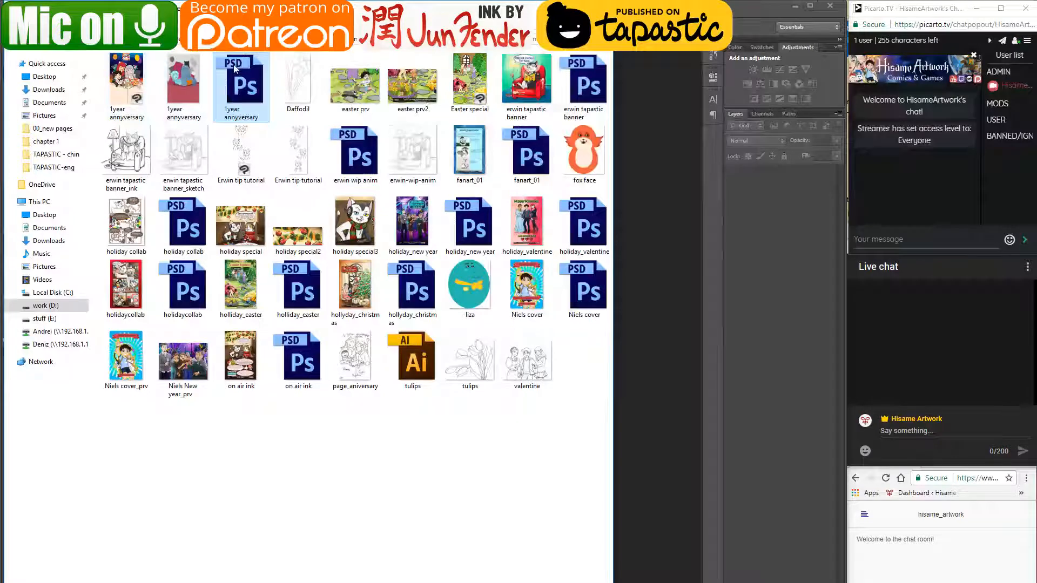
key("Delete")
- Reopen the "1year annyversary" illustration in Clip Studio Paint and save it under the same name as a Photoshop Document
left_click(127, 87)
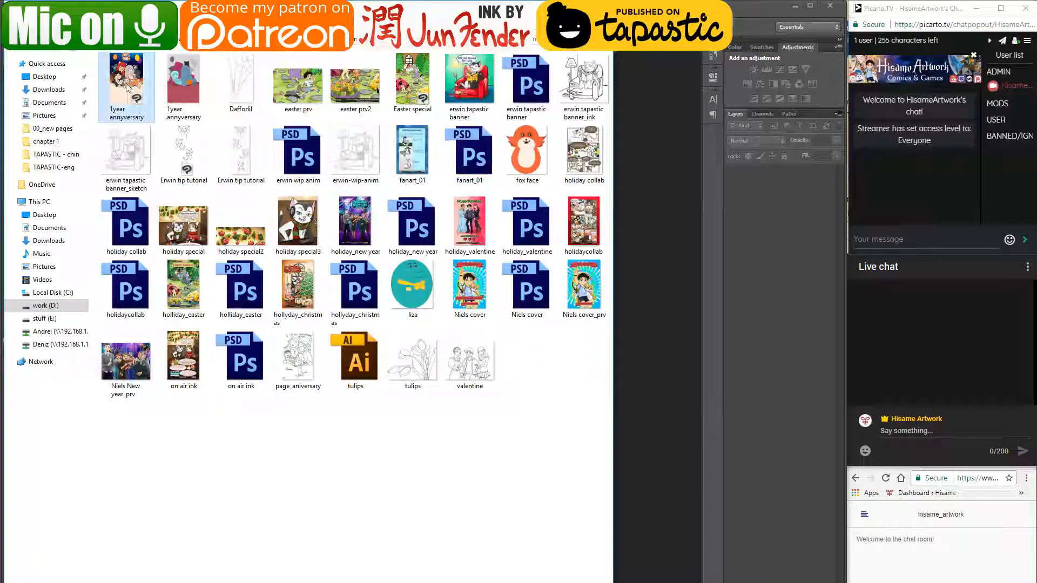
double_click(110, 86)
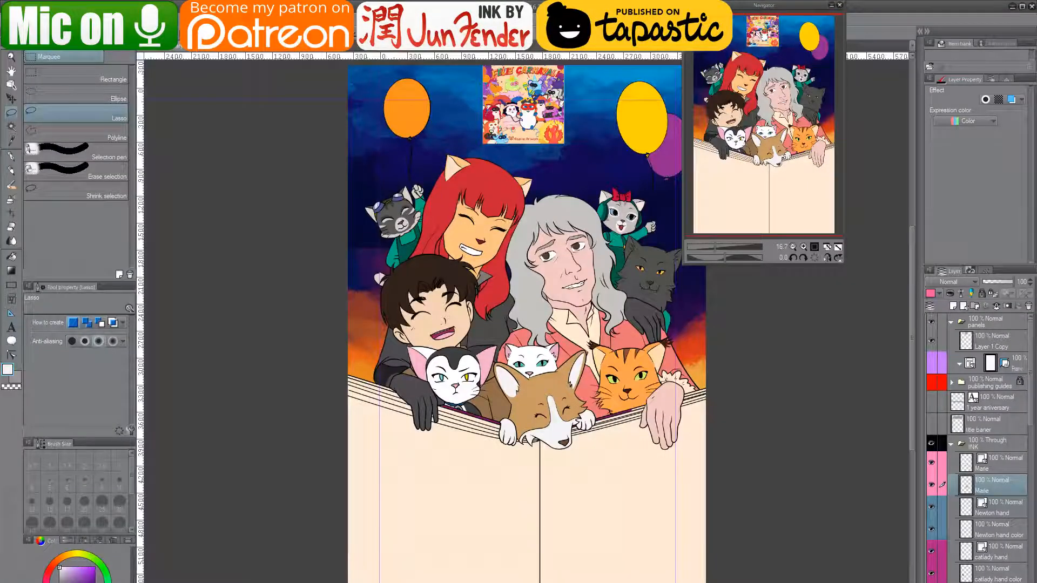
left_click(12, 20)
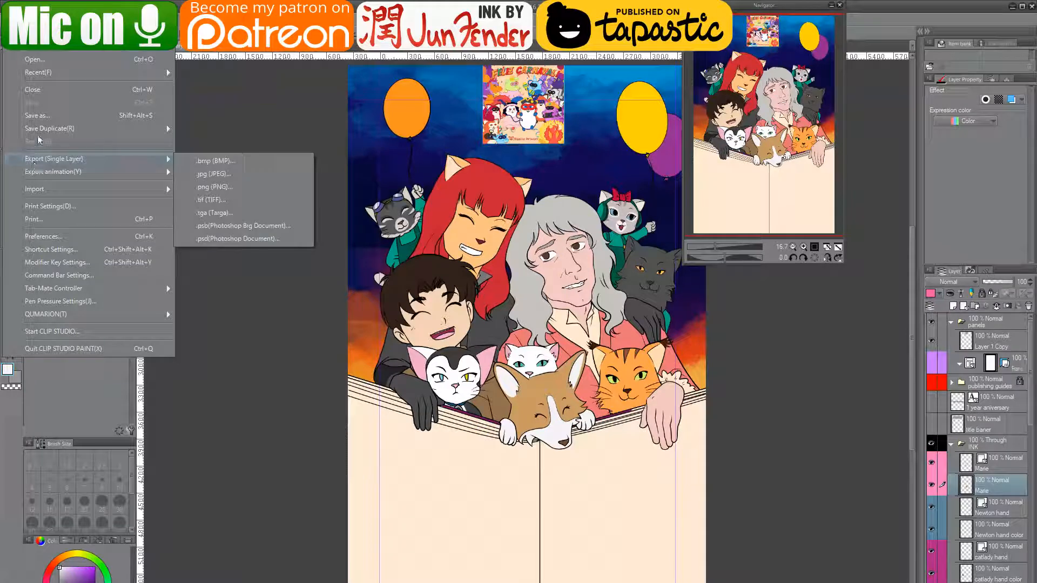
left_click(38, 115)
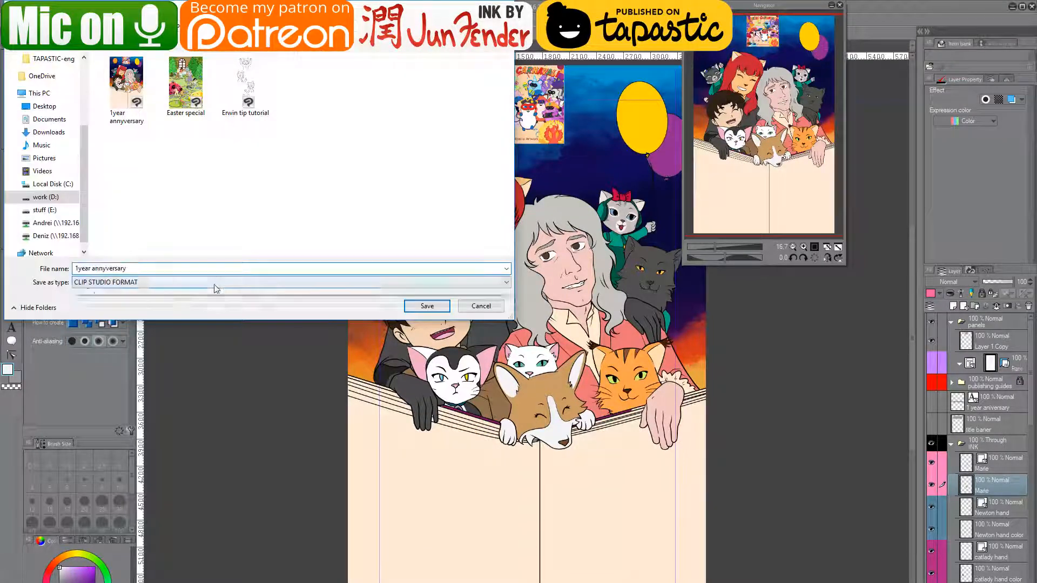
left_click(215, 288)
left_click(178, 344)
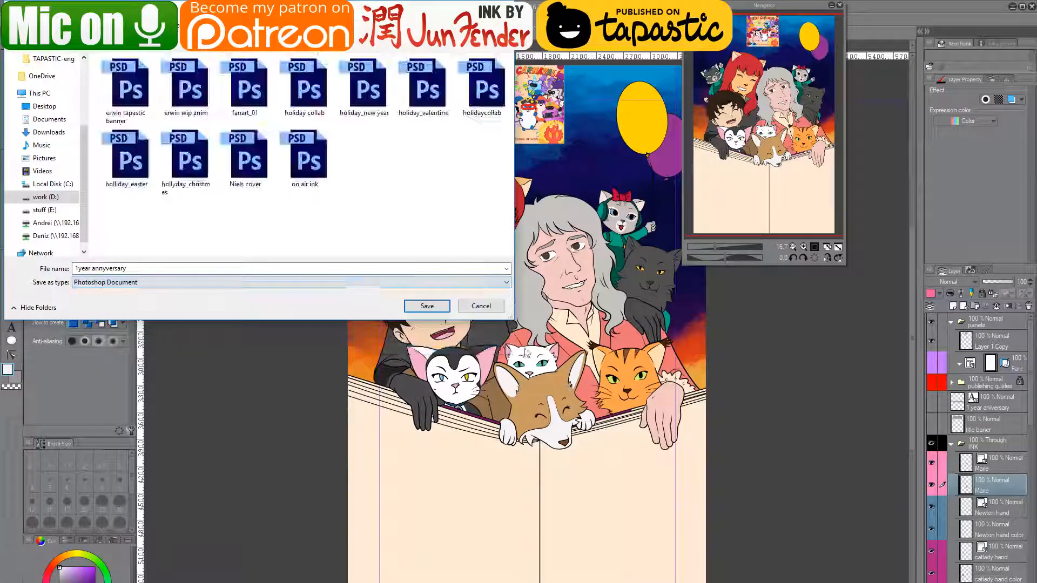
left_click(448, 309)
left_click(562, 245)
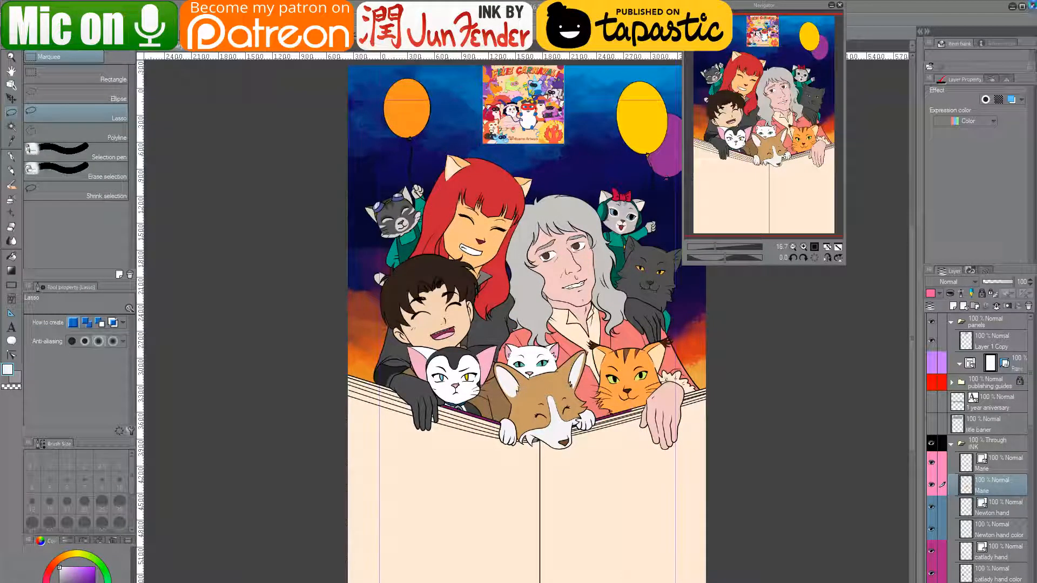
key("ctrl+s")
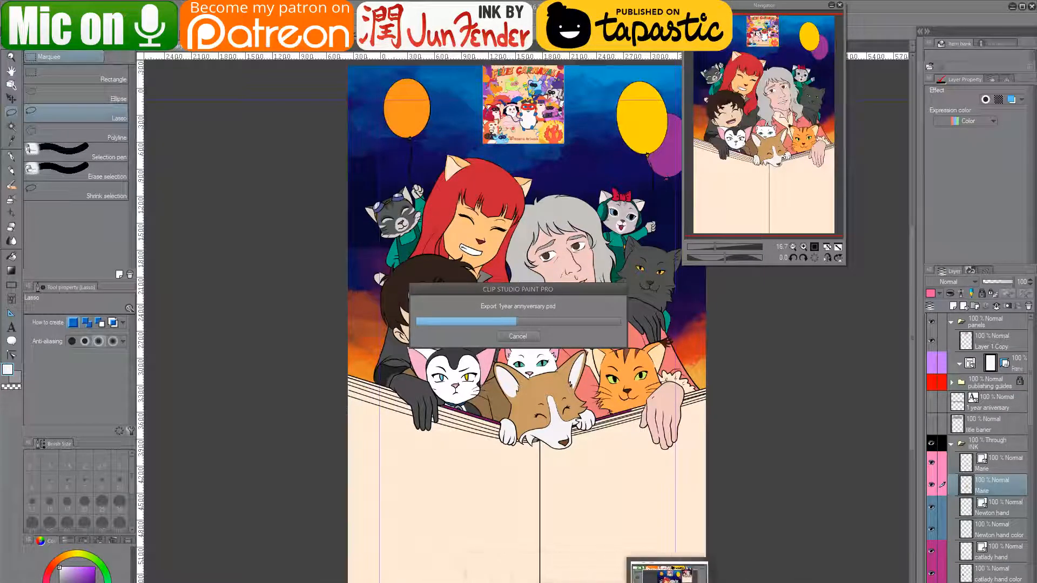
mouse_move(461, 582)
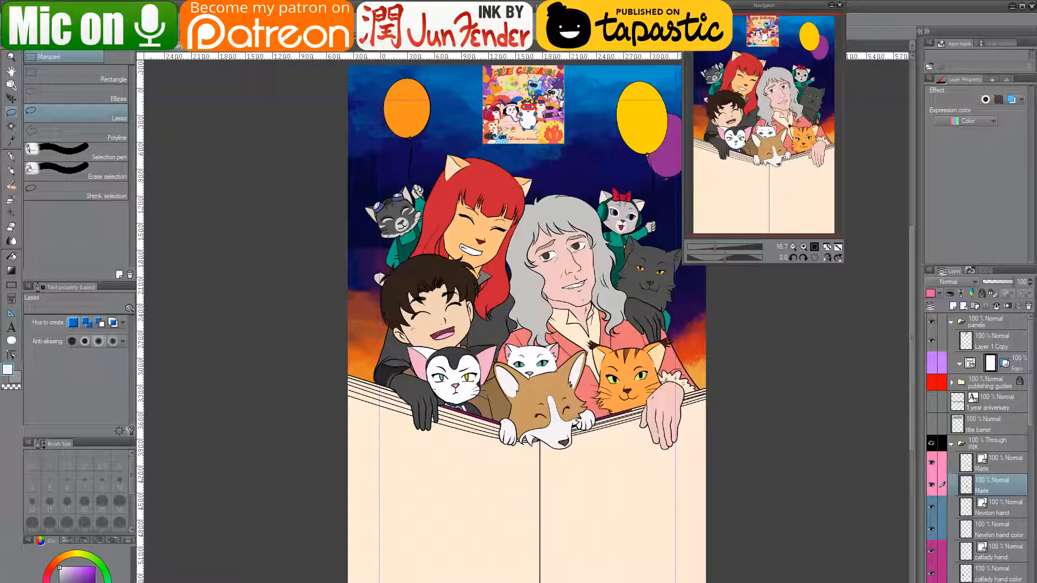
- Minimize Clip Studio Paint to return to the illustrations folder and widen the Picarto chat window slightly
left_click(1012, 6)
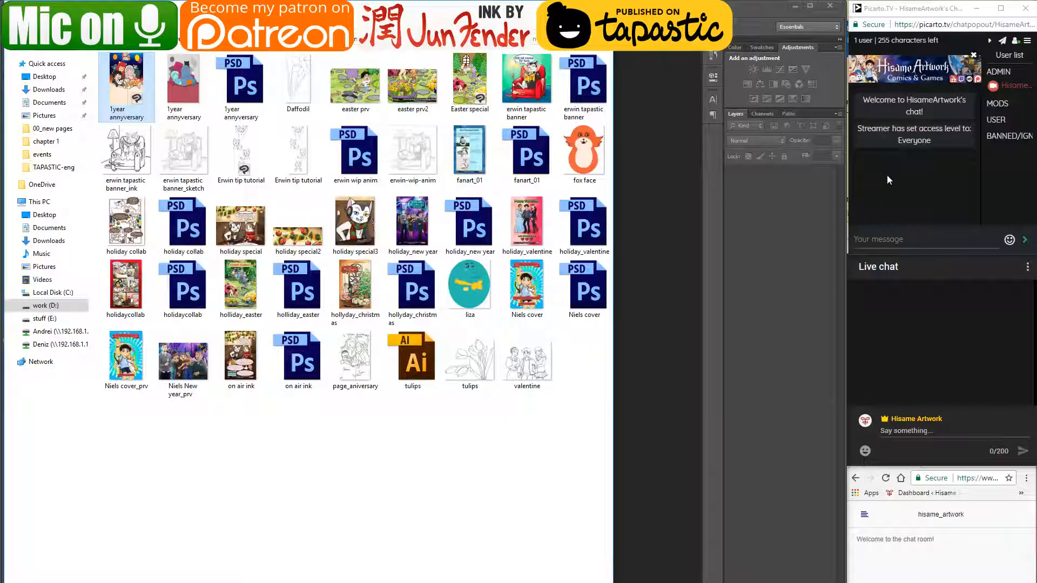
left_click_drag(847, 177, 844, 176)
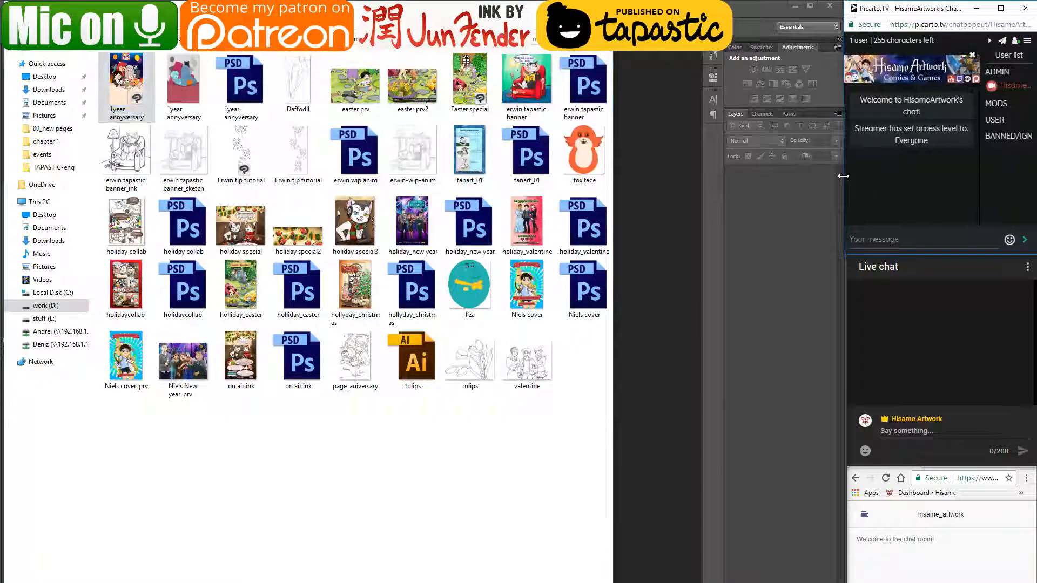
left_click(447, 493)
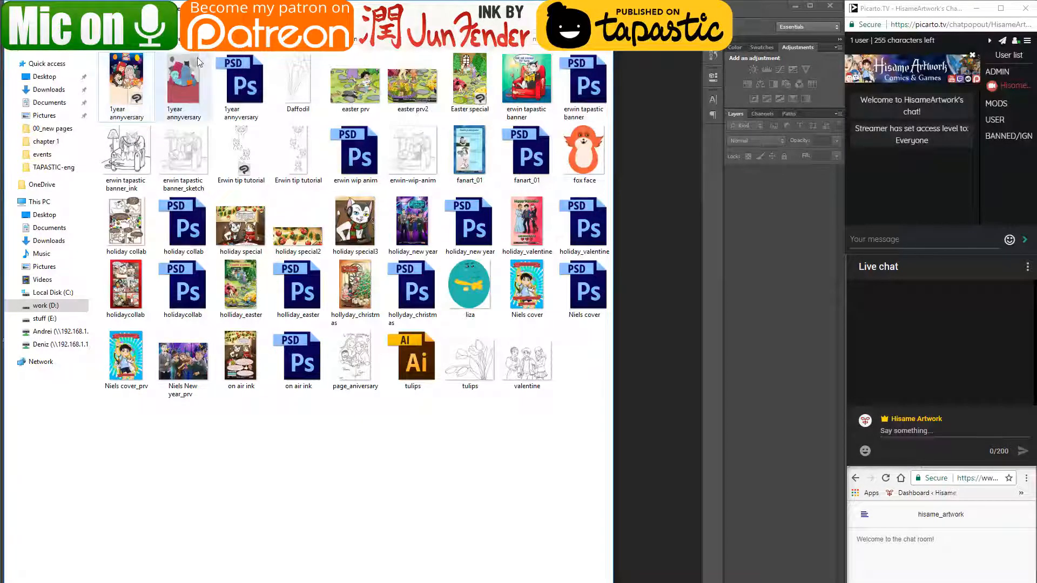
- Open the "1year annyversary" PSD in Photoshop and select the "book color" layer
double_click(238, 79)
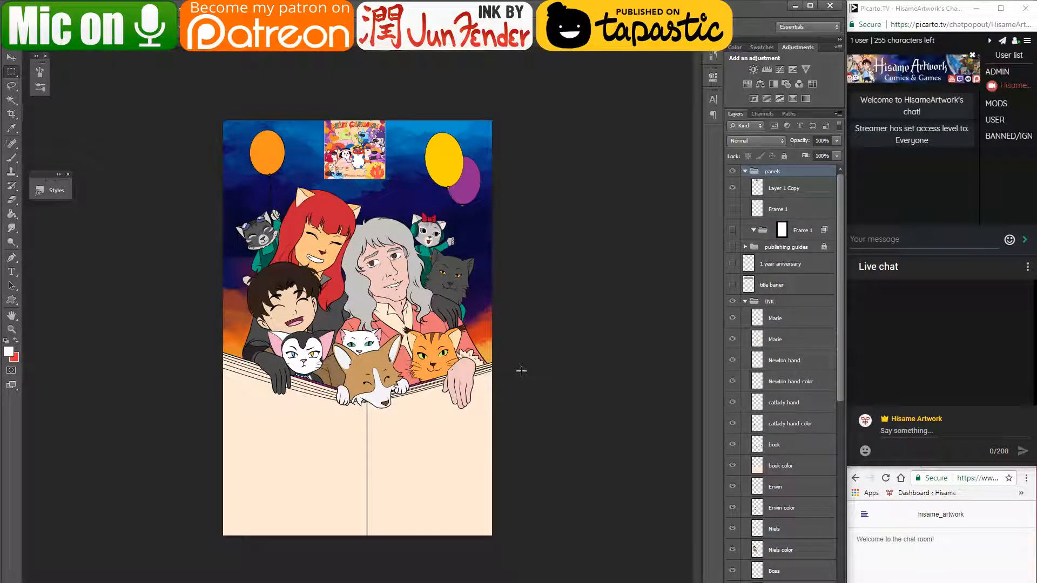
left_click(10, 58)
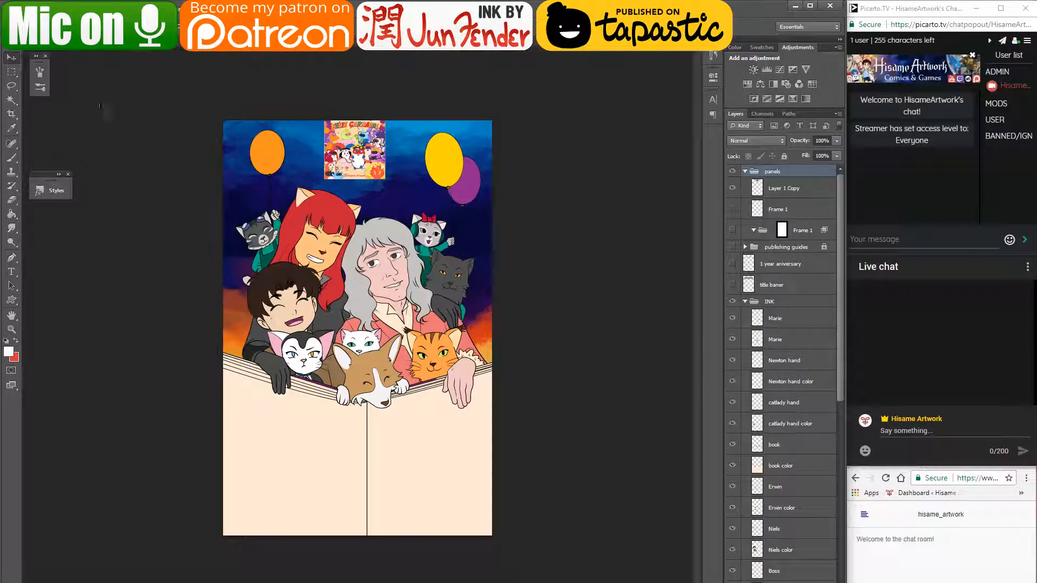
scroll(300, 127, "up", 6)
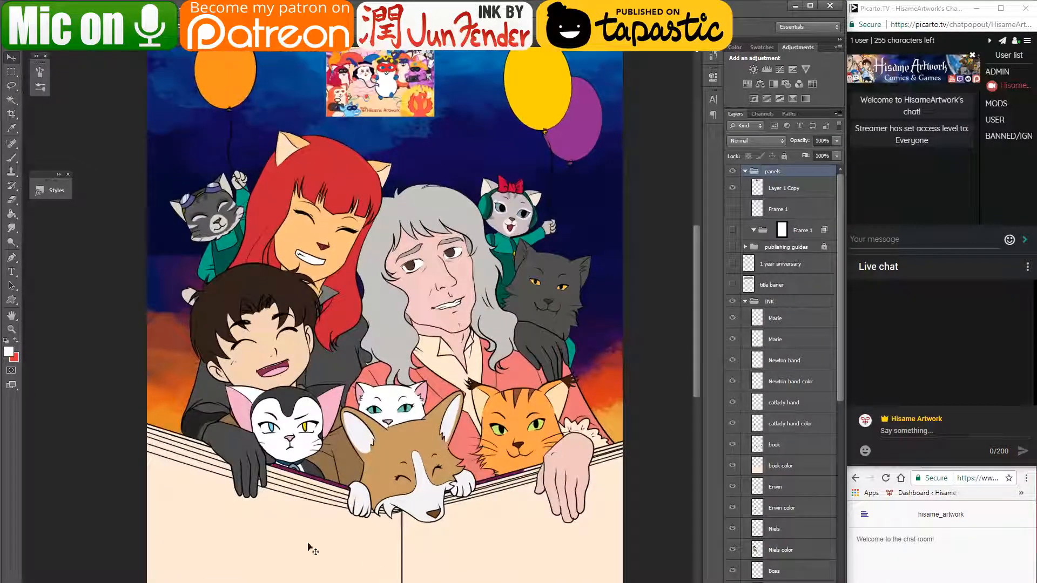
left_click(291, 476, "ctrl")
scroll(217, 454, "up", 3)
scroll(217, 454, "up", 3)
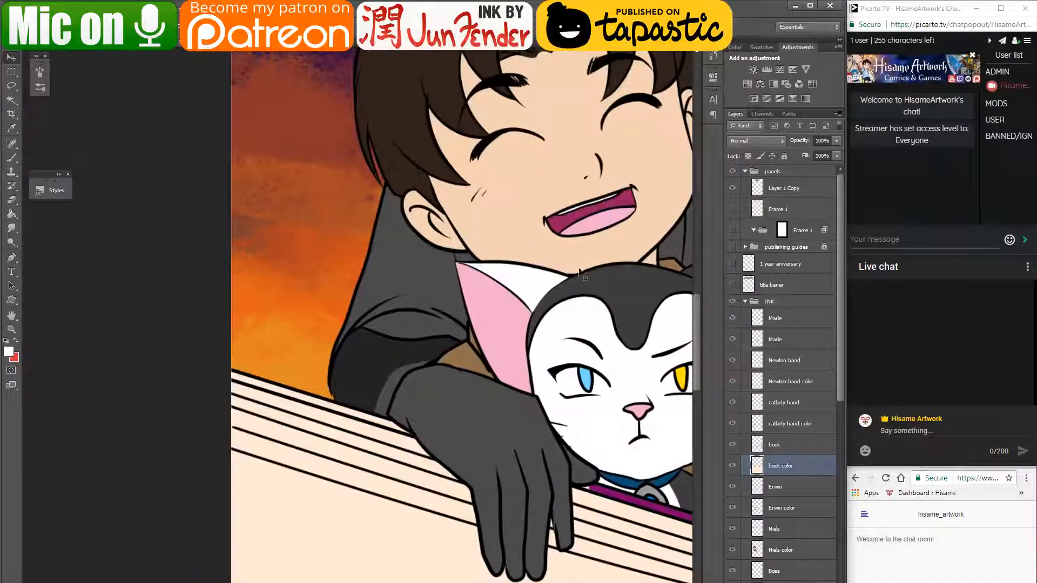
- Paint the book cover's edge under the boy's gloved arm purple with the Brush tool on the "book color" layer
left_click(12, 157)
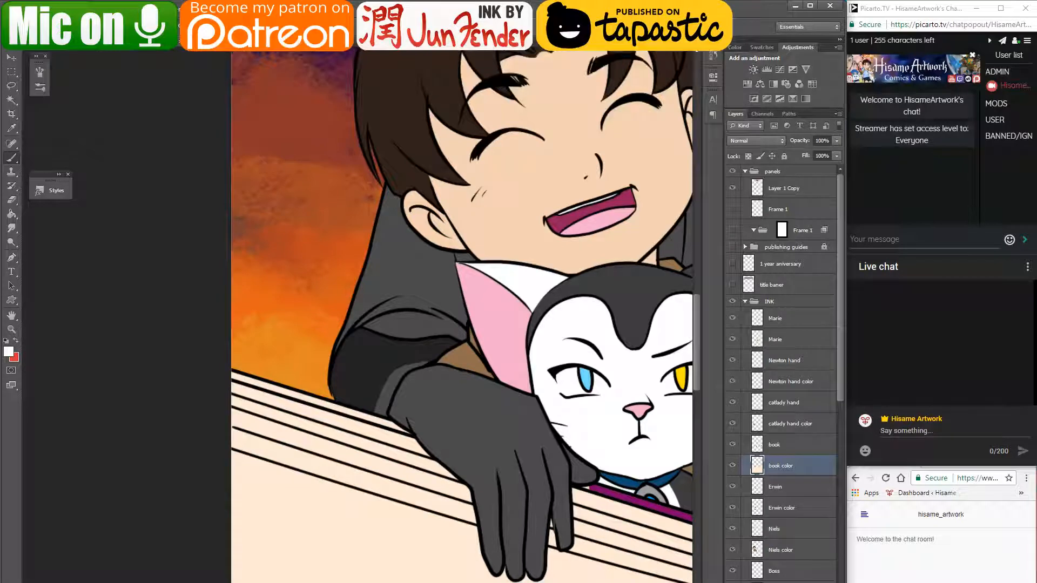
left_click(44, 26)
left_click(123, 88)
left_click(171, 520)
left_click_drag(234, 371, 410, 432)
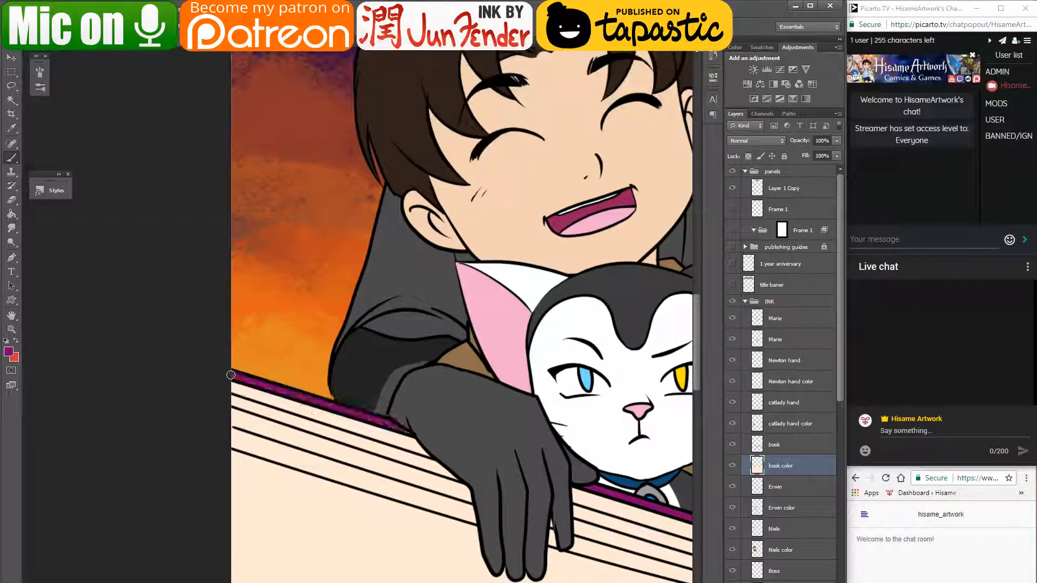
- Continue the purple book cover edge below the orange cat and past the pink hand to the page border
mouse_move(667, 519)
left_mouse_down()
mouse_move(597, 372)
mouse_move(339, 429)
left_mouse_up()
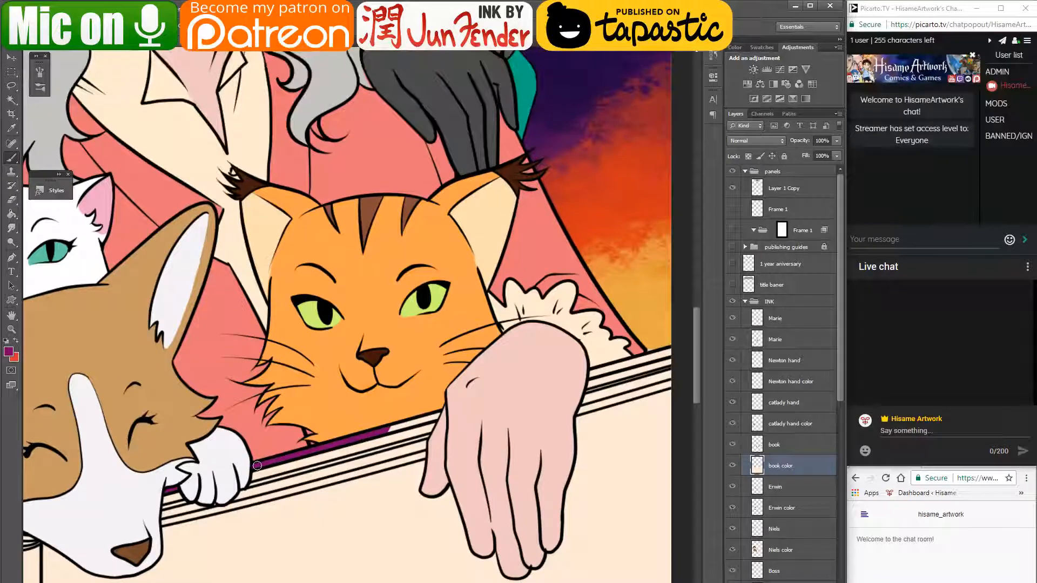
left_click(672, 352, "shift")
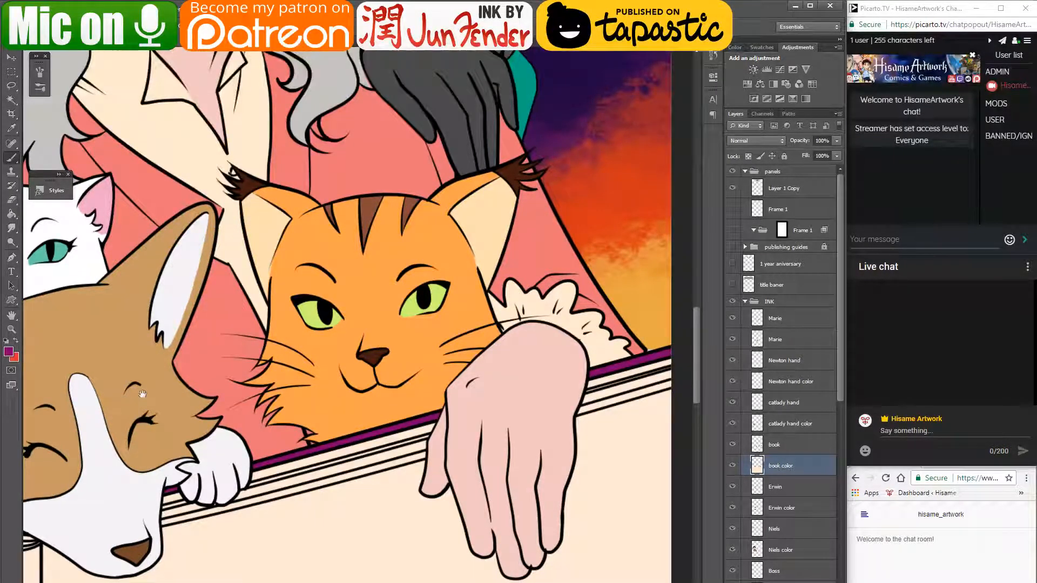
left_click_drag(137, 395, 608, 408)
scroll(402, 470, "down", 10)
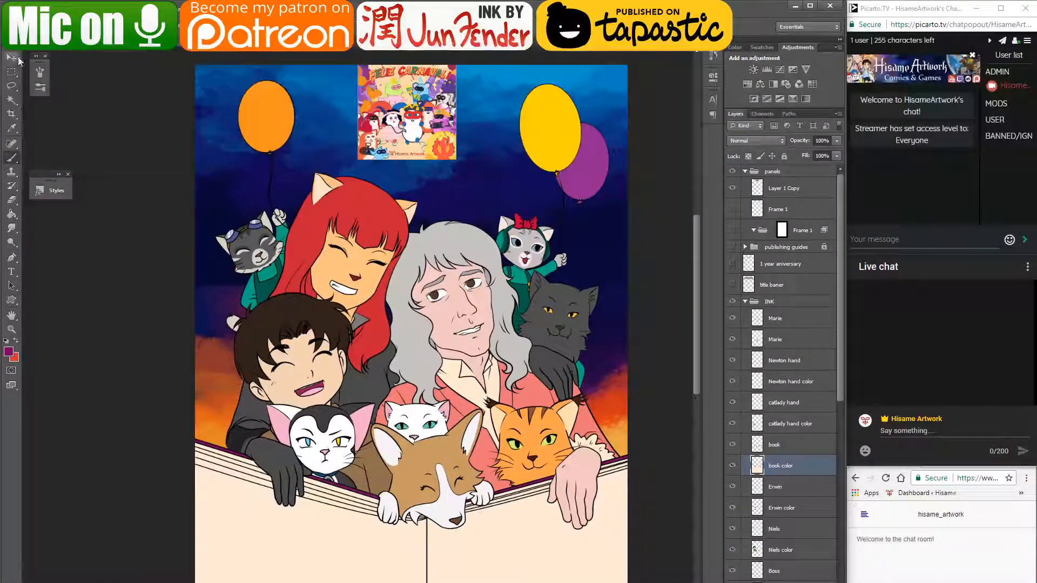
- Go up to the parent comic folder and open the "cover final" image in Photoshop as a colour reference
scroll(400, 204, "up", 2)
scroll(354, 212, "up", 2)
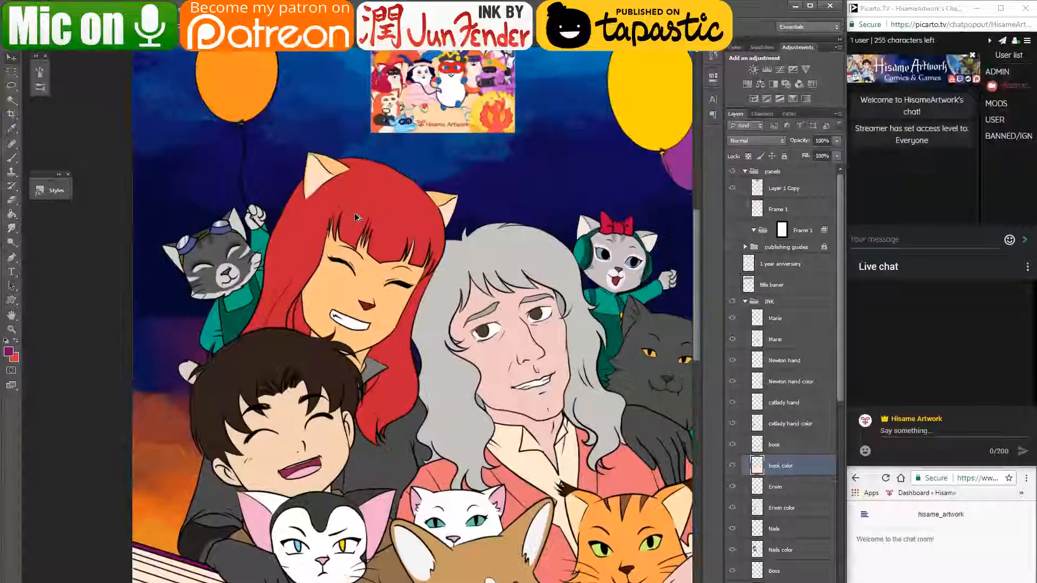
left_click_drag(551, 278, 465, 230)
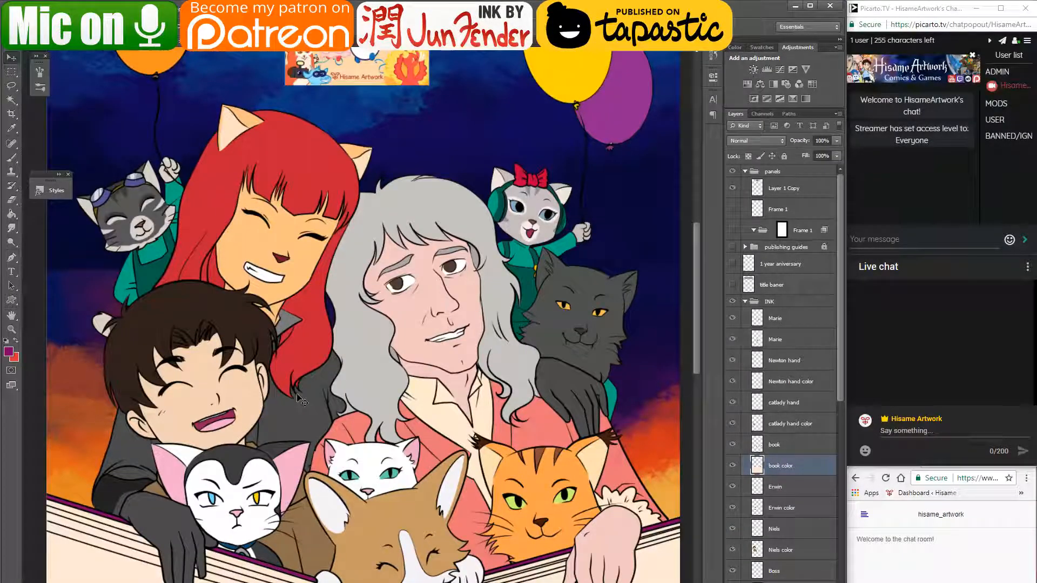
key("alt+Tab")
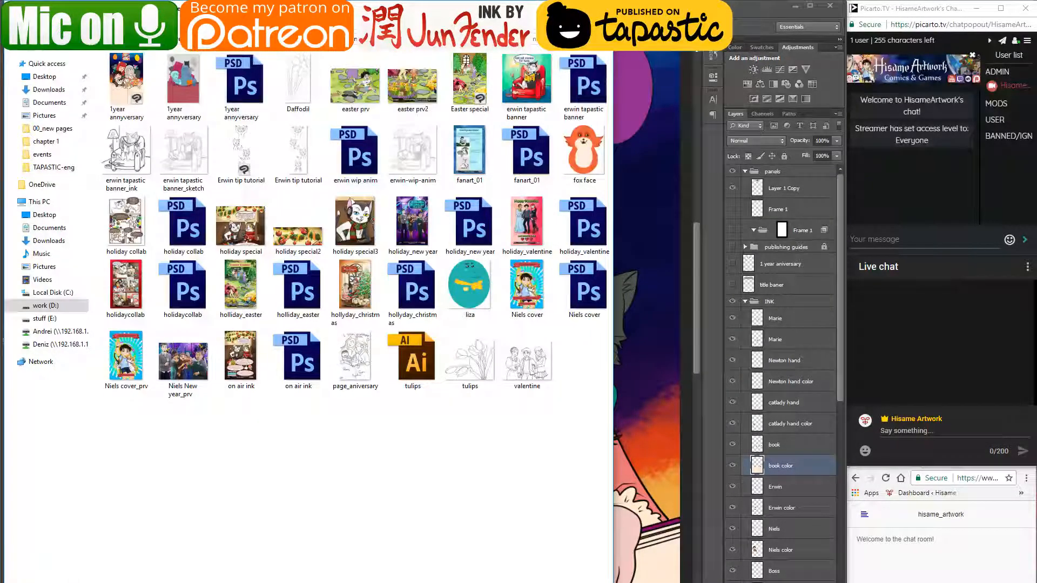
left_click(356, 39)
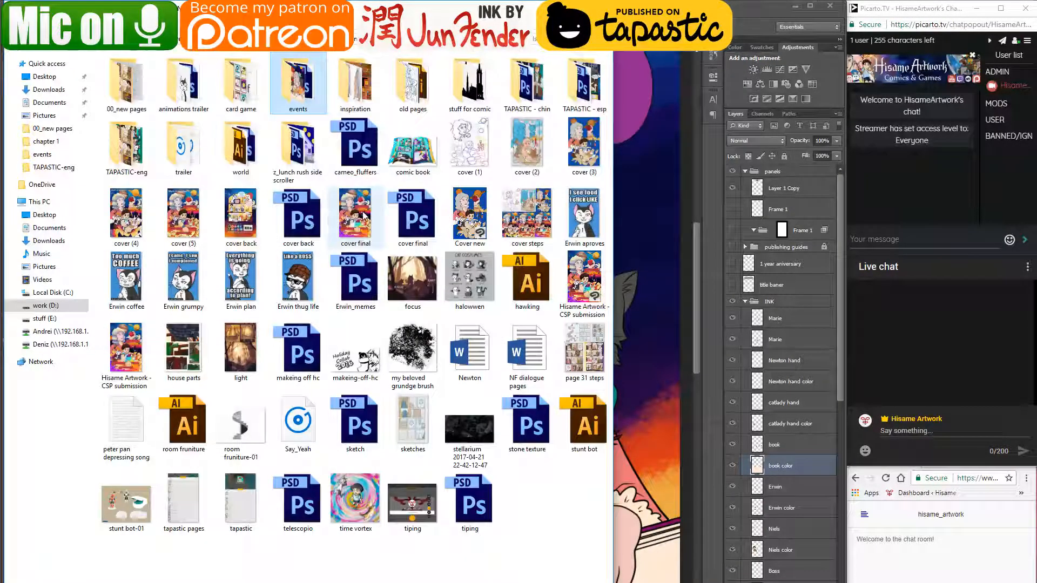
left_click(356, 217)
left_click(551, 7)
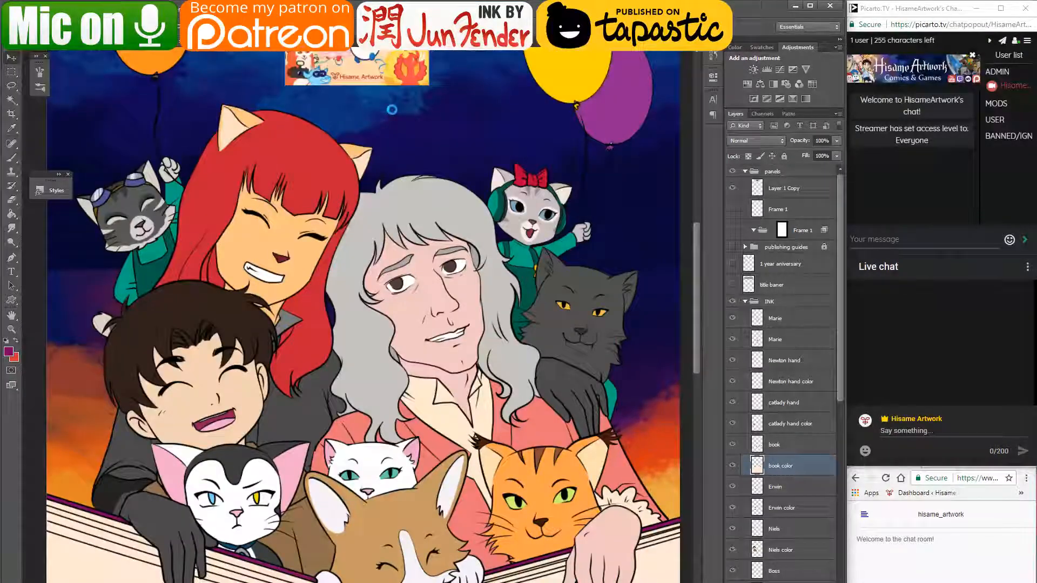
- Sample the dark purple line colour from the Newton portrait on the cover and return to the anniversary illustration
scroll(160, 224, "up", 8)
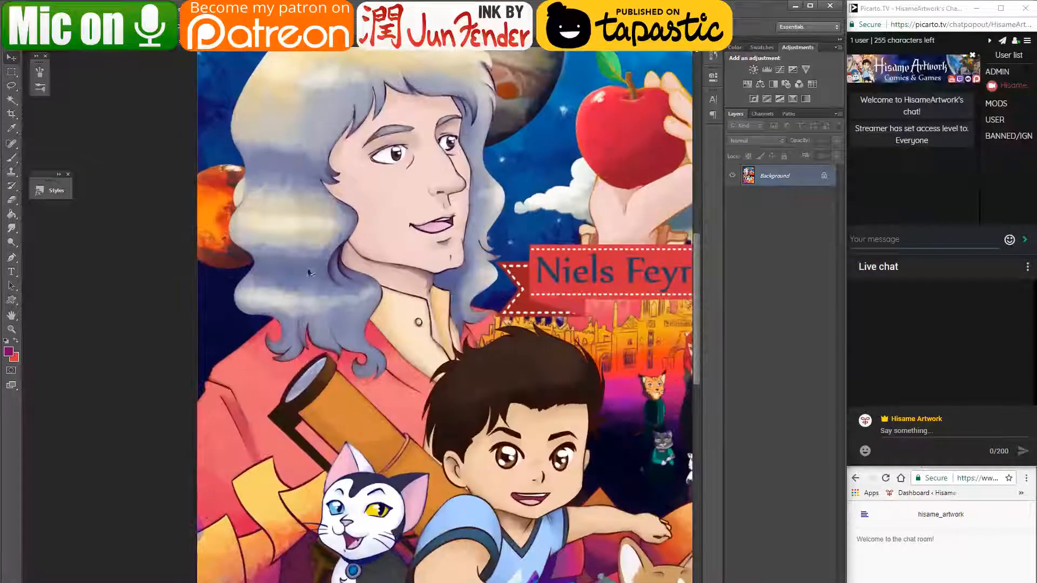
scroll(336, 171, "up", 1)
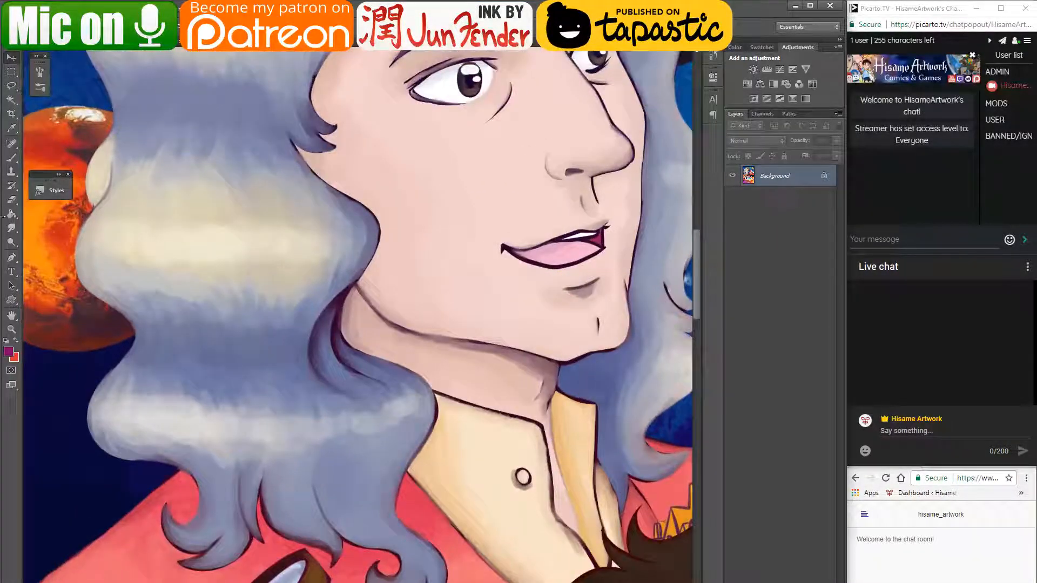
left_click(11, 159)
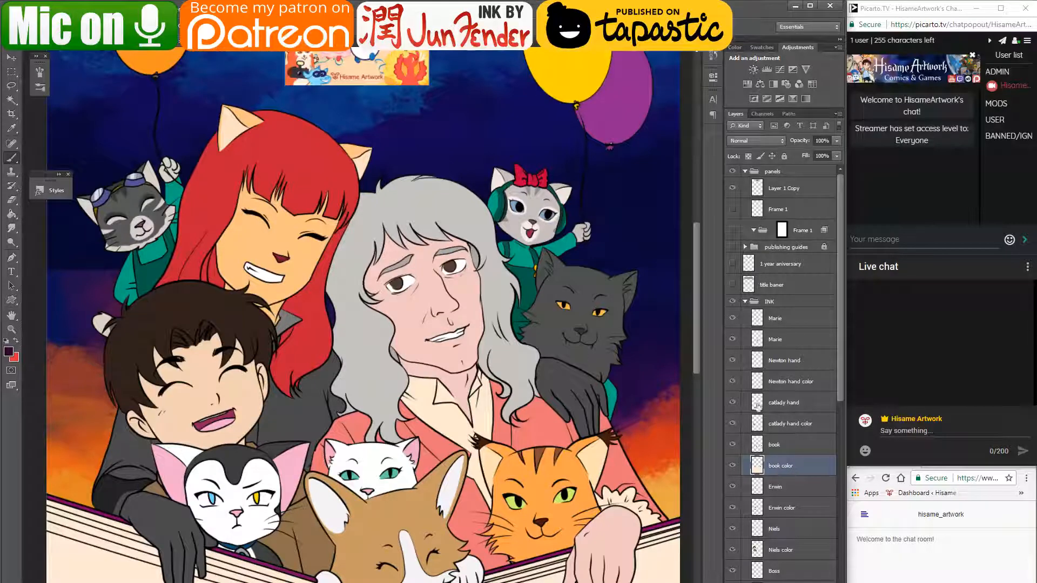
key("v")
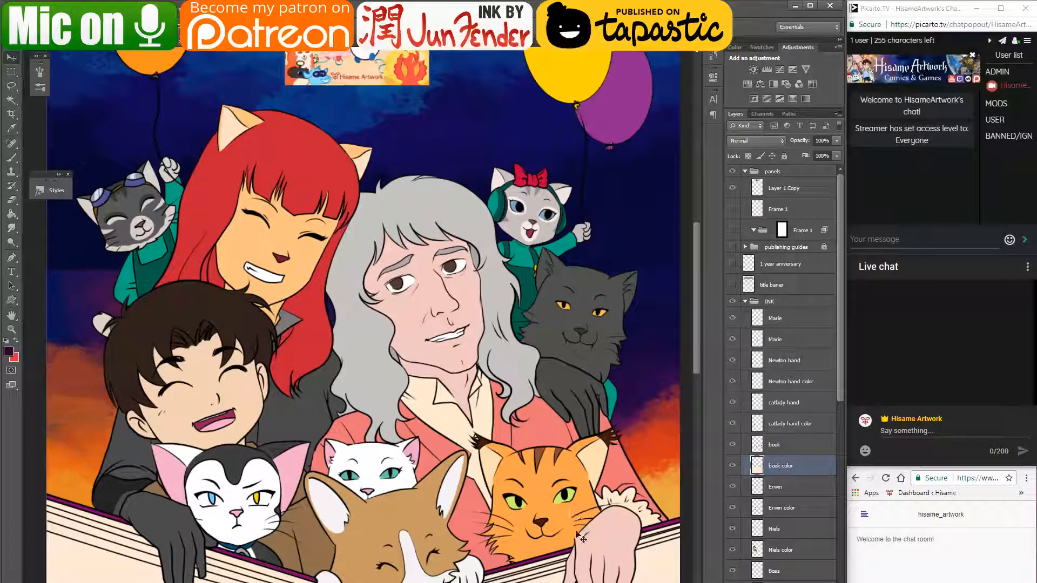
- Rename the "Newton" line art layer to "Newton ink"
left_click(469, 401)
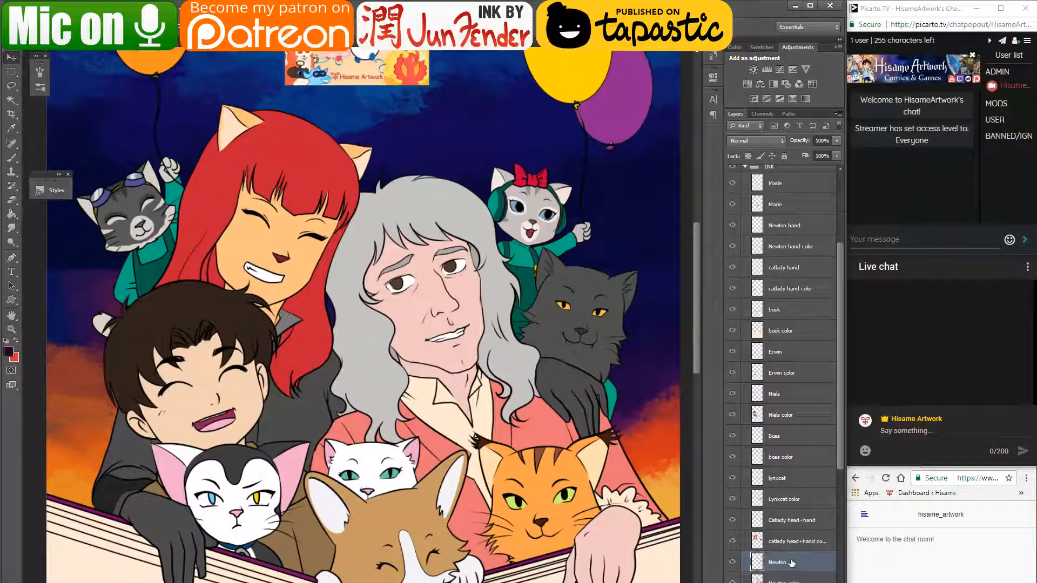
double_click(789, 562)
type("ink")
key("Return")
- Add a linear Gradient Overlay to the "Newton ink" layer with the starting colour stop set to 2d002b
left_click(755, 582)
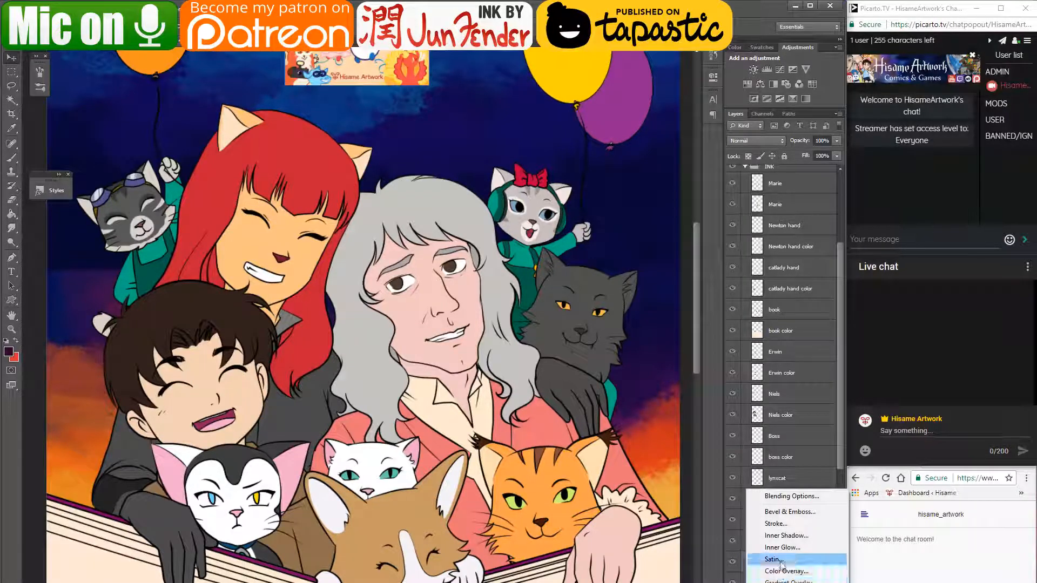
left_click(789, 581)
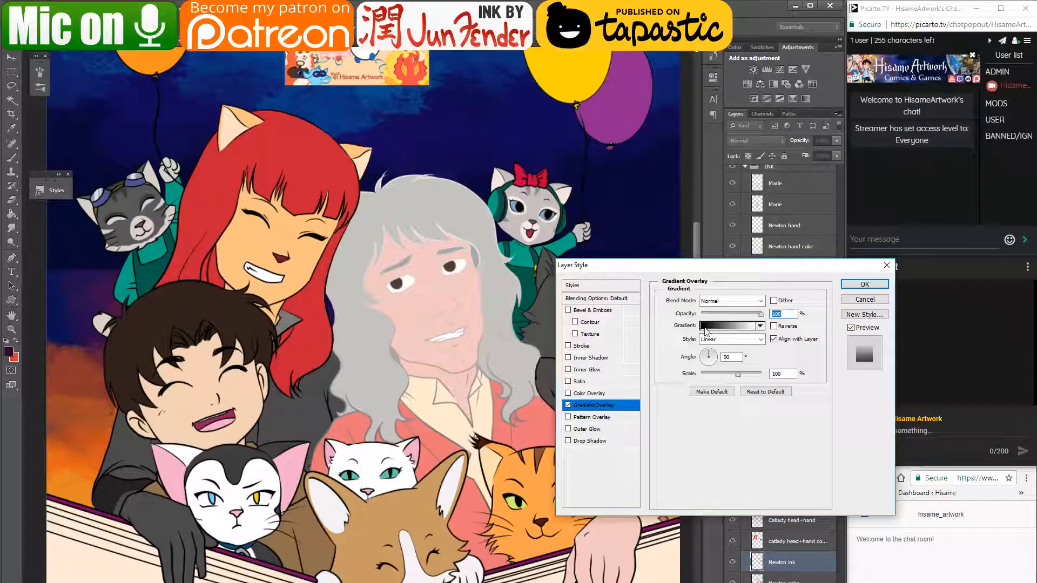
left_click(724, 325)
left_click(787, 348)
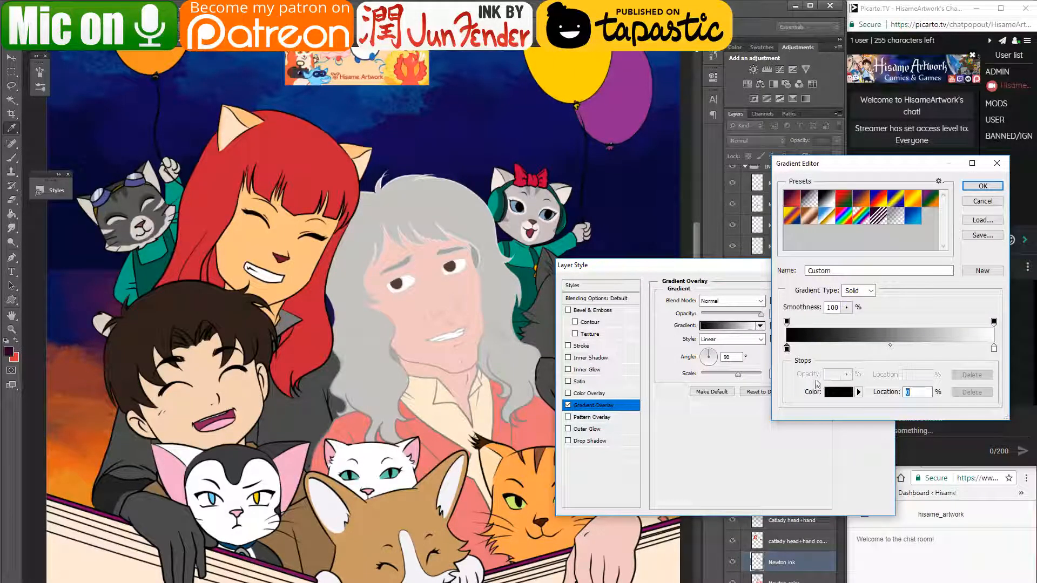
left_click(837, 392)
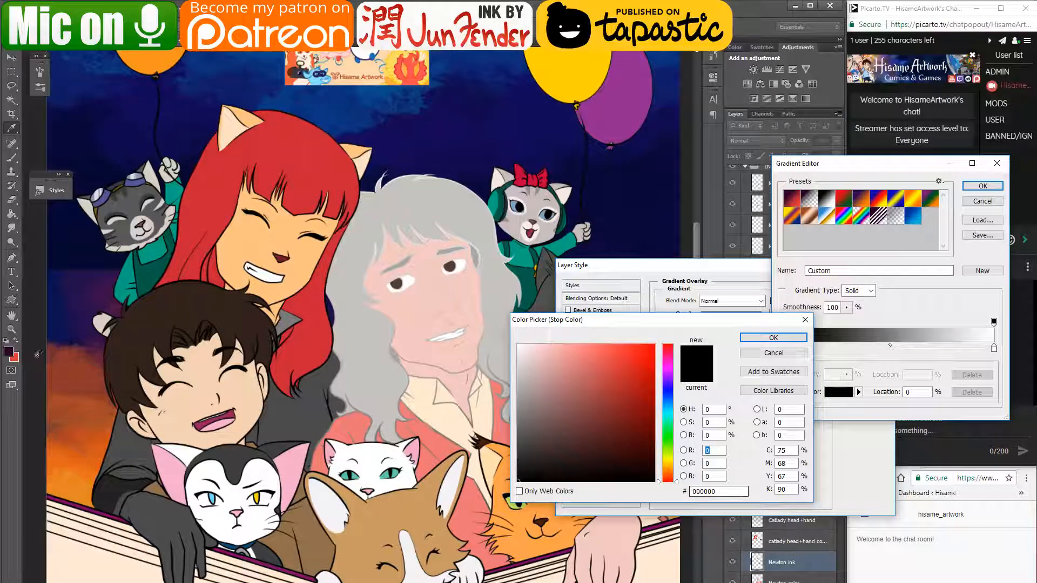
left_click(9, 349)
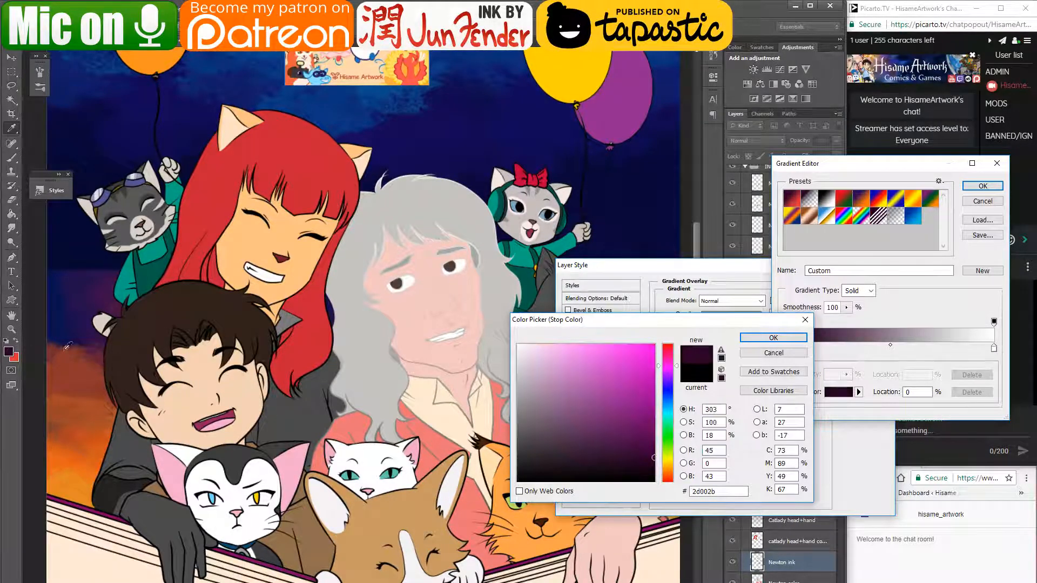
left_click(773, 338)
left_click(983, 186)
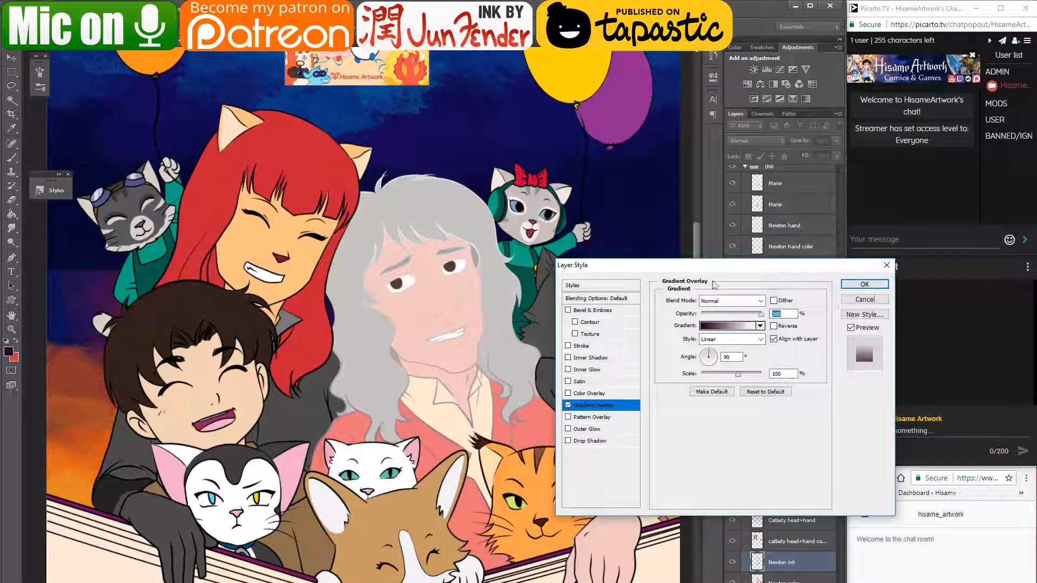
left_click(864, 284)
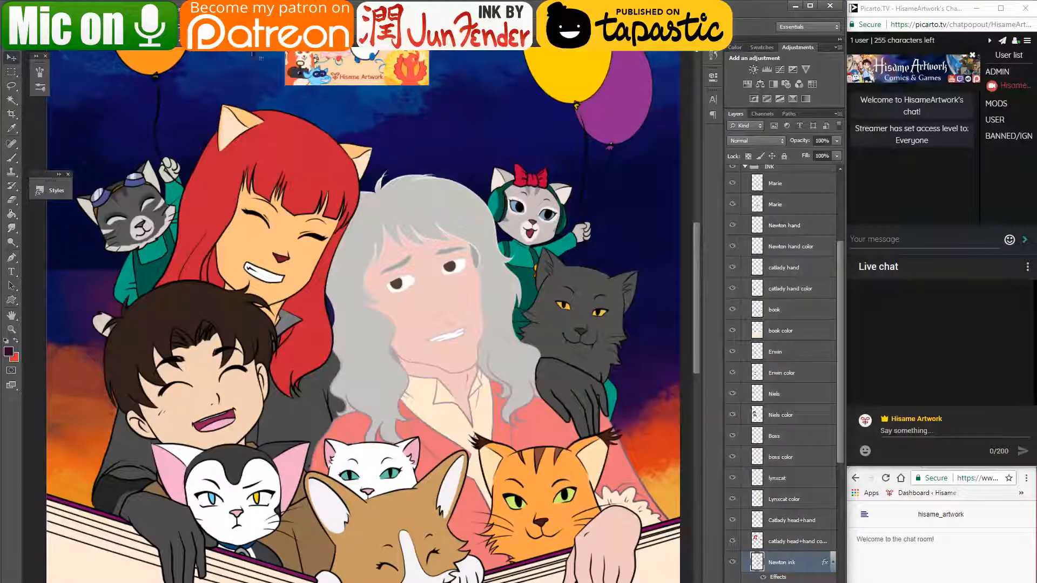
- Examine the line colours of Newton's hair and face in the "cover final" image, then return to the illustration
left_click(254, 42)
scroll(364, 464, "down", 1)
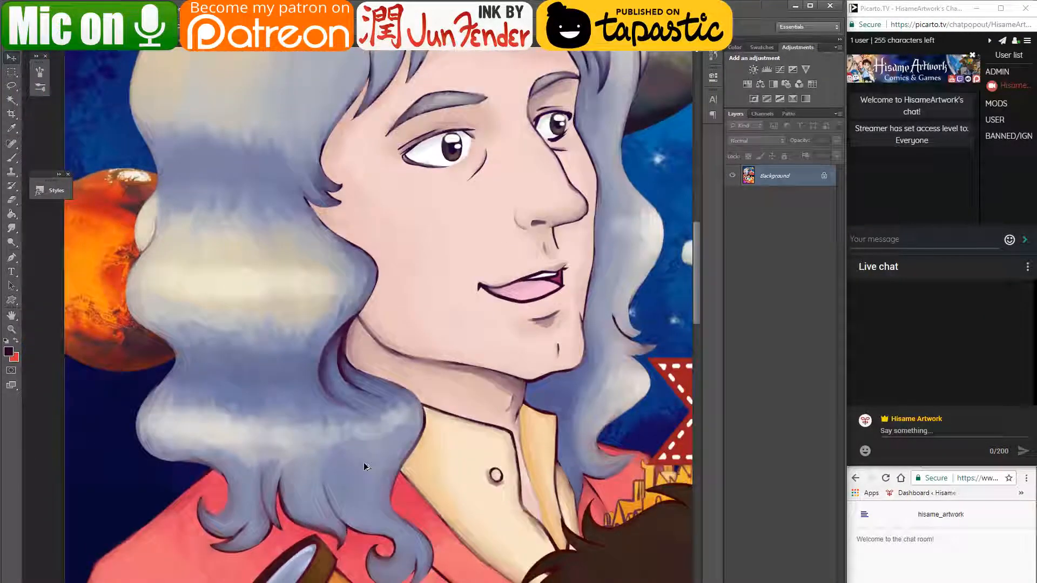
scroll(365, 463, "down", 1)
mouse_move(450, 134)
left_mouse_down()
mouse_move(449, 189)
mouse_move(399, 387)
left_mouse_up()
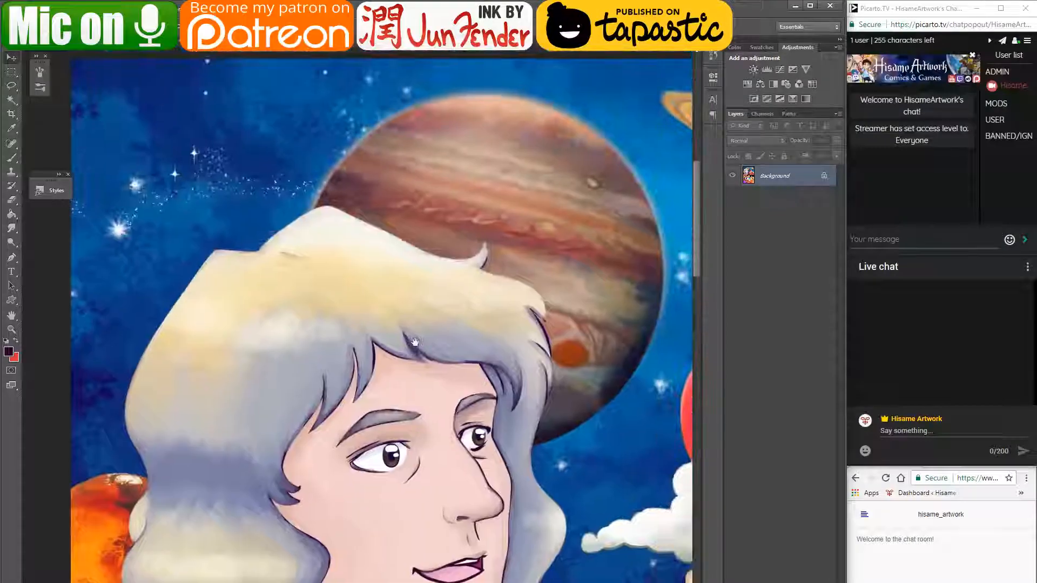
left_click_drag(415, 342, 427, 256)
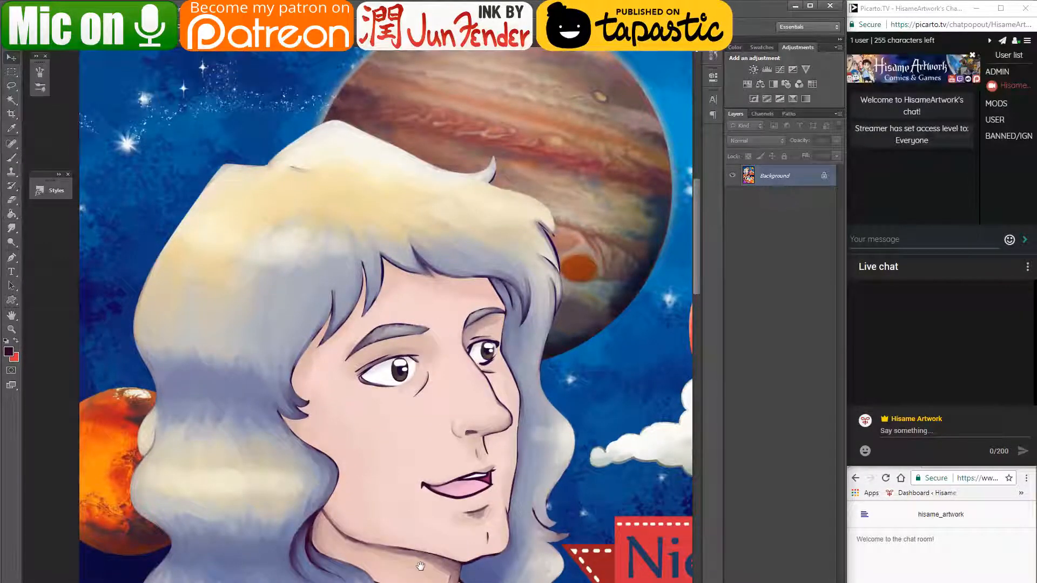
mouse_move(420, 566)
left_mouse_down()
mouse_move(505, 8)
mouse_move(420, 172)
mouse_move(408, 221)
left_mouse_up()
left_click(165, 49)
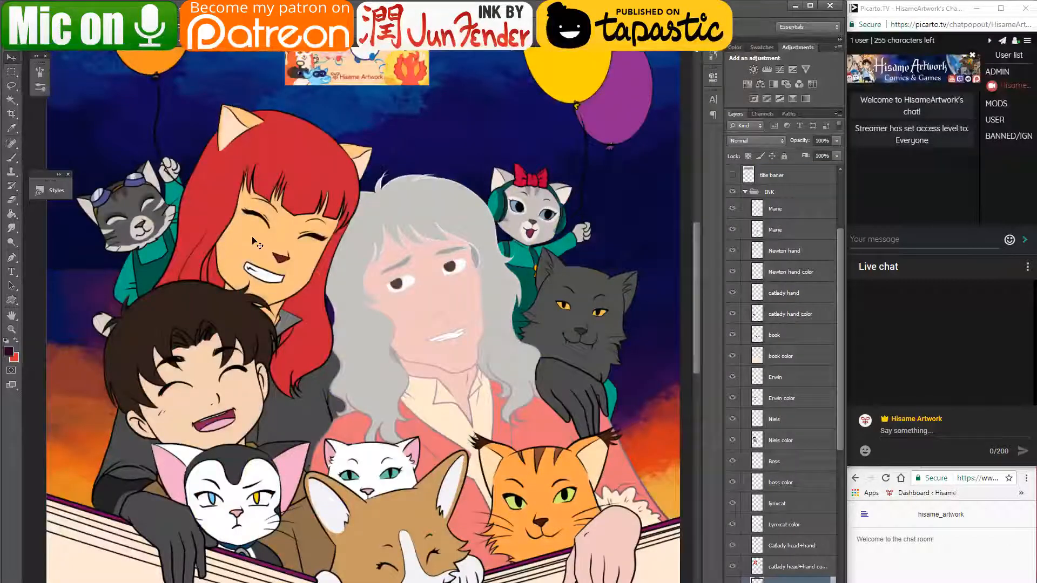
- Check the Gradient Overlay settings of the "Newton ink" layer
scroll(783, 572, "down", 2)
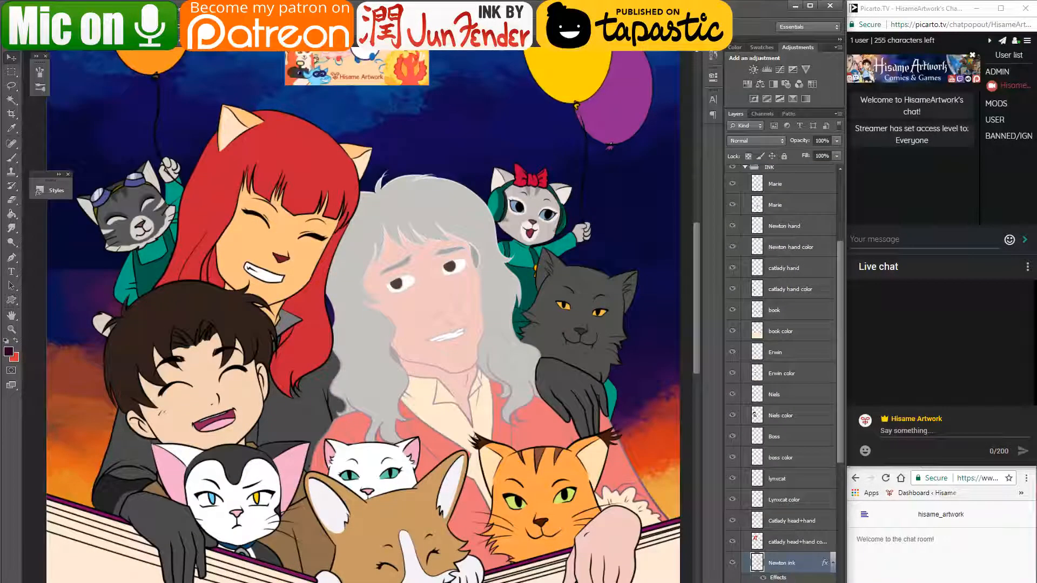
double_click(783, 582)
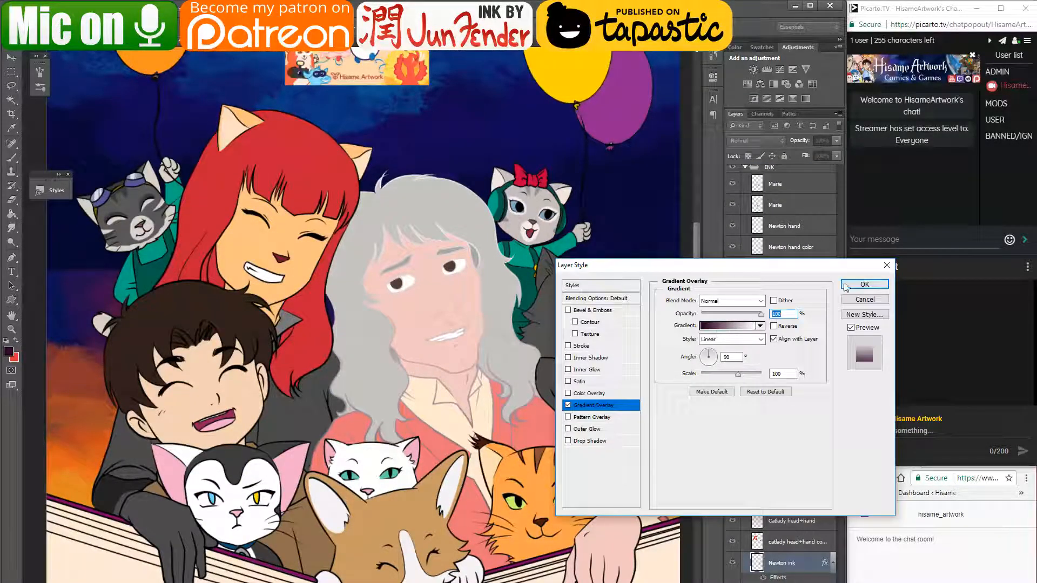
left_click(845, 286)
- Open the "cover final" PSD from the comic folder and minimize the folder window
key("alt+Tab")
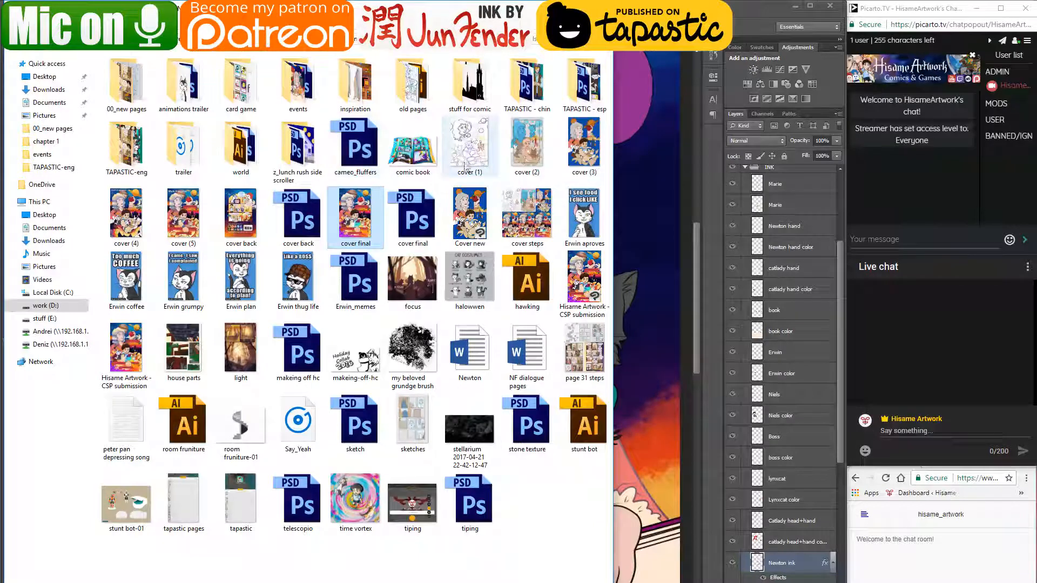
left_click(437, 214)
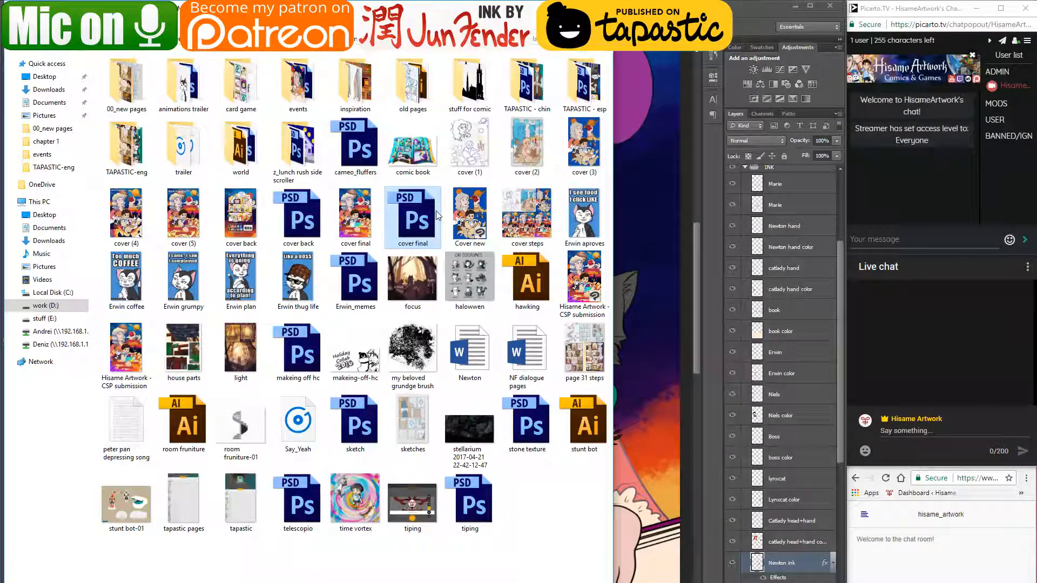
left_click(551, 6)
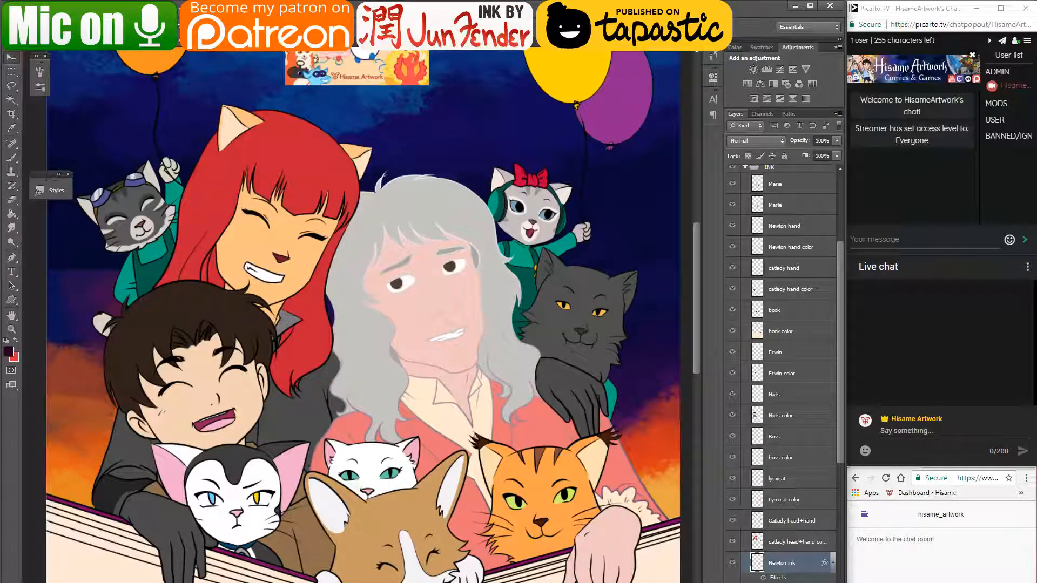
- Set the ending colour stop of the "Newton ink" gradient to a dark wine red with a 329° hue, and select the starting stop
left_click(726, 326)
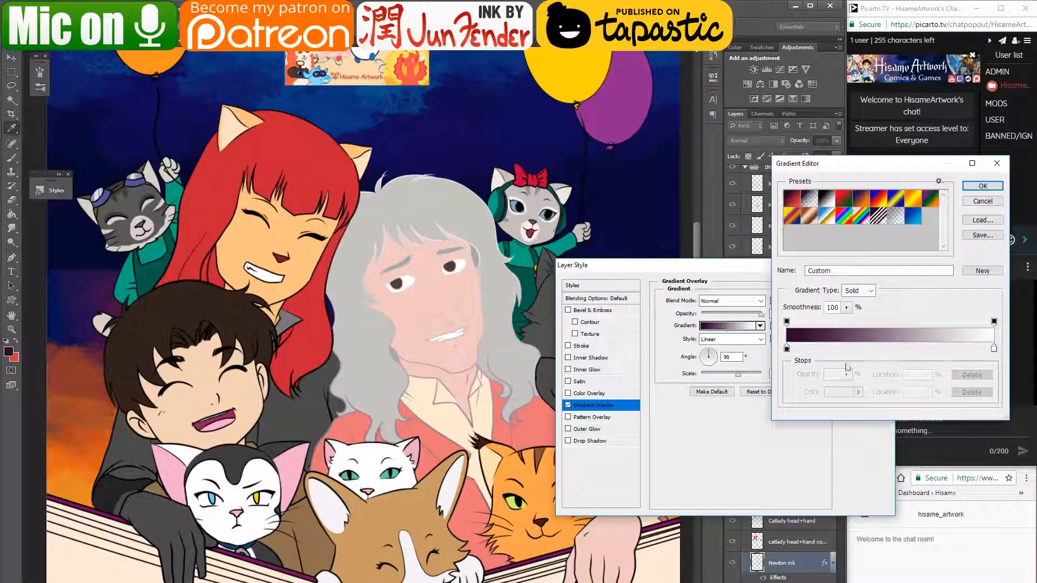
left_click(993, 348)
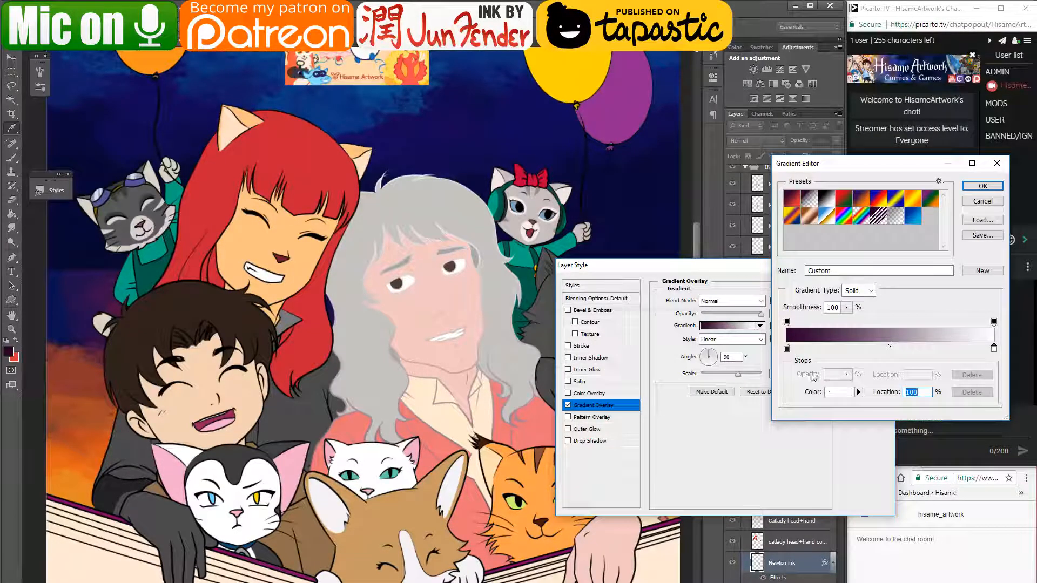
left_click(838, 392)
left_click_drag(756, 319, 749, 389)
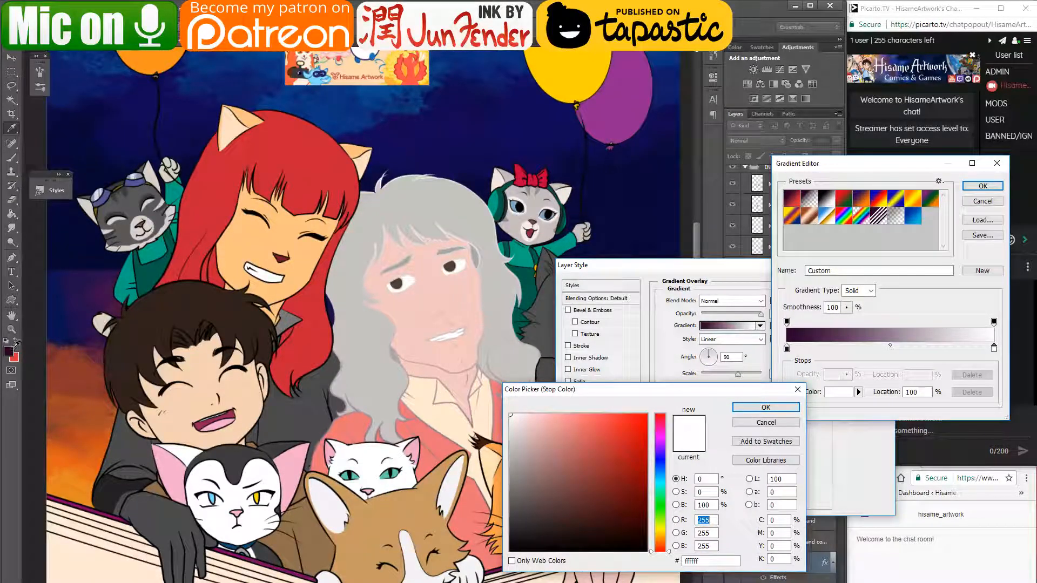
left_click(10, 353)
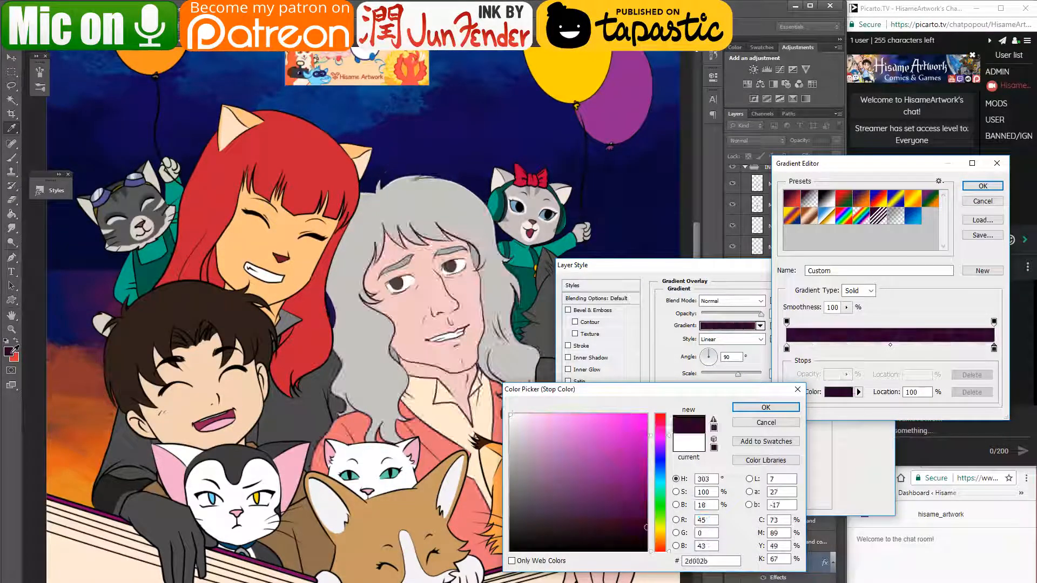
left_click(663, 430)
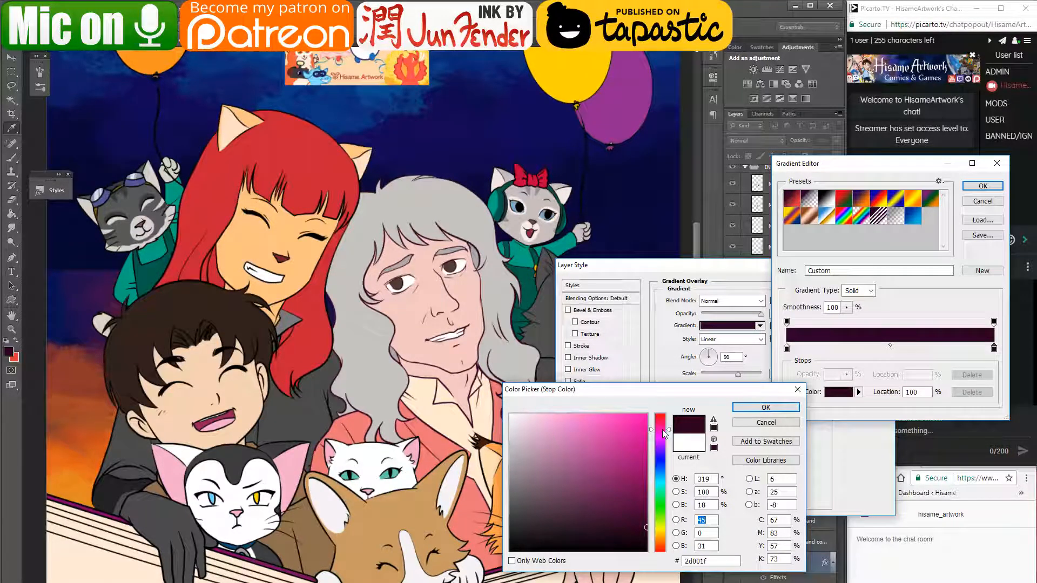
left_click(663, 427)
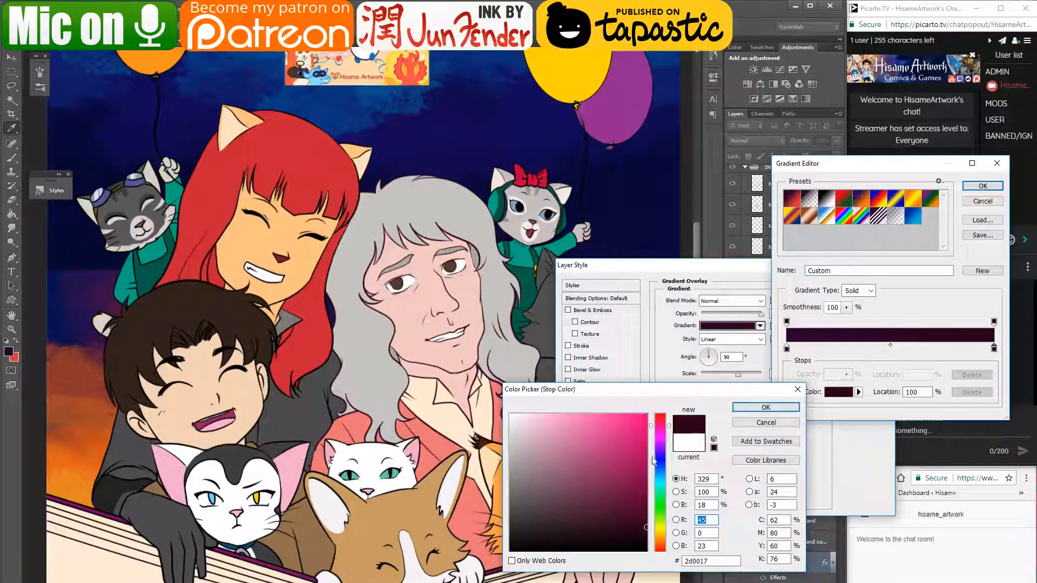
mouse_move(638, 507)
left_mouse_down()
mouse_move(656, 521)
mouse_move(647, 519)
left_mouse_up()
left_click(766, 407)
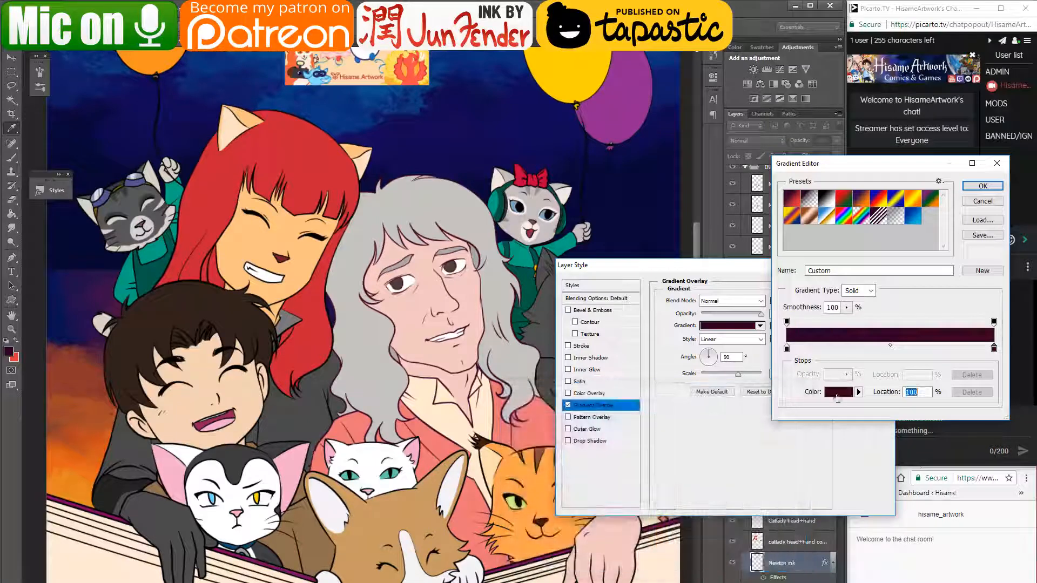
left_click(787, 348)
left_click(838, 392)
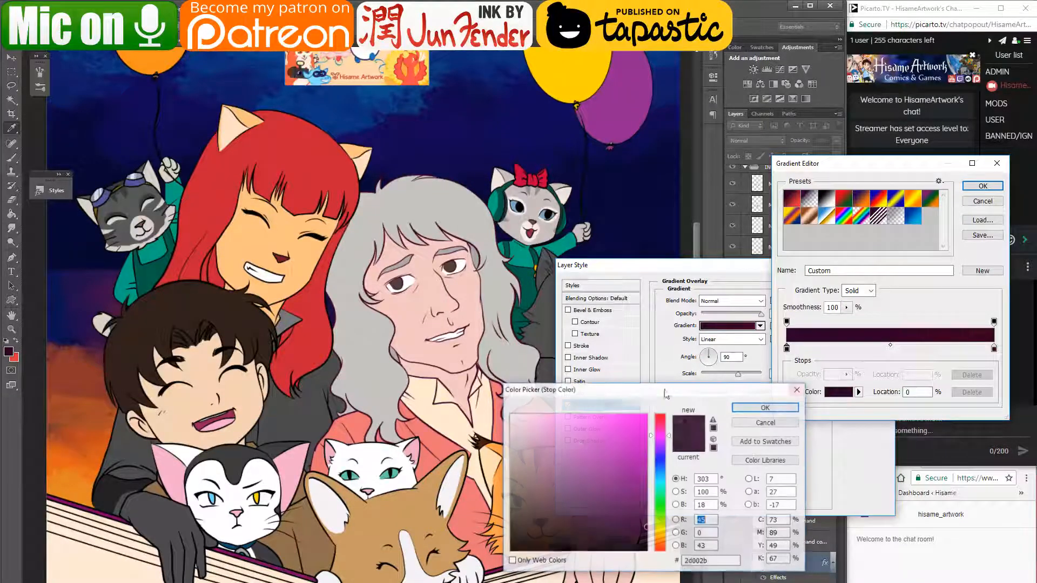
left_click(662, 449)
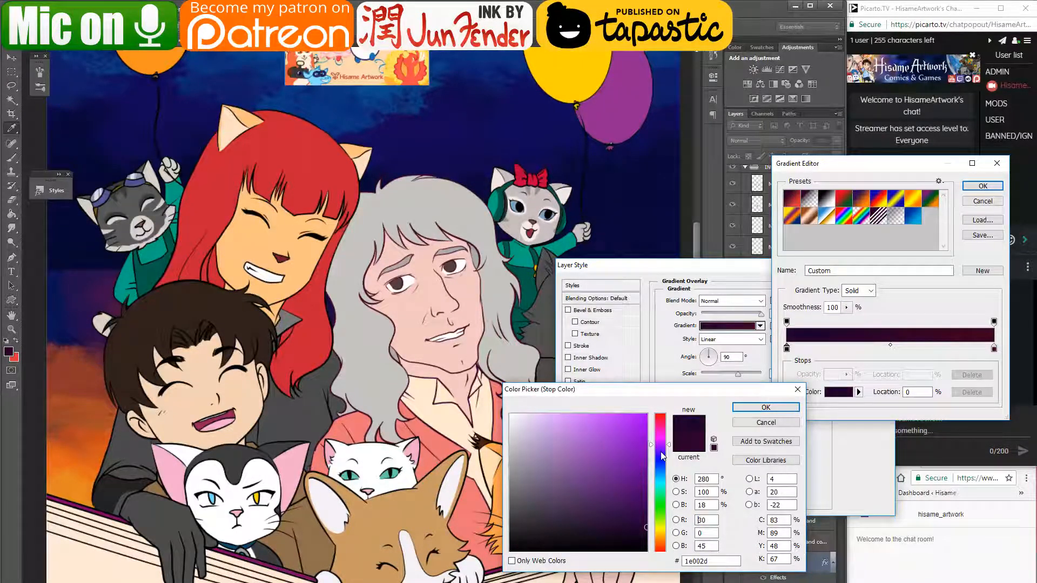
left_click(661, 452)
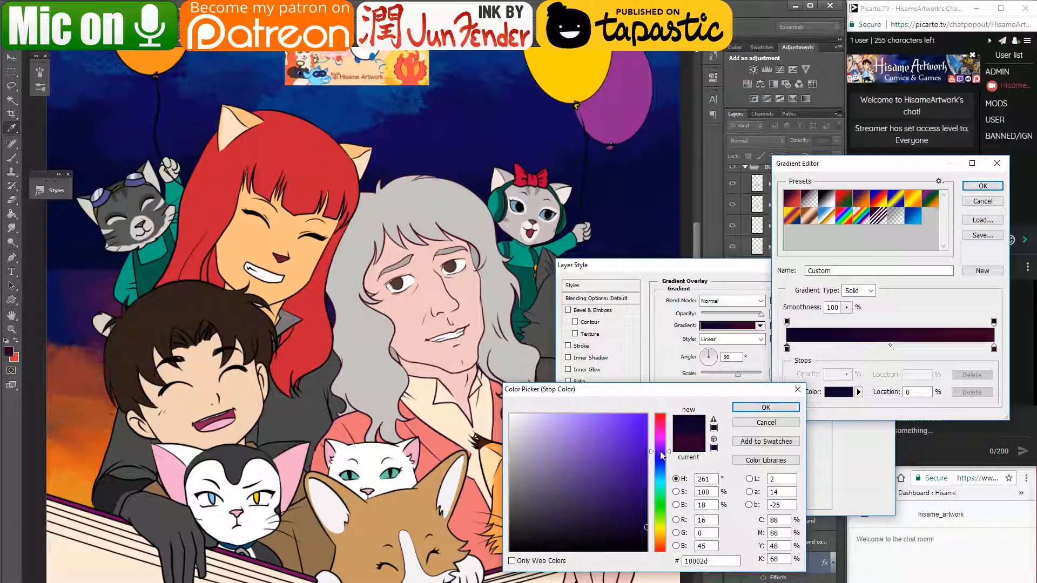
left_click(658, 457)
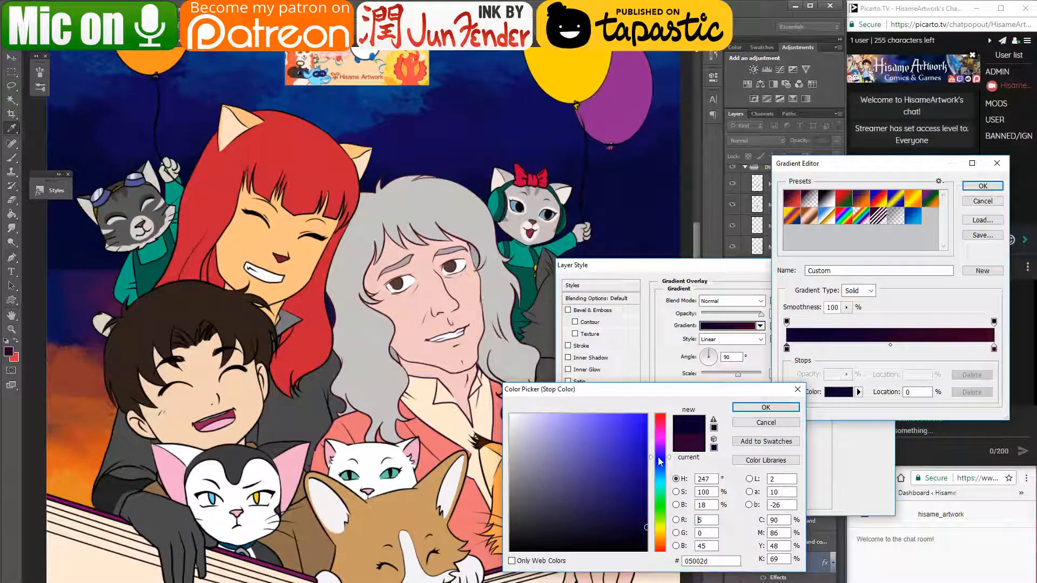
left_click(648, 515)
left_click(657, 517)
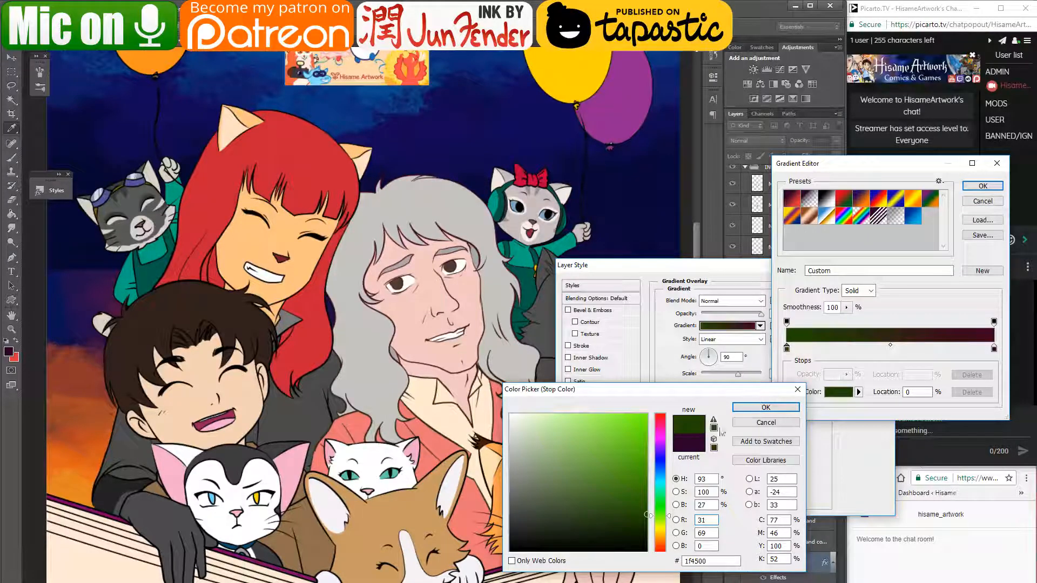
left_click(766, 422)
- Set the gradient's starting colour stop to 280044, reverse the gradient and apply the layer style
left_click(838, 392)
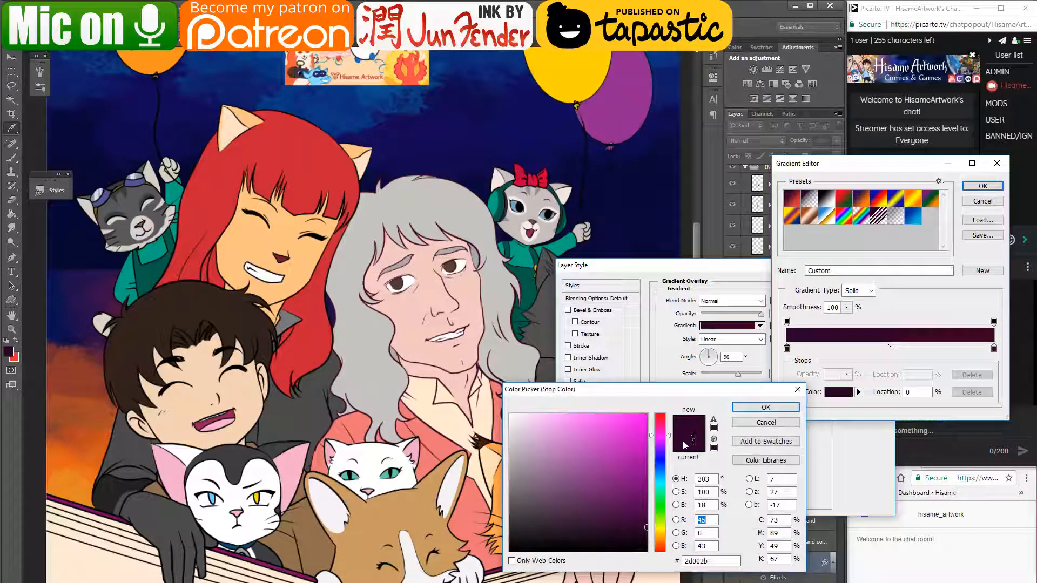
left_click(663, 447)
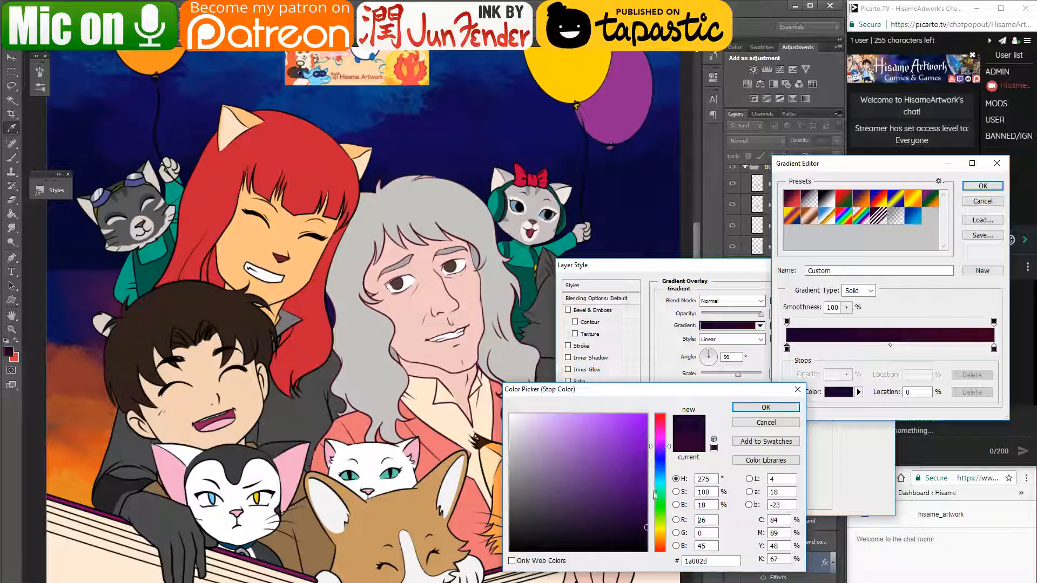
left_click_drag(646, 526, 648, 514)
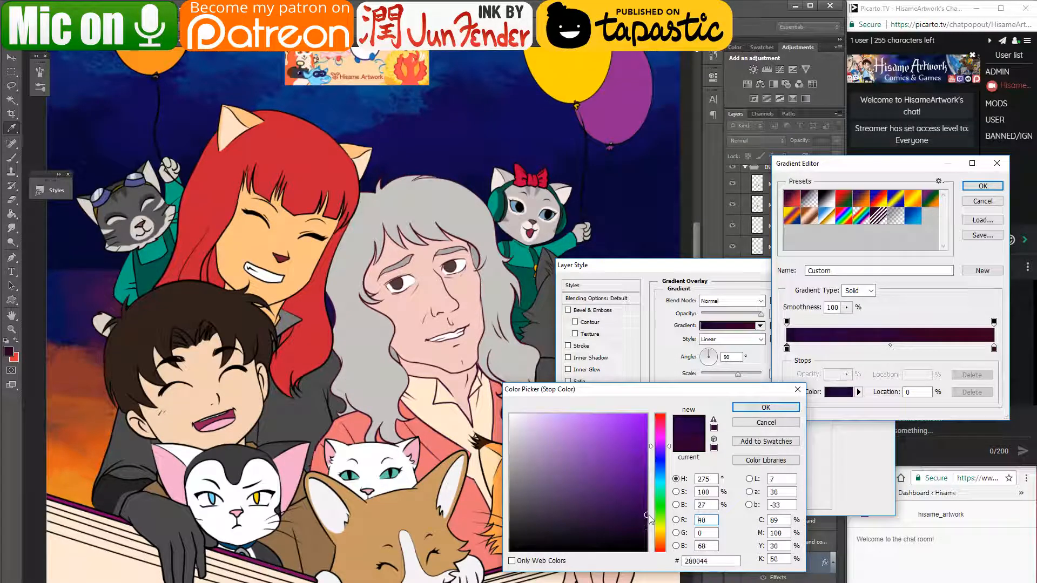
left_click(765, 407)
left_click(982, 187)
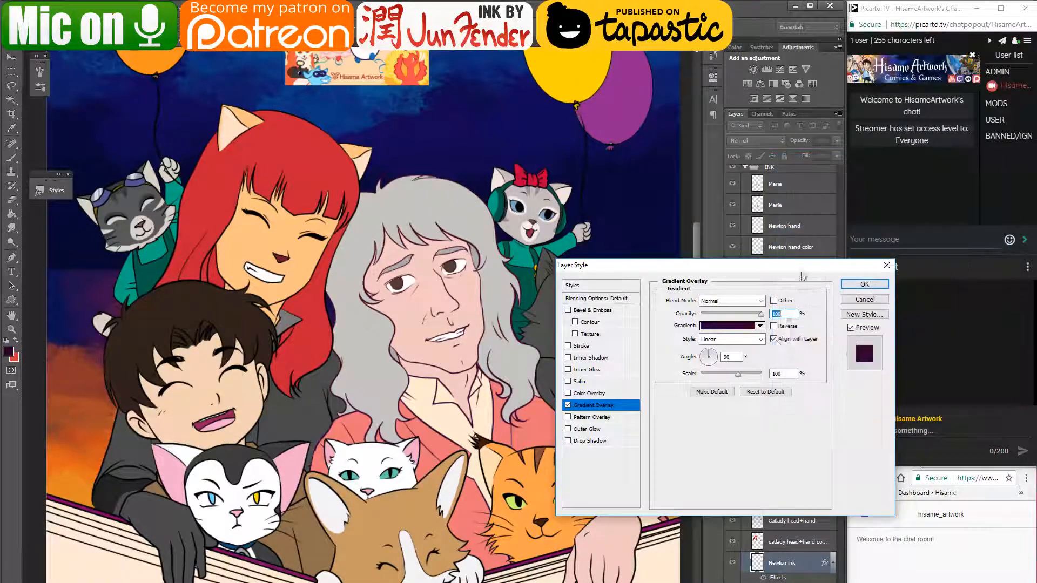
left_click(774, 325)
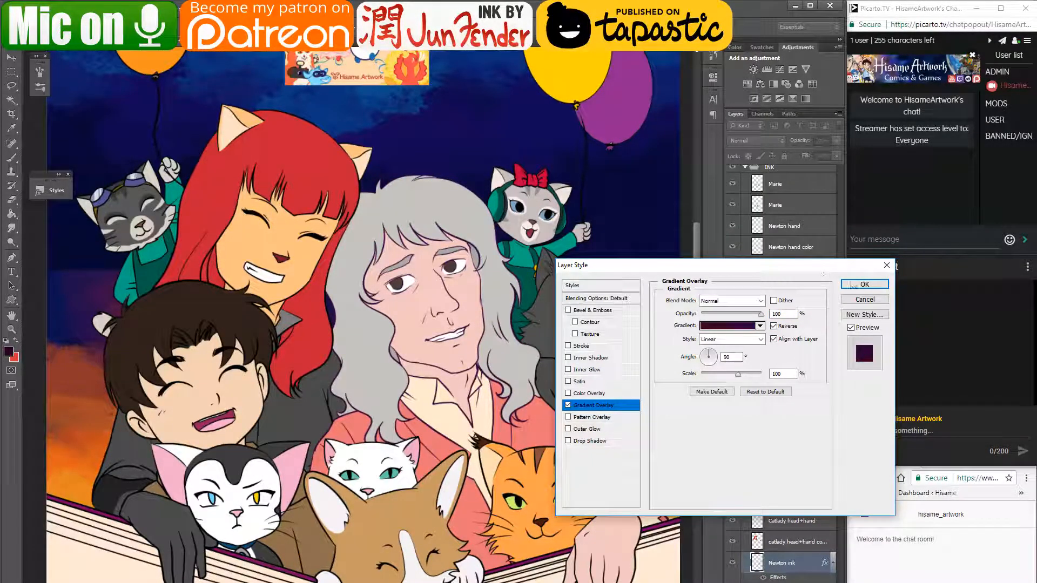
left_click(864, 284)
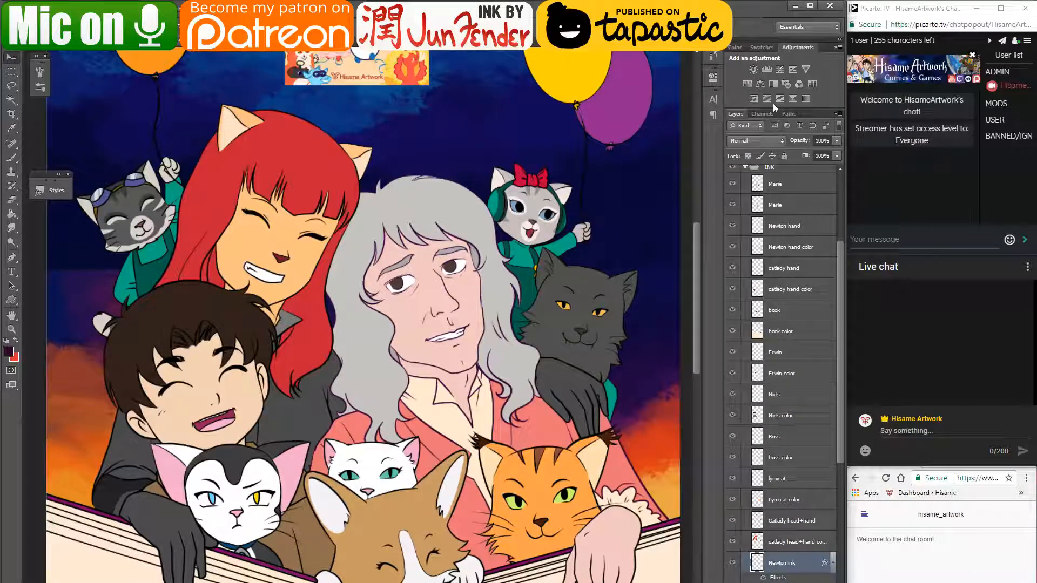
double_click(783, 563)
key("Return")
- Copy the layer style of the "Newton ink" layer
left_click_drag(540, 388, 555, 243)
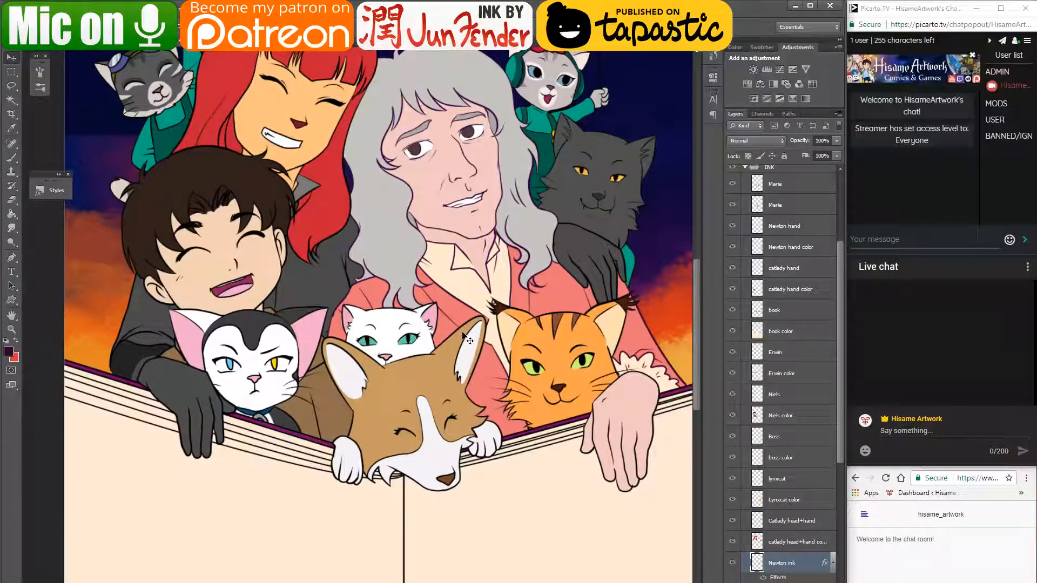
left_click_drag(551, 412, 573, 410)
left_click_drag(521, 320, 433, 378)
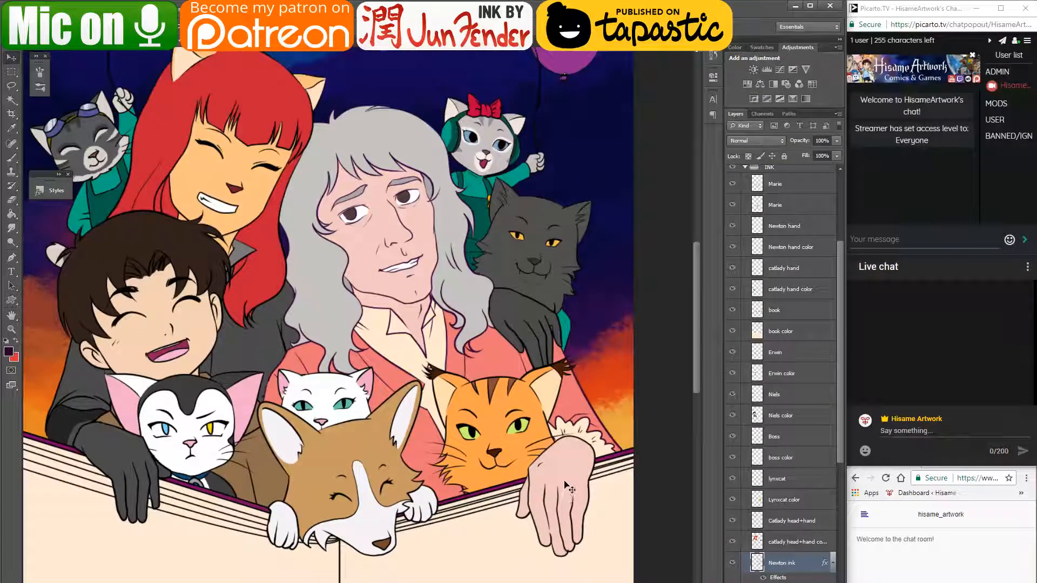
right_click(804, 565)
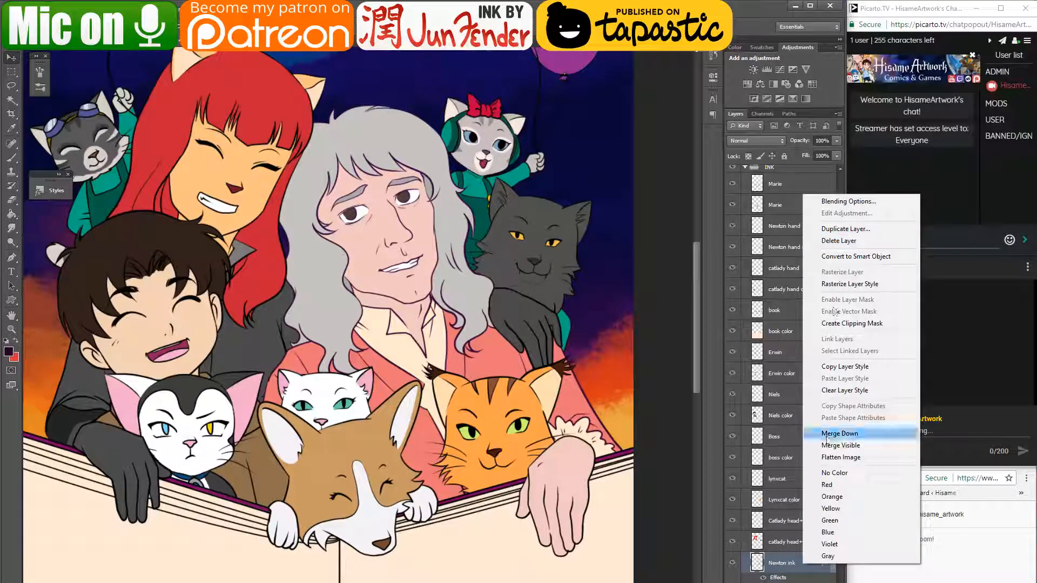
left_click(845, 367)
- Rename the "Newton hand" layer as "Newton hand ink"
left_click(575, 458, "ctrl")
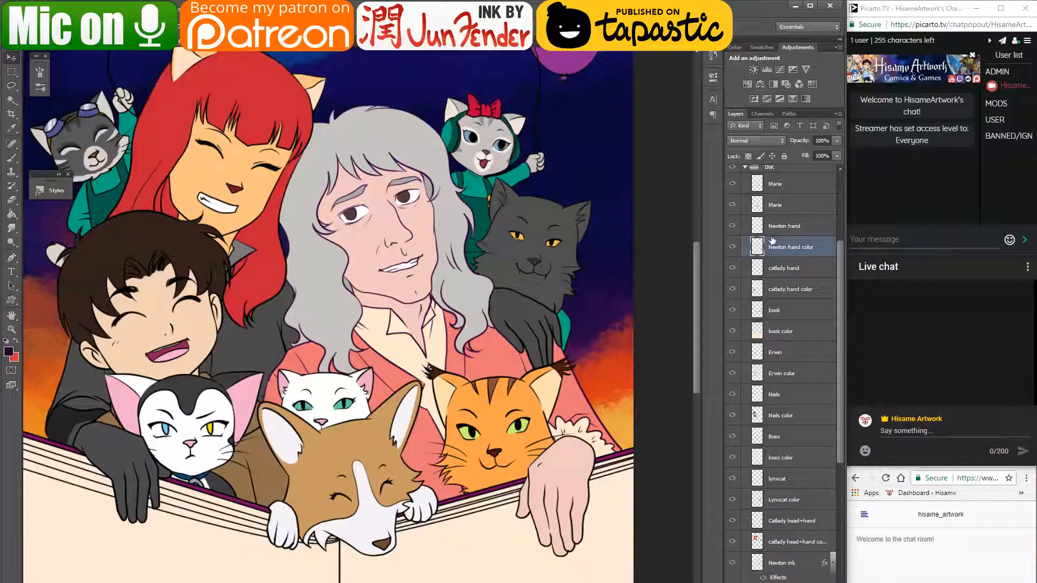
left_click(789, 227)
double_click(792, 225)
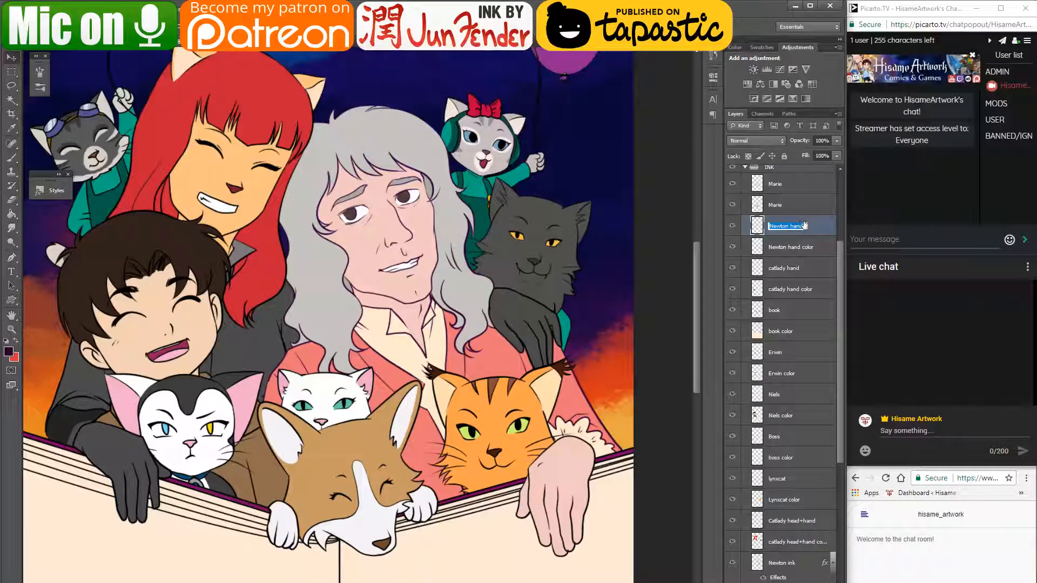
key("Return")
double_click(791, 225)
key("Right")
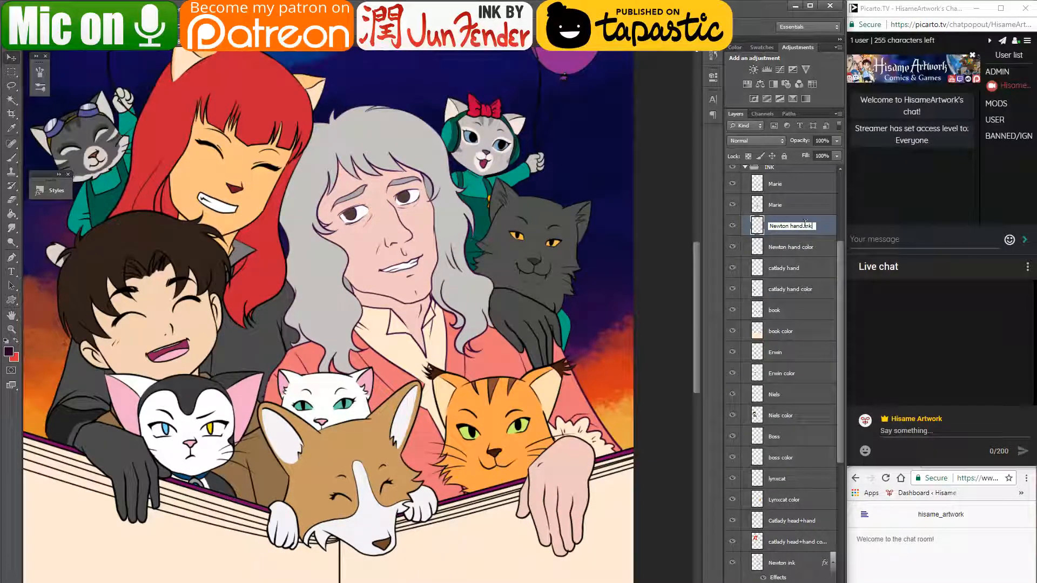
key("Return")
- Paste the copied Gradient Overlay style onto the "Newton hand ink" layer
right_click(757, 219)
left_click(813, 223)
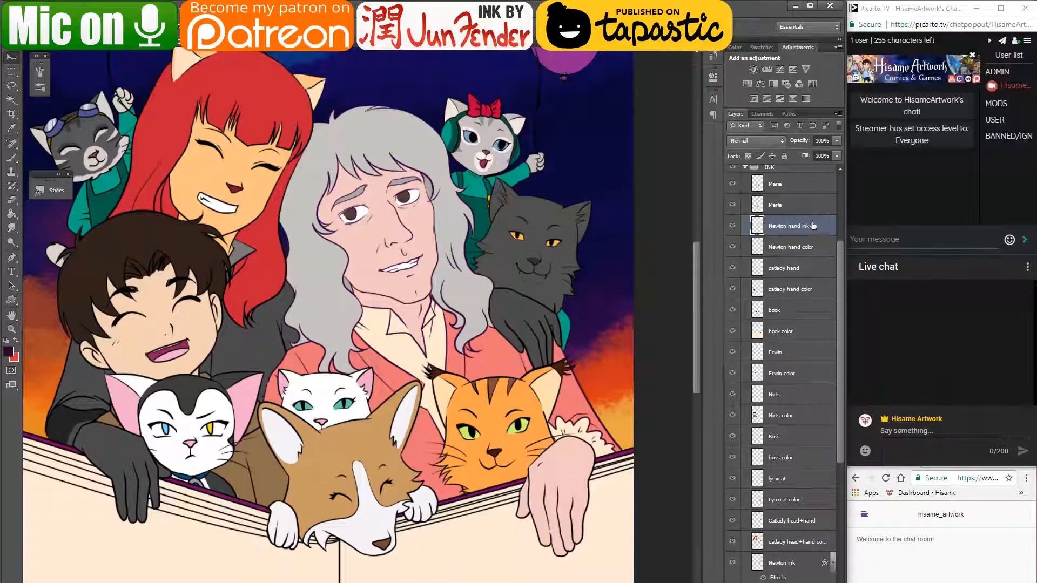
right_click(813, 226)
left_click(857, 411)
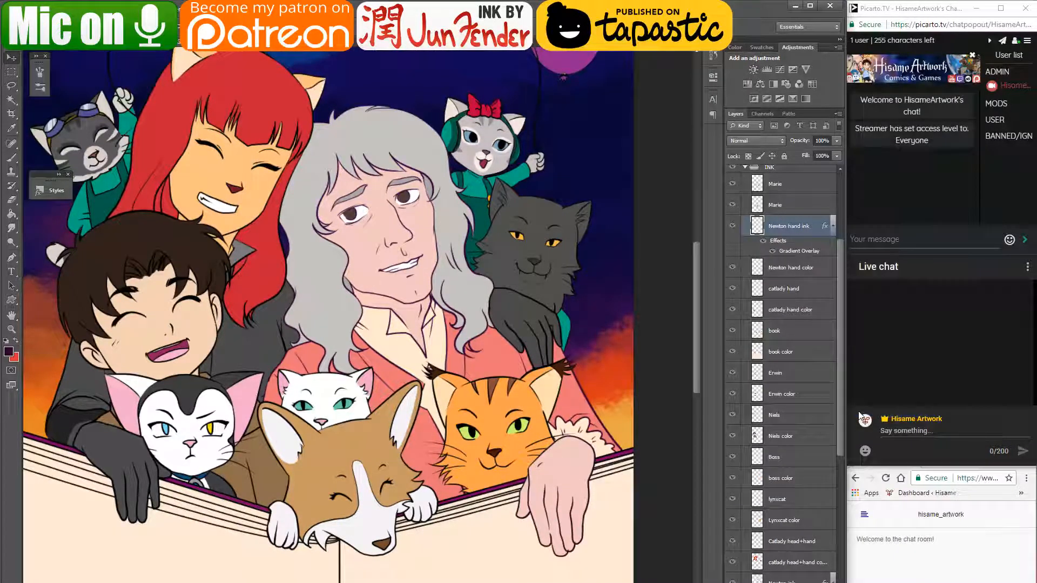
- Compare the recoloured line art with the finished cover image, and return to the anniversary illustration
left_click_drag(344, 277, 372, 279)
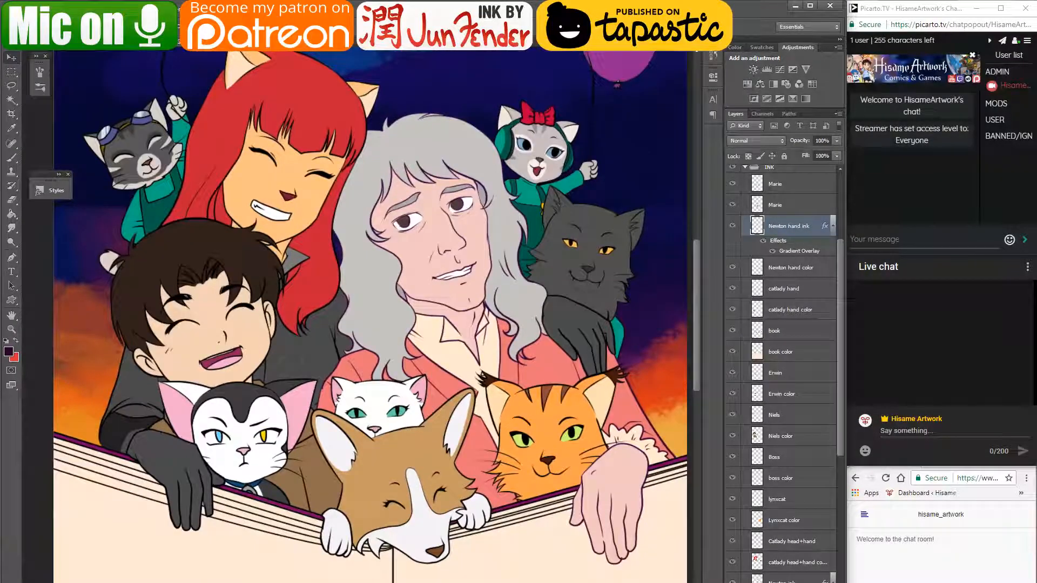
key("ctrl+Tab")
left_click_drag(534, 468, 287, 164)
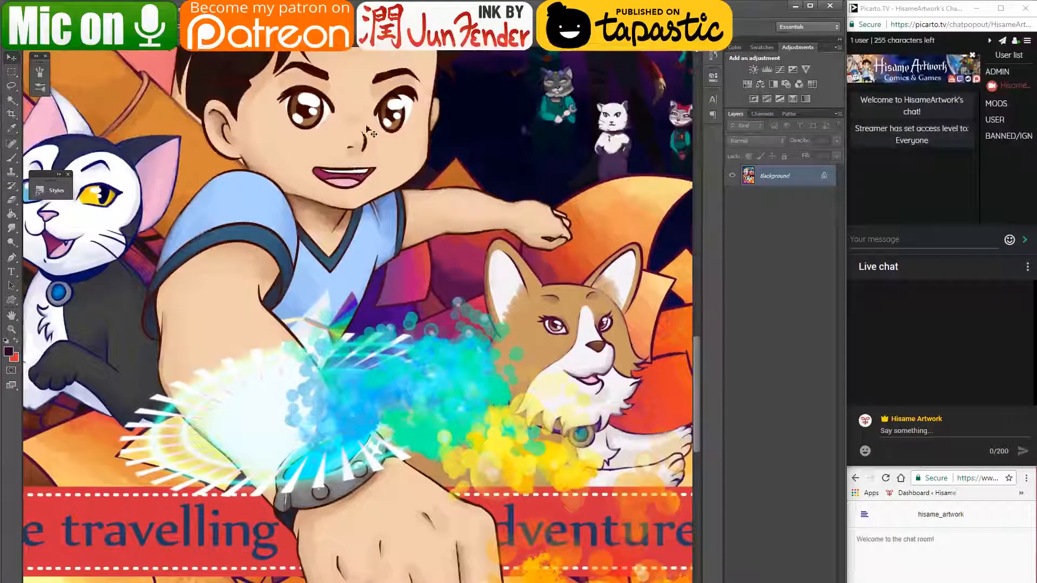
left_click(159, 52)
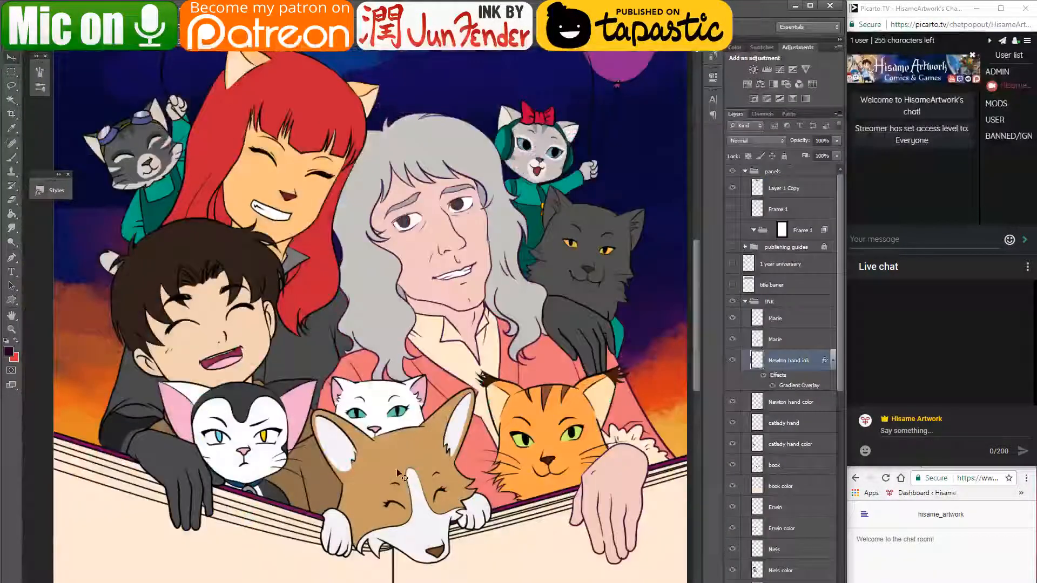
- Rename the upper "Marie" layer as "Marie ink" and the lower one as "Marie color", checking the latter's visibility
double_click(776, 319)
type("in")
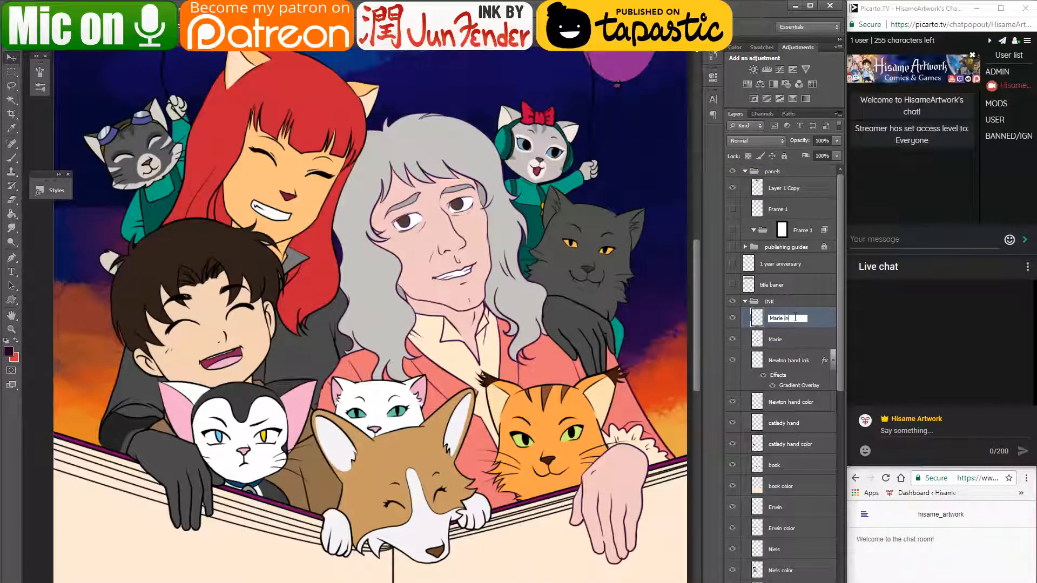
type("k")
key("Return")
double_click(784, 340)
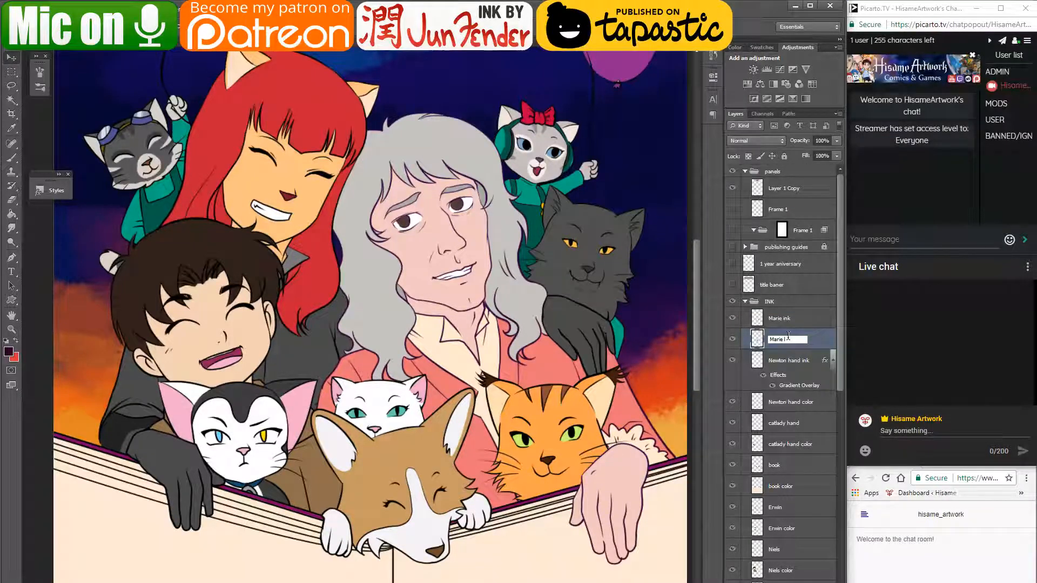
type("color")
key("Return")
left_click(732, 340)
left_click(732, 339)
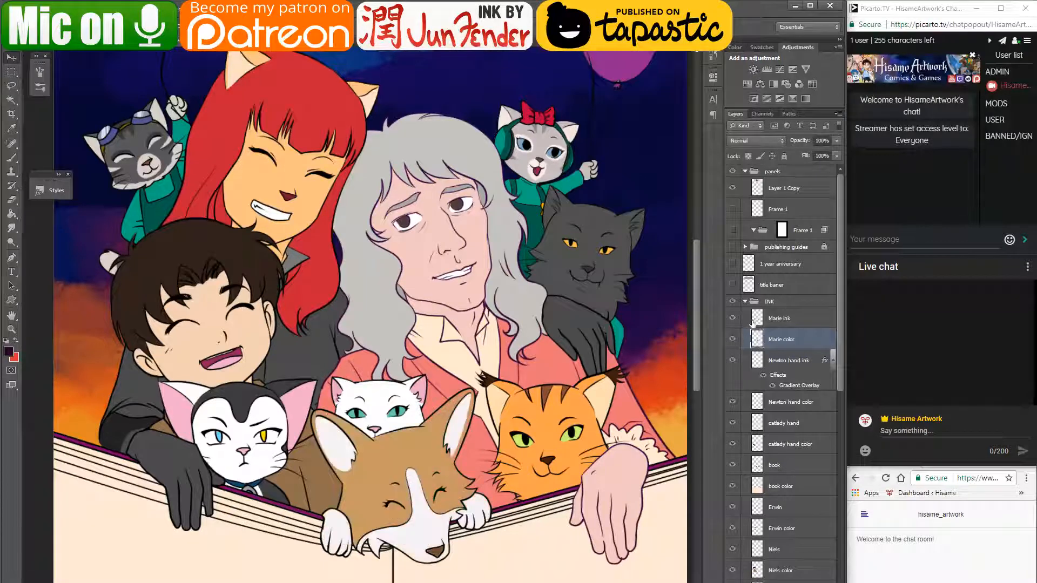
- Paste the copied Gradient Overlay style onto the "Marie ink" layer
left_click(789, 319)
right_click(792, 319)
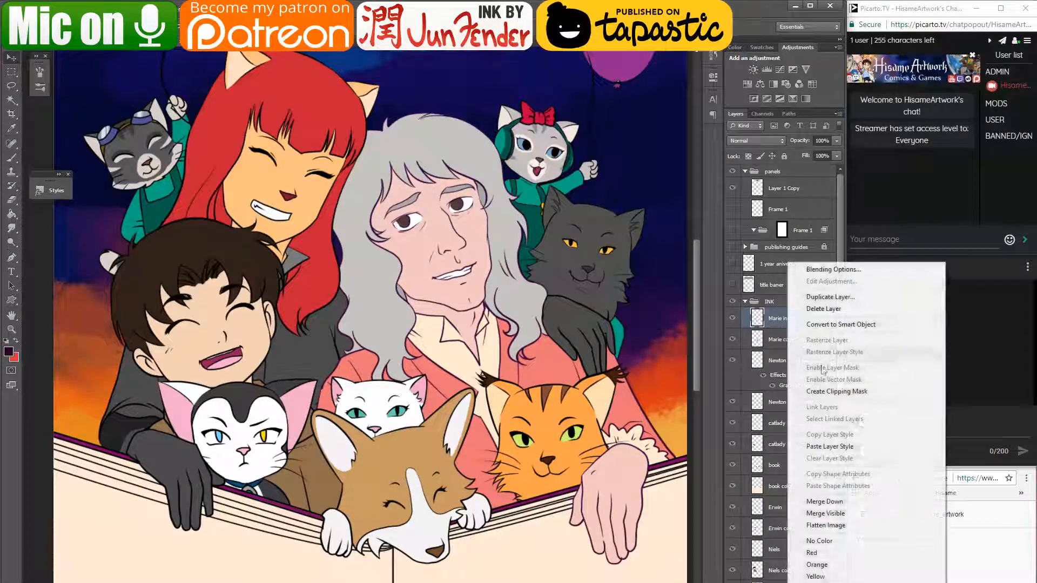
left_click(829, 447)
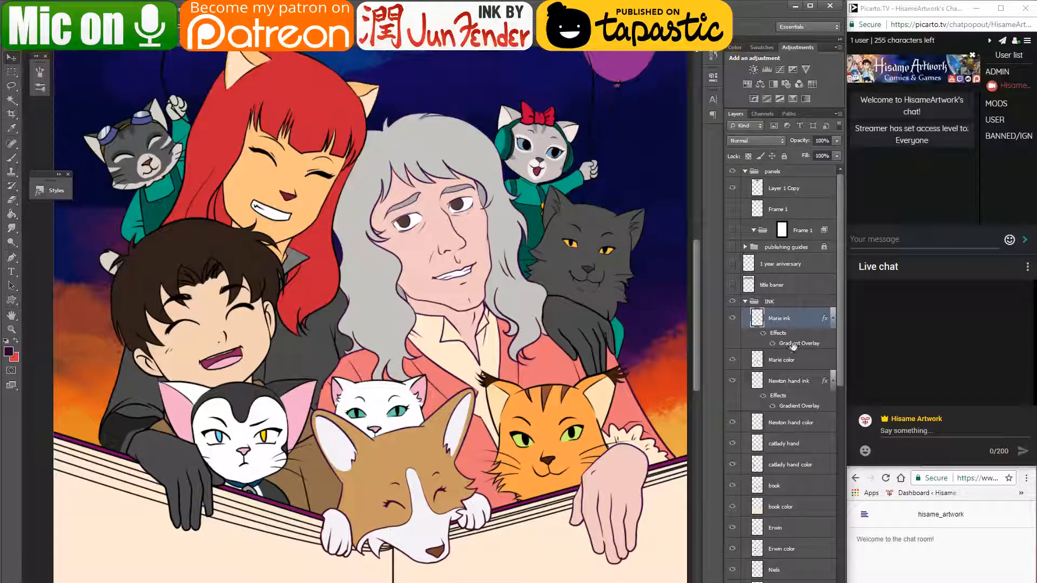
- Change the 100% colour stop of the "Marie ink" overlay gradient to a brighter dark crimson
double_click(792, 345)
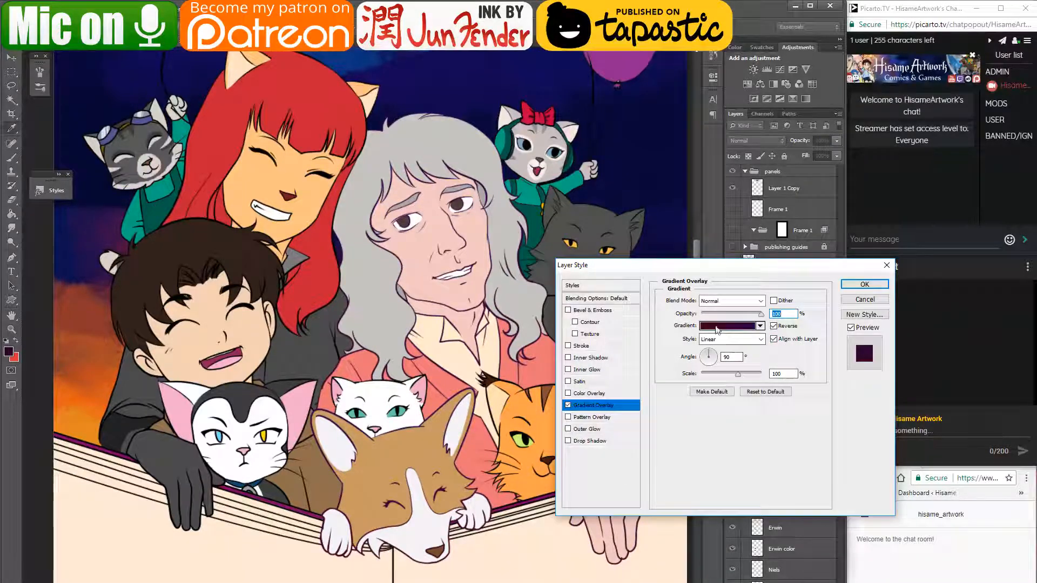
left_click(728, 325)
left_click(993, 349)
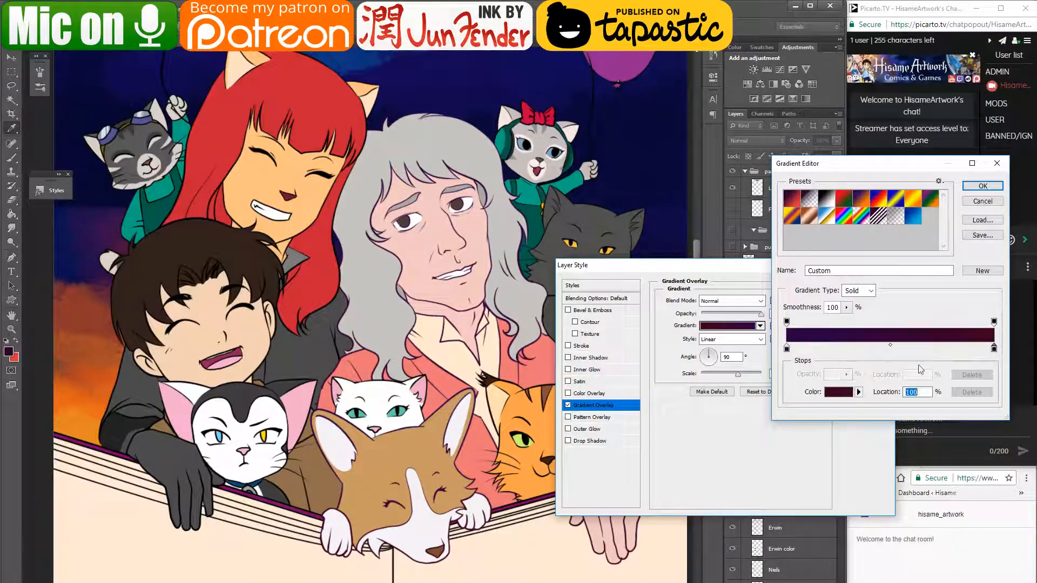
left_click(832, 394)
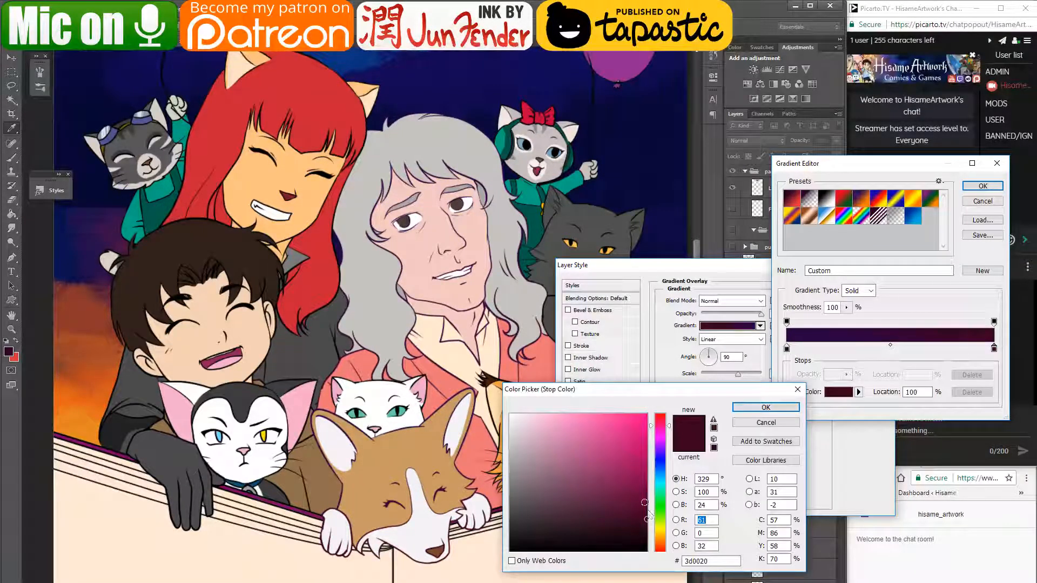
left_click(661, 422)
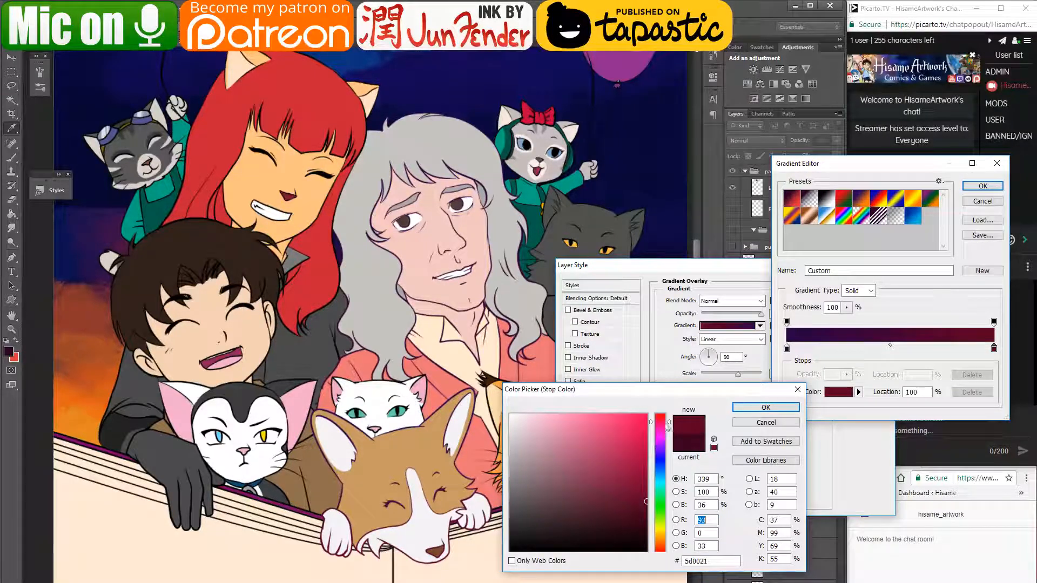
left_click(783, 407)
- Change the 0% stop of the "Marie ink" gradient to a redder, brighter purple, and apply the overlay with Reverse turned off
left_click(787, 349)
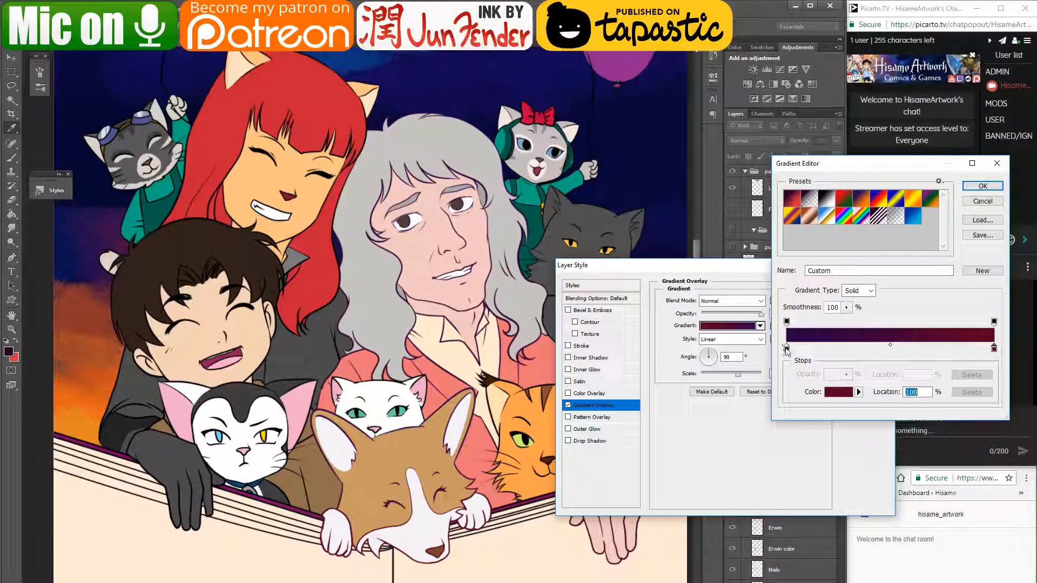
left_click(835, 395)
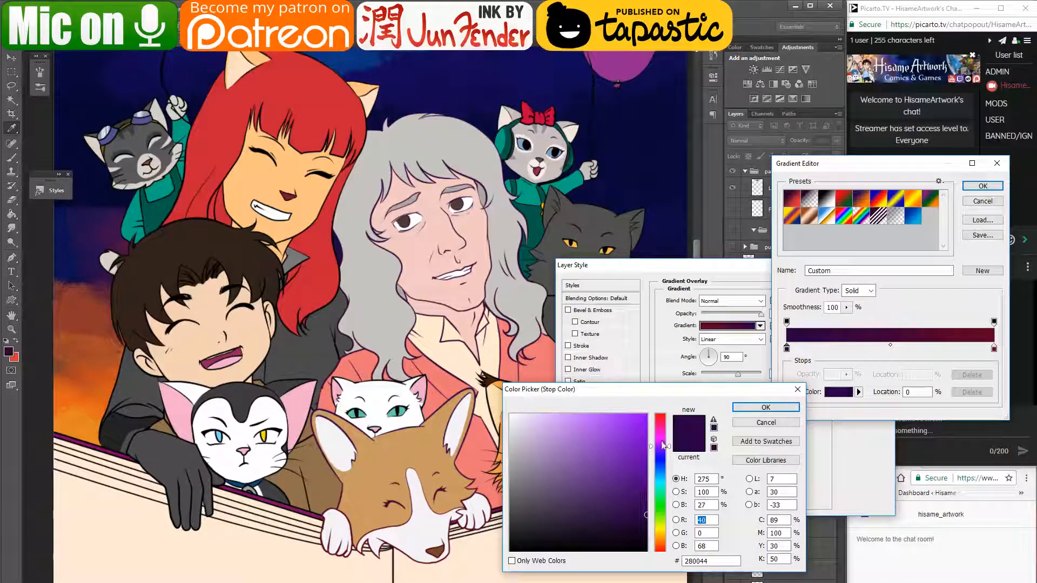
type("62")
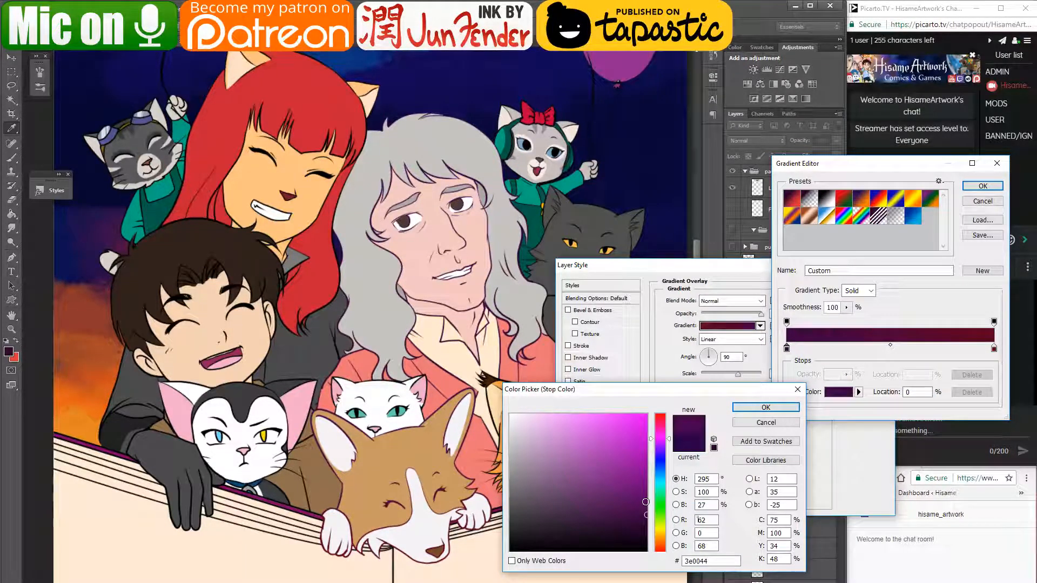
left_click(756, 409)
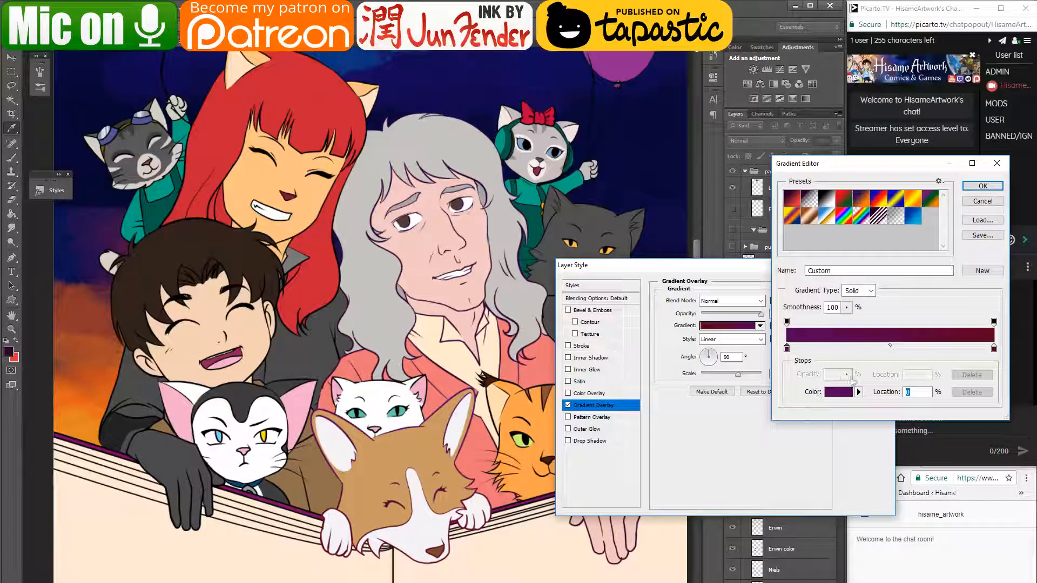
left_click(982, 186)
left_click(774, 326)
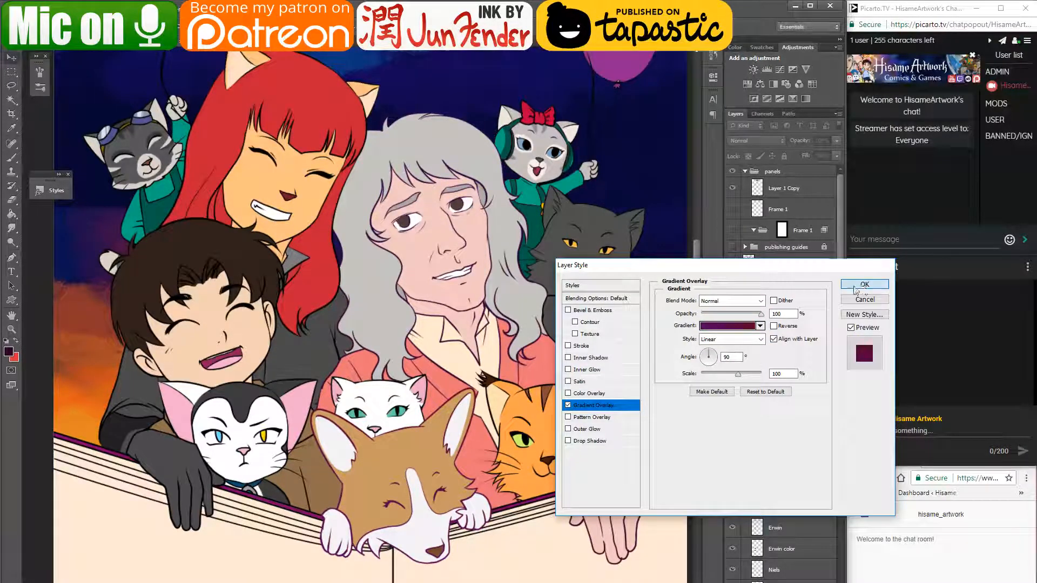
left_click(864, 284)
- Find the corgi's "boss color" layer and rename it as "team leader color"
scroll(529, 335, "down", 3)
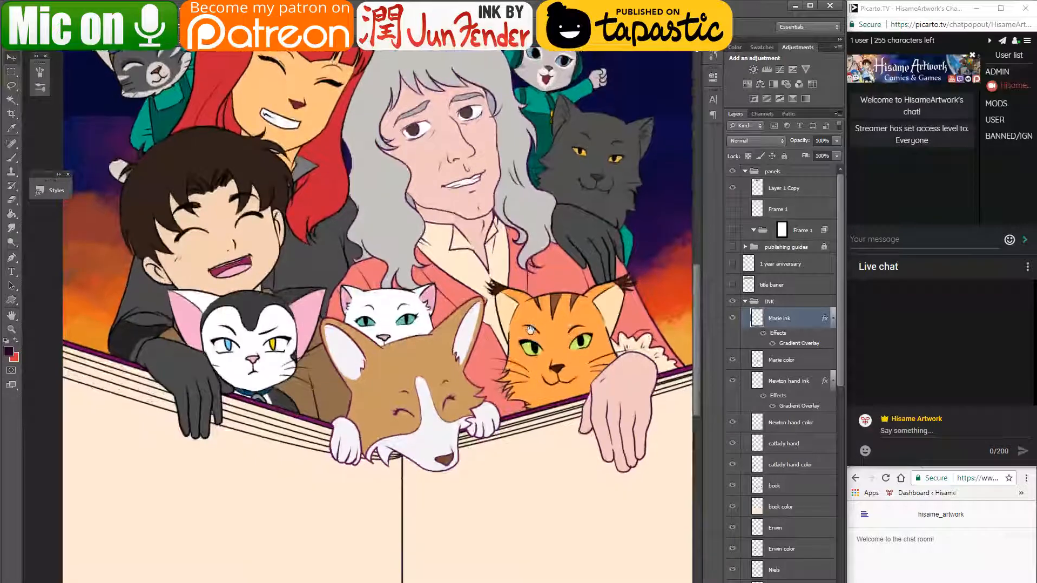
scroll(529, 335, "up", 3)
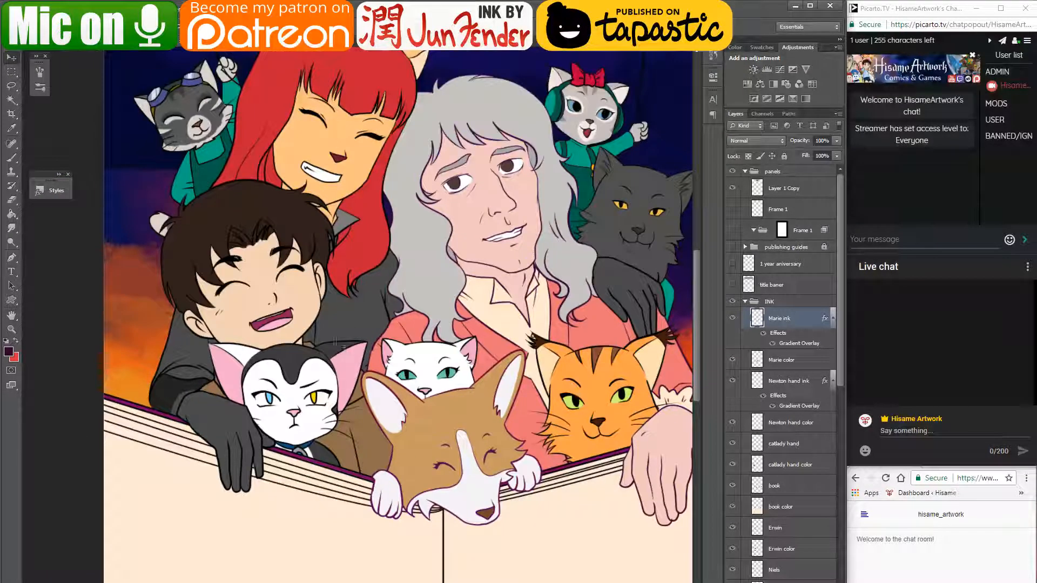
left_click(423, 372)
scroll(399, 292, "down", 1)
scroll(780, 372, "down", 3)
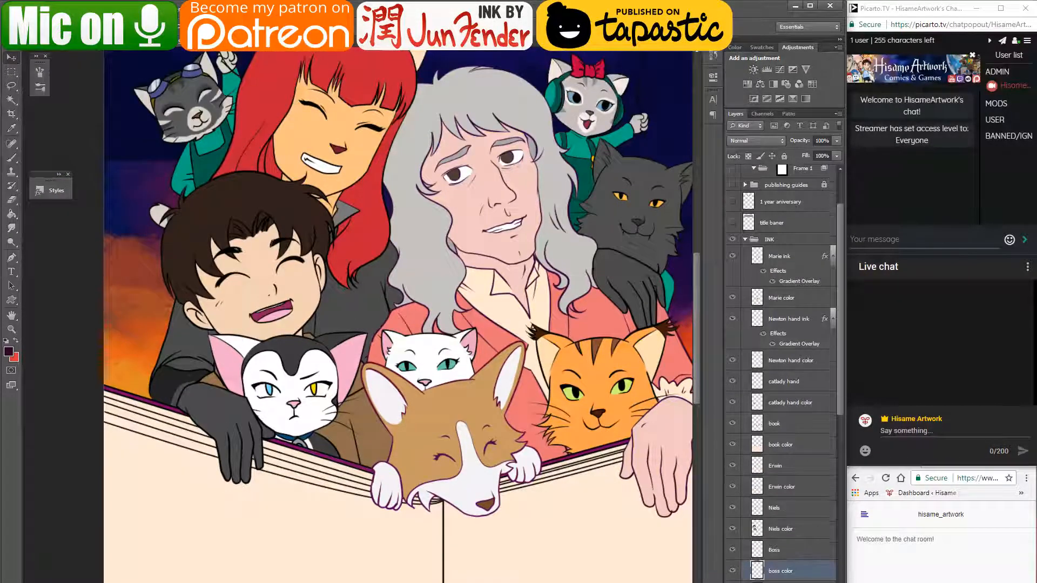
scroll(784, 493, "down", 2)
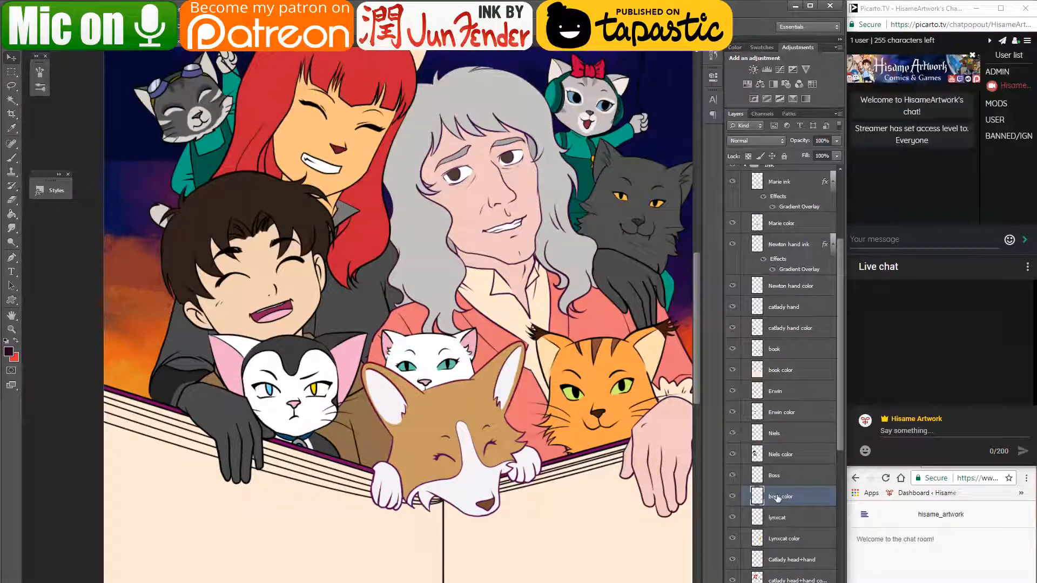
double_click(777, 496)
type("tears")
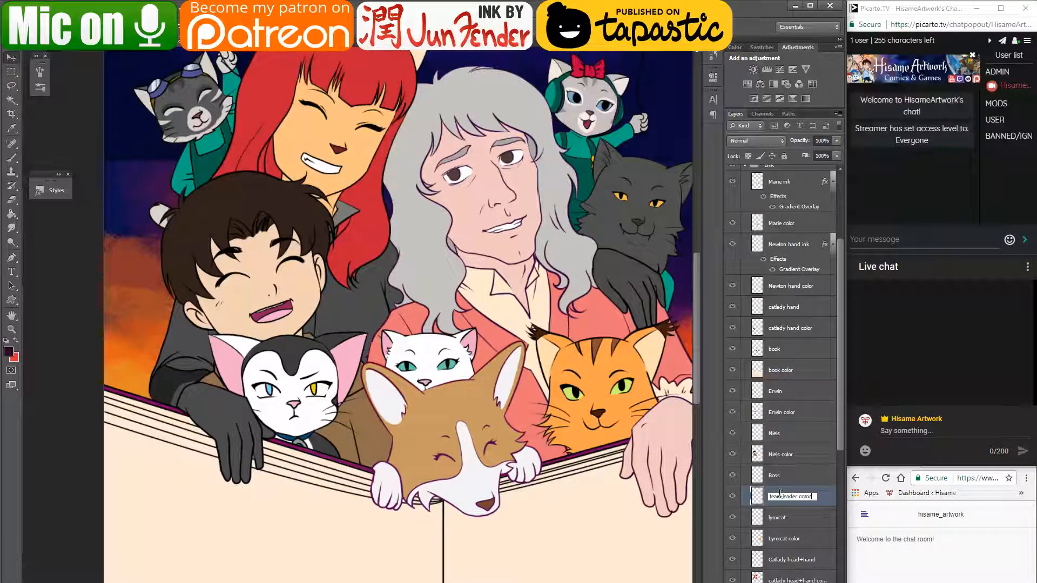
key("Return")
- Rename the "Boss" layer as "team leader ink" and paste the copied Gradient Overlay style onto it
double_click(778, 475)
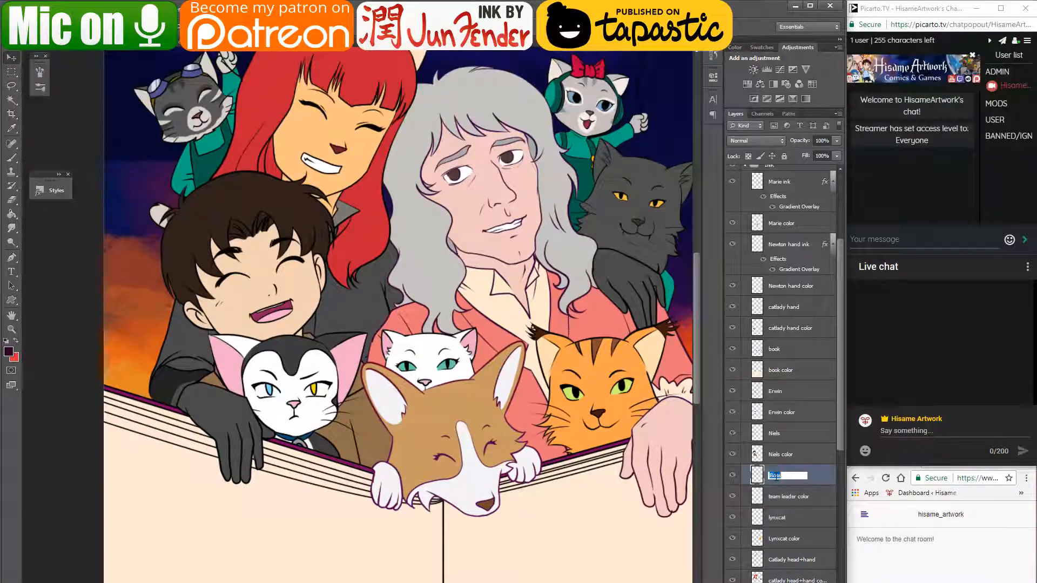
type("team leader ink")
key("Return")
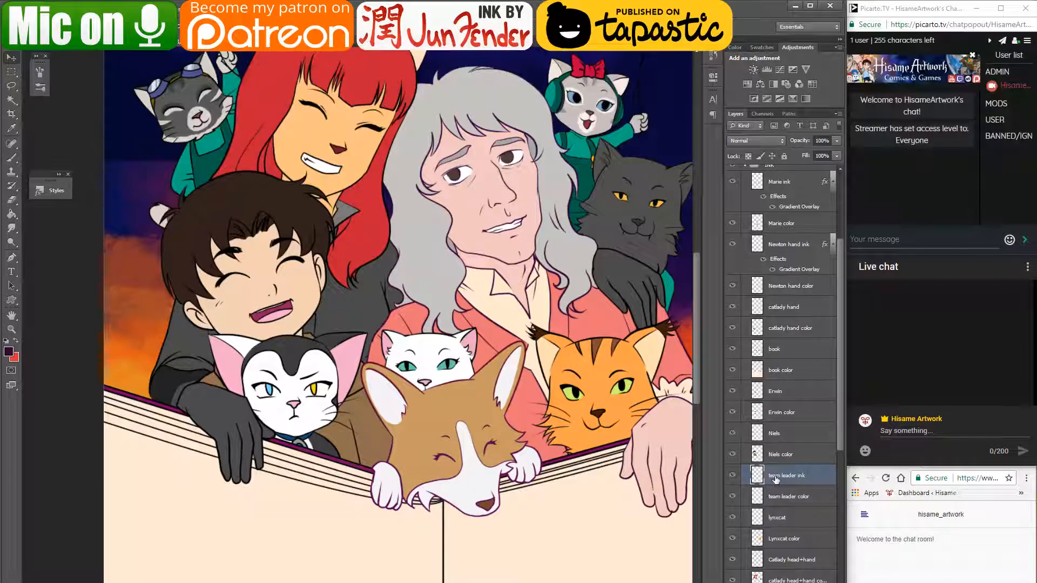
right_click(782, 478)
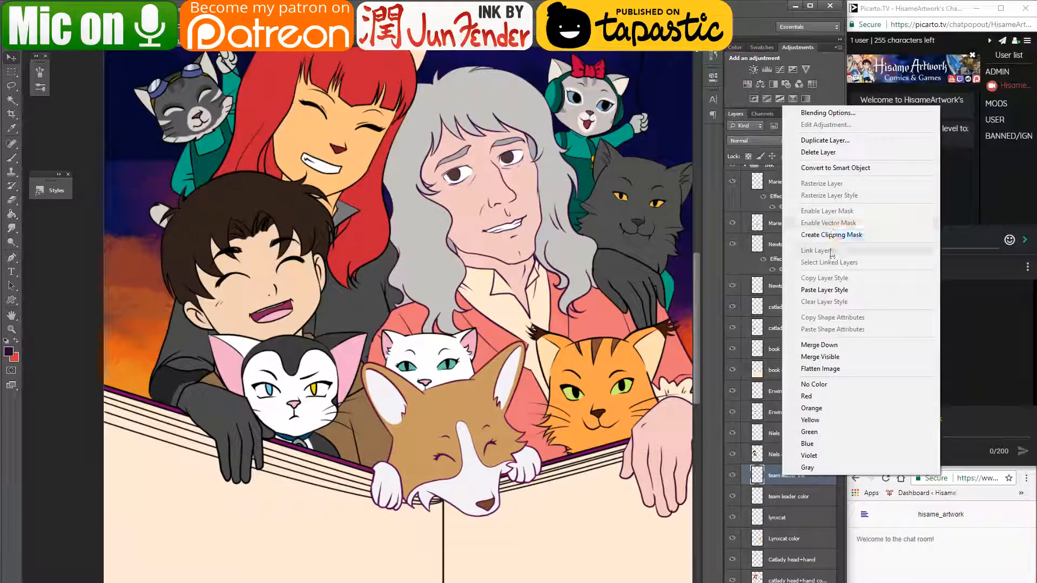
left_click(830, 292)
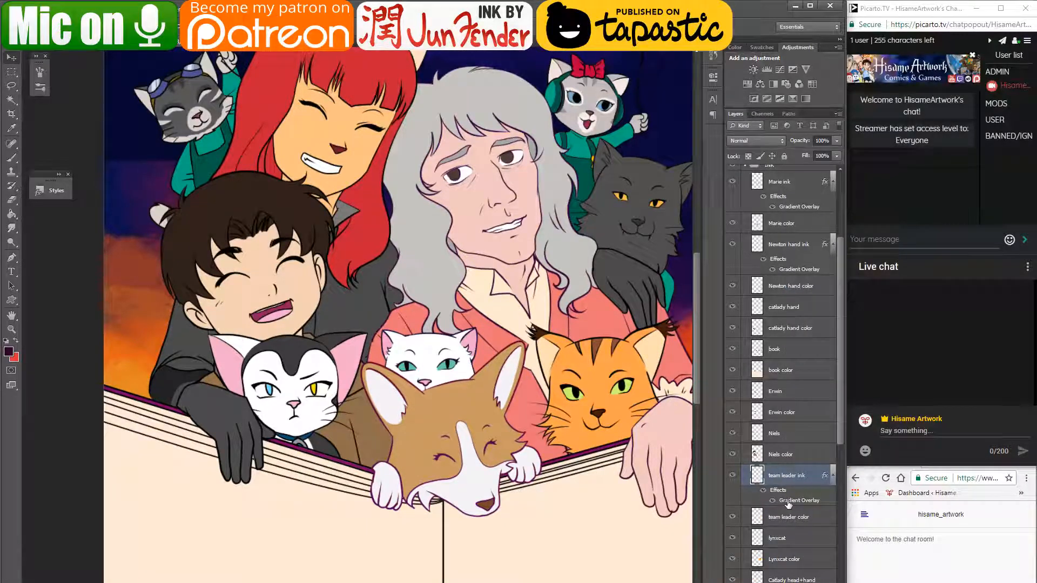
- Set the 0% colour stop of the "team leader ink" overlay gradient to dark green, #00442e
double_click(788, 502)
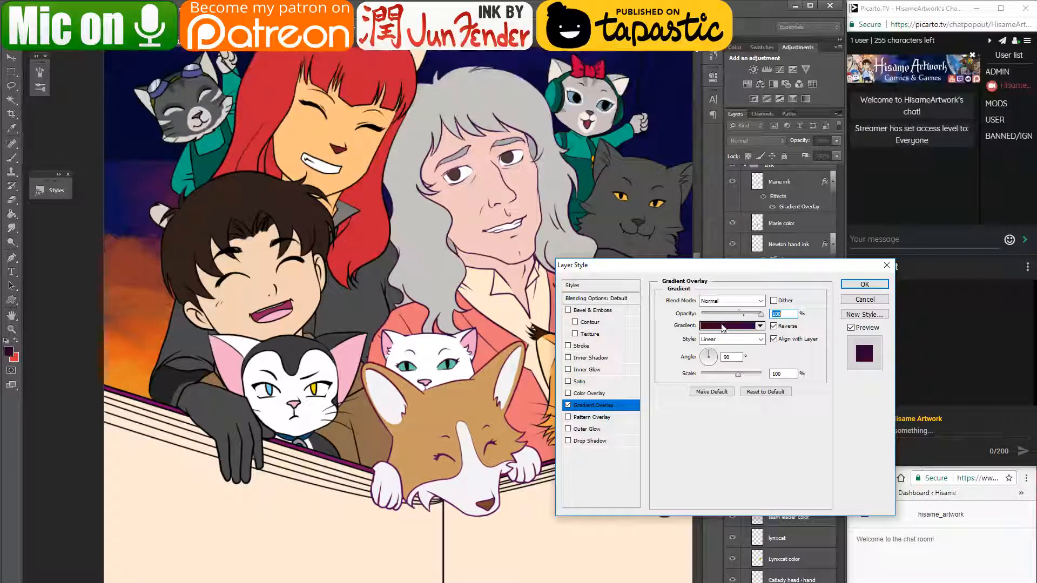
left_click(728, 326)
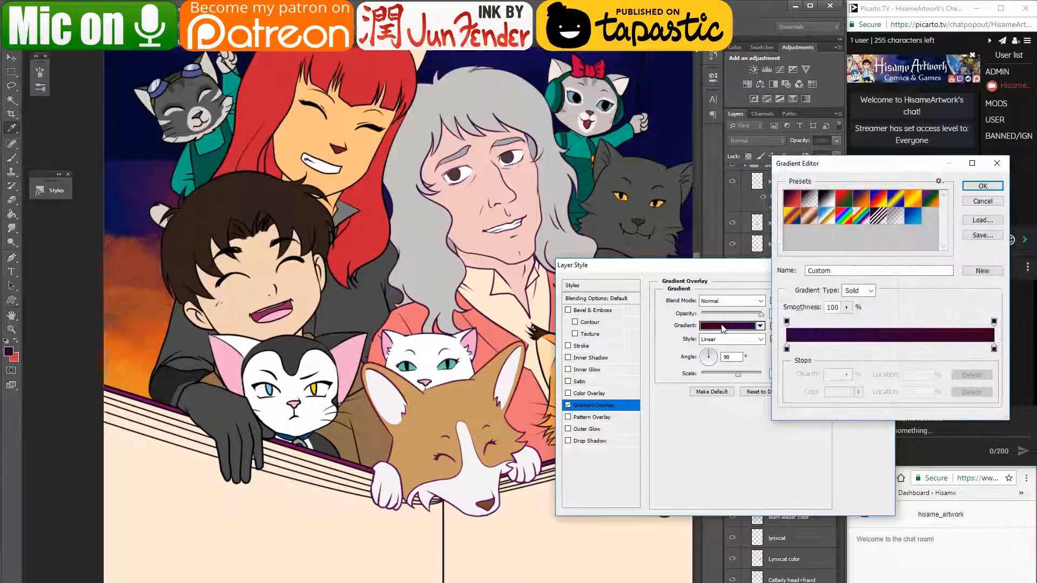
left_click(786, 349)
left_click(834, 393)
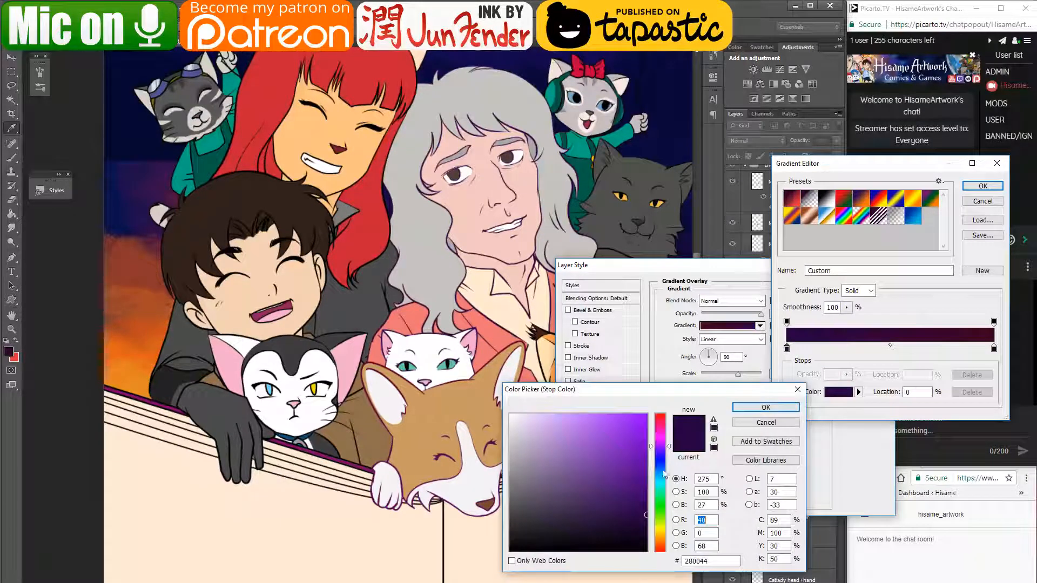
left_click(661, 491)
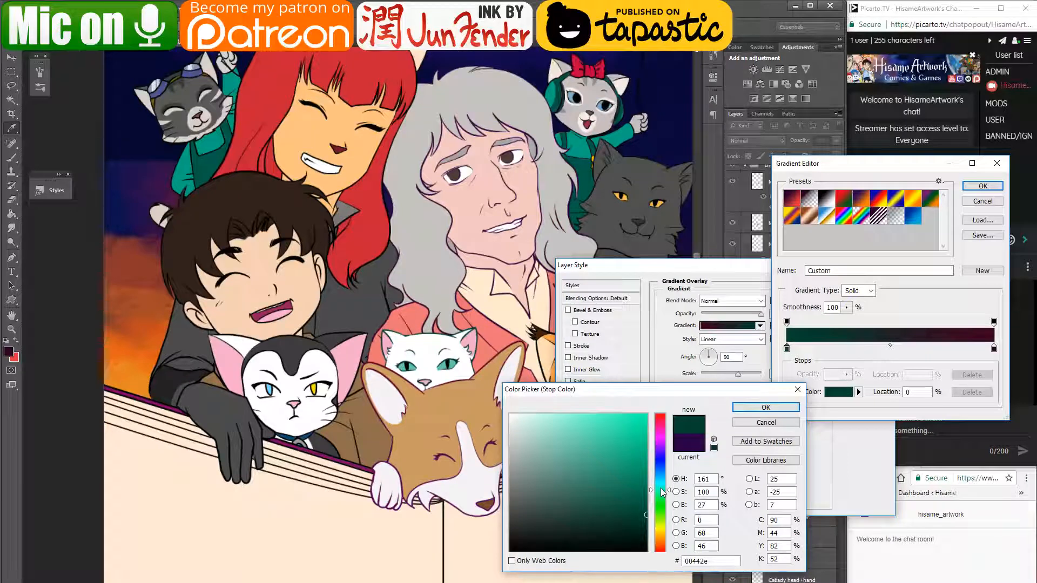
left_click(752, 411)
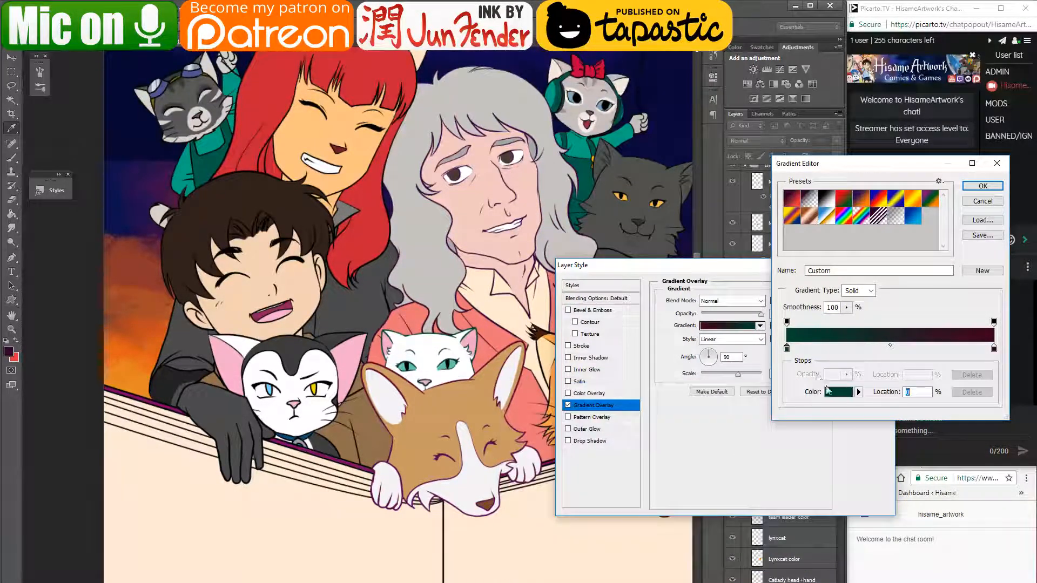
- Set the 100% stop of the "team leader ink" gradient to dark blue, #022e6a, accept the gradient and turn off Reverse
left_click(993, 349)
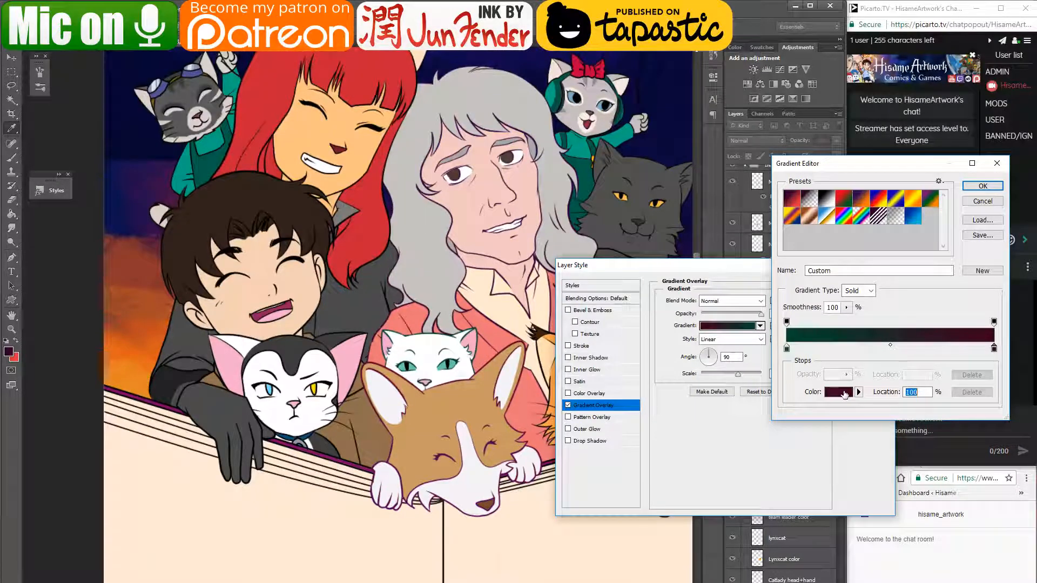
left_click(841, 392)
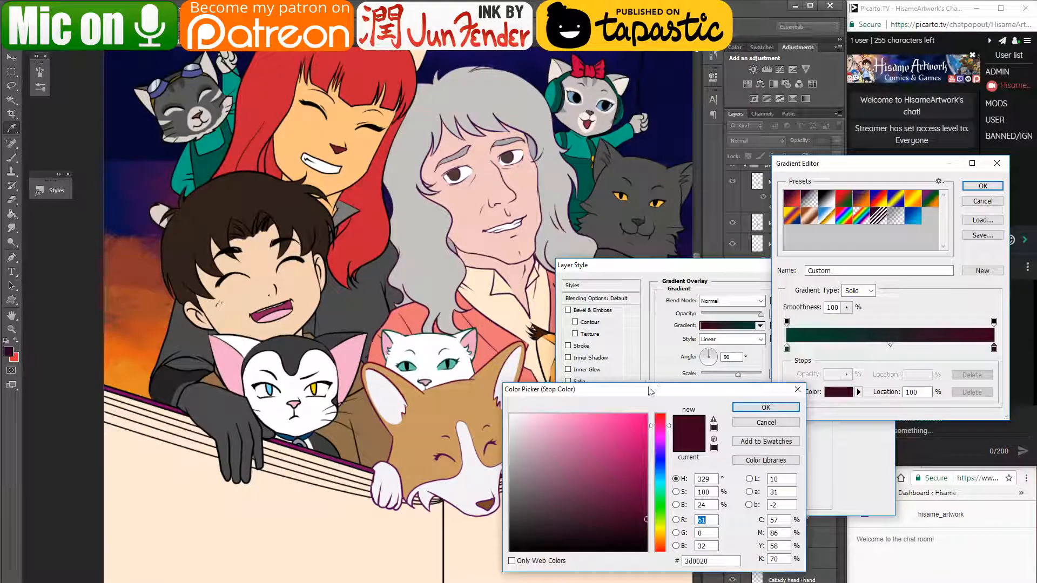
left_click(658, 477)
left_click_drag(659, 476, 663, 469)
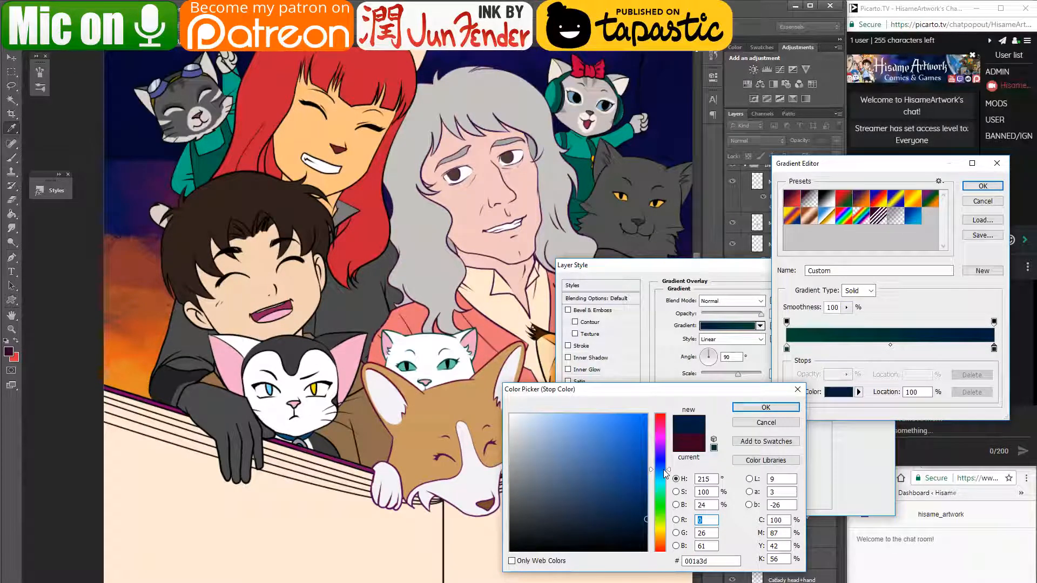
left_click(646, 498)
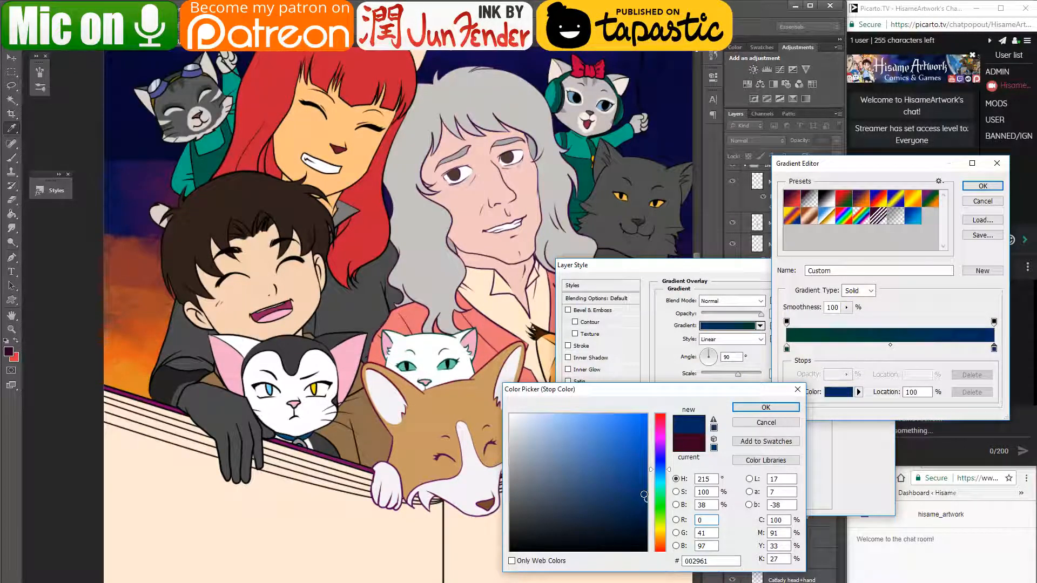
left_click(766, 408)
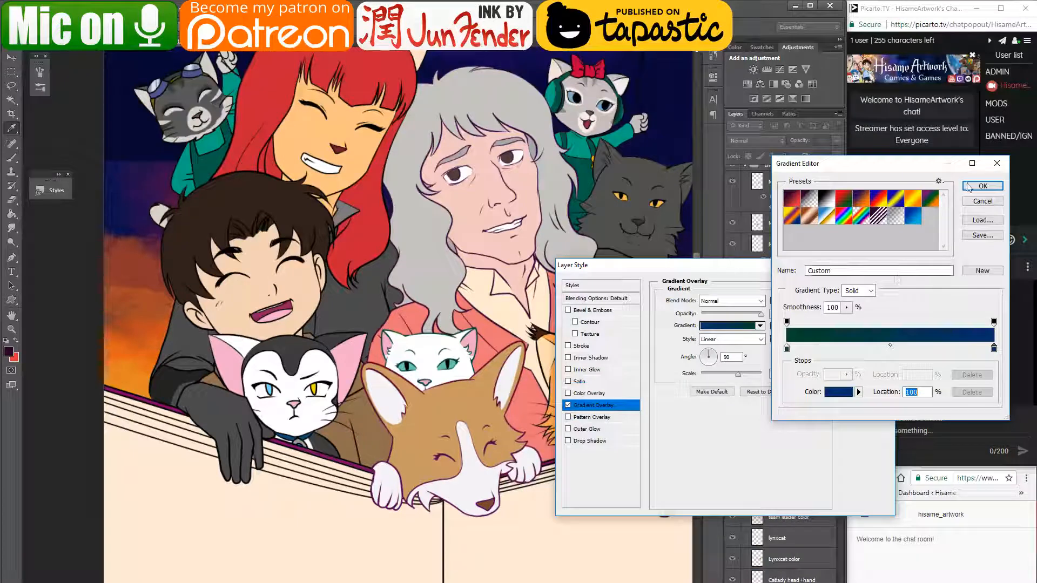
left_click(983, 185)
left_click(774, 327)
left_click(773, 326)
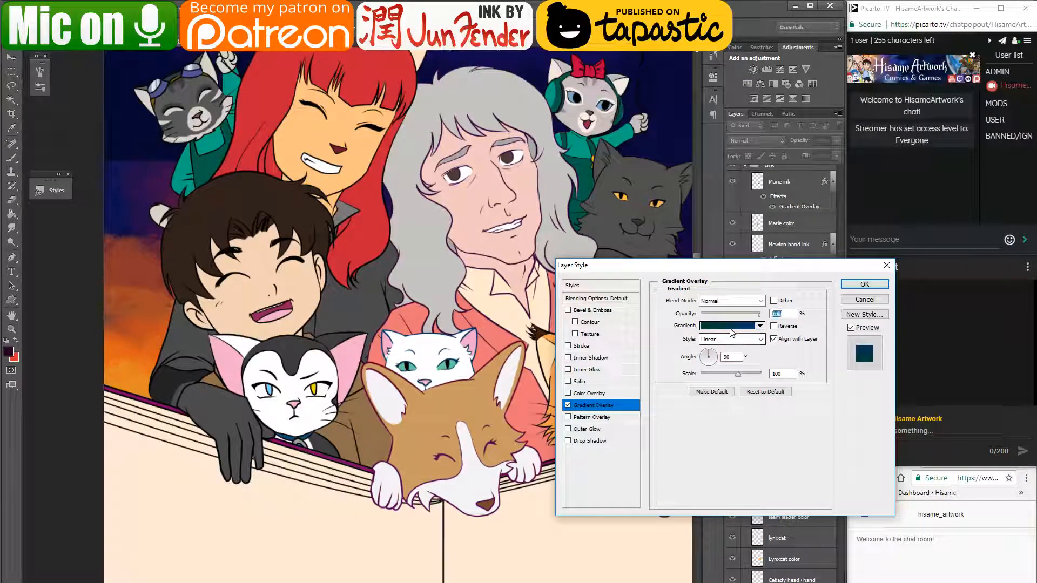
- Move the green stop of the "team leader ink" gradient inward by roughly a third and shift the blue stop to a teal blue
left_click(732, 332)
left_click(864, 349)
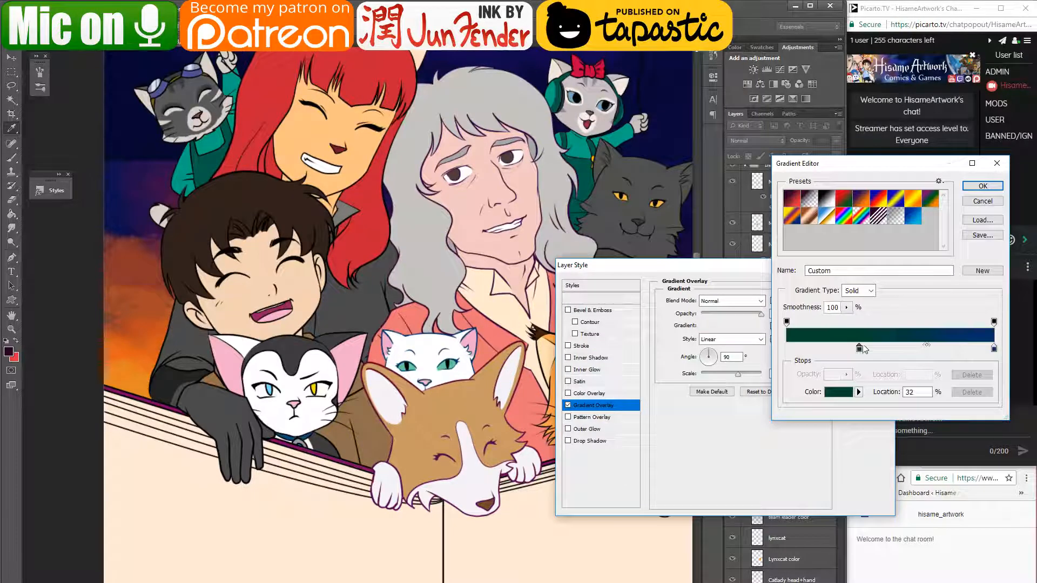
left_click(994, 348)
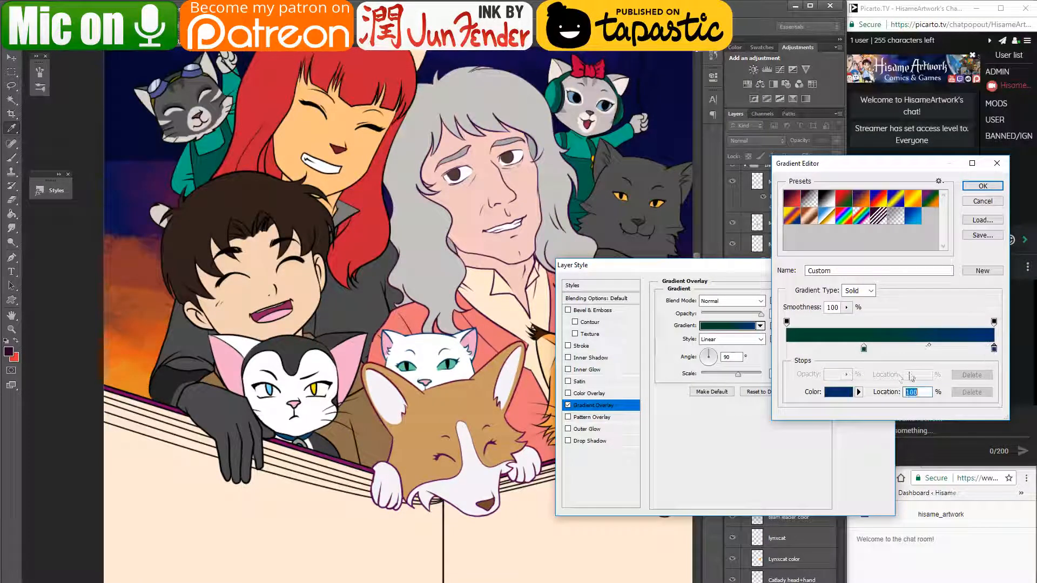
left_click(845, 395)
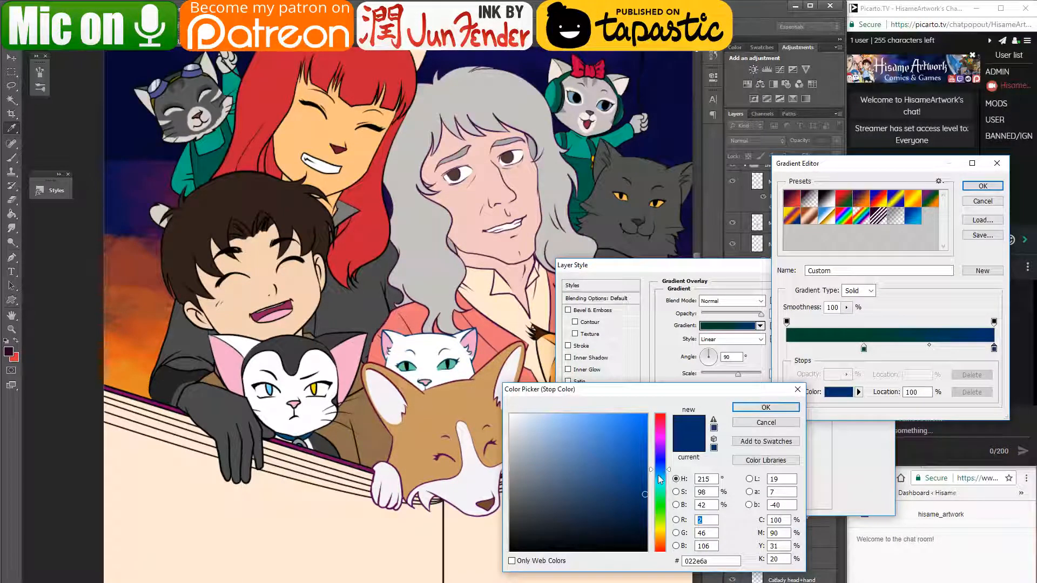
left_click(748, 408)
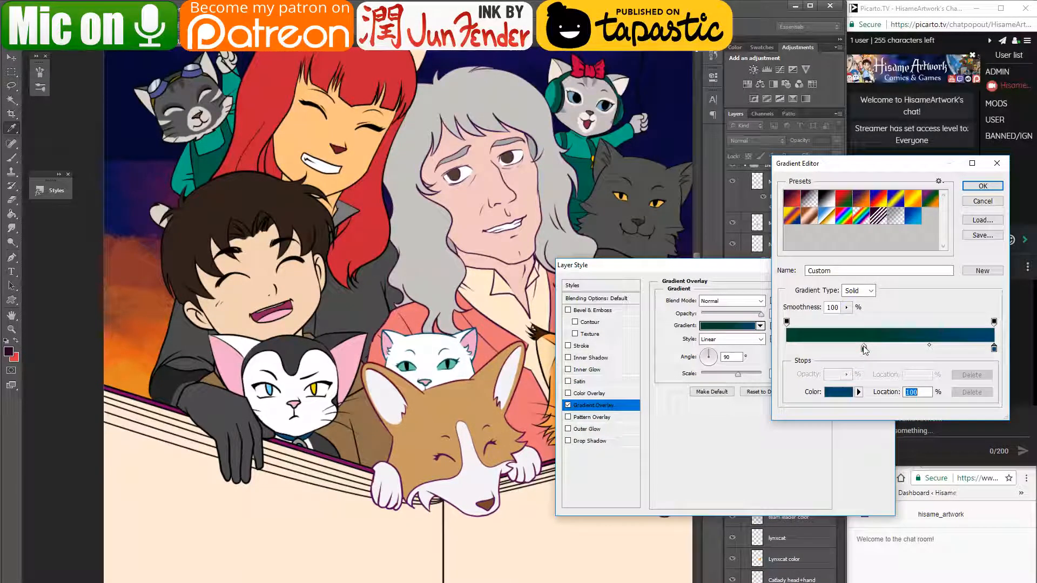
- Return the green stop of the "team leader ink" overlay gradient to 0% and apply the layer style
left_click(972, 189)
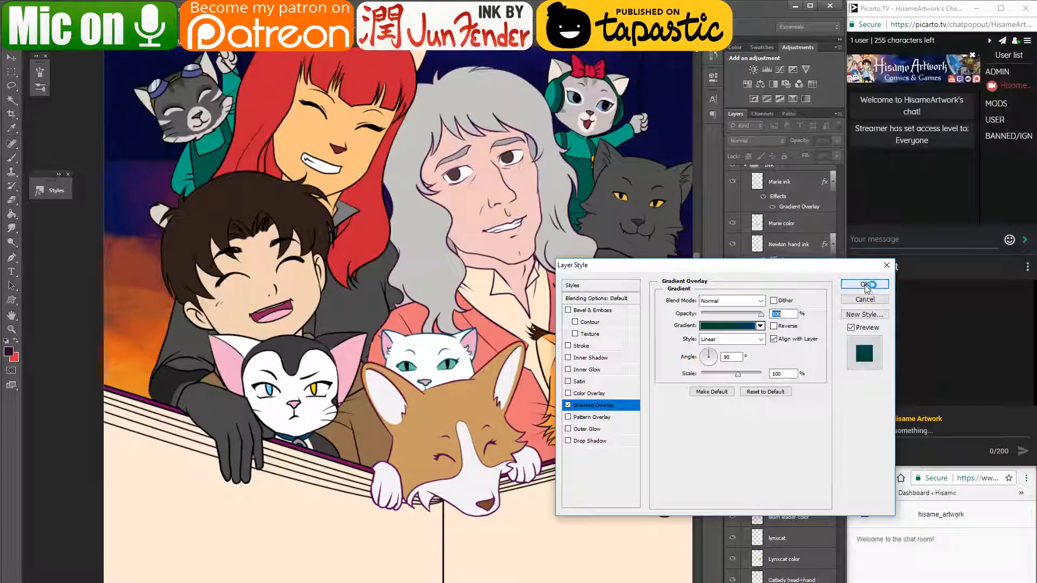
left_click(751, 327)
left_click(786, 348)
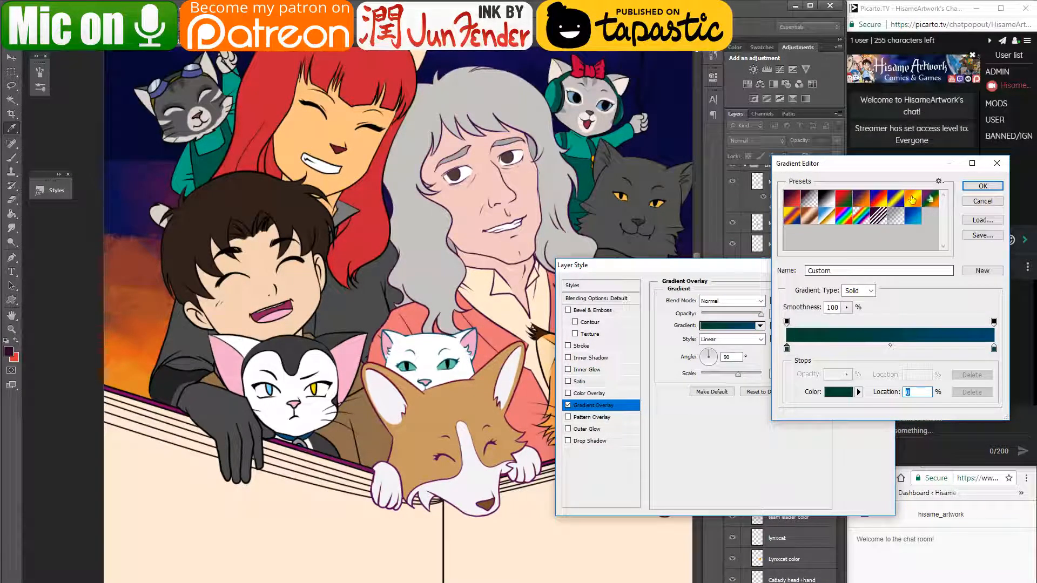
left_click(983, 186)
left_click(864, 284)
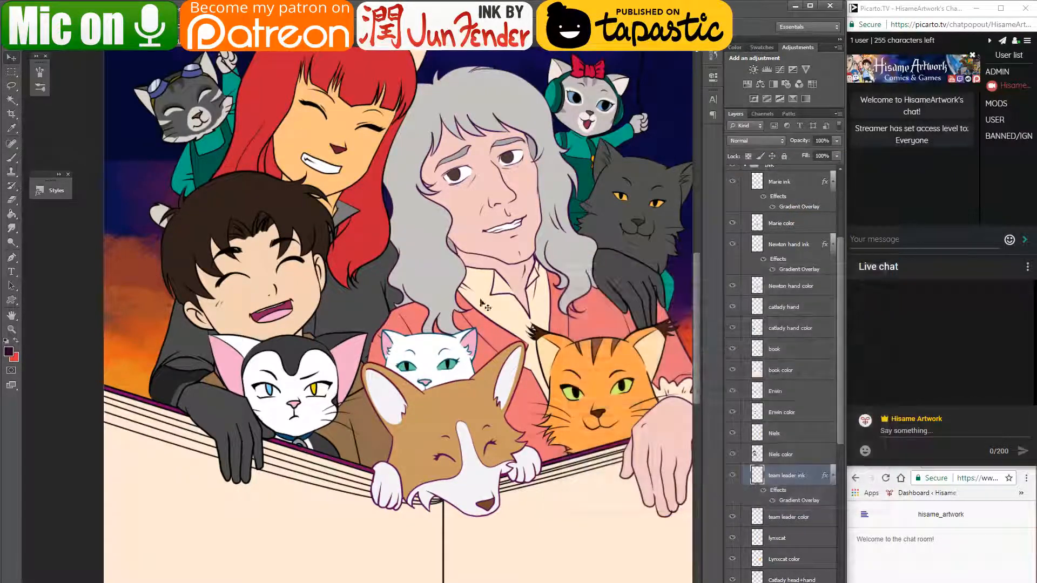
- Darken the green stop of the "team leader ink" overlay gradient to #002a1d
double_click(796, 500)
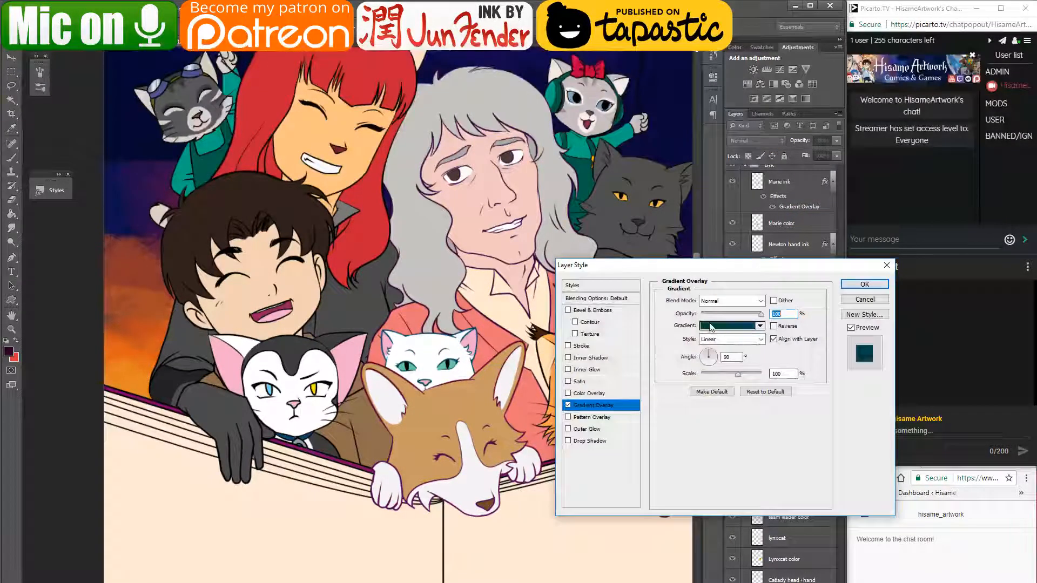
left_click(728, 325)
left_click(838, 392)
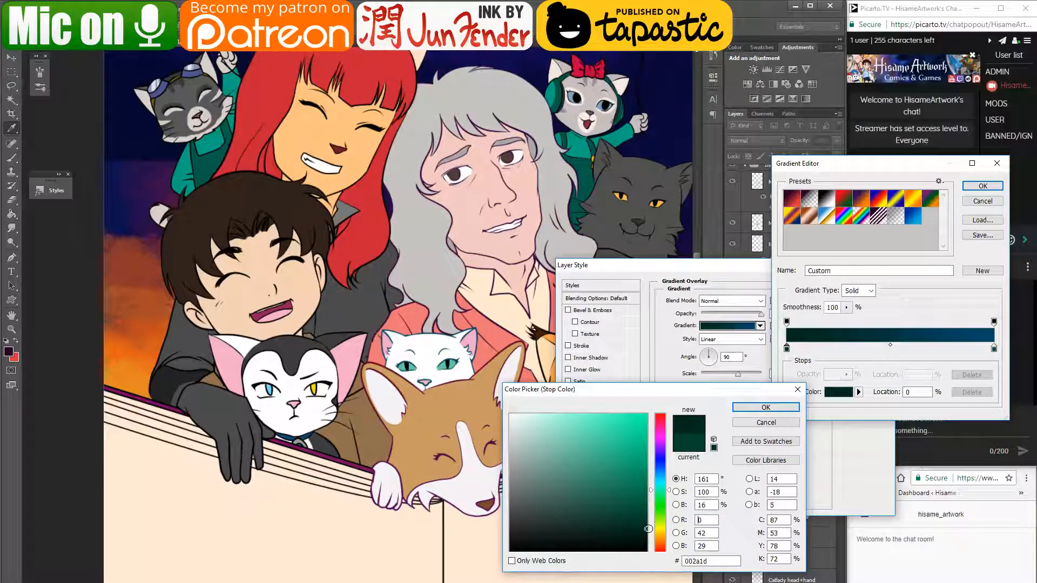
left_click(765, 407)
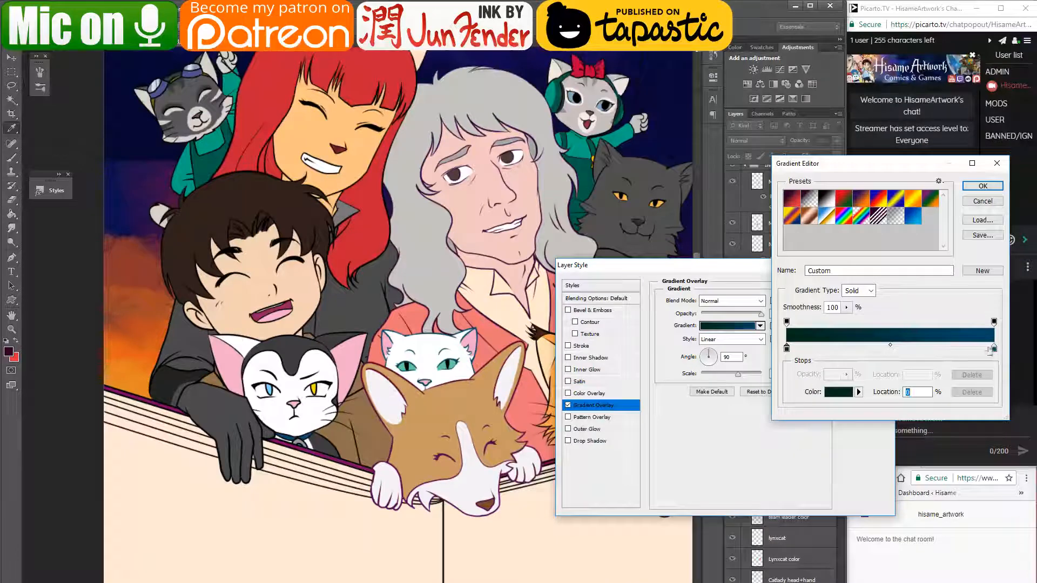
- Move the dark green stop of the "team leader ink" gradient to 79%, apply the style and inspect the white cat's lines
left_click_drag(787, 348, 845, 347)
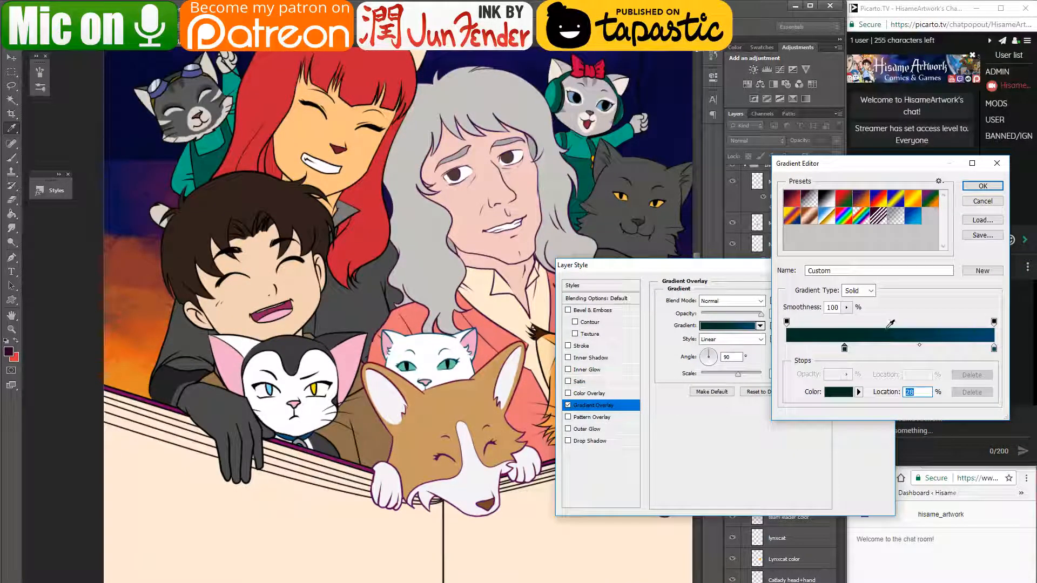
left_click_drag(850, 349, 952, 357)
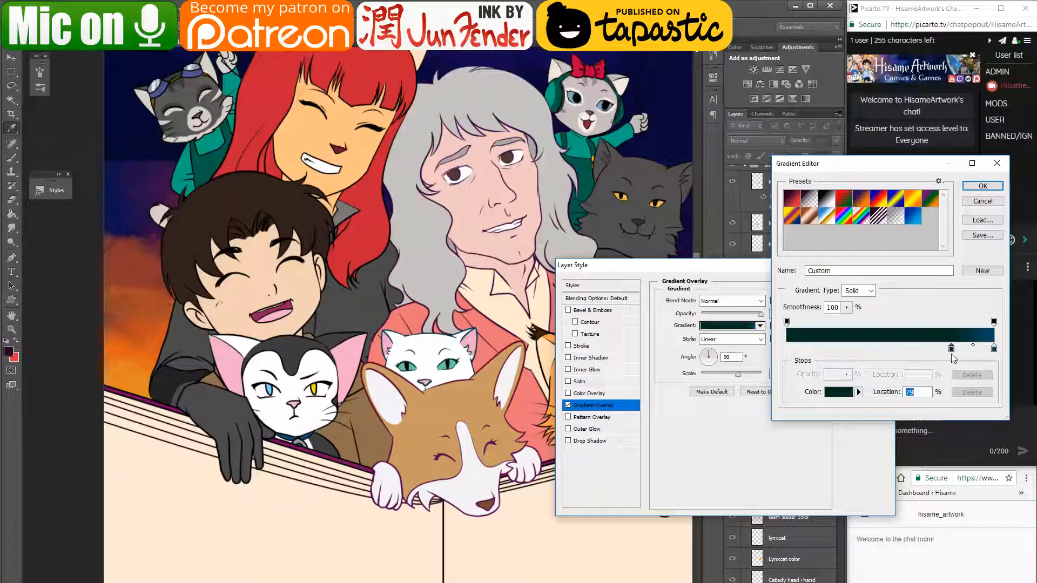
left_click(982, 185)
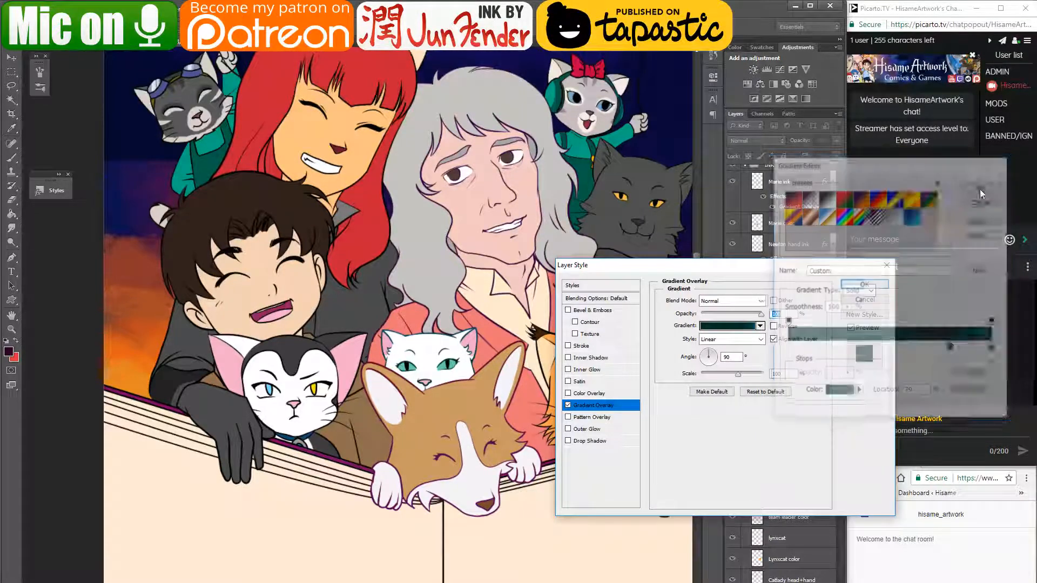
key("Return")
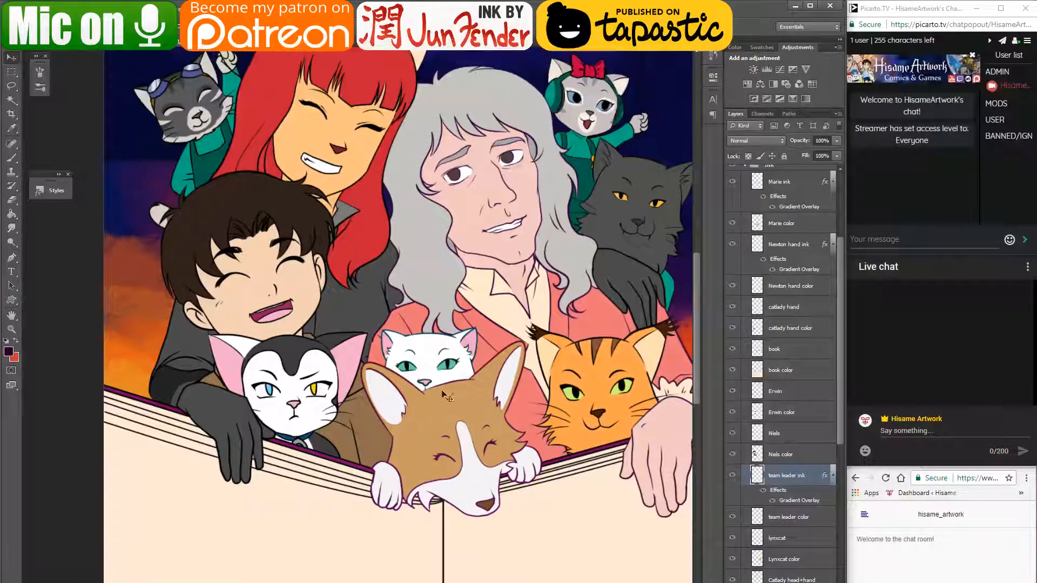
scroll(406, 407, "up", 3)
scroll(403, 373, "up", 1)
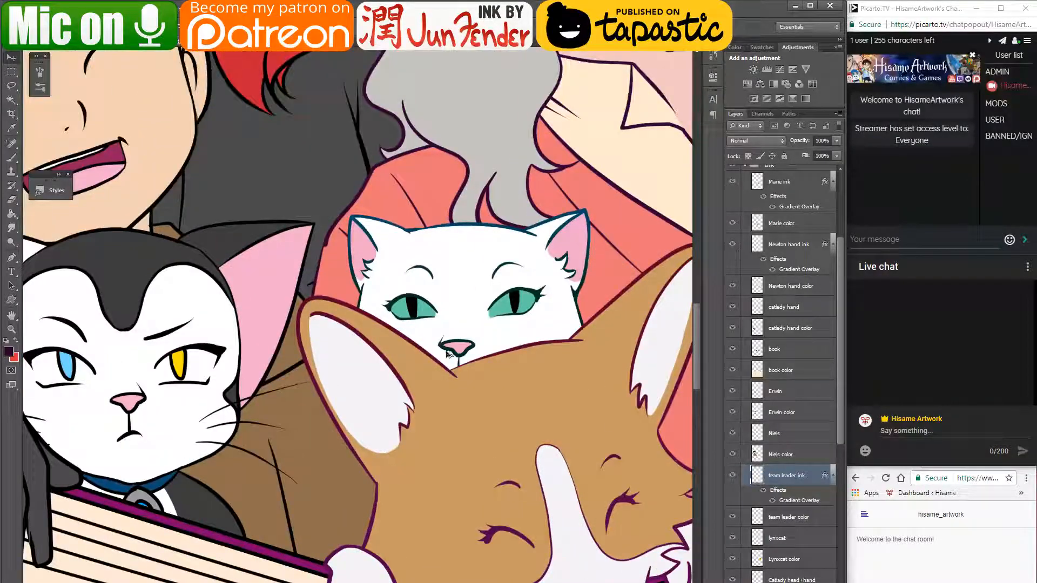
- In the cover art, sample the dark blue ink line of the black-and-white cat as the foreground colour
scroll(408, 381, "down", 2)
scroll(409, 382, "down", 2)
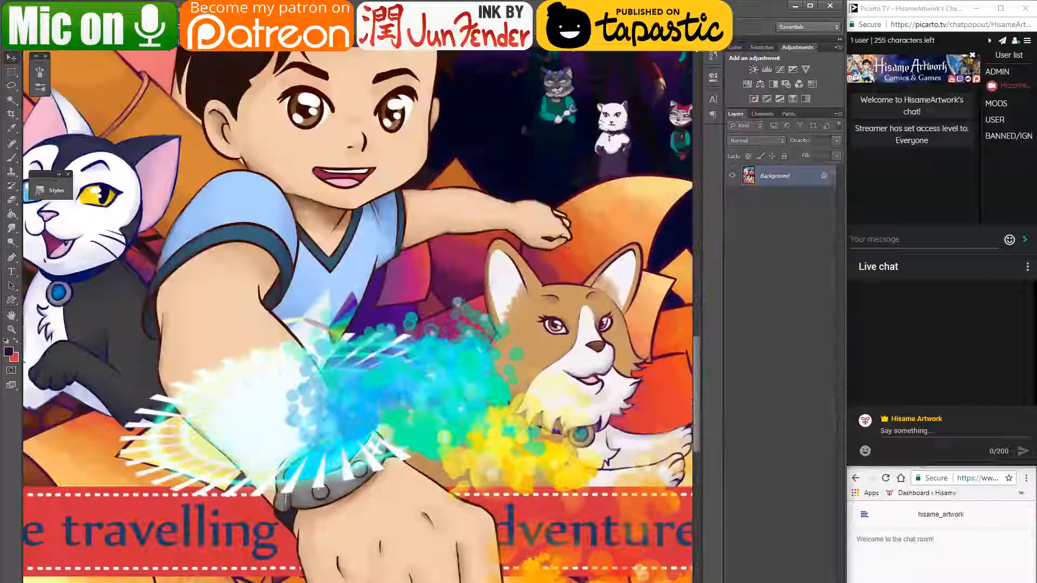
scroll(481, 429, "up", 3)
left_click_drag(481, 429, 418, 422)
left_click(12, 158)
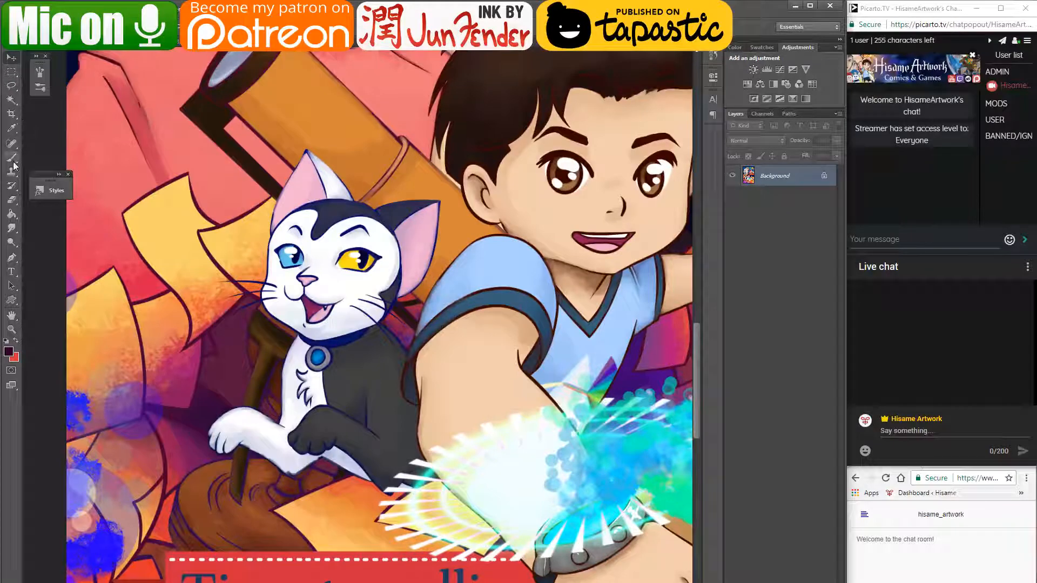
left_click(343, 338, "alt")
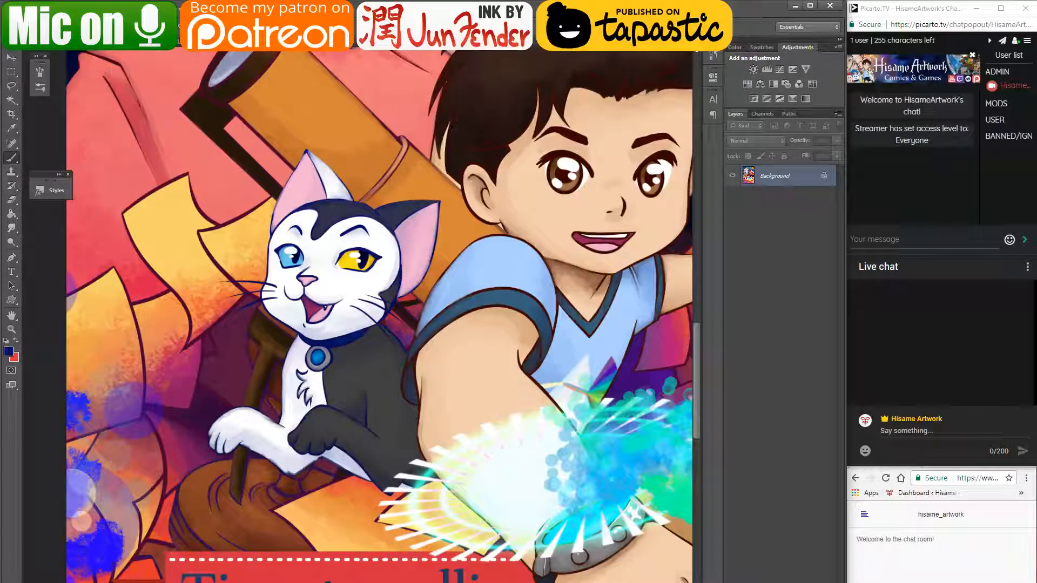
- Back in the anniversary illustration, rename the "Erwin" layer as "Erwin ink" and paste the copied Gradient Overlay style onto it
left_click(43, 48)
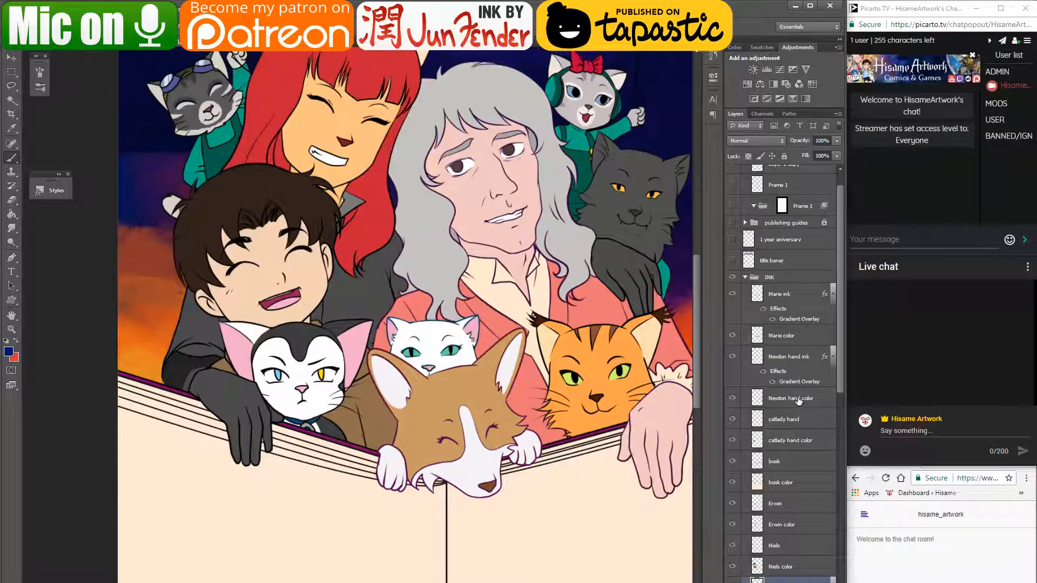
scroll(801, 550, "down", 5)
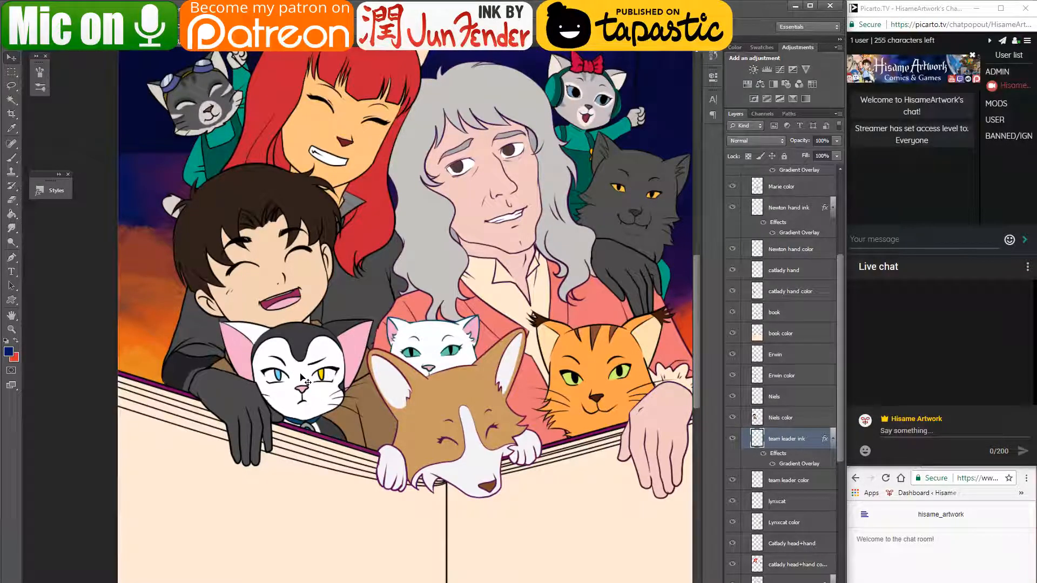
left_click(621, 386, "ctrl")
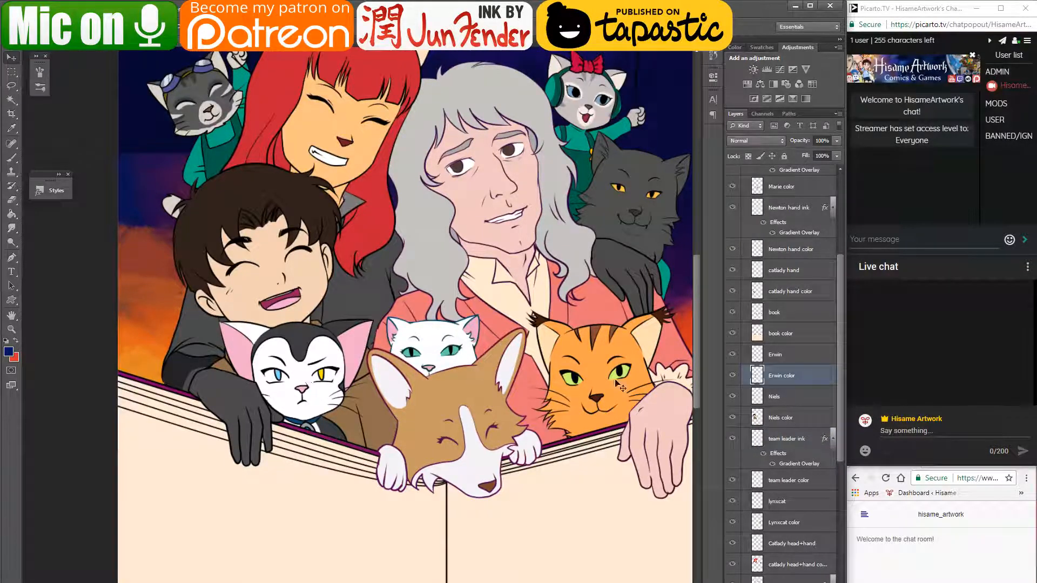
double_click(777, 354)
type("ink")
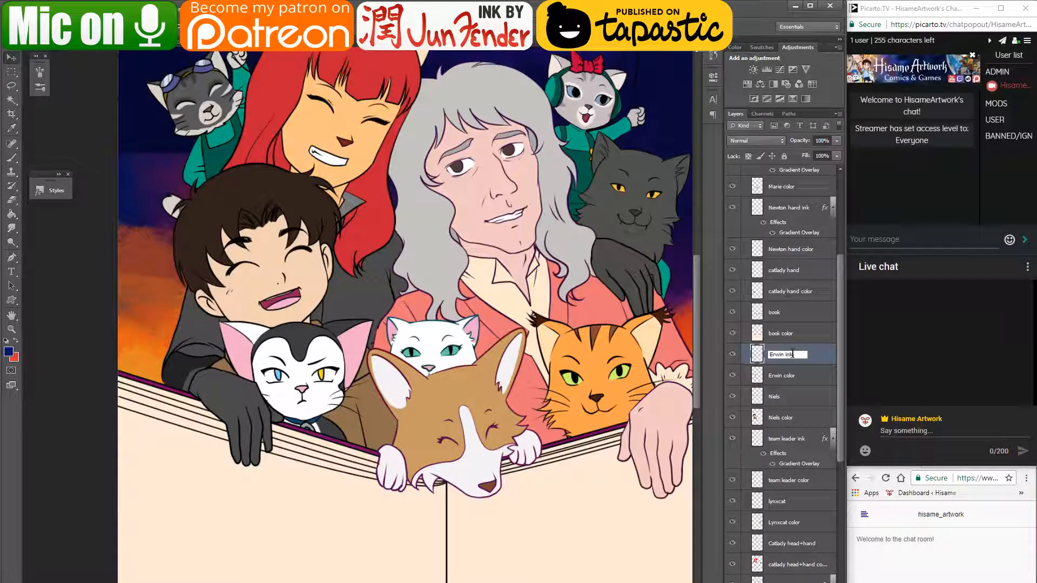
key("Return")
right_click(769, 357)
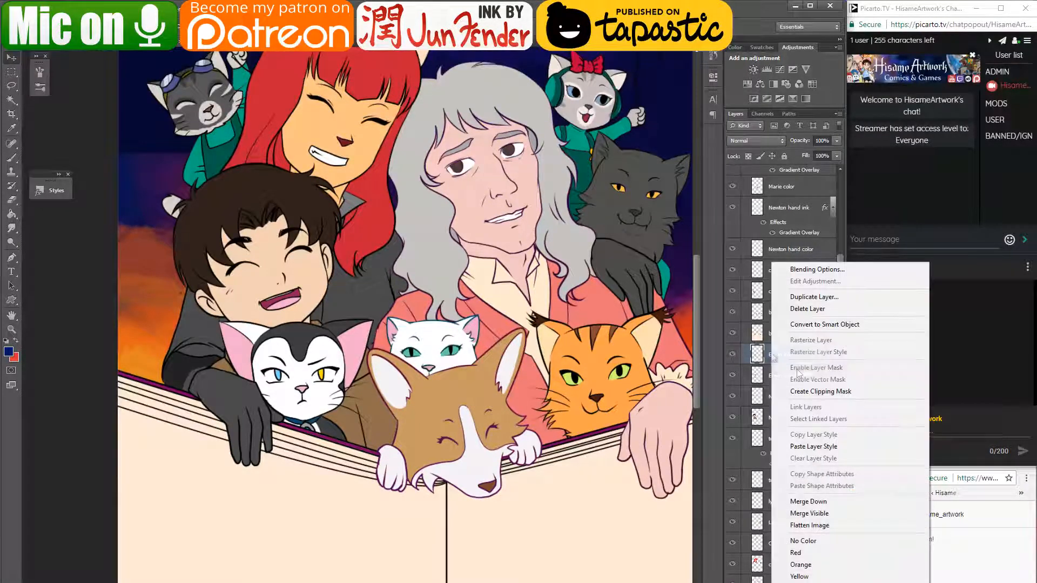
left_click(794, 444)
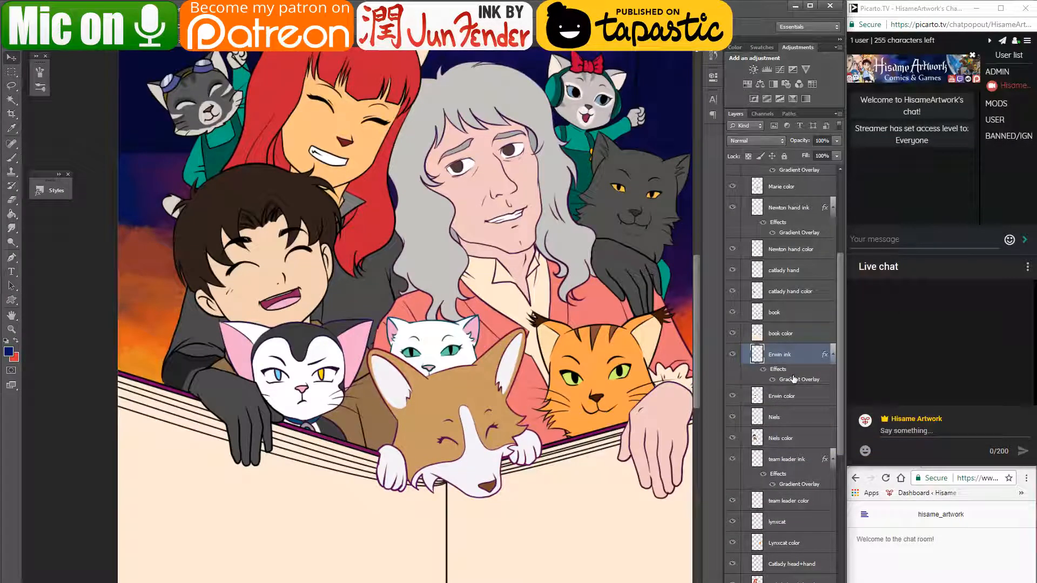
- Set the 100% stop of the "Erwin ink" overlay gradient to the sampled dark blue, then turn off Reverse and apply the style
double_click(794, 378)
left_click(729, 326)
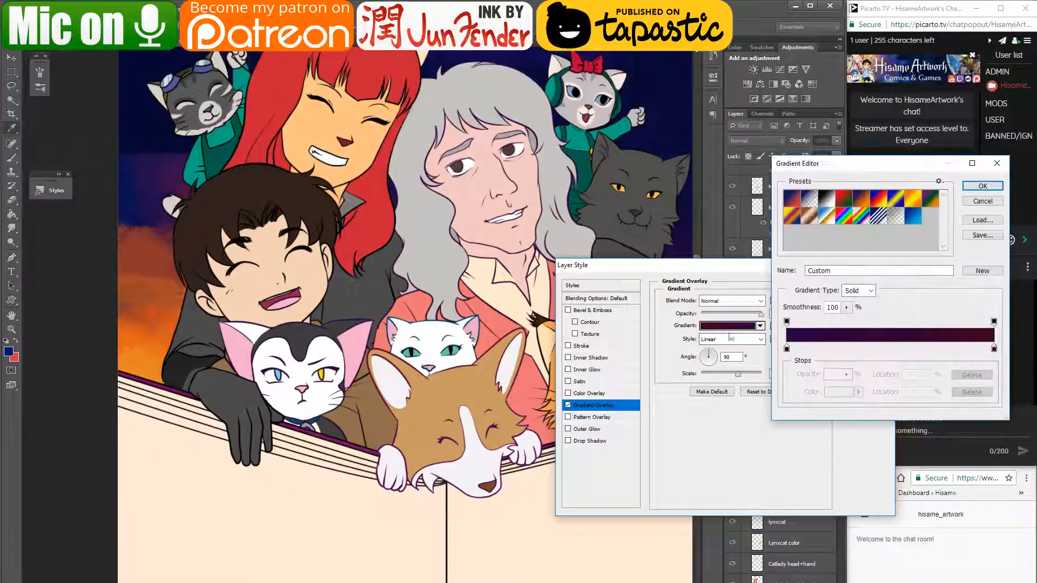
left_click(993, 348)
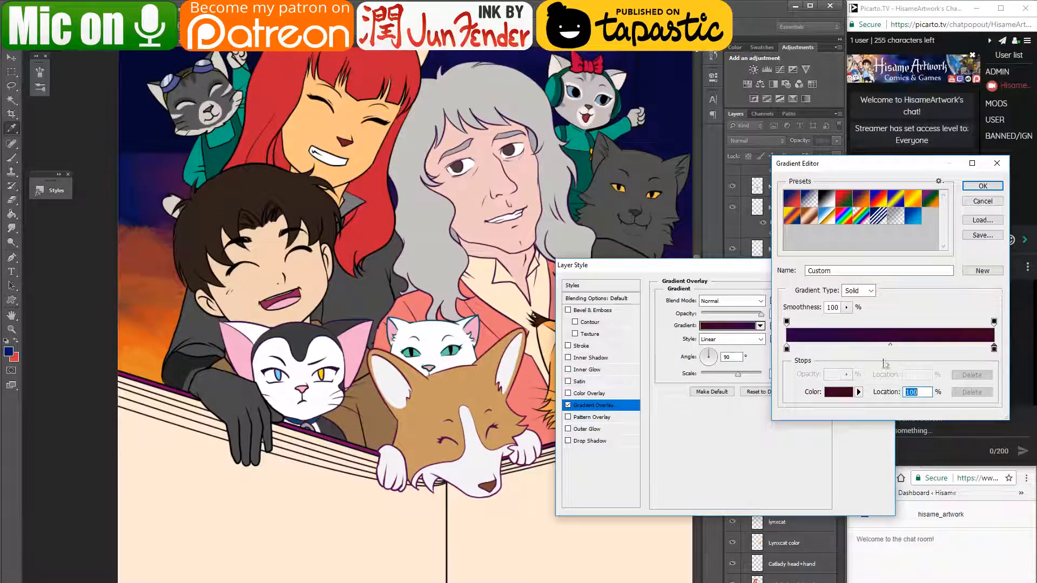
left_click(838, 392)
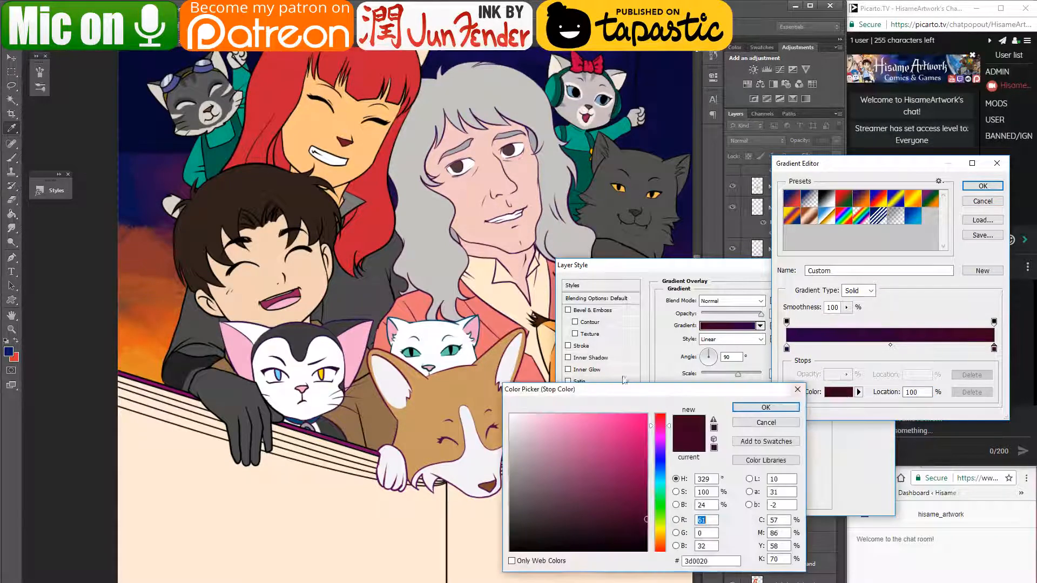
left_click(10, 351)
left_click(778, 409)
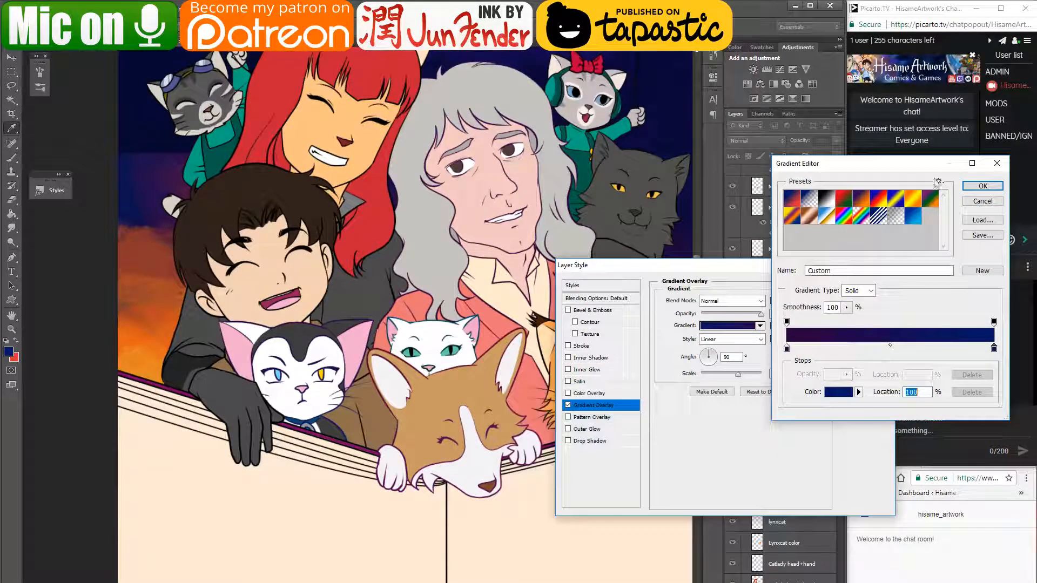
left_click(981, 187)
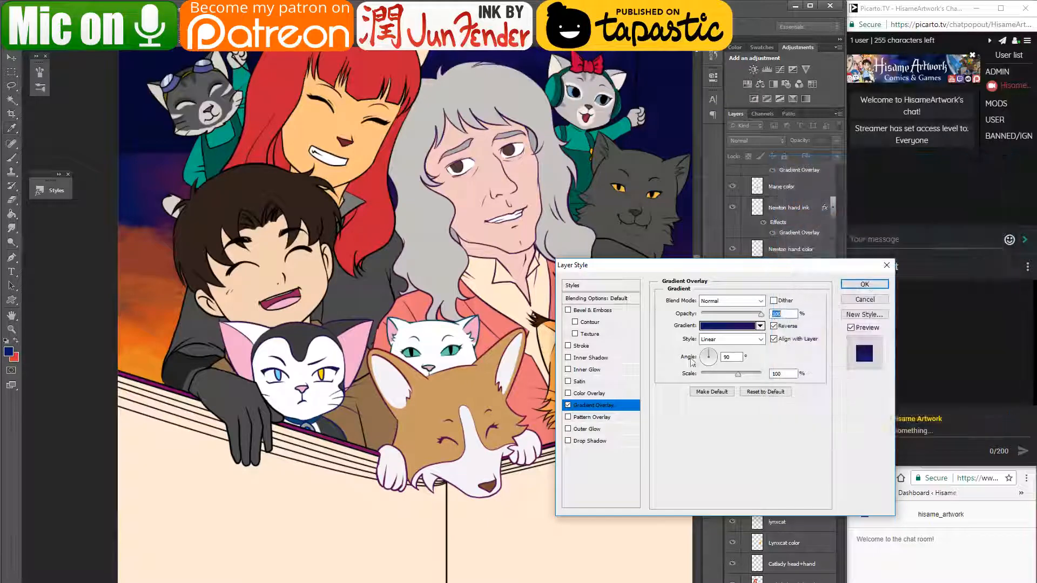
left_click(775, 326)
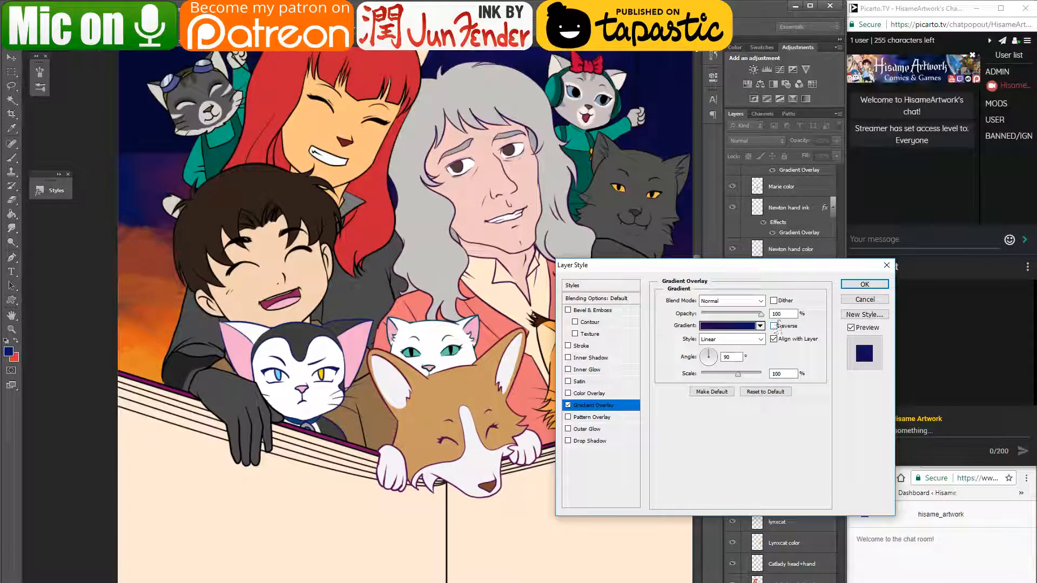
left_click(864, 284)
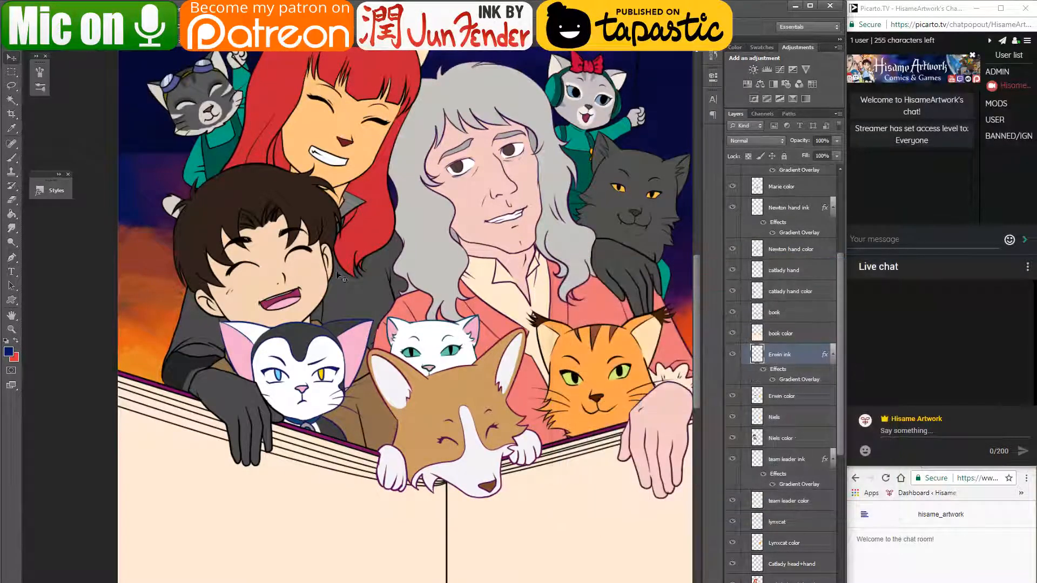
- Examine the ink line colours of the red-haired cat lady in the cover art
left_click_drag(340, 166, 328, 277)
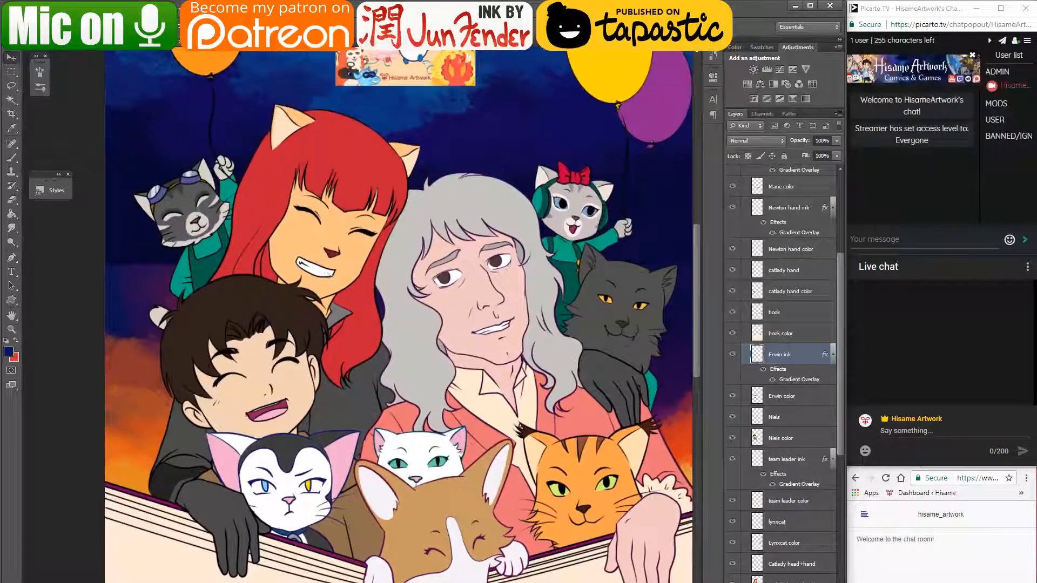
key("ctrl+Tab")
scroll(253, 498, "down", 3)
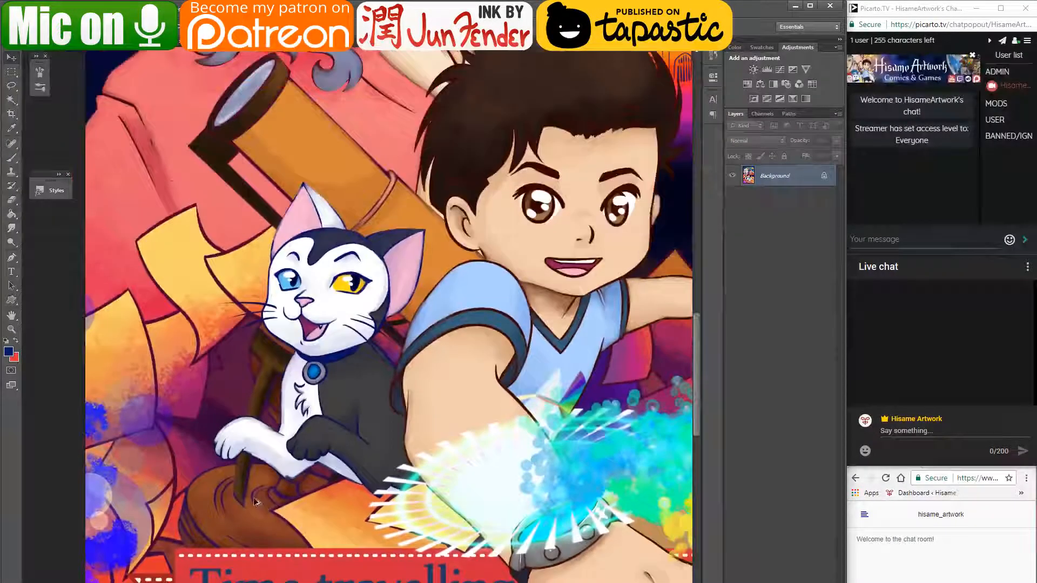
scroll(254, 497, "down", 2)
scroll(554, 242, "up", 6)
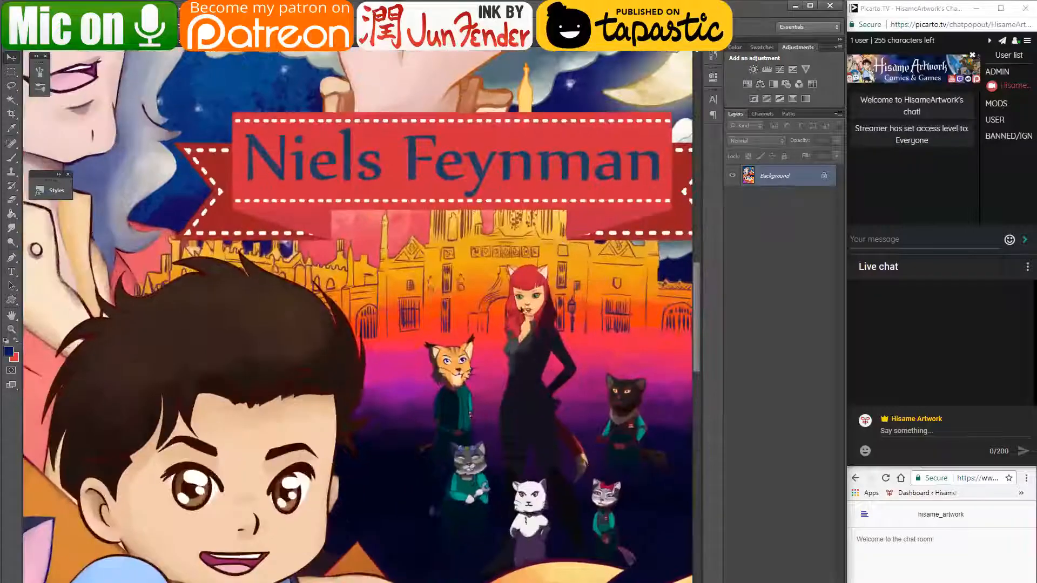
scroll(573, 262, "up", 4)
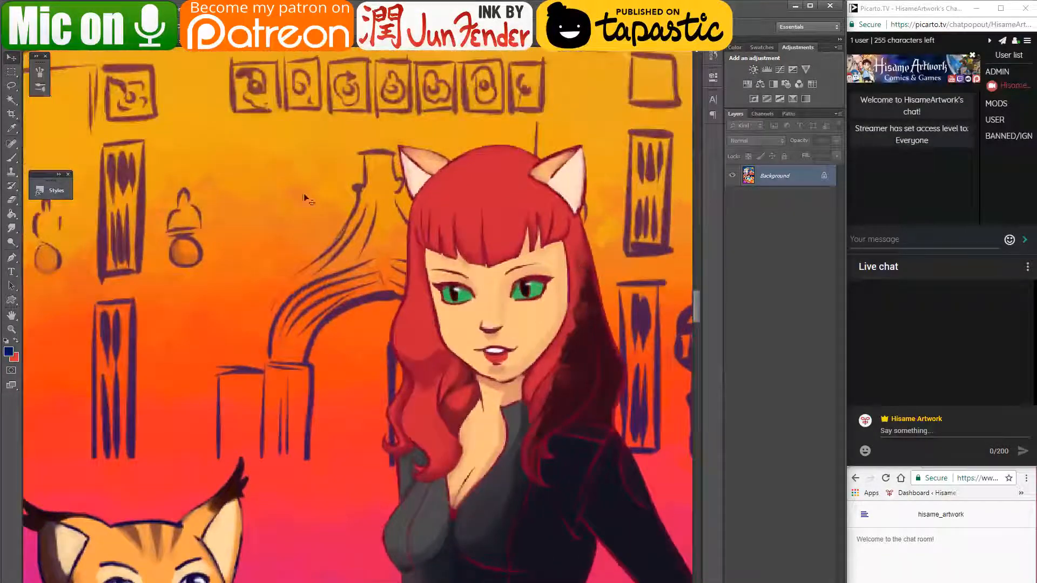
left_click_drag(581, 468, 541, 326)
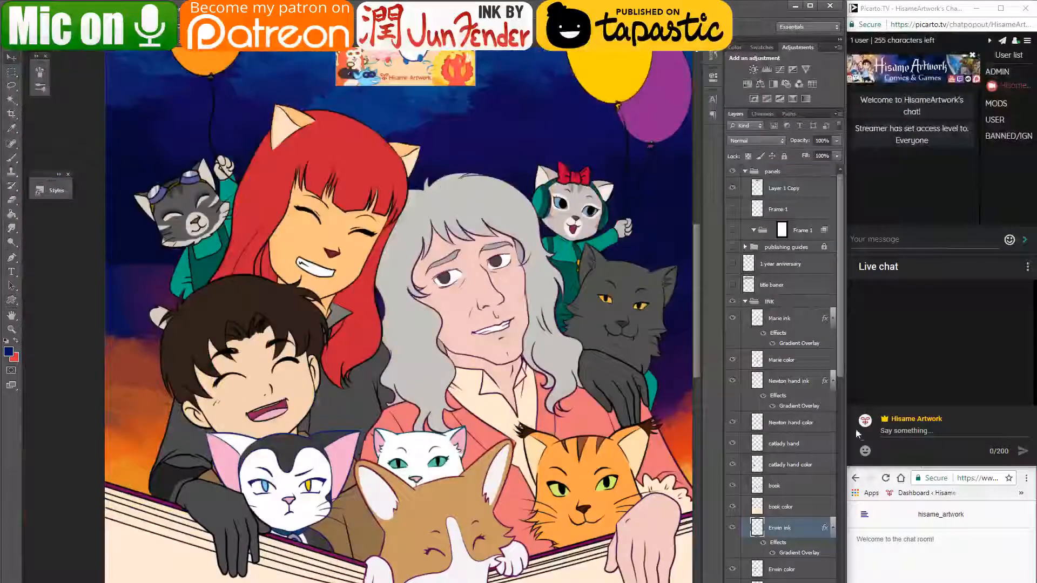
- Rename the "Catlady head+hand" layer as "Catlady head+hand ink" and paste the copied Gradient Overlay style onto it
scroll(772, 471, "down", 3)
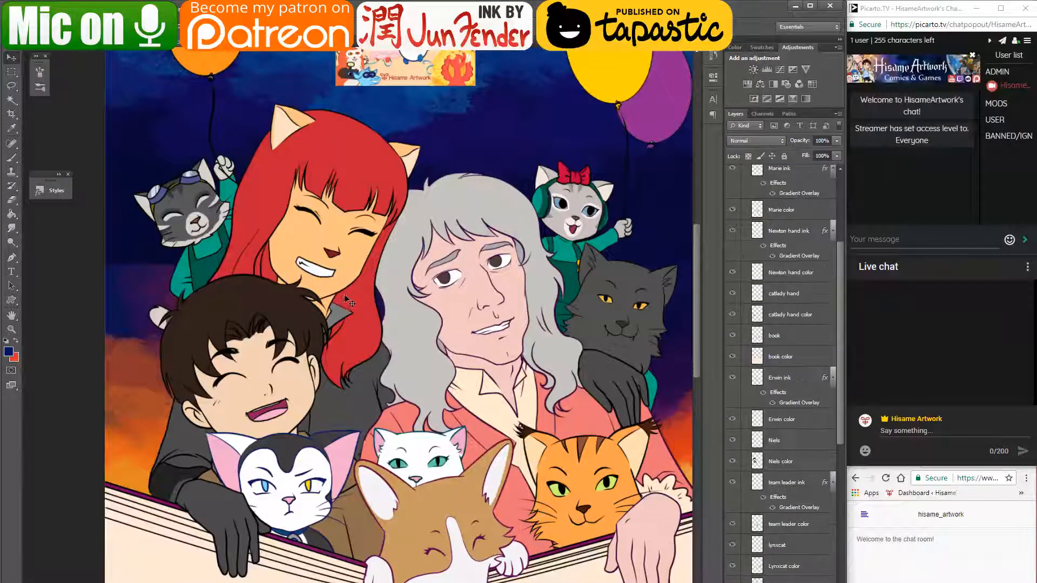
scroll(777, 540, "down", 2)
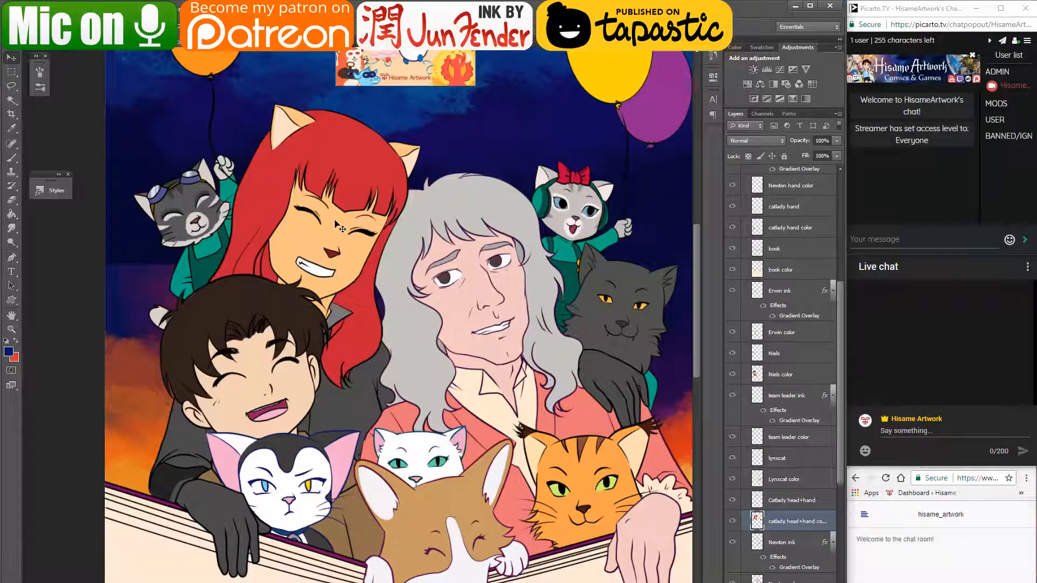
double_click(793, 501)
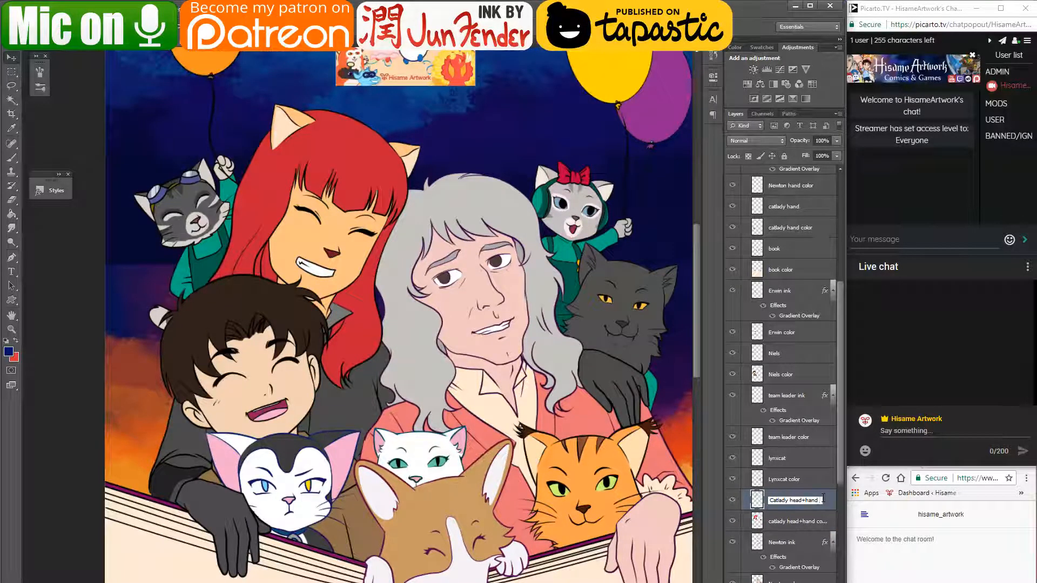
key("Return")
right_click(822, 499)
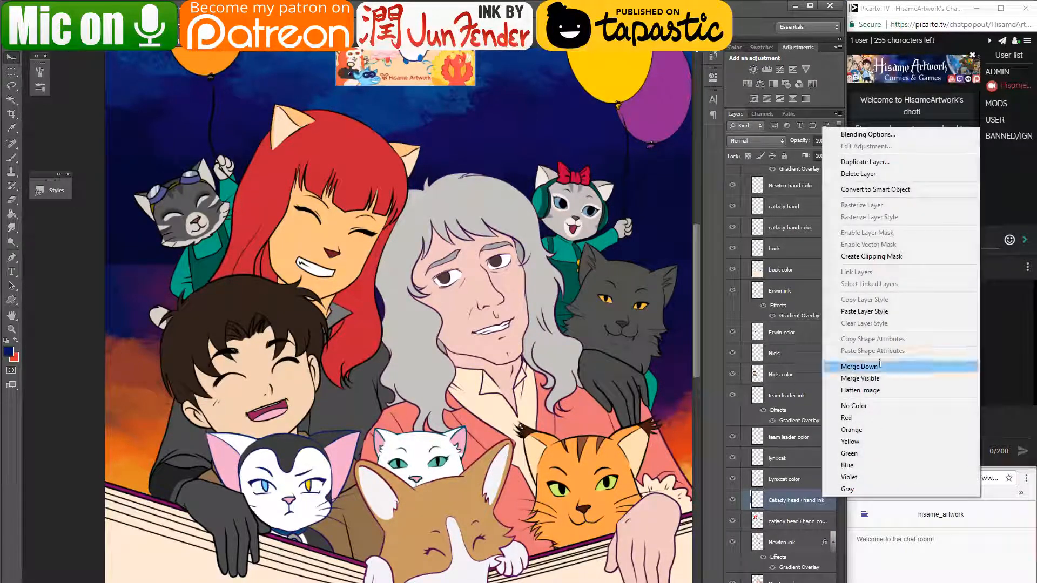
left_click(869, 316)
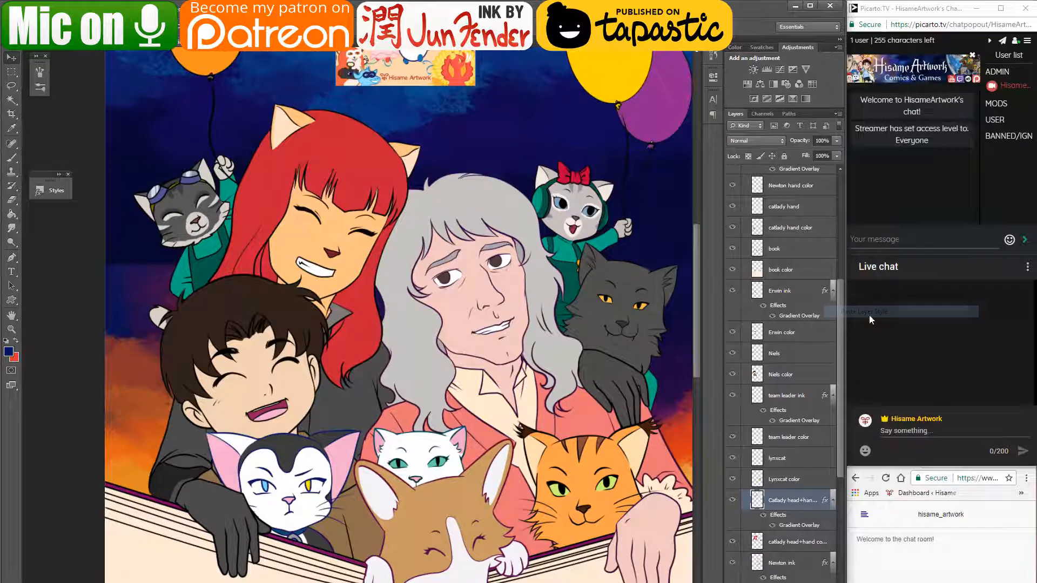
- In the cover art, sample the dark red ink line at the red-haired cat lady's belt as the foreground colour
double_click(798, 526)
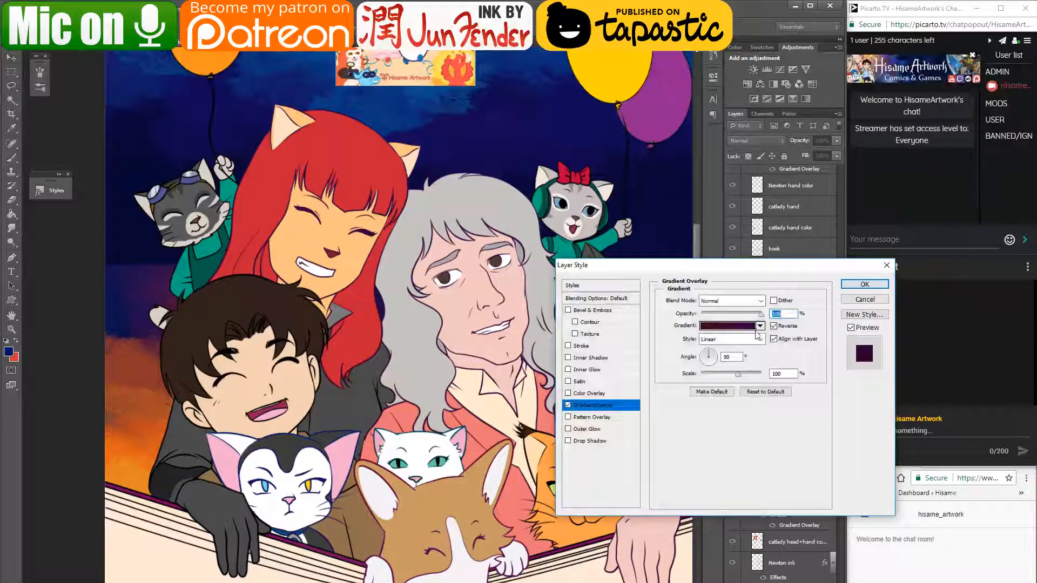
left_click(865, 299)
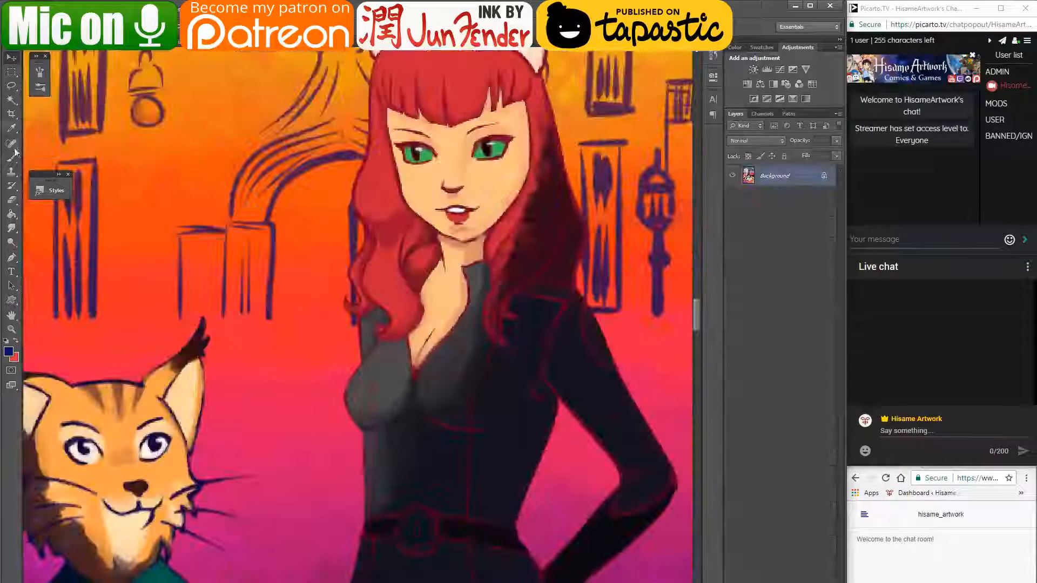
left_click(10, 158)
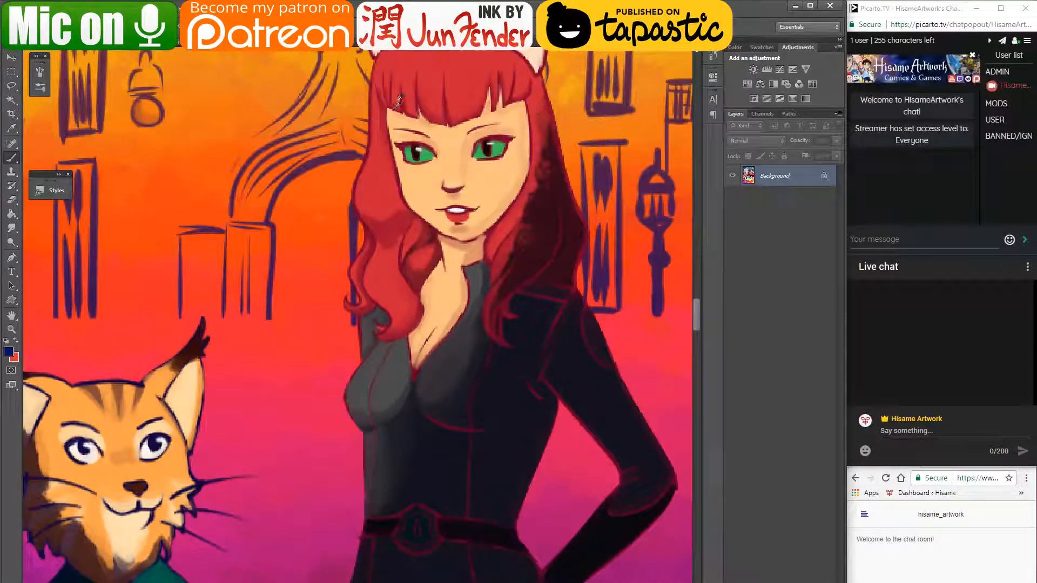
left_click(440, 511, "alt")
- Back in the anniversary illustration, set the 0% stop of the "Catlady head+hand ink" overlay gradient to the sampled dark red 570124 and apply the style
left_click(81, 49)
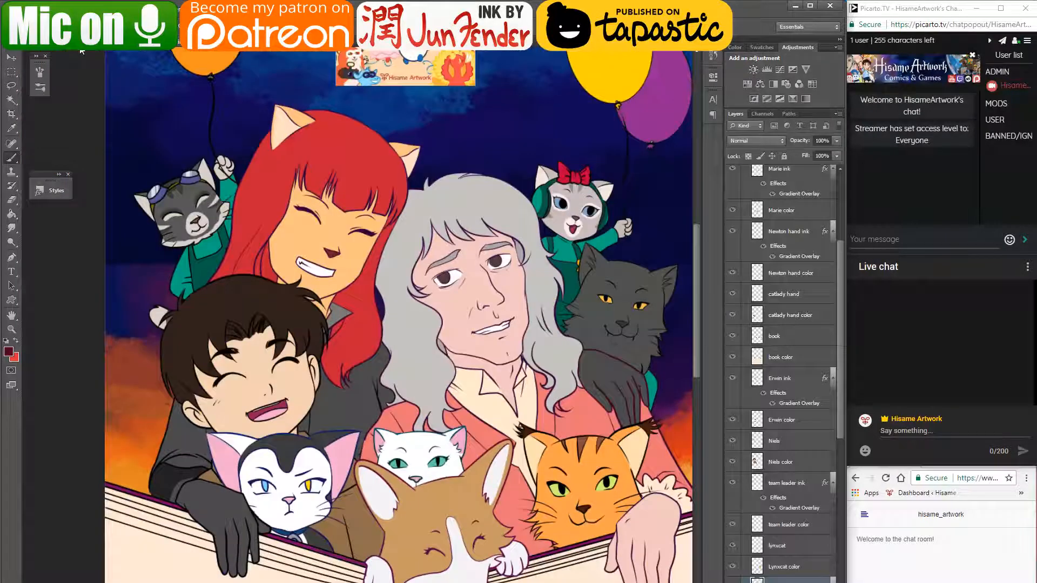
double_click(790, 511)
left_click(740, 327)
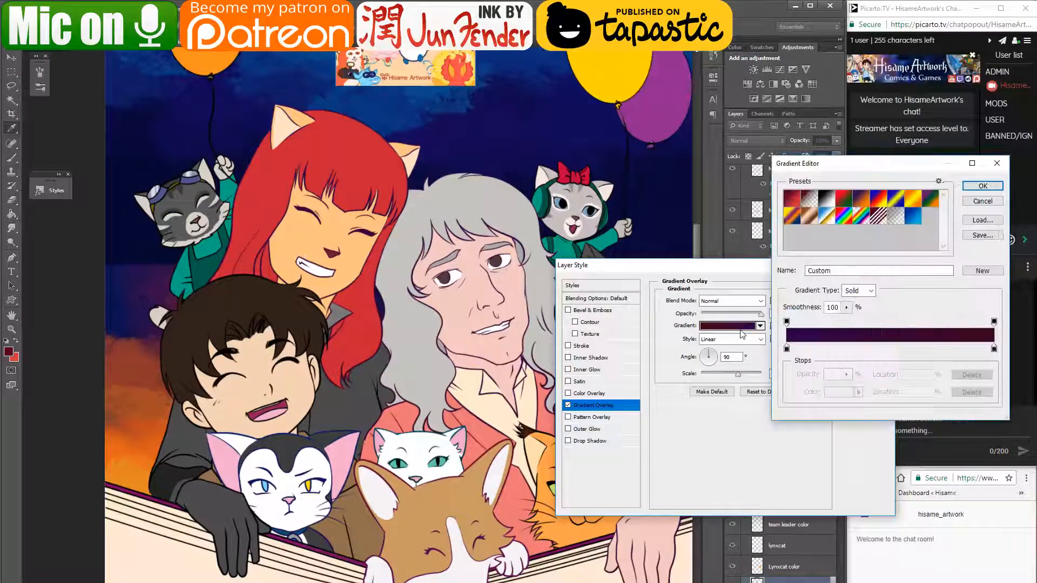
left_click(786, 348)
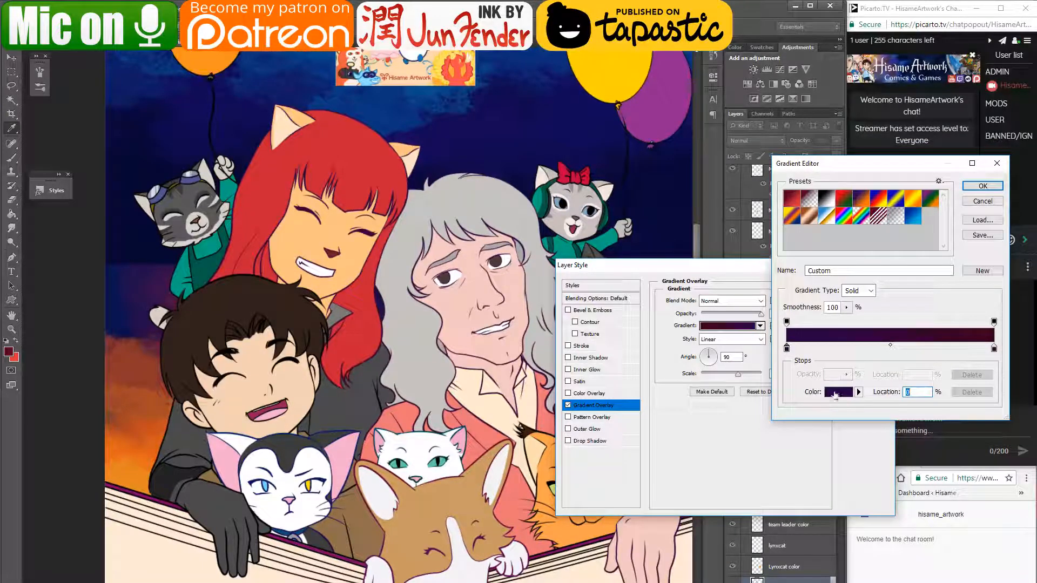
left_click(835, 396)
left_click(9, 350)
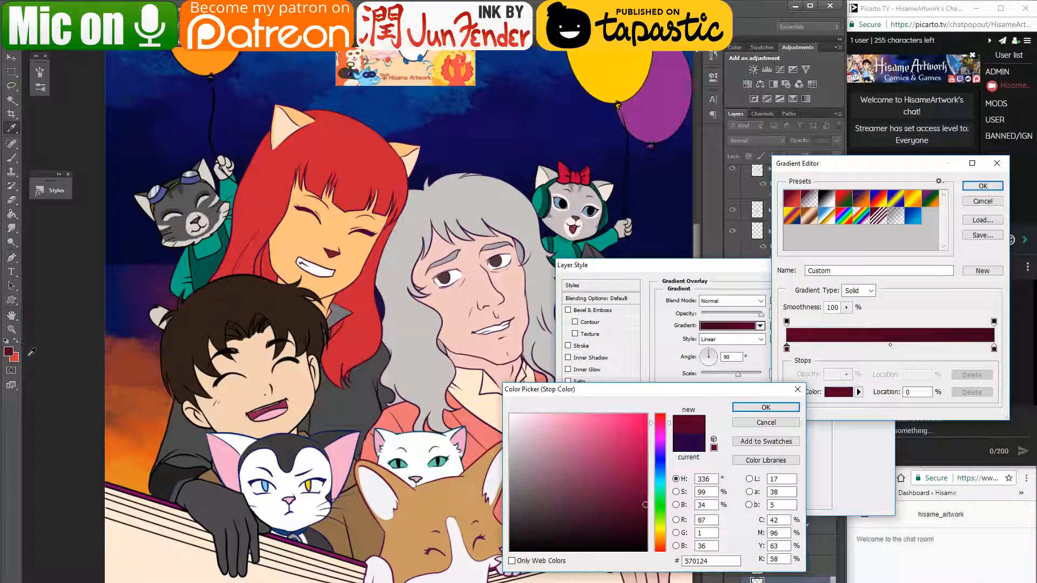
left_click(766, 408)
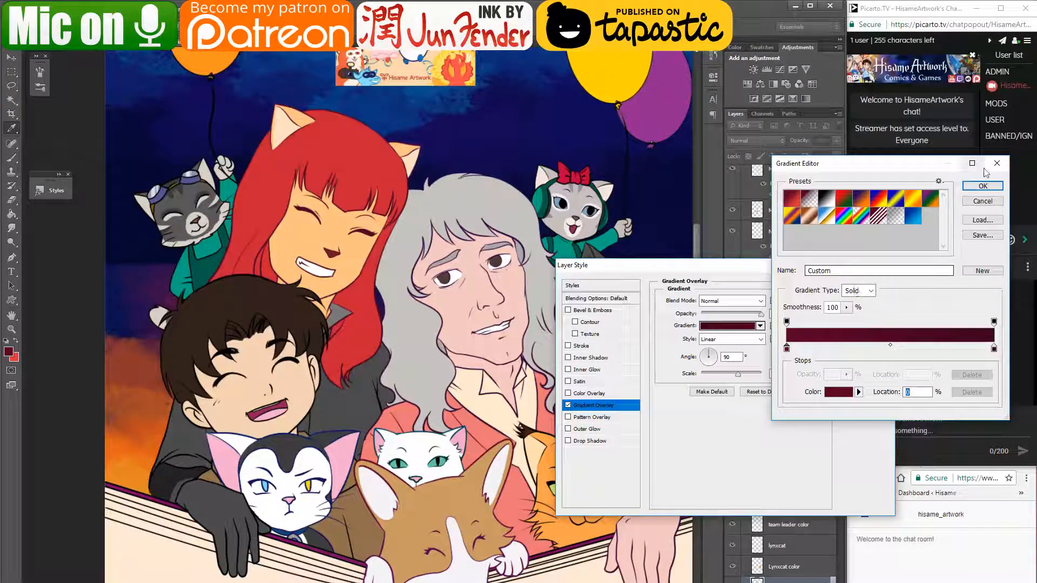
left_click(983, 186)
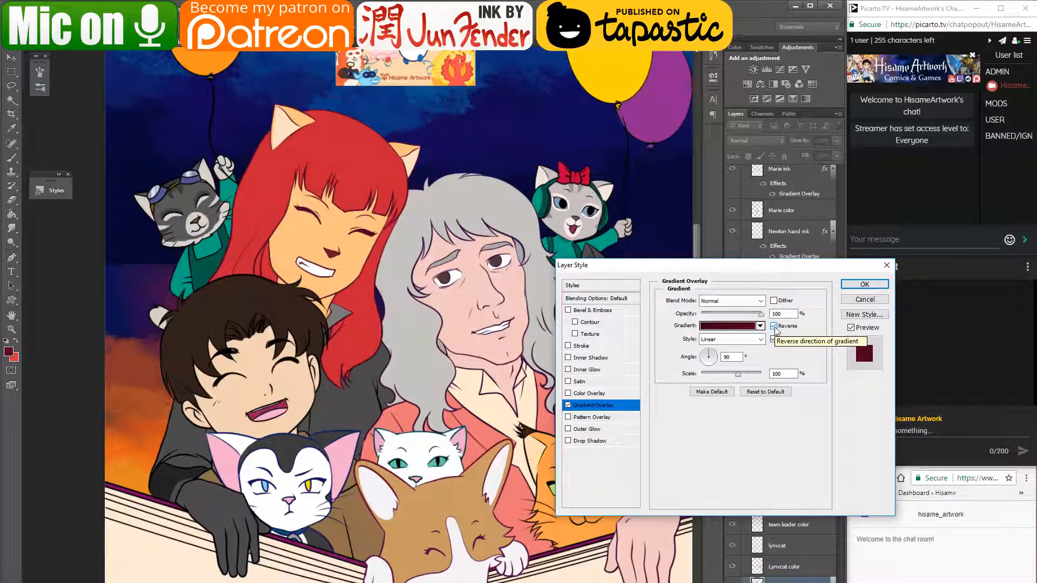
left_click(866, 284)
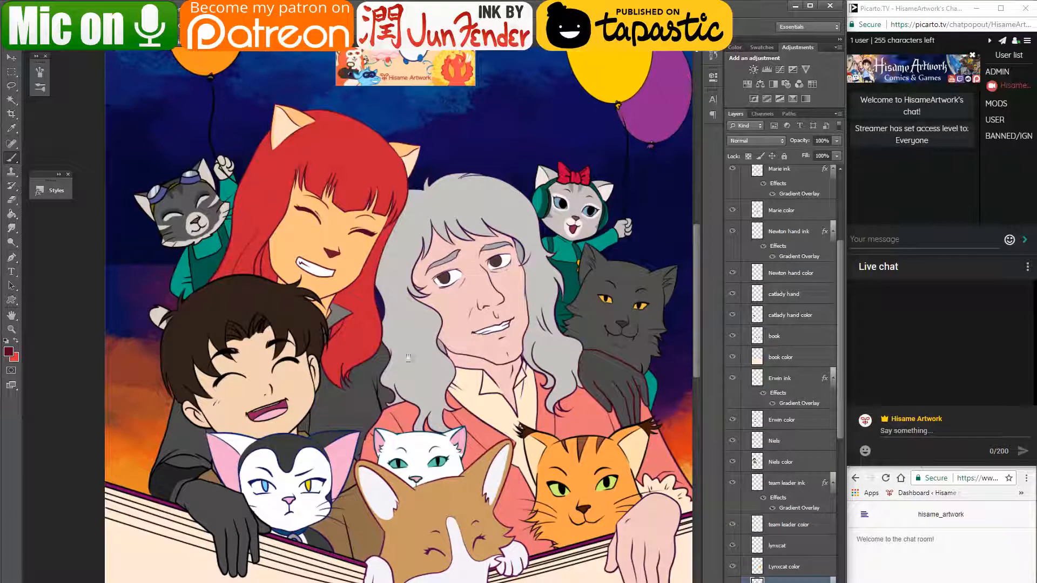
- Copy the layer style of the "Catlady head+hand ink" layer
left_click_drag(408, 358, 374, 332)
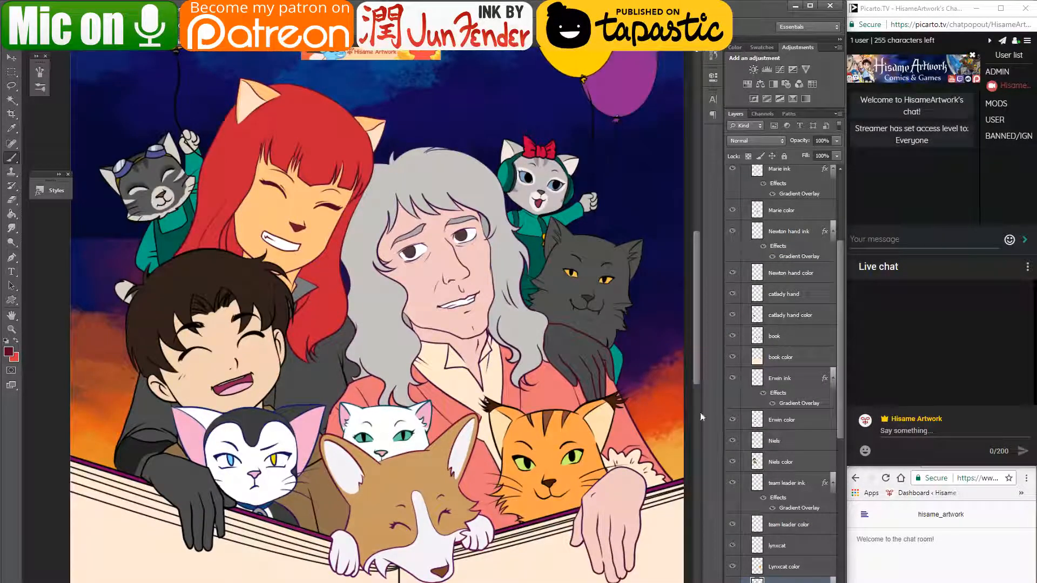
scroll(788, 462, "down", 1)
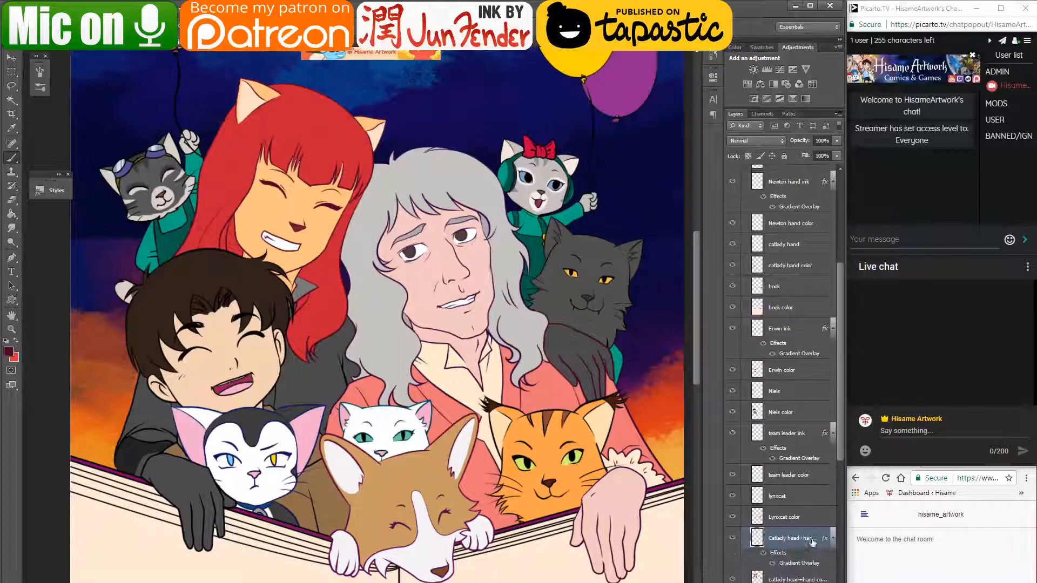
right_click(813, 538)
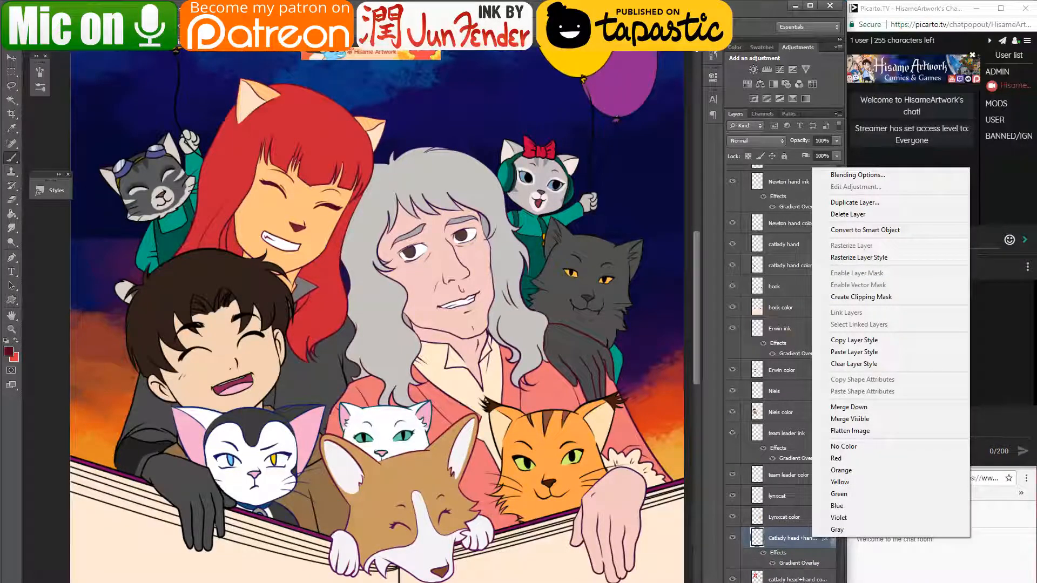
left_click(854, 340)
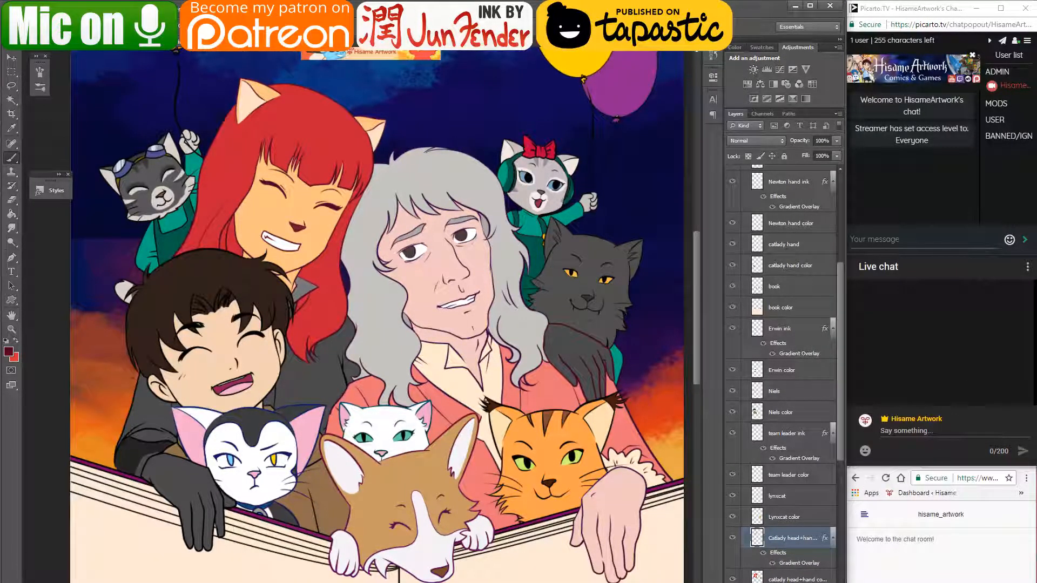
- Find the white cat's layers and copy the layer style of "team leader ink"
left_click(409, 420, "ctrl")
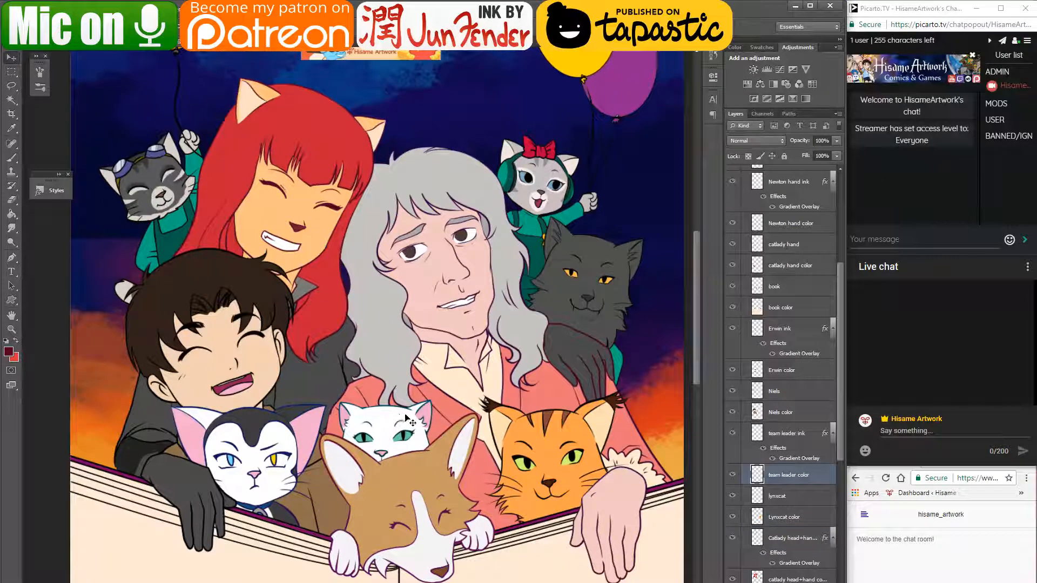
left_click(798, 432)
right_click(797, 432)
left_click(833, 231)
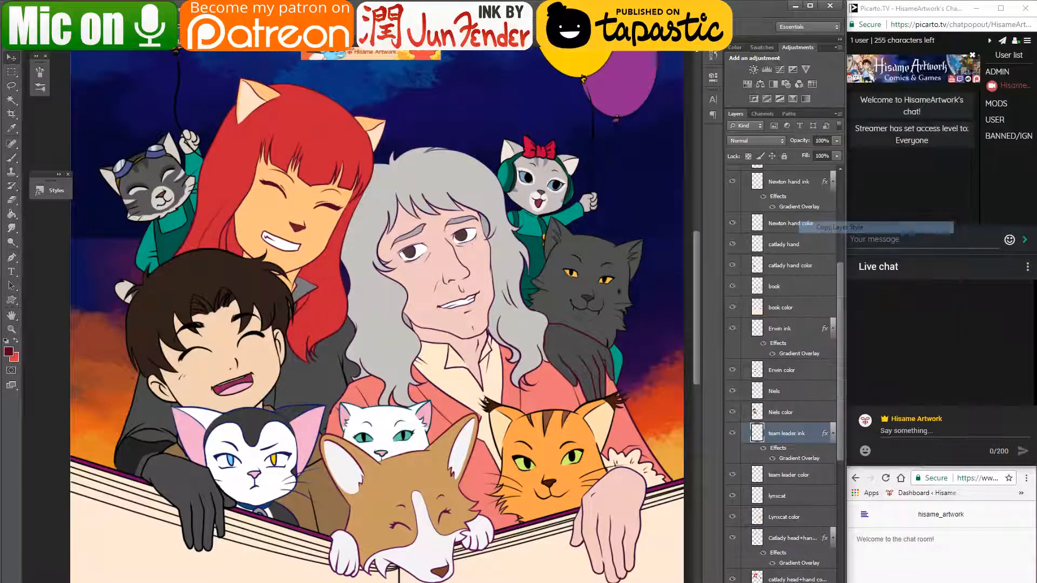
- Paste the copied style onto the "driver ink" layer, check its Gradient Overlay settings and accept them
scroll(755, 367, "down", 3)
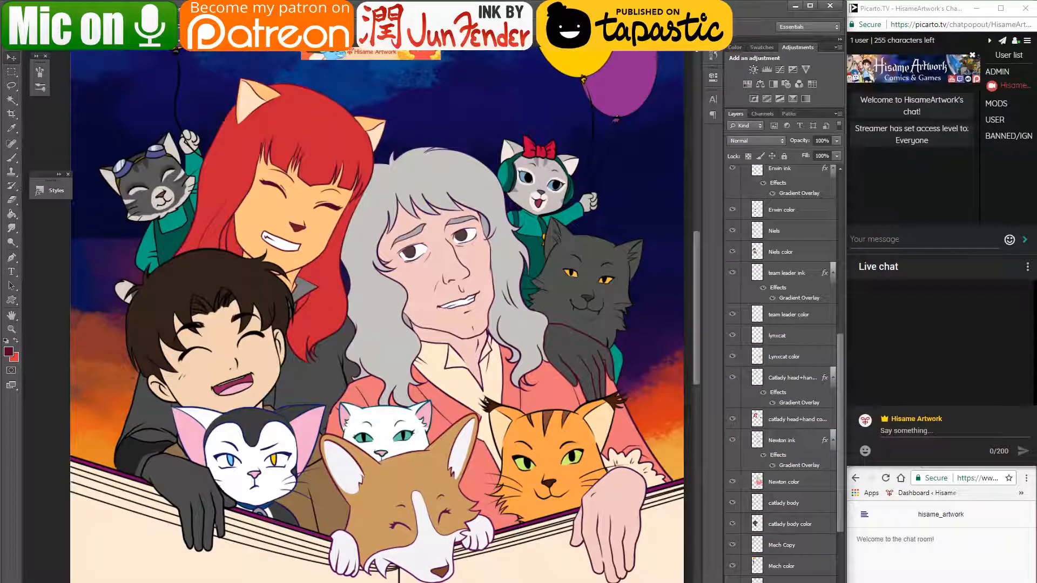
scroll(754, 368, "down", 1)
left_click(794, 576)
right_click(793, 576)
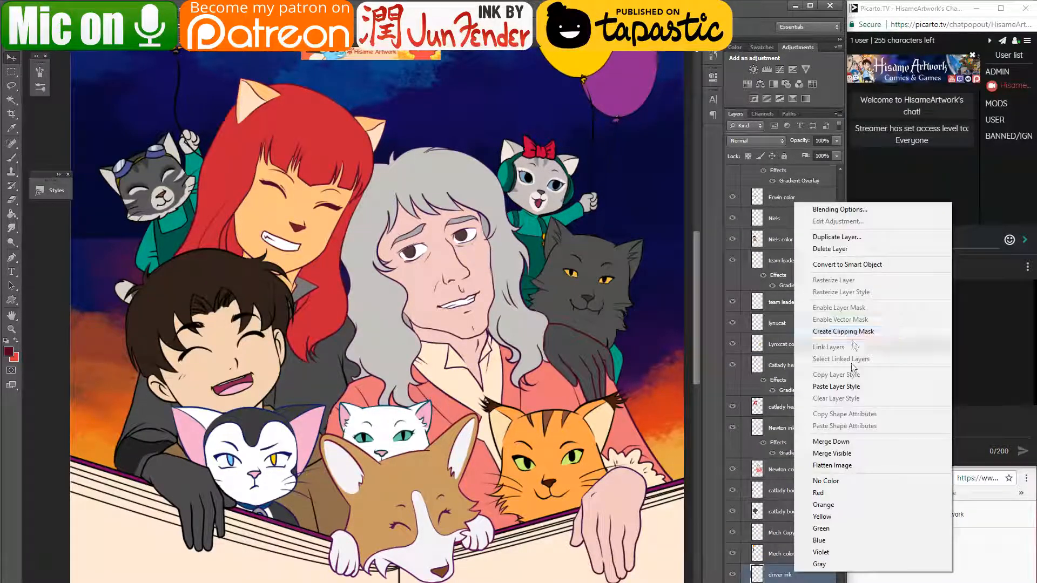
left_click(844, 387)
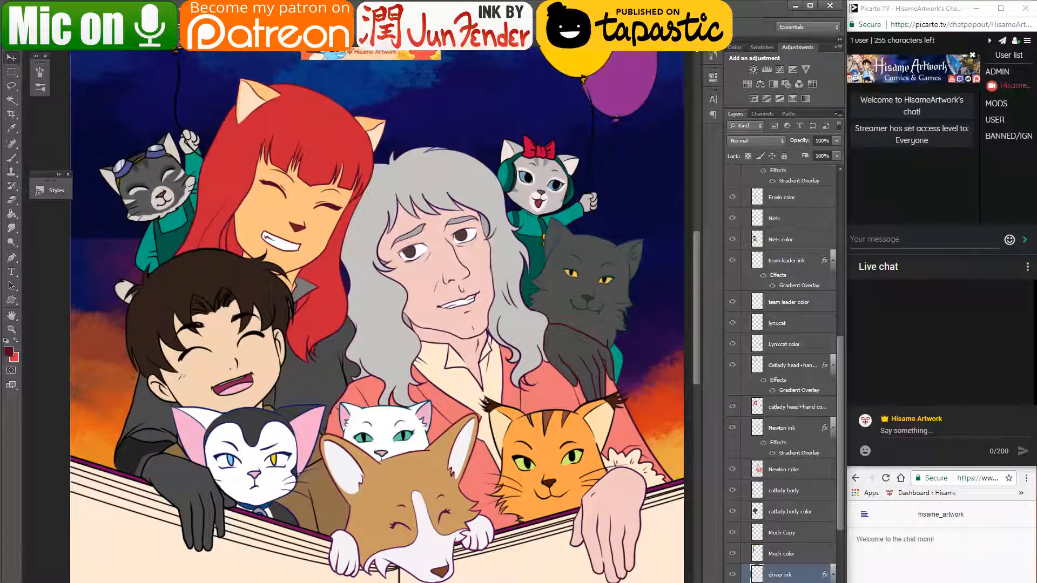
double_click(825, 575)
left_click_drag(737, 264, 819, 355)
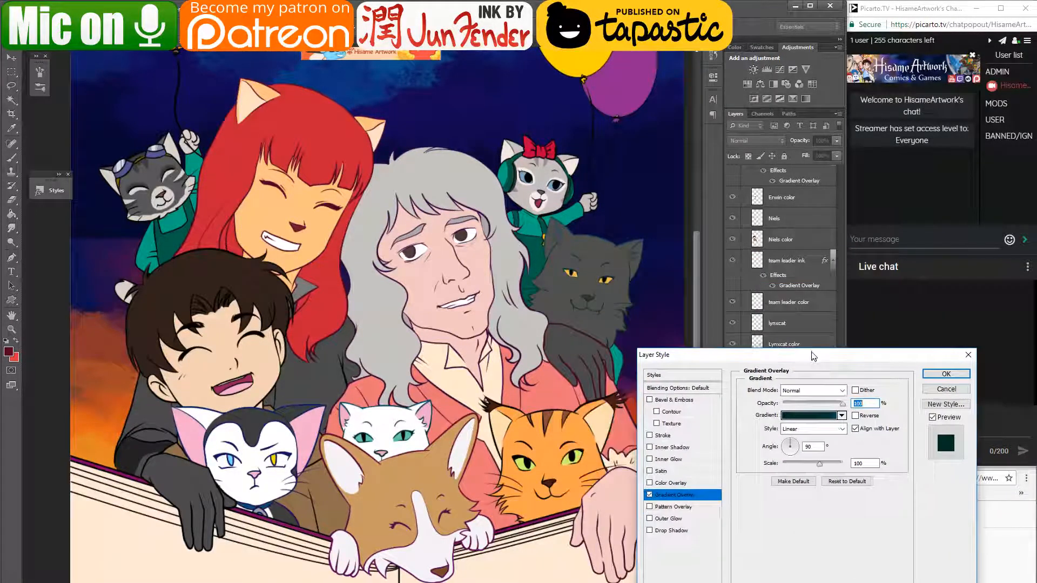
left_click(946, 374)
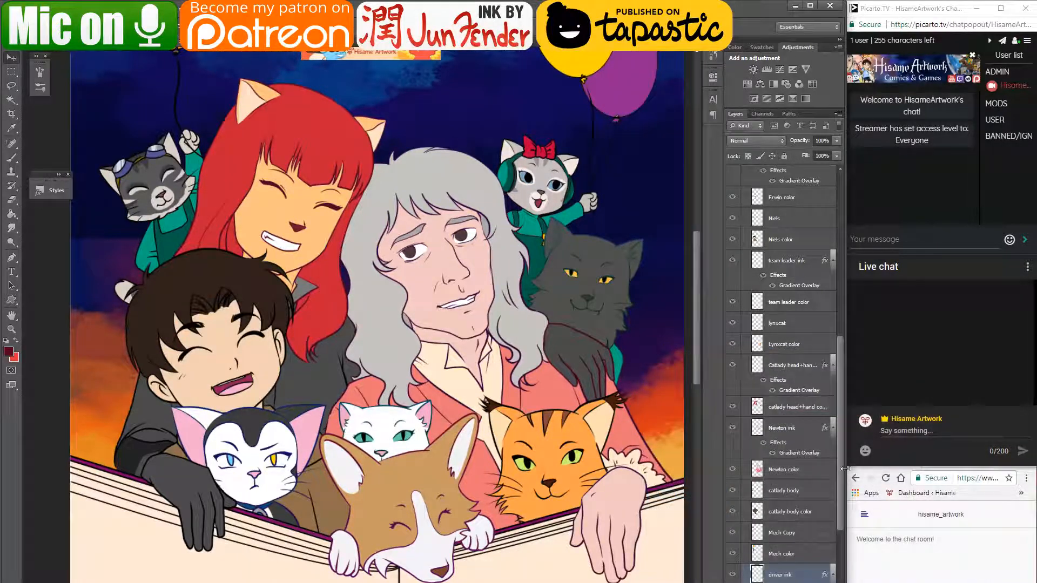
- Rename the colour layer of the grey cat with the red bow as "it specilist color"
left_click(554, 175)
scroll(795, 540, "down", 2)
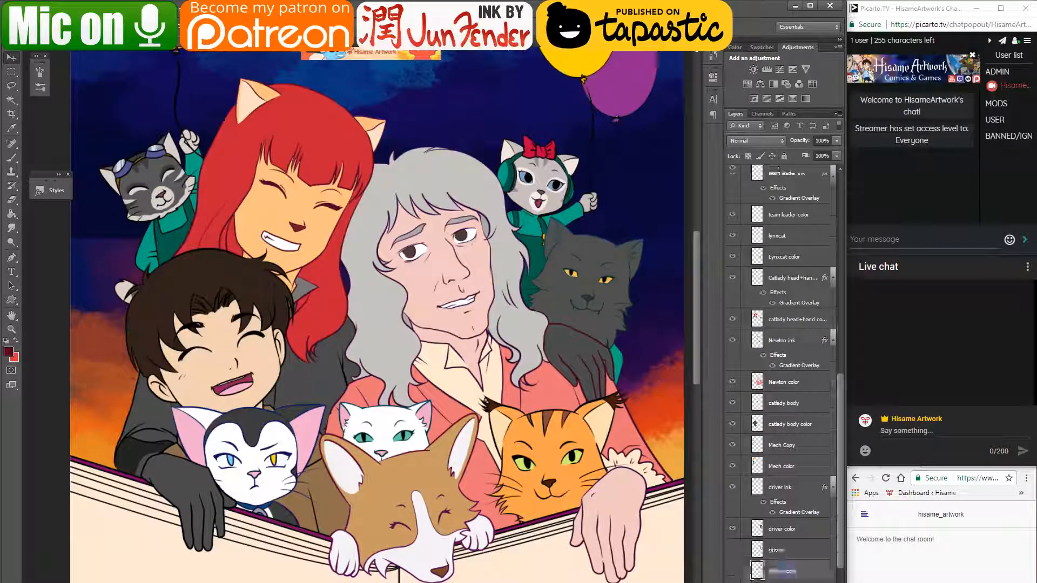
double_click(793, 571)
type("r")
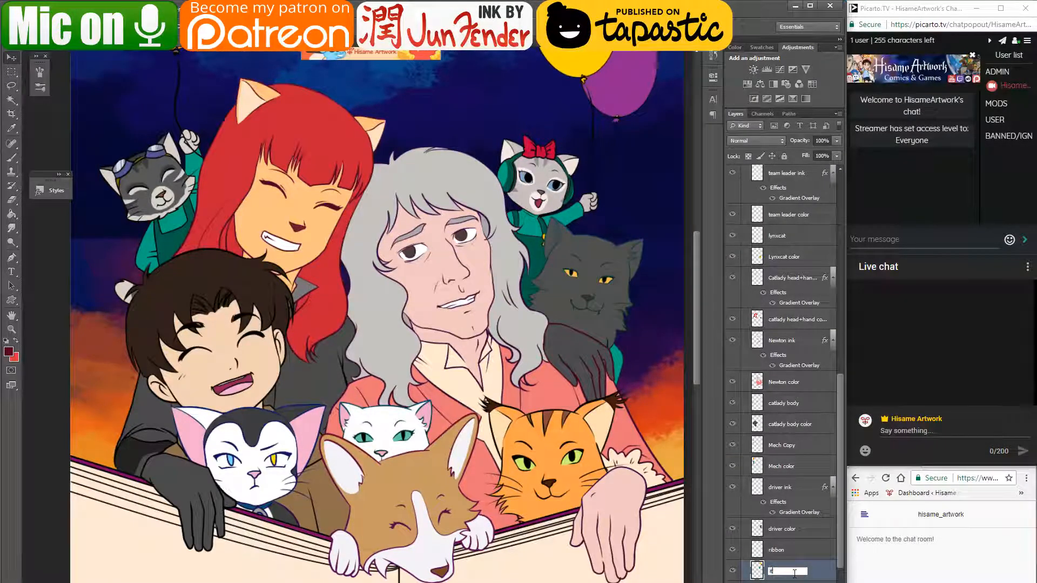
type("t specilist co")
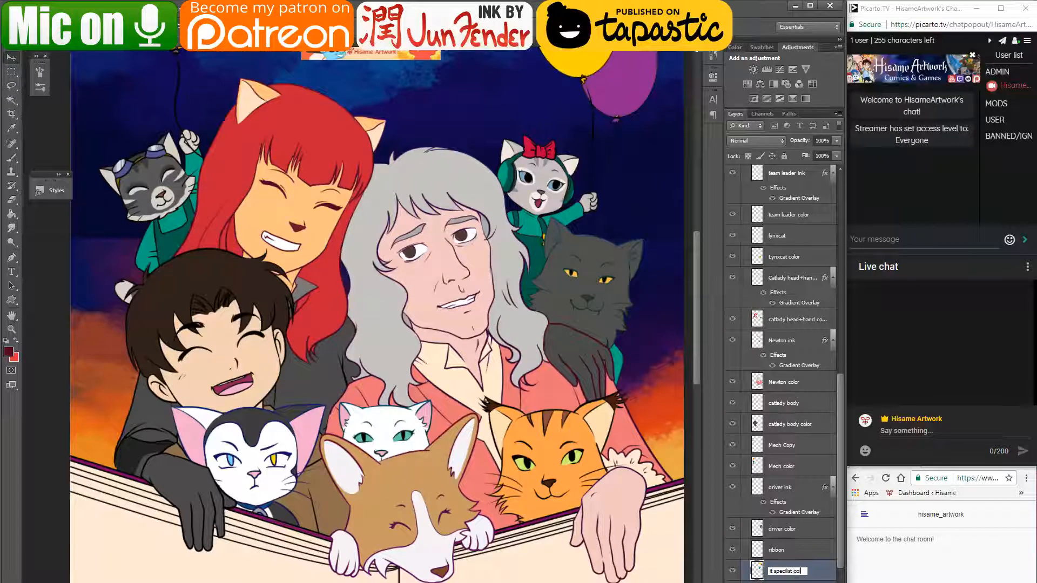
type("lor")
key("Return")
- Rename the "ribbon" layer as "IT ink" and paste the copied Gradient Overlay style onto it
double_click(778, 551)
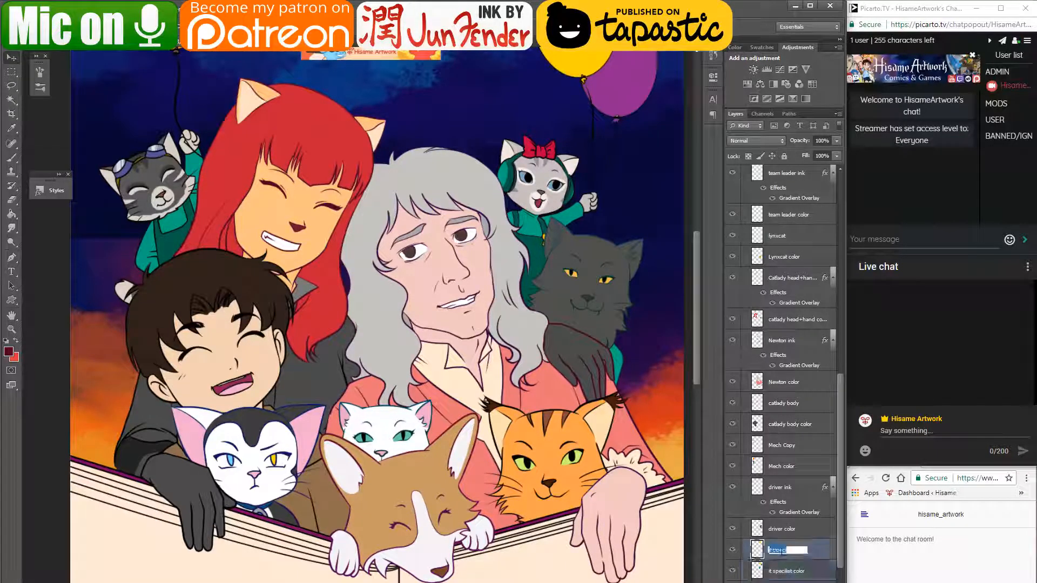
type("IT ink")
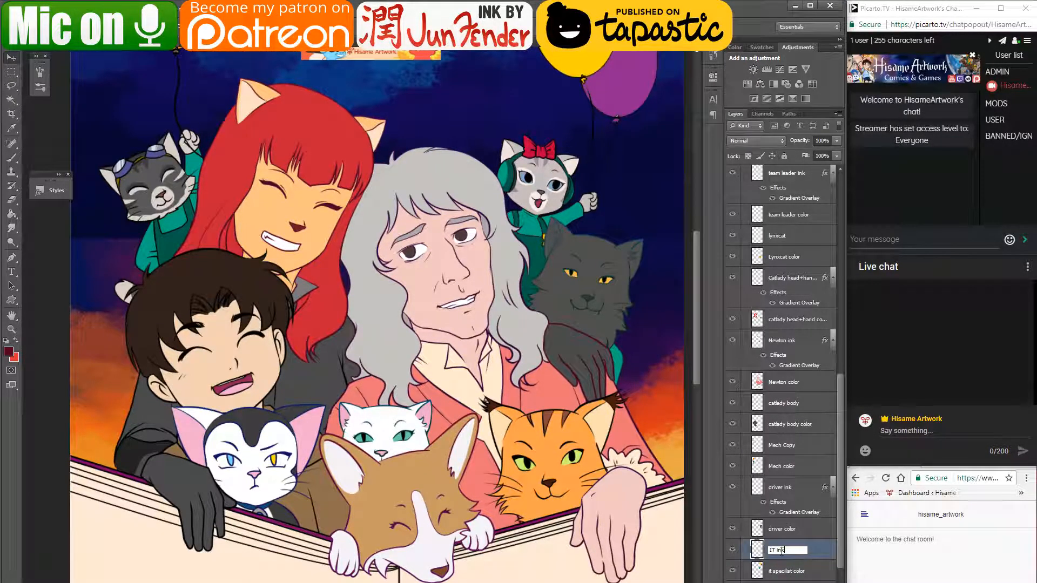
key("Return")
right_click(781, 551)
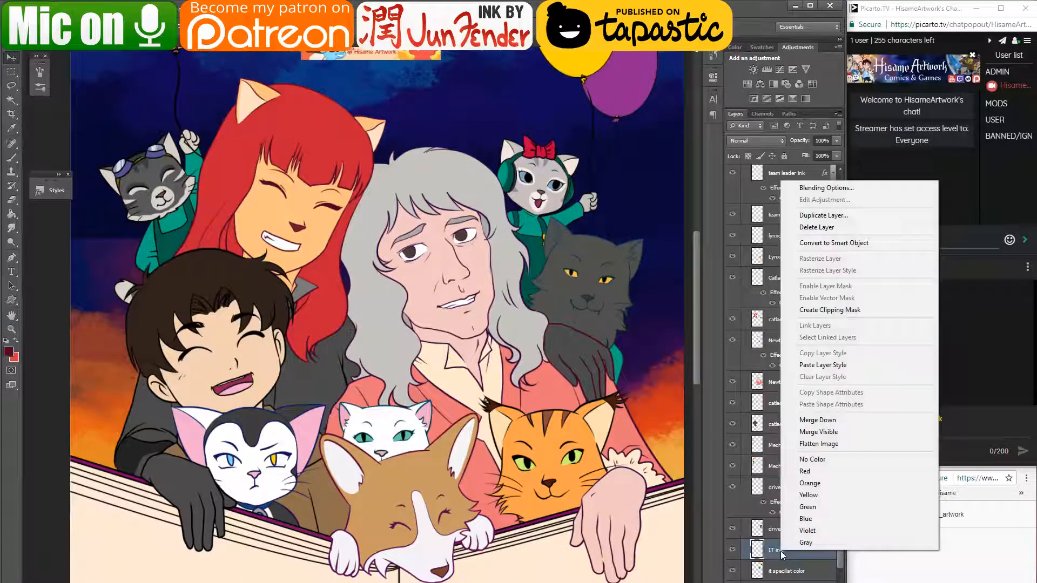
left_click(823, 365)
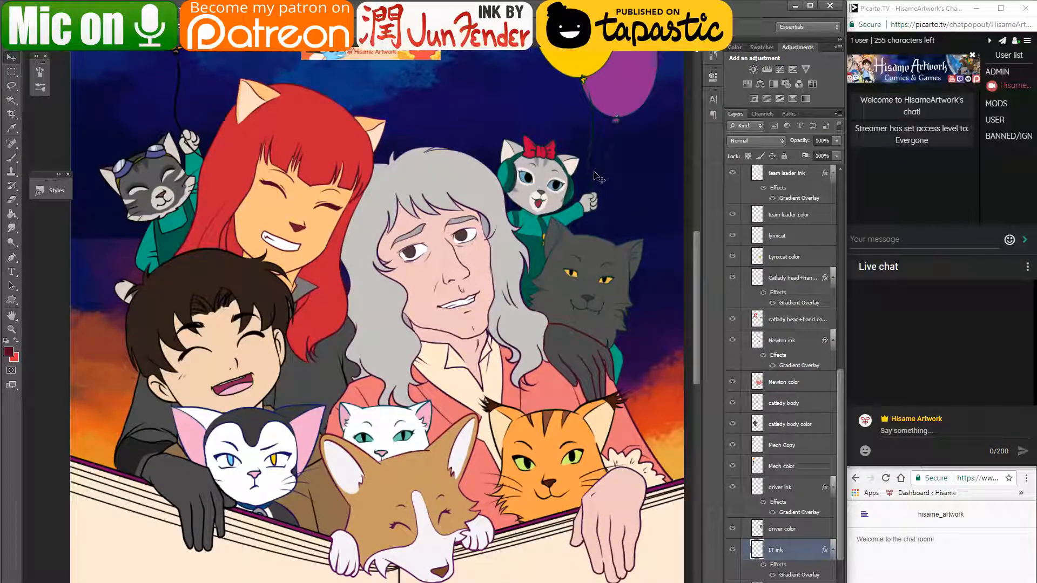
- Copy the layer style of the "Newton ink" layer and paste it onto the "IT ink" layer
left_click_drag(603, 150, 568, 217)
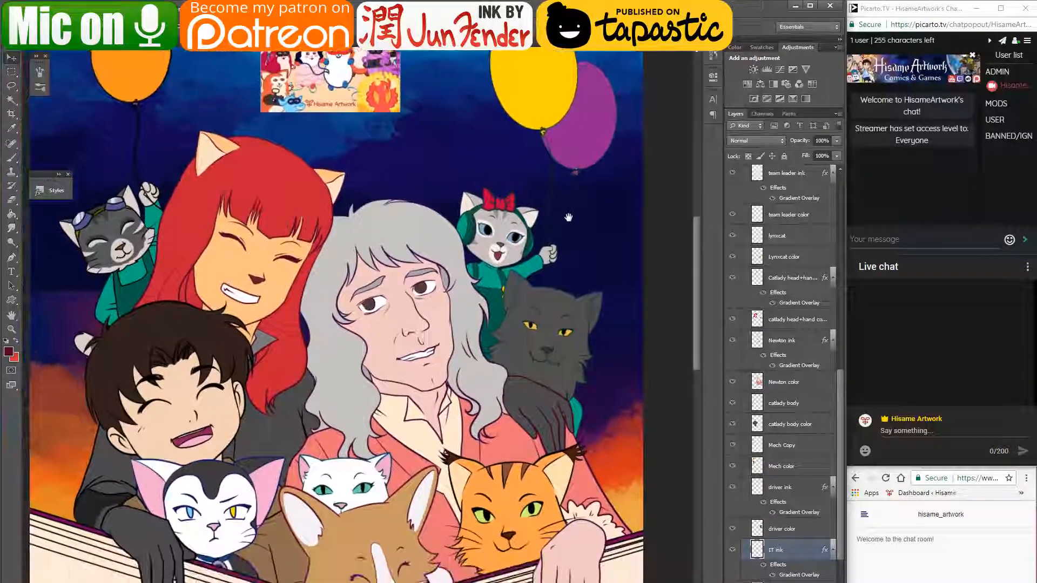
right_click(788, 574)
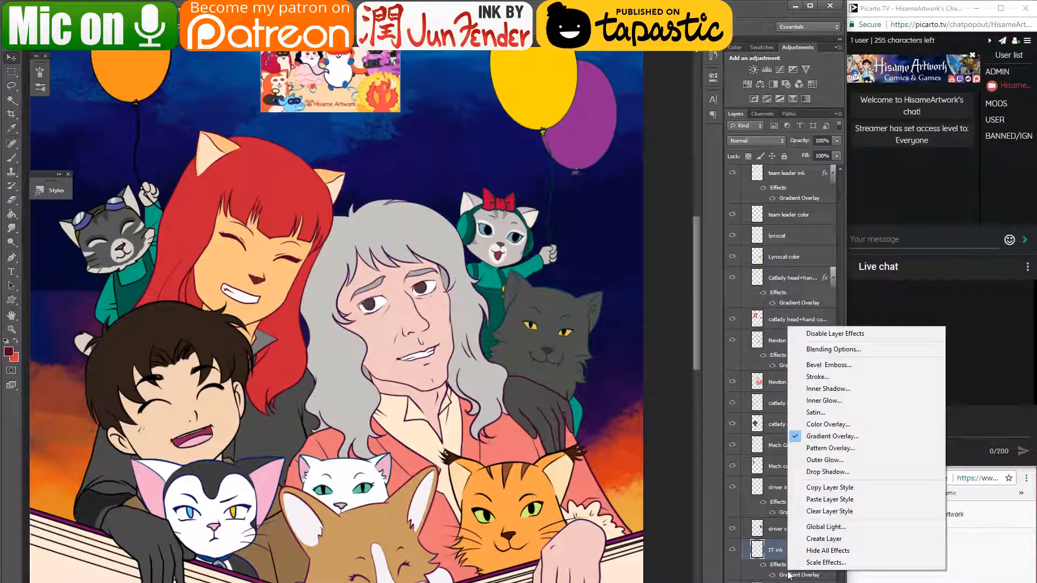
left_click(762, 344)
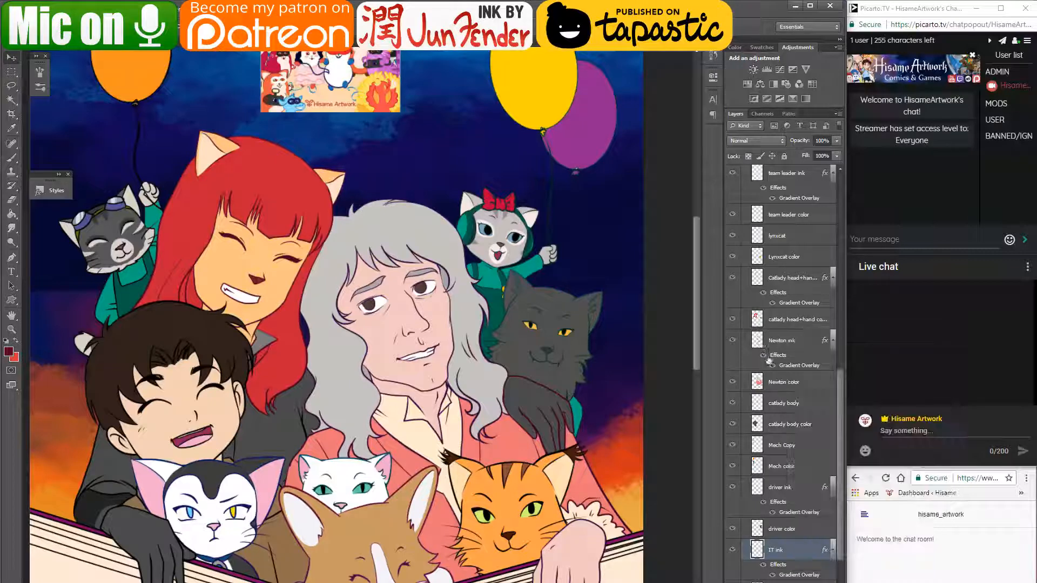
right_click(782, 384)
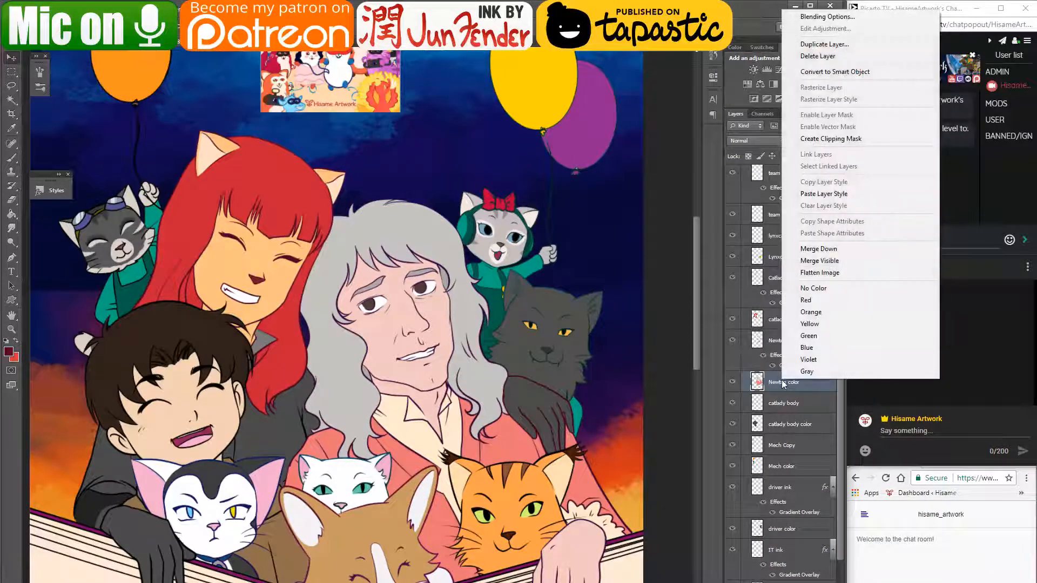
left_click(765, 347)
right_click(781, 347)
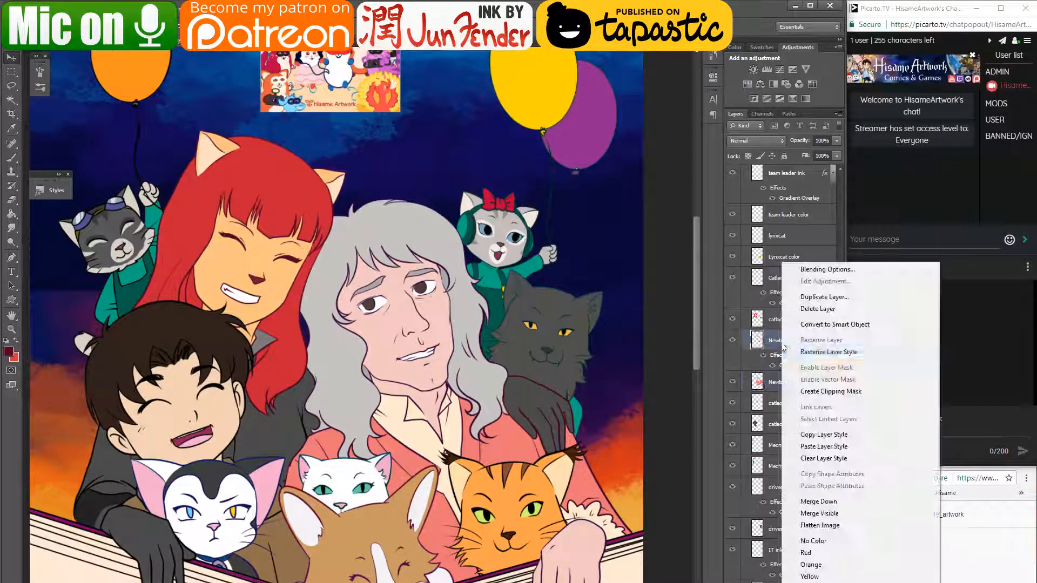
left_click(810, 436)
left_click(795, 555)
right_click(794, 554)
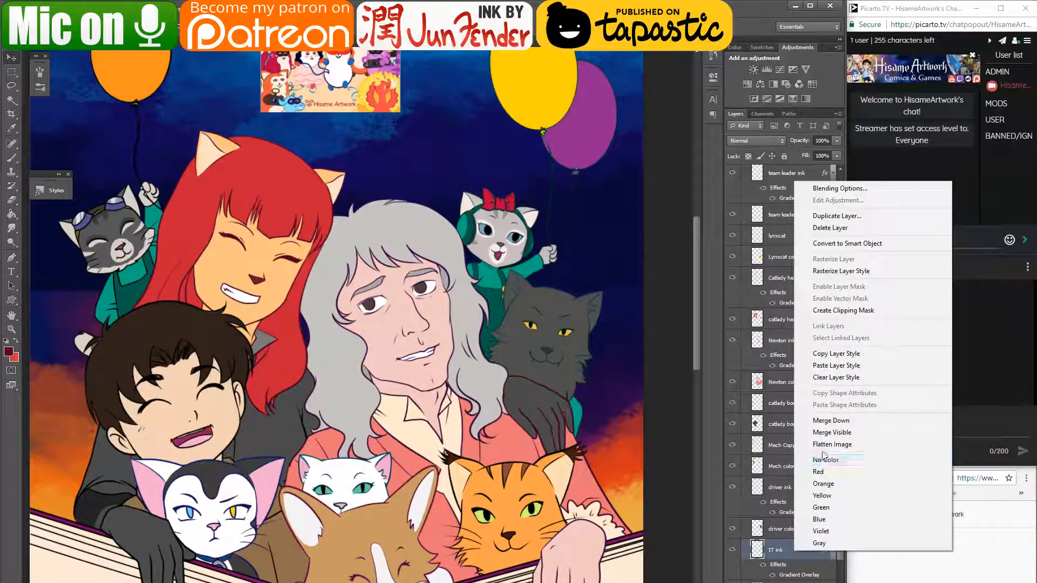
left_click(839, 365)
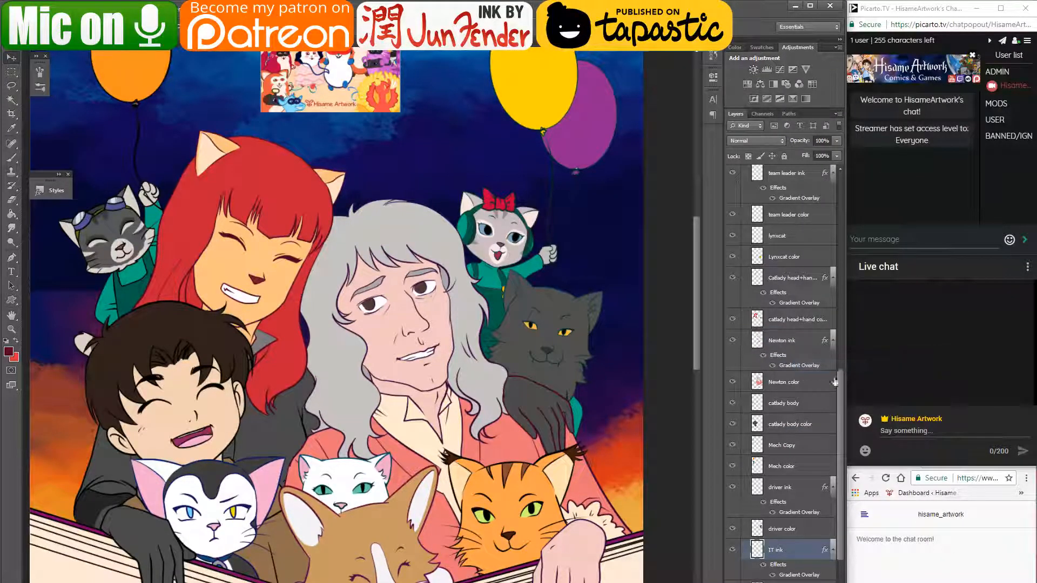
- Turn off Reverse in the "IT ink" layer's Gradient Overlay and accept the style
double_click(794, 575)
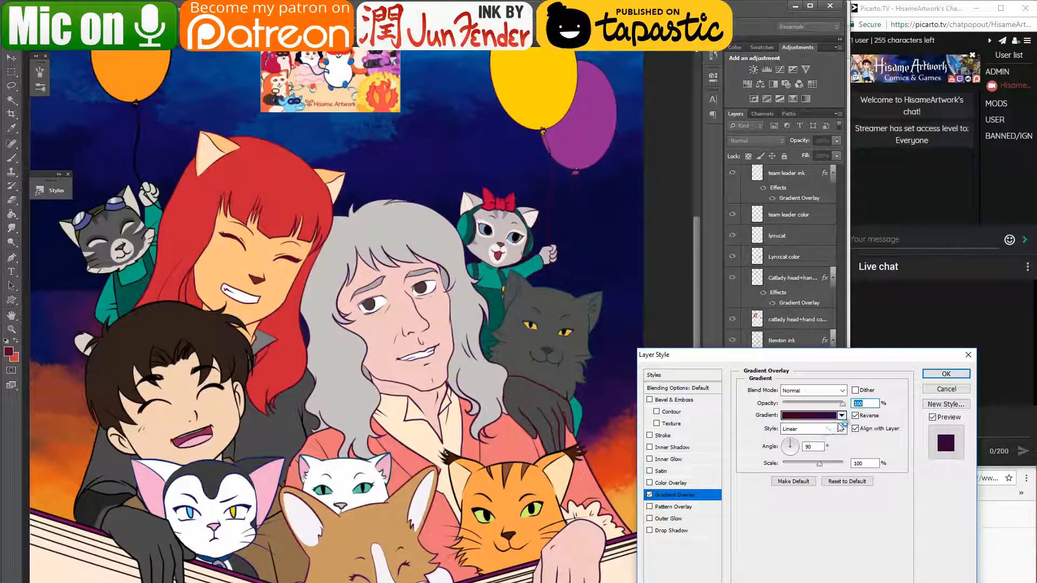
left_click(855, 415)
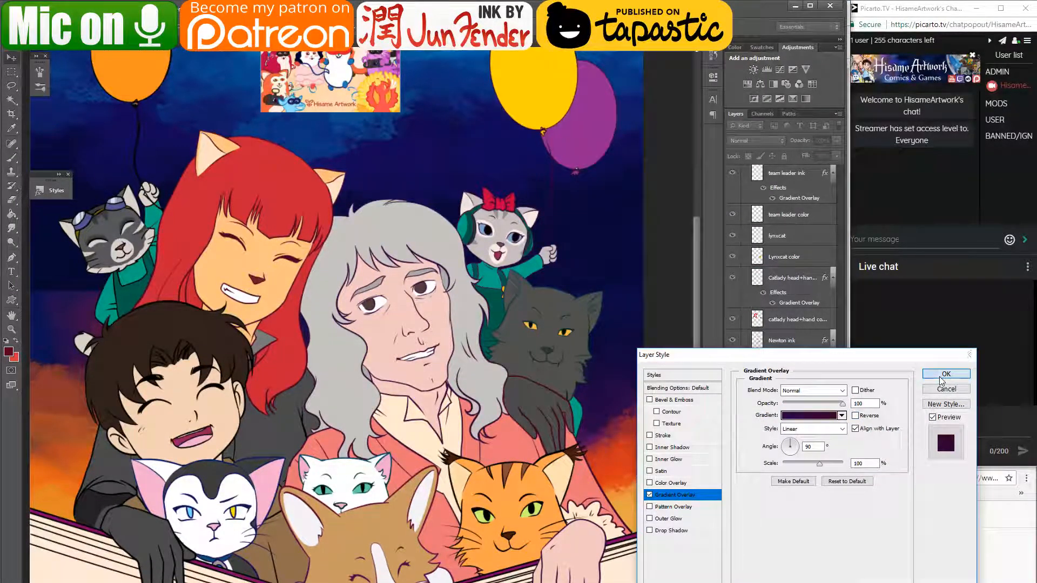
left_click(944, 374)
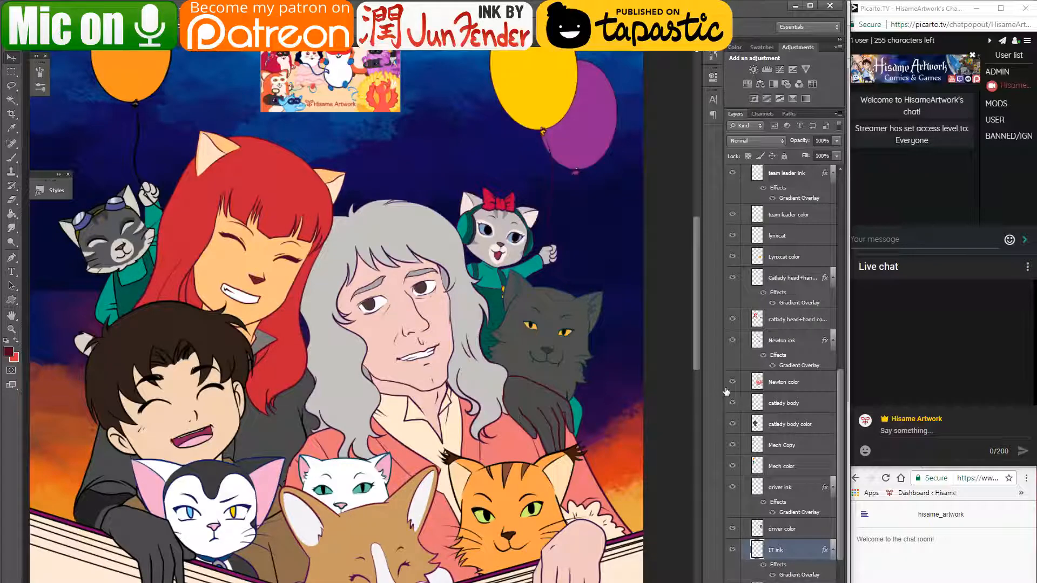
- Copy the layer style of the "driver ink" layer
left_click(426, 294)
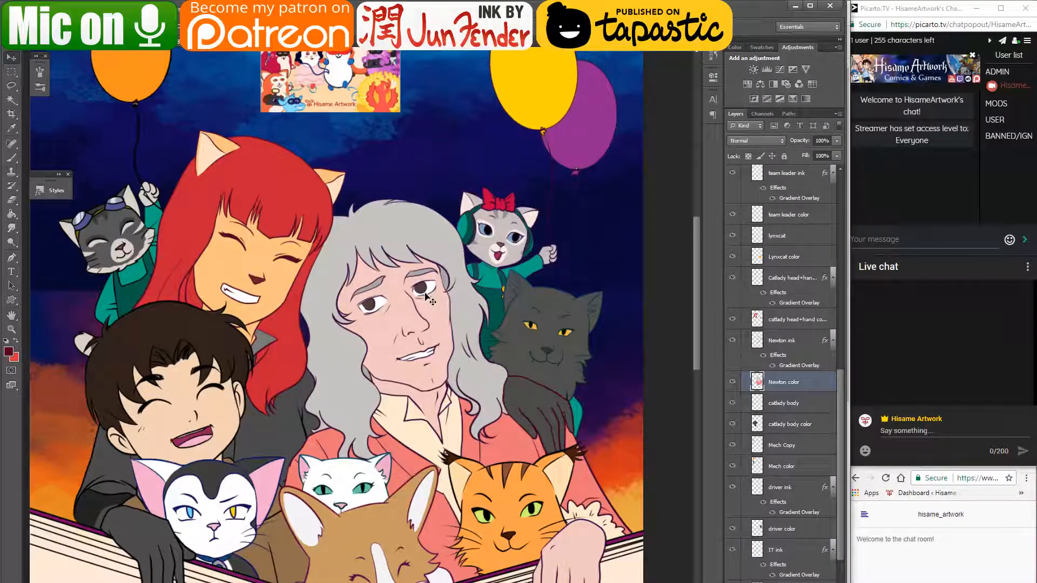
left_click_drag(426, 294, 588, 281)
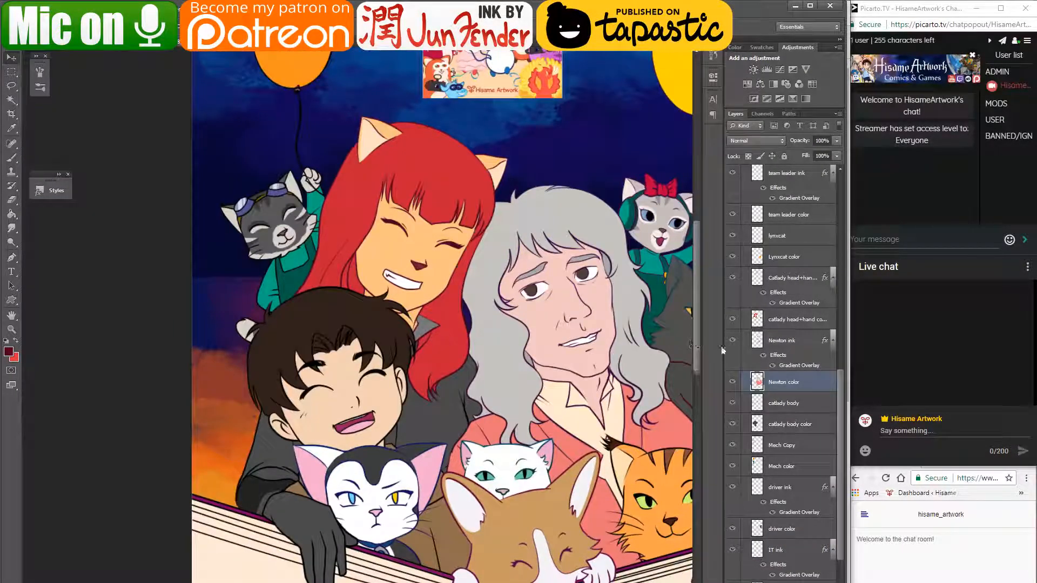
left_click(793, 530)
right_click(798, 533)
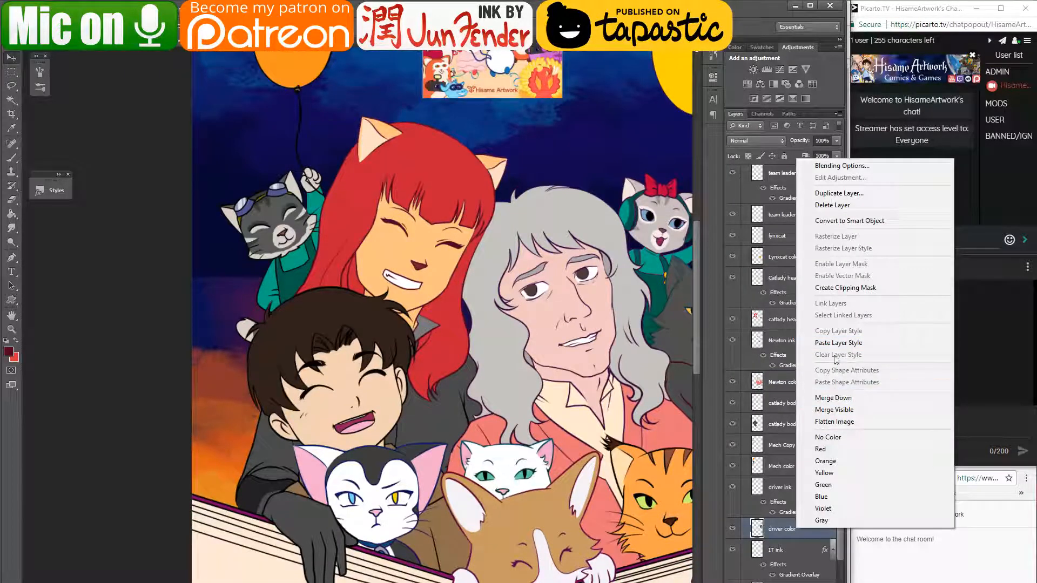
left_click(777, 531)
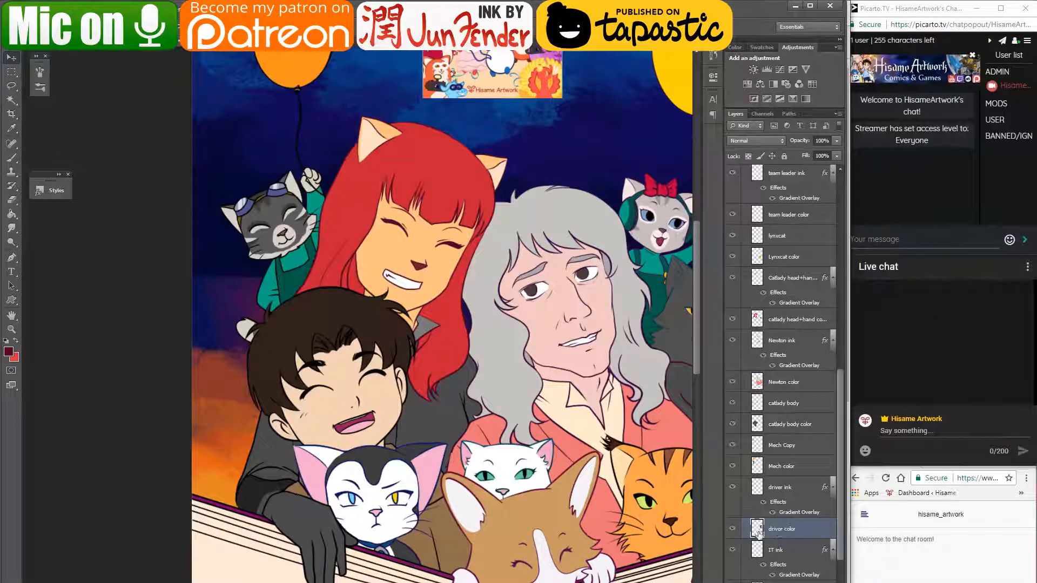
right_click(759, 534)
left_click(772, 539)
right_click(786, 535)
left_click(772, 489)
left_click(792, 488)
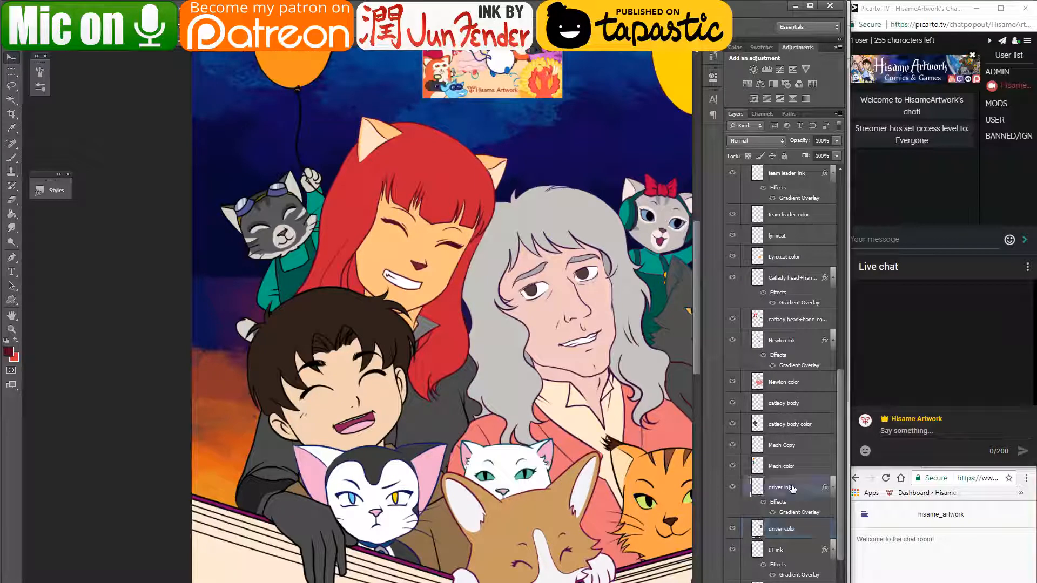
right_click(792, 487)
left_click(843, 295)
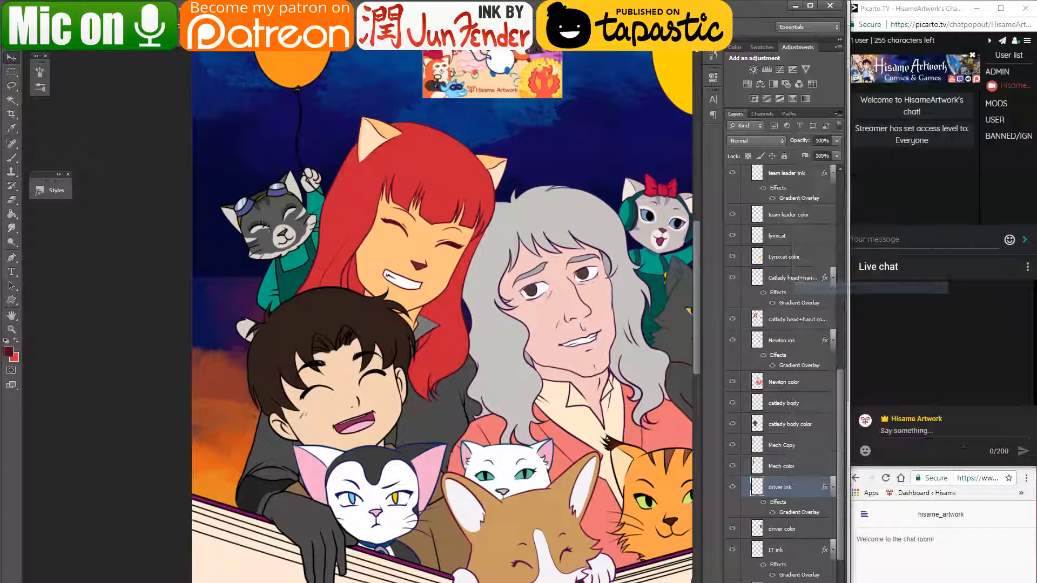
- Find the goggled cat's layers, rename "Mech Copy" as "Mechanic ink" and paste the copied layer style onto it
left_click(294, 287, "ctrl")
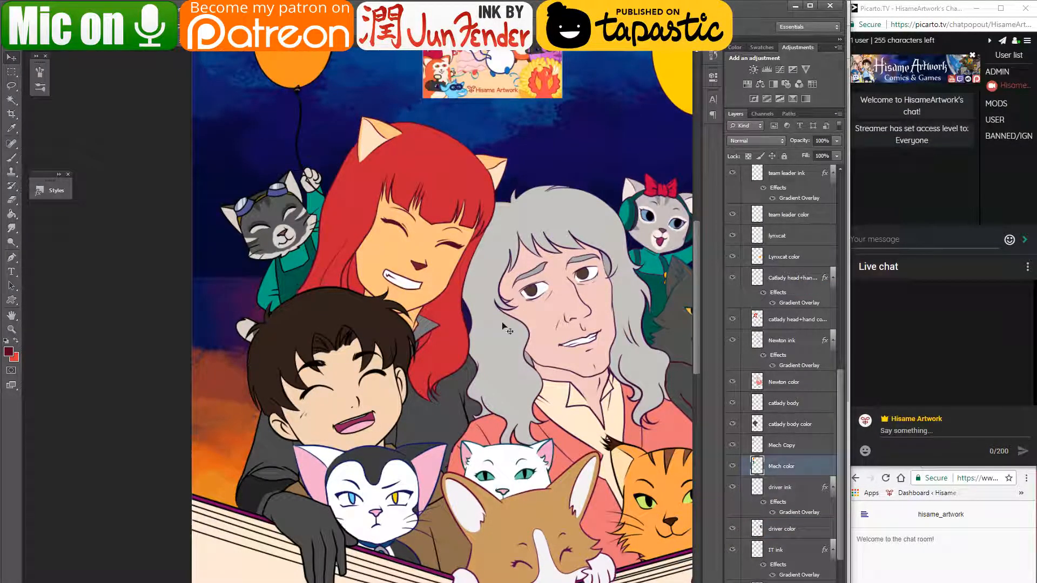
left_click(789, 446)
double_click(788, 445)
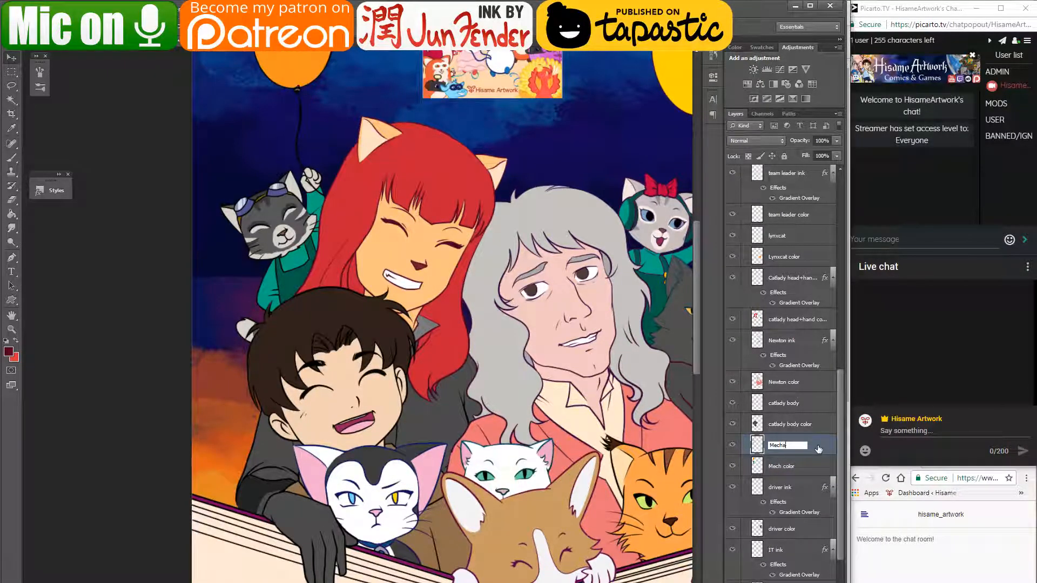
type("Mechanic ink")
key("Return")
right_click(817, 448)
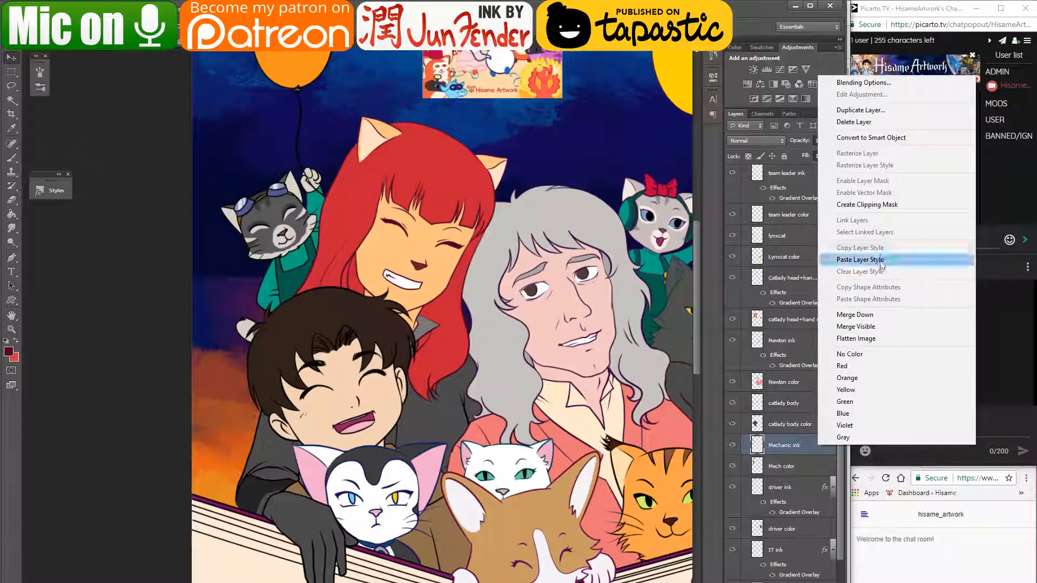
left_click(854, 260)
- Move the dark green stop of the "Mechanic ink" overlay gradient to 0% and reverse the gradient
left_click_drag(548, 223, 441, 237)
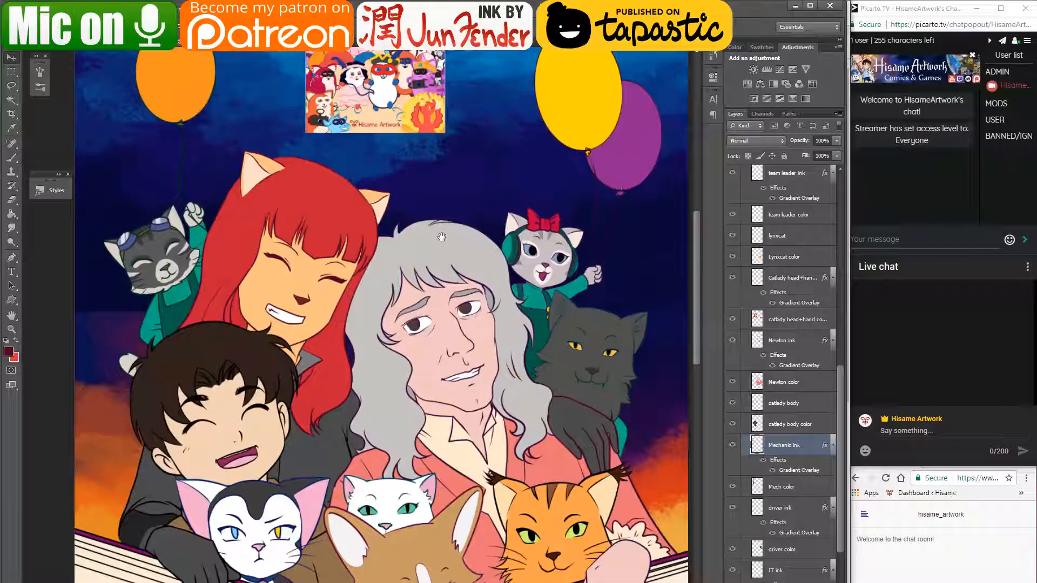
double_click(818, 473)
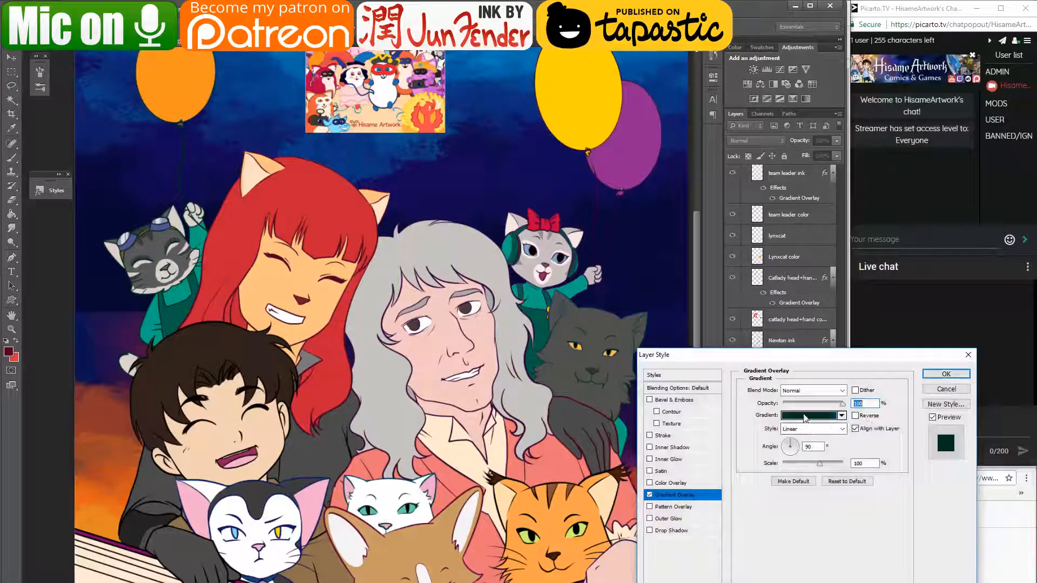
left_click(810, 419)
left_click_drag(951, 348, 786, 349)
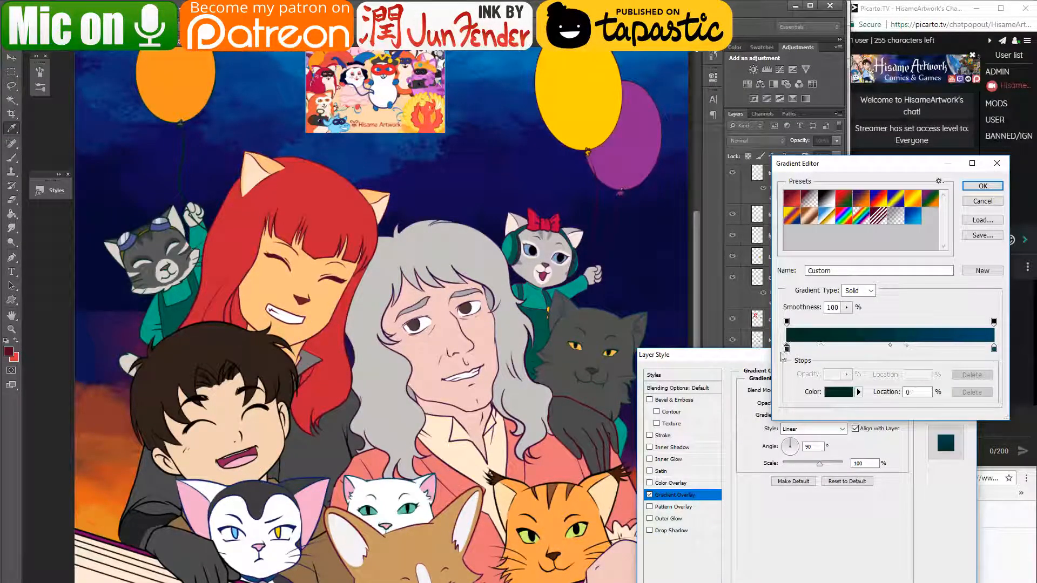
left_click(979, 187)
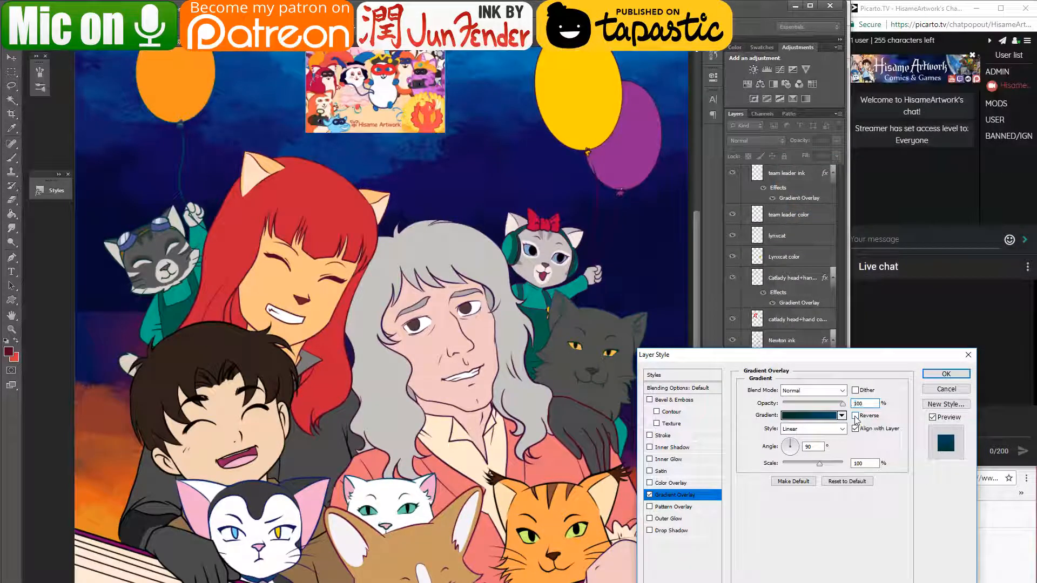
left_click(944, 375)
- Turn off Reverse in the "Mechanic ink" layer's Gradient Overlay and accept the style
left_click_drag(264, 212, 347, 248)
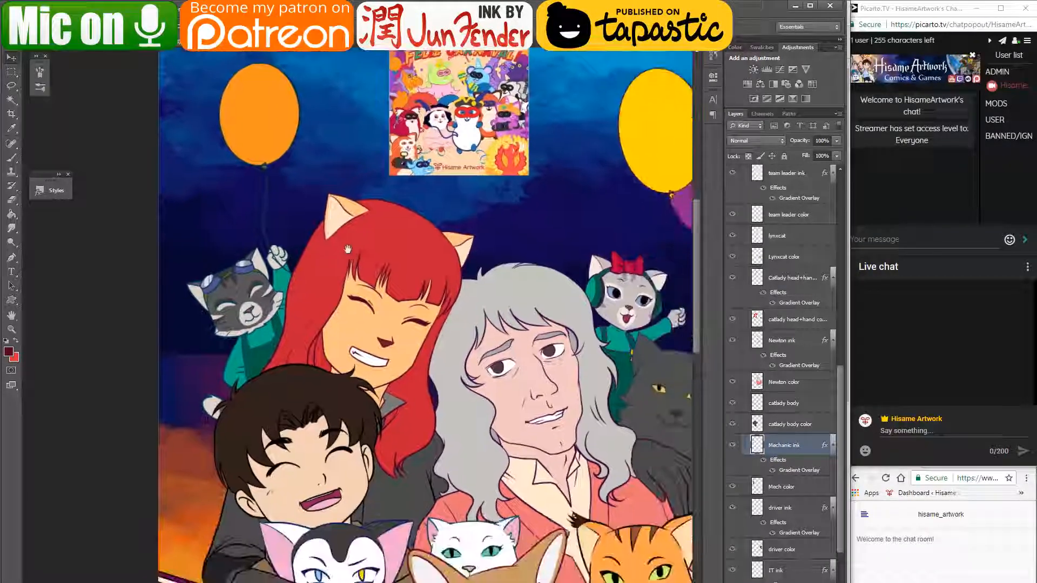
double_click(801, 474)
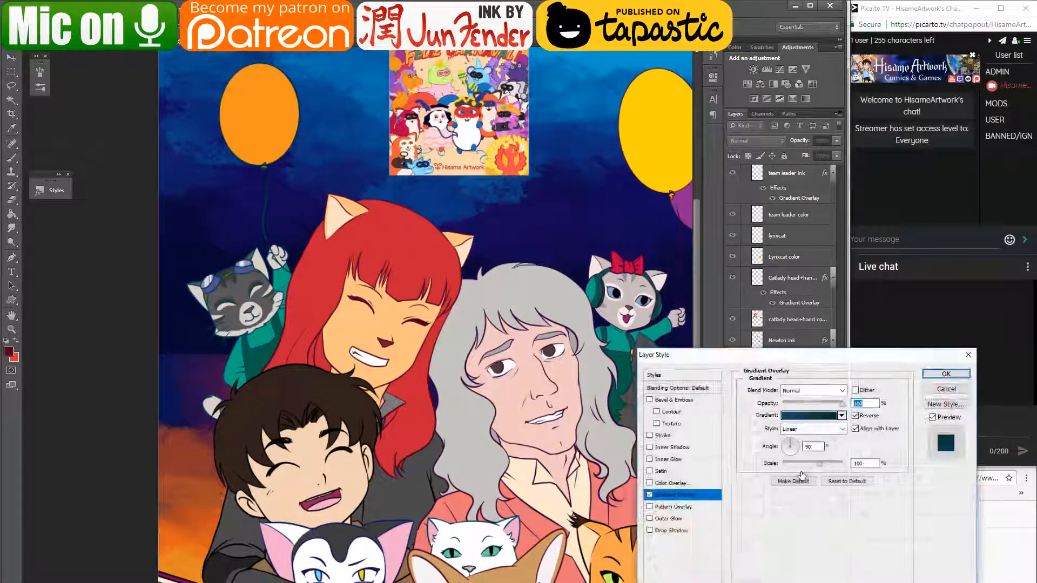
left_click(856, 416)
left_click(946, 374)
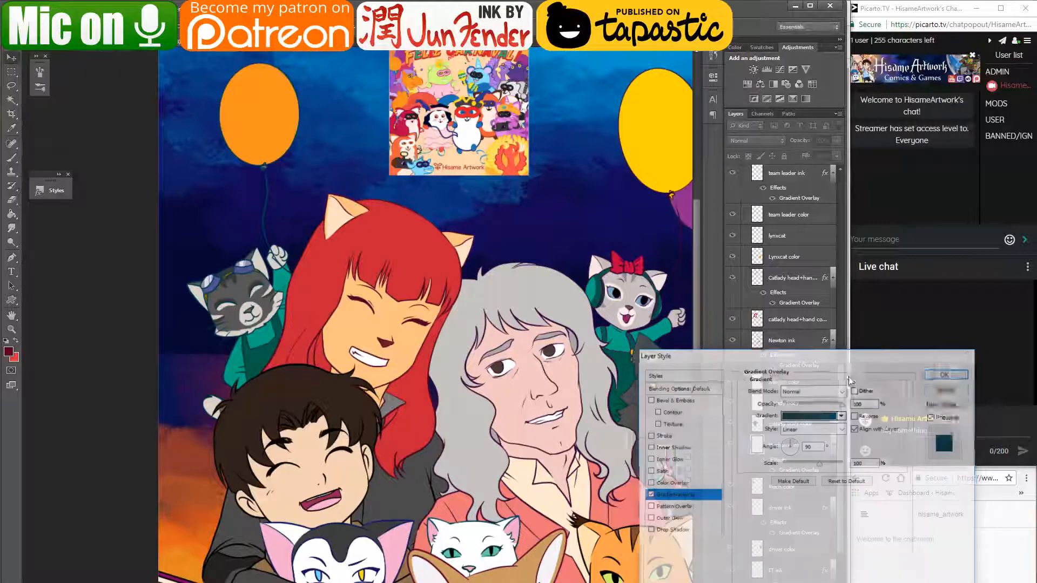
- Examine the goggled cat's ink line colours in the cover art document, then return to the anniversary illustration
left_click_drag(406, 364, 373, 229)
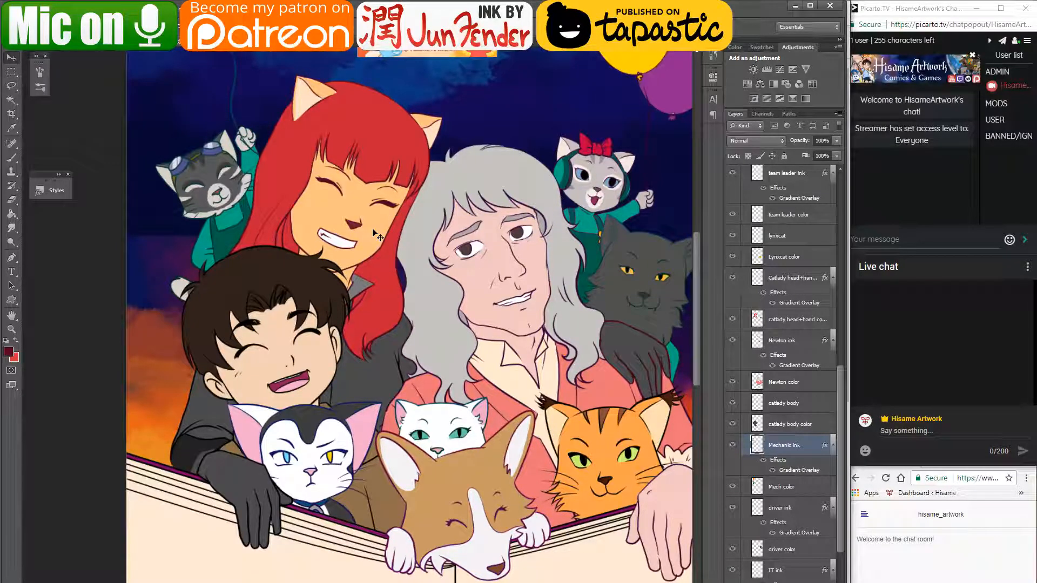
key("ctrl+Tab")
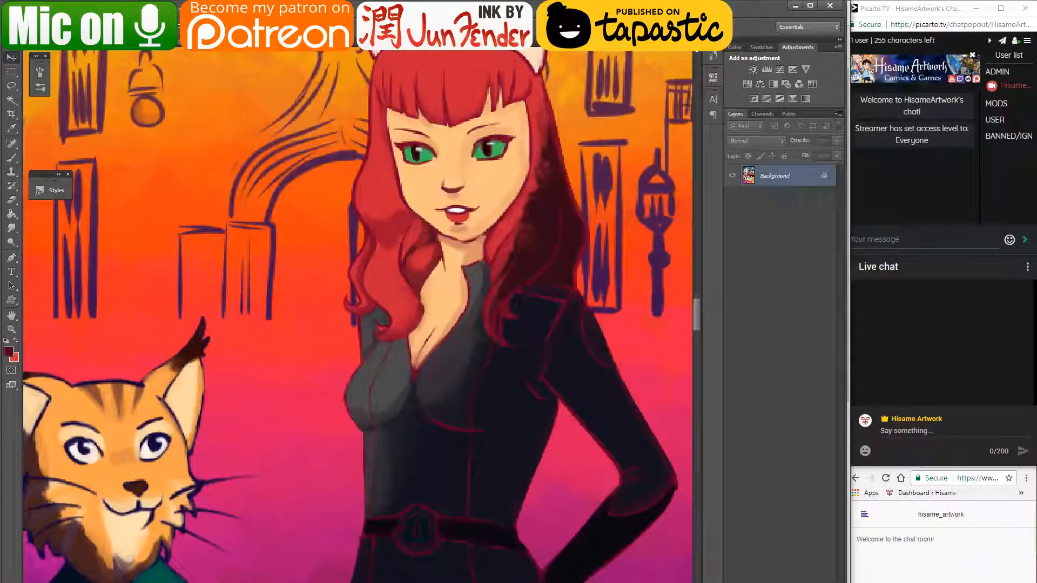
scroll(377, 351, "down", 5)
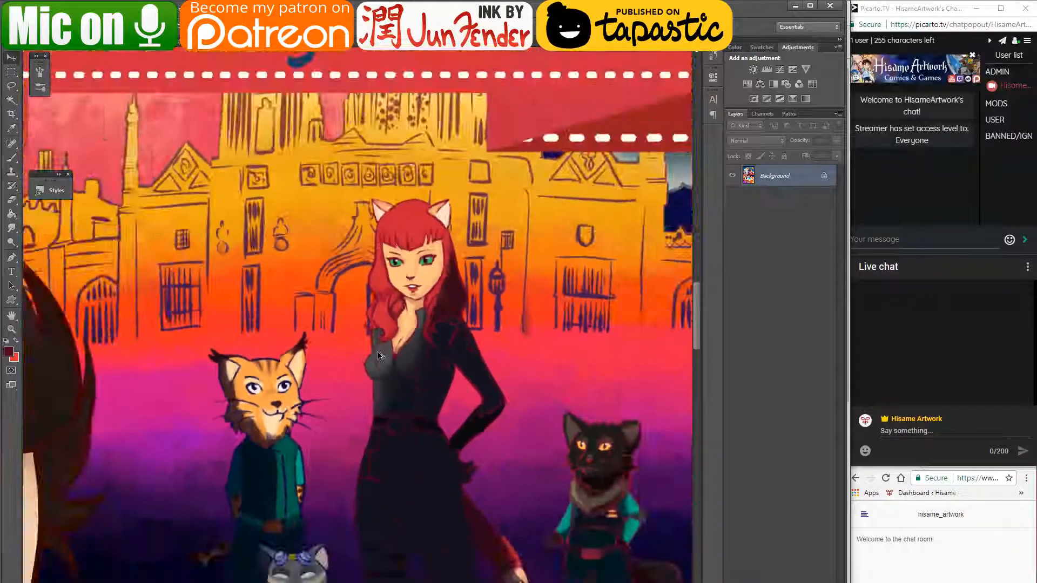
scroll(377, 352, "down", 1)
left_click_drag(365, 426, 495, 193)
left_click_drag(467, 285, 438, 284)
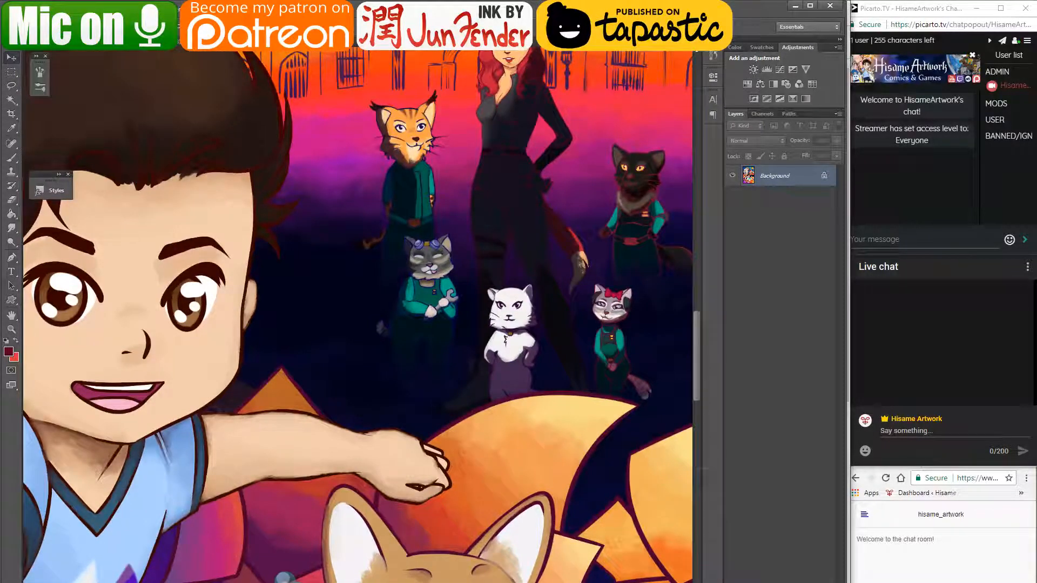
scroll(420, 251, "up", 4)
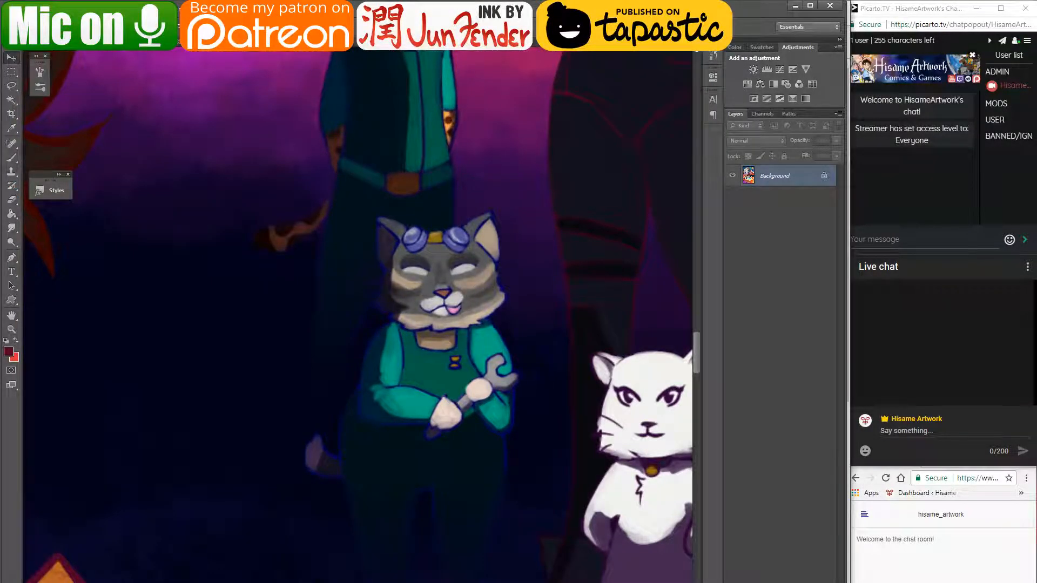
left_click(101, 48)
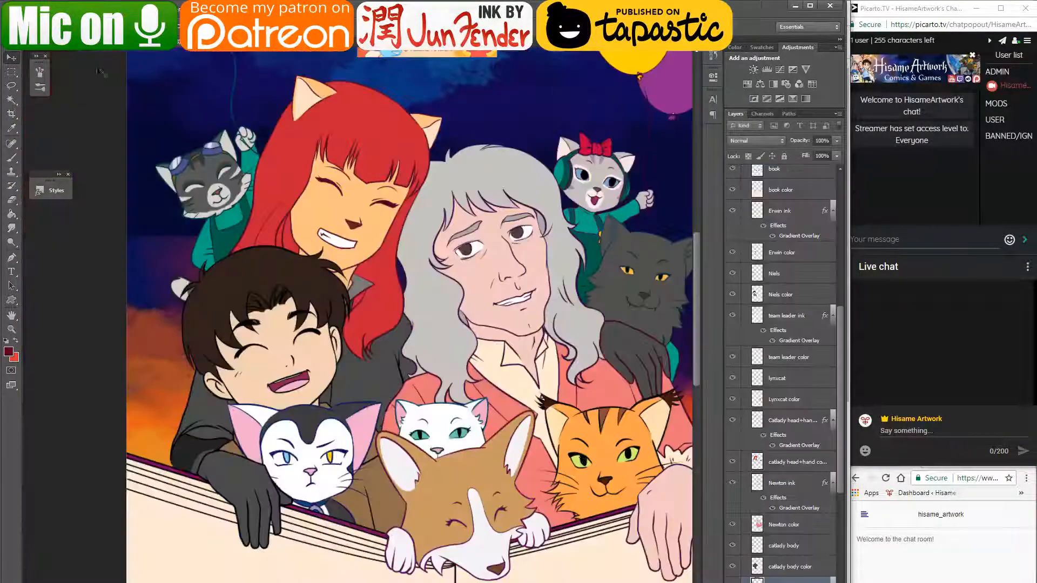
- Recolour the dark green 0% stop of the "Mechanic ink" Gradient Overlay to dark blue 021766, sampled from the tuxedo cat's ear outline
left_click(229, 237)
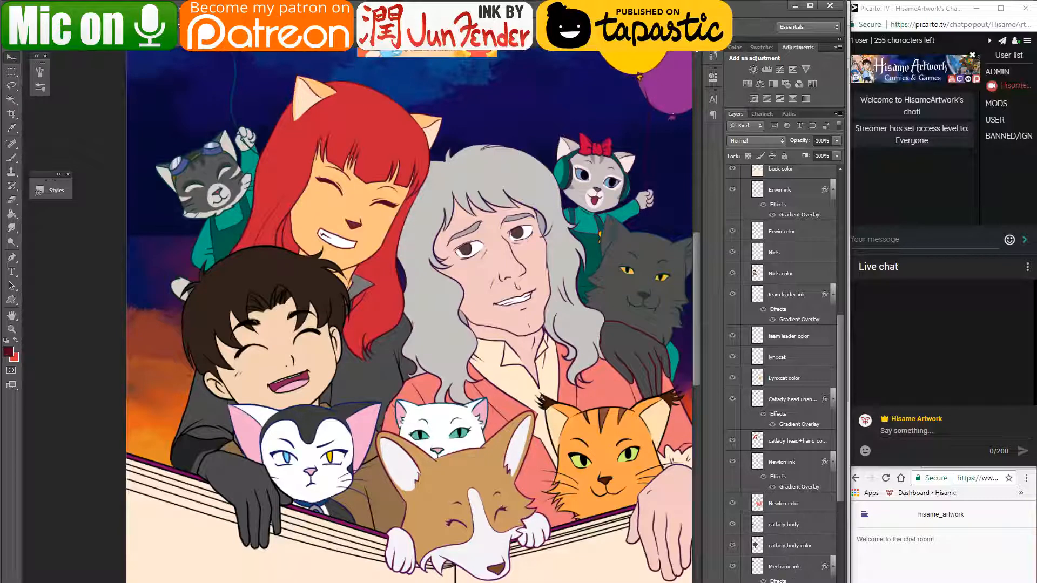
left_click(788, 569)
double_click(793, 581)
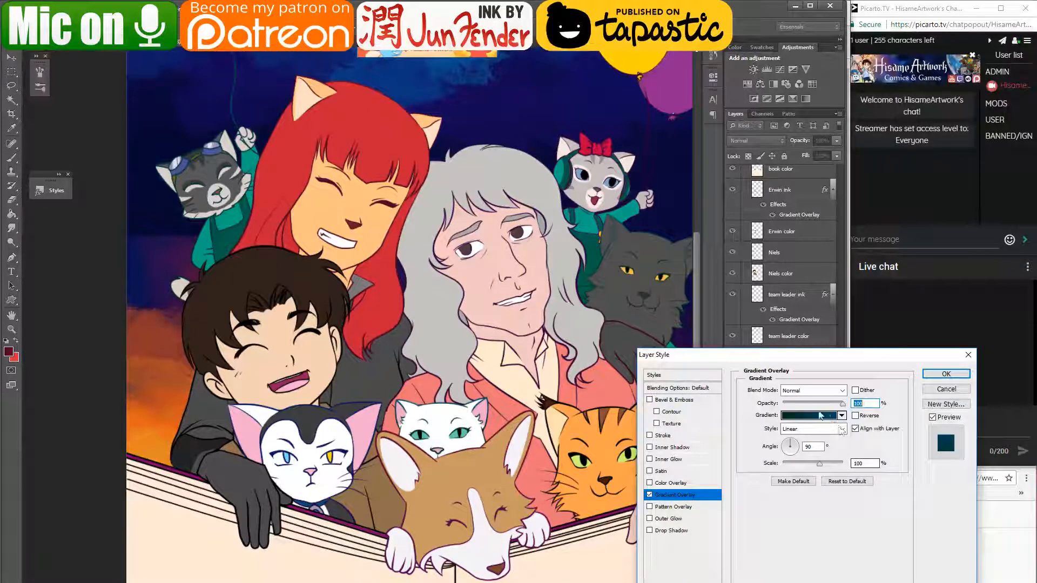
left_click(820, 416)
left_click(786, 349)
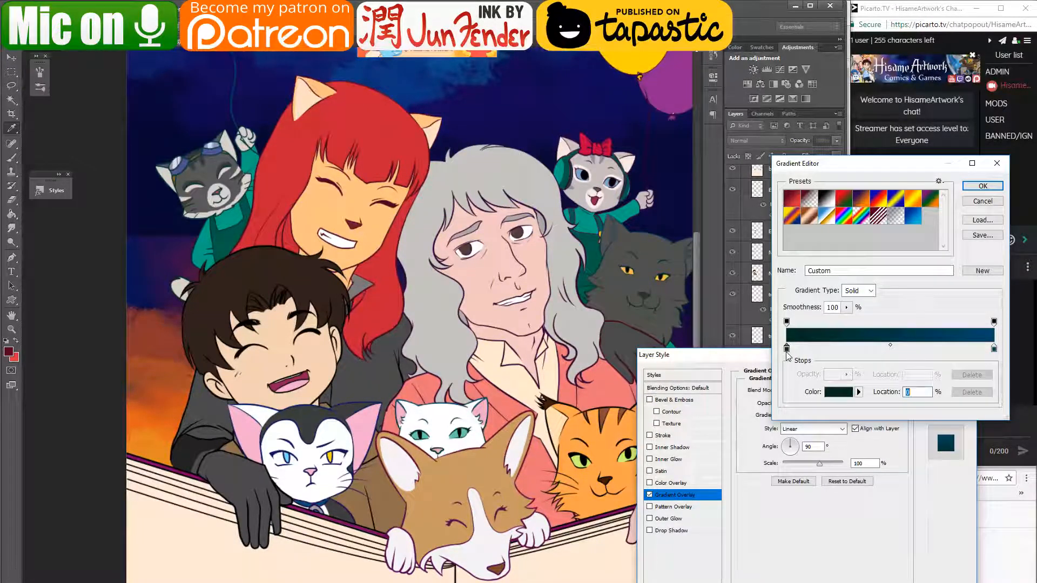
left_click(834, 393)
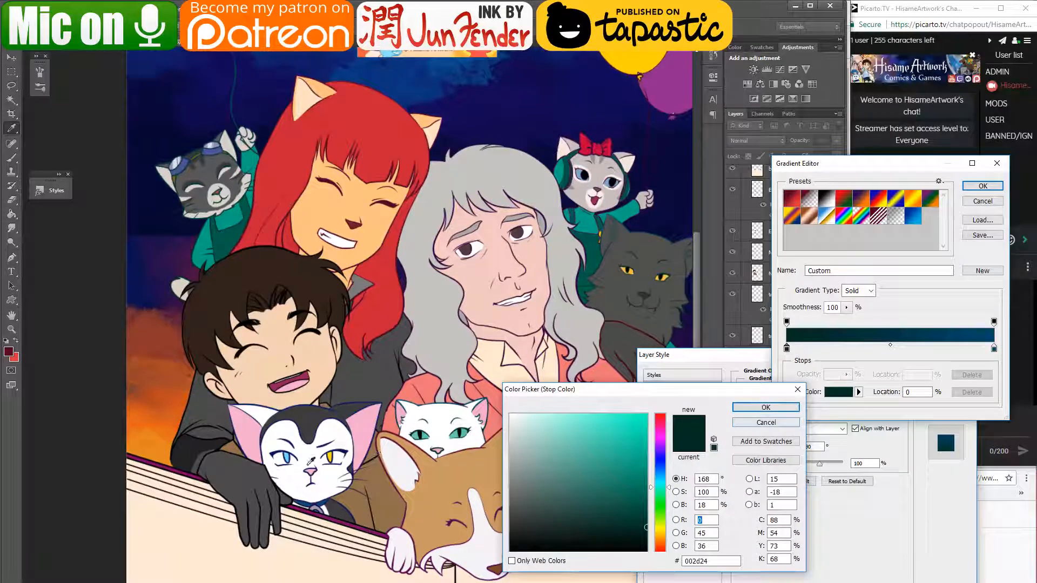
left_click(365, 398)
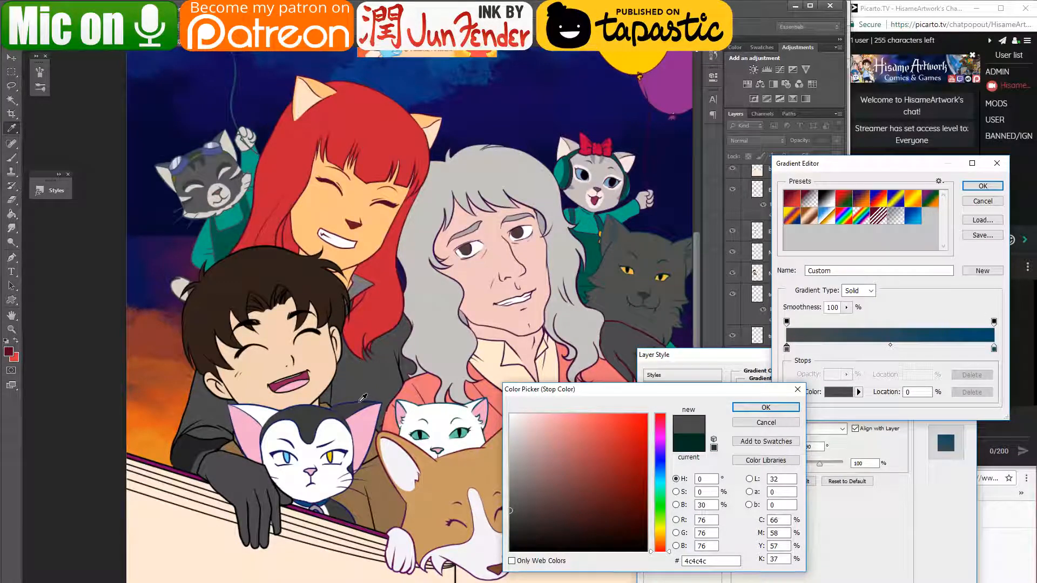
left_click(360, 402)
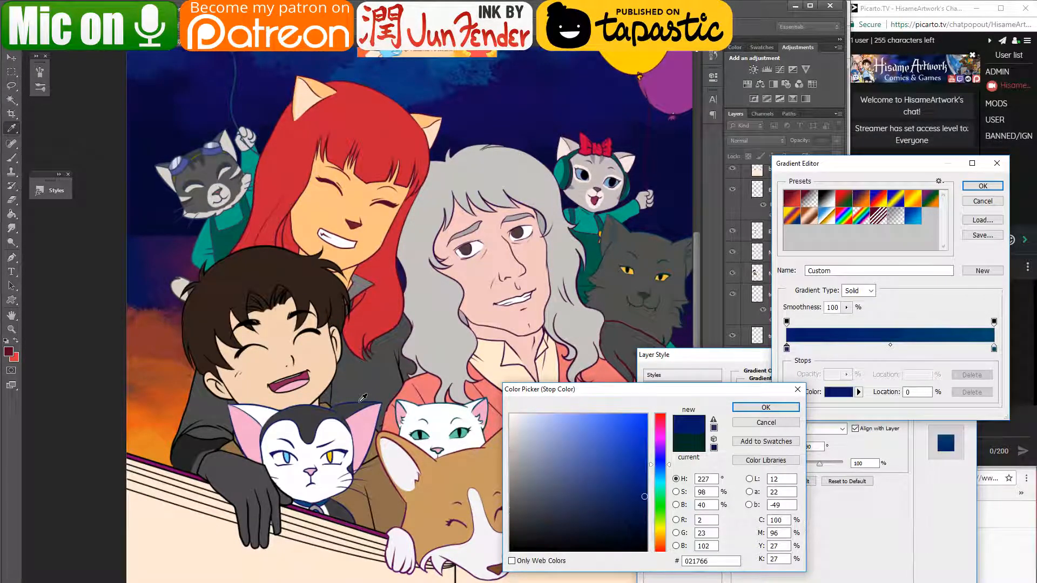
left_click(778, 409)
- Accept the edited gradient, turn on Reverse for the "Mechanic ink" Gradient Overlay and accept the layer style
left_click(980, 185)
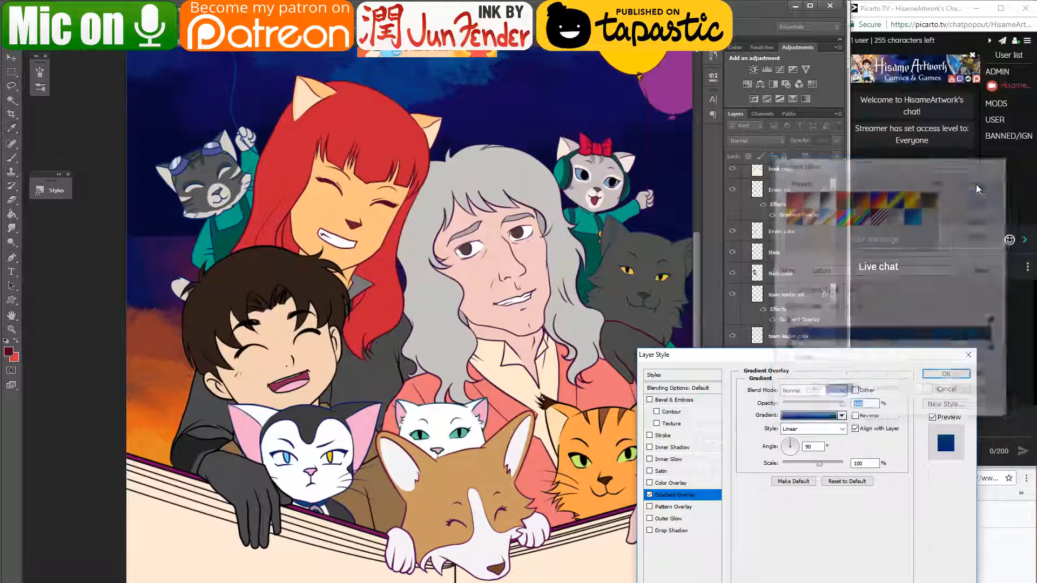
left_click(855, 416)
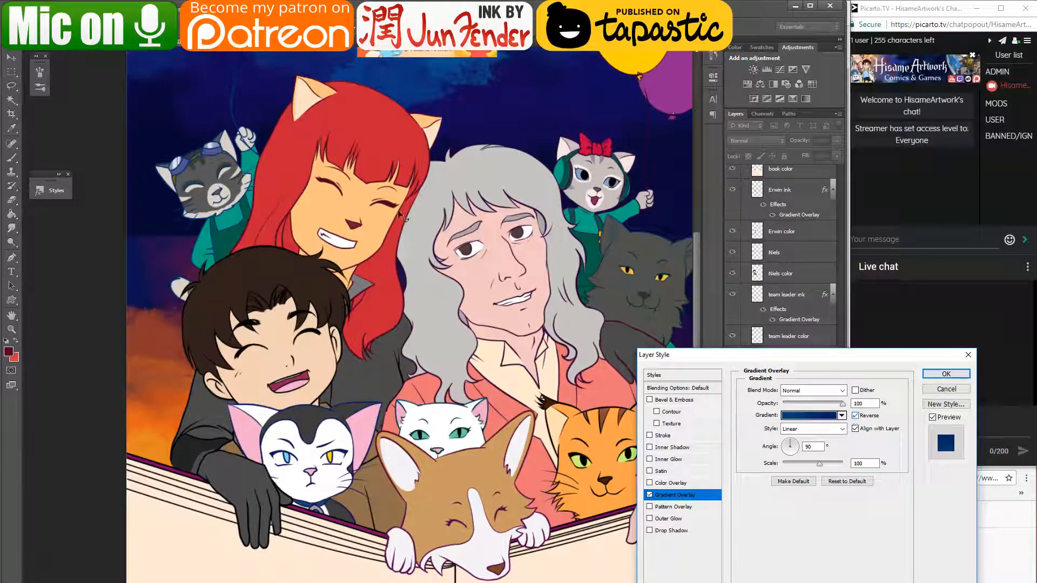
left_click(945, 374)
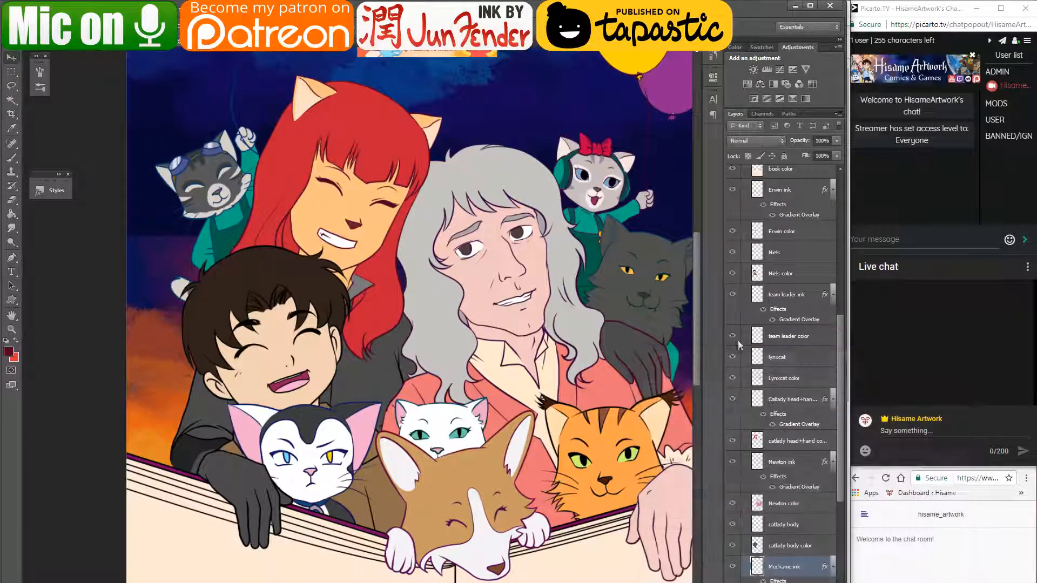
- Copy the layer style of the Catlady head and hand ink layer and paste it onto the "driver ink" layer
left_click_drag(526, 336, 442, 356)
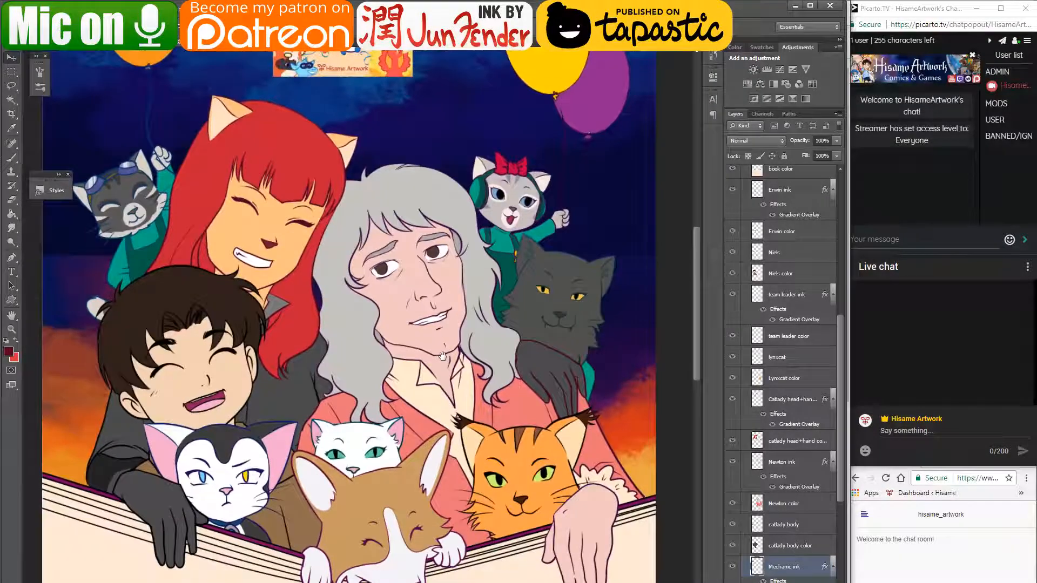
left_click(547, 350, "ctrl")
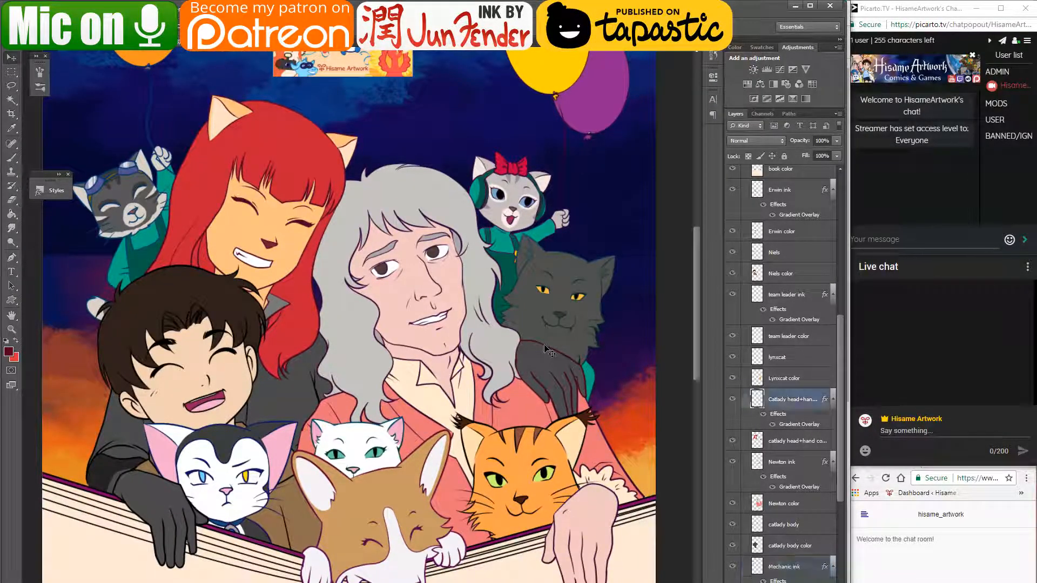
right_click(796, 410)
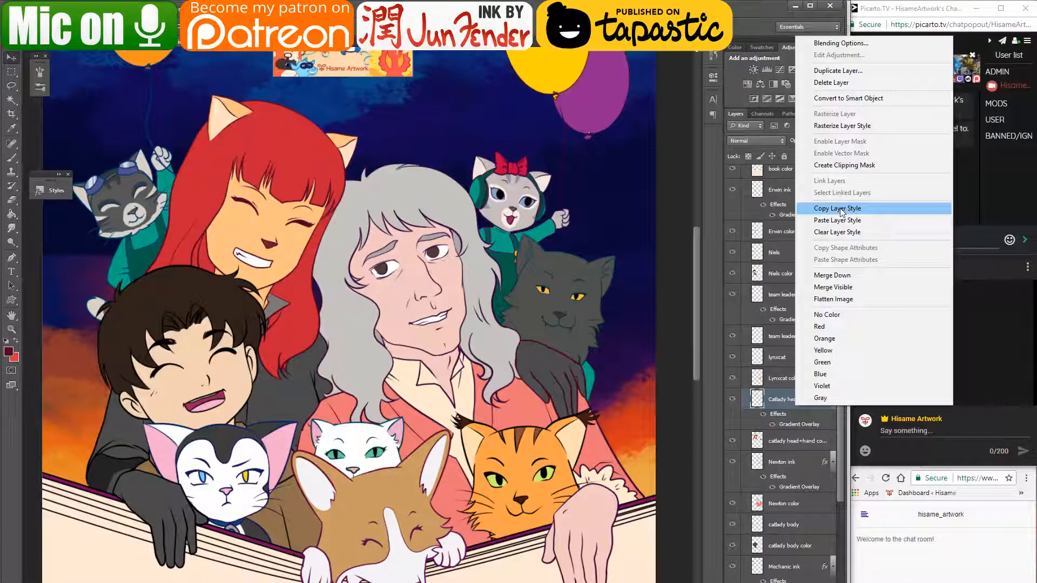
left_click(838, 208)
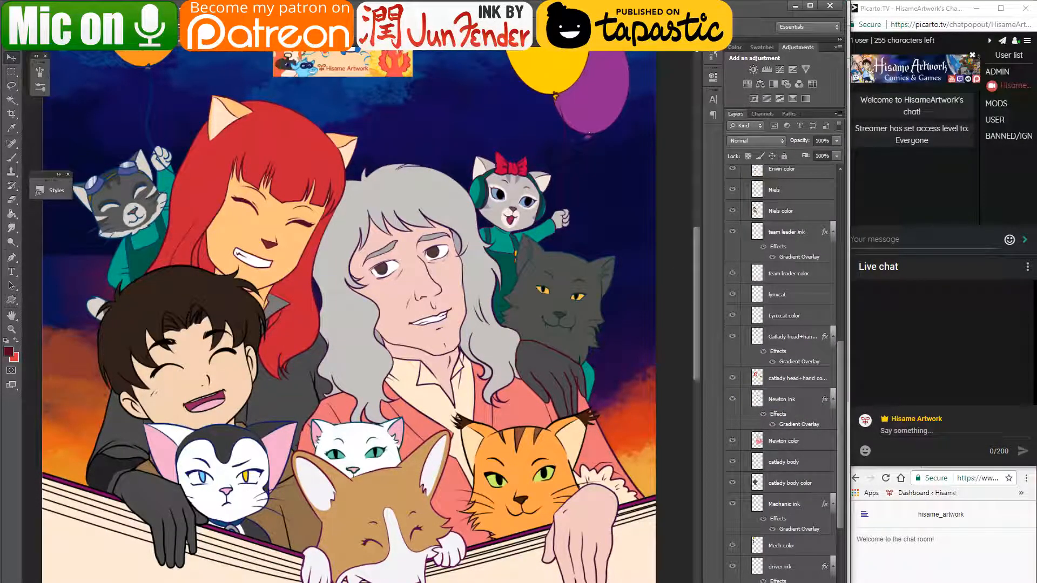
right_click(801, 566)
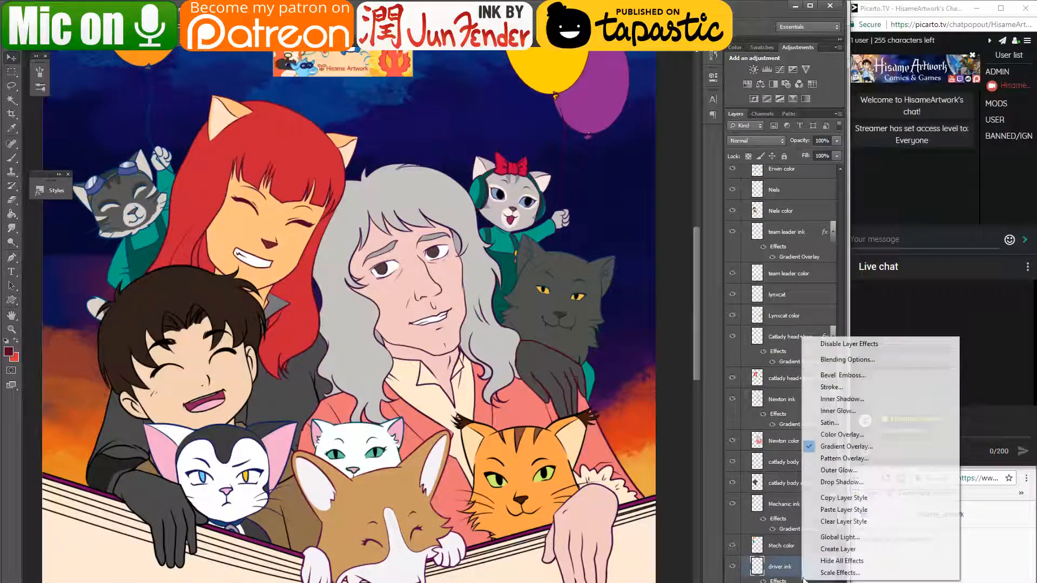
left_click(843, 510)
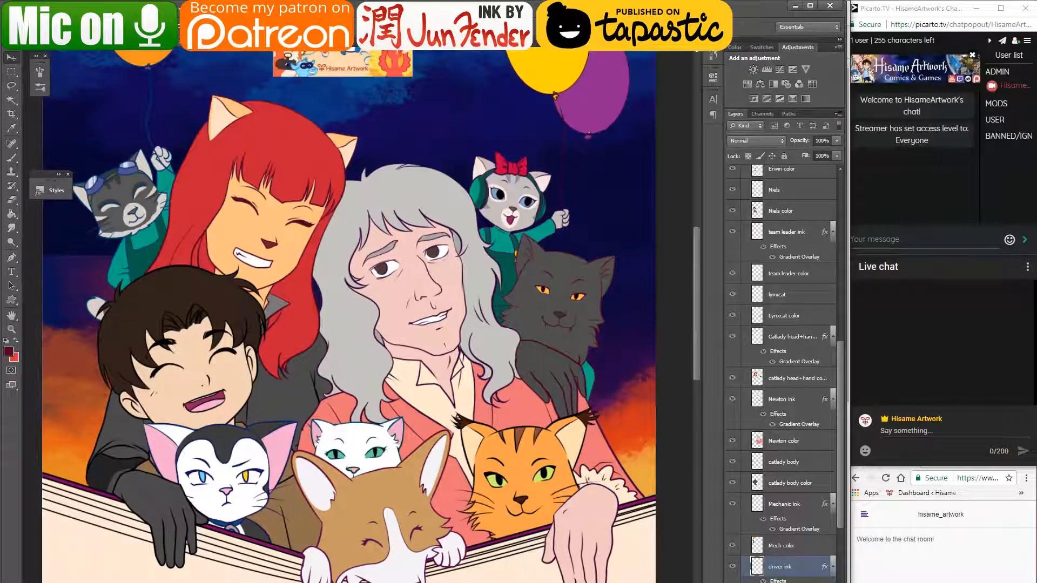
- Set the 100% stop of the "driver ink" Gradient Overlay's gradient to dark purple 440064
double_click(799, 582)
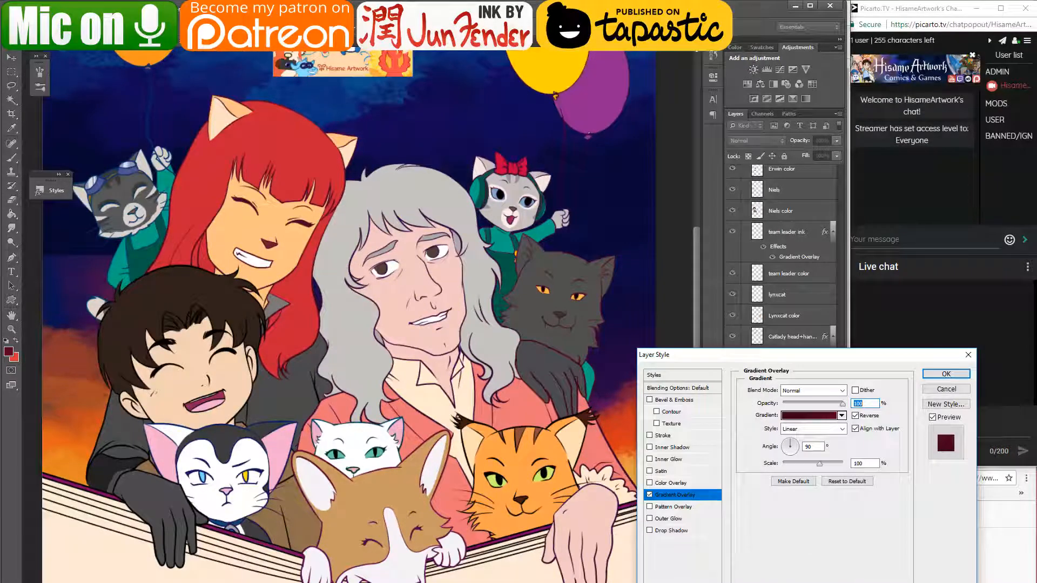
left_click(798, 415)
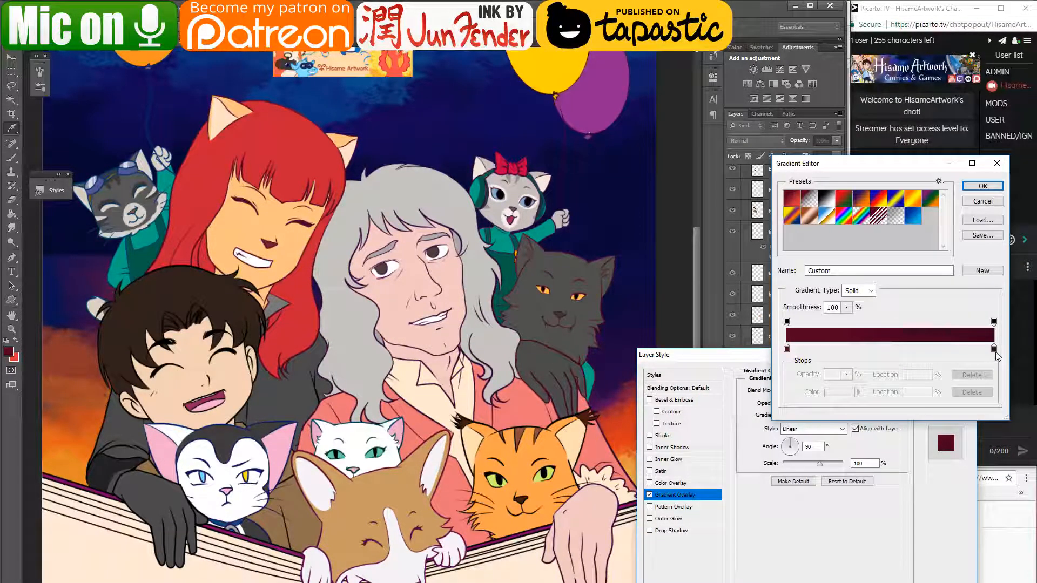
left_click(994, 349)
left_click(836, 394)
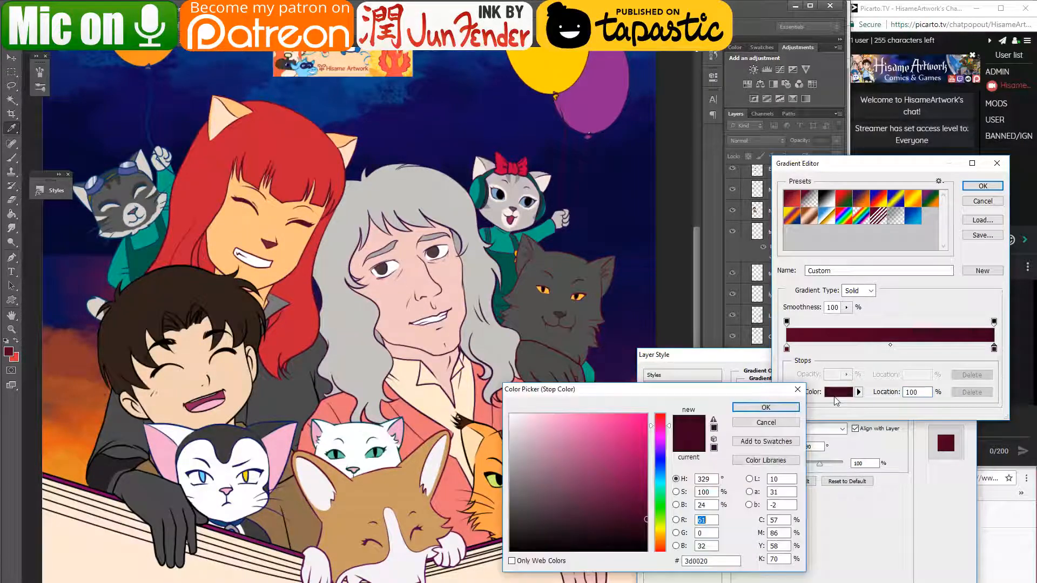
left_click_drag(658, 437, 658, 444)
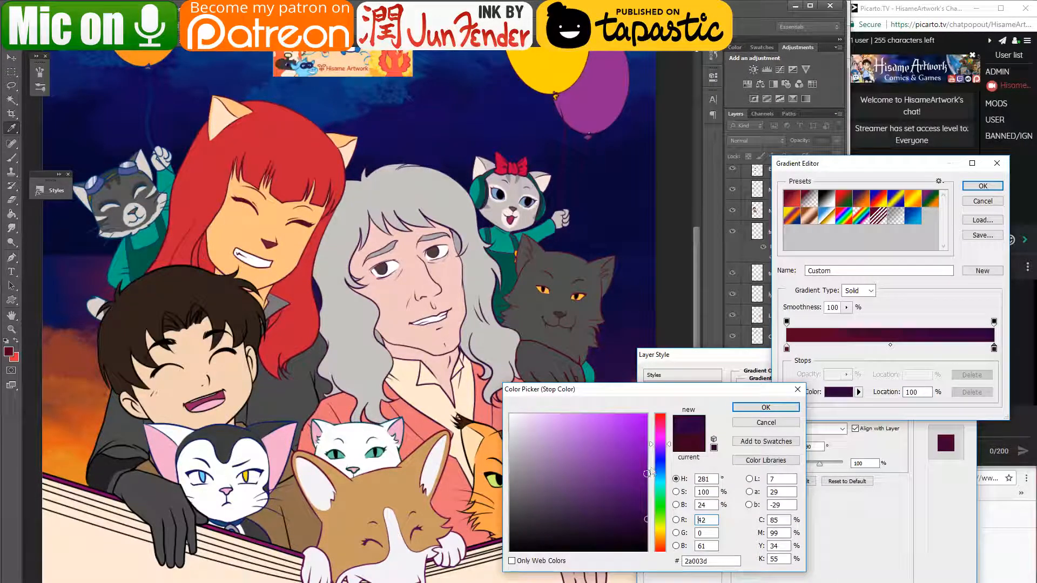
left_click(647, 497)
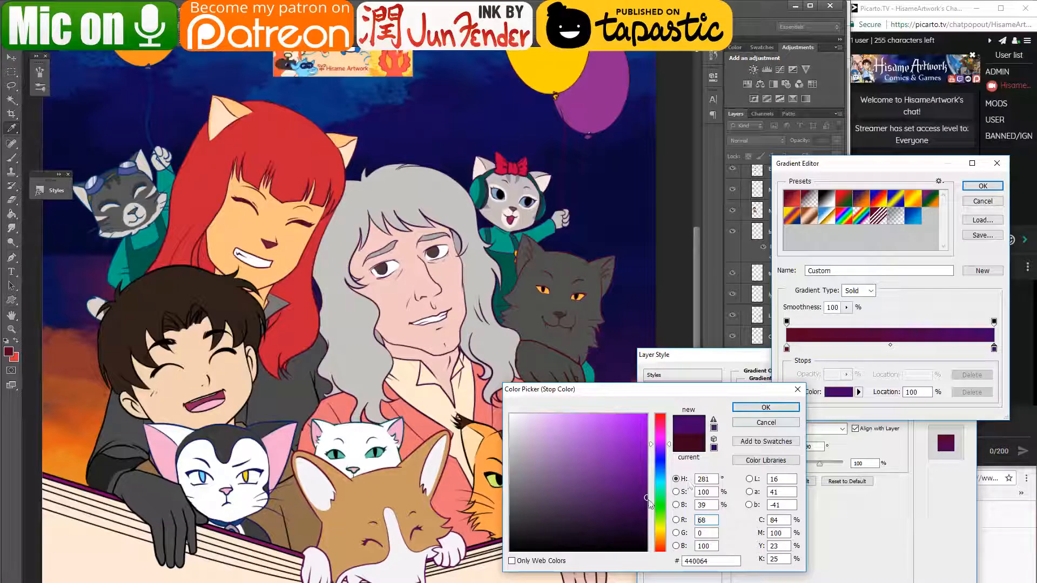
left_click(751, 408)
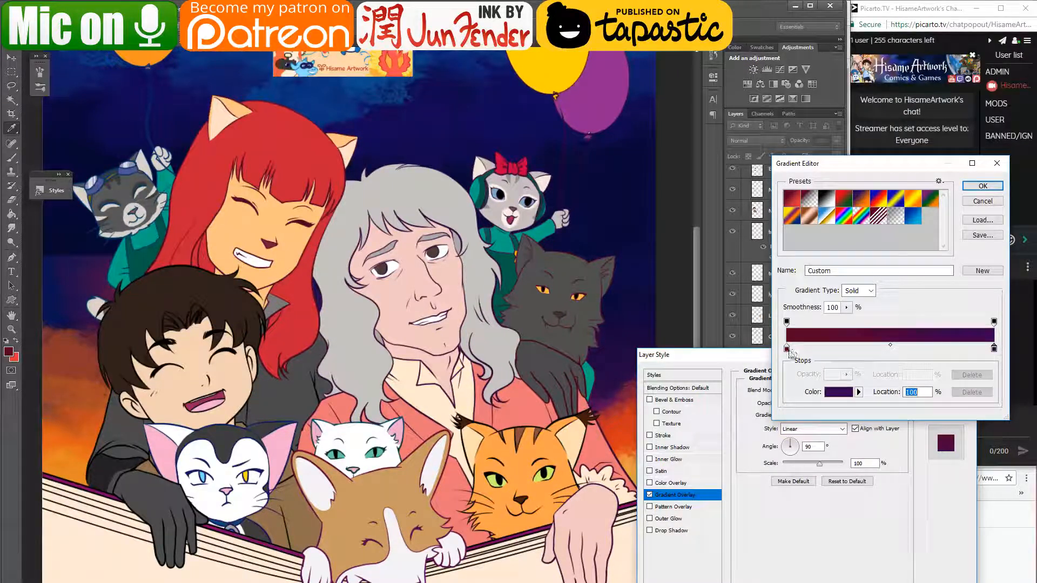
- Set the 0% stop of the "driver ink" gradient to crimson 73002f and accept the gradient
left_click(787, 348)
left_click(832, 395)
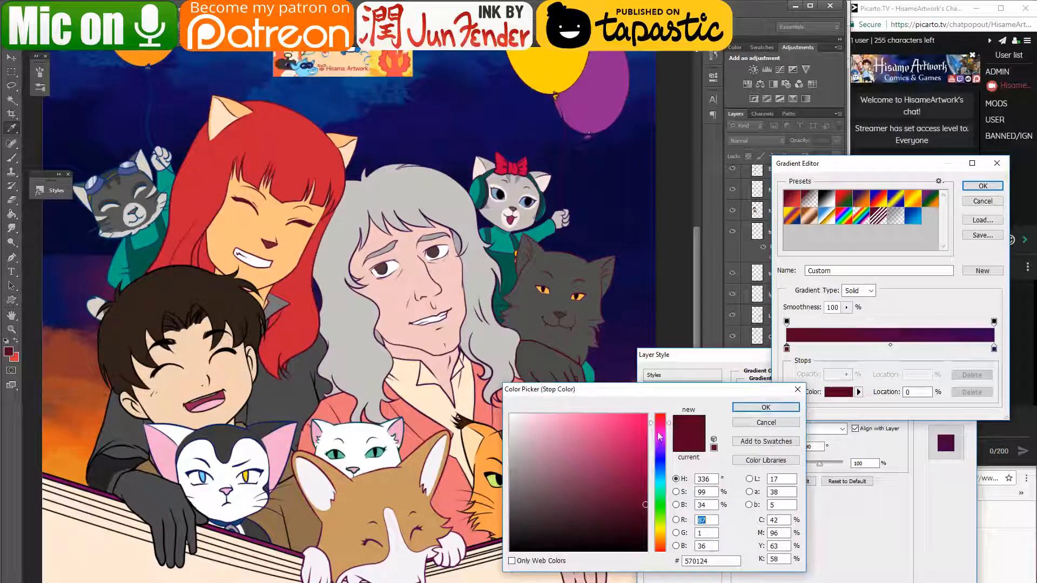
left_click_drag(643, 488, 652, 489)
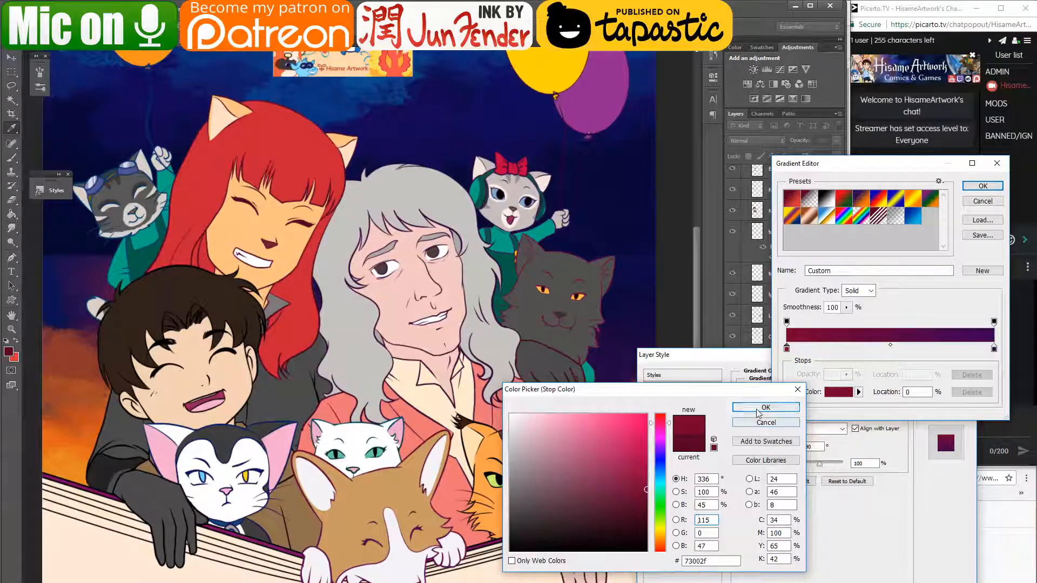
left_click(766, 407)
left_click(981, 186)
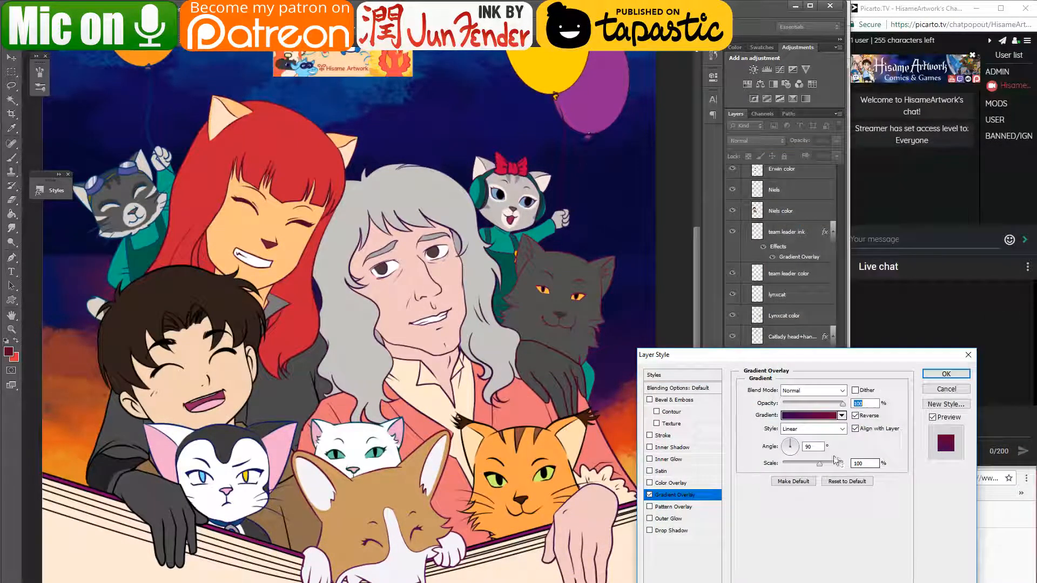
- Swap the two "driver ink" gradient stops, placing purple at 42% and crimson at 75%, and accept the gradient
left_click(825, 419)
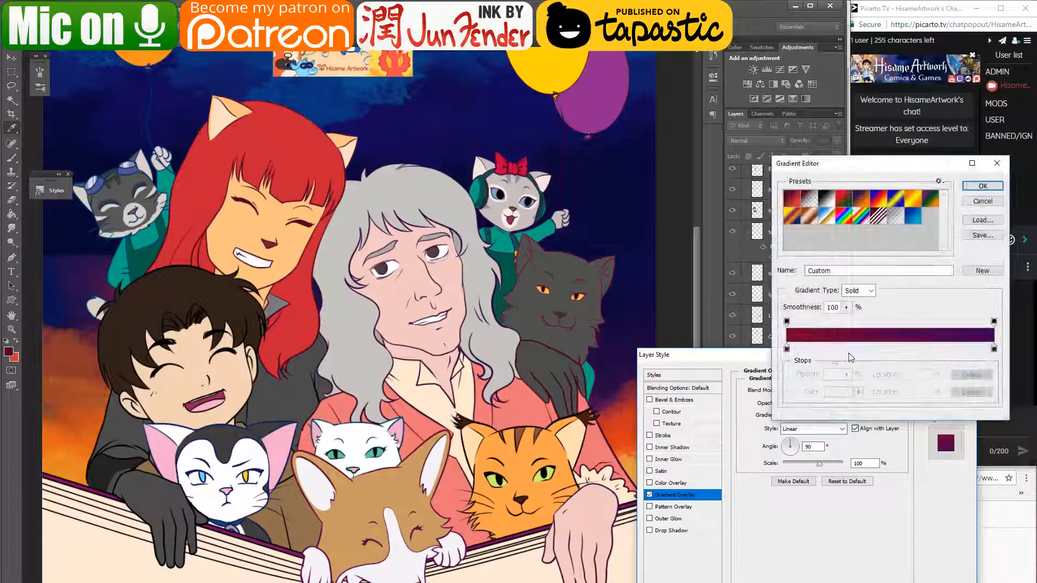
left_click(994, 348)
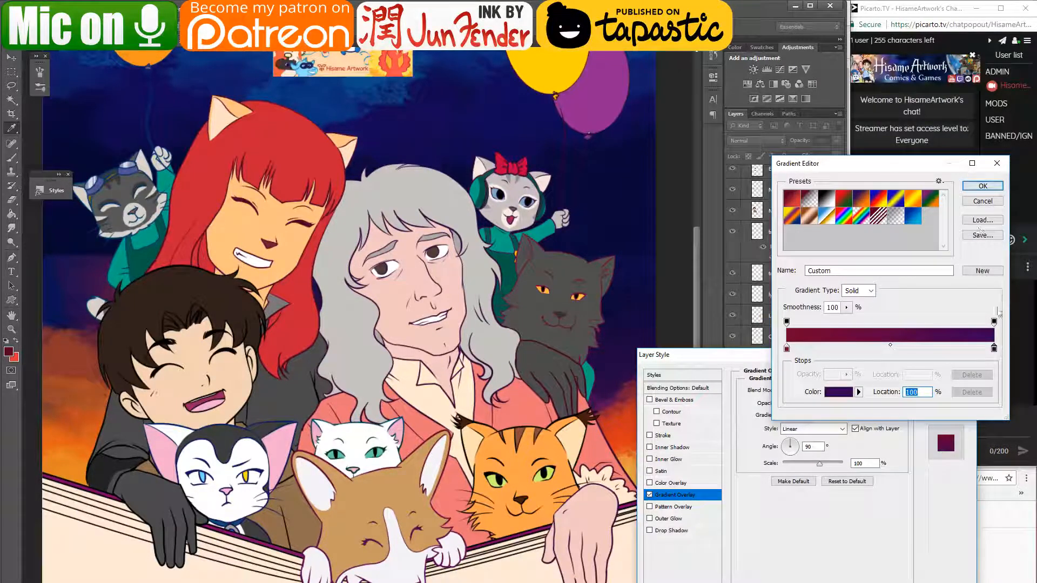
mouse_move(992, 350)
left_mouse_down()
mouse_move(808, 350)
mouse_move(994, 349)
left_mouse_up()
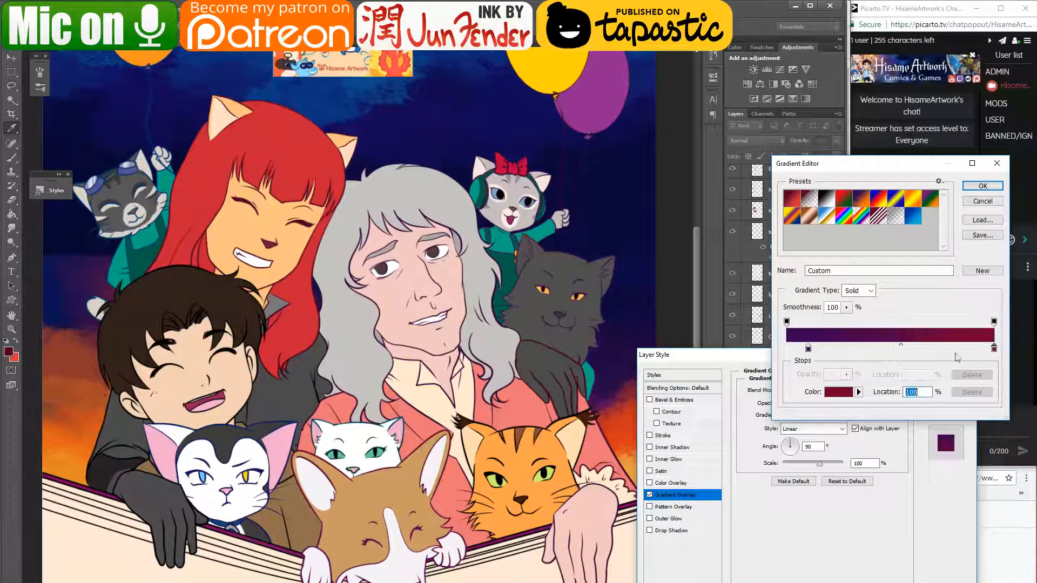
left_click_drag(808, 350, 838, 350)
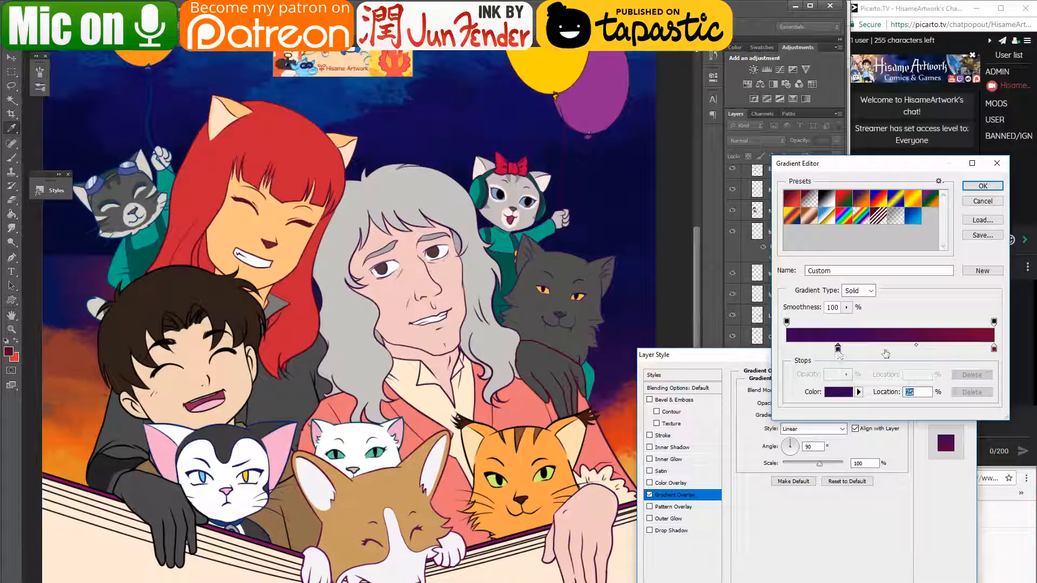
left_click_drag(995, 350, 944, 350)
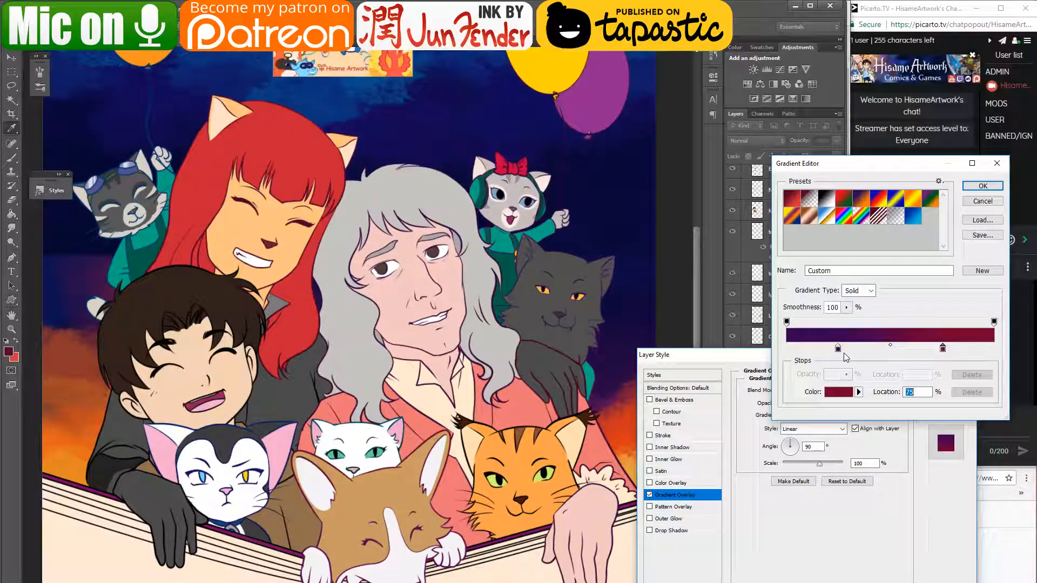
left_click_drag(837, 349, 875, 345)
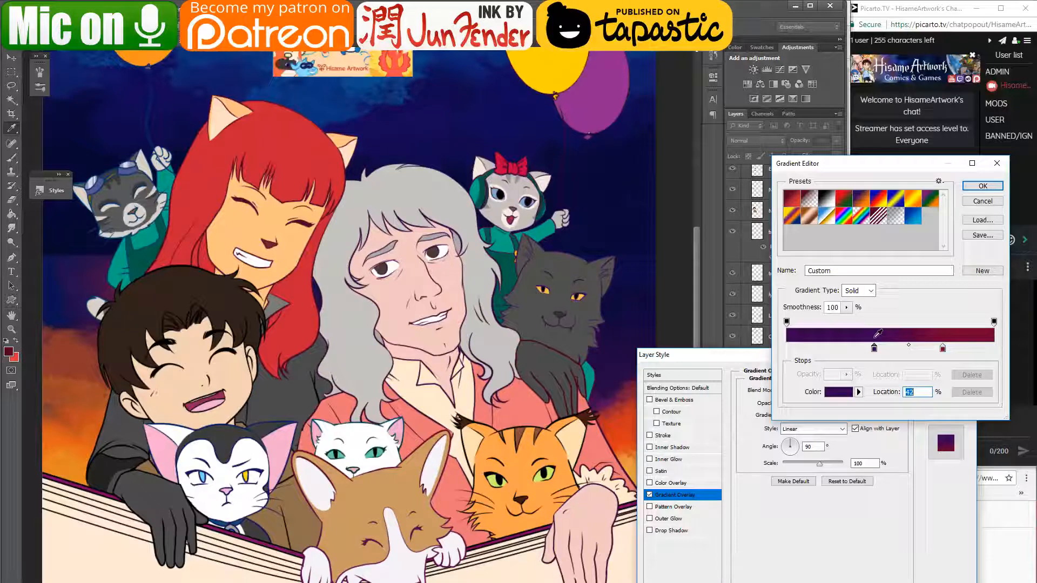
left_click(983, 186)
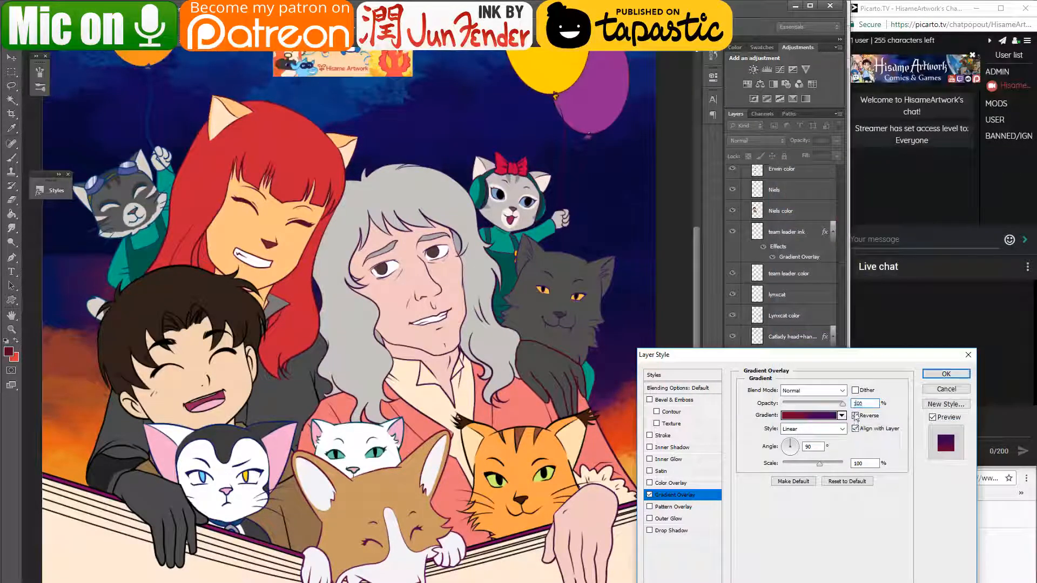
- Turn off Reverse for the "driver ink" Gradient Overlay, move its purple stop to 46% and crimson stop to 86%, and apply the style
left_click(855, 416)
left_click(827, 417)
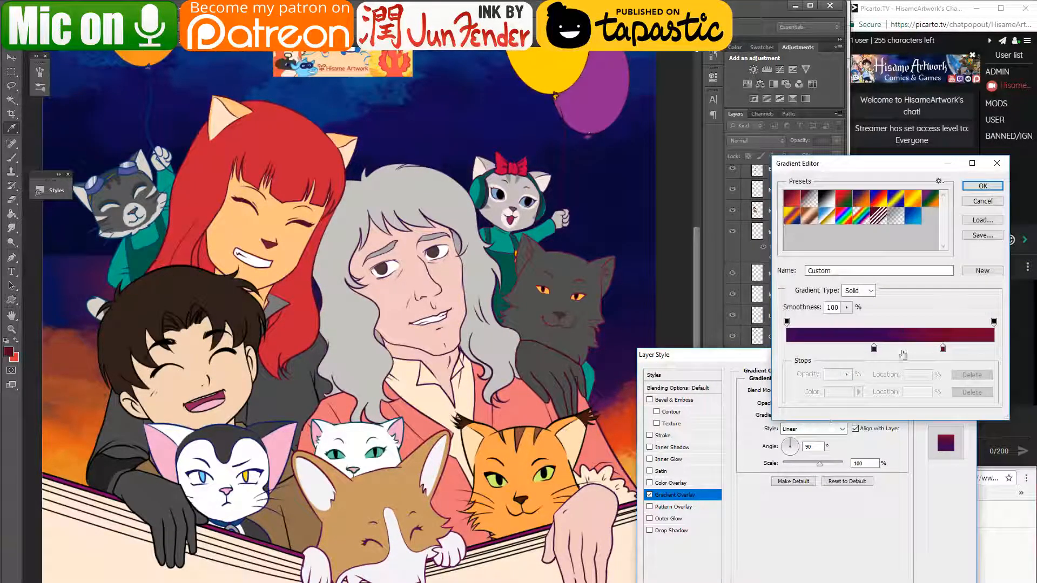
left_click(993, 348)
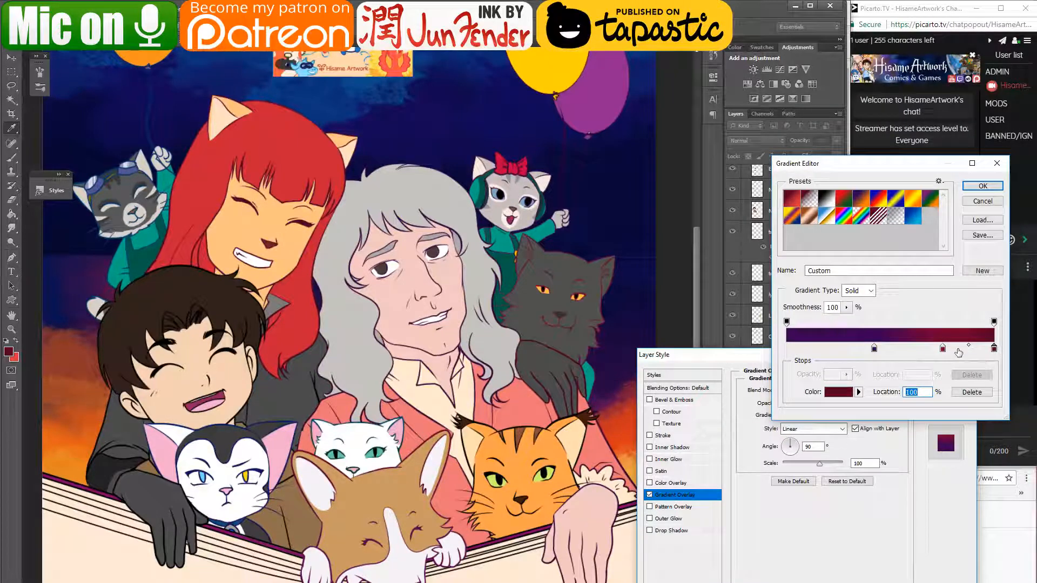
left_click_drag(994, 350, 993, 381)
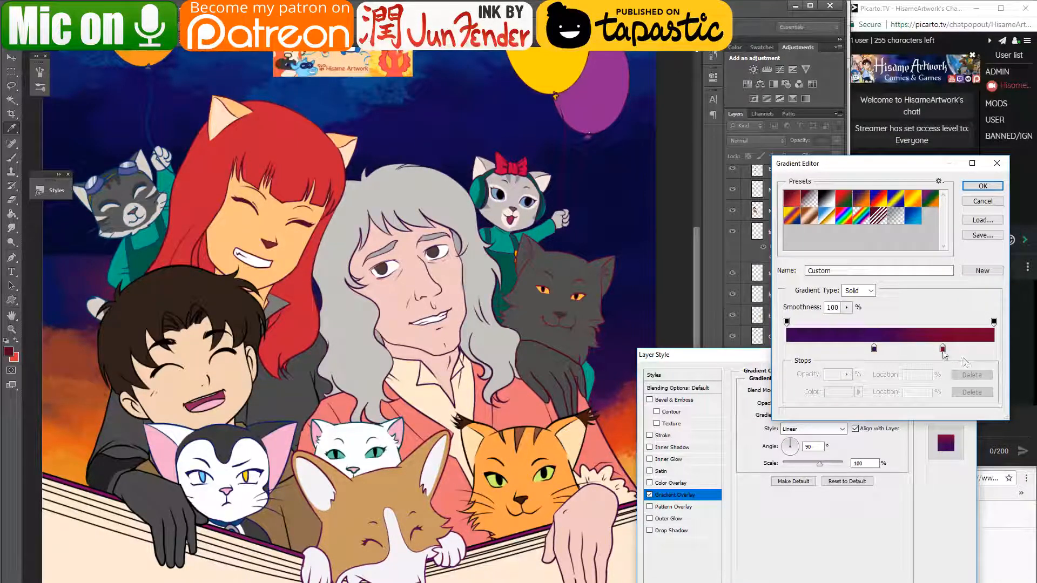
left_click_drag(943, 350, 1021, 341)
left_click_drag(874, 348, 883, 348)
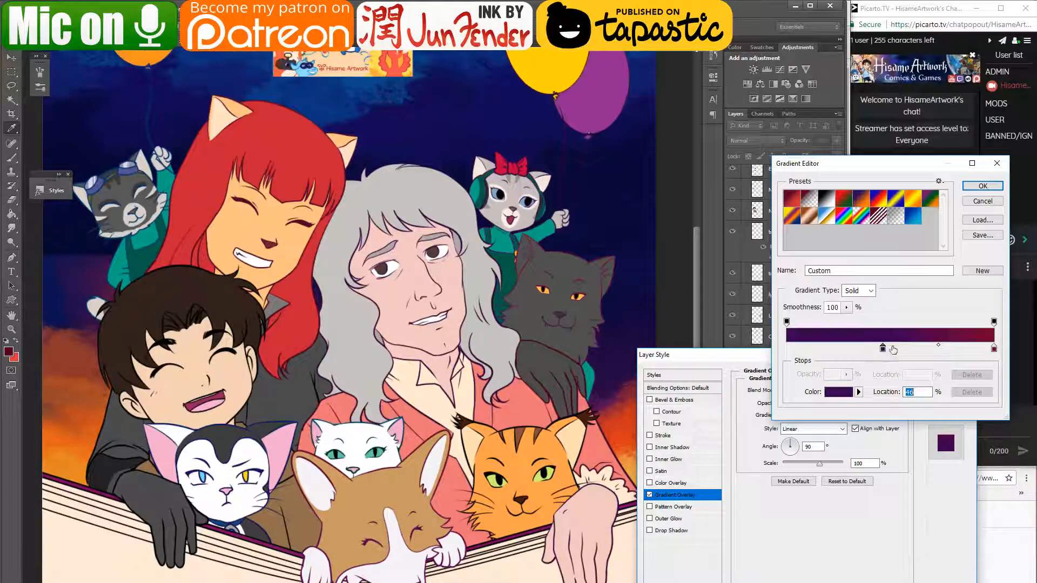
left_click_drag(994, 350, 966, 350)
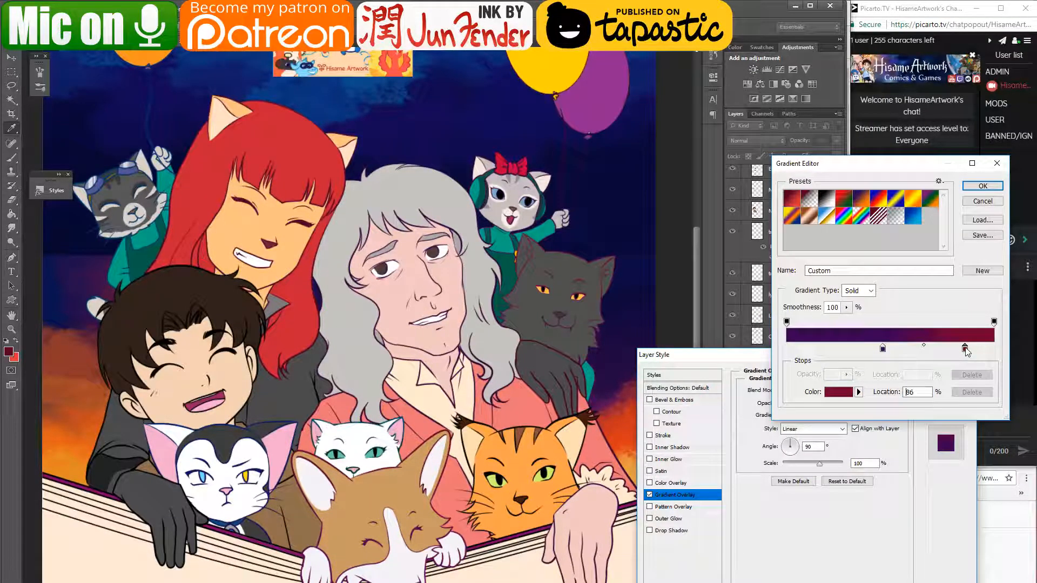
left_click(982, 186)
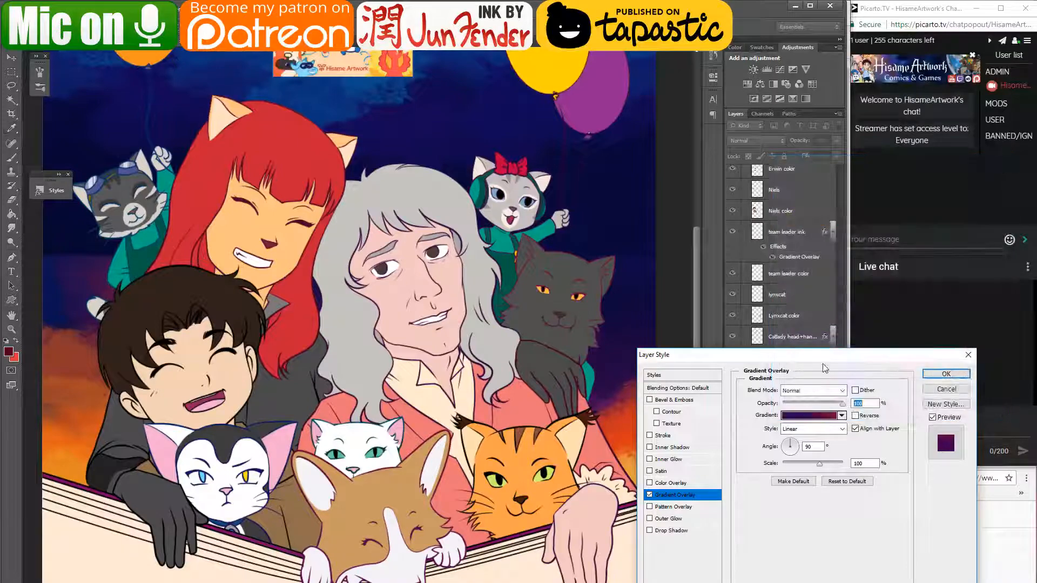
left_click_drag(821, 355, 704, 345)
left_click(830, 364)
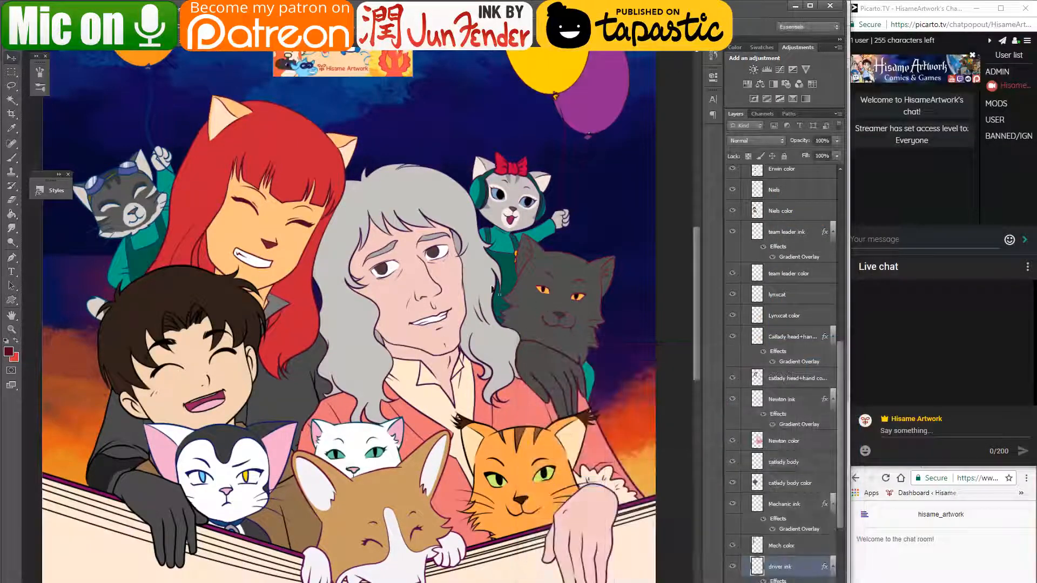
- Sample the dark brown-red of the boy's eyebrow in the cover art and return to the anniversary illustration
mouse_move(471, 369)
left_mouse_down()
mouse_move(519, 307)
mouse_move(508, 327)
mouse_move(474, 572)
mouse_move(497, 401)
mouse_move(518, 326)
mouse_move(515, 354)
left_mouse_up()
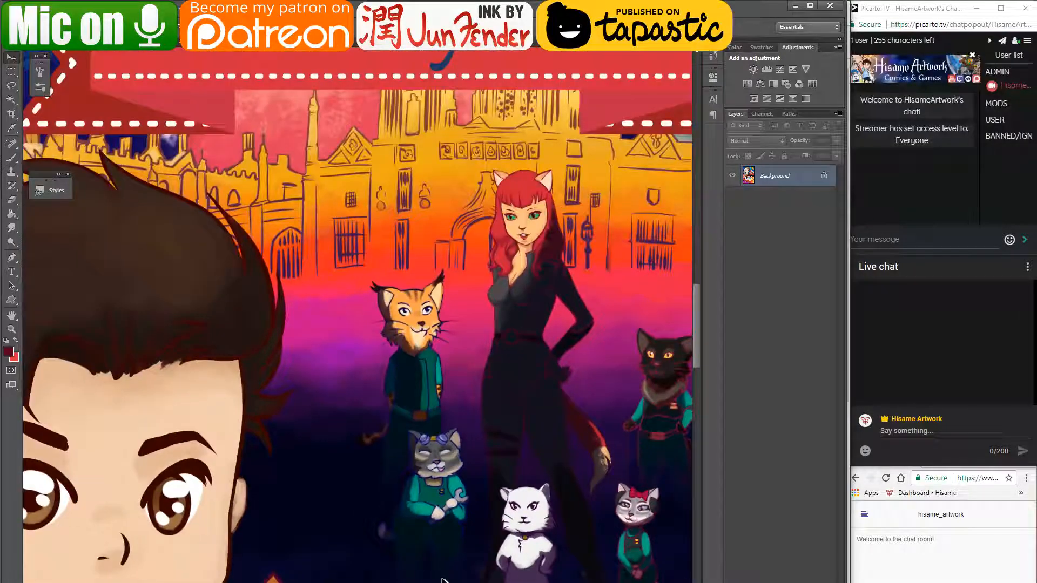
left_click_drag(339, 540, 486, 375)
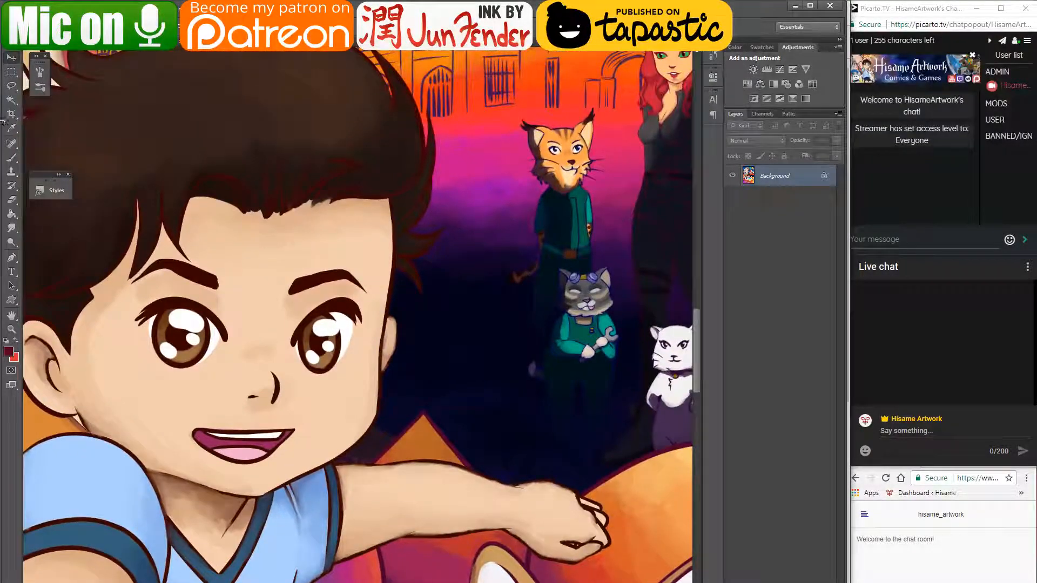
left_click(11, 157)
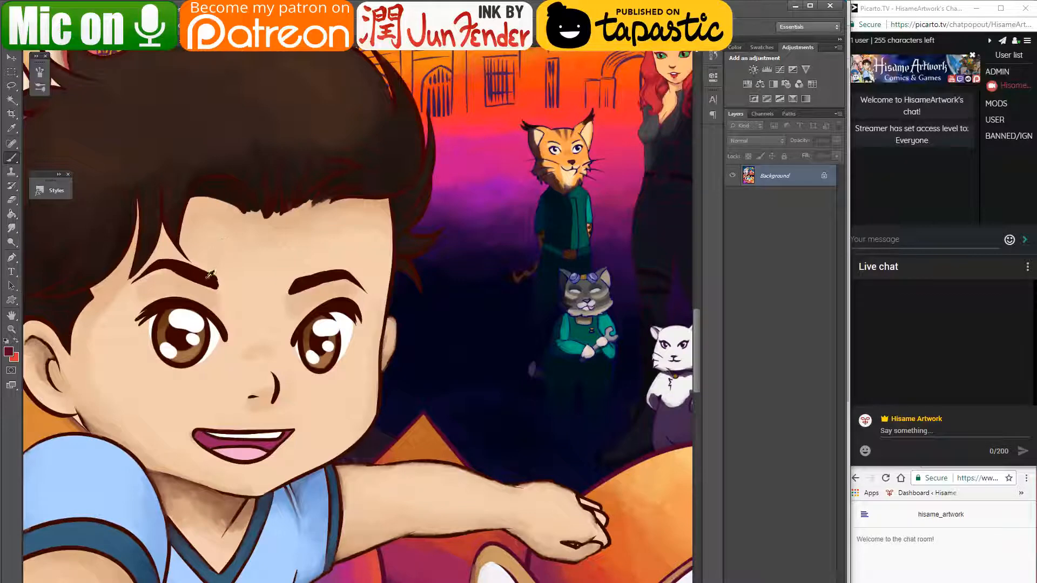
left_click(129, 45)
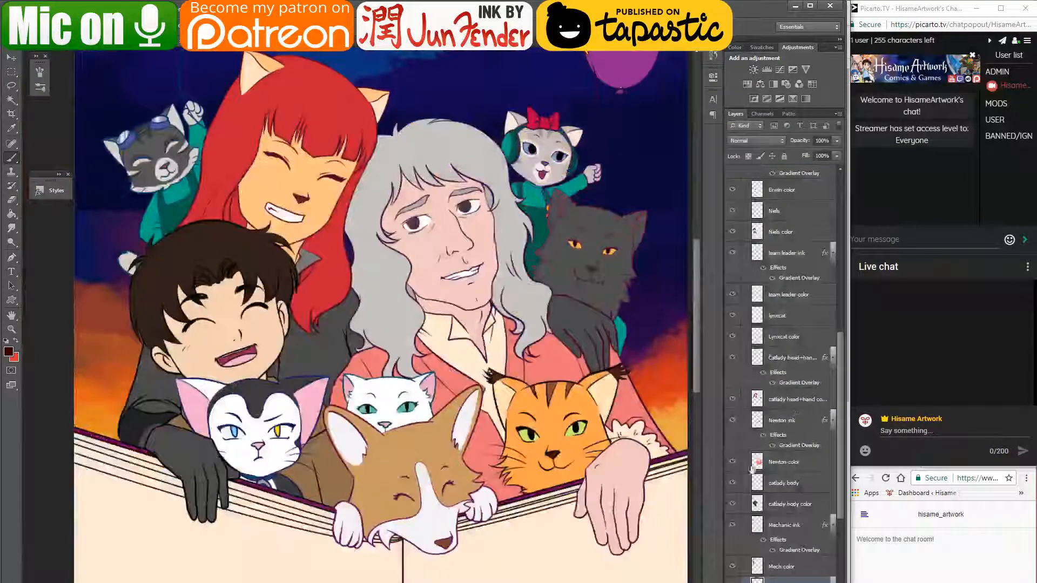
- Rename the "Niels" line-art layer as "Niels ink"
key("v")
left_click(254, 262)
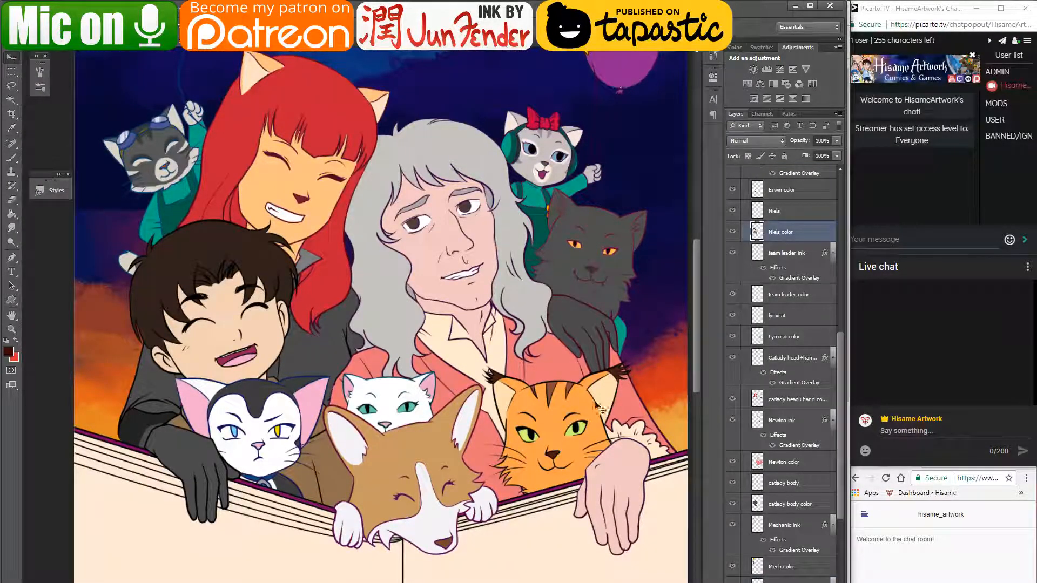
double_click(801, 211)
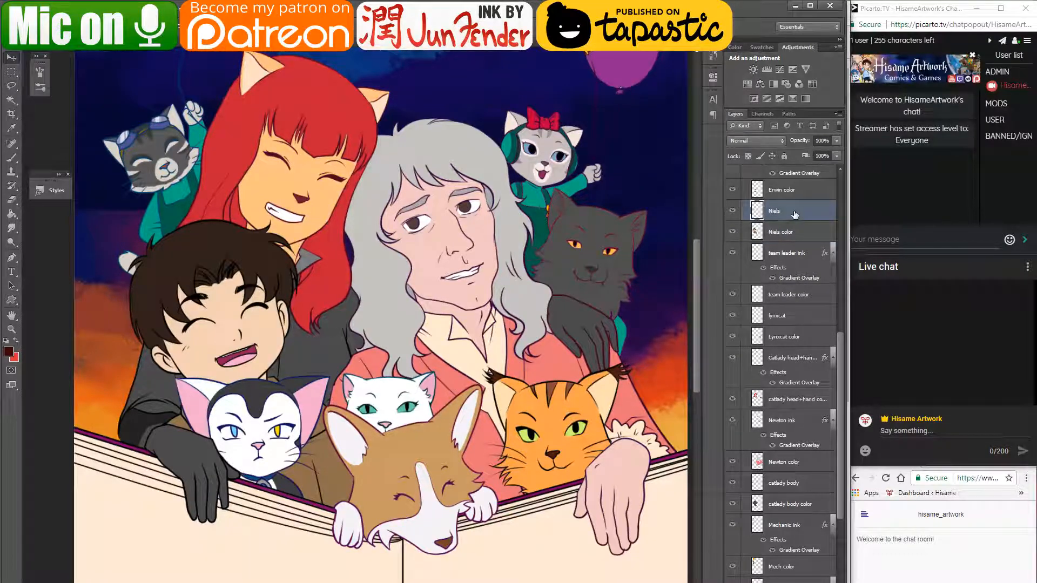
left_click(832, 375)
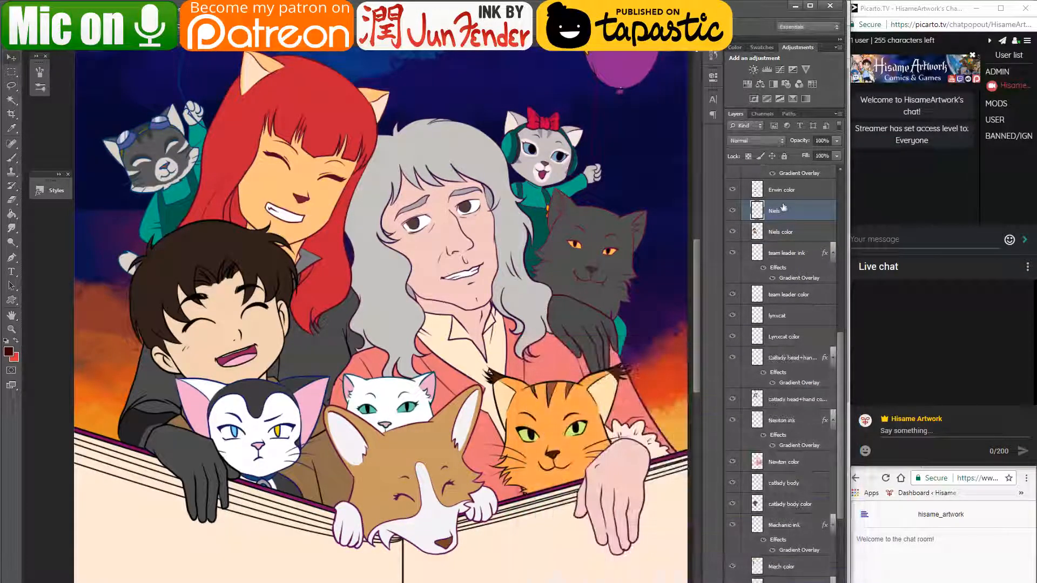
double_click(783, 210)
left_click(784, 211)
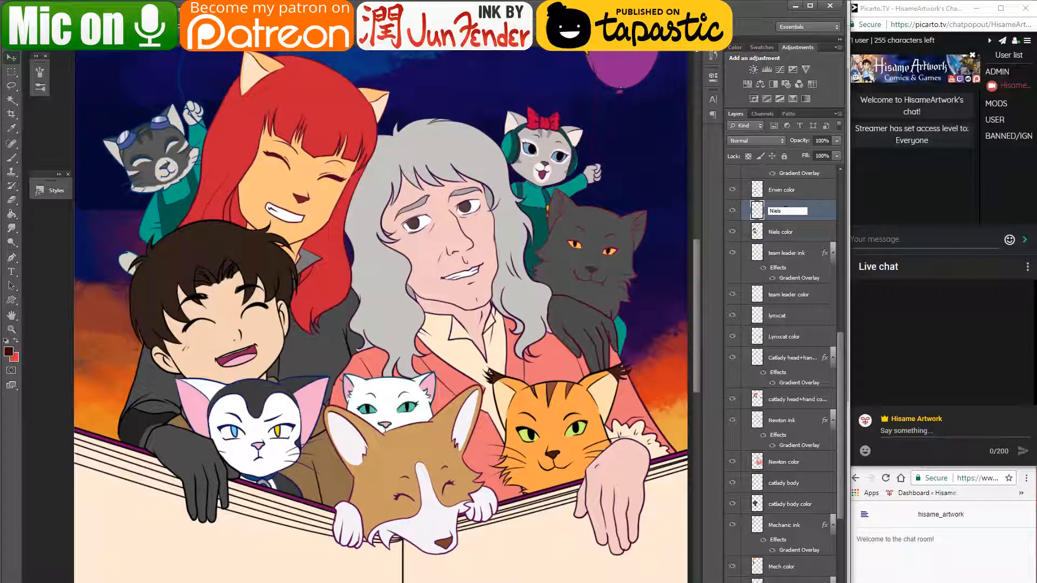
type("ink")
key("Return")
- Copy the layer style of the "Newton ink" layer and paste it onto the "Niels ink" layer
right_click(788, 445)
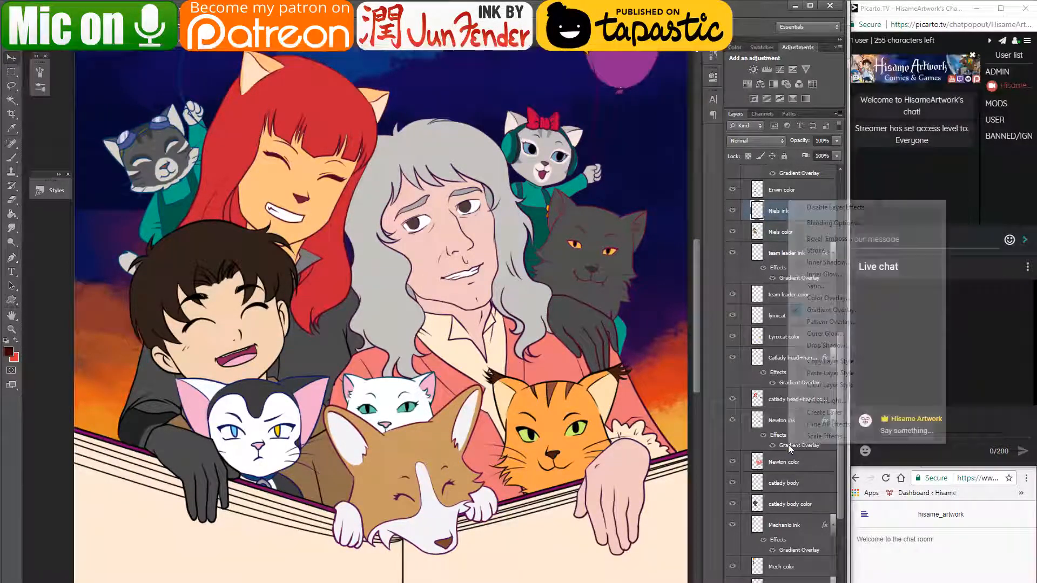
left_click(836, 361)
right_click(787, 213)
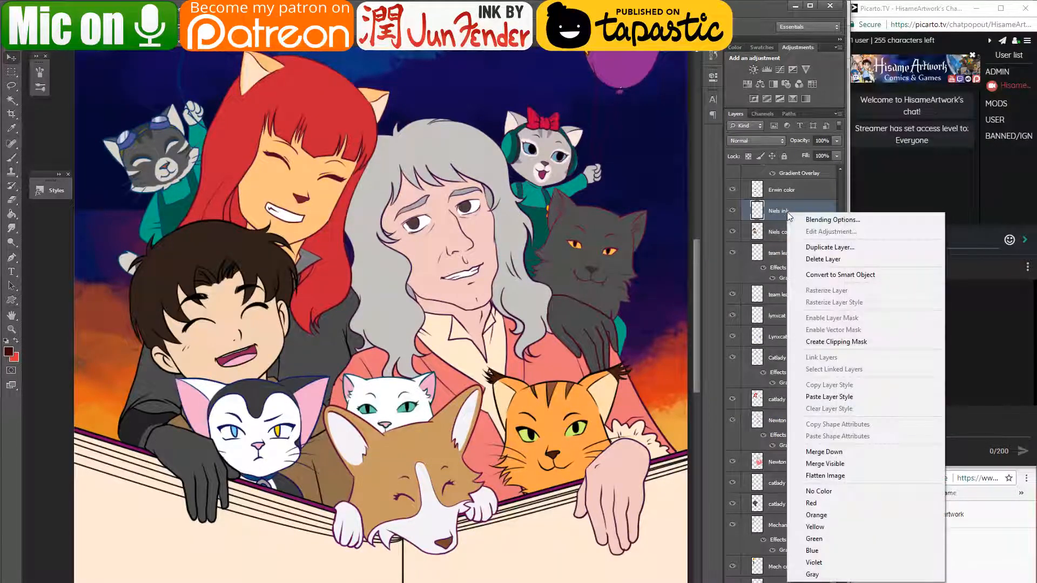
left_click(829, 397)
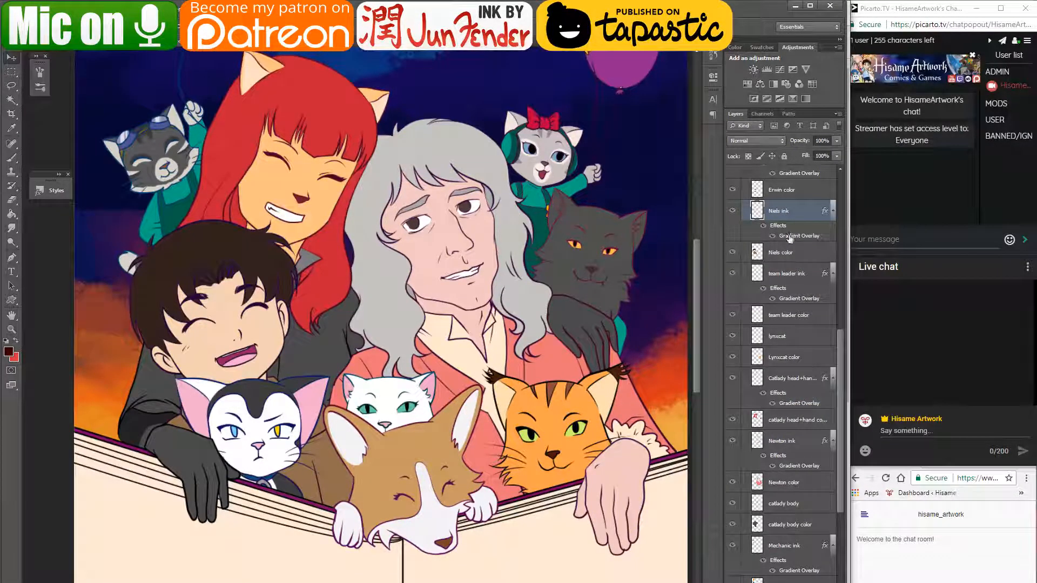
- Set the 0% stop of the "Niels ink" Gradient Overlay's gradient to the sampled dark brown-red 3a0300
double_click(789, 236)
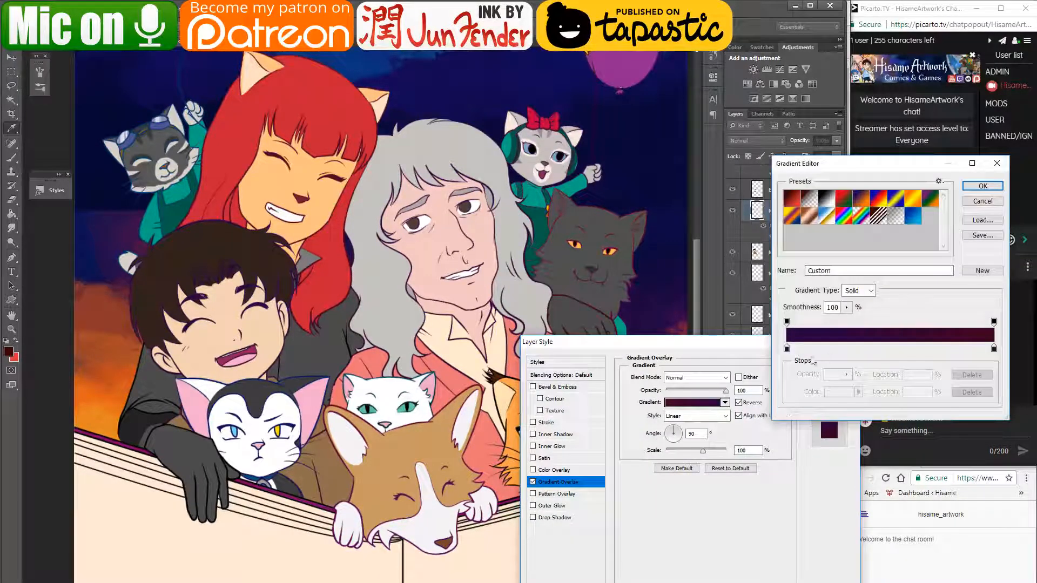
left_click(786, 349)
left_click(838, 393)
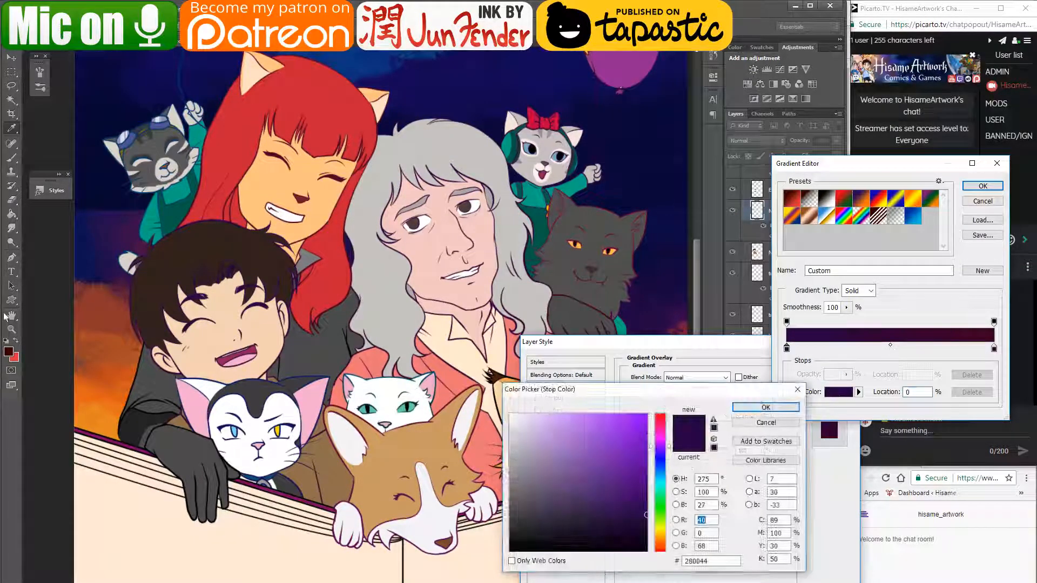
left_click(658, 436)
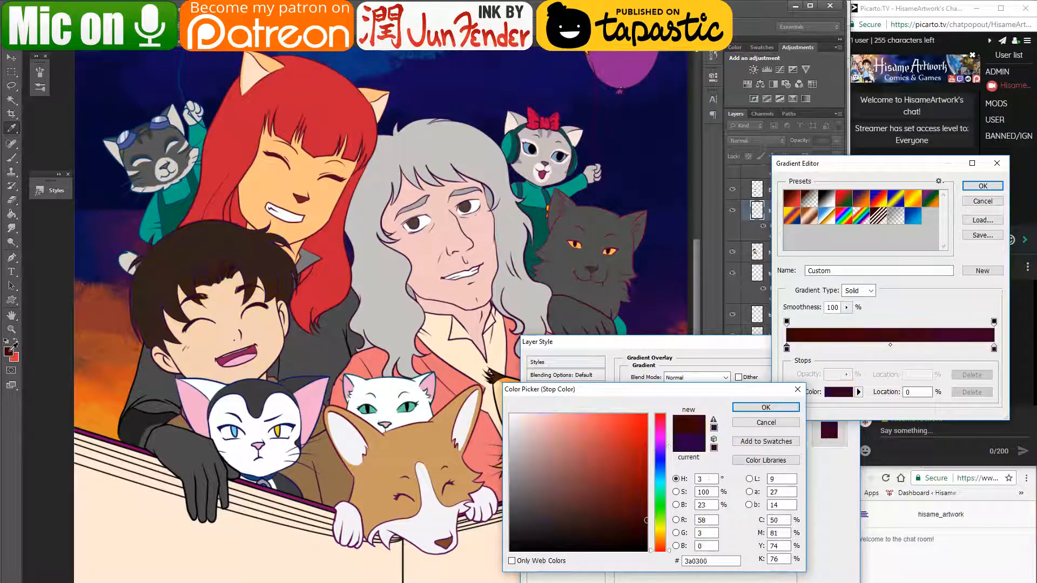
left_click(766, 407)
- Set the 100% stop of the "Niels ink" gradient to dark red 77000e and apply the layer style
left_click(993, 348)
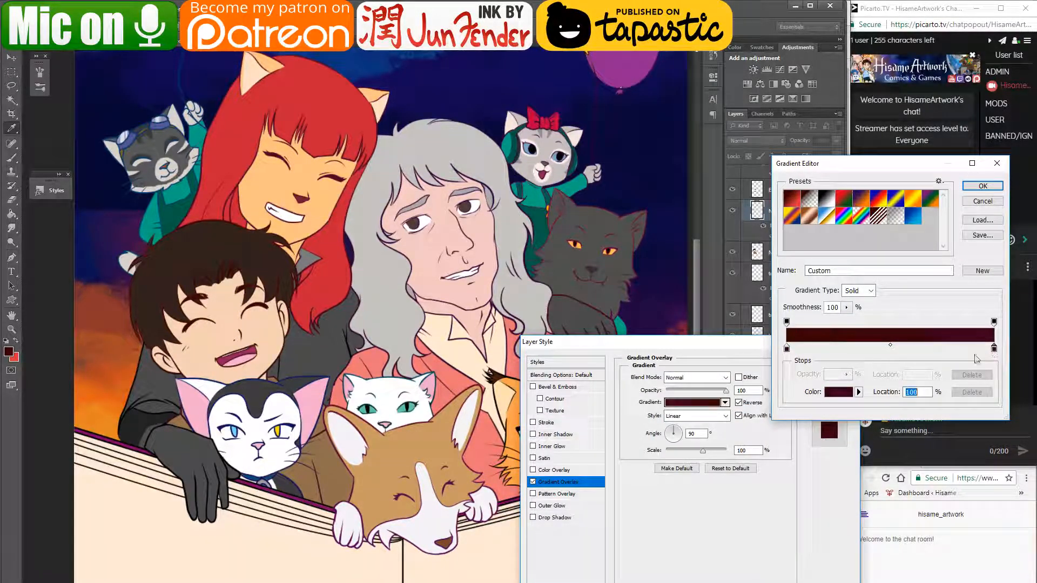
left_click(837, 392)
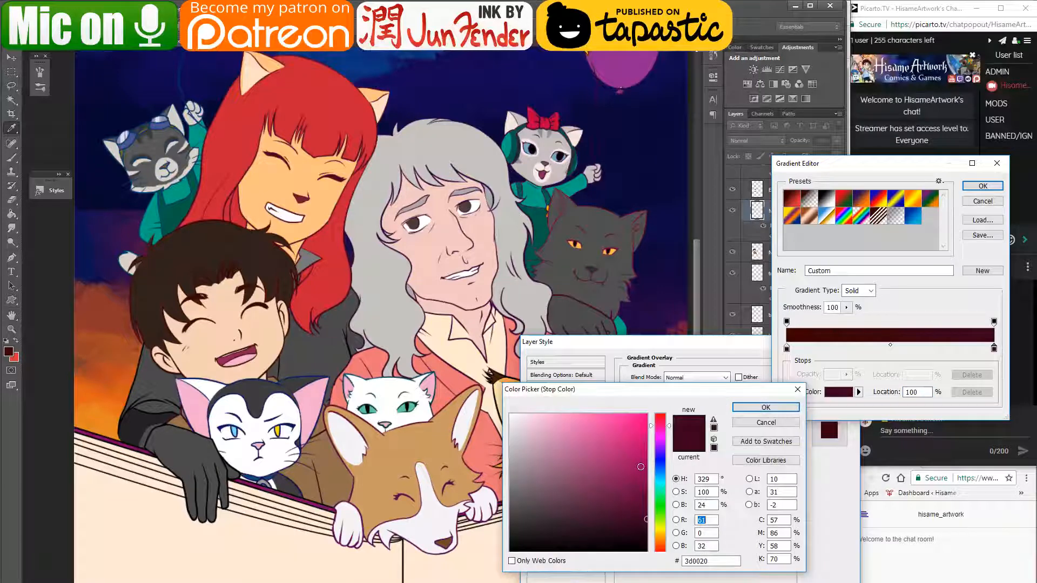
left_click(644, 491)
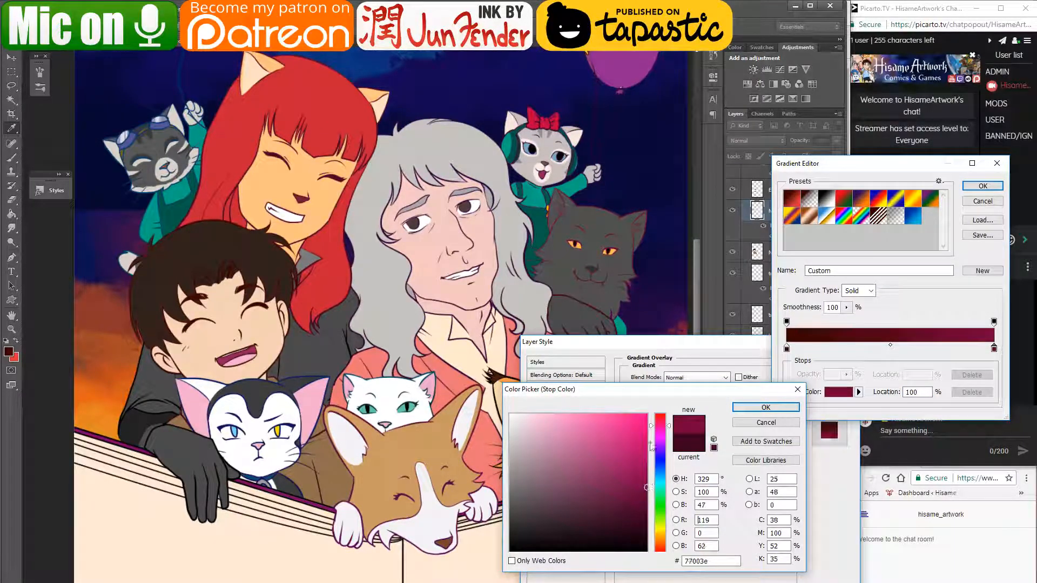
left_click_drag(660, 426, 666, 420)
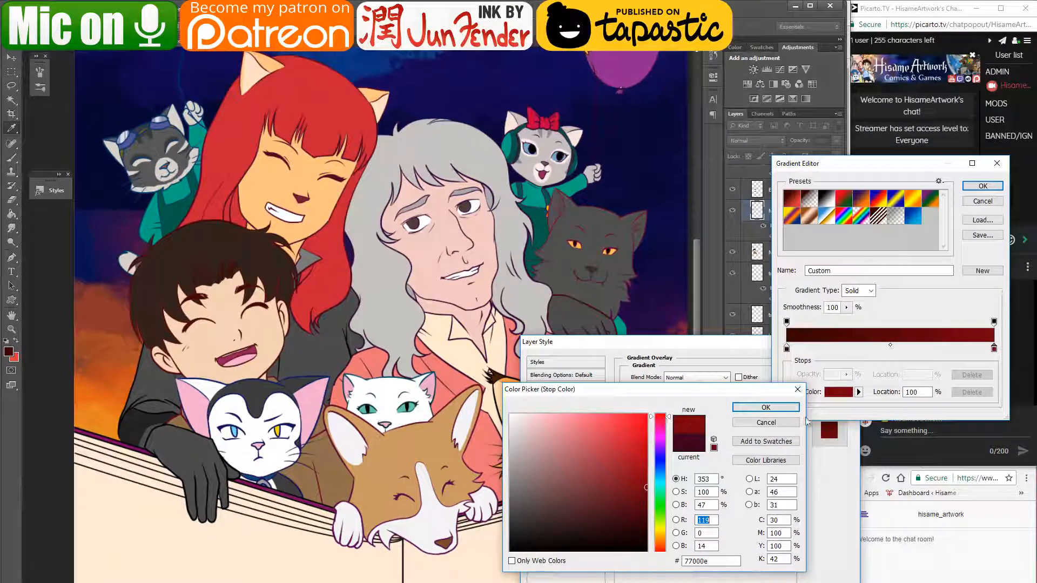
left_click(773, 410)
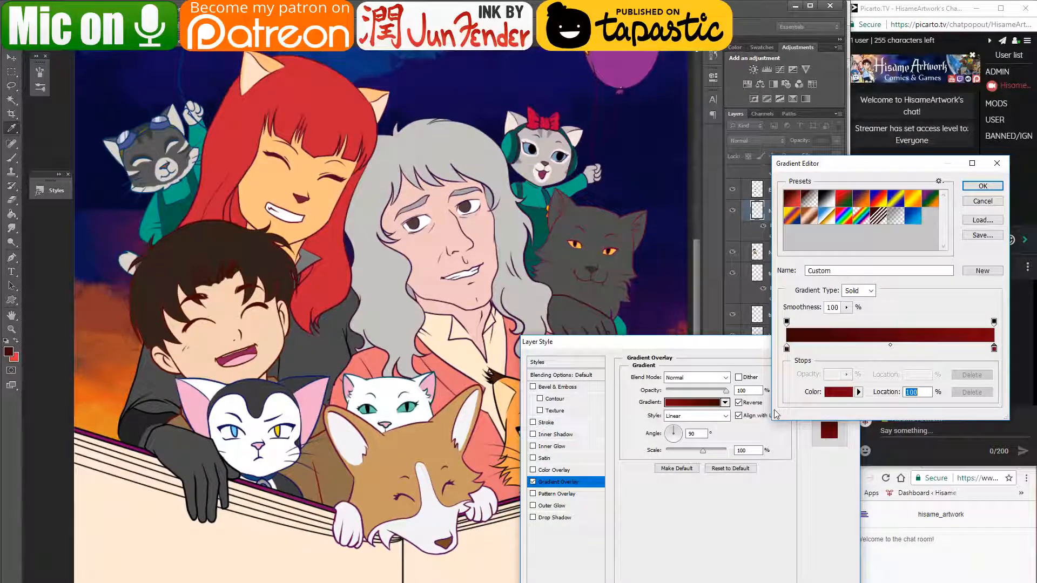
left_click(976, 186)
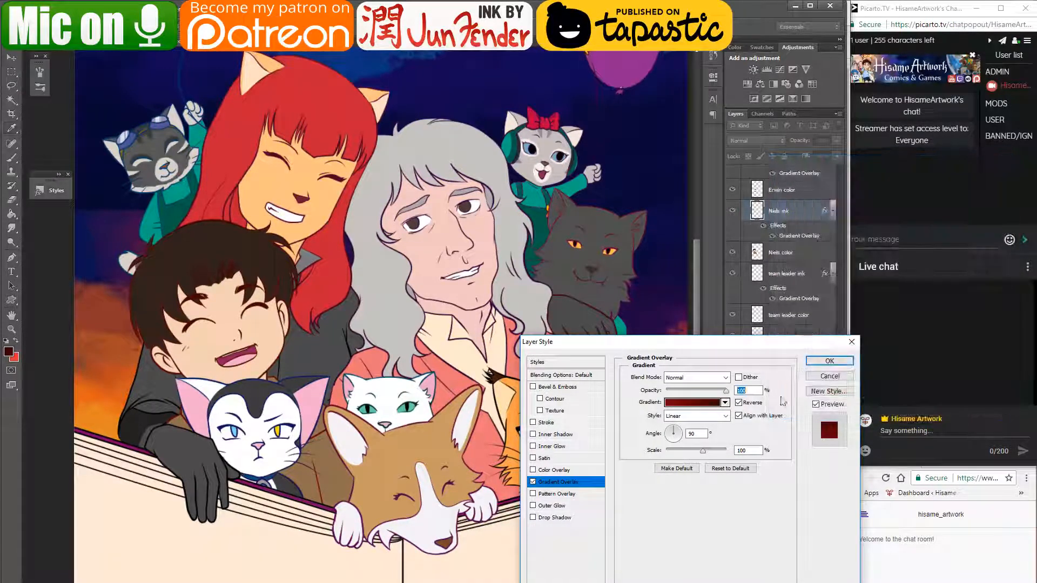
left_click(738, 403)
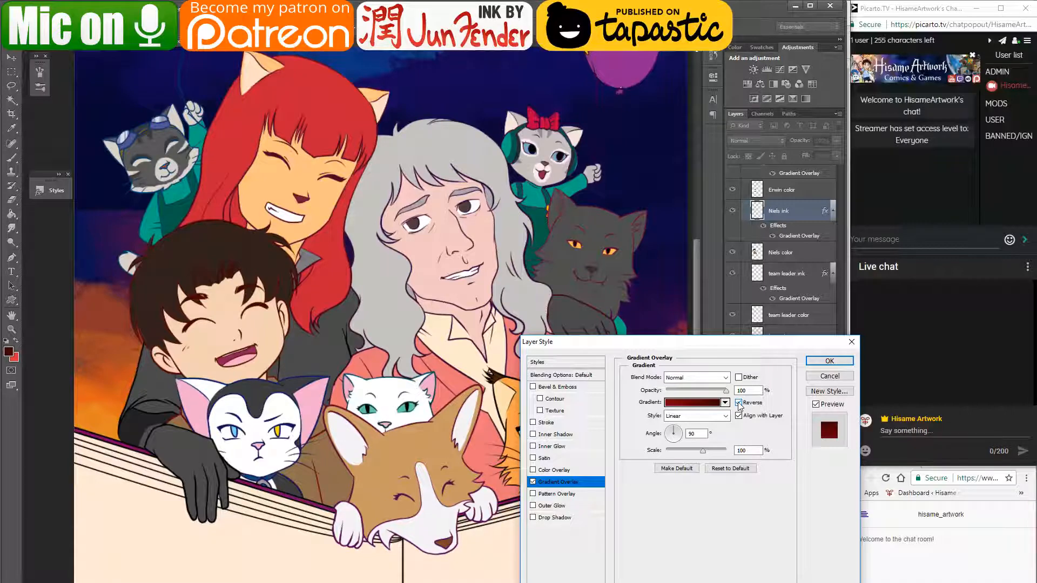
left_click(829, 361)
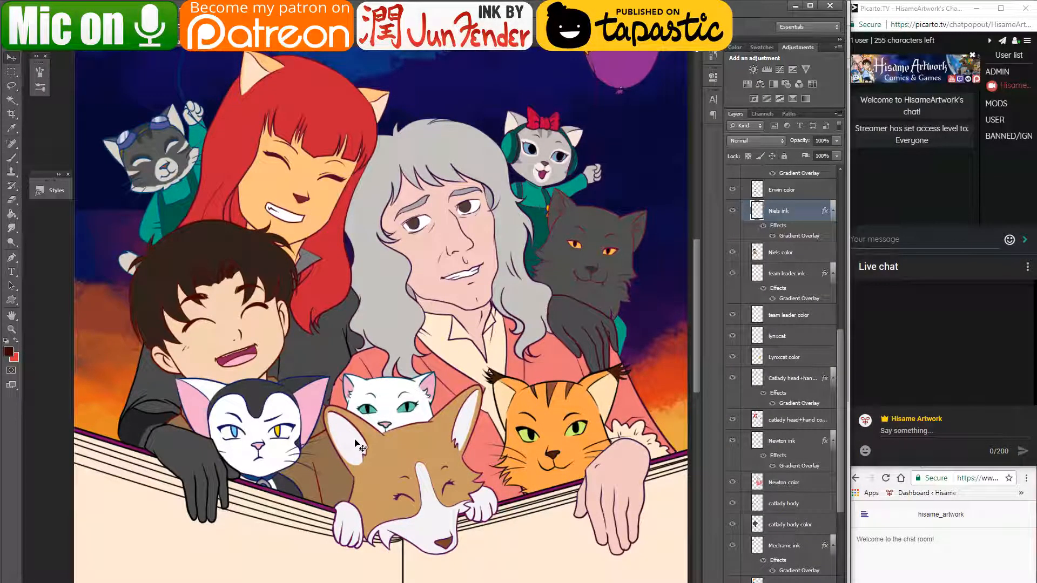
- Rename the orange lynx cat's ink layer "lynxcat" as "intern ink"
left_click_drag(471, 326, 478, 287)
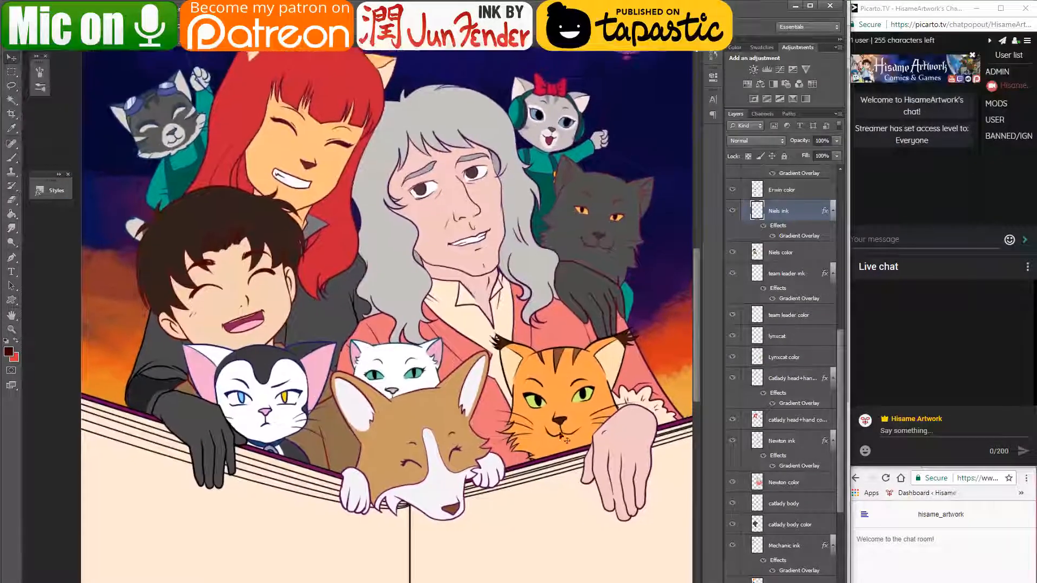
left_click(539, 400, "ctrl")
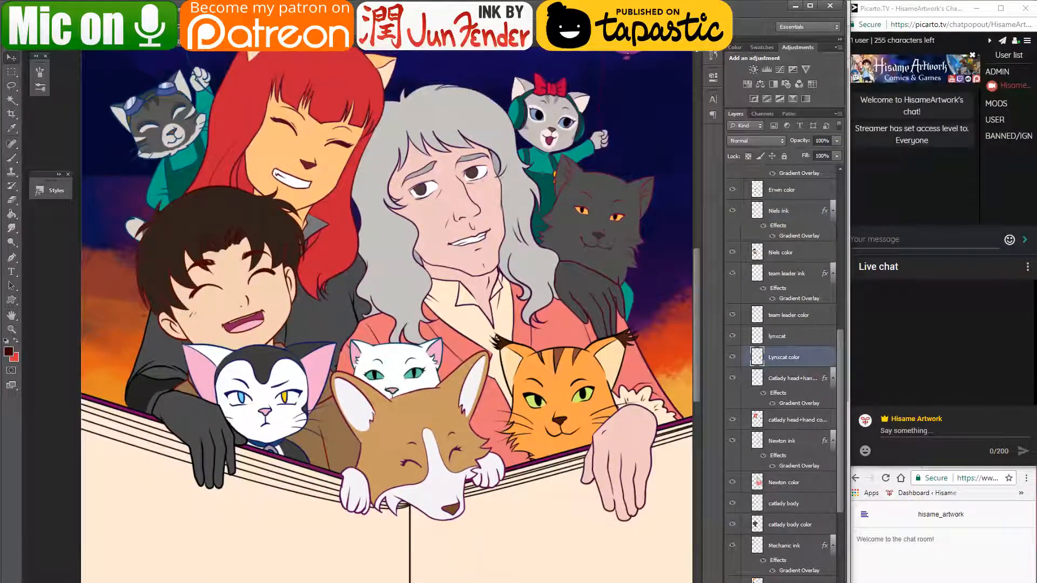
left_click(782, 336)
double_click(779, 336)
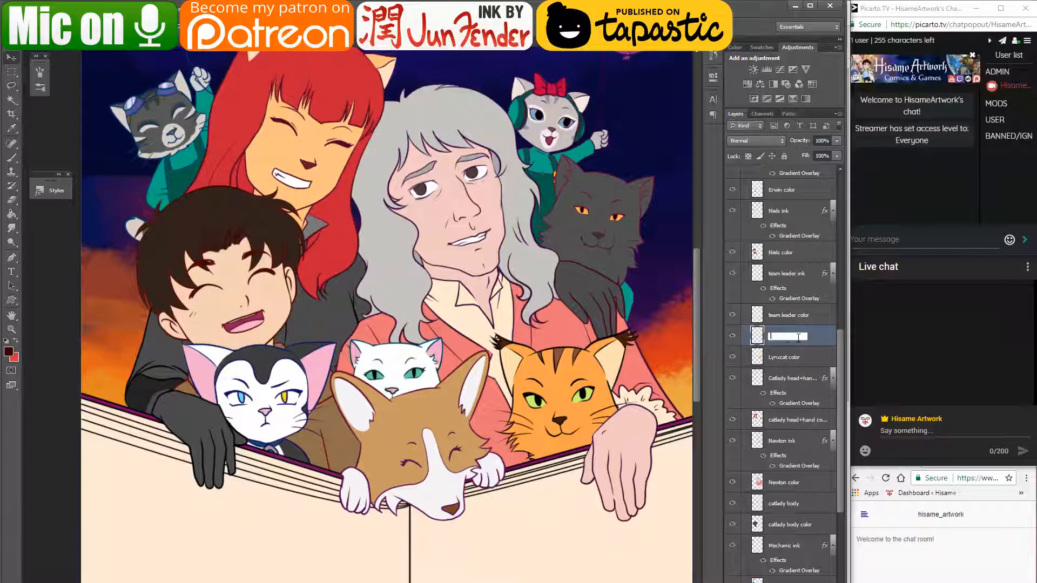
type("intern ink")
key("Return")
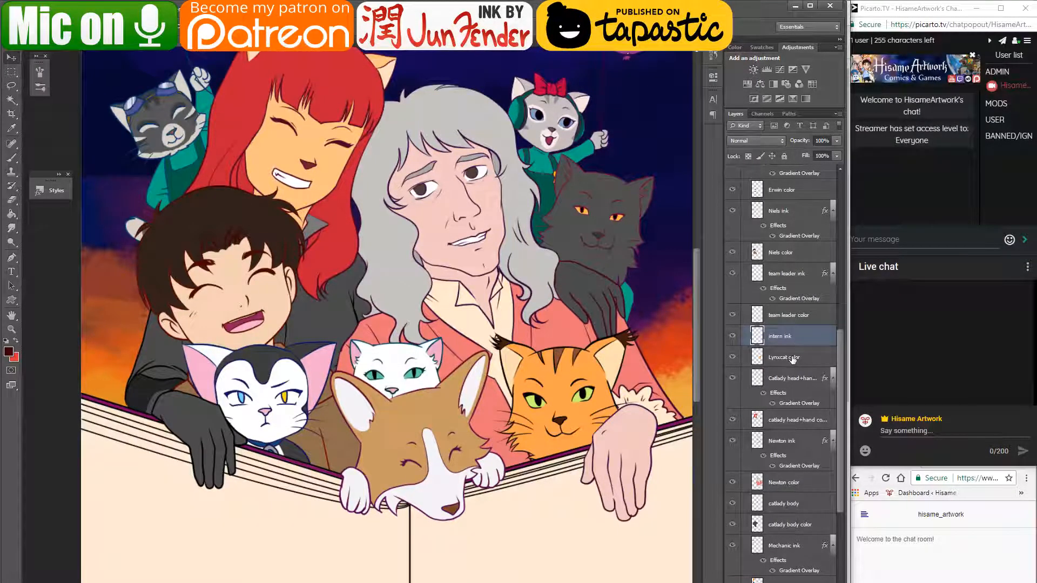
- Rename the "Lynxcat color" layer as "intern color"
left_click(789, 357)
double_click(788, 358)
type("intern")
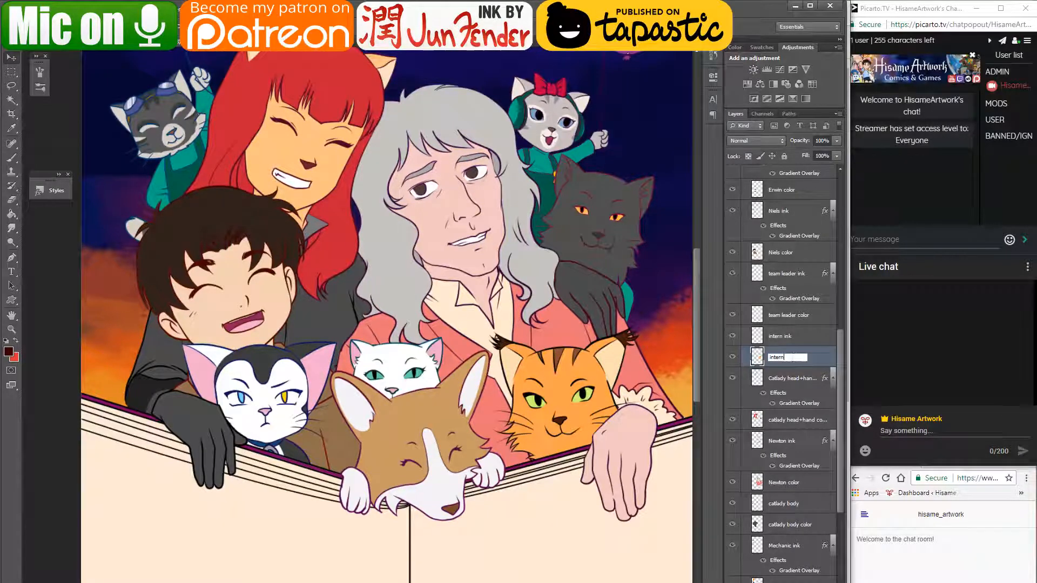
type(" color")
key("Return")
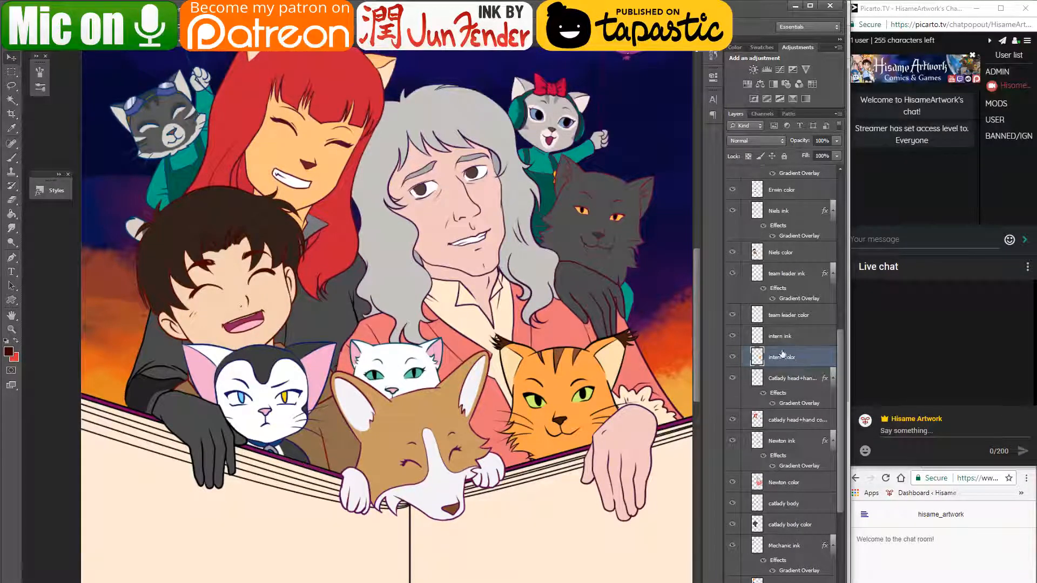
- Check the lynx cat on the cover art, then copy the "Erwin ink" layer style onto the "intern ink" layer
key("ctrl+Tab")
left_click_drag(610, 222, 562, 302)
scroll(559, 300, "up", 5)
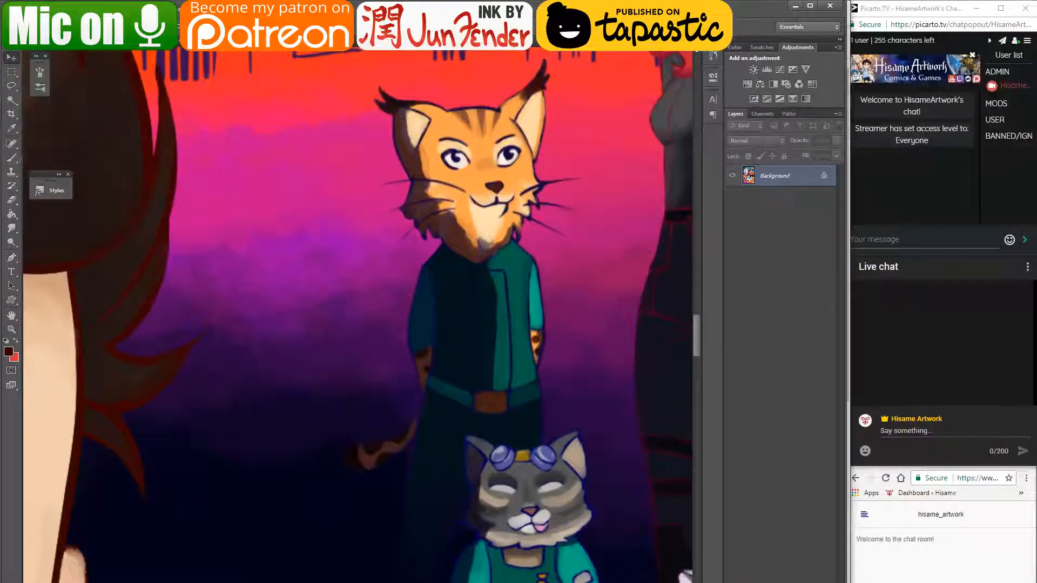
key("ctrl+Tab")
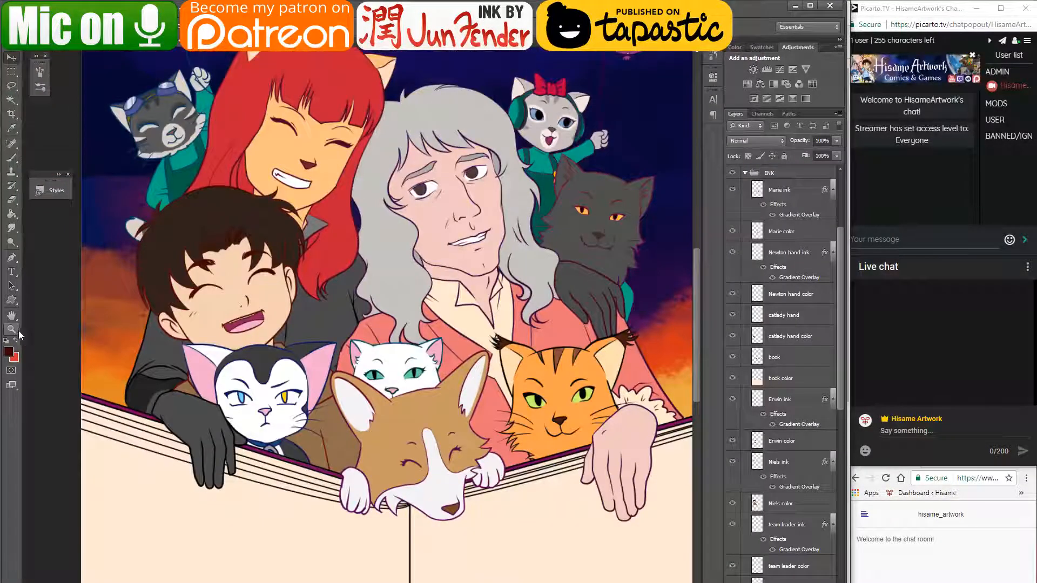
left_click(12, 199)
right_click(804, 400)
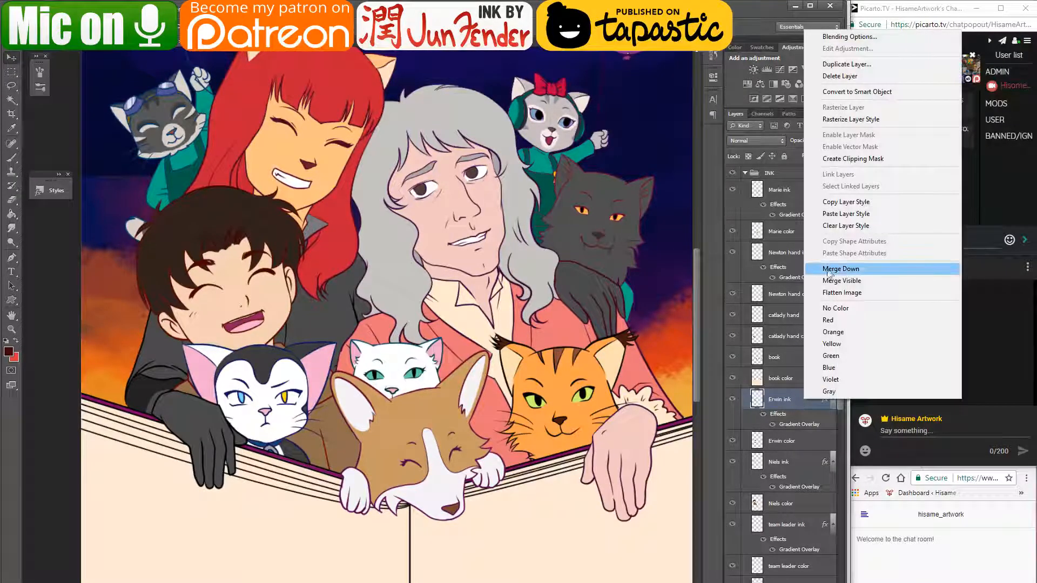
left_click(841, 203)
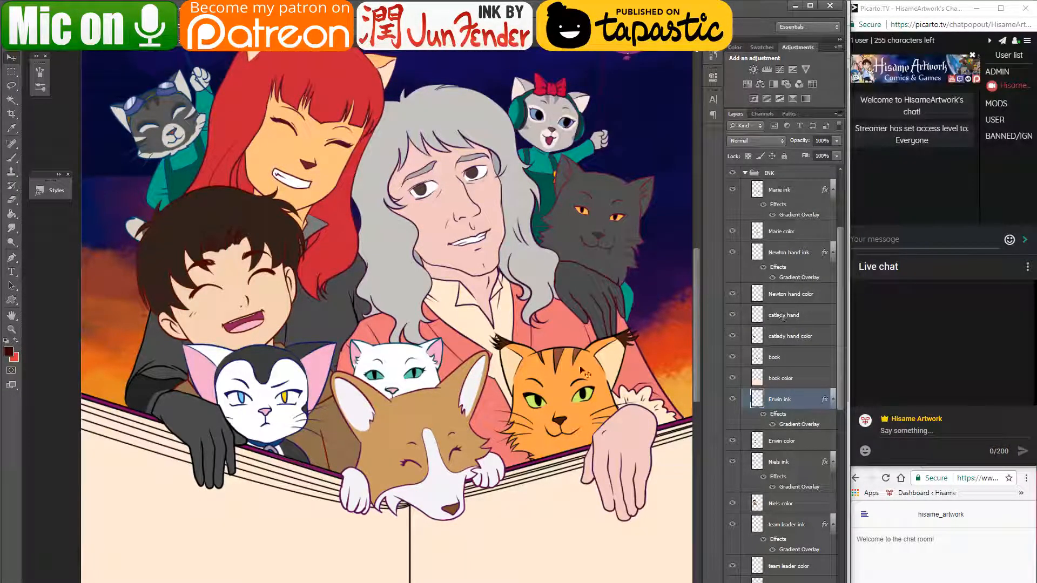
left_click(609, 337)
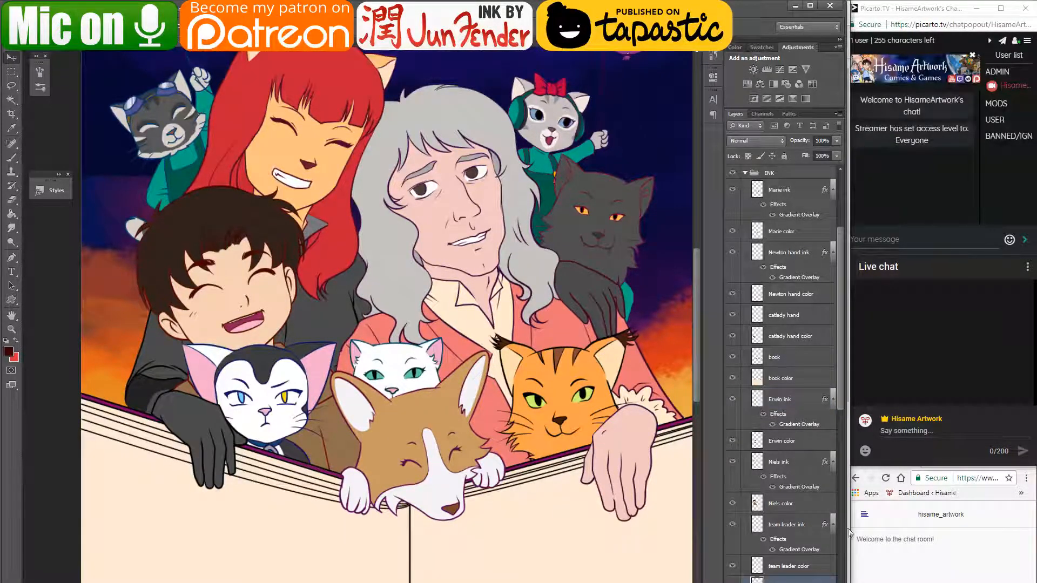
right_click(776, 581)
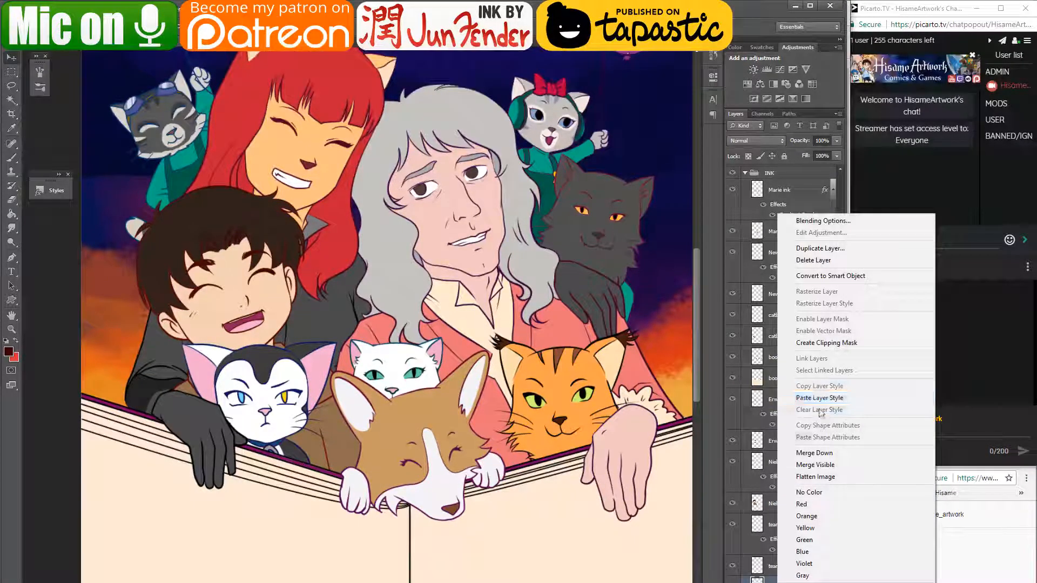
left_click(826, 397)
- Set the 0% stop of the "intern ink" Gradient Overlay to the sampled dark red 4b0204, reverse the gradient and apply the layer style
left_click_drag(630, 431, 591, 363)
scroll(783, 378, "down", 1)
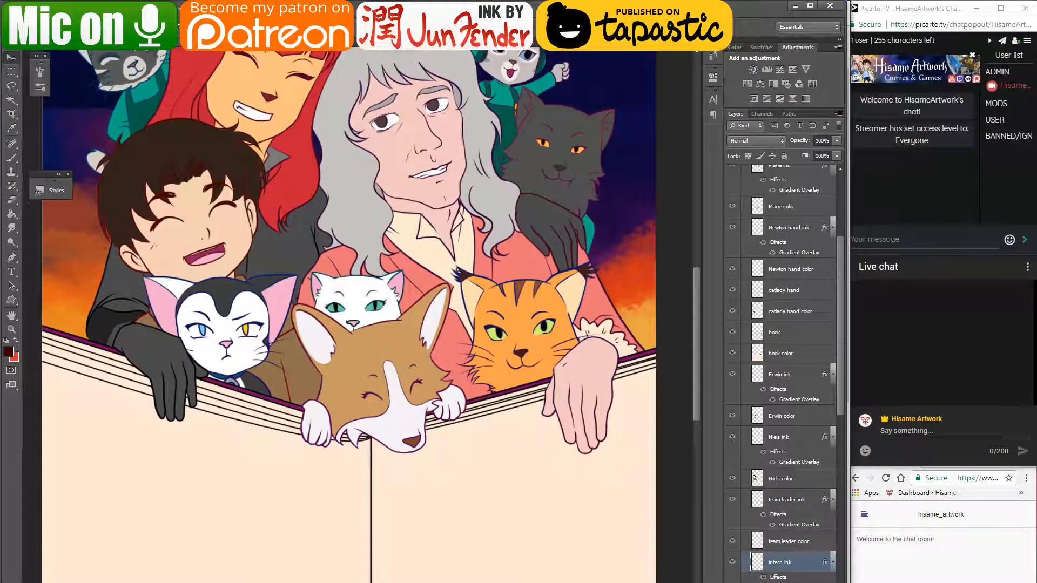
double_click(797, 582)
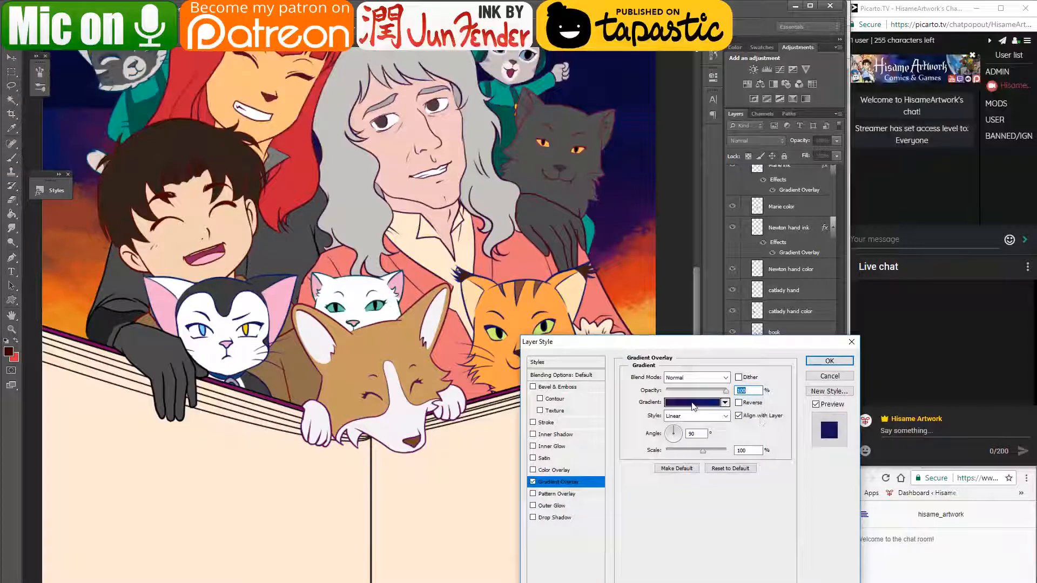
left_click(694, 405)
left_click(786, 349)
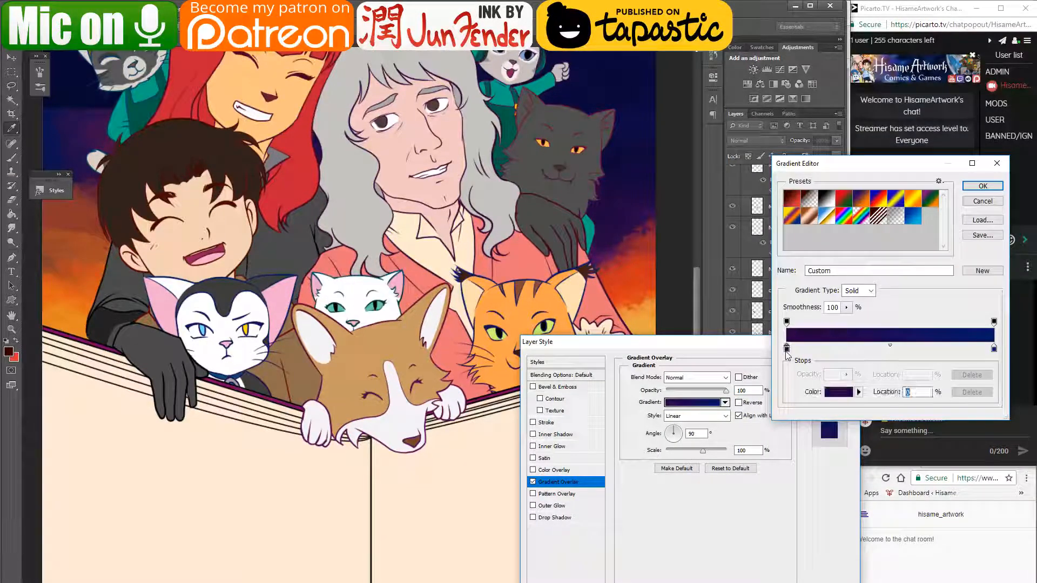
left_click(830, 393)
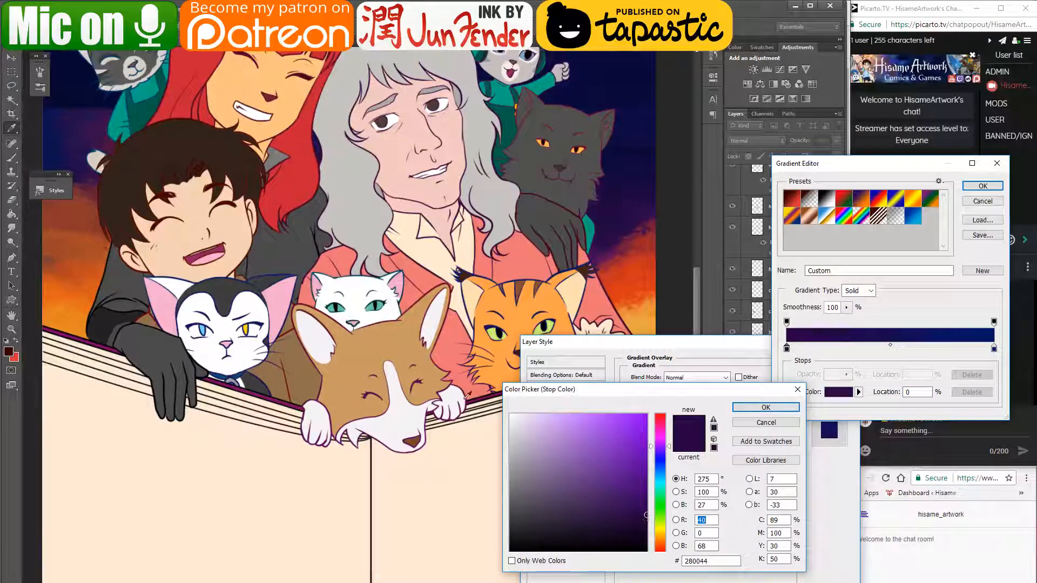
left_click(155, 226)
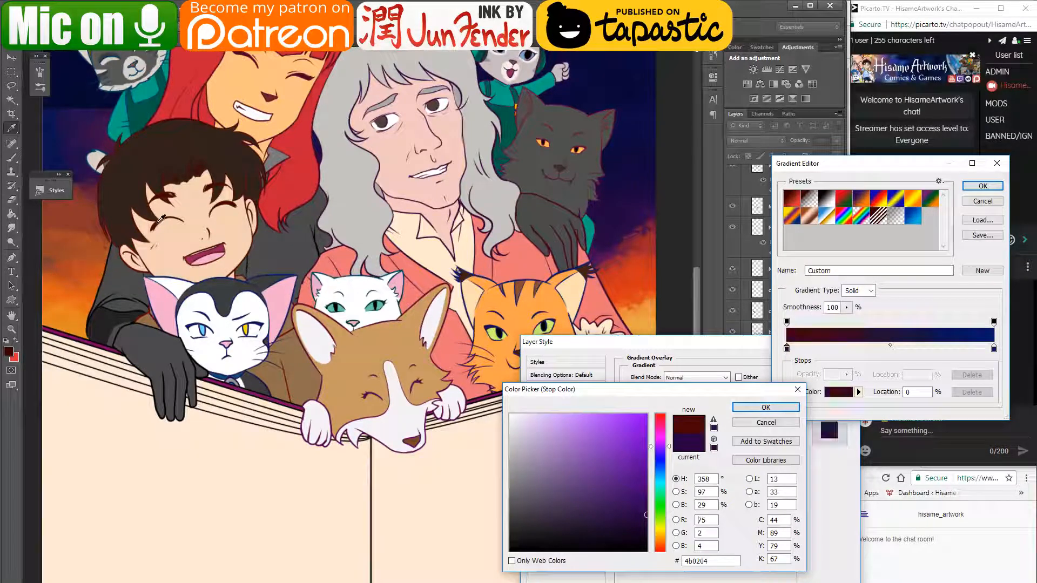
left_click(766, 407)
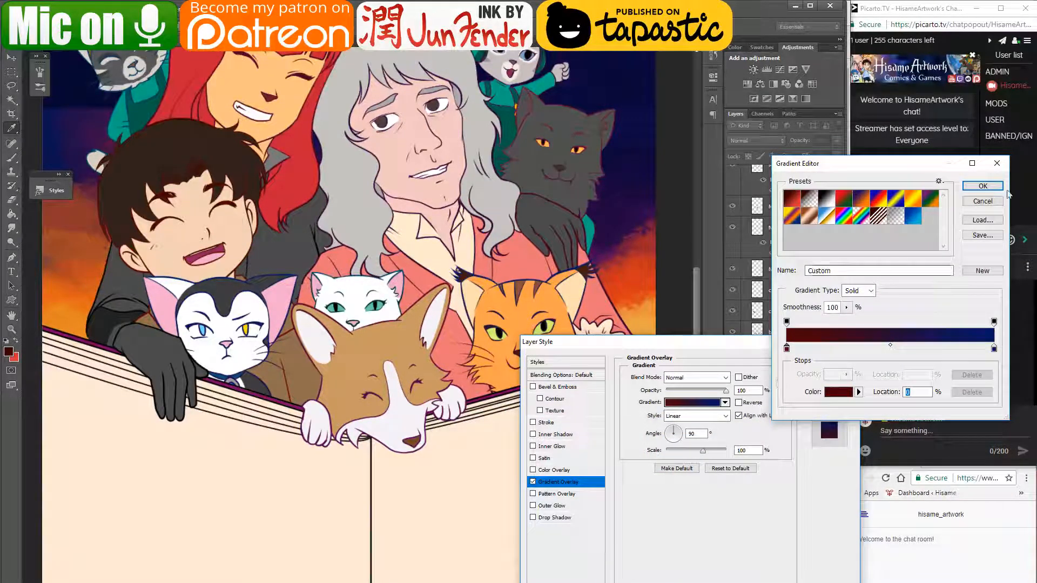
left_click(982, 187)
left_click(738, 403)
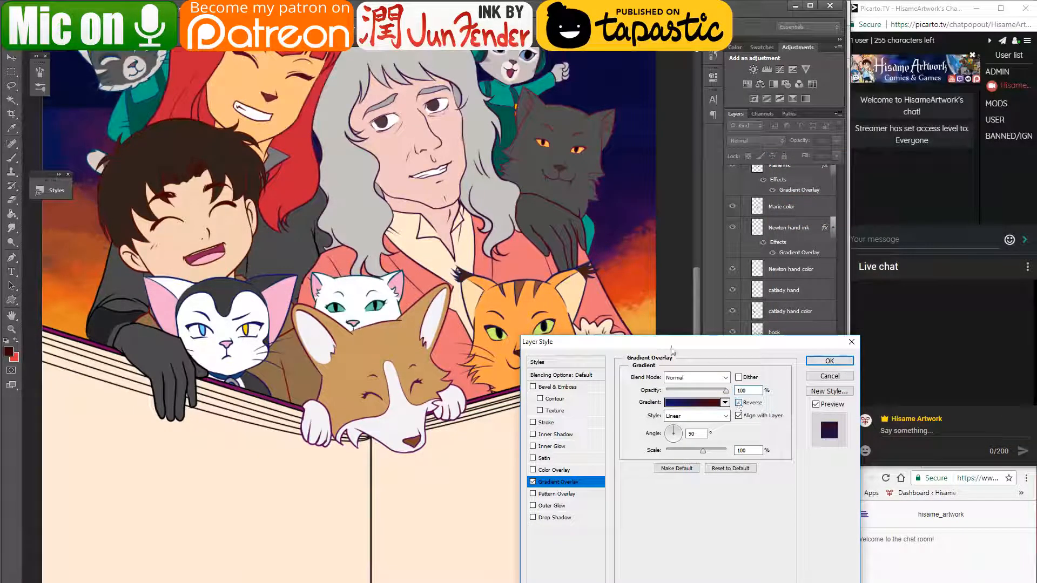
left_click_drag(639, 345, 702, 311)
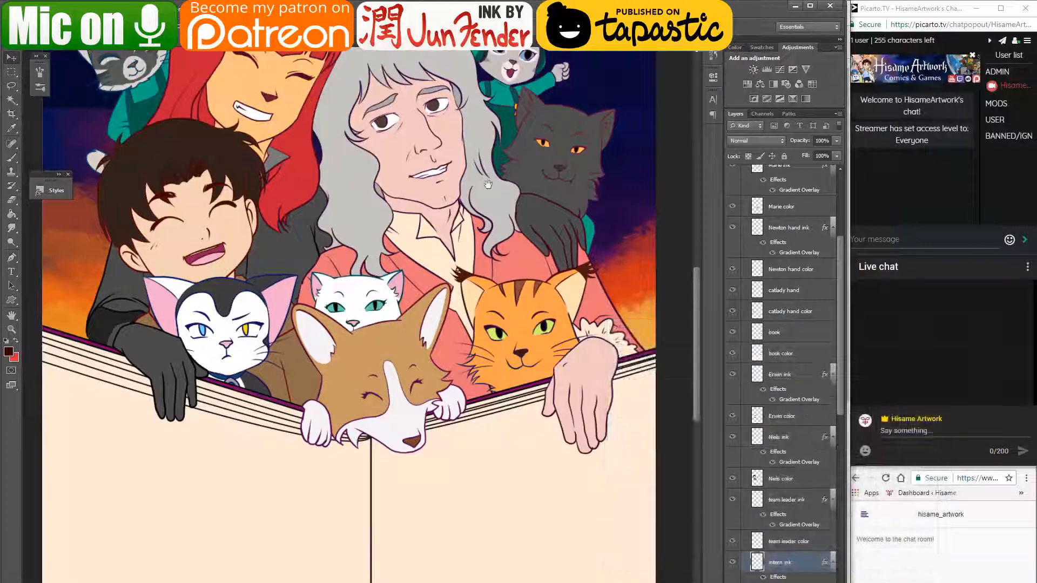
- Copy the layer style of the cat lady's head and hand ink layer
left_click_drag(124, 337, 251, 434)
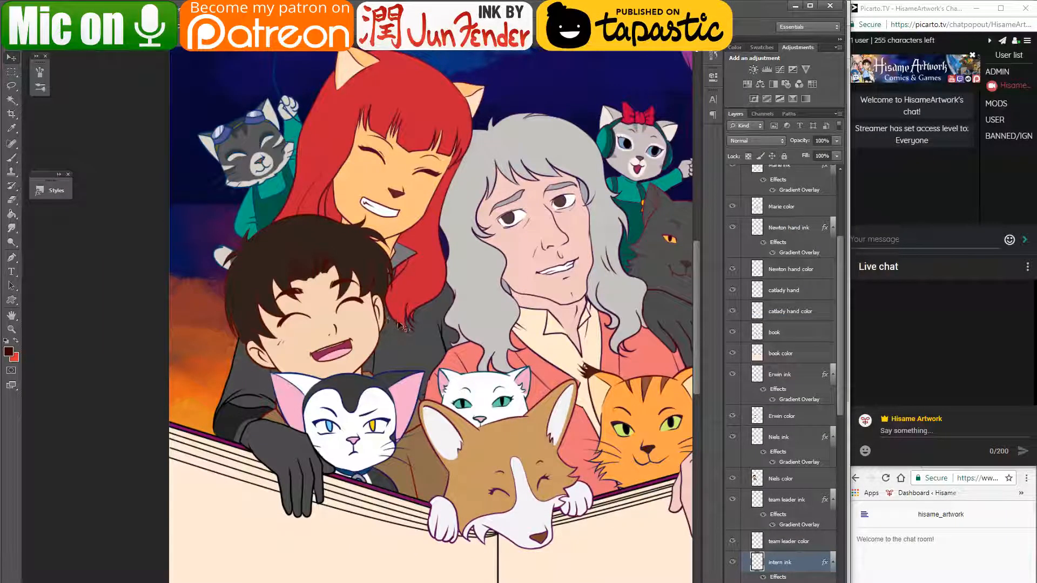
left_click_drag(503, 361, 362, 351)
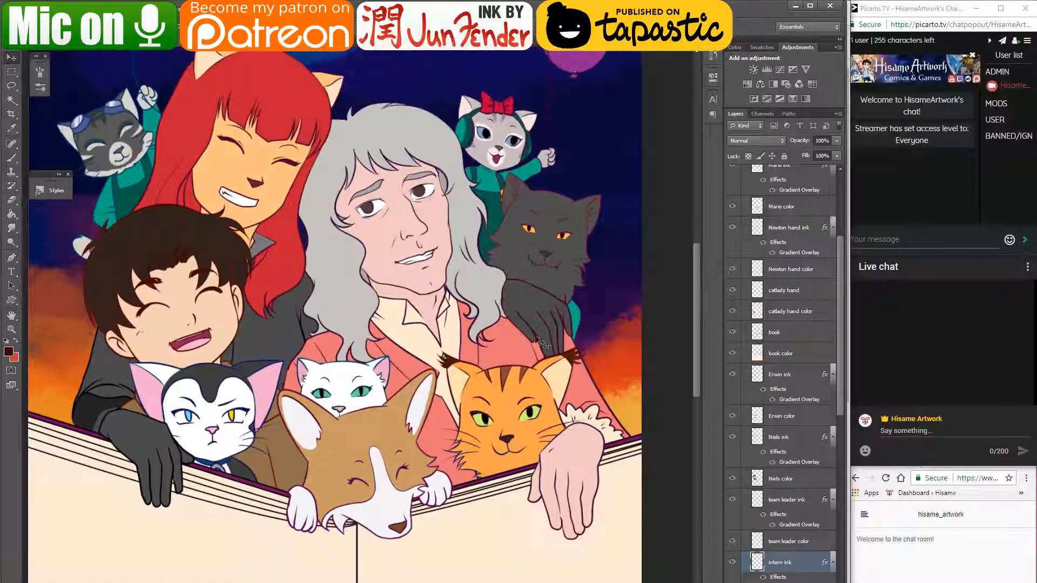
left_click(536, 338)
right_click(765, 573)
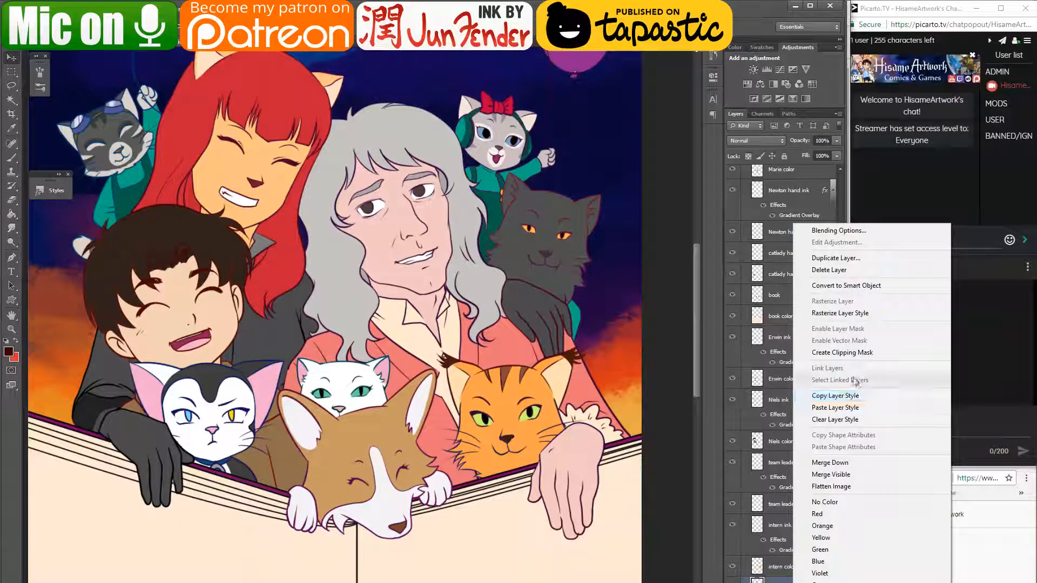
left_click(864, 393)
- Rename the "catlady hand" layer as "catlady hand ink"
left_click_drag(149, 396, 355, 380)
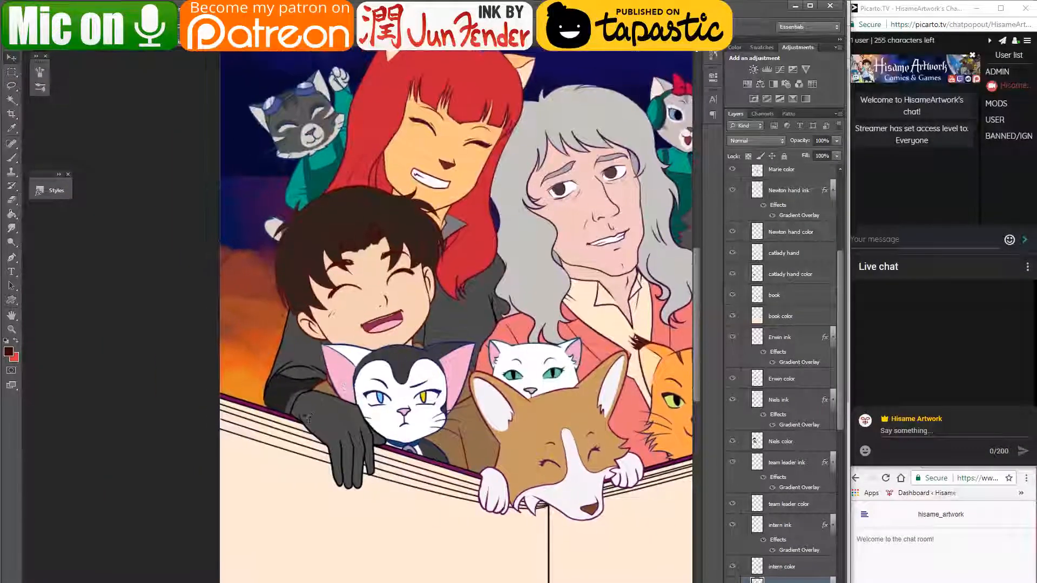
left_click(793, 274)
double_click(807, 253)
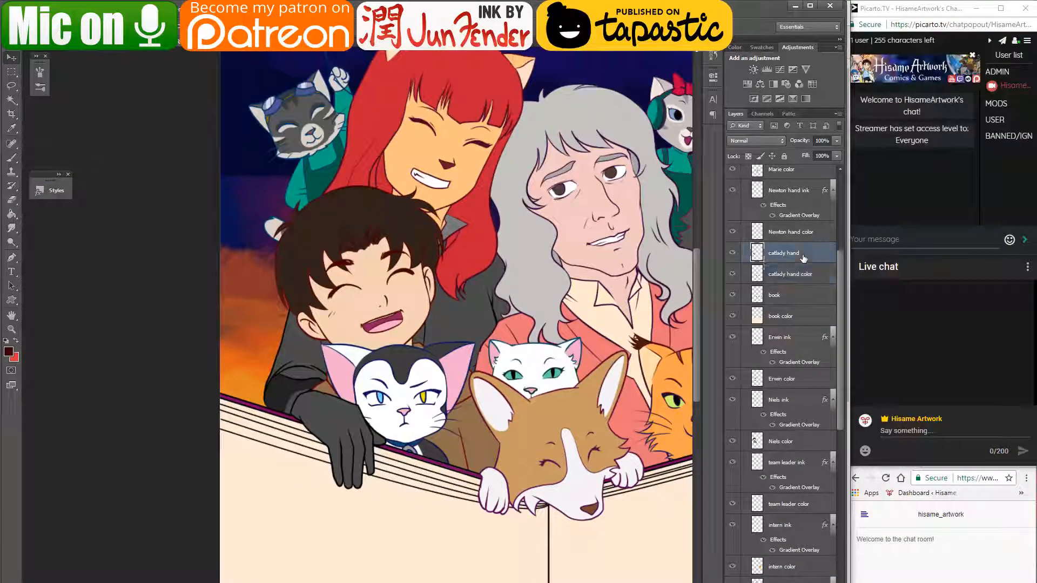
type("ink")
key("Return")
- Paste the copied layer style onto the "catlady hand ink" layer
right_click(806, 256)
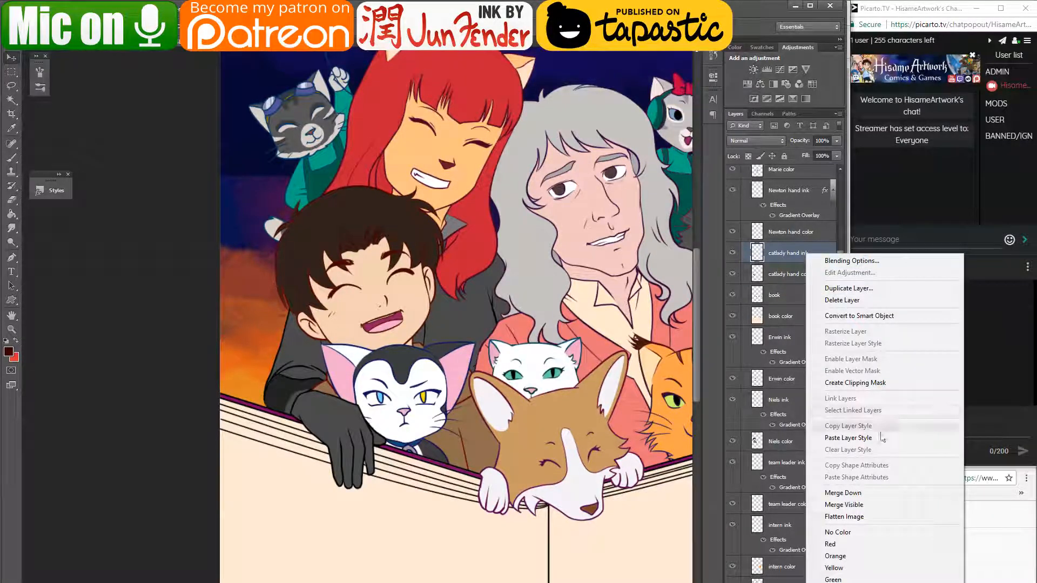
left_click(829, 435)
left_click_drag(518, 362, 417, 359)
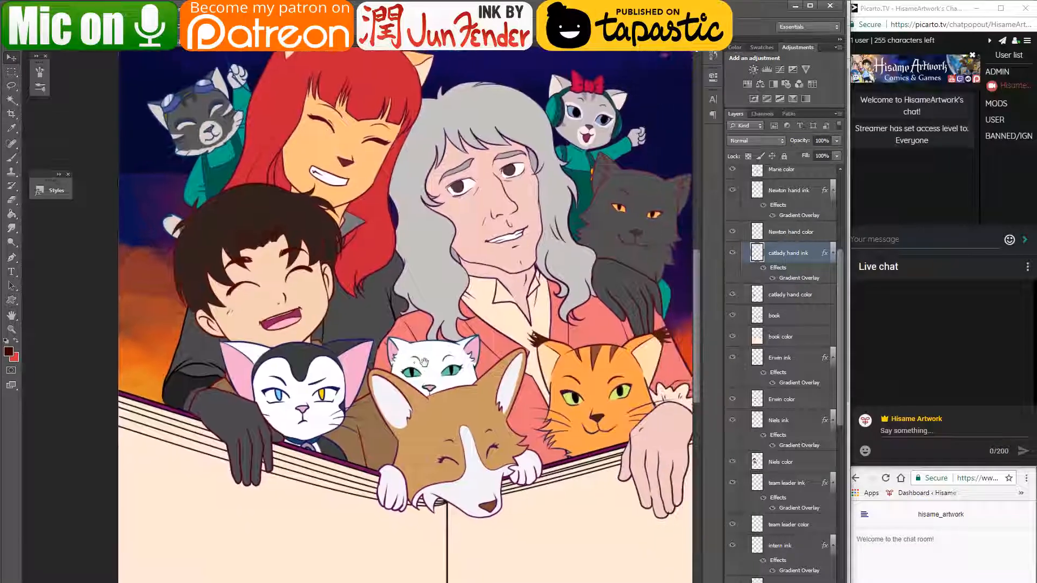
- Move the end colour stop of the "catlady hand ink" Gradient Overlay's gradient to the 49% location
double_click(794, 277)
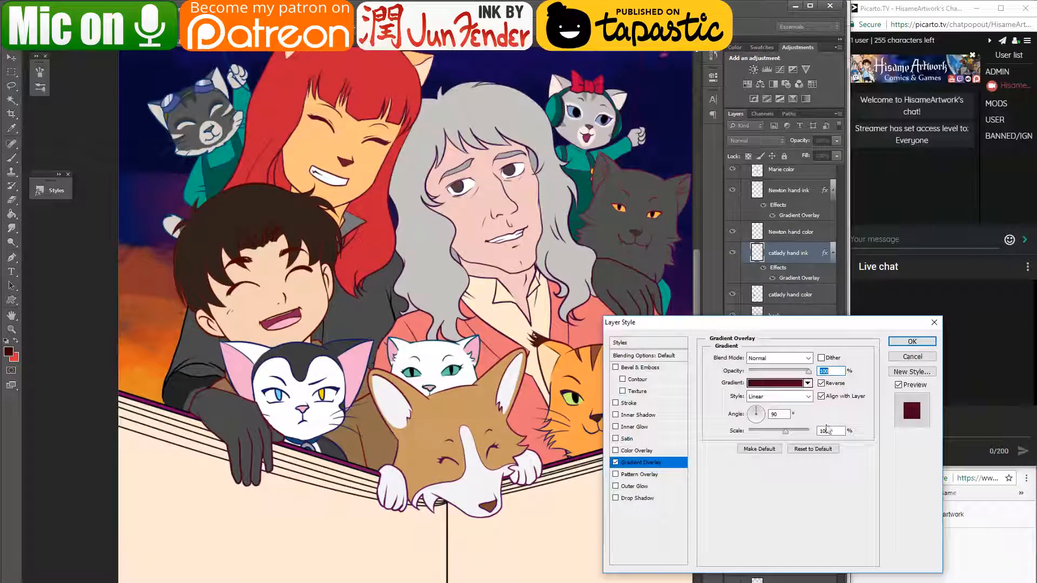
left_click(775, 383)
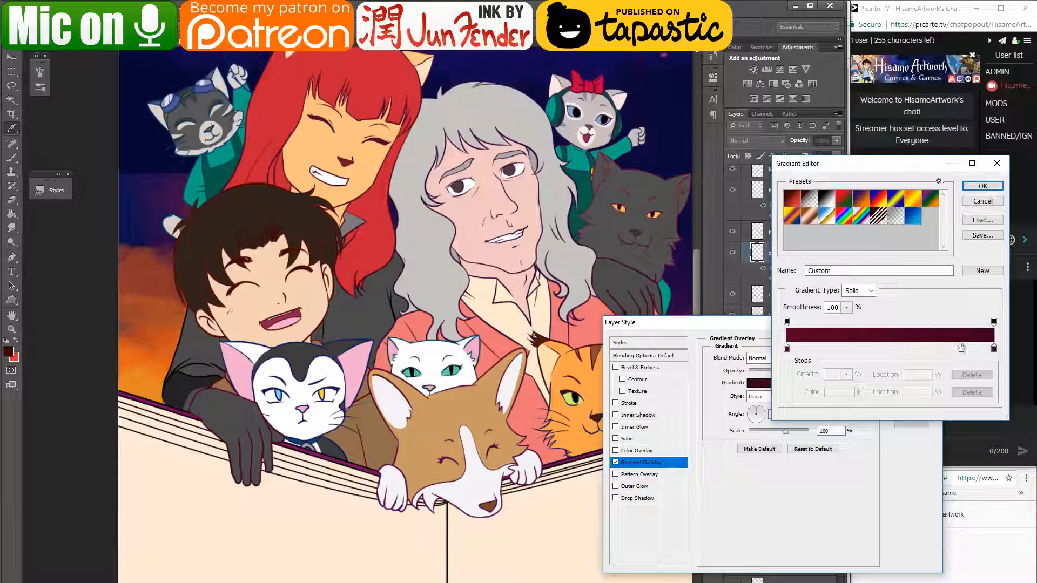
left_click(994, 349)
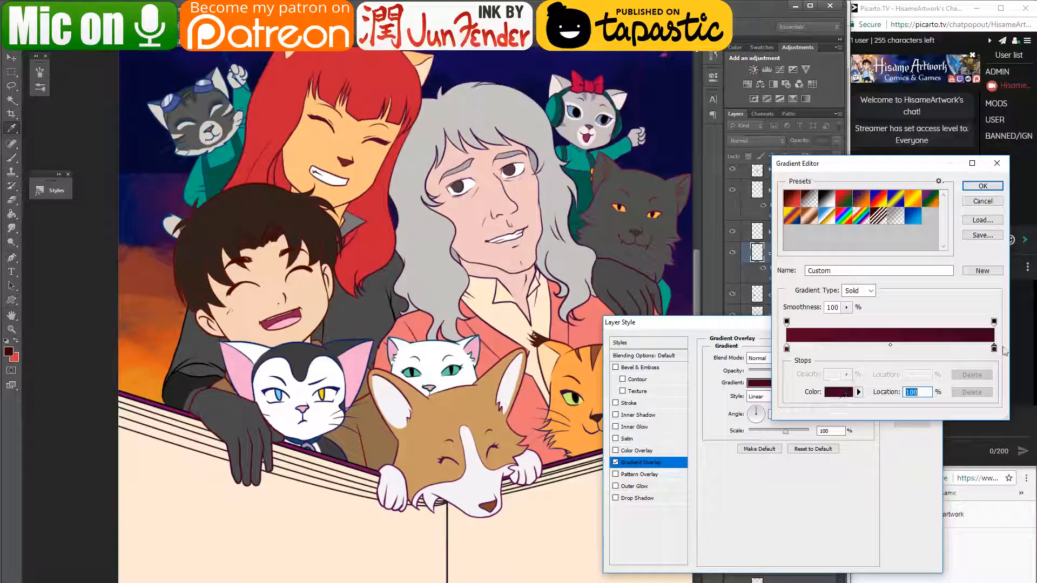
left_click_drag(993, 348, 889, 349)
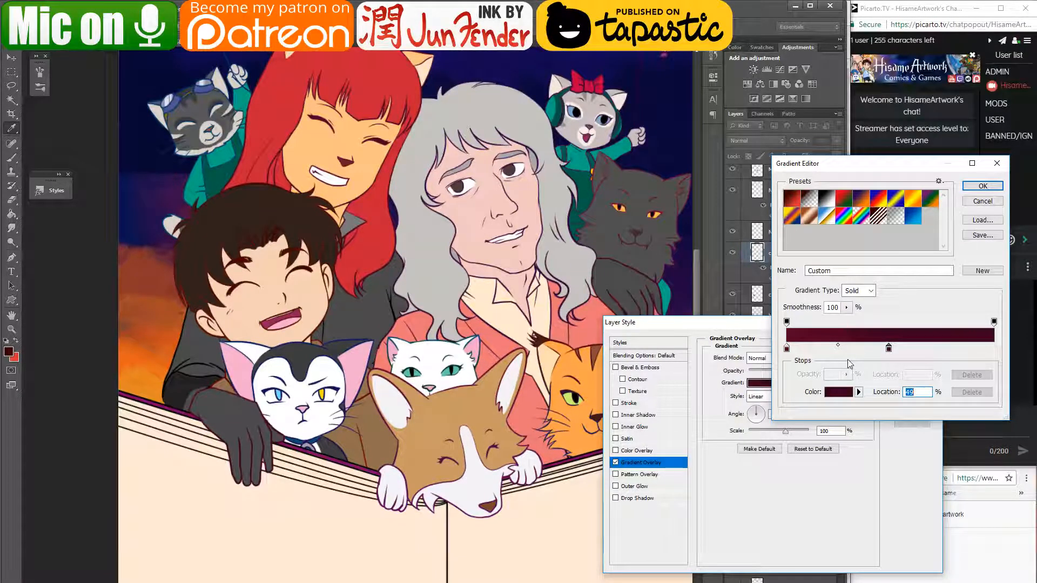
- Move the catlady hand ink gradient's end stop to 100% and set its color to near-black 13000a
left_click_drag(889, 348, 1018, 356)
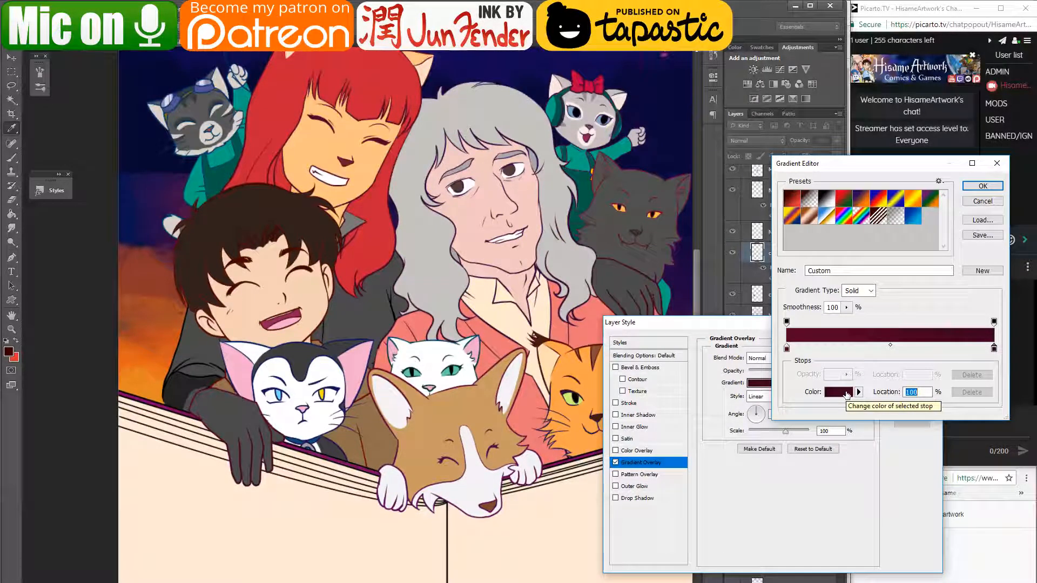
left_click(838, 392)
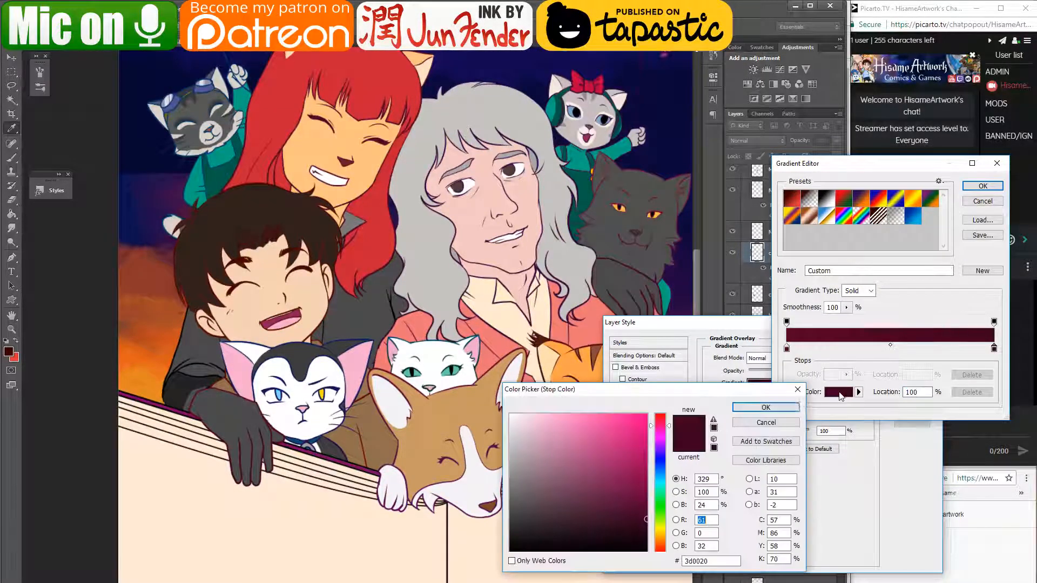
left_click_drag(644, 533, 646, 537)
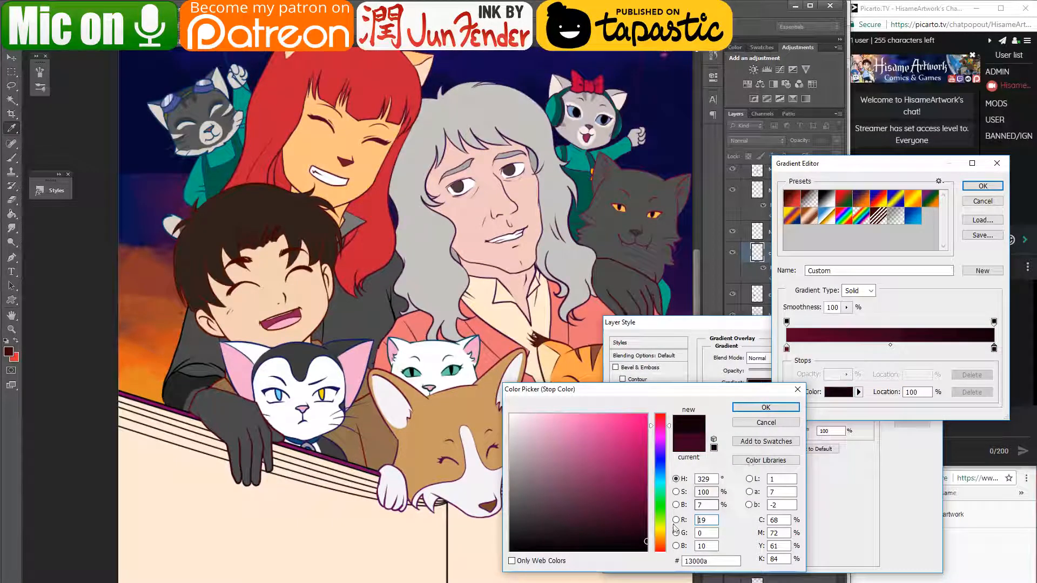
left_click(766, 407)
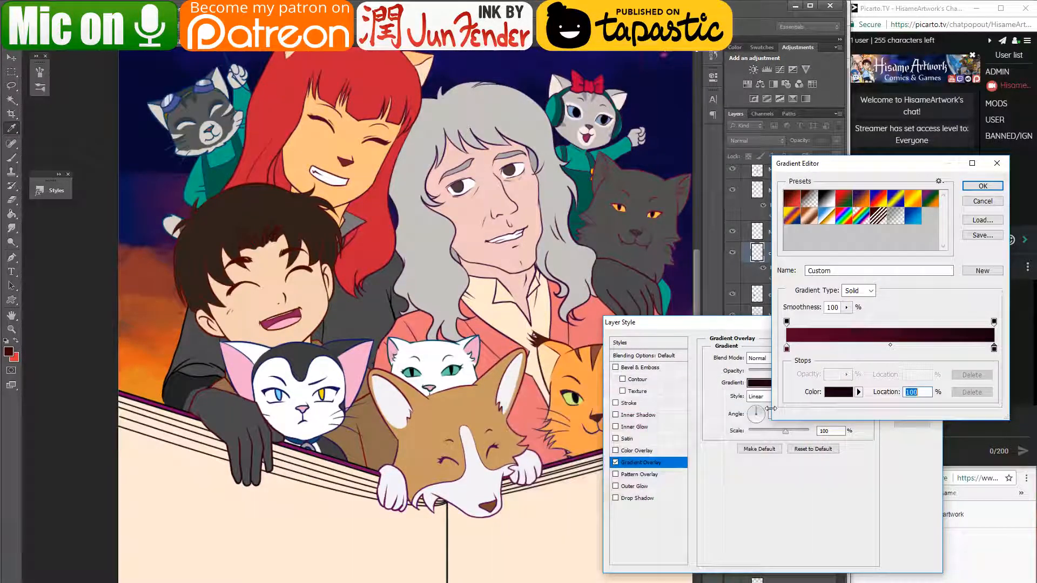
left_click(975, 188)
- Turn off Reverse for the catlady hand ink layer's gradient overlay and apply the layer style
left_click(780, 383)
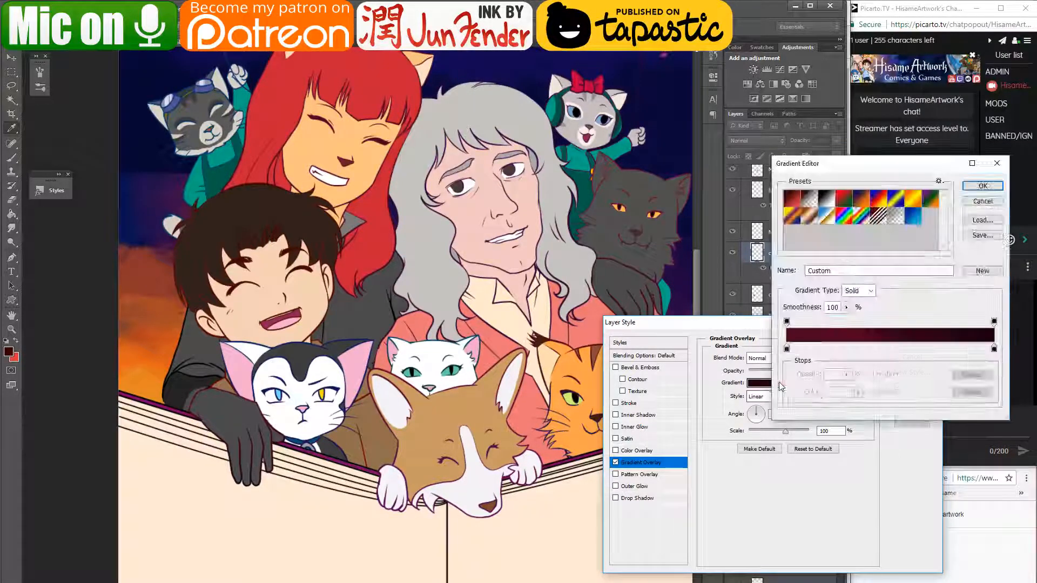
left_click(975, 188)
left_click(821, 383)
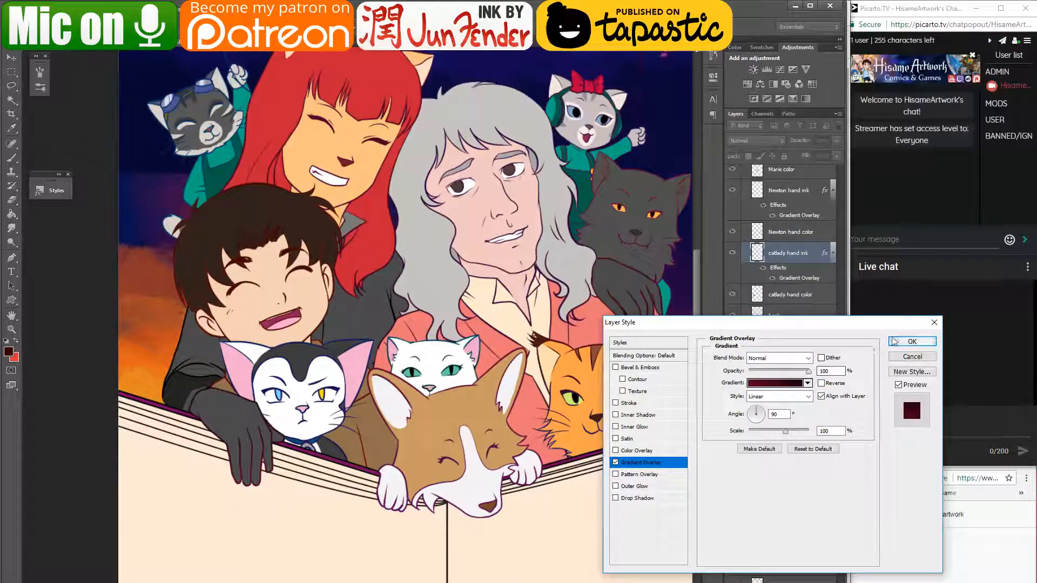
left_click(893, 342)
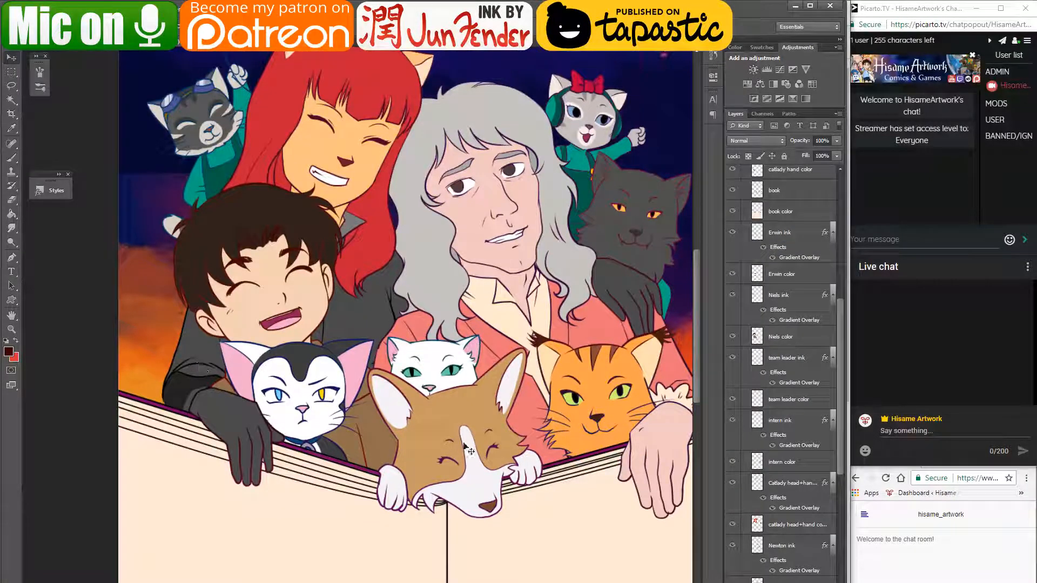
- Copy the layer style of the Catlady head+hand ink layer
scroll(794, 486, "down", 3)
left_click(816, 564)
scroll(813, 551, "down", 1)
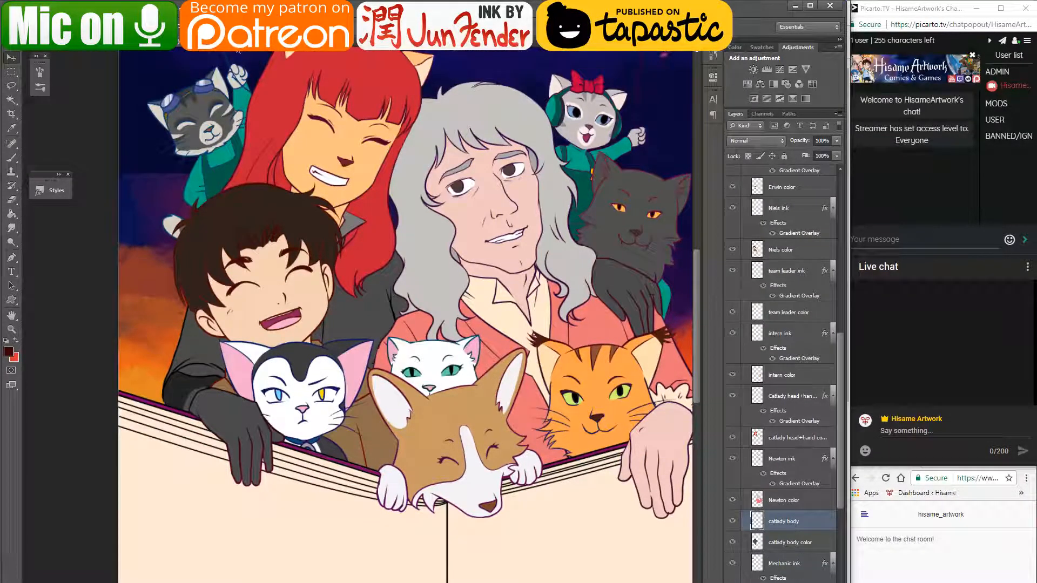
right_click(790, 397)
left_click(861, 195)
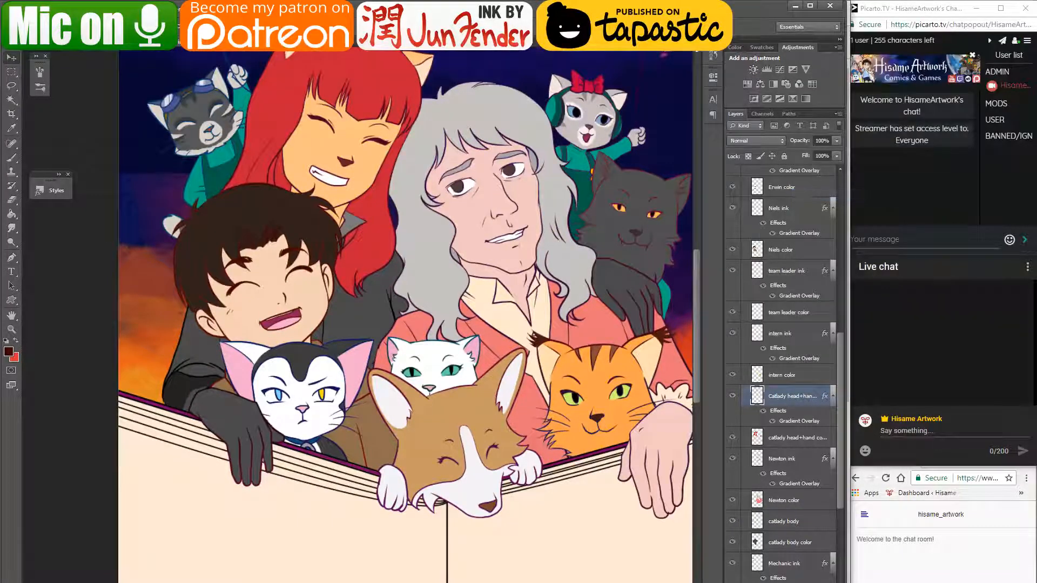
- Rename the catlady body layer as "catlady body ink"
scroll(794, 373, "down", 2)
scroll(813, 431, "down", 1)
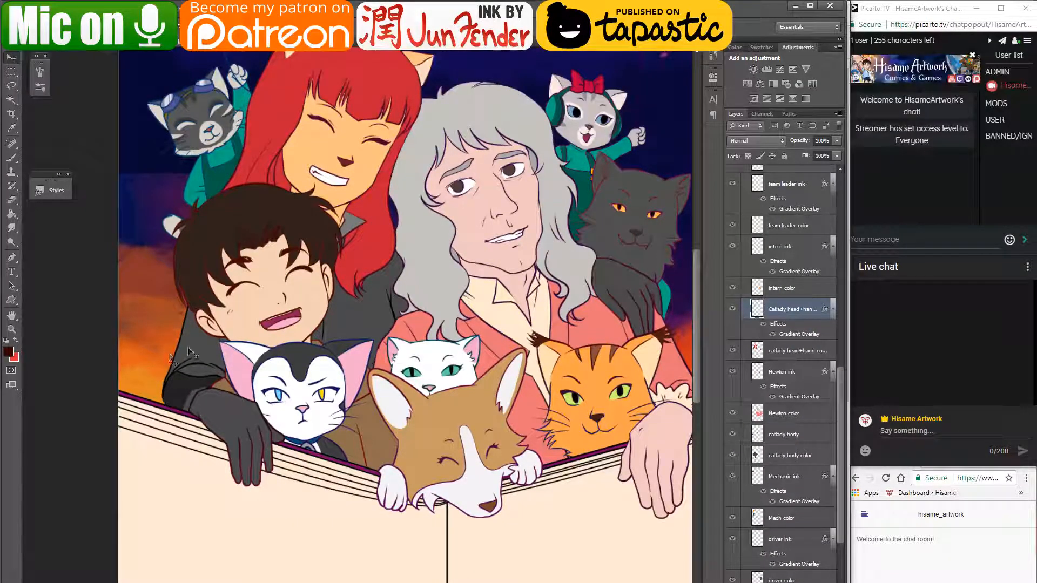
left_click(789, 455)
double_click(786, 434)
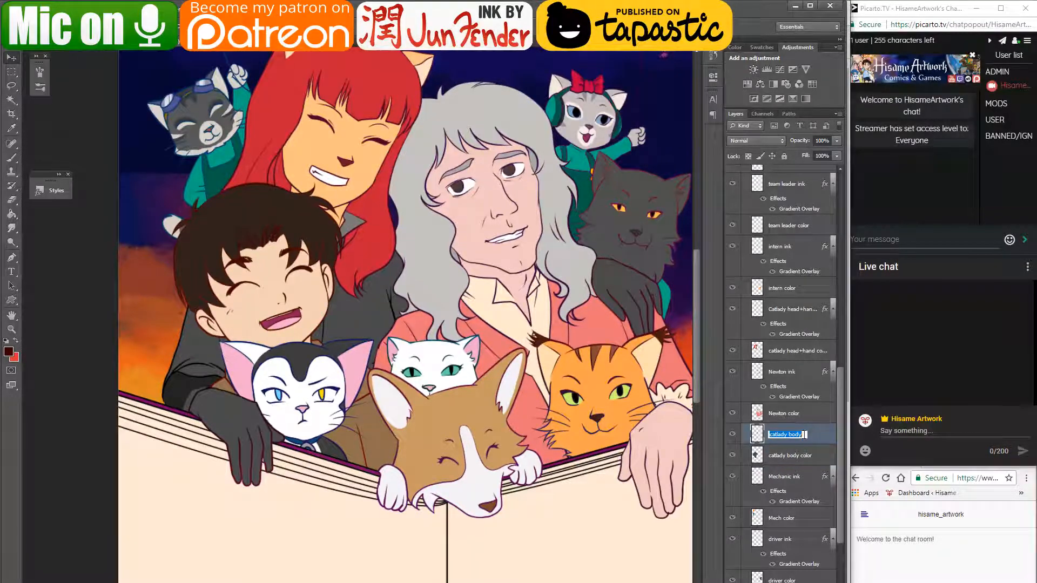
key("Return")
- Check the catlady body color layer by toggling its visibility, and paste the copied layer style onto catlady body ink
left_click(733, 455)
left_click(733, 455)
right_click(800, 439)
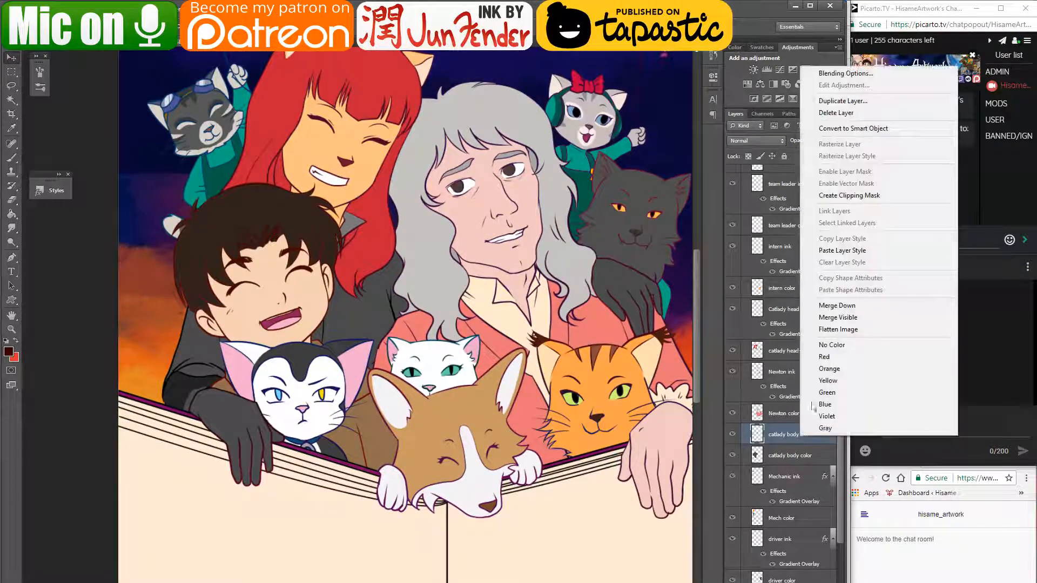
left_click(844, 251)
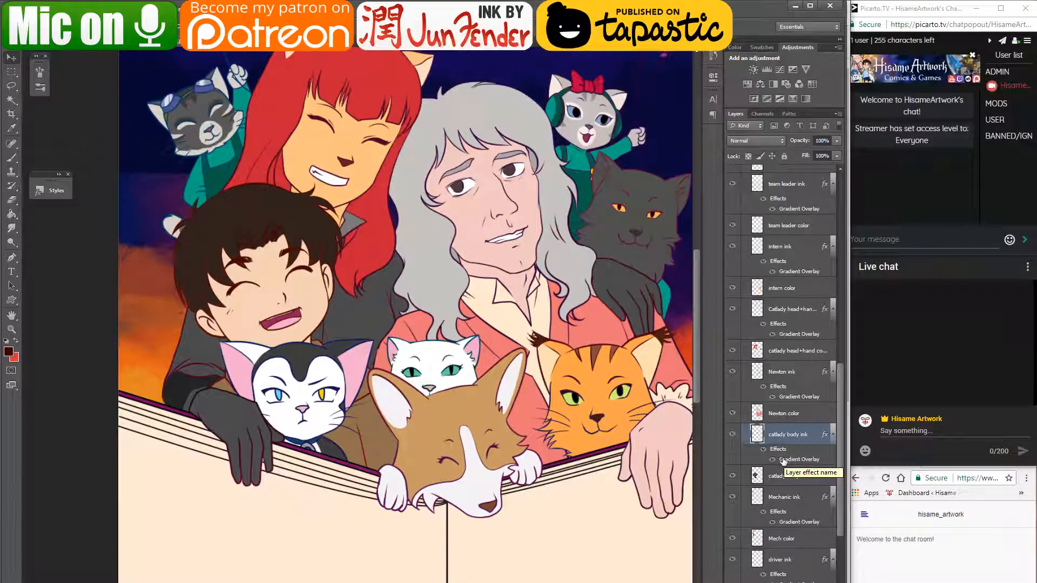
- Edit the catlady body ink layer's gradient overlay, darkening the stop at 100% to a near-black maroon
double_click(783, 460)
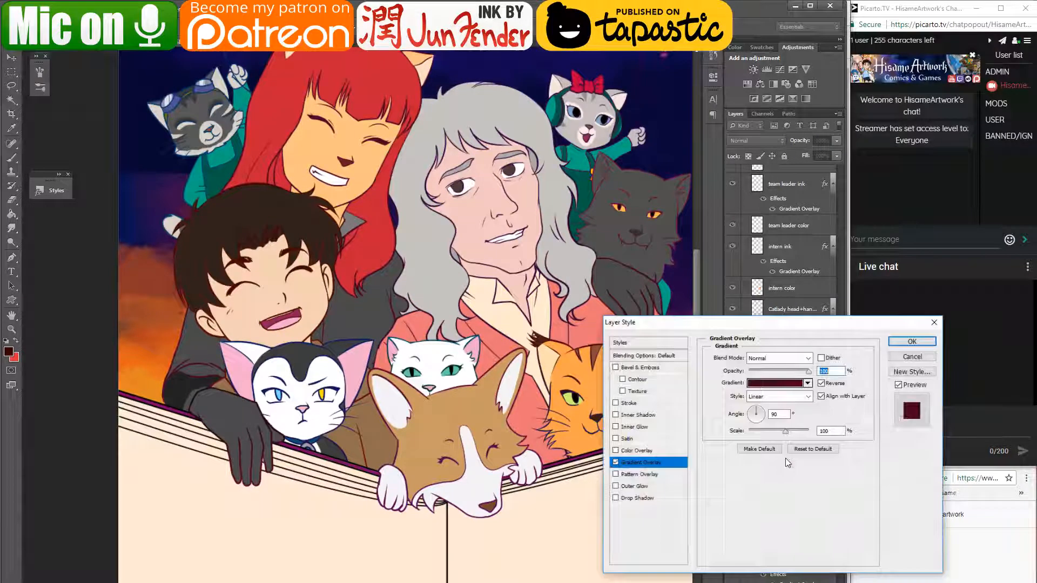
left_click(820, 383)
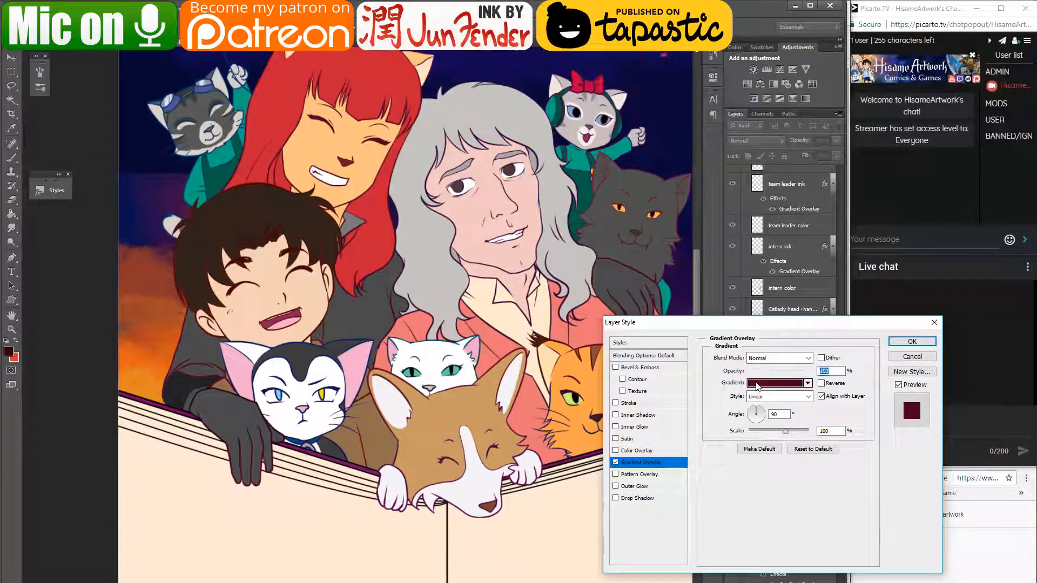
left_click(775, 383)
left_click(993, 348)
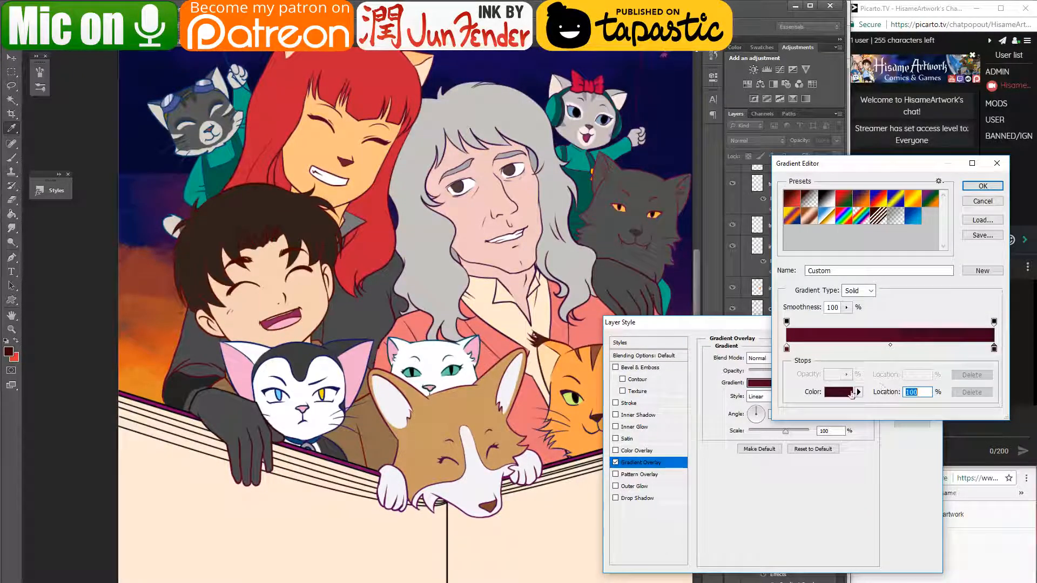
left_click(839, 392)
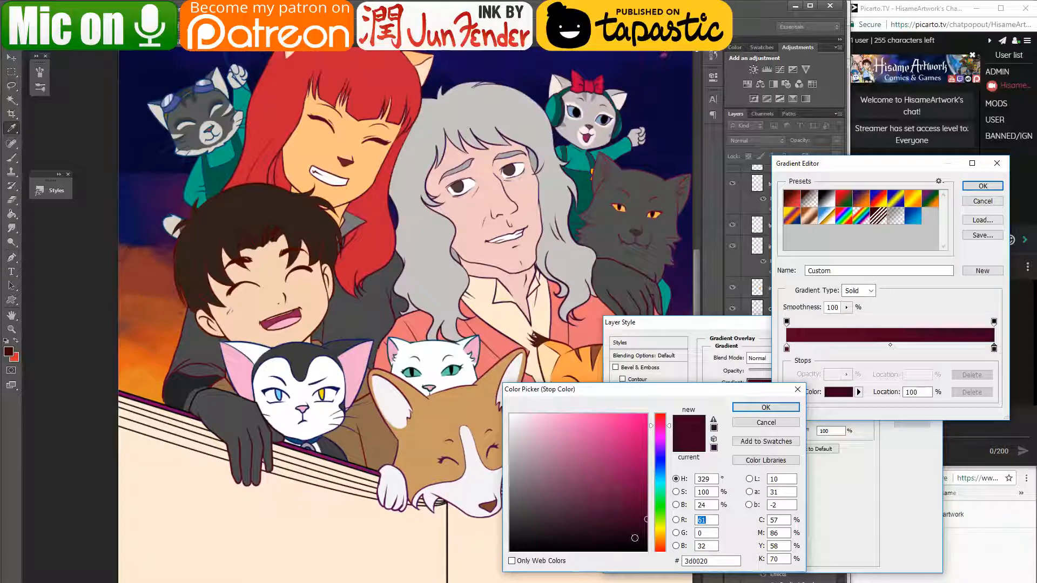
left_click(646, 533)
left_click(763, 407)
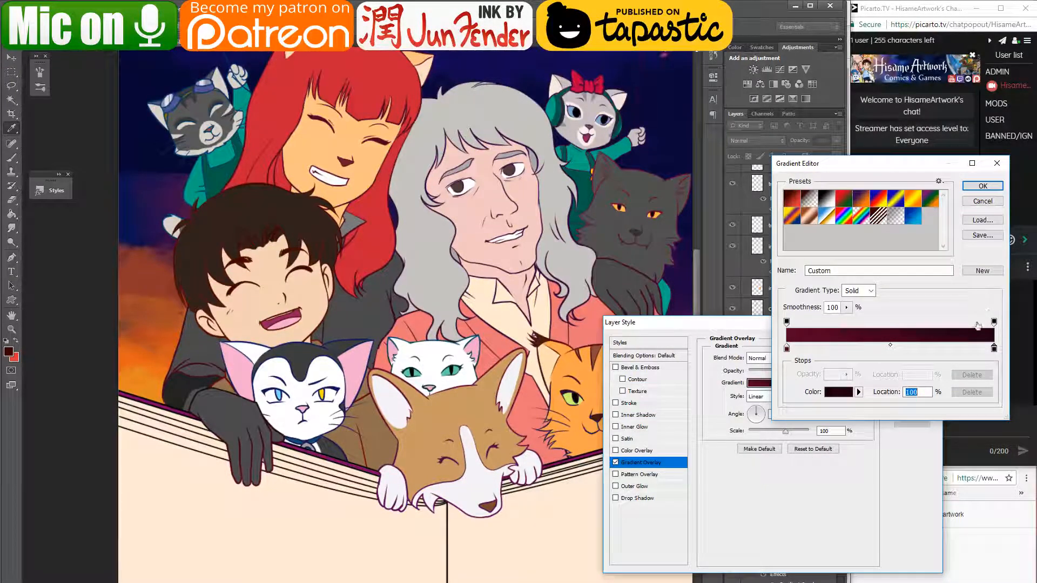
mouse_move(994, 351)
left_mouse_down()
mouse_move(834, 350)
mouse_move(994, 350)
left_mouse_up()
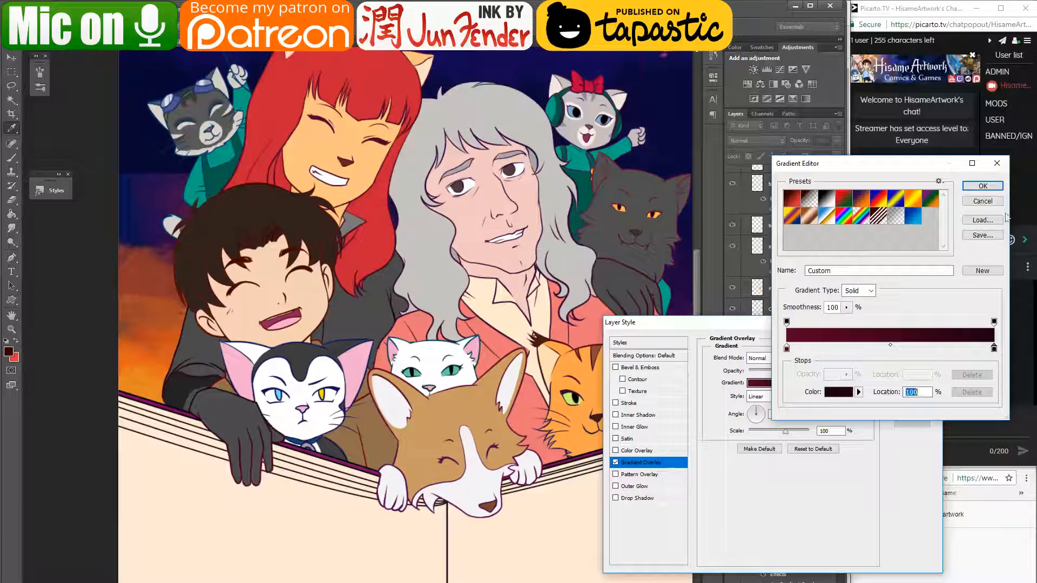
left_click(994, 188)
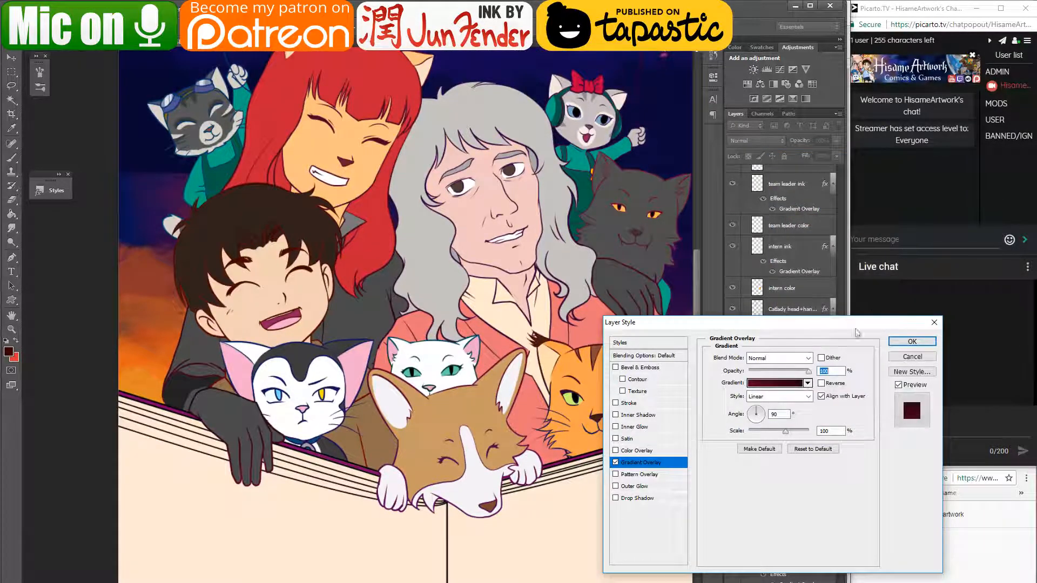
- Turn on Reverse for the catlady body ink gradient, move its dark stop to 61%, and apply the layer style
left_click(821, 383)
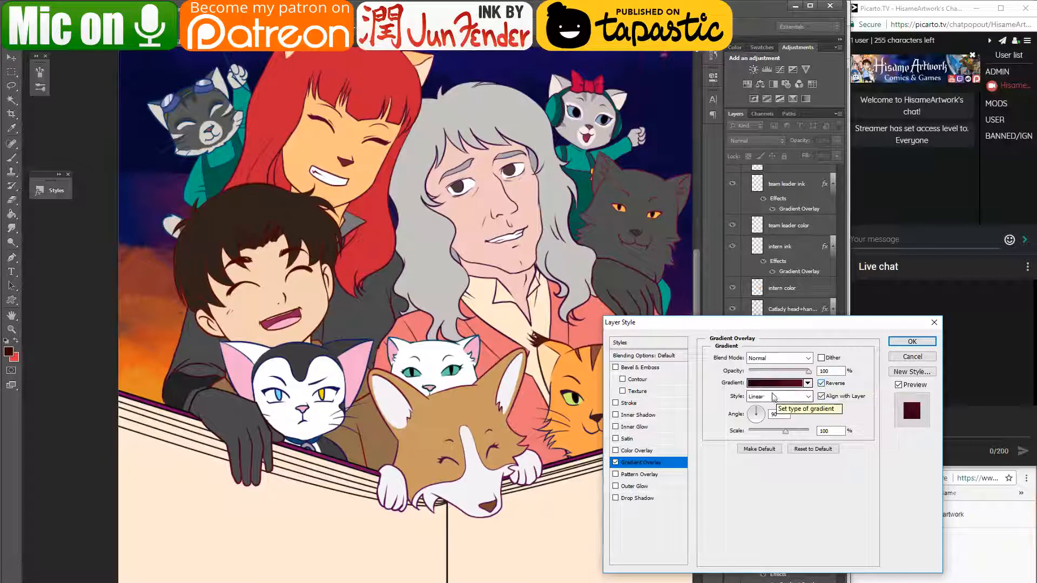
left_click(766, 383)
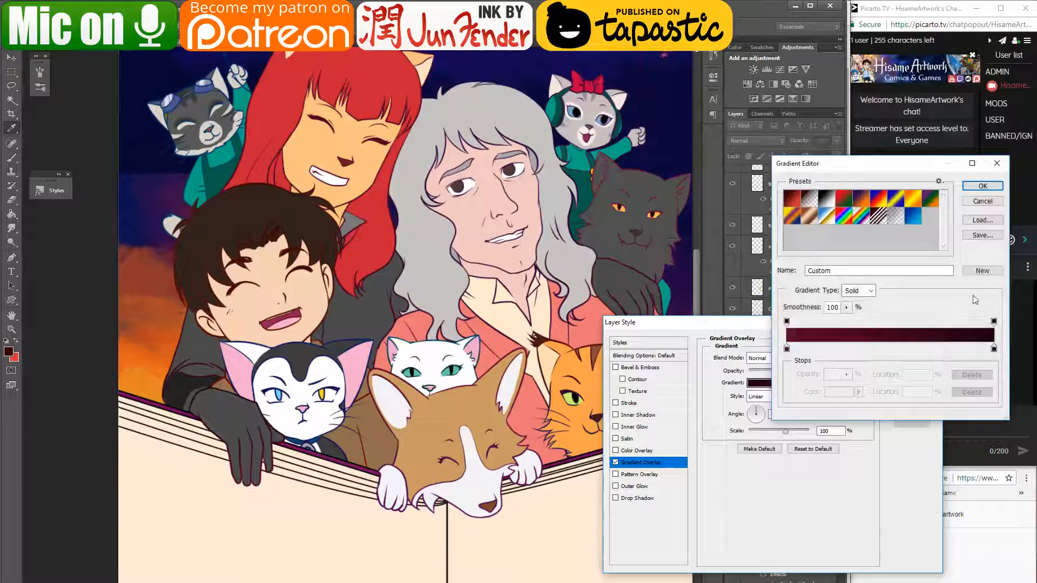
left_click_drag(994, 351, 915, 352)
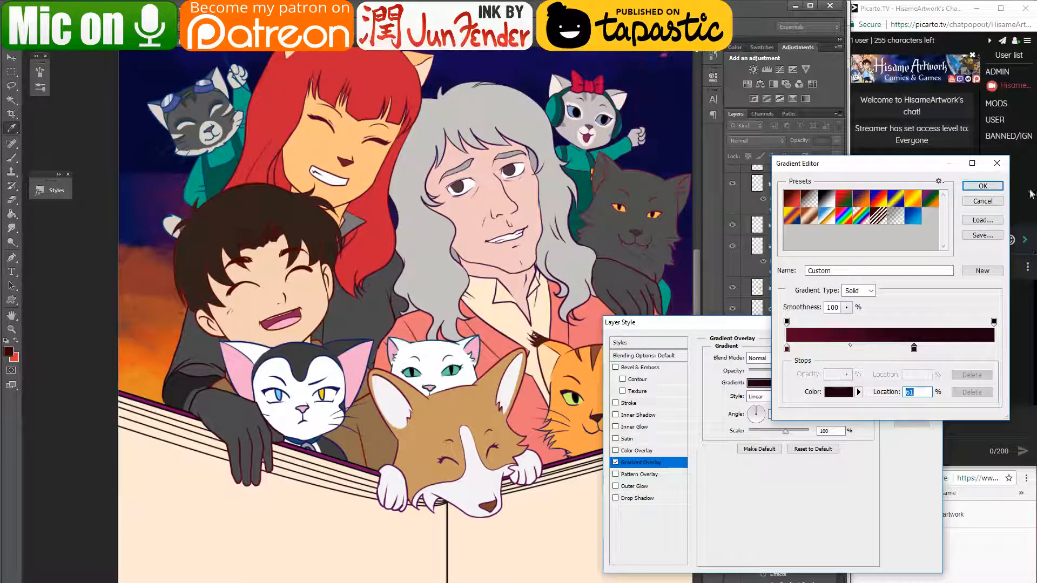
left_click(983, 186)
left_click(911, 342)
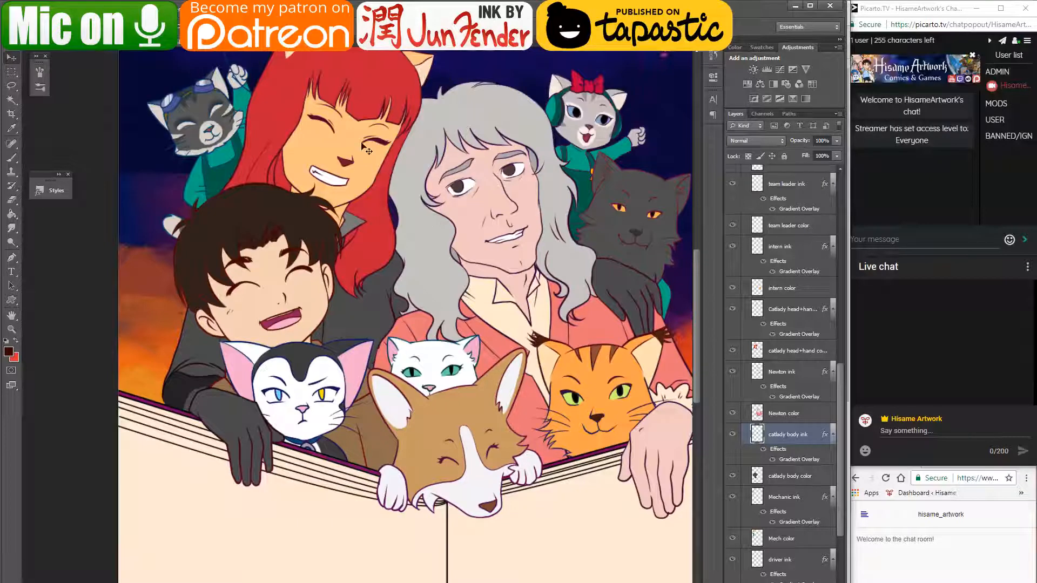
- Select the bg layer and choose the textured 929 brush at the end of the brush presets
scroll(473, 270, "down", 5)
scroll(474, 270, "up", 5)
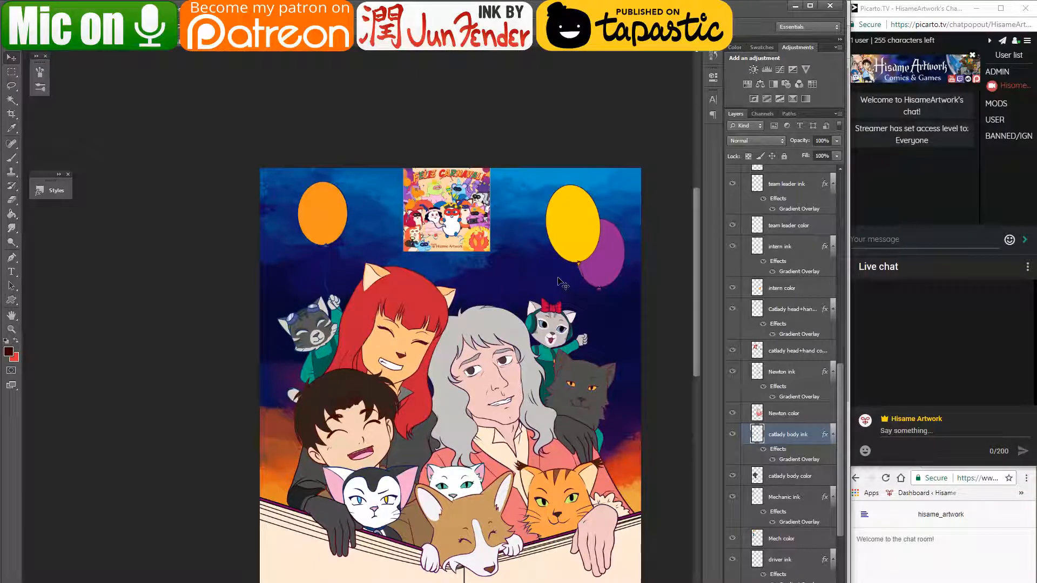
left_click(622, 377)
scroll(785, 524, "down", 2)
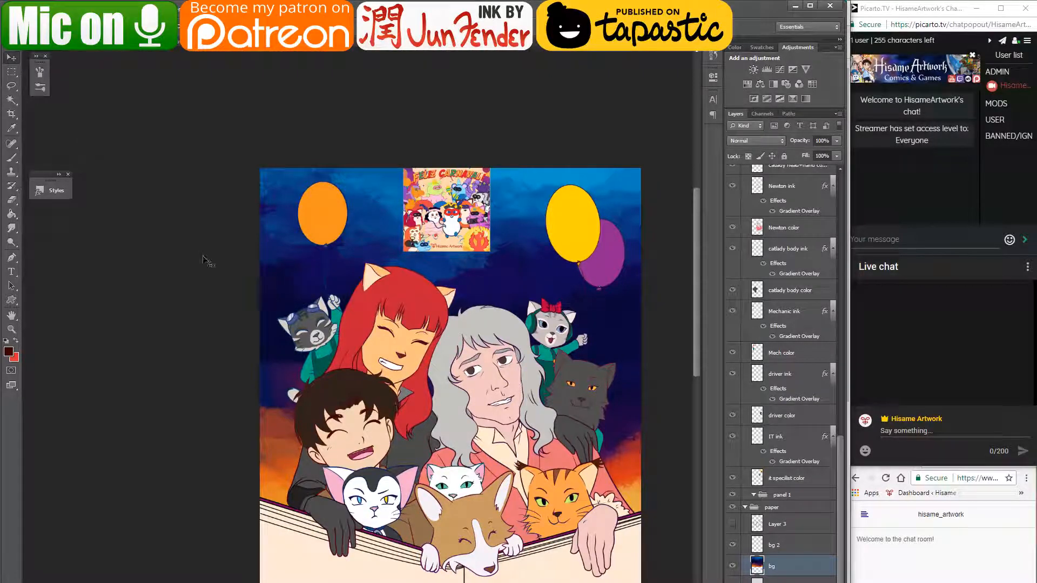
right_click(114, 212)
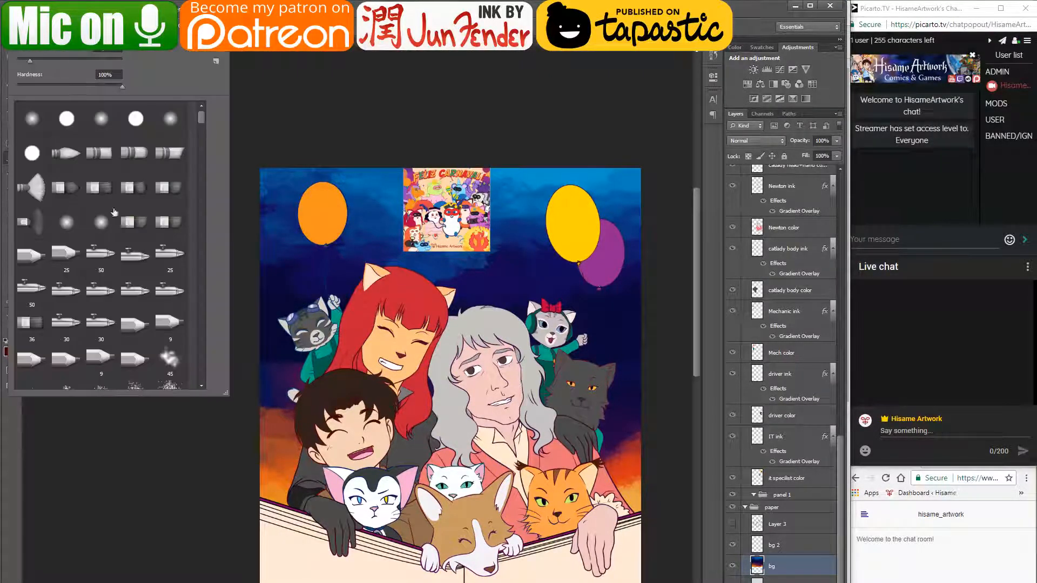
mouse_move(201, 120)
left_mouse_down()
mouse_move(212, 349)
mouse_move(202, 390)
left_mouse_up()
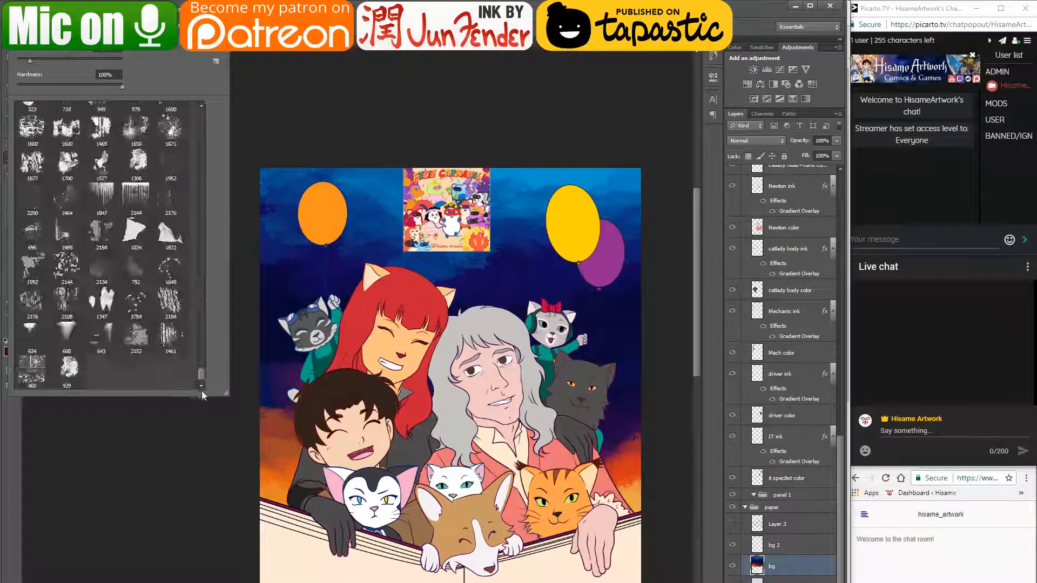
left_click(69, 369)
left_click(78, 457)
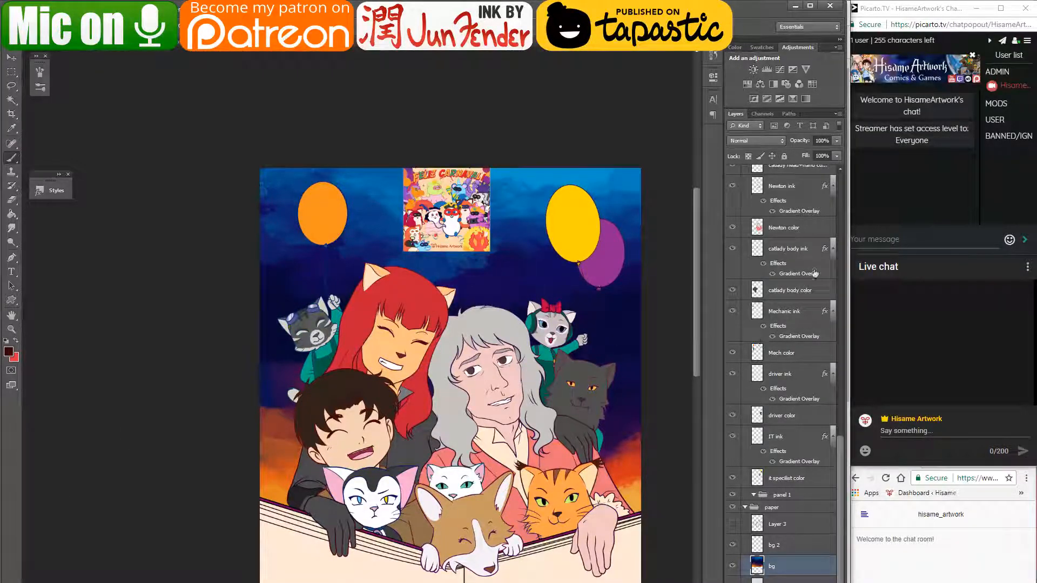
- Collapse the paper, panels and INK layer groups
left_click(745, 507)
scroll(783, 378, "up", 10)
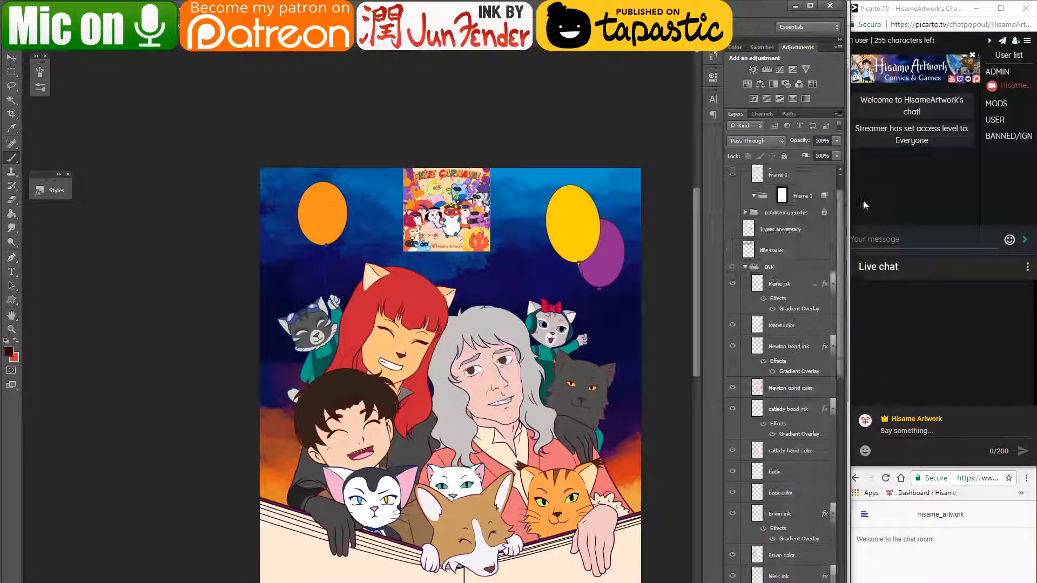
left_click(745, 171)
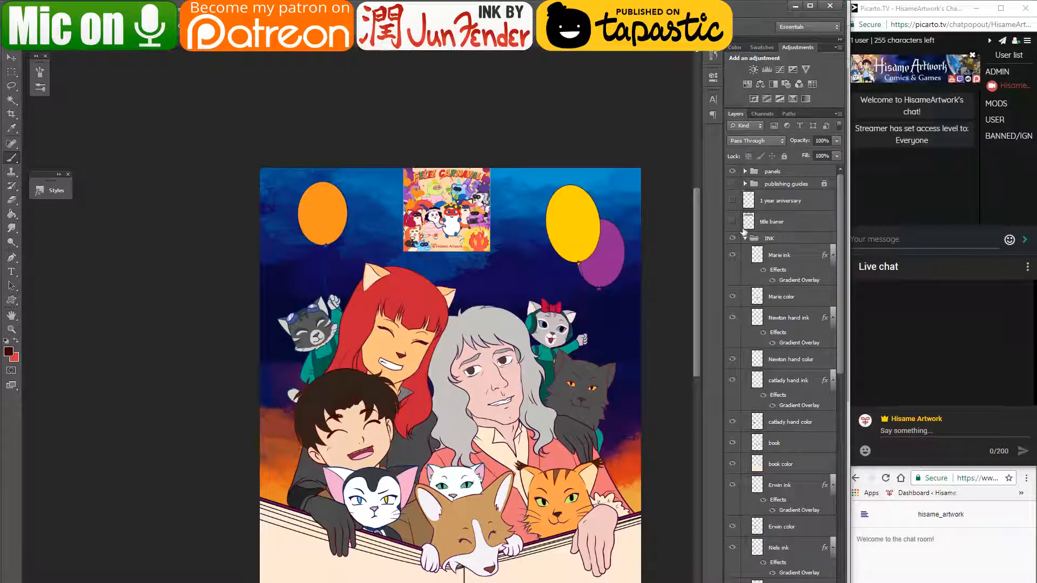
left_click(745, 238)
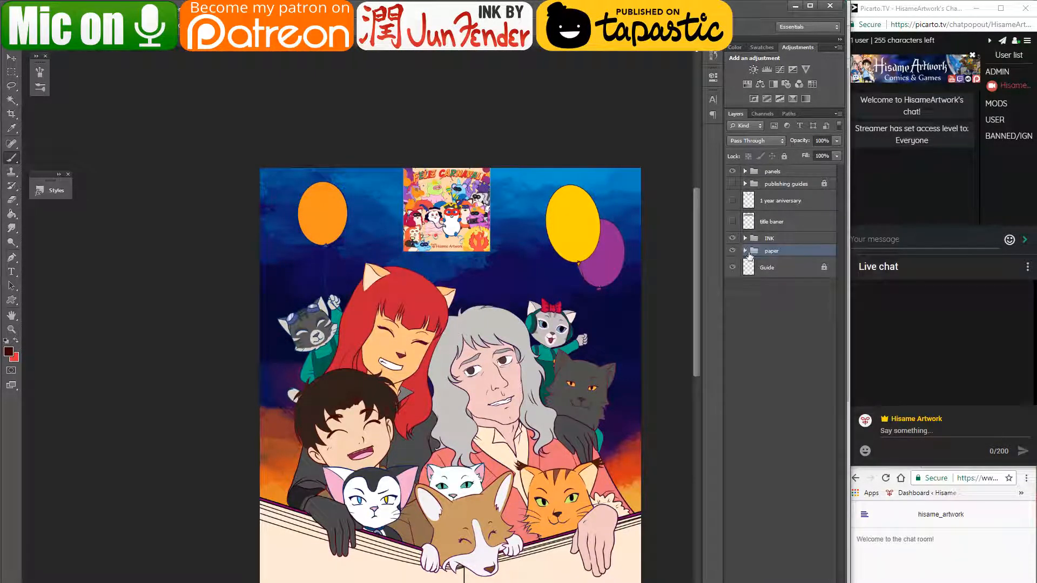
- Sample the sky's lighter blue and brush it on the bg layer across the upper sky, behind the characters and balloons
key("v")
left_click(555, 272)
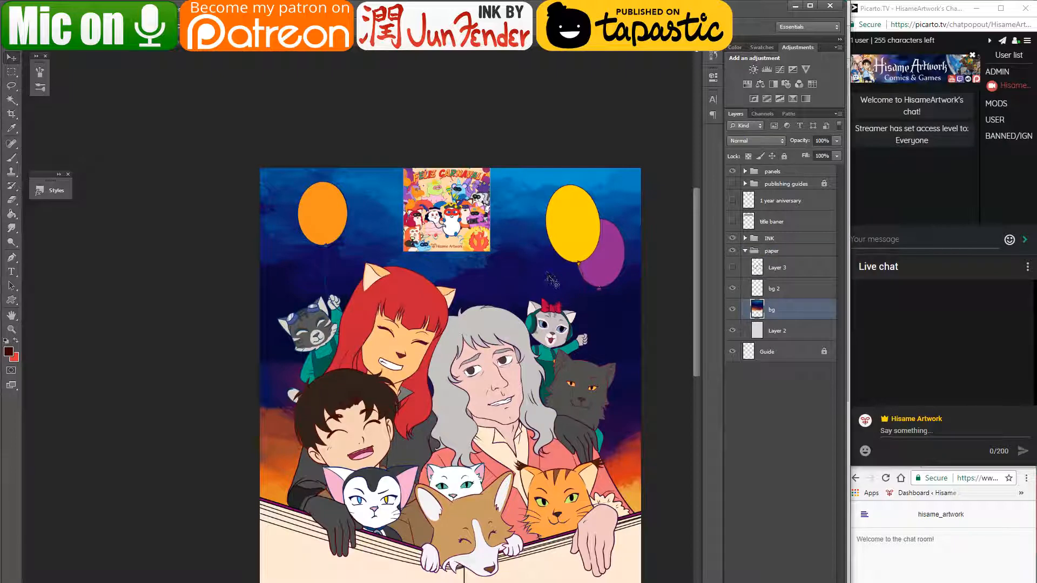
left_click(11, 158)
left_click(353, 183, "alt")
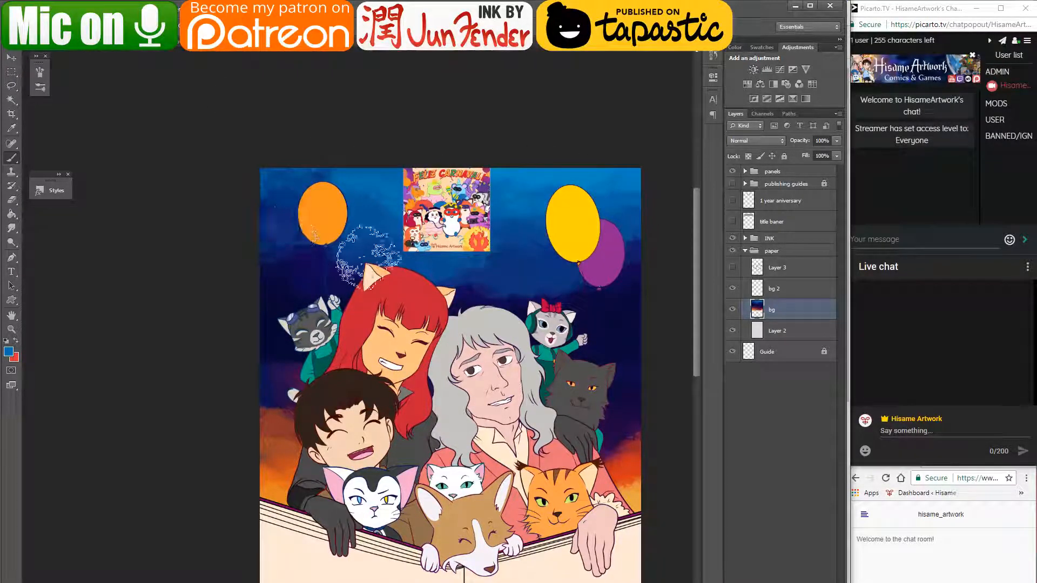
mouse_move(369, 258)
left_mouse_down()
mouse_move(210, 254)
mouse_move(623, 182)
left_mouse_up()
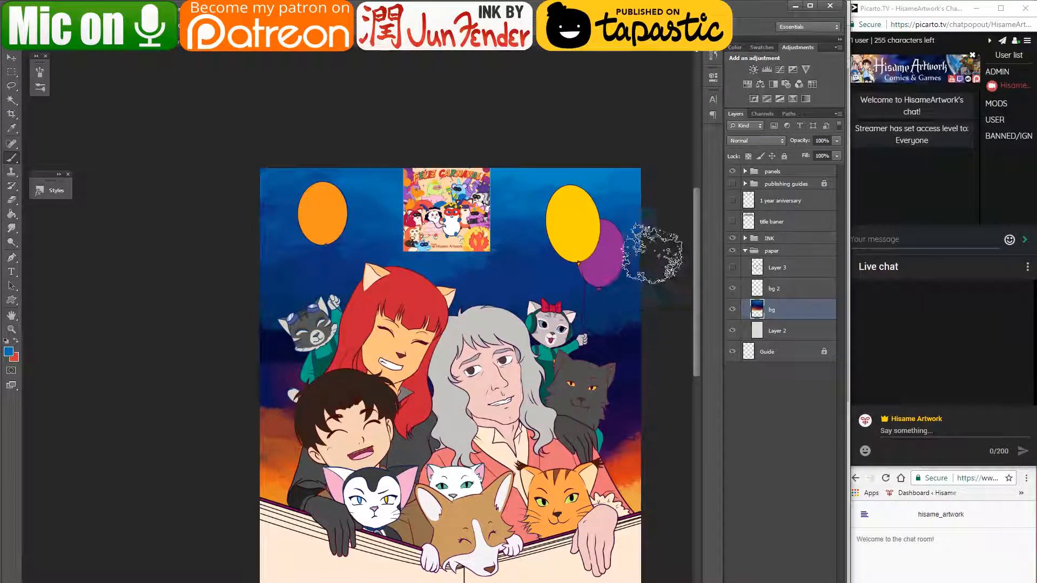
- Undo the last sky stroke, then brush a darker blue sampled beside the purple balloon across the upper sky of the bg layer
key("ctrl+z")
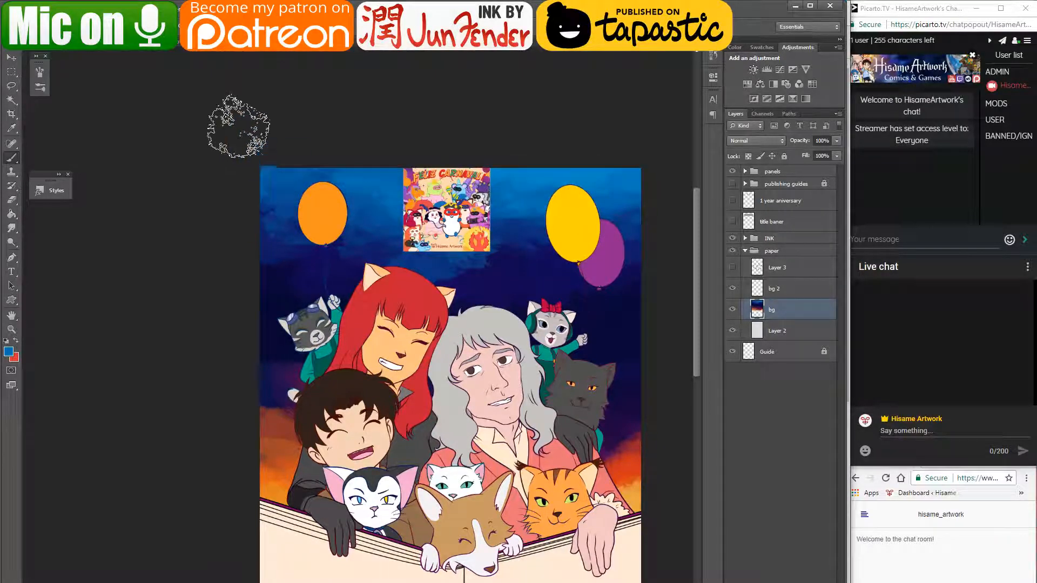
left_click(630, 237, "alt")
mouse_move(641, 261)
left_mouse_down()
mouse_move(304, 250)
mouse_move(401, 229)
left_mouse_up()
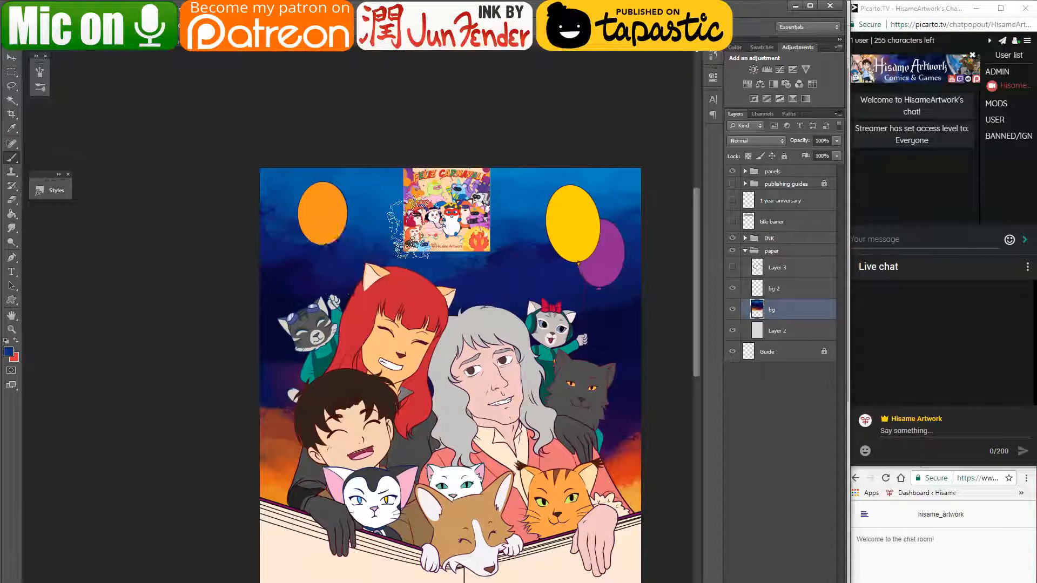
left_click(311, 265, "alt")
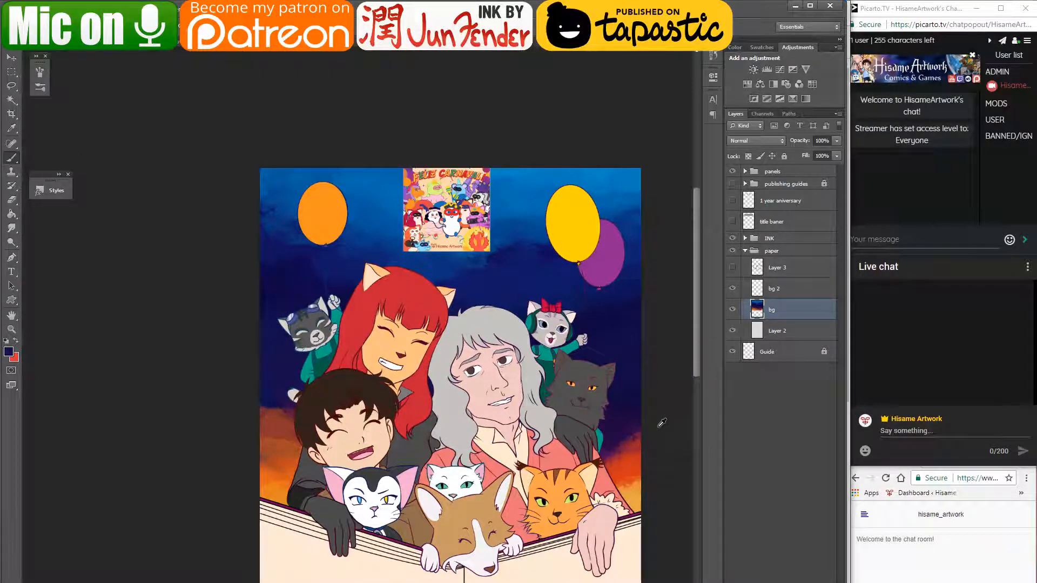
- Brush sampled purple tones into the lower sky beside the dark grey cat and pink coat
left_click(610, 457, "alt")
mouse_move(612, 455)
left_mouse_down()
mouse_move(640, 389)
mouse_move(580, 434)
mouse_move(464, 453)
mouse_move(637, 404)
mouse_move(580, 390)
mouse_move(396, 422)
mouse_move(279, 420)
mouse_move(230, 369)
mouse_move(427, 450)
mouse_move(390, 409)
mouse_move(336, 386)
mouse_move(512, 407)
mouse_move(337, 372)
mouse_move(385, 353)
mouse_move(587, 363)
mouse_move(523, 365)
mouse_move(598, 405)
mouse_move(562, 484)
mouse_move(630, 459)
mouse_move(628, 426)
mouse_move(559, 481)
mouse_move(659, 492)
left_mouse_up()
left_click(633, 457, "alt")
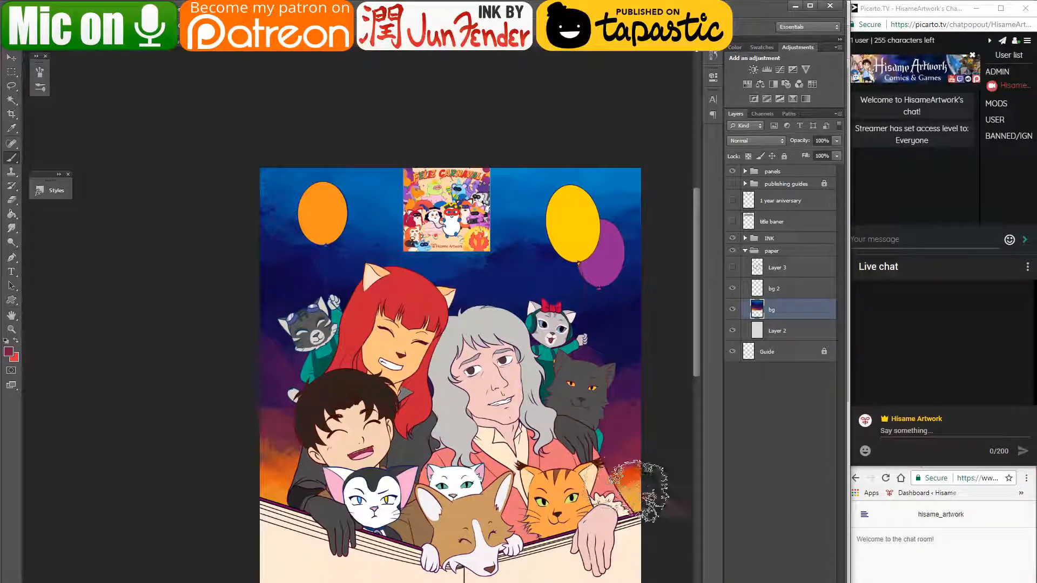
- Brush the sunset's red-orange and the orange balloon's colour into the lower sky on both sides of the characters
left_click(633, 470, "alt")
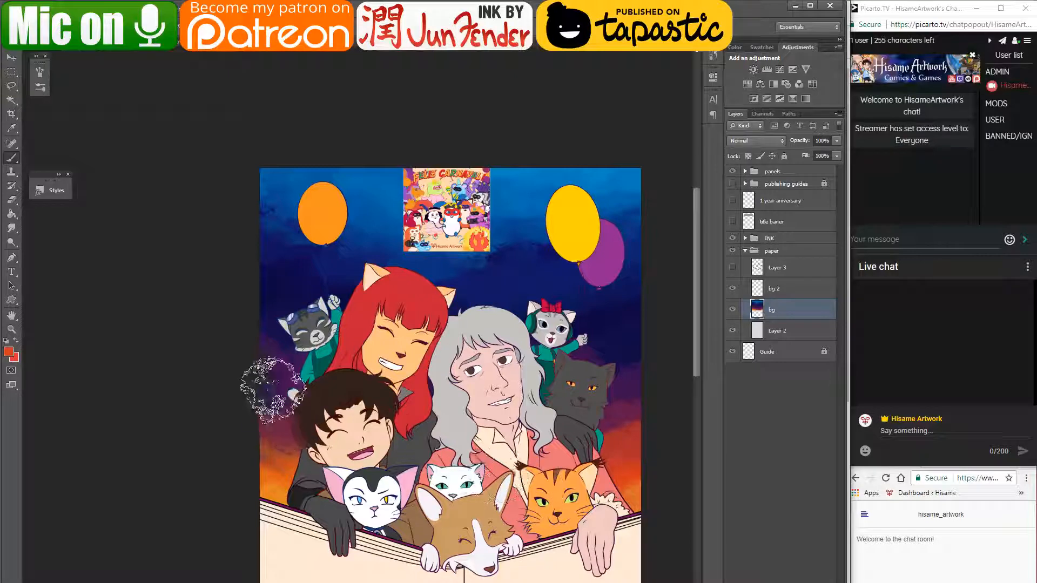
mouse_move(273, 390)
left_mouse_down()
mouse_move(275, 446)
mouse_move(395, 506)
mouse_move(282, 429)
left_mouse_up()
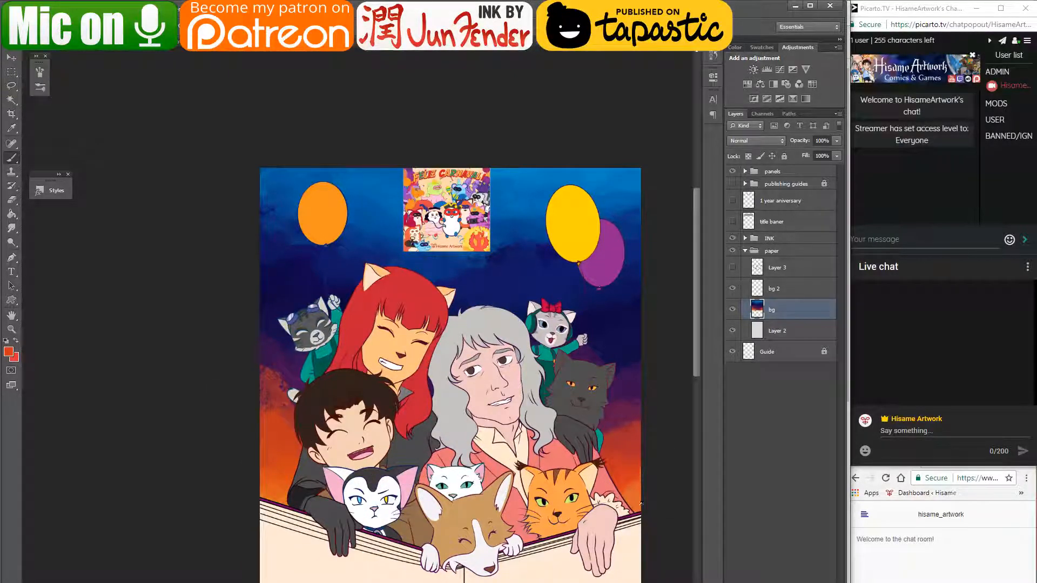
left_click(324, 213, "alt")
left_click_drag(269, 490, 277, 471)
left_click_drag(667, 516, 632, 481)
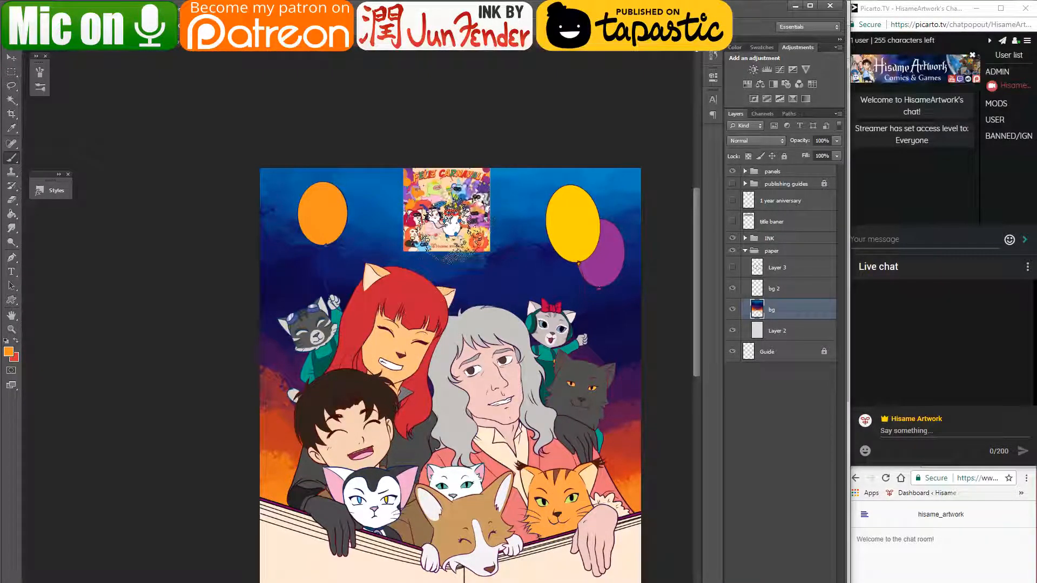
- Hide the small carnival poster layer, Layer 1 Copy, in the panels group
left_click(451, 216, "ctrl")
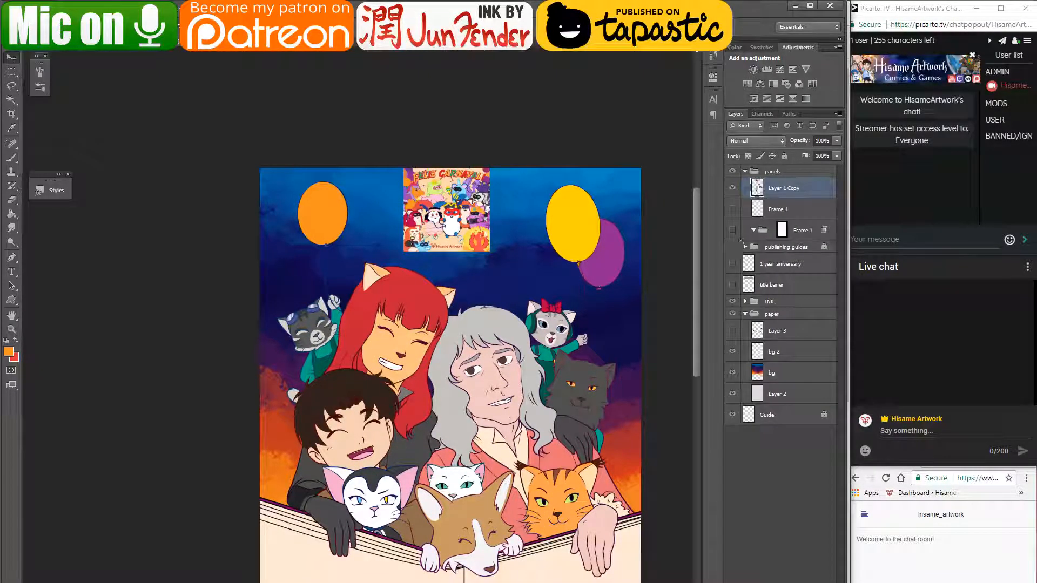
left_click(733, 189)
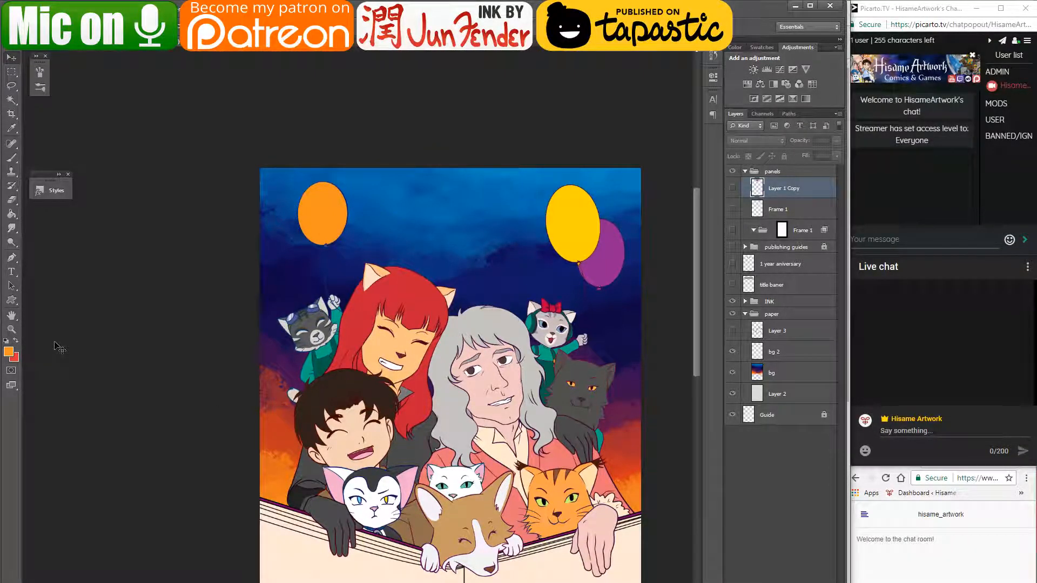
- Try a curved ribbon banner custom shape across the sky between the balloons
left_click(7, 305)
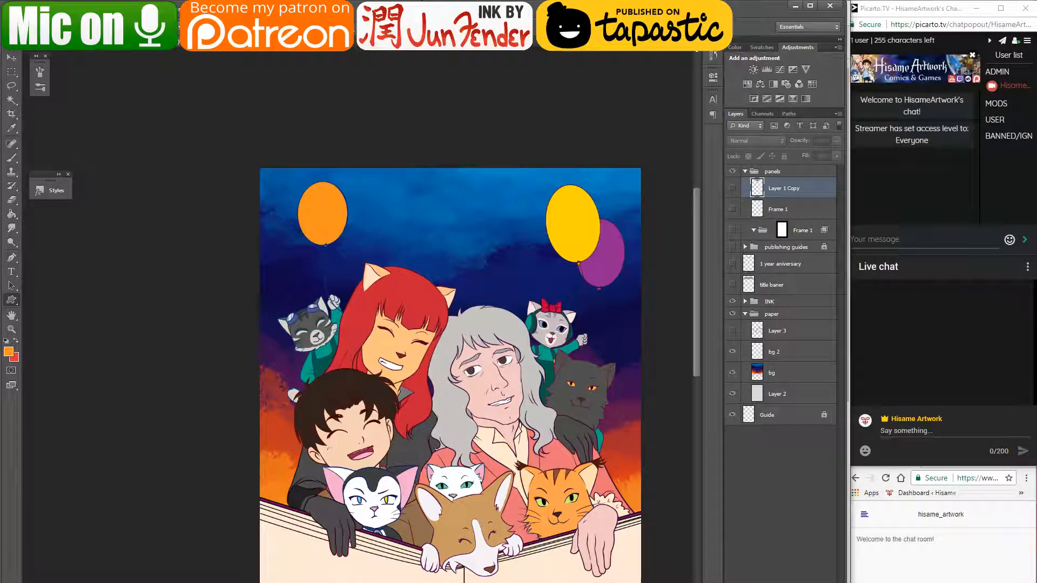
left_click(291, 27)
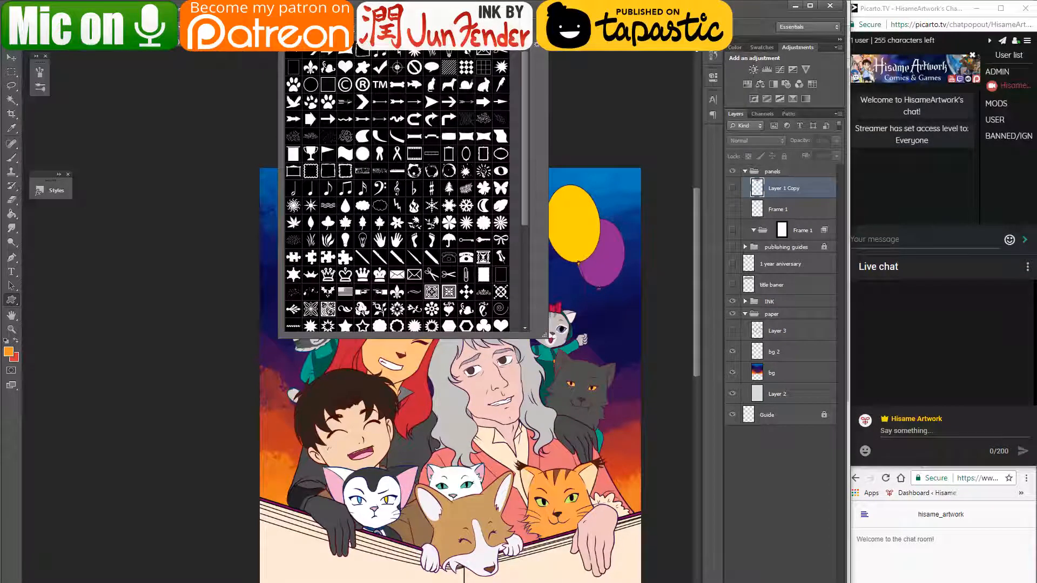
left_click(434, 138)
left_click(324, 148)
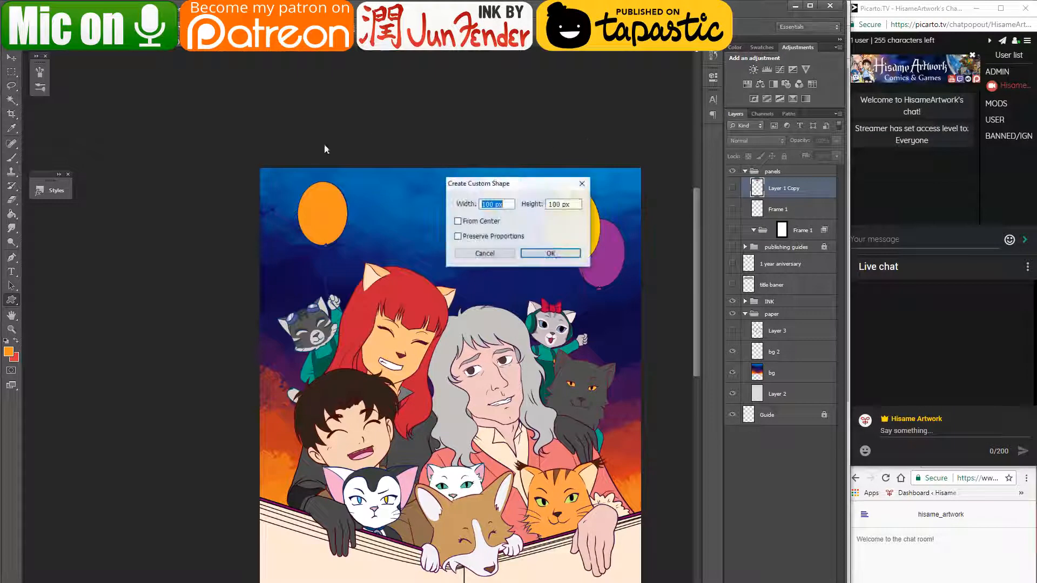
left_click(507, 255)
left_click_drag(305, 193, 591, 324)
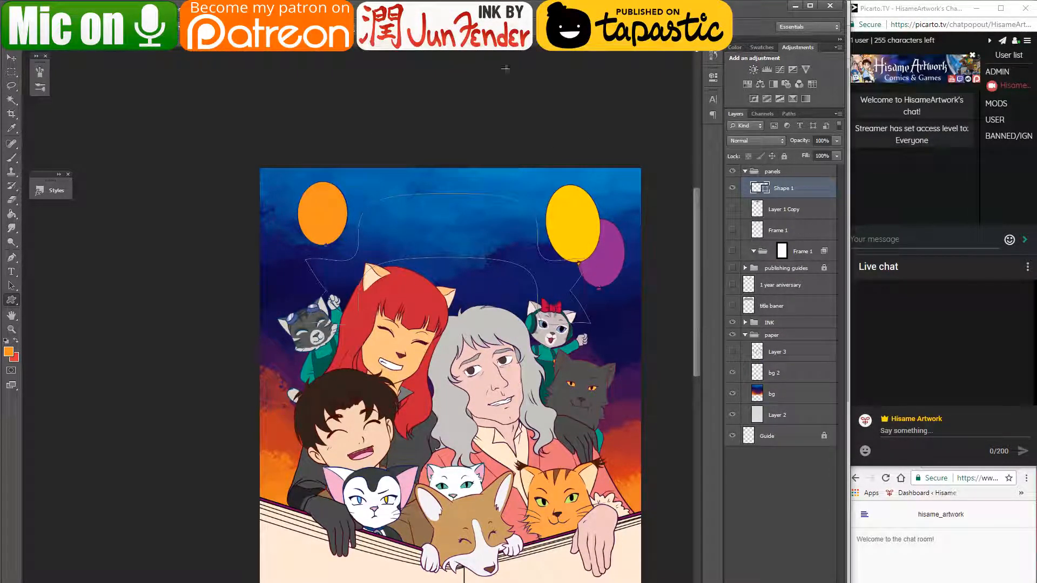
left_click(12, 58)
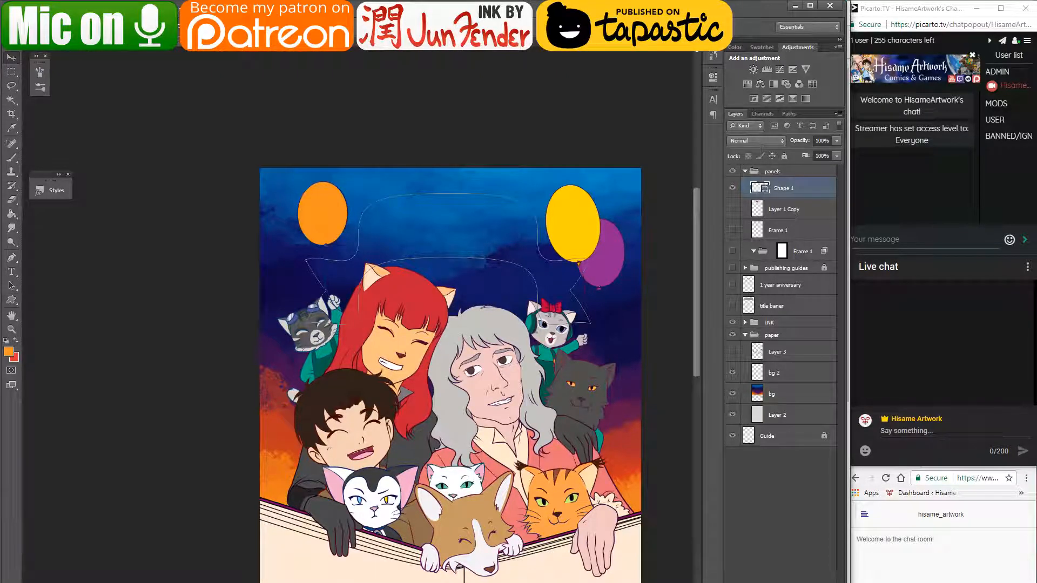
key("Delete")
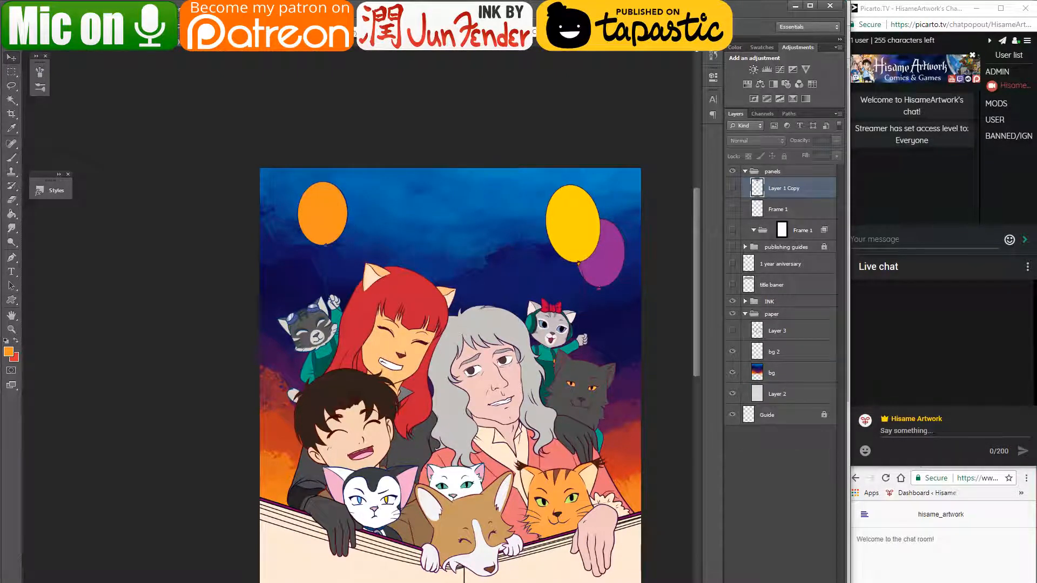
- Browse the custom shapes and try a straight banner with ornate ends across the sky between the balloons
left_click(11, 300)
left_click(291, 26)
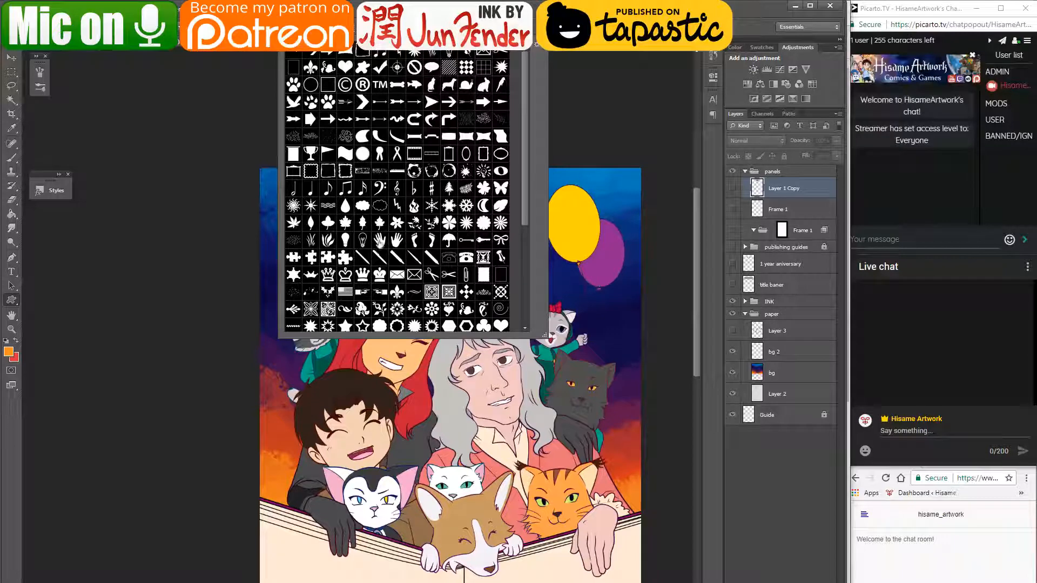
scroll(381, 242, "down", 1)
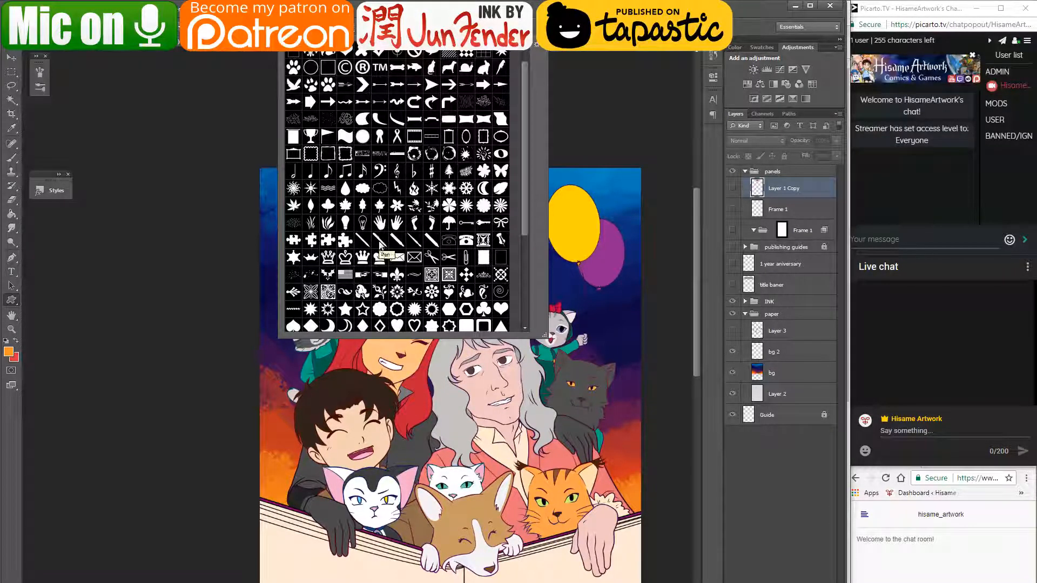
scroll(438, 300, "down", 1)
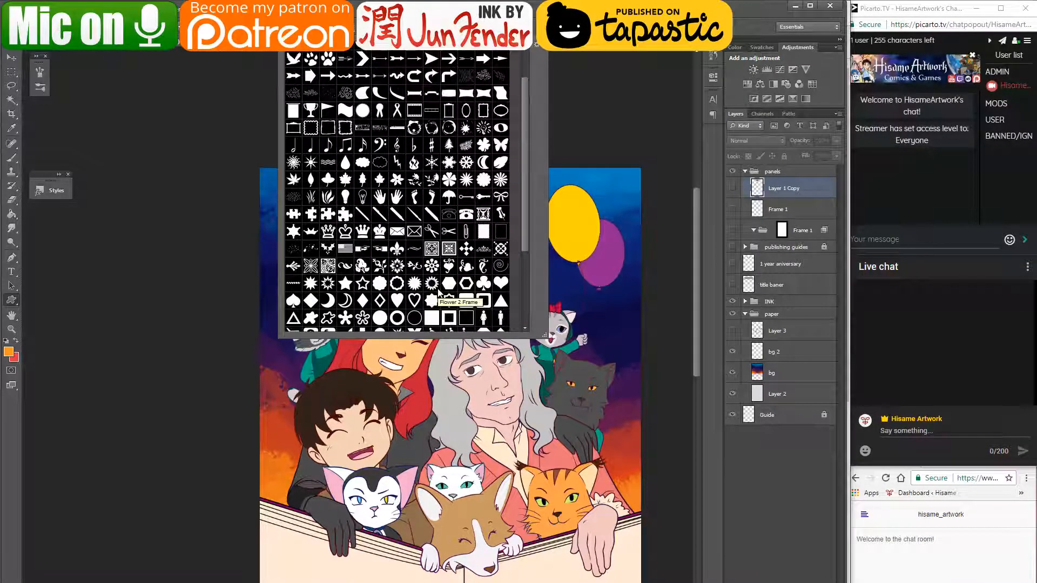
scroll(440, 293, "down", 1)
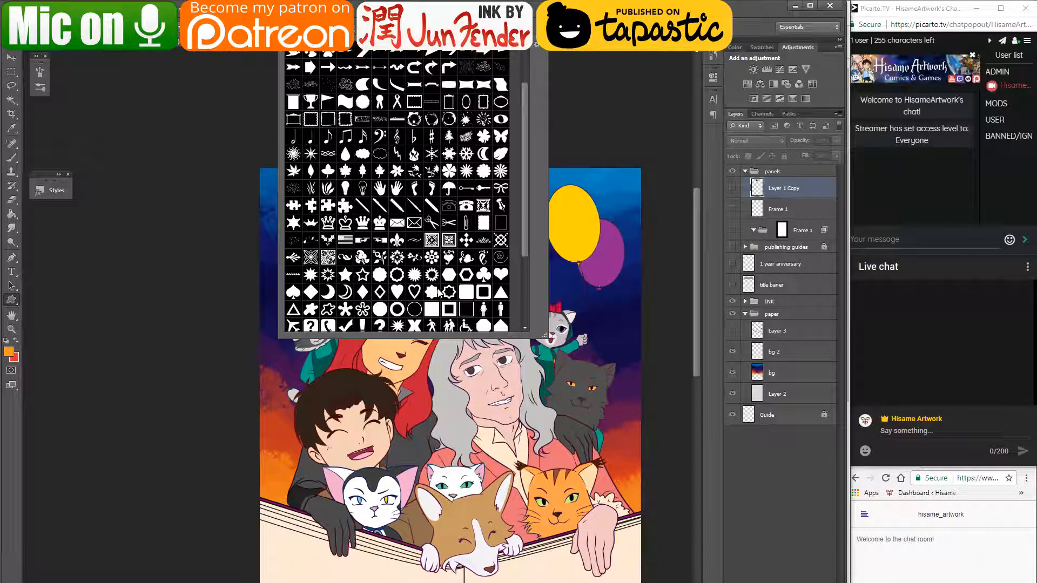
scroll(439, 292, "down", 6)
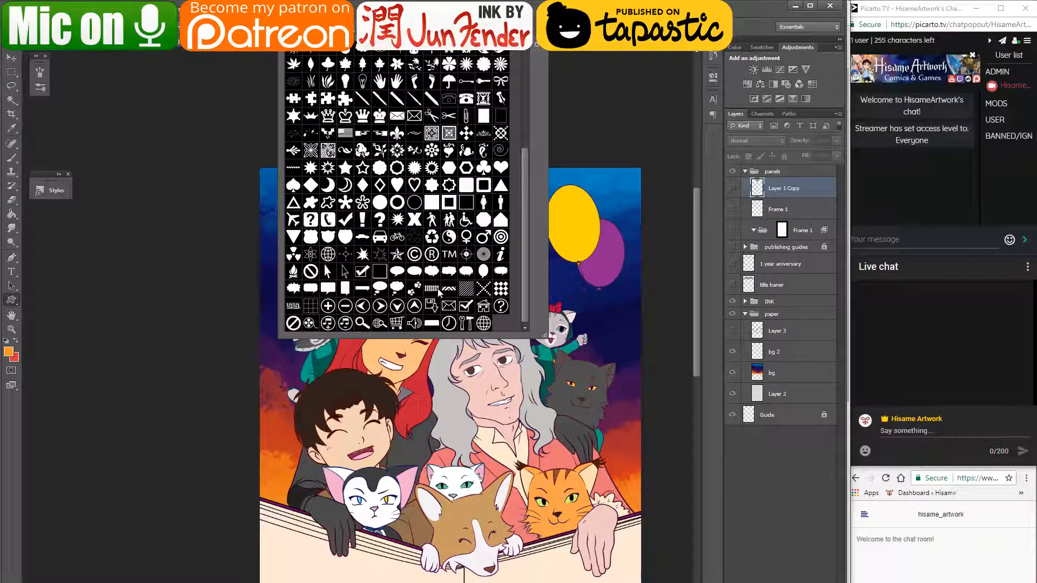
scroll(438, 292, "up", 9)
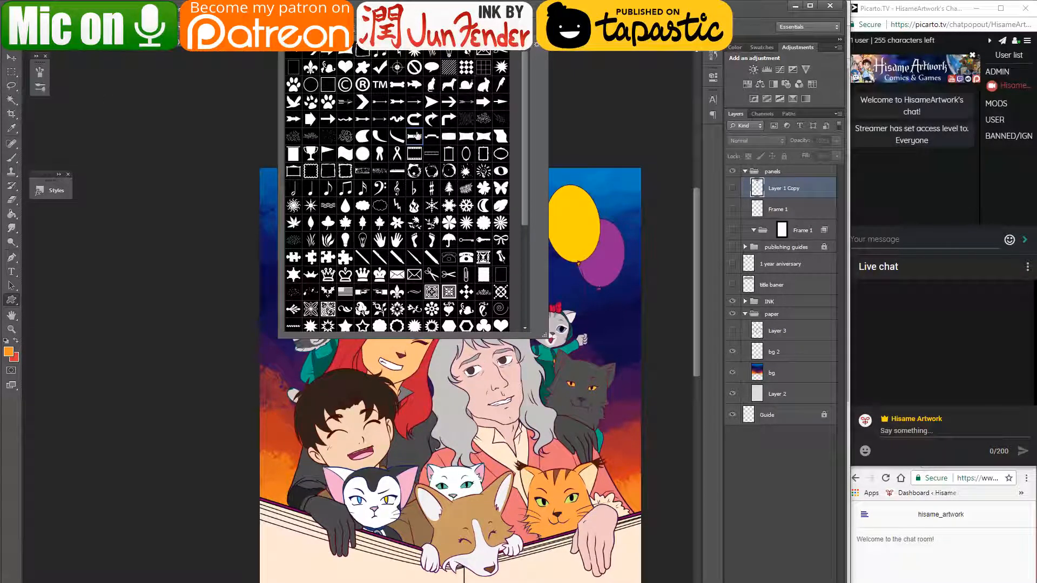
left_click_drag(592, 187, 299, 284)
left_click(11, 58)
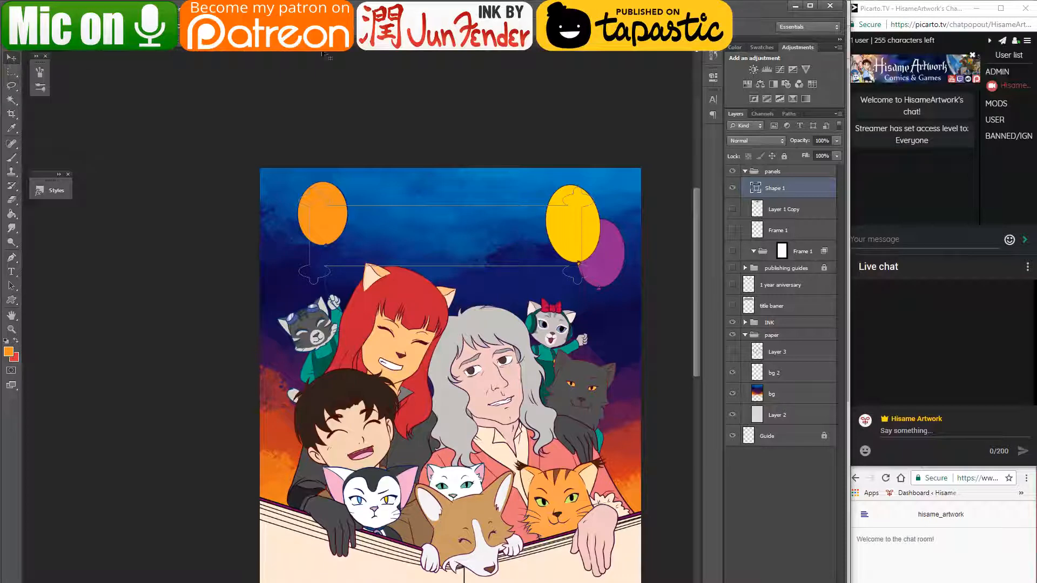
key("Delete")
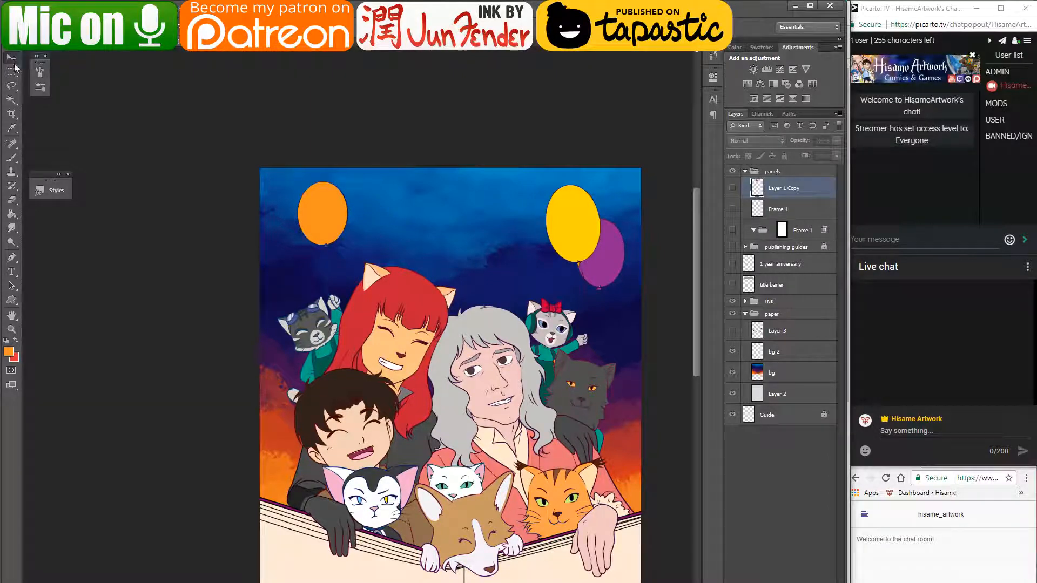
- Group the Marie ink and Marie color layers together inside the INK group
scroll(477, 416, "down", 5)
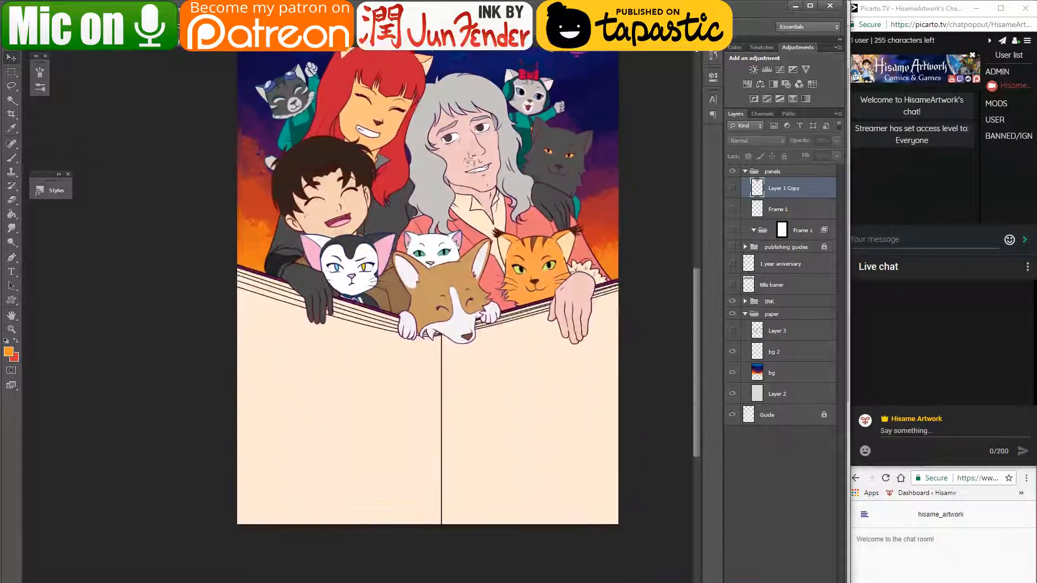
scroll(476, 218, "up", 2)
scroll(477, 218, "up", 1)
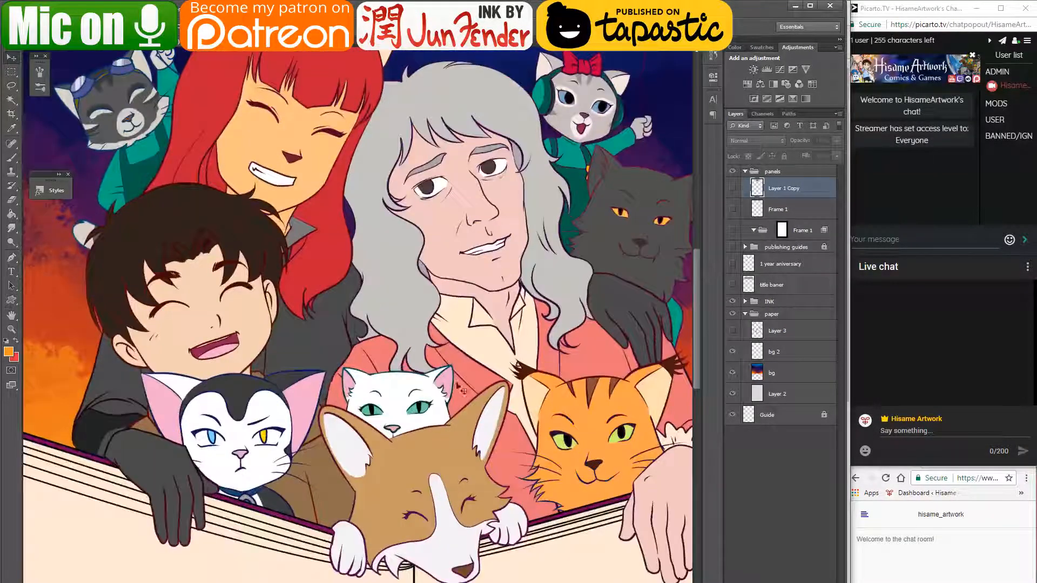
left_click(466, 375)
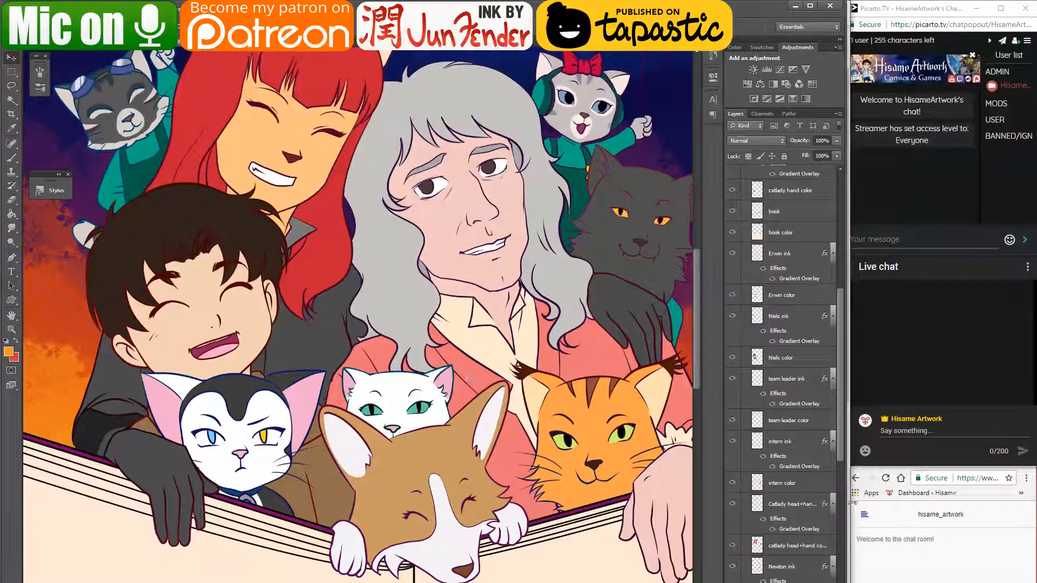
scroll(775, 331, "up", 3)
scroll(774, 332, "up", 3)
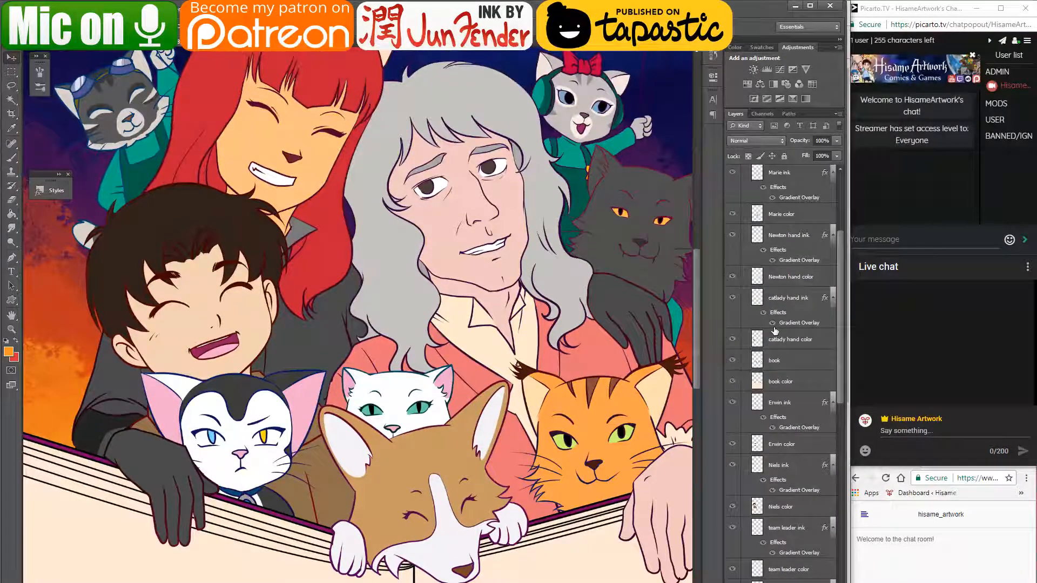
scroll(775, 331, "up", 2)
scroll(774, 331, "up", 3)
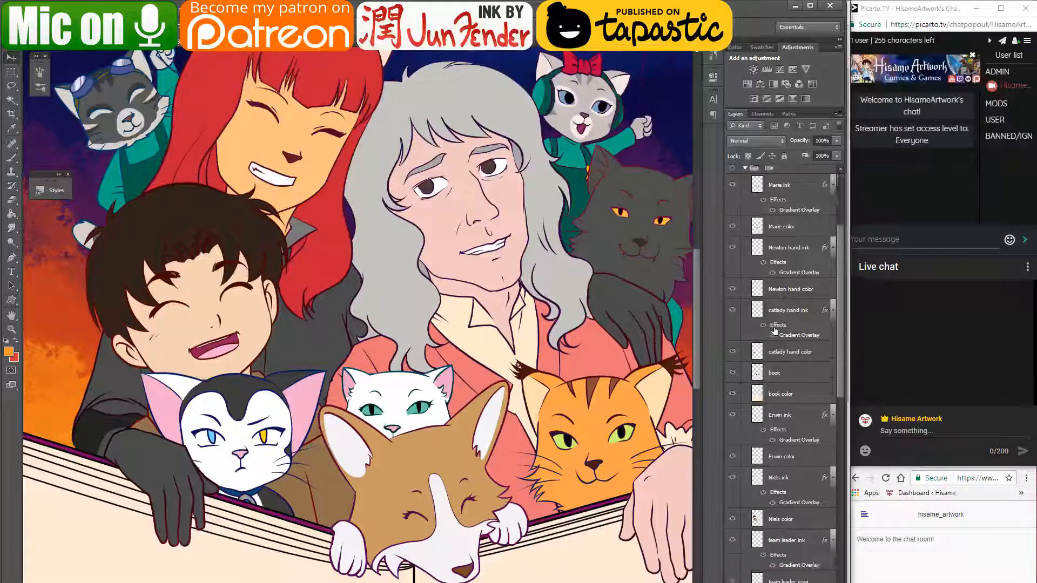
scroll(774, 332, "down", 1)
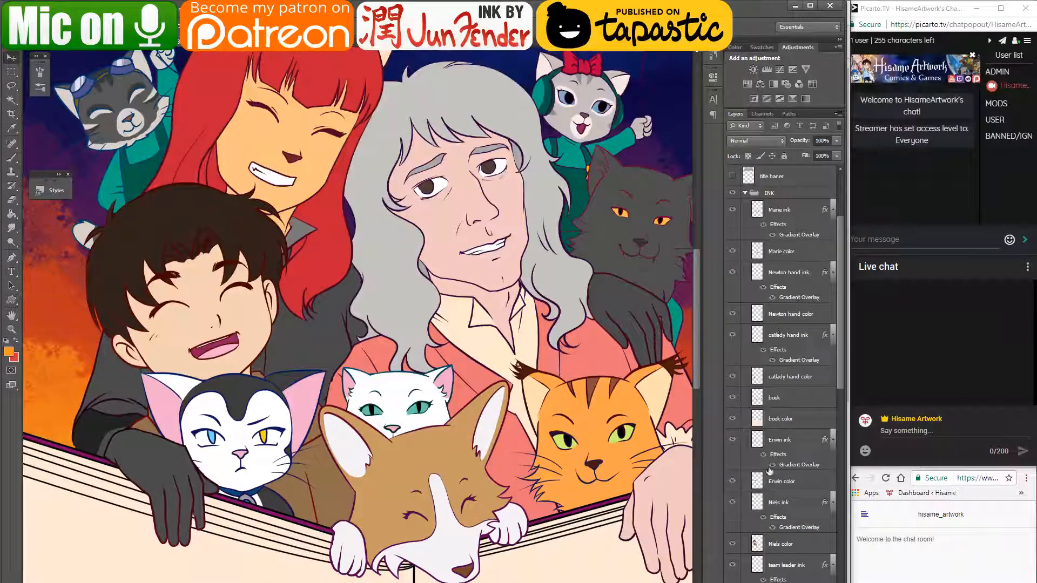
left_click(806, 247)
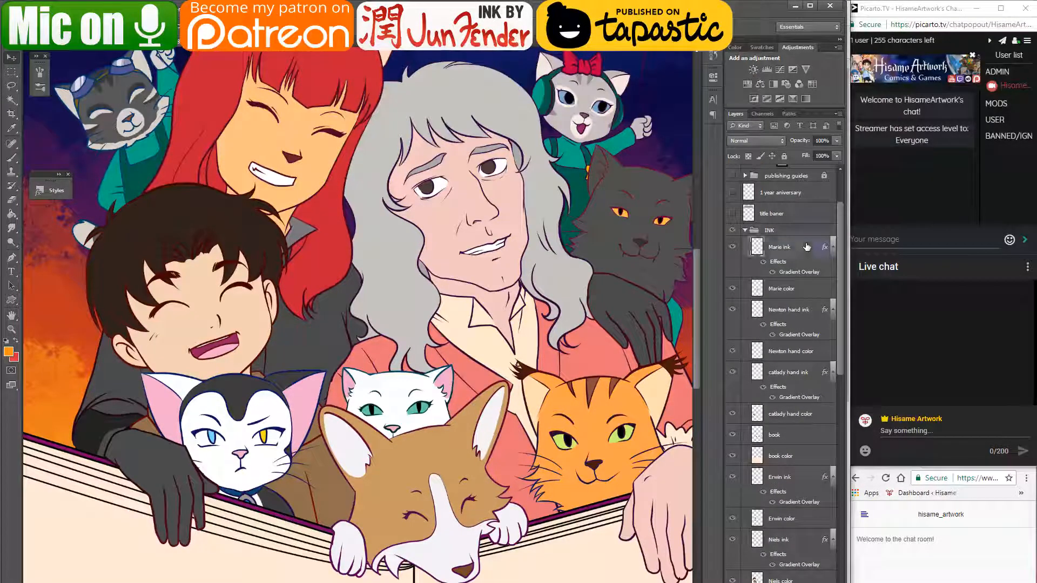
left_click(810, 286, "shift")
key("ctrl+g")
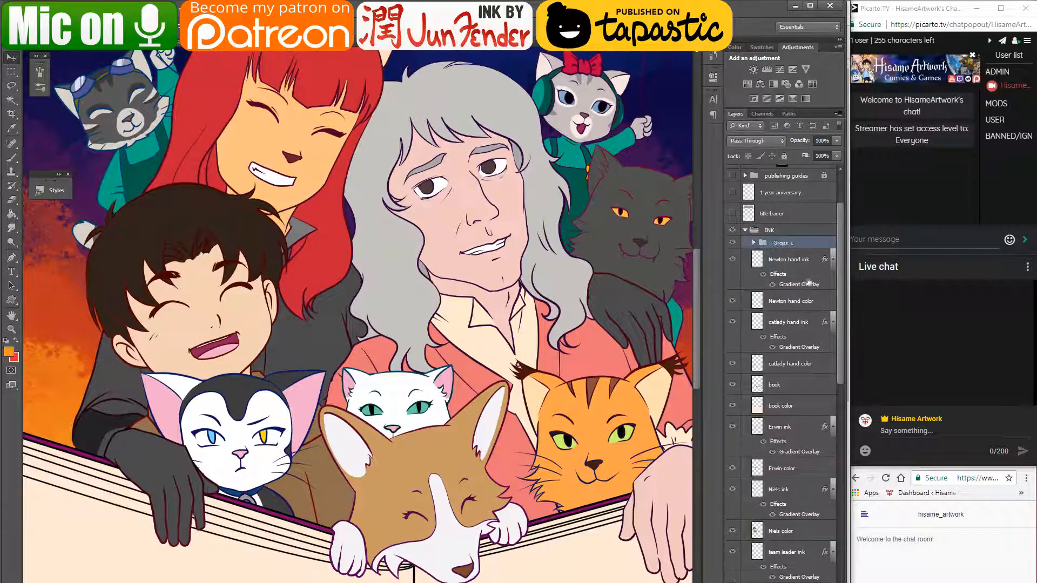
- Rename the new layer group Marie and give it the Violet colour label
double_click(780, 242)
type("Mar")
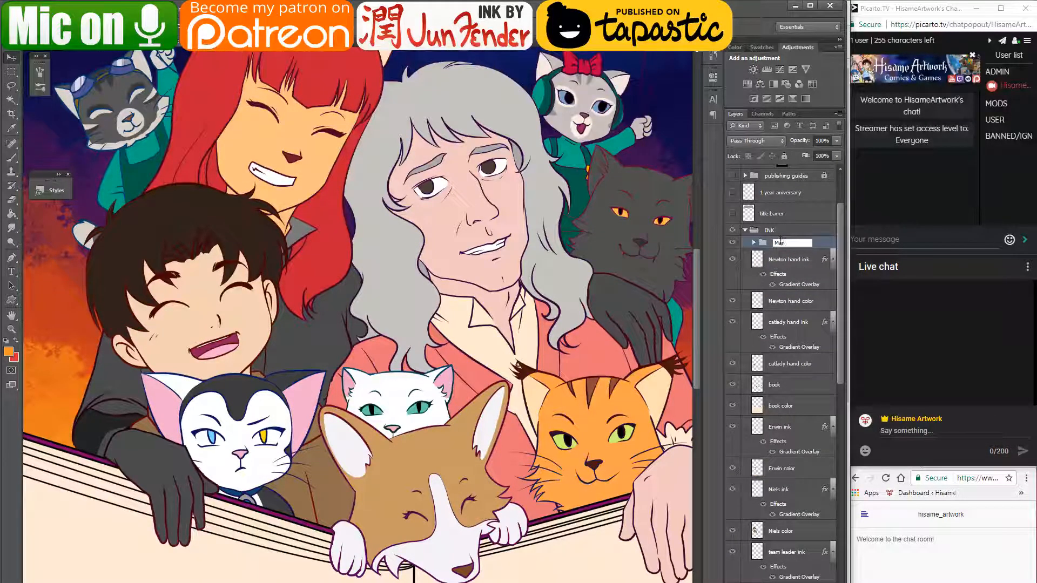
type("ie")
key("Return")
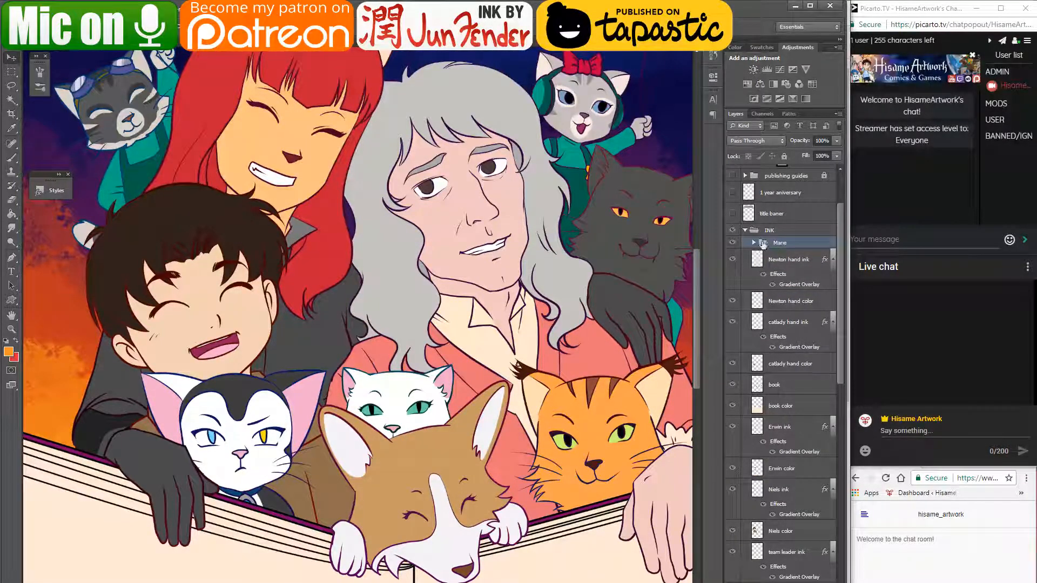
right_click(763, 244)
right_click(733, 243)
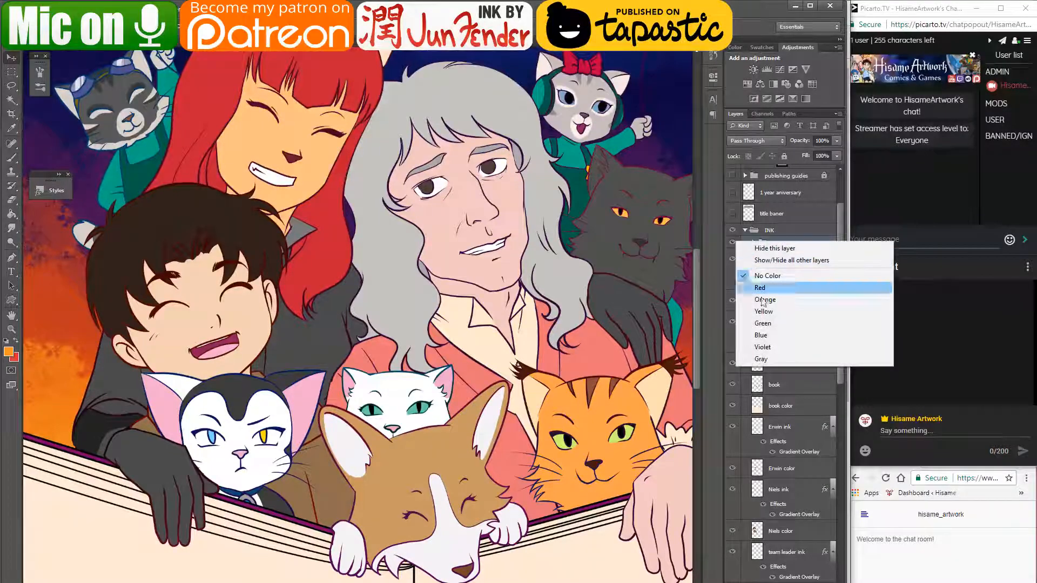
left_click(773, 349)
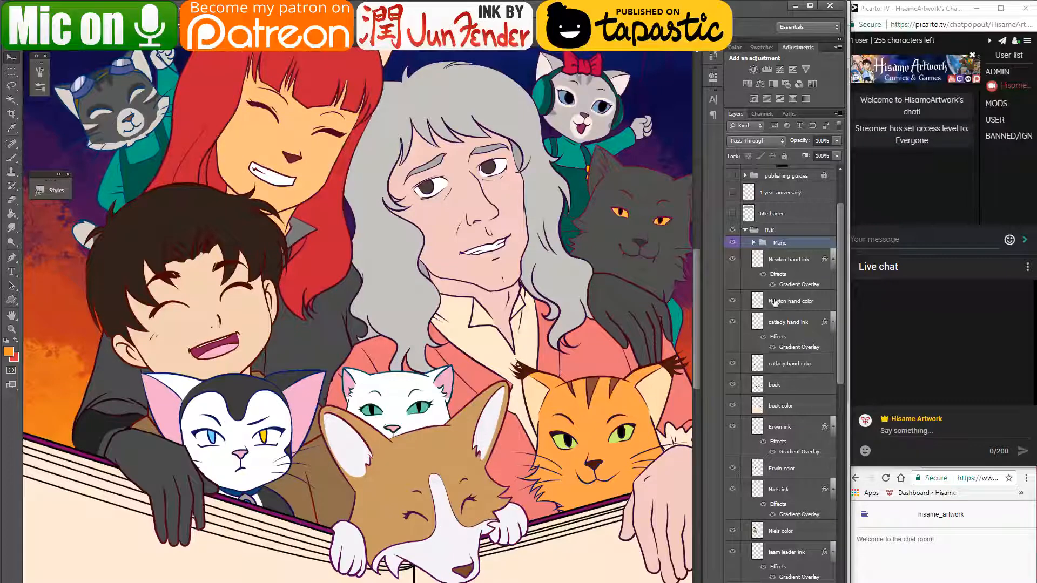
- Group the book and book color layers, name the group book and give it the Red colour label
left_click(803, 396)
left_click(802, 410, "shift")
key("ctrl+g")
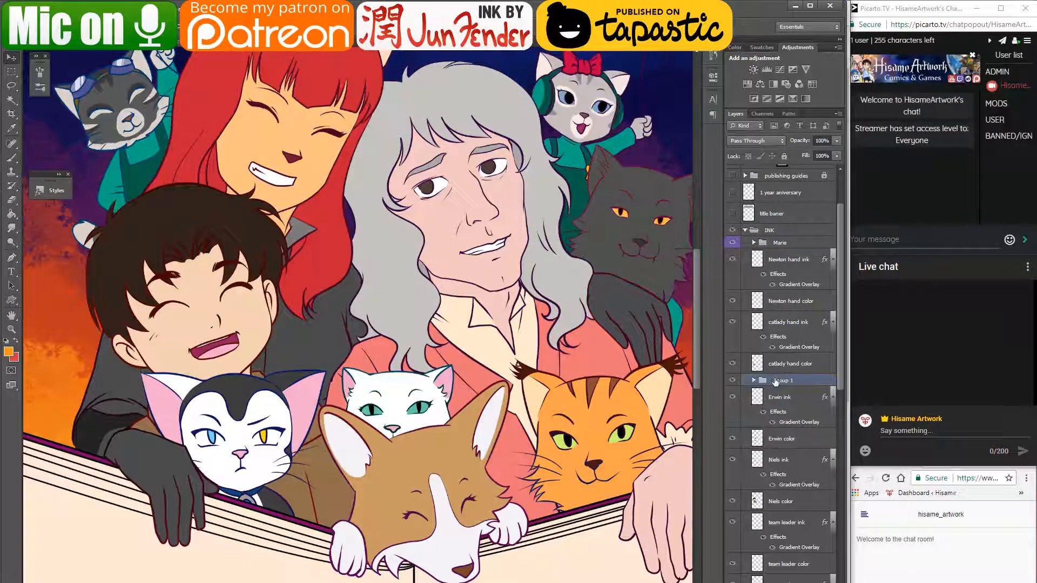
double_click(781, 381)
type("book")
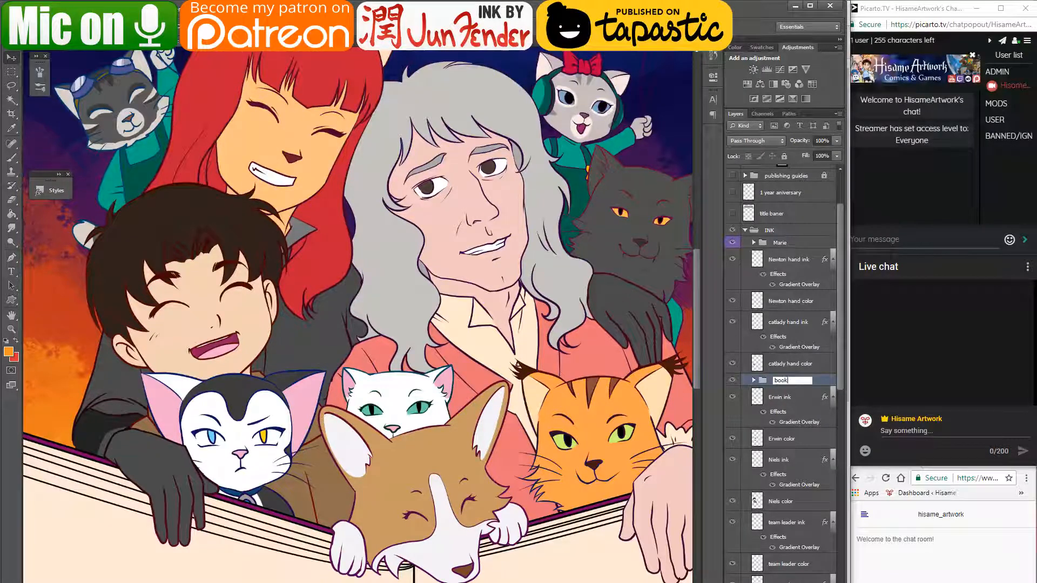
key("Return")
right_click(763, 380)
left_click(806, 300)
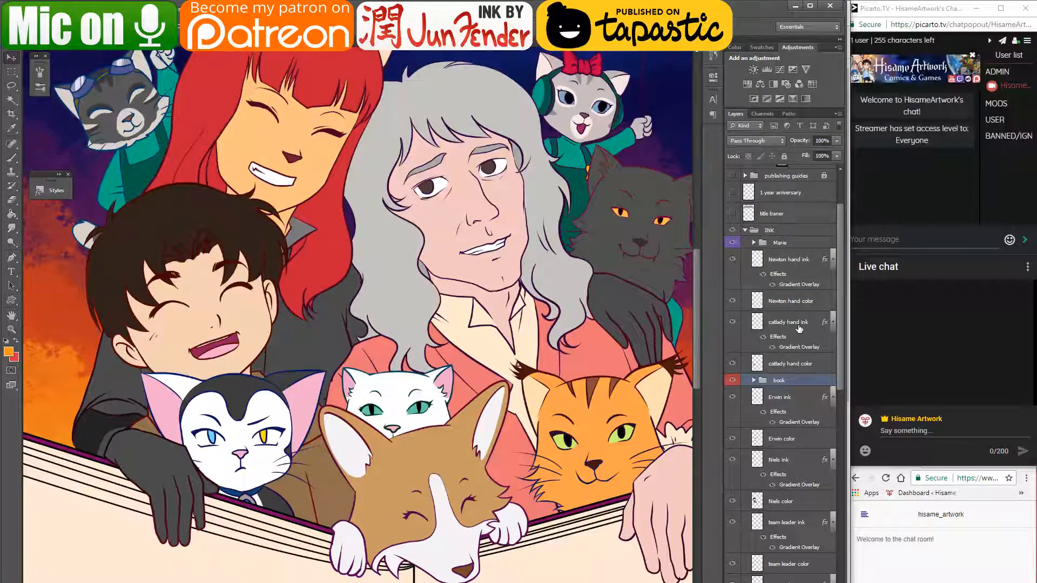
- Group the Newton hand ink and Newton hand color layers and name the group Newton
left_click(804, 304)
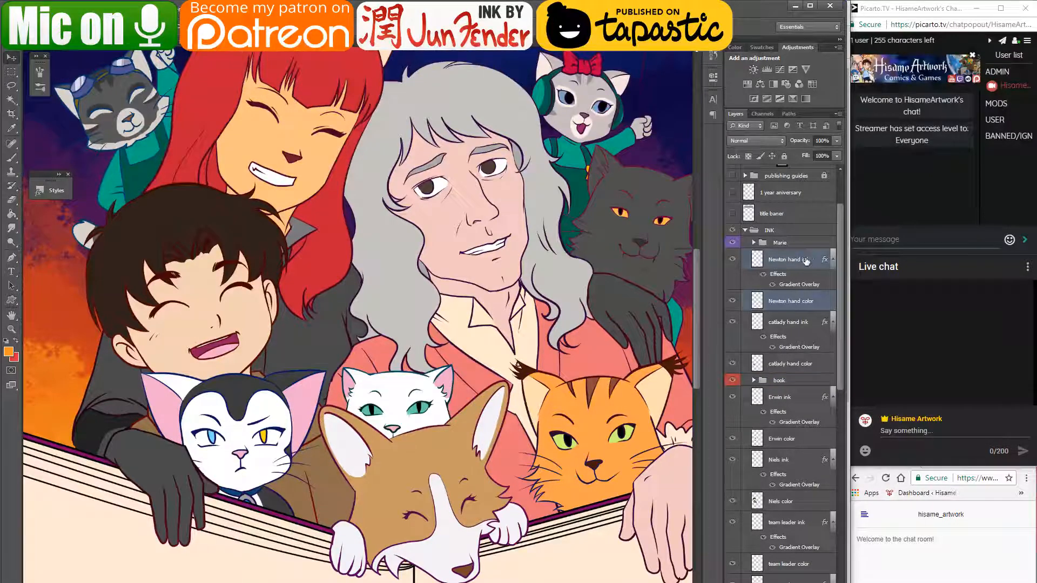
key("ctrl+g")
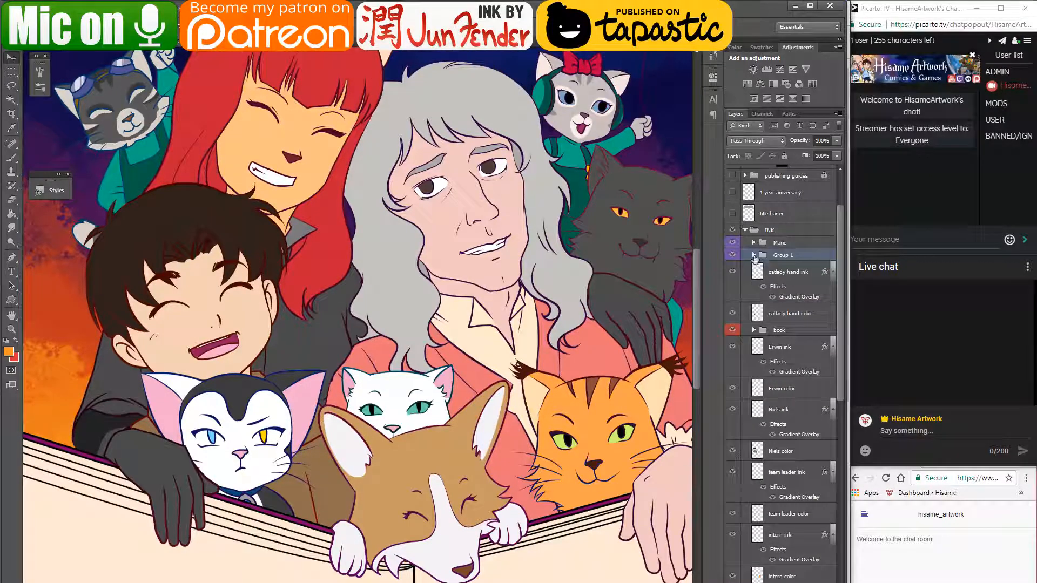
double_click(784, 255)
type("Newton")
key("Return")
- Group the Erwin ink and Erwin color layers, give the group the Blue colour label and name it Erwin
left_click(782, 387)
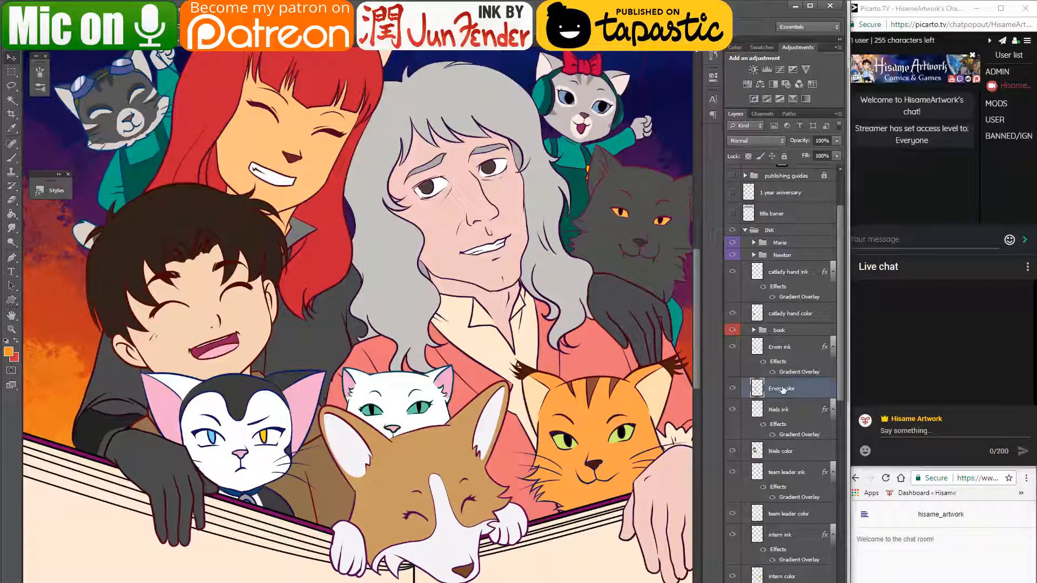
left_click(784, 347, "shift")
key("ctrl+g")
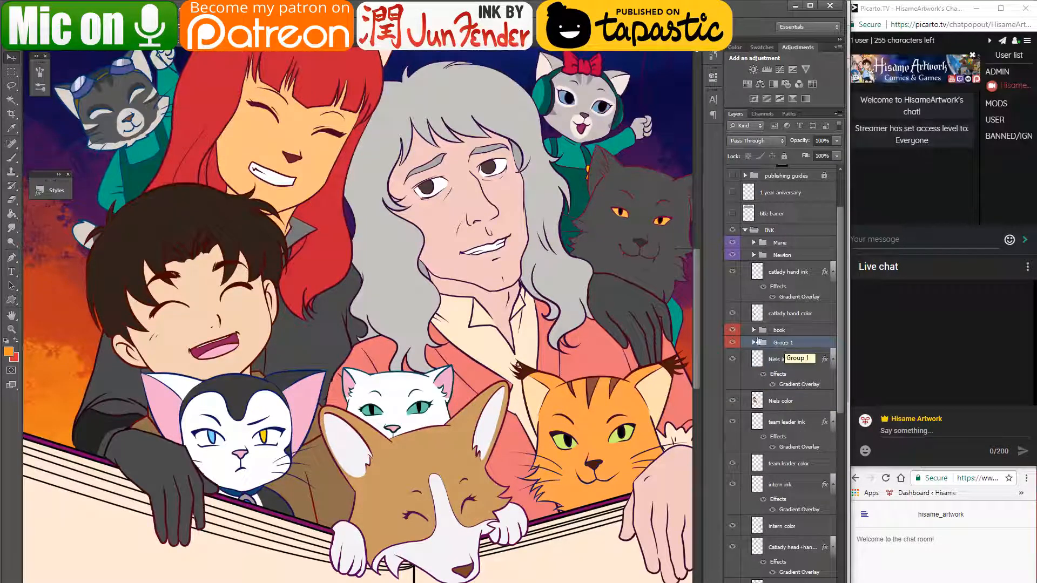
right_click(738, 342)
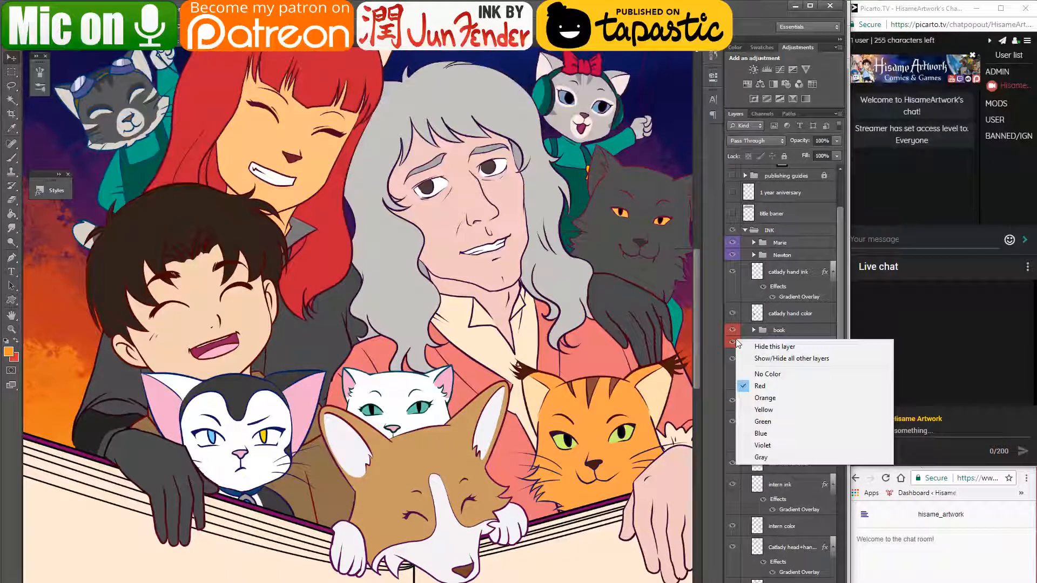
left_click(760, 433)
double_click(780, 342)
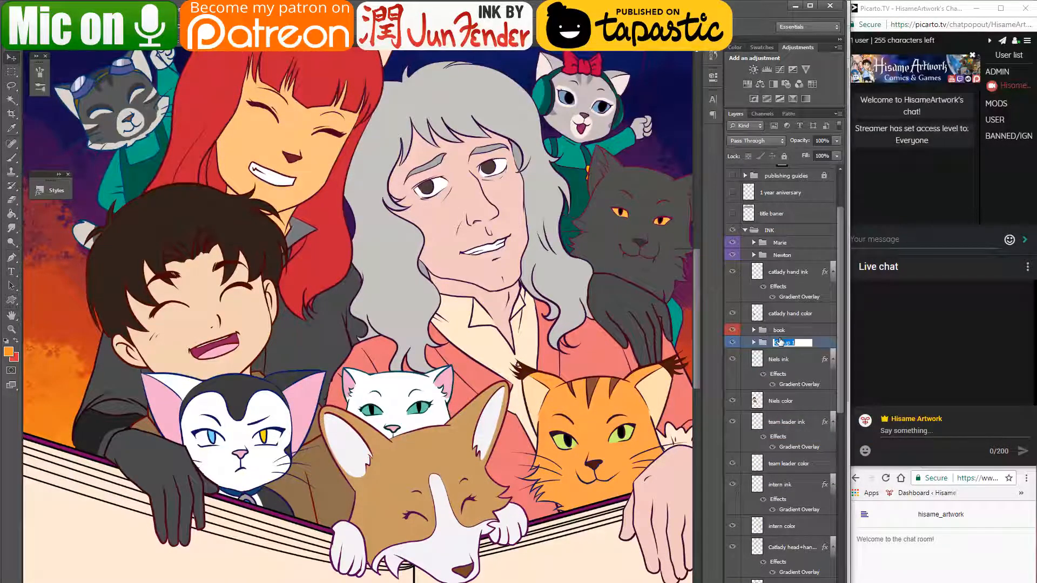
type("Erwin")
key("Return")
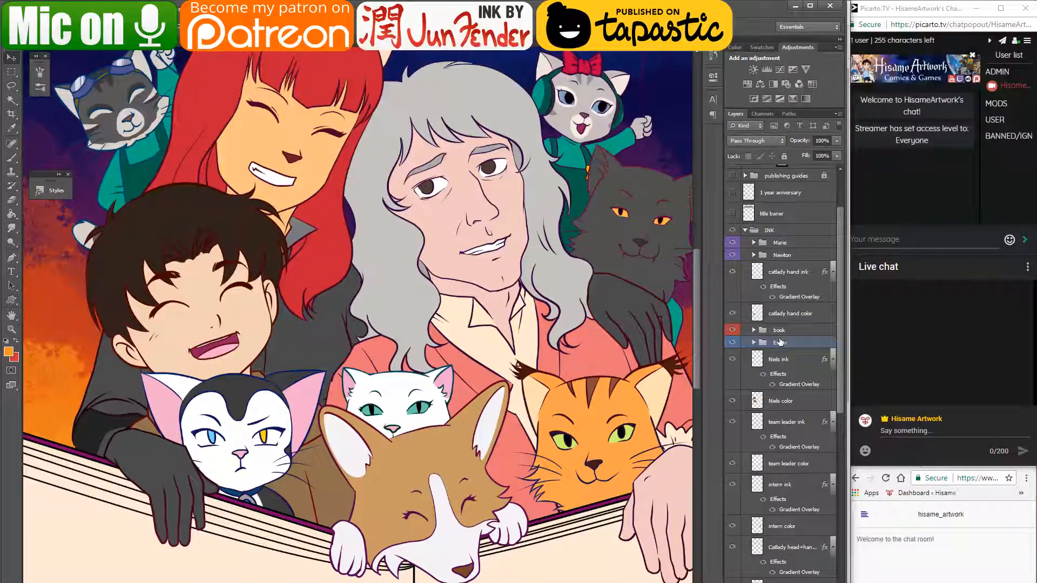
- Group the Niels ink and Niels color layers, give the group the Orange colour label and name it Niels
left_click(782, 368)
left_click(785, 390, "shift")
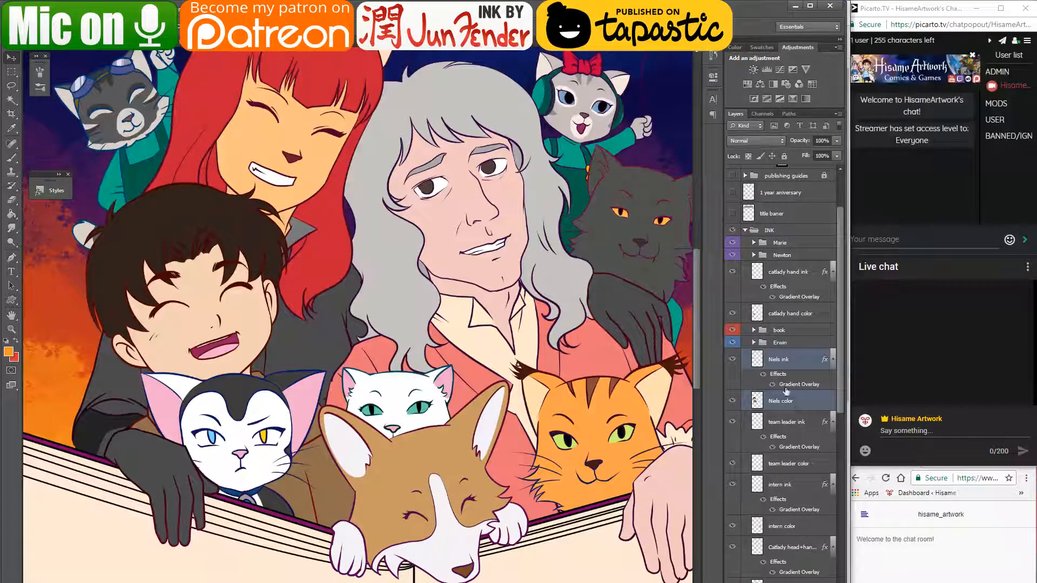
key("ctrl+g")
right_click(739, 357)
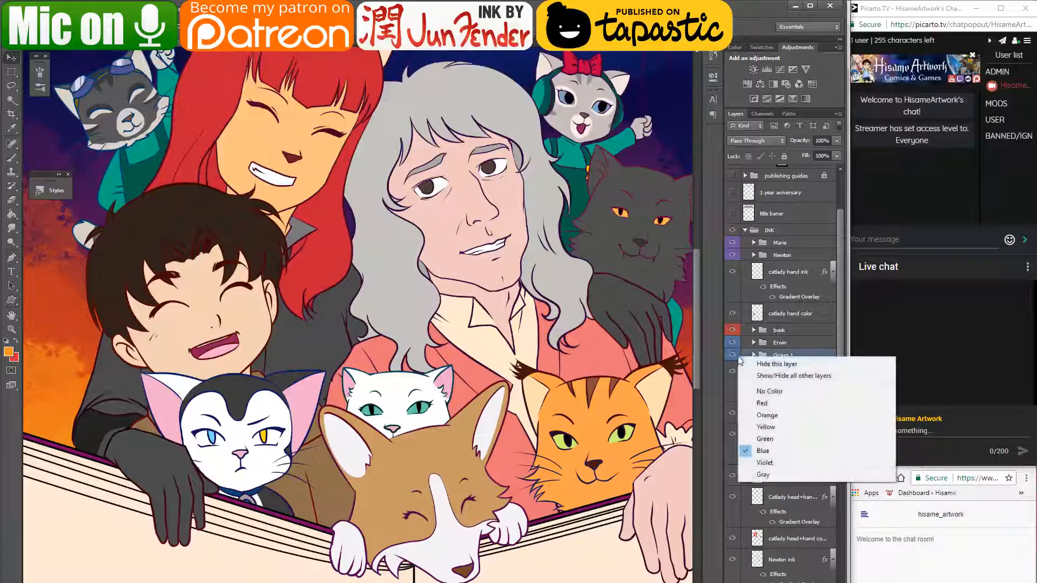
left_click(777, 414)
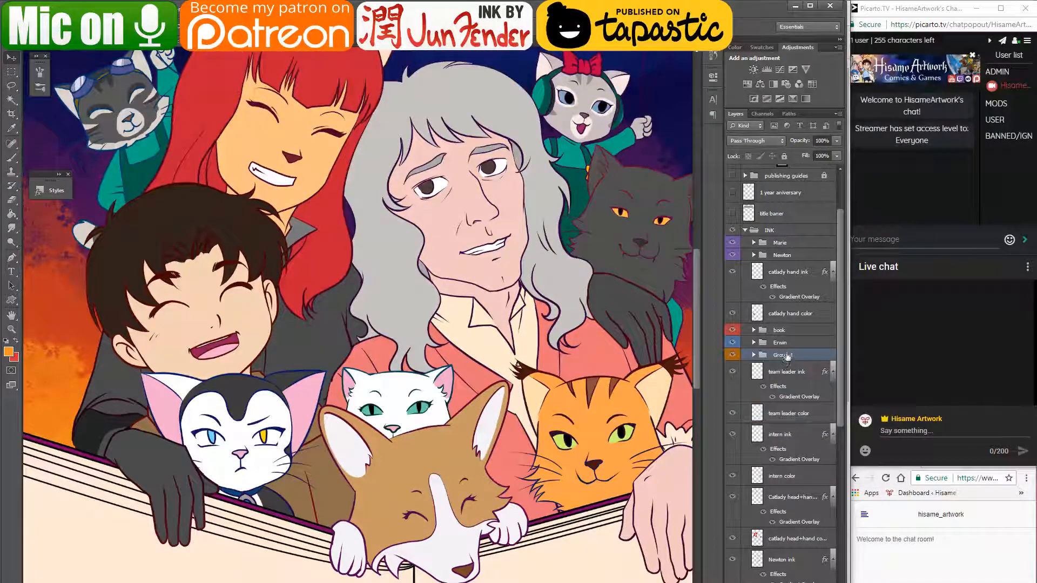
double_click(786, 355)
type("Niels")
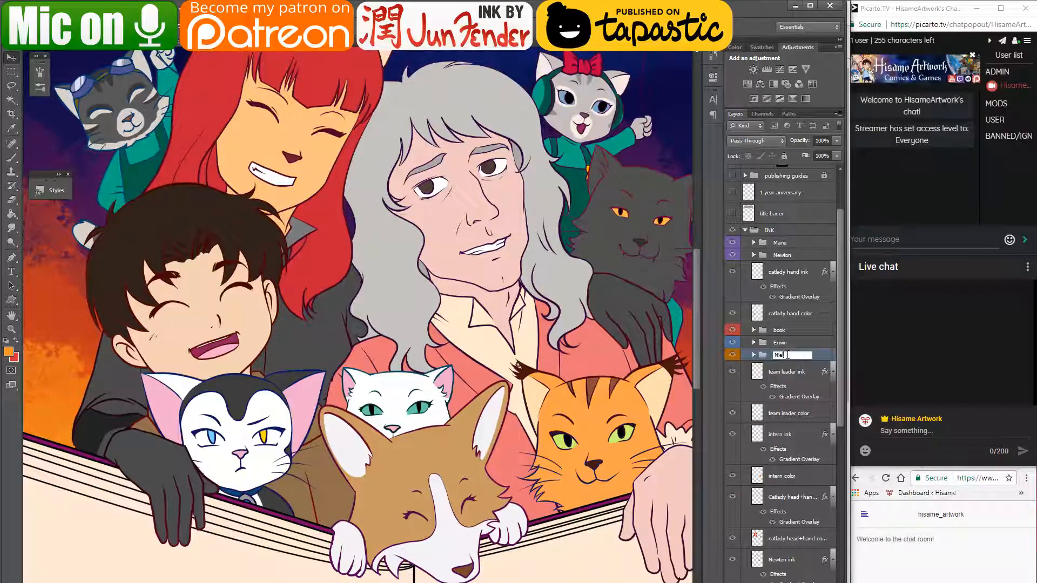
key("Return")
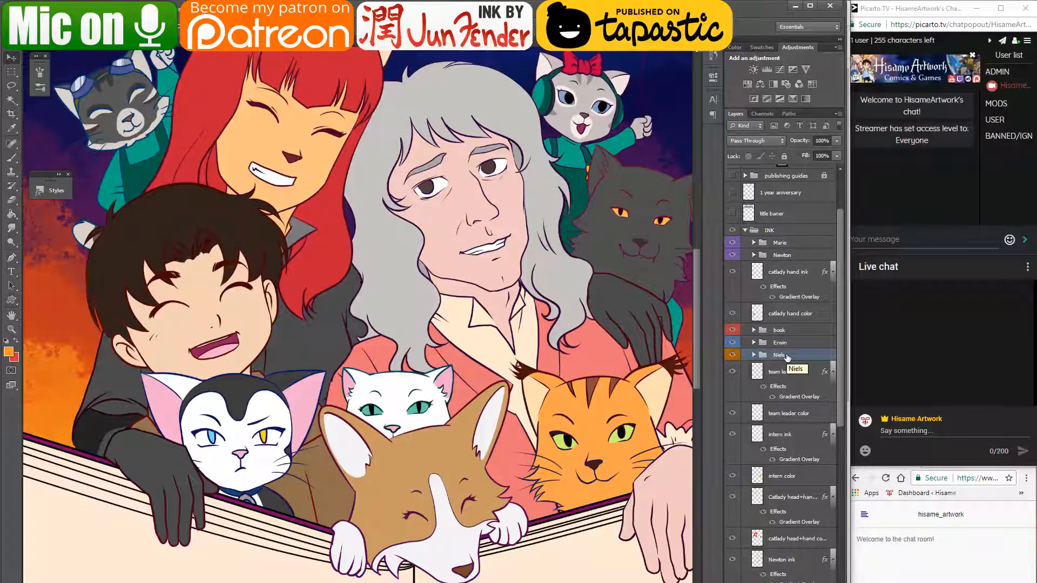
- Group the team leader ink and team leader color layers, give the group the Green colour label and name it TL
left_click(787, 372)
left_click(788, 412, "shift")
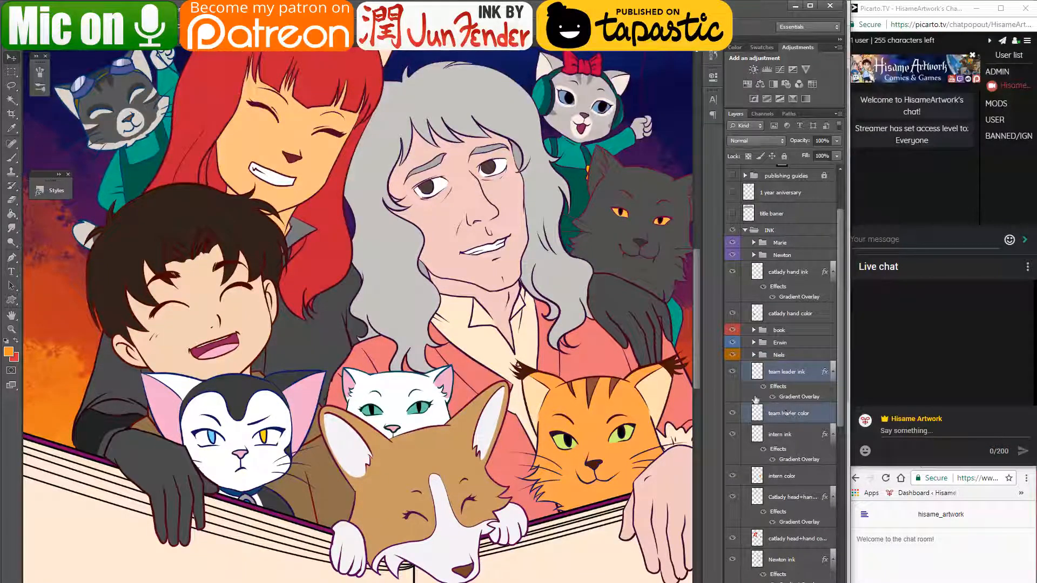
key("ctrl+g")
right_click(740, 370)
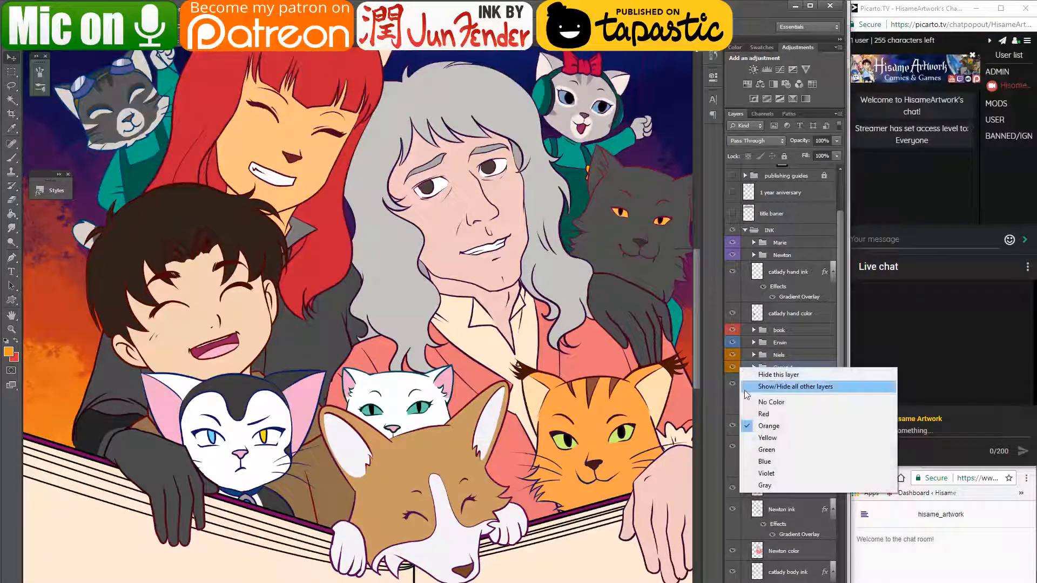
left_click(767, 449)
double_click(785, 368)
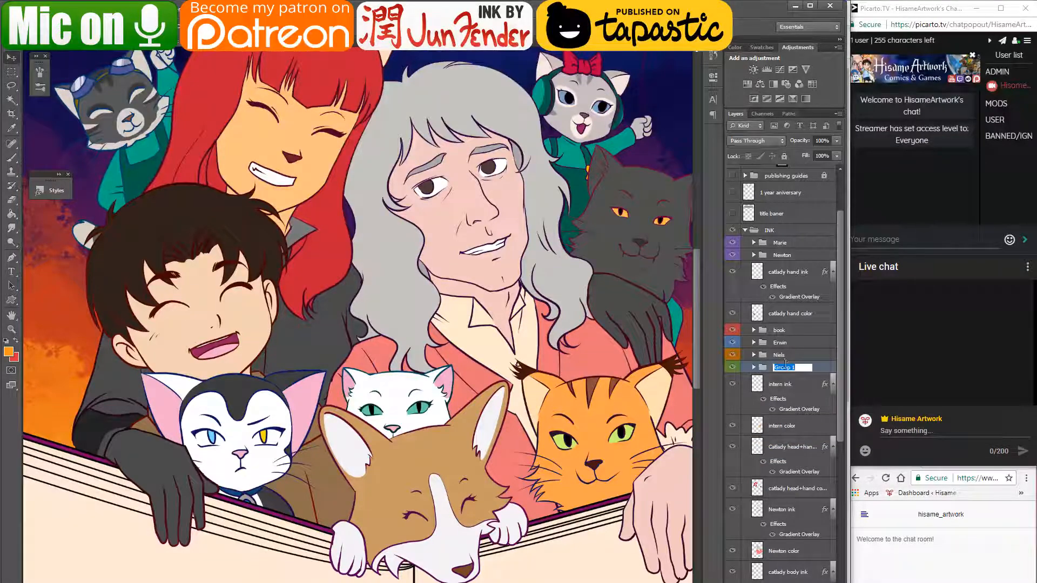
type("TL")
key("Return")
- Group the intern ink and intern color layers, give the group the Yellow colour label and name it Intern
left_click(783, 387)
left_click(790, 427, "shift")
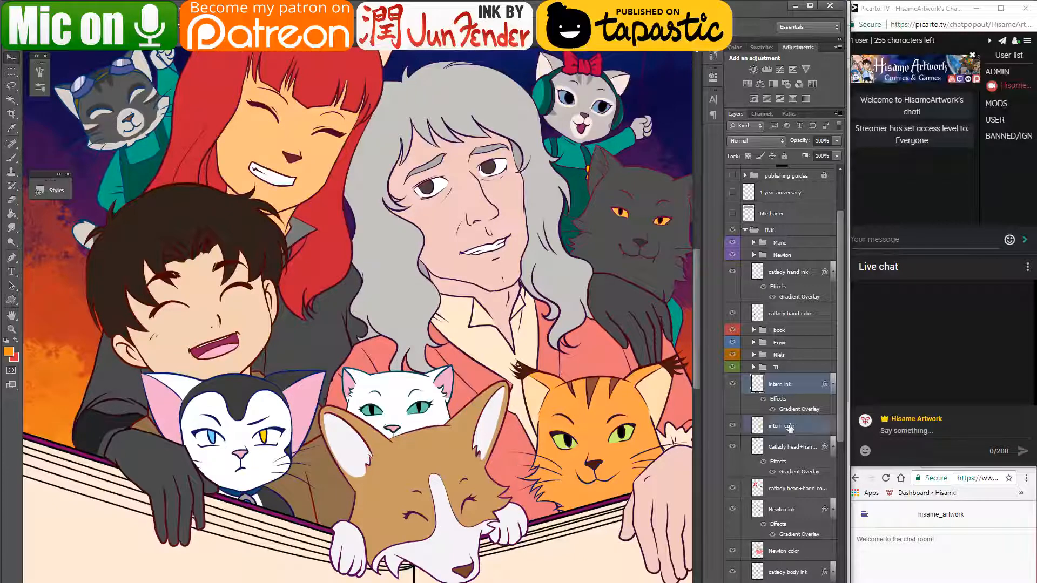
key("ctrl+g")
right_click(739, 383)
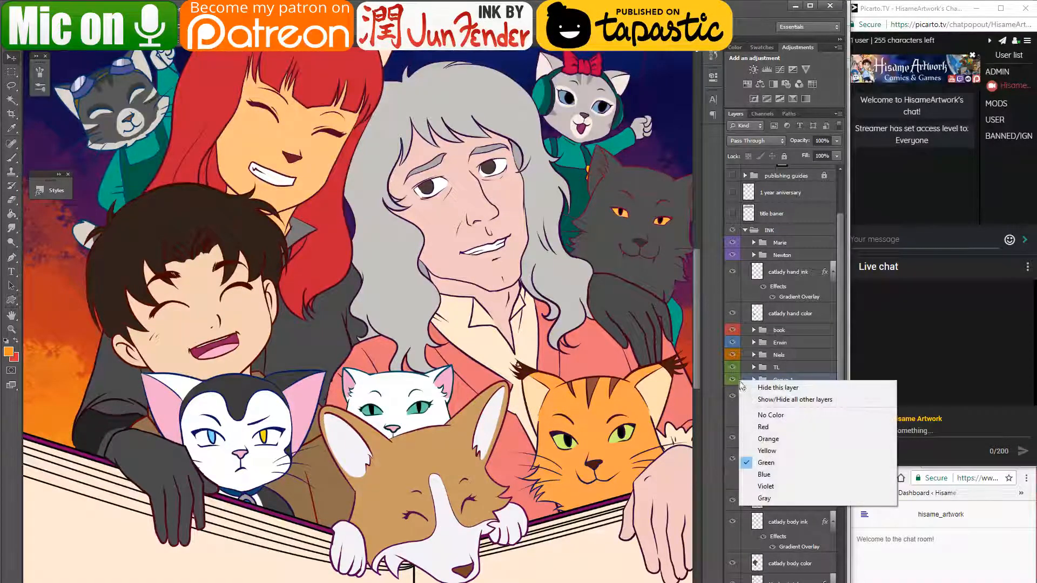
left_click(760, 453)
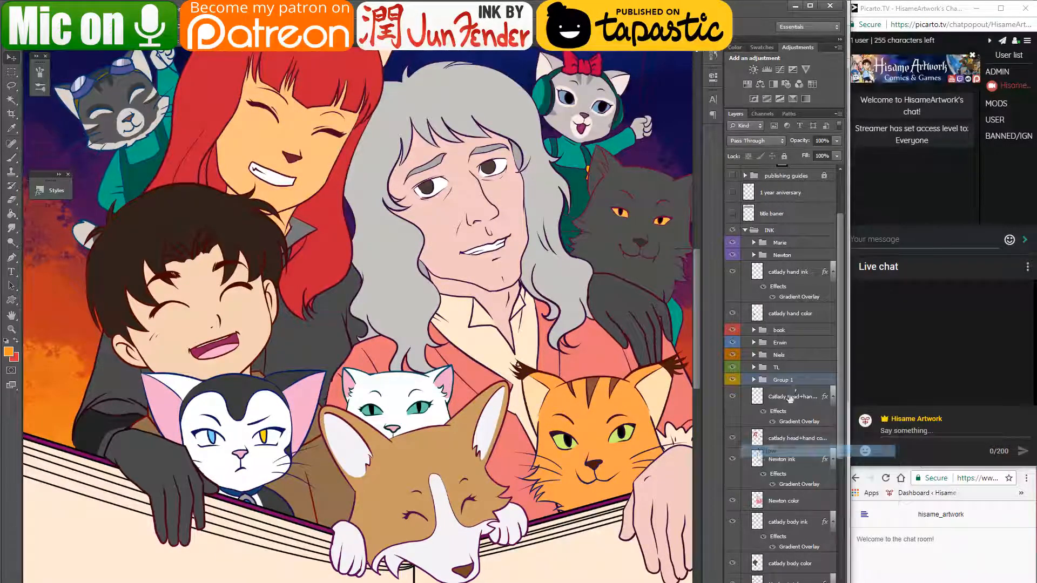
double_click(783, 381)
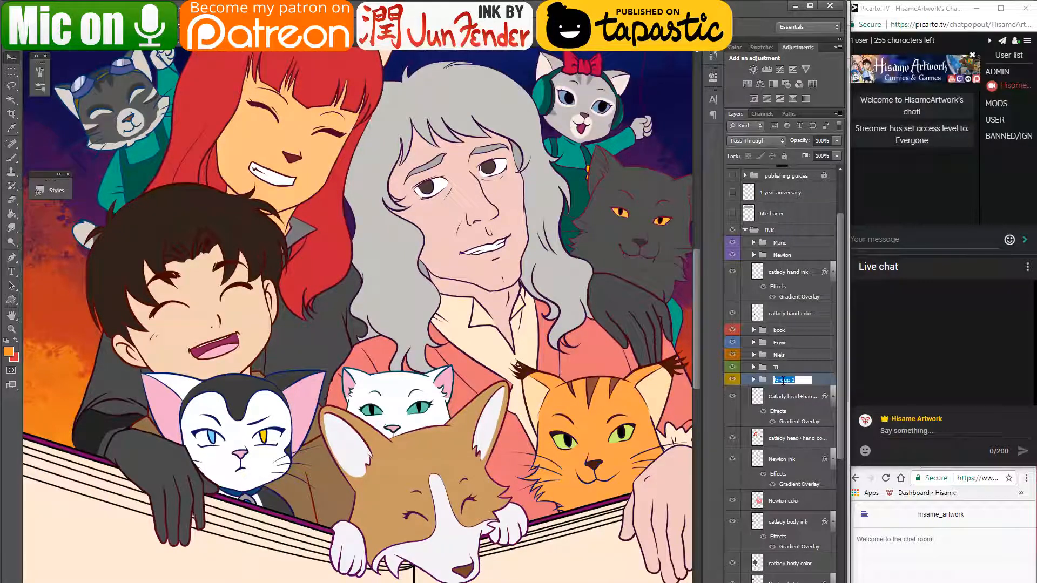
type("Intern")
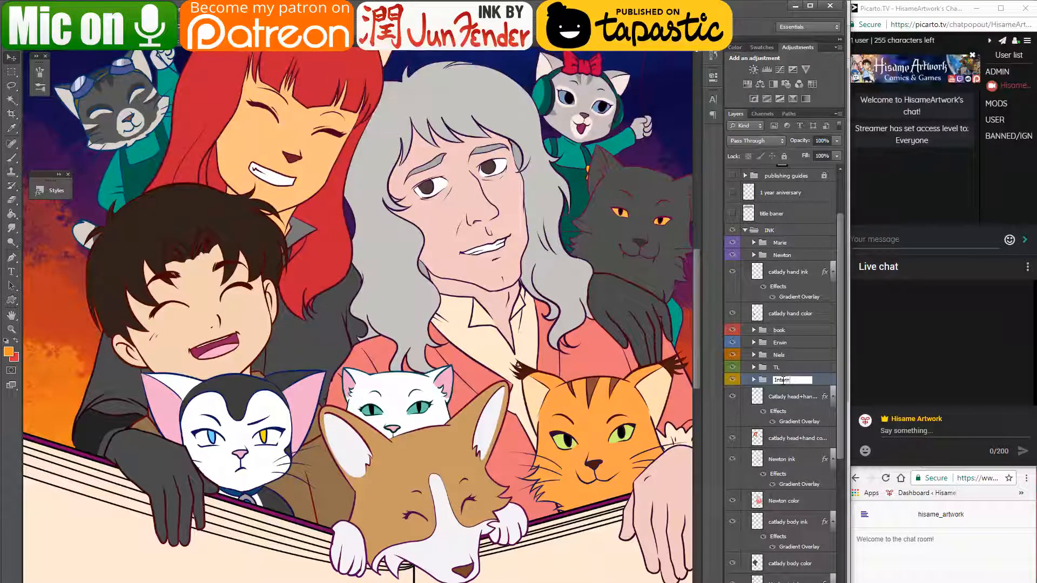
key("Return")
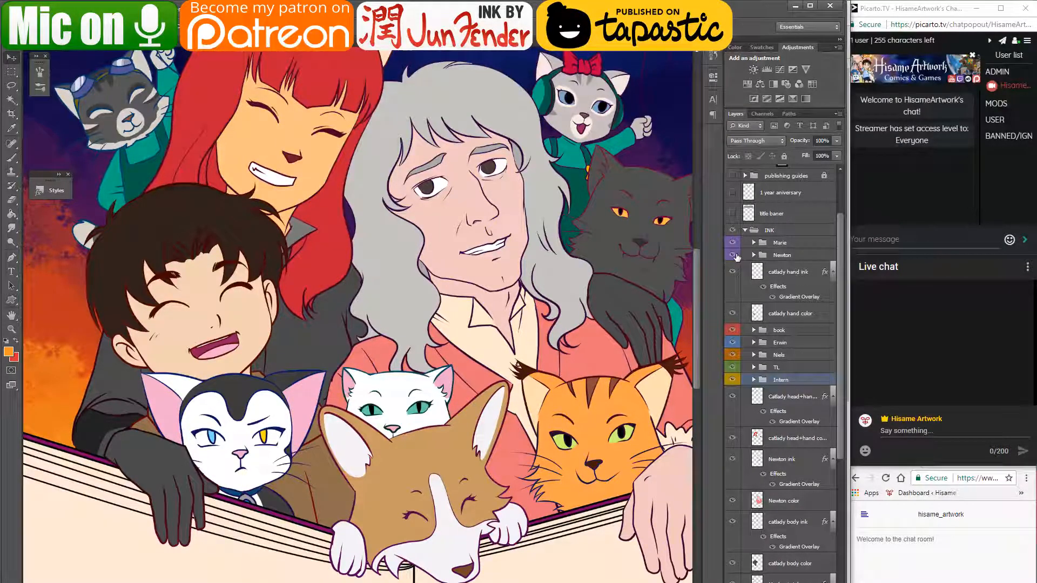
- Check the Newton group's content by toggling its visibility, and rename the group Newton hand
left_click(733, 255)
left_click(734, 255)
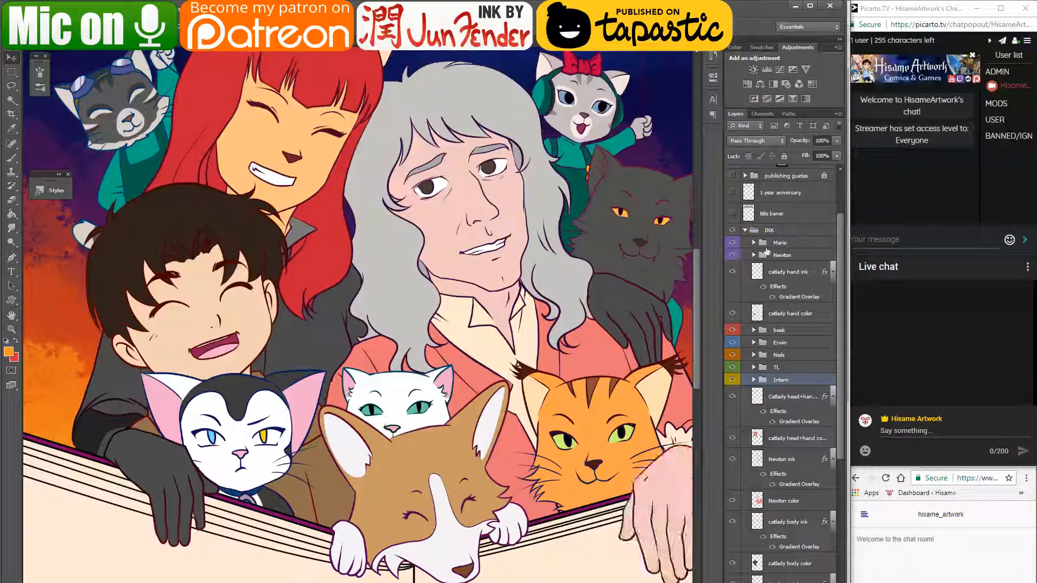
left_click(780, 256)
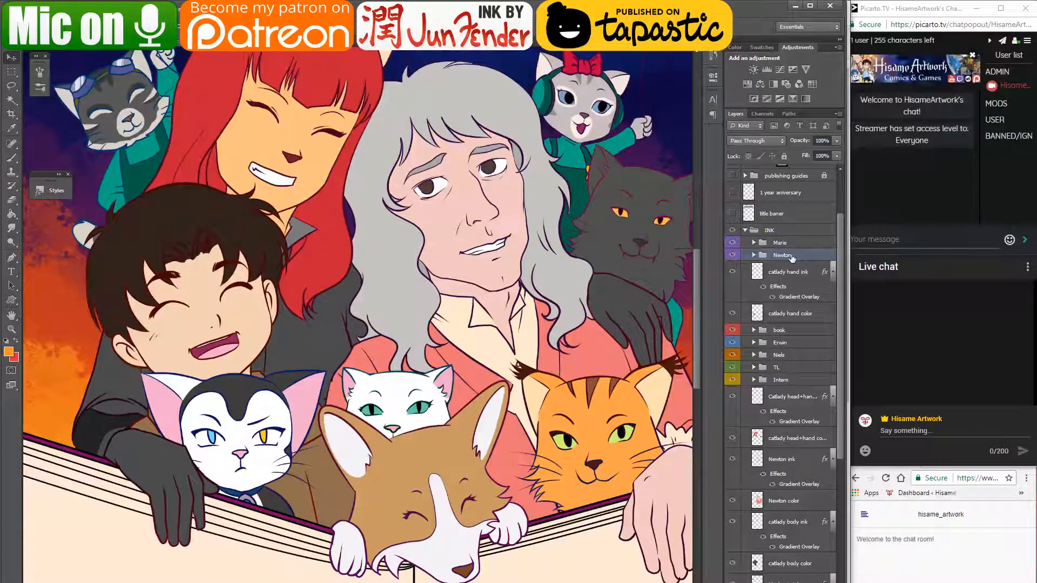
double_click(782, 256)
left_click(799, 255)
type("ha")
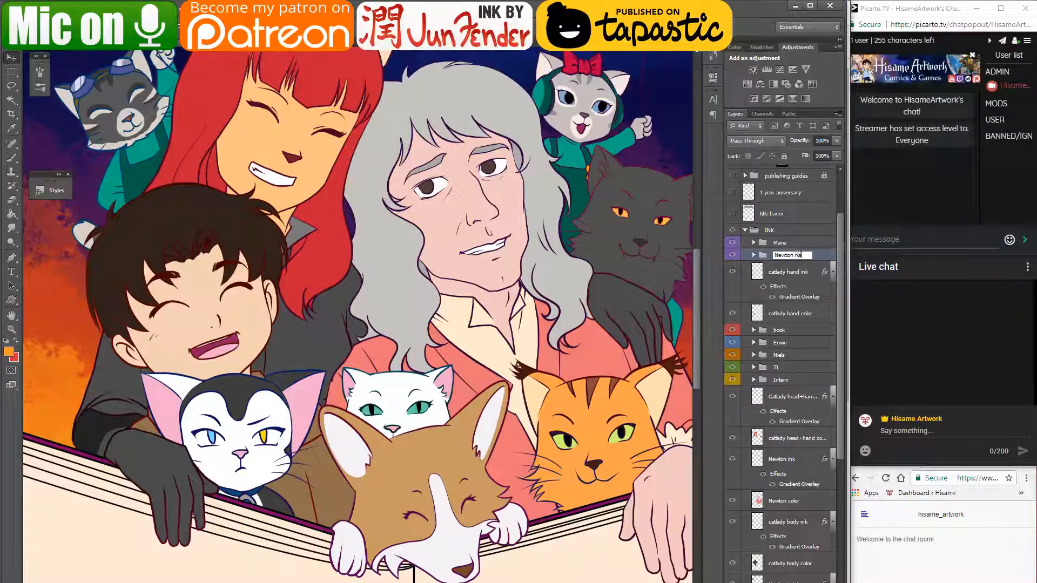
type("nd")
key("Return")
- Group the Newton ink and Newton color layers, name the group Newton main and give it the Violet colour label
left_click(820, 507)
left_click(802, 464, "shift")
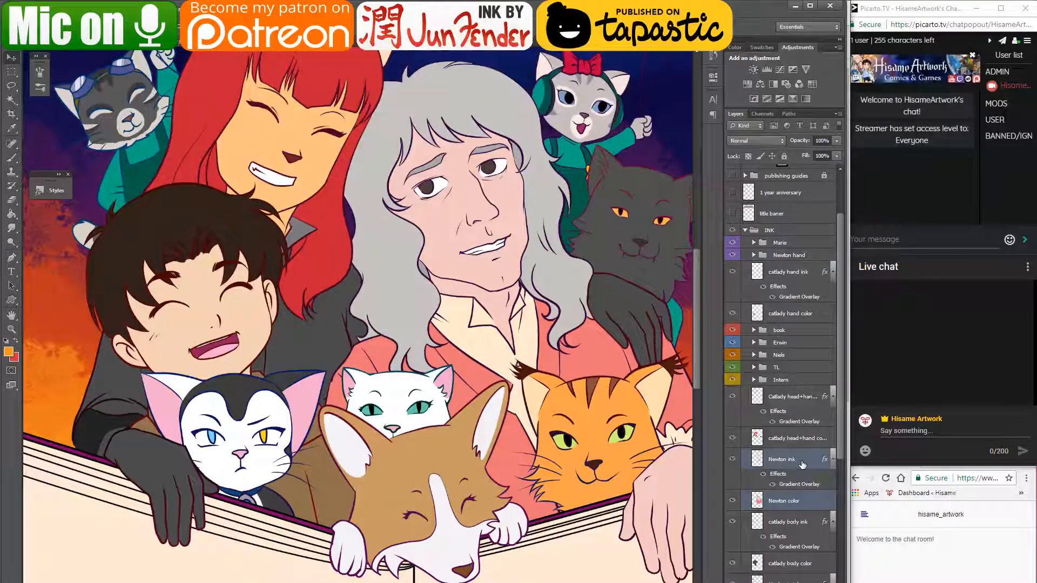
key("ctrl+g")
double_click(786, 455)
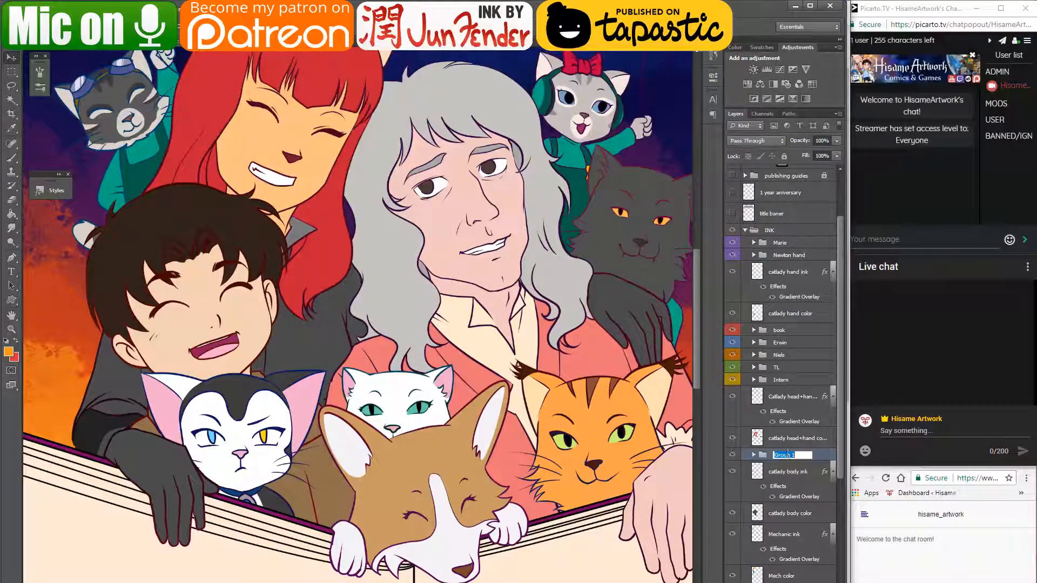
type("Newton main")
key("Return")
right_click(744, 458)
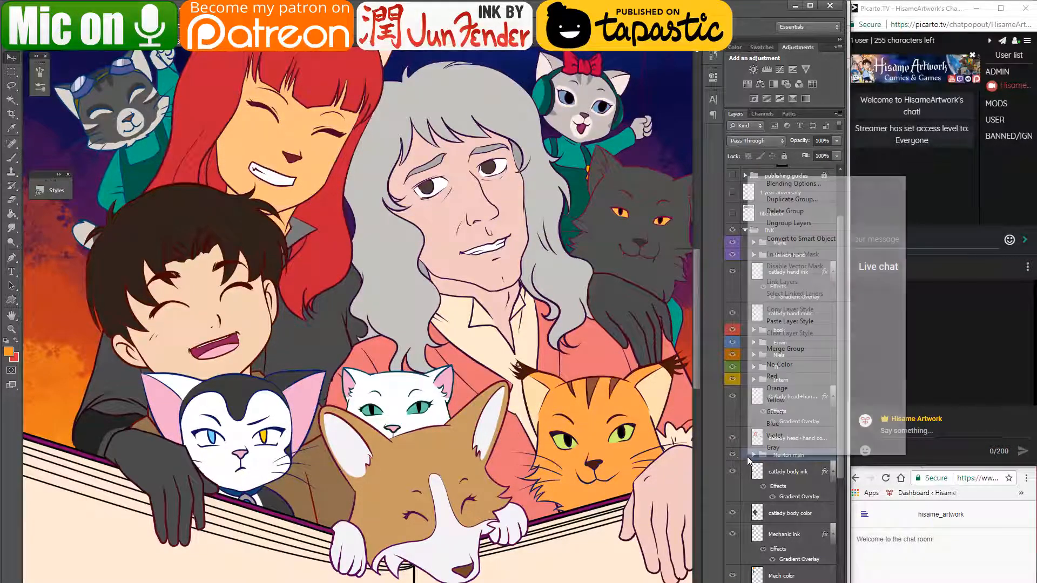
right_click(737, 459)
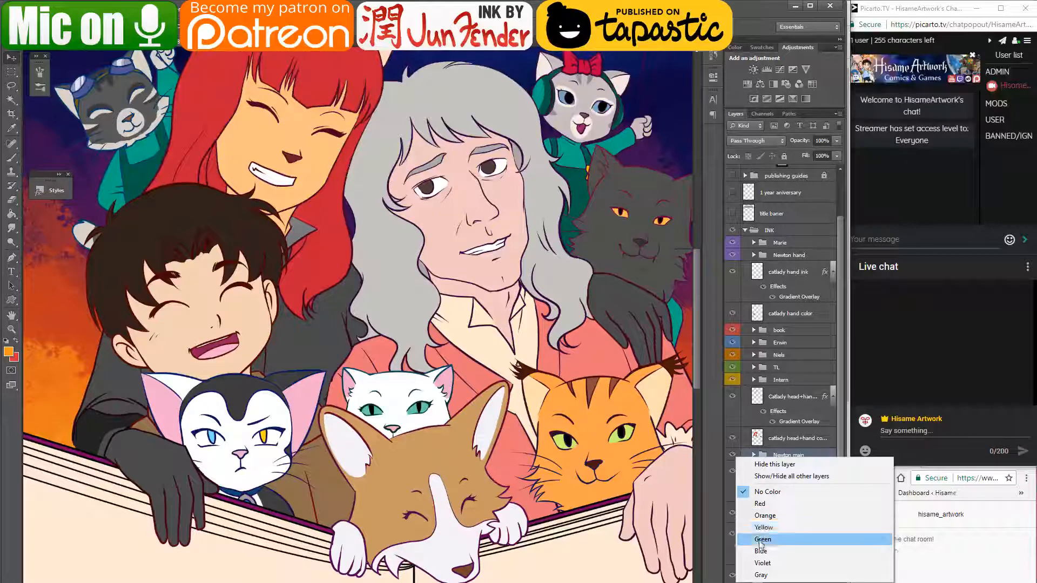
left_click(763, 563)
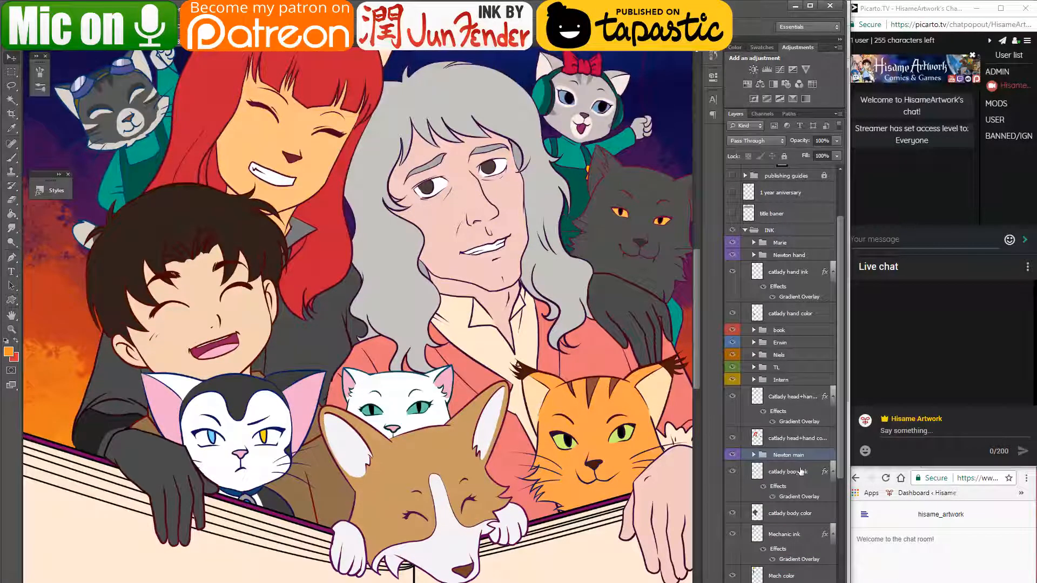
- Collapse the effects lists of the catlady body ink, Mechanic ink, driver ink and IT ink layers
scroll(830, 473, "down", 3)
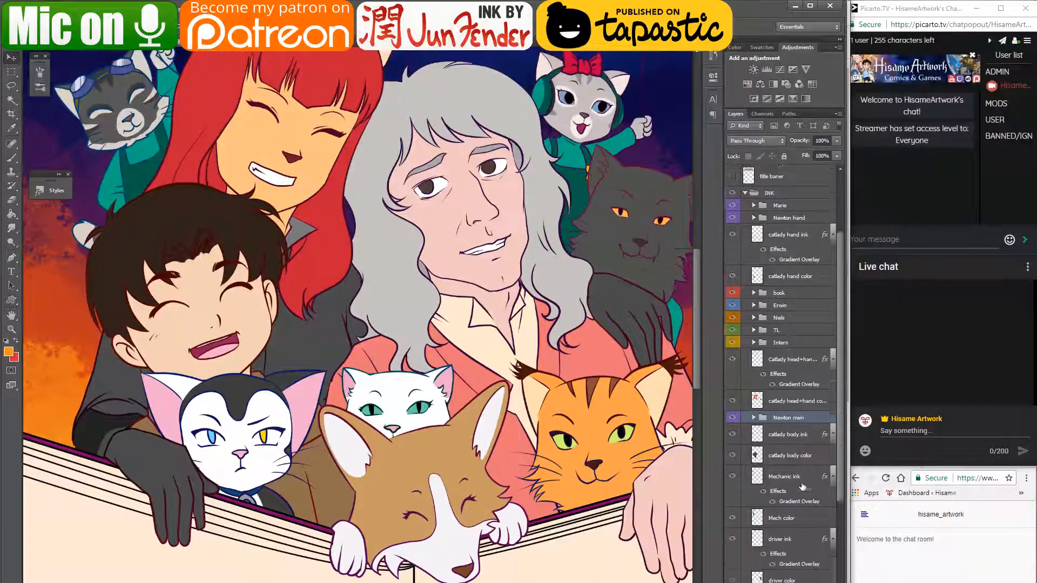
left_click(832, 464)
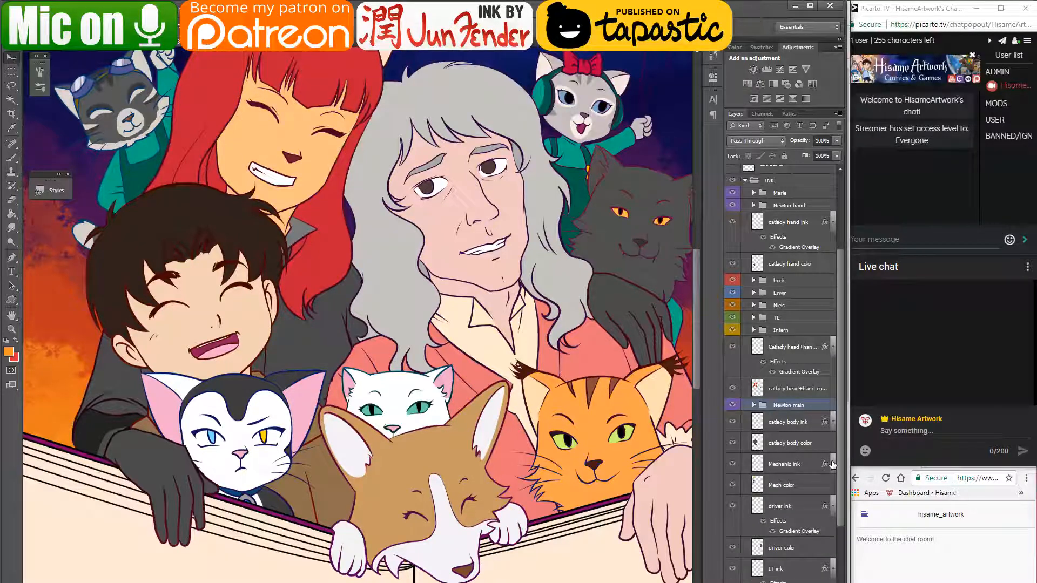
left_click(832, 502)
left_click(833, 548)
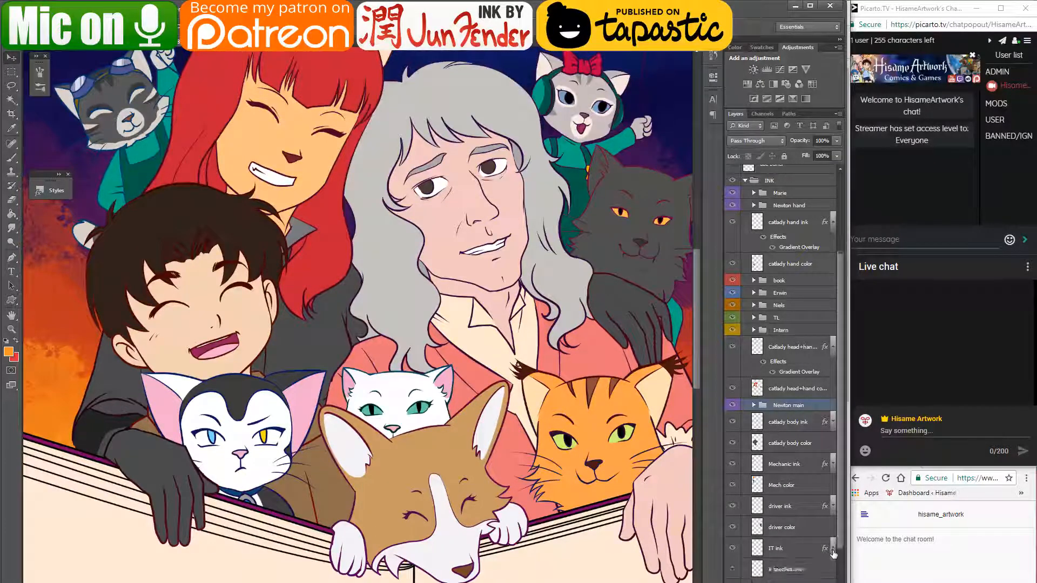
- Group the layers from Mechanic ink down to it specilist color, name the group cat team bg and give it the Green colour label
scroll(834, 551, "down", 1)
left_click(813, 562)
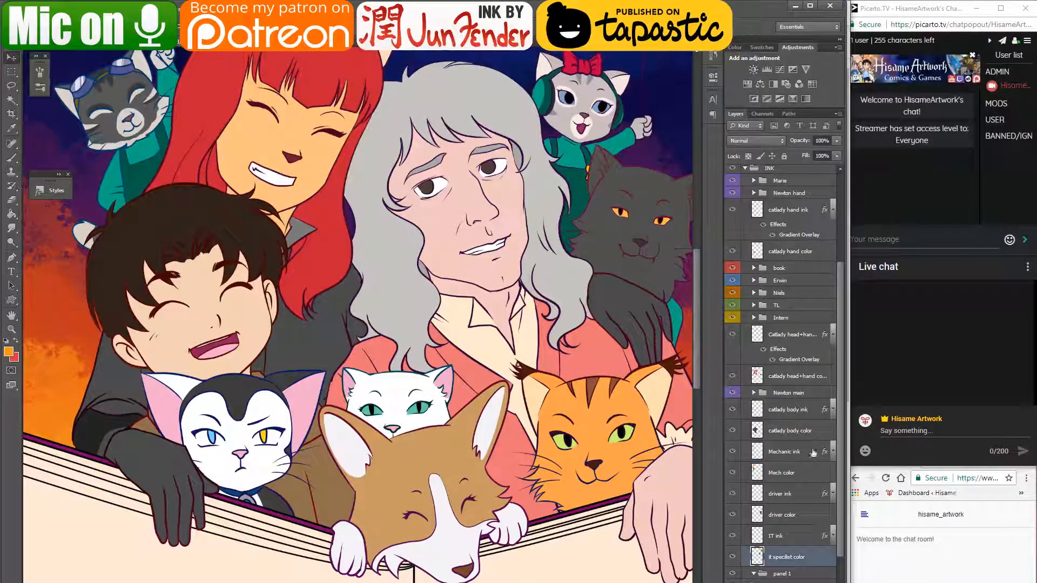
left_click(776, 450, "shift")
key("ctrl+g")
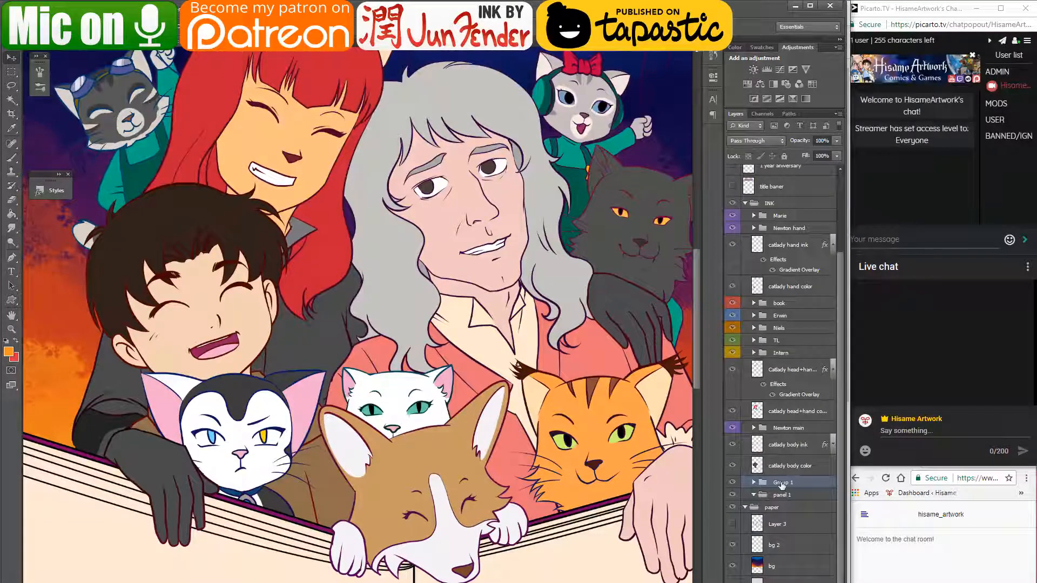
double_click(779, 482)
type("cat te")
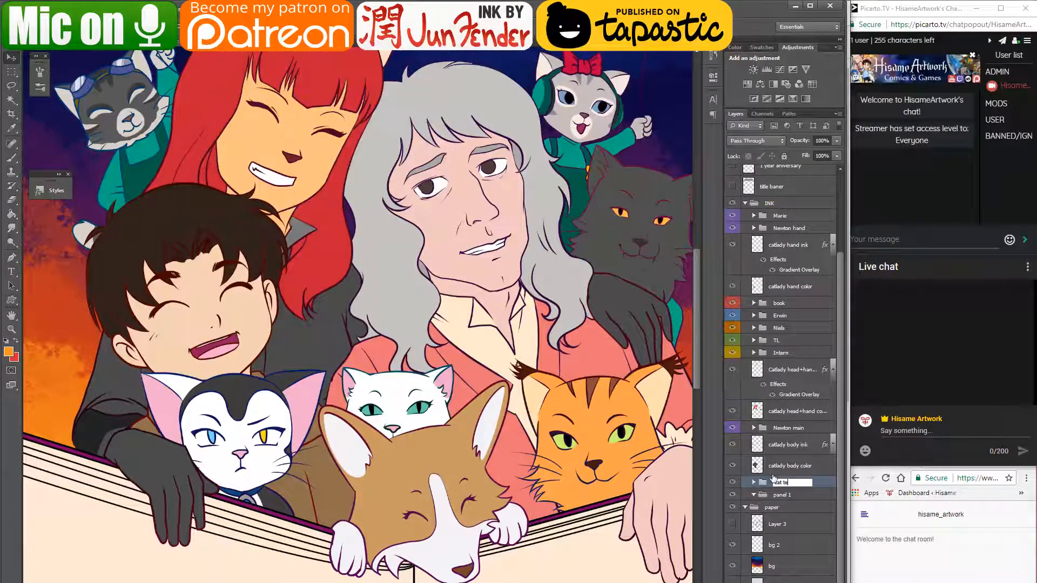
type("am bg")
key("Return")
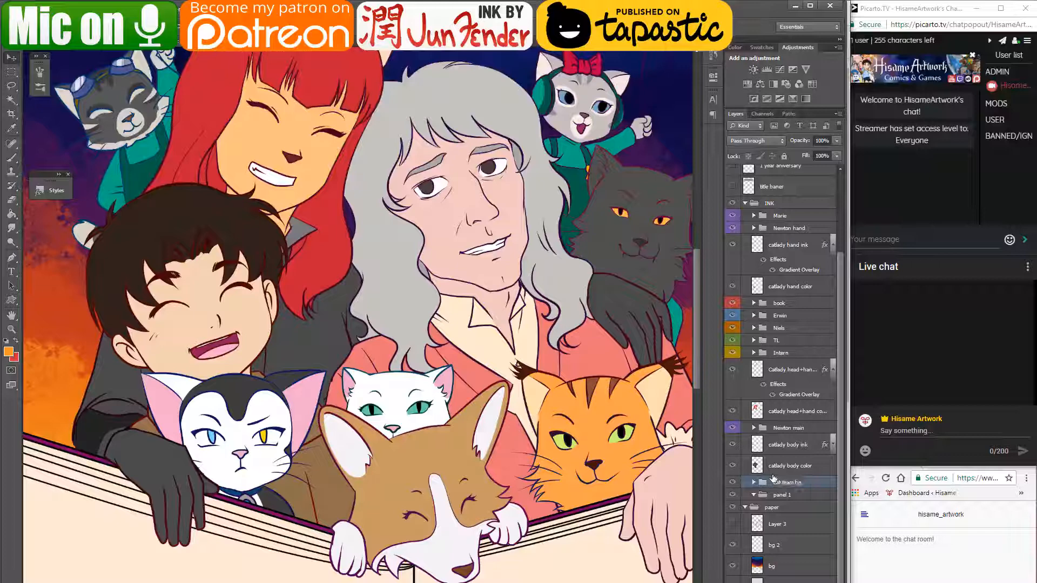
left_click(733, 523)
right_click(741, 482)
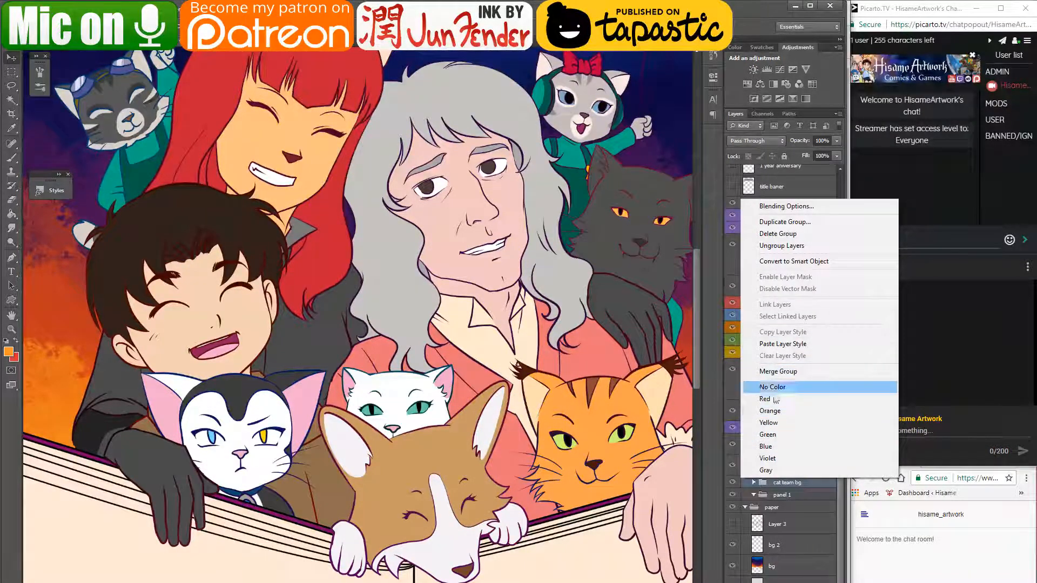
left_click(770, 435)
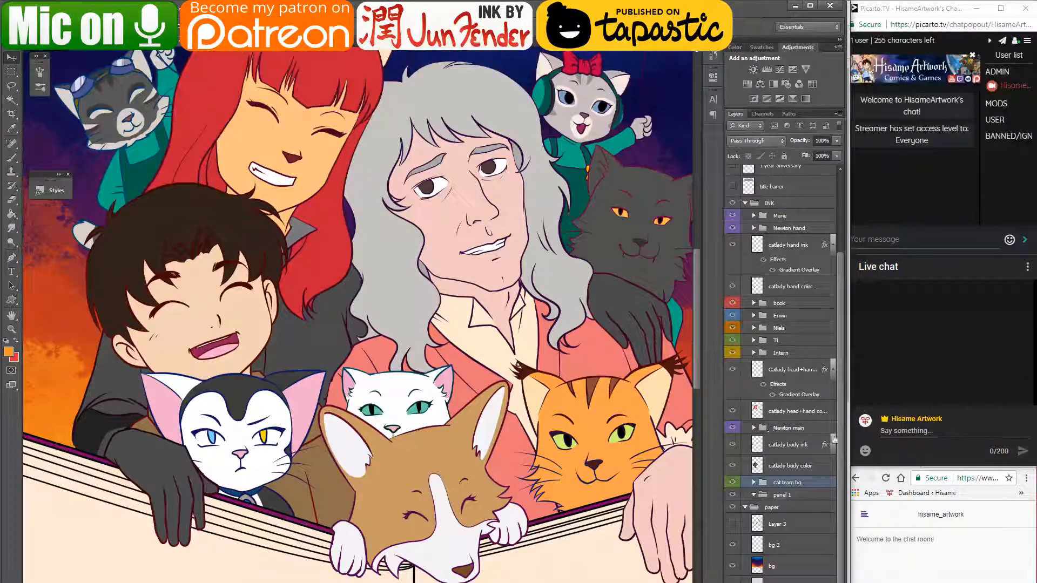
- Preview the title baner and 1 year aniversary layers over the cover artwork, and hide both again
scroll(751, 505, "up", 3)
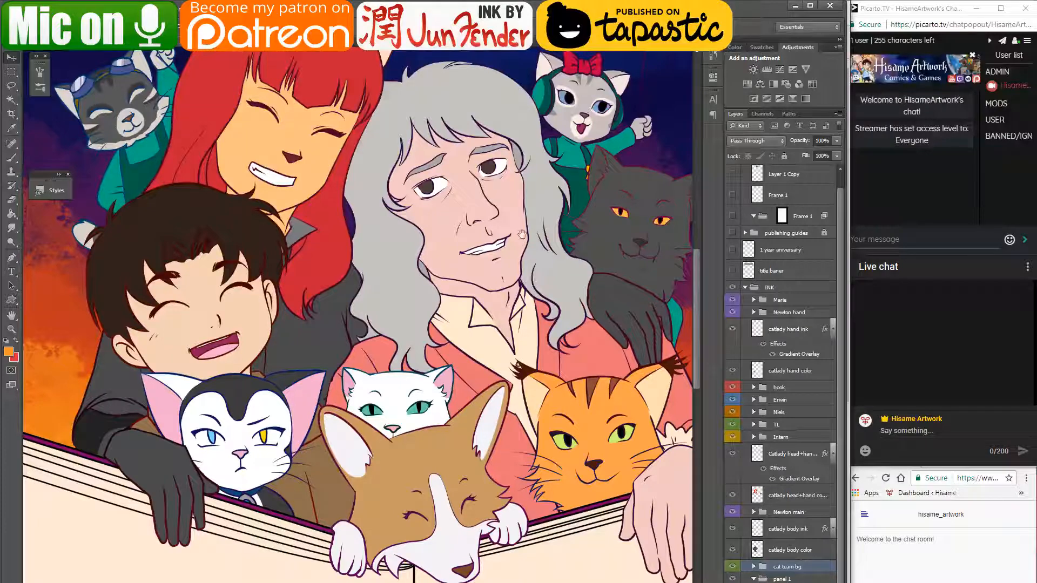
left_click_drag(620, 178, 655, 241)
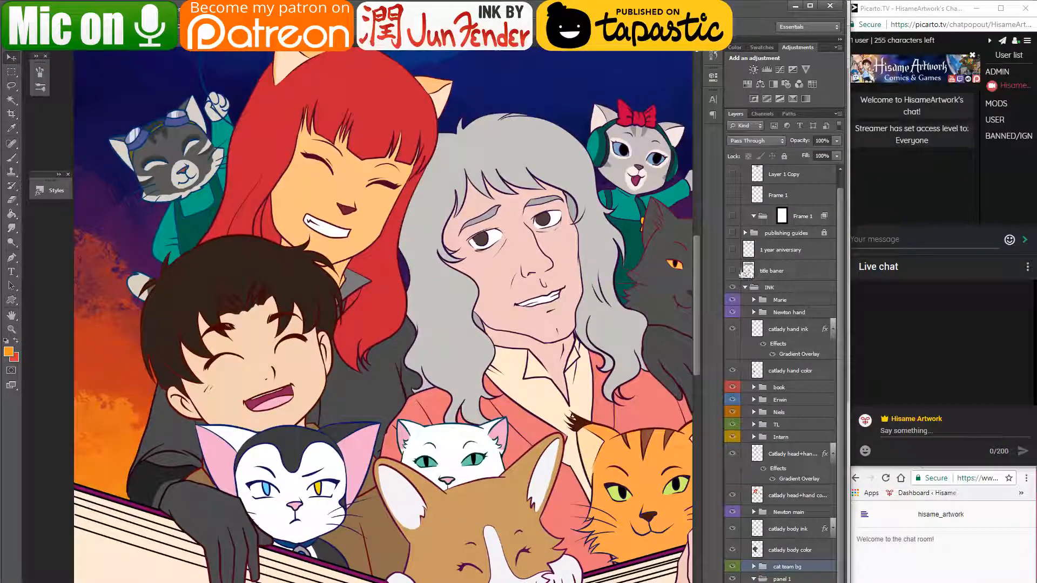
left_click(732, 270)
scroll(377, 311, "down", 1)
scroll(377, 311, "down", 1)
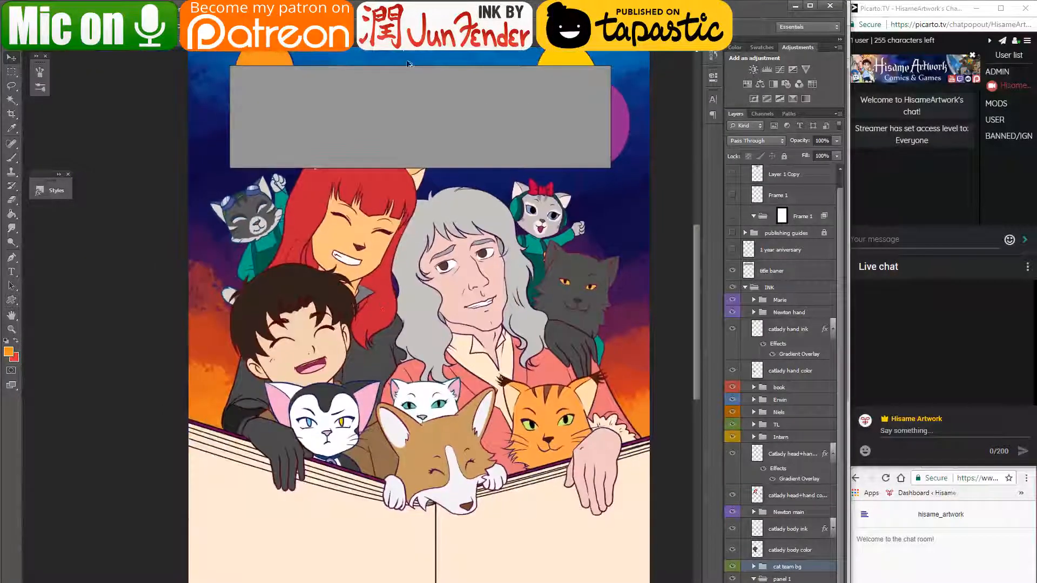
scroll(378, 56, "up", 1)
left_click_drag(447, 125, 426, 159)
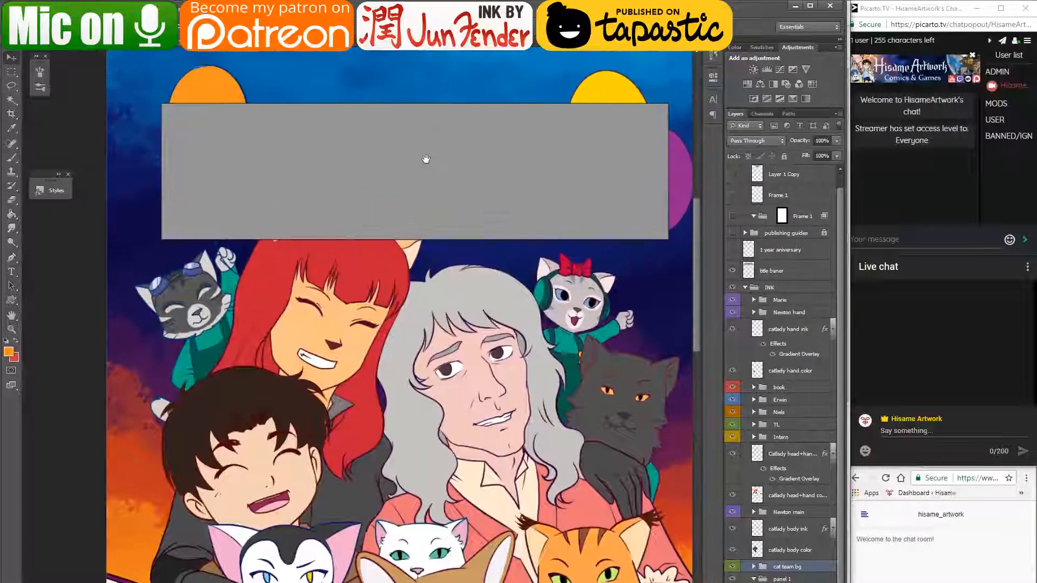
left_click(732, 249)
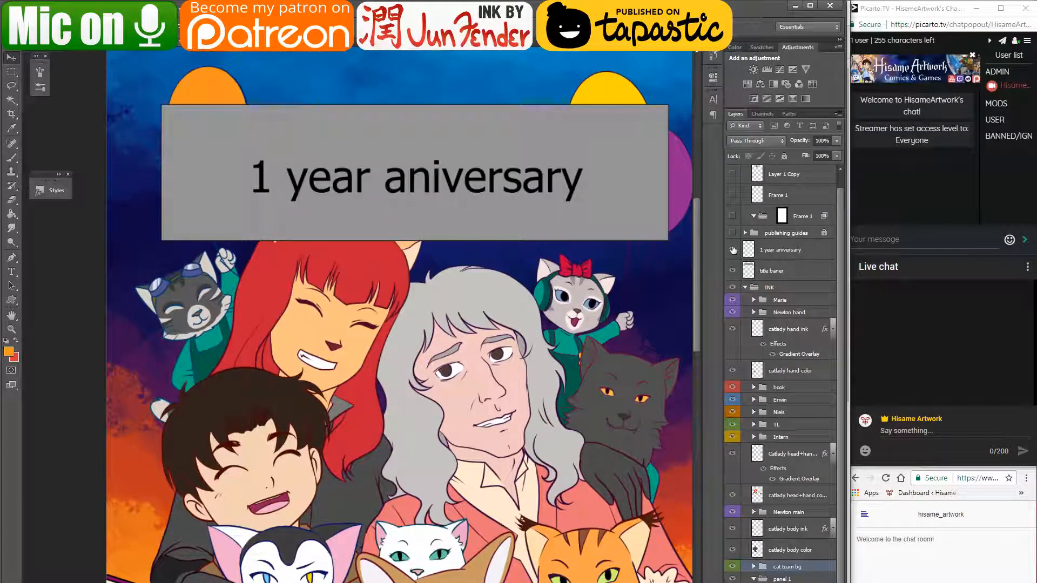
left_click_drag(733, 250, 733, 272)
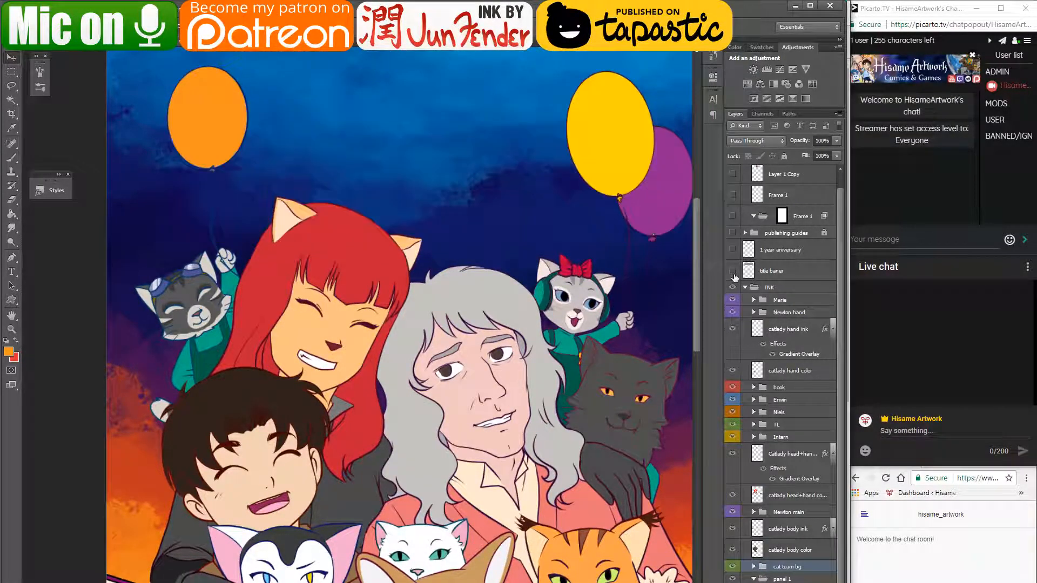
- Rename the line-art layer inside the book group as book ink
left_click_drag(596, 502, 605, 94)
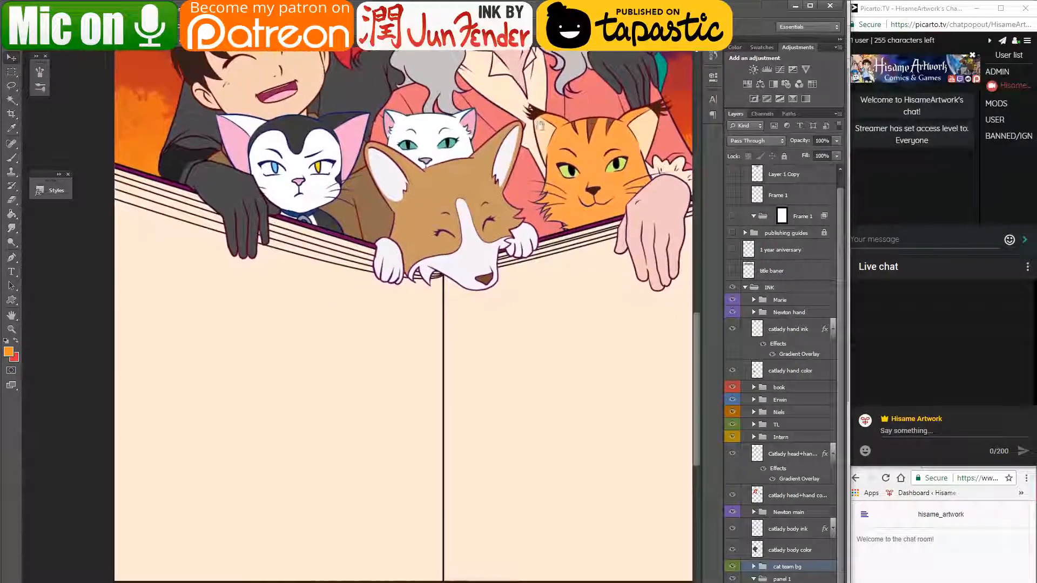
left_click(444, 322, "ctrl")
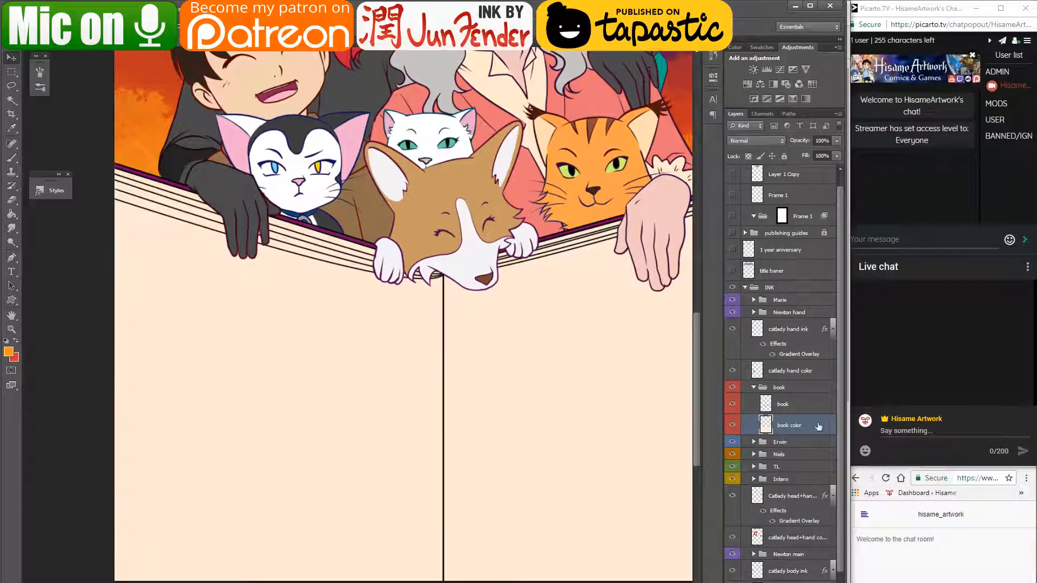
left_click(786, 405)
double_click(783, 405)
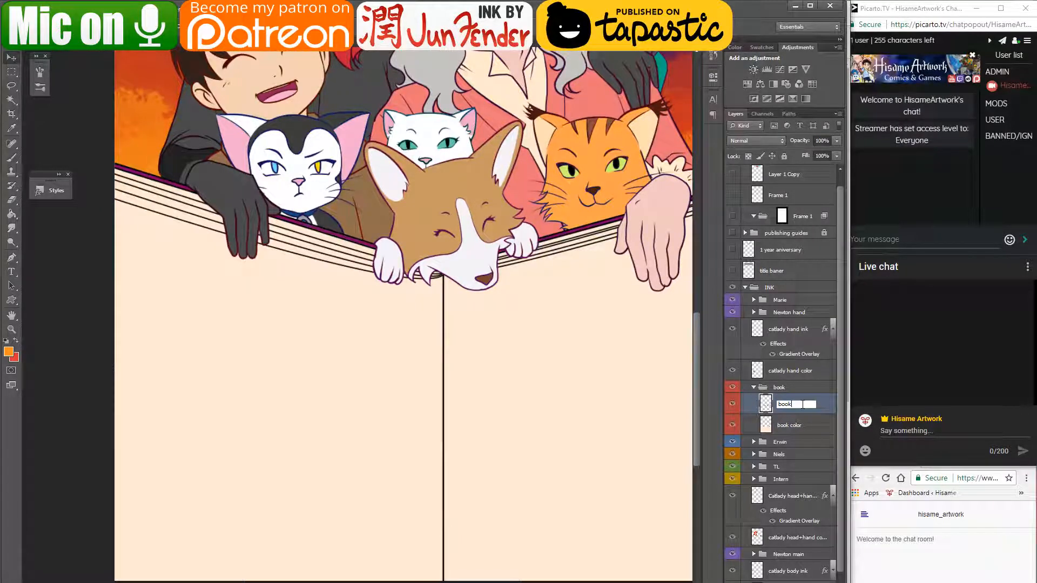
type("ink")
key("Return")
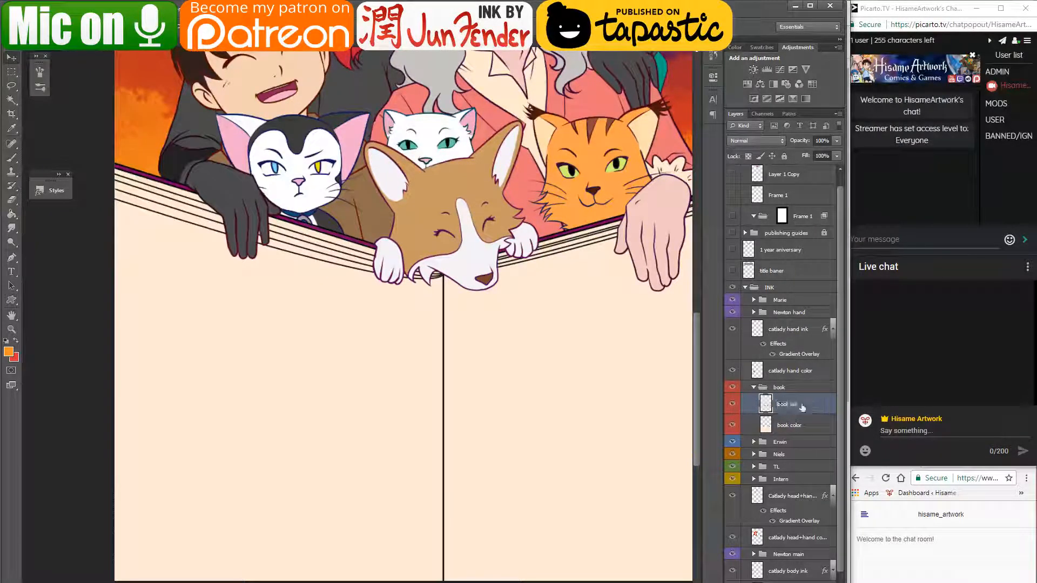
- Copy the Marie ink layer's style and paste it onto the book ink layer
left_click(786, 301)
left_click(753, 299)
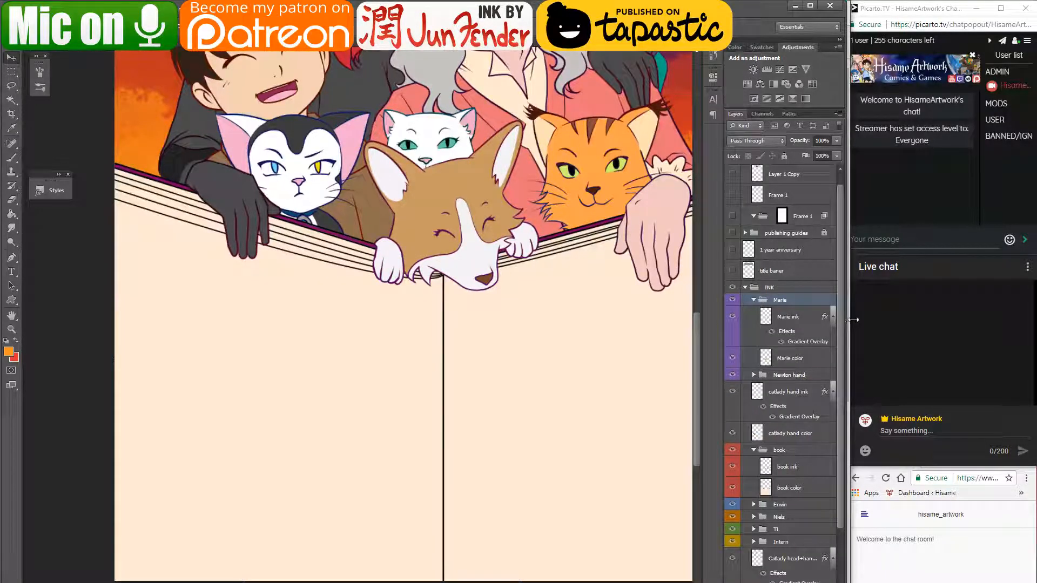
left_click(833, 317)
right_click(790, 318)
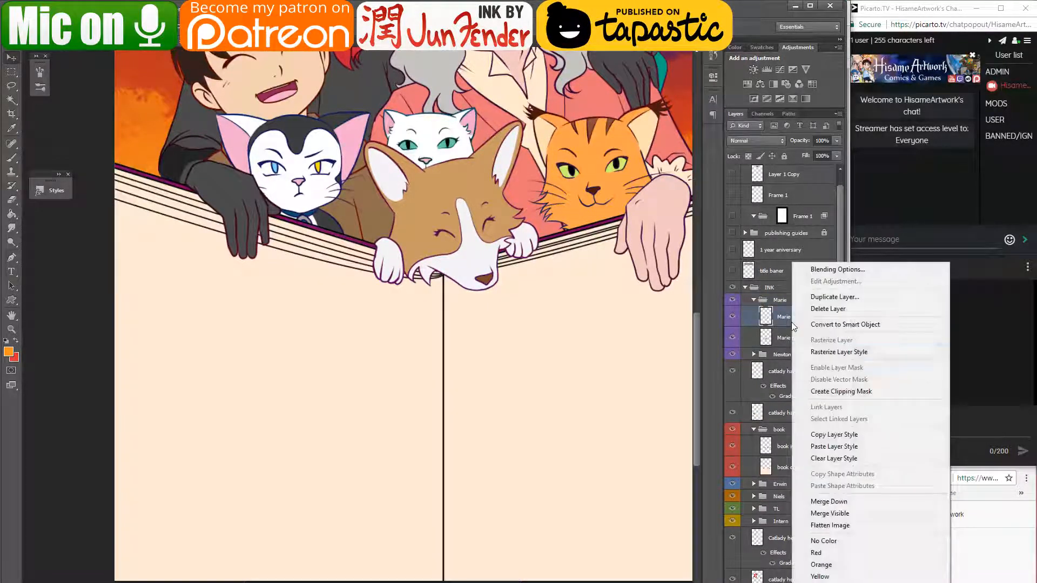
left_click(821, 435)
right_click(788, 447)
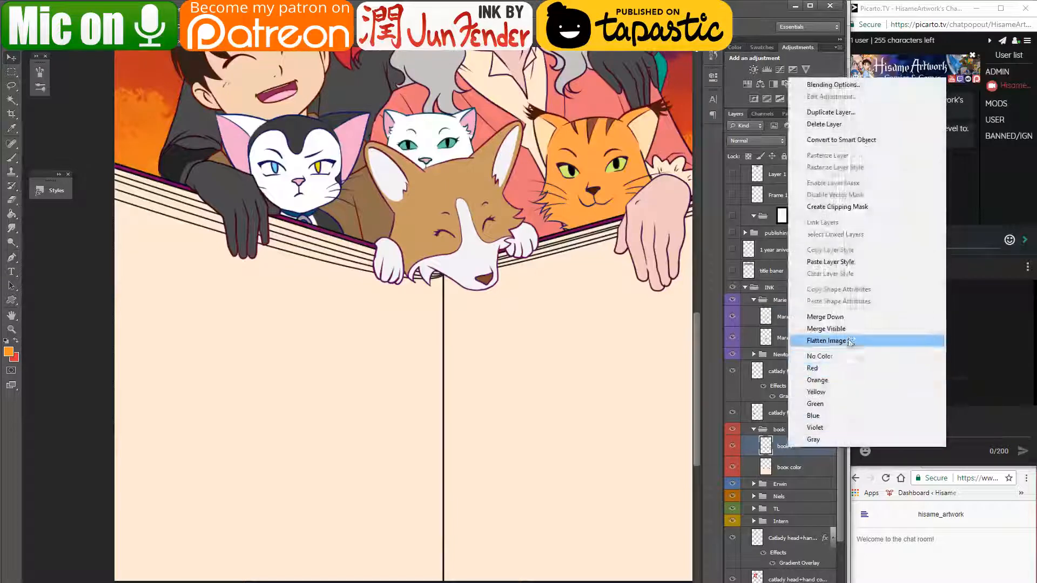
left_click(840, 262)
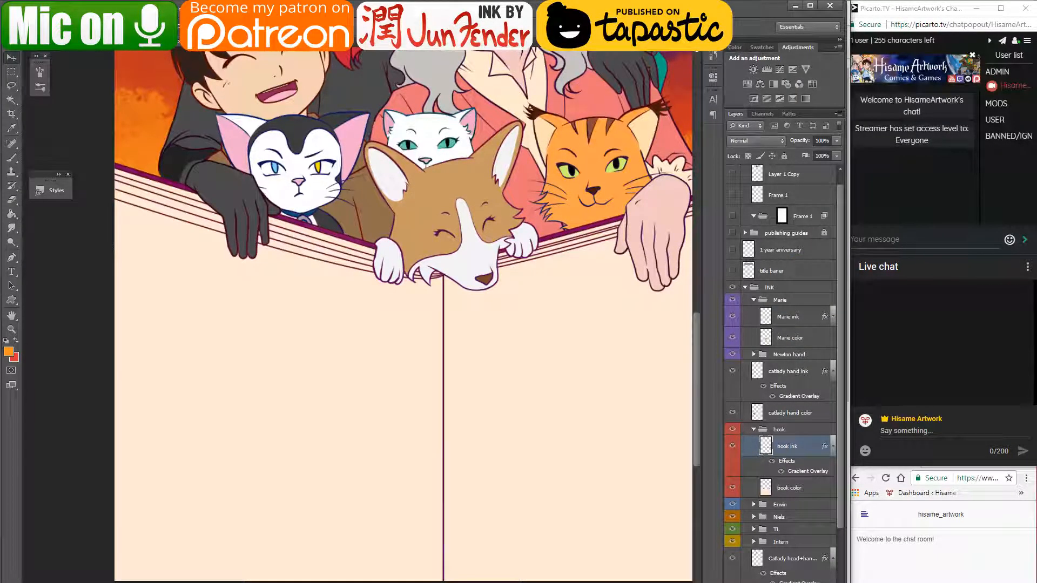
- Check the YouTube live streaming dashboard in the browser and return to the Photoshop artwork
key("alt+Tab")
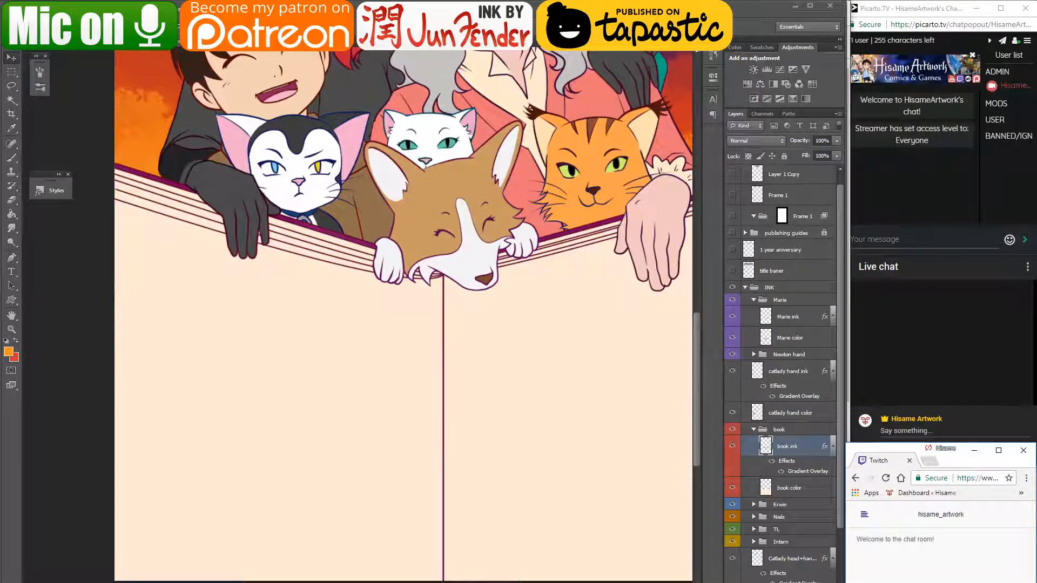
key("alt+Tab")
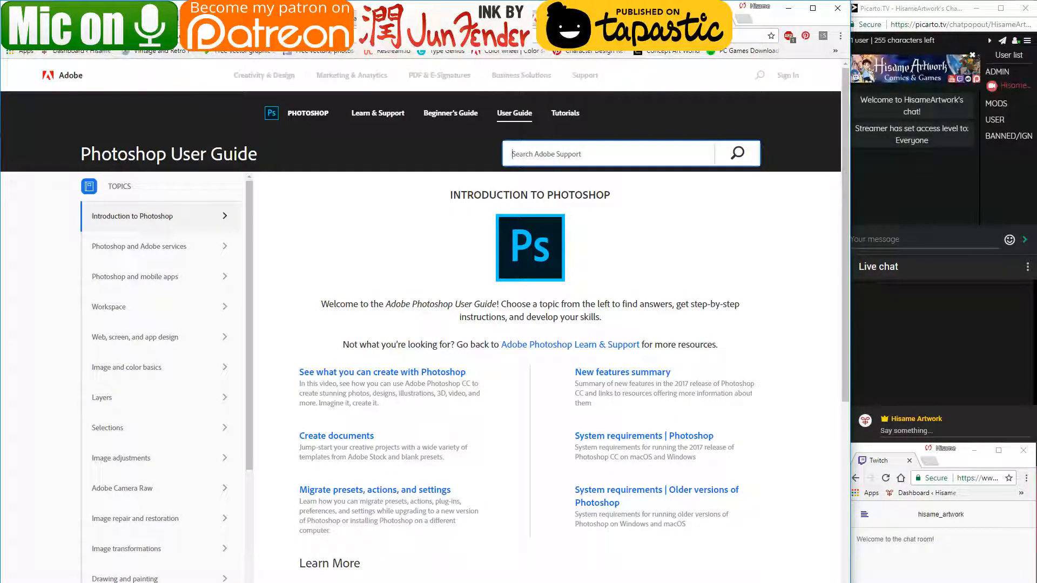
key("ctrl+Tab")
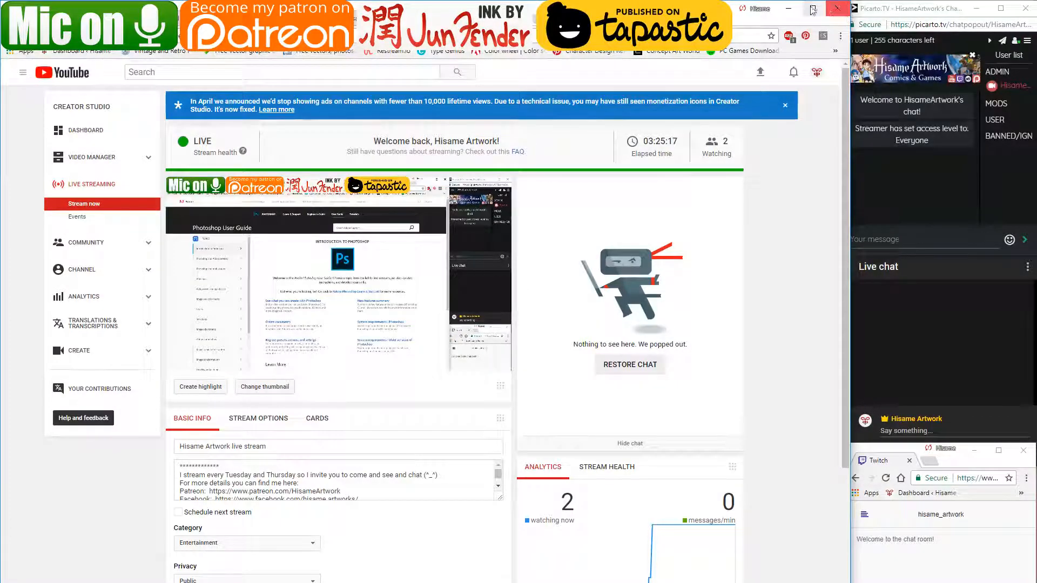
left_click(788, 8)
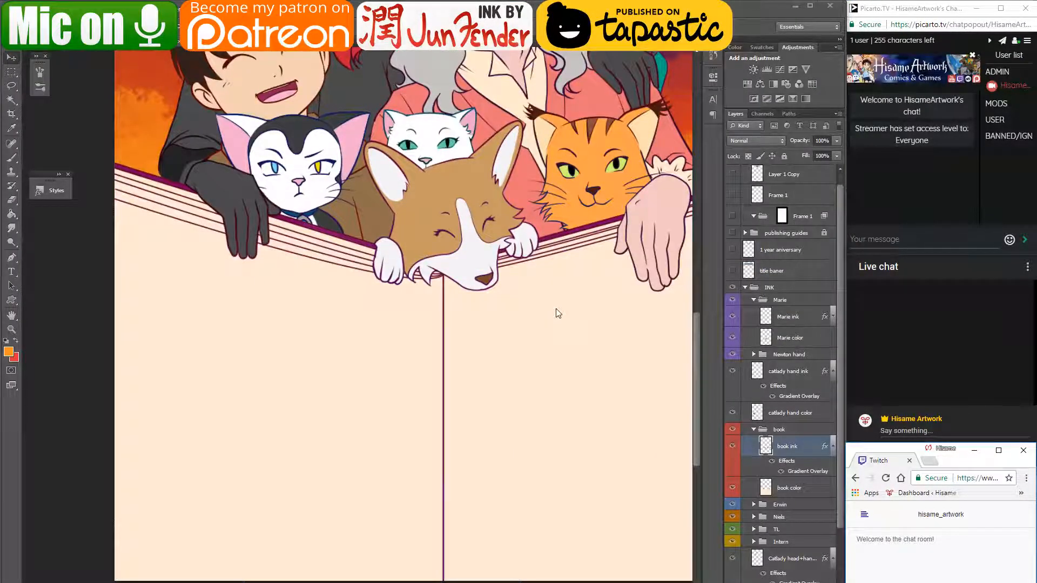
- Darken the maroon end stop at location 100% in the book ink layer's Gradient Overlay
left_click(801, 470)
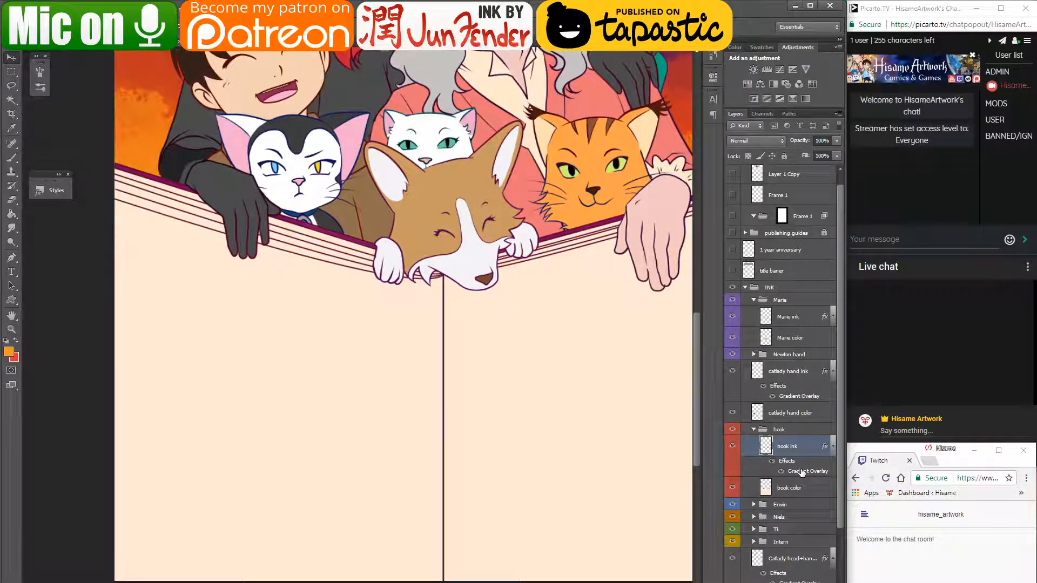
double_click(802, 472)
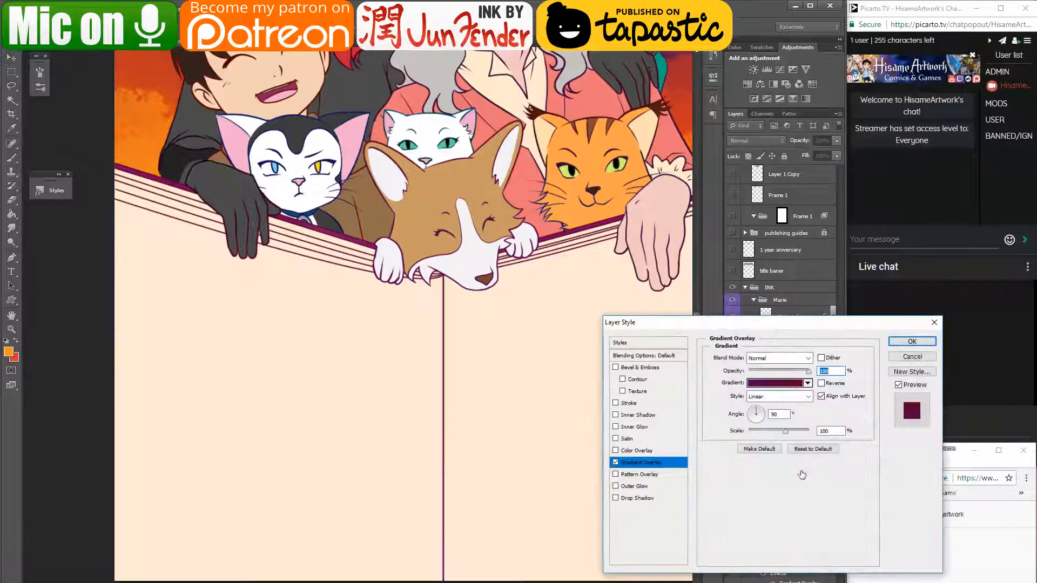
left_click(754, 384)
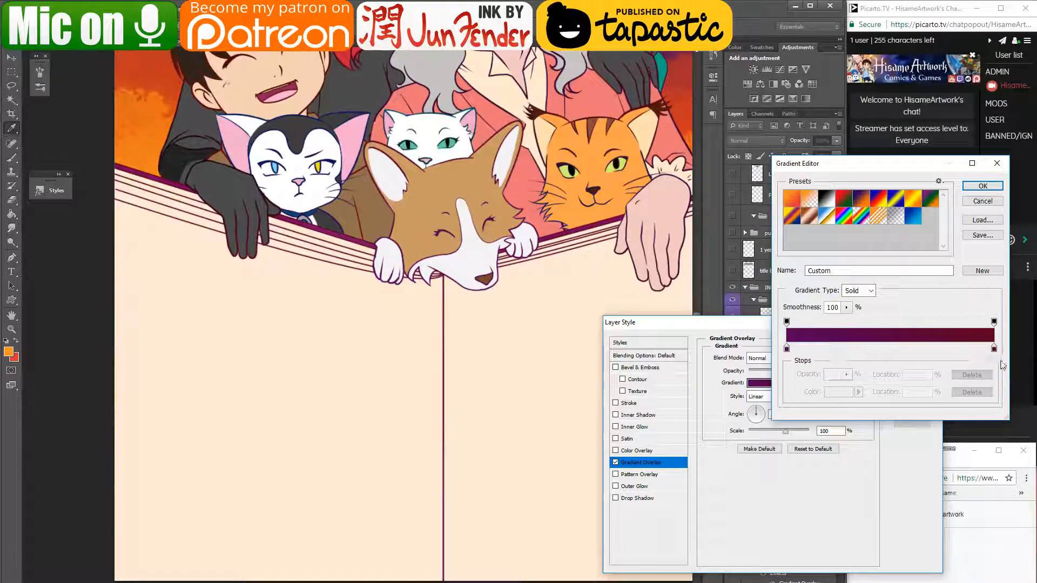
left_click(994, 348)
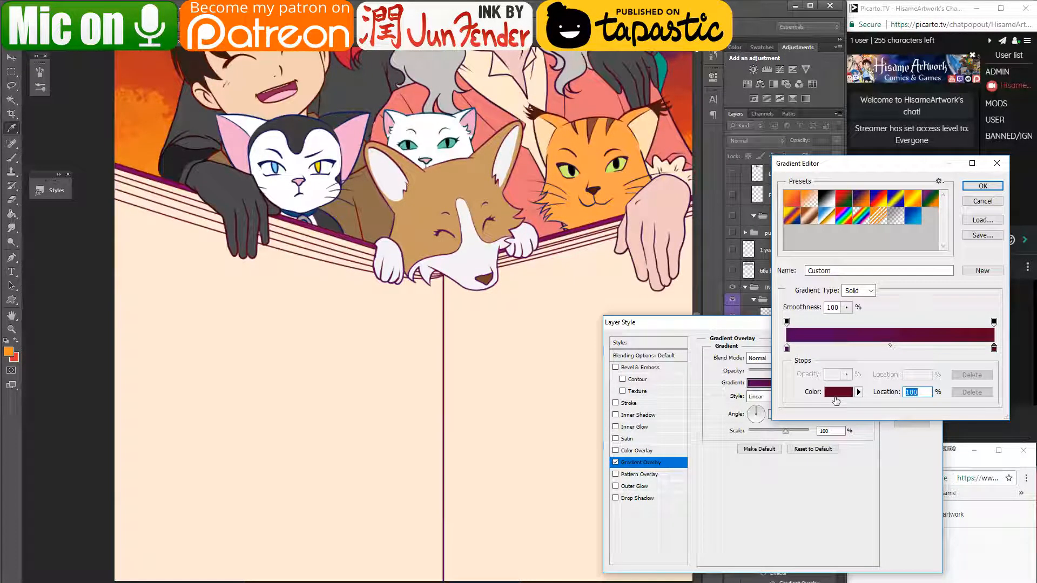
left_click(837, 392)
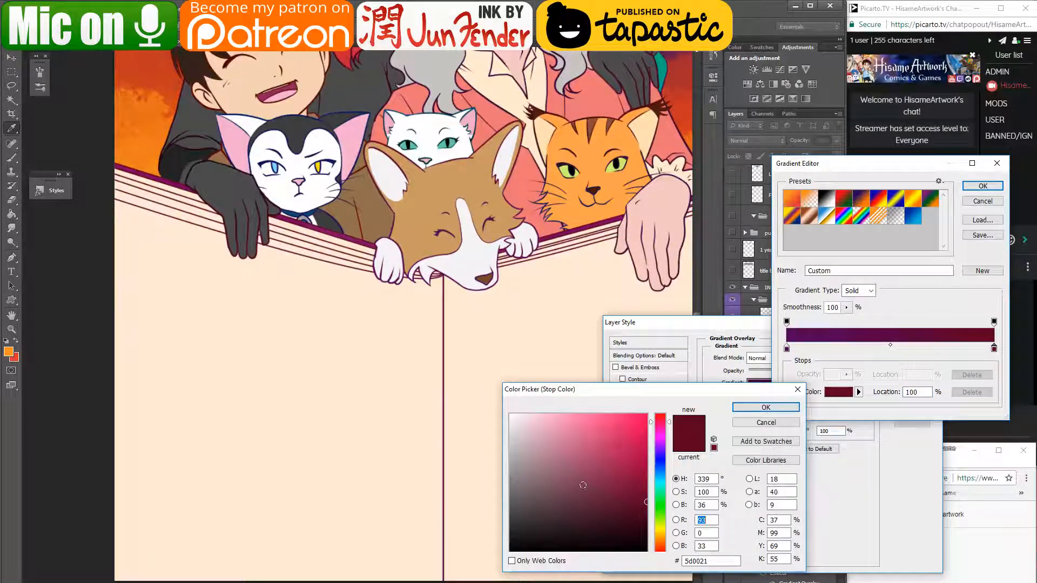
left_click(766, 407)
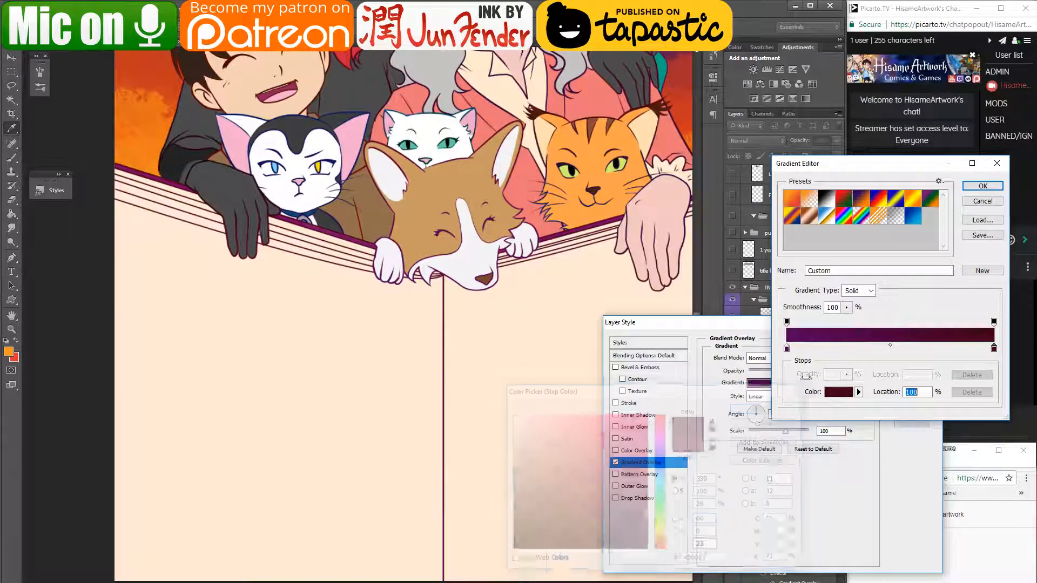
left_click(977, 188)
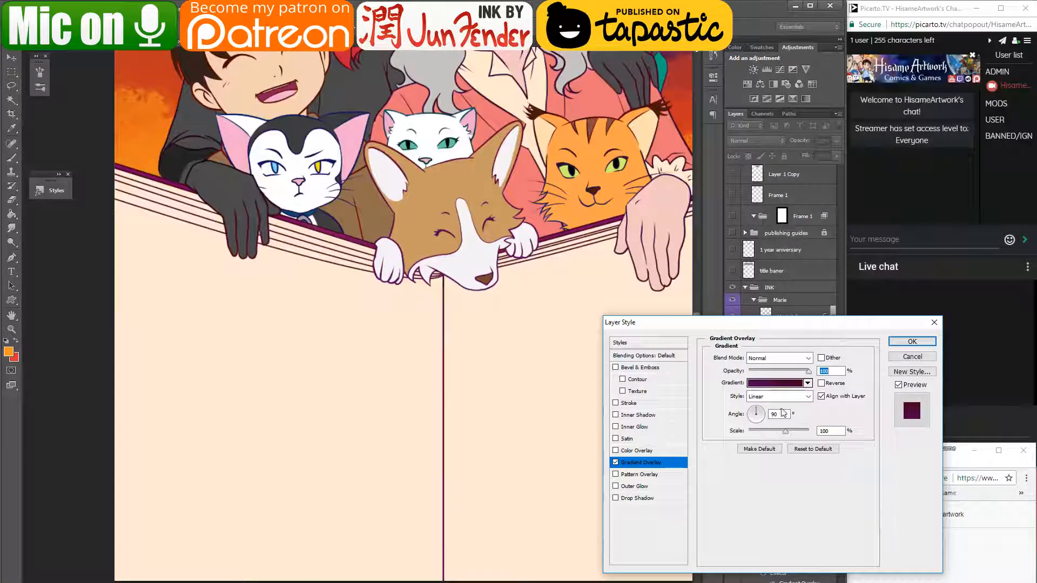
- Change the purple start stop at location 0% of the book ink gradient to a much darker purple
left_click(776, 383)
left_click(786, 348)
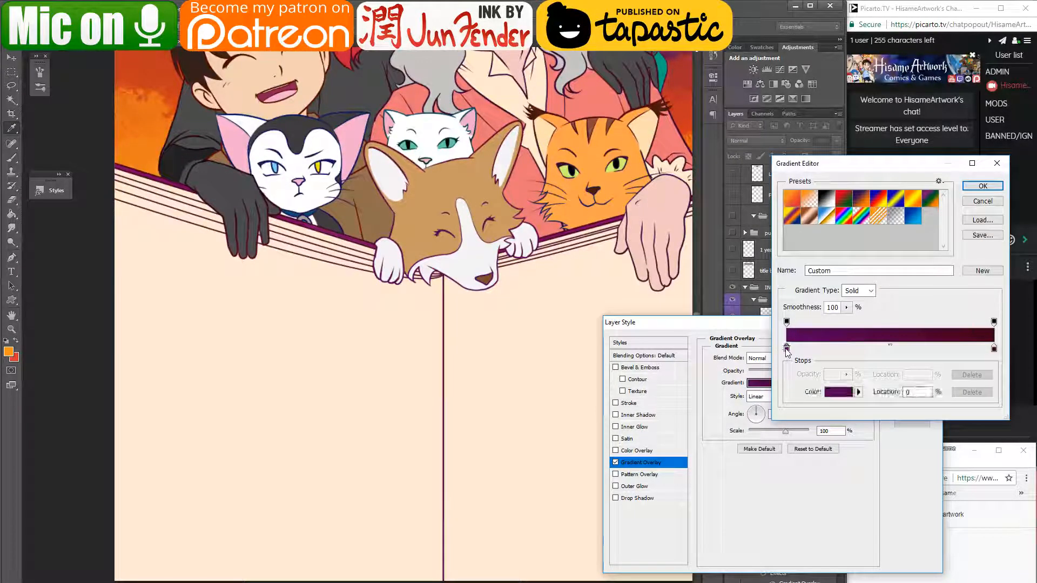
left_click(838, 392)
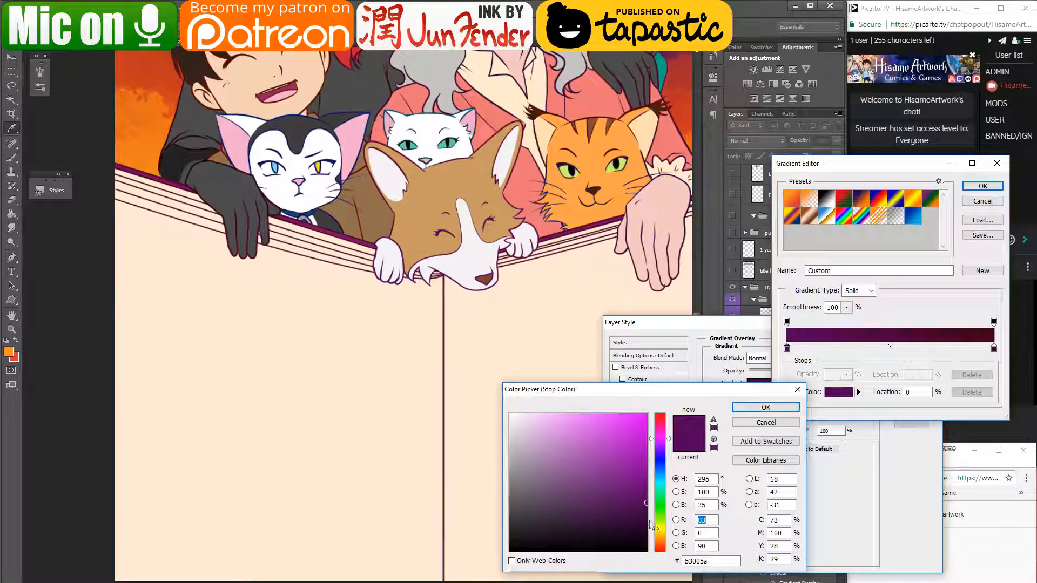
left_click(648, 527)
left_click(745, 409)
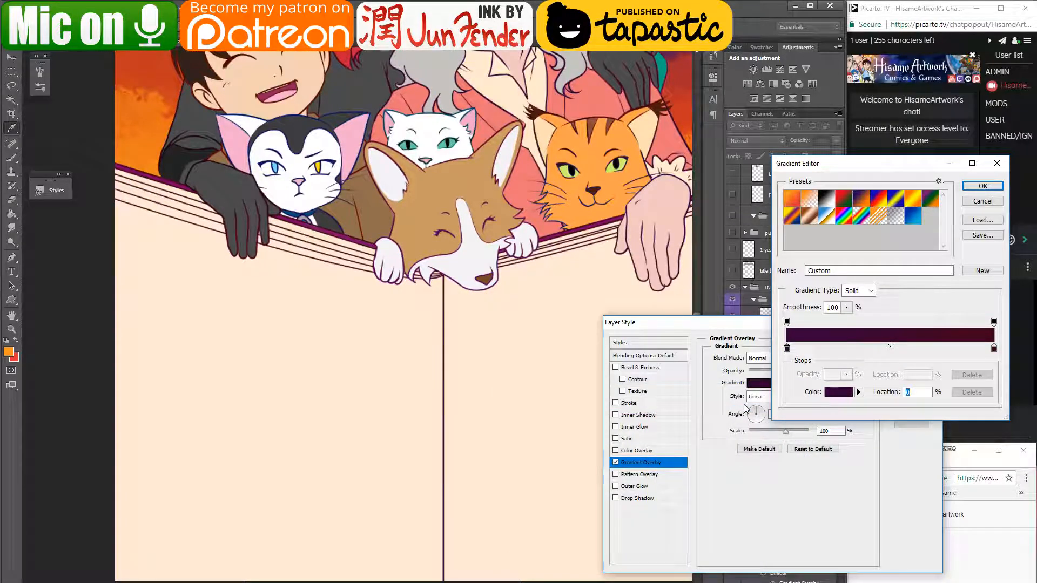
left_click(996, 189)
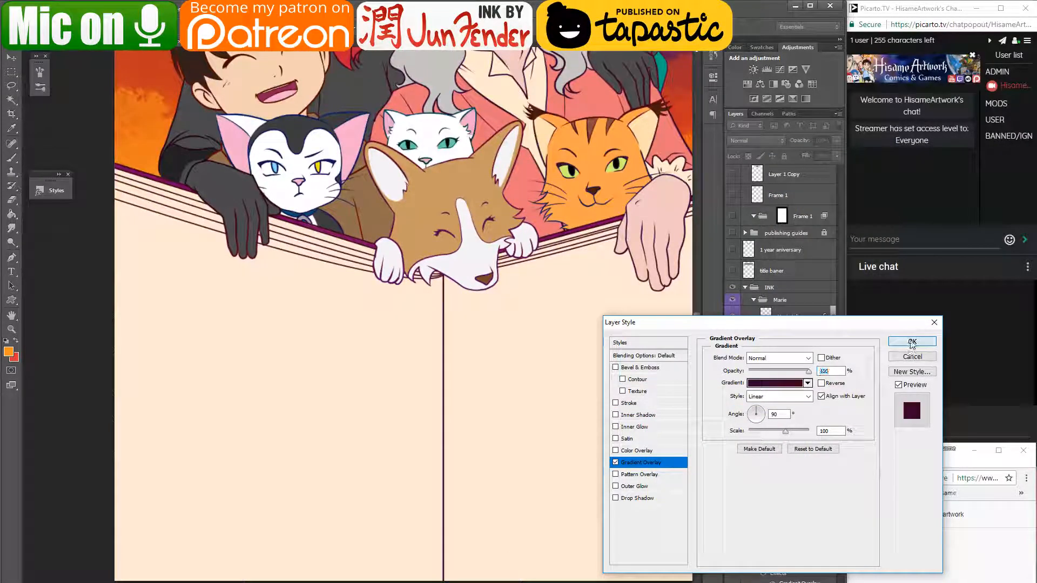
- Apply the edited Gradient Overlay to the book ink layer and review the characters and book across the cover
left_click(912, 345)
left_click_drag(560, 296, 476, 401)
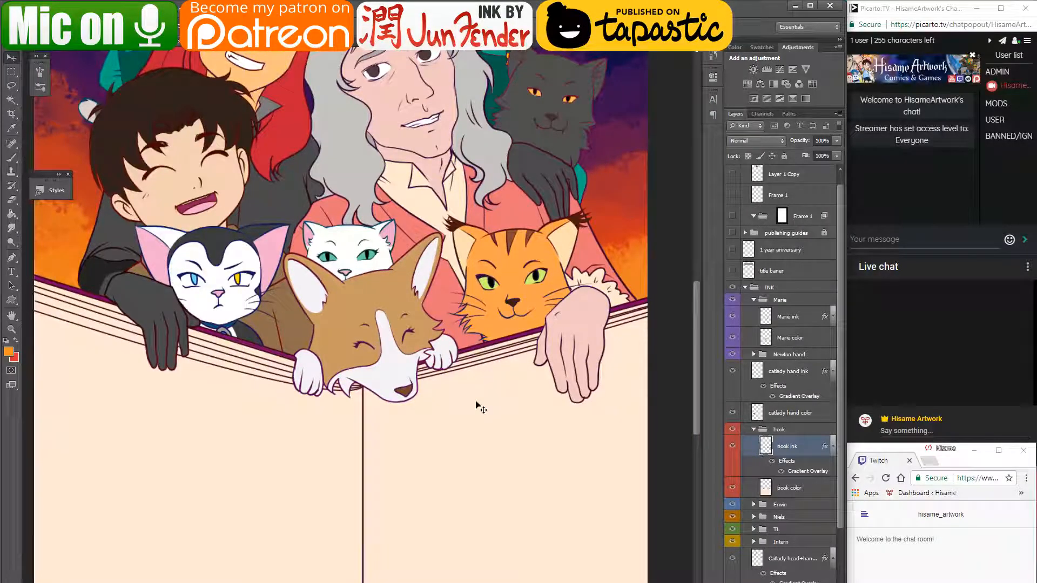
left_click_drag(351, 271, 413, 423)
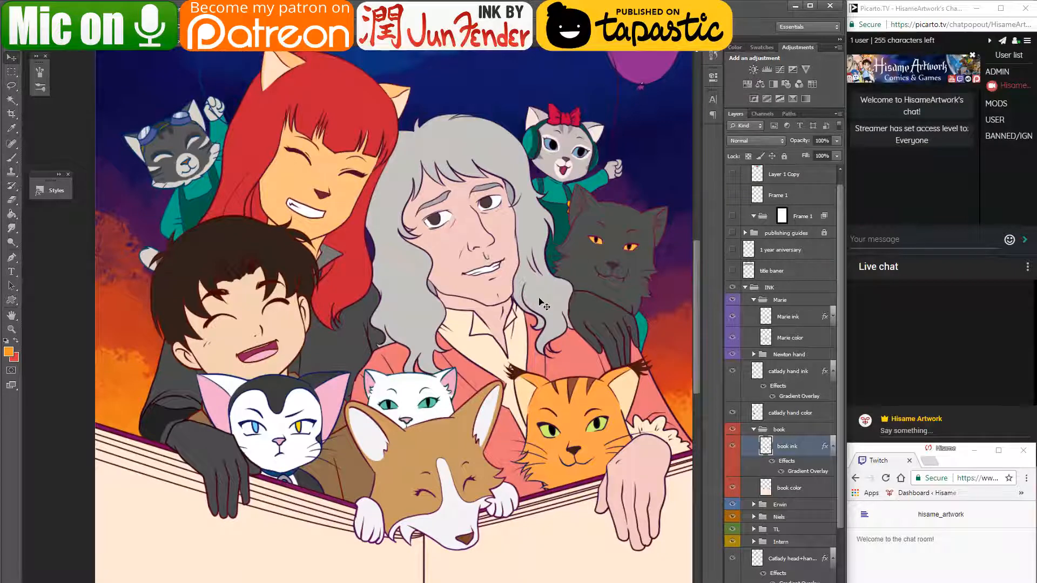
left_click_drag(596, 445, 545, 373)
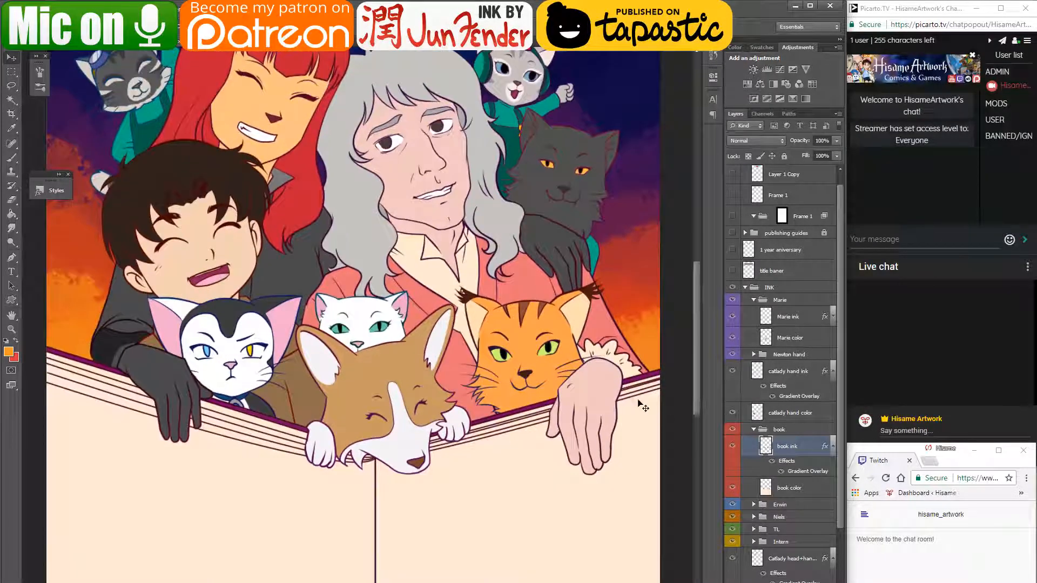
- Expand the Newton hand group and load the Newton hand color layer's outline as a selection
left_click(754, 354)
left_click(756, 416)
left_click(765, 413, "ctrl")
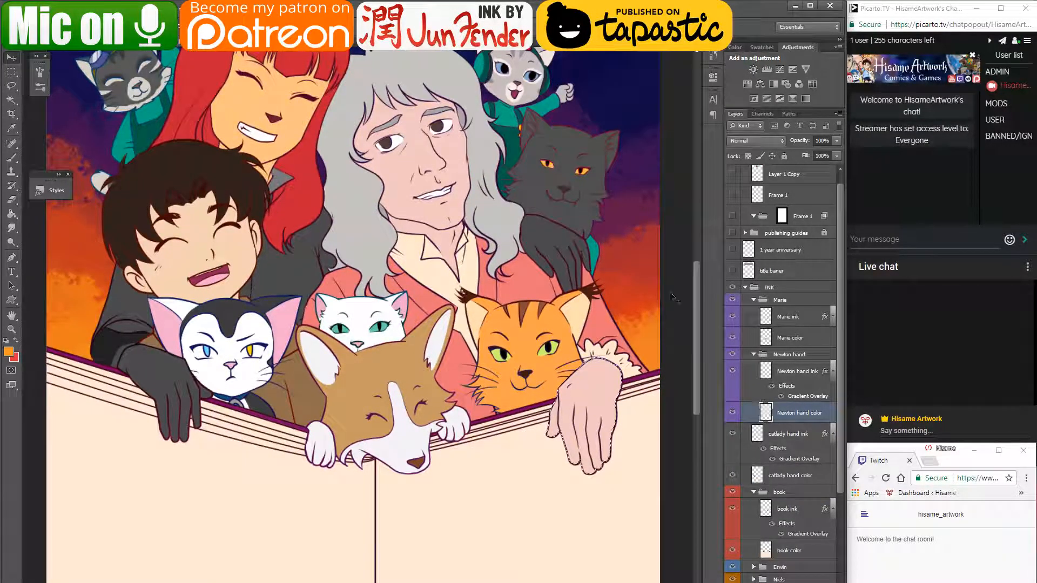
scroll(646, 427, "up", 2)
scroll(645, 426, "up", 2)
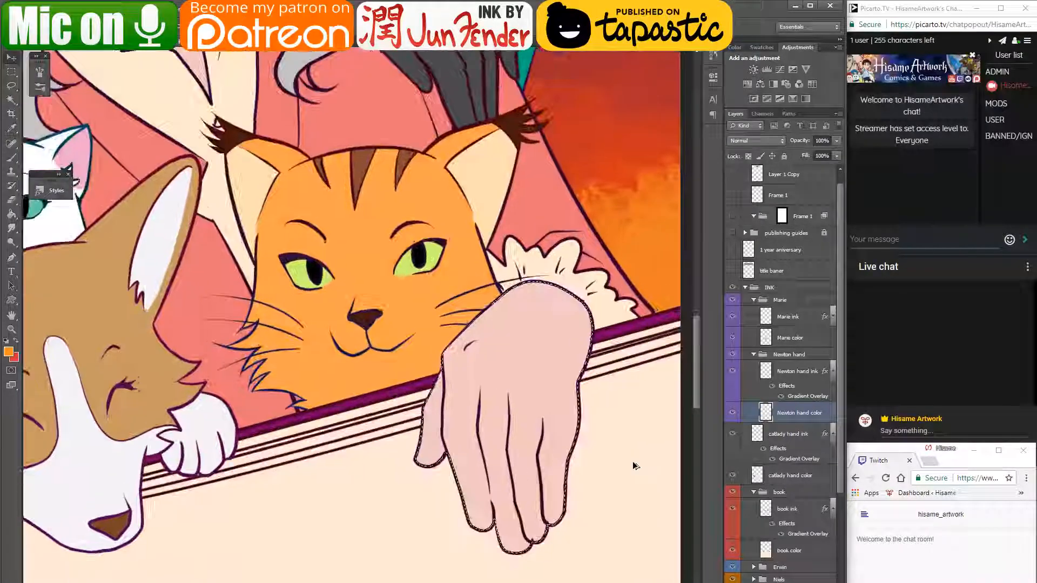
scroll(635, 450, "up", 2)
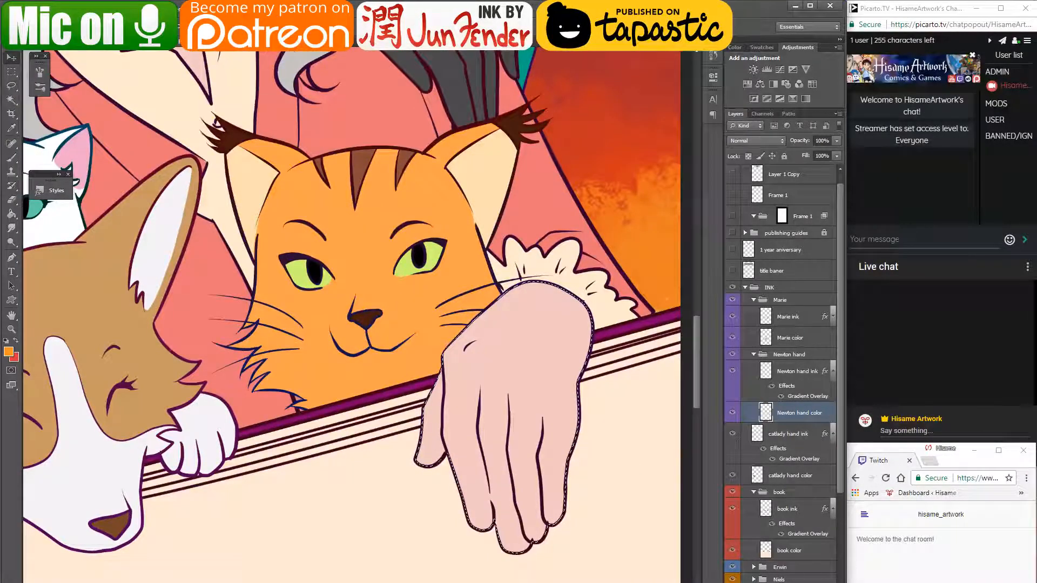
- In the open Niels Feynman cover document, sample the mauve shadow color under the man's chin for the Brush tool
left_click(295, 42)
scroll(380, 356, "down", 5)
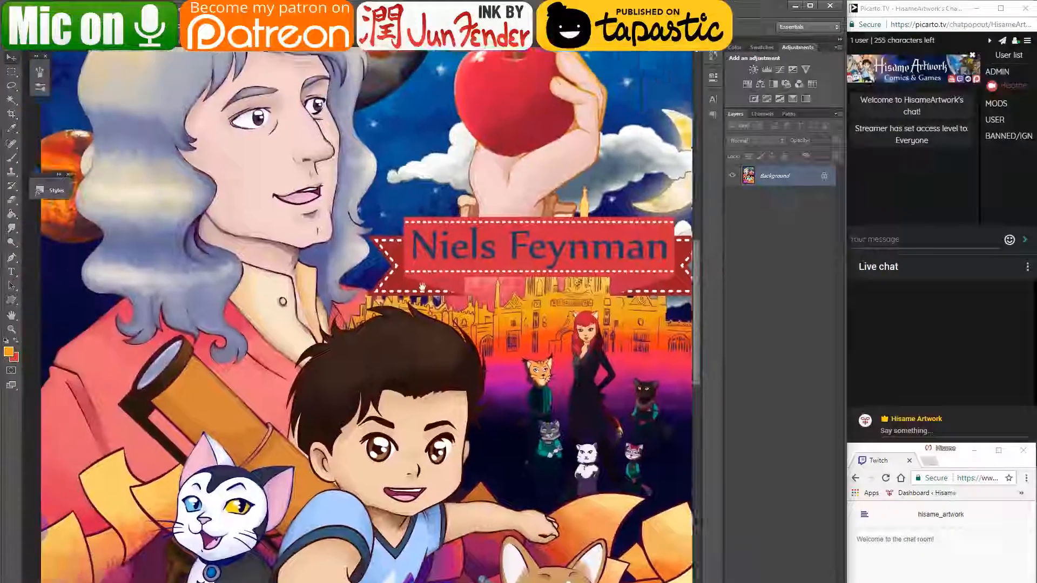
left_click_drag(423, 286, 464, 313)
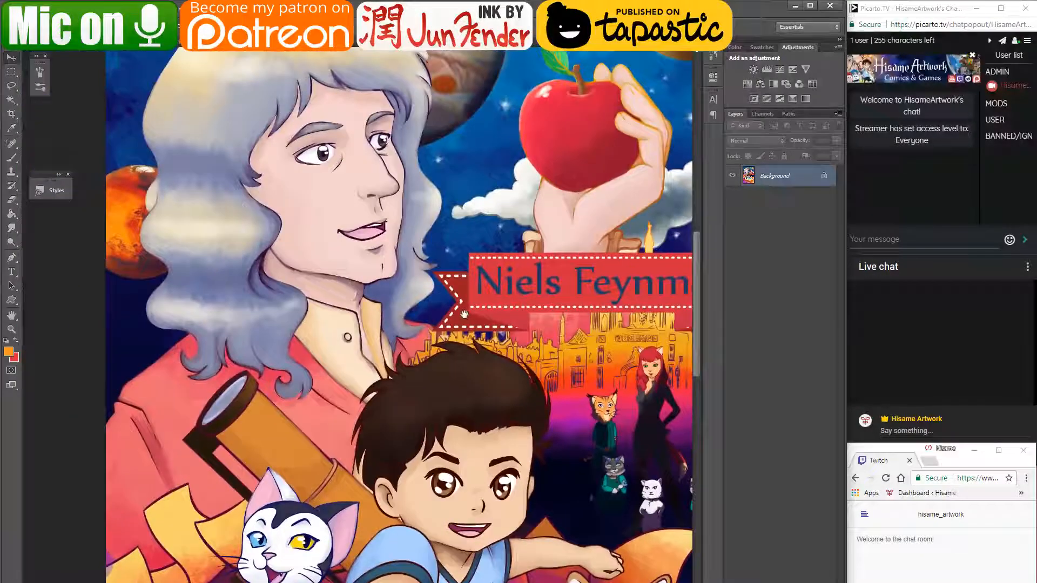
scroll(380, 207, "up", 5)
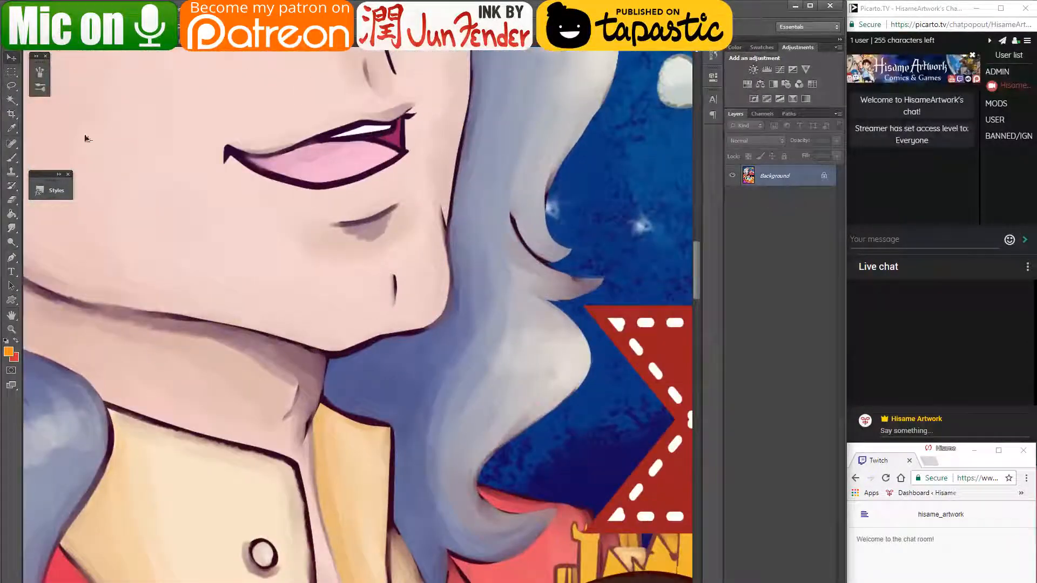
left_click(12, 158)
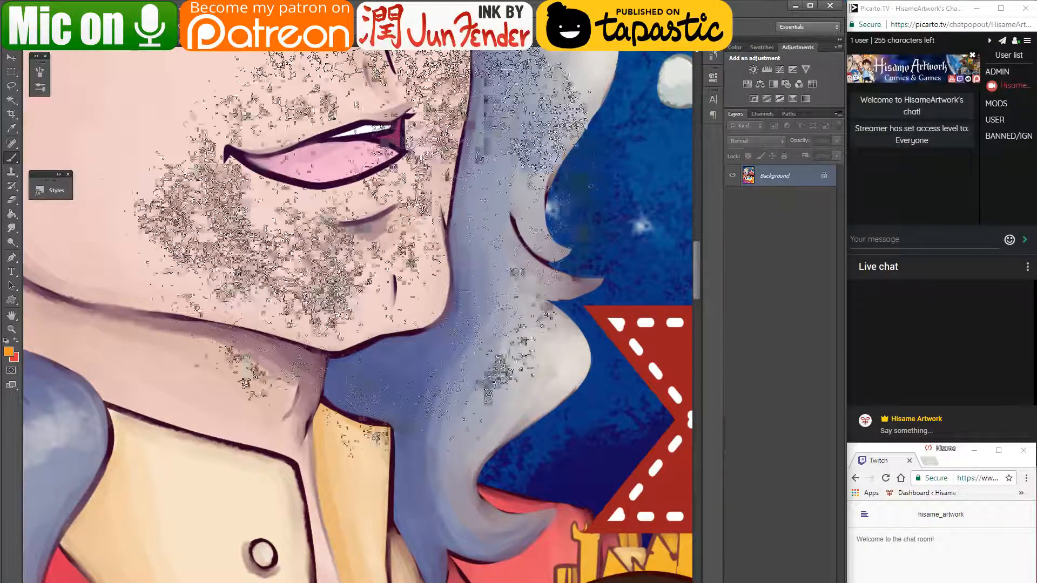
mouse_move(255, 96)
left_mouse_down()
mouse_move(491, 558)
mouse_move(393, 245)
mouse_move(343, 34)
left_mouse_up()
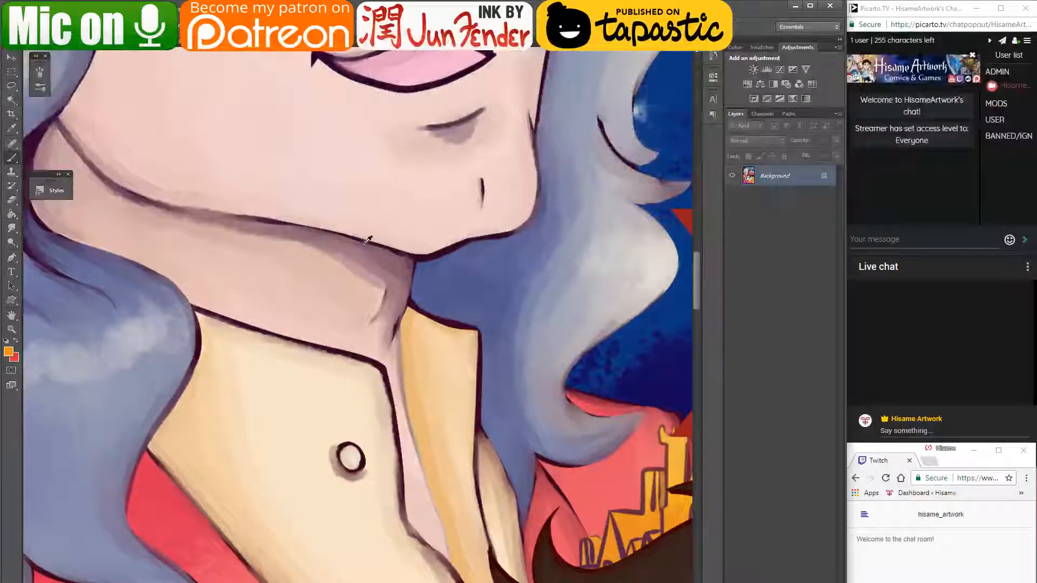
left_click(371, 239, "alt")
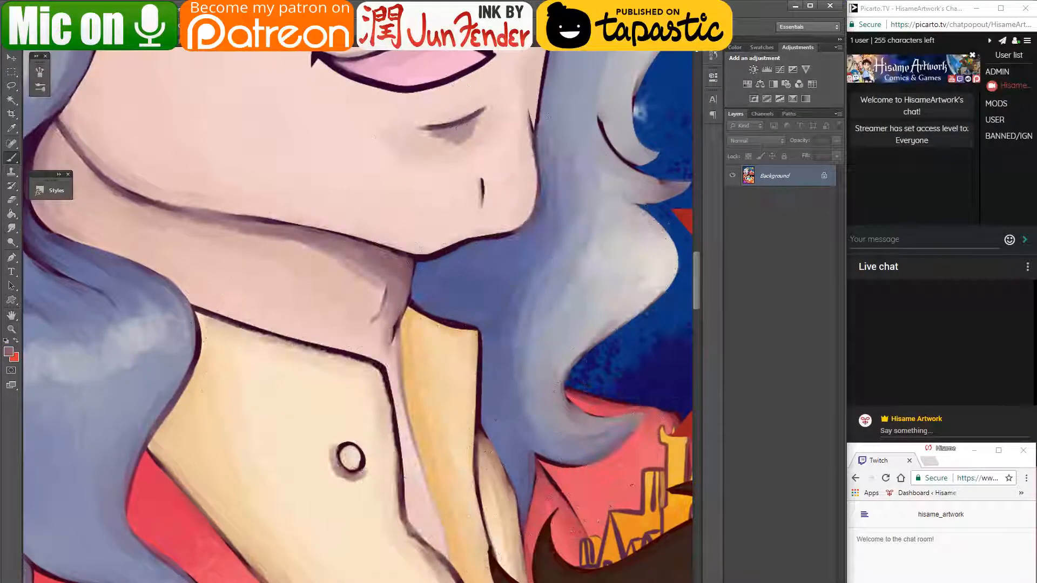
- Return to the layered cover document and reduce the brush to a small size suited to shading the selected hand
key("alt+Tab")
key("alt+Tab")
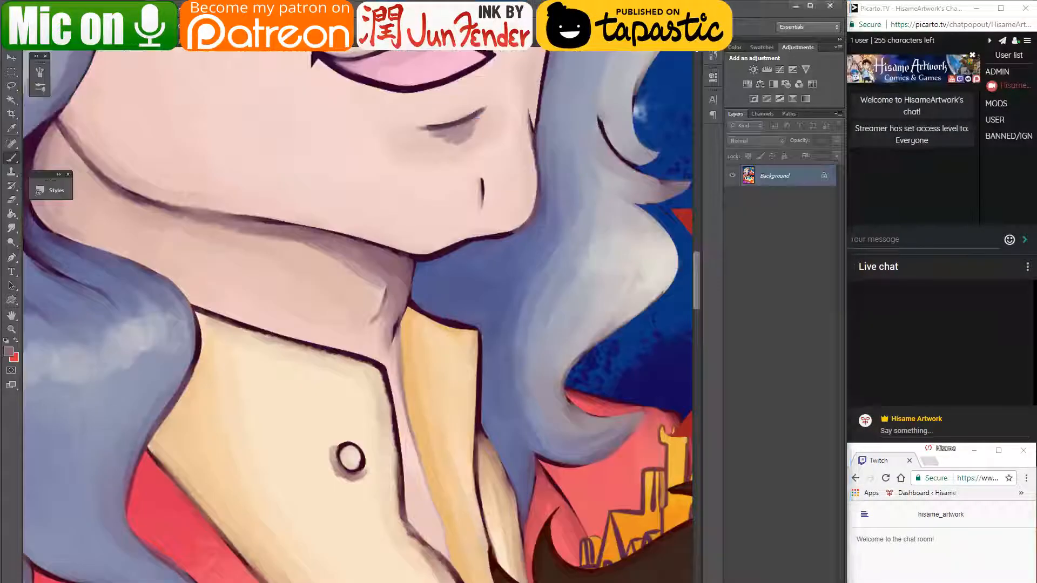
key("alt+Tab")
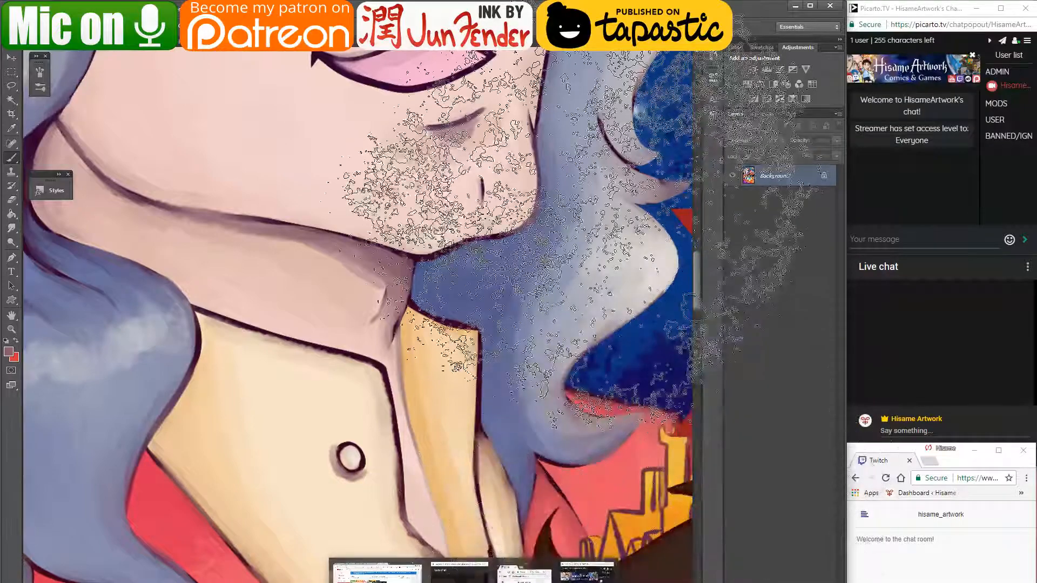
key("ctrl+Tab")
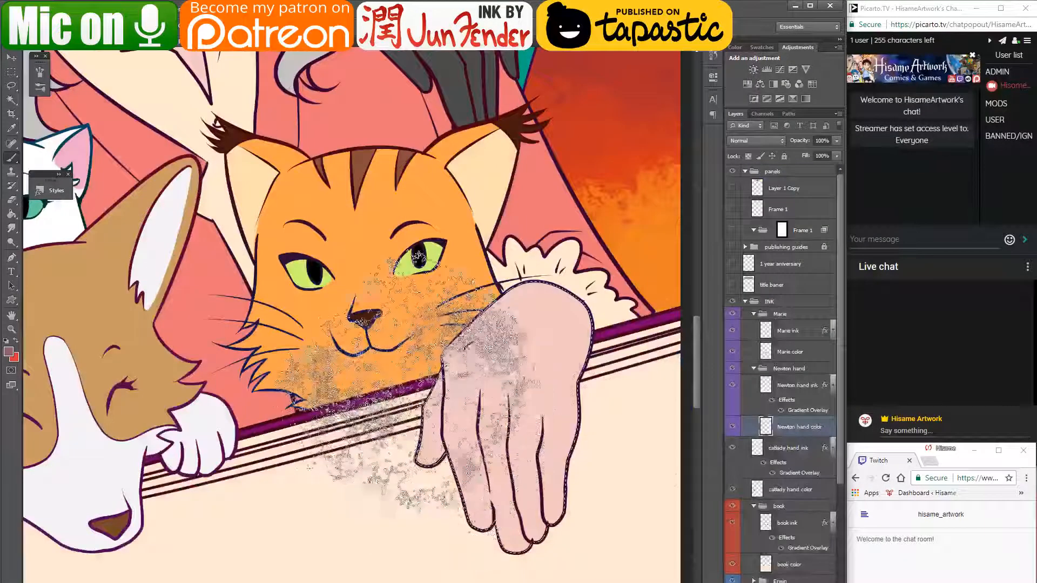
mouse_move(500, 441)
left_mouse_down()
mouse_move(410, 323)
mouse_move(413, 333)
left_mouse_up()
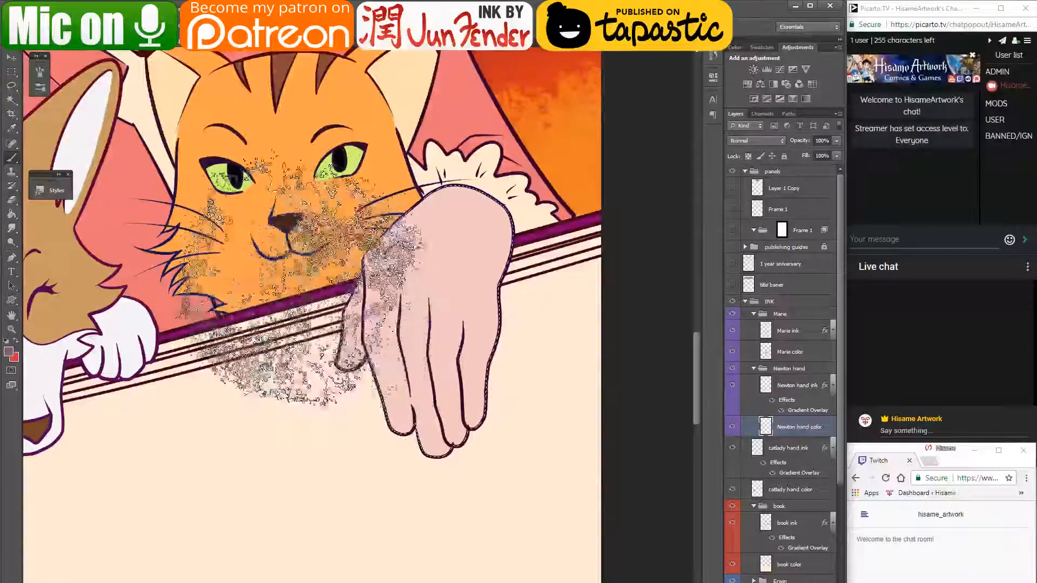
key("bracketleft")
key("bracketleft")
key("bracketleft")
key("bracketleft")
key("bracketleft")
key("bracketleft")
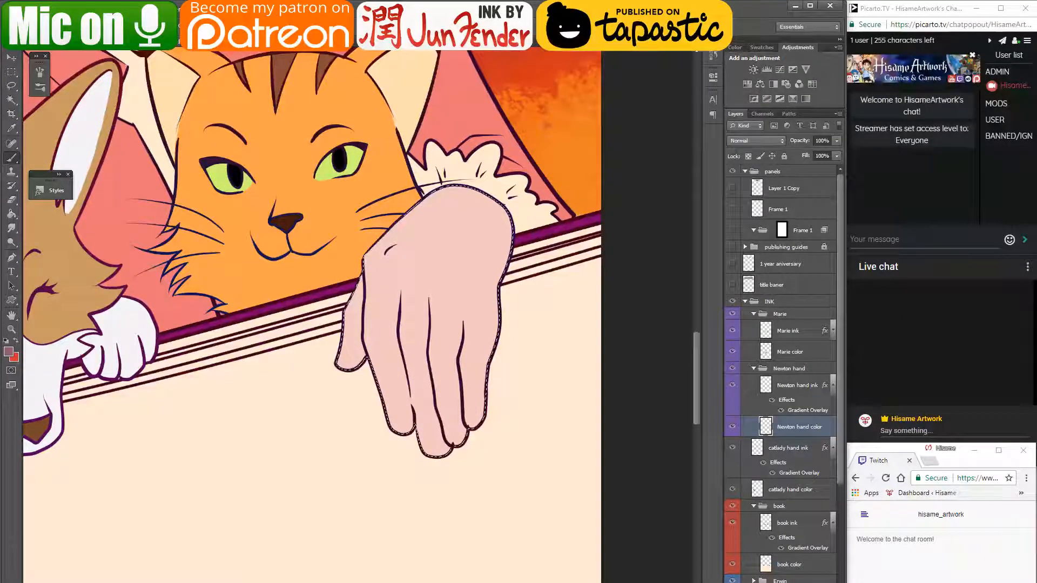
- Paint mauve shadows on the Newton hand color layer along the thumb, the finger lines, the fingertips and the hand's outer edge
scroll(411, 401, "up", 4)
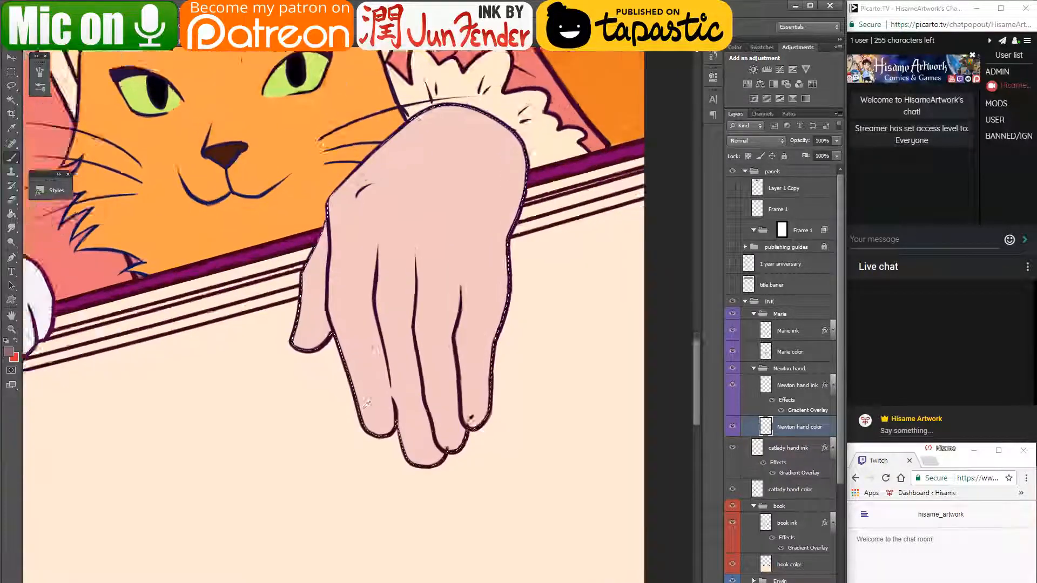
scroll(252, 337, "up", 2)
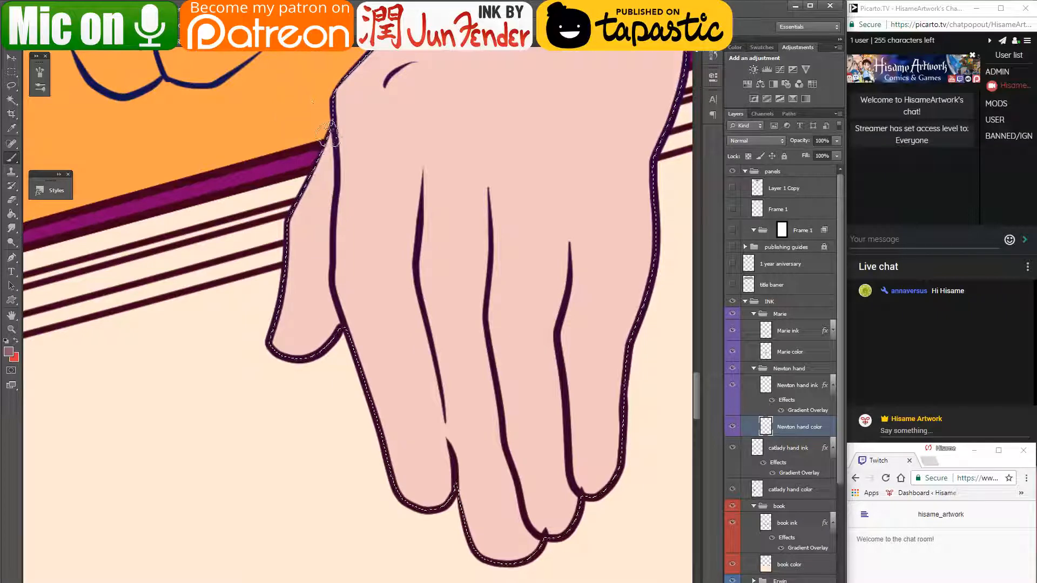
mouse_move(330, 135)
left_mouse_down()
mouse_move(332, 292)
mouse_move(259, 353)
left_mouse_up()
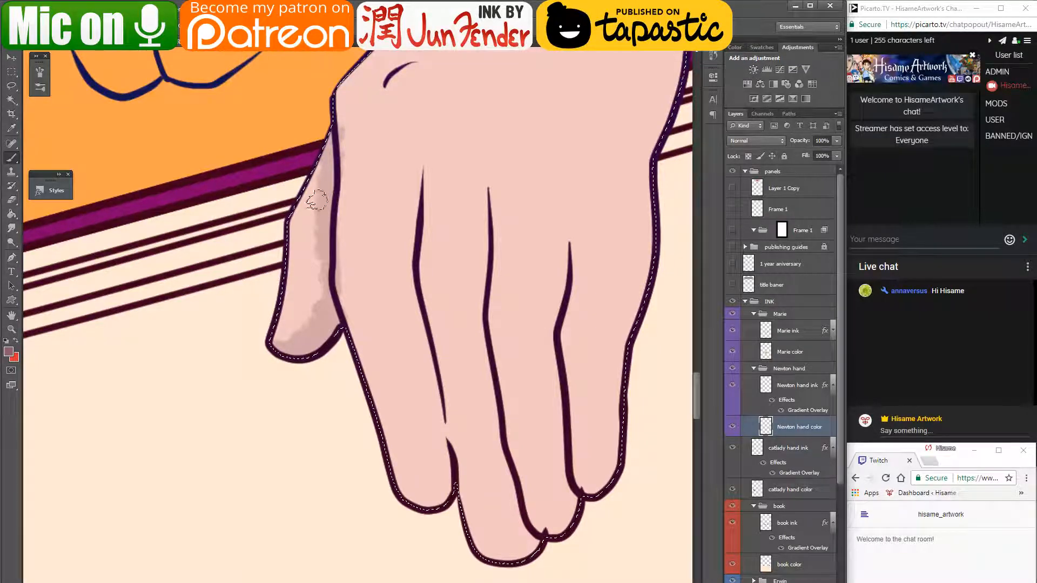
mouse_move(357, 306)
left_mouse_down()
mouse_move(317, 306)
mouse_move(294, 338)
left_mouse_up()
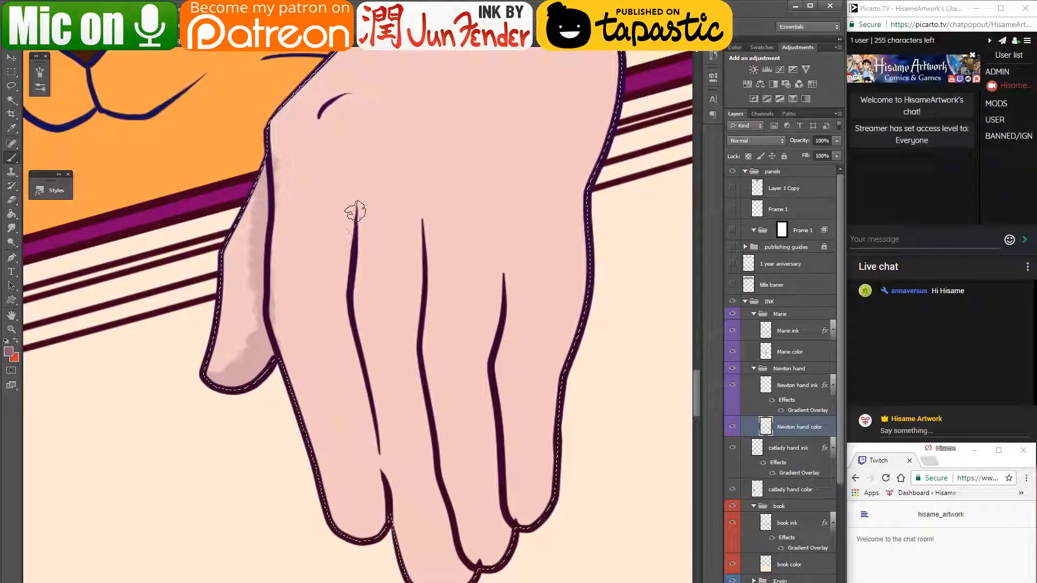
mouse_move(354, 202)
left_mouse_down()
mouse_move(340, 317)
mouse_move(365, 426)
mouse_move(359, 529)
mouse_move(335, 518)
mouse_move(373, 502)
mouse_move(346, 514)
mouse_move(365, 427)
mouse_move(380, 518)
mouse_move(356, 529)
mouse_move(378, 494)
mouse_move(343, 259)
mouse_move(354, 172)
left_mouse_up()
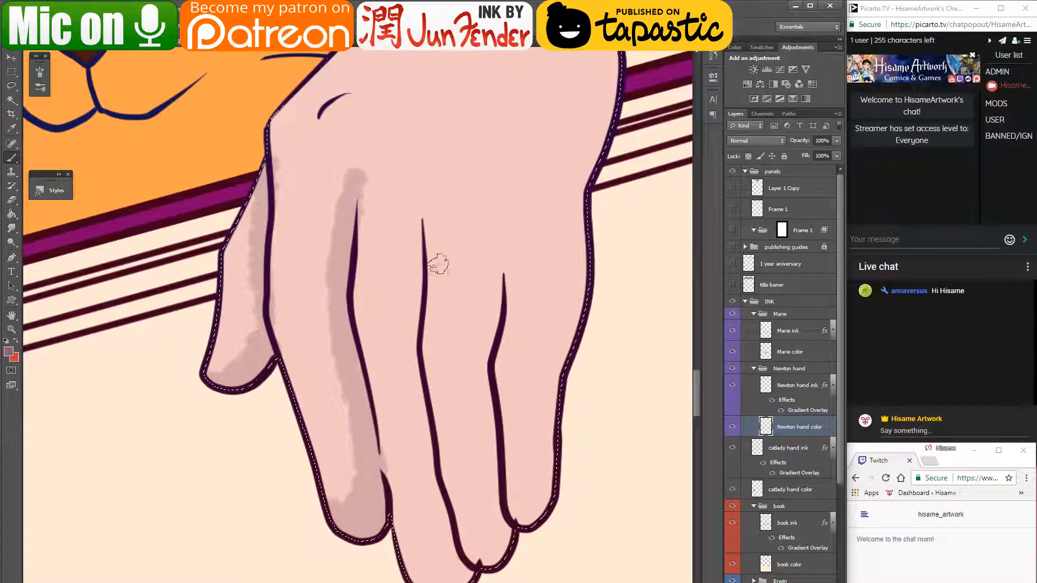
mouse_move(421, 215)
left_mouse_down()
mouse_move(414, 357)
mouse_move(446, 574)
mouse_move(404, 578)
mouse_move(450, 576)
mouse_move(456, 555)
mouse_move(461, 575)
left_mouse_up()
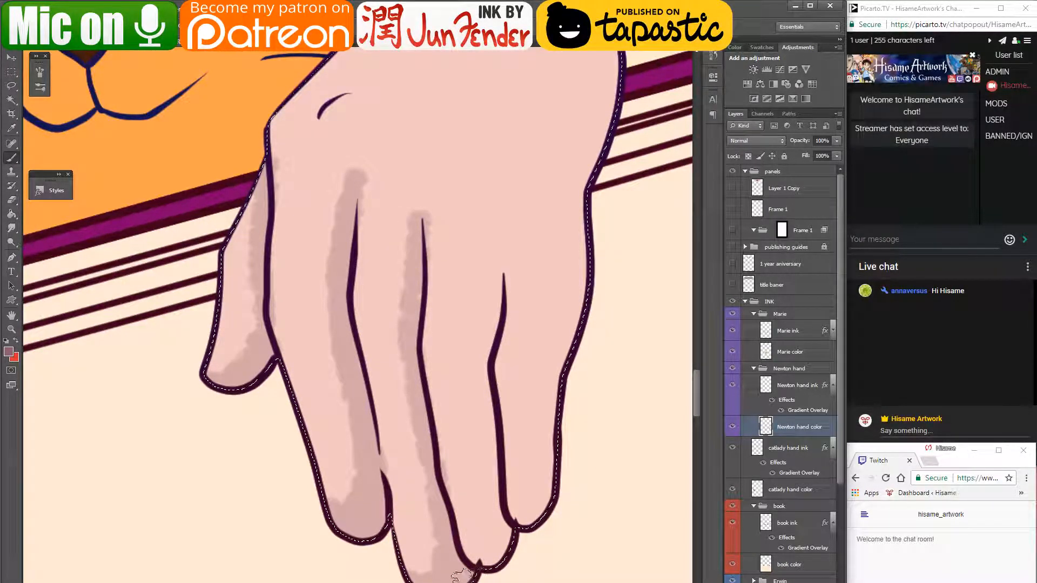
mouse_move(502, 272)
left_mouse_down()
mouse_move(481, 358)
mouse_move(499, 469)
mouse_move(491, 557)
left_mouse_up()
left_click_drag(543, 348, 477, 364)
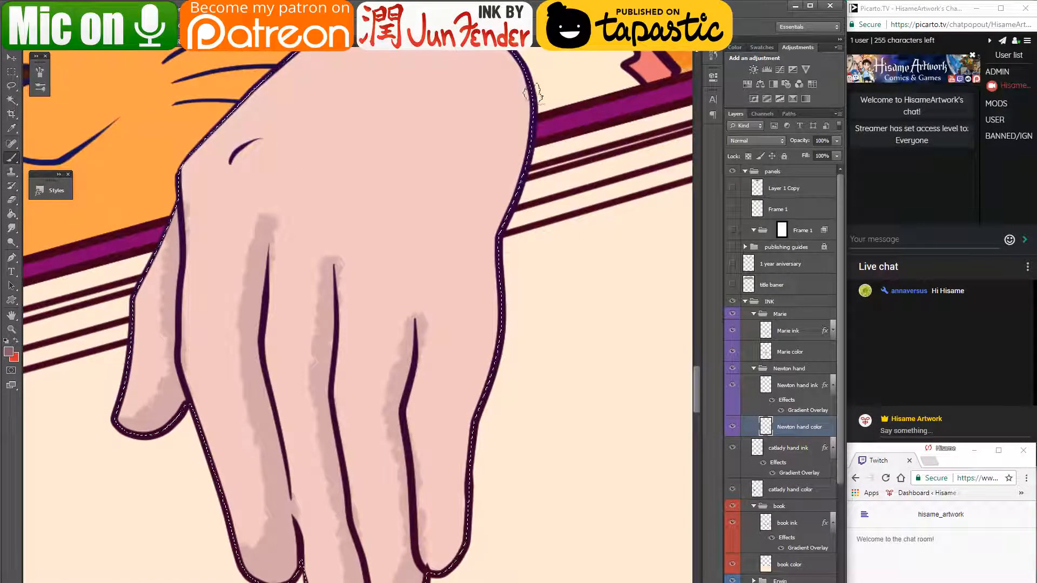
mouse_move(526, 67)
left_mouse_down()
mouse_move(500, 180)
mouse_move(461, 550)
mouse_move(432, 570)
left_mouse_up()
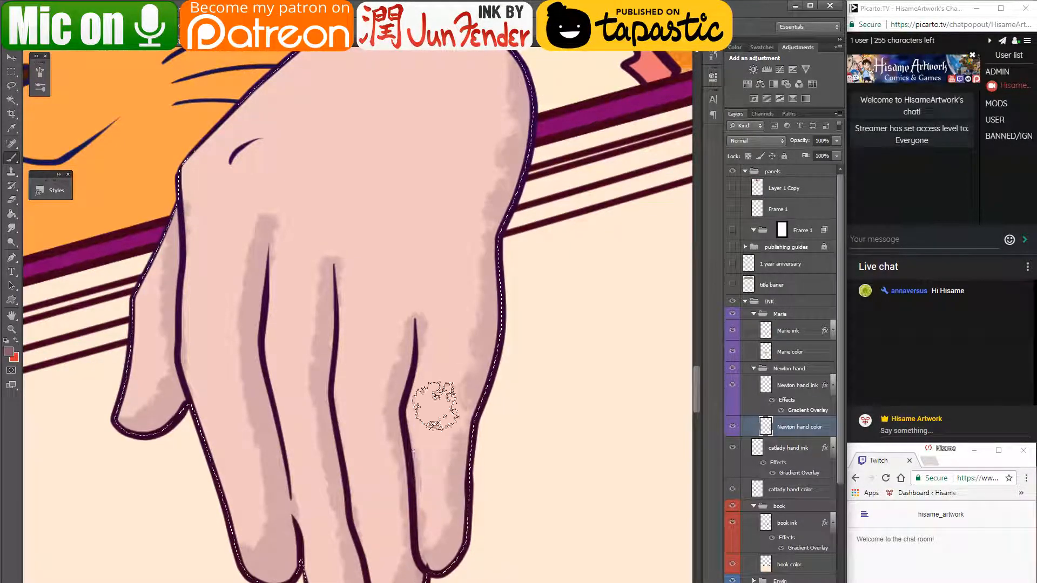
mouse_move(435, 333)
left_mouse_down()
mouse_move(567, 354)
mouse_move(577, 345)
mouse_move(543, 305)
mouse_move(520, 308)
left_mouse_up()
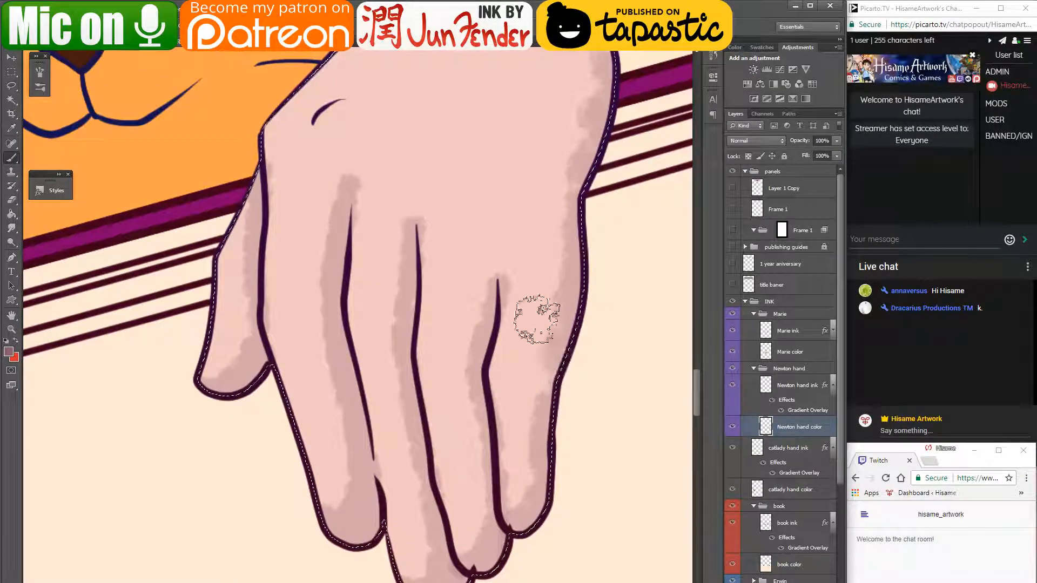
- Post the message "Hi guys" in the YouTube live chat
left_click(906, 431)
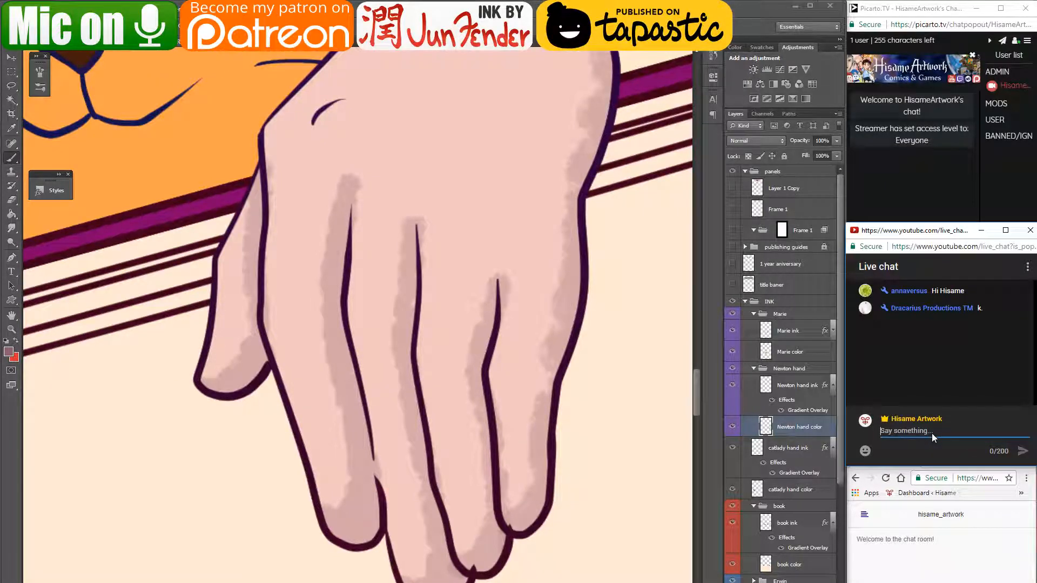
type("Hi Guys")
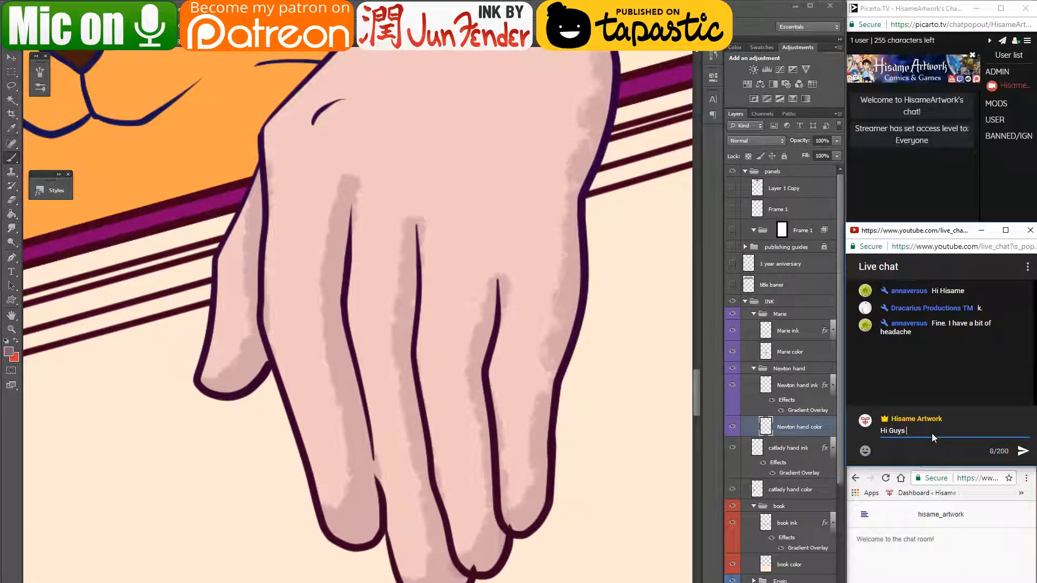
key("BackSpace")
key("BackSpace")
key("BackSpace")
key("BackSpace")
type("guys")
key("Return")
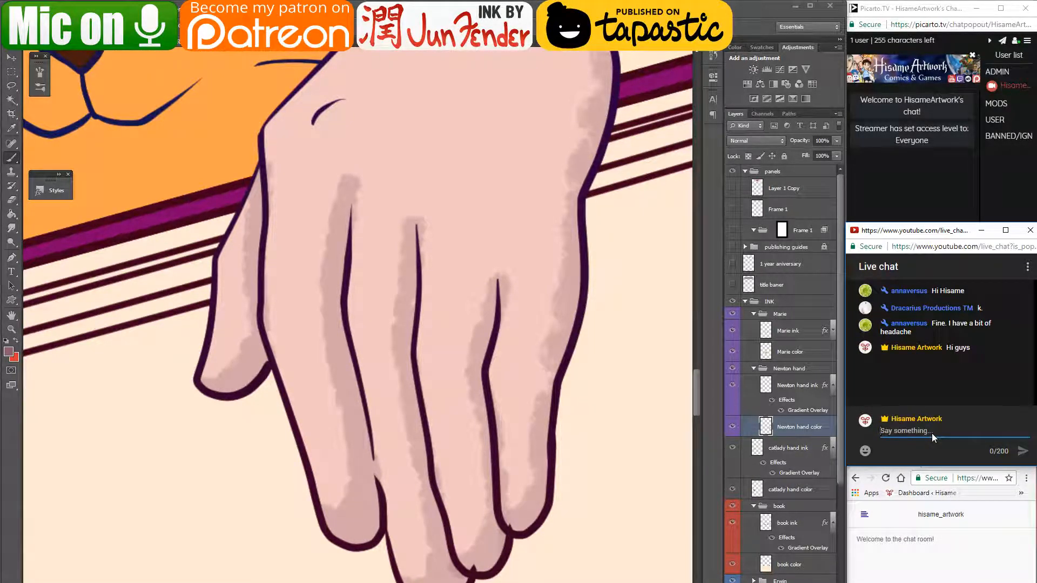
- Undo the test stroke, sample the hand's light skin color, and soften the shadow edges along the fingers and outer edge
left_click(327, 288)
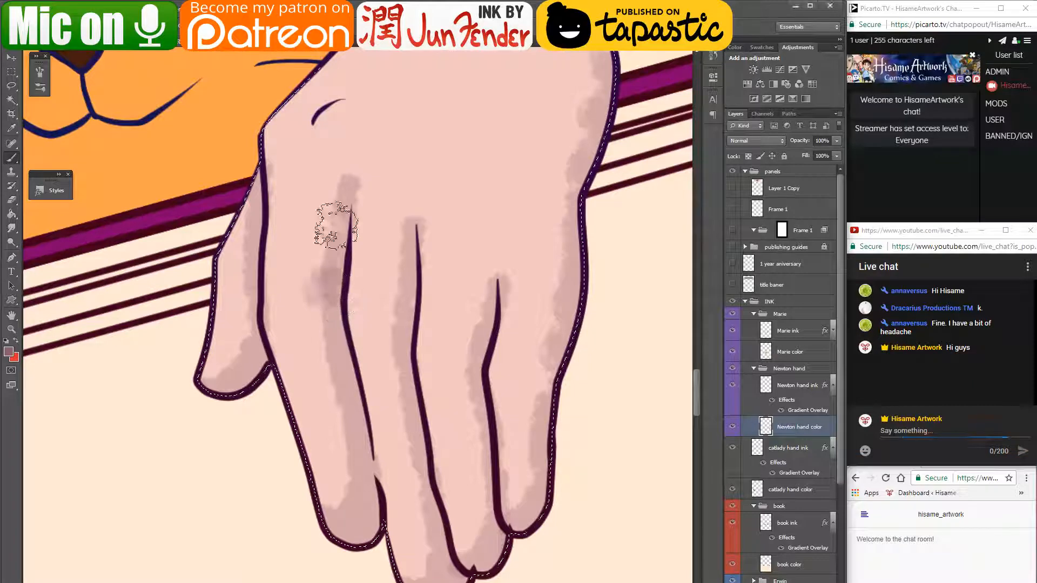
key("ctrl+z")
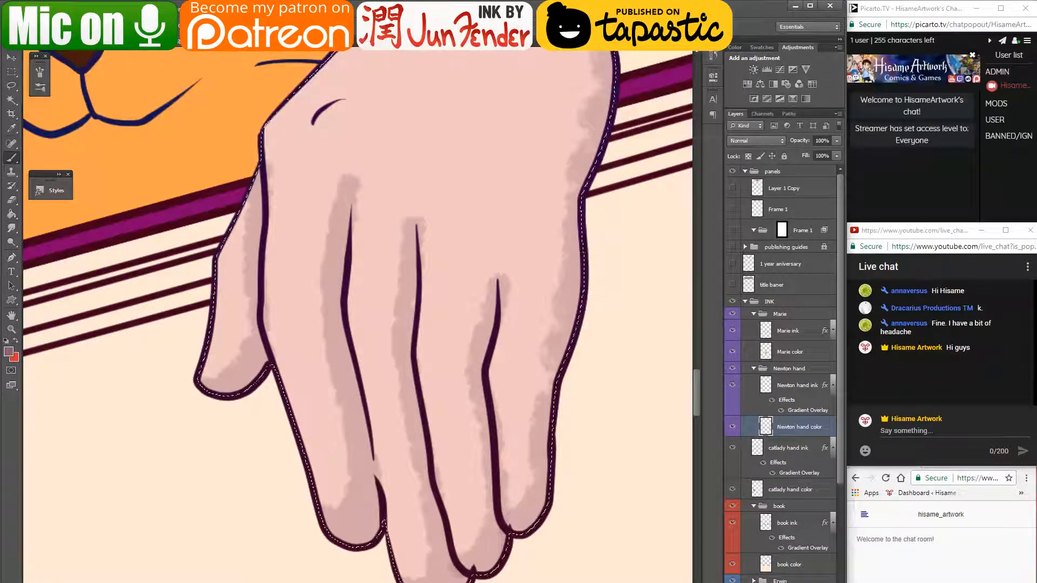
left_click(298, 183, "alt")
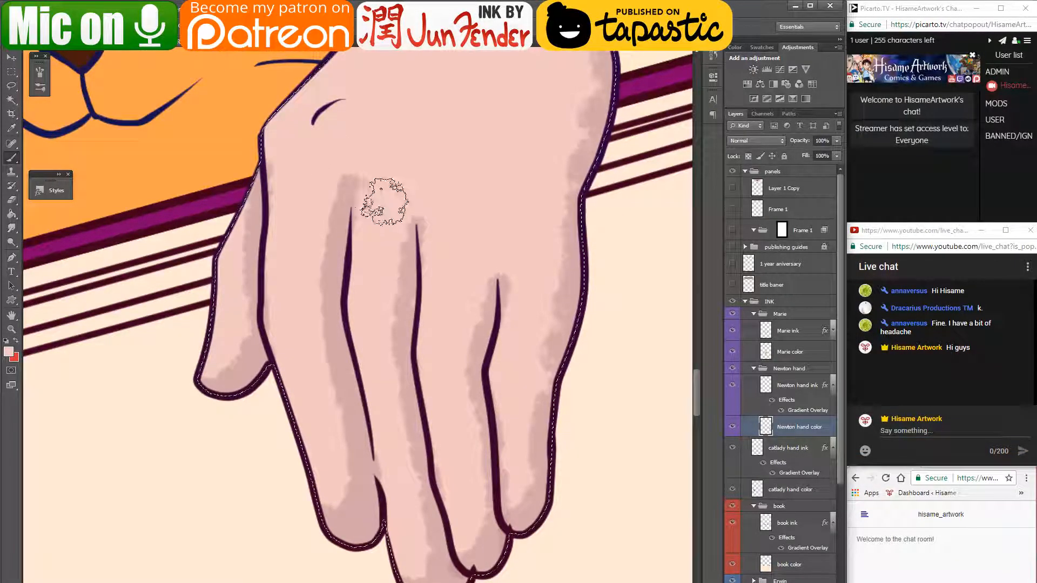
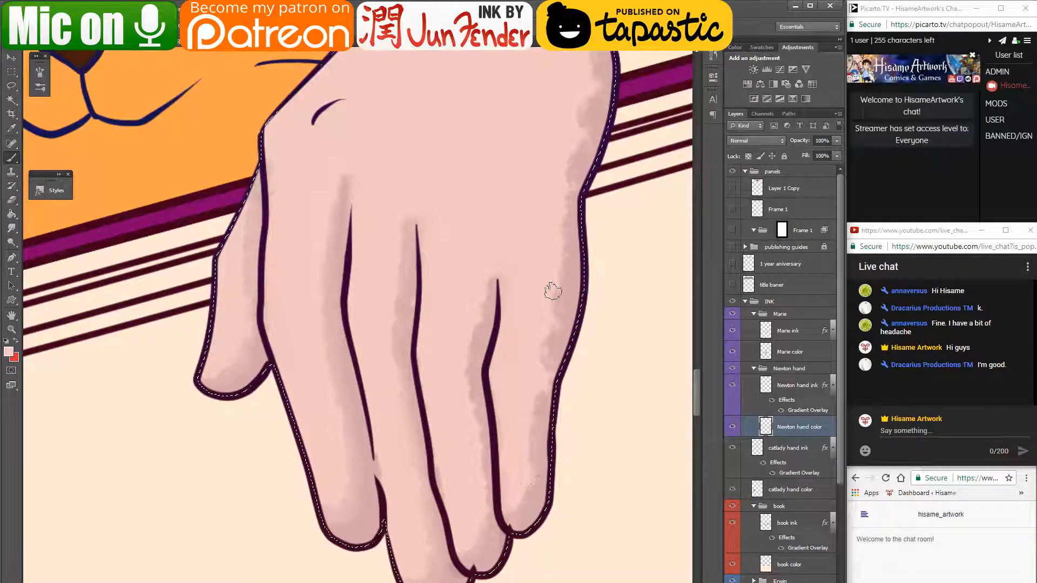
left_click_drag(568, 279, 514, 379)
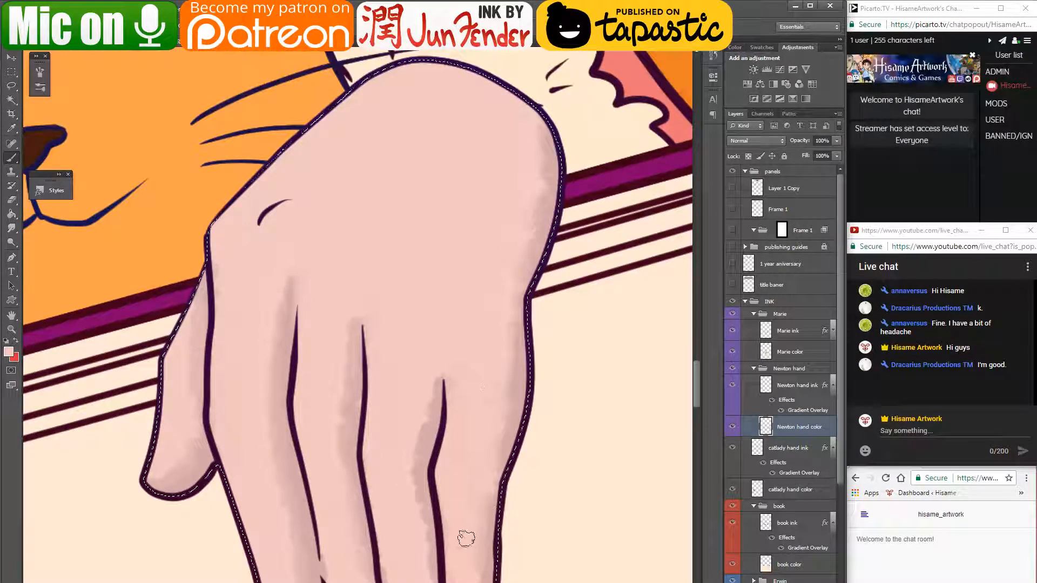
left_click_drag(462, 537, 530, 389)
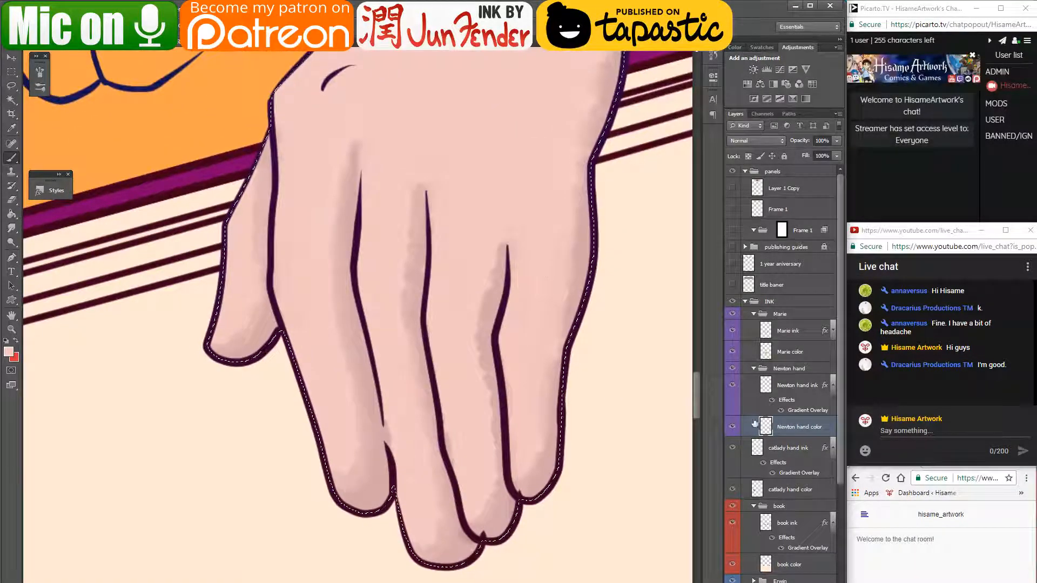
- Clear the selection and erase the stray ink spikes between the fingertips on the Newton hand ink layer with a small eraser
left_click(791, 386)
left_click(12, 199)
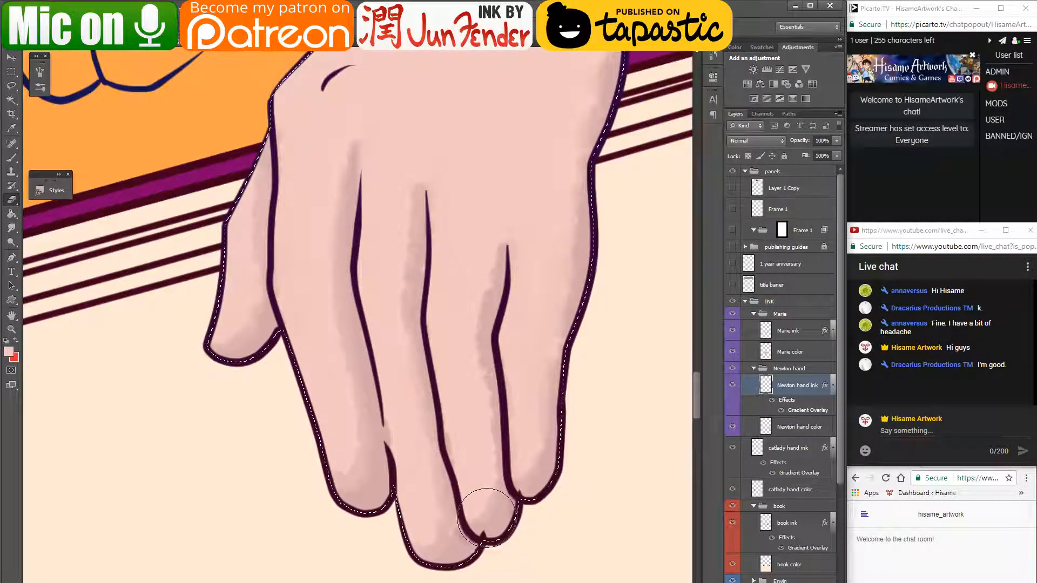
key("ctrl+d")
key("bracketleft")
key("bracketleft")
key("bracketleft")
key("bracketleft")
key("bracketleft")
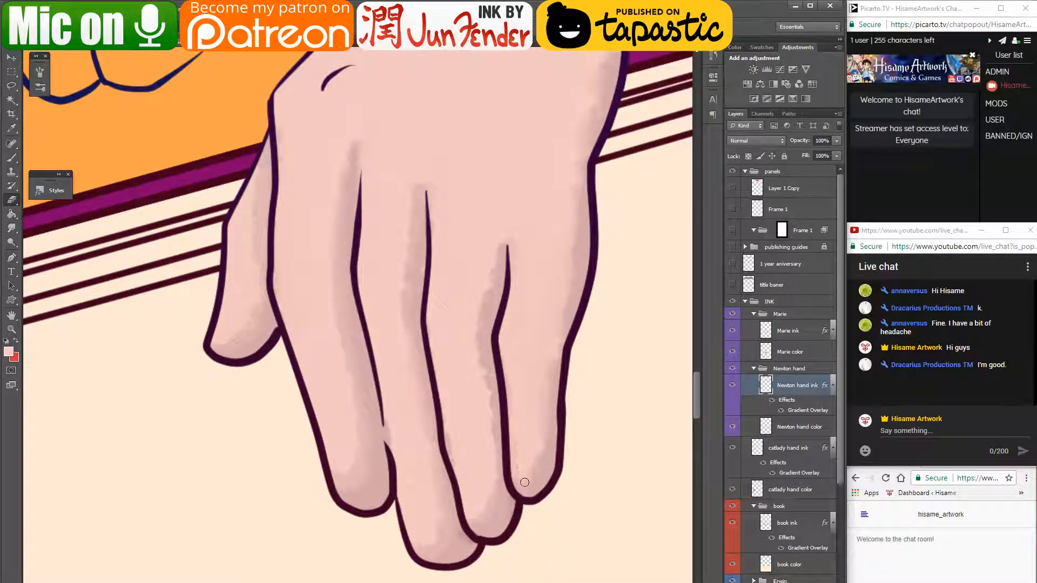
left_click_drag(515, 378, 511, 499)
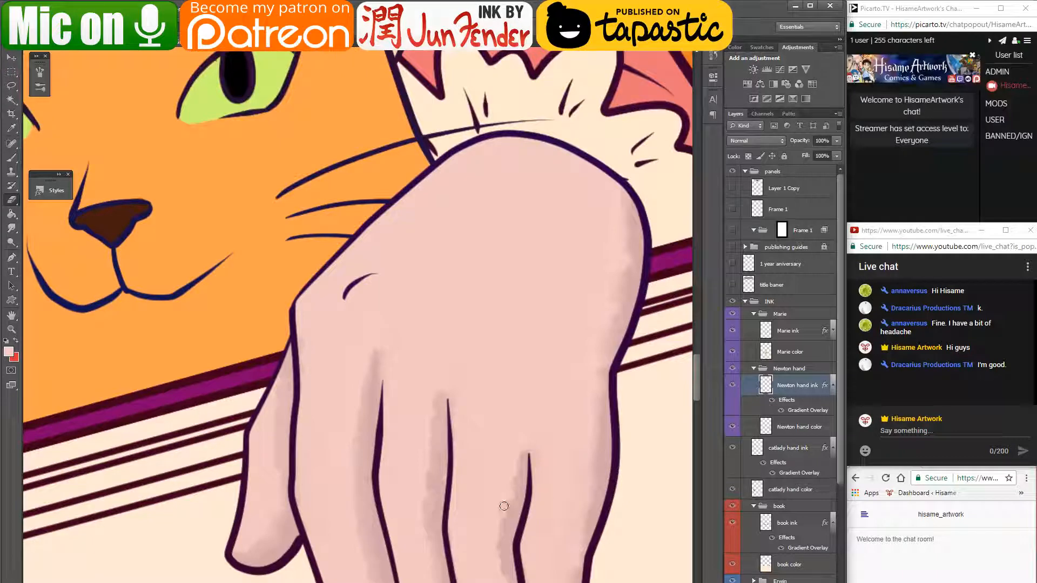
- Examine the shaded hand up close and against the surrounding characters on the cover
left_click_drag(523, 434, 499, 488)
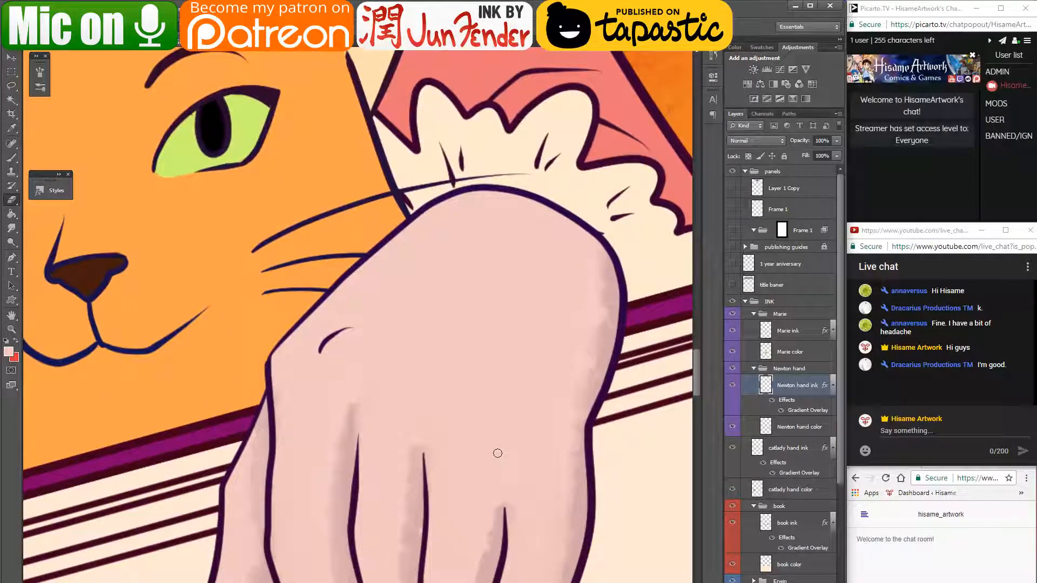
left_click_drag(477, 410, 514, 430)
scroll(586, 377, "down", 5)
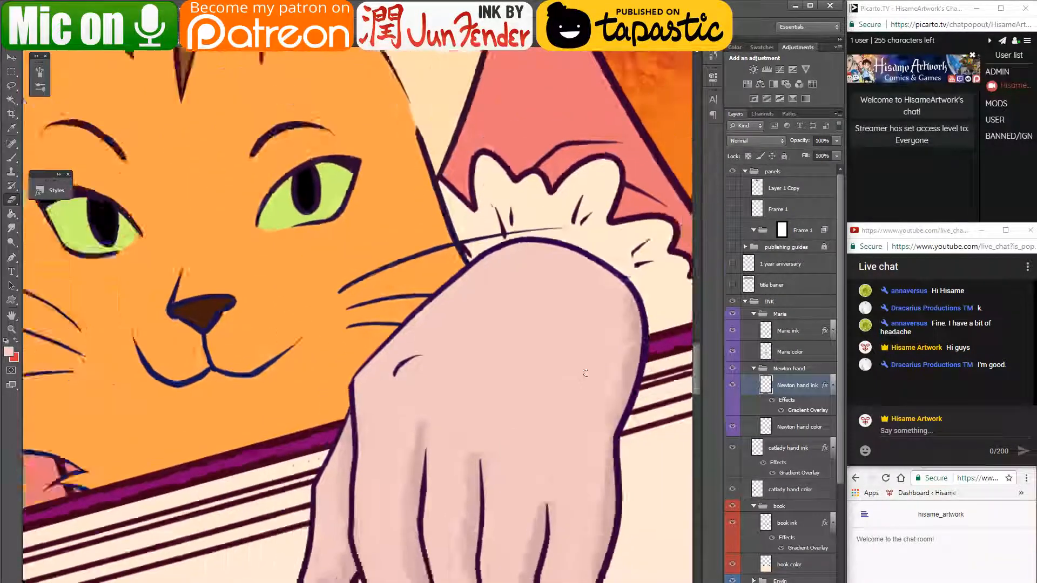
scroll(588, 373, "down", 5)
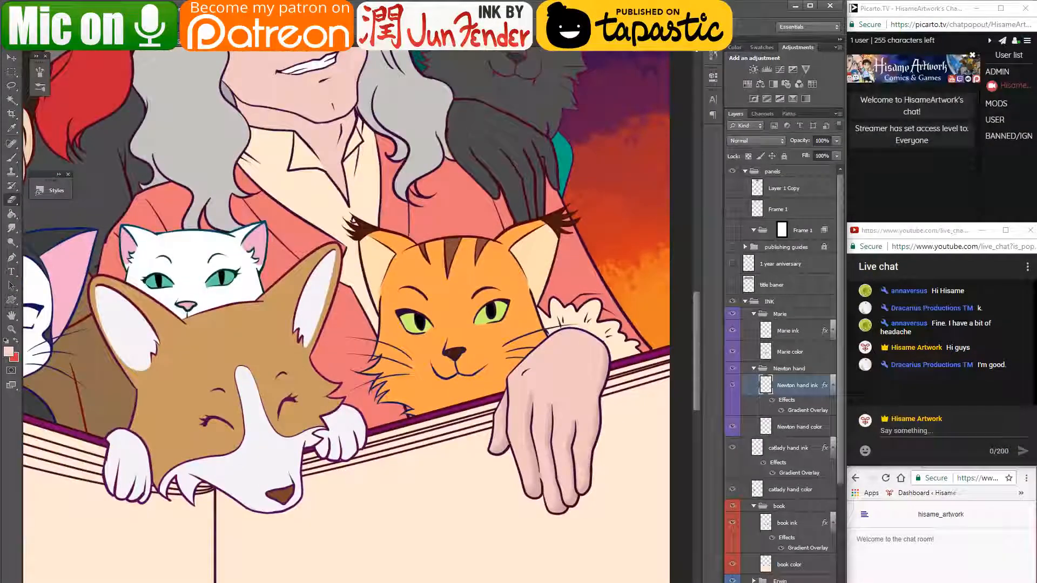
scroll(573, 497, "up", 3)
scroll(573, 478, "up", 1)
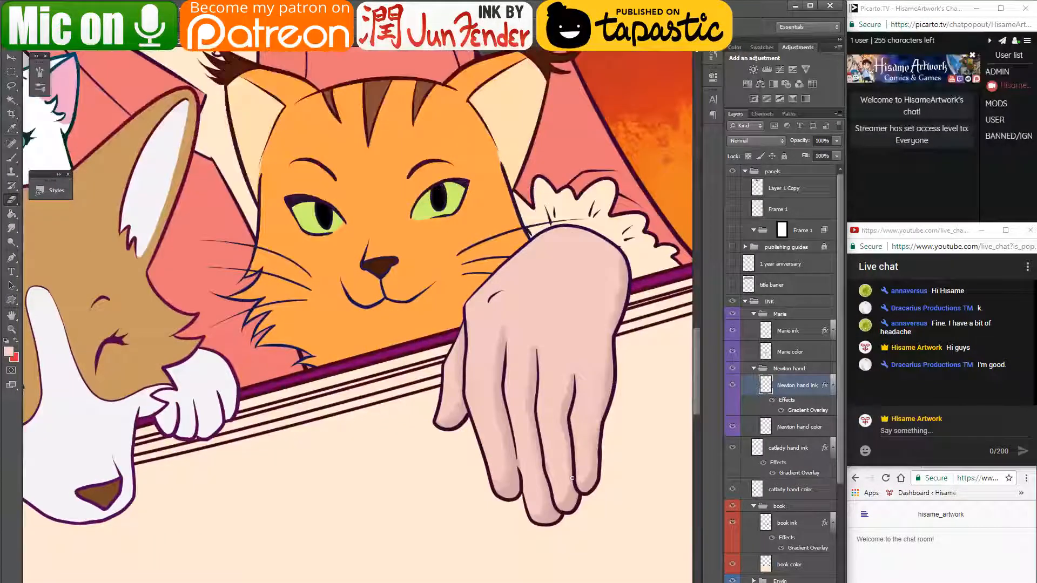
scroll(425, 511, "down", 4)
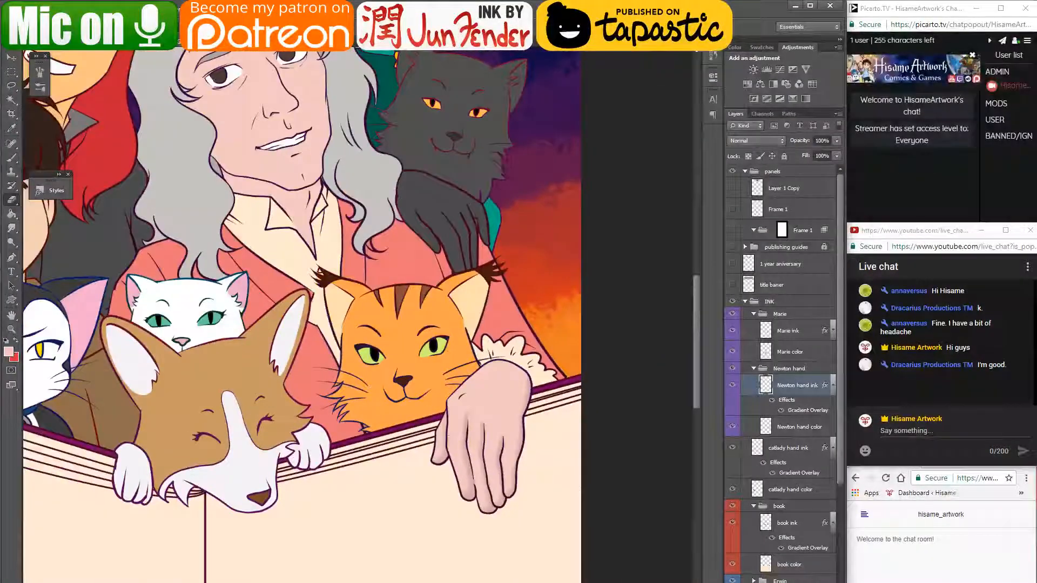
left_click_drag(454, 372, 511, 446)
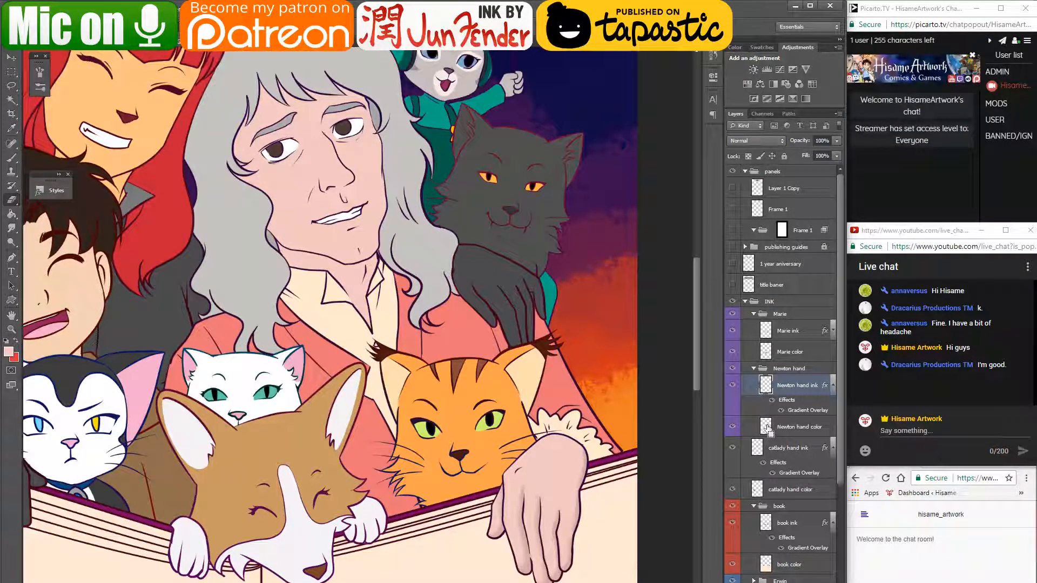
- Select Newton's face and neck skin on the Newton color layer with the Magic Wand
left_click(767, 428)
key("v")
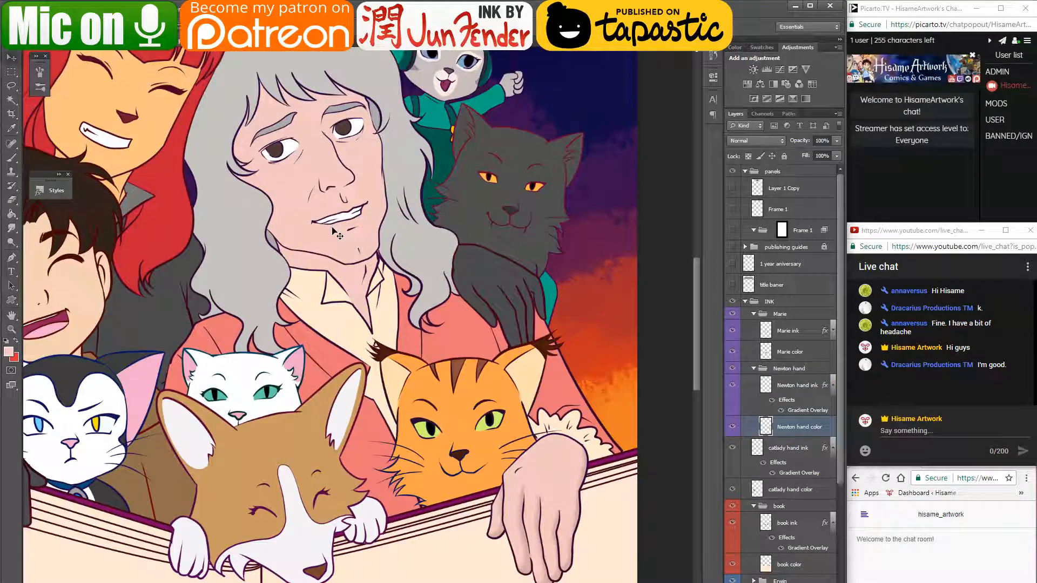
left_click(436, 303)
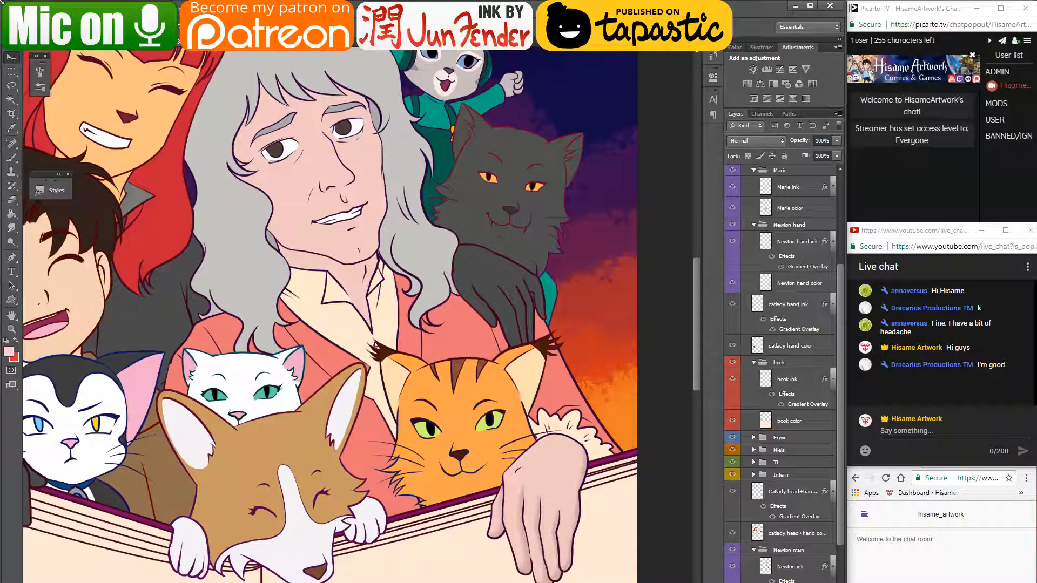
left_click(9, 101)
left_click(337, 257)
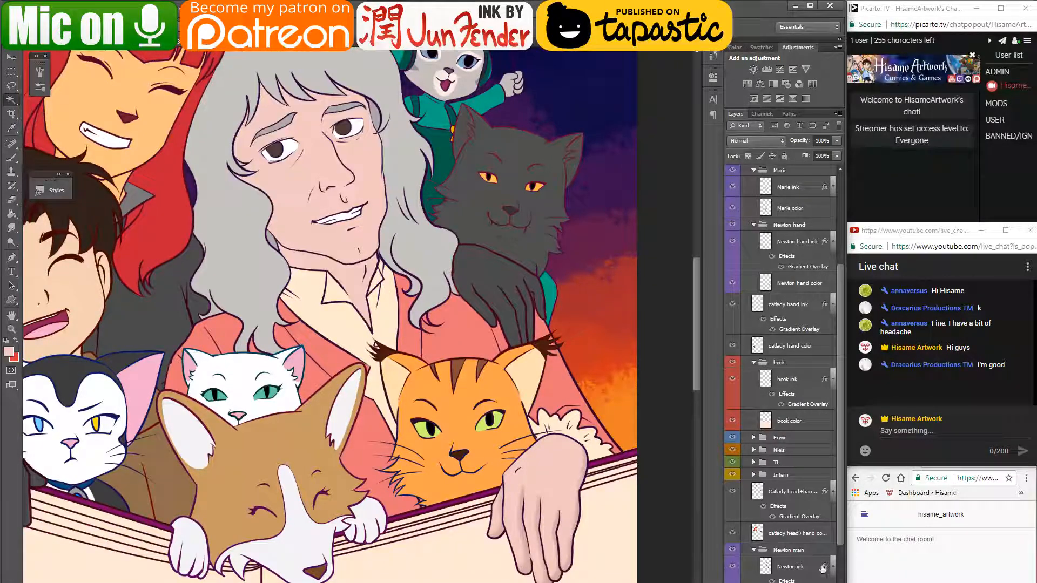
scroll(809, 562, "down", 3)
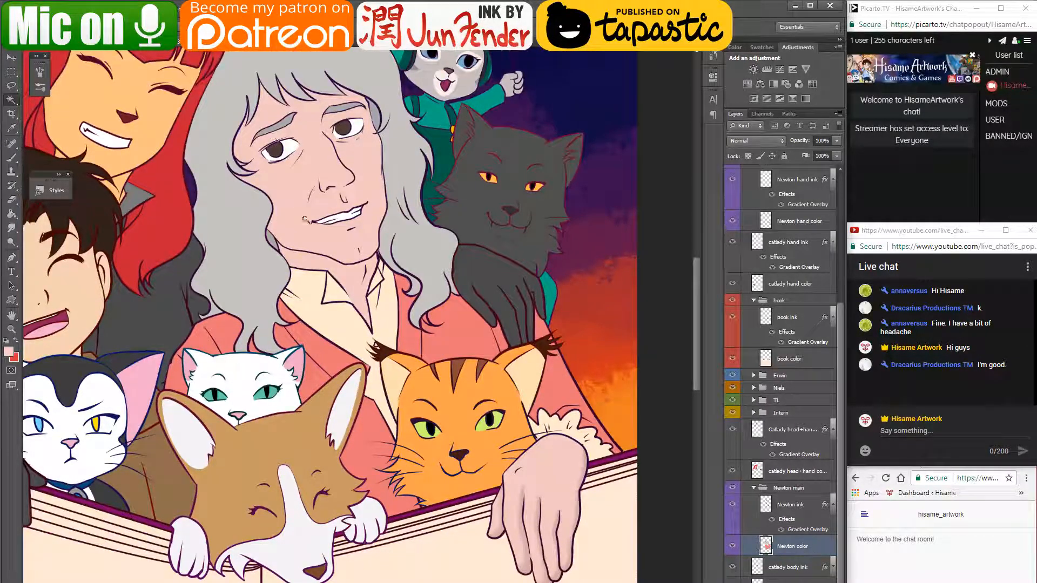
left_click(321, 248)
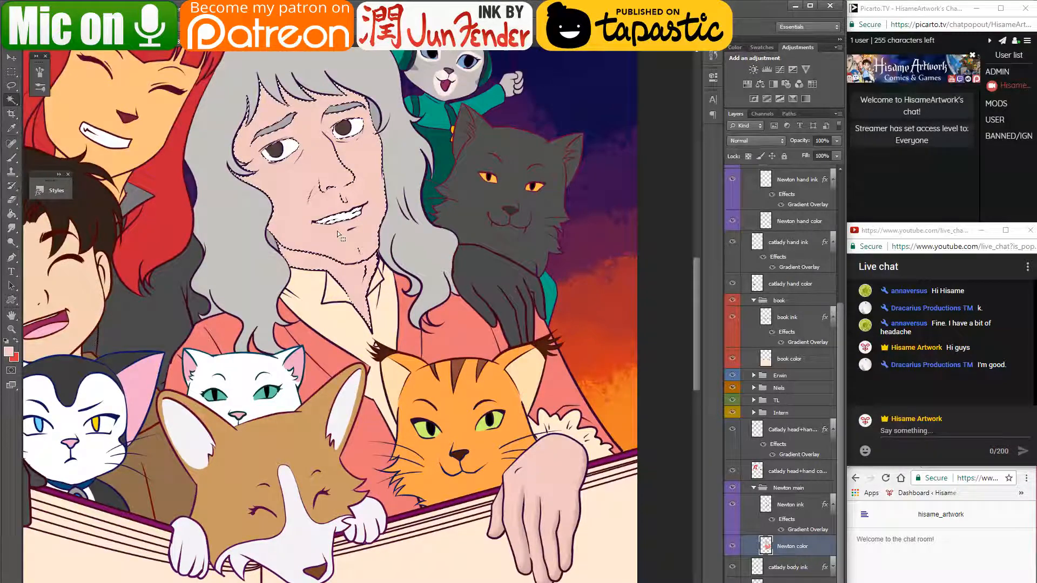
scroll(264, 111, "up", 3)
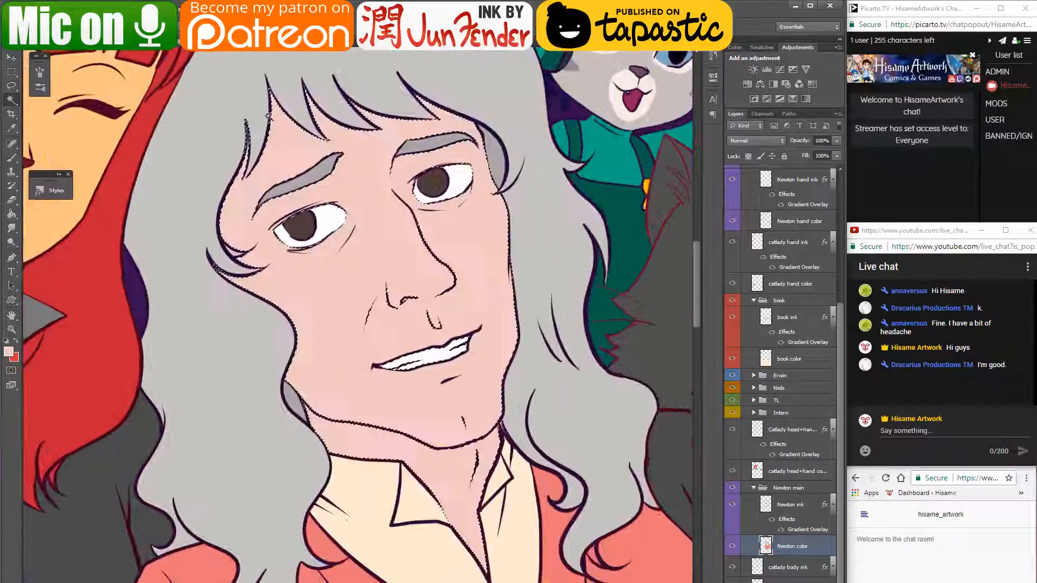
left_click_drag(359, 121, 367, 172)
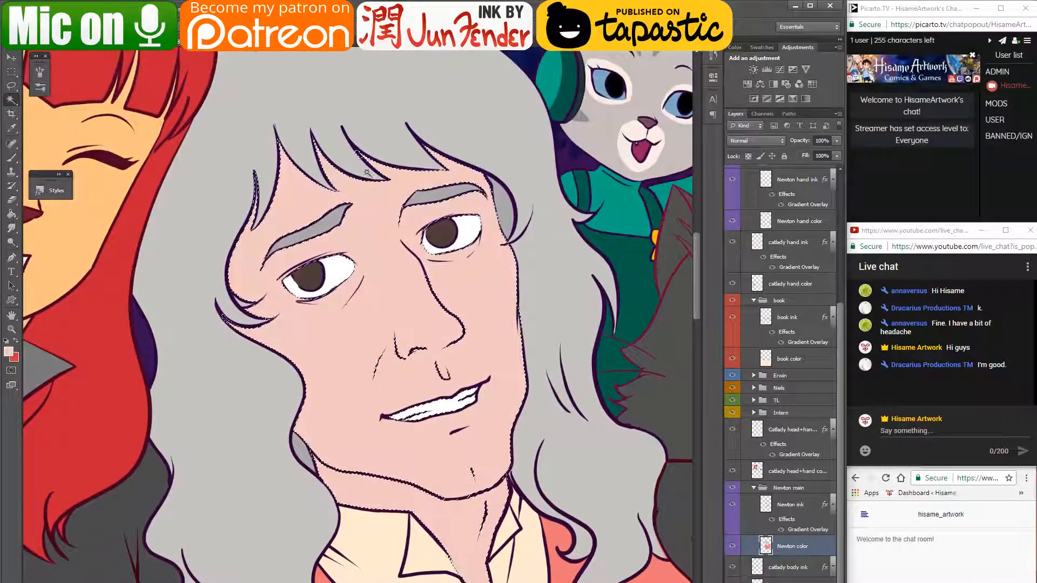
- Sample the dark skin shadow color under the chin in the finished reference illustration with the Brush and return to the cover document
left_click(167, 42)
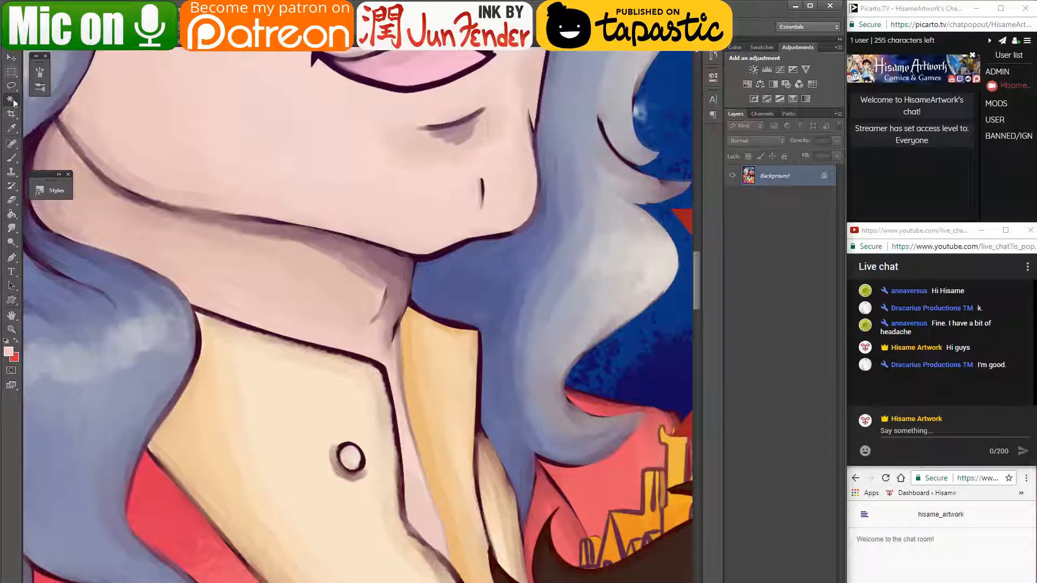
left_click(13, 101)
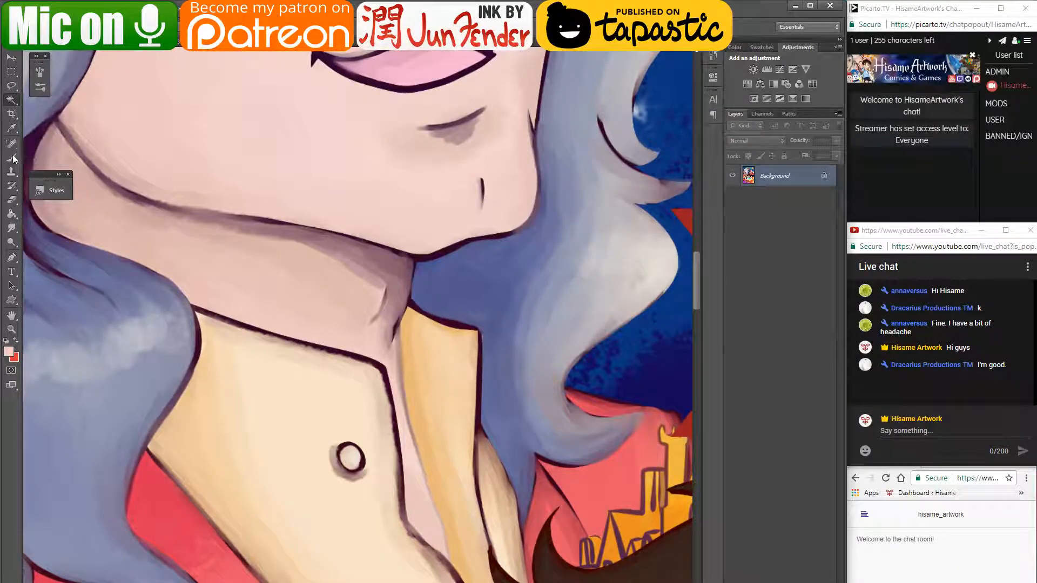
key("b")
left_click(410, 262, "alt")
left_click_drag(448, 156, 486, 362)
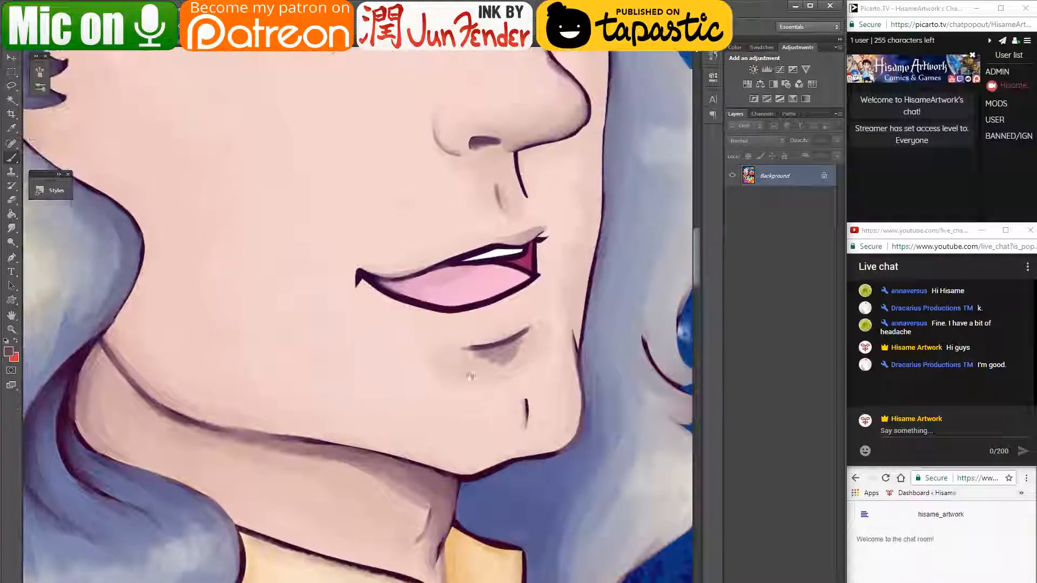
key("ctrl+Tab")
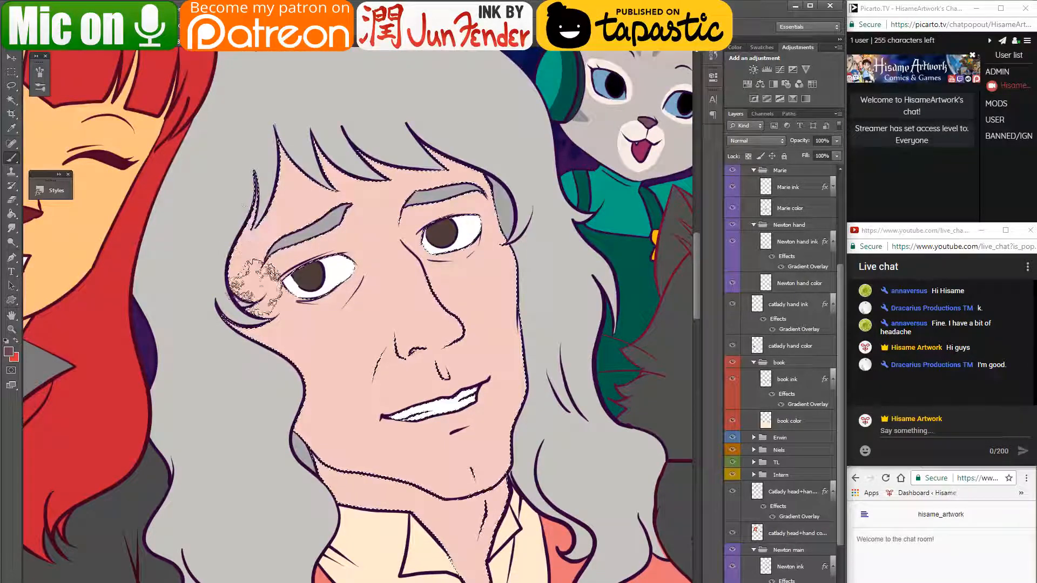
- Brush soft mauve shadows along Newton's hairline, forehead and temple, undoing the last stroke
mouse_move(233, 354)
left_mouse_down()
mouse_move(215, 300)
mouse_move(318, 134)
mouse_move(375, 110)
mouse_move(220, 219)
mouse_move(261, 181)
mouse_move(366, 157)
left_mouse_up()
key("ctrl+z")
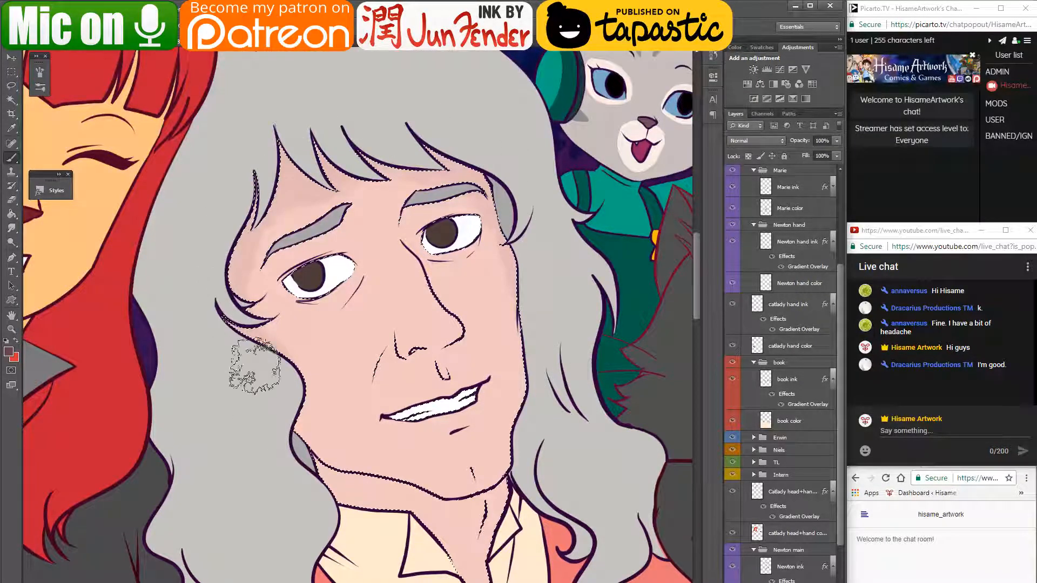
left_click_drag(343, 221, 294, 76)
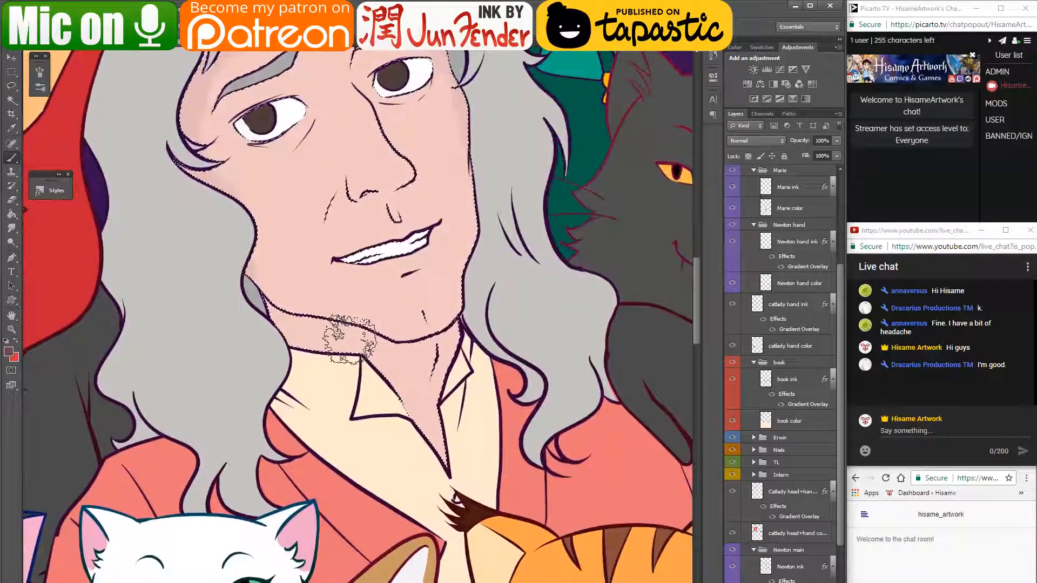
- Reduce the brush size and paint mauve shadows along Newton's jaw and chin and on the neck beneath them
scroll(347, 338, "up", 4)
left_click_drag(516, 432, 490, 362)
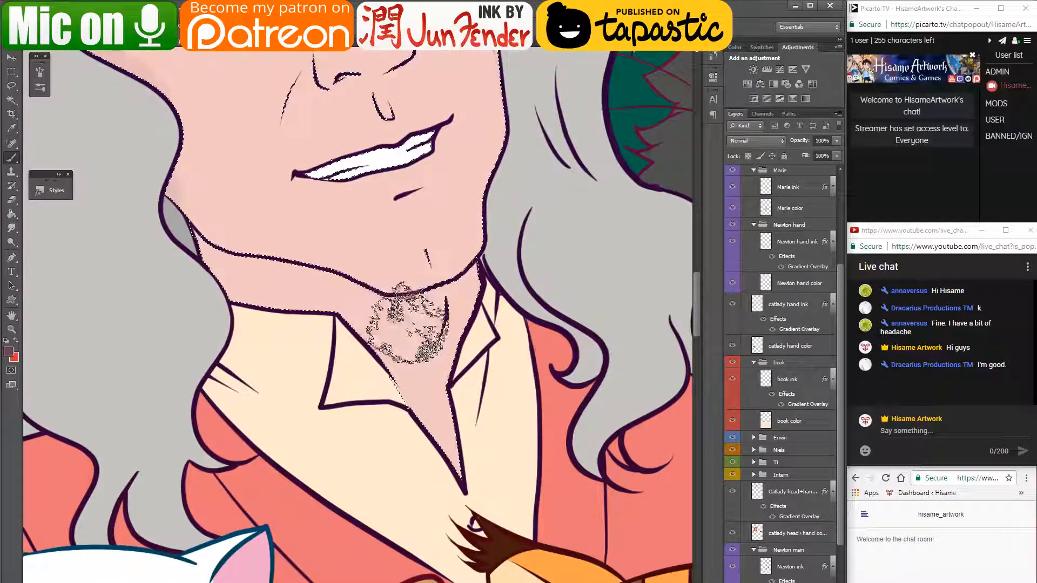
key("[")
key("[")
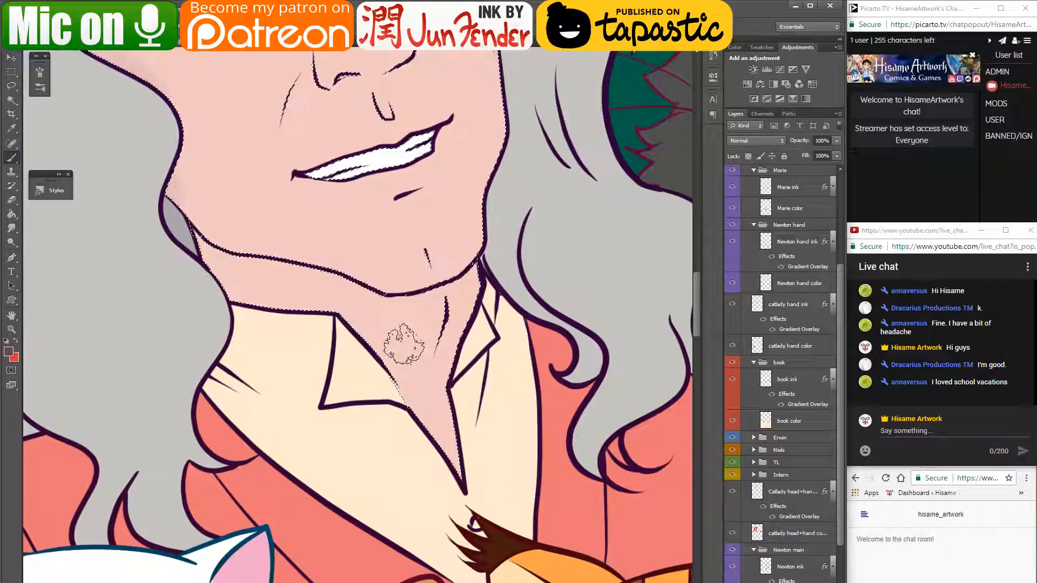
key("[")
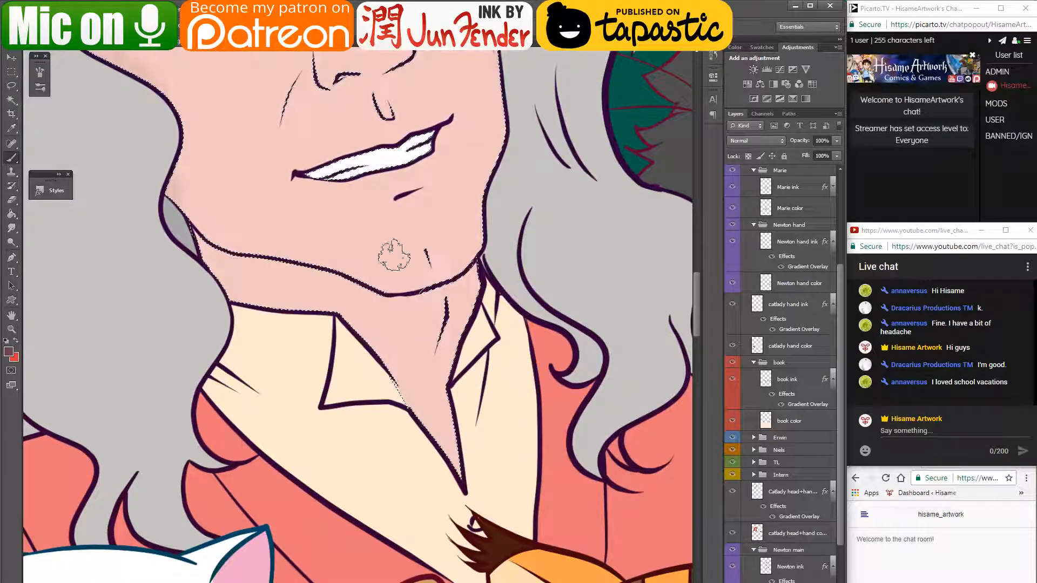
left_click_drag(394, 248, 405, 277)
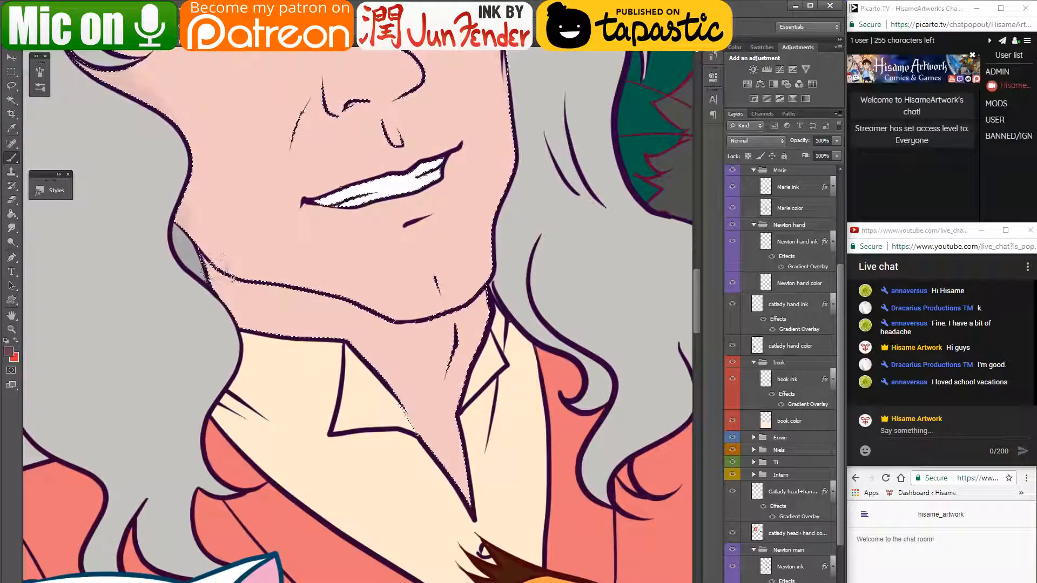
mouse_move(229, 317)
left_mouse_down()
mouse_move(210, 279)
mouse_move(291, 333)
mouse_move(226, 290)
mouse_move(334, 344)
mouse_move(261, 306)
mouse_move(320, 326)
left_mouse_up()
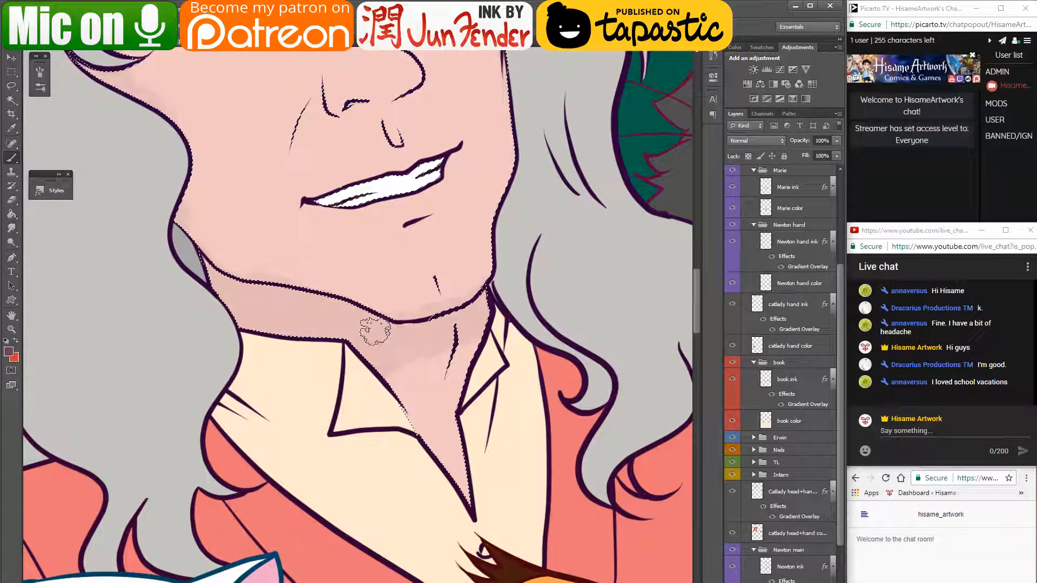
mouse_move(374, 331)
left_mouse_down()
mouse_move(389, 352)
mouse_move(450, 375)
mouse_move(496, 326)
mouse_move(387, 346)
mouse_move(362, 332)
mouse_move(450, 375)
mouse_move(475, 411)
mouse_move(418, 345)
mouse_move(387, 400)
mouse_move(405, 443)
mouse_move(396, 368)
mouse_move(391, 396)
mouse_move(418, 303)
mouse_move(409, 332)
mouse_move(472, 316)
mouse_move(487, 295)
mouse_move(442, 325)
mouse_move(385, 334)
mouse_move(306, 276)
mouse_move(443, 316)
mouse_move(497, 261)
mouse_move(324, 235)
mouse_move(378, 290)
mouse_move(346, 293)
mouse_move(306, 270)
mouse_move(342, 281)
mouse_move(406, 340)
mouse_move(450, 340)
mouse_move(508, 300)
left_mouse_up()
mouse_move(397, 319)
left_mouse_down()
mouse_move(430, 313)
mouse_move(516, 257)
left_mouse_up()
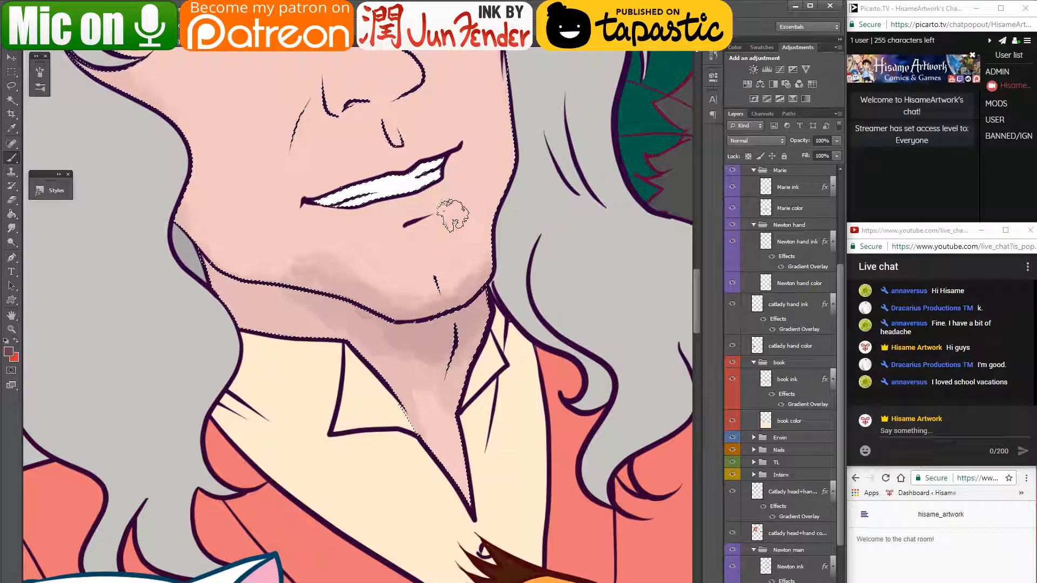
- Sample the light skin color and paint over the jaw and chin shadows to soften them into the face
left_click_drag(438, 281, 482, 381)
left_click(378, 253, "alt")
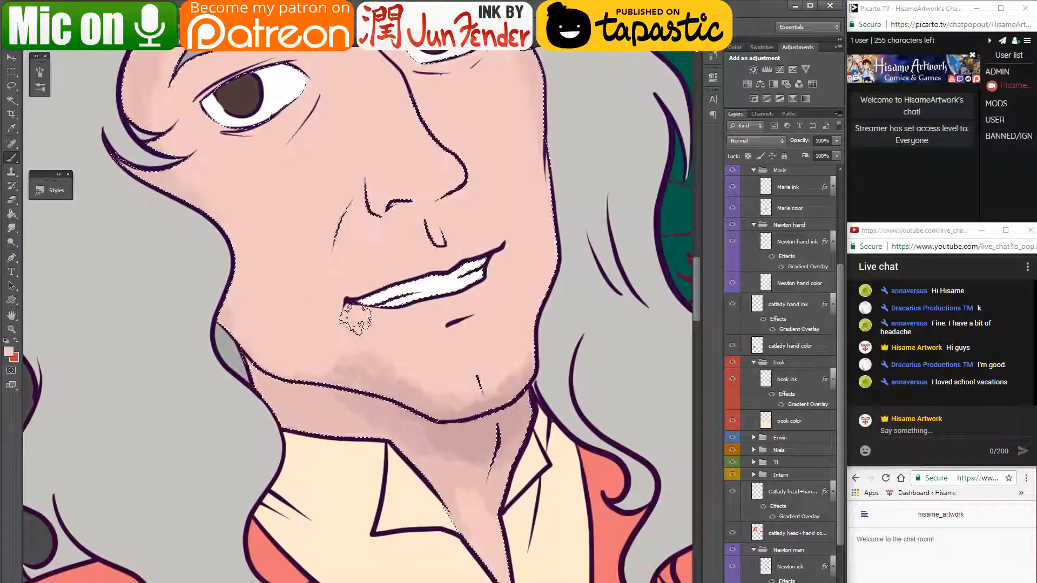
scroll(410, 397, "up", 1)
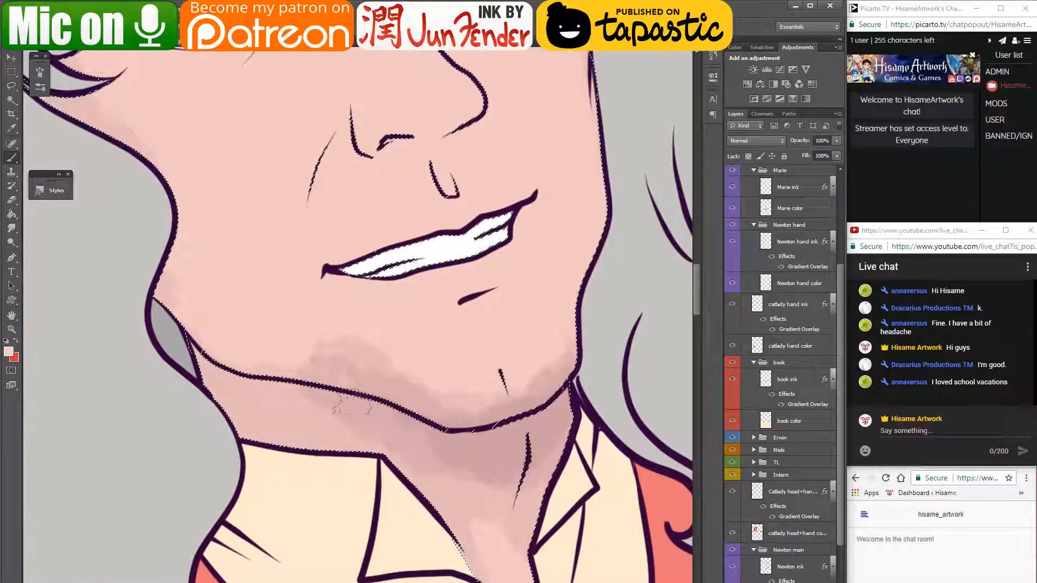
mouse_move(303, 349)
left_mouse_down()
mouse_move(295, 303)
mouse_move(334, 338)
mouse_move(240, 364)
left_mouse_up()
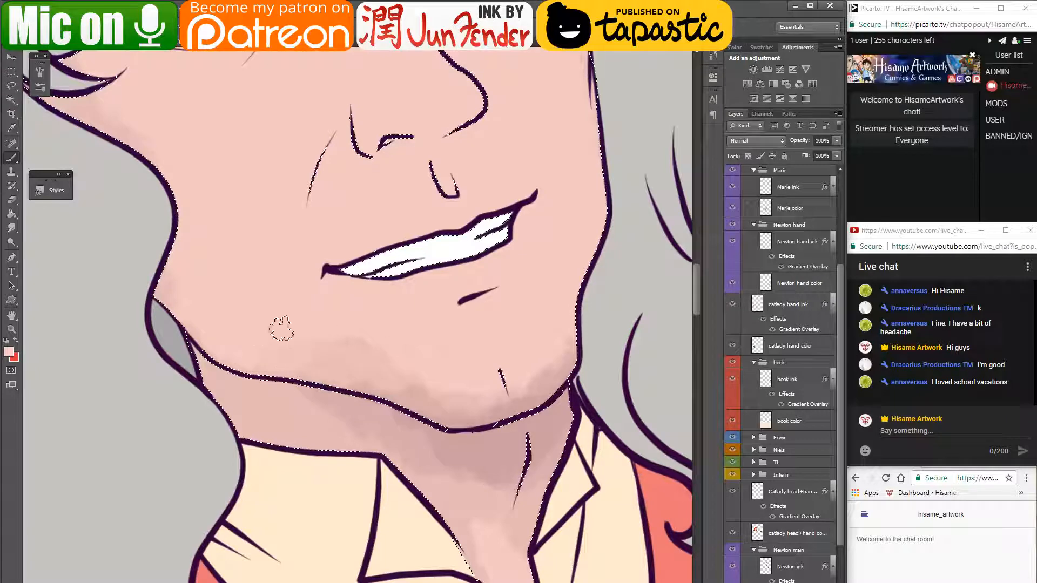
left_click_drag(281, 327, 421, 366)
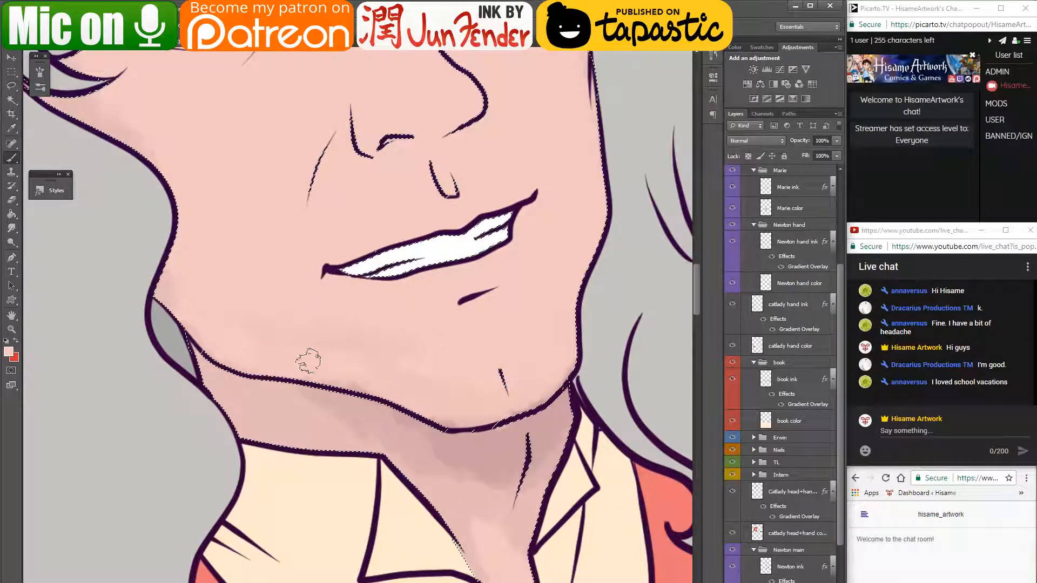
left_click_drag(439, 336, 410, 350)
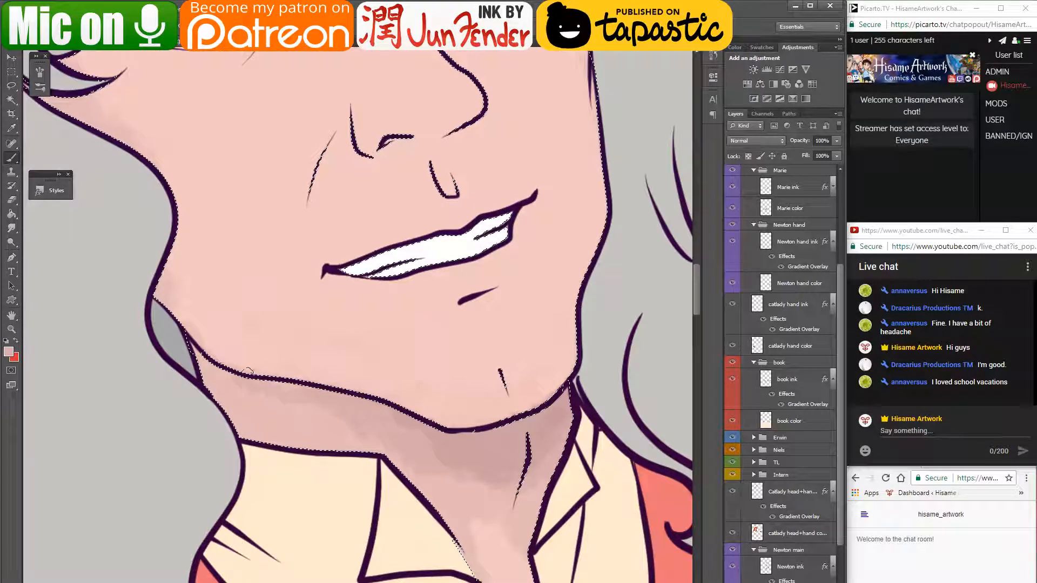
- Blend the neck shadow below the jawline using skin tones resampled from the neck
mouse_move(365, 415)
left_mouse_down()
mouse_move(303, 401)
mouse_move(427, 438)
mouse_move(296, 391)
mouse_move(275, 392)
mouse_move(300, 420)
mouse_move(292, 407)
mouse_move(270, 416)
mouse_move(240, 383)
mouse_move(252, 413)
mouse_move(251, 393)
mouse_move(391, 454)
mouse_move(303, 405)
left_mouse_up()
mouse_move(431, 421)
left_mouse_down()
mouse_move(352, 432)
mouse_move(318, 386)
left_mouse_up()
left_click(383, 408, "alt")
mouse_move(375, 419)
left_mouse_down()
mouse_move(255, 379)
mouse_move(251, 360)
mouse_move(383, 405)
mouse_move(407, 430)
mouse_move(338, 412)
mouse_move(366, 421)
left_mouse_up()
left_click(354, 413, "alt")
mouse_move(442, 493)
left_mouse_down()
mouse_move(486, 507)
mouse_move(456, 483)
left_mouse_up()
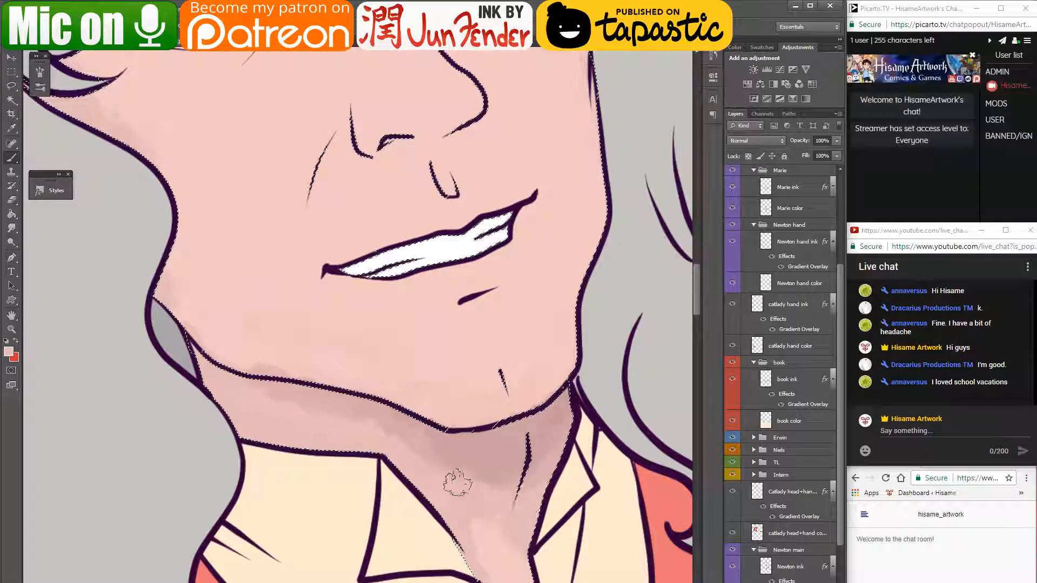
mouse_move(373, 414)
left_mouse_down()
mouse_move(336, 426)
mouse_move(254, 384)
mouse_move(336, 409)
left_mouse_up()
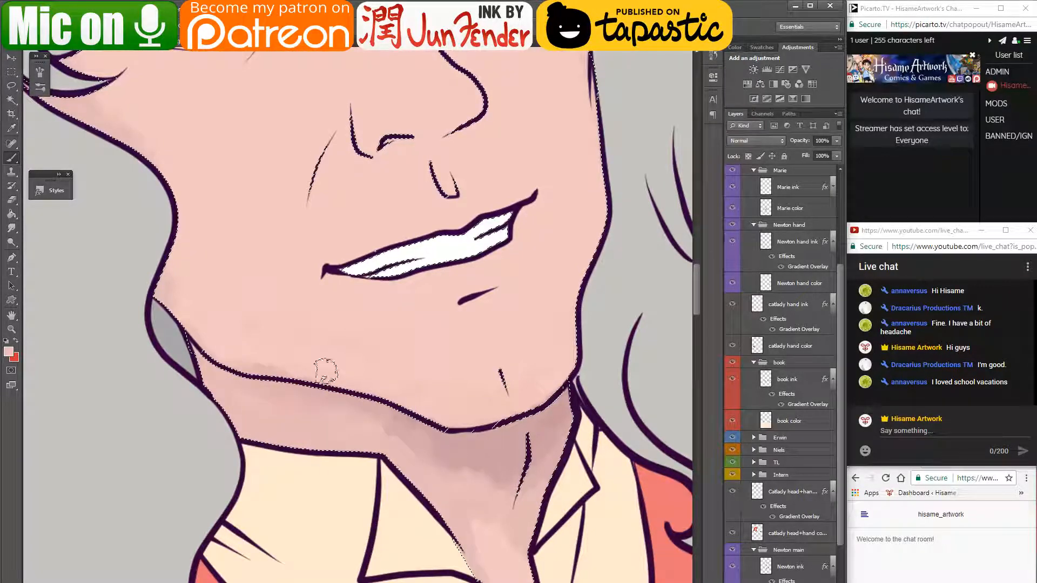
- Paint sampled light skin color over the remaining shadow along Newton's jaw edge, and touch up the neck shading under the chin
left_click(280, 339, "alt")
mouse_move(275, 341)
left_mouse_down()
mouse_move(236, 350)
mouse_move(296, 370)
mouse_move(419, 384)
mouse_move(381, 376)
left_mouse_up()
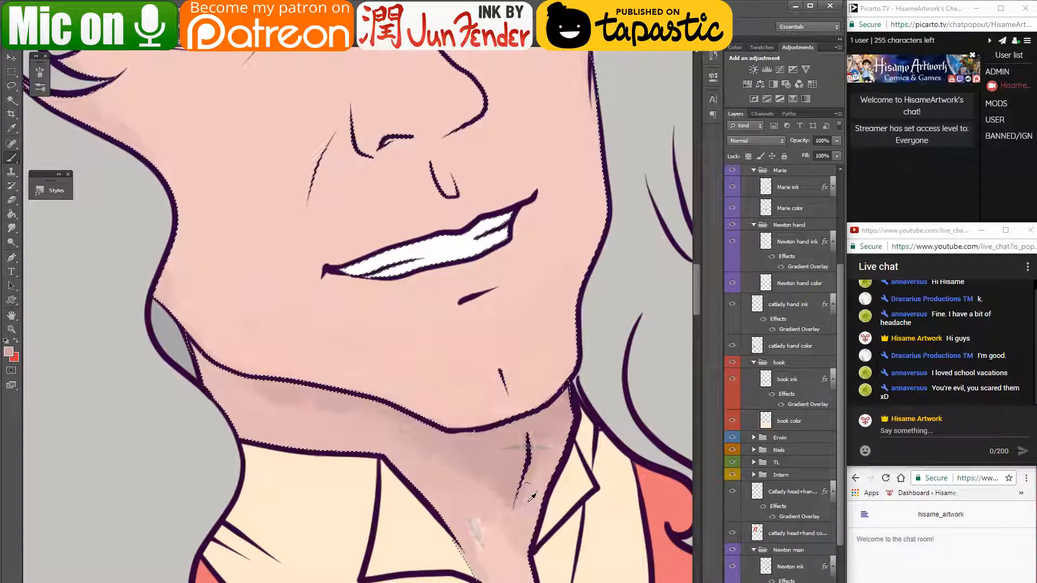
left_click_drag(554, 402, 542, 498)
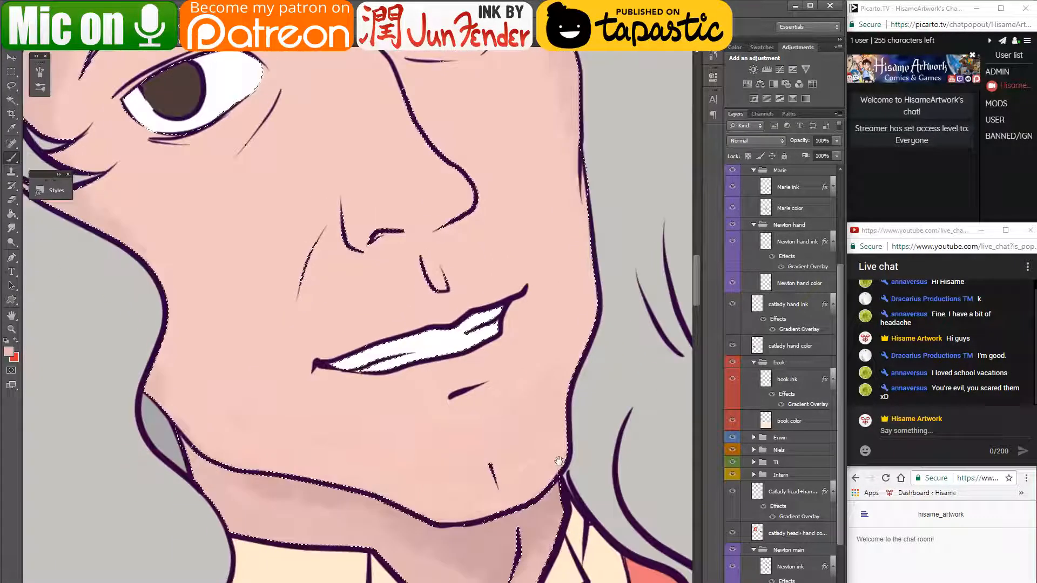
- Paint a mauve shadow below Newton's lower lip with the sampled neck shadow color, and adjust the foreground color
left_click(533, 513, "alt")
mouse_move(456, 406)
left_mouse_down()
mouse_move(496, 394)
mouse_move(480, 408)
mouse_move(493, 427)
mouse_move(461, 409)
left_mouse_up()
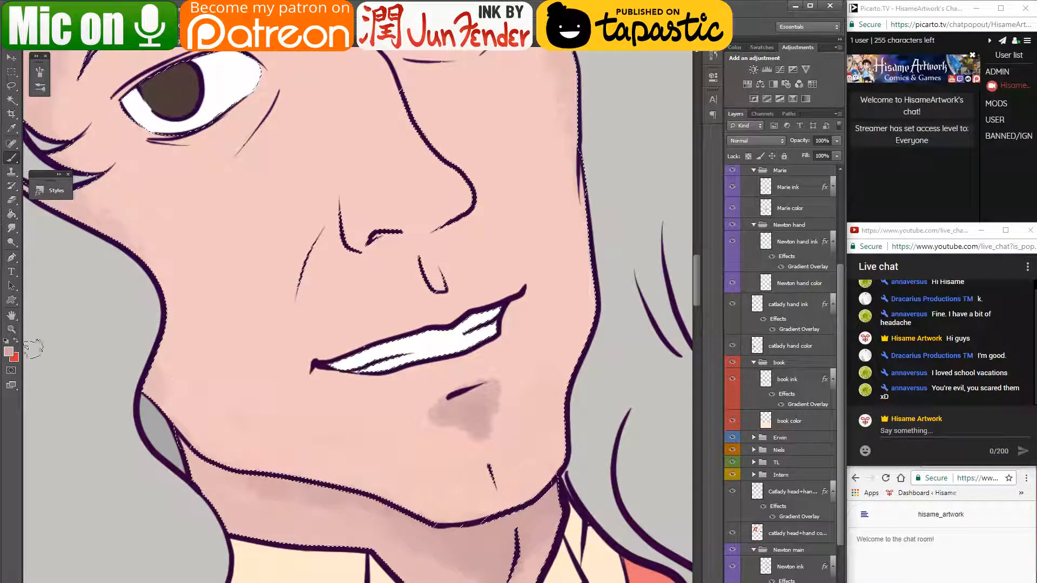
left_click(9, 352)
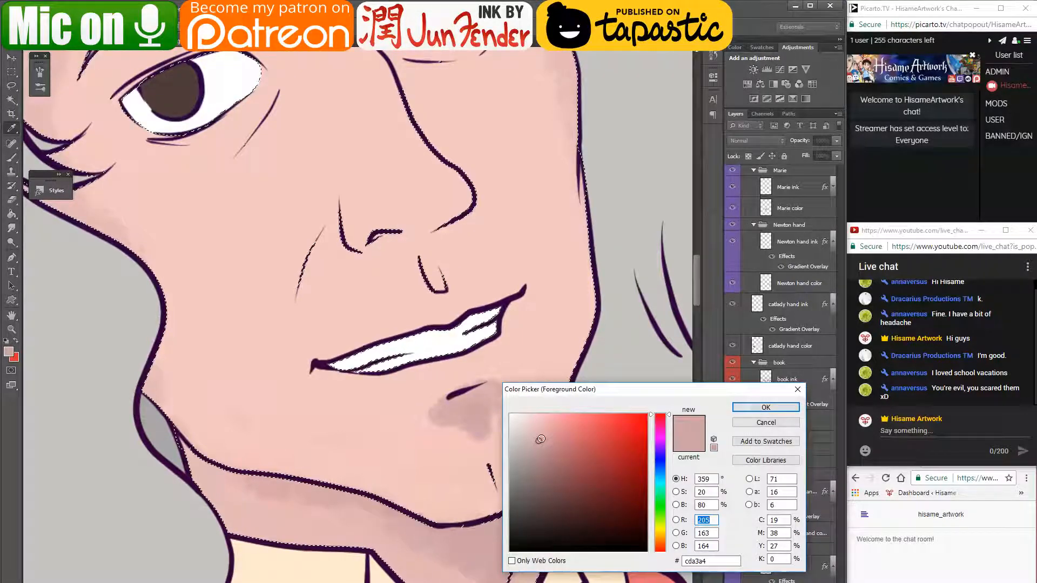
left_click(737, 409)
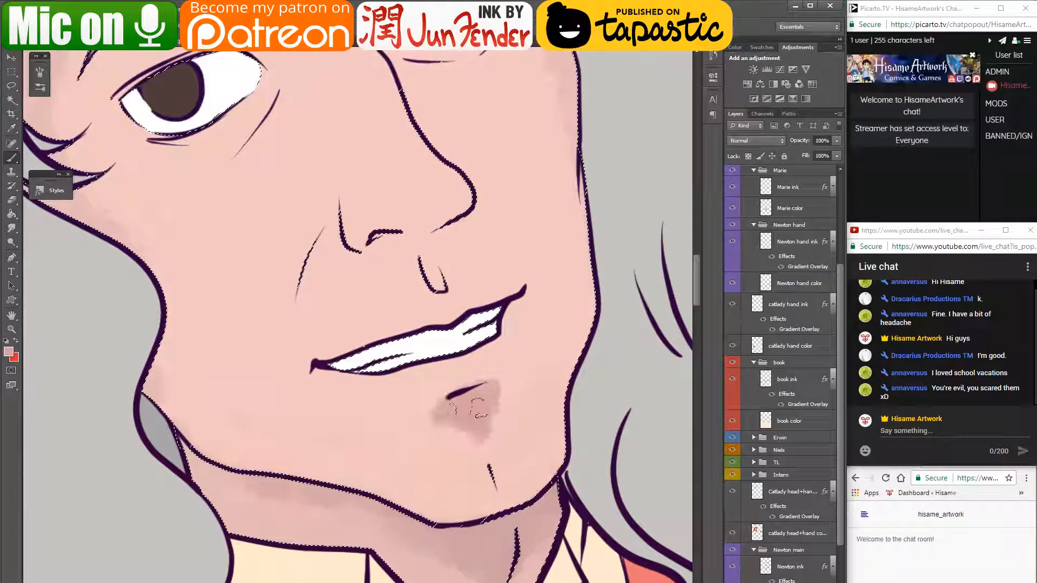
- Trim and soften the shadow below the lower lip by resampling the surrounding skin and shadow tones
left_click(429, 429, "alt")
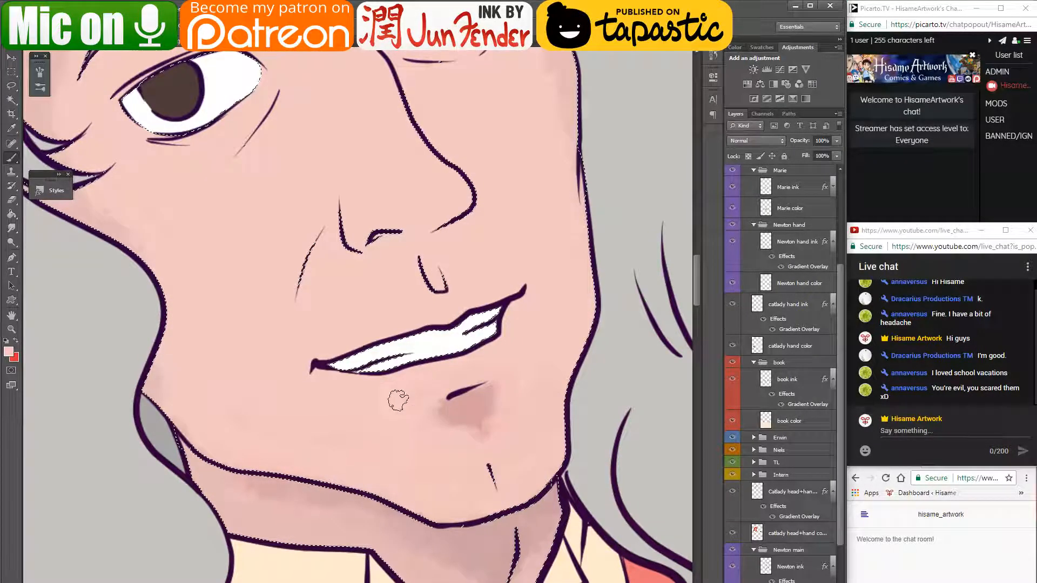
left_click(478, 403, "alt")
mouse_move(467, 420)
left_mouse_down()
mouse_move(500, 419)
mouse_move(507, 400)
mouse_move(461, 416)
mouse_move(487, 409)
mouse_move(492, 431)
mouse_move(467, 400)
left_mouse_up()
left_click(489, 391, "alt")
left_click(447, 439, "alt")
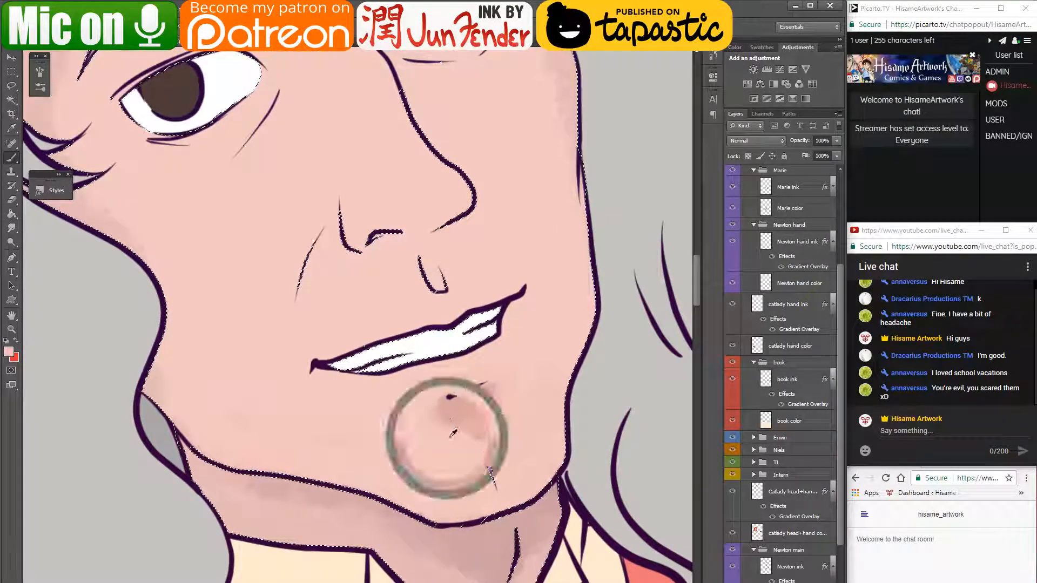
mouse_move(475, 438)
left_mouse_down()
mouse_move(510, 431)
mouse_move(417, 437)
mouse_move(424, 413)
mouse_move(433, 425)
mouse_move(443, 383)
mouse_move(500, 369)
mouse_move(516, 386)
mouse_move(477, 413)
mouse_move(434, 413)
mouse_move(499, 412)
mouse_move(478, 422)
mouse_move(436, 395)
mouse_move(426, 425)
mouse_move(473, 443)
mouse_move(515, 388)
mouse_move(463, 449)
mouse_move(475, 404)
mouse_move(436, 412)
mouse_move(466, 418)
left_mouse_up()
- Rework the shadow under the lower-lip line with the neck's mauve tone, extending it toward both ends of the line
left_click_drag(479, 286, 533, 362)
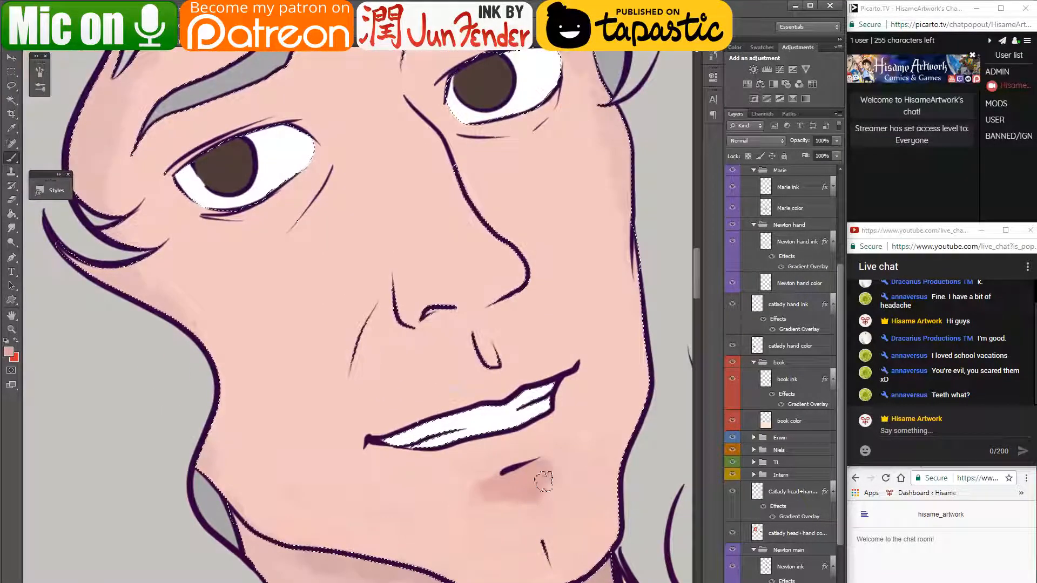
mouse_move(544, 481)
left_mouse_down()
mouse_move(519, 360)
mouse_move(484, 375)
mouse_move(515, 354)
mouse_move(466, 383)
left_mouse_up()
left_click(518, 521, "alt")
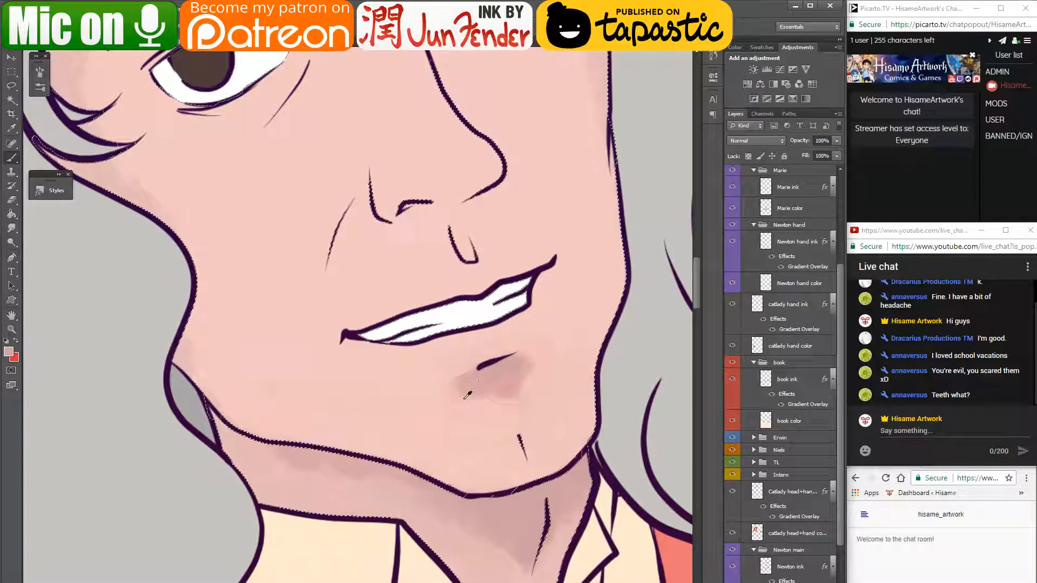
mouse_move(529, 387)
left_mouse_down()
mouse_move(464, 400)
mouse_move(502, 406)
mouse_move(541, 353)
mouse_move(460, 412)
mouse_move(457, 384)
left_mouse_up()
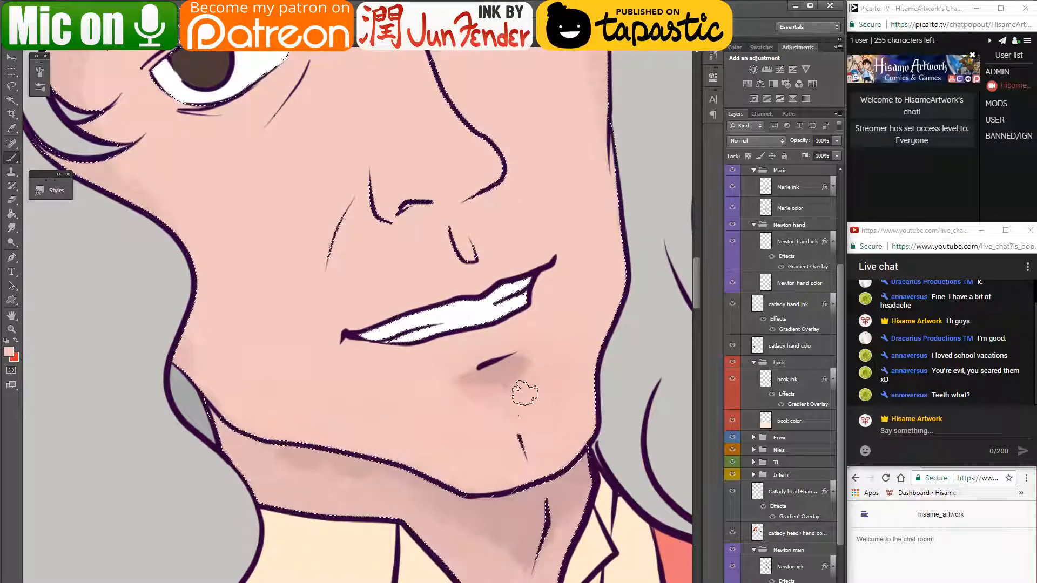
- Blend the edges of the lower-lip shadow into the chin, alternating sampled shadow and light skin tones
left_click(507, 370, "alt")
left_click_drag(484, 390, 522, 374)
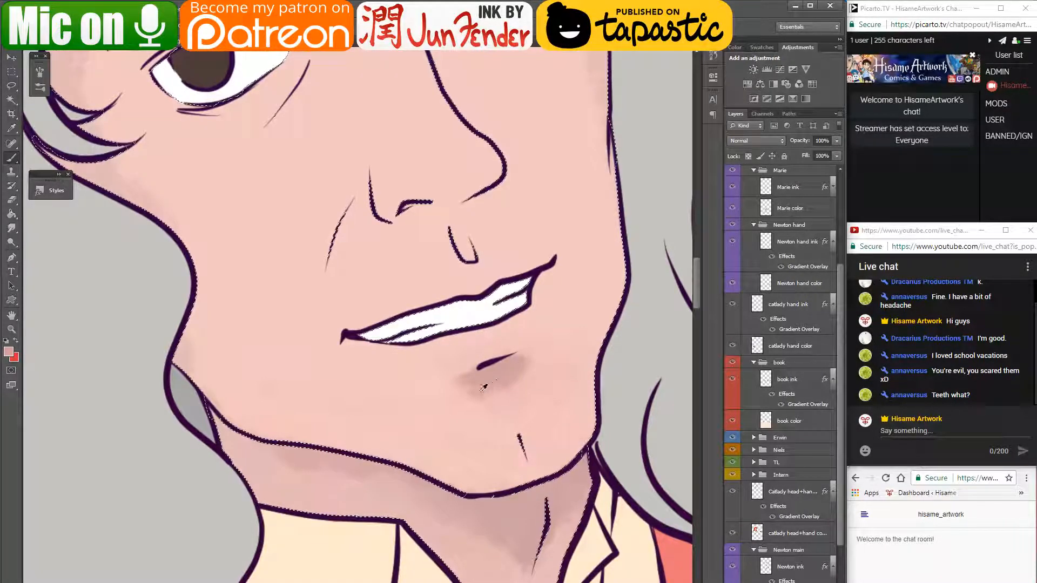
left_click(466, 388, "alt")
mouse_move(518, 366)
left_mouse_down()
mouse_move(536, 403)
mouse_move(525, 393)
left_mouse_up()
left_click(513, 405, "alt")
- Paint mauve shadows along the underside of Newton's nose and down into the groove above the upper lip
left_click_drag(441, 262, 456, 342)
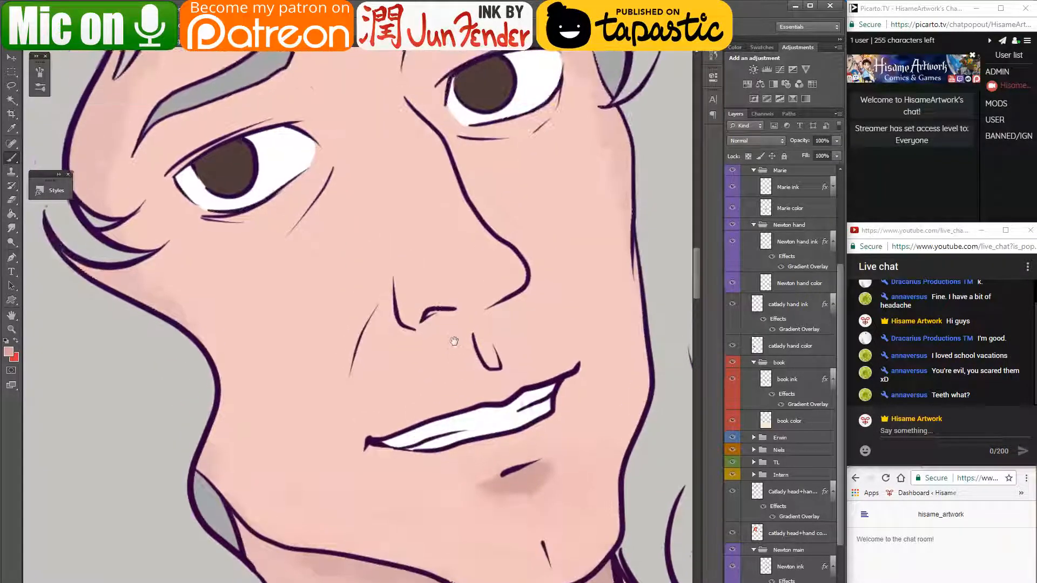
mouse_move(511, 286)
left_mouse_down()
mouse_move(453, 317)
mouse_move(511, 286)
mouse_move(526, 264)
mouse_move(455, 324)
mouse_move(418, 305)
left_mouse_up()
left_click(528, 232, "alt")
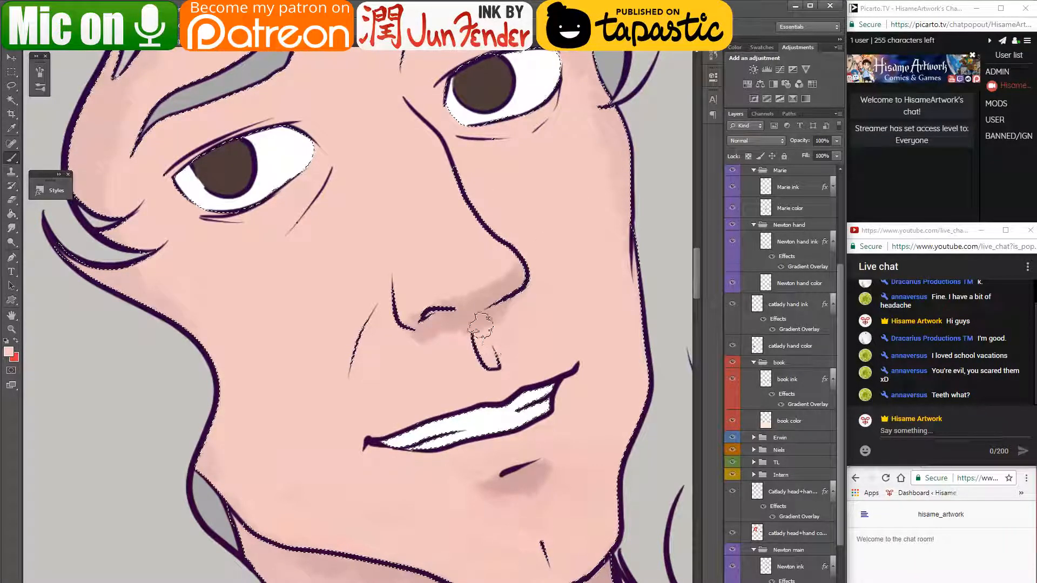
left_click(444, 327, "alt")
left_click_drag(439, 327, 487, 357)
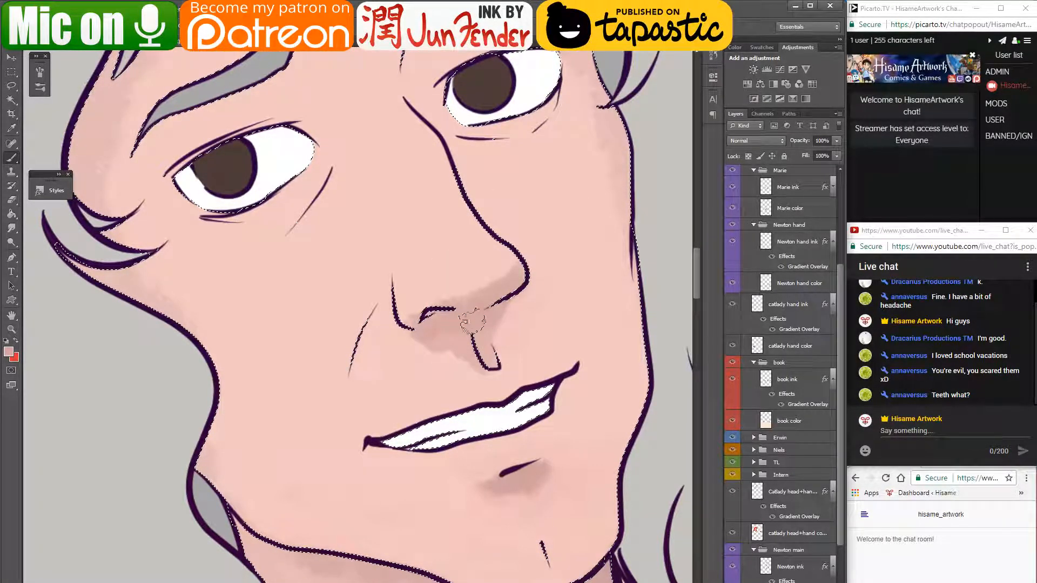
- Clean up the shadow around the nostril and nose underside with sampled light skin, and reshape it above the upper lip
left_click(416, 276, "alt")
mouse_move(416, 277)
left_mouse_down()
mouse_move(492, 250)
mouse_move(441, 286)
mouse_move(480, 288)
mouse_move(503, 258)
left_mouse_up()
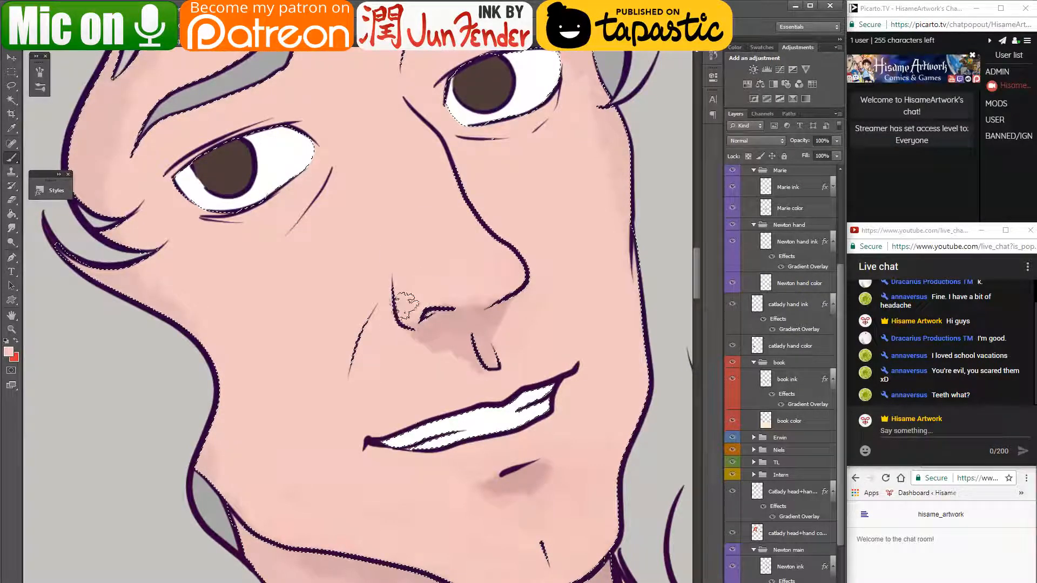
mouse_move(420, 345)
left_mouse_down()
mouse_move(494, 375)
mouse_move(449, 356)
mouse_move(487, 378)
mouse_move(502, 350)
mouse_move(445, 323)
mouse_move(492, 354)
mouse_move(462, 350)
mouse_move(491, 352)
left_mouse_up()
left_click(446, 324, "alt")
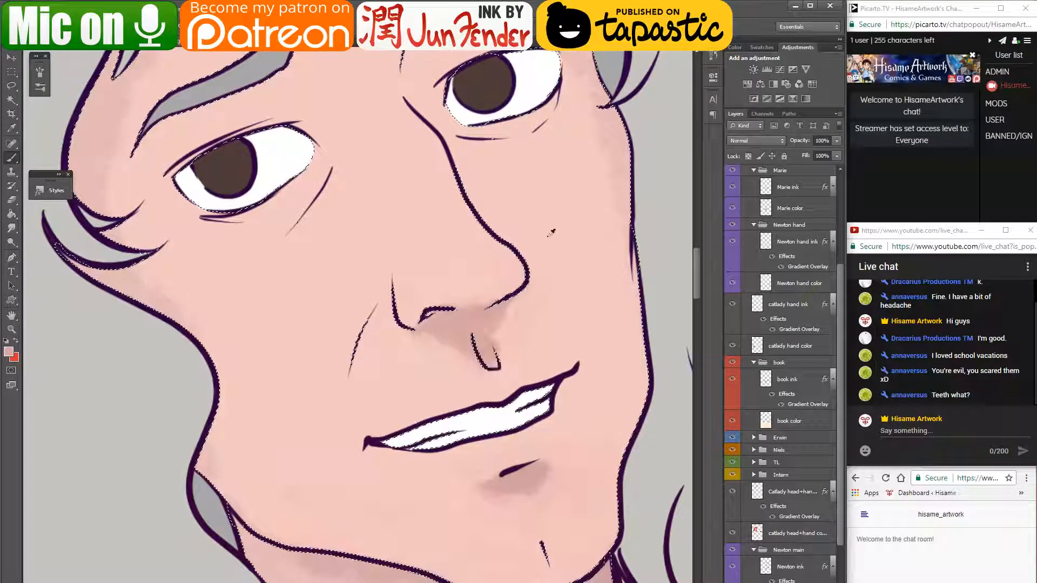
mouse_move(570, 225)
left_mouse_down()
mouse_move(530, 287)
mouse_move(547, 265)
left_mouse_up()
left_click(451, 360, "alt")
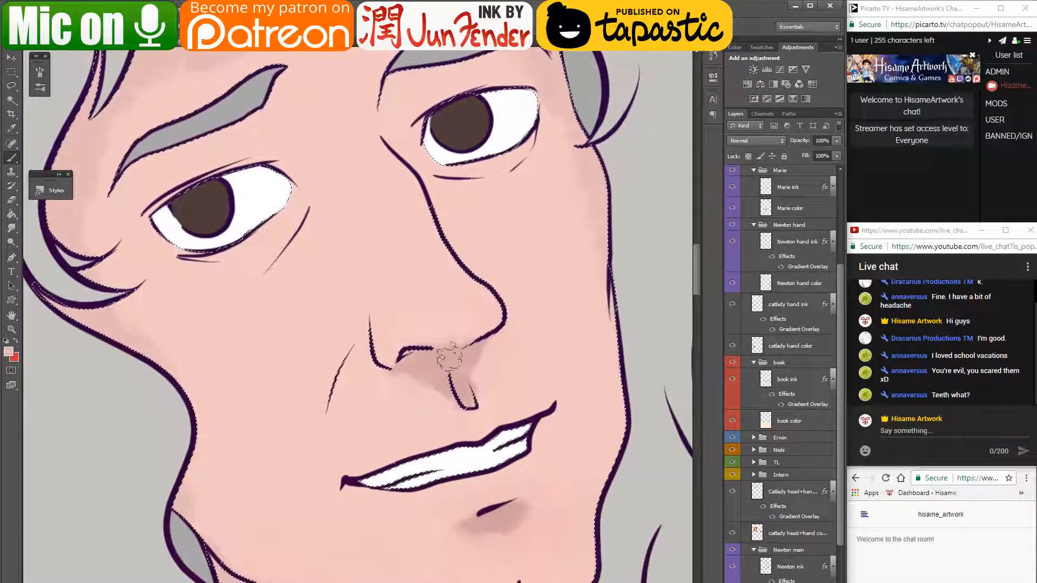
- Shade the lower part of the nose from the nostril to the tip and blend it using resampled skin tones
mouse_move(410, 365)
left_mouse_down()
mouse_move(452, 356)
mouse_move(464, 337)
mouse_move(455, 389)
mouse_move(479, 401)
mouse_move(433, 374)
mouse_move(461, 392)
mouse_move(459, 378)
mouse_move(496, 352)
mouse_move(453, 348)
mouse_move(408, 368)
mouse_move(455, 358)
mouse_move(449, 371)
mouse_move(493, 340)
mouse_move(450, 366)
mouse_move(496, 305)
left_mouse_up()
left_click(407, 368, "alt")
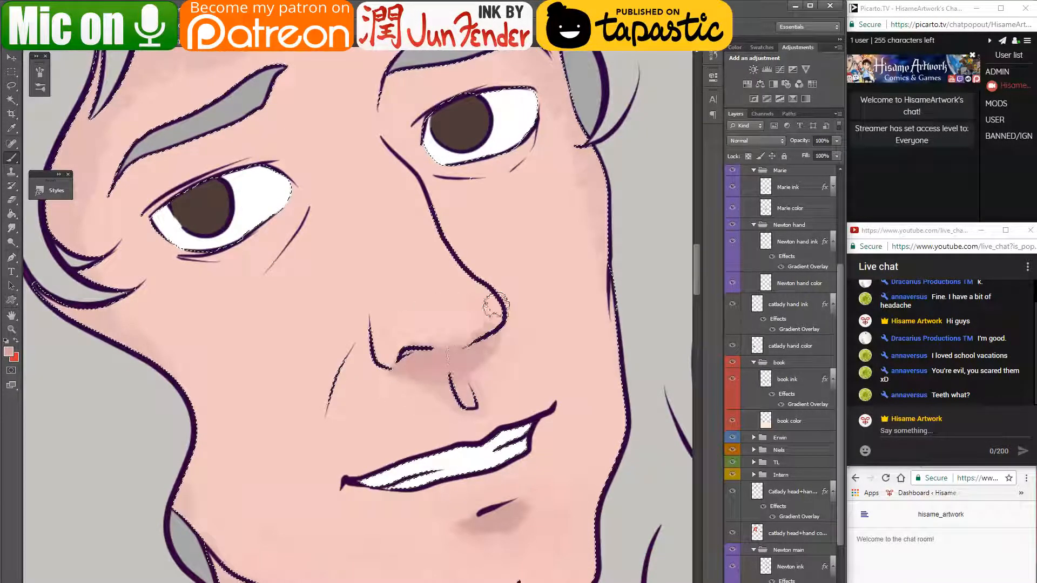
left_click(521, 336, "alt")
left_click_drag(392, 370, 450, 388)
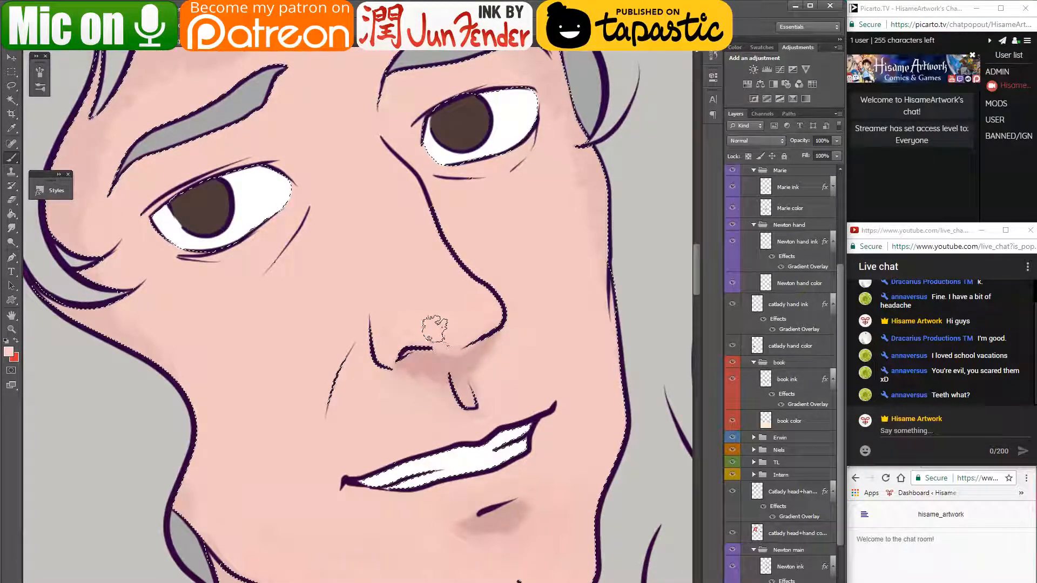
left_click(453, 362, "alt")
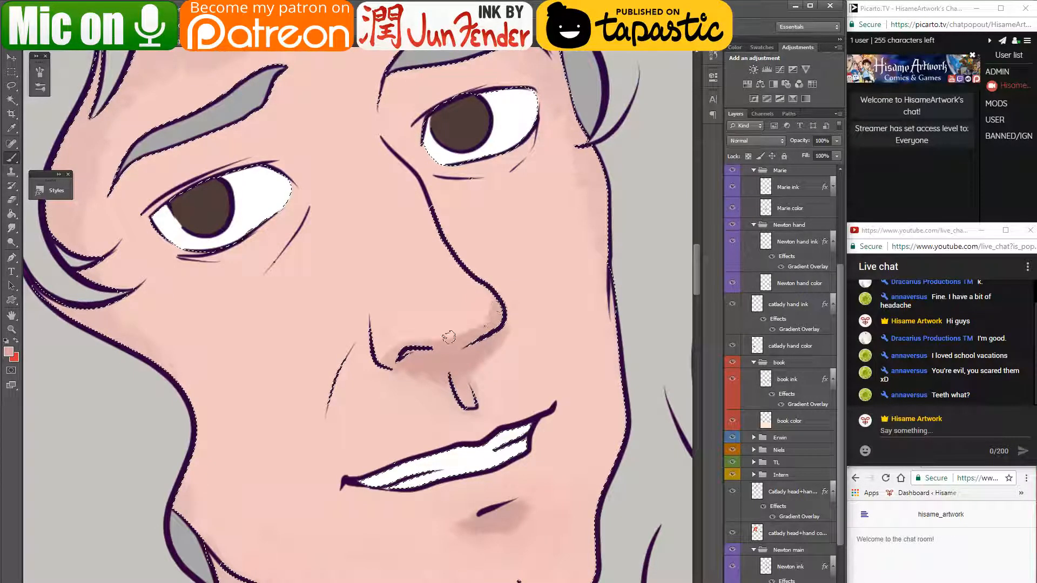
mouse_move(449, 338)
left_mouse_down()
mouse_move(491, 319)
mouse_move(417, 354)
left_mouse_up()
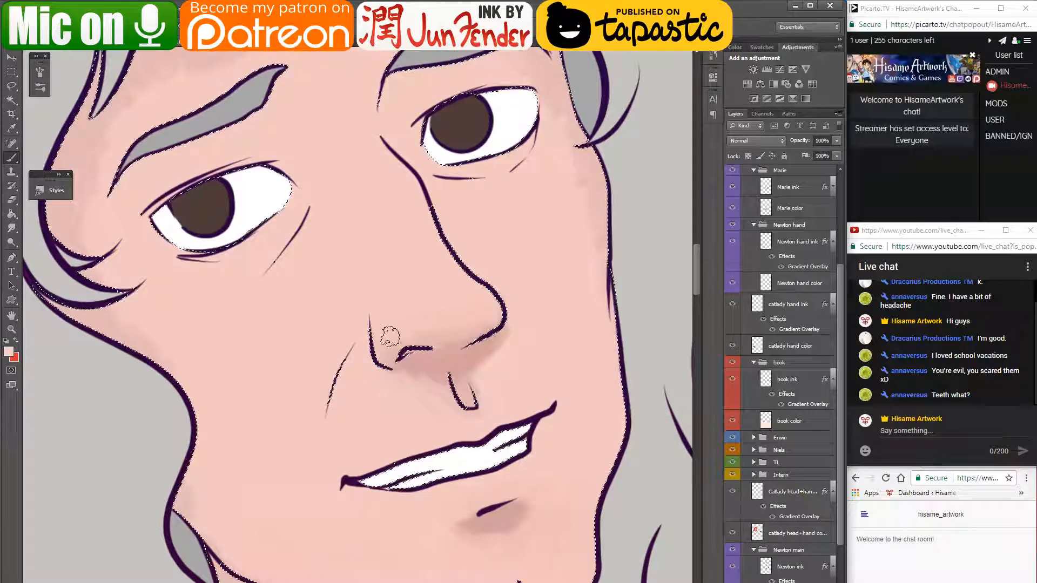
- Blend the shadow between Newton's nose and upper lip with intermediate tones resampled from the nose and cheek
left_click(496, 339, "alt")
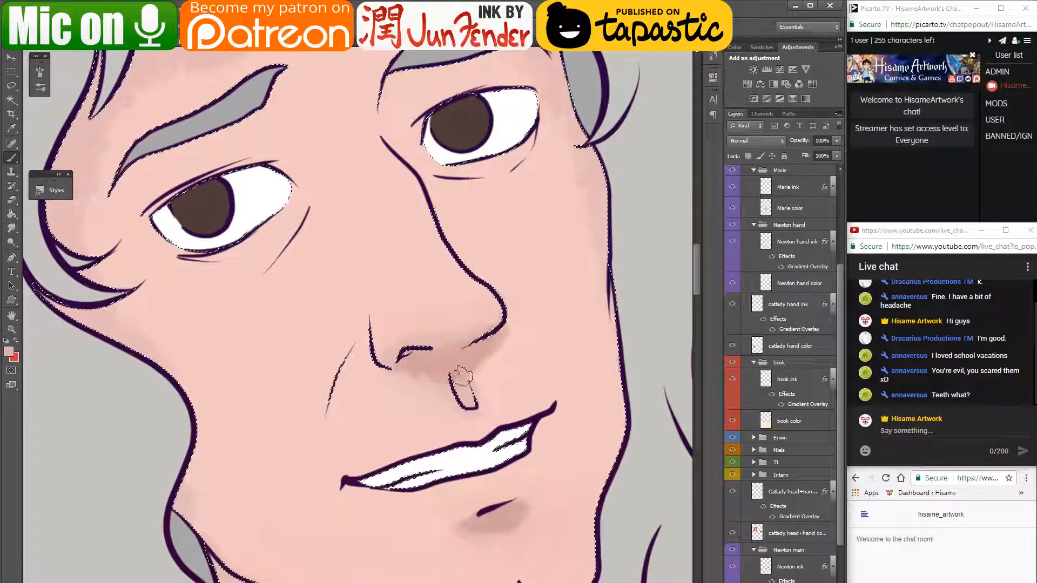
left_click(513, 318, "alt")
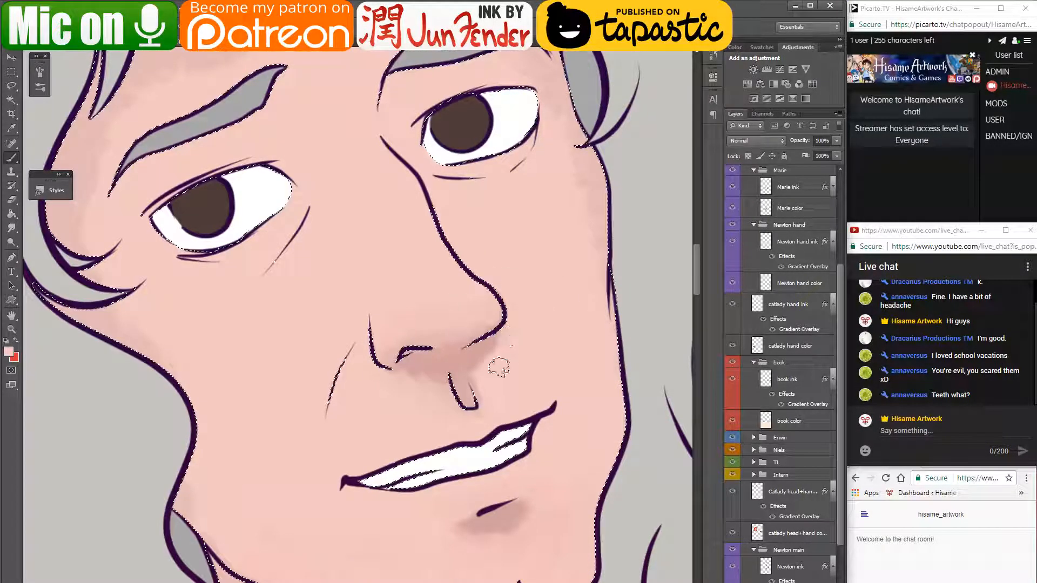
left_click(433, 364, "alt")
mouse_move(412, 366)
left_mouse_down()
mouse_move(461, 419)
mouse_move(424, 373)
mouse_move(458, 399)
mouse_move(466, 382)
mouse_move(475, 393)
mouse_move(412, 410)
mouse_move(464, 432)
mouse_move(407, 375)
mouse_move(456, 420)
mouse_move(436, 390)
mouse_move(476, 424)
mouse_move(502, 394)
mouse_move(454, 378)
mouse_move(487, 349)
mouse_move(398, 377)
mouse_move(466, 417)
mouse_move(495, 361)
mouse_move(470, 385)
mouse_move(444, 363)
mouse_move(495, 412)
mouse_move(463, 404)
left_mouse_up()
left_click(468, 363, "alt")
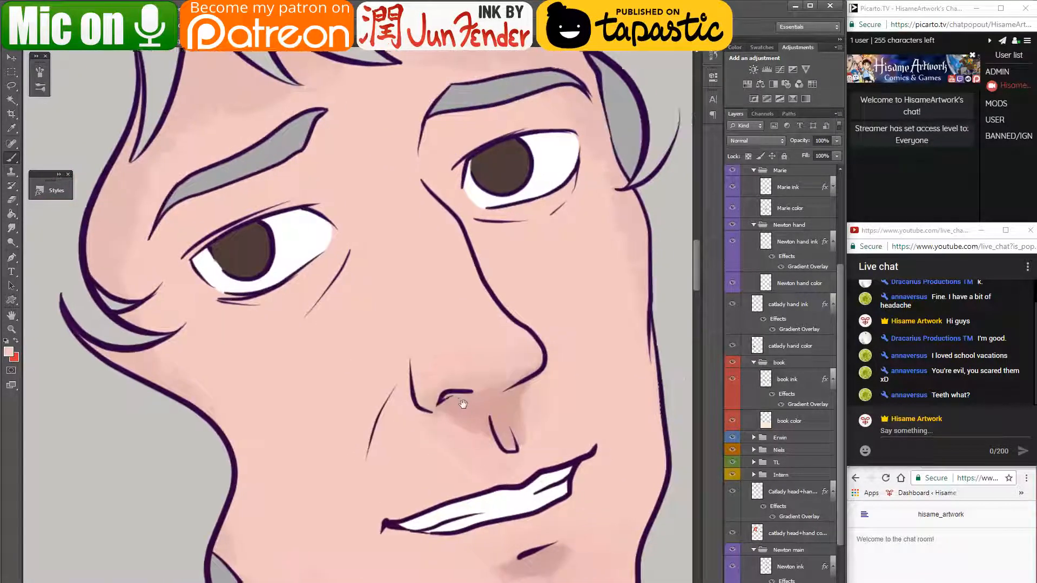
- Try a shadow beneath the eye beside the nose bridge, undo it, and shade between that eye and its eyebrow instead
left_click_drag(478, 212, 586, 165)
key("ctrl+alt+z")
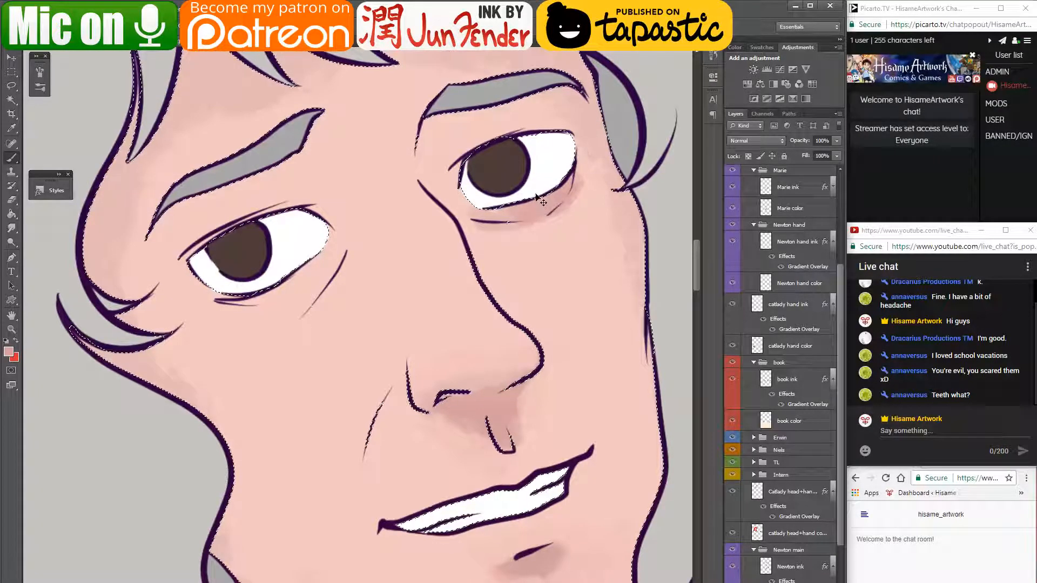
left_click(505, 408, "alt")
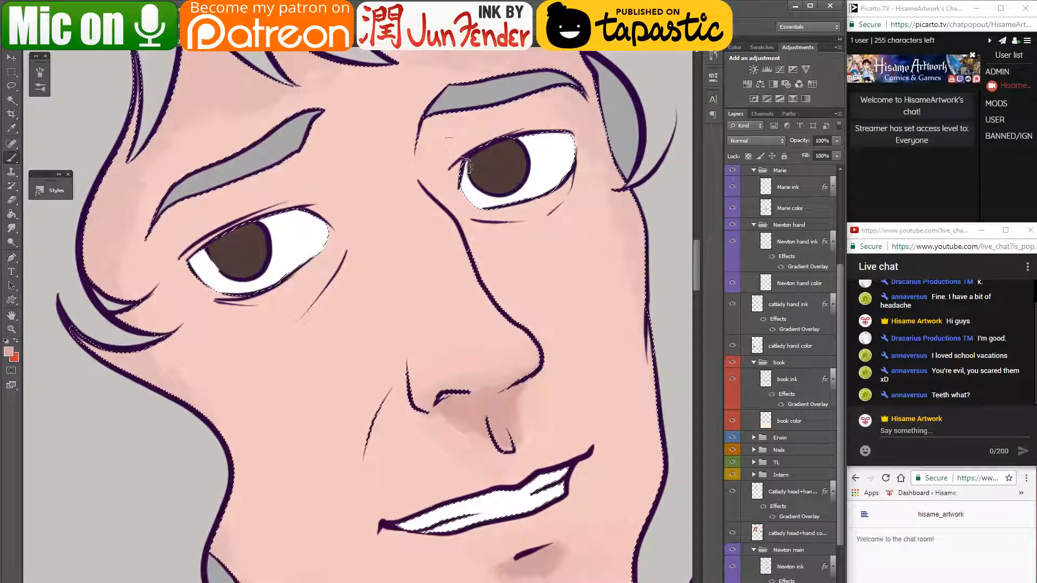
mouse_move(475, 131)
left_mouse_down()
mouse_move(452, 142)
mouse_move(554, 111)
mouse_move(542, 120)
mouse_move(556, 214)
mouse_move(594, 200)
mouse_move(532, 208)
left_mouse_up()
mouse_move(475, 228)
left_mouse_down()
mouse_move(563, 209)
mouse_move(592, 220)
left_mouse_up()
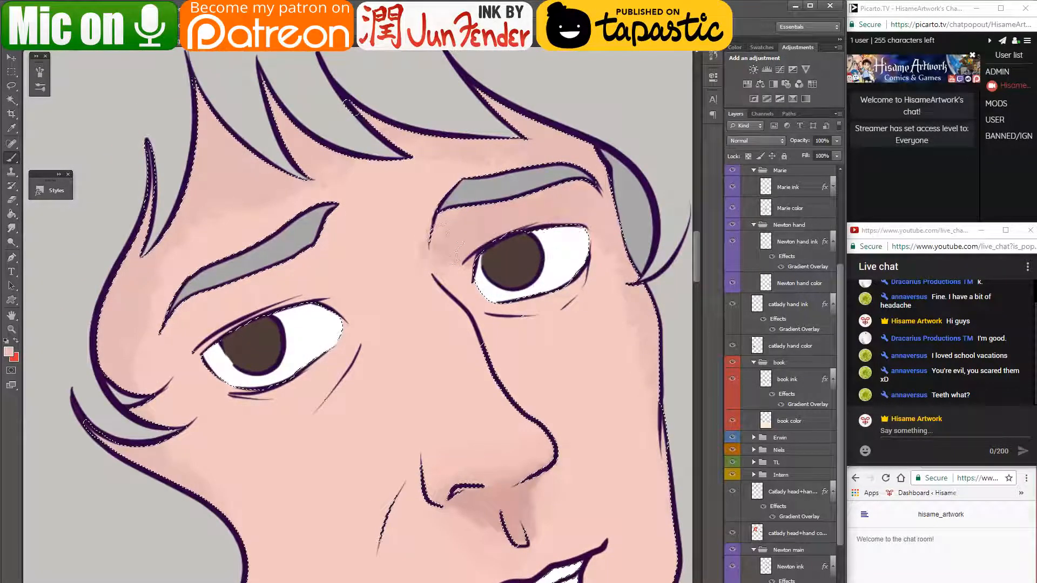
- Brush soft pink shading along the side of the nose bridge, between the eyebrows, and on Newton's temple
mouse_move(481, 319)
left_mouse_down()
mouse_move(482, 363)
mouse_move(521, 410)
left_mouse_up()
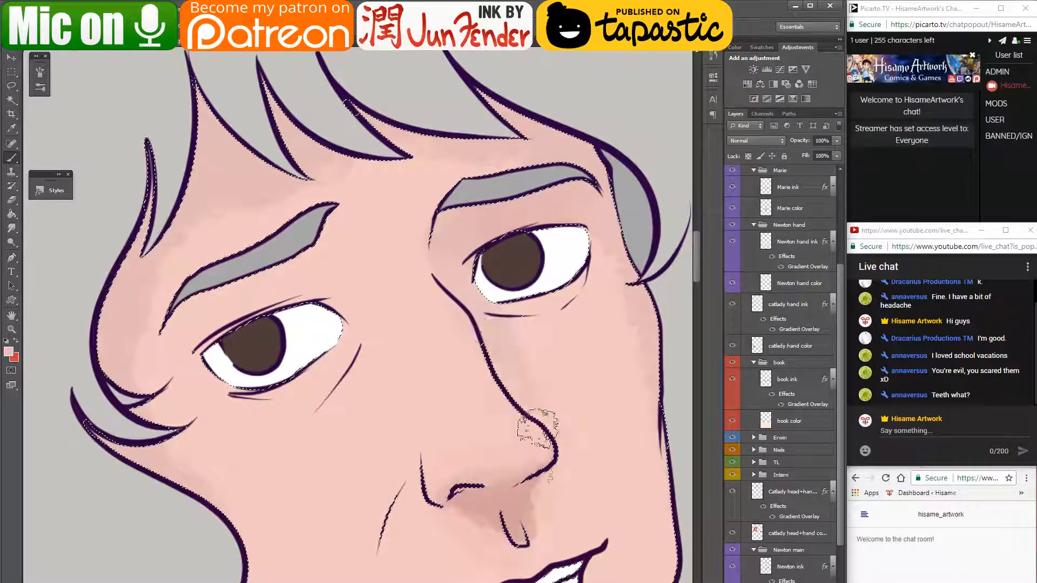
left_click(456, 345, "alt")
left_click_drag(452, 338, 519, 443)
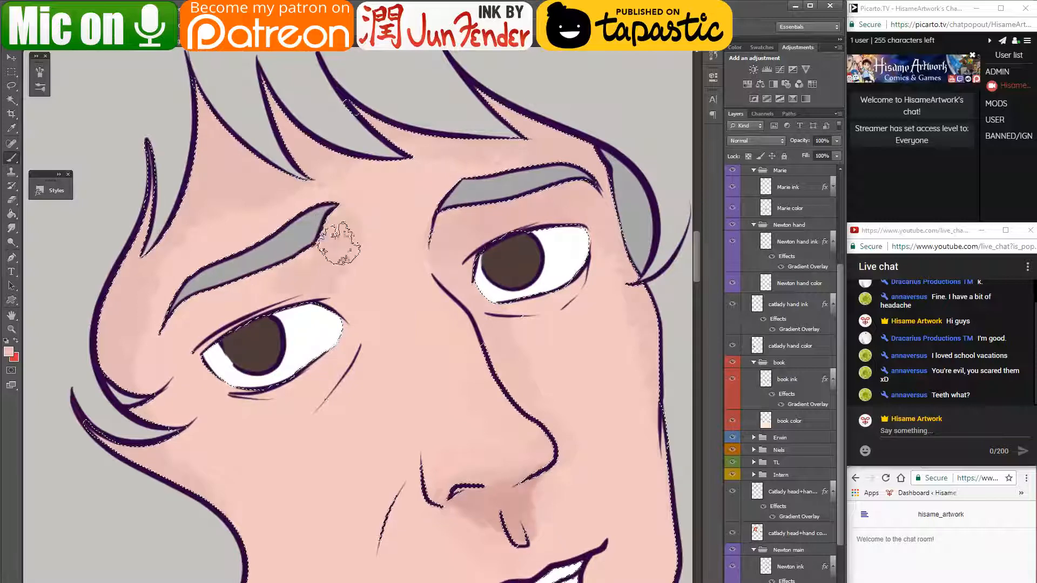
left_click_drag(153, 363, 135, 344)
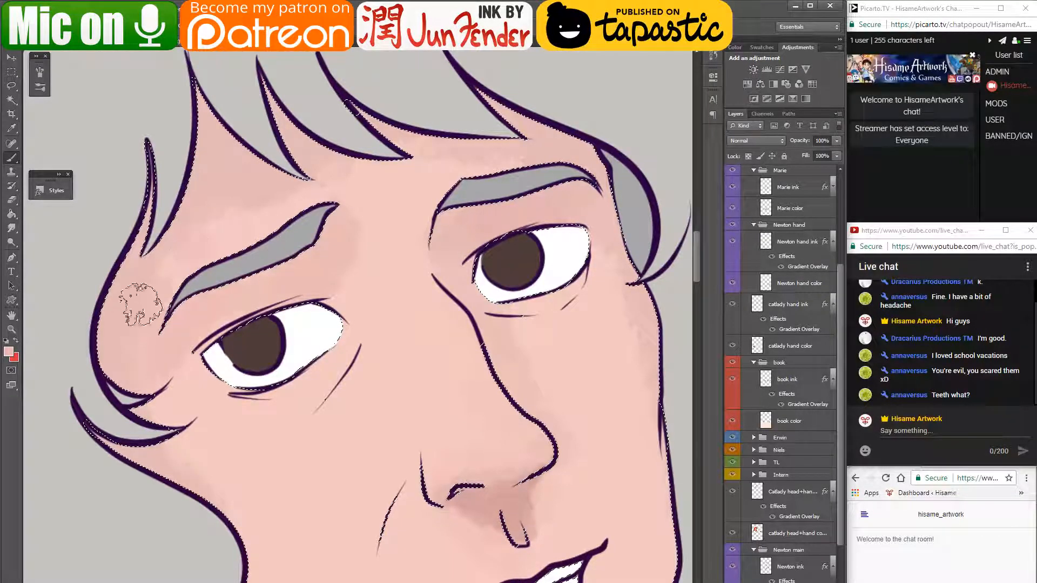
mouse_move(141, 305)
left_mouse_down()
mouse_move(204, 153)
mouse_move(195, 100)
mouse_move(153, 269)
mouse_move(132, 269)
left_mouse_up()
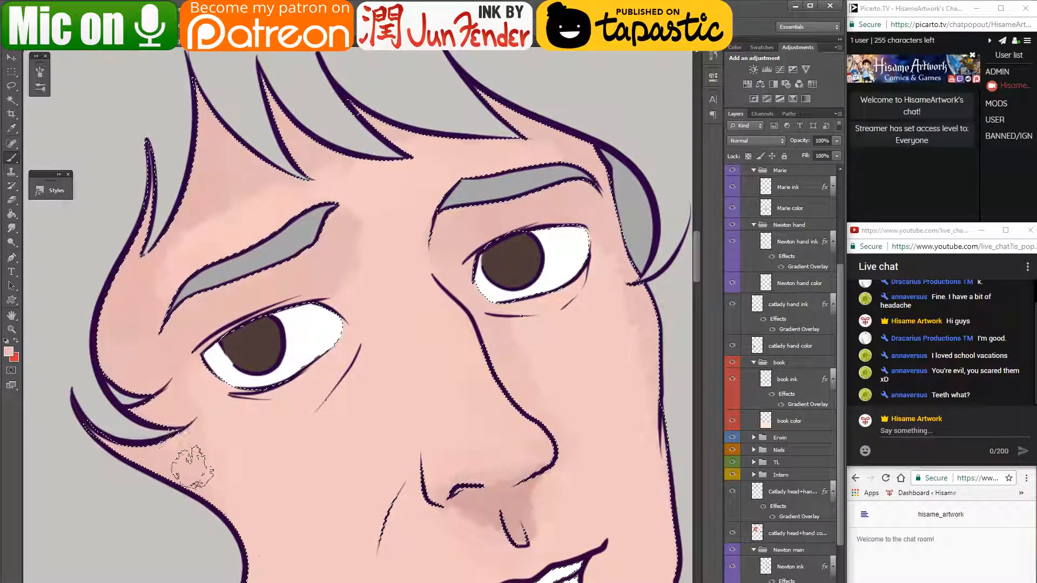
- Brush shadow across Newton's neck beneath the jaw and chin, using a darker tone sampled at the far side of the neck
mouse_move(289, 532)
left_mouse_down()
mouse_move(289, 475)
mouse_move(416, 238)
left_mouse_up()
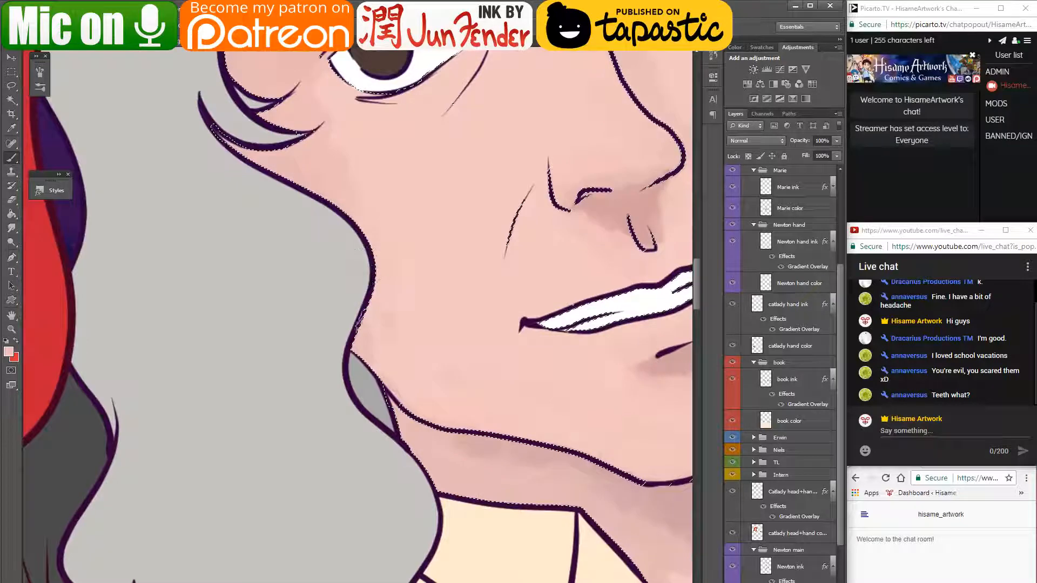
left_click_drag(438, 442, 230, 445)
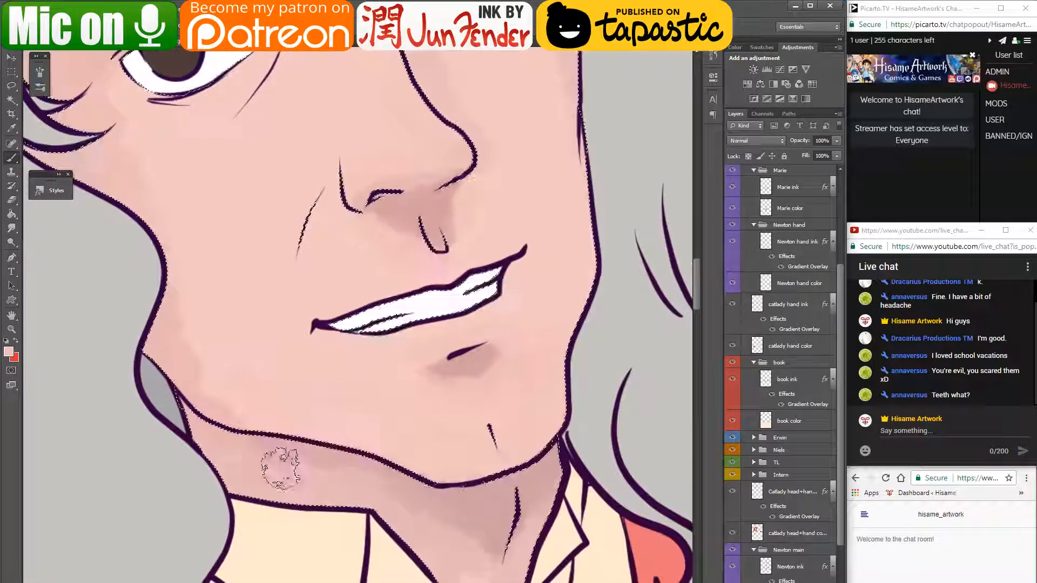
mouse_move(476, 527)
left_mouse_down()
mouse_move(487, 499)
mouse_move(532, 483)
left_mouse_up()
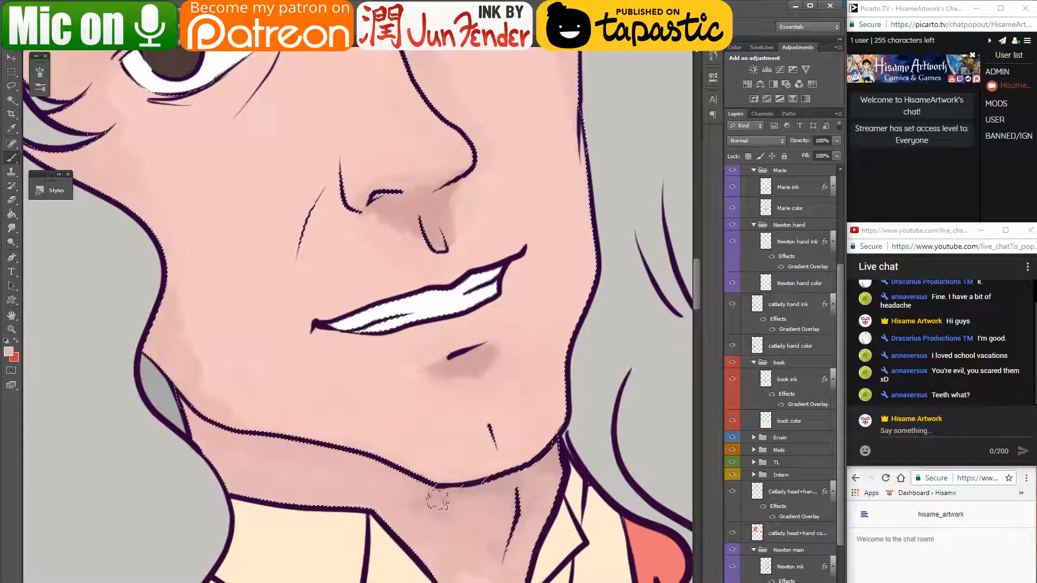
left_click(553, 455, "alt")
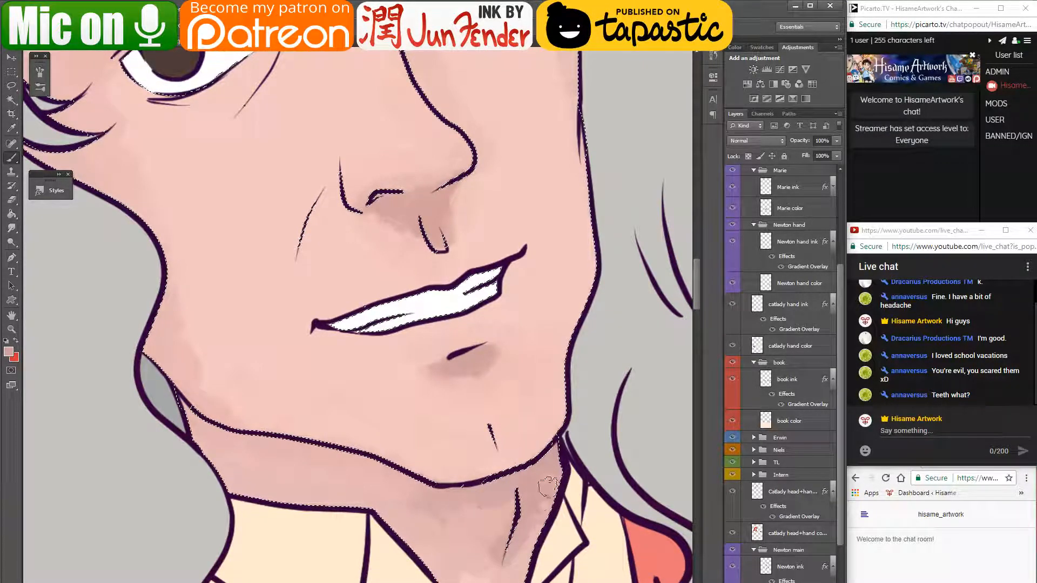
left_click_drag(500, 508, 474, 334)
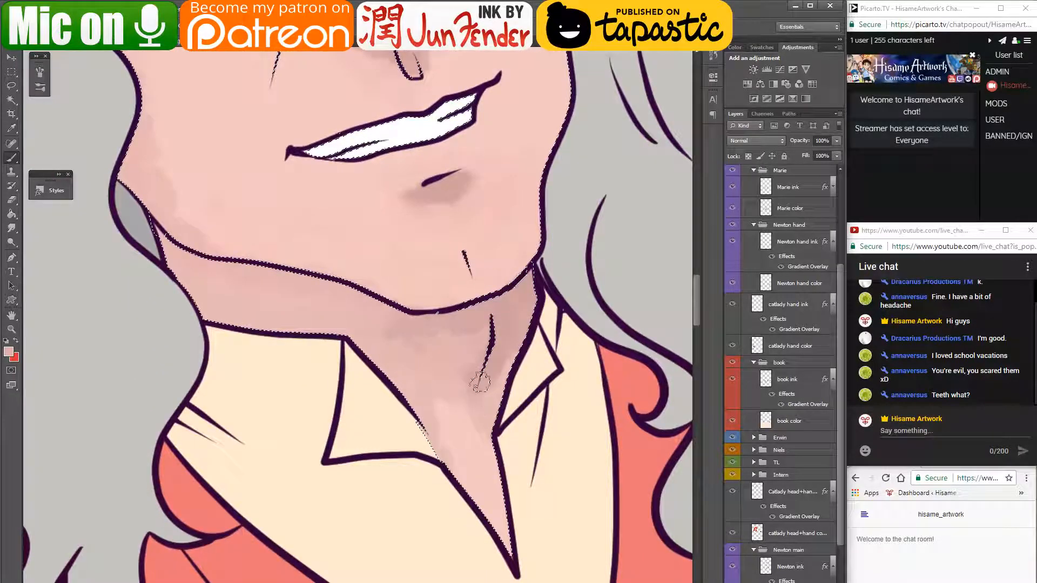
- Extend the neck shadow around the crease line toward the open collar, blending its edge with resampled skin tones
left_click(496, 366, "alt")
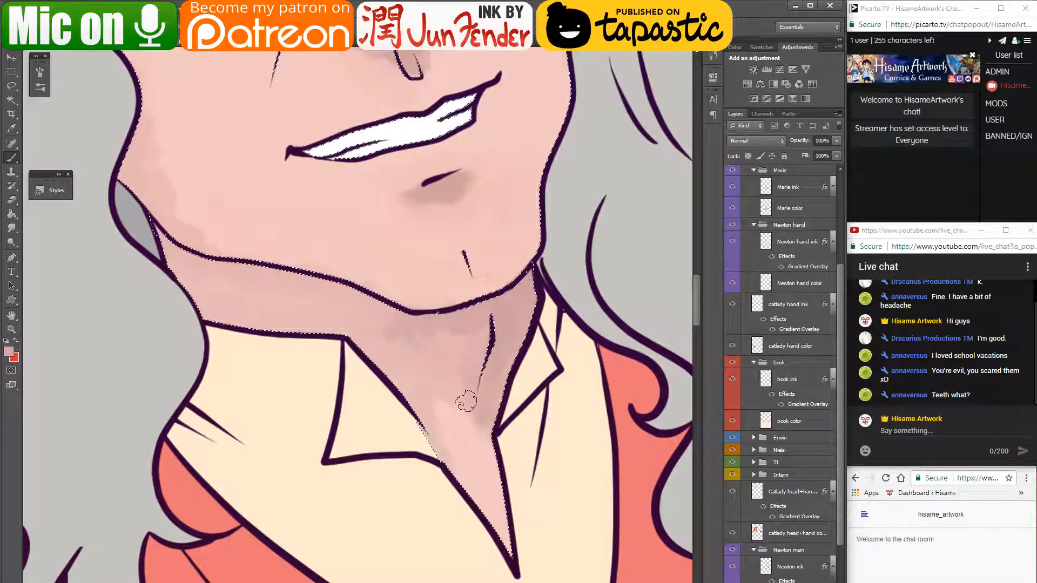
left_click(451, 416, "alt")
left_click_drag(453, 411, 445, 447)
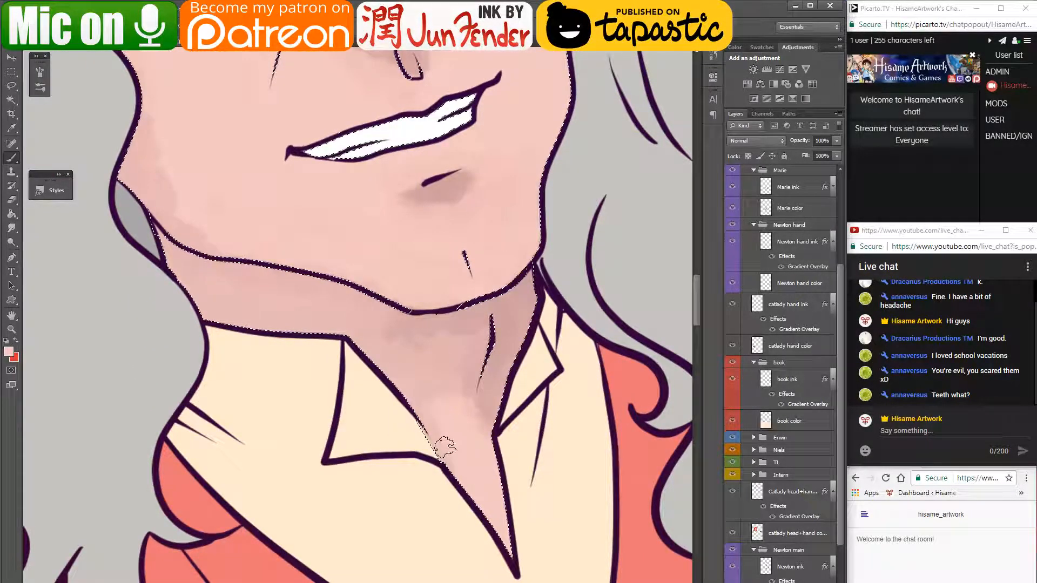
left_click(487, 432, "alt")
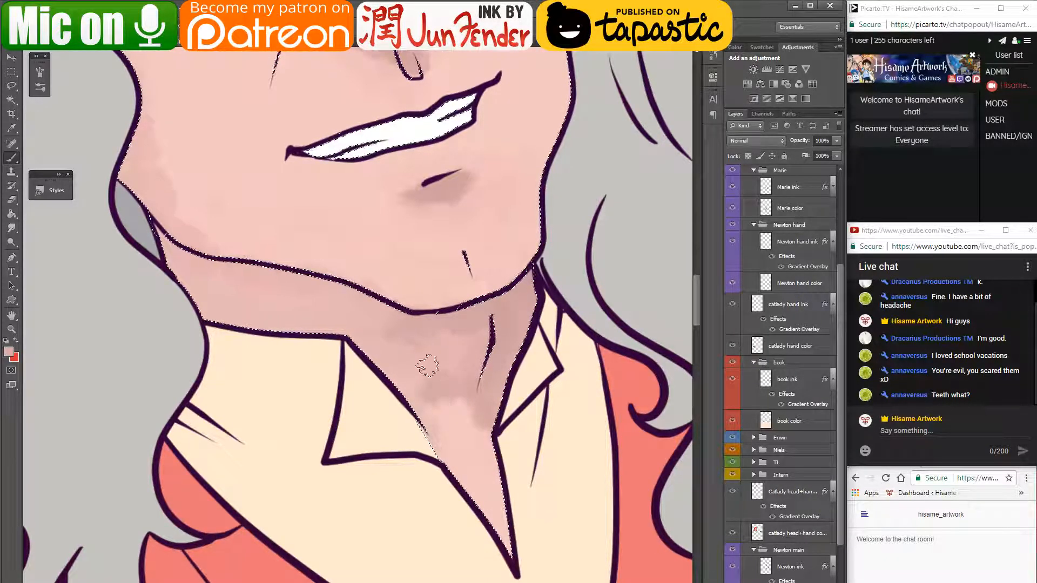
mouse_move(427, 366)
left_mouse_down()
mouse_move(417, 397)
mouse_move(469, 371)
mouse_move(443, 376)
mouse_move(440, 408)
left_mouse_up()
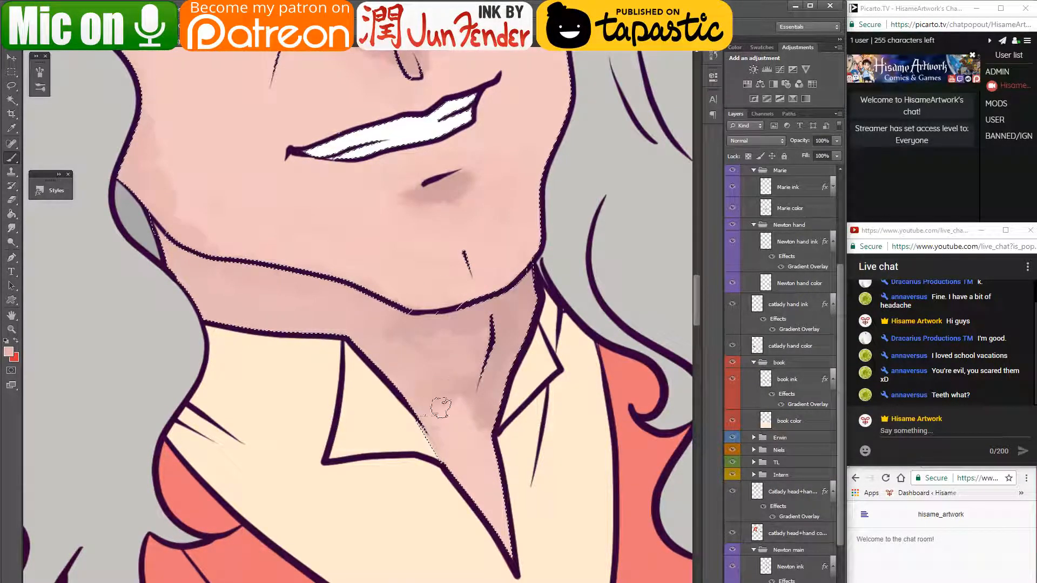
- Lighten the lower neck inside the collar opening and soften its transition into the shadow beneath the chin
left_click_drag(447, 458, 466, 515)
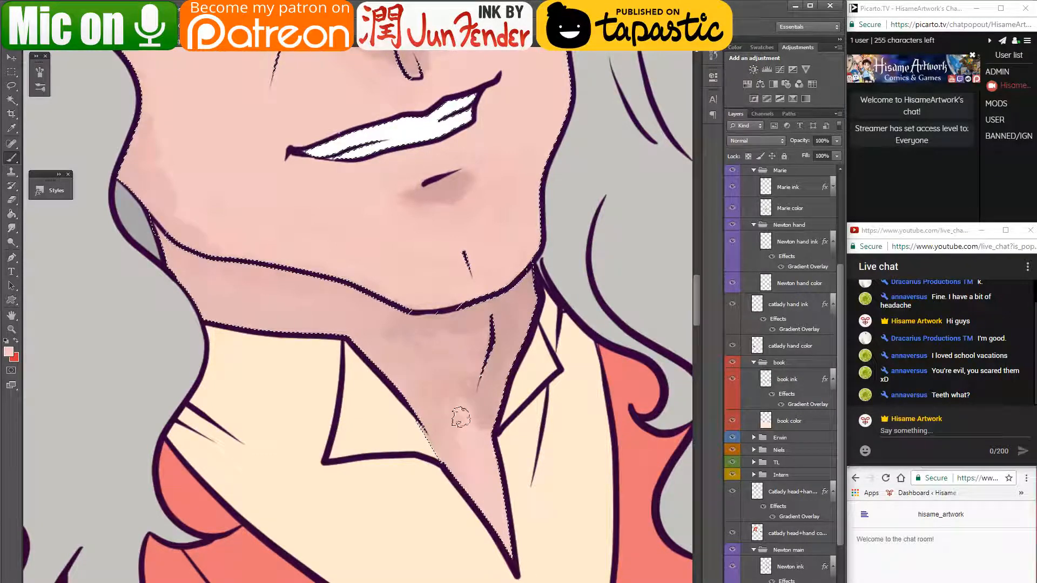
left_click_drag(388, 354, 432, 479)
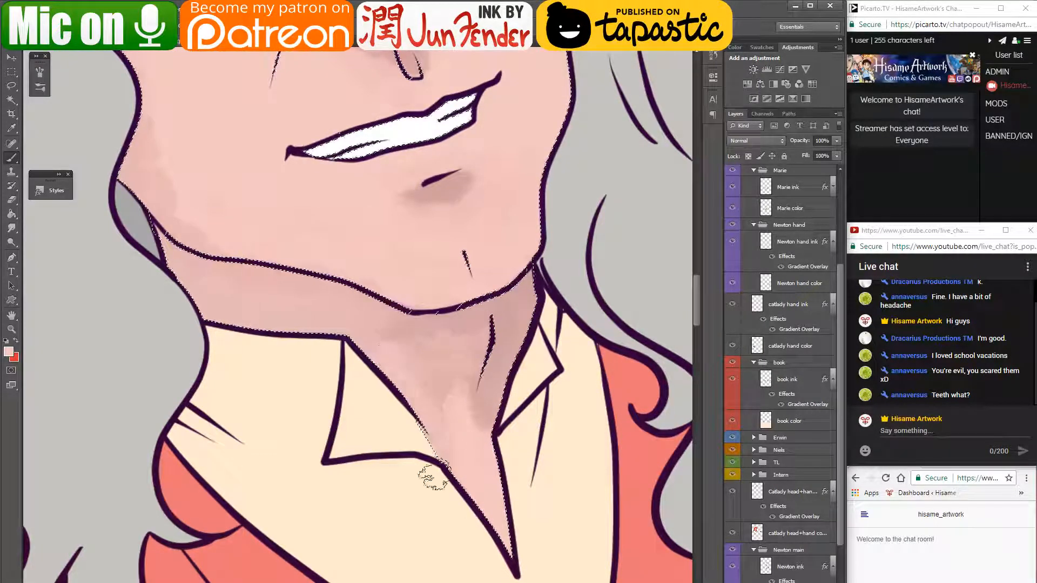
left_click_drag(310, 331, 426, 396)
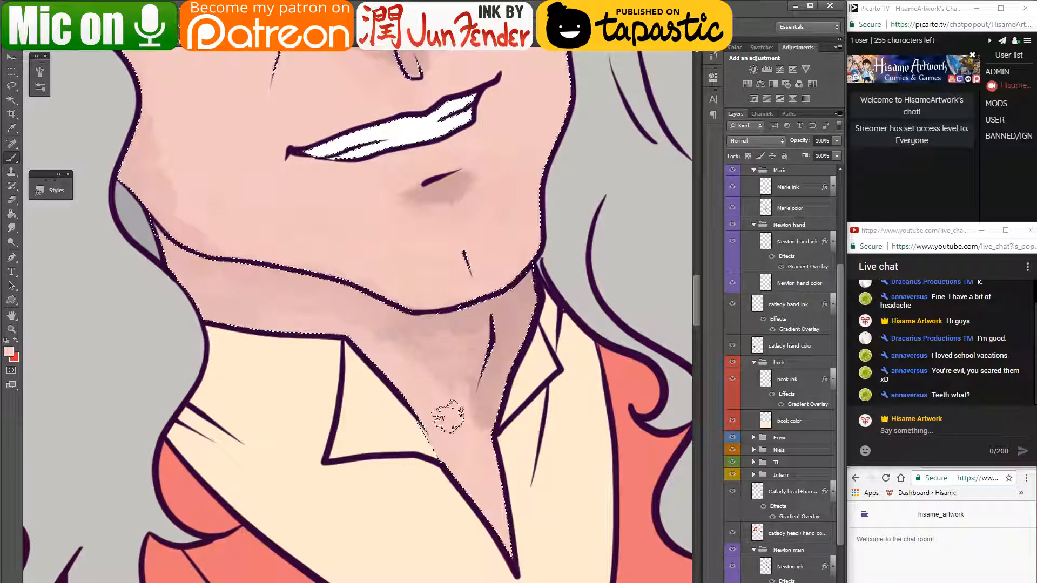
left_click(455, 358, "alt")
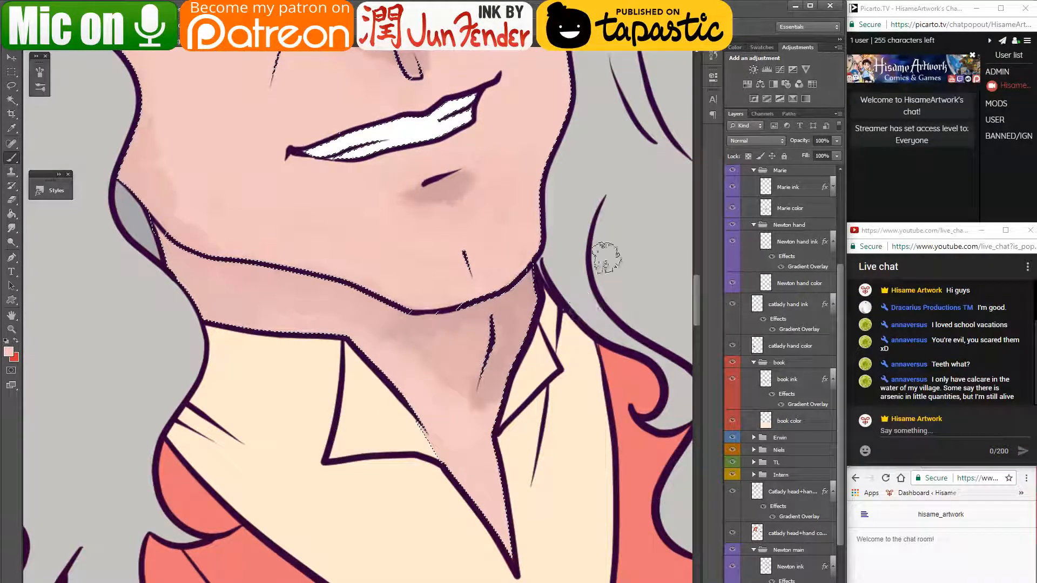
- Shade the outer edge of Newton's far cheek with a darker skin tone sampled from the shadow under the nose
scroll(599, 265, "up", 5)
scroll(538, 285, "up", 4)
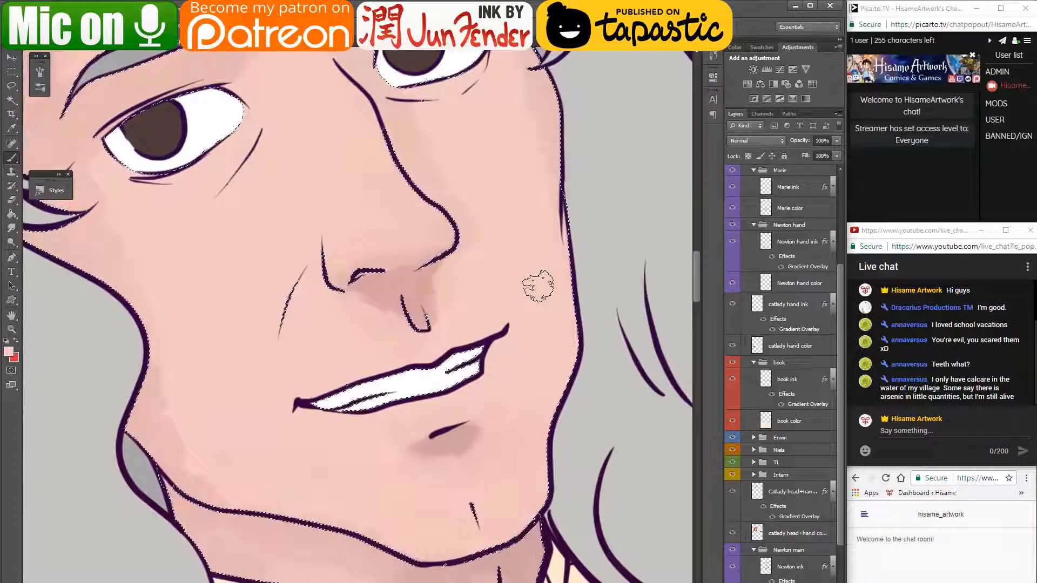
left_click_drag(544, 403, 562, 329)
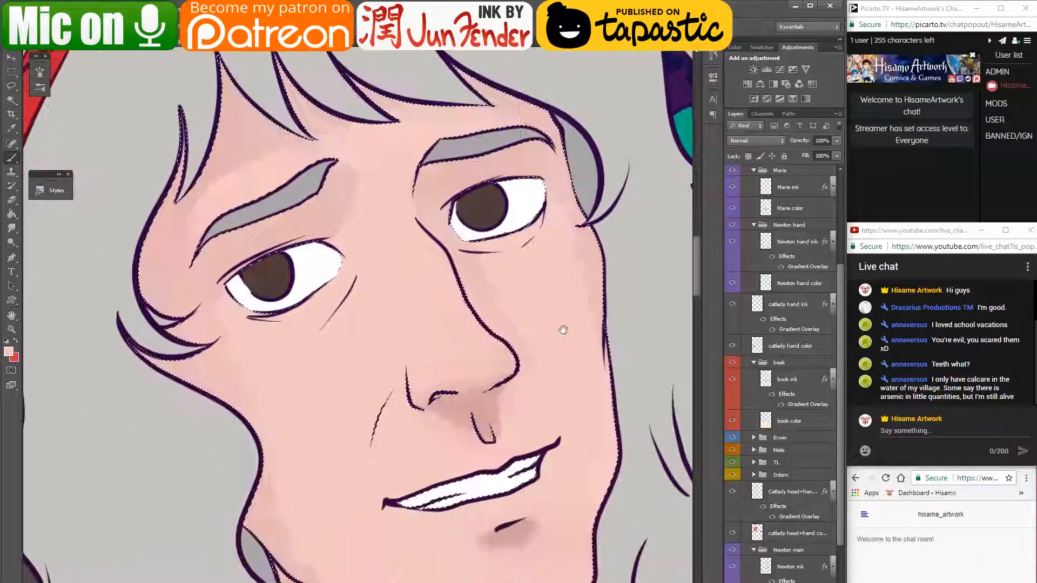
scroll(611, 235, "up", 1)
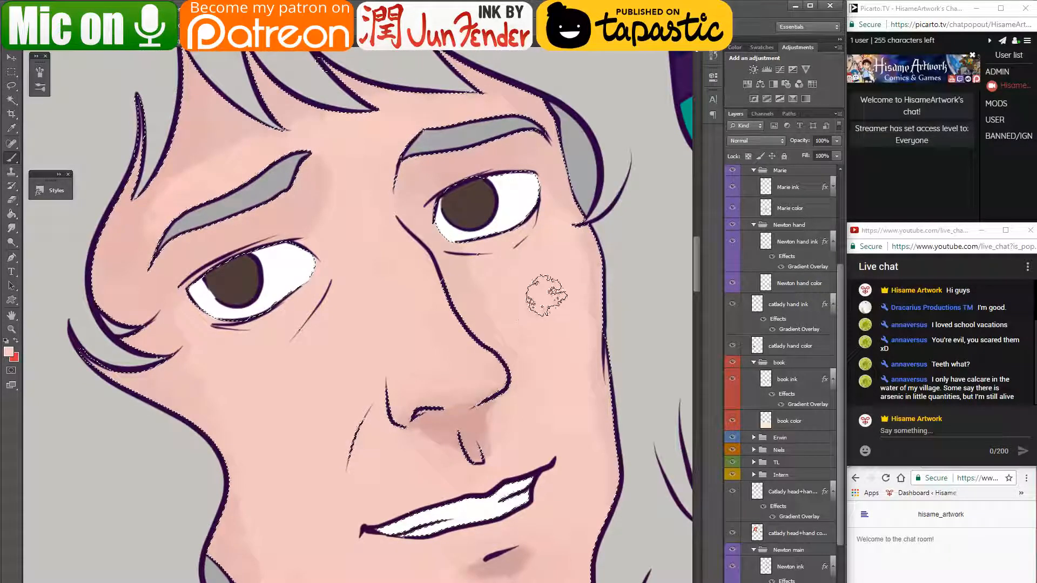
left_click_drag(539, 394, 507, 322)
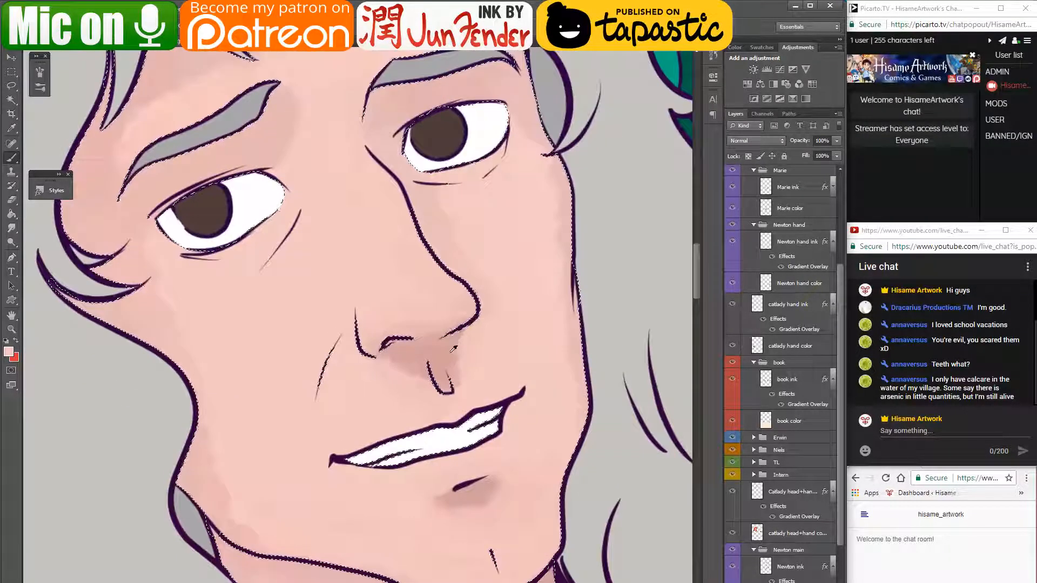
left_click(435, 353, "alt")
mouse_move(569, 291)
left_mouse_down()
mouse_move(568, 343)
mouse_move(567, 277)
mouse_move(580, 381)
left_mouse_up()
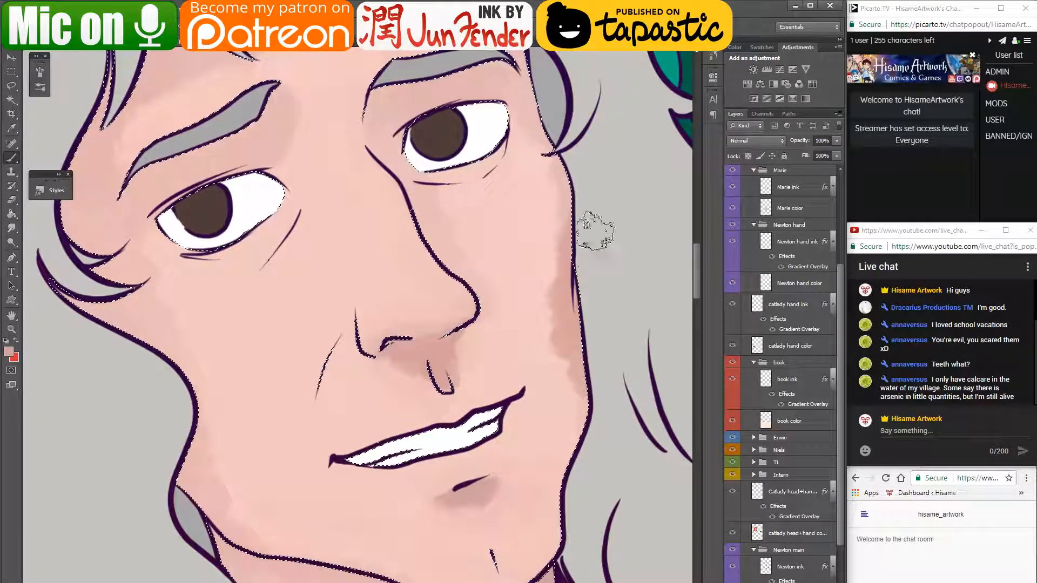
mouse_move(567, 246)
left_mouse_down()
mouse_move(556, 324)
mouse_move(578, 378)
left_mouse_up()
- Blend the far cheek's shadow into the face using lighter skin tones resampled from the cheek
left_click(523, 293, "alt")
mouse_move(552, 227)
left_mouse_down()
mouse_move(559, 201)
mouse_move(549, 354)
mouse_move(543, 288)
mouse_move(585, 426)
left_mouse_up()
mouse_move(560, 265)
left_mouse_down()
mouse_move(564, 347)
mouse_move(553, 276)
mouse_move(551, 377)
left_mouse_up()
left_click(545, 246, "alt")
- Shade the near cheek along the hairline and jaw, and blend it inward with skin tones sampled from the face
left_click_drag(270, 394, 365, 313)
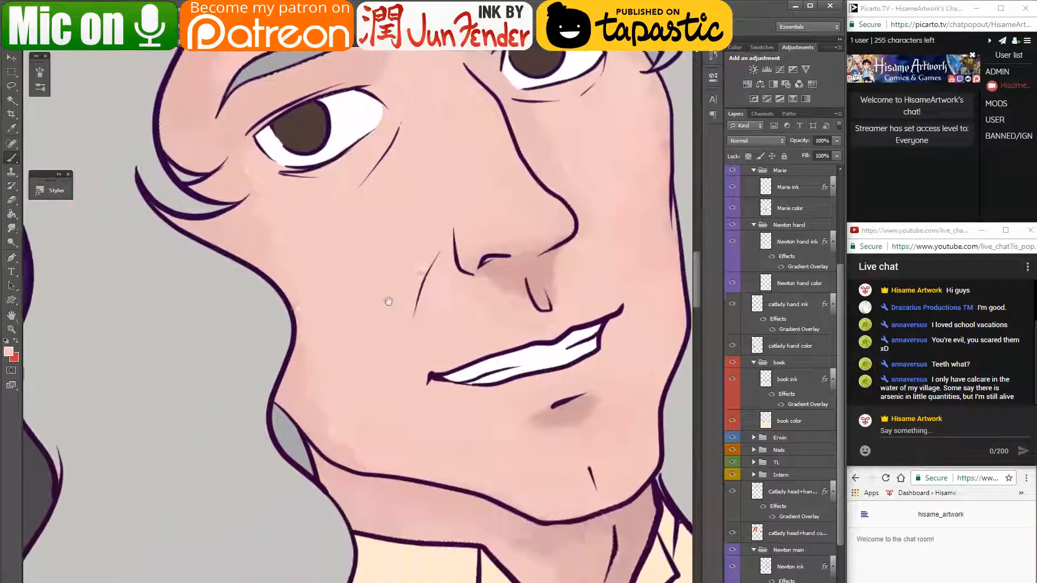
left_click(289, 382, "alt")
mouse_move(298, 308)
left_mouse_down()
mouse_move(294, 358)
mouse_move(373, 324)
mouse_move(345, 378)
mouse_move(324, 292)
mouse_move(321, 314)
left_mouse_up()
left_click(359, 221, "alt")
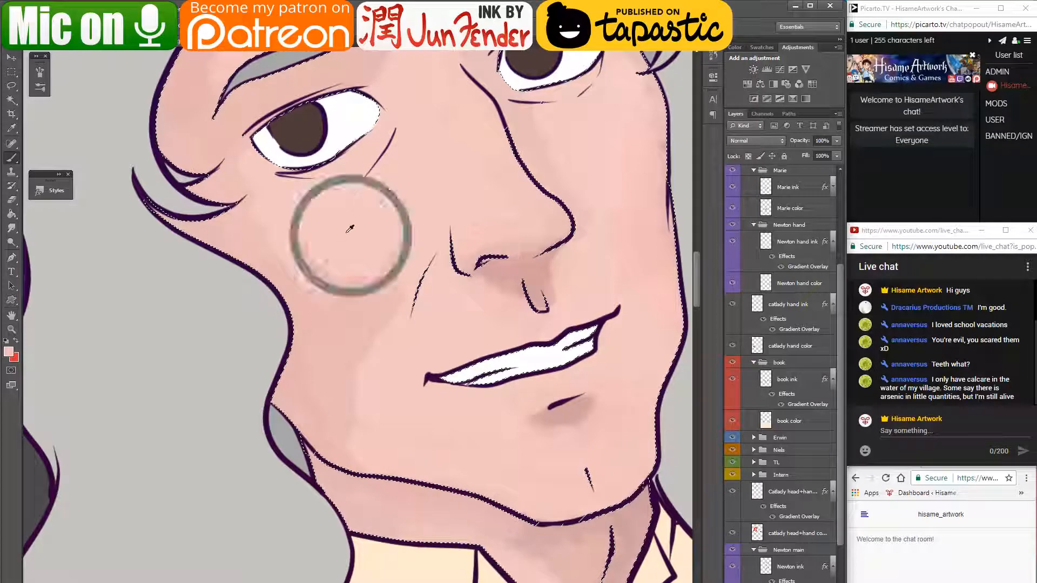
mouse_move(359, 222)
left_mouse_down()
mouse_move(351, 290)
mouse_move(365, 393)
mouse_move(351, 300)
mouse_move(333, 283)
mouse_move(335, 350)
mouse_move(382, 461)
mouse_move(381, 324)
mouse_move(319, 246)
mouse_move(367, 319)
mouse_move(318, 385)
mouse_move(331, 425)
left_mouse_up()
key("space")
- Brush a soft light highlight over the near cheekbone beneath the eye and blend it with the surrounding skin tone
left_click(363, 242, "alt")
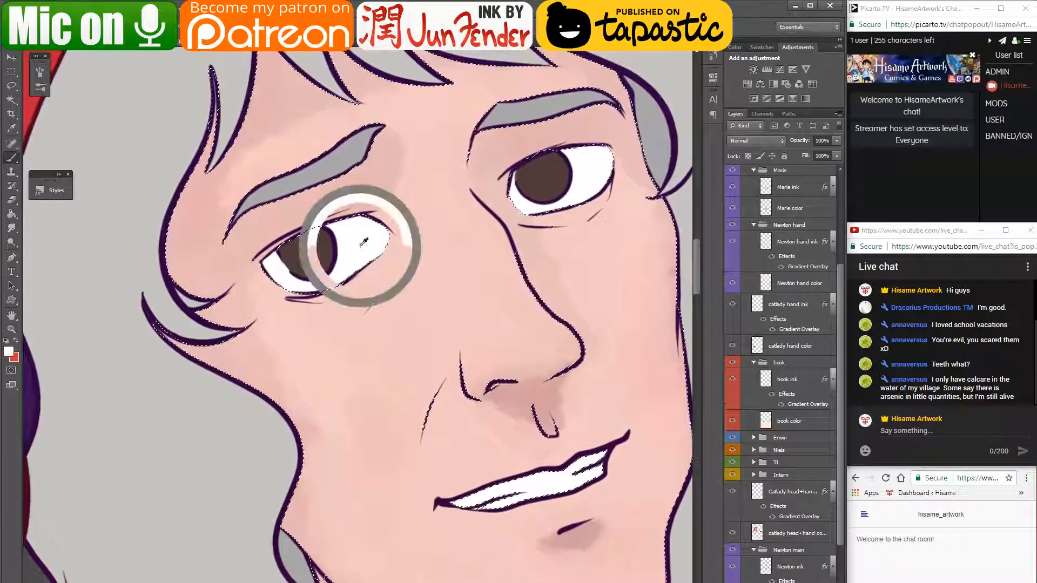
mouse_move(351, 377)
left_mouse_down()
mouse_move(314, 379)
mouse_move(378, 368)
left_mouse_up()
left_click(388, 339, "alt")
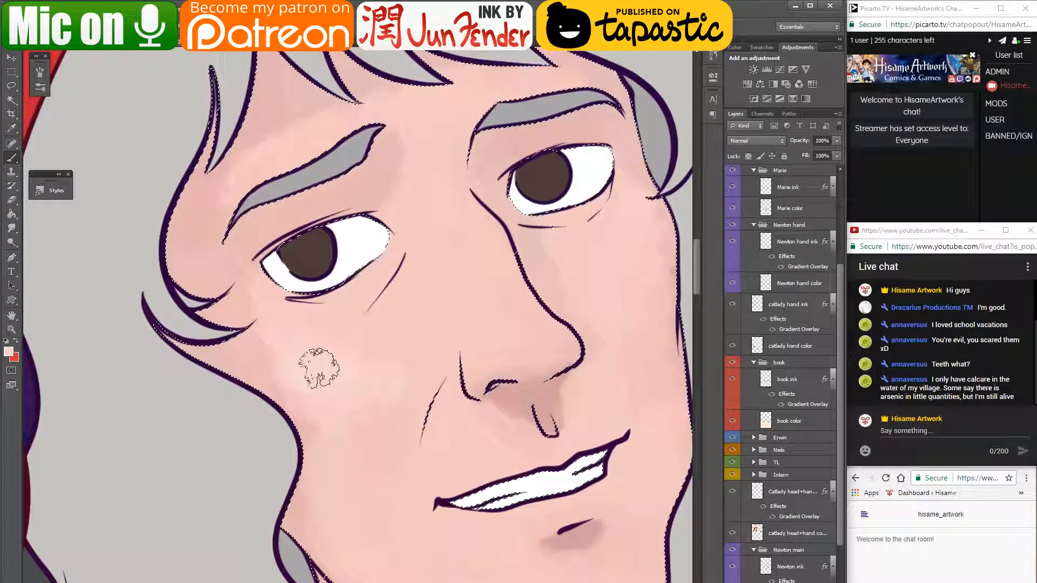
mouse_move(319, 369)
left_mouse_down()
mouse_move(384, 356)
mouse_move(284, 364)
mouse_move(378, 346)
mouse_move(302, 346)
mouse_move(401, 347)
left_mouse_up()
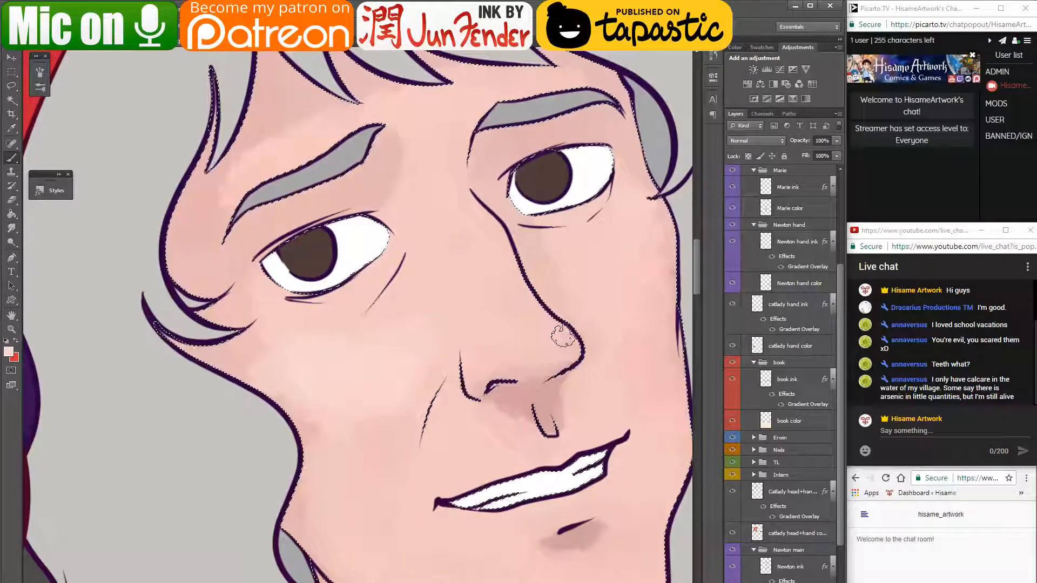
- Highlight the tip and side of Newton's nose, and soften the shading along the far side of the nose bridge
mouse_move(564, 336)
left_mouse_down()
mouse_move(502, 357)
mouse_move(503, 371)
mouse_move(484, 374)
mouse_move(542, 350)
mouse_move(573, 362)
left_mouse_up()
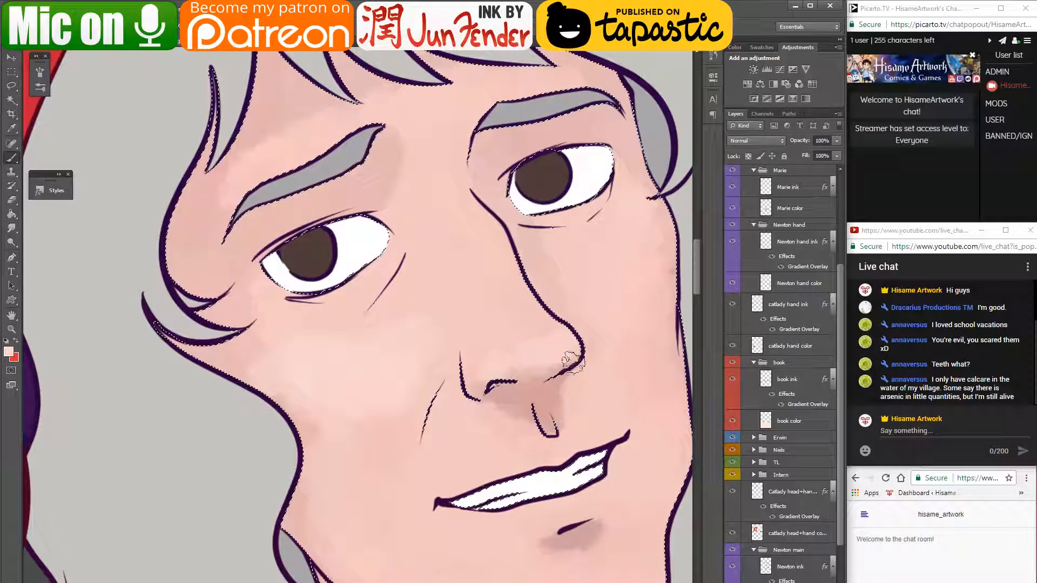
left_click(507, 315, "alt")
mouse_move(508, 319)
left_mouse_down()
mouse_move(509, 340)
mouse_move(542, 331)
mouse_move(487, 330)
left_mouse_up()
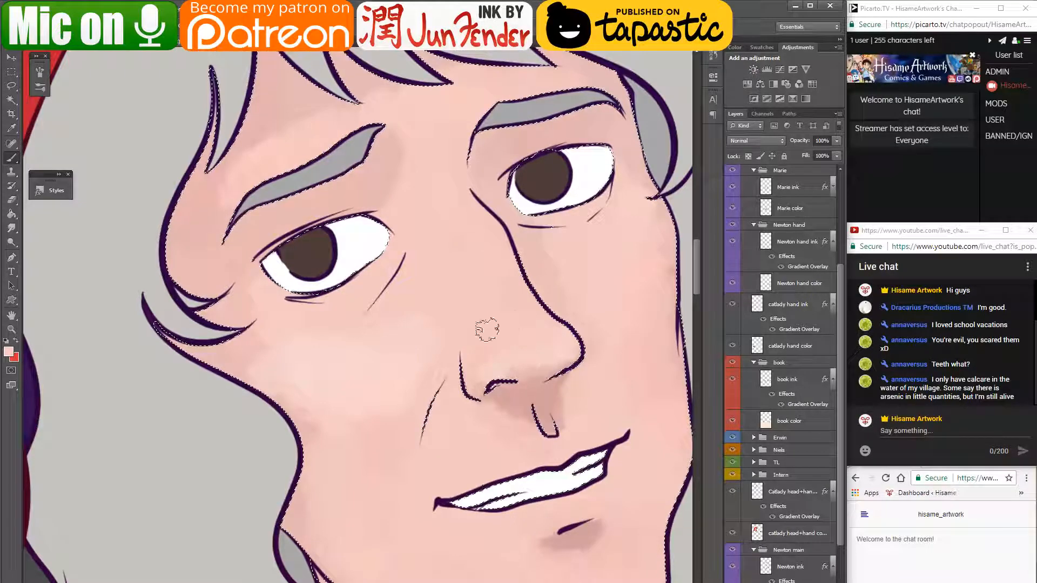
left_click_drag(505, 372, 399, 394)
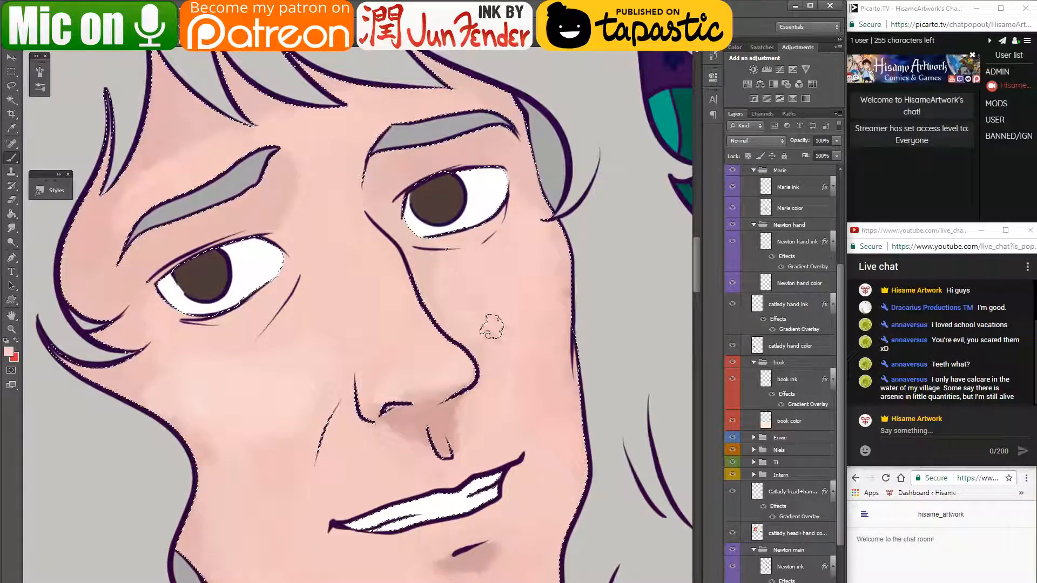
left_click(423, 261, "alt")
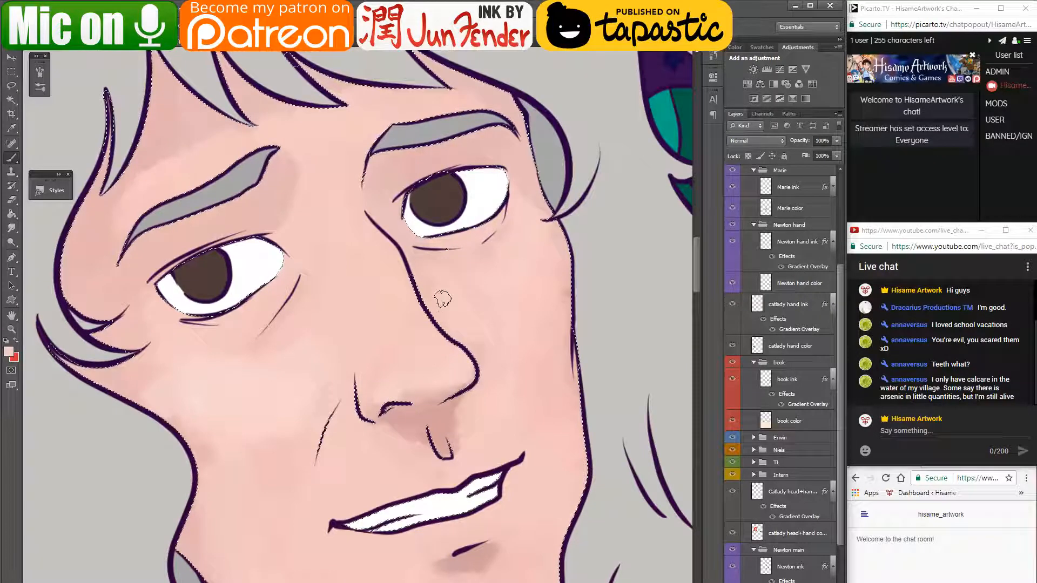
- Even out the near cheek's highlight from the under-eye crease toward the mouth with soft skin-tone strokes
scroll(438, 304, "down", 10)
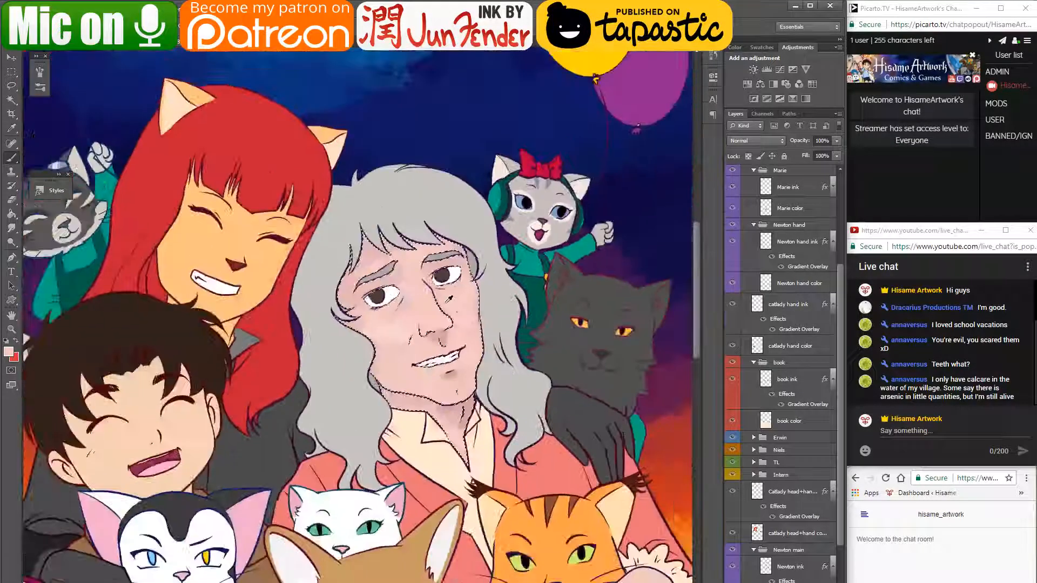
scroll(408, 326, "up", 5)
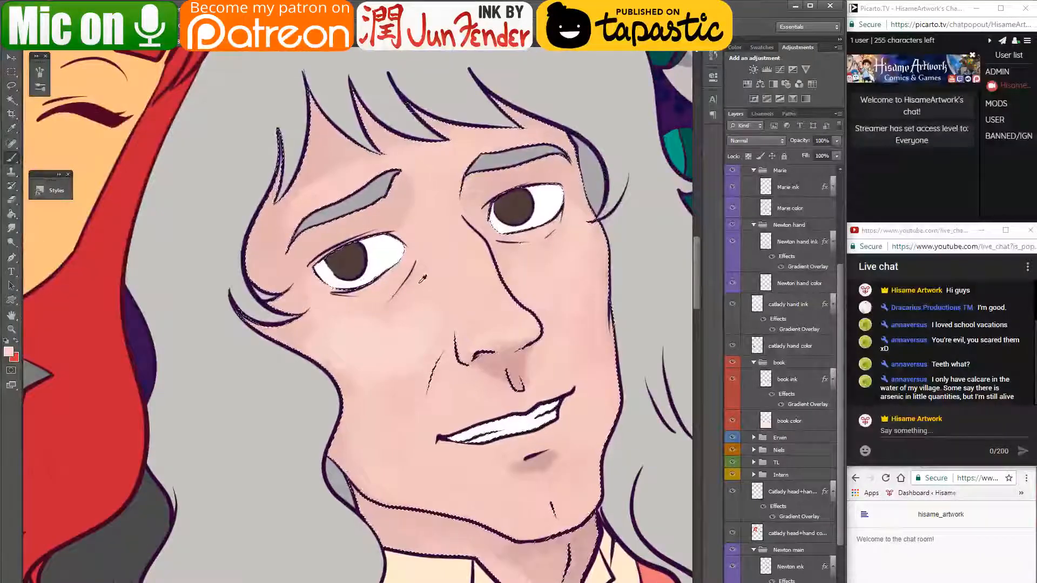
left_click_drag(423, 292, 421, 324)
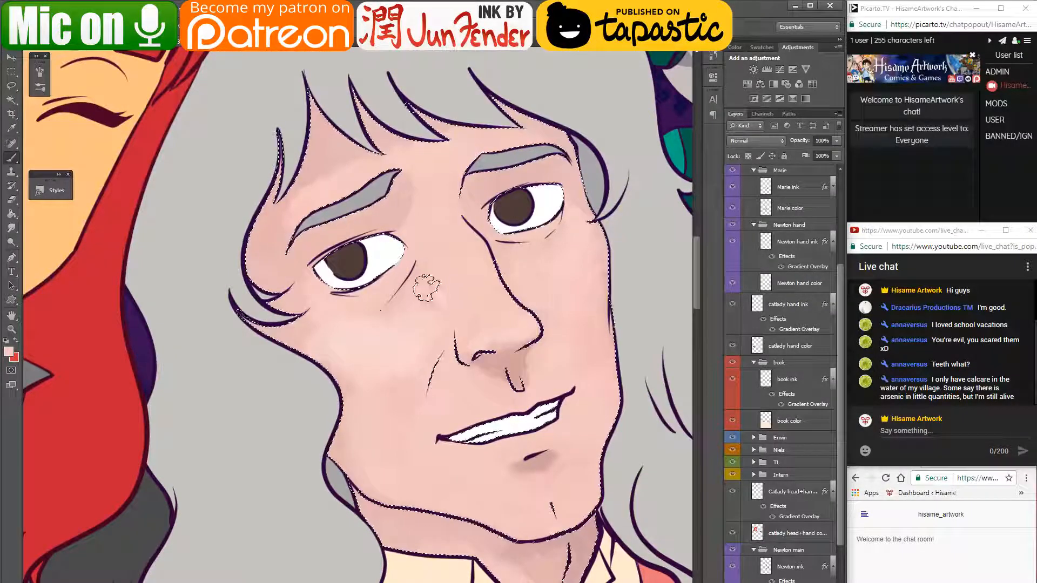
mouse_move(337, 318)
left_mouse_down()
mouse_move(374, 317)
mouse_move(351, 360)
mouse_move(383, 363)
mouse_move(432, 304)
mouse_move(405, 366)
mouse_move(356, 353)
mouse_move(331, 331)
mouse_move(379, 333)
mouse_move(418, 277)
mouse_move(551, 302)
mouse_move(565, 275)
mouse_move(564, 344)
mouse_move(535, 325)
mouse_move(403, 367)
mouse_move(405, 394)
left_mouse_up()
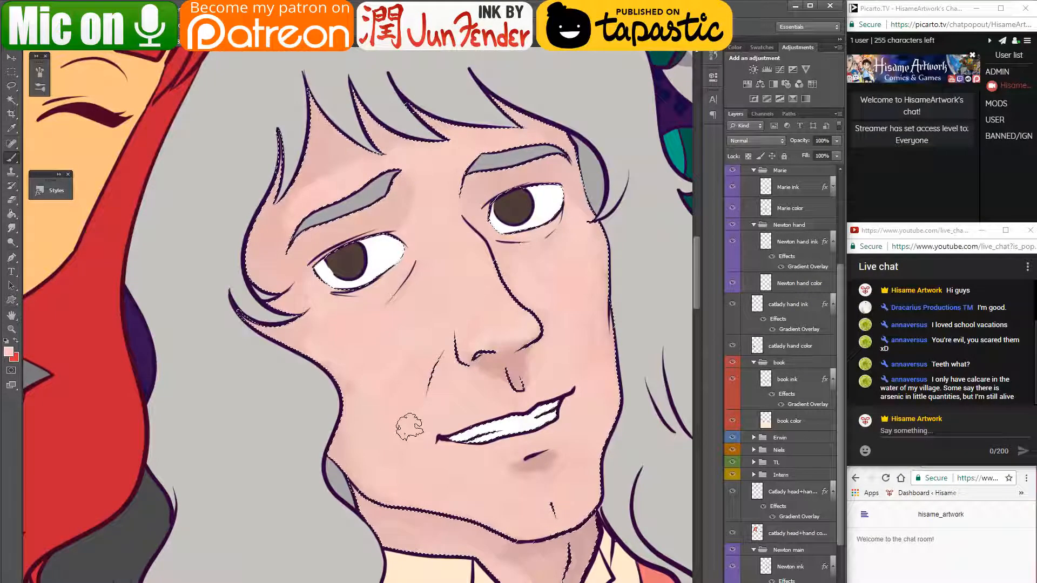
- Select the gray area of Newton's hair on the Newton color layer with the Magic Wand tool
scroll(417, 425, "down", 1)
scroll(418, 424, "down", 3)
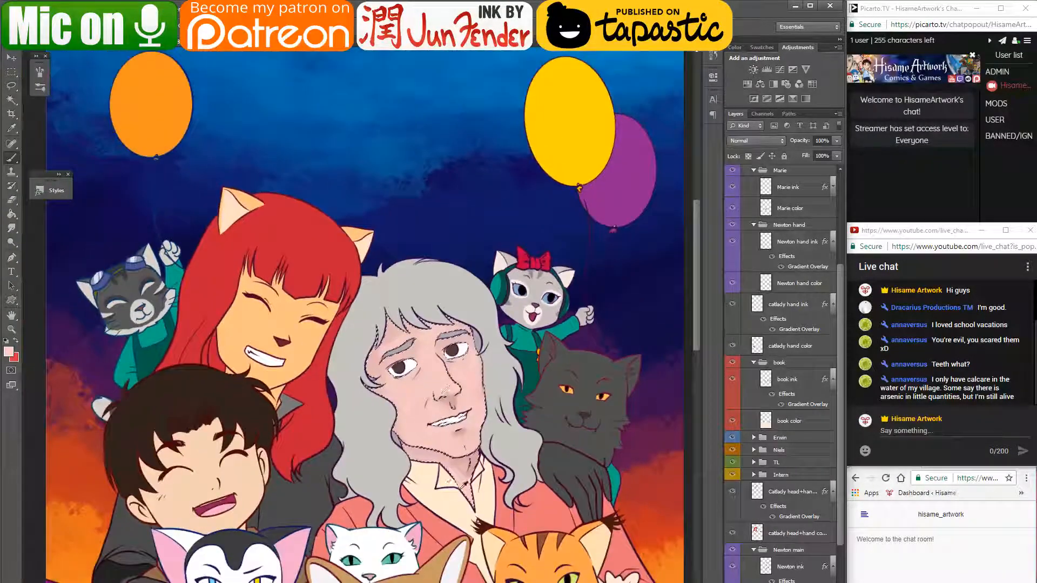
scroll(417, 418, "up", 2)
scroll(405, 363, "up", 1)
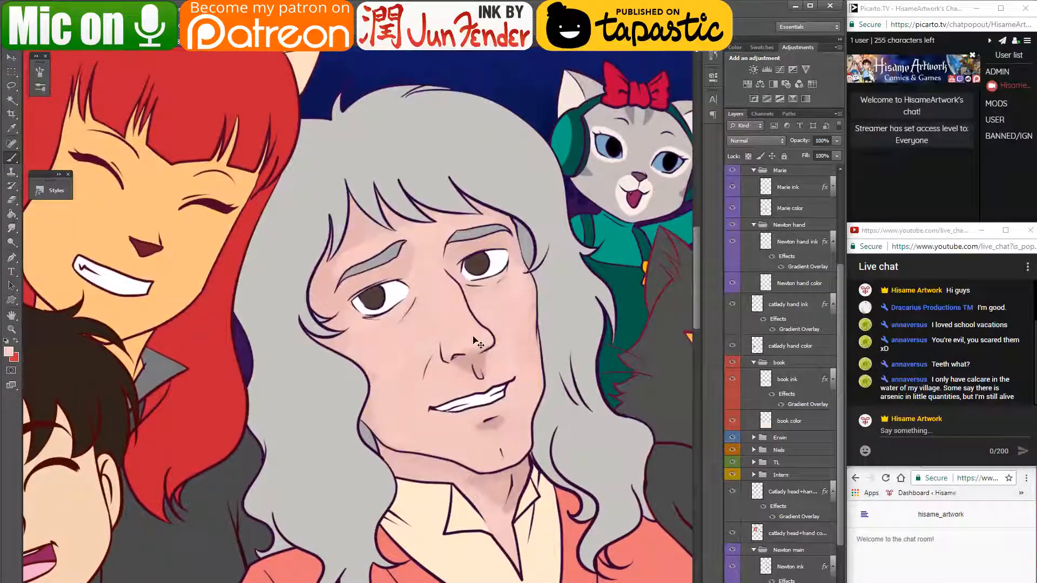
scroll(799, 540, "down", 2)
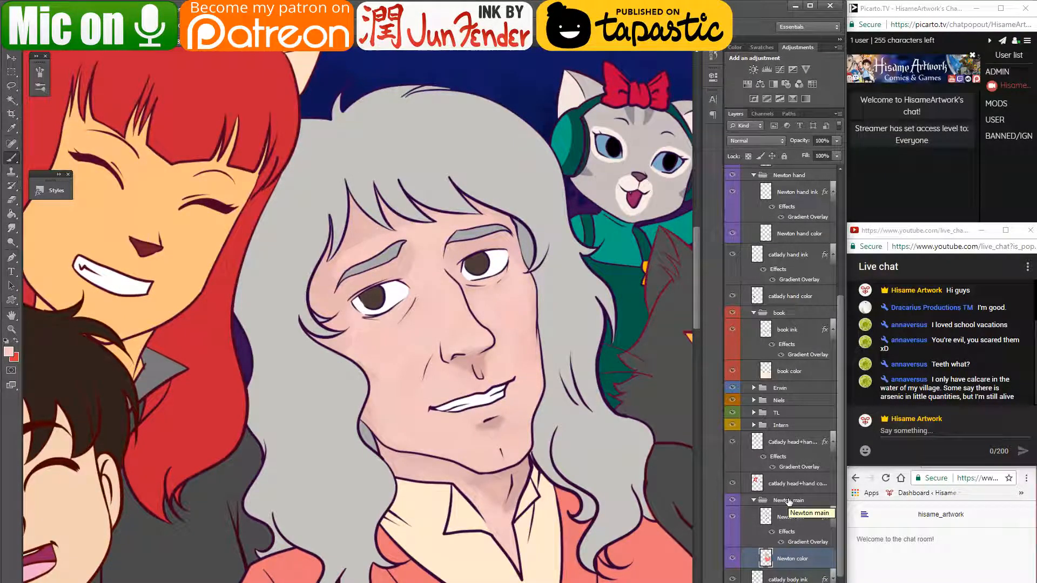
scroll(791, 486, "down", 2)
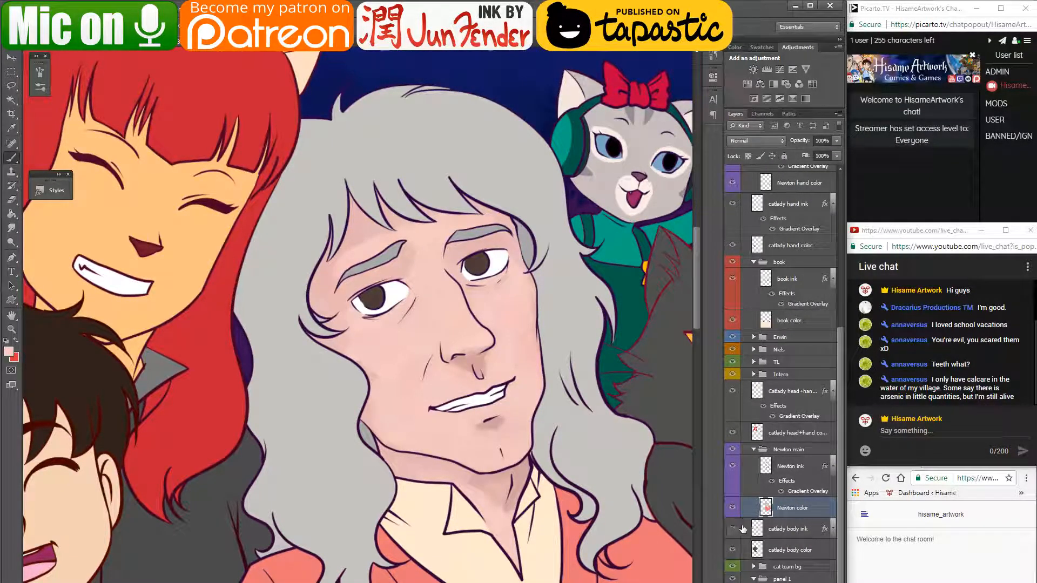
left_click(12, 100)
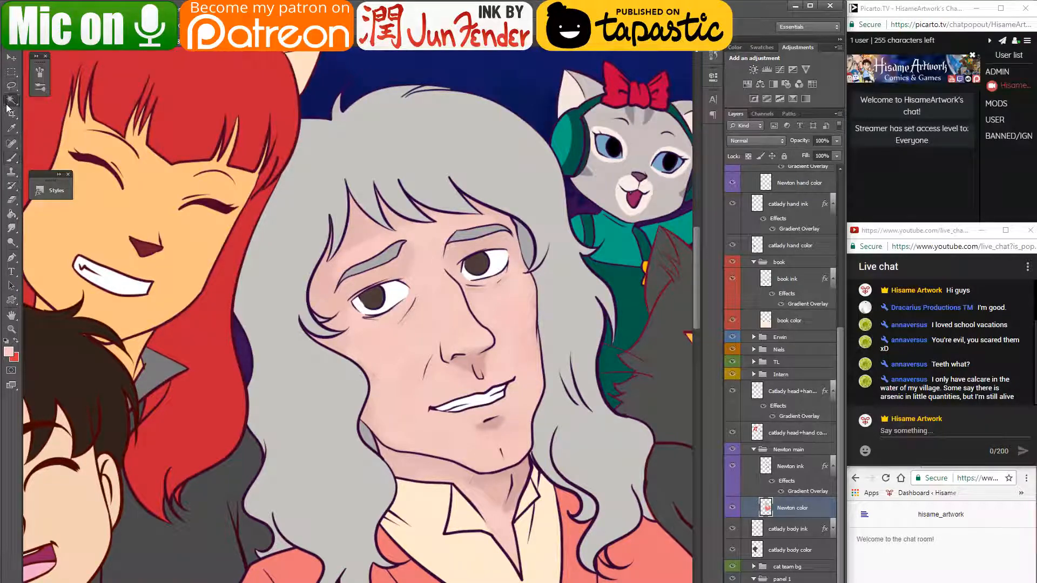
left_click(409, 153)
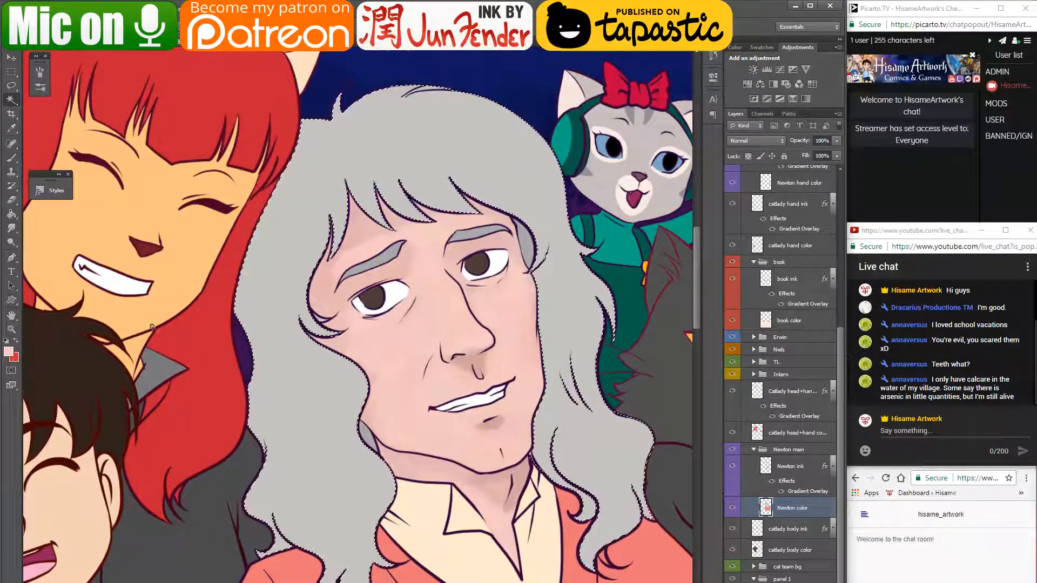
- Sample the blue-gray hair shadow from the finished reference artwork and brush a shadow band onto Newton's hair beside the far cheek
left_click(11, 158)
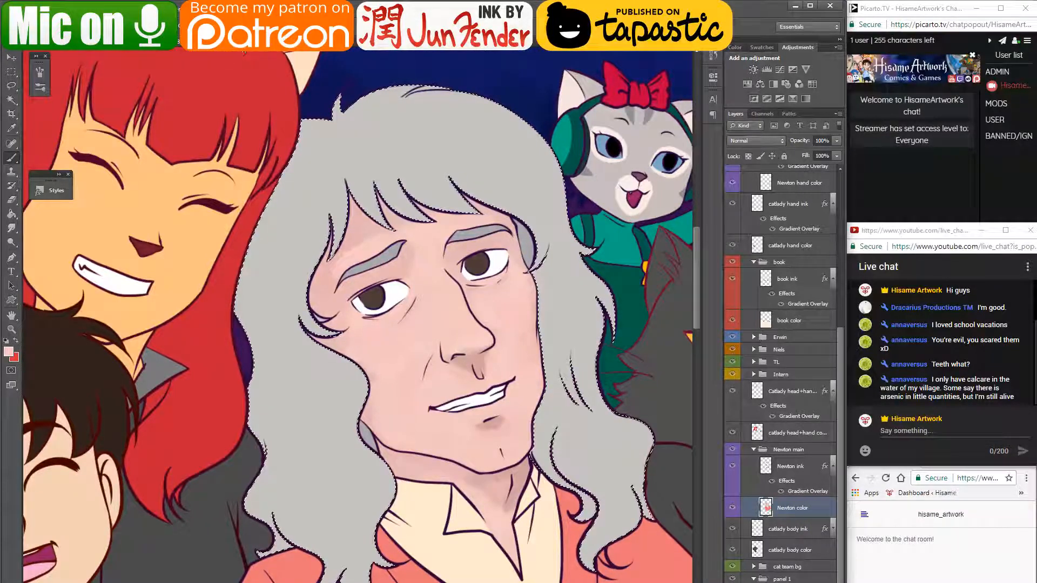
left_click(245, 41)
mouse_move(185, 248)
left_mouse_down()
mouse_move(426, 206)
mouse_move(558, 285)
left_mouse_up()
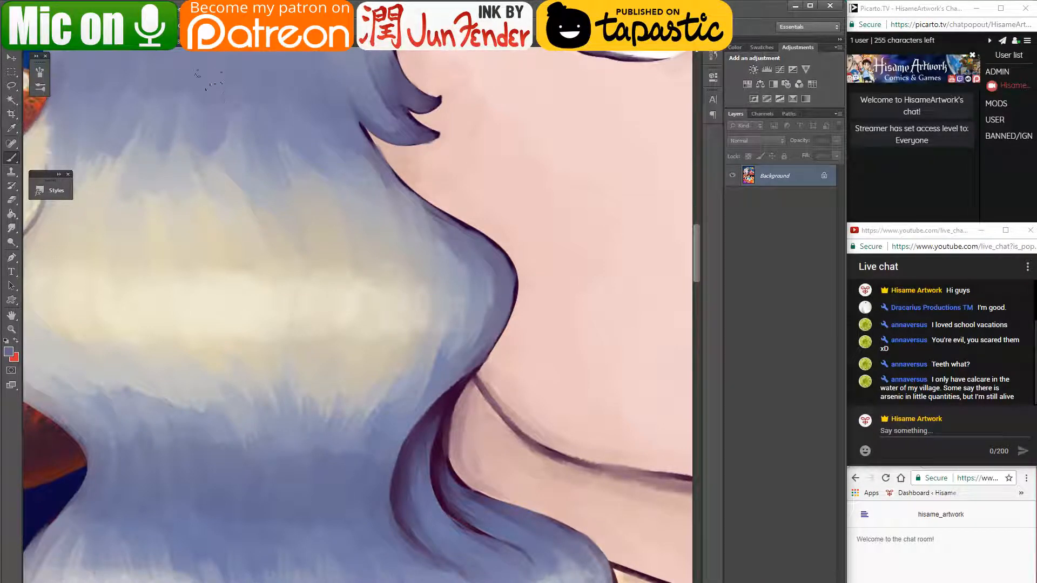
left_click_drag(310, 231, 193, 258)
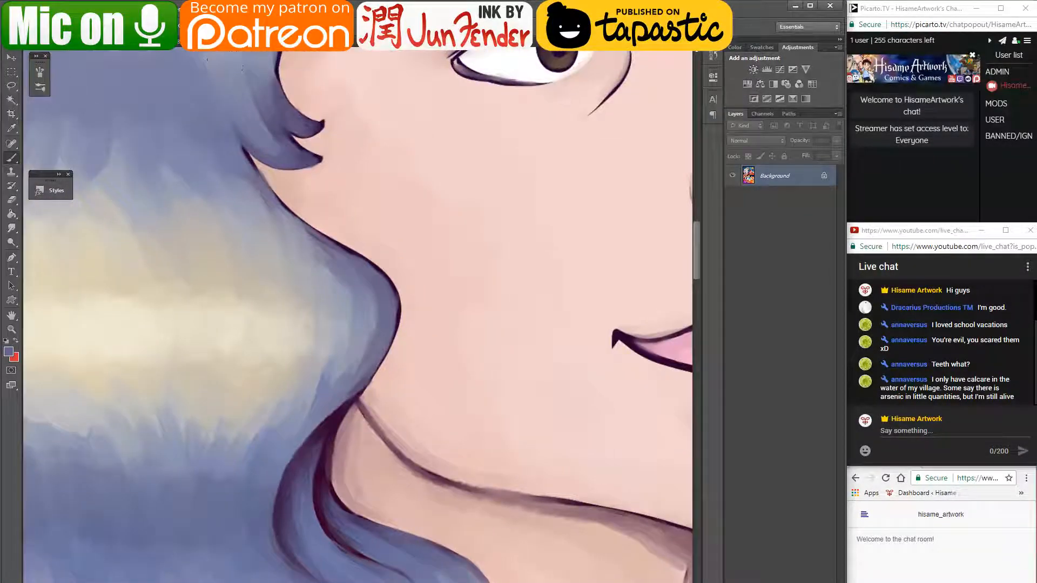
left_click(229, 42)
left_click_drag(559, 274, 430, 225)
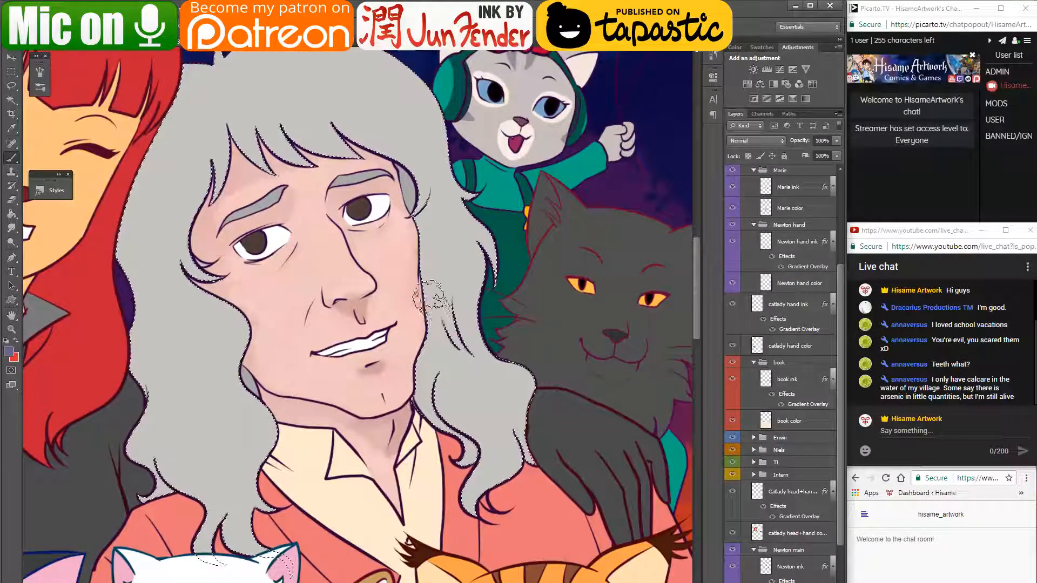
mouse_move(432, 294)
left_mouse_down()
mouse_move(451, 324)
mouse_move(476, 346)
mouse_move(484, 340)
left_mouse_up()
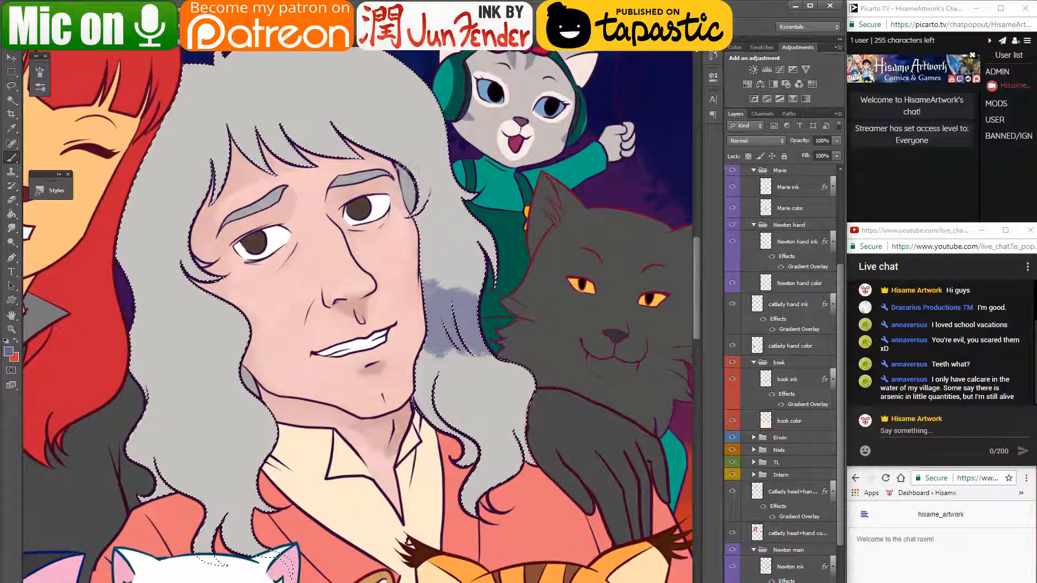
- Paint blue-gray shadow bands down the near side of the hair and across the lower curls on both sides
left_click_drag(302, 108, 399, 115)
mouse_move(290, 67)
left_mouse_down()
mouse_move(227, 174)
mouse_move(223, 313)
mouse_move(218, 194)
mouse_move(221, 351)
mouse_move(239, 412)
mouse_move(272, 405)
mouse_move(304, 378)
mouse_move(340, 394)
left_mouse_up()
mouse_move(230, 256)
left_mouse_down()
mouse_move(251, 281)
mouse_move(299, 286)
left_mouse_up()
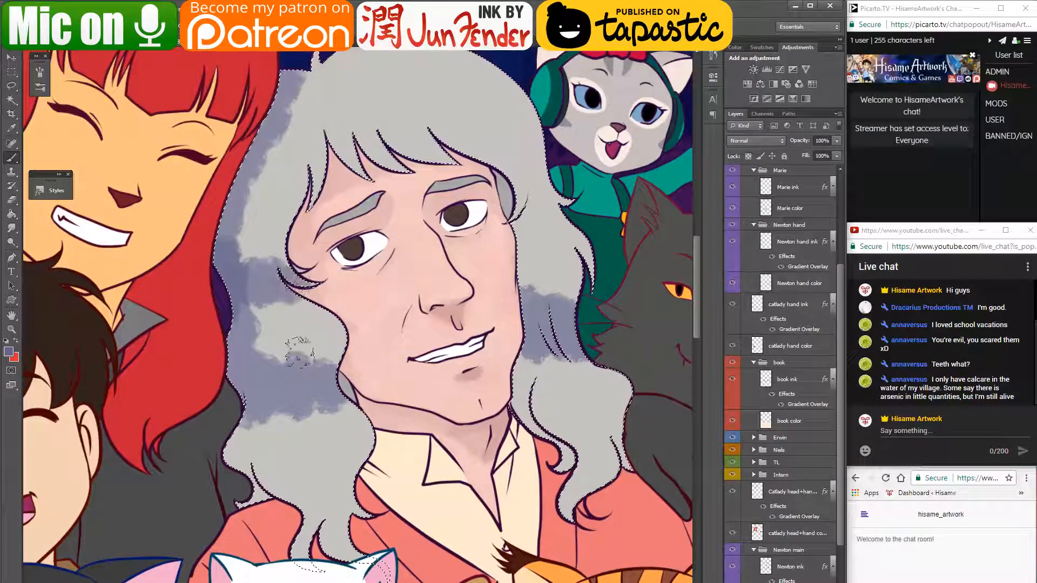
mouse_move(229, 455)
left_mouse_down()
mouse_move(263, 484)
mouse_move(306, 497)
left_mouse_up()
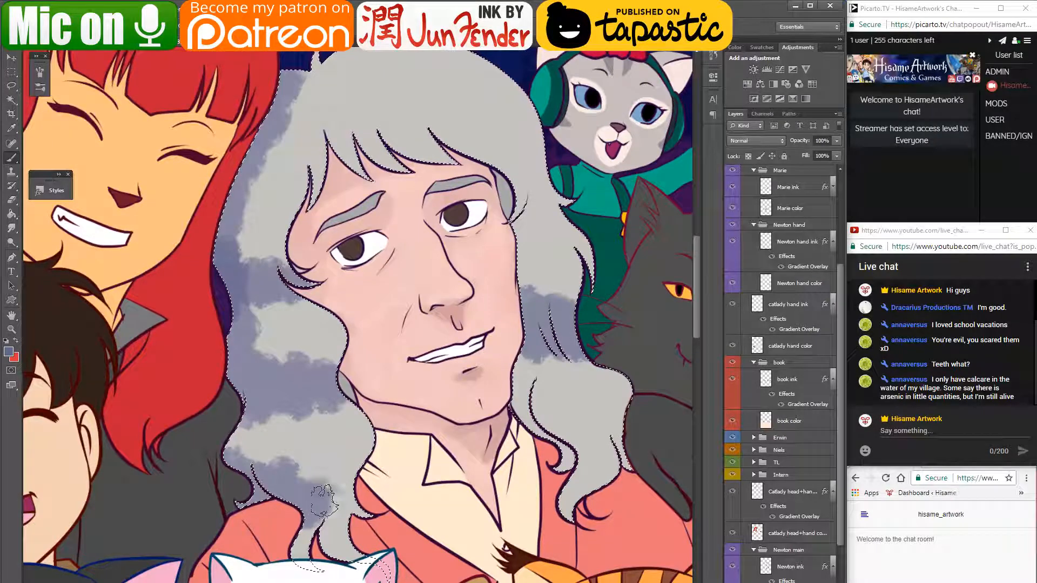
mouse_move(599, 427)
left_mouse_down()
mouse_move(636, 420)
mouse_move(628, 445)
mouse_move(600, 423)
mouse_move(585, 438)
left_mouse_up()
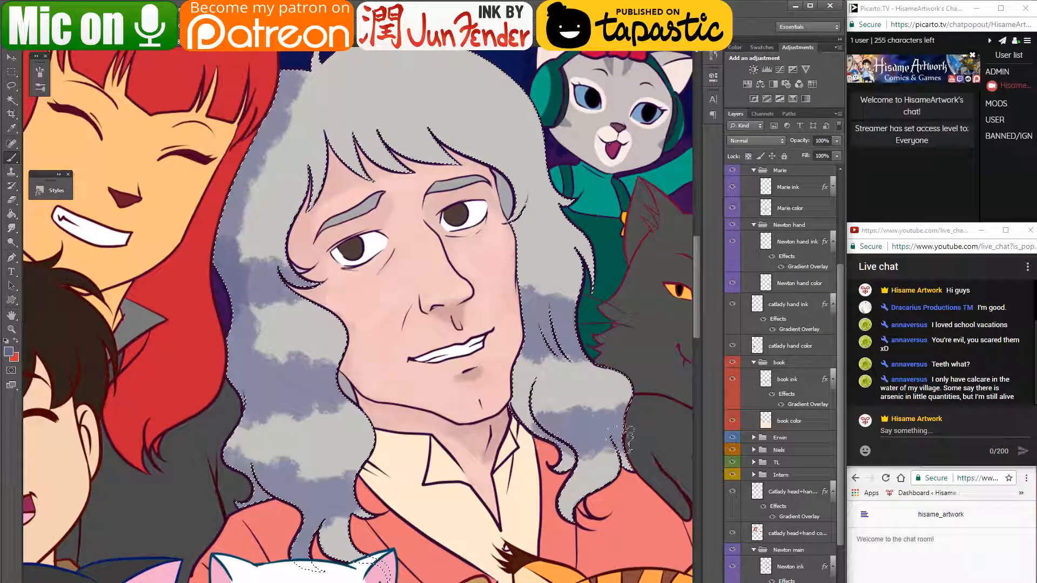
mouse_move(581, 397)
left_mouse_down()
mouse_move(512, 434)
mouse_move(453, 393)
left_mouse_up()
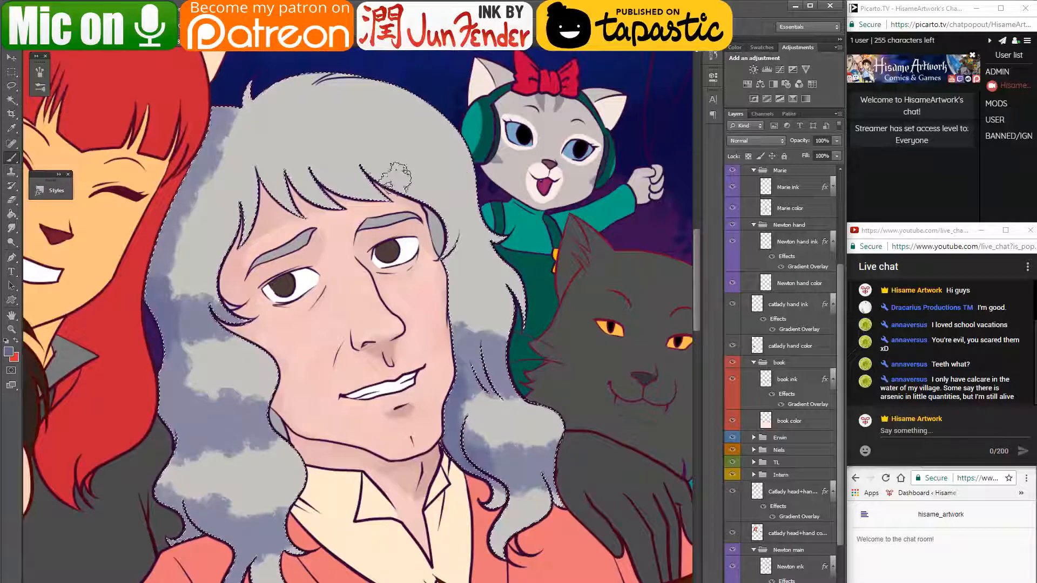
- Brush a soft blue-gray shadow along the ends of the fringe toward the far temple, redoing the first stroke
left_click_drag(382, 167, 444, 235)
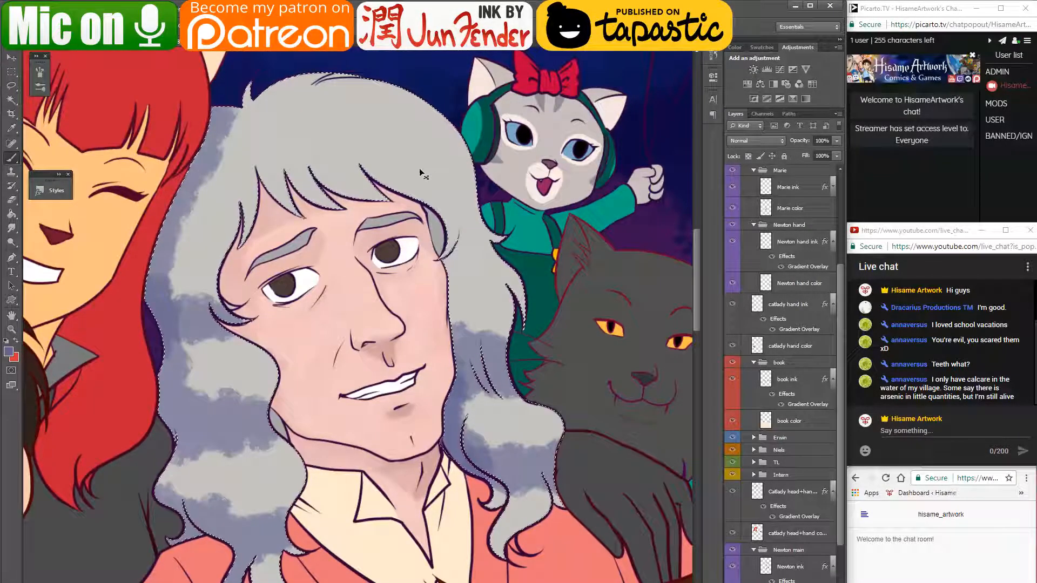
key("ctrl+z")
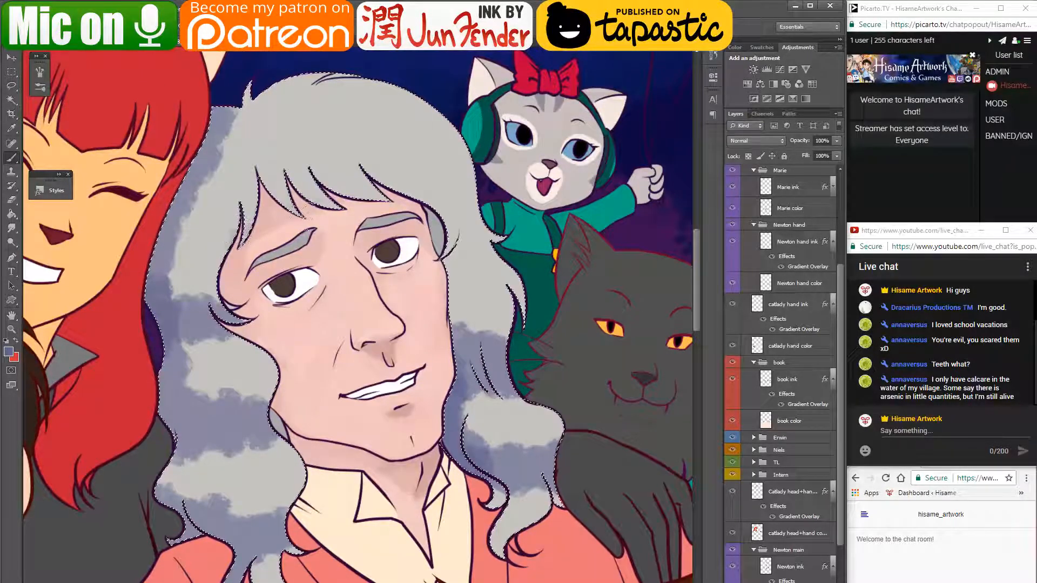
left_click_drag(386, 186, 427, 205)
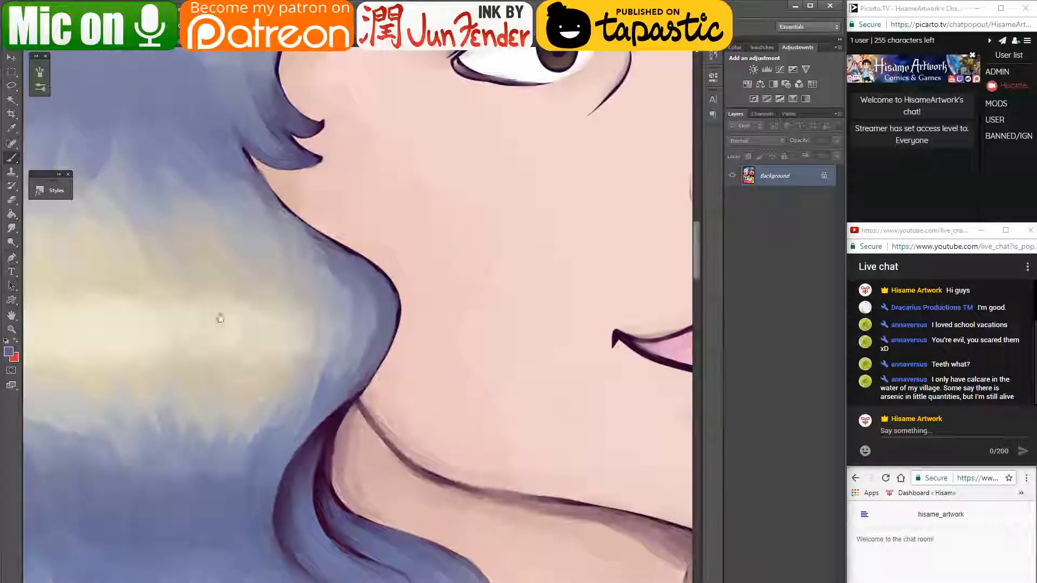
- Sample the cream hair highlight from the reference artwork, adjust it as the foreground color, and return to the comic cover
left_click_drag(220, 317, 436, 371)
left_click(346, 390, "alt")
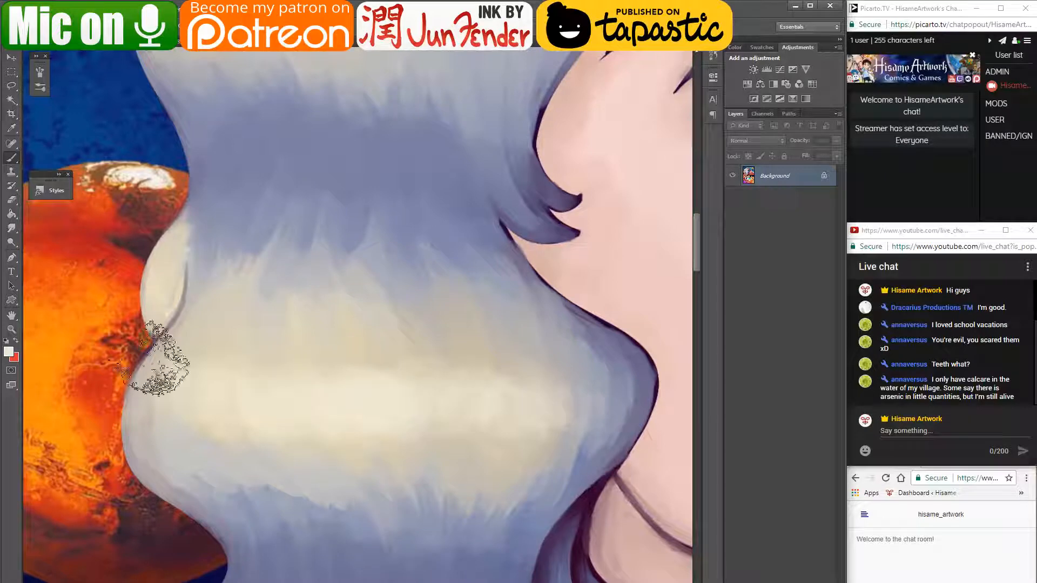
left_click(8, 352)
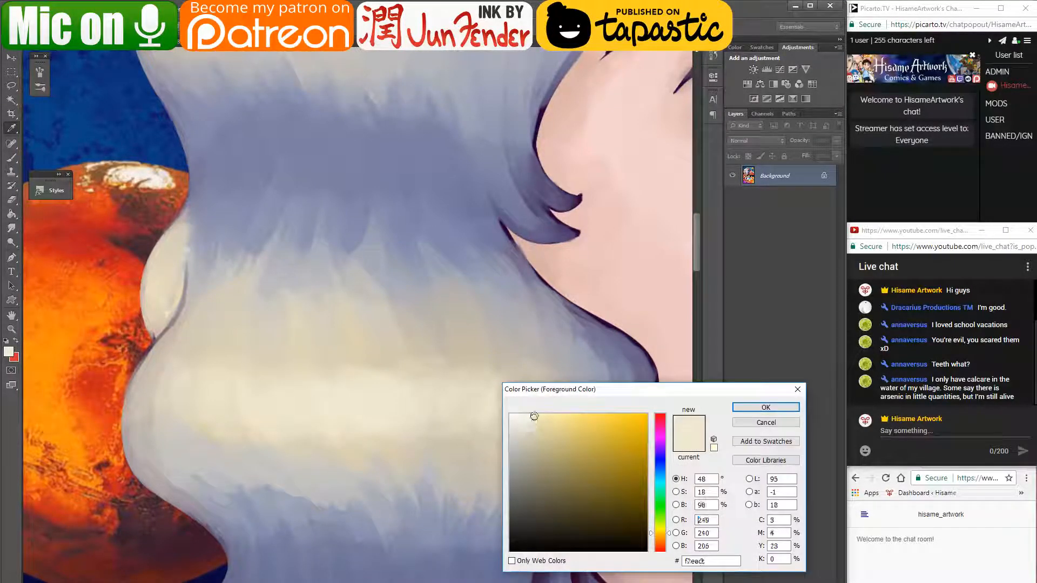
left_click(766, 407)
key("b")
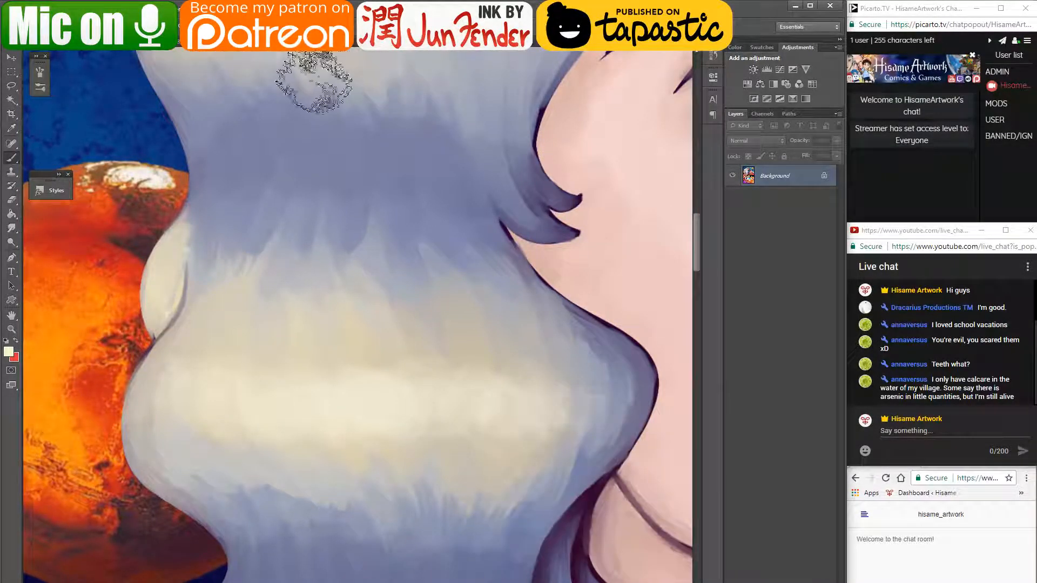
left_click(489, 46)
- Paint cream highlights over the crown and on the raised waves between the shadow bands on both sides of the hair
left_click_drag(324, 183, 380, 241)
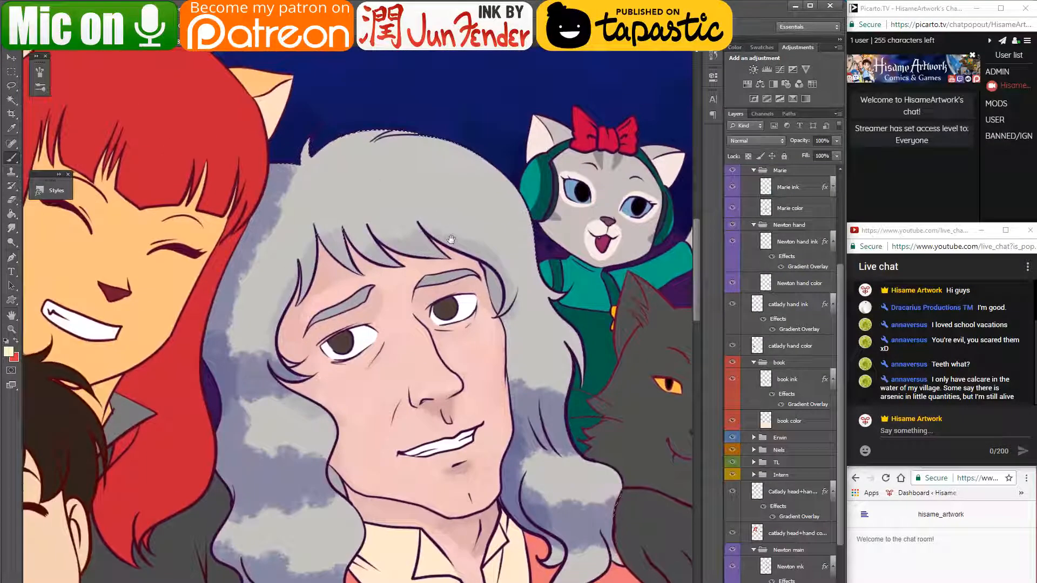
mouse_move(399, 131)
left_mouse_down()
mouse_move(472, 162)
mouse_move(342, 162)
mouse_move(434, 154)
mouse_move(514, 215)
mouse_move(494, 203)
left_mouse_up()
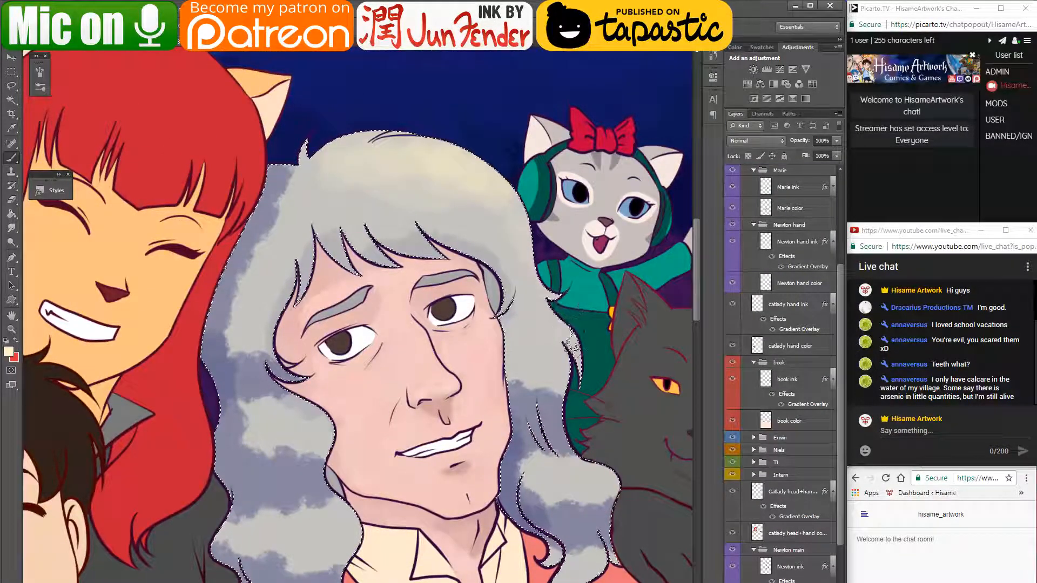
mouse_move(545, 319)
left_mouse_down()
mouse_move(556, 343)
mouse_move(523, 335)
mouse_move(572, 341)
mouse_move(577, 361)
left_mouse_up()
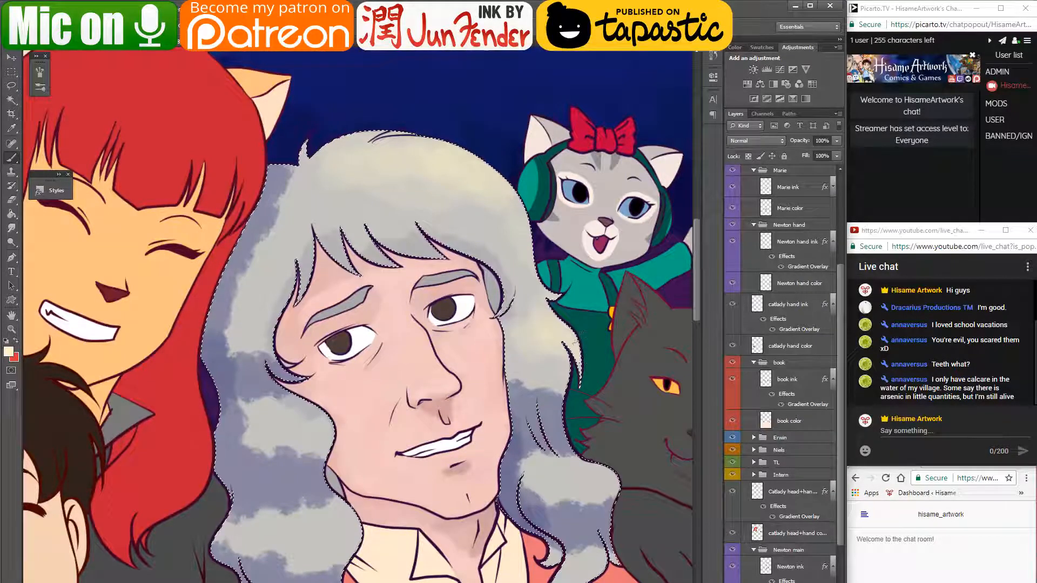
mouse_move(607, 478)
left_mouse_down()
mouse_move(587, 485)
mouse_move(544, 473)
mouse_move(503, 427)
mouse_move(577, 443)
mouse_move(563, 469)
left_mouse_up()
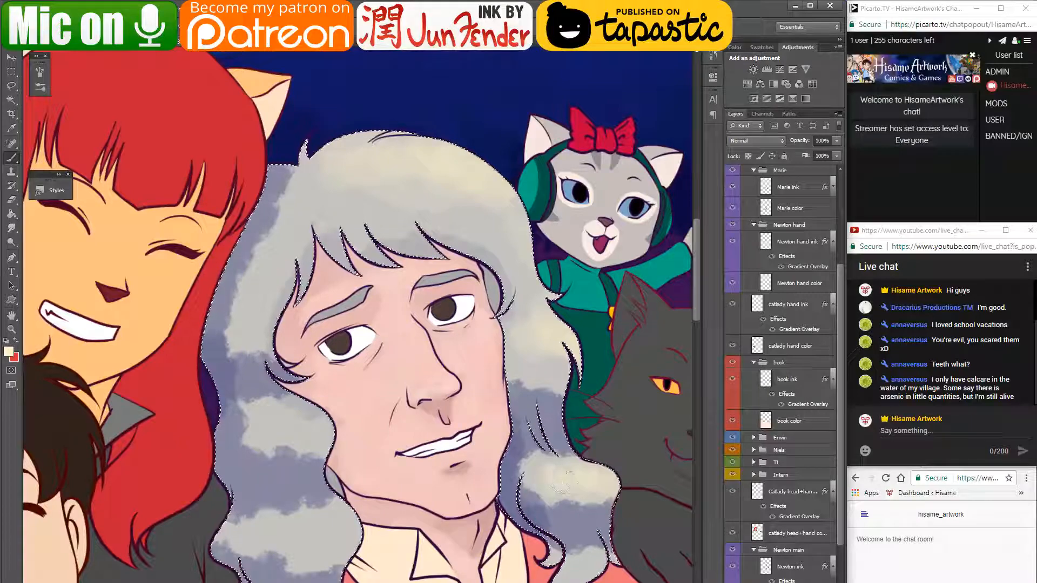
scroll(594, 556, "down", 3)
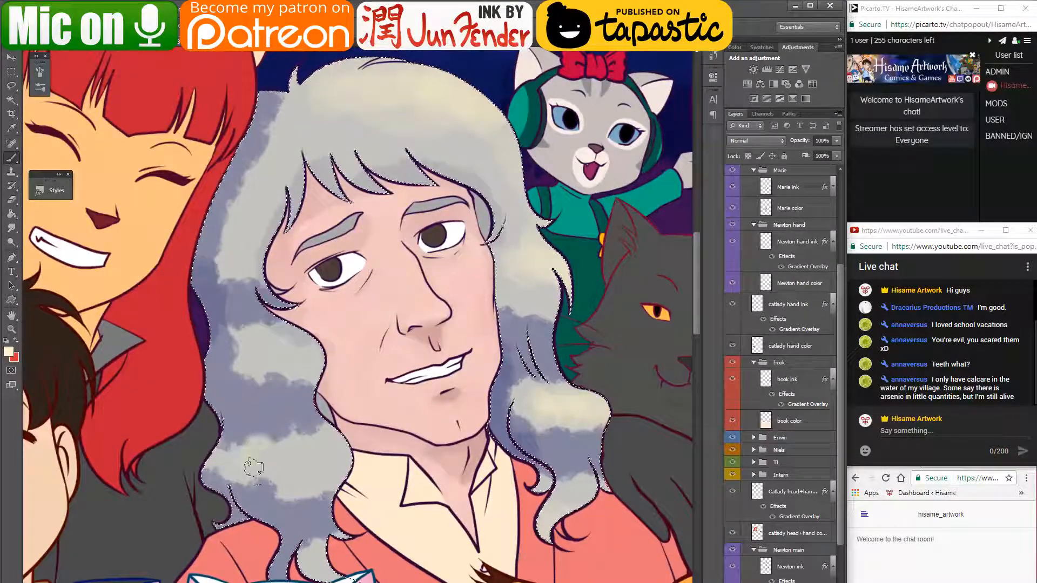
left_click_drag(270, 454, 289, 456)
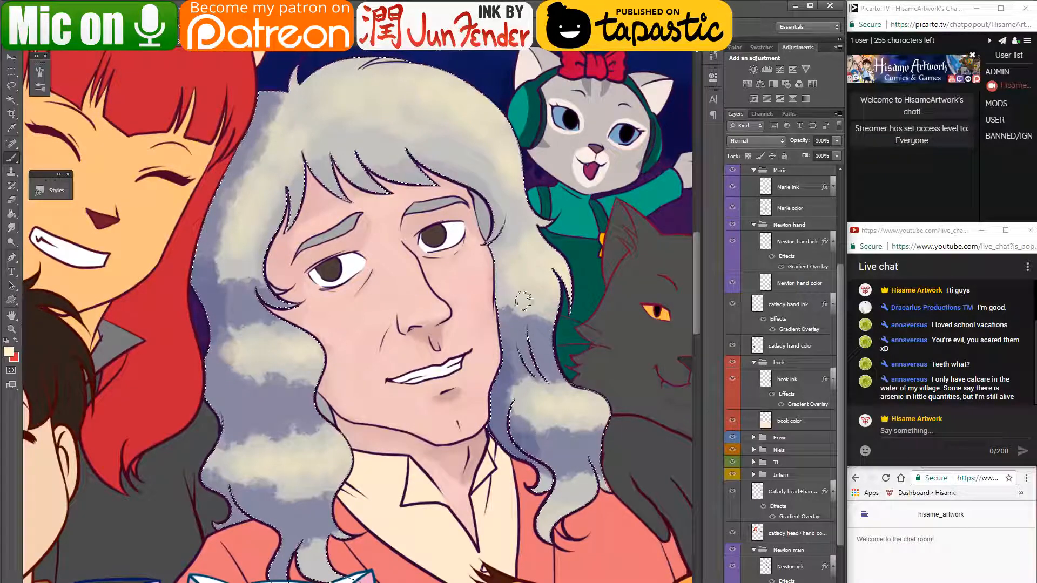
- Blend the cream highlights into the blue-gray bands throughout the hair with a mid gray sampled from it
left_click(494, 278, "alt")
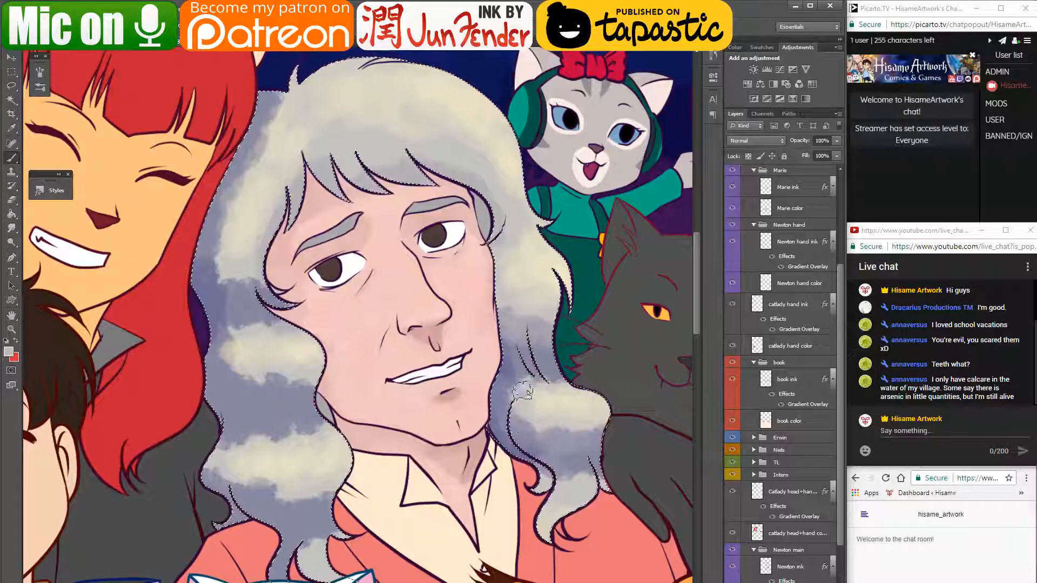
left_click_drag(522, 391, 535, 387)
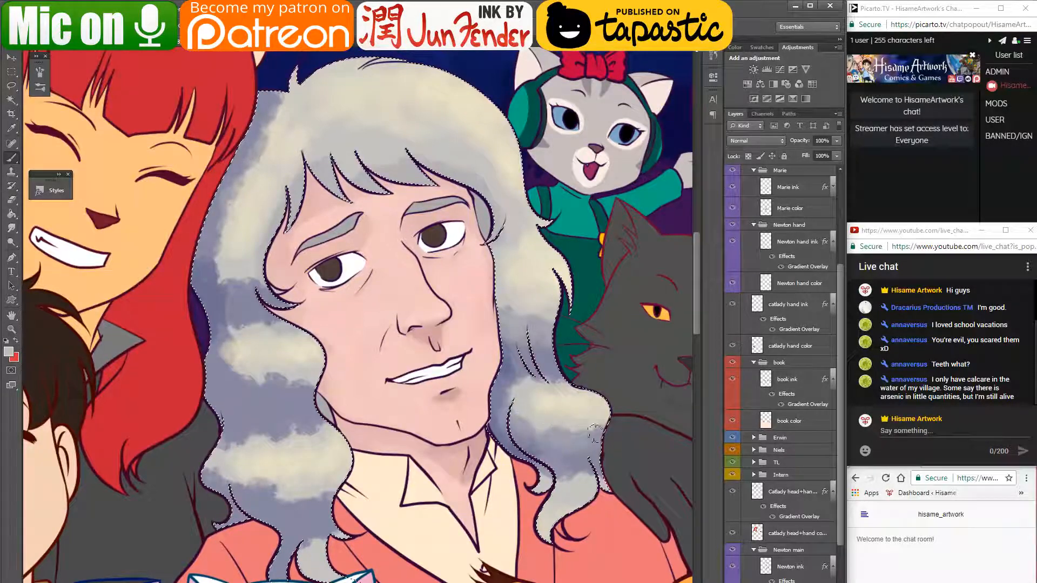
left_click_drag(526, 433, 507, 413)
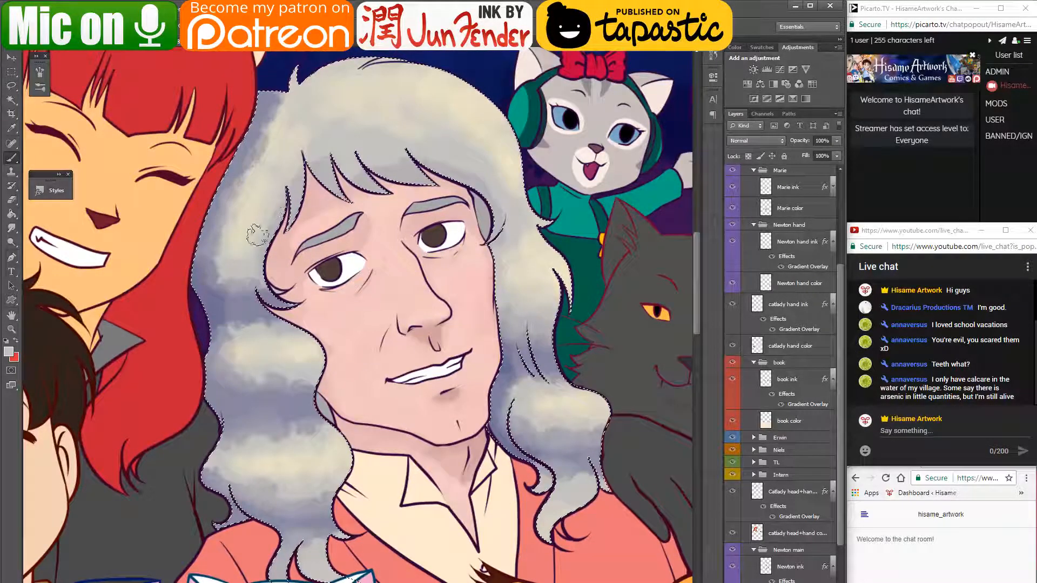
- Smooth the shading transitions in Newton's waves and lower curls with gray strokes, and clear the hair selection
key("ctrl+d")
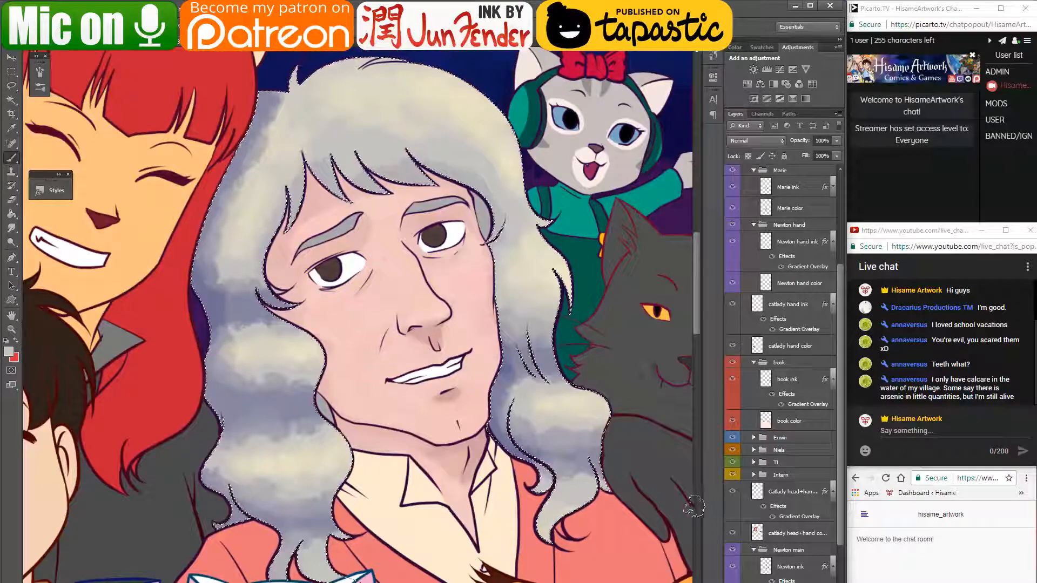
left_click_drag(558, 510, 566, 400)
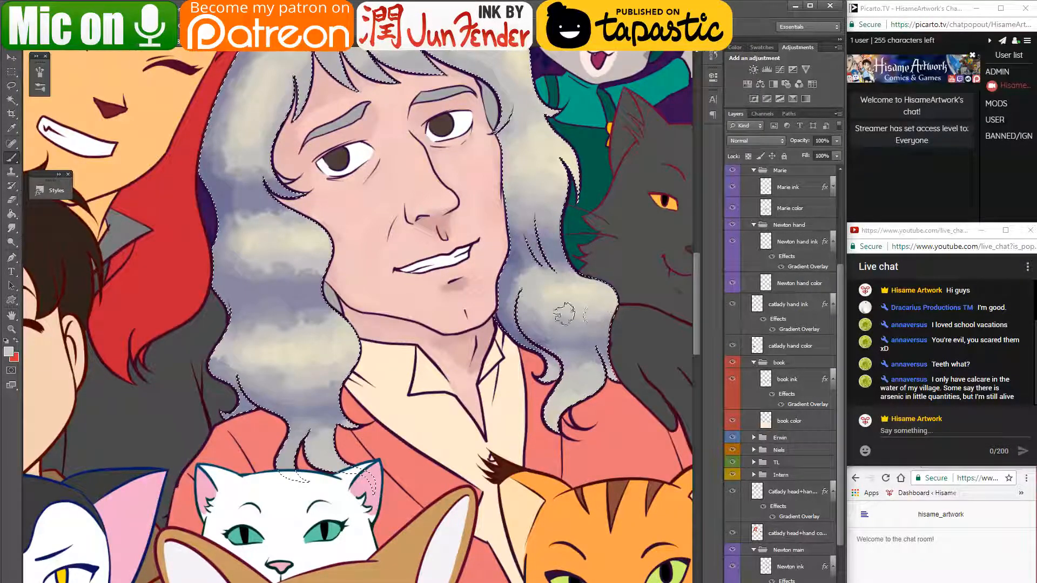
left_click_drag(506, 315, 523, 396)
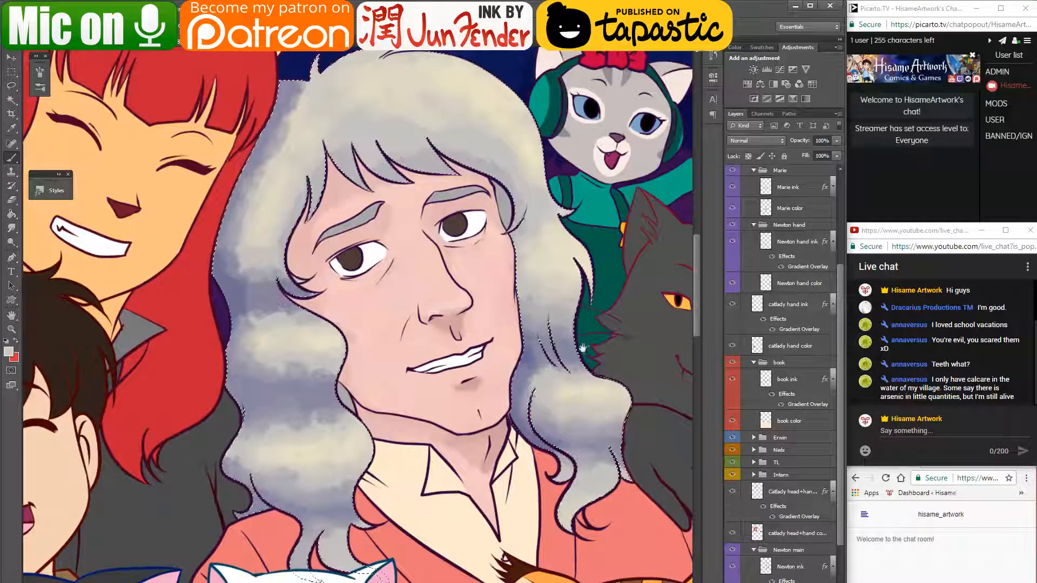
left_click_drag(583, 356, 620, 285)
left_click_drag(596, 384, 599, 389)
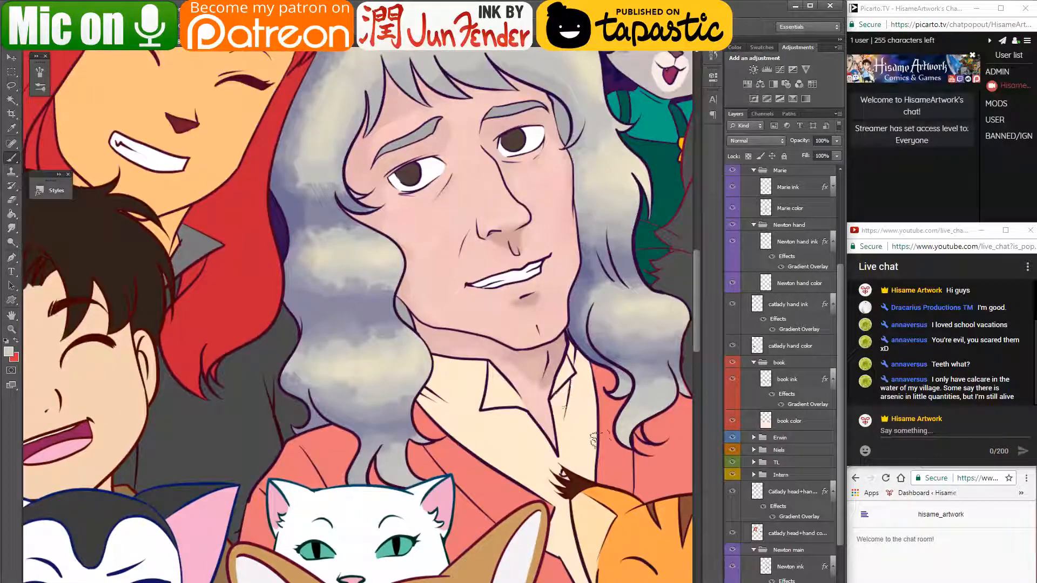
left_click_drag(594, 440, 527, 263)
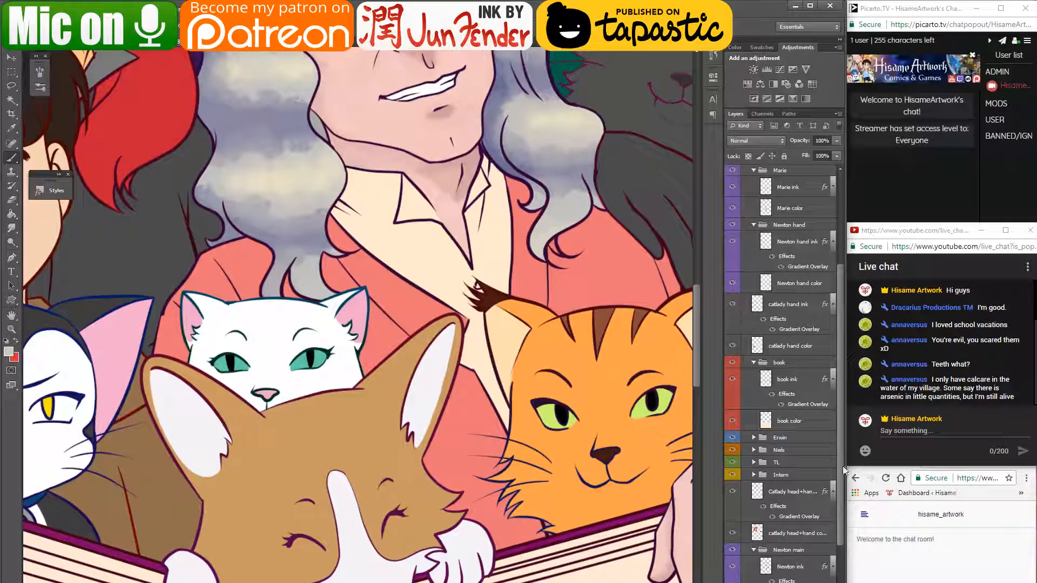
- Select the catlady's red hair with the Magic Wand on the catlady head+hand color layer
scroll(842, 470, "down", 3)
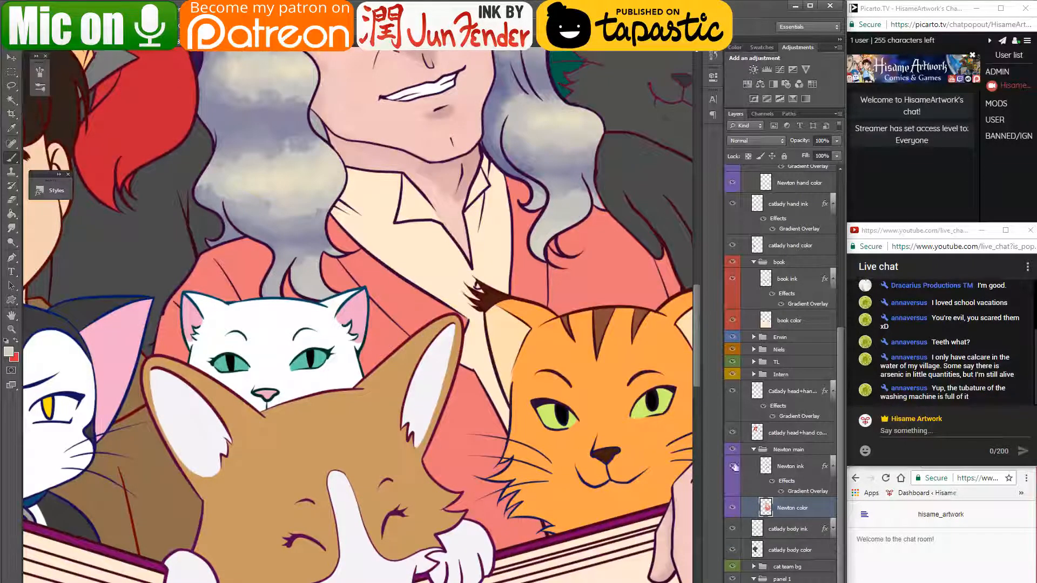
left_click_drag(613, 462, 575, 482)
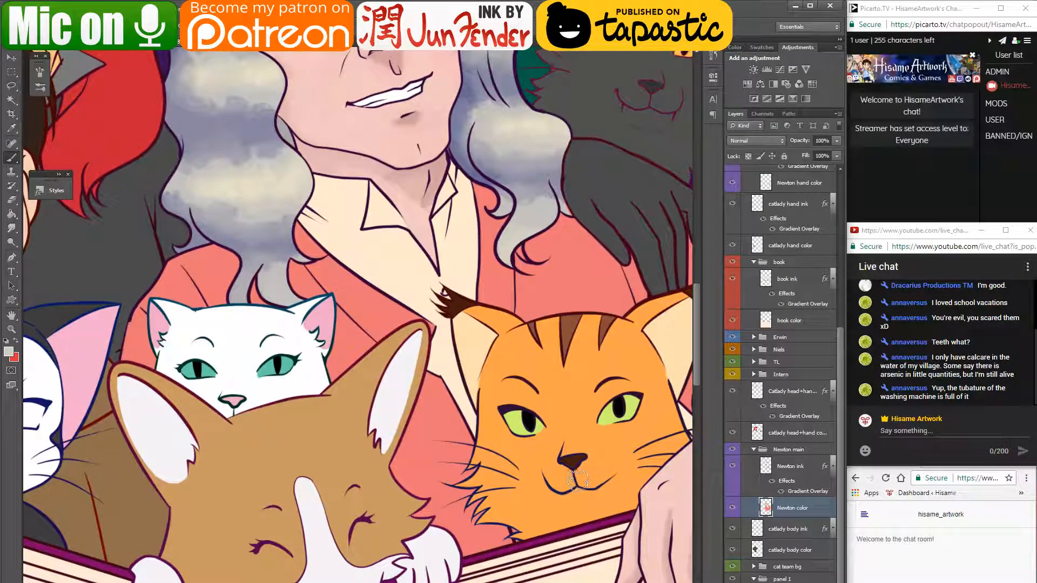
scroll(373, 367, "down", 1)
scroll(373, 367, "down", 2)
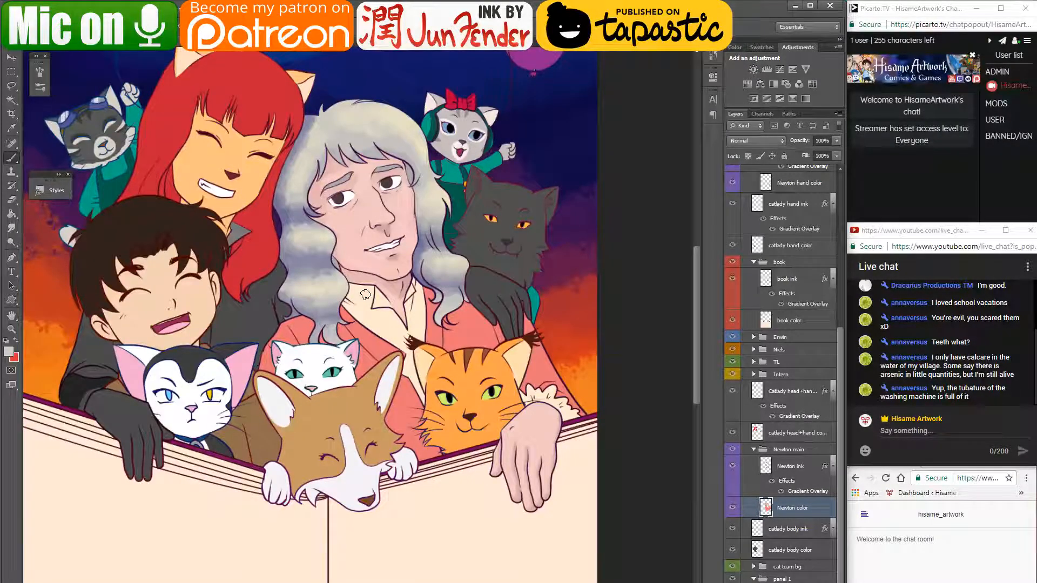
left_click_drag(108, 112, 156, 189)
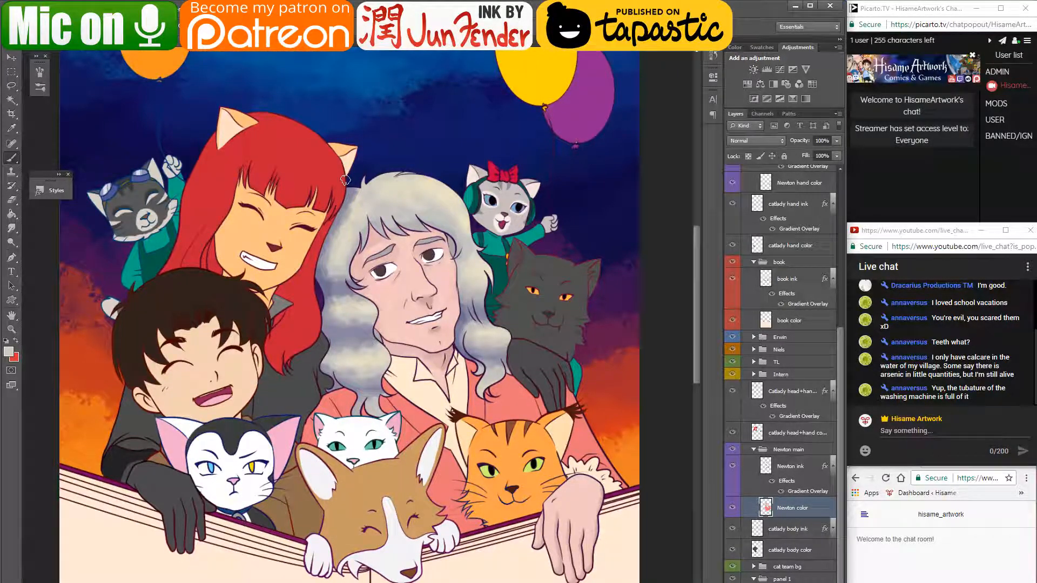
left_click(800, 432)
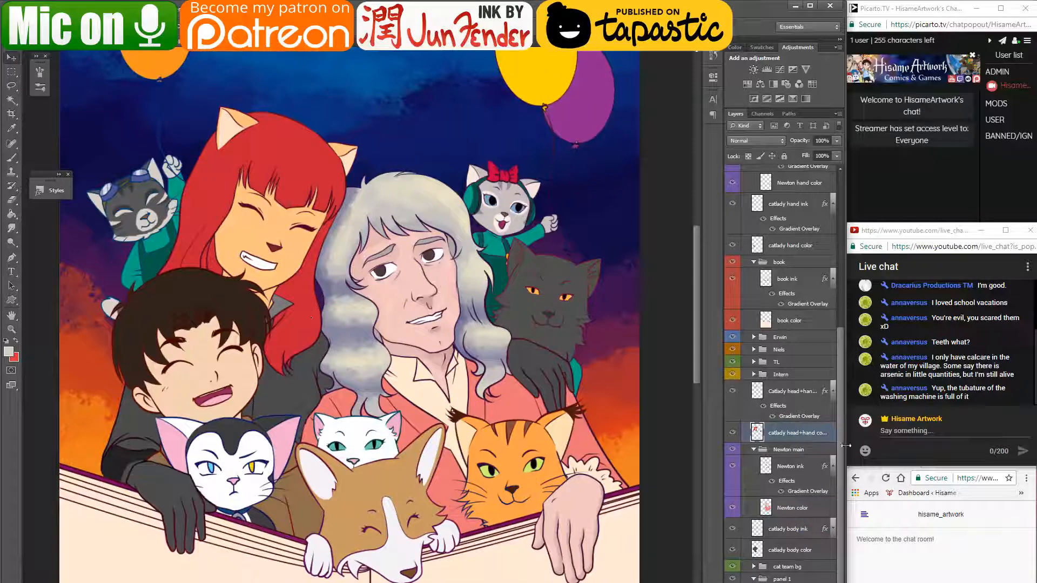
left_click(11, 100)
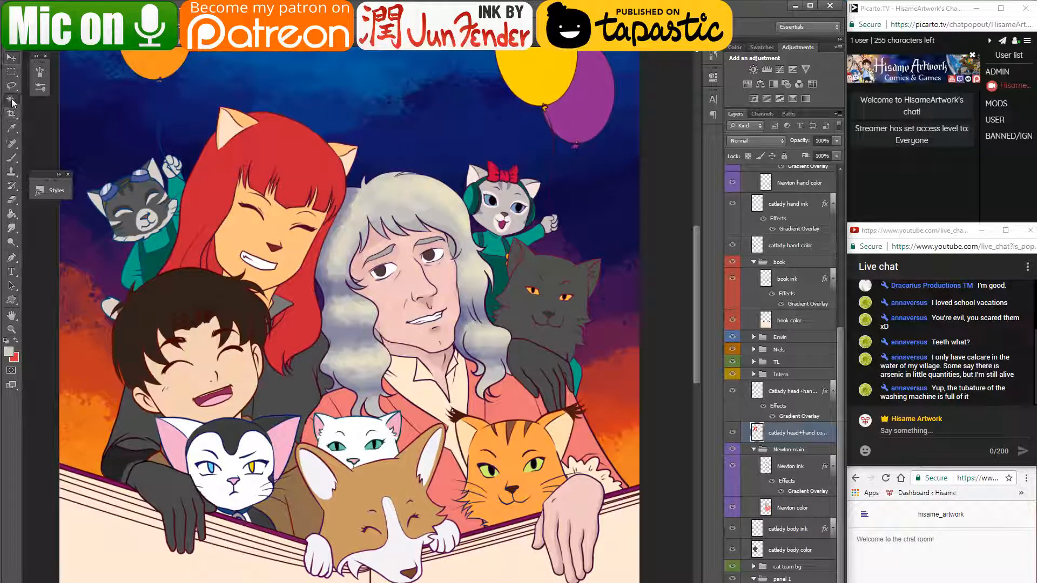
left_click(297, 162)
scroll(222, 134, "up", 3)
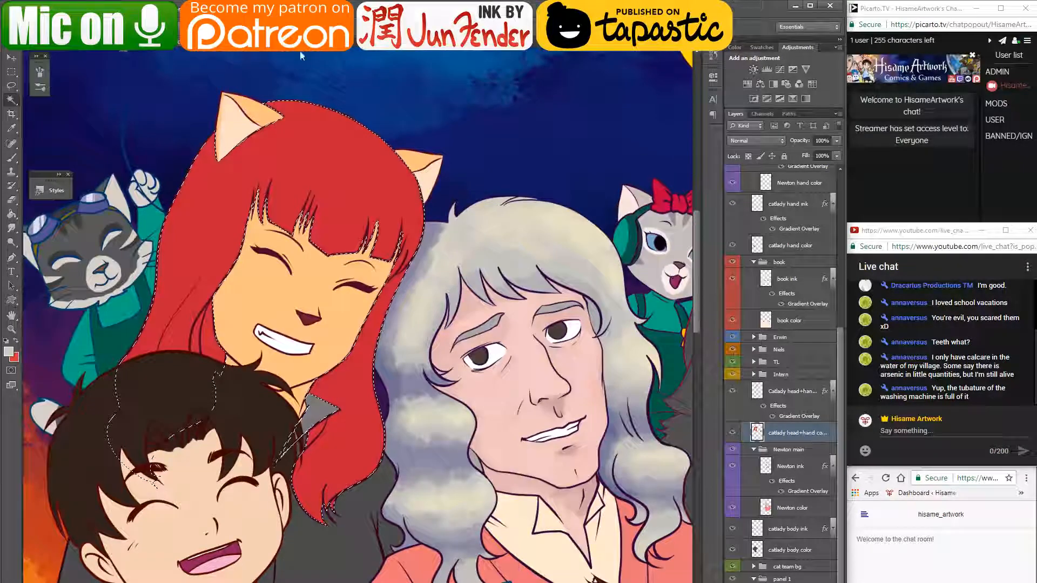
- Sample the dark red hair shadow from the red-haired catlady in the reference artwork and return to the comic cover
key("ctrl+Tab")
scroll(480, 336, "down", 8)
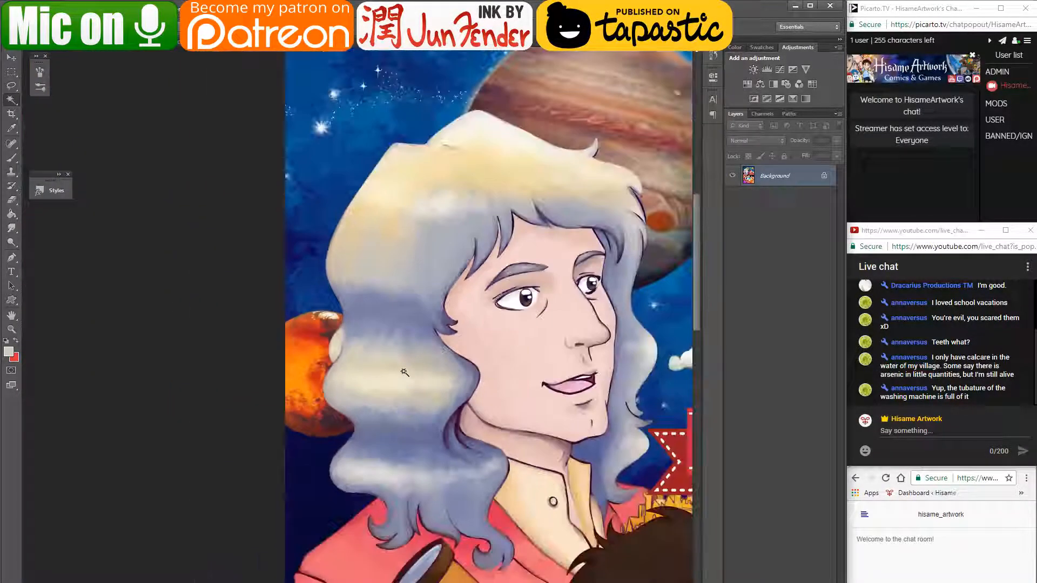
scroll(562, 427, "down", 2)
scroll(445, 376, "up", 6)
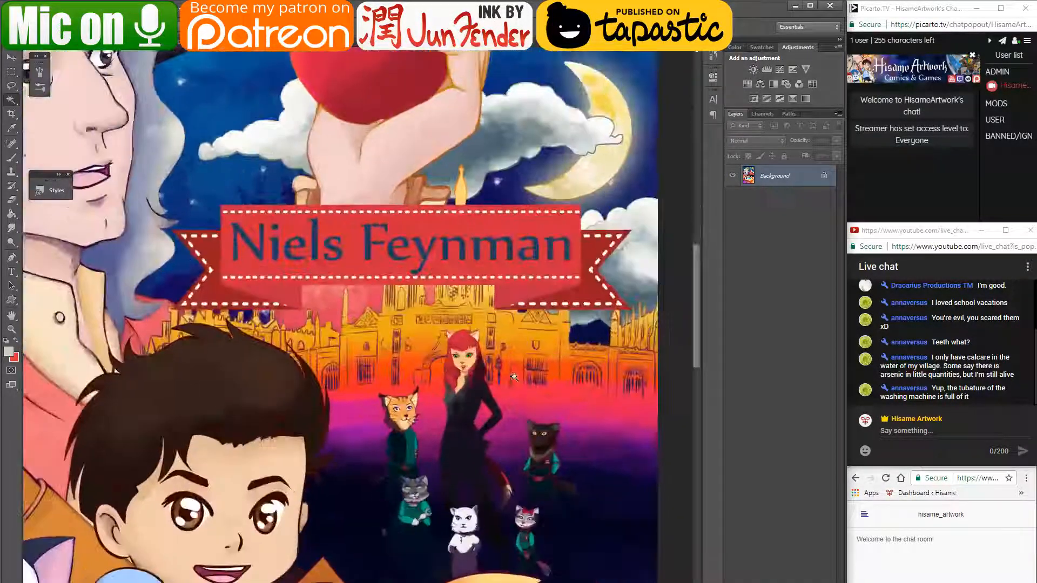
scroll(445, 377, "up", 3)
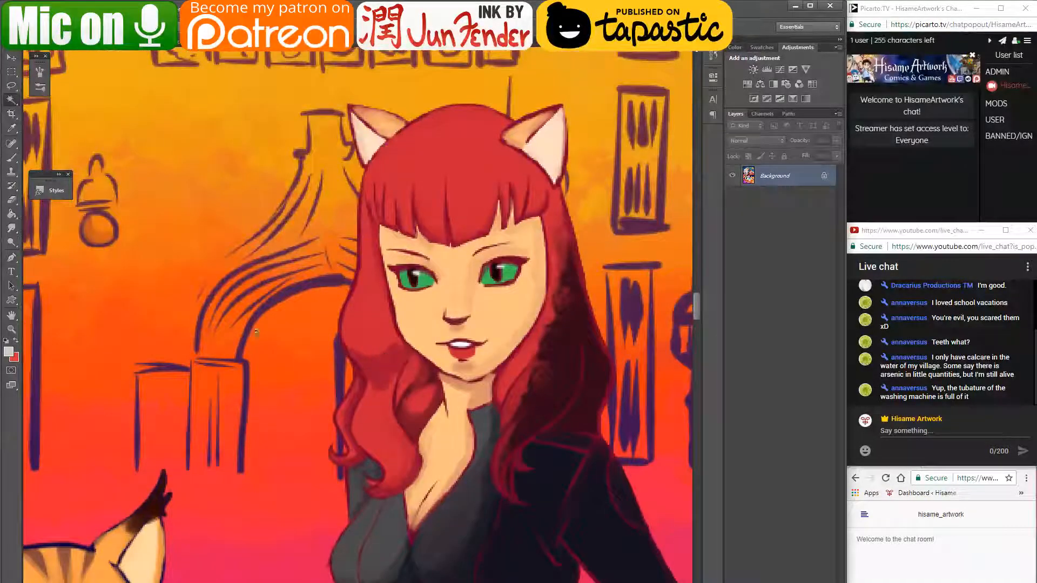
key("b")
left_click(373, 353, "alt")
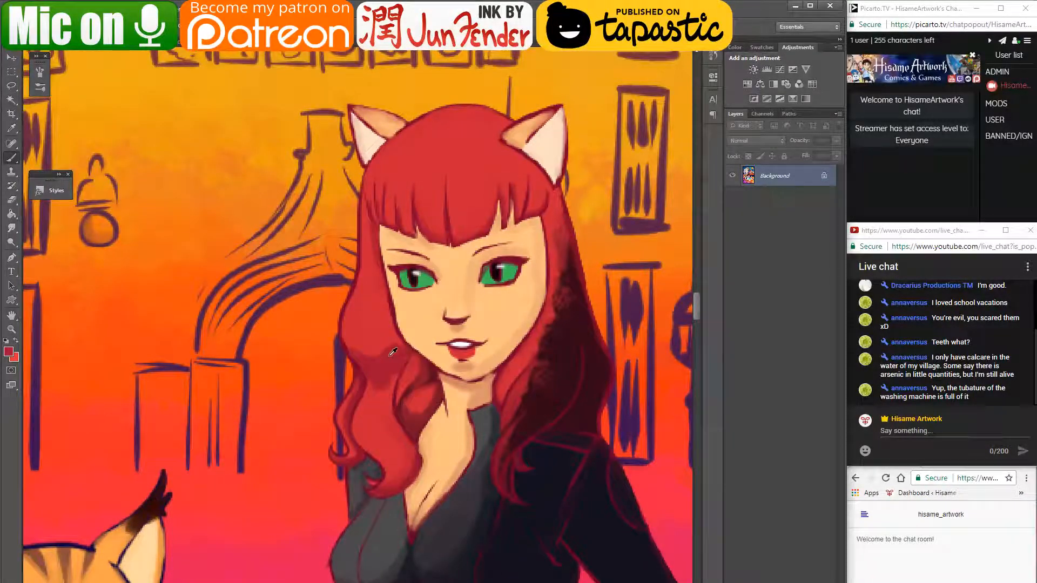
left_click(209, 47)
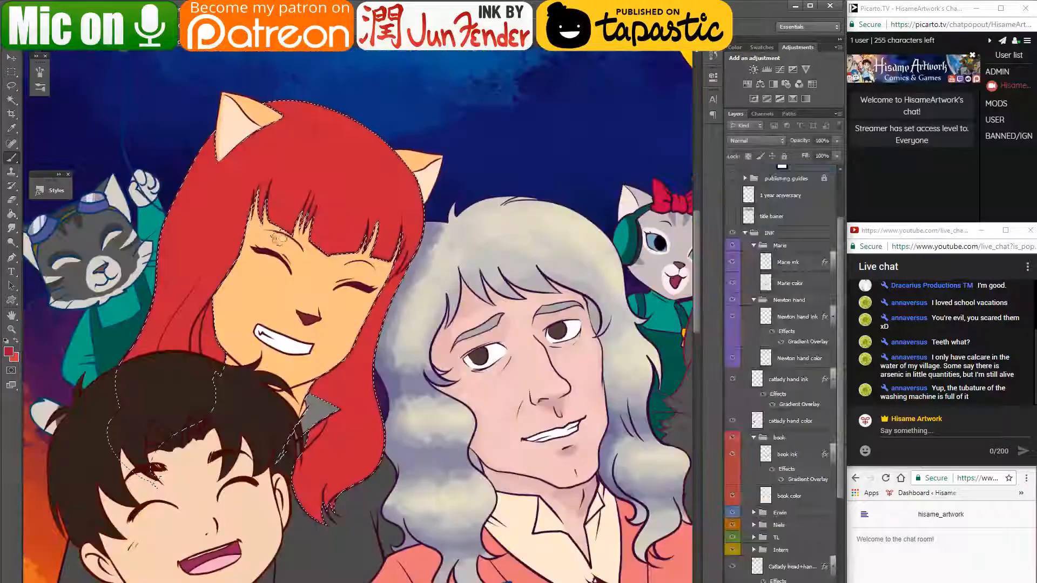
- Paint dark red shadows on the catlady's lower hair strands, beside her face and across her bangs on the catlady head+hand color layer
scroll(433, 327, "down", 1)
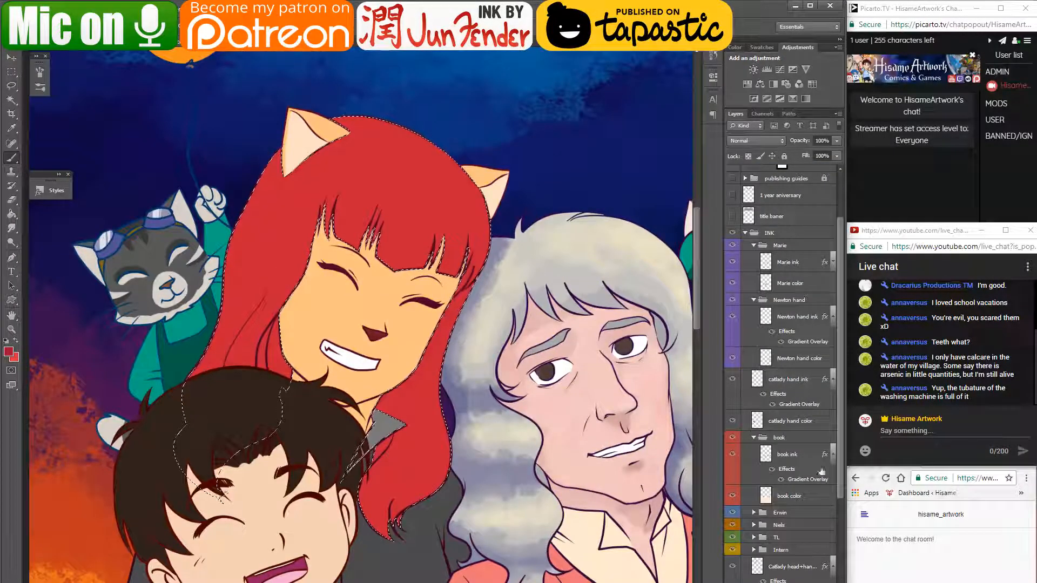
left_click_drag(841, 451, 841, 517)
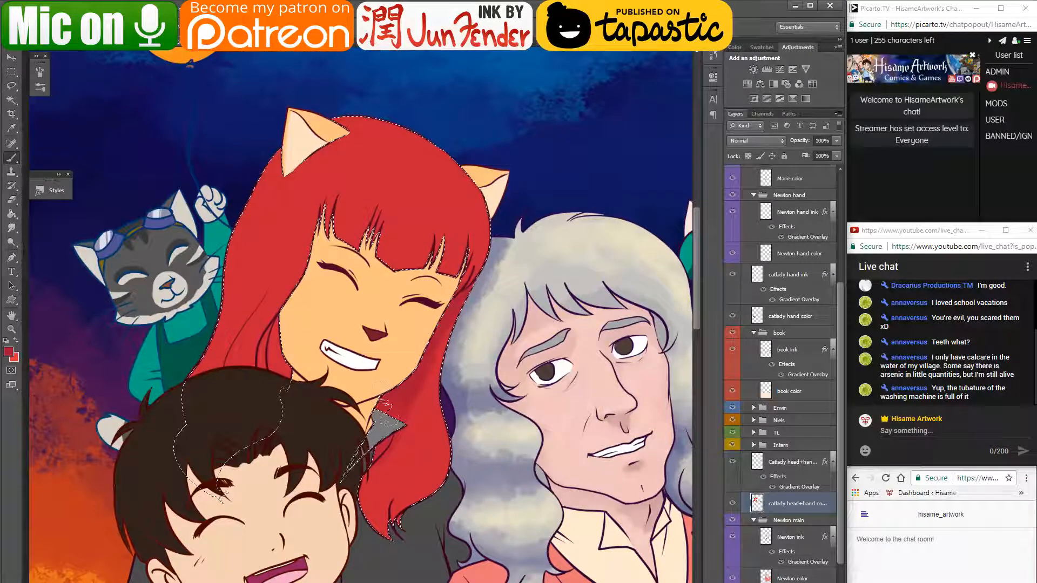
left_click_drag(376, 459, 393, 542)
left_click_drag(386, 463, 406, 493)
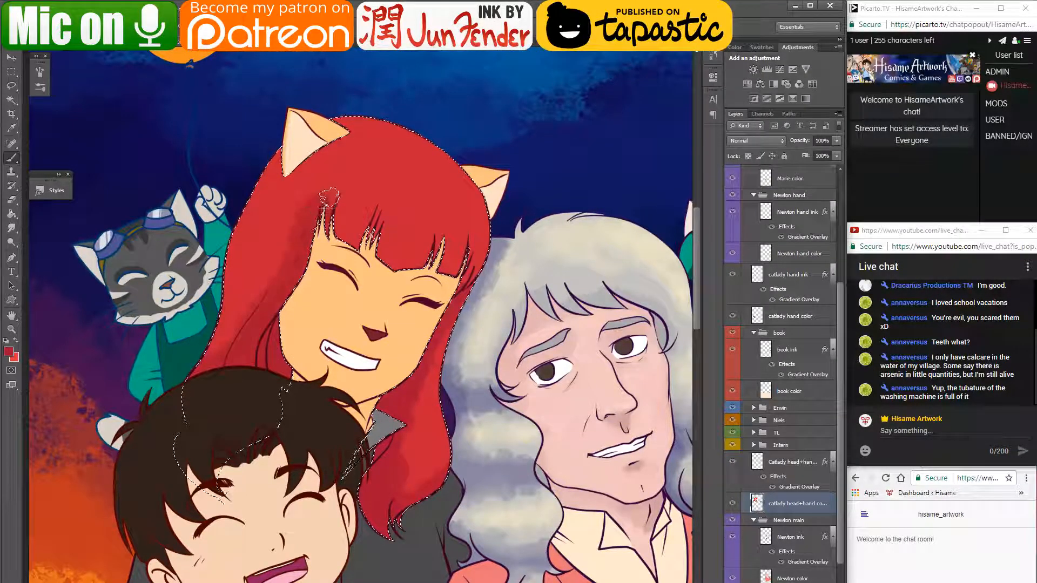
left_click_drag(329, 198, 335, 215)
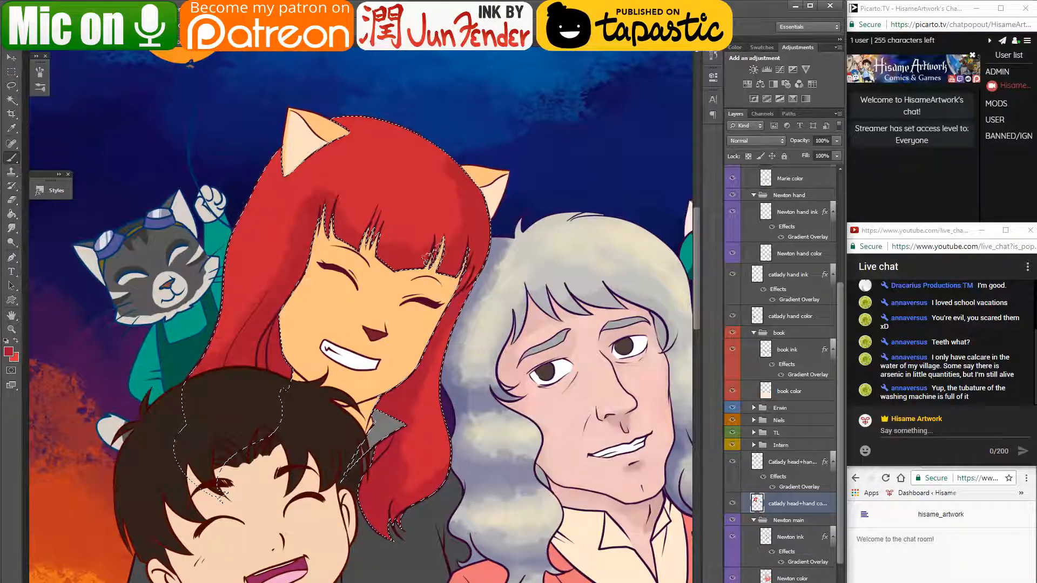
left_click_drag(458, 222, 449, 181)
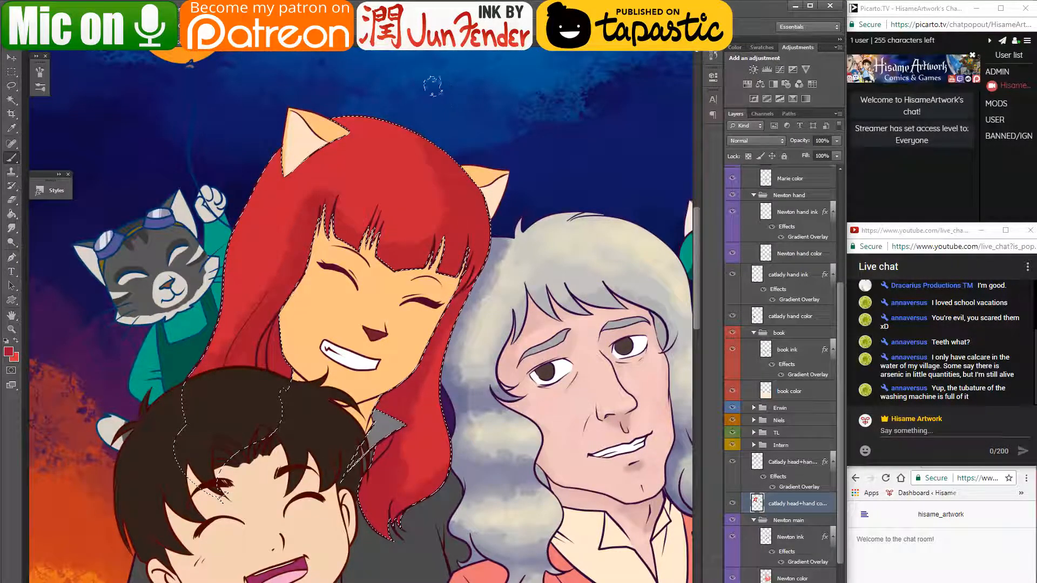
- Blend the dark red shadows into the hair's lighter red with strokes of a red sampled from the crown
left_click(342, 164, "alt")
left_click_drag(327, 183, 303, 210)
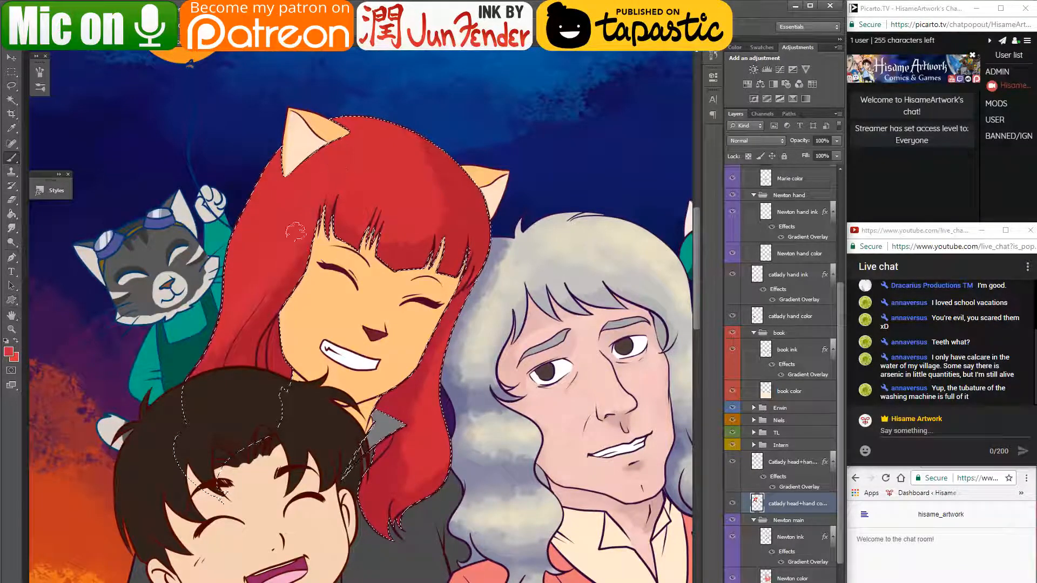
left_click_drag(457, 217, 455, 186)
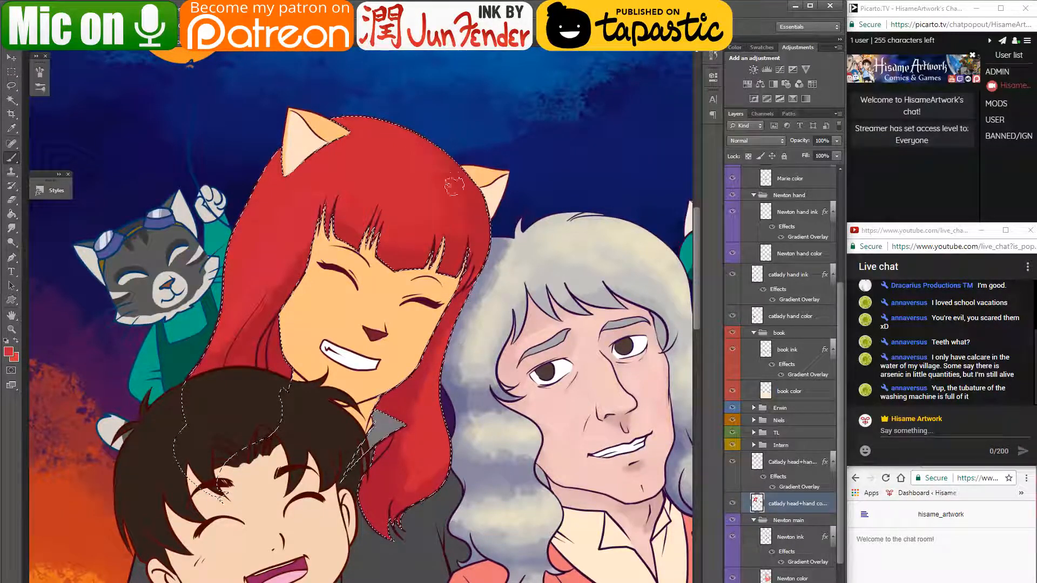
mouse_move(455, 230)
left_mouse_down()
mouse_move(453, 176)
mouse_move(458, 208)
left_mouse_up()
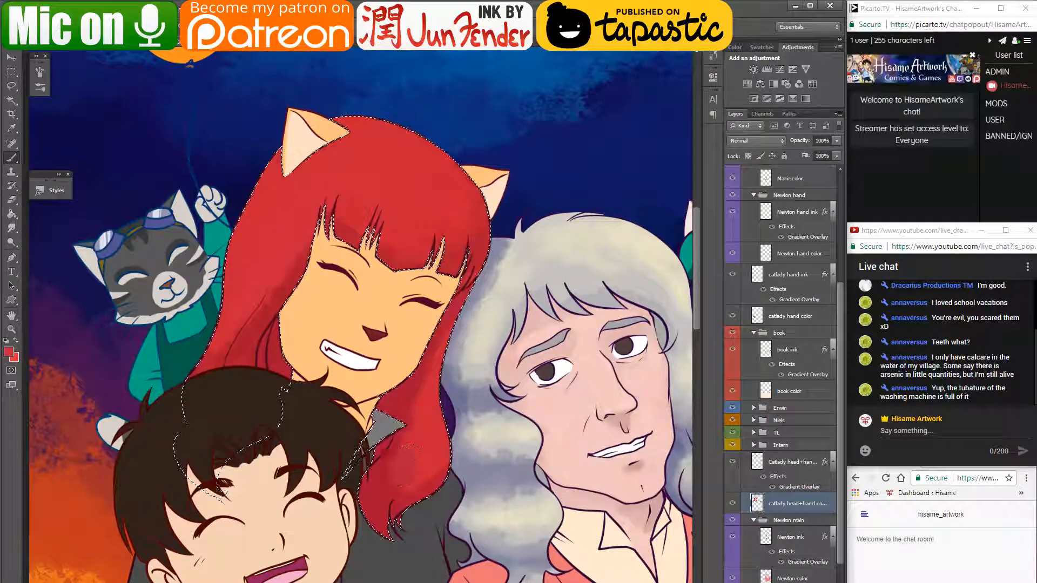
left_click(404, 405, "alt")
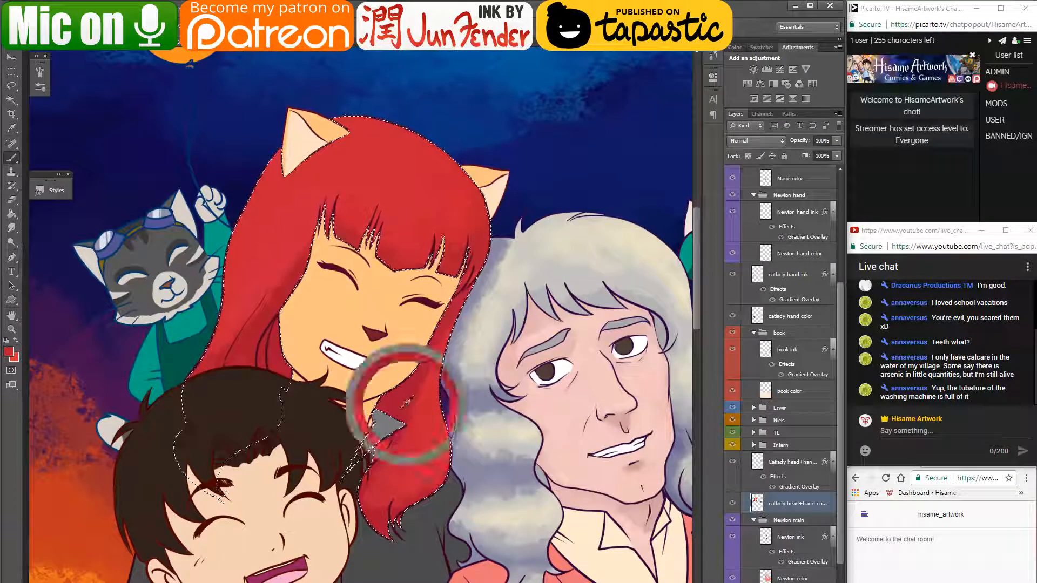
- Sample the orange-tan skin shadow from the catlady's face in the reference artwork and return to the comic cover
left_click(270, 48)
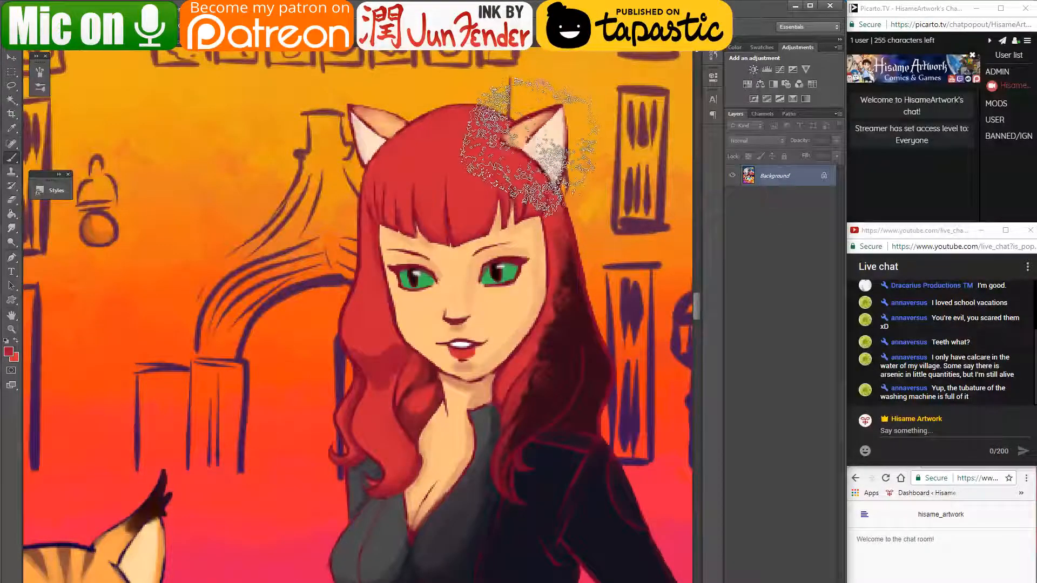
left_click(165, 47)
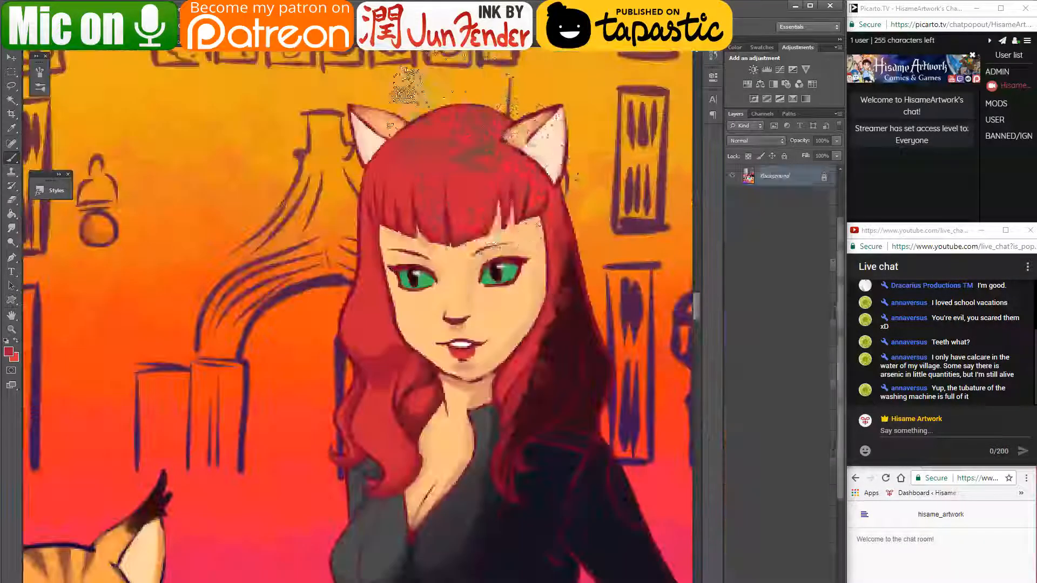
left_click(268, 49)
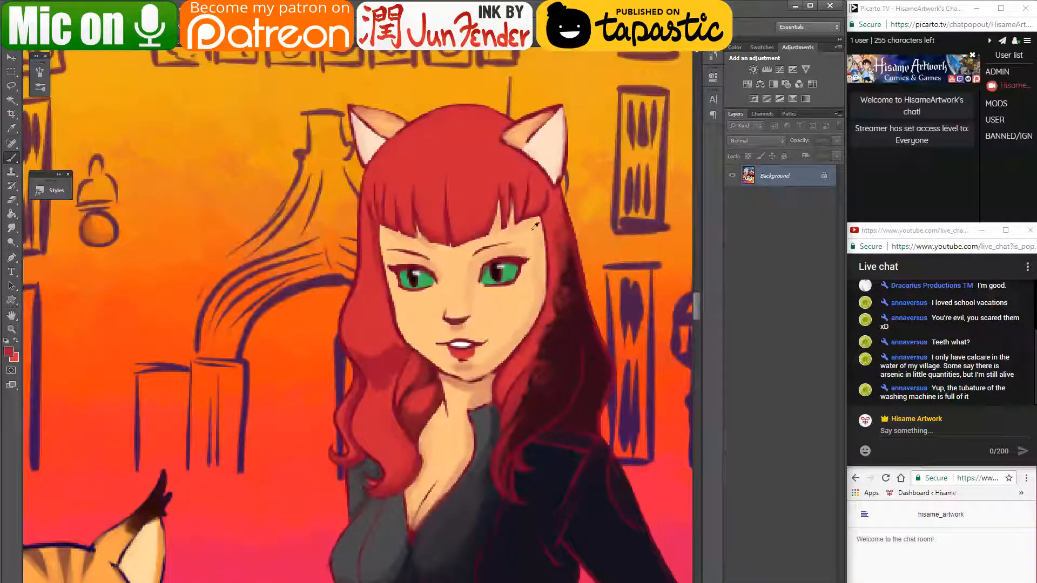
left_click(514, 245, "alt")
left_click(470, 362, "alt")
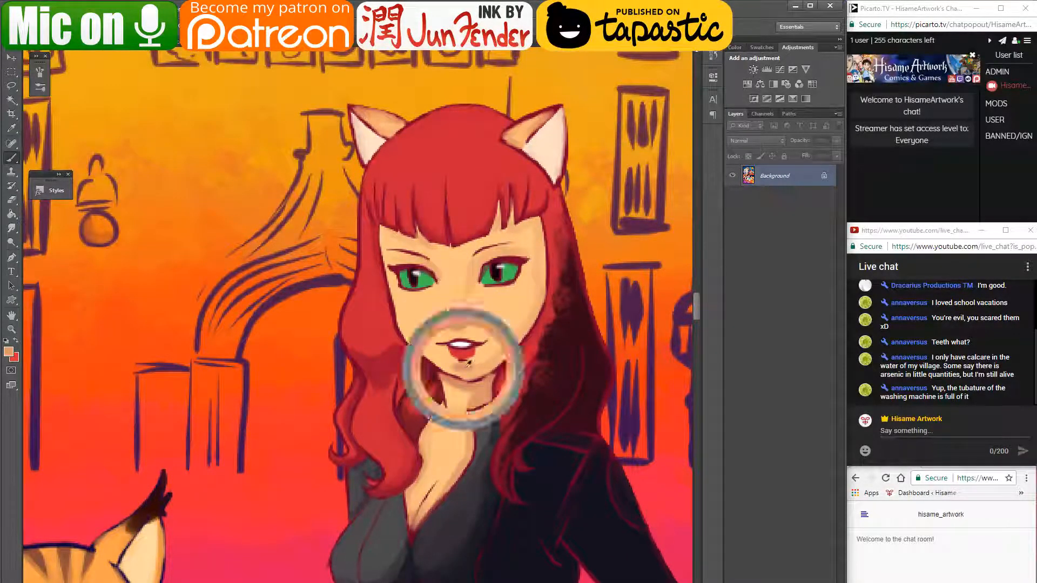
left_click(145, 49)
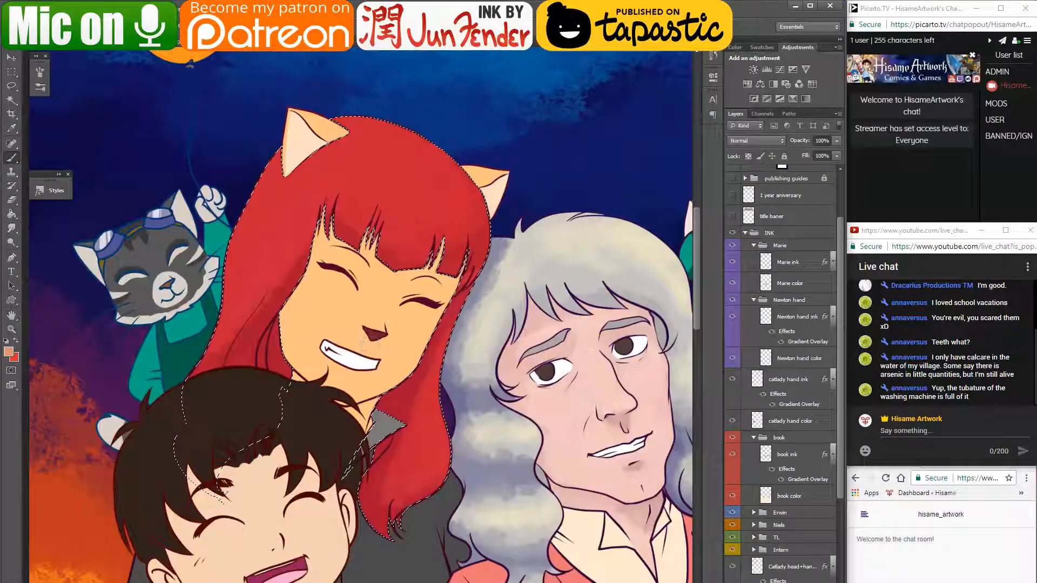
- Replace the hair selection with a Magic Wand selection of the catlady's face skin on the catlady head+hand color layer
scroll(388, 399, "up", 1)
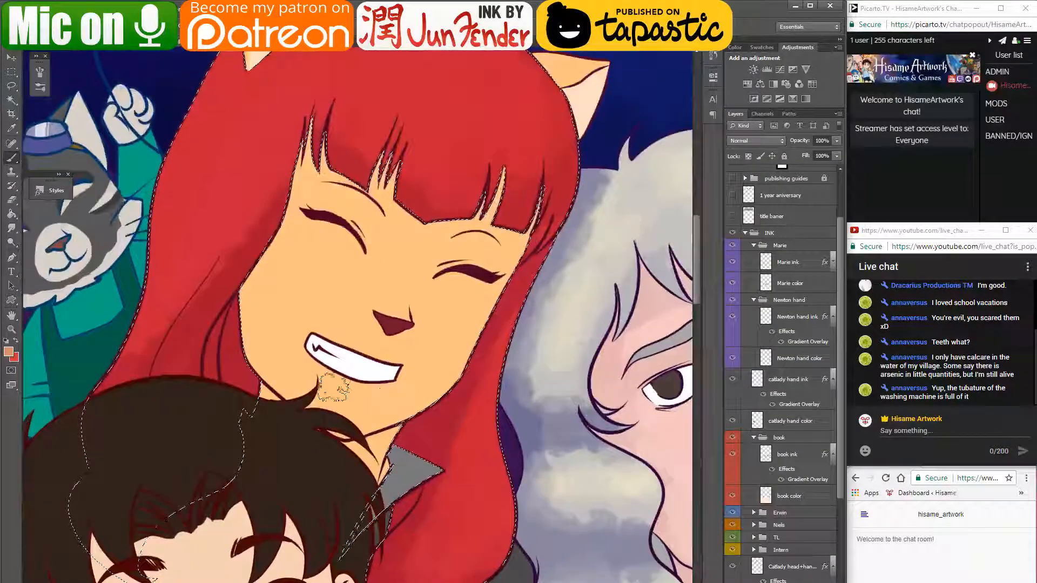
left_click_drag(841, 417, 840, 468)
key("ctrl+d")
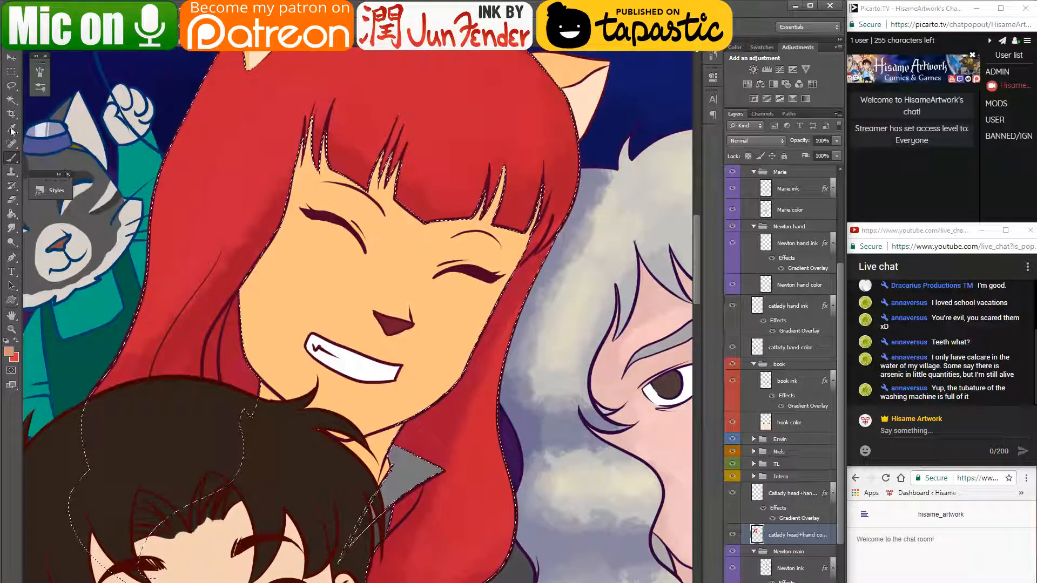
key("w")
left_click(302, 265)
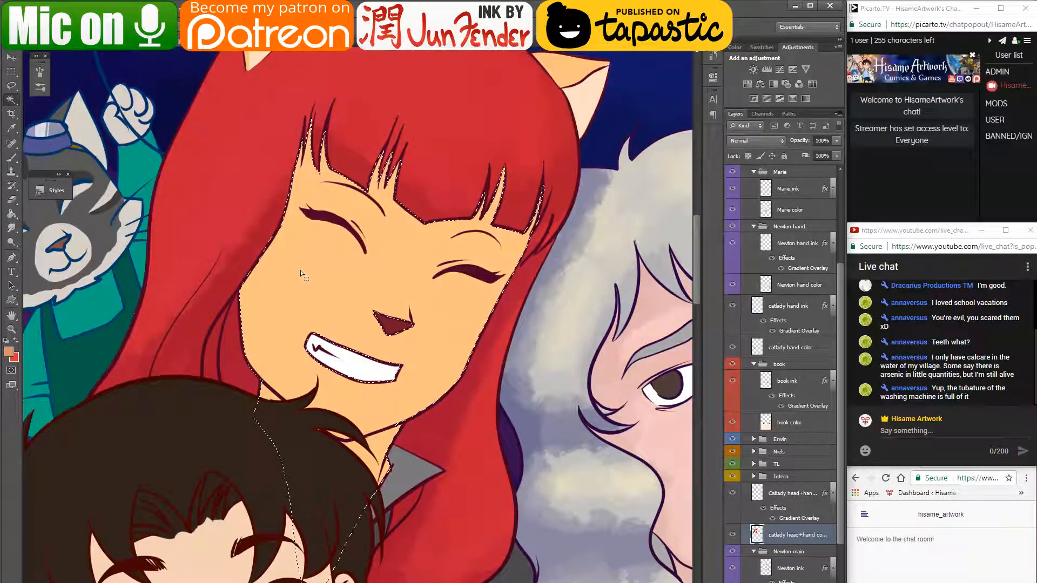
- Paint skin shadows with an enlarged brush along the hair-side edge of the catlady's face and beneath her bangs
key("b")
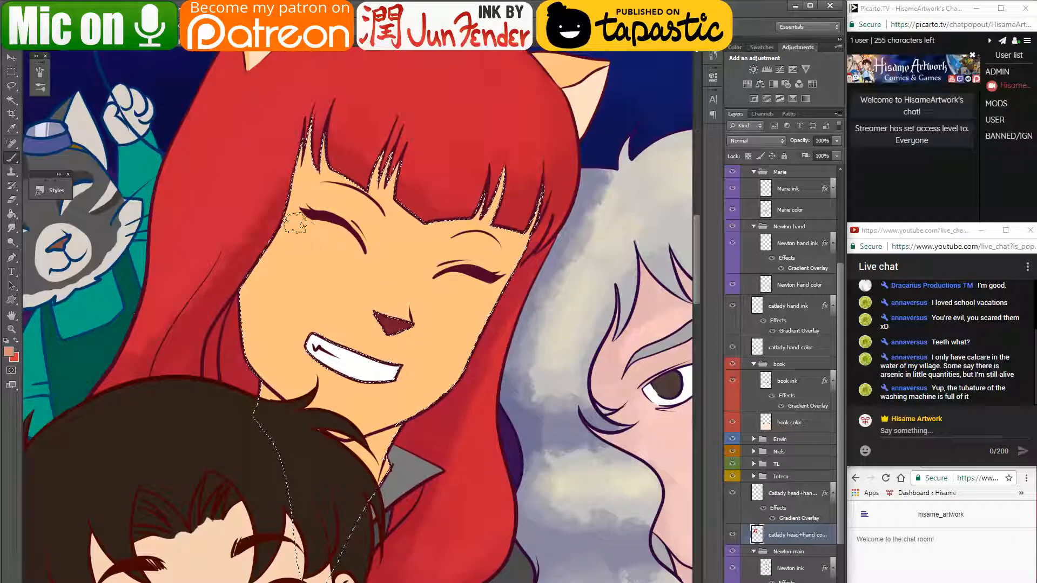
key("bracketright")
key("bracketright")
key("bracketright")
key("bracketright")
mouse_move(264, 323)
left_mouse_down()
mouse_move(225, 303)
mouse_move(250, 301)
mouse_move(230, 323)
mouse_move(277, 251)
left_mouse_up()
key("ctrl+z")
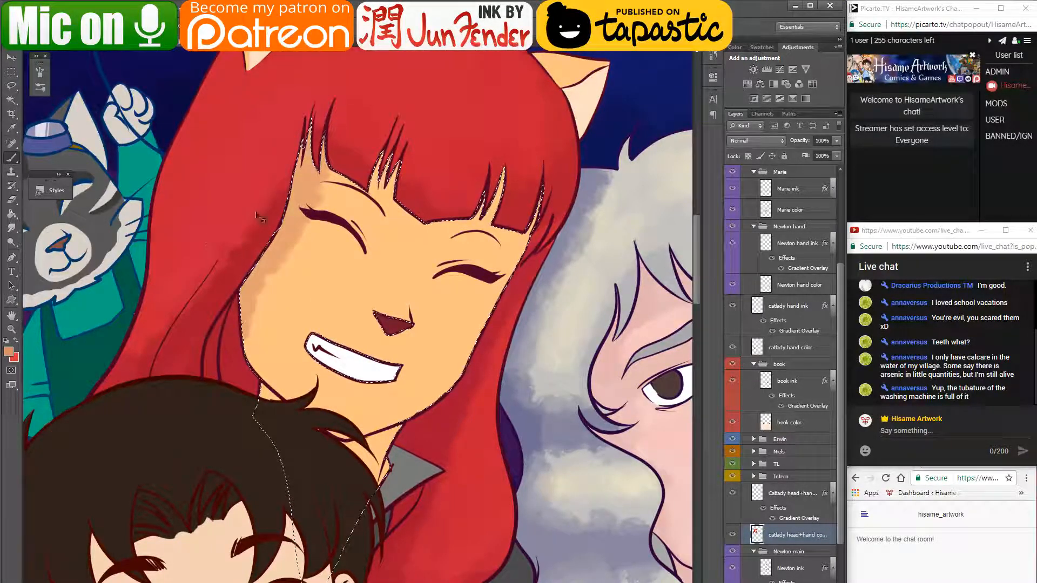
left_click_drag(238, 289, 315, 134)
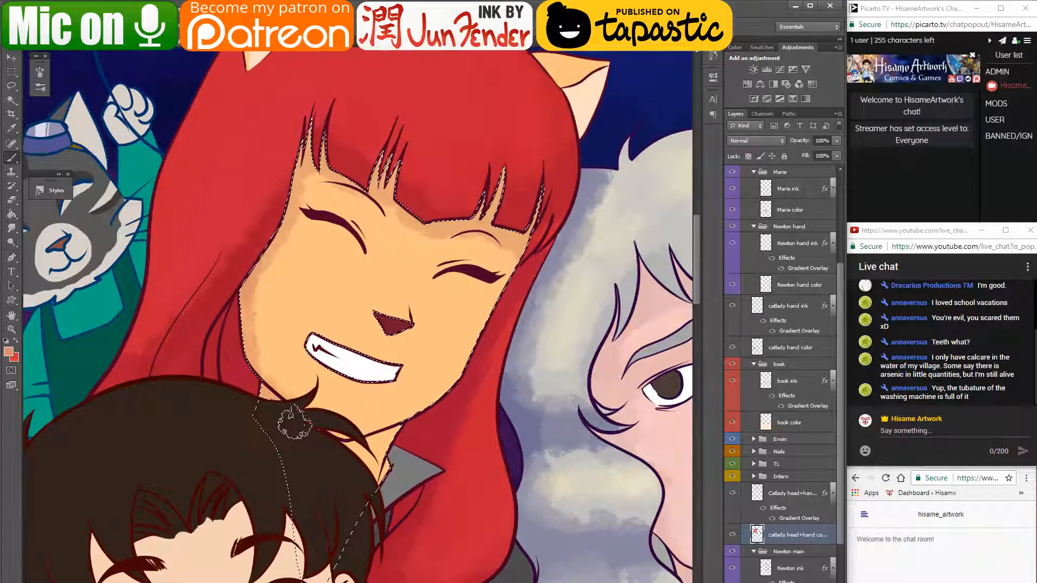
- Shade the catlady's jawline and neck, both eyelids and the area beneath her mouth with the skin shadow color
left_click_drag(383, 442, 421, 409)
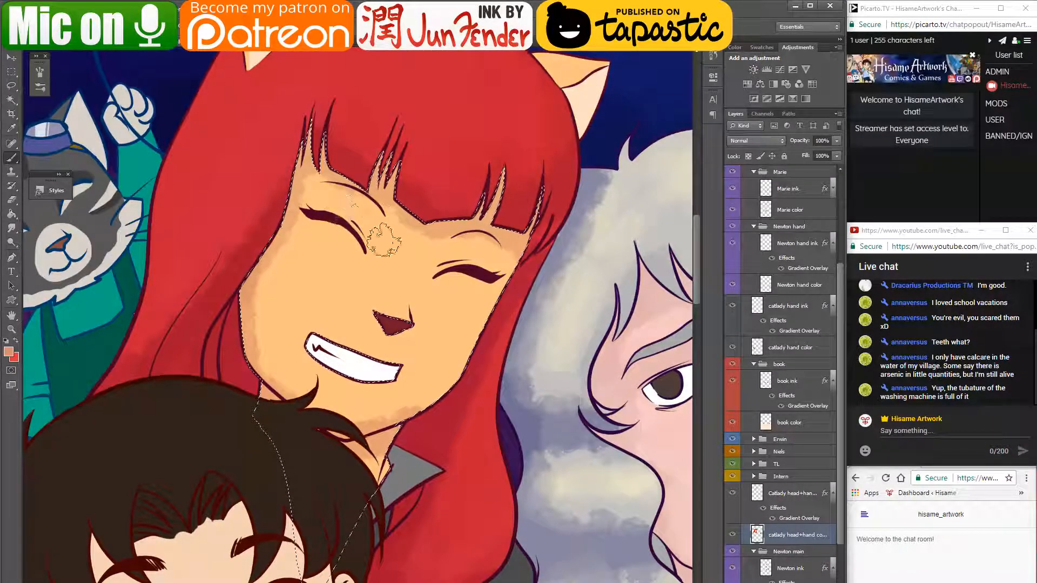
mouse_move(358, 233)
left_mouse_down()
mouse_move(349, 206)
mouse_move(325, 193)
mouse_move(373, 229)
left_mouse_up()
left_click_drag(440, 258, 503, 265)
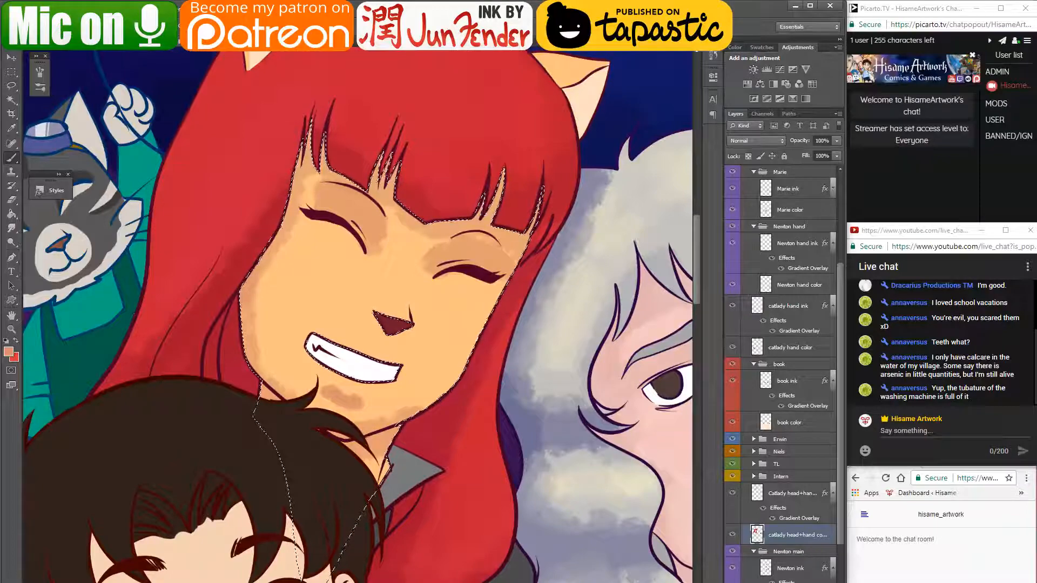
mouse_move(473, 582)
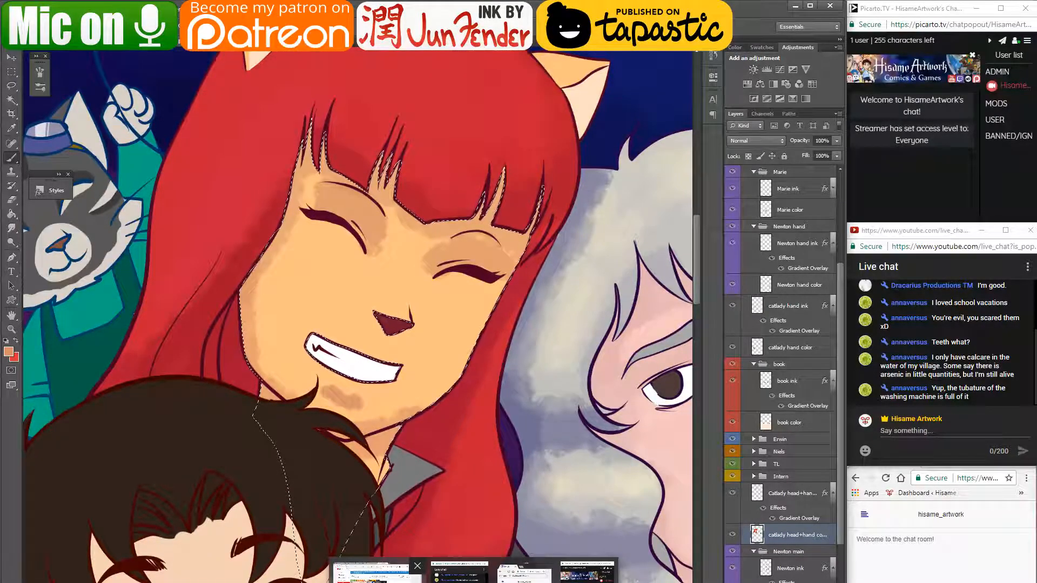
- Switch to the Chrome browser and search Google for "dracula untold" in a new tab
left_click(373, 571)
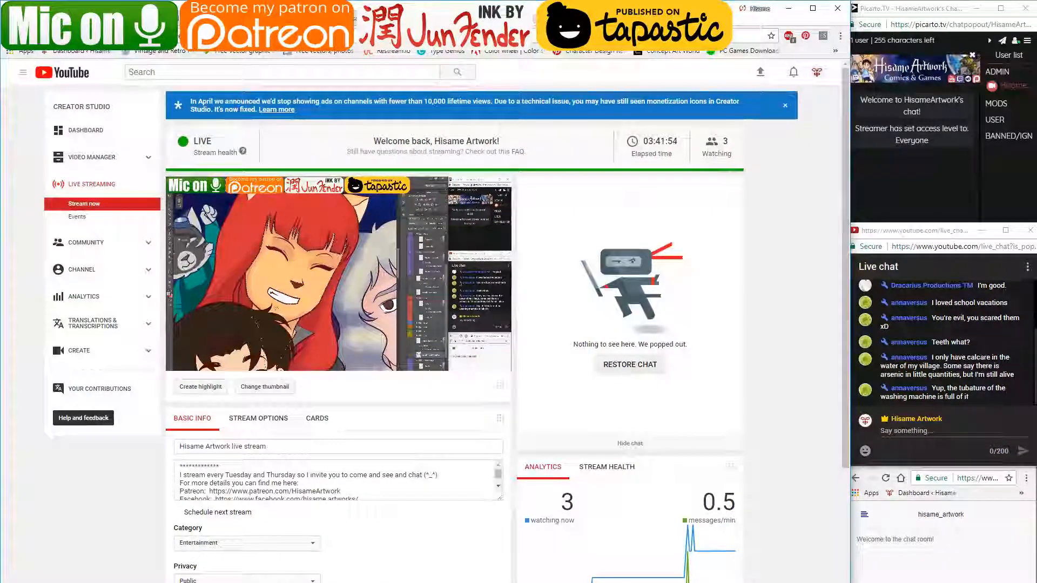
key("ctrl+t")
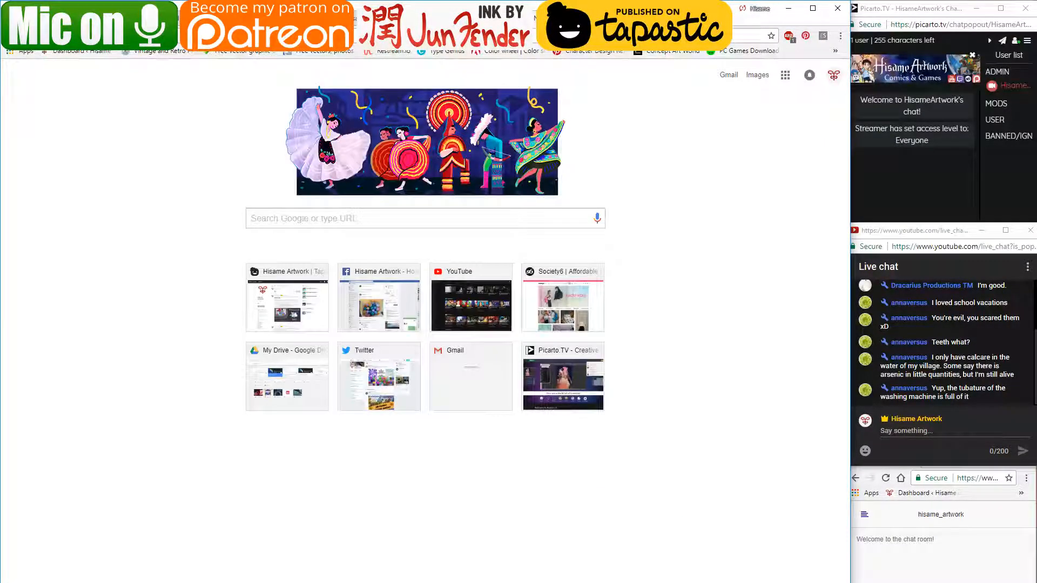
type("dracula unt")
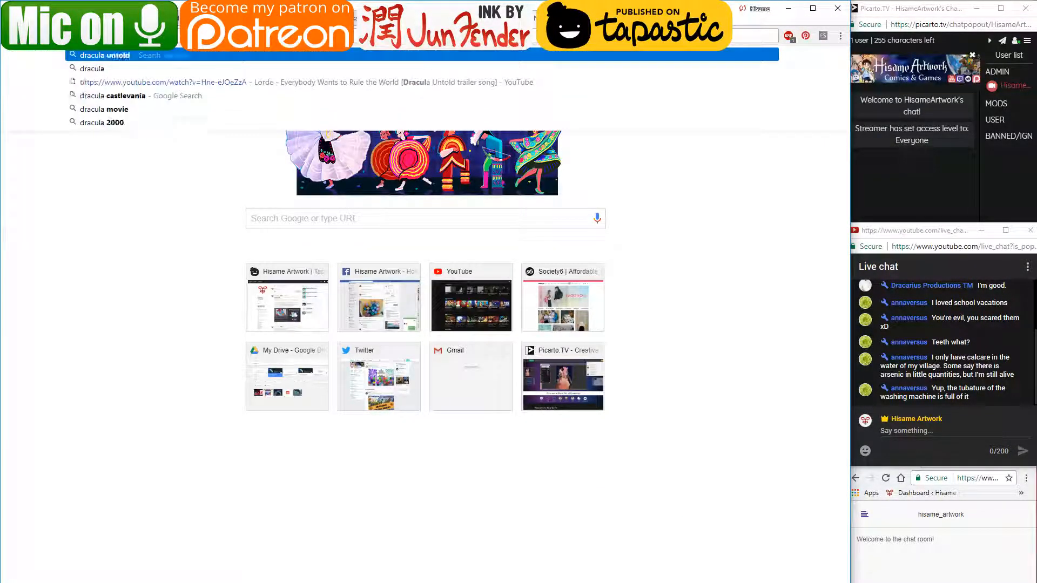
type("old")
key("Return")
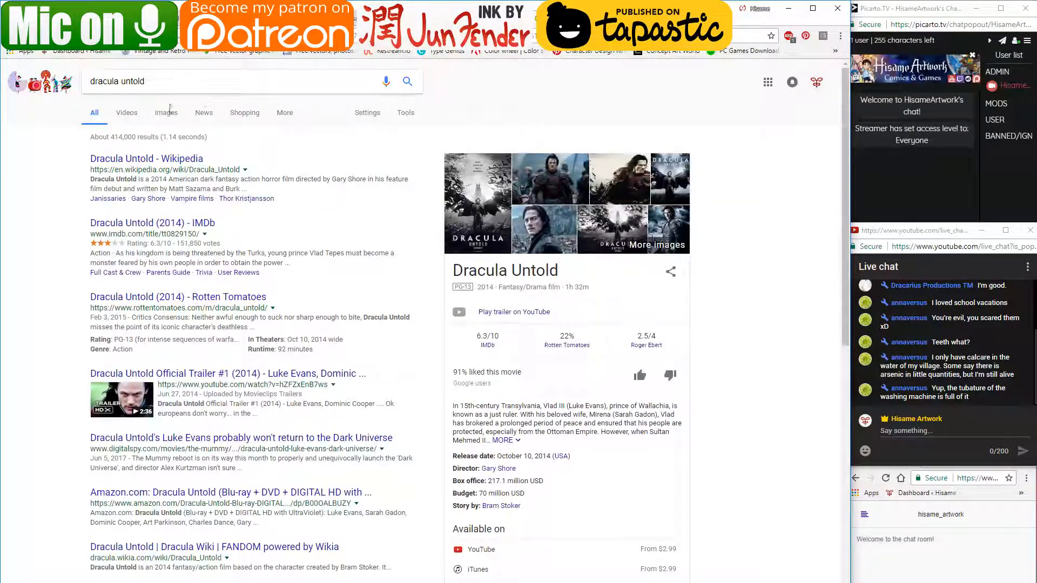
- Browse the image results for Dracula Untold and return to the comic cover in Photoshop
left_click(165, 115)
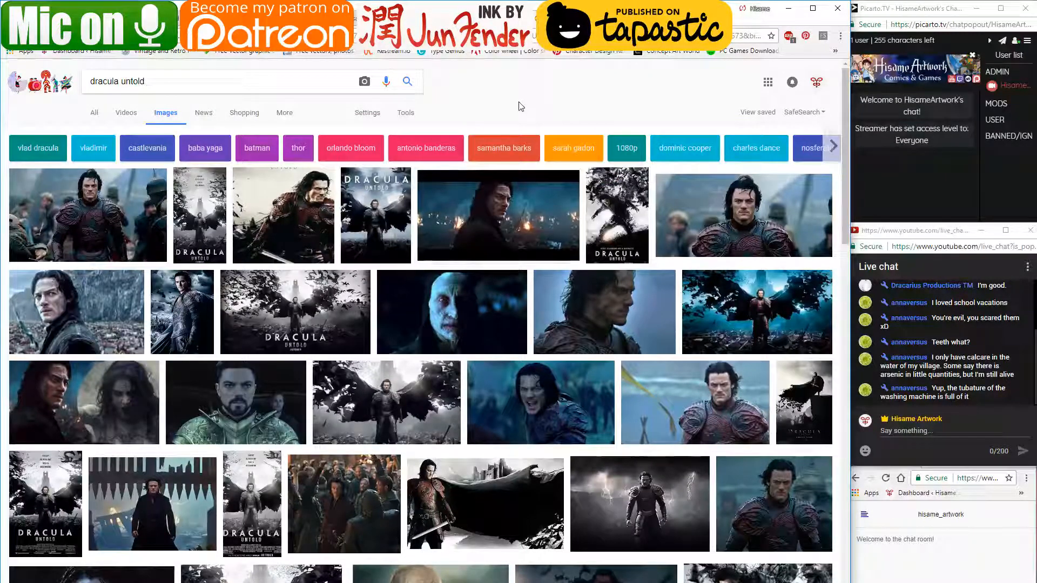
scroll(522, 106, "down", 3)
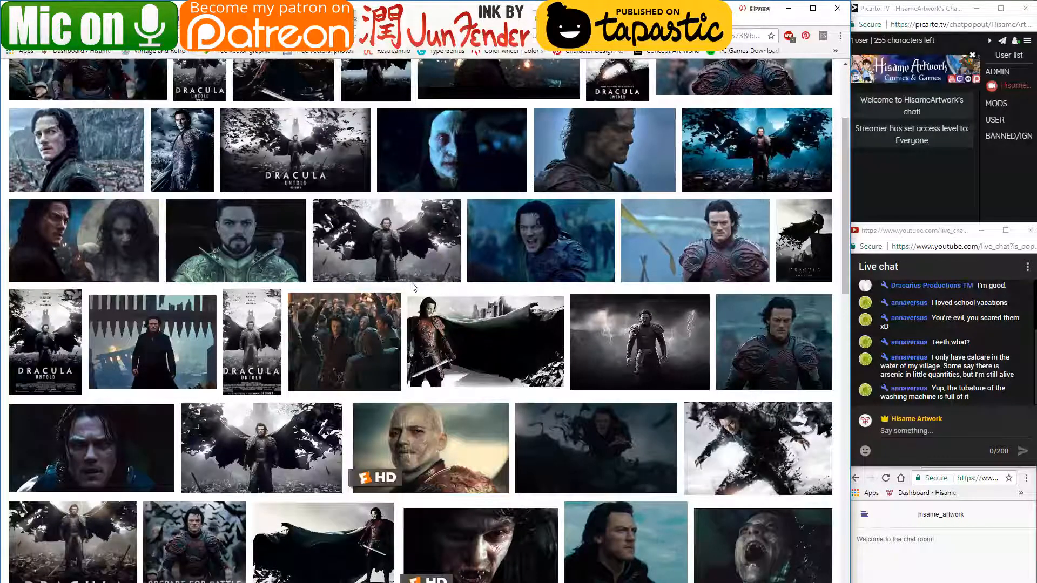
scroll(413, 287, "up", 3)
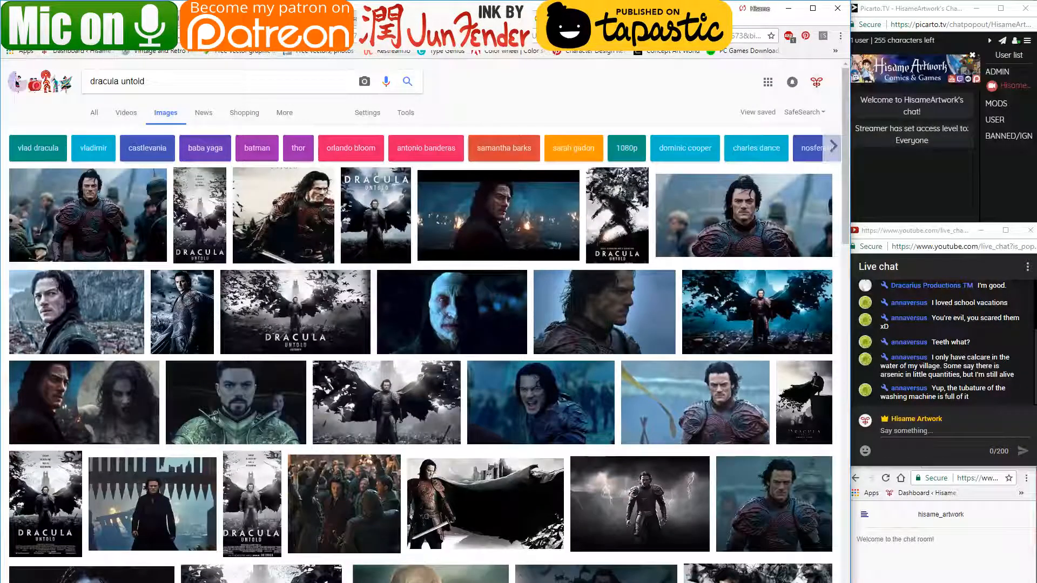
left_click(789, 8)
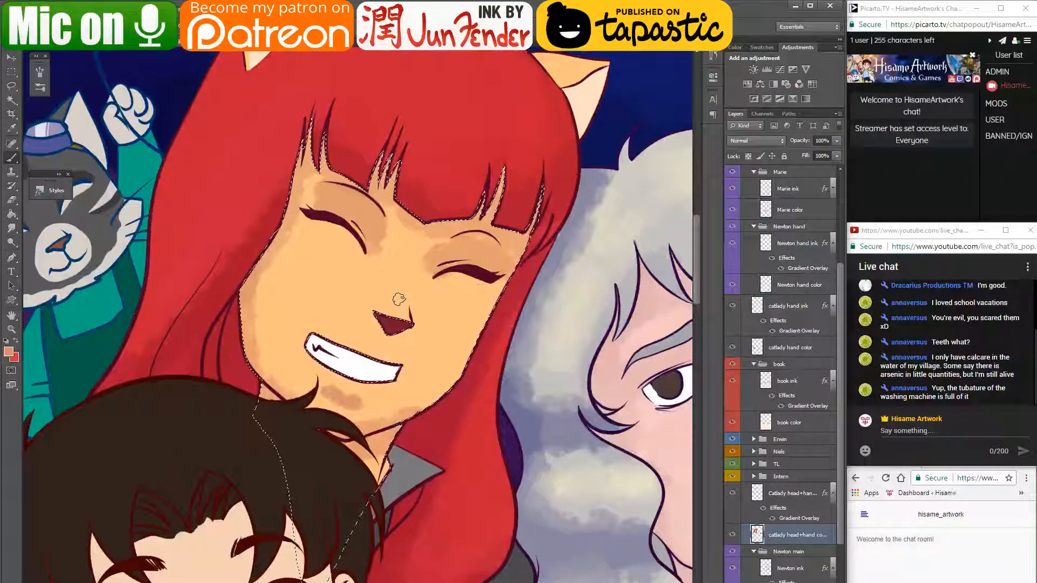
- Blend the shadows on the catlady's eyelids and beneath her mouth with light and shadow skin tones sampled from her face
left_click(318, 327, "alt")
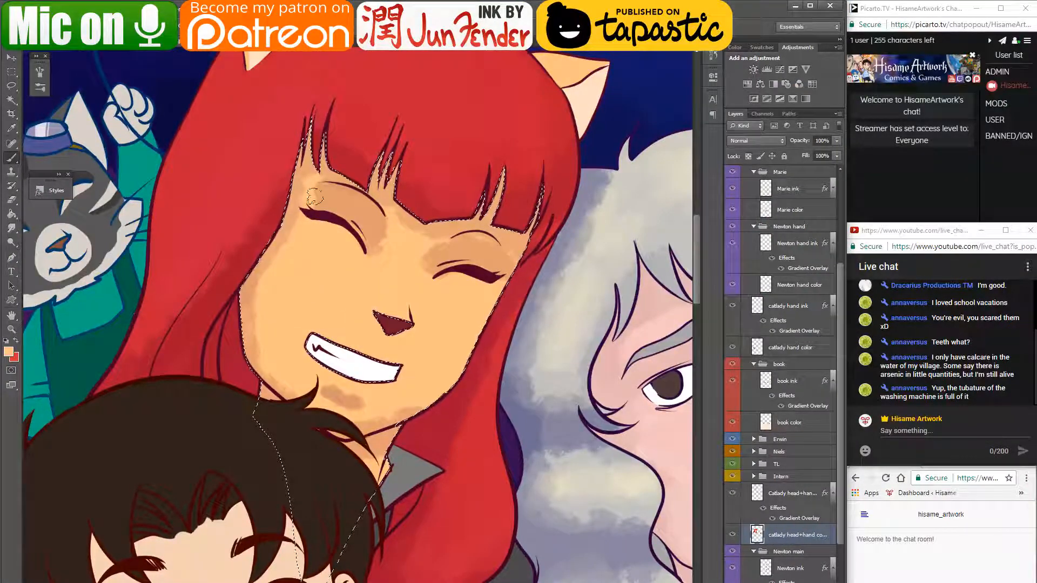
left_click(329, 208, "alt")
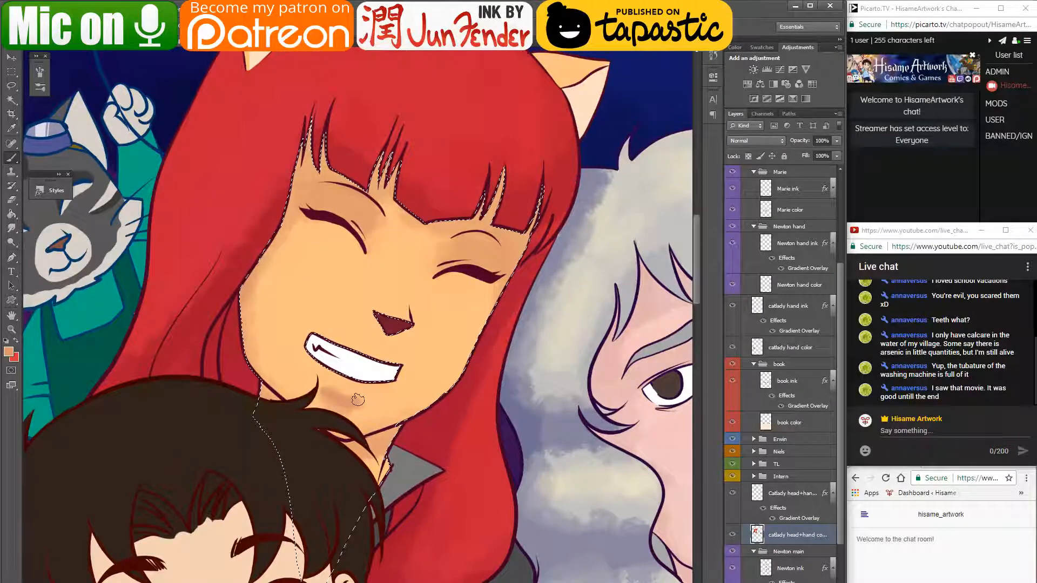
left_click_drag(360, 403, 328, 394)
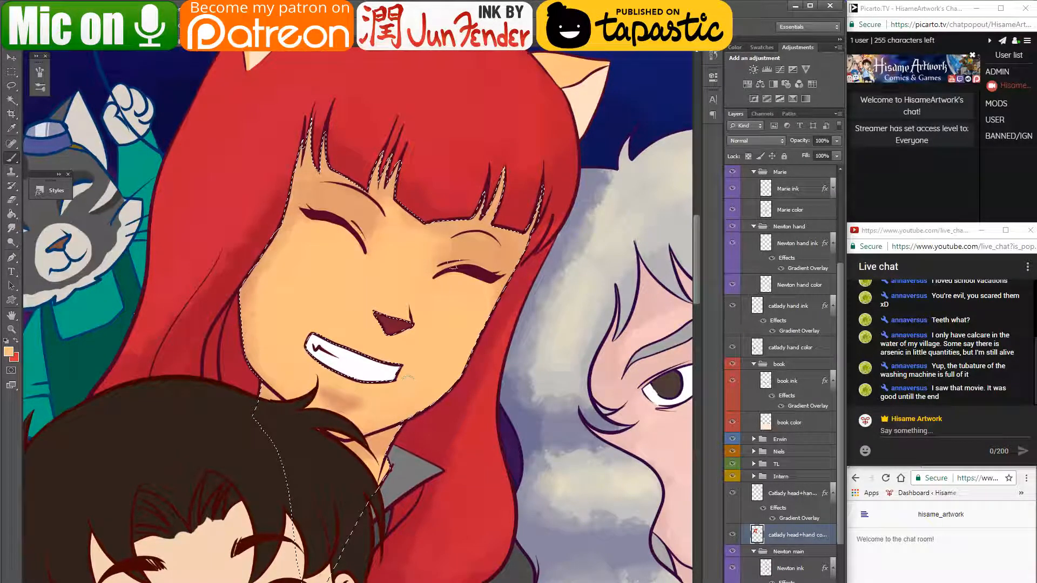
left_click(479, 249, "alt")
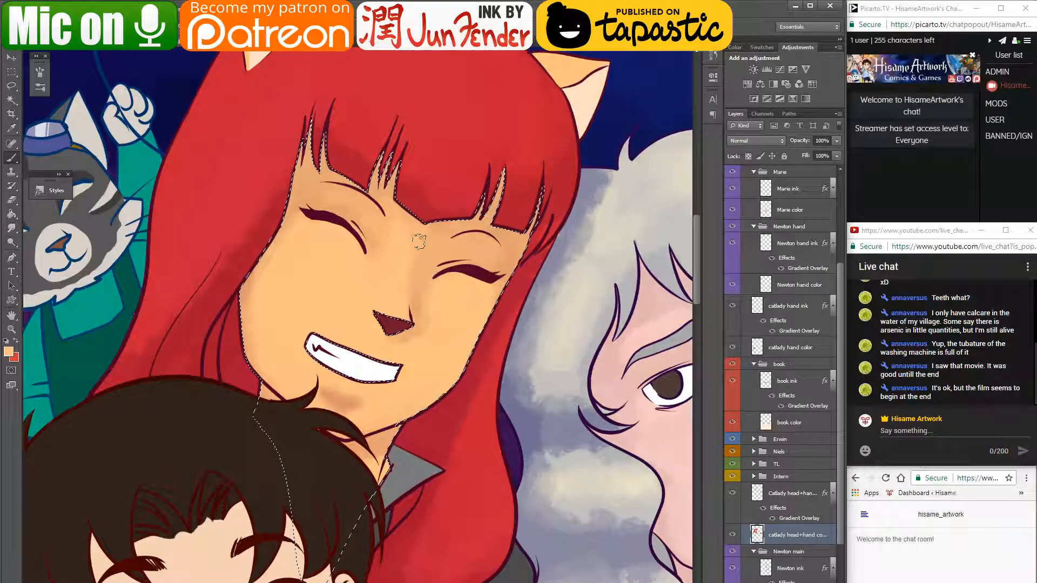
left_click_drag(464, 249, 474, 252)
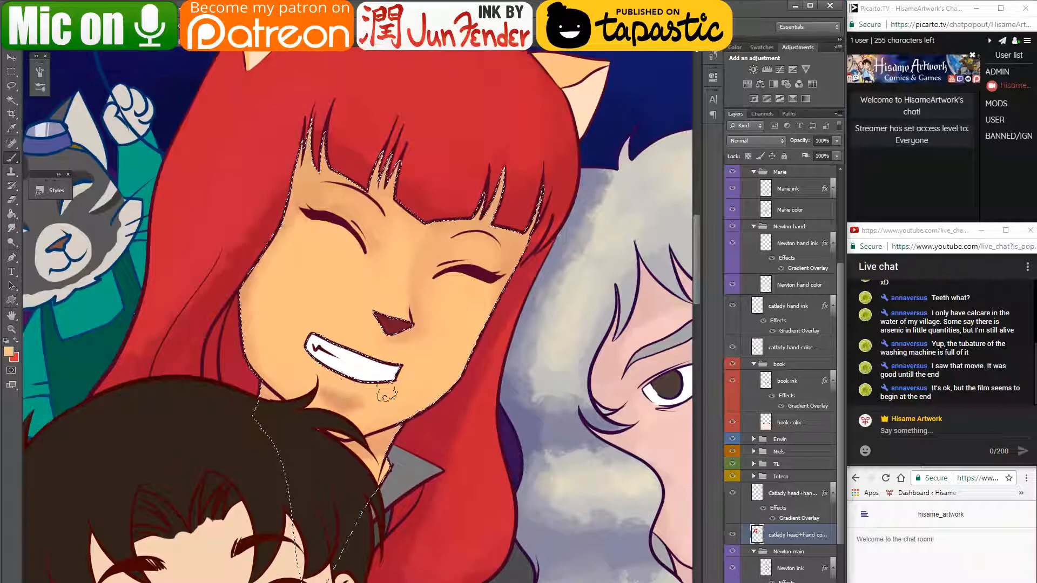
- Soften the shading along the catlady's nose bridge and between her eyes with sampled skin tones, and clear the face selection
left_click_drag(406, 290, 373, 329)
left_click(302, 248, "alt")
left_click_drag(262, 229, 215, 346)
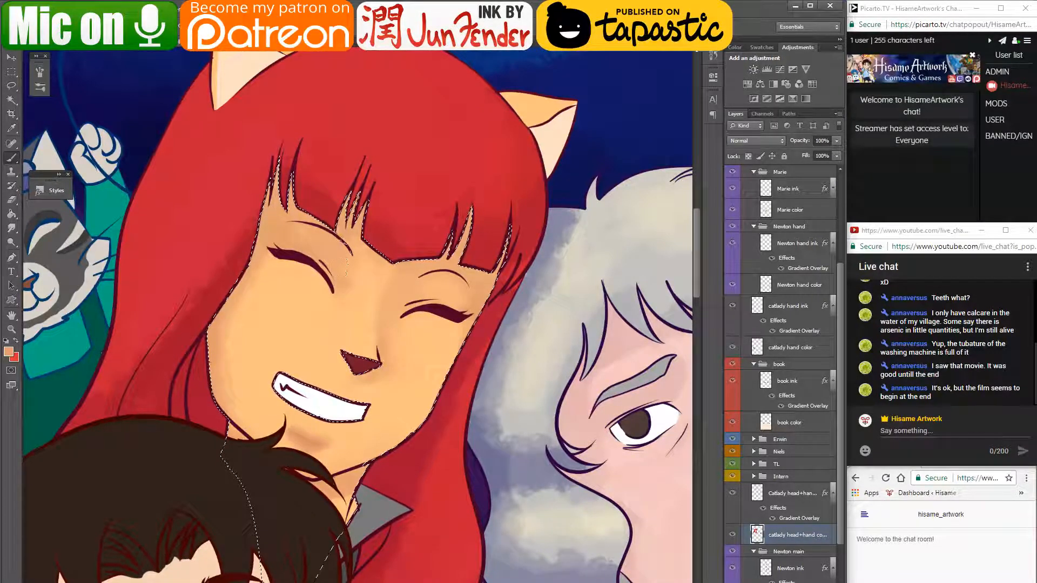
left_click_drag(383, 269, 330, 284)
left_click_drag(364, 393, 413, 333)
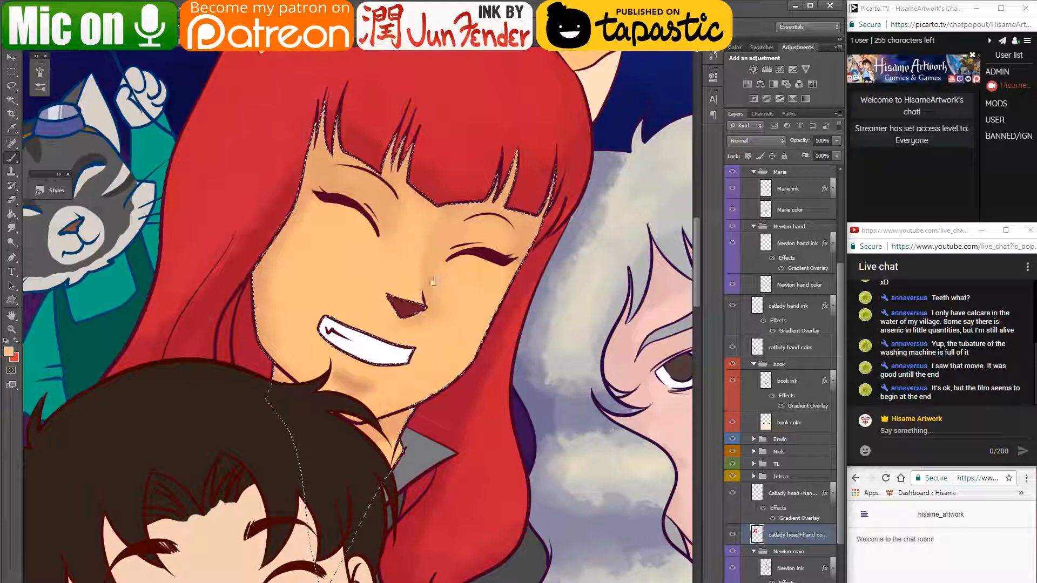
mouse_move(432, 285)
left_mouse_down()
mouse_move(448, 336)
mouse_move(391, 368)
left_mouse_up()
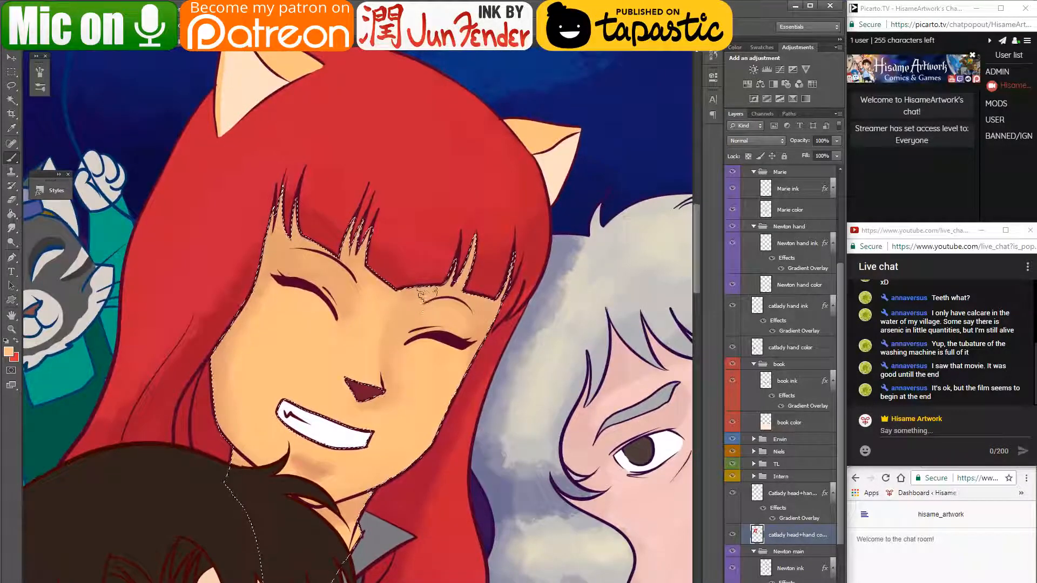
left_click_drag(388, 318, 393, 314)
key("ctrl+d")
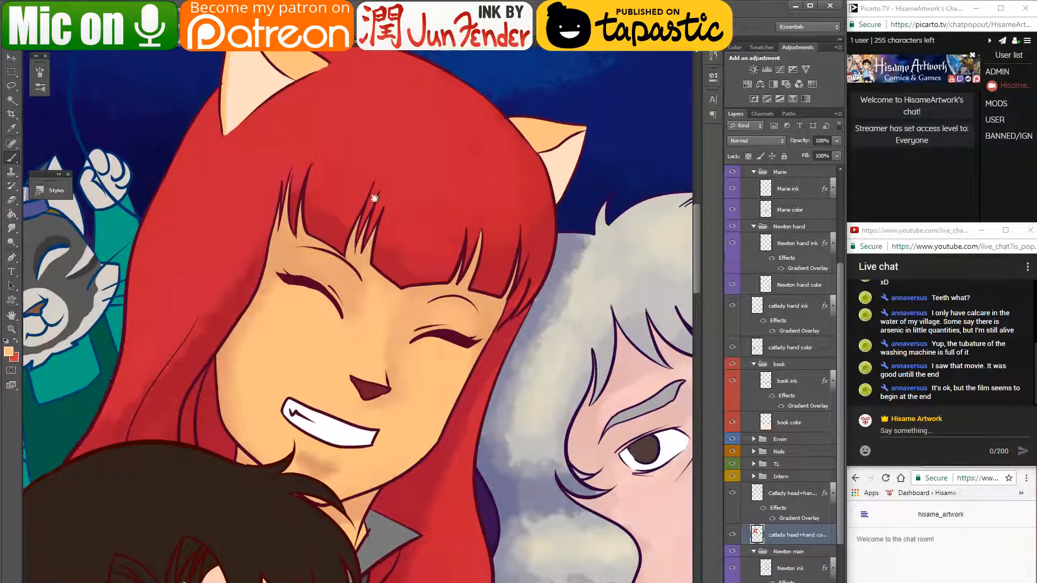
left_click_drag(419, 269, 460, 273)
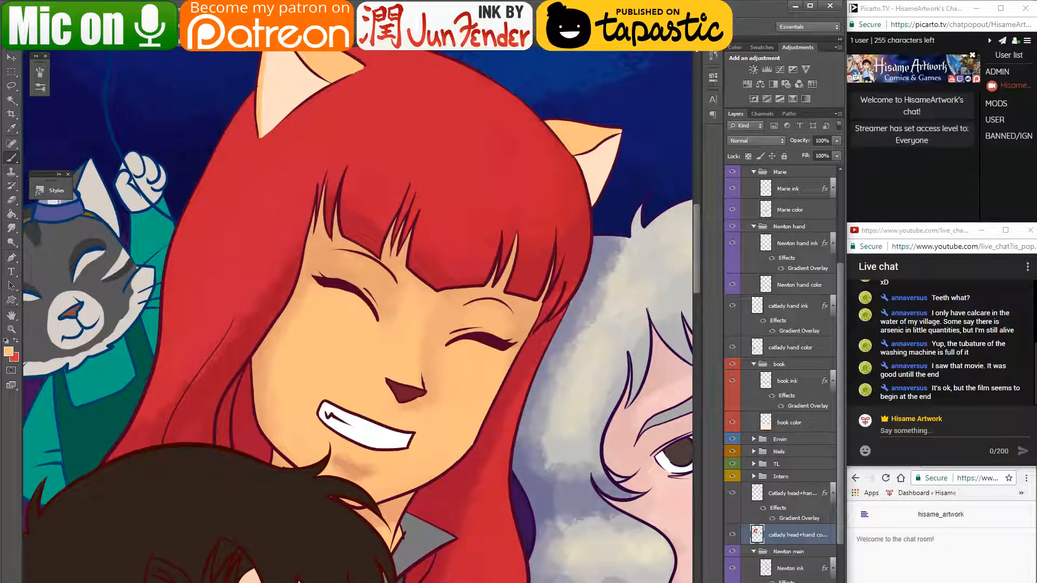
- Touch up the catlady's teeth near the mouth's right corner with a larger brush in the sampled white
left_click(254, 170, "alt")
scroll(380, 490, "up", 5)
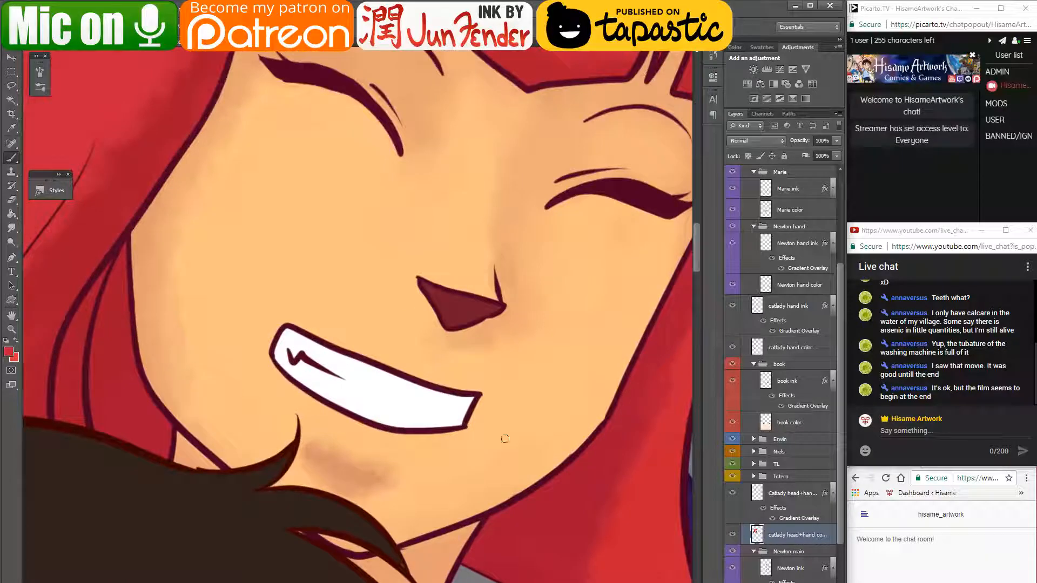
left_click_drag(518, 439, 498, 434)
left_click(360, 403, "alt")
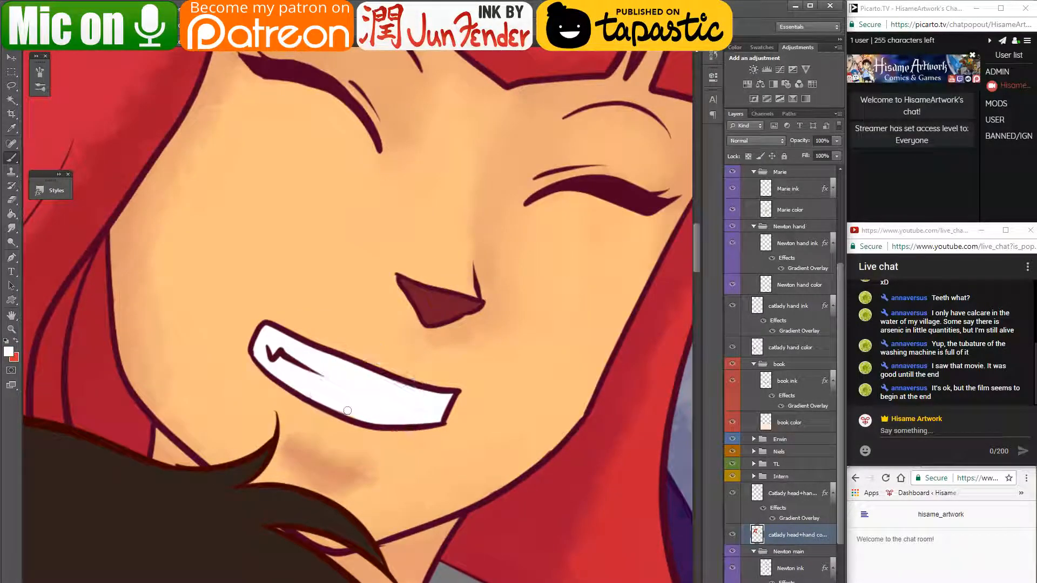
key("bracketright")
key("bracketright")
key("bracketright")
key("bracketright")
key("bracketright")
mouse_move(439, 411)
left_mouse_down()
mouse_move(476, 391)
mouse_move(456, 410)
mouse_move(415, 346)
mouse_move(452, 420)
left_mouse_up()
- Sample the face's skin colour, reduce the brush size and change the brush hardness
left_click(463, 406, "alt")
key("bracketleft")
key("bracketleft")
key("bracketleft")
left_click(46, 27)
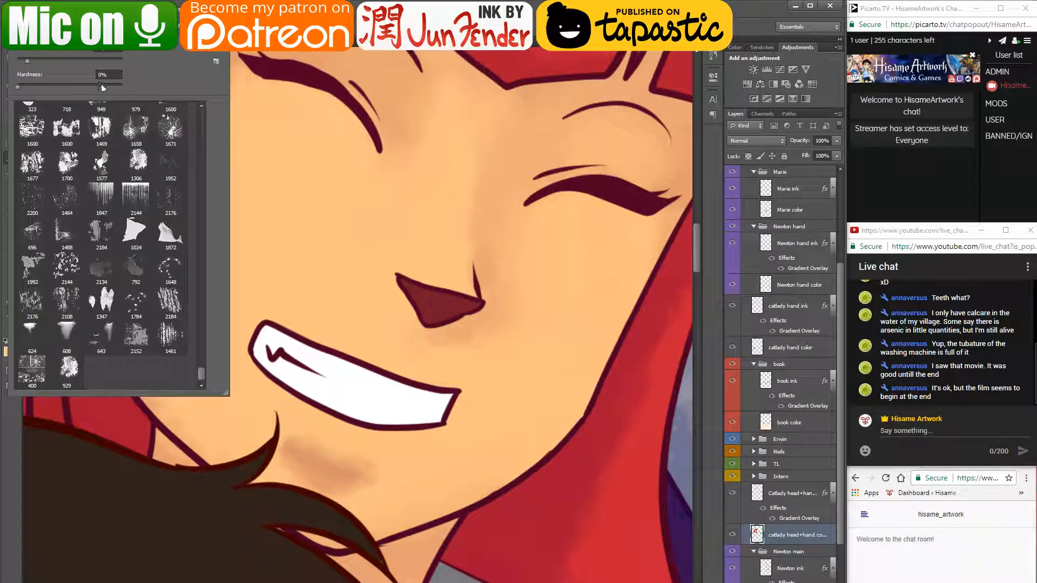
double_click(108, 73)
key("Return")
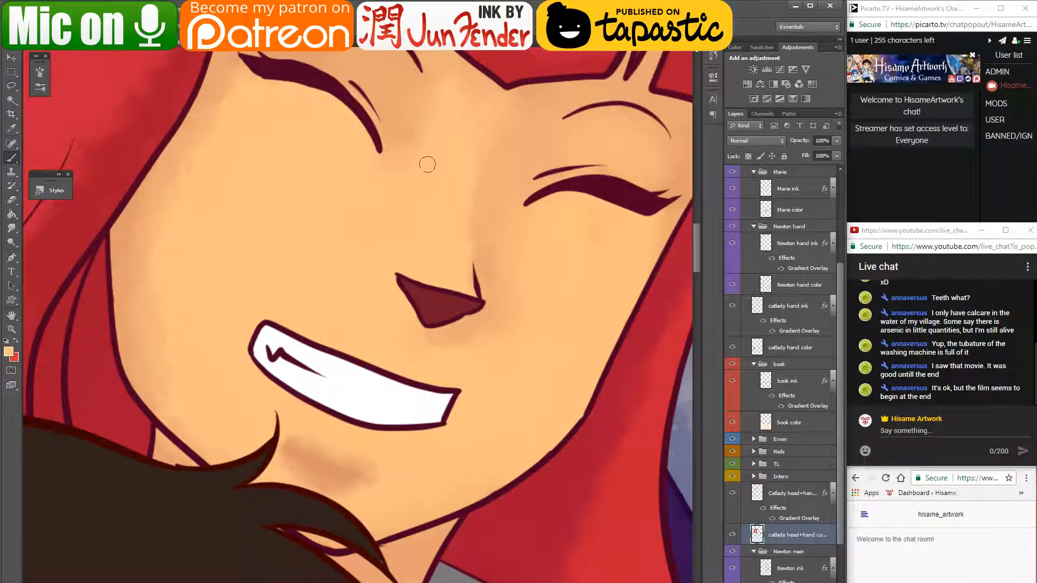
- Paint a lower lip beneath the catlady's teeth in the red sampled from her hair
left_click_drag(423, 157, 317, 539)
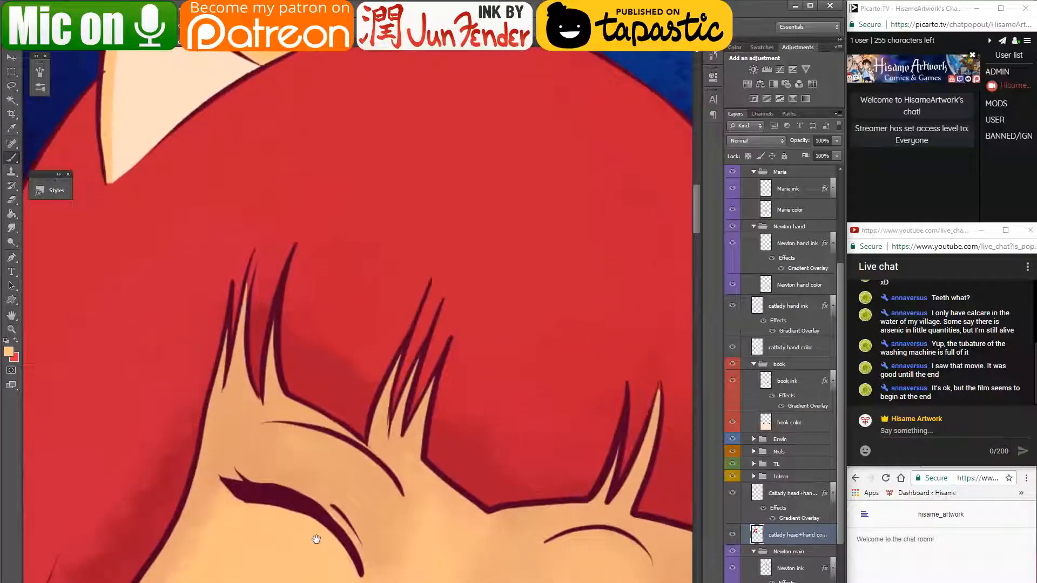
left_click(414, 99, "alt")
left_click_drag(435, 430, 479, 4)
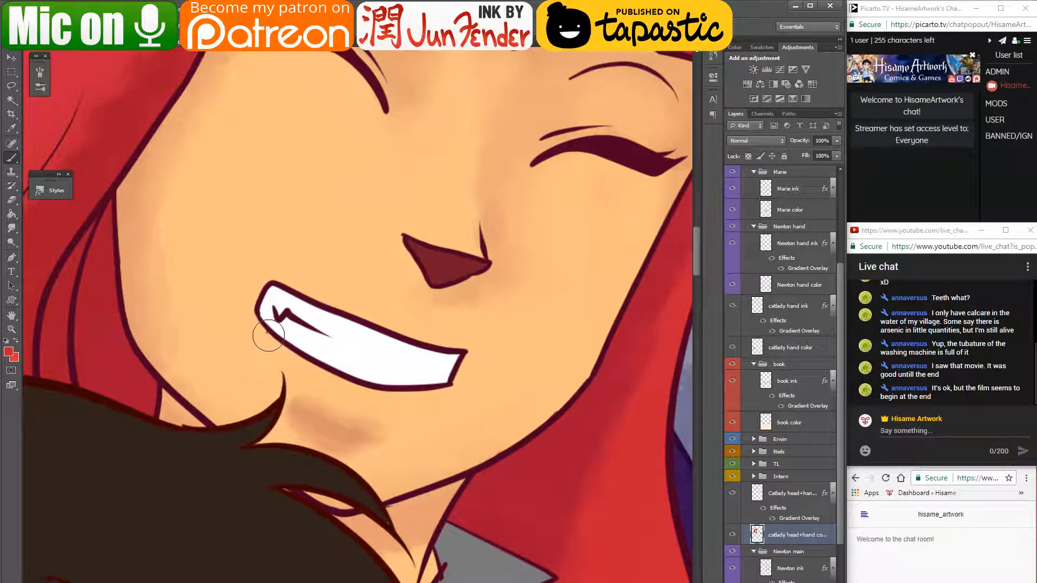
mouse_move(270, 336)
left_mouse_down()
mouse_move(295, 368)
mouse_move(373, 401)
left_mouse_up()
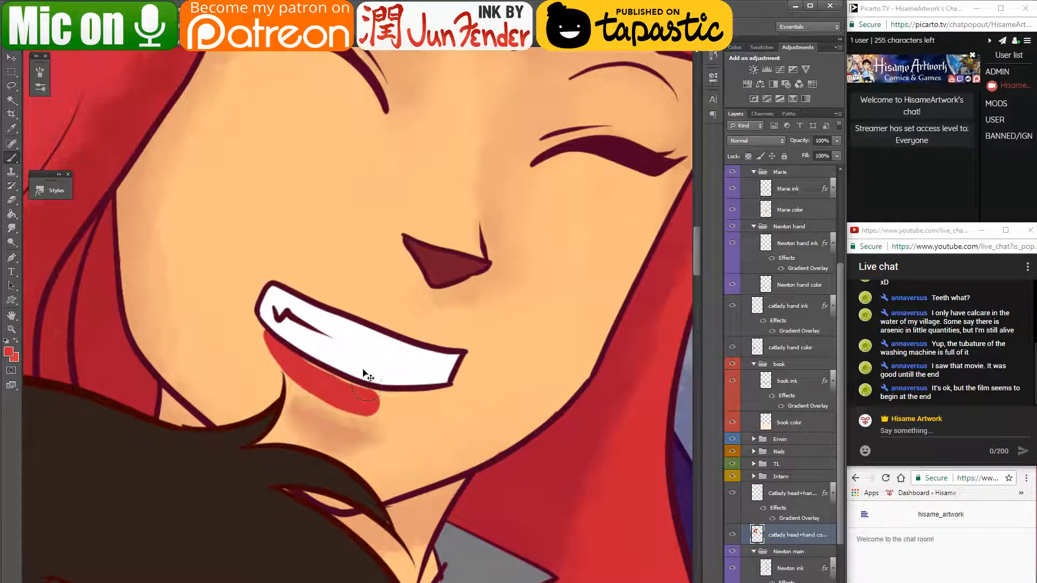
key("ctrl+z")
mouse_move(266, 334)
left_mouse_down()
mouse_move(289, 366)
mouse_move(347, 401)
mouse_move(393, 406)
mouse_move(449, 384)
left_mouse_up()
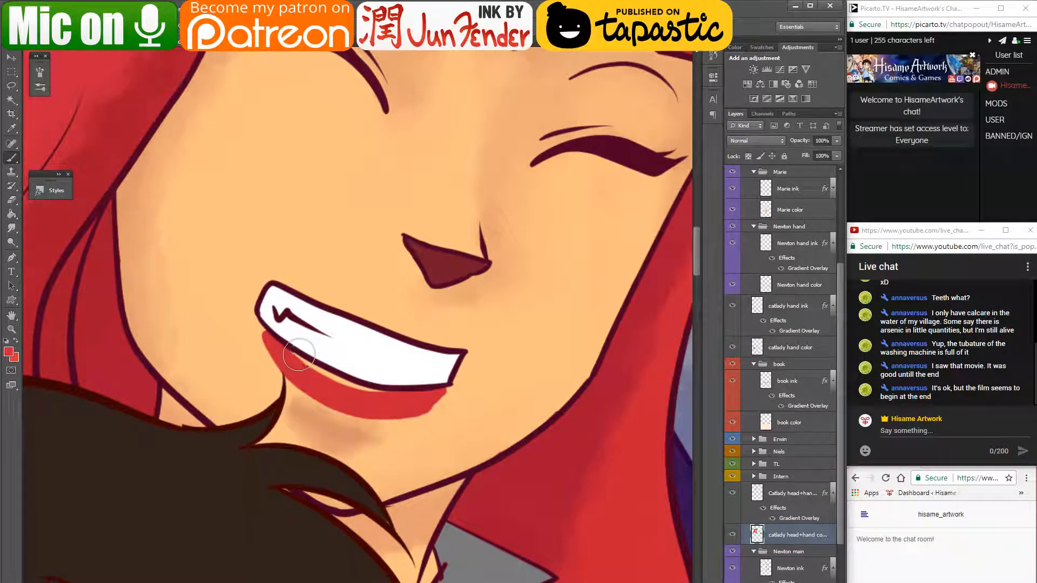
mouse_move(297, 353)
left_mouse_down()
mouse_move(340, 387)
mouse_move(399, 400)
mouse_move(443, 387)
left_mouse_up()
key("ctrl+alt+z")
key("ctrl+alt+z")
key("ctrl+alt+z")
mouse_move(280, 350)
left_mouse_down()
mouse_move(335, 394)
mouse_move(427, 393)
left_mouse_up()
mouse_move(319, 376)
left_mouse_down()
mouse_move(356, 396)
mouse_move(388, 399)
mouse_move(349, 385)
mouse_move(397, 391)
mouse_move(370, 394)
mouse_move(379, 393)
mouse_move(374, 372)
mouse_move(366, 378)
mouse_move(414, 373)
mouse_move(382, 403)
mouse_move(402, 398)
mouse_move(370, 395)
mouse_move(399, 400)
left_mouse_up()
- Extend the red lower lip up to the left corner of the mouth with a smaller brush
left_click(393, 371, "alt")
left_click(376, 405, "alt")
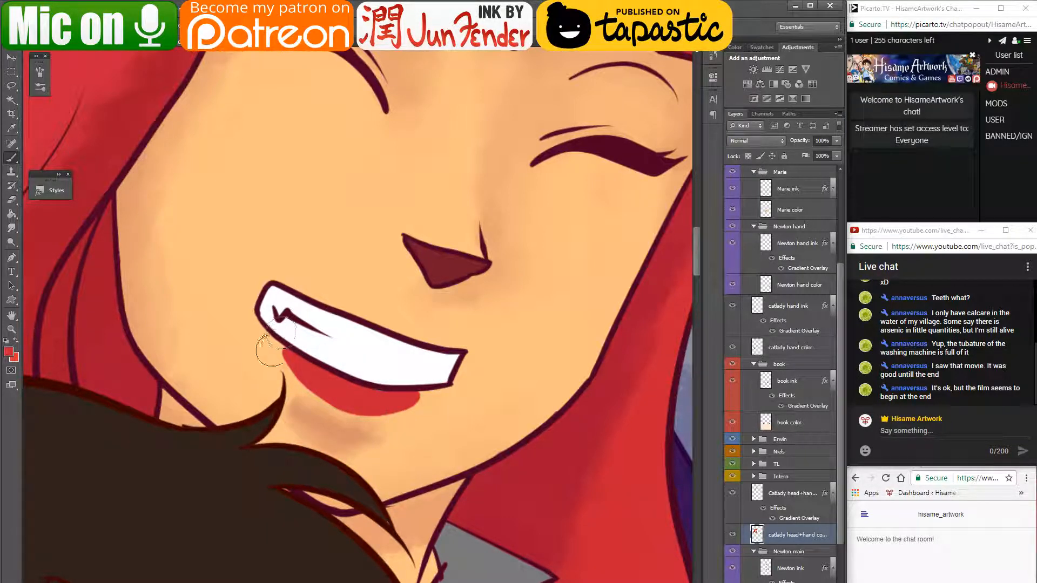
key("[")
key("[")
mouse_move(295, 369)
left_mouse_down()
mouse_move(282, 352)
mouse_move(308, 380)
mouse_move(249, 313)
mouse_move(322, 384)
left_mouse_up()
key("ctrl+z")
key("ctrl+z")
left_click_drag(260, 321, 345, 394)
left_click_drag(264, 327, 339, 395)
key("ctrl+z")
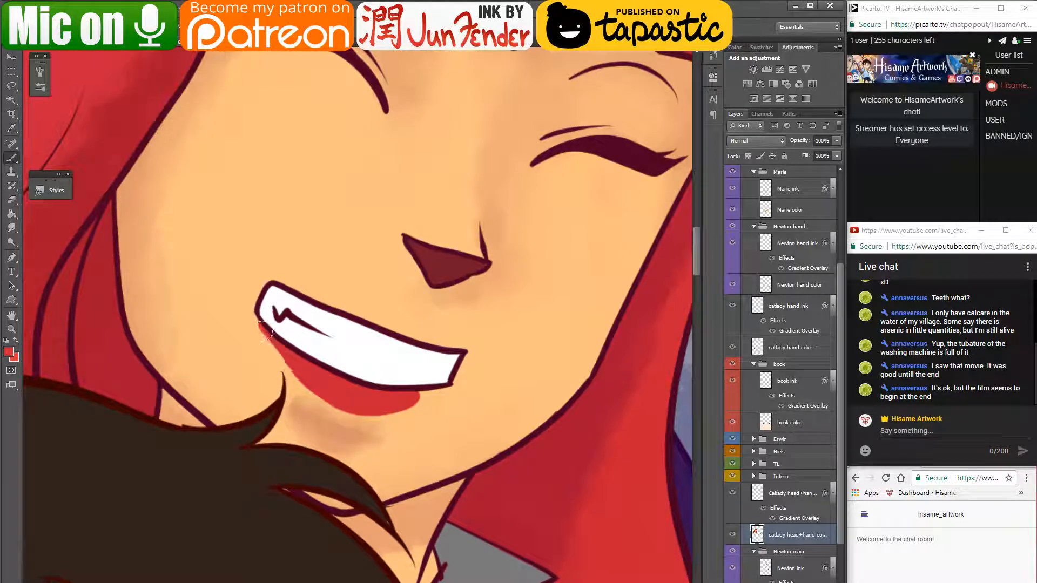
left_click_drag(261, 323, 347, 395)
key("ctrl+z")
left_click_drag(266, 326, 356, 398)
mouse_move(269, 329)
left_mouse_down()
mouse_move(300, 371)
mouse_move(343, 393)
left_mouse_up()
key("ctrl+alt+z")
key("ctrl+alt+z")
- Extend the red lower lip to the right corner of the mouth, tapering its end
left_click(250, 326, "alt")
left_click(365, 395, "alt")
mouse_move(403, 401)
left_mouse_down()
mouse_move(441, 390)
mouse_move(402, 402)
mouse_move(456, 384)
mouse_move(389, 405)
mouse_move(450, 387)
mouse_move(467, 365)
mouse_move(454, 373)
mouse_move(419, 341)
mouse_move(438, 389)
mouse_move(455, 384)
mouse_move(435, 406)
mouse_move(458, 393)
left_mouse_up()
key("ctrl+z")
key("ctrl+z")
left_click(429, 375, "alt")
left_click(439, 408, "alt")
left_click(379, 402, "alt")
left_click_drag(354, 408, 433, 394)
key("ctrl+z")
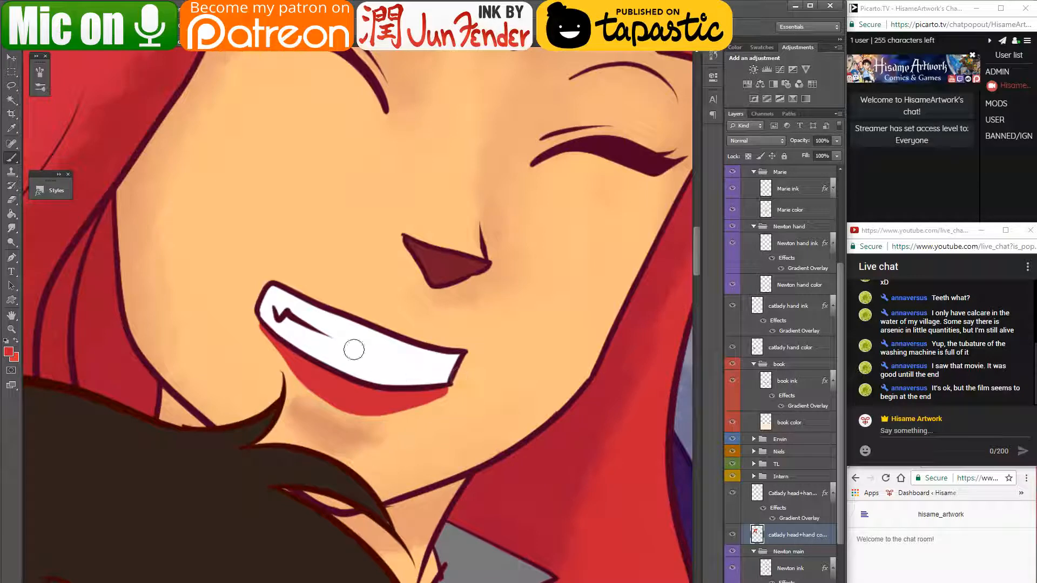
- Thicken and smooth the red lower lip along the bottom edge of the teeth
left_click_drag(265, 331, 297, 376)
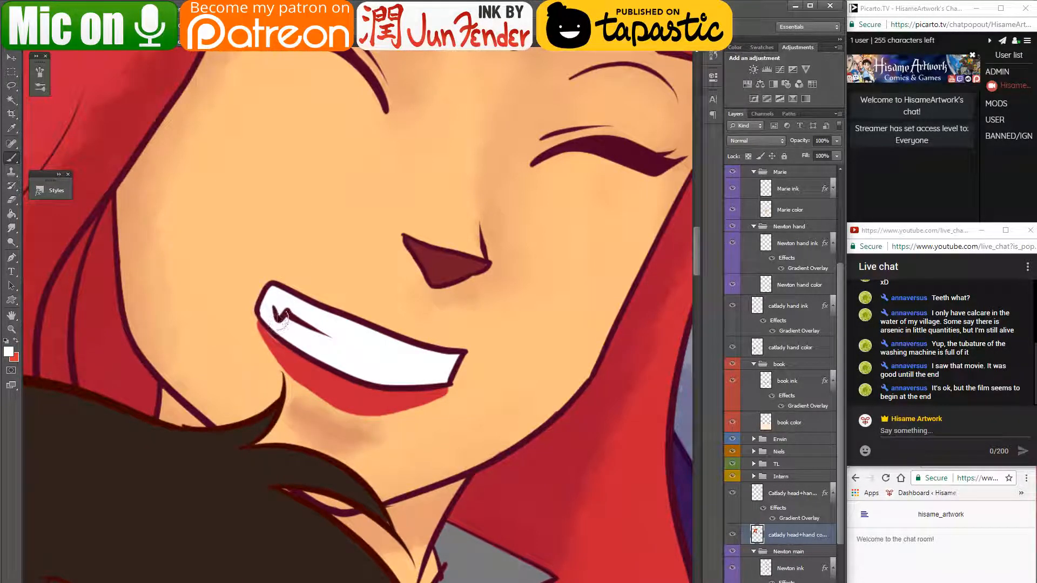
left_click_drag(280, 320, 271, 327)
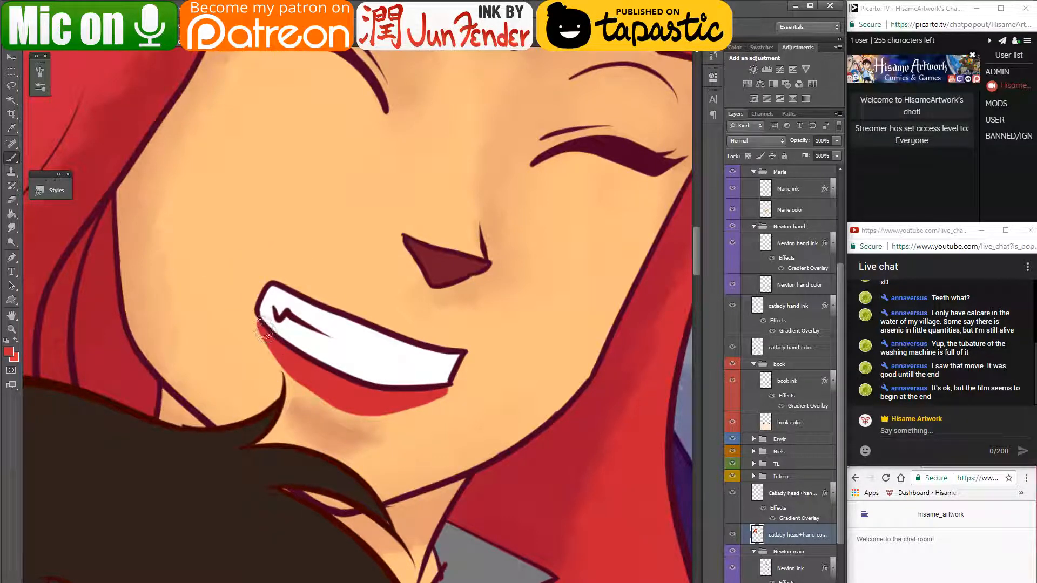
left_click(282, 348, "alt")
mouse_move(265, 330)
left_mouse_down()
mouse_move(307, 383)
mouse_move(329, 401)
left_mouse_up()
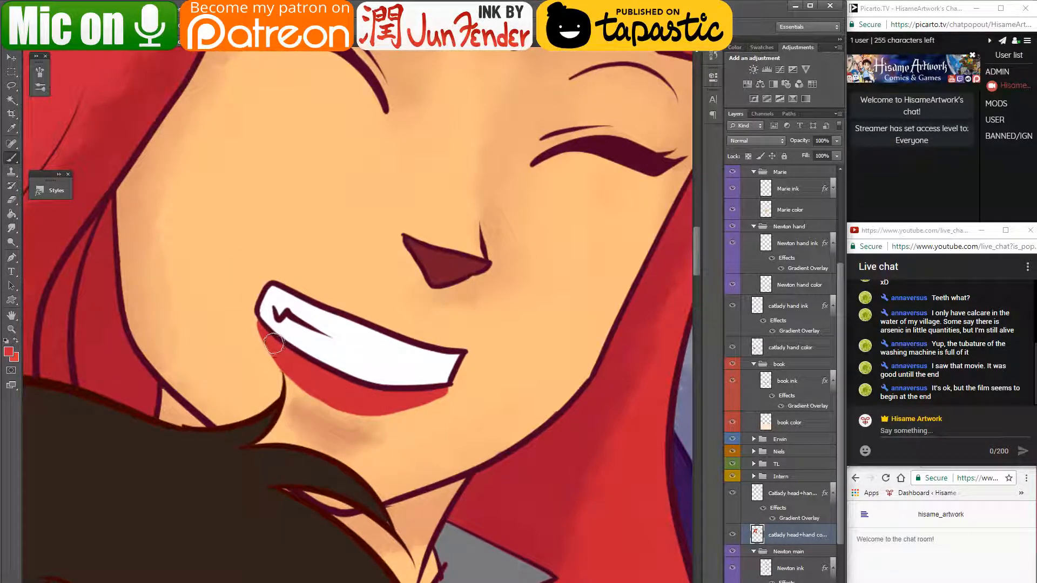
mouse_move(274, 344)
left_mouse_down()
mouse_move(305, 387)
mouse_move(401, 417)
left_mouse_up()
key("ctrl+z")
mouse_move(269, 330)
left_mouse_down()
mouse_move(288, 369)
mouse_move(397, 403)
left_mouse_up()
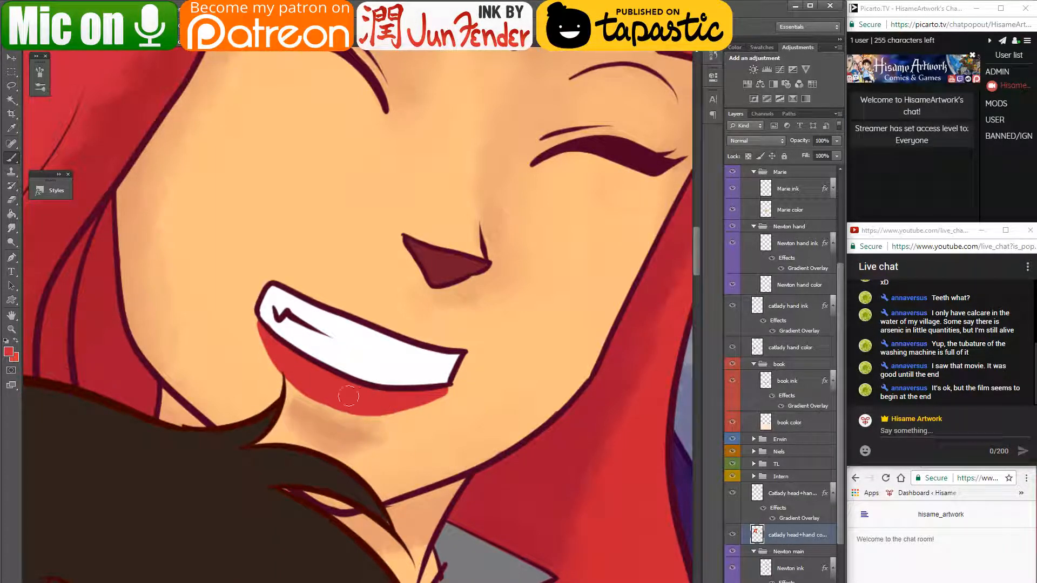
left_click_drag(334, 369, 447, 390)
- Paint a thin upper-lip shadow along the top edge of the teeth in the sampled darker skin tone
left_click(447, 444, "alt")
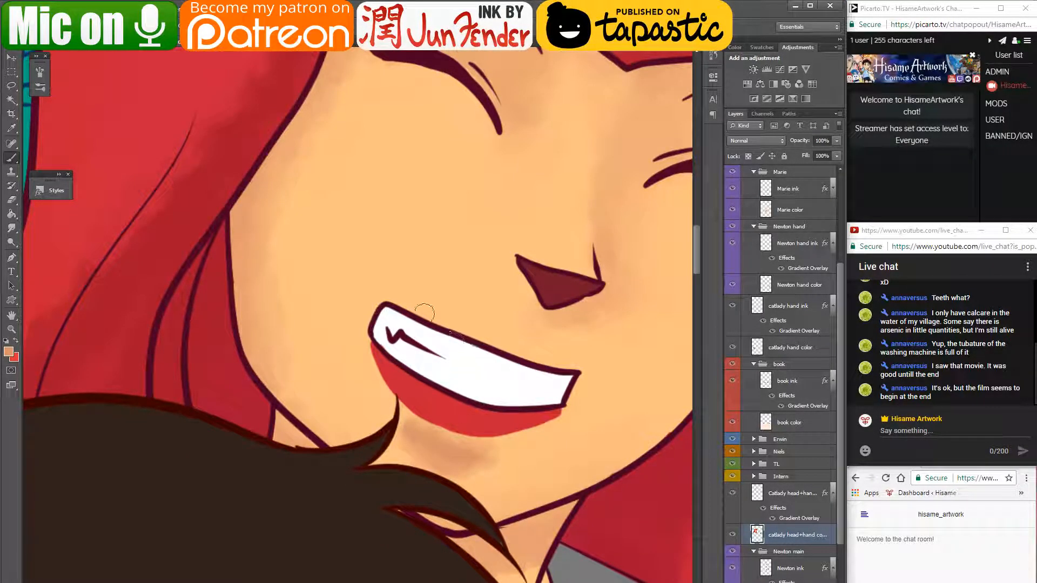
left_click_drag(391, 304, 490, 343)
key("ctrl+z")
mouse_move(400, 312)
left_mouse_down()
mouse_move(562, 367)
mouse_move(590, 358)
mouse_move(567, 378)
mouse_move(587, 378)
mouse_move(578, 368)
left_mouse_up()
left_click(567, 383, "alt")
left_click(596, 380, "alt")
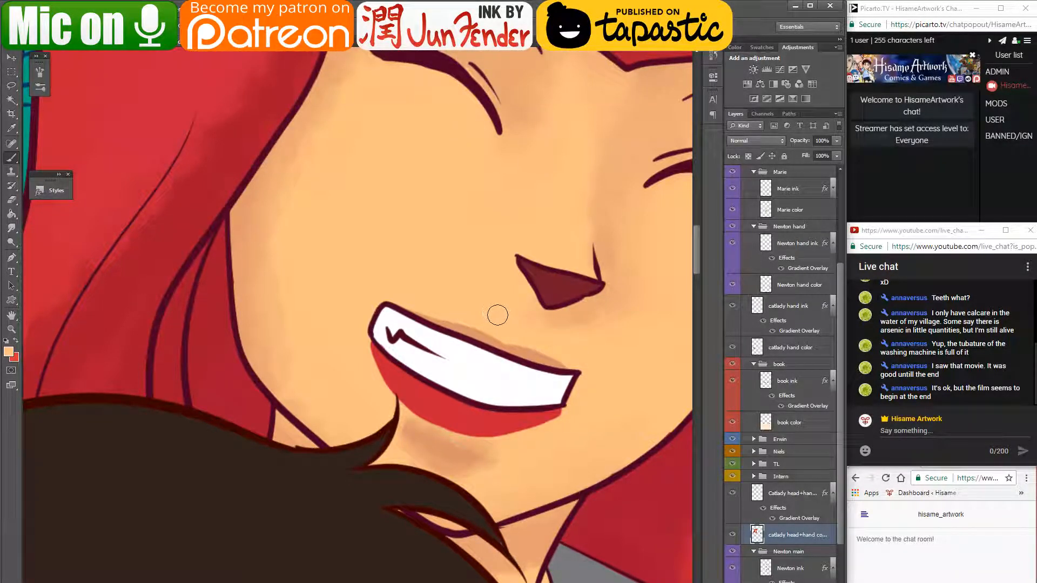
mouse_move(537, 346)
left_mouse_down()
mouse_move(467, 329)
mouse_move(440, 335)
mouse_move(508, 356)
left_mouse_up()
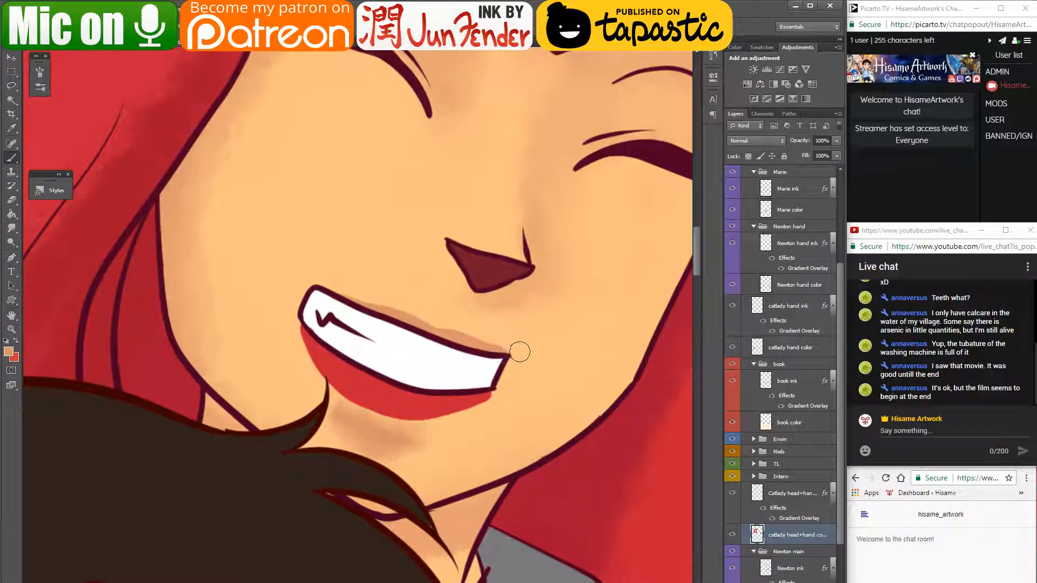
- Trim both ends of the red lower lip with the sampled skin colour
left_click(414, 316, "alt")
left_click(315, 325, "alt")
left_click(505, 406, "alt")
mouse_move(490, 405)
left_mouse_down()
mouse_move(431, 452)
mouse_move(501, 393)
mouse_move(433, 437)
mouse_move(503, 384)
left_mouse_up()
left_click(439, 361, "alt")
left_click(298, 361, "alt")
mouse_move(298, 324)
left_mouse_down()
mouse_move(352, 411)
mouse_move(408, 447)
left_mouse_up()
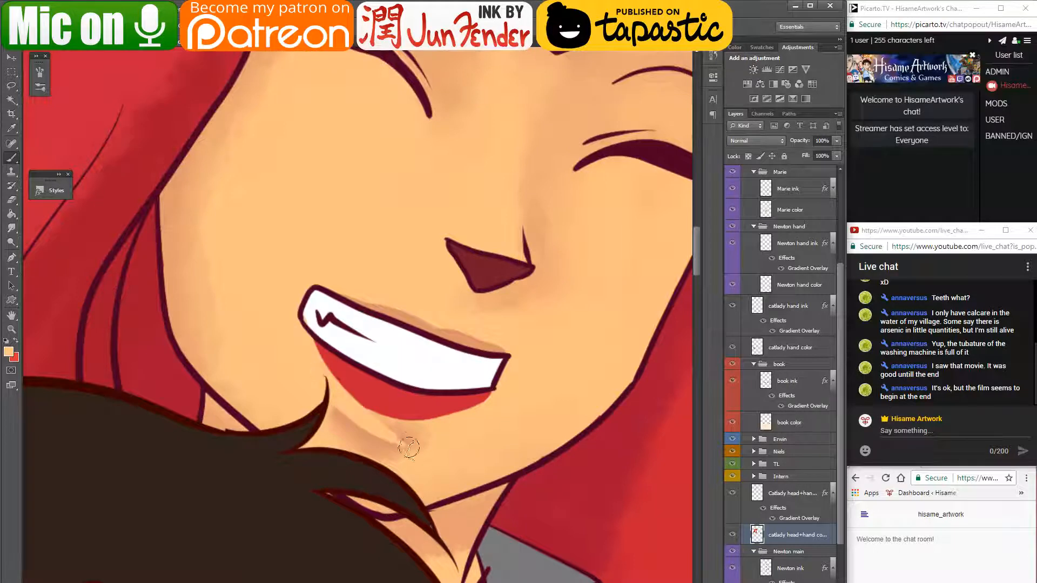
- Paint over the red lower lip and the chin shadow in skin colour with a larger brush
key("bracketright")
key("bracketright")
key("bracketright")
mouse_move(318, 401)
left_mouse_down()
mouse_move(340, 448)
mouse_move(317, 395)
mouse_move(391, 441)
left_mouse_up()
mouse_move(308, 369)
left_mouse_down()
mouse_move(302, 348)
mouse_move(384, 410)
mouse_move(328, 381)
mouse_move(449, 428)
mouse_move(462, 418)
mouse_move(339, 364)
mouse_move(416, 402)
mouse_move(502, 400)
left_mouse_up()
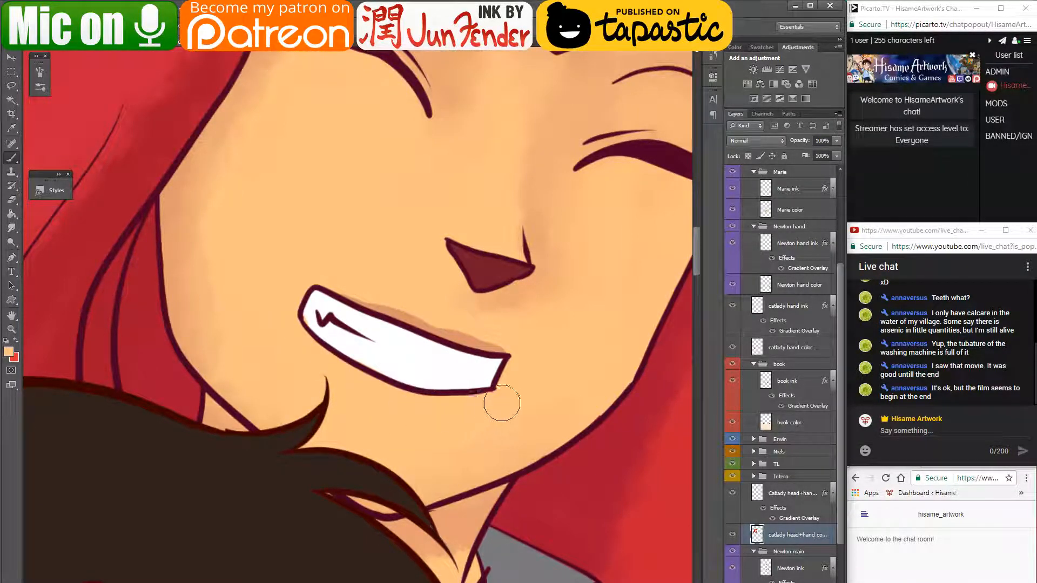
- Touch up the teeth in the sampled white and reduce the brush size
left_click(352, 325, "alt")
mouse_move(309, 318)
left_mouse_down()
mouse_move(377, 369)
mouse_move(421, 383)
mouse_move(450, 377)
mouse_move(369, 400)
mouse_move(388, 392)
mouse_move(352, 370)
mouse_move(364, 342)
mouse_move(400, 340)
mouse_move(398, 356)
mouse_move(357, 355)
mouse_move(382, 372)
mouse_move(429, 364)
left_mouse_up()
left_click(371, 403, "alt")
left_click(374, 351, "alt")
key("bracketleft")
key("bracketleft")
left_click_drag(138, 110, 281, 507)
left_click_drag(456, 485, 323, 159)
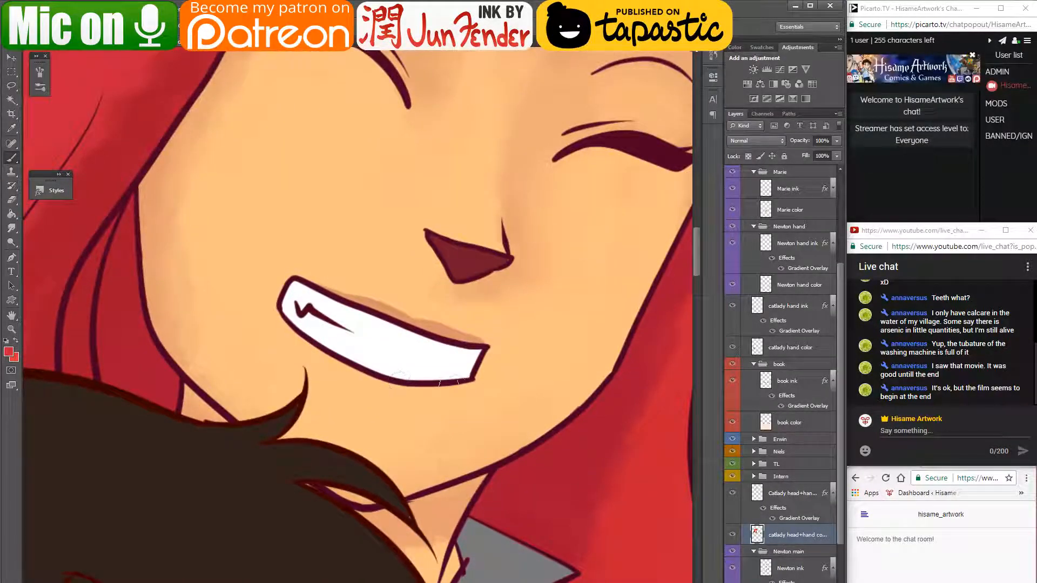
mouse_move(469, 384)
left_mouse_down()
mouse_move(417, 400)
mouse_move(376, 393)
left_mouse_up()
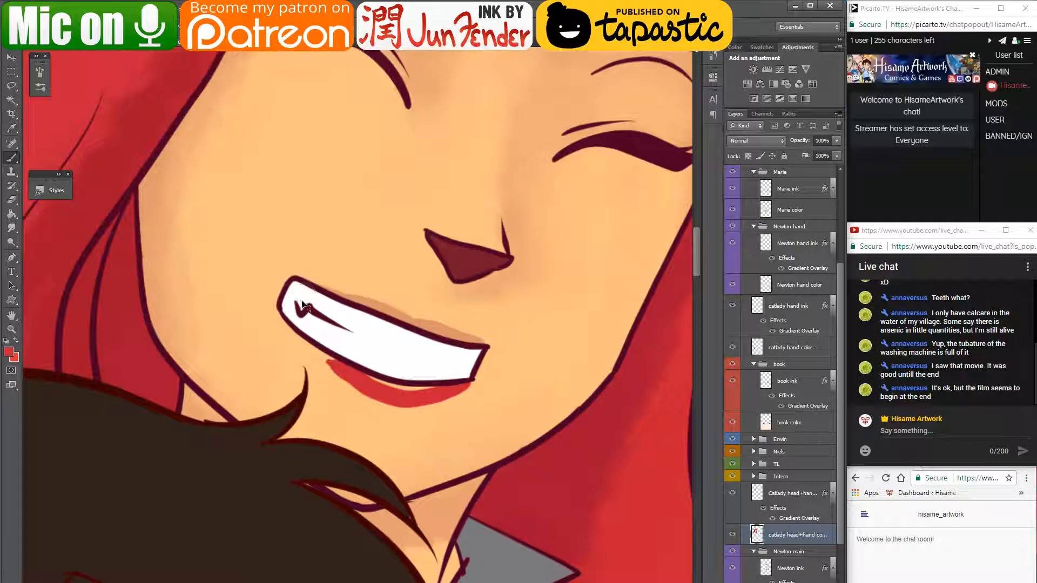
key("ctrl+z")
left_click_drag(286, 323, 341, 376)
key("ctrl+z")
mouse_move(287, 324)
left_mouse_down()
mouse_move(342, 382)
mouse_move(389, 403)
mouse_move(443, 385)
left_mouse_up()
key("ctrl+z")
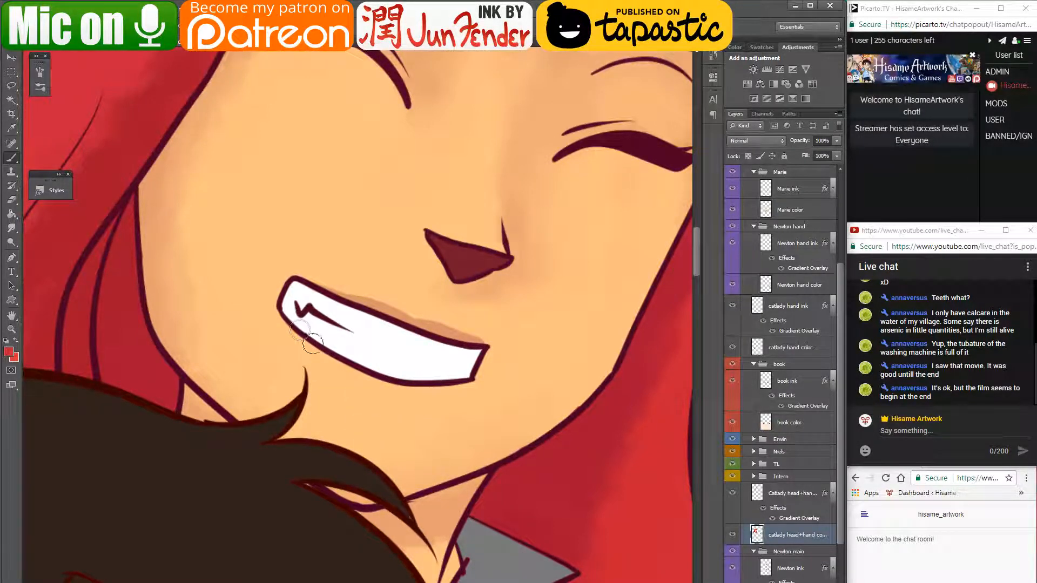
left_click_drag(313, 343, 341, 362)
key("ctrl+z")
mouse_move(307, 341)
left_mouse_down()
mouse_move(404, 407)
mouse_move(440, 399)
left_mouse_up()
key("ctrl+z")
- Paint over the upper-lip shadow above the teeth with the sampled skin colour
scroll(400, 357, "down", 3)
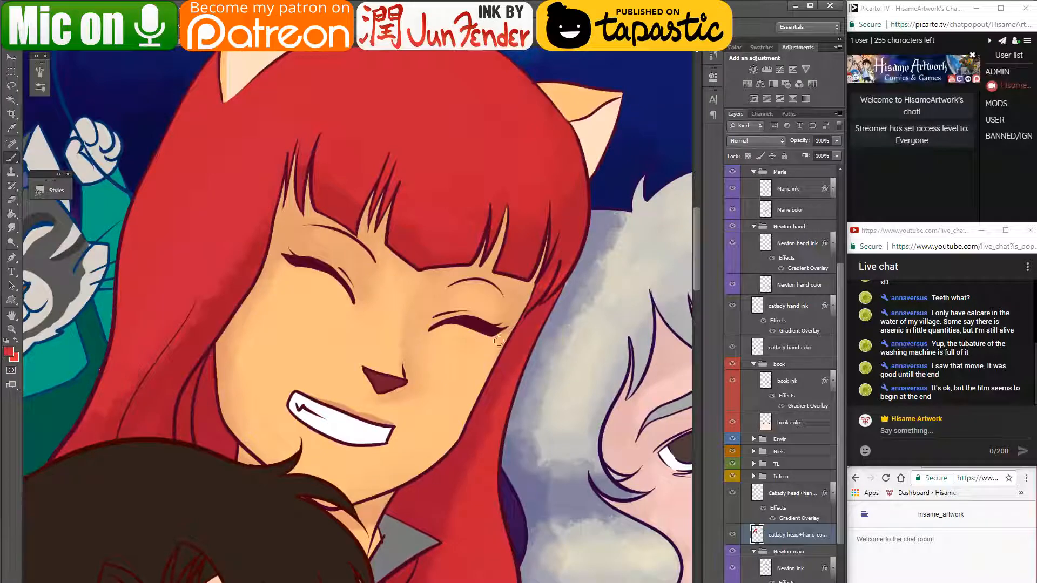
left_click(422, 406, "alt")
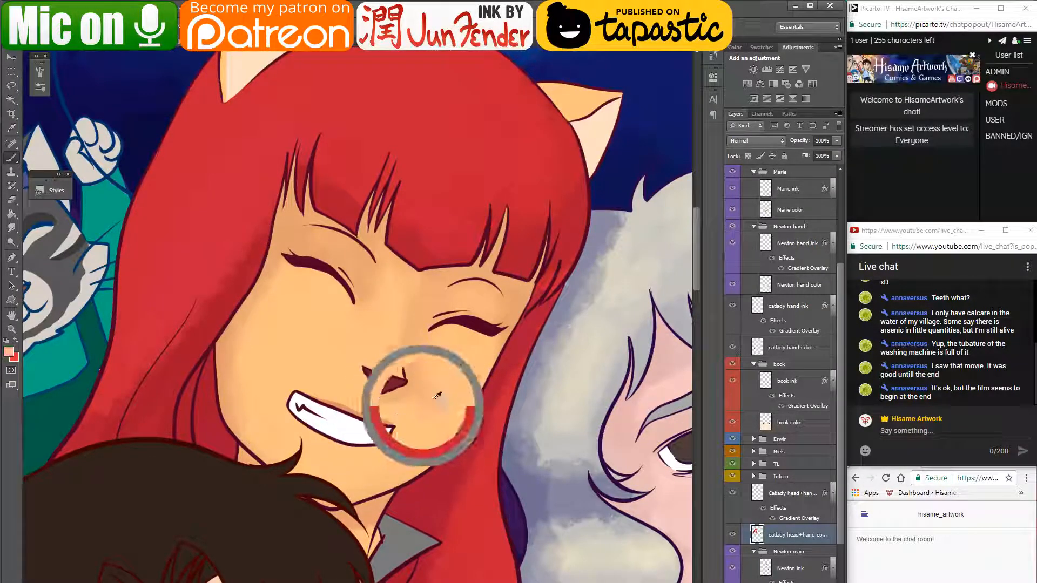
scroll(324, 419, "up", 2)
left_click(343, 375, "alt")
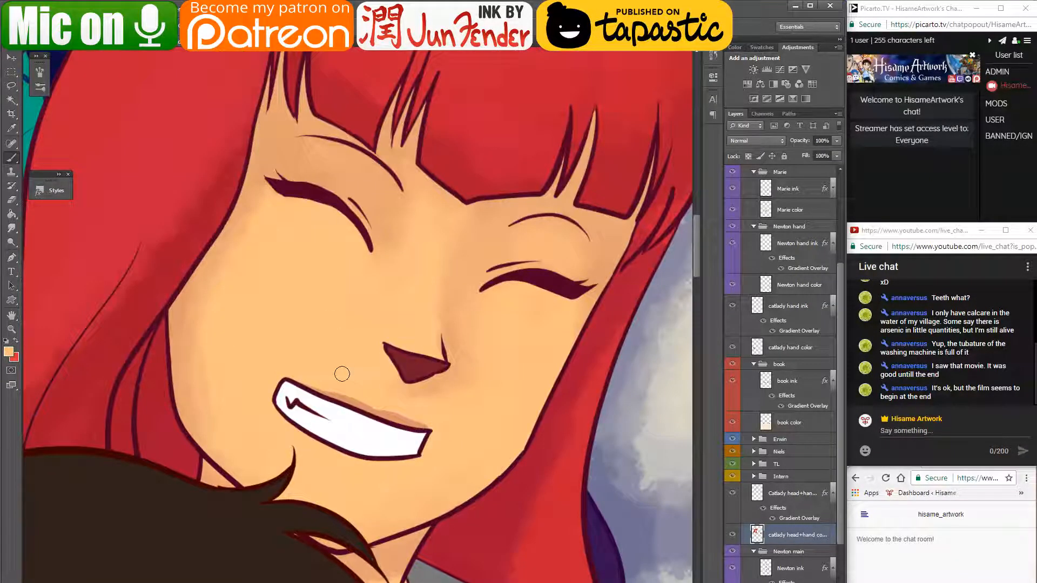
mouse_move(318, 385)
left_mouse_down()
mouse_move(441, 428)
mouse_move(343, 402)
mouse_move(297, 369)
left_mouse_up()
left_click_drag(276, 218, 269, 348)
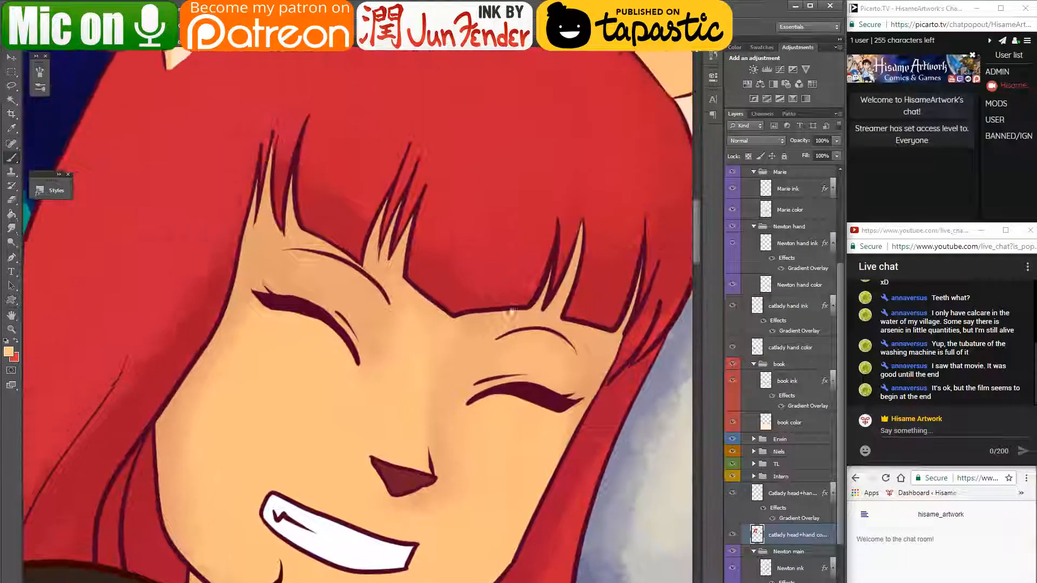
- Paint a short lower lip beneath the middle of the teeth in the hair's red
left_click(556, 114, "alt")
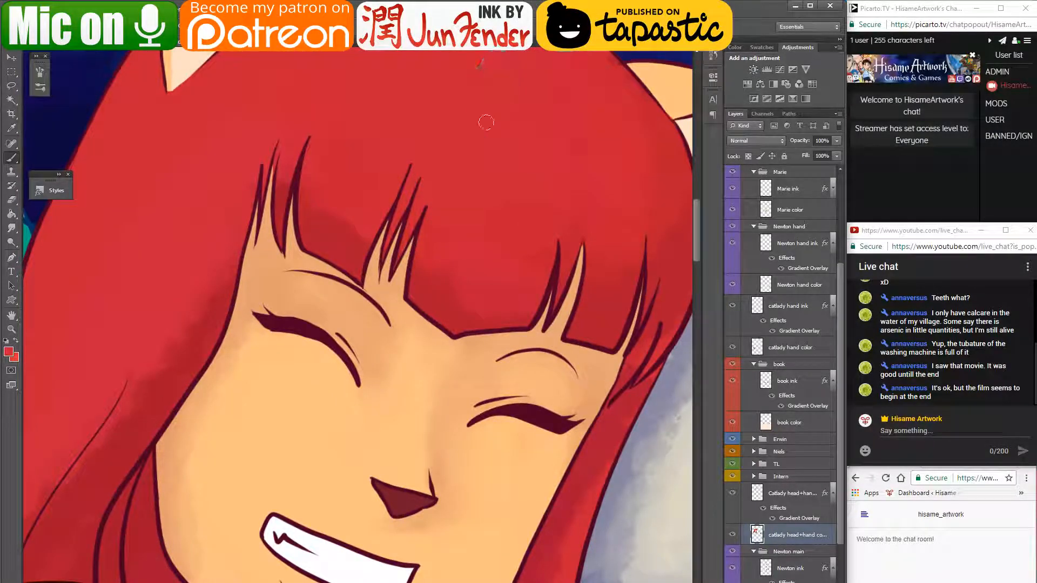
left_click_drag(415, 495, 512, 214)
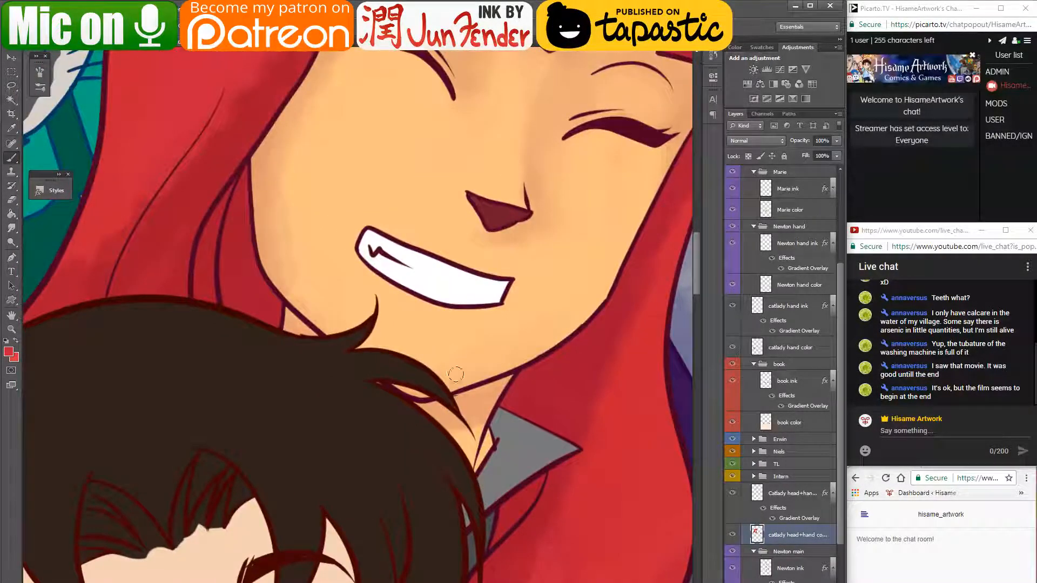
mouse_move(371, 271)
left_mouse_down()
mouse_move(435, 320)
mouse_move(469, 323)
mouse_move(489, 309)
left_mouse_up()
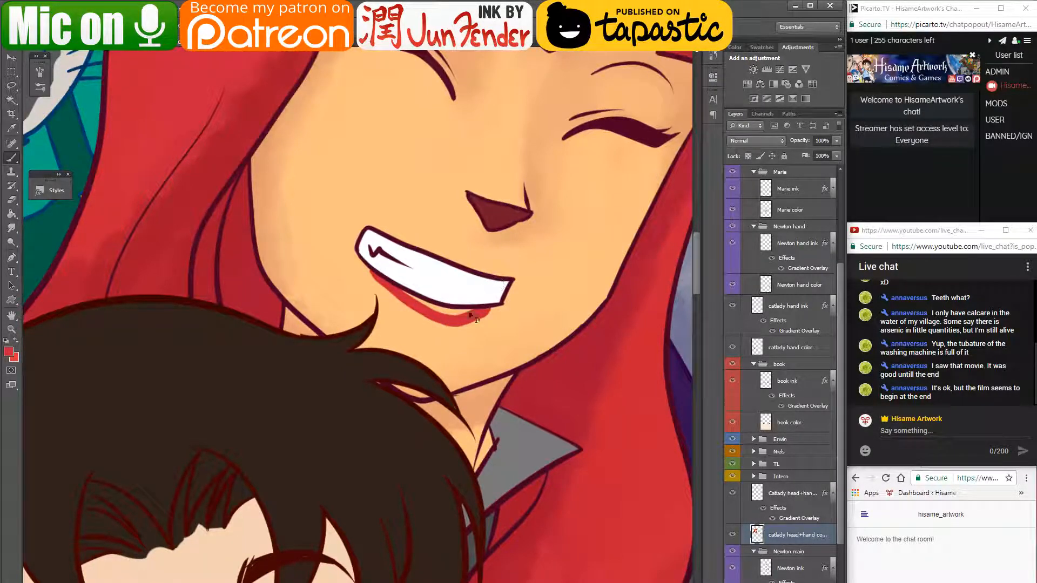
key("ctrl+z")
mouse_move(385, 281)
left_mouse_down()
mouse_move(414, 305)
mouse_move(486, 312)
left_mouse_up()
mouse_move(400, 291)
left_mouse_down()
mouse_move(439, 312)
mouse_move(457, 314)
mouse_move(421, 301)
mouse_move(484, 313)
left_mouse_up()
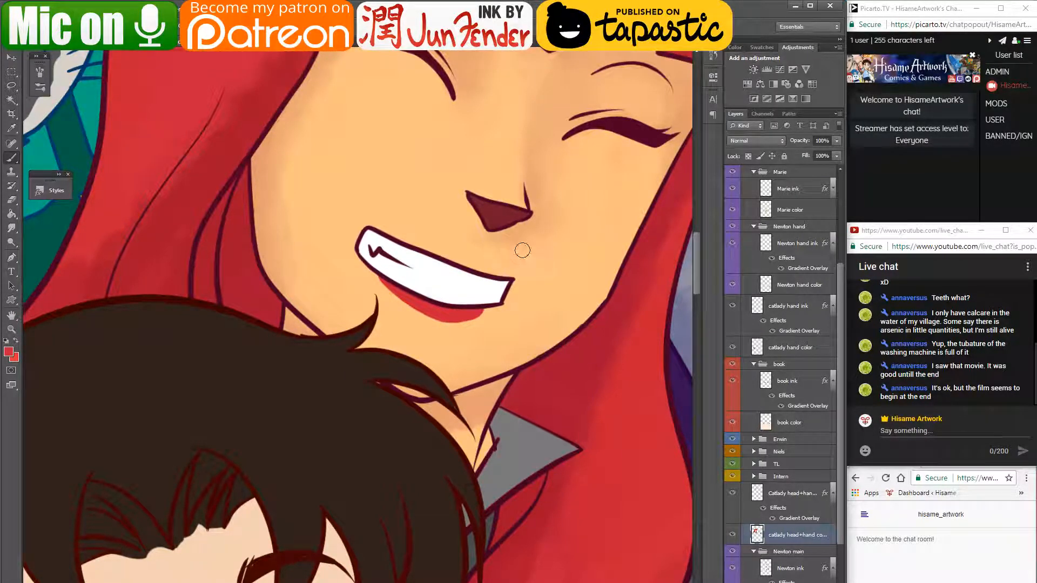
- Extend the red lower lip towards both mouth corners and round out its lower edge
scroll(522, 250, "up", 2)
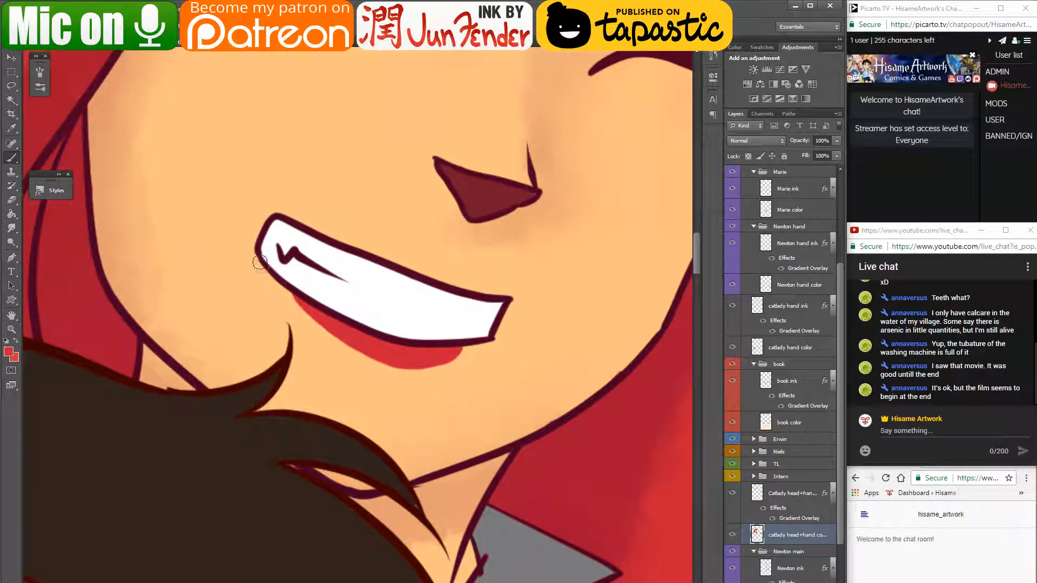
left_click_drag(263, 264, 356, 362)
key("ctrl+z")
mouse_move(261, 264)
left_mouse_down()
mouse_move(331, 346)
mouse_move(371, 370)
mouse_move(402, 367)
left_mouse_up()
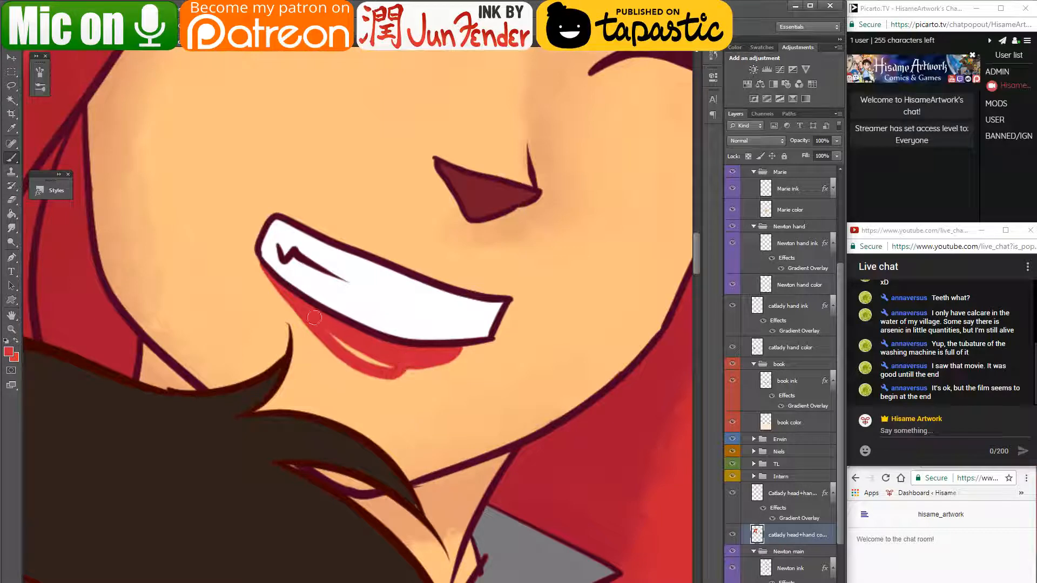
key("ctrl+z")
mouse_move(282, 287)
left_mouse_down()
mouse_move(356, 365)
mouse_move(397, 371)
left_mouse_up()
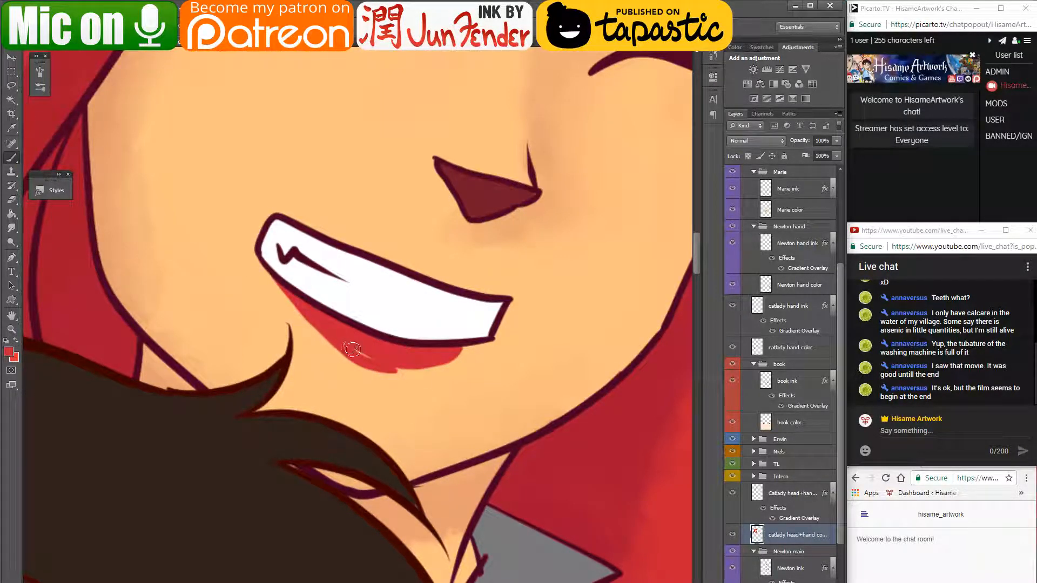
left_click_drag(400, 372, 463, 356)
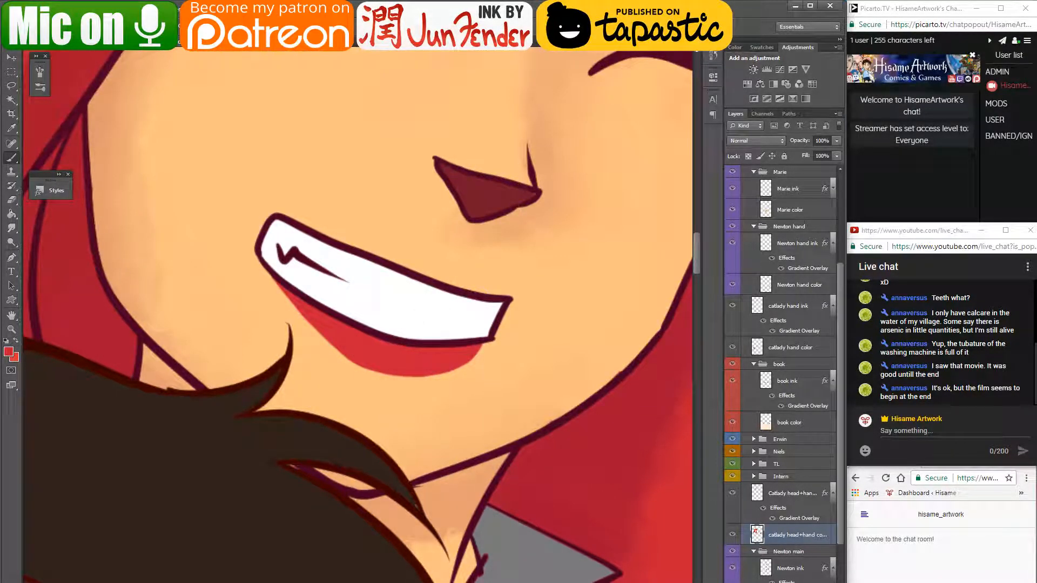
- Sample the darker skin tone along the face's edge and try a shading stroke beneath the red lower lip
left_click_drag(502, 332, 395, 418)
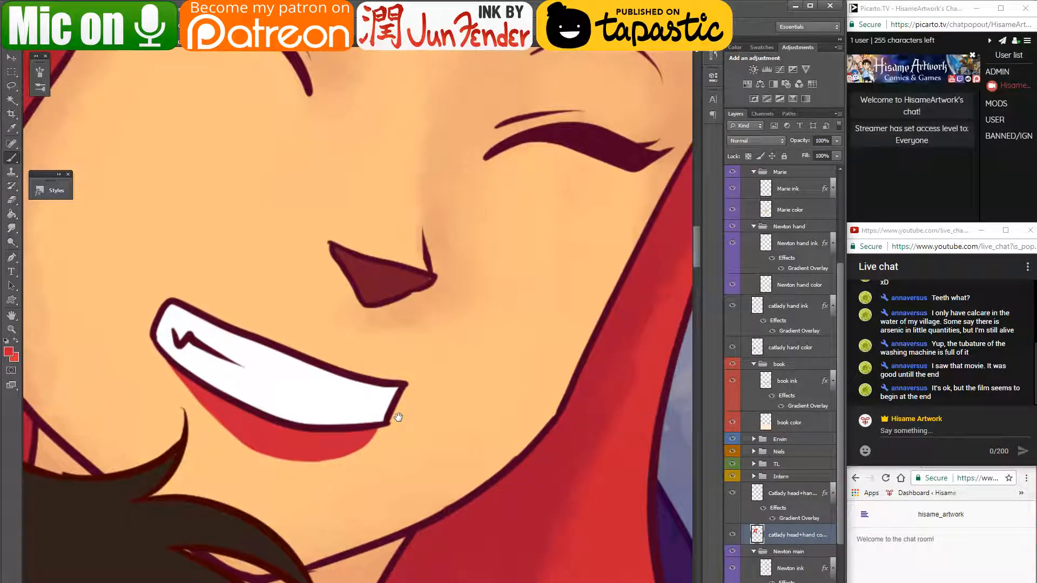
left_click_drag(320, 389, 445, 351)
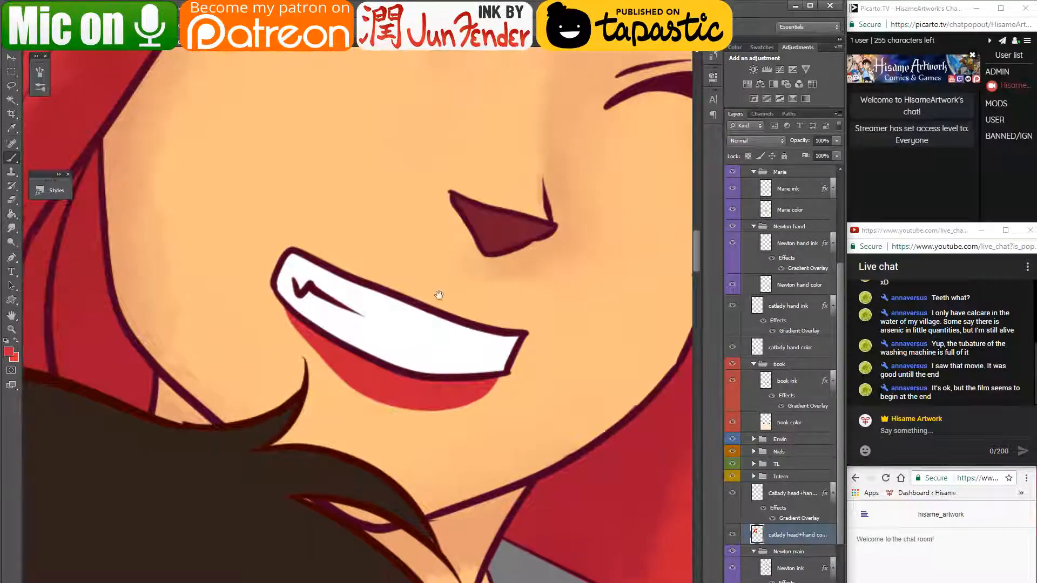
left_click_drag(440, 296, 384, 366)
left_click(104, 142, "alt")
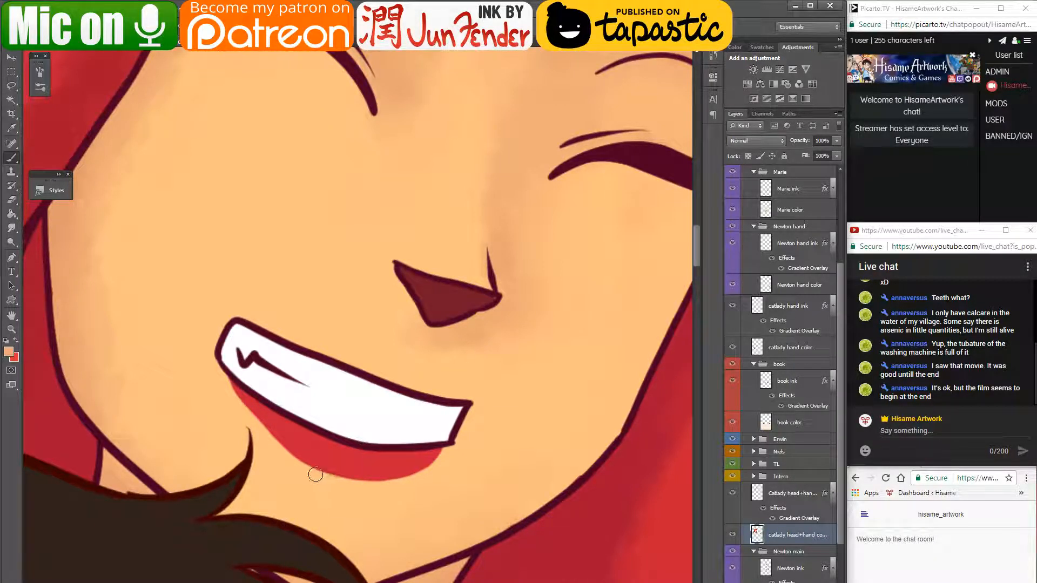
left_click_drag(315, 474, 365, 486)
key("ctrl+z")
- Select the face's main skin area with the Magic Wand and choose a textured brush for shading
left_click(12, 99)
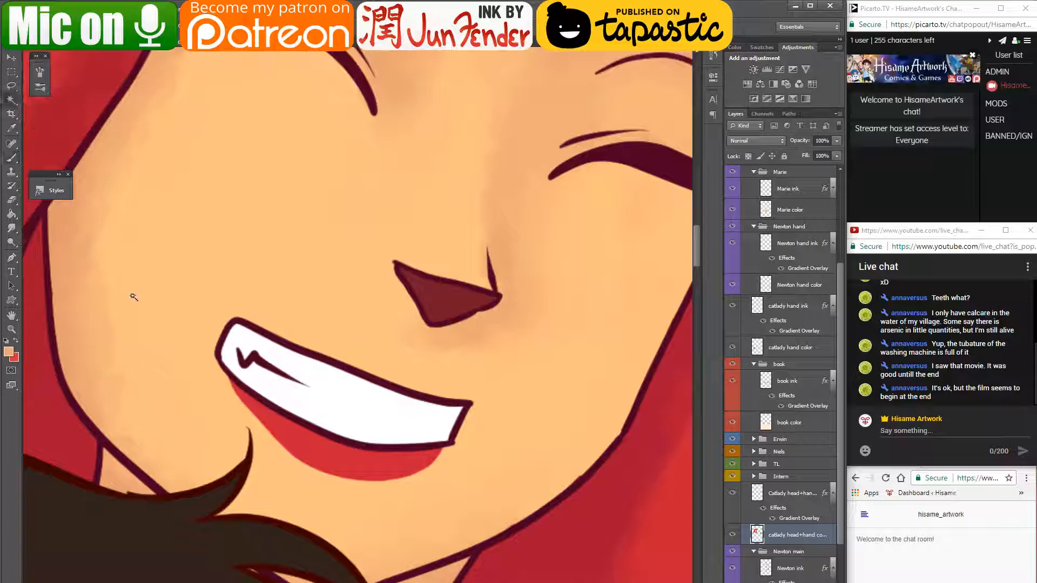
left_click(277, 493)
left_click(11, 158)
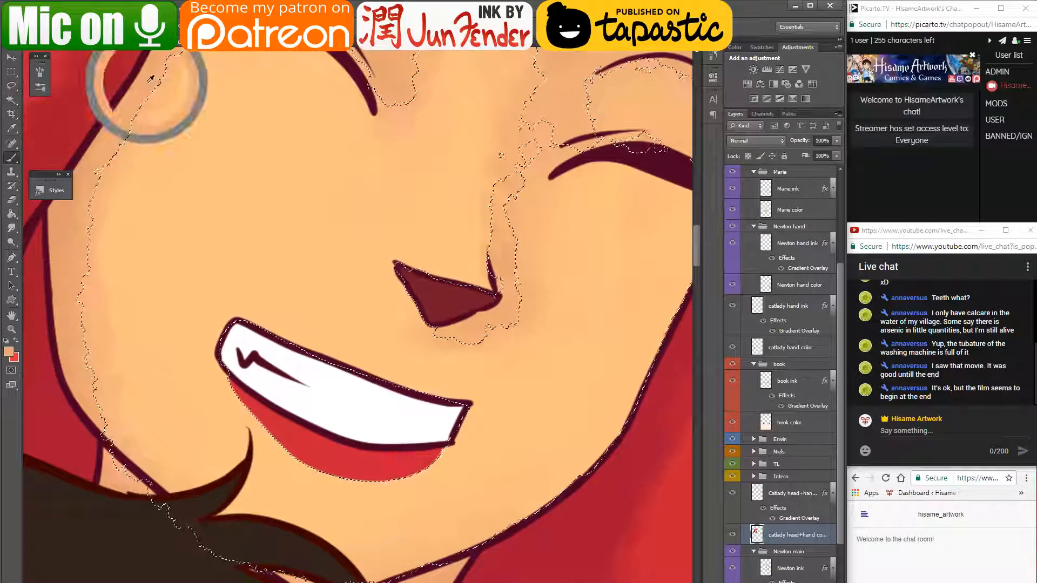
left_click(38, 35)
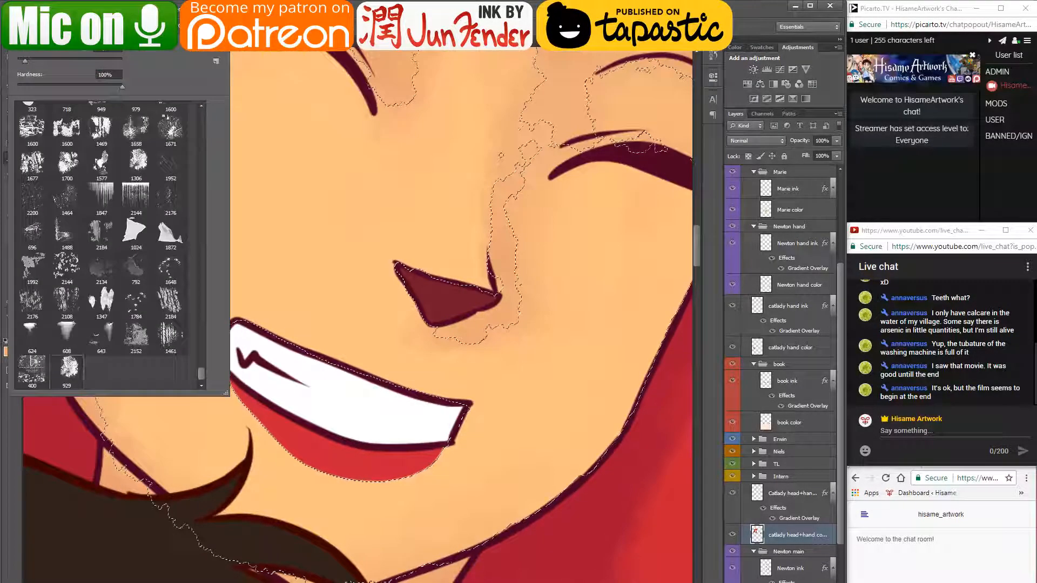
left_click(400, 297)
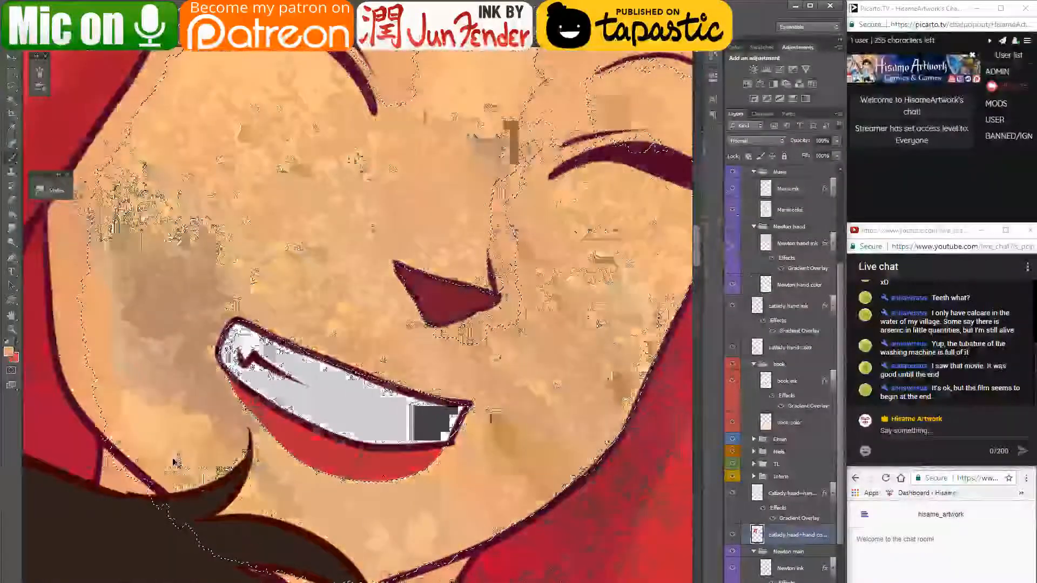
- Switch to the YouTube live chat and post the message "sorry obs crashed"
type("sorry obs c")
type("ra")
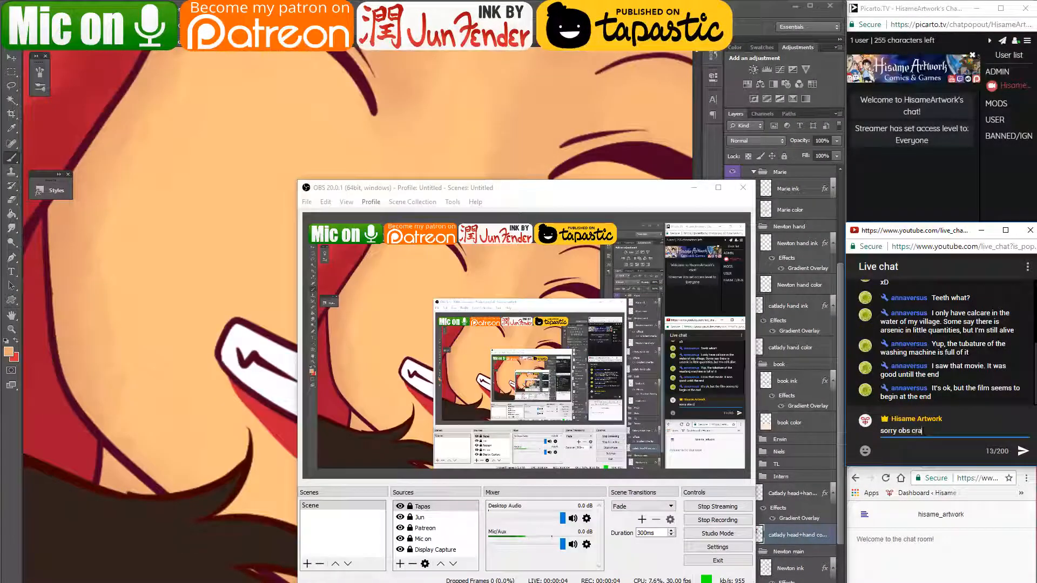
type("shed")
key("Return")
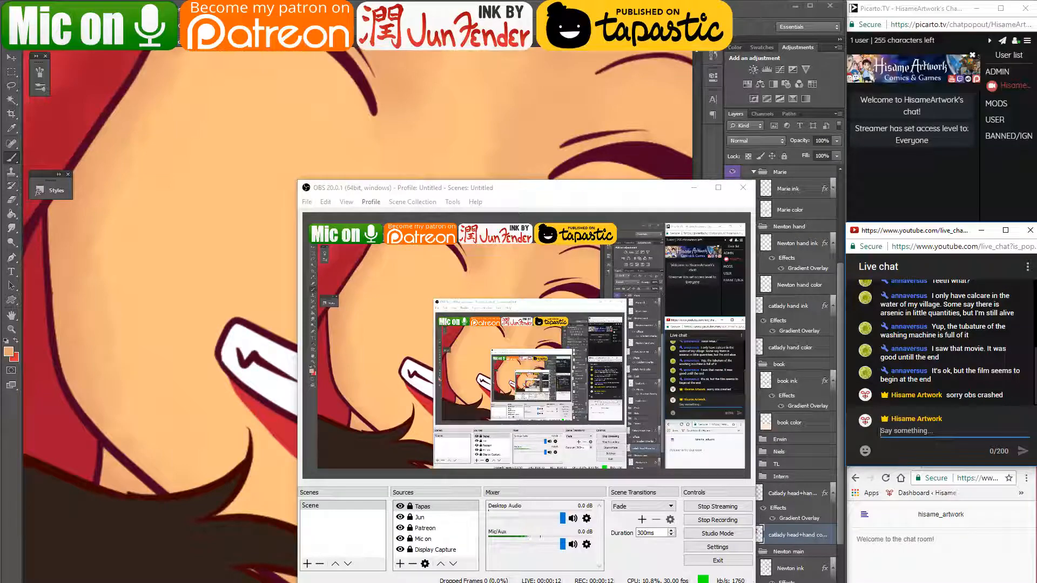
- Bring up the YouTube live streaming dashboard and post "it's loading again" in the live chat
key("alt+Tab")
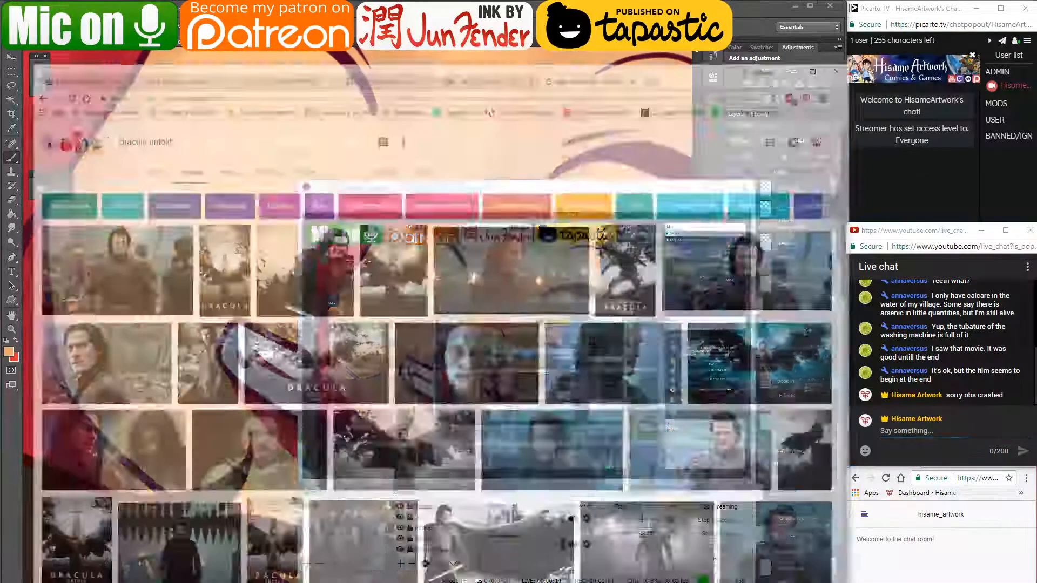
left_click(551, 18)
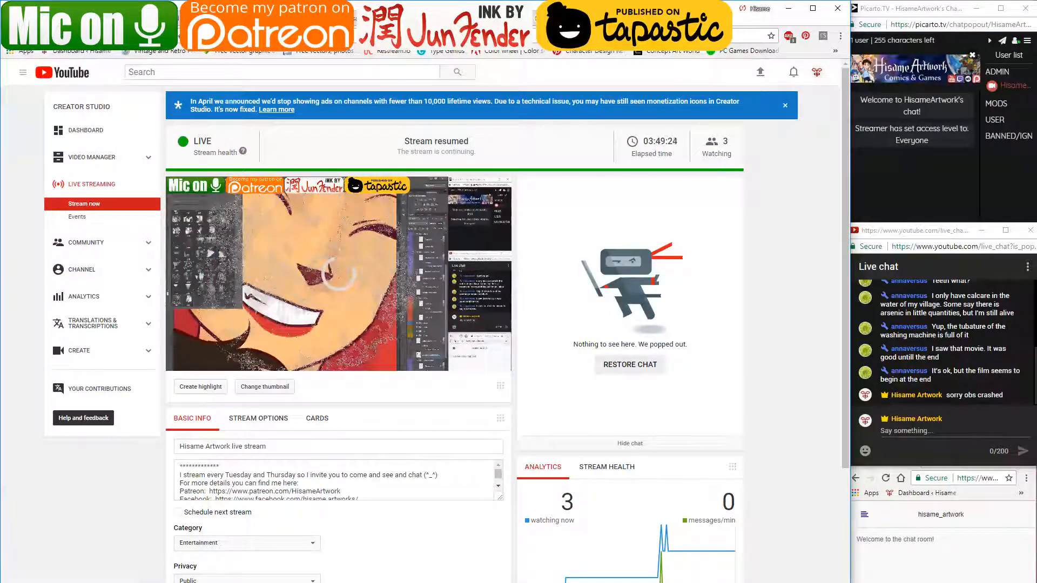
left_click(912, 430)
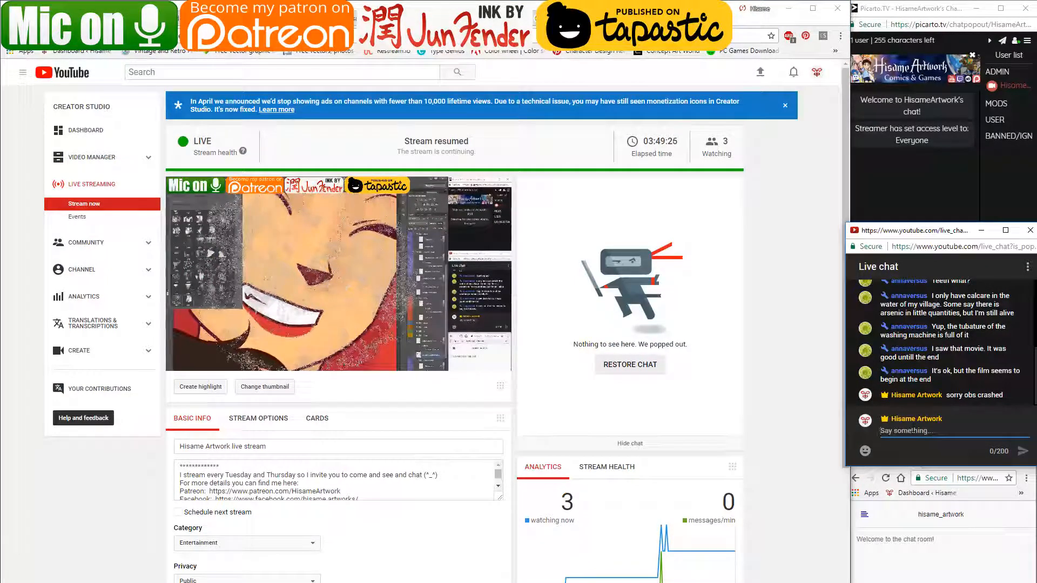
type("it's loading again")
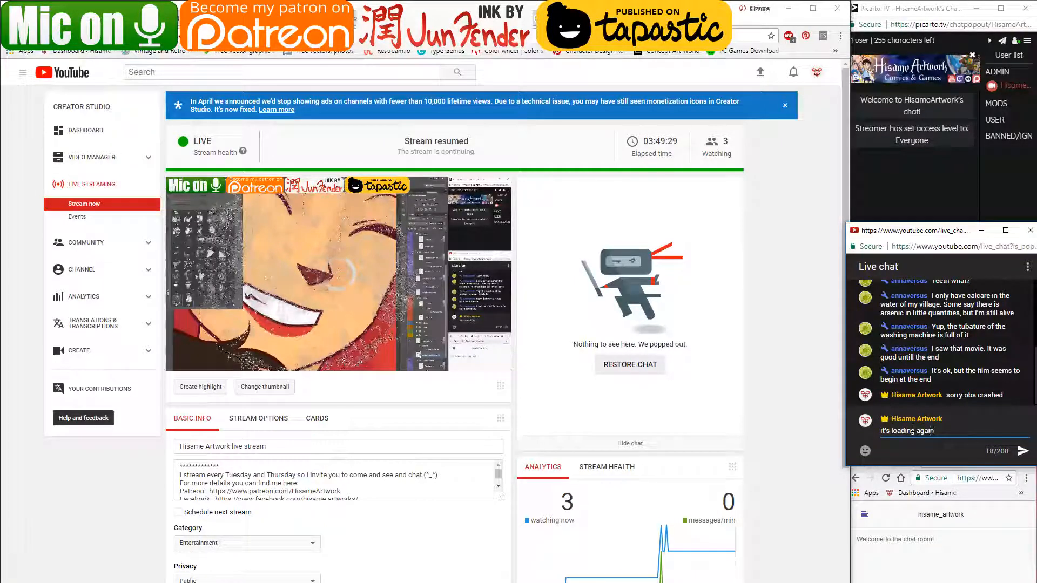
key("Return")
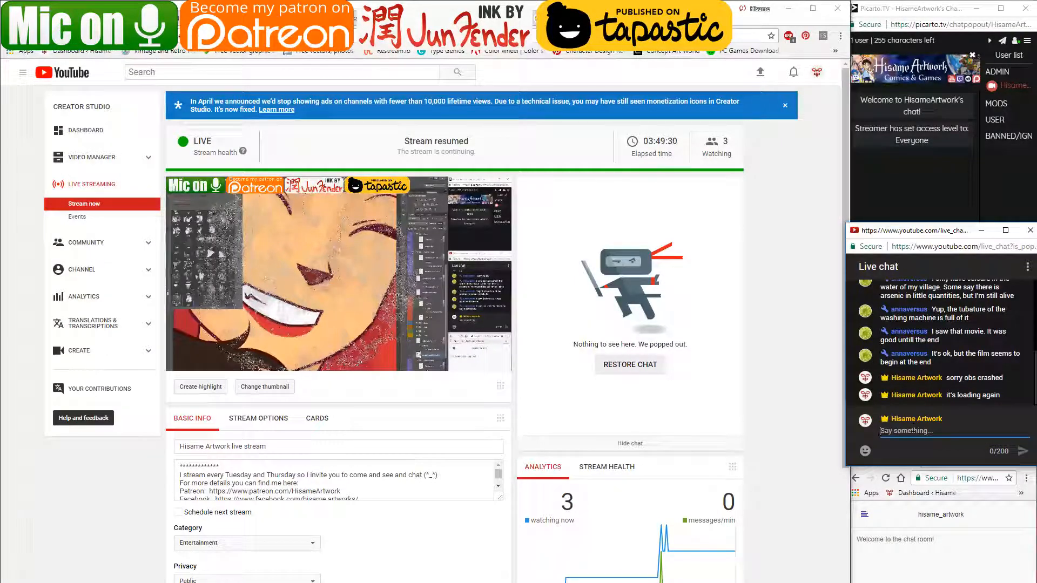
- Reload the live streaming dashboard to check the stream, and minimise its browser window
key("alt+Tab")
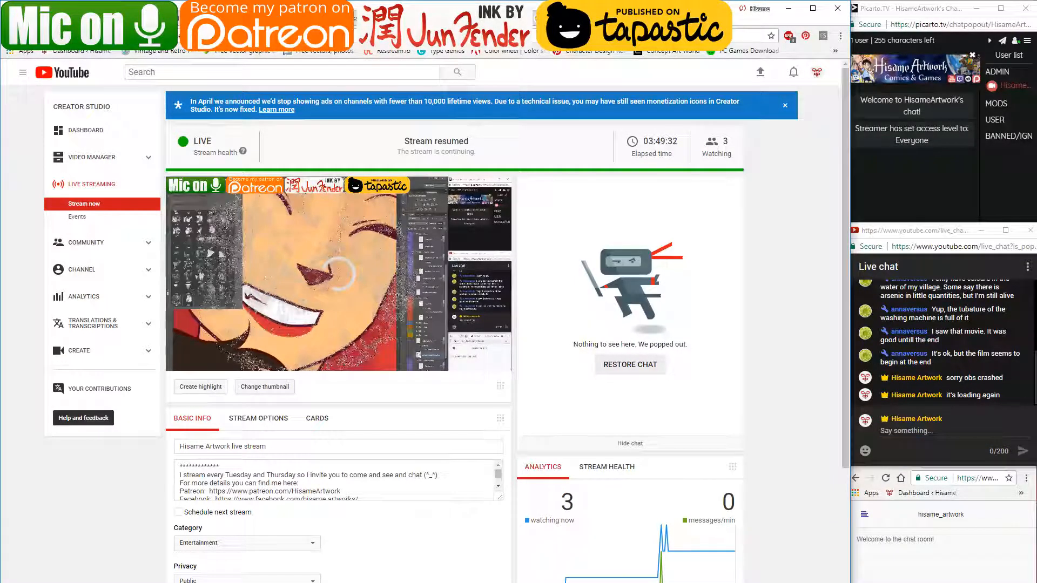
key("F5")
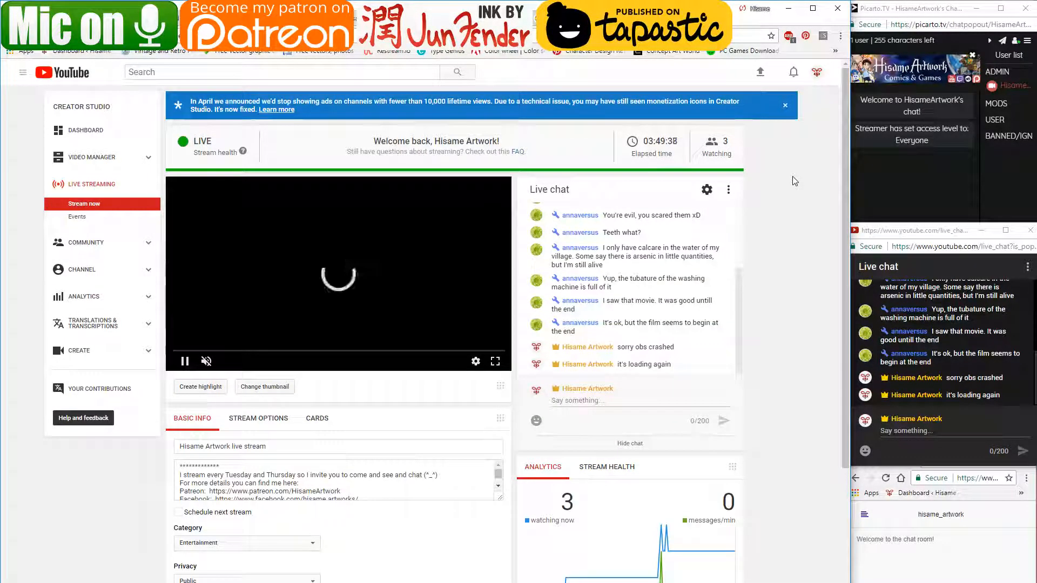
left_click(788, 8)
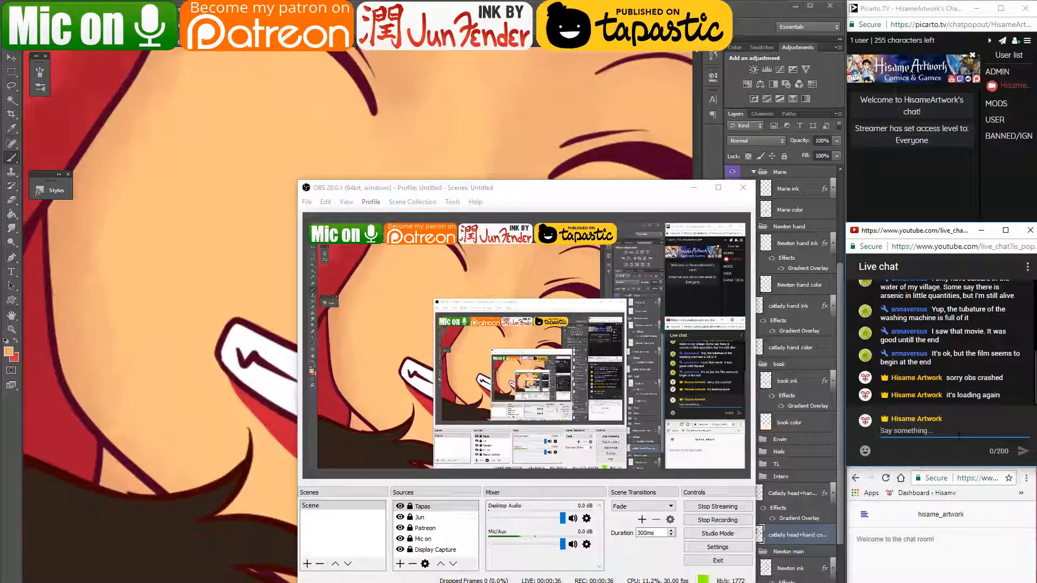
- Post "should be ok now" and "let me know if it crashes again" as two live chat messages
type("should be")
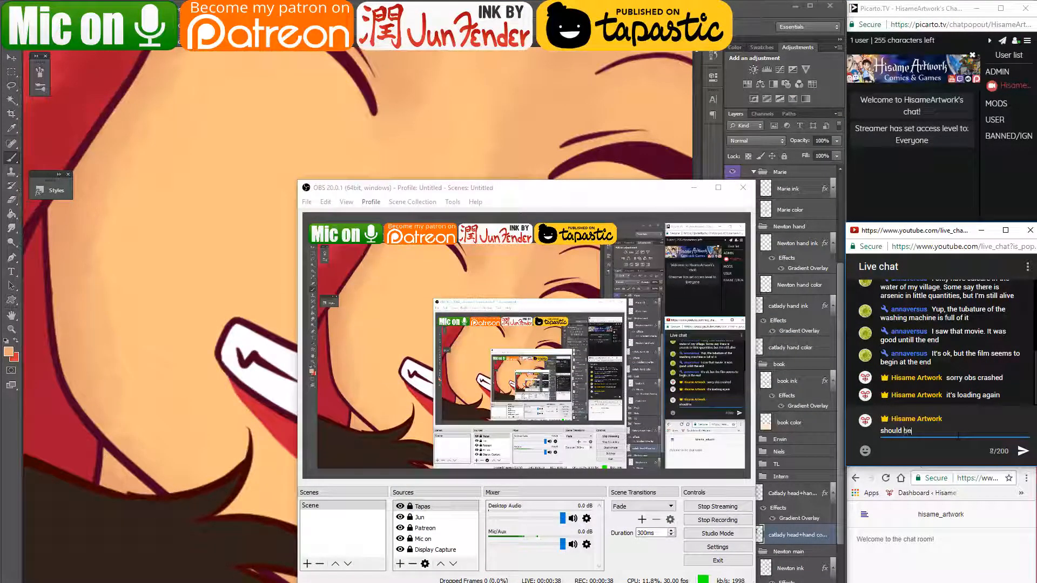
type(" ok now")
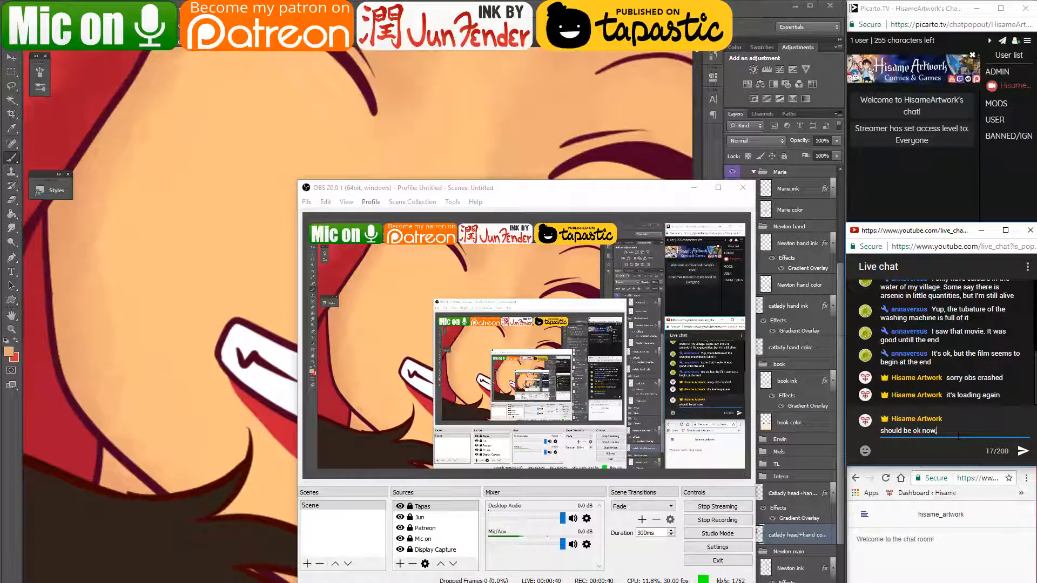
key("Return")
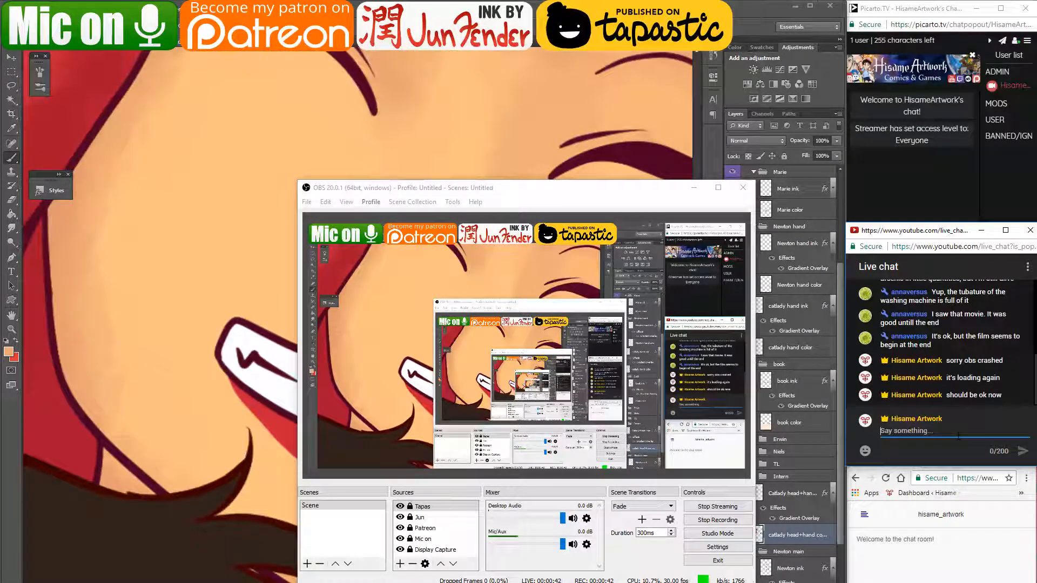
type("let me k")
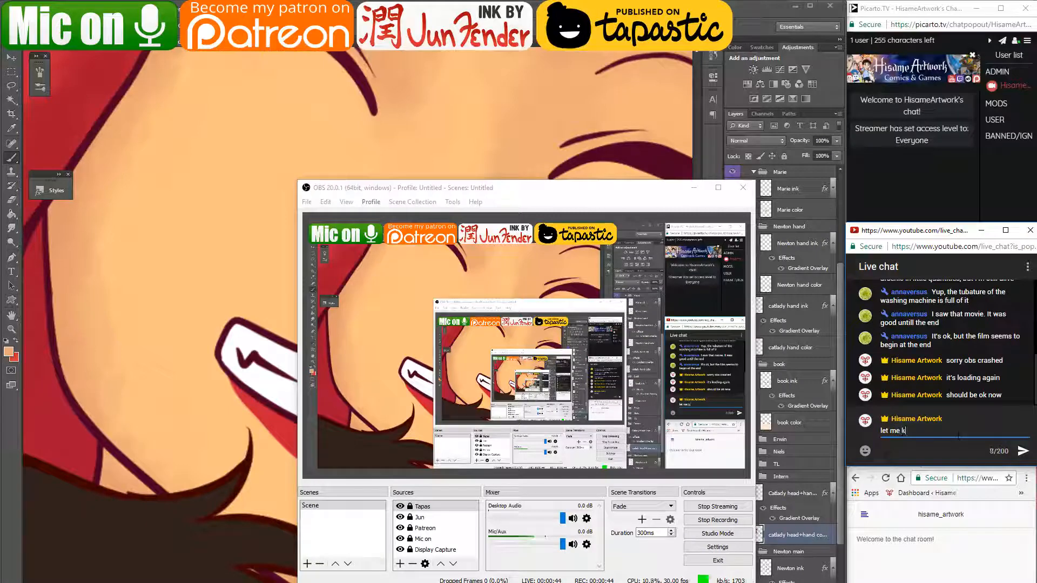
type("now if i")
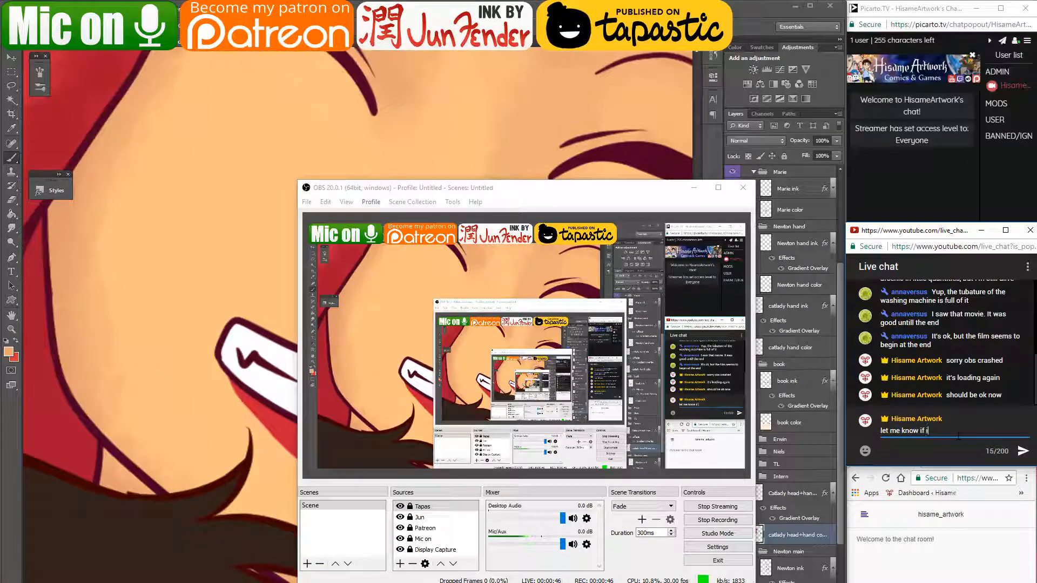
type("t crashes again")
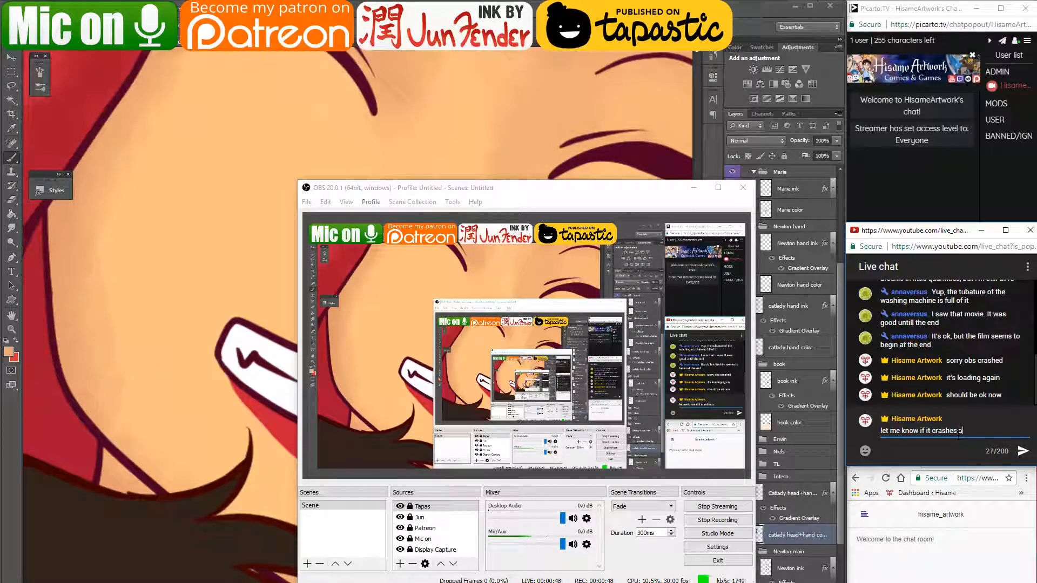
key("Return")
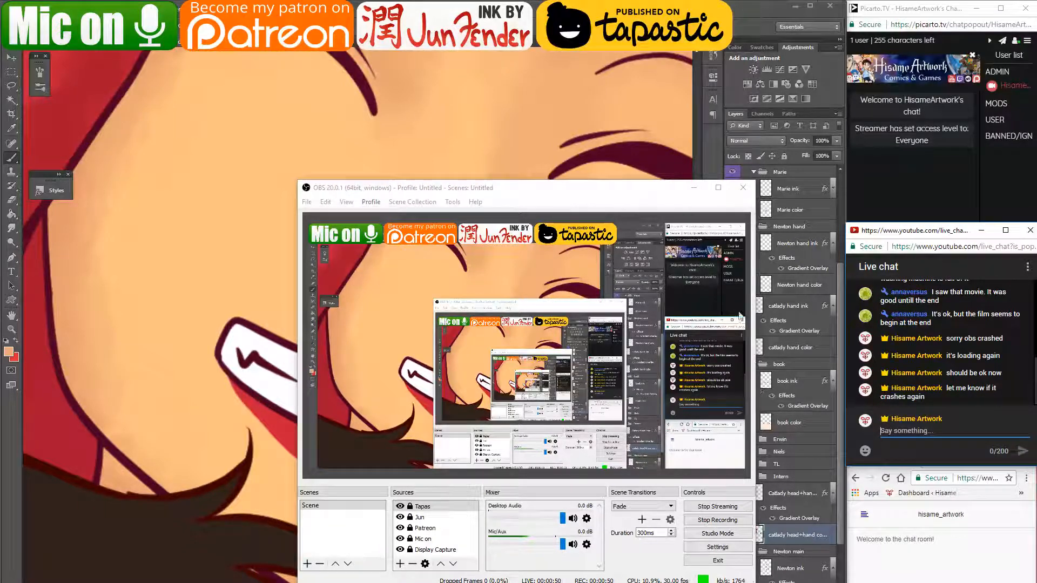
- Return to Photoshop, shade the selected skin beneath the red lower lip with the textured brush, and clear the selection
left_click(295, 402)
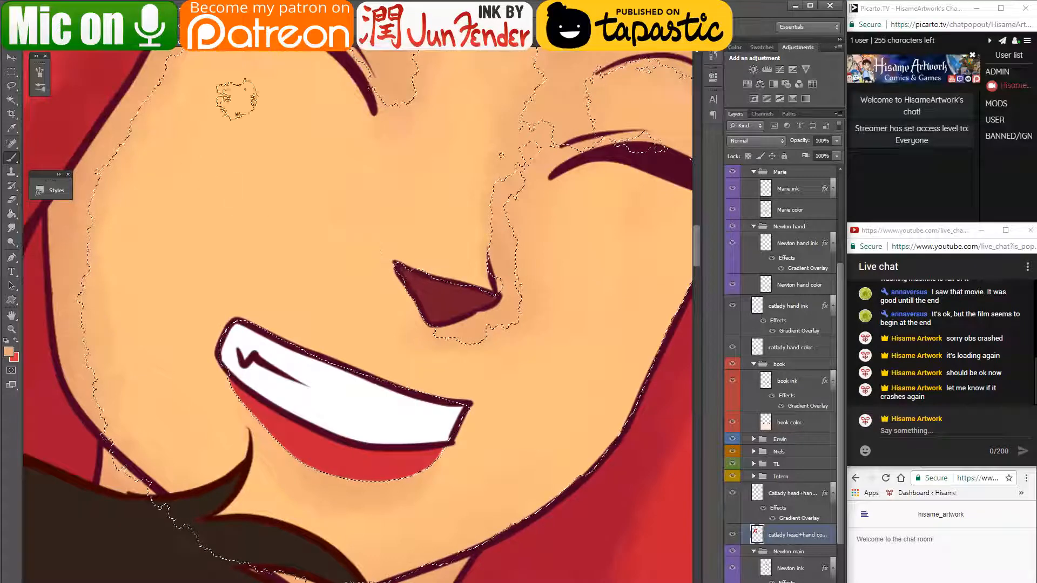
left_click_drag(407, 181, 311, 500)
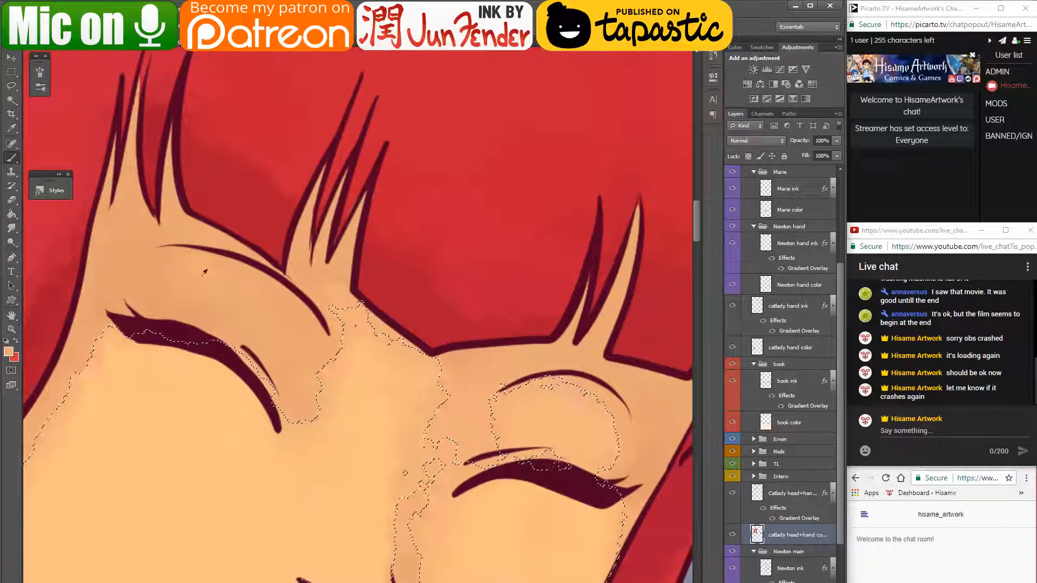
left_click(223, 306, "alt")
mouse_move(439, 534)
left_mouse_down()
mouse_move(433, 416)
mouse_move(466, 281)
left_mouse_up()
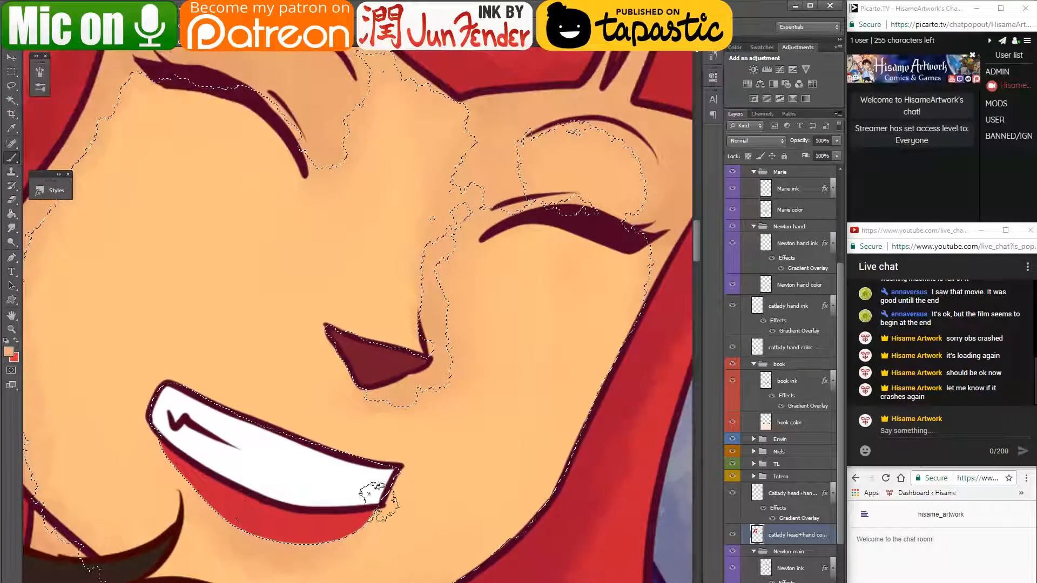
key("ctrl+d")
- Find the layer of the catlady's dark jacket and load its outline as a selection
scroll(421, 356, "down", 2)
scroll(420, 355, "down", 3)
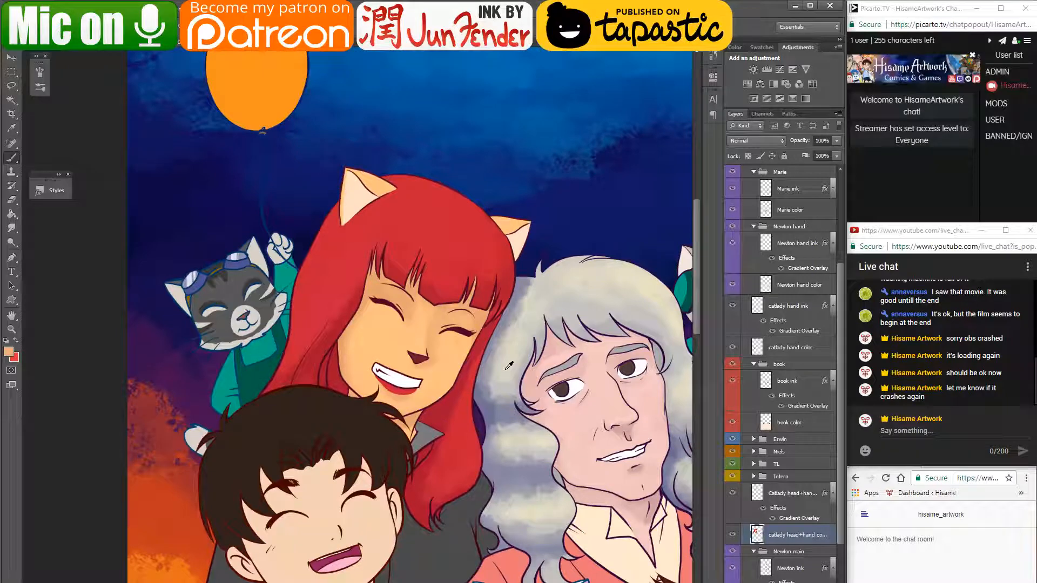
scroll(508, 366, "down", 2)
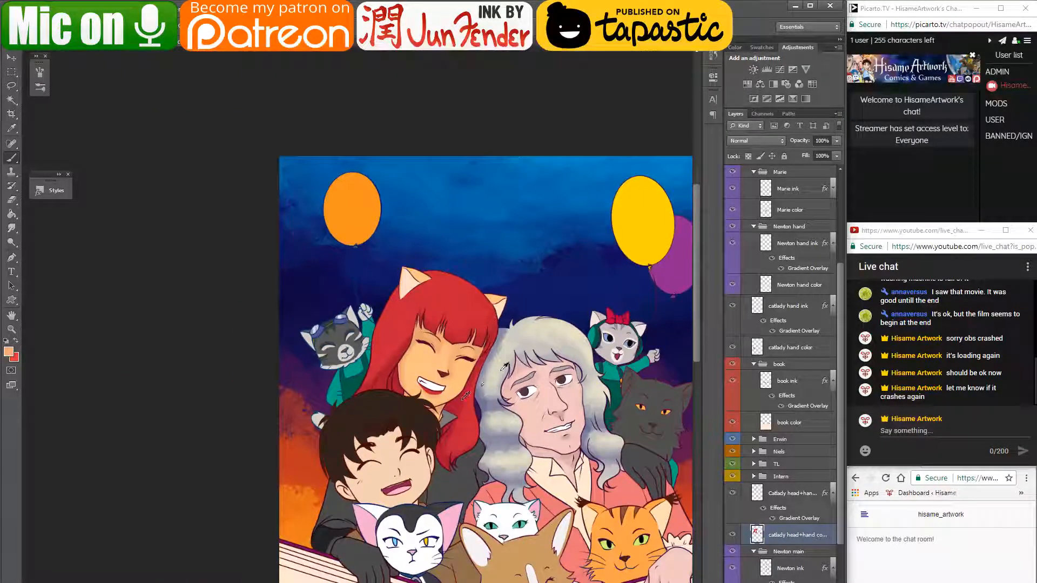
scroll(516, 381, "up", 1)
scroll(513, 378, "down", 3)
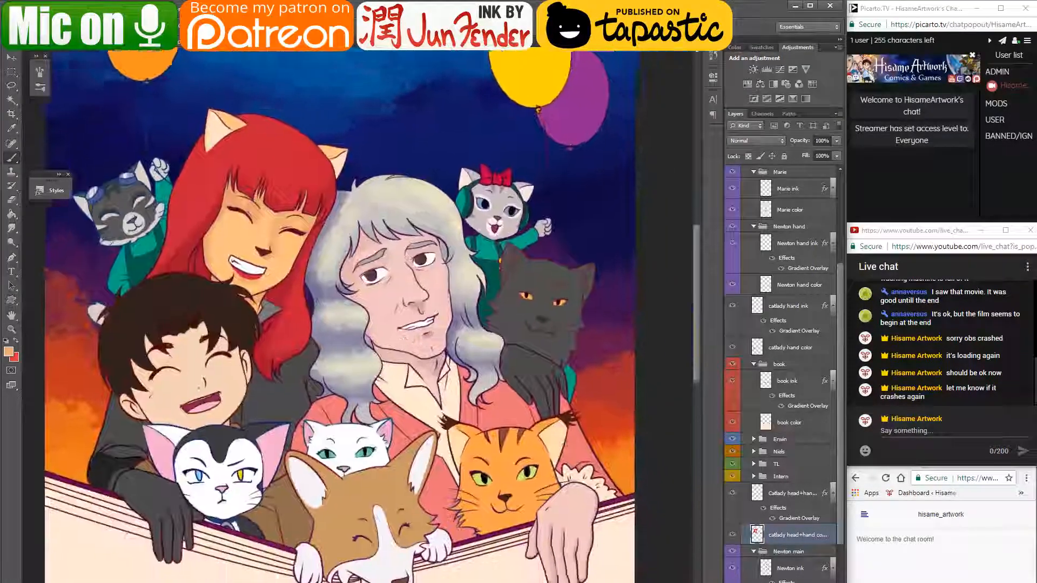
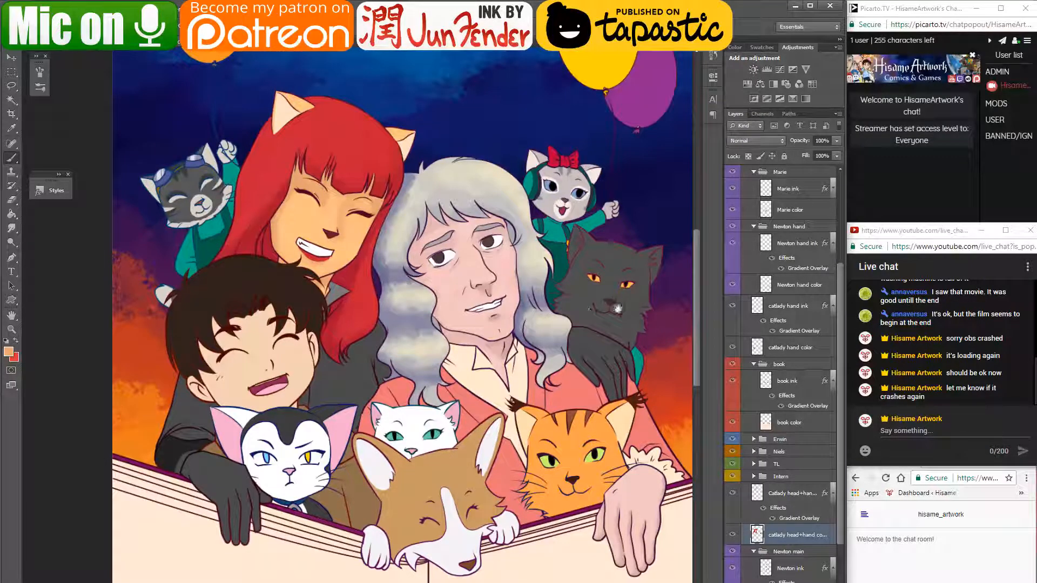
left_click_drag(587, 311, 641, 348)
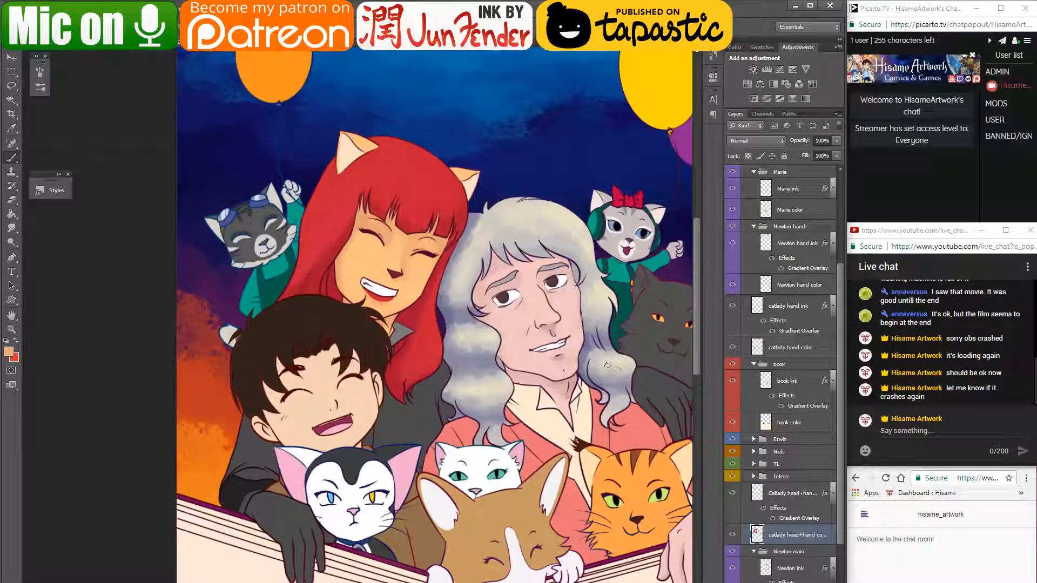
key("v")
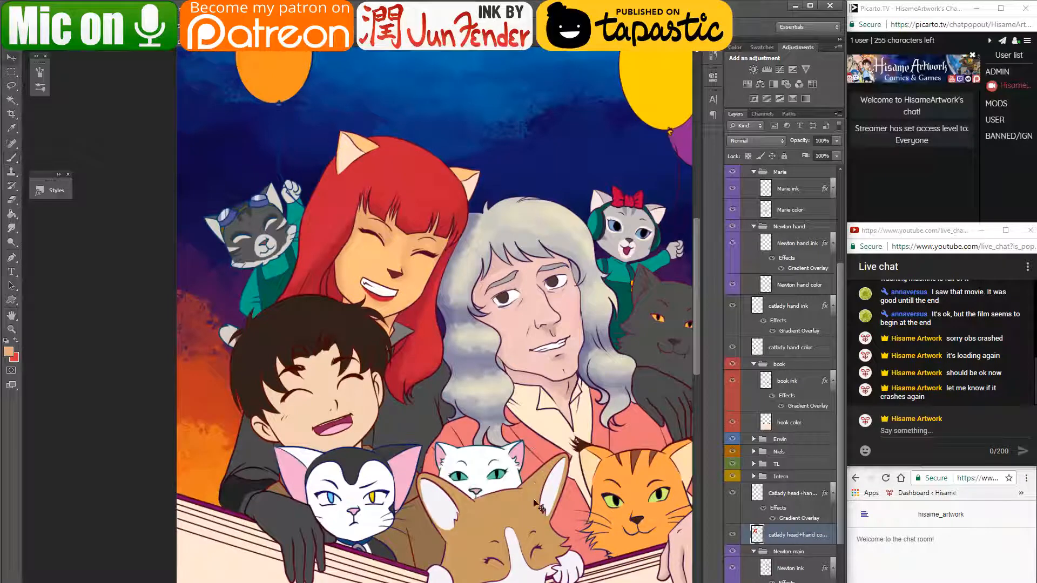
left_click(386, 427)
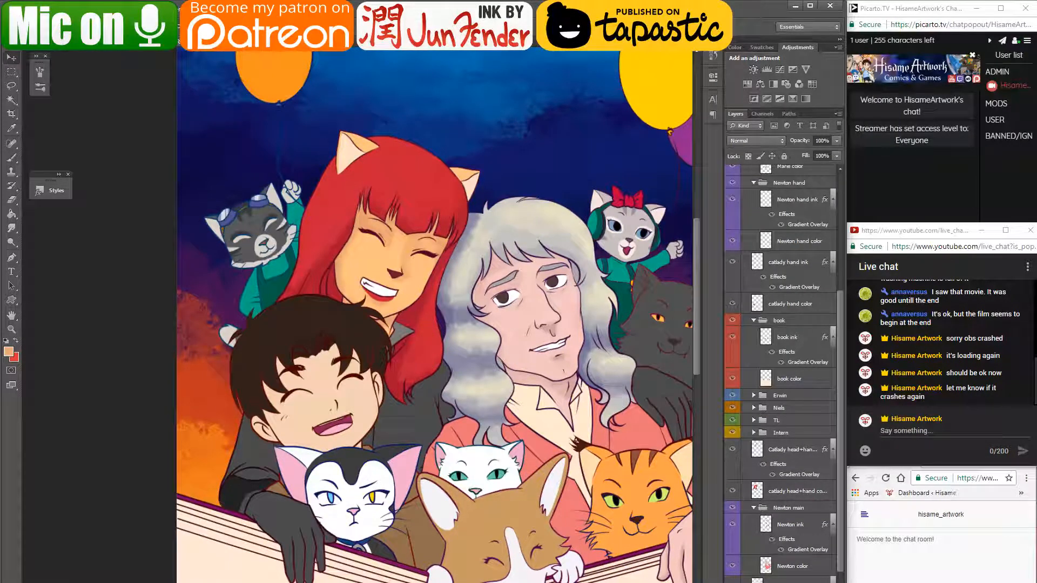
left_click(102, 324)
left_click(757, 581, "ctrl")
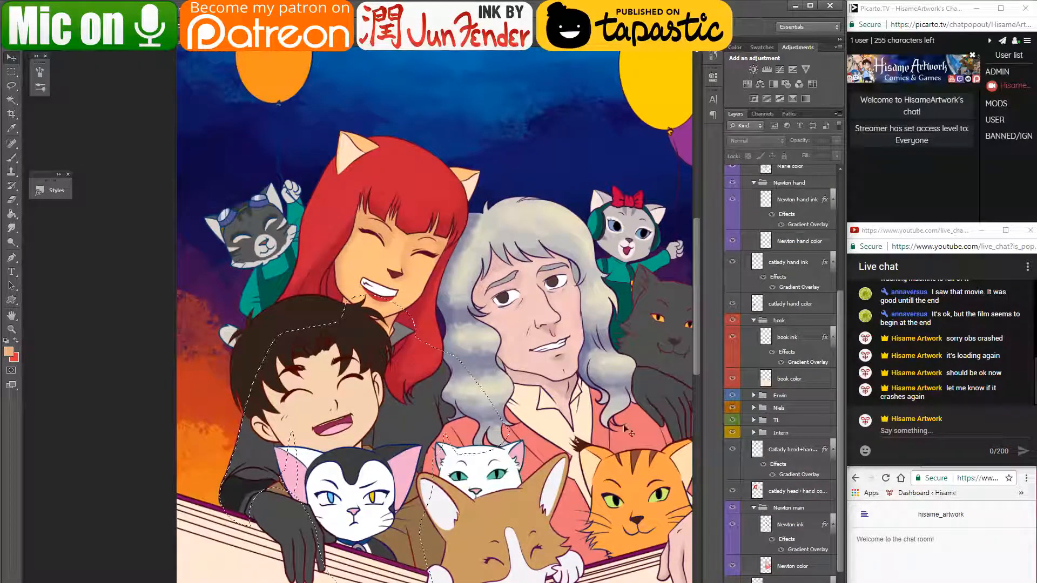
- Sample the near-black shadow colour of the catlady's suit from the reference illustration for the brush, and return to the comic page
scroll(377, 521, "up", 1)
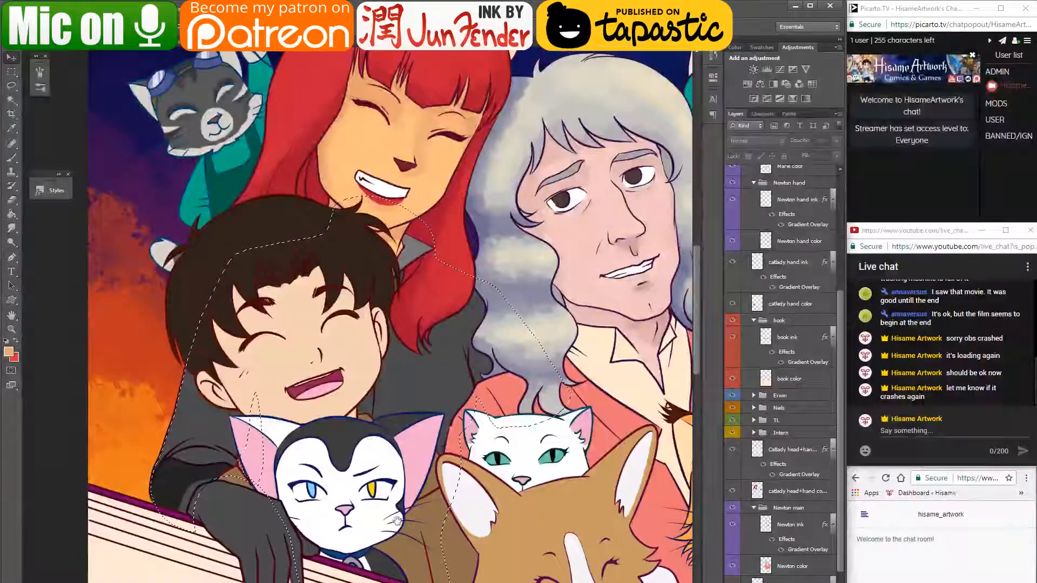
scroll(377, 521, "up", 2)
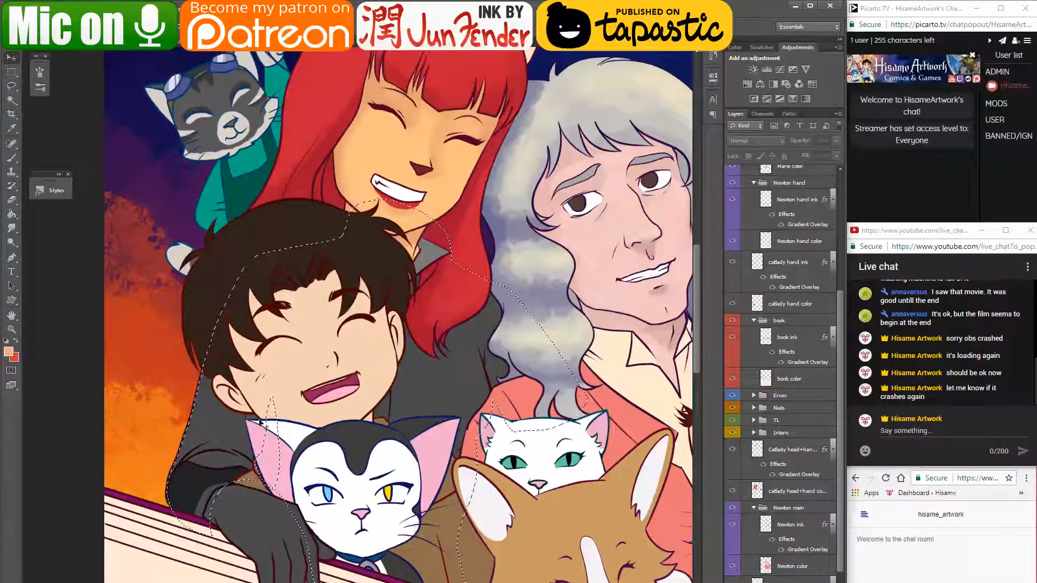
key("b")
left_click(162, 45)
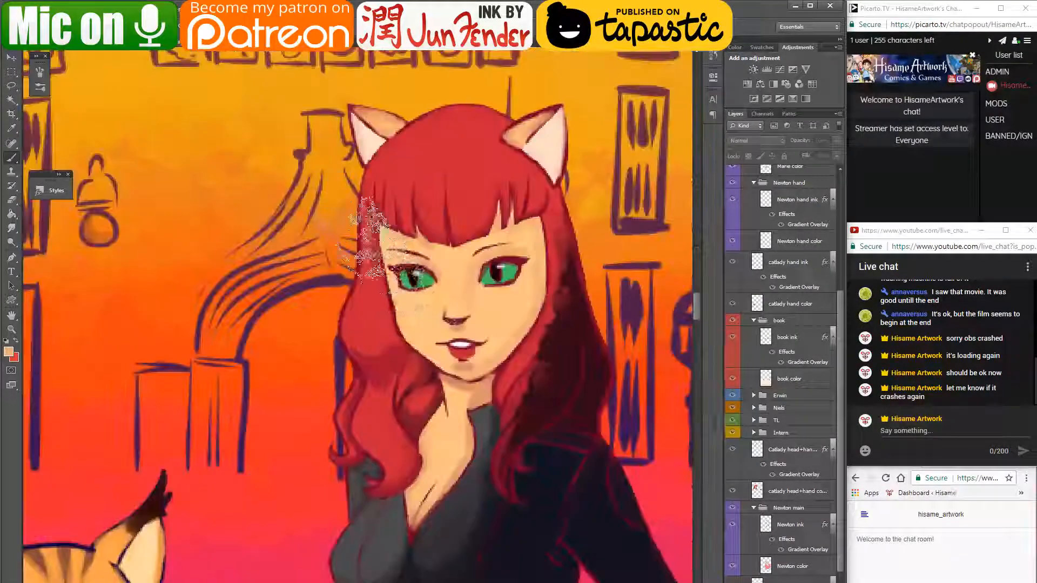
left_click_drag(537, 489, 471, 225)
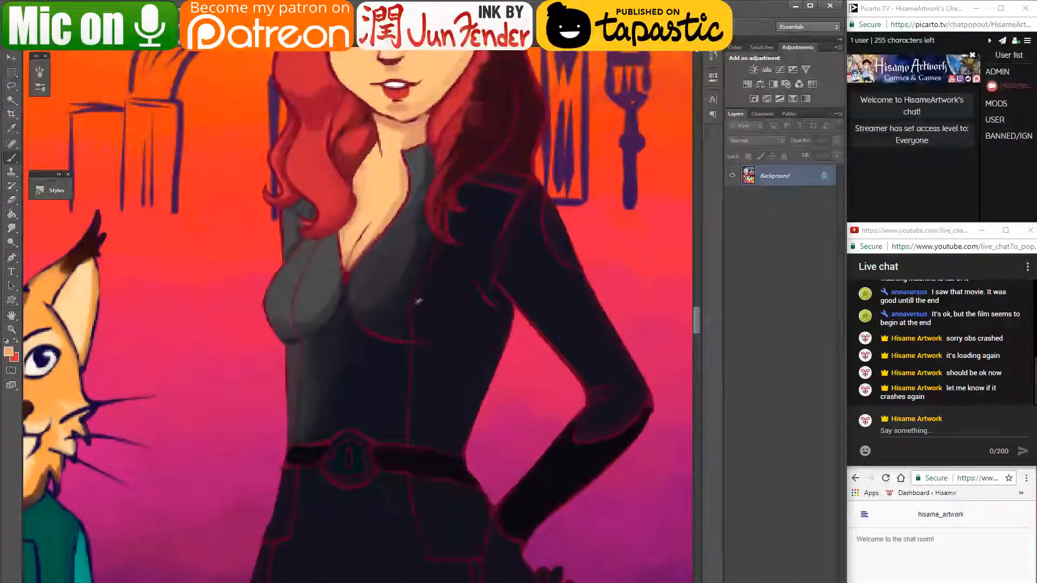
left_click(394, 359, "alt")
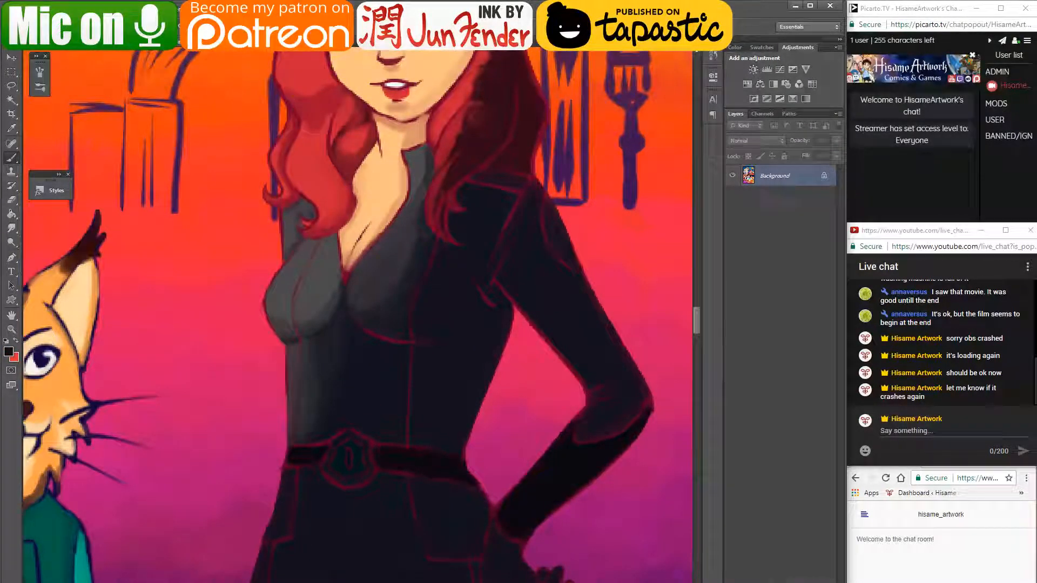
left_click(81, 45)
left_click_drag(166, 138, 217, 120)
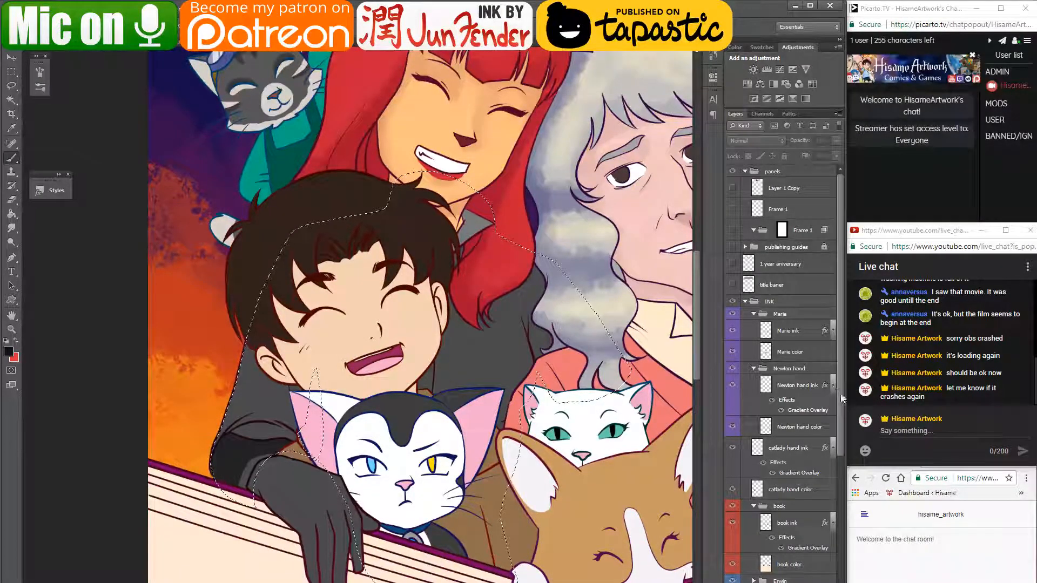
- Activate the "catlady body color" layer and paint dark shadow on the lower sleeve just above the book's edge
scroll(841, 398, "down", 5)
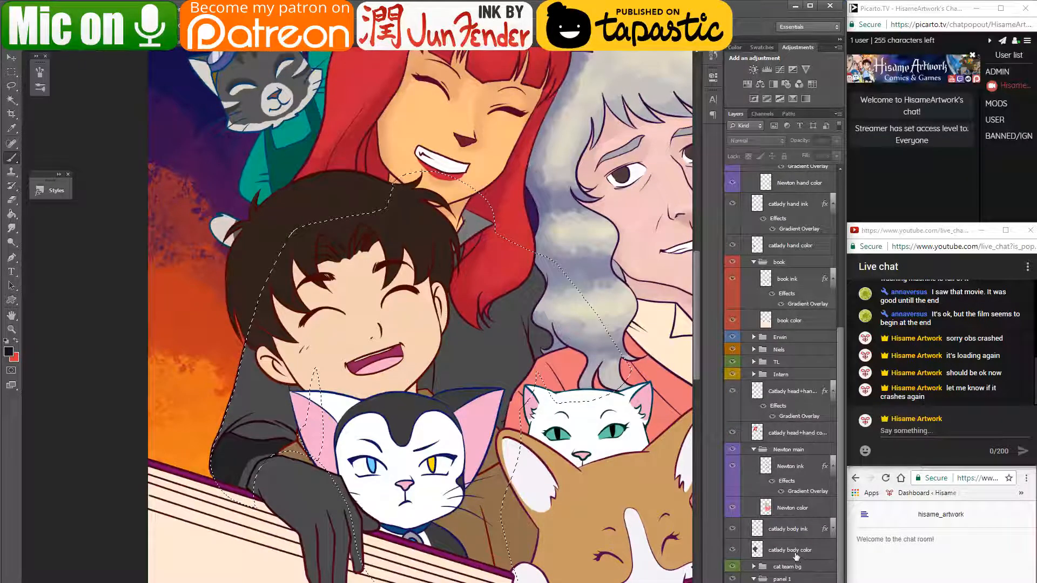
left_click(795, 551)
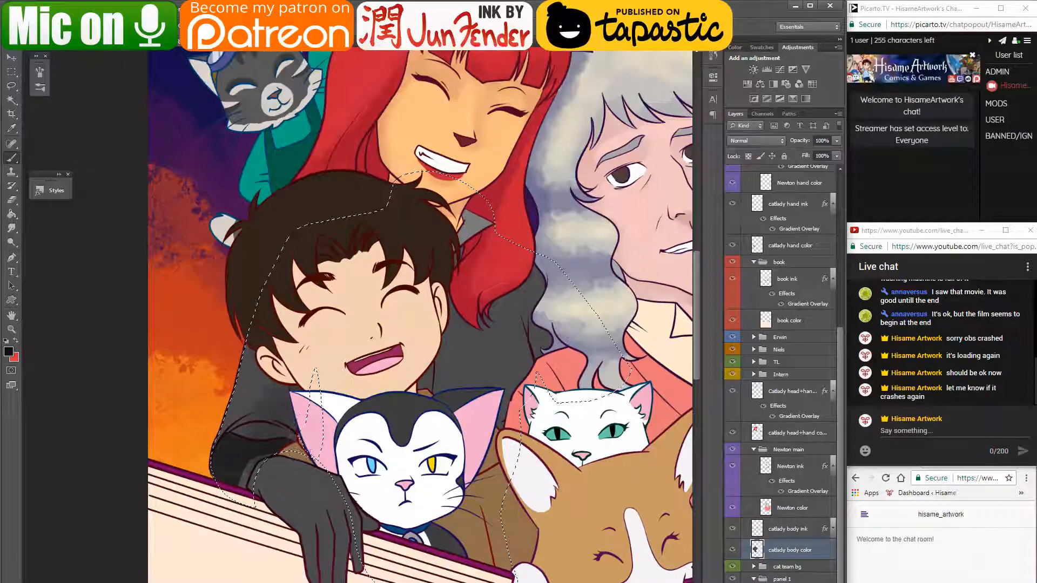
scroll(257, 489, "up", 4)
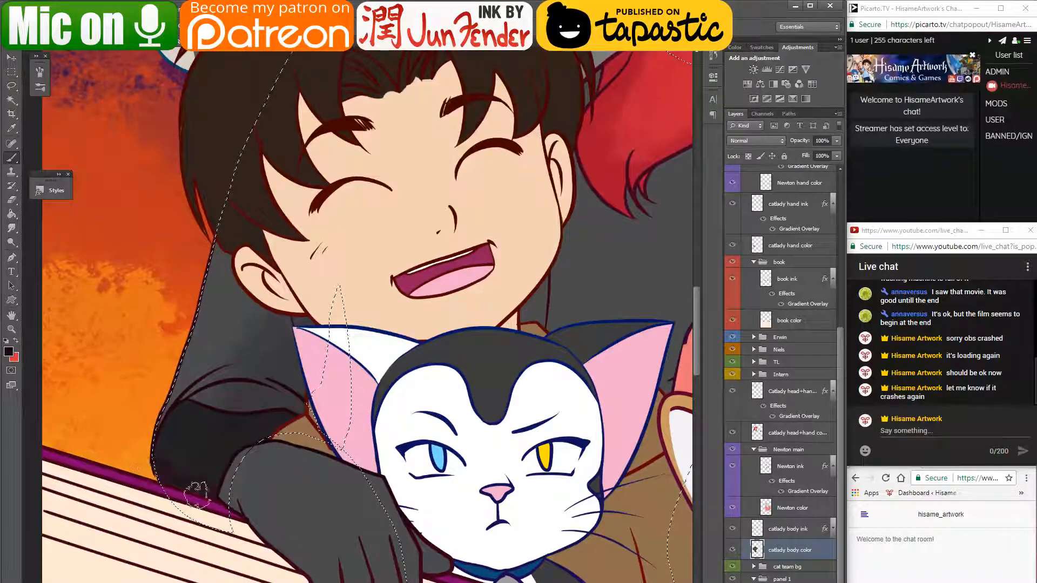
left_click_drag(161, 484, 279, 422)
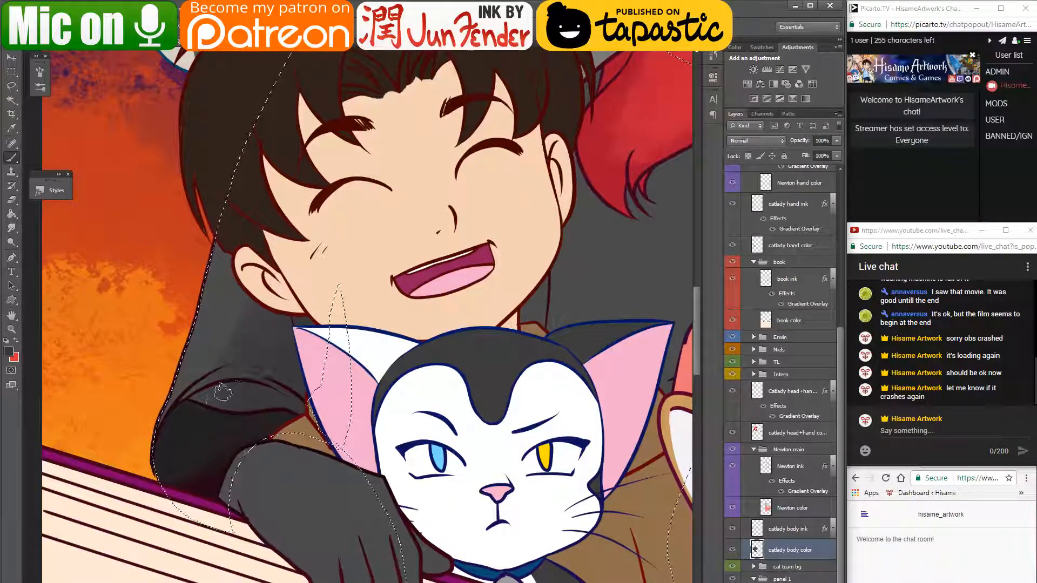
left_click(208, 425, "alt")
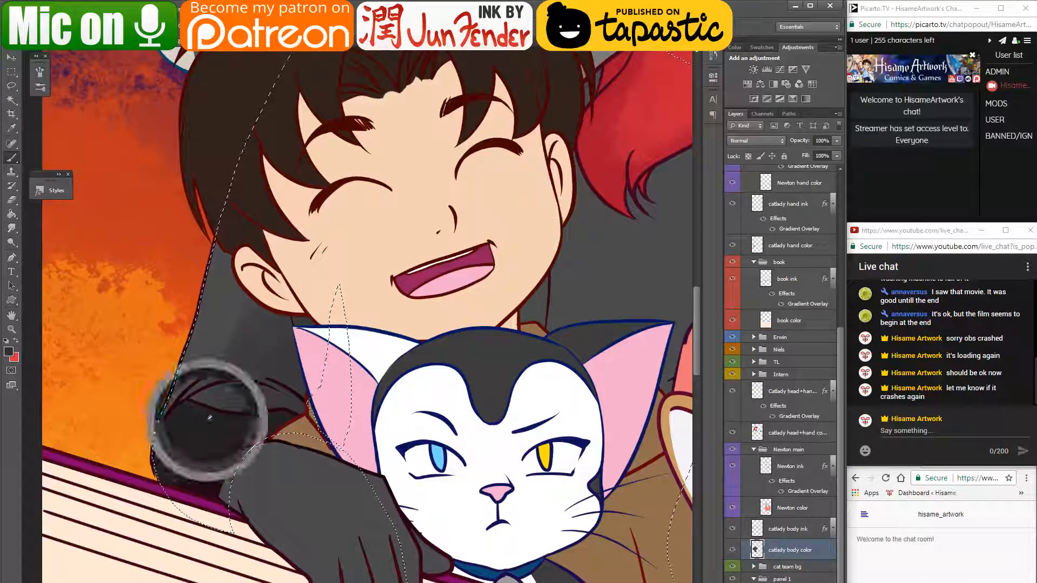
- Shade the jacket sleeve above the elbow fold with dark tones sampled from the surrounding cloth
left_click(235, 383, "alt")
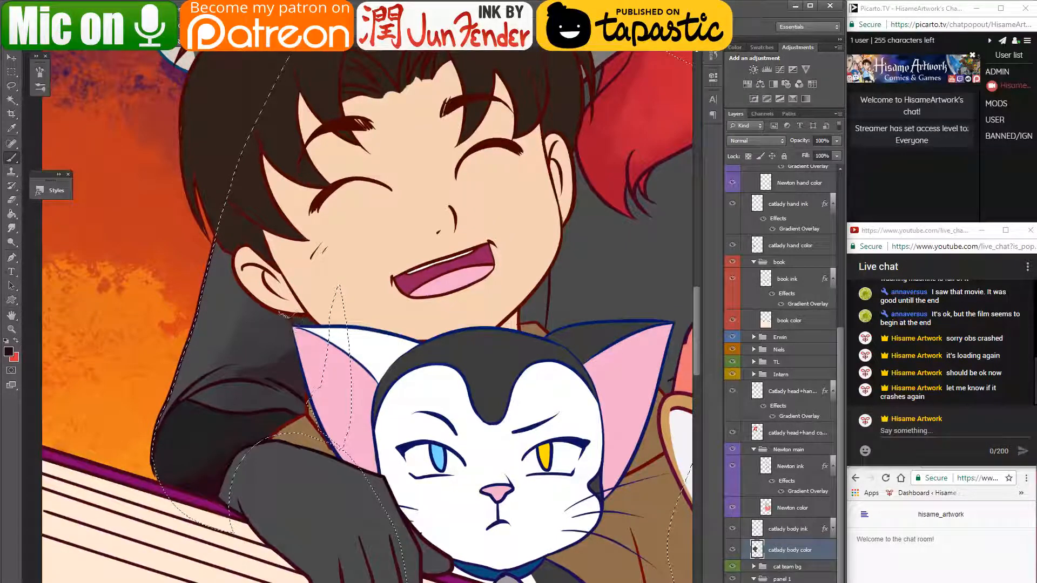
left_click_drag(279, 354, 245, 382)
left_click(259, 354, "alt")
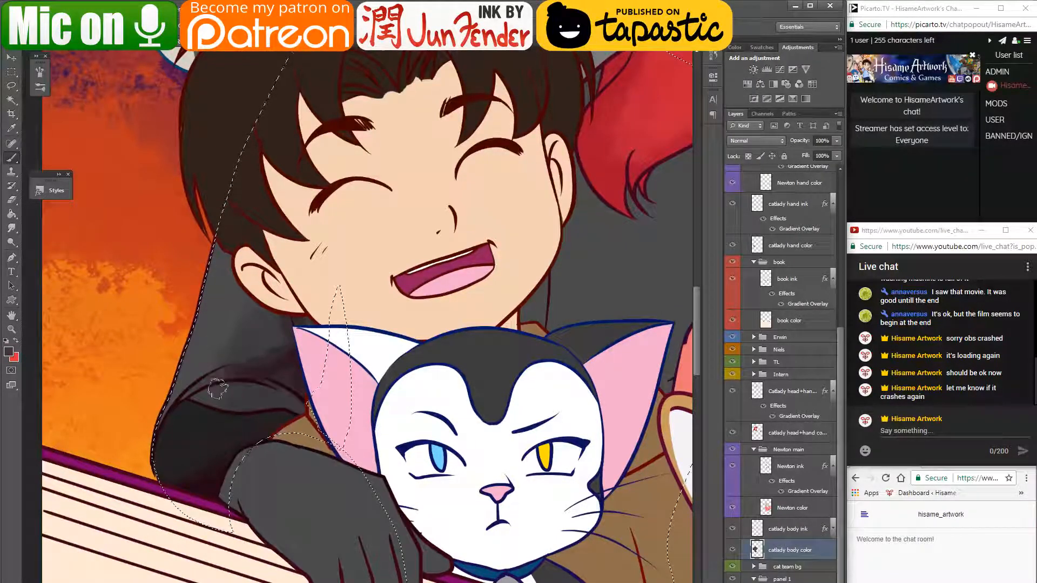
left_click(220, 370, "alt")
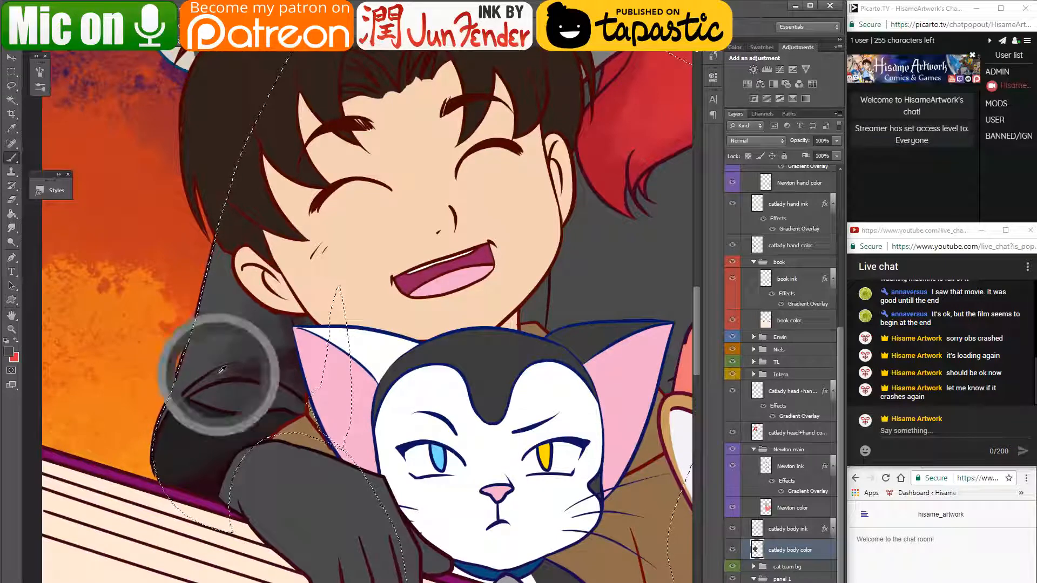
left_click(287, 347, "alt")
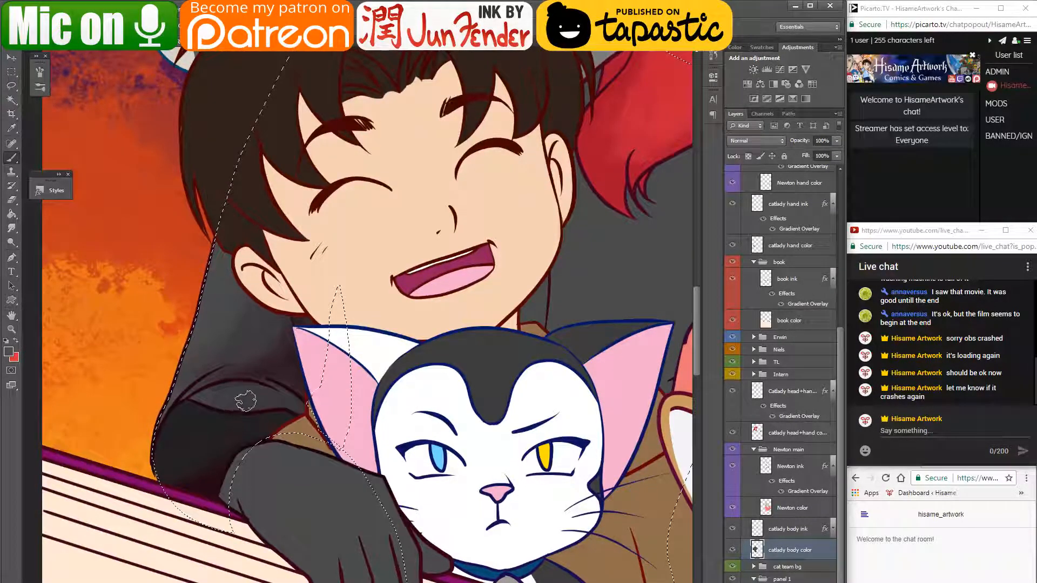
- Lighten the sleeve's elbow fold with grey and blend the darker shading along the creases around it
key("p")
key("b")
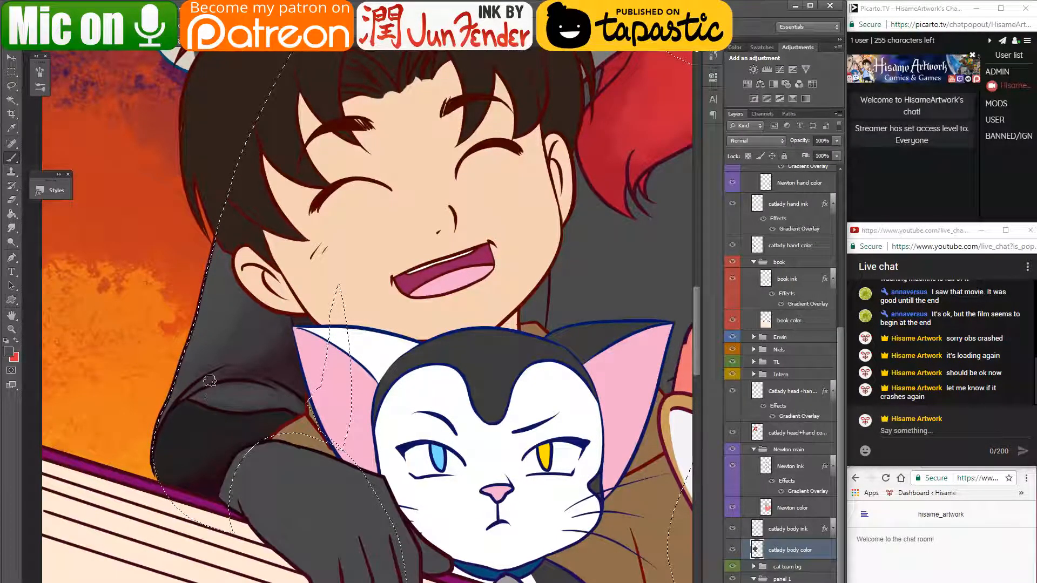
left_click(263, 355, "alt")
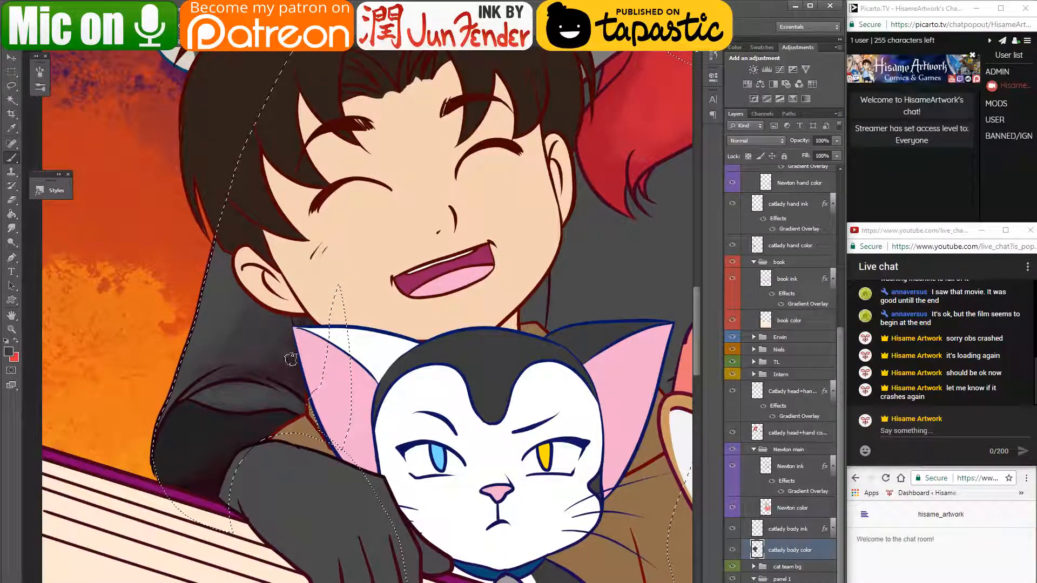
left_click(251, 371, "alt")
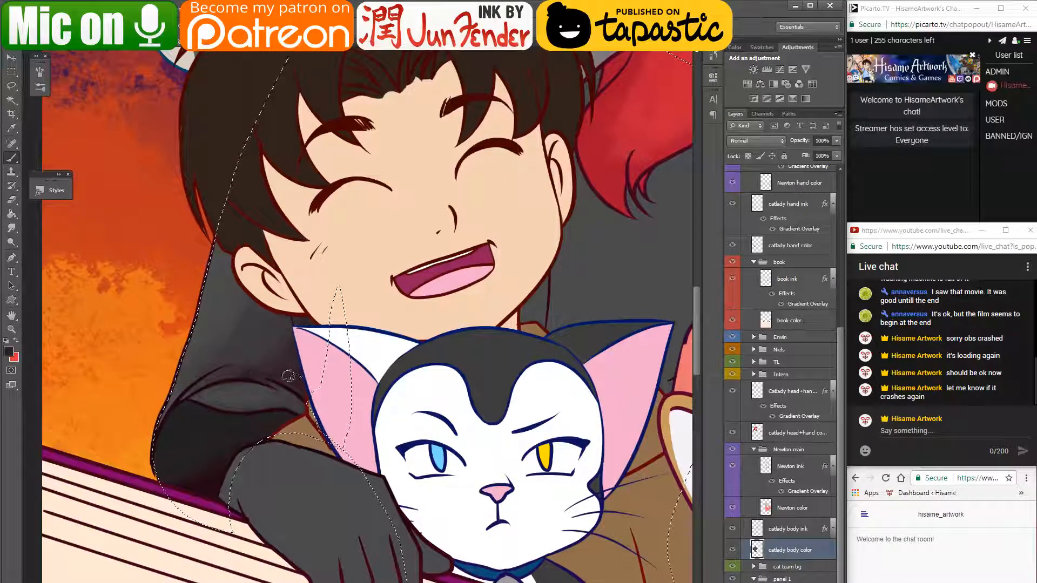
left_click_drag(502, 207, 386, 273)
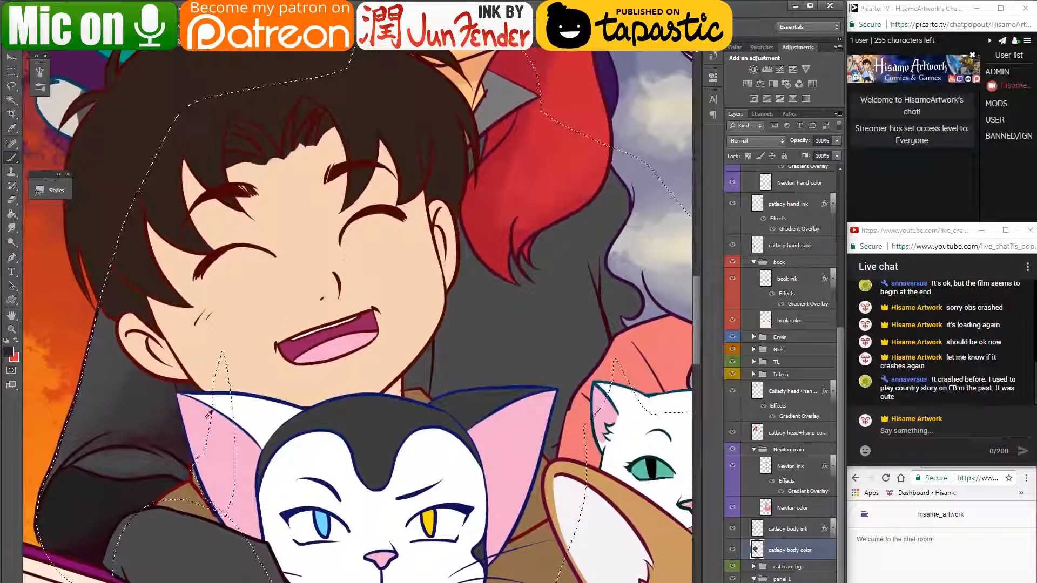
left_click(174, 447, "alt")
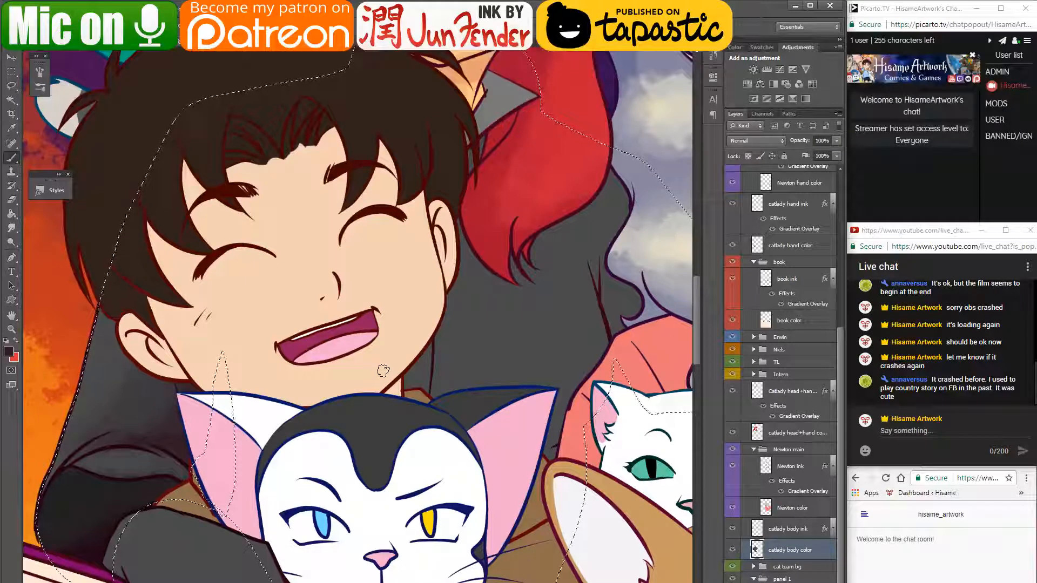
- Paint dark shadows on the jacket's torso beside the boy's face, beneath the red hair and along the grey curls
key("ctrl+d")
left_click_drag(498, 349, 445, 365)
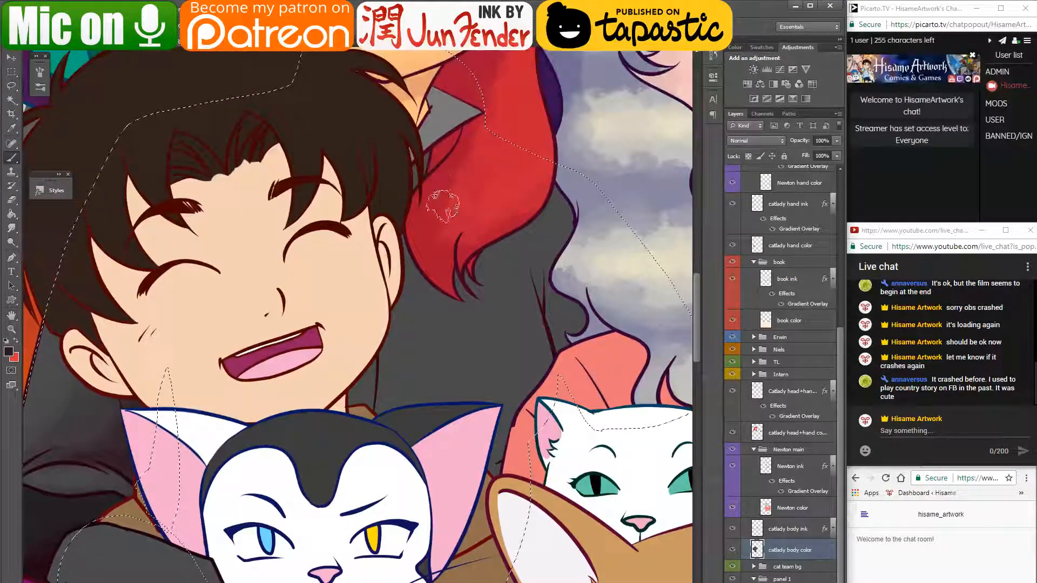
mouse_move(414, 194)
left_mouse_down()
mouse_move(393, 353)
mouse_move(416, 208)
mouse_move(380, 484)
left_mouse_up()
left_click_drag(384, 310, 343, 477)
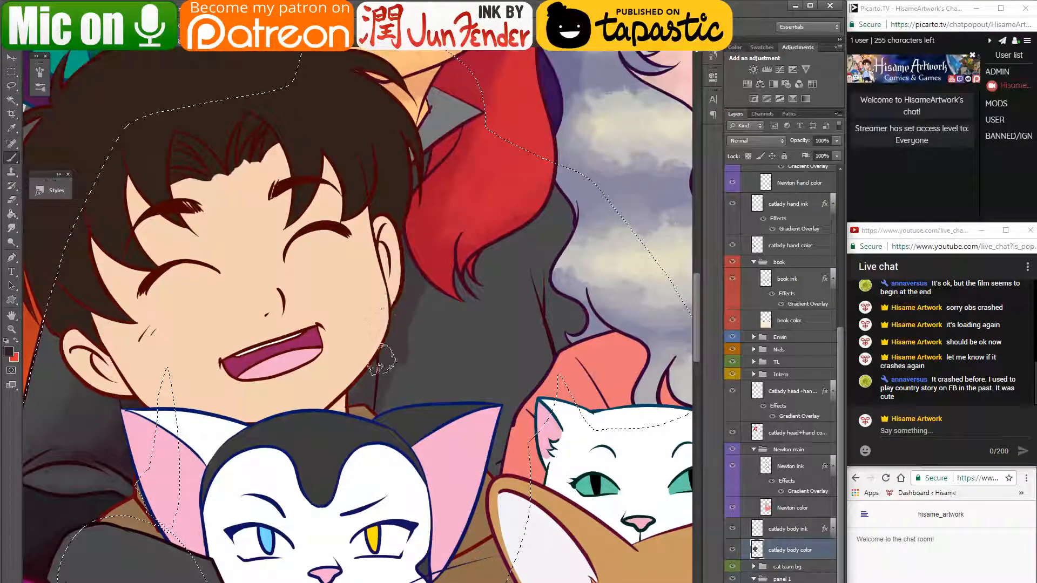
left_click_drag(388, 360, 399, 440)
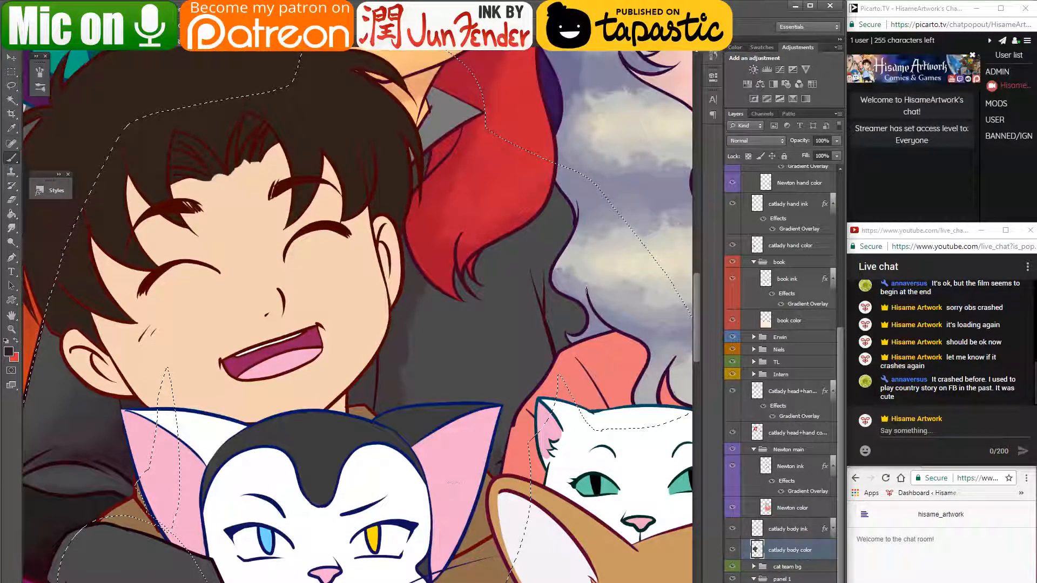
left_click_drag(580, 302, 567, 340)
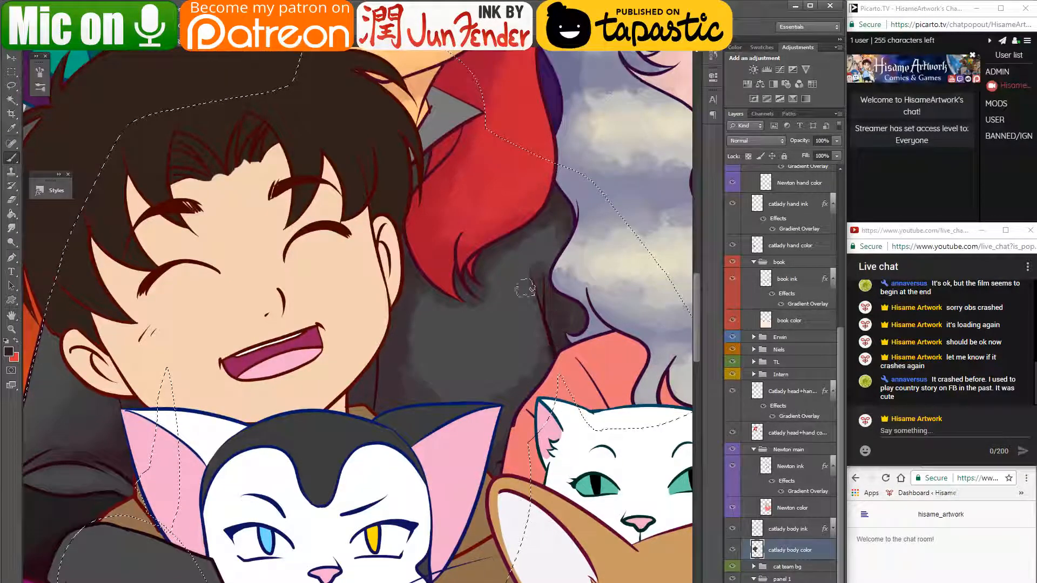
- Blend the jacket's chest and shoulder shading with sampled greys between the red hair and the grey curls
left_click(429, 366, "alt")
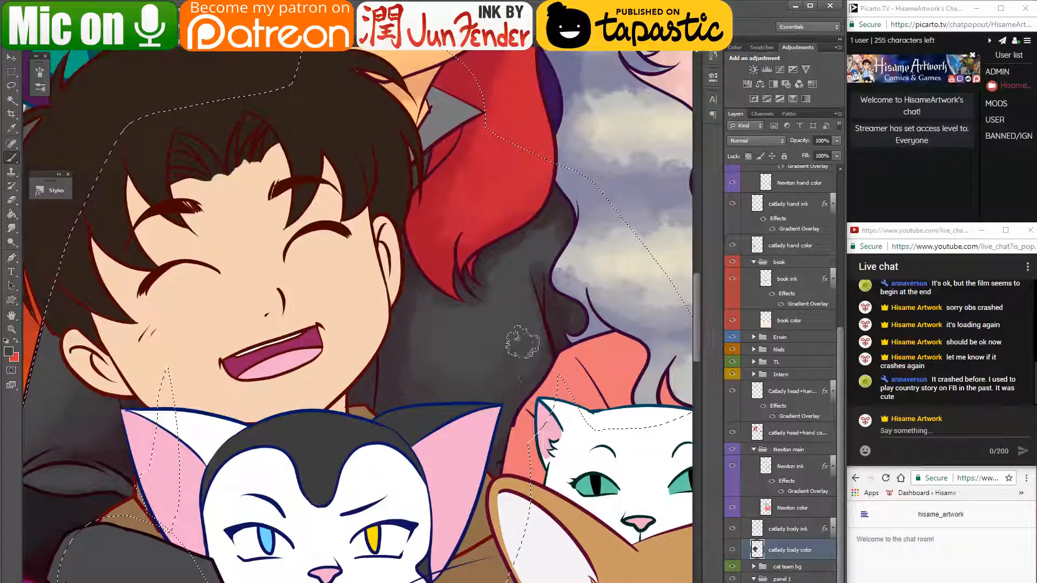
left_click(467, 328, "alt")
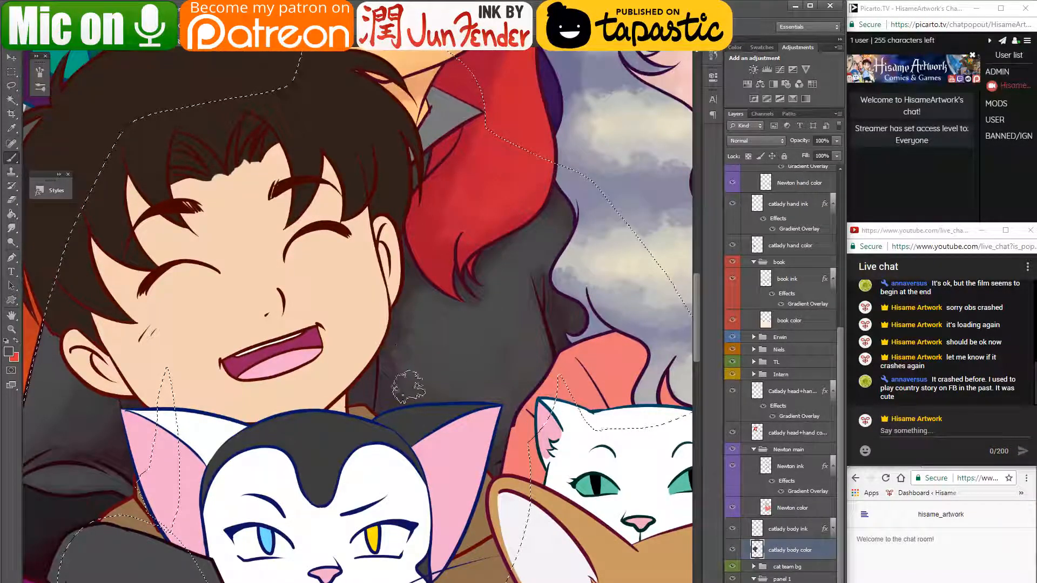
left_click_drag(513, 349, 421, 430)
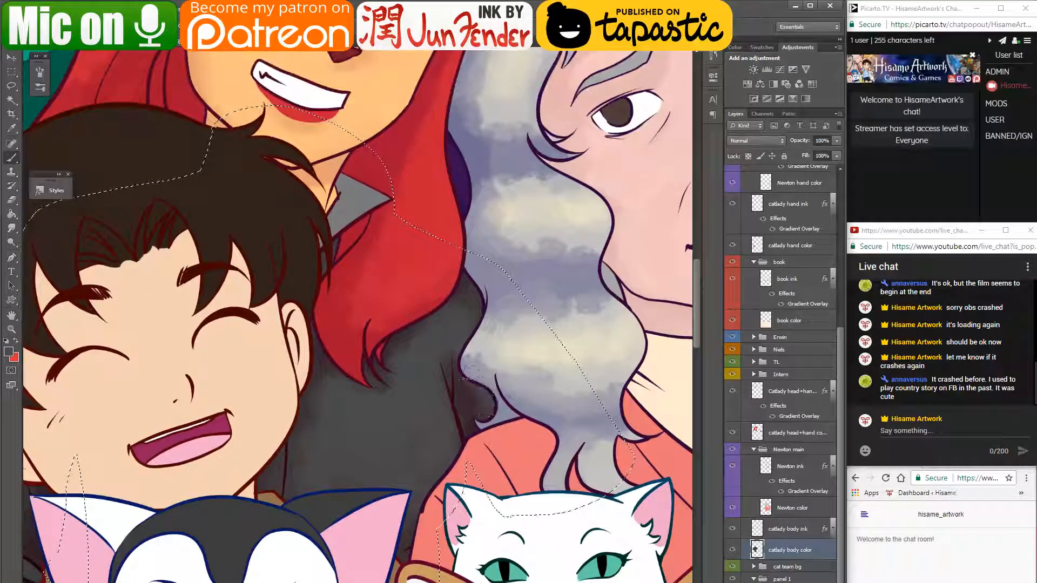
left_click(467, 398, "alt")
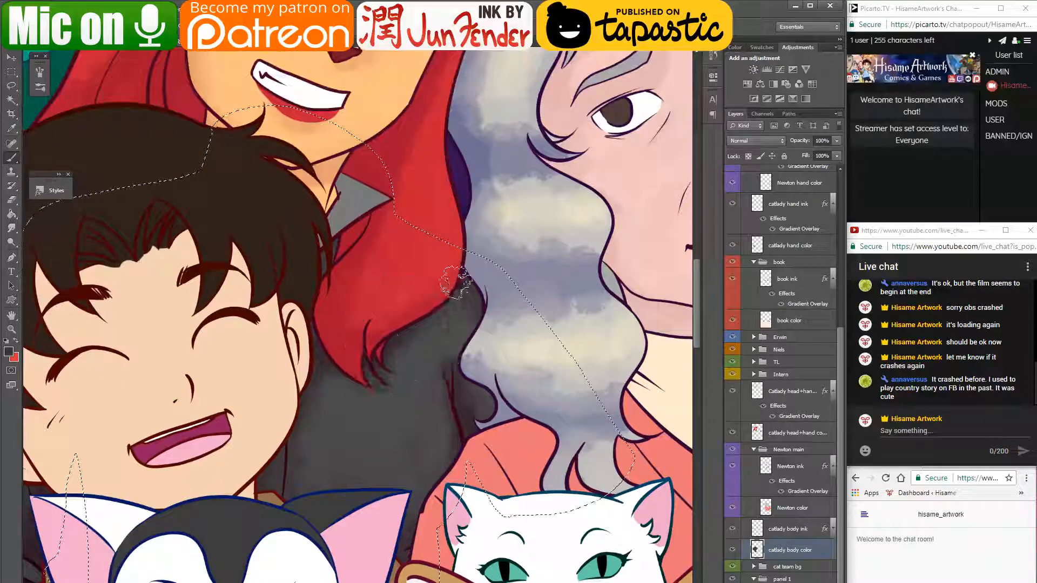
left_click(405, 371, "alt")
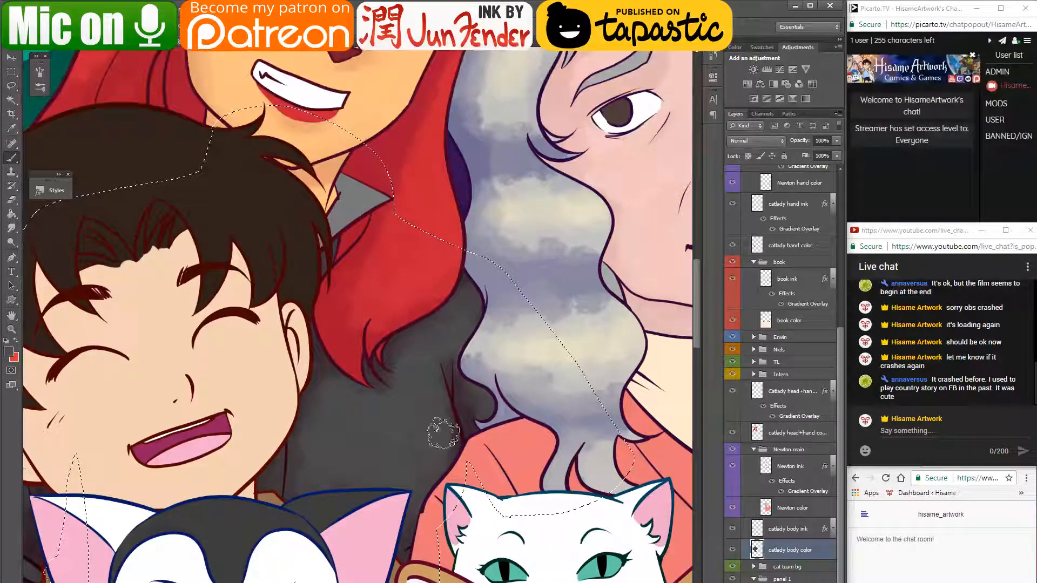
left_click_drag(385, 414, 453, 391)
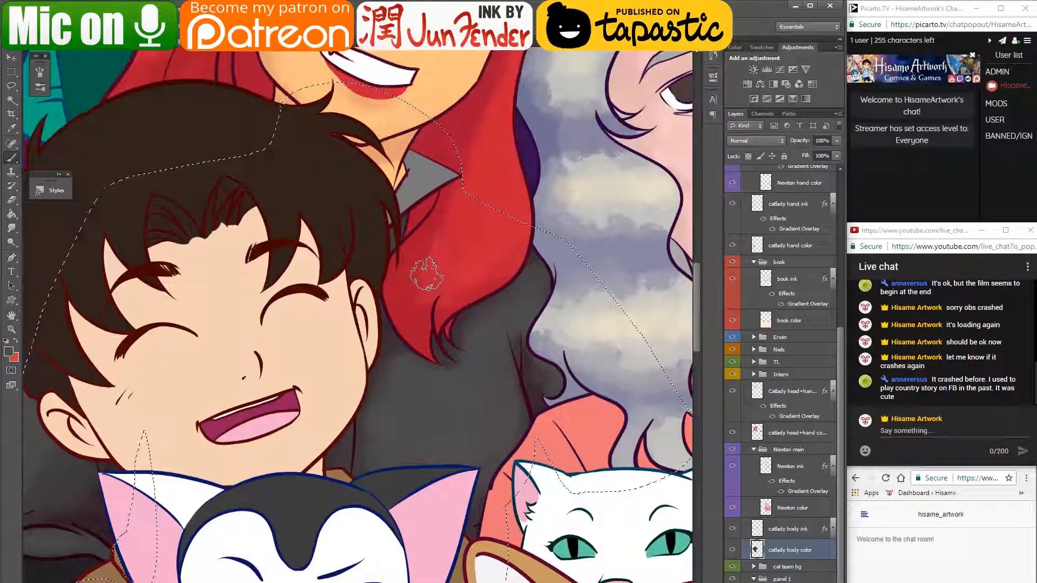
- Clear the jacket selection, activate the "catlady hand color" layer and load the gloved hand's outline as a selection
scroll(449, 315, "down", 1)
scroll(449, 314, "down", 3)
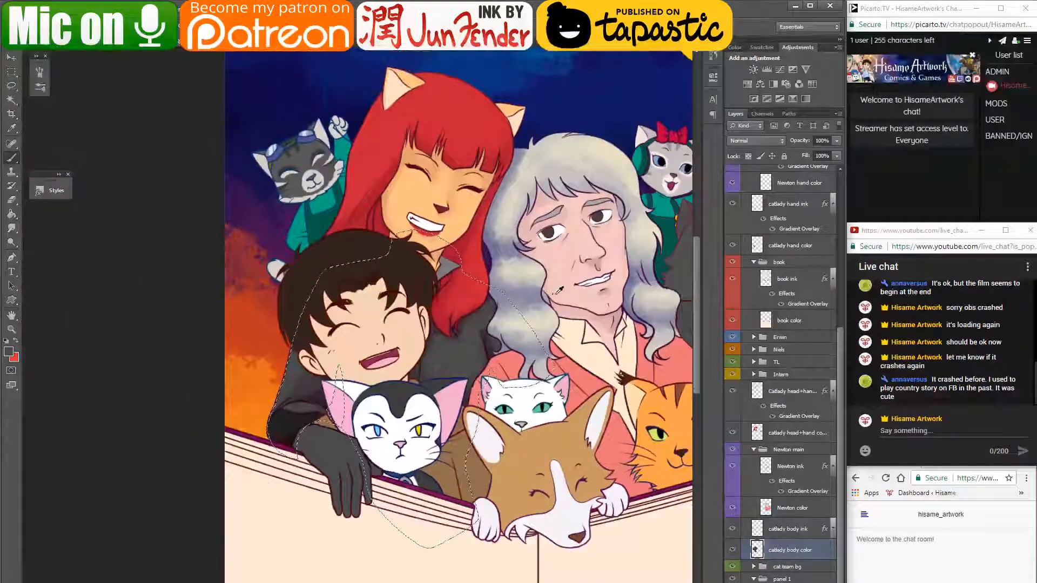
scroll(537, 308, "up", 2)
scroll(443, 373, "down", 2)
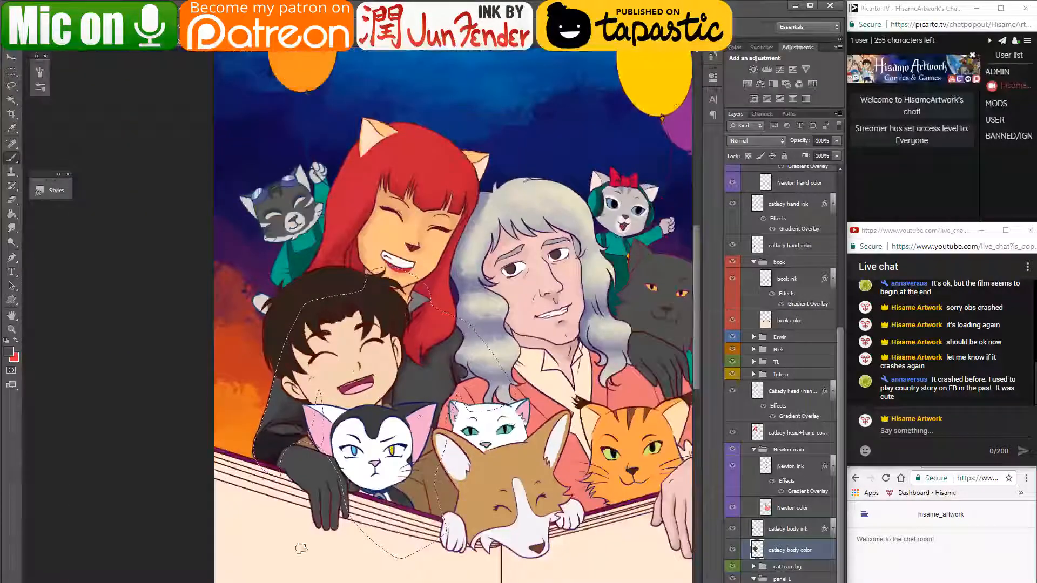
scroll(302, 567, "up", 1)
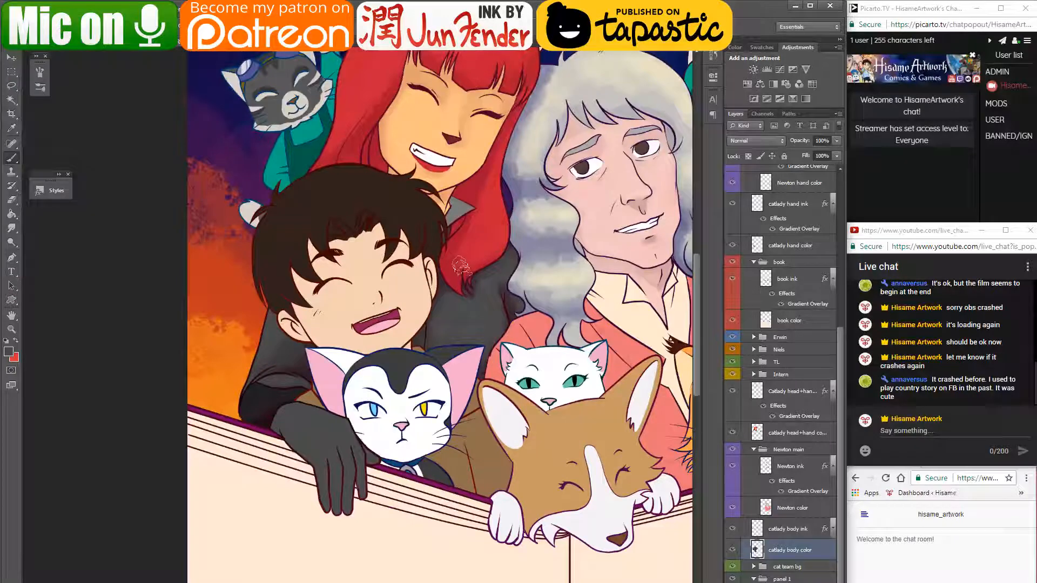
key("v")
key("alt+v")
left_click(340, 447)
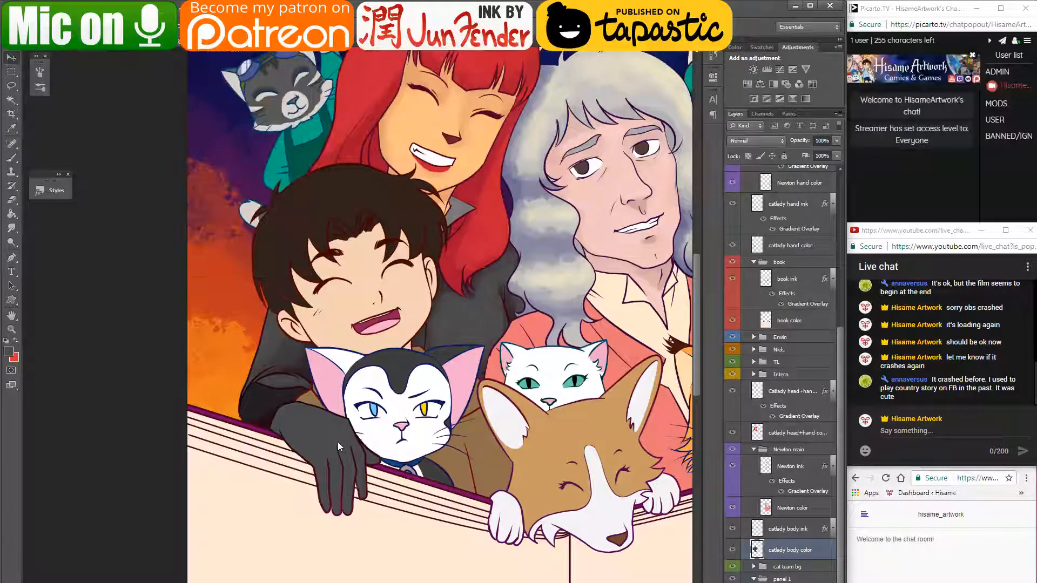
left_click(340, 447)
left_click(757, 246, "ctrl")
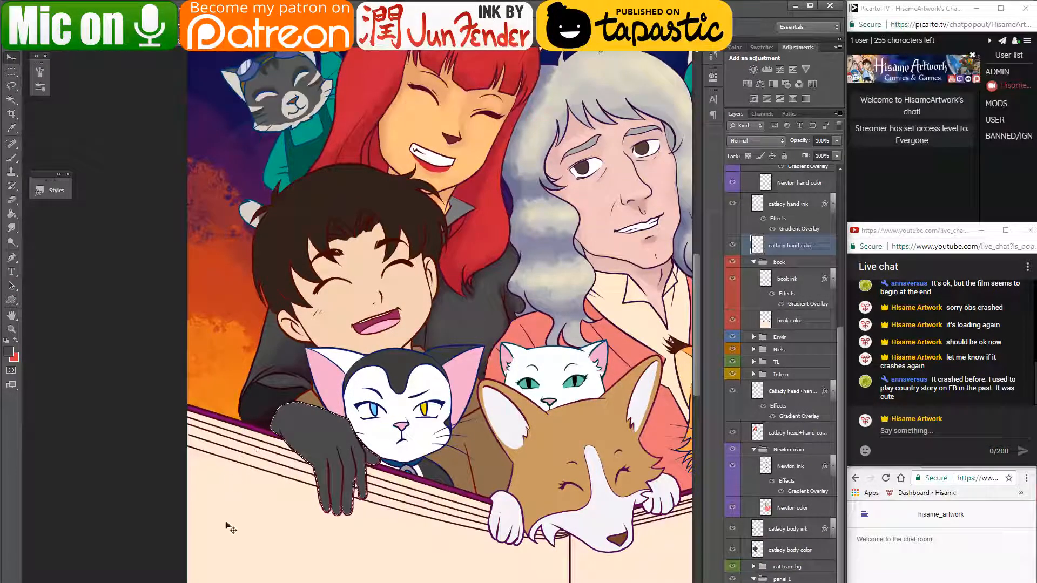
- Brush dark shading along the lower edge of the catlady's glove and down between its fingers
scroll(305, 544, "up", 1)
mouse_move(390, 296)
left_mouse_down()
mouse_move(388, 388)
mouse_move(273, 391)
mouse_move(244, 378)
left_mouse_up()
key("b")
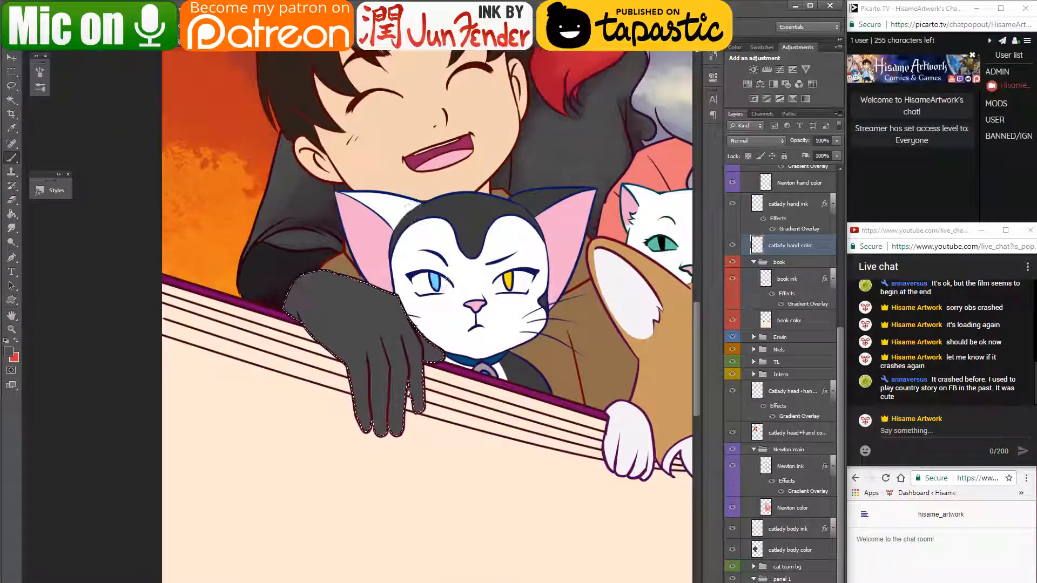
left_click_drag(430, 340, 433, 509)
scroll(264, 504, "down", 1)
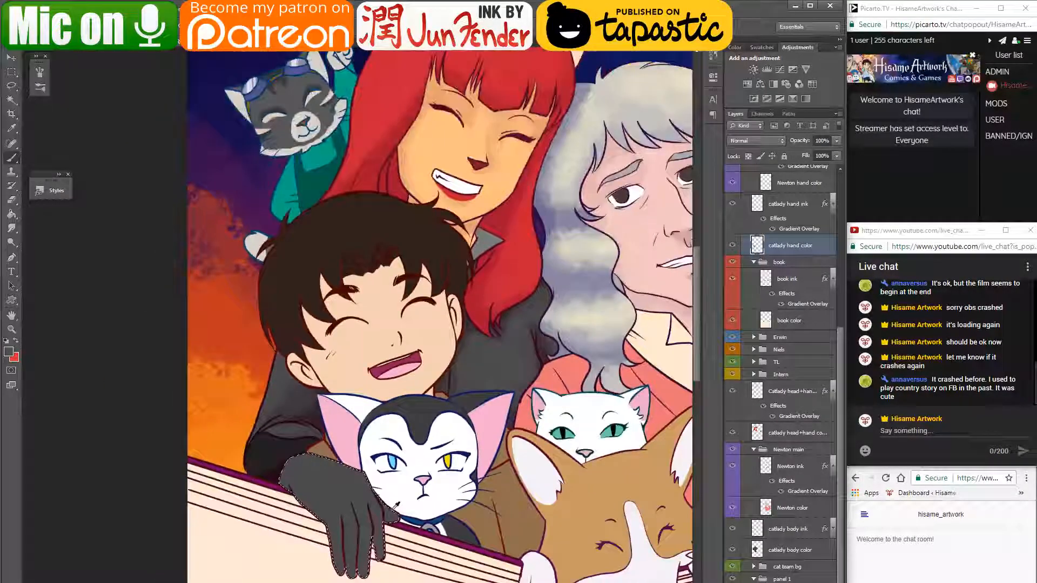
scroll(408, 505, "up", 1)
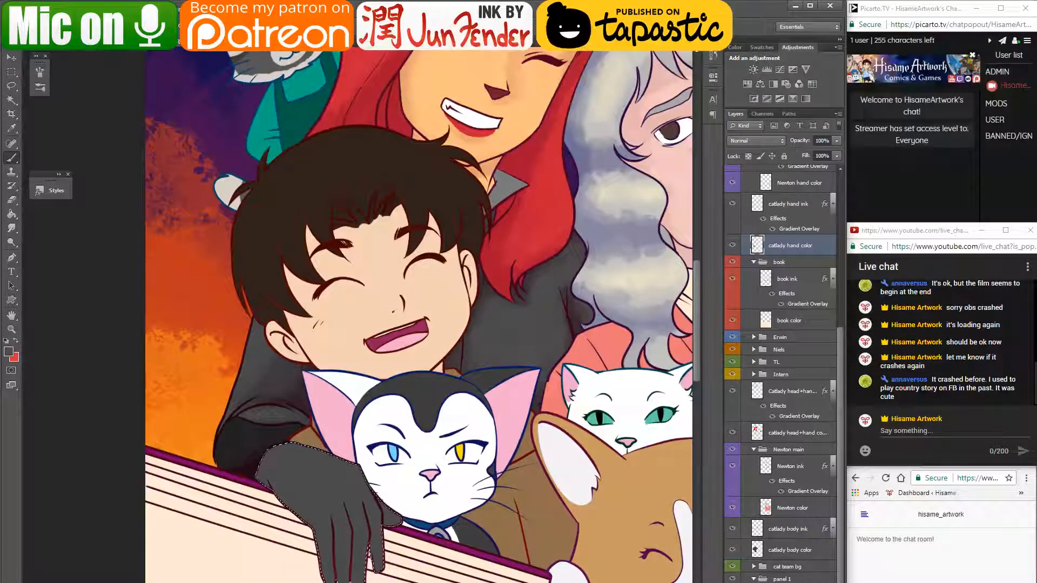
left_click_drag(323, 477, 314, 384)
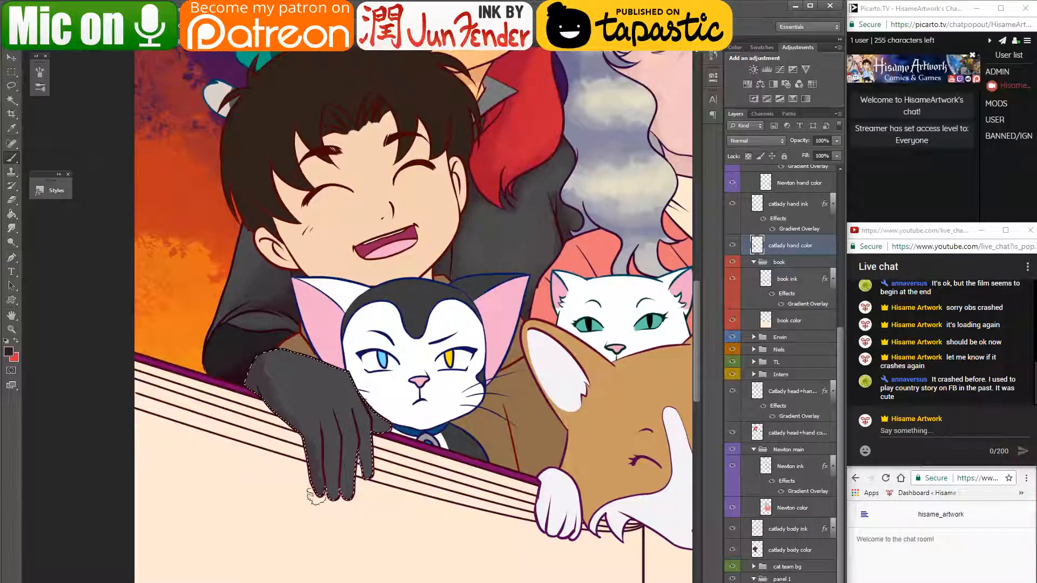
left_click_drag(302, 468, 335, 483)
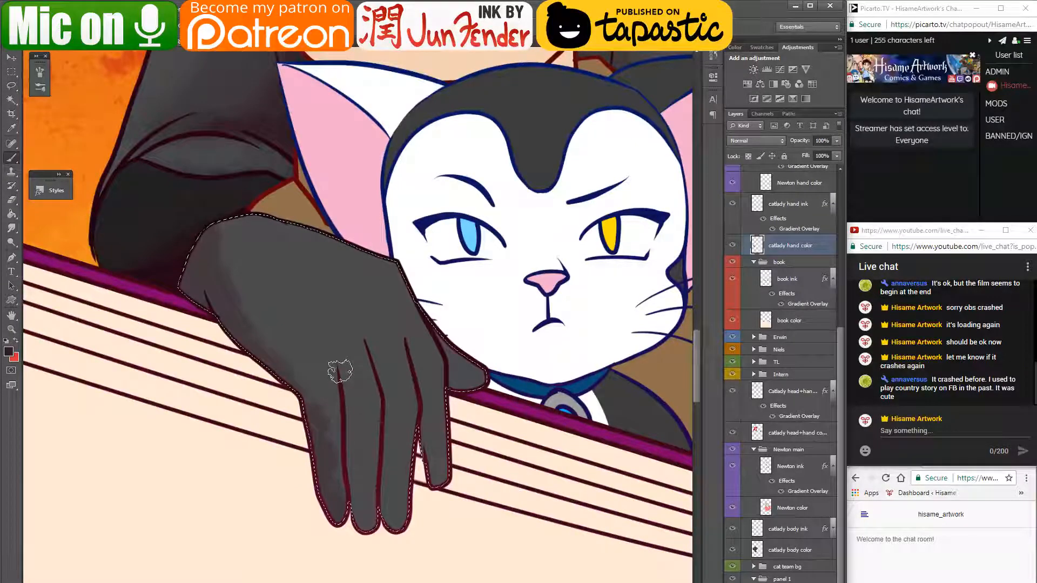
left_click_drag(338, 369, 355, 508)
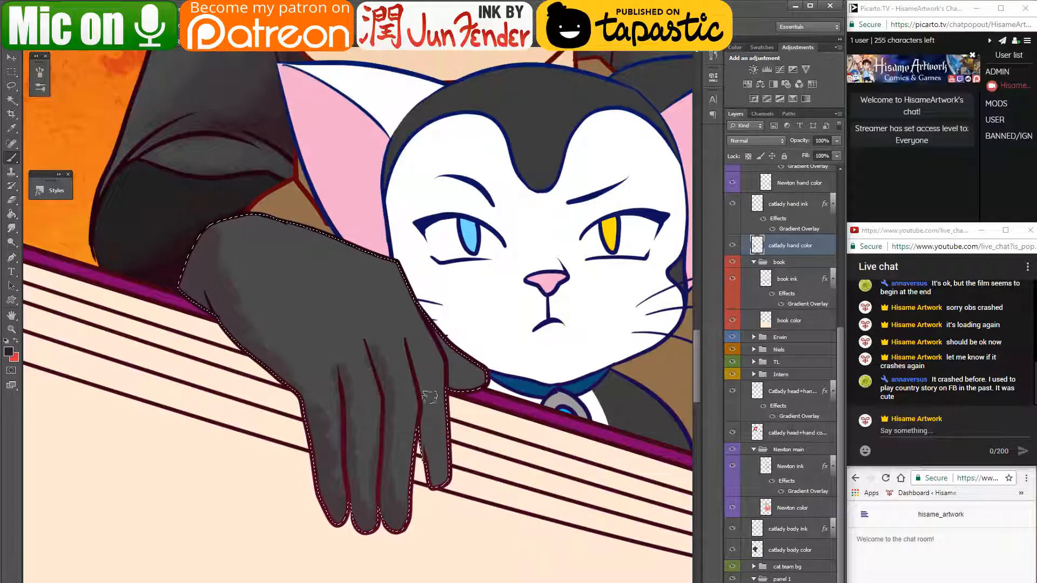
mouse_move(419, 442)
left_mouse_down()
mouse_move(446, 466)
mouse_move(433, 485)
left_mouse_up()
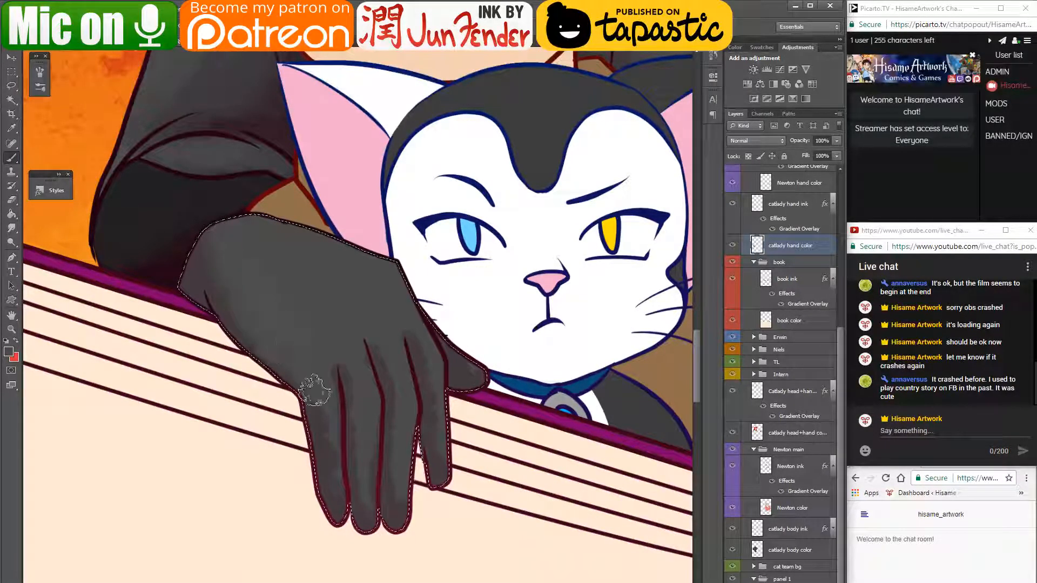
- Blend the glove's finger shading into the base colour with a lighter grey
left_click_drag(326, 452, 327, 472)
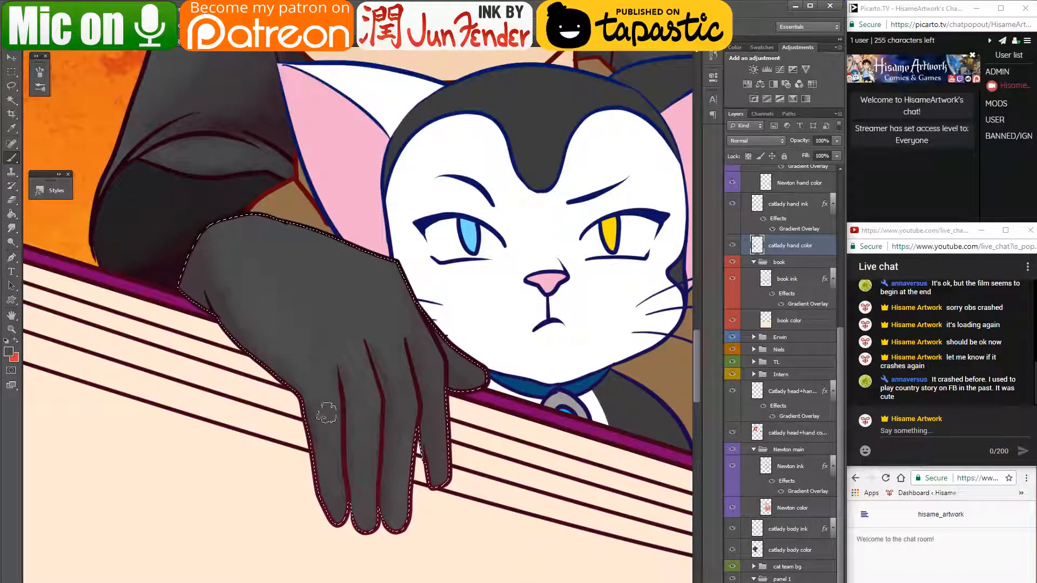
left_click_drag(355, 388, 357, 478)
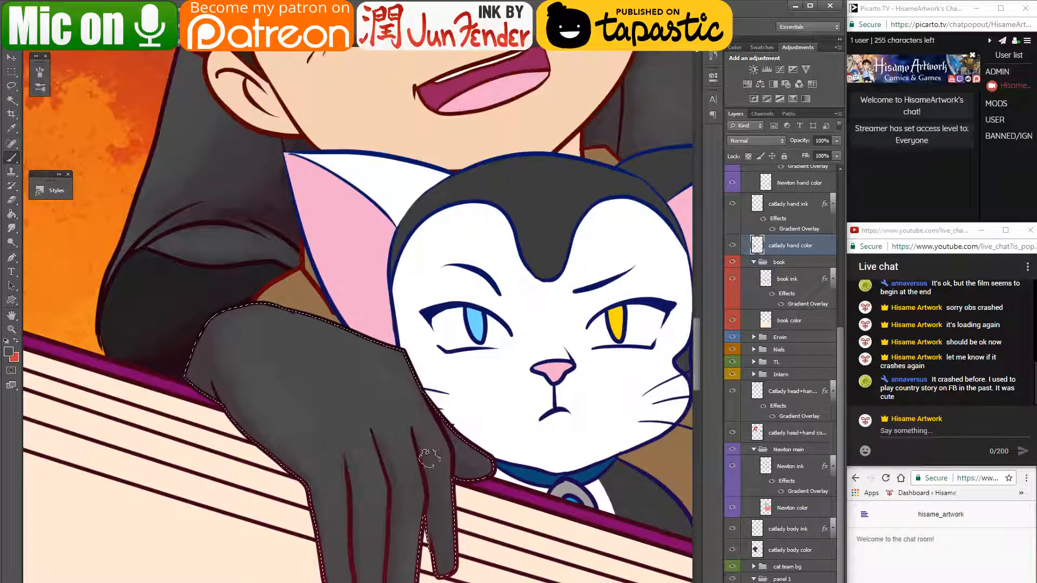
key("ctrl+minus")
key("ctrl+minus")
key("ctrl+minus")
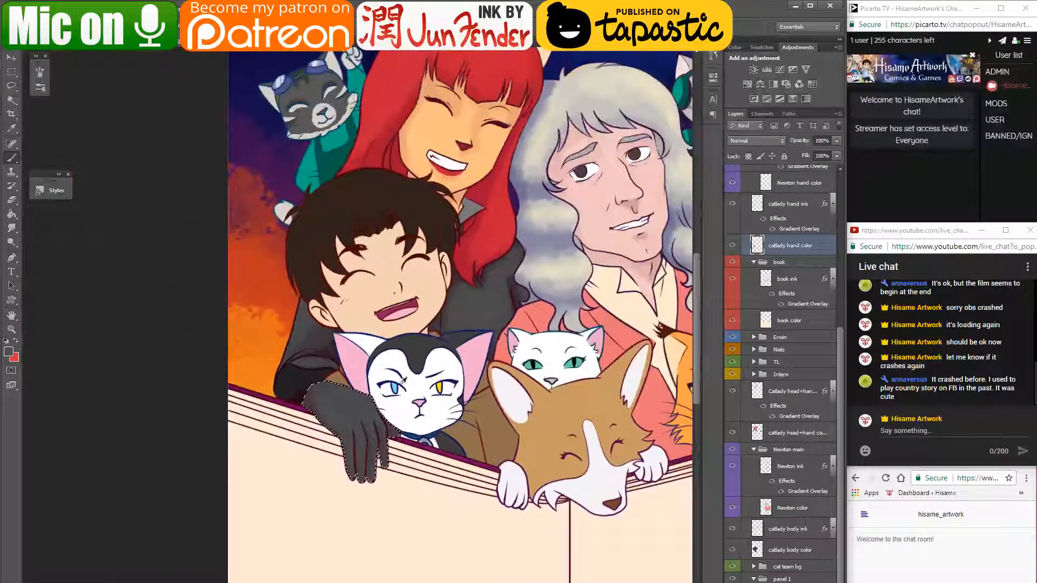
left_click_drag(582, 249, 458, 365)
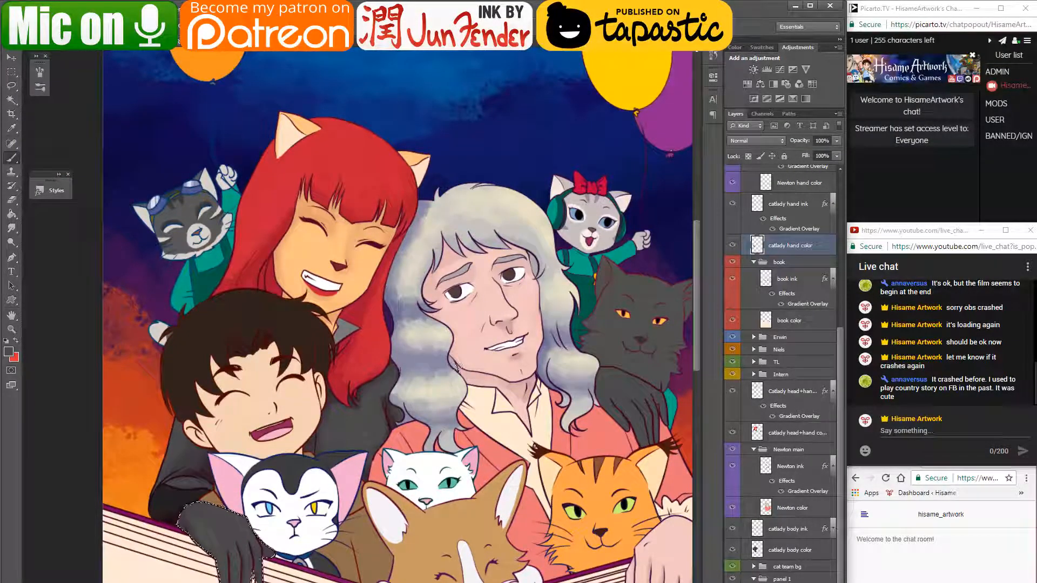
- Clear the glove selection and activate the "Newton color" layer from the grey-haired man's hair beside his jaw
key("ctrl+d")
left_click(12, 58)
scroll(448, 432, "up", 5)
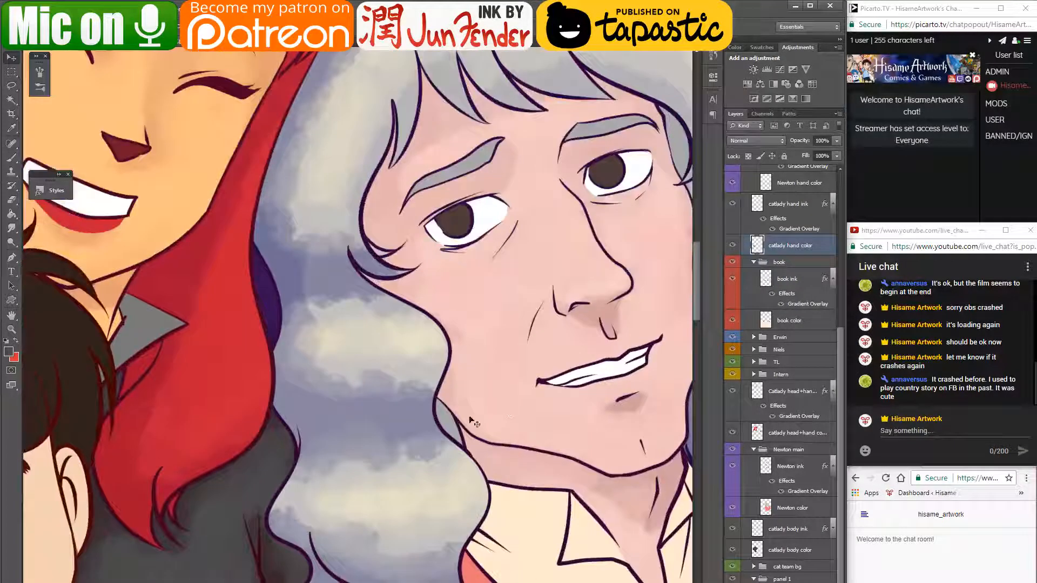
left_click(448, 424, "ctrl")
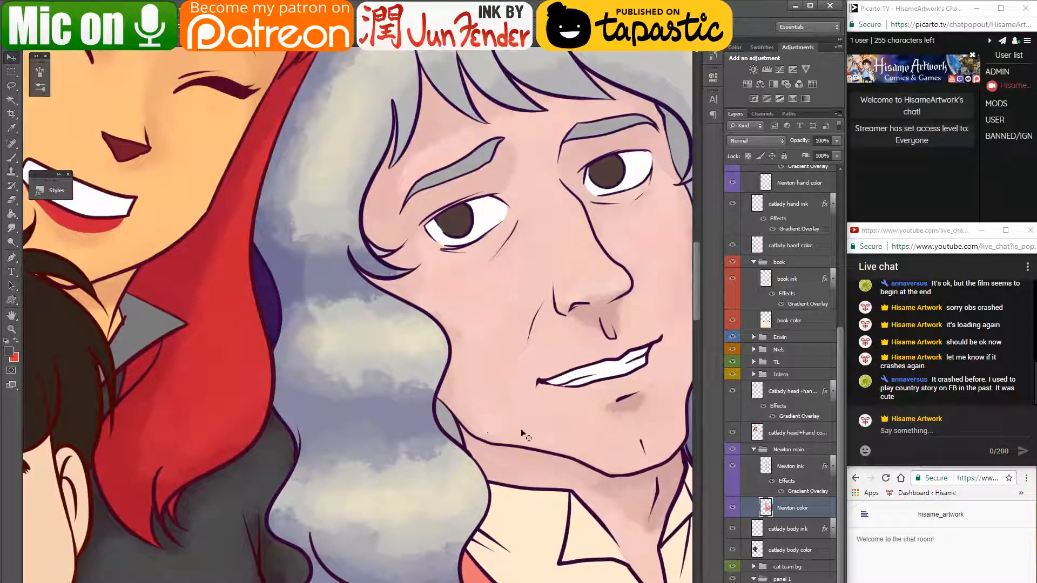
left_click_drag(529, 434, 415, 436)
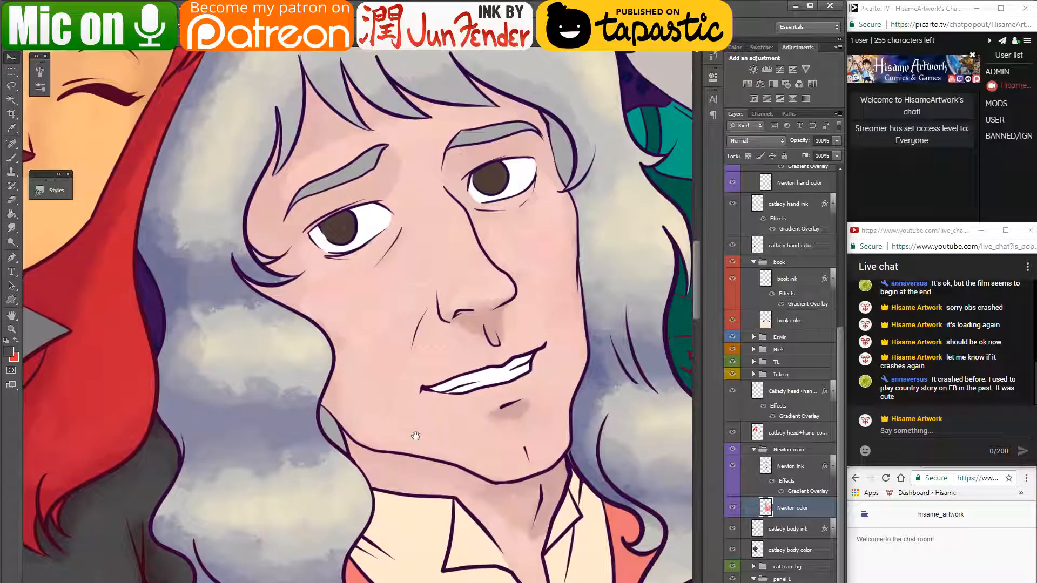
- Fill the small inner hair areas beside the grey-haired man's jaw and temple with a darker, muted blue
left_click(10, 215)
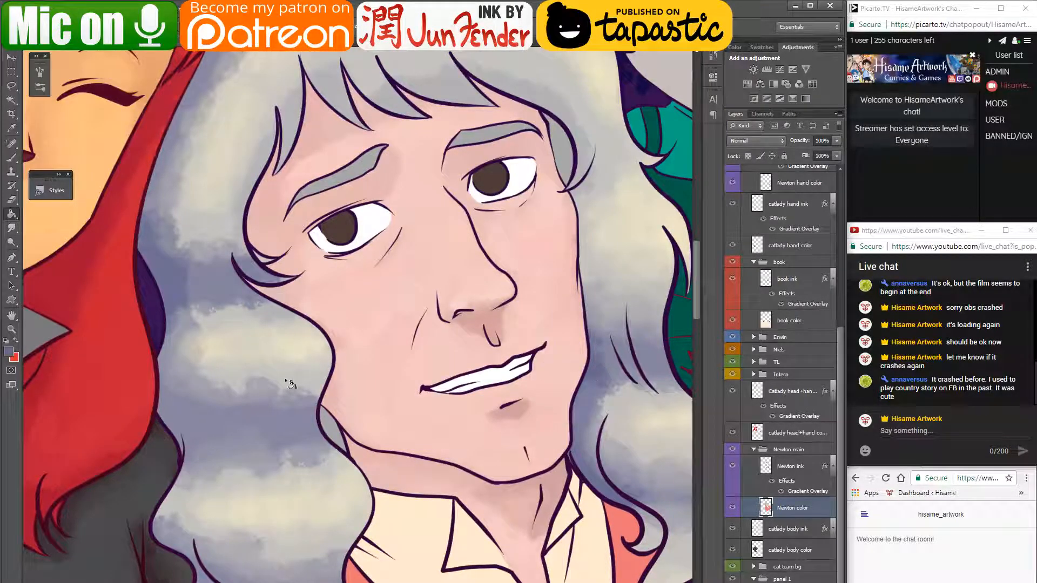
left_click(329, 425)
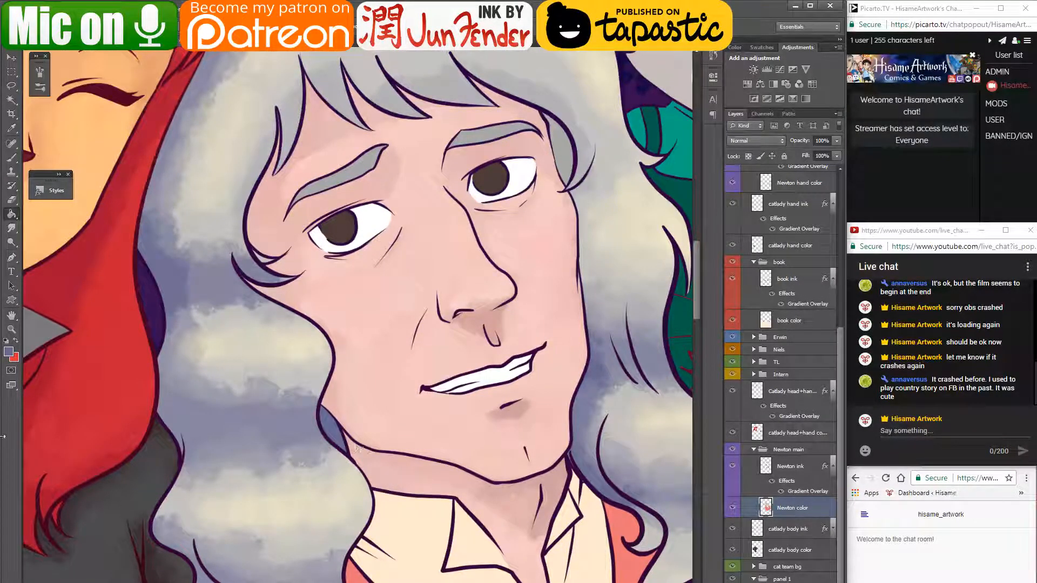
left_click(7, 354)
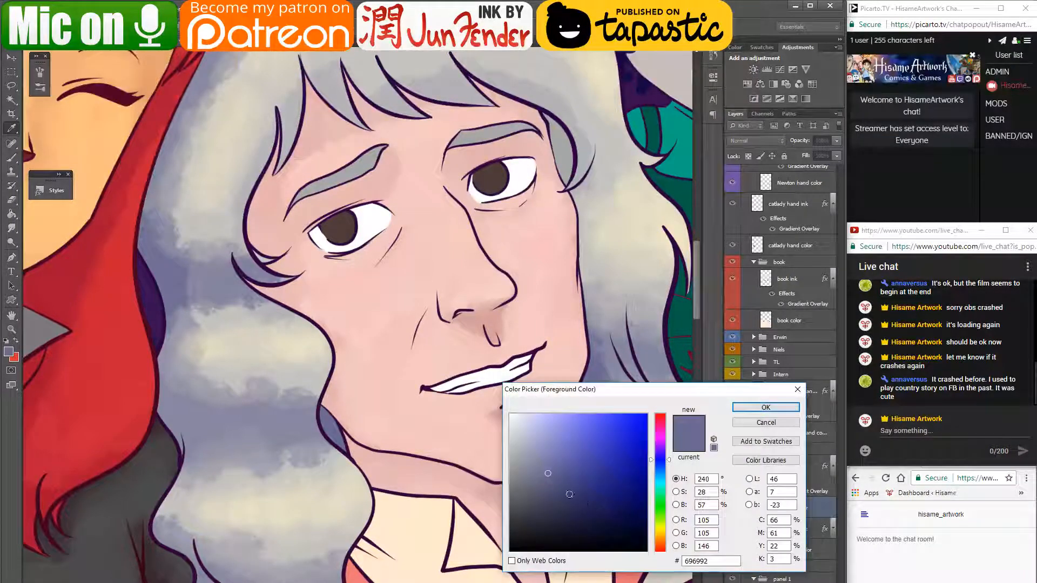
left_click(558, 486)
left_click(766, 407)
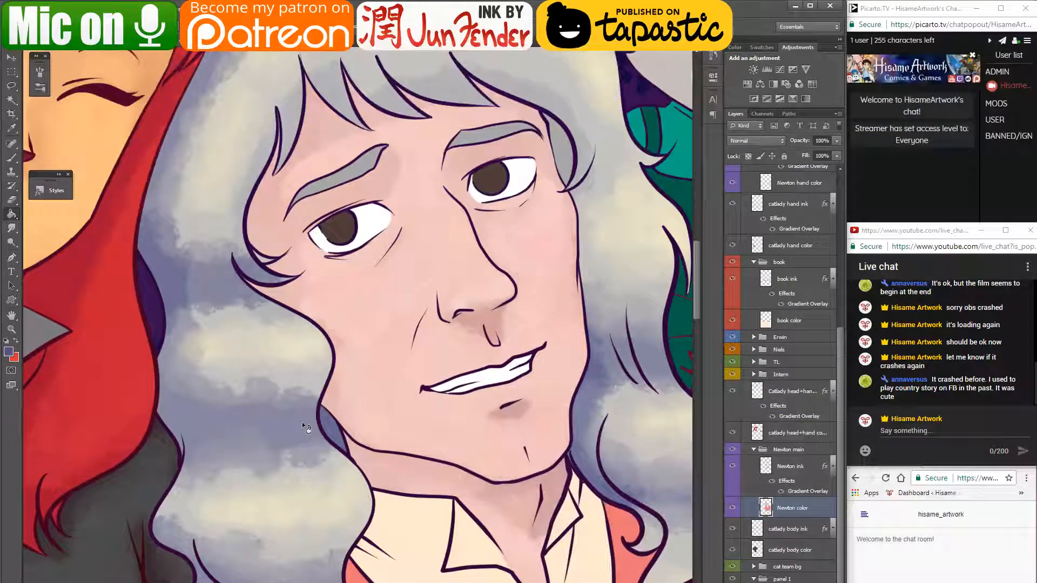
left_click(327, 424)
left_click_drag(550, 368, 512, 466)
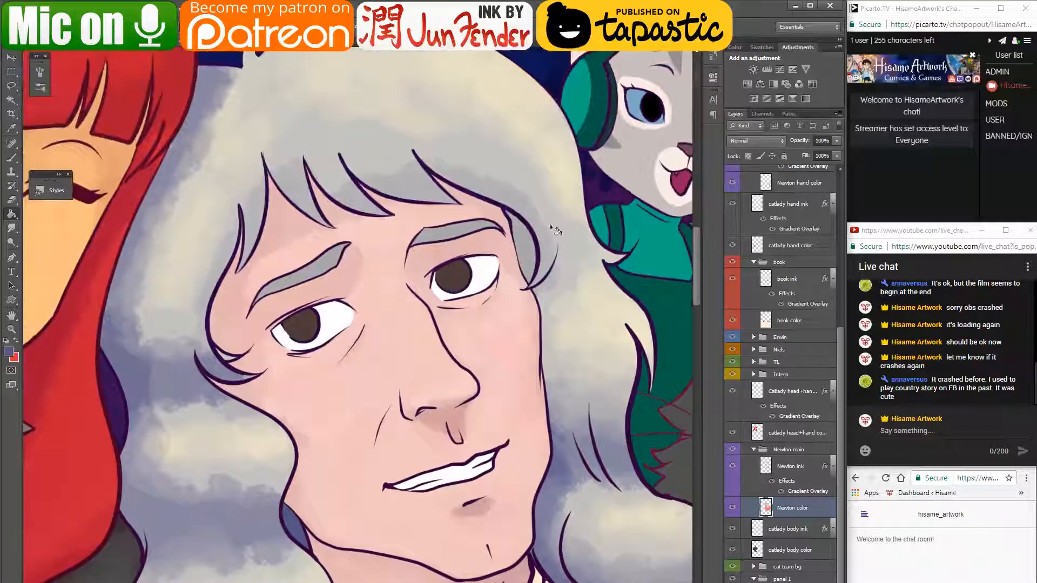
left_click(521, 250)
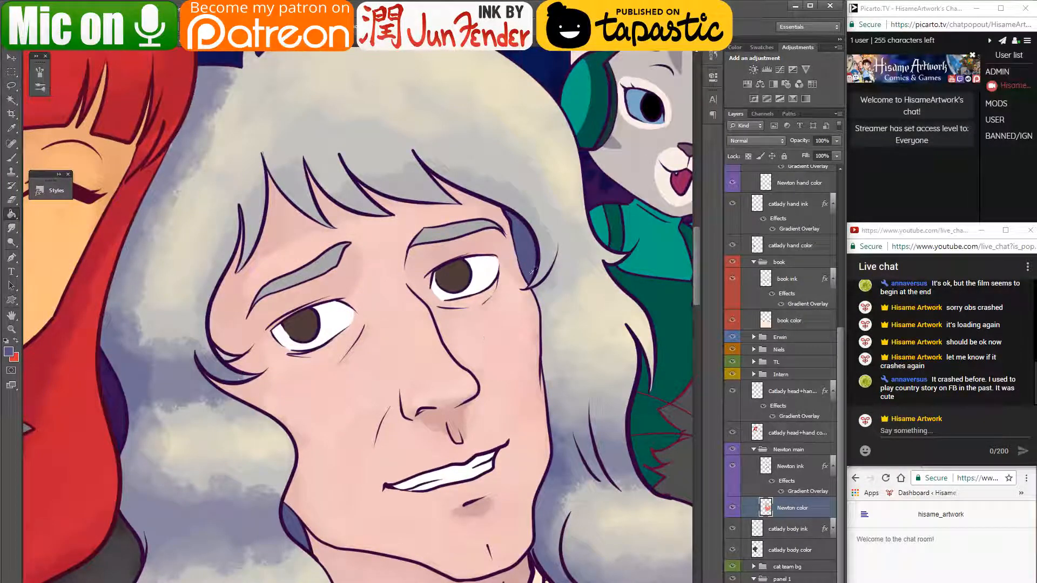
- Touch up the border between the blue temple hair and the skin with sampled colours and a much smaller brush
scroll(527, 258, "up", 2)
scroll(530, 258, "up", 2)
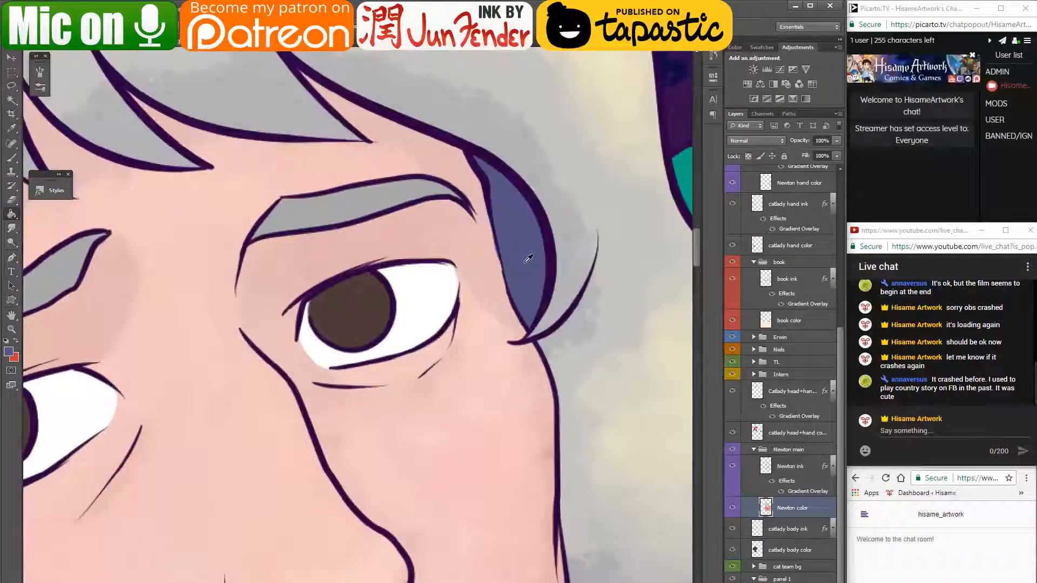
left_click(10, 157)
left_click(476, 243, "alt")
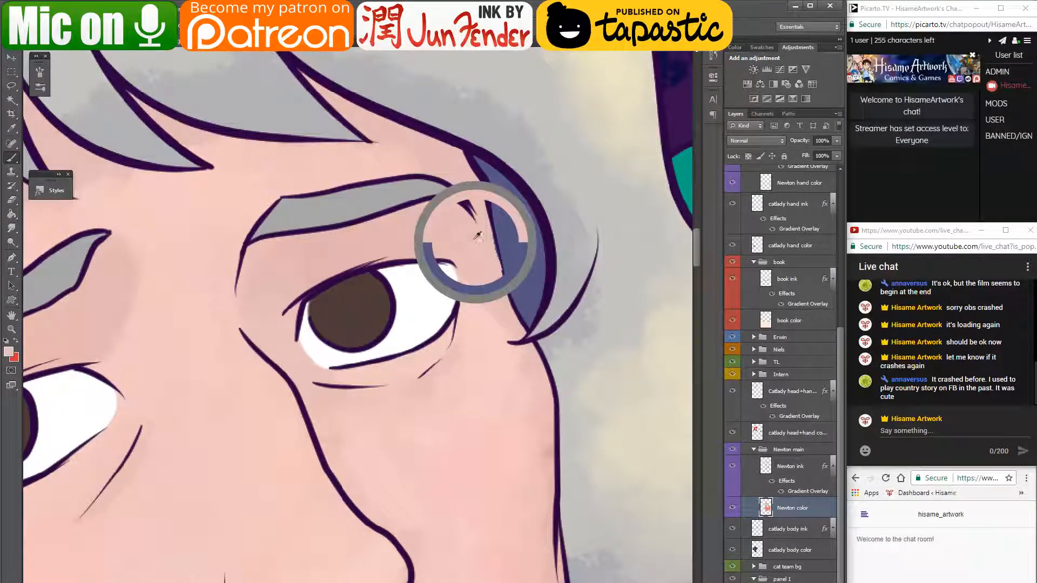
key("bracketleft")
key("bracketleft")
key("bracketleft")
key("bracketleft")
key("bracketleft")
key("bracketleft")
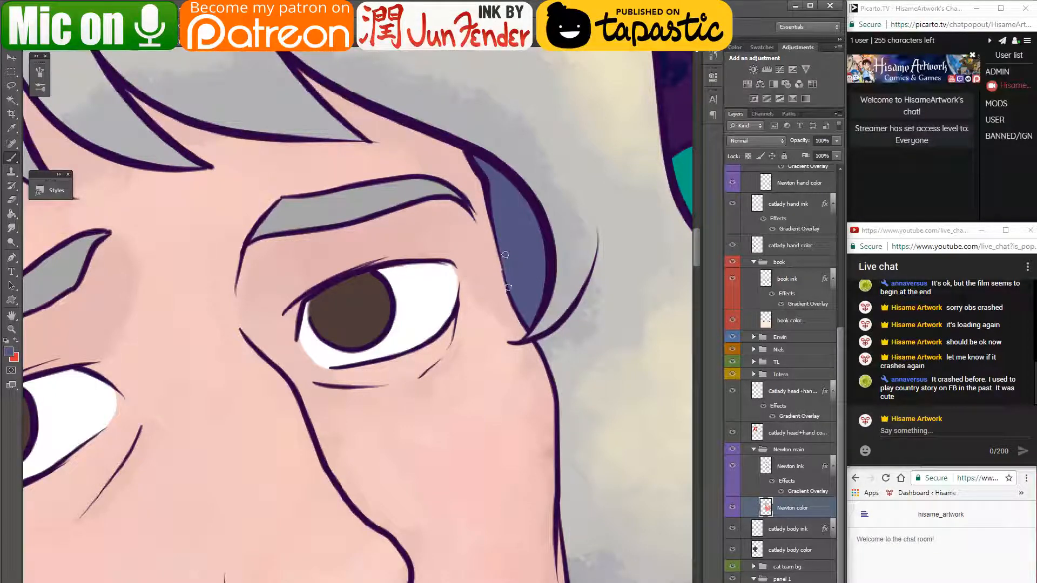
- Colour the thin curls beside the man's eye with sampled blue-grey and clean their edges with sampled skin pink
left_click_drag(403, 291, 713, 168)
left_click_drag(280, 402, 400, 401)
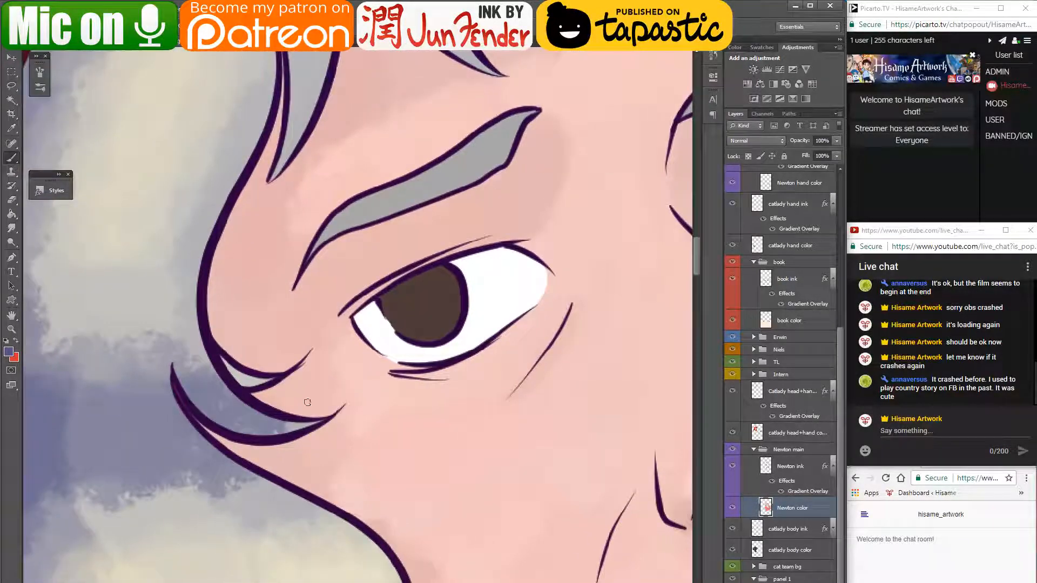
left_click(270, 429, "alt")
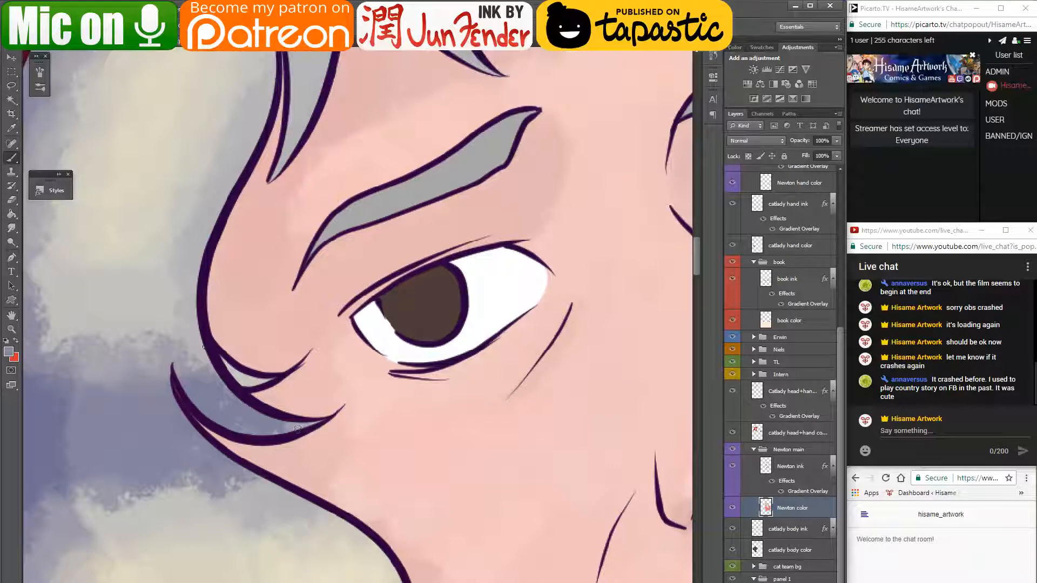
mouse_move(238, 374)
left_mouse_down()
mouse_move(225, 363)
mouse_move(251, 378)
mouse_move(239, 377)
left_mouse_up()
left_click(263, 354, "alt")
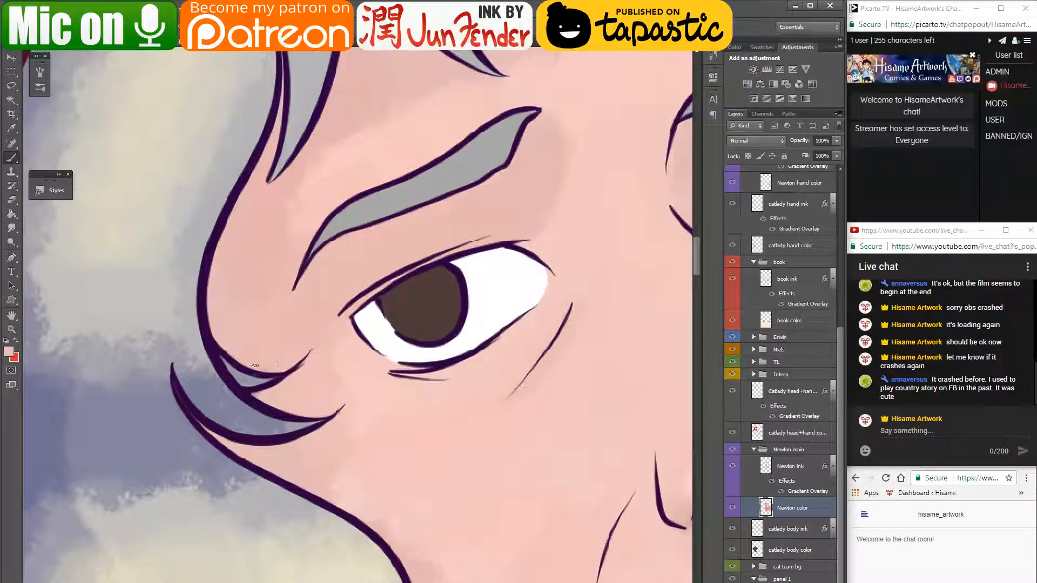
mouse_move(236, 374)
left_mouse_down()
mouse_move(218, 359)
mouse_move(257, 376)
mouse_move(241, 390)
mouse_move(262, 380)
left_mouse_up()
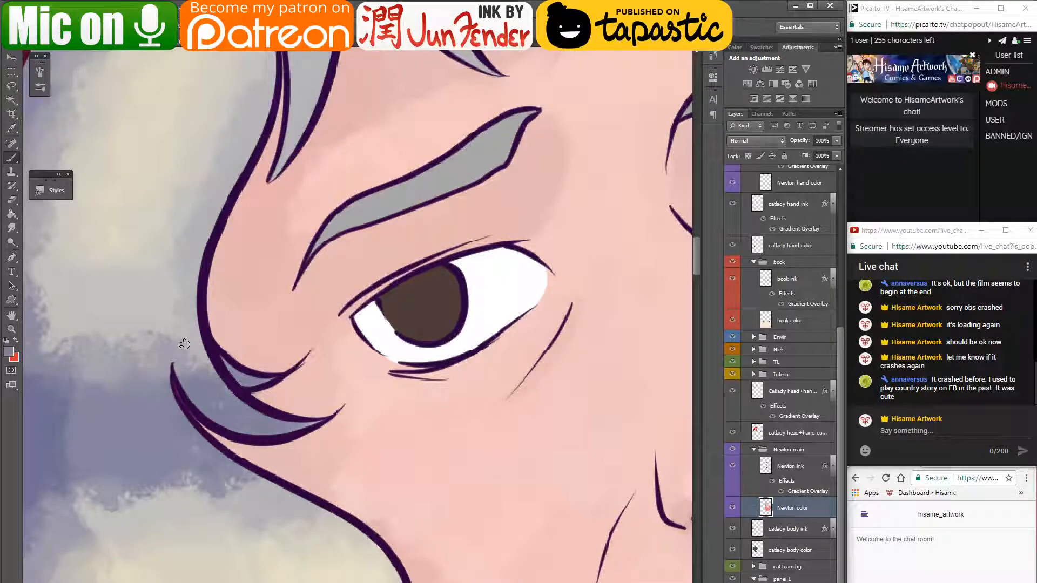
- Paint and blend soft skin shadows beneath both of the man's eyebrows using sampled pink tones
scroll(185, 344, "down", 2)
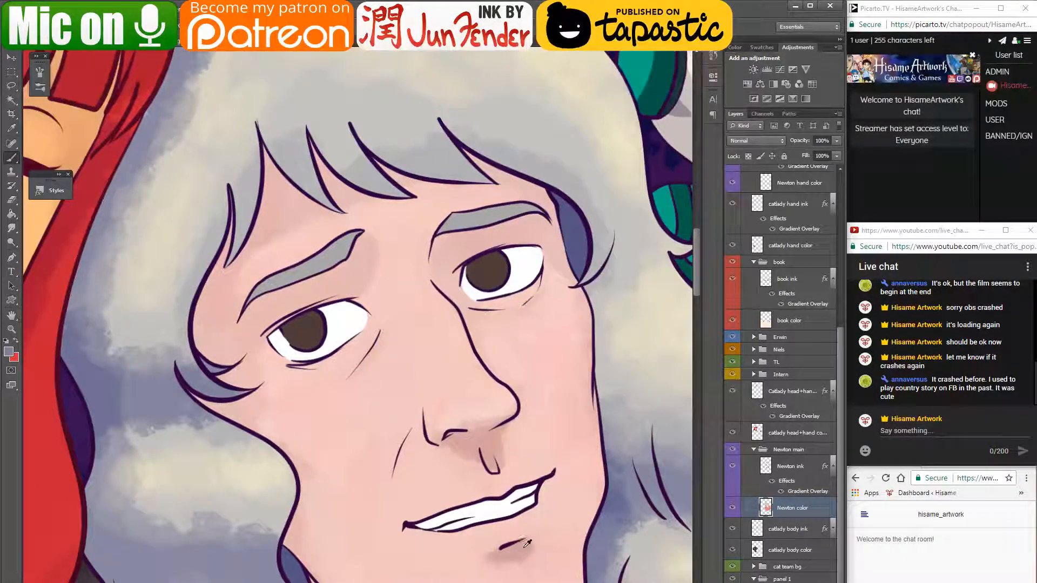
scroll(256, 186, "up", 2)
scroll(346, 252, "up", 1)
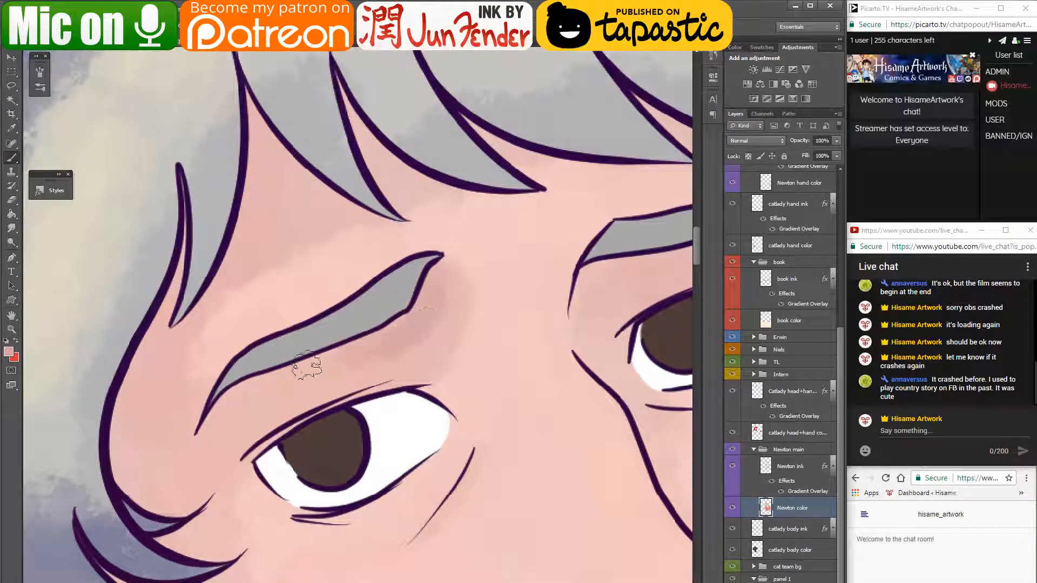
mouse_move(297, 373)
left_mouse_down()
mouse_move(357, 361)
mouse_move(442, 277)
left_mouse_up()
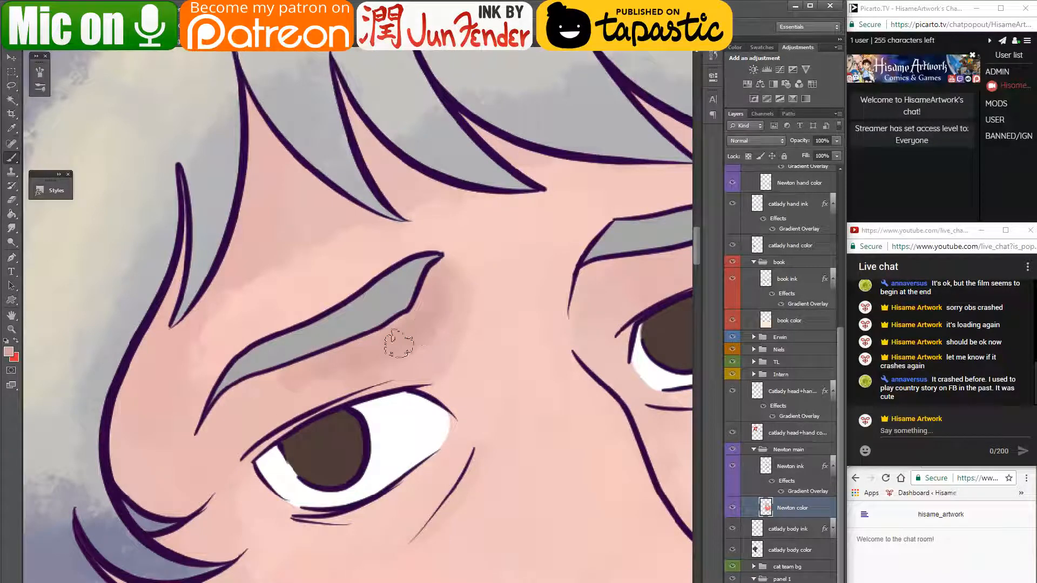
left_click_drag(486, 367, 290, 433)
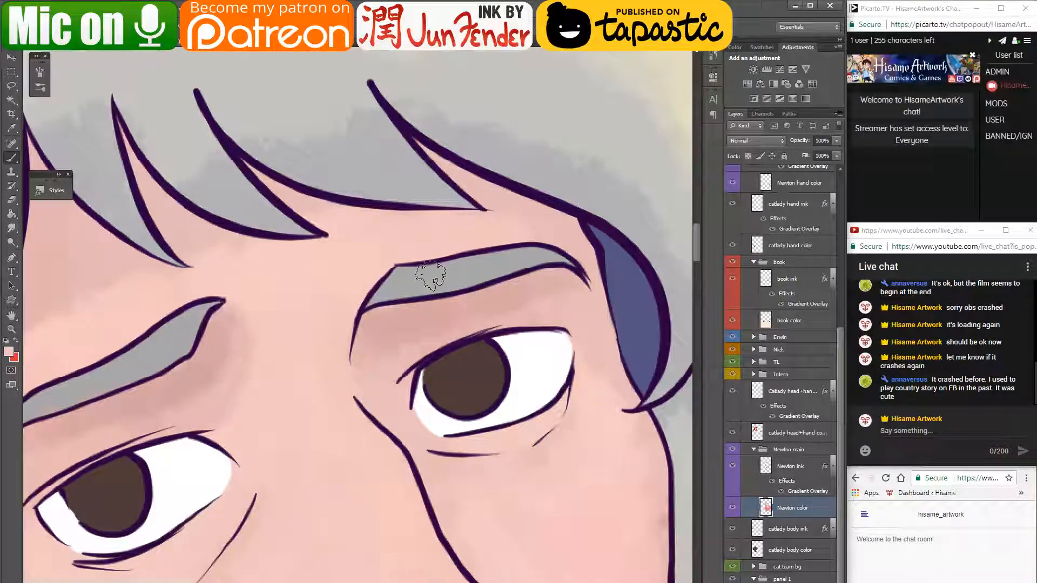
scroll(430, 275, "down", 5)
scroll(409, 276, "up", 3)
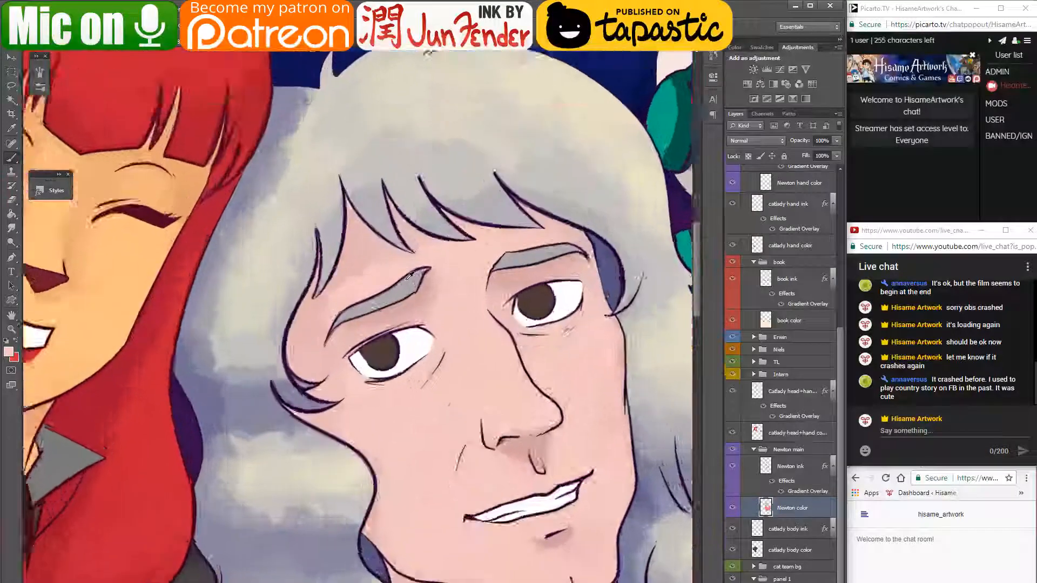
scroll(409, 277, "up", 2)
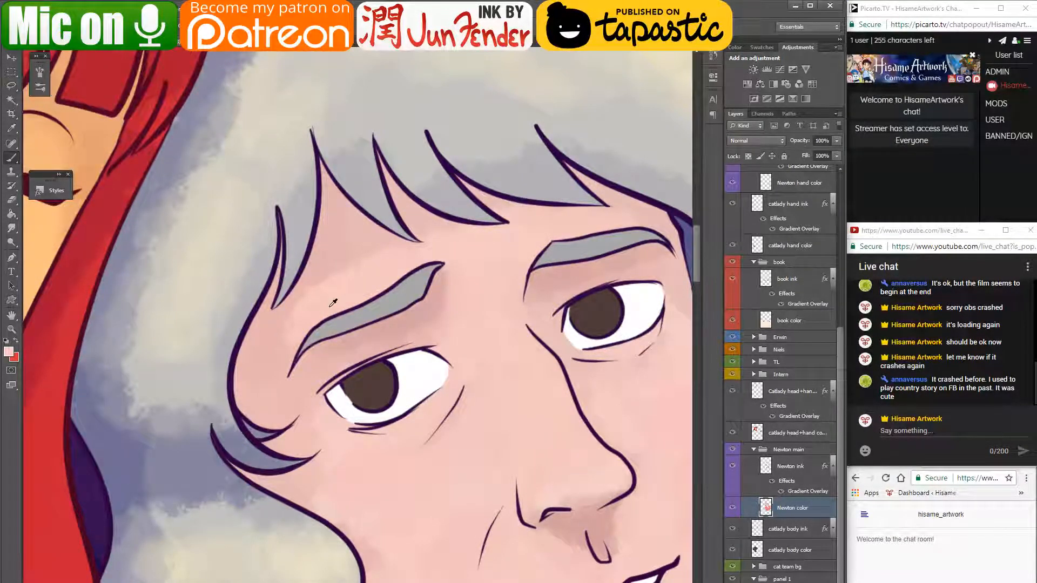
- Soften the shading across the grey-haired man's fringe with a light grey sampled from the hair above it
scroll(333, 303, "down", 5)
scroll(333, 301, "up", 3)
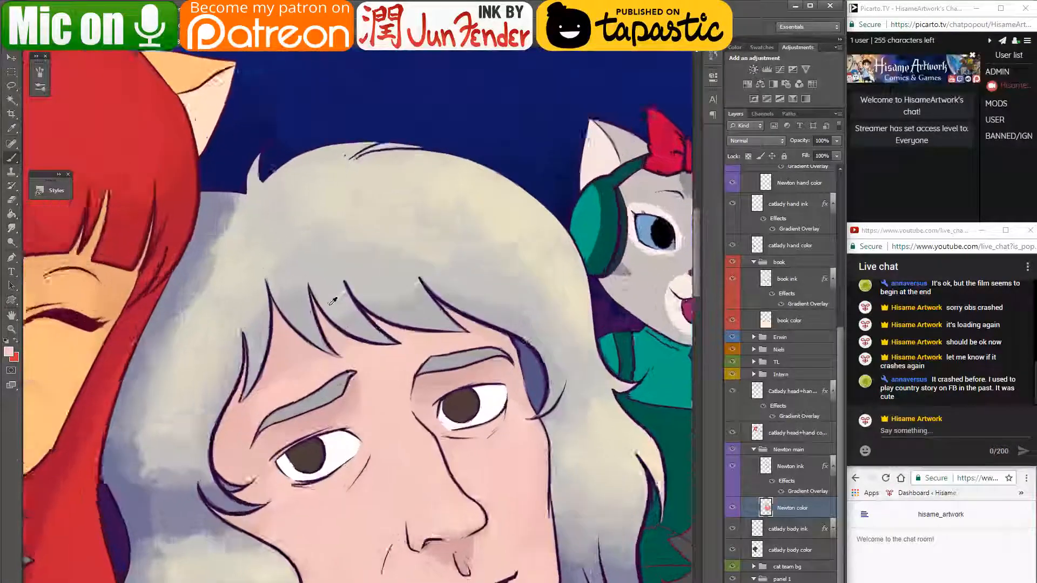
scroll(333, 301, "up", 3)
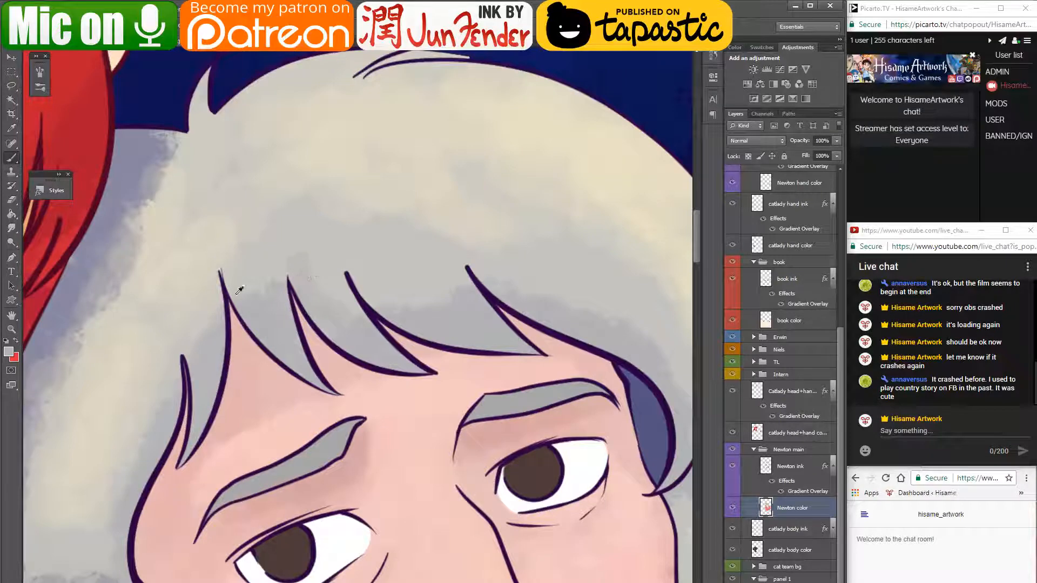
left_click(252, 271, "alt")
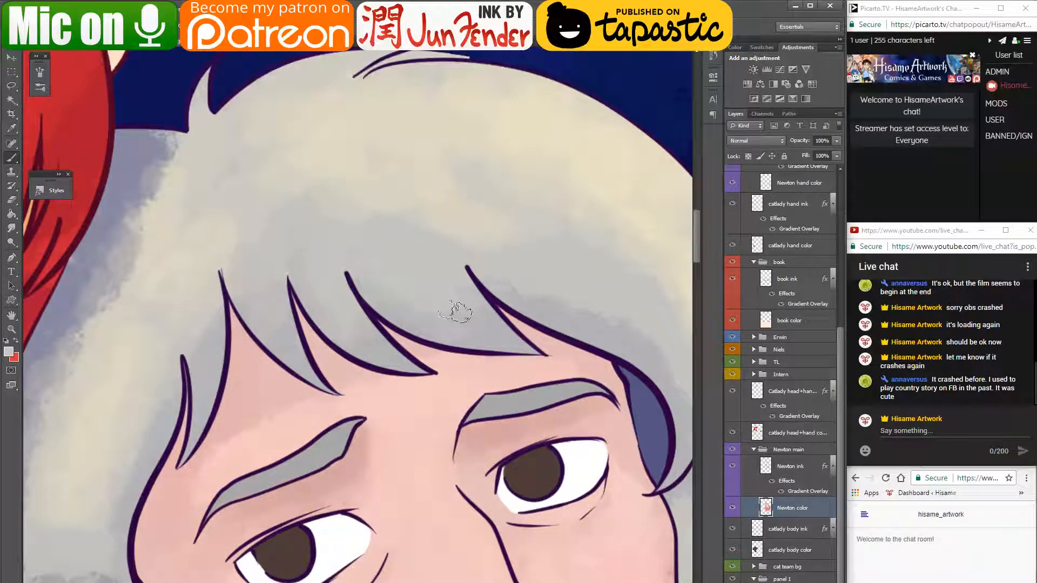
left_click_drag(500, 266, 335, 245)
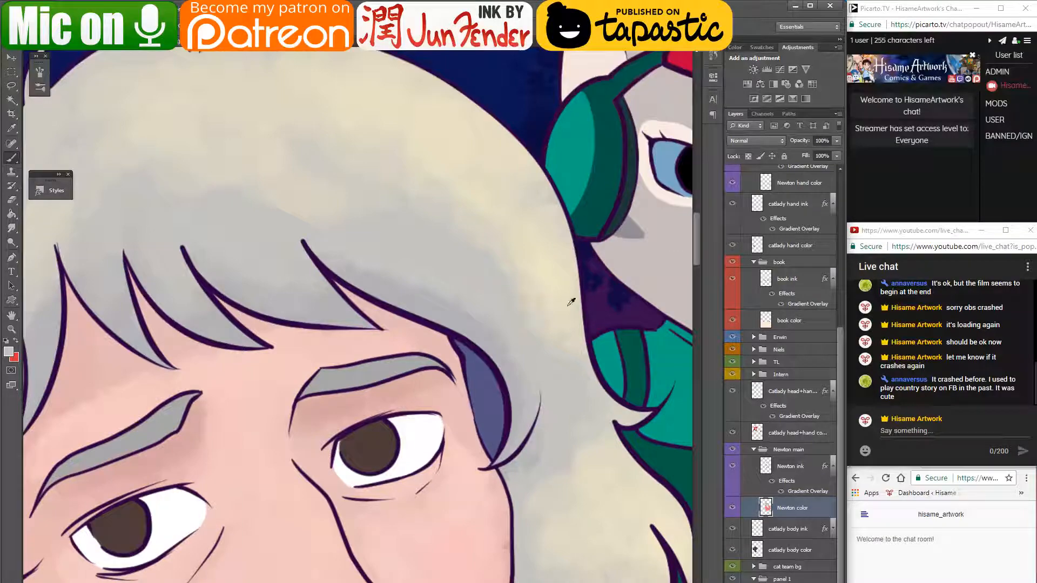
- Locate the colour layer of the dark grey cat beside the man, driver color, and load its contents as a selection
scroll(556, 319, "down", 4)
scroll(445, 528, "down", 2)
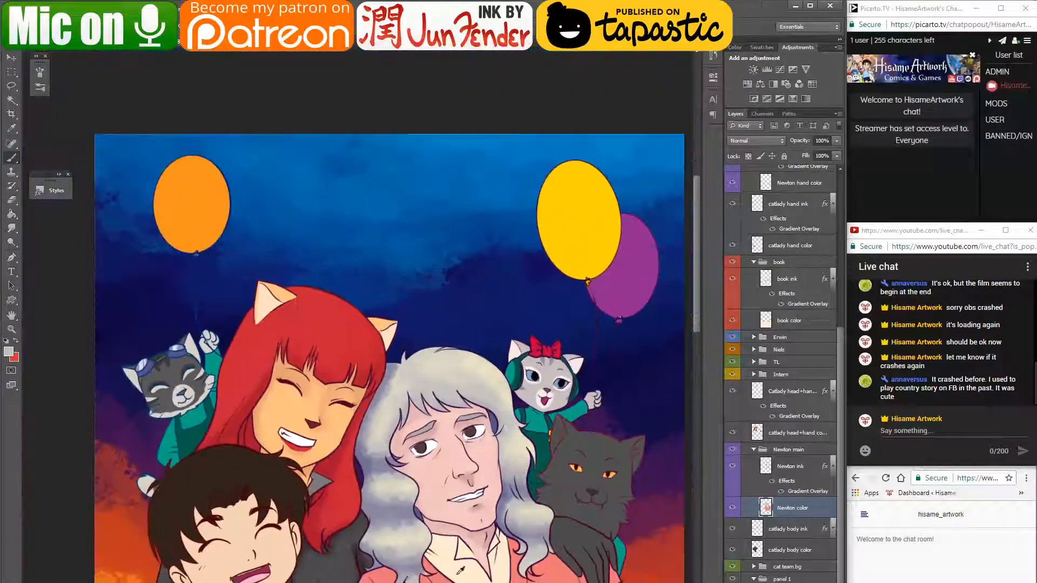
left_click_drag(550, 547, 482, 361)
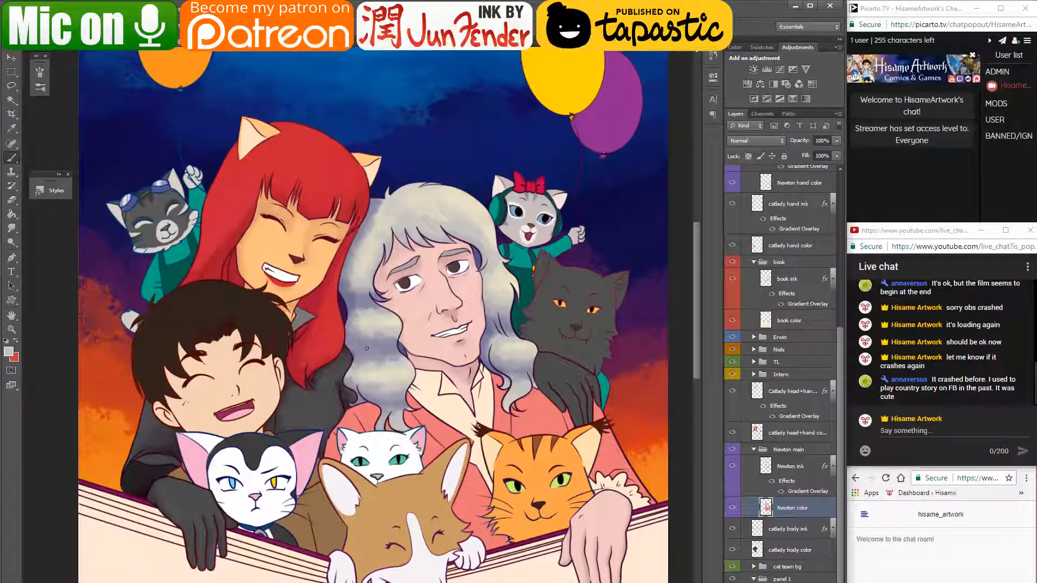
scroll(506, 243, "up", 2)
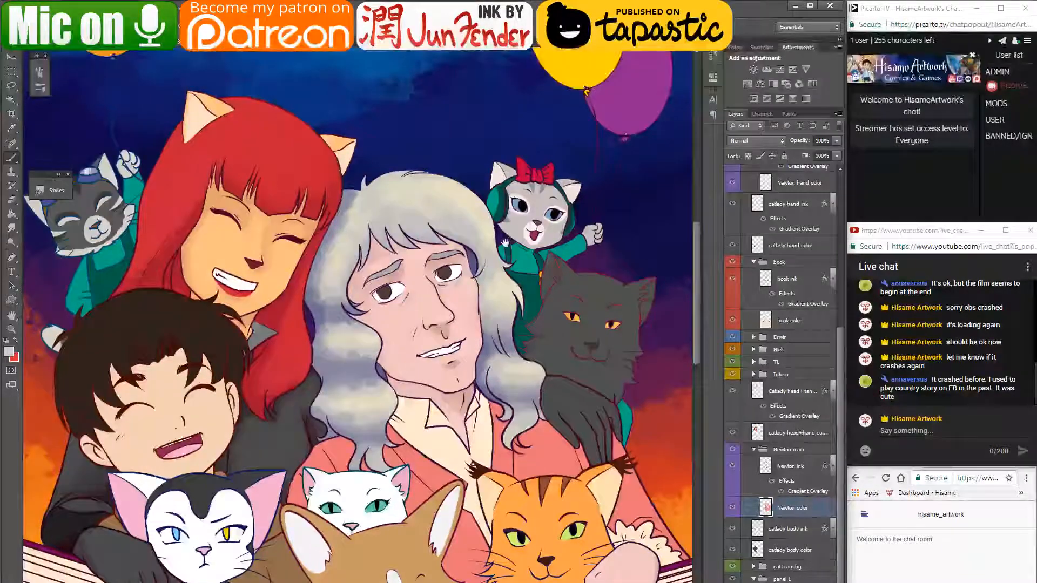
left_click_drag(458, 371, 500, 335)
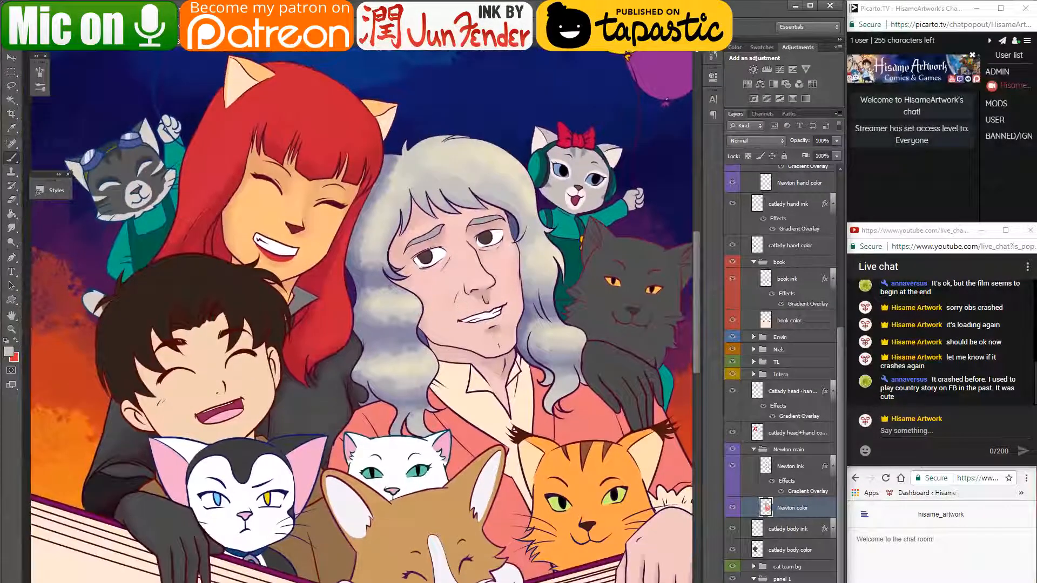
left_click(11, 59)
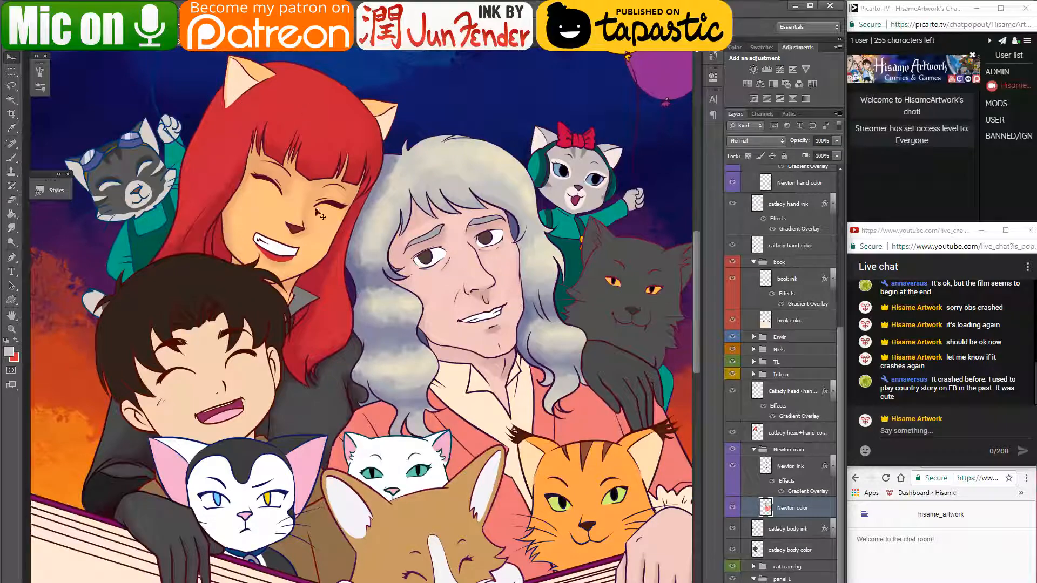
left_click(621, 335)
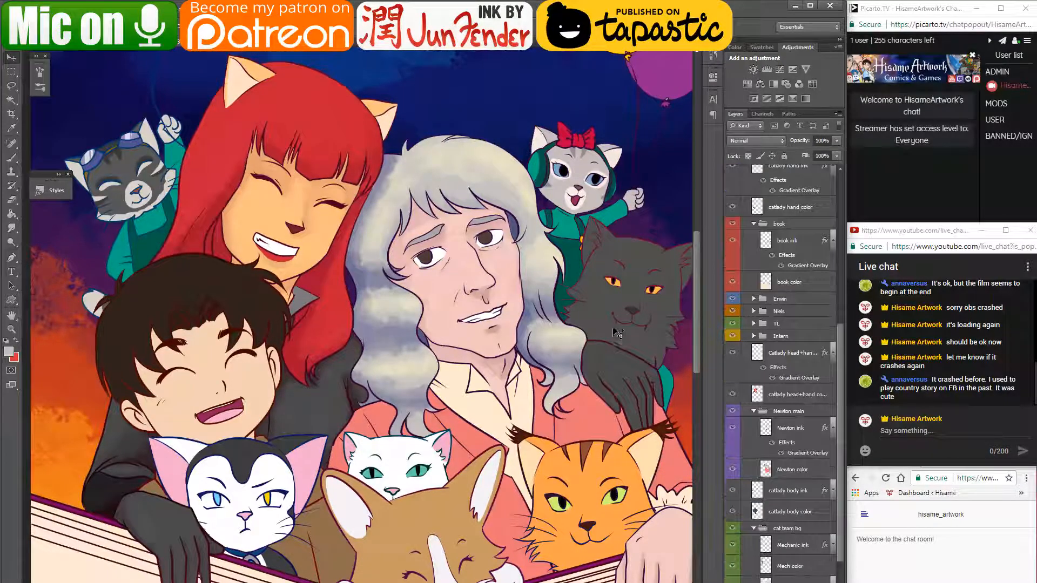
left_click_drag(647, 274, 519, 340)
scroll(520, 340, "up", 5)
scroll(519, 340, "up", 3)
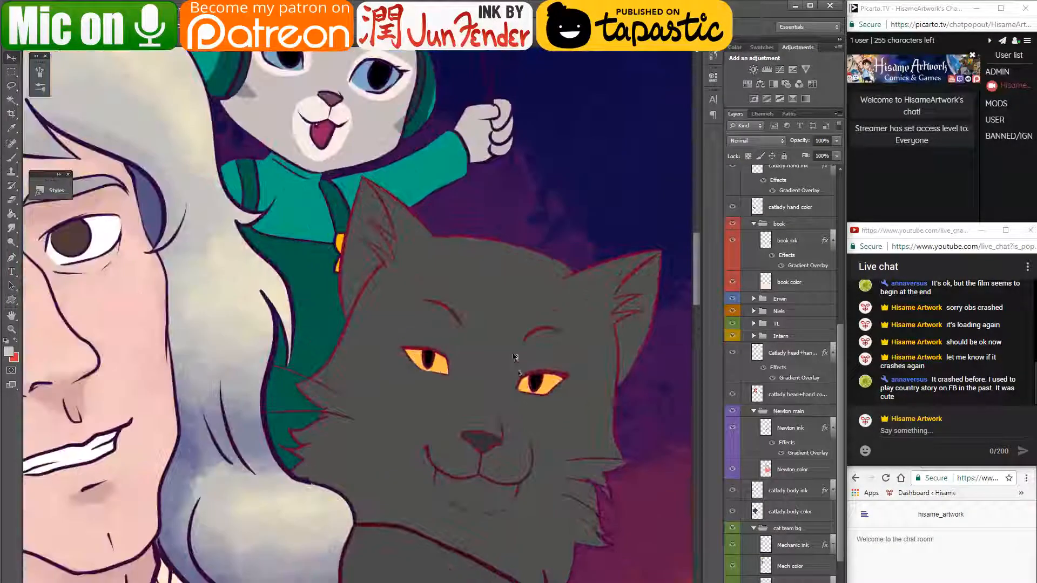
scroll(781, 378, "down", 2)
left_click(766, 563, "ctrl")
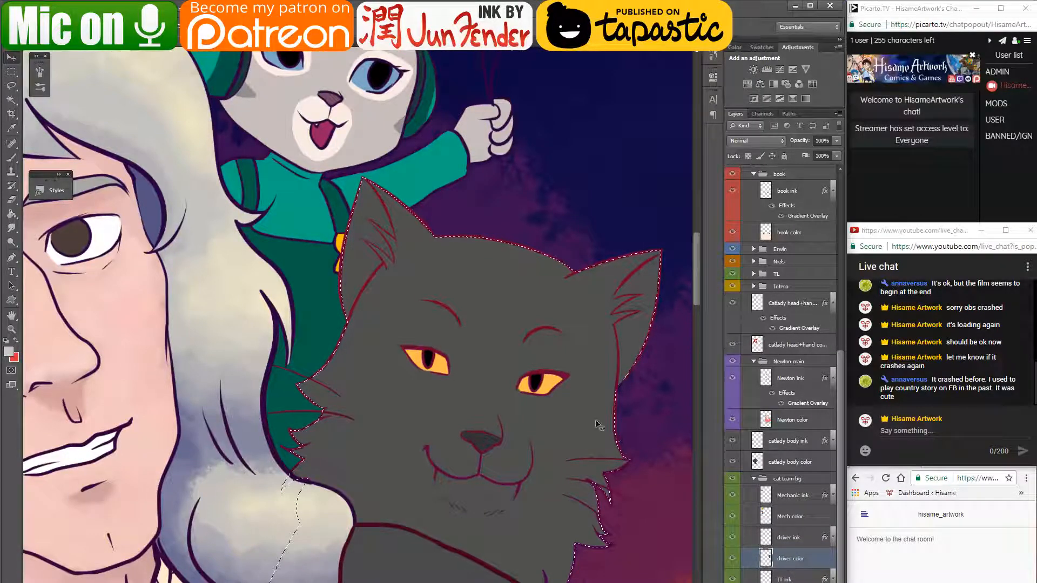
- Try to select the inside of the dark grey cat's ears with the Magic Wand on the driver color and driver ink layers
left_click_drag(619, 432, 545, 424)
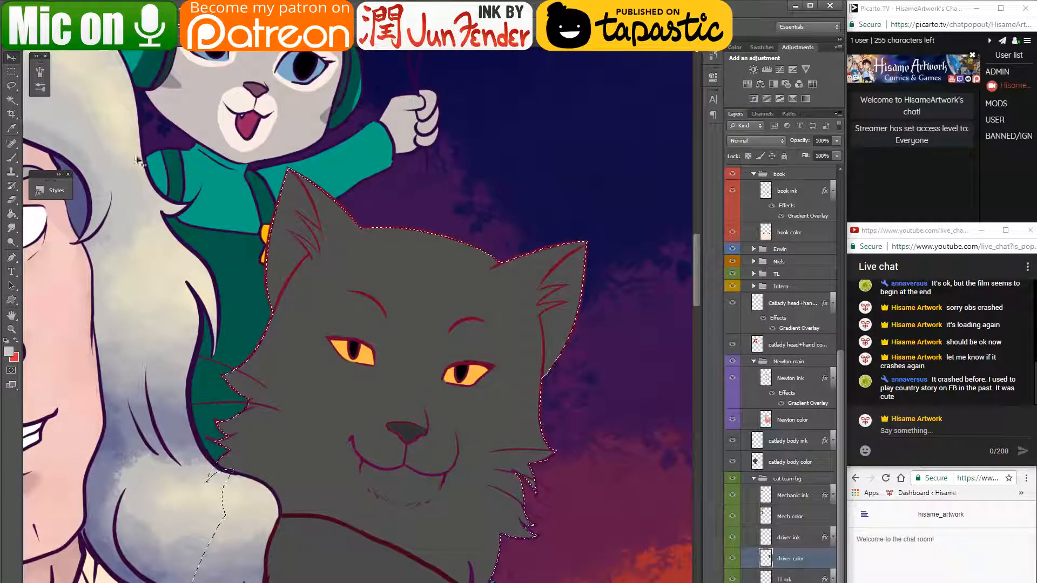
key("w")
key("ctrl+d")
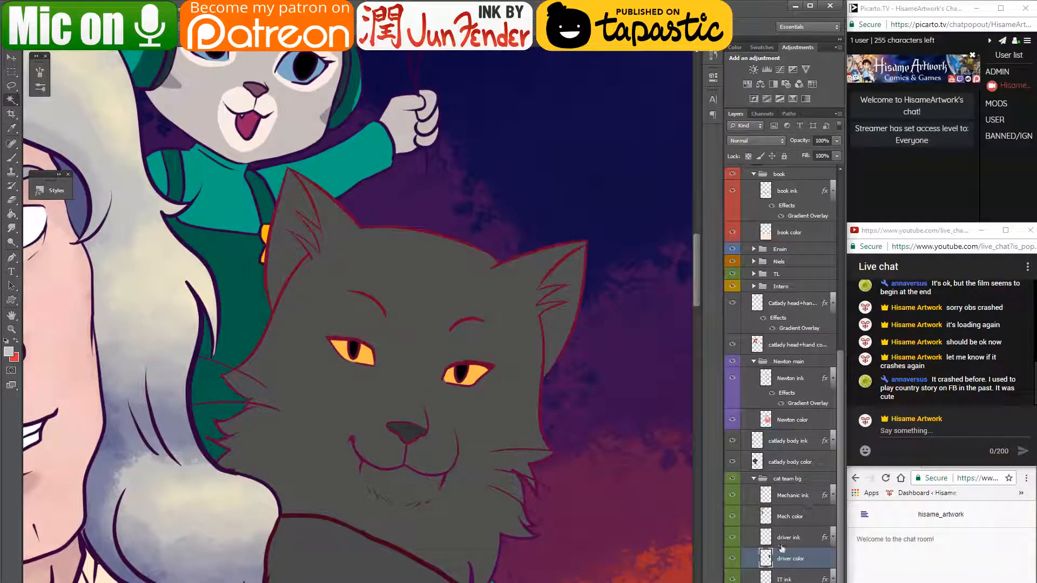
left_click(558, 318)
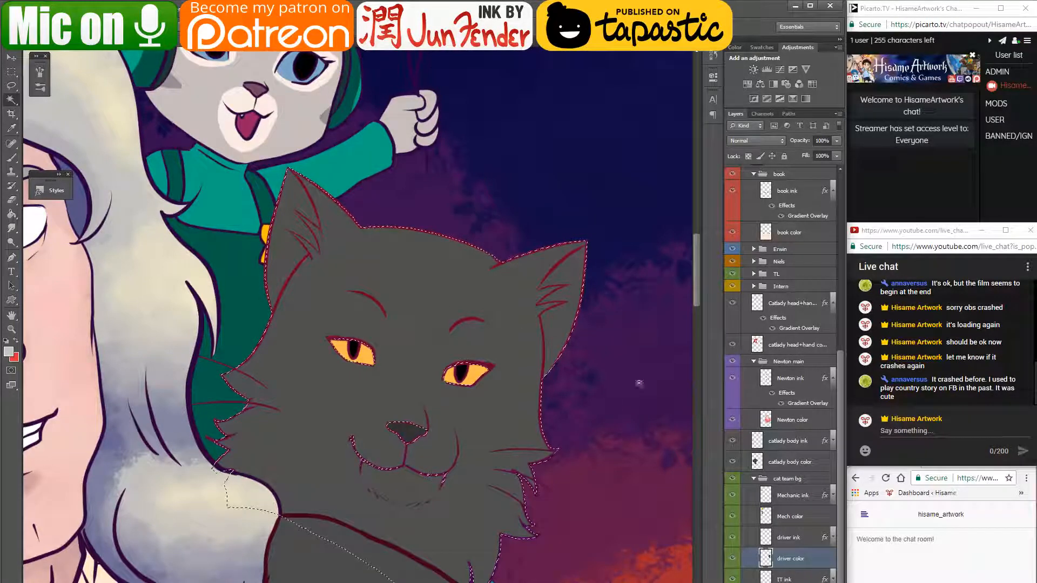
left_click(793, 538)
key("ctrl+d")
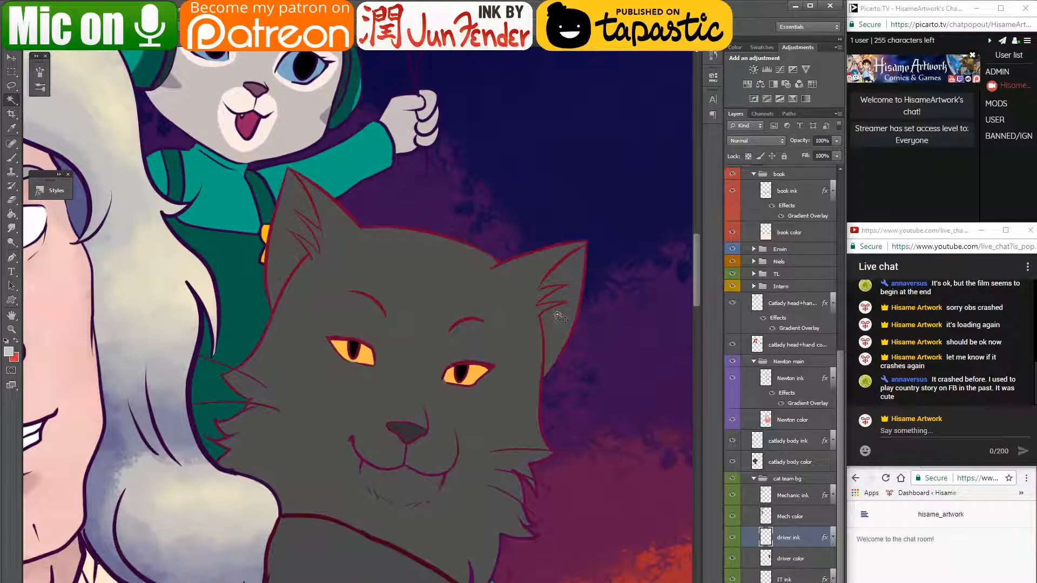
left_click(558, 317)
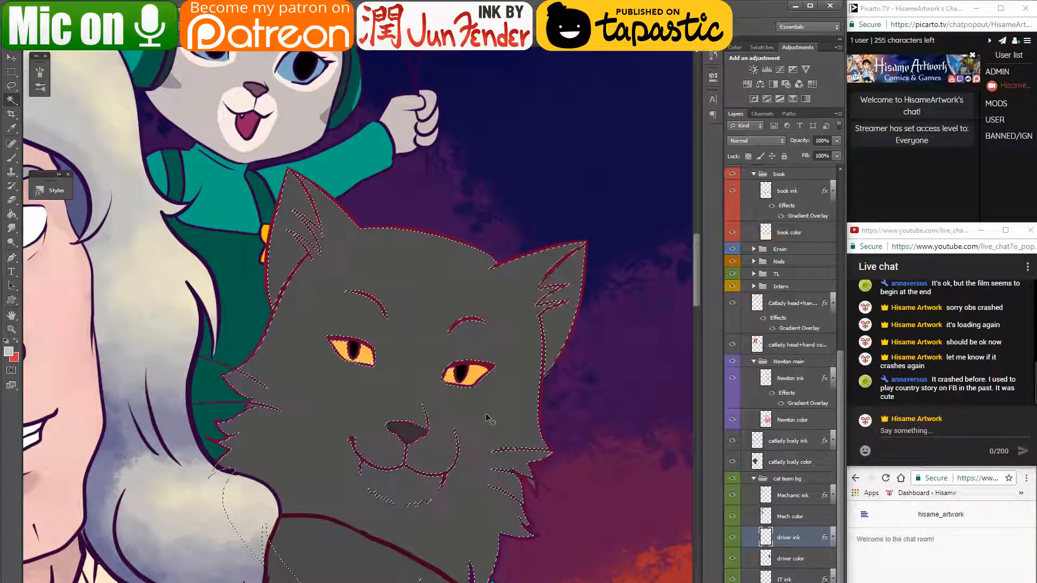
key("ctrl+d")
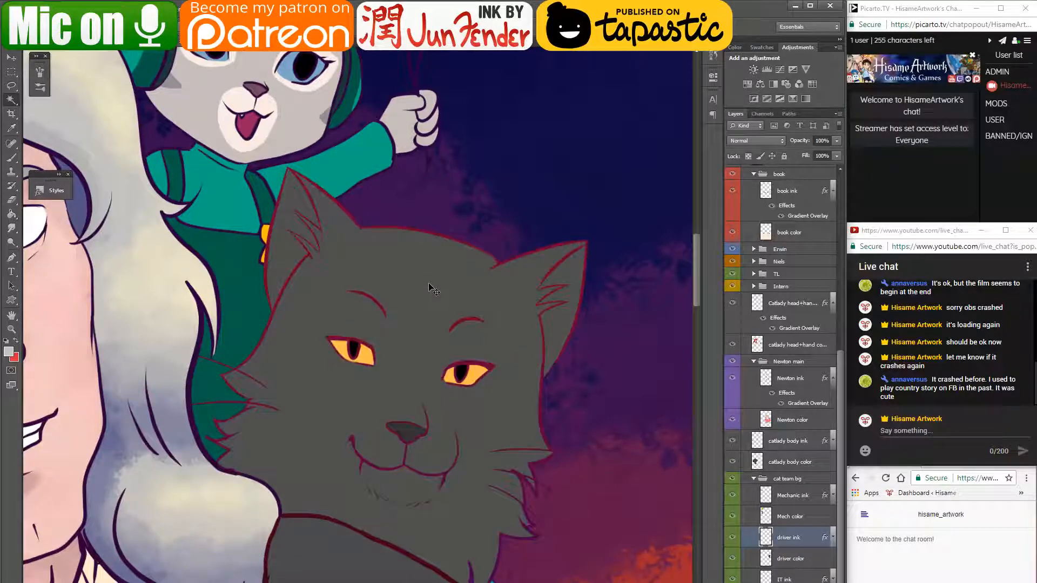
left_click(359, 322, "shift")
left_click(554, 313, "shift")
key("ctrl+alt+z")
key("ctrl+alt+z")
- Close the gap in the dark grey cat's inner-ear outline on the driver ink layer with a small brush in dark red
scroll(551, 339, "up", 3)
scroll(610, 374, "up", 3)
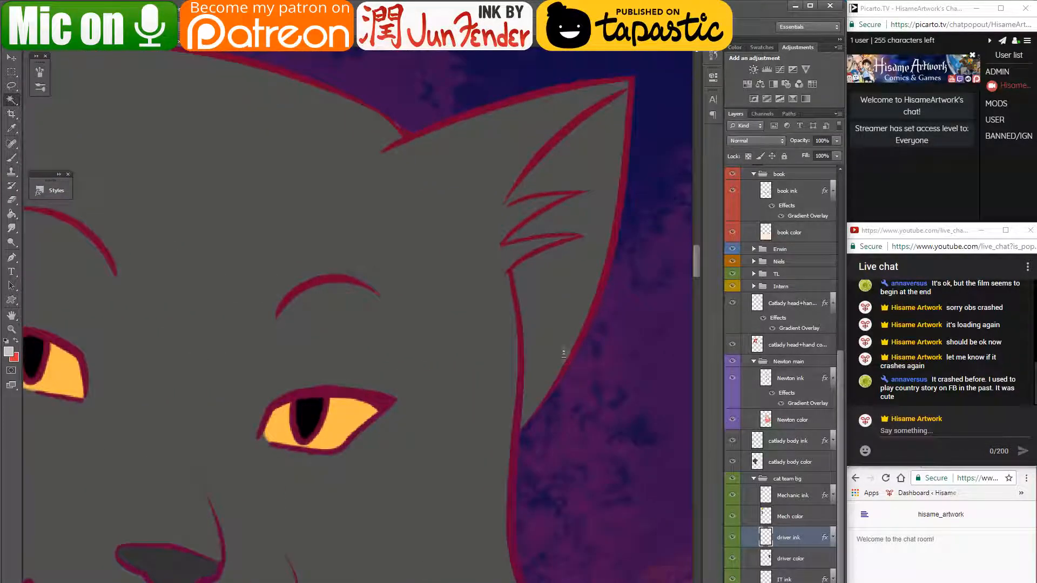
scroll(497, 202, "up", 3)
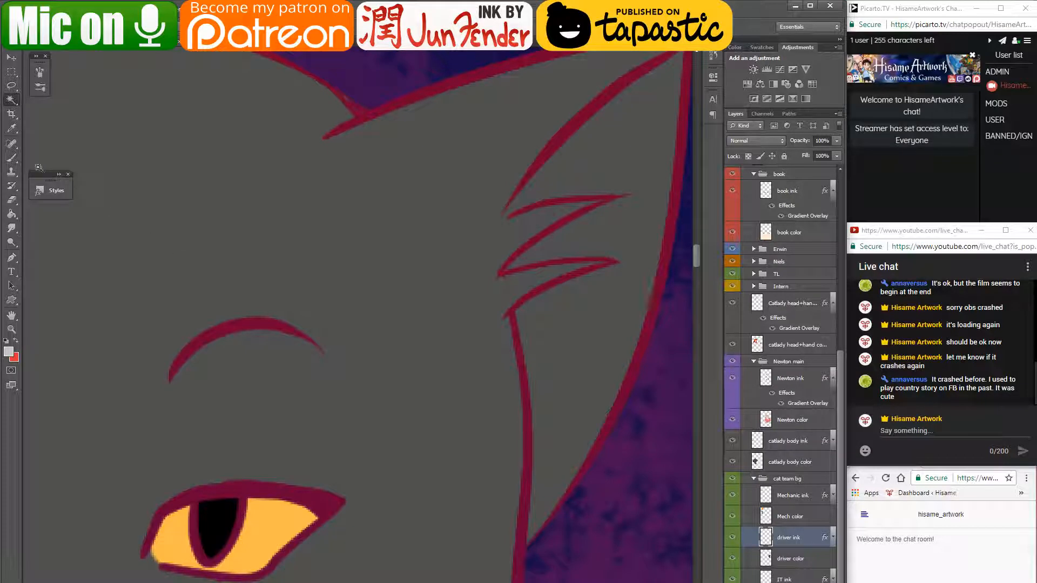
key("b")
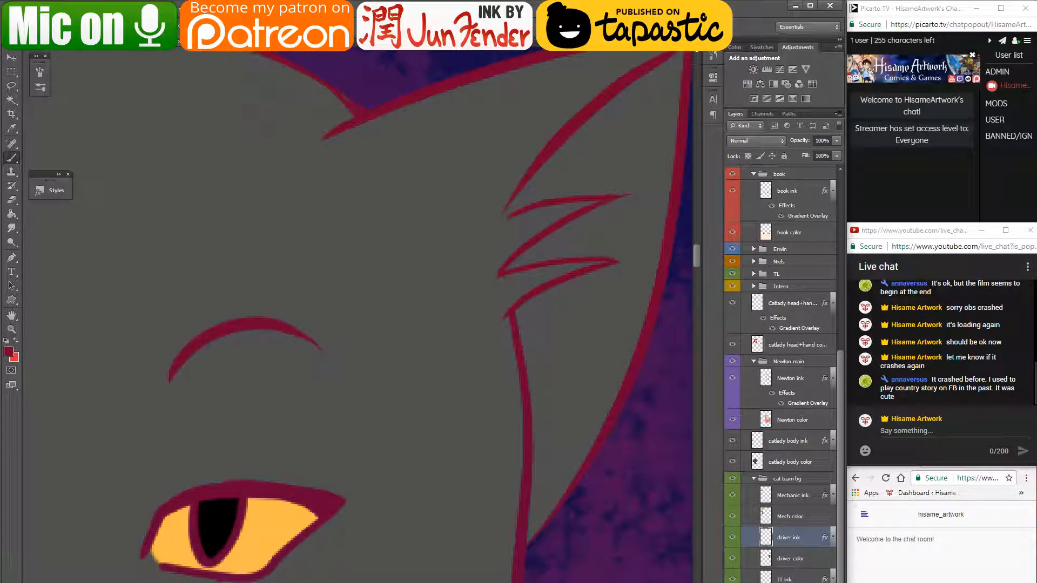
right_click(85, 90)
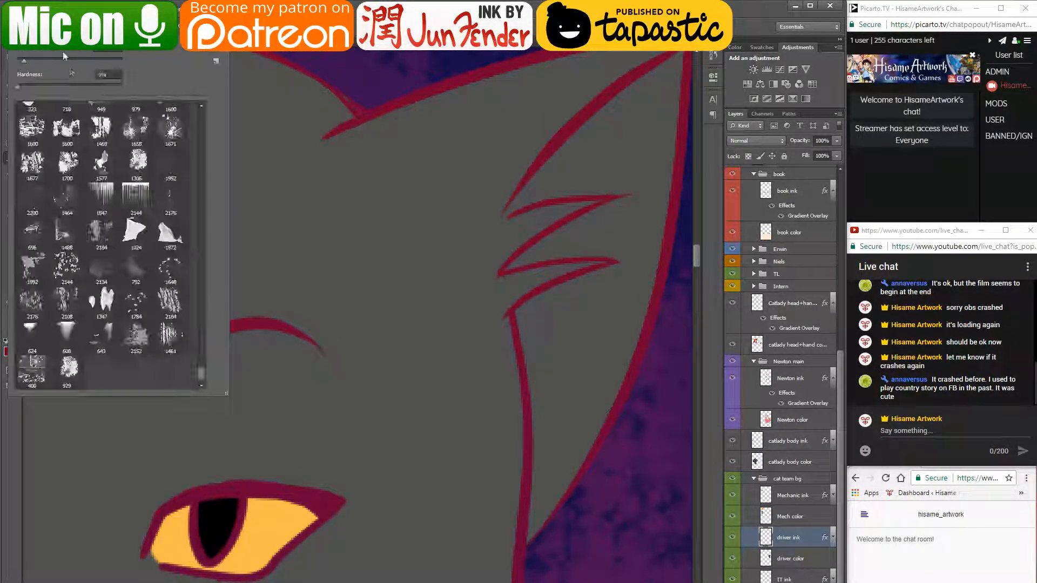
key("Return")
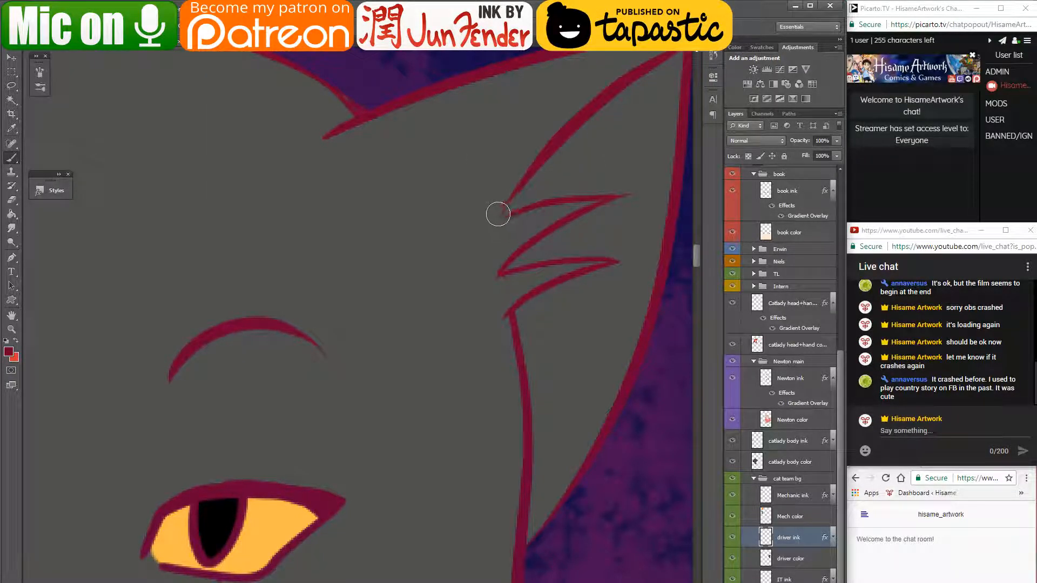
key("bracketleft")
key("bracketleft")
left_click_drag(502, 221, 525, 214)
scroll(566, 479, "down", 2)
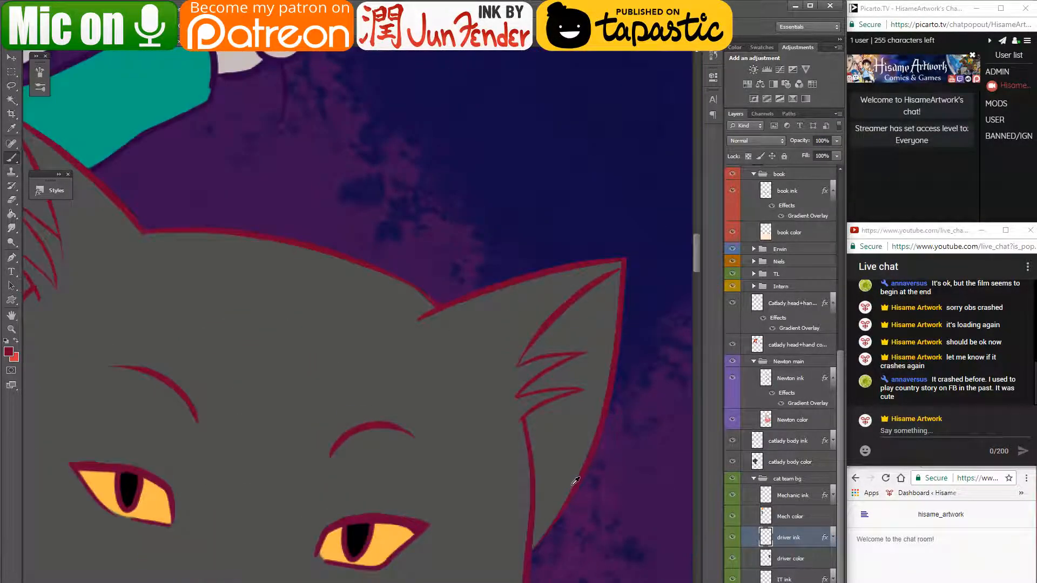
- Try to isolate the cat's ear interior by selecting from the driver color layer with its loaded outline and the Magic Wand
left_click_drag(459, 432, 502, 256)
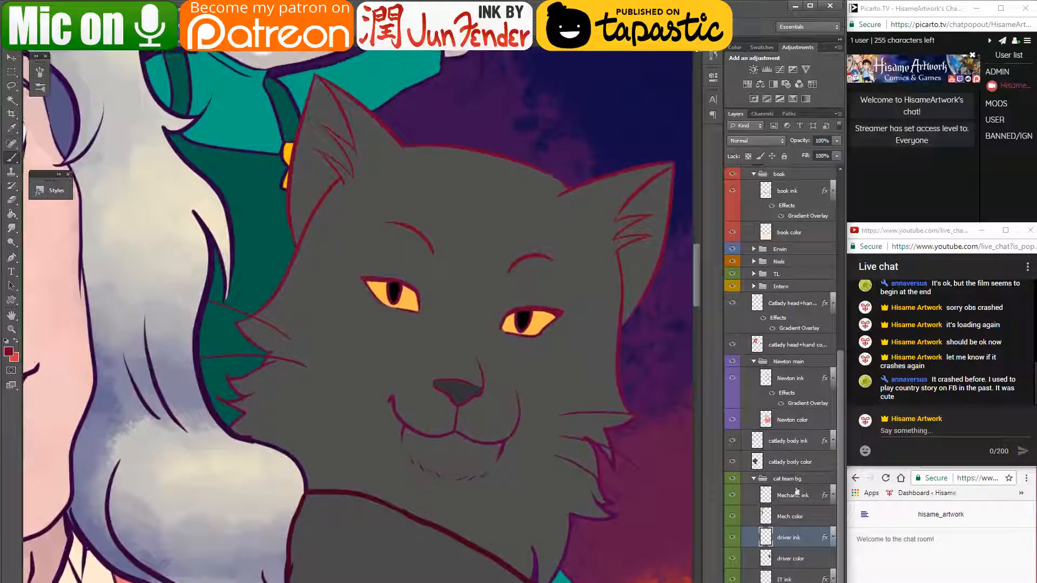
left_click(763, 565)
left_click(763, 565, "ctrl")
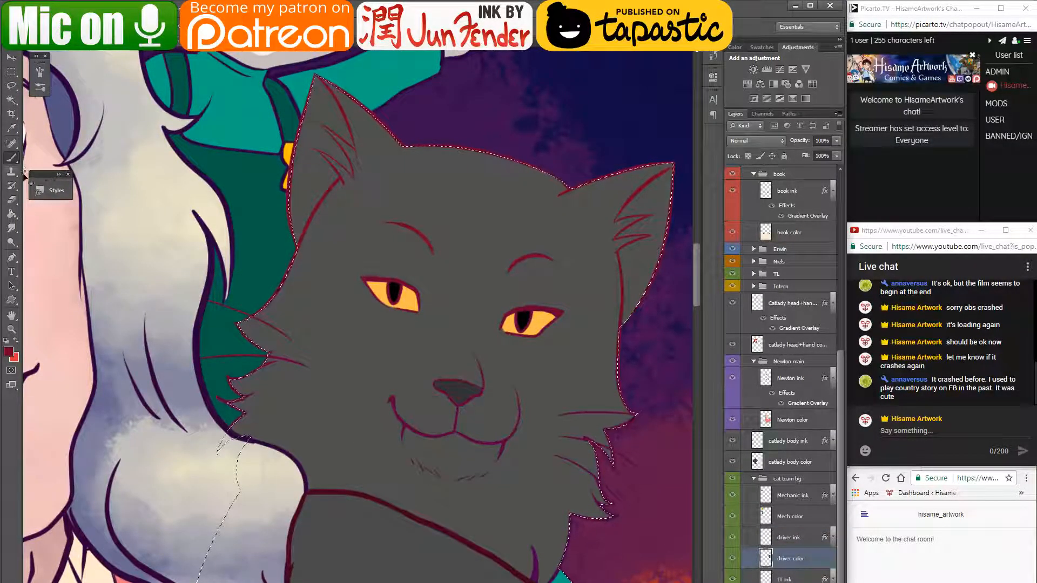
key("ctrl+d")
left_click(12, 102)
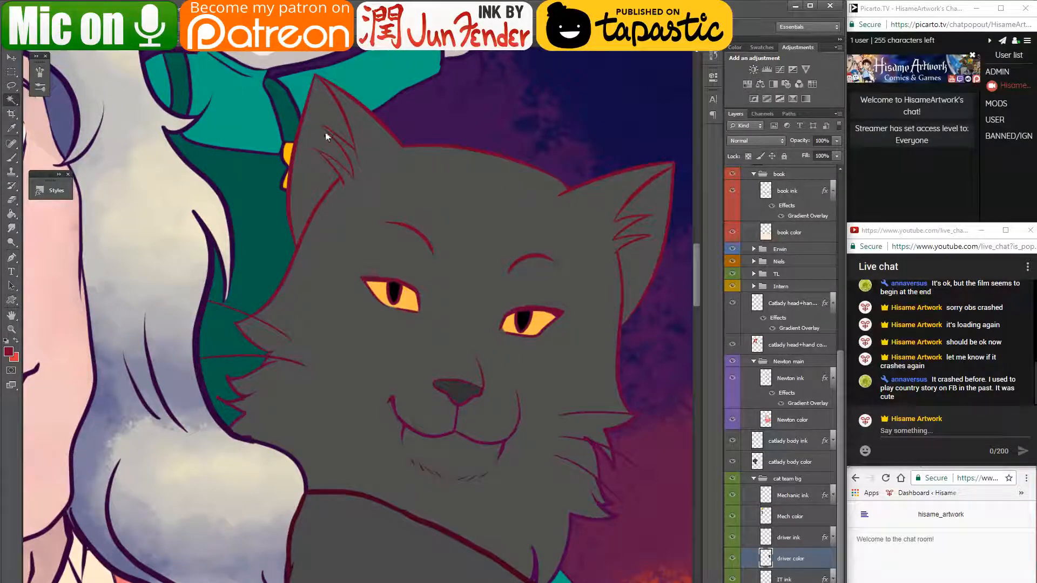
left_click(326, 136)
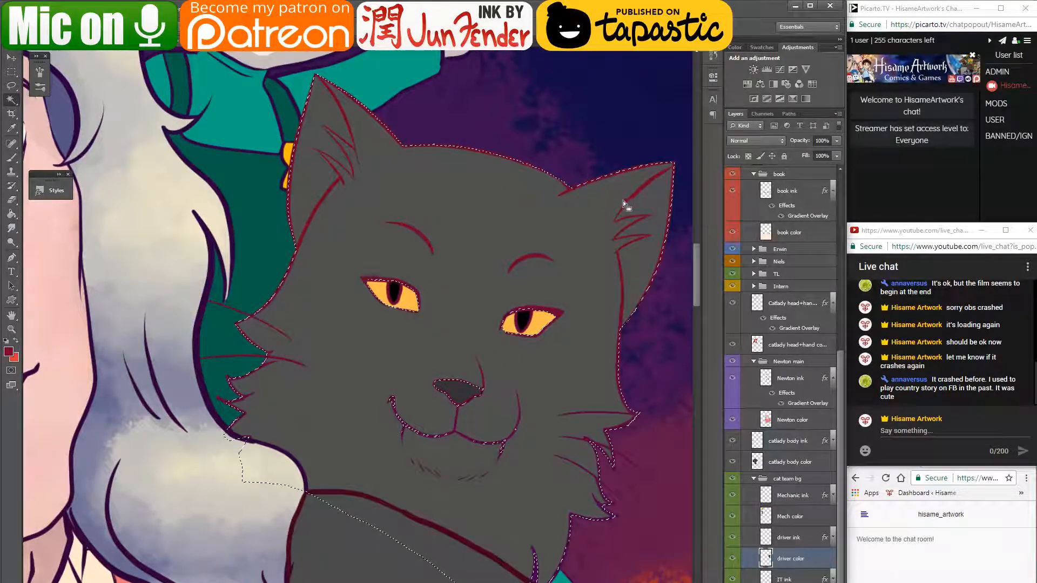
- Select the inner areas of both of the dark grey cat's ears with the Magic Wand on the driver ink layer
left_click(790, 536)
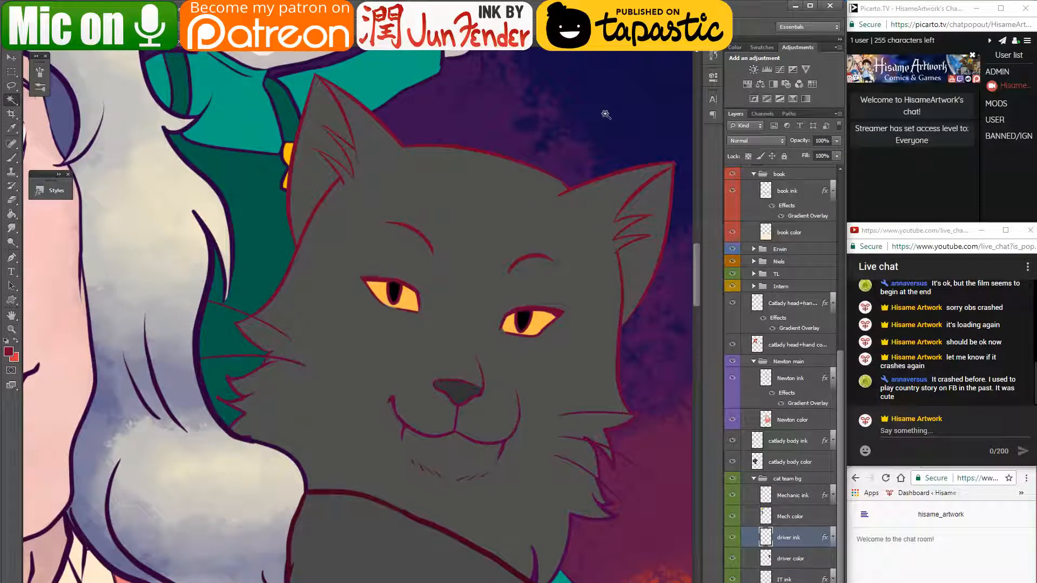
left_click(645, 229)
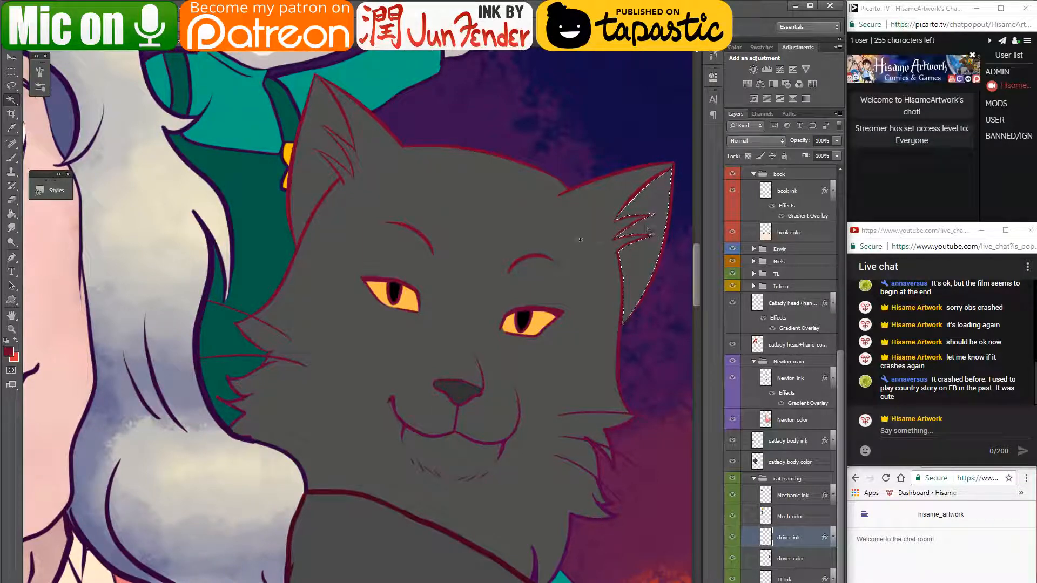
left_click(327, 167, "shift")
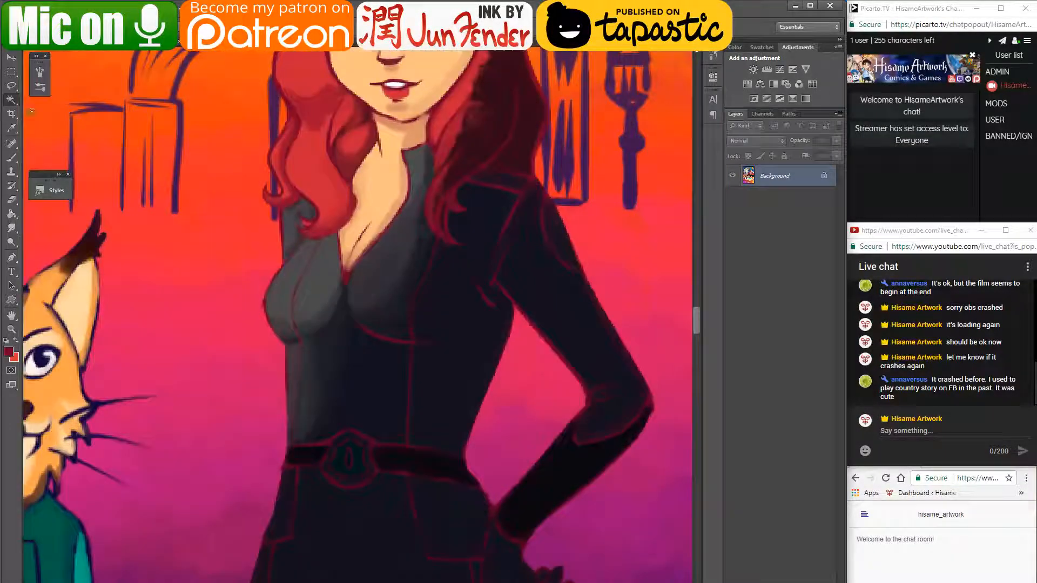
- Examine the colouring of the red-haired woman and the black cat in the cover illustration, and switch to File Explorer
left_click_drag(457, 194, 459, 424)
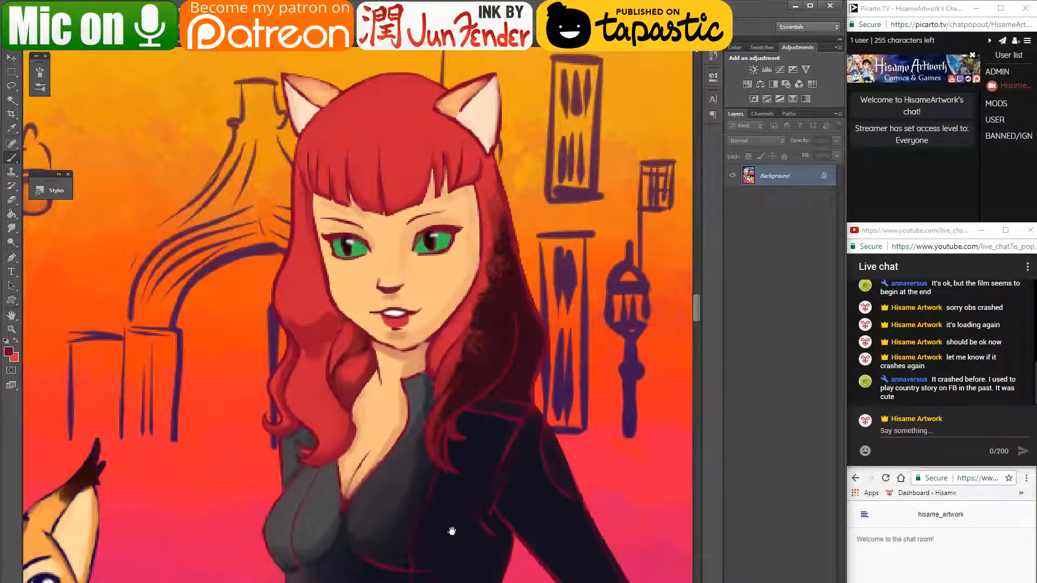
left_click_drag(452, 531, 349, 123)
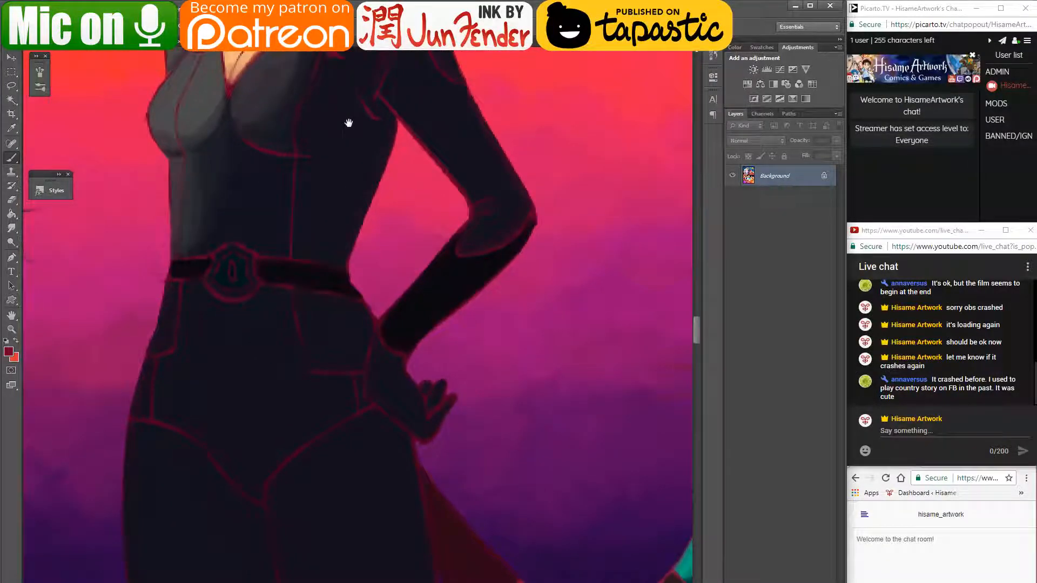
left_click_drag(650, 442, 300, 389)
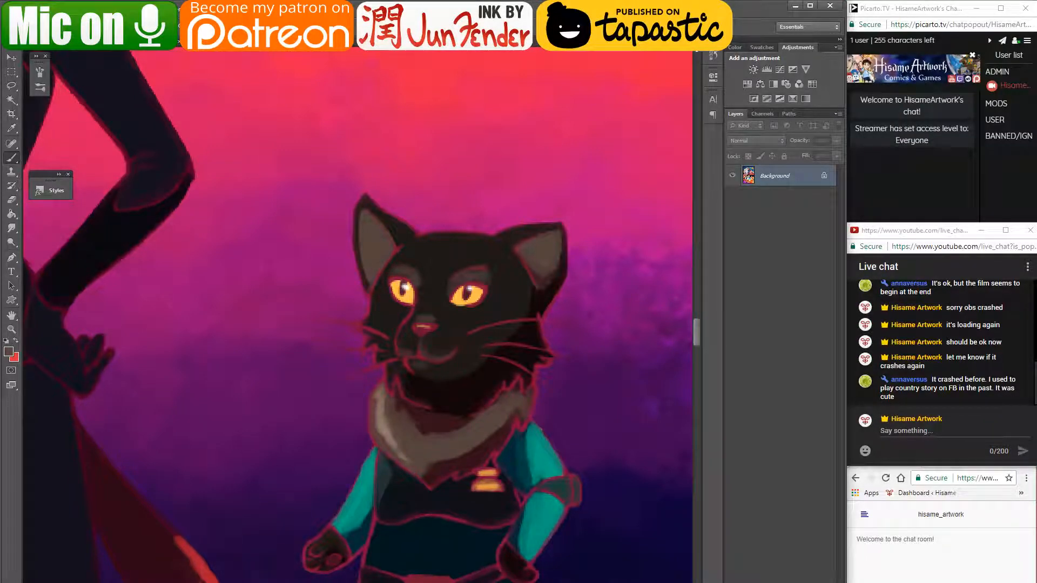
key("alt+Tab")
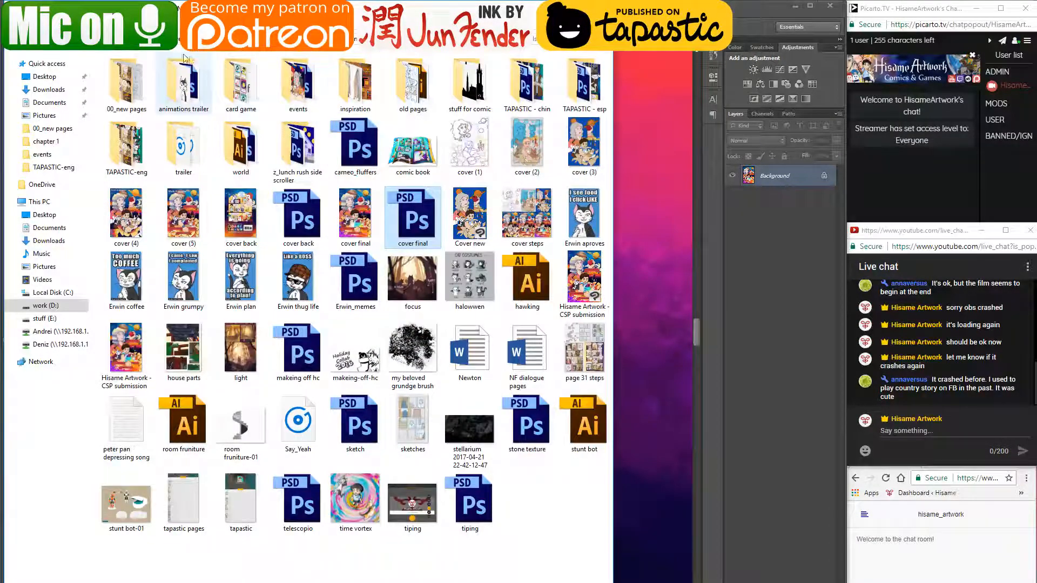
- Open the page_37 image from the 00_new pages folder in Photoshop as a colour reference
left_click(135, 82)
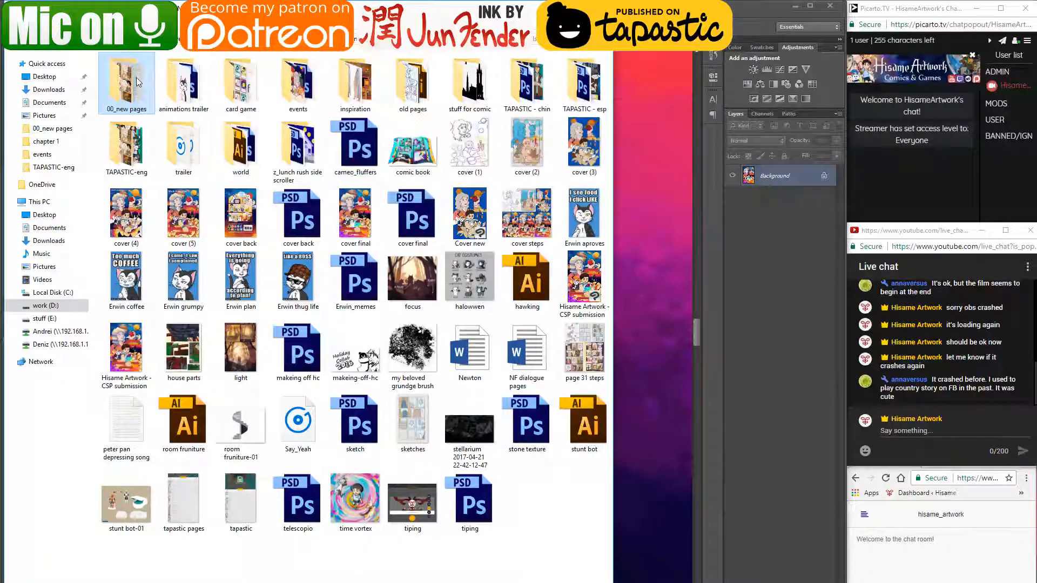
double_click(142, 81)
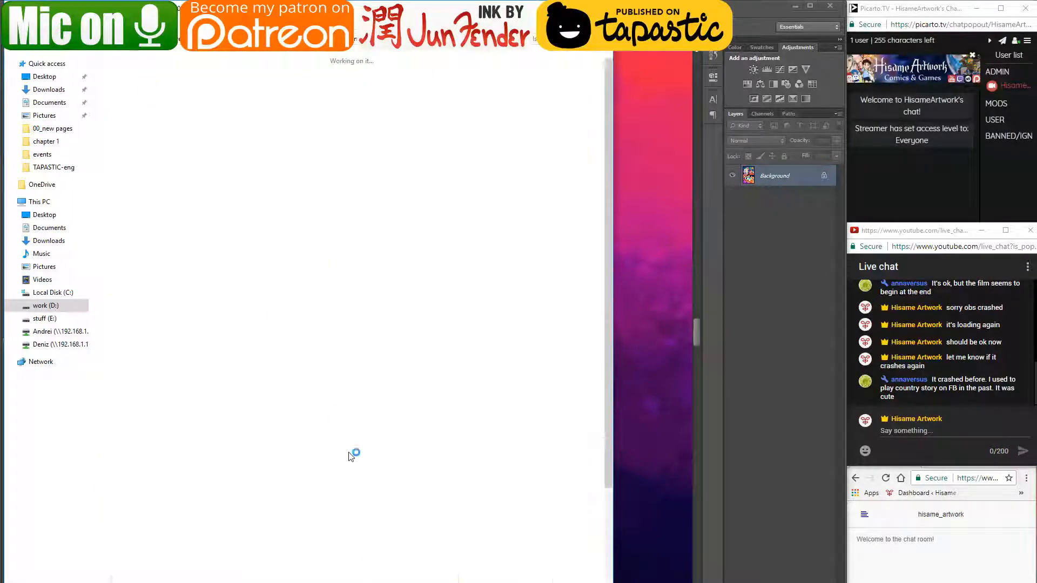
scroll(350, 458, "down", 10)
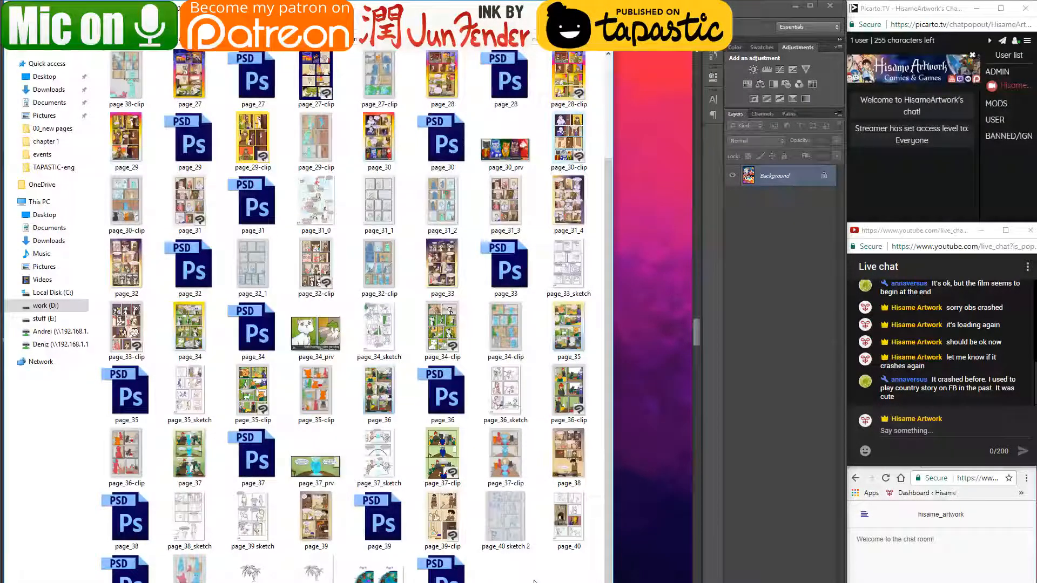
left_click(186, 462)
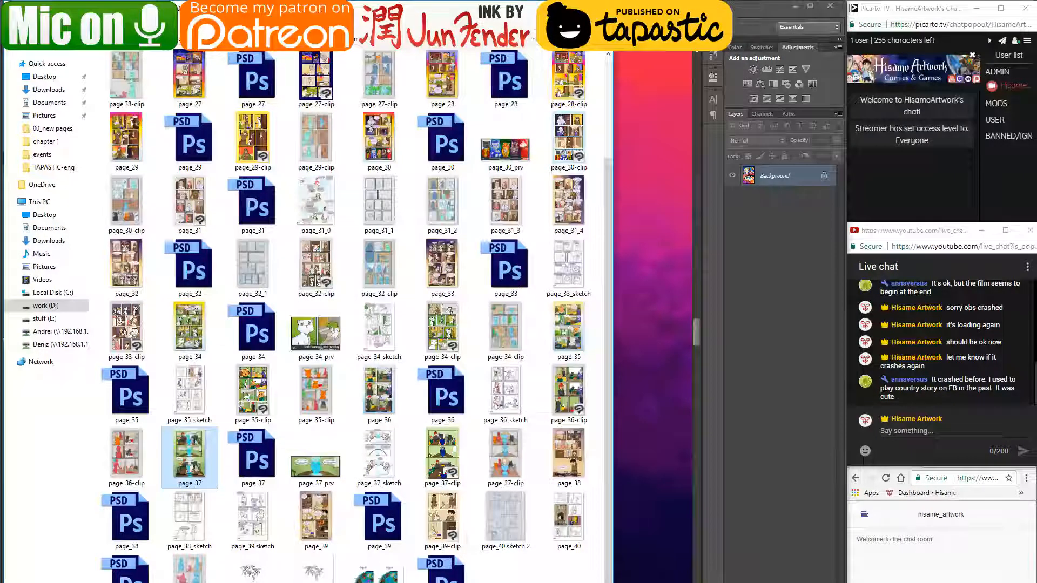
left_click_drag(188, 459, 656, 39)
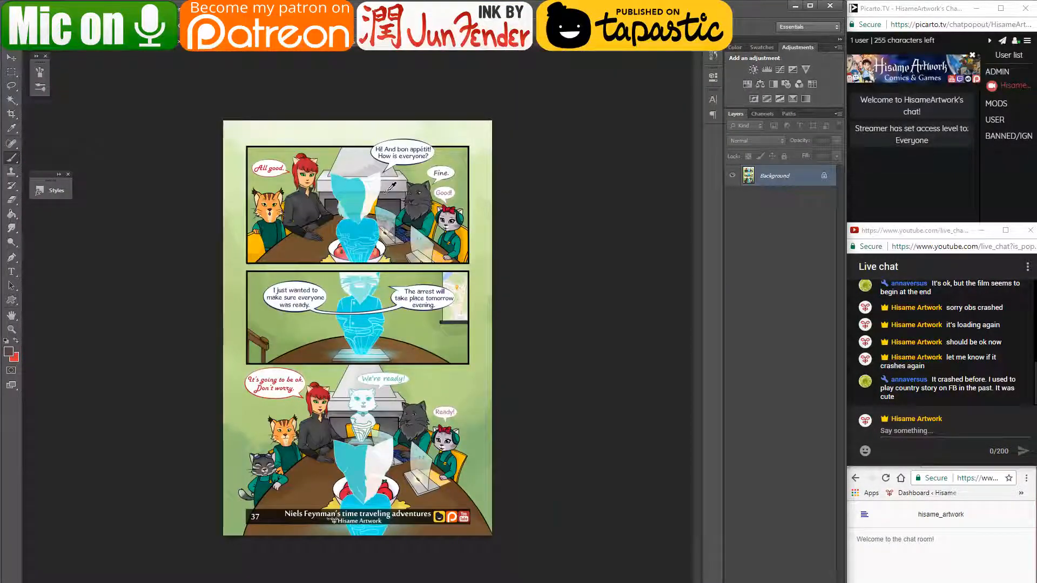
- Sample the light grey of the dark grey cat's inner ear from the first panel of page 37 as the painting colour
scroll(387, 192, "up", 6)
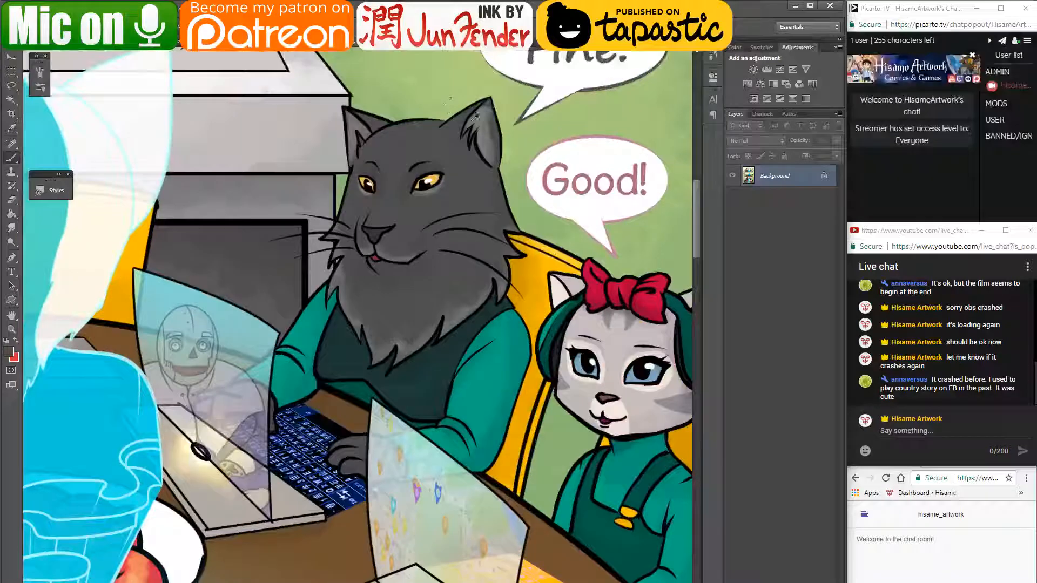
left_click(479, 115, "alt")
left_click(476, 121, "alt")
scroll(481, 79, "up", 1)
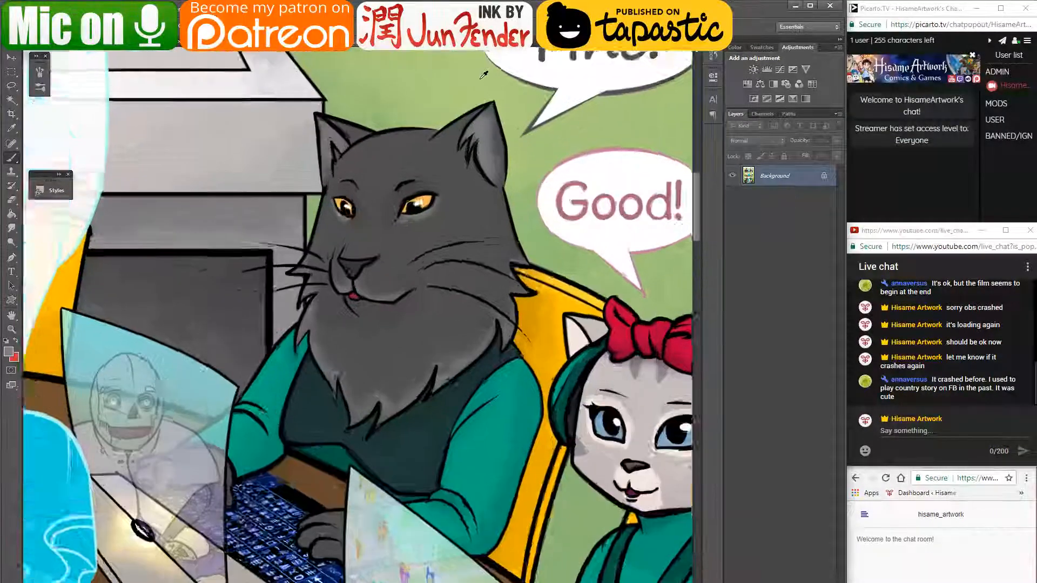
scroll(483, 75, "up", 1)
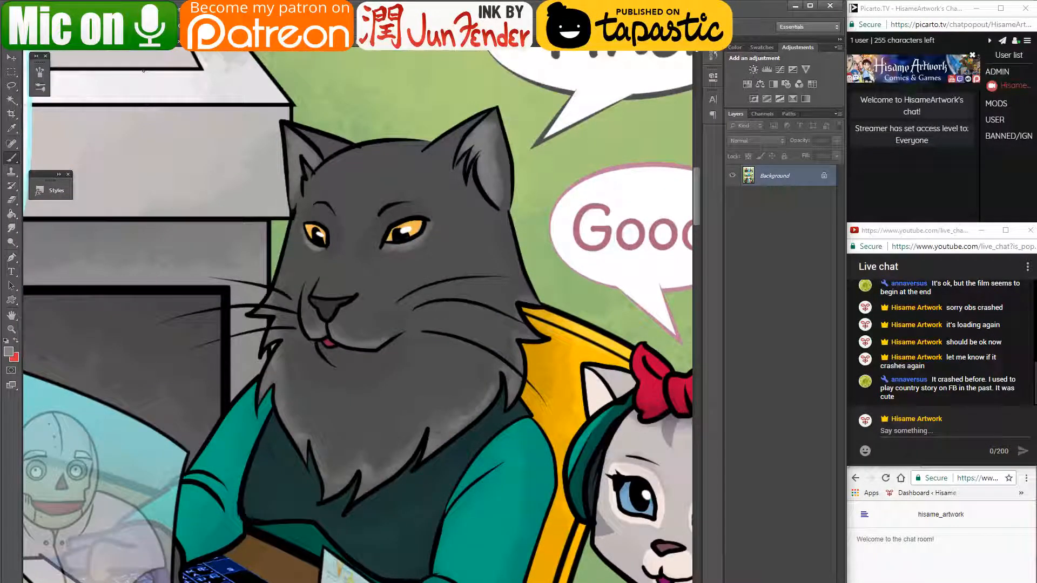
- Return to the illustration with the selected cat ears and choose the 929 px textured brush preset
left_click(135, 42)
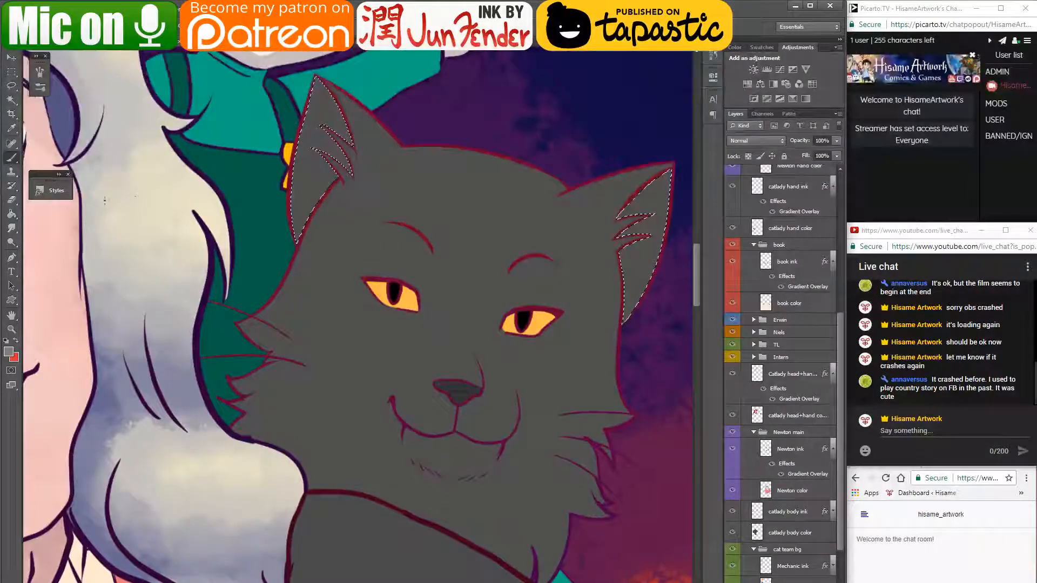
left_click(38, 26)
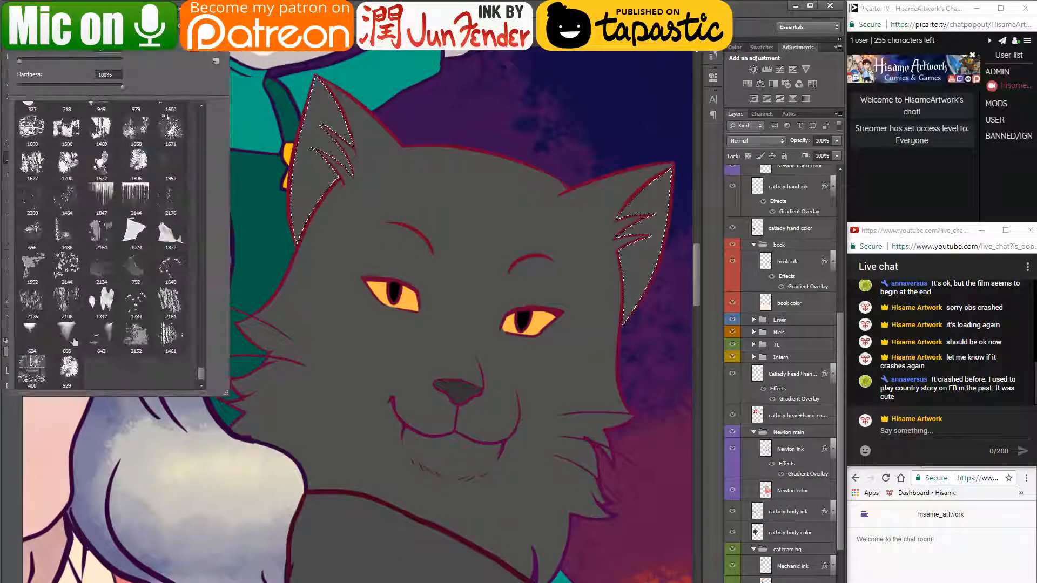
left_click(68, 370)
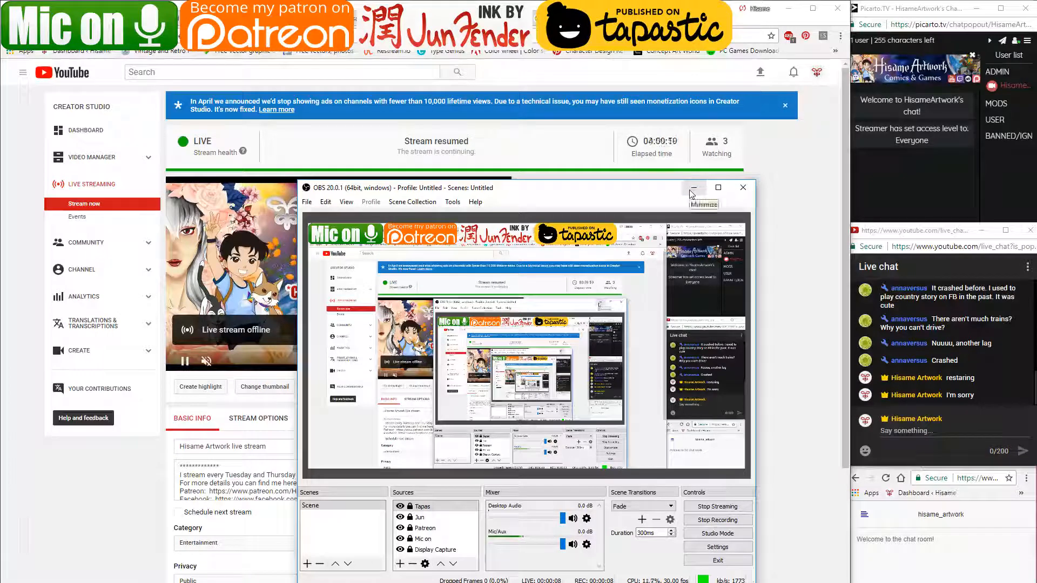
- Minimise OBS and post "is it working now?" in the YouTube live chat
left_click(691, 191)
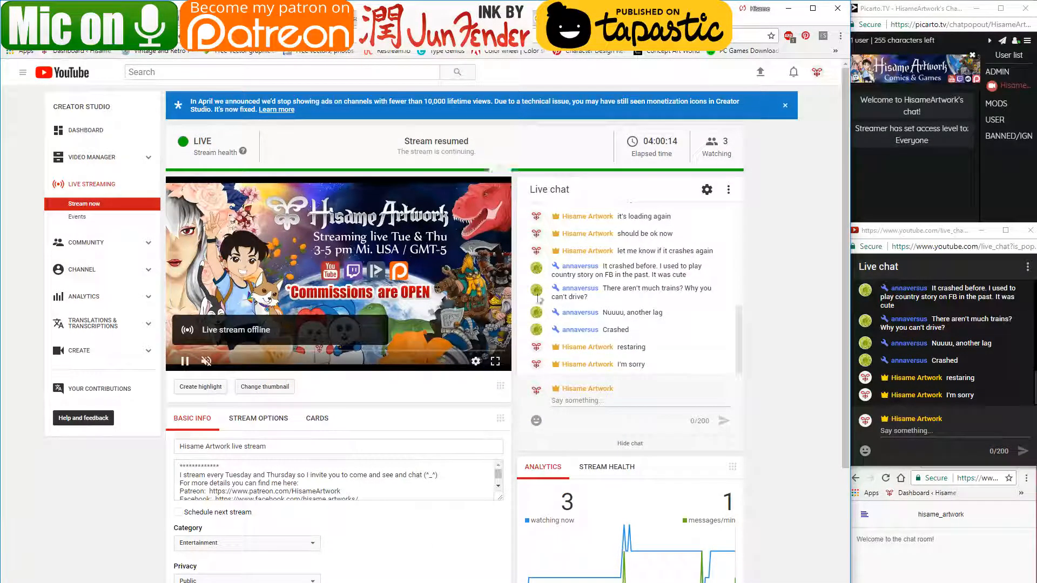
left_click(939, 423)
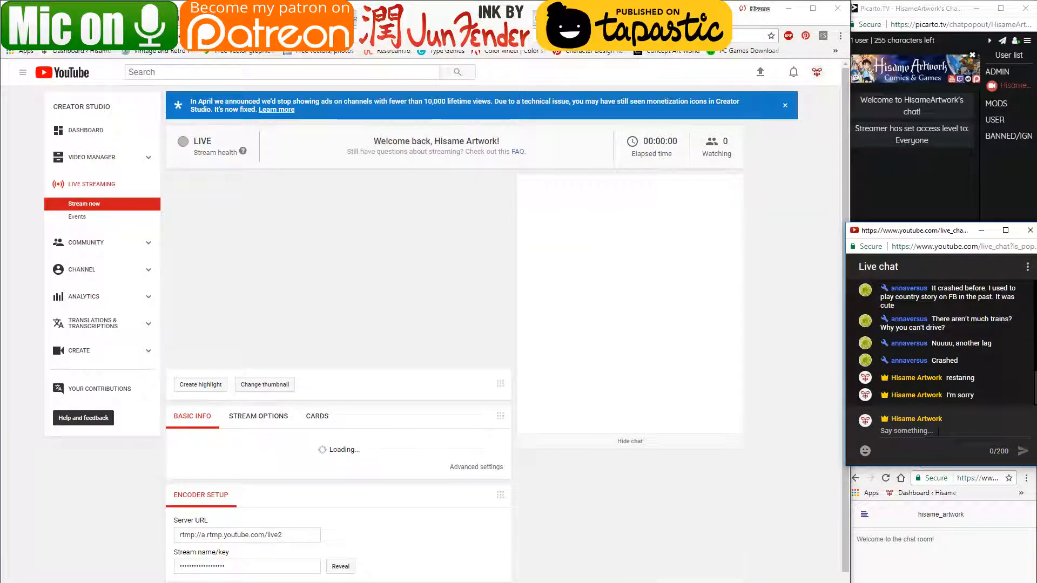
type("is it ")
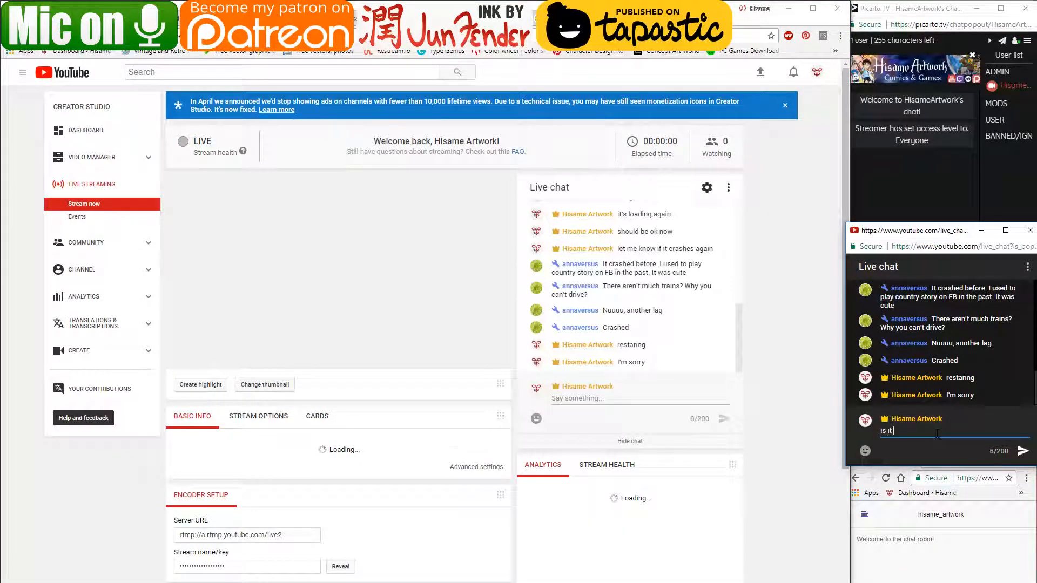
type("working n")
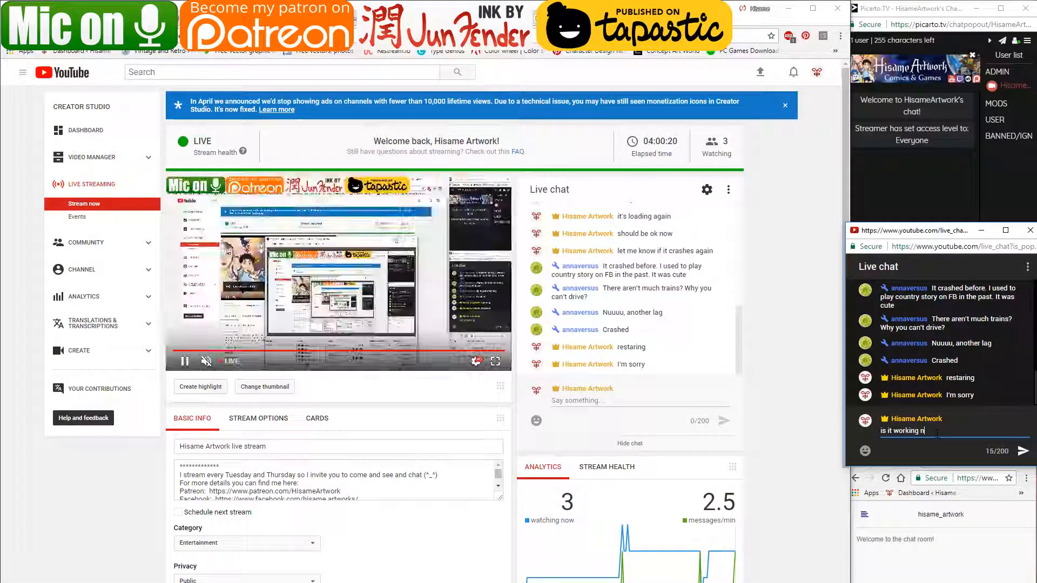
type("ow?")
key("Return")
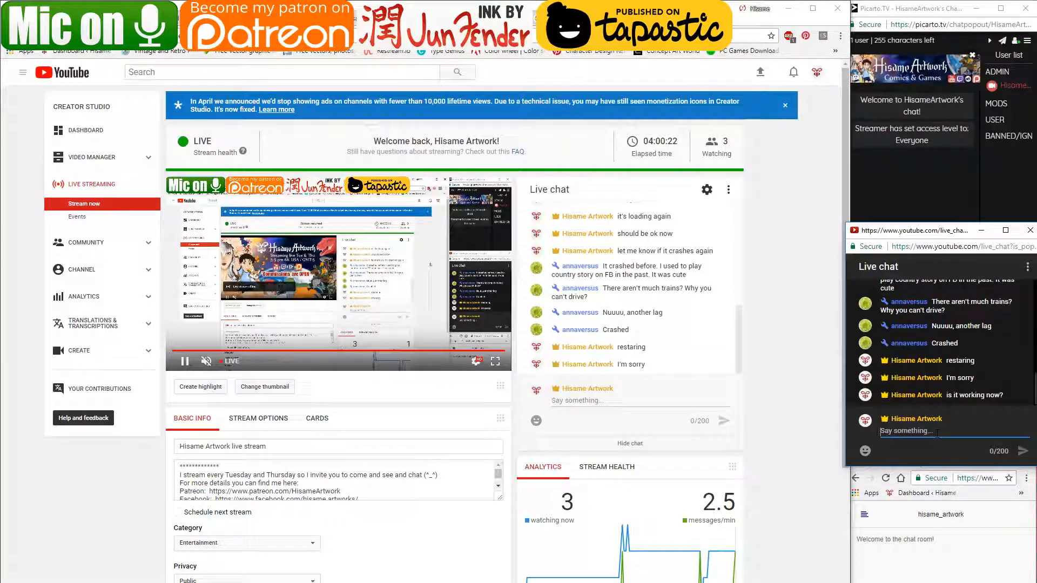
- Minimise the YouTube dashboard window to switch back to the illustration in Photoshop
left_click(784, 250)
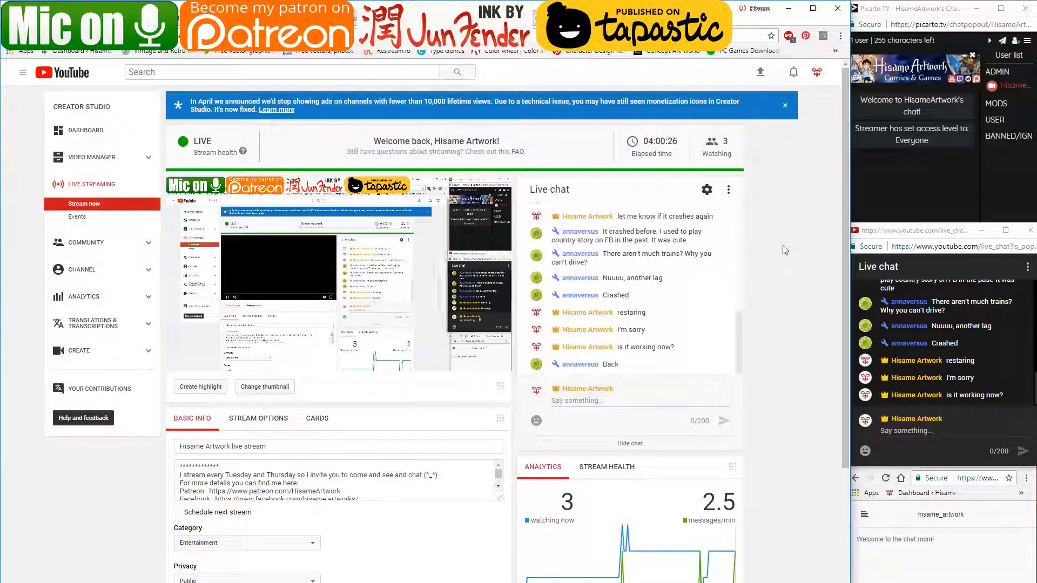
left_click(759, 8)
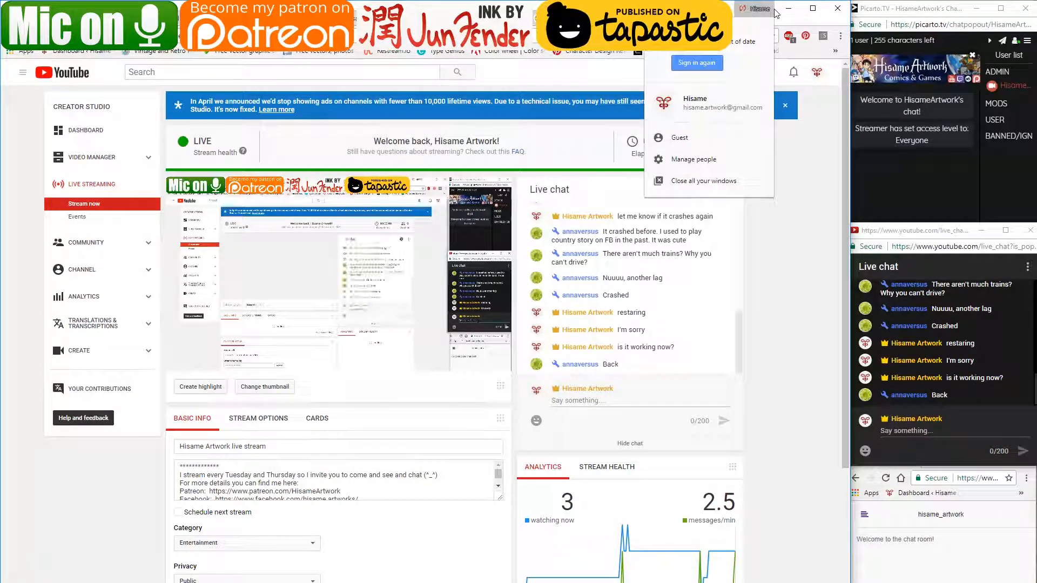
left_click(810, 221)
left_click(788, 8)
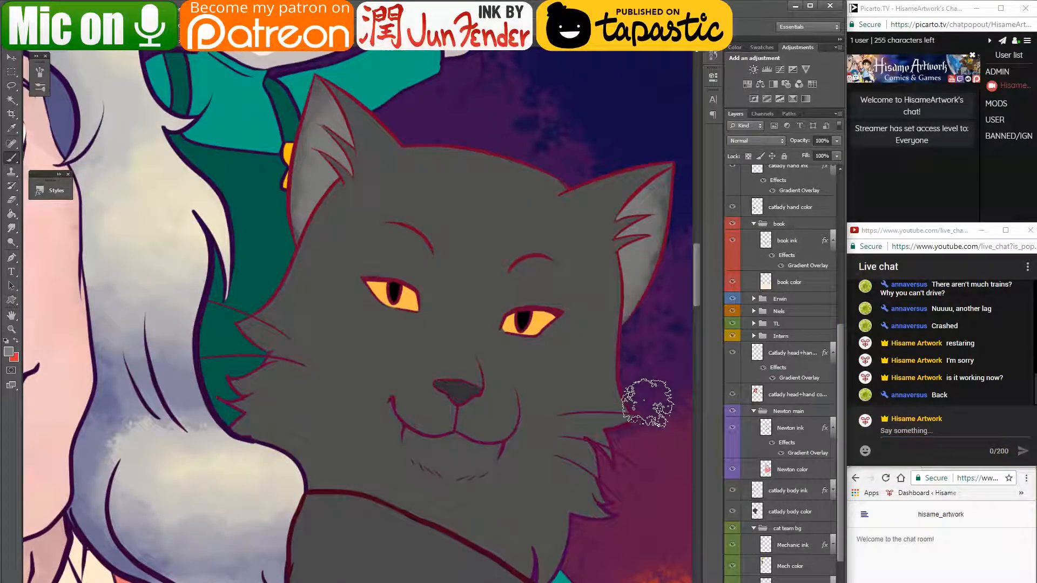
- Load the catlady body color layer's outline as a selection and paint light grey fur on the cat's cheeks and neck
left_click(757, 511, "ctrl")
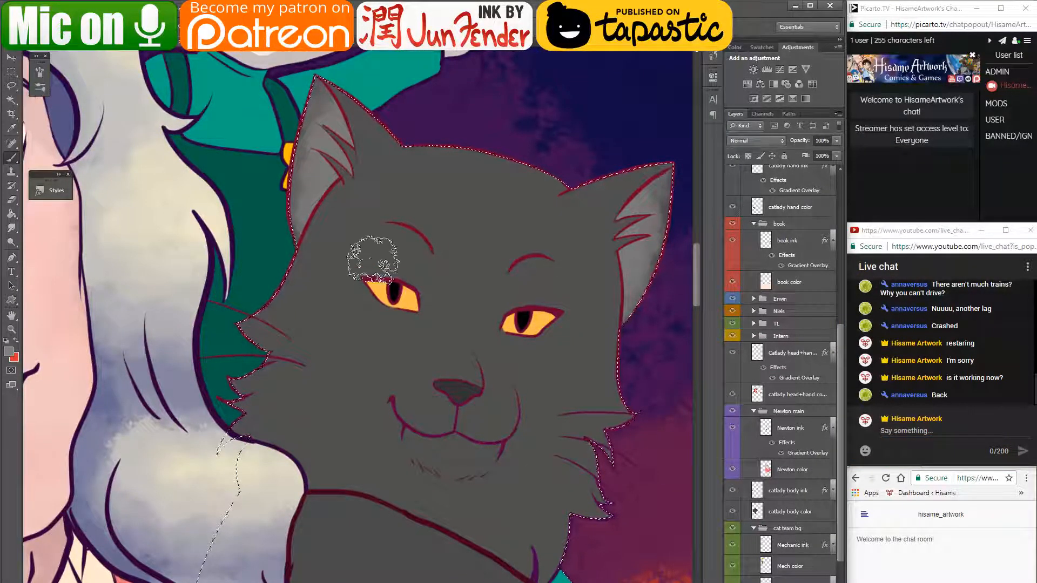
left_click_drag(312, 401, 267, 326)
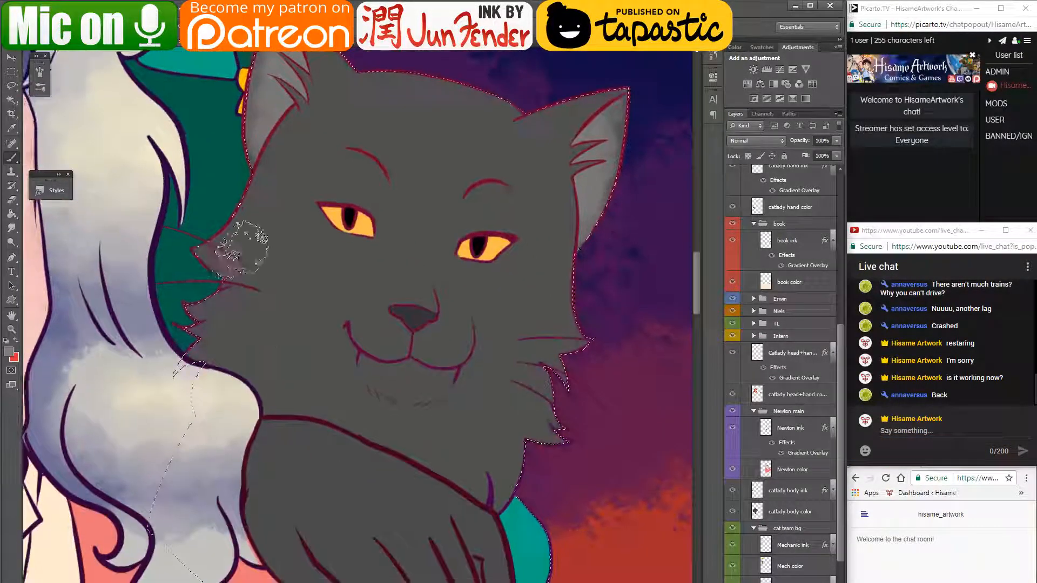
left_click_drag(238, 243, 208, 250)
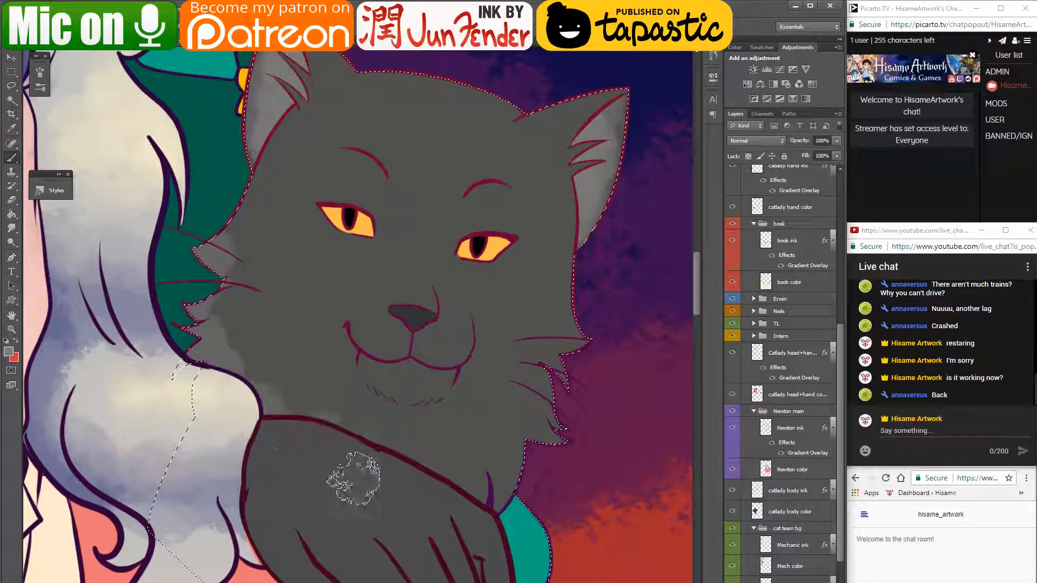
left_click_drag(484, 497, 584, 300)
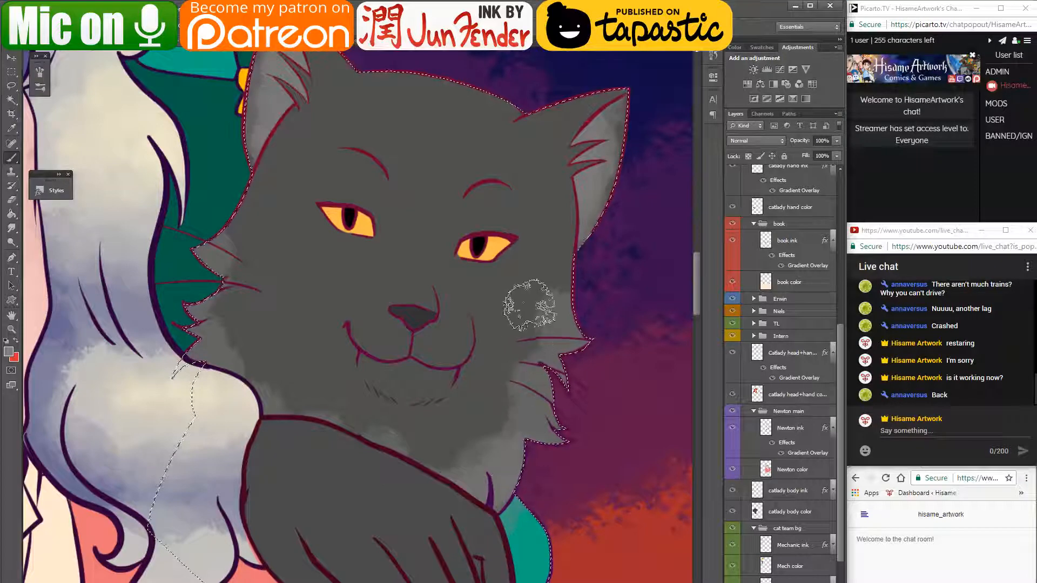
left_click_drag(469, 446, 317, 452)
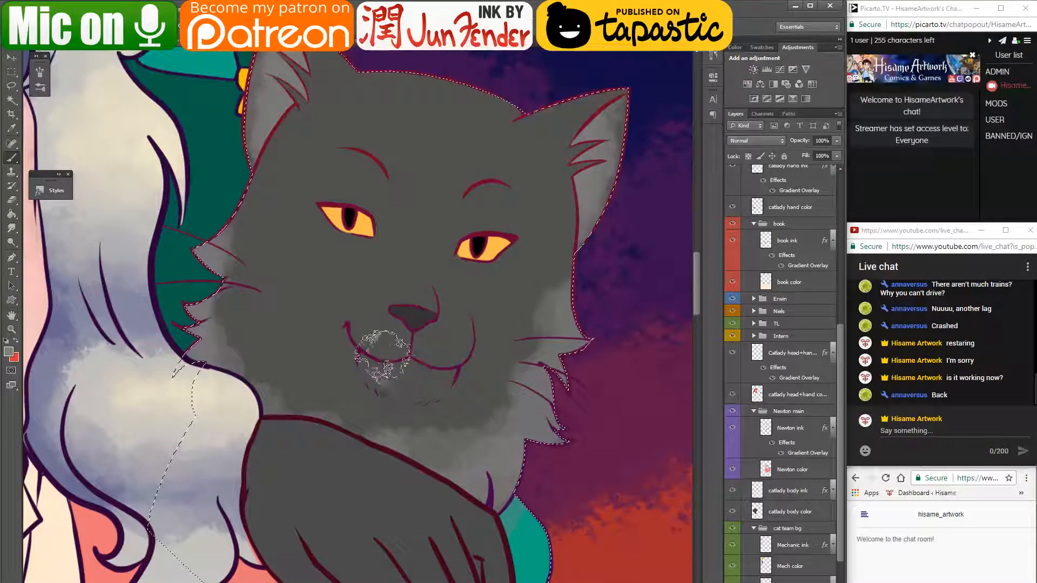
- Paint light grey fur around the cat's mouth and chin with a smaller brush
key("bracketleft")
key("bracketleft")
key("bracketleft")
key("bracketleft")
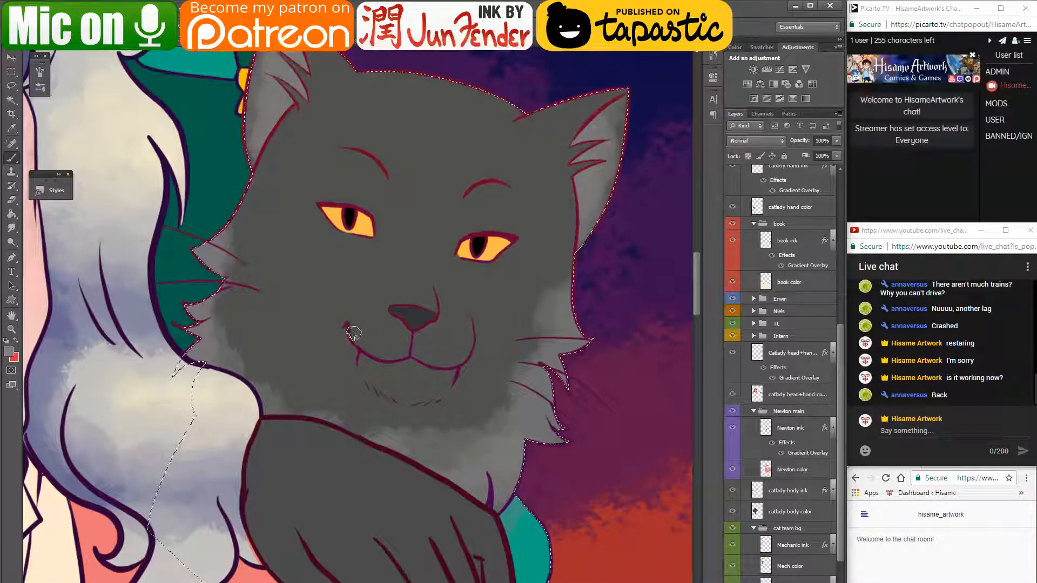
mouse_move(355, 328)
left_mouse_down()
mouse_move(386, 354)
mouse_move(409, 334)
mouse_move(421, 354)
mouse_move(449, 362)
mouse_move(467, 353)
mouse_move(473, 329)
mouse_move(474, 341)
mouse_move(435, 363)
mouse_move(370, 351)
mouse_move(353, 283)
mouse_move(372, 381)
mouse_move(352, 366)
mouse_move(331, 319)
mouse_move(350, 379)
mouse_move(365, 385)
mouse_move(380, 358)
mouse_move(354, 357)
mouse_move(340, 316)
mouse_move(381, 397)
mouse_move(351, 329)
mouse_move(395, 388)
mouse_move(427, 402)
mouse_move(456, 379)
mouse_move(433, 395)
mouse_move(372, 385)
mouse_move(444, 392)
mouse_move(373, 386)
mouse_move(340, 344)
mouse_move(375, 380)
mouse_move(448, 394)
mouse_move(477, 349)
left_mouse_up()
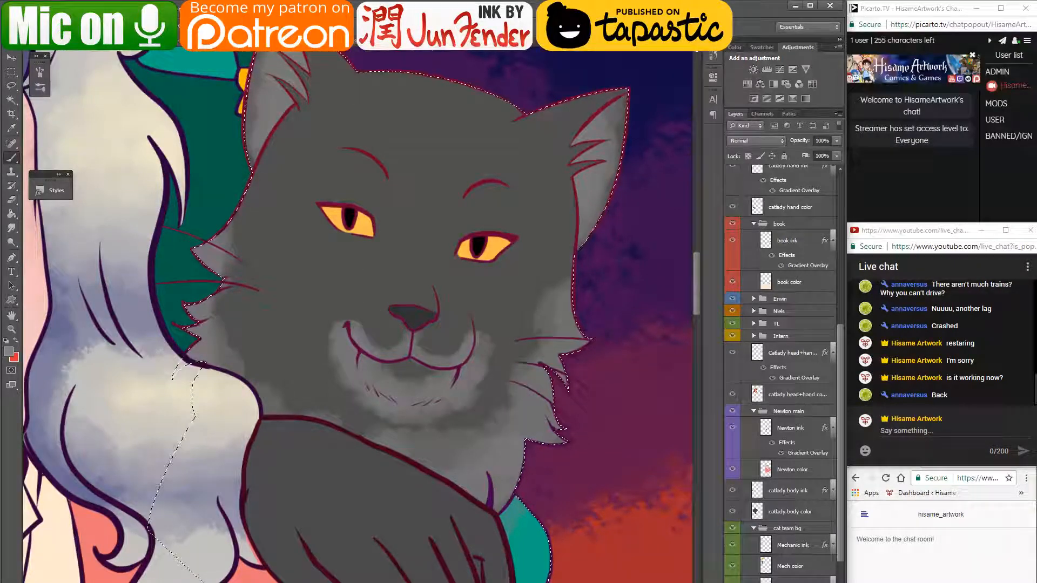
- Check the cat's face on page 37 and paint a light grey patch beneath the cat's eye farther from Newton's hair
left_click(335, 42)
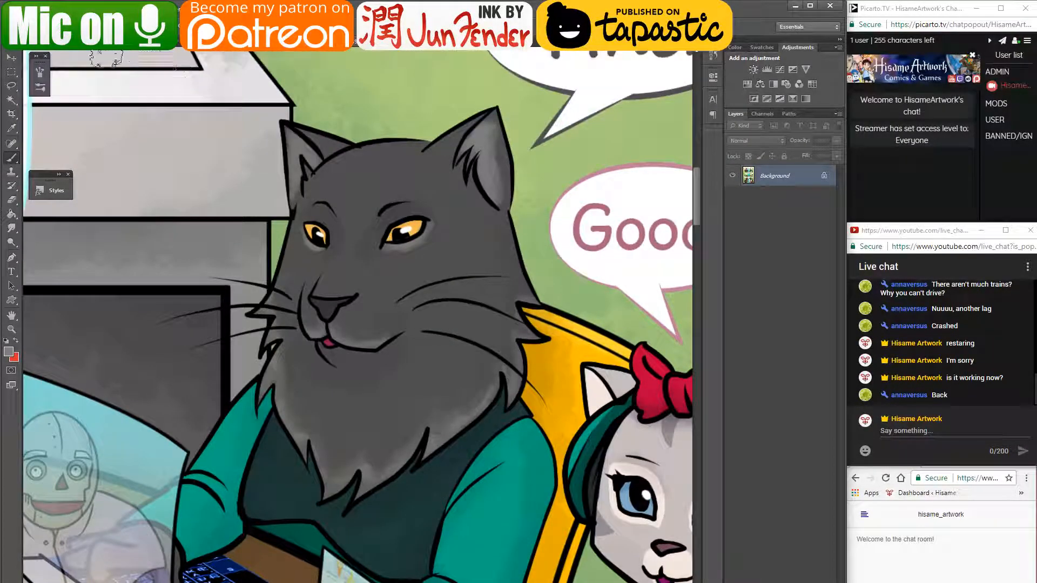
left_click(76, 42)
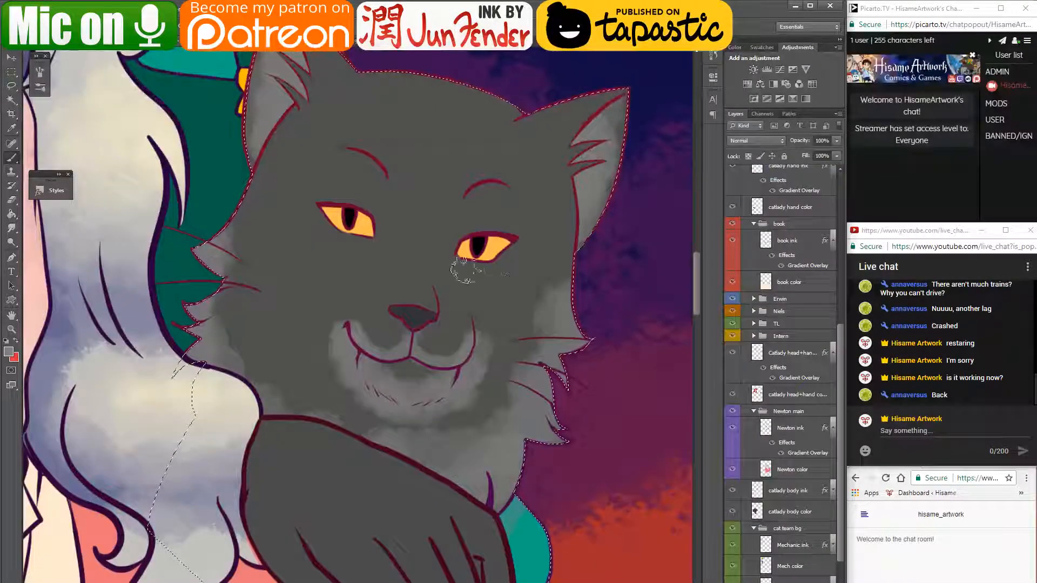
left_click_drag(452, 259, 466, 263)
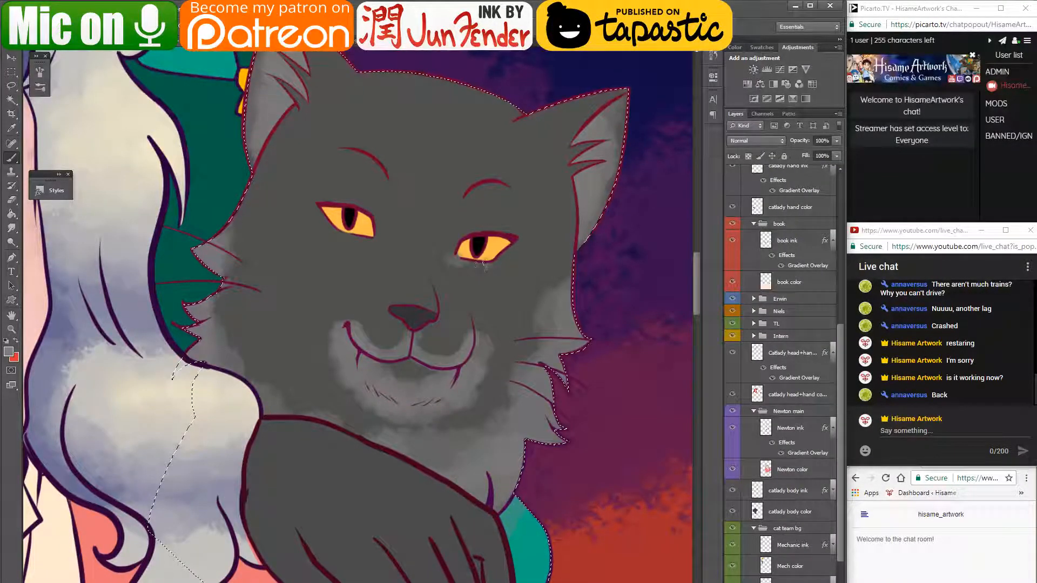
scroll(457, 270, "up", 2)
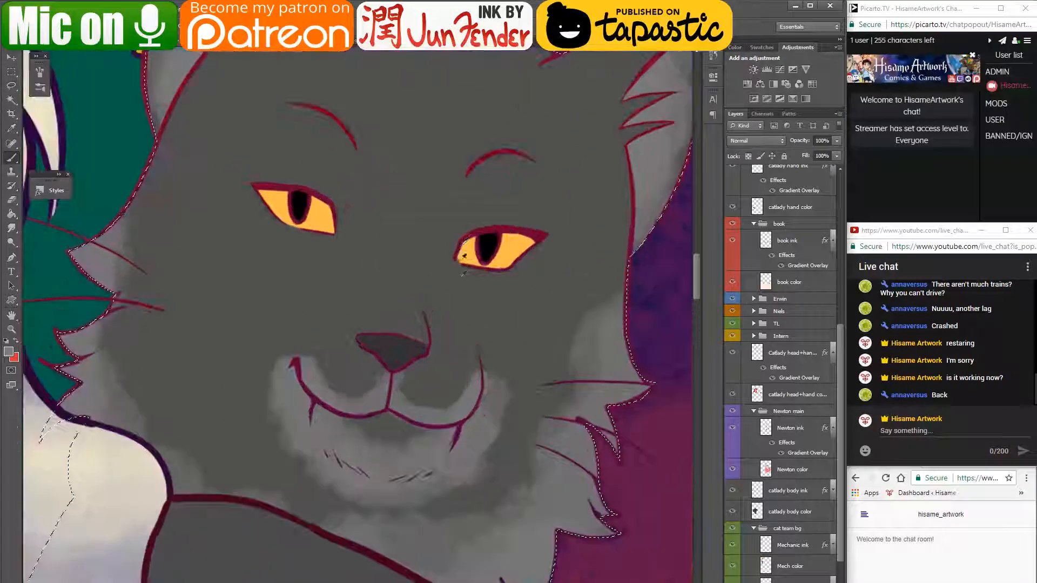
scroll(463, 273, "up", 2)
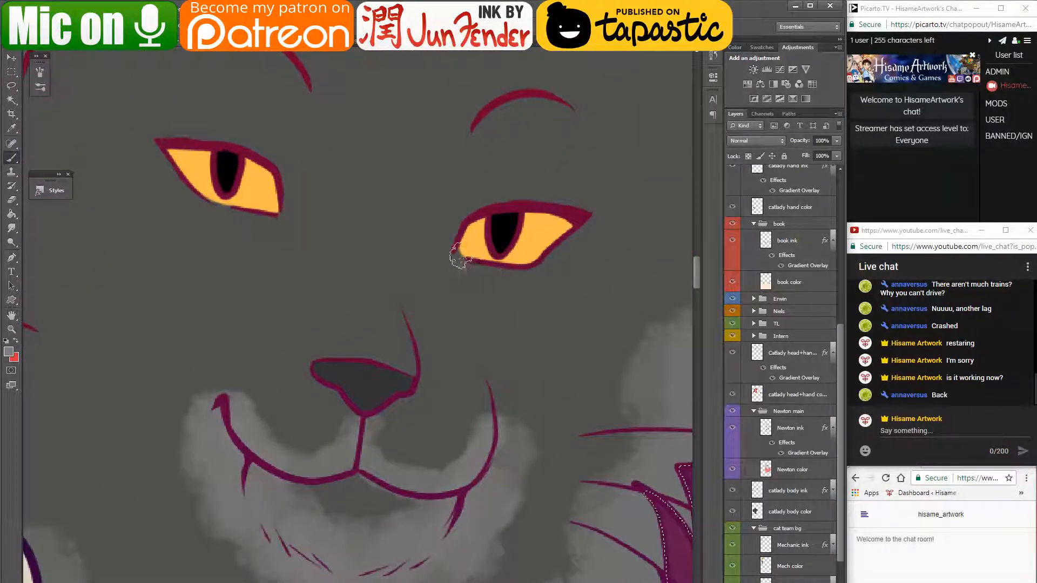
mouse_move(454, 260)
left_mouse_down()
mouse_move(512, 273)
mouse_move(467, 265)
mouse_move(554, 251)
mouse_move(543, 263)
mouse_move(577, 232)
mouse_move(509, 267)
mouse_move(577, 232)
mouse_move(547, 262)
mouse_move(492, 276)
mouse_move(460, 258)
mouse_move(479, 272)
mouse_move(548, 275)
mouse_move(580, 233)
mouse_move(565, 256)
left_mouse_up()
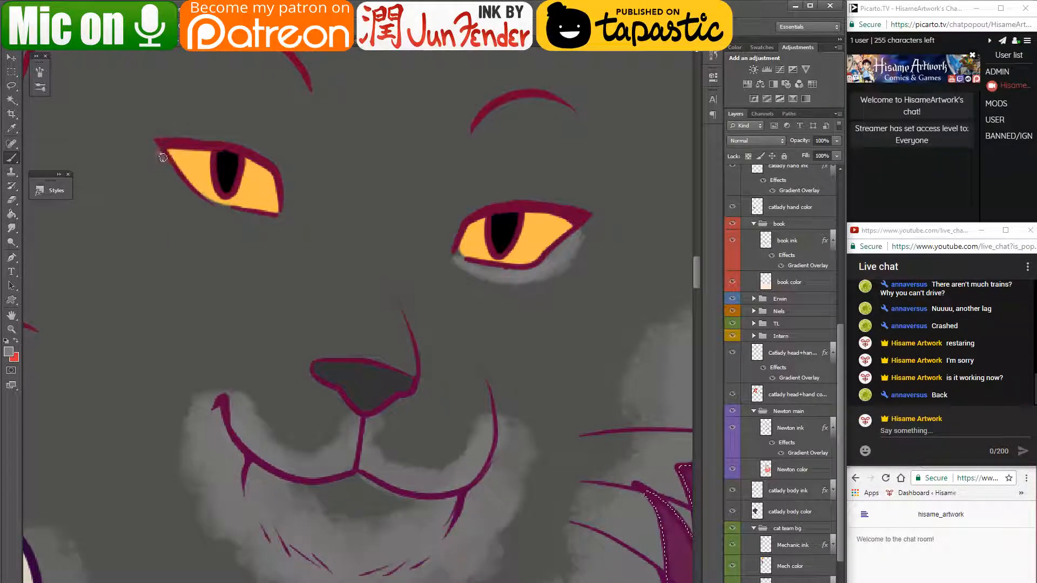
- Paint a matching light grey patch beneath the cat's eye nearer Newton's hair
left_click_drag(163, 157, 201, 210)
left_click_drag(200, 211, 170, 163)
left_click_drag(206, 205, 252, 212)
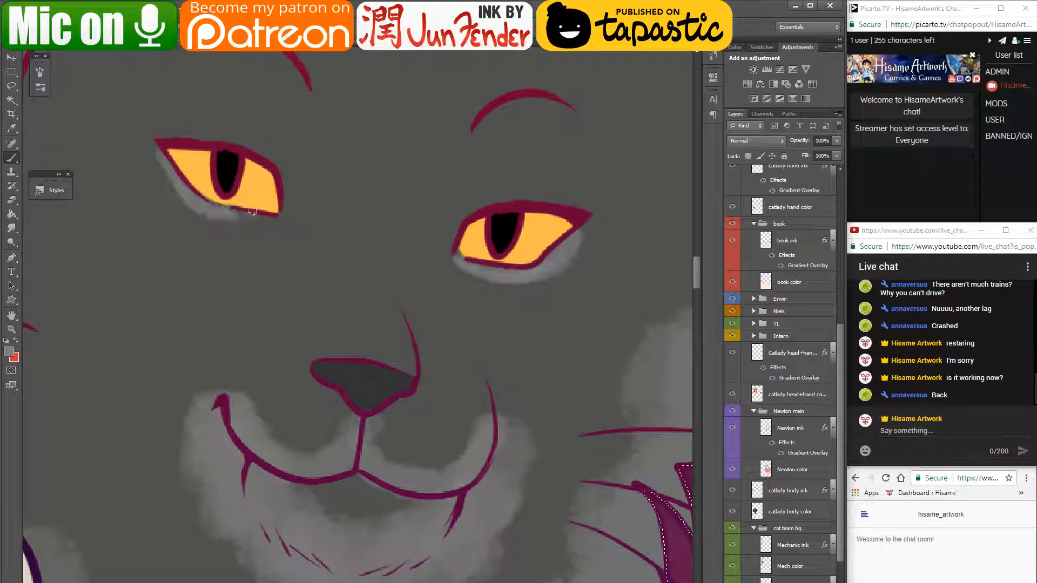
mouse_move(155, 150)
left_mouse_down()
mouse_move(250, 228)
mouse_move(193, 206)
mouse_move(252, 221)
left_mouse_up()
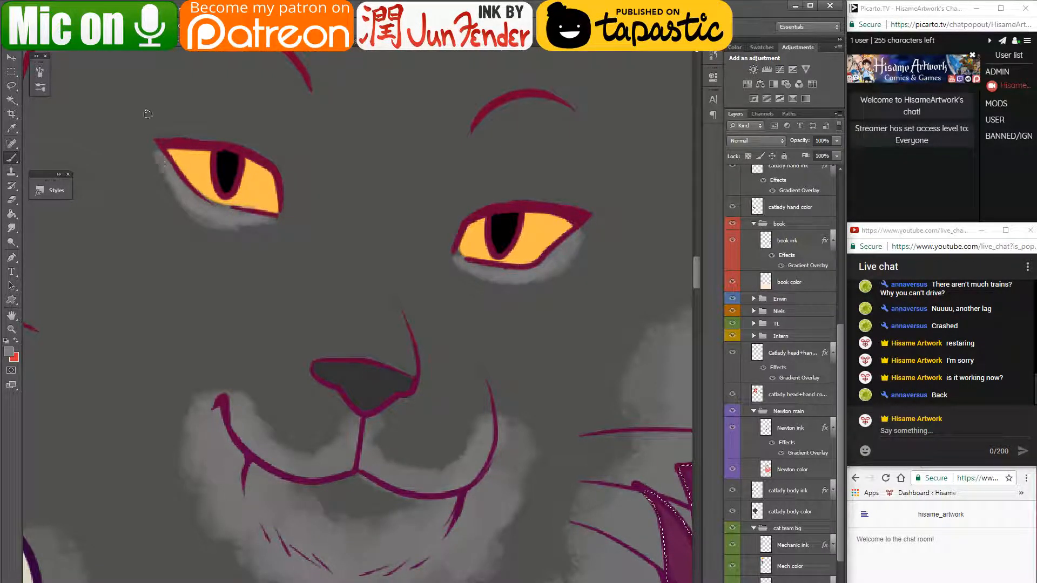
- Trim the outer edge of the light grey patch beneath the eye nearer Newton's hair and smooth the surrounding dark fur with a larger brush
left_click(240, 207, "alt")
left_click_drag(247, 192, 350, 251)
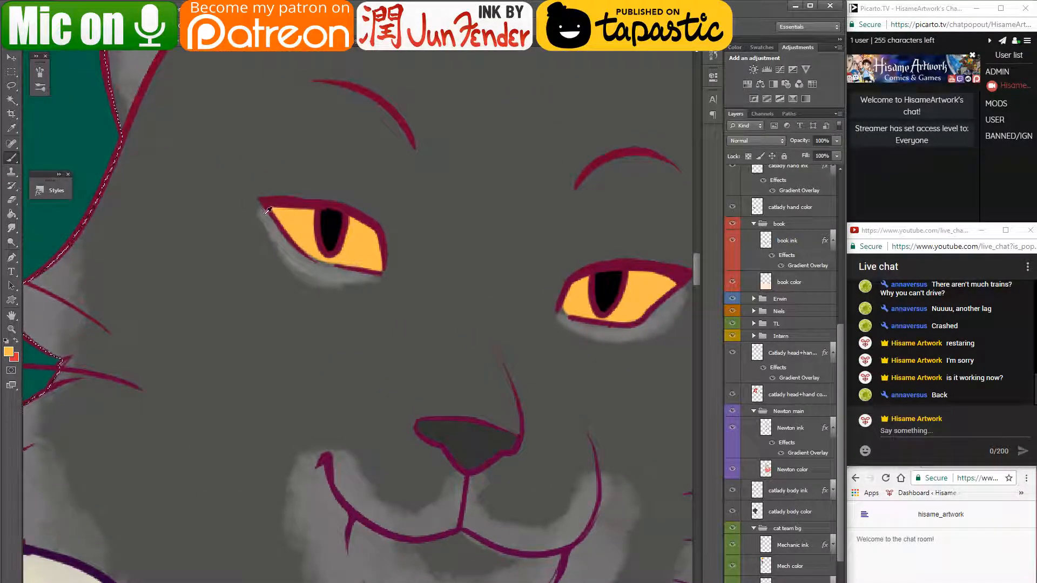
left_click(248, 200, "alt")
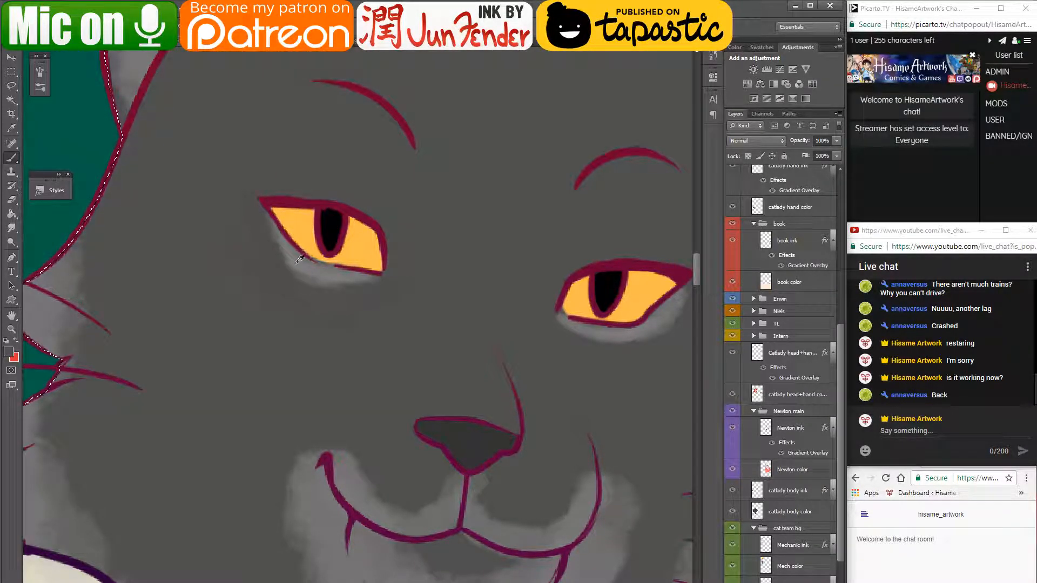
key("bracketright")
key("bracketright")
key("bracketright")
key("bracketright")
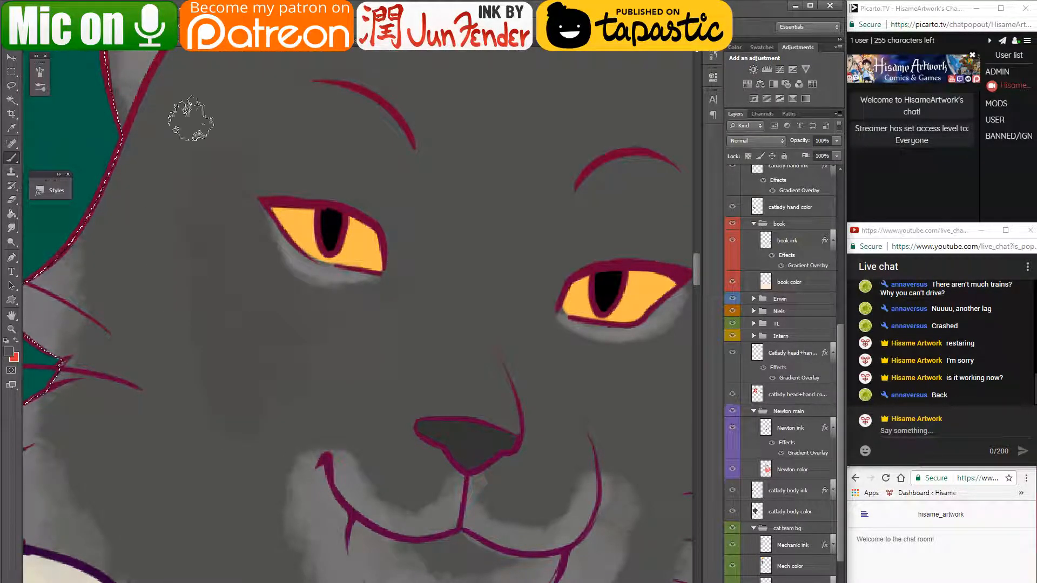
- Repaint the light grey patch out to the outer corner of the same eye and soften its edges into the dark fur
left_click(313, 271, "alt")
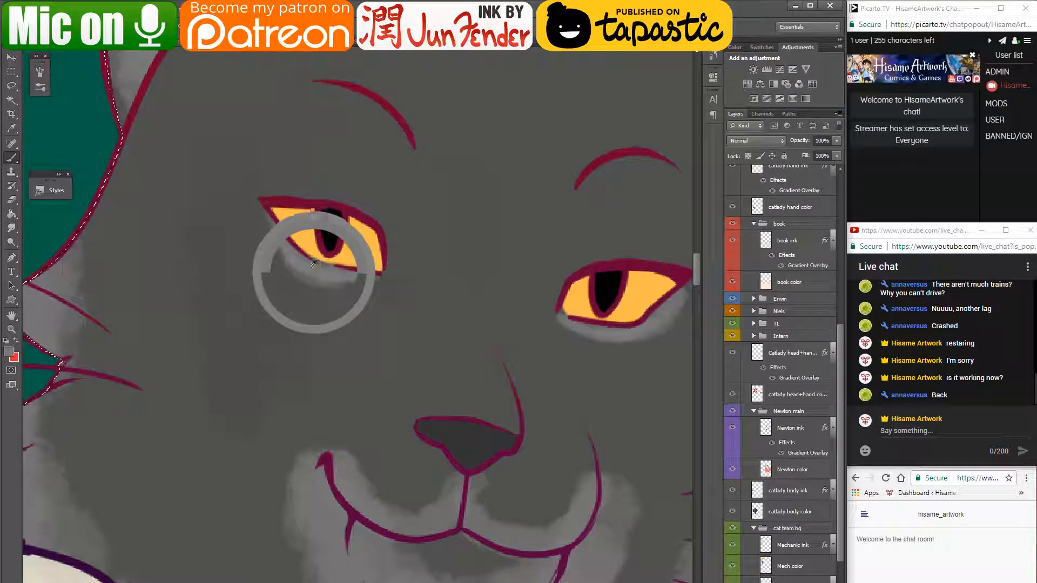
key("bracketleft")
key("bracketleft")
key("bracketleft")
left_click_drag(292, 262, 268, 226)
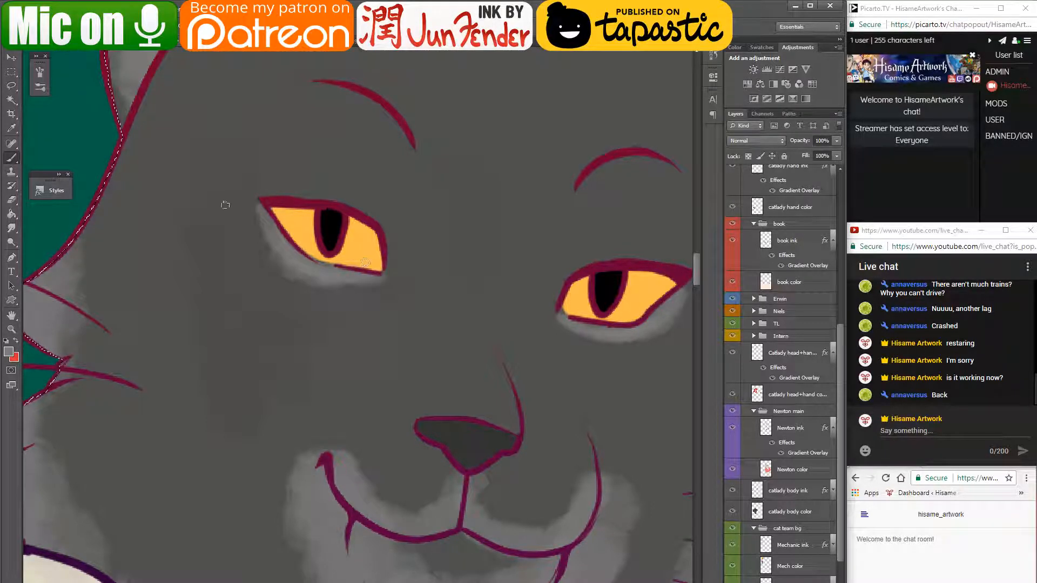
left_click(280, 254, "alt")
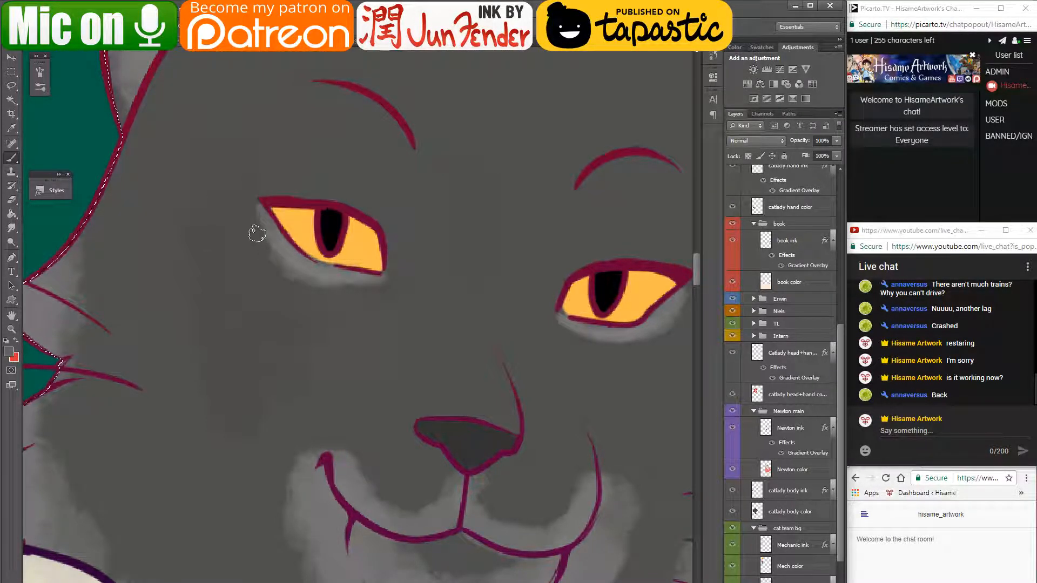
mouse_move(257, 234)
left_mouse_down()
mouse_move(253, 200)
mouse_move(314, 316)
mouse_move(254, 238)
left_mouse_up()
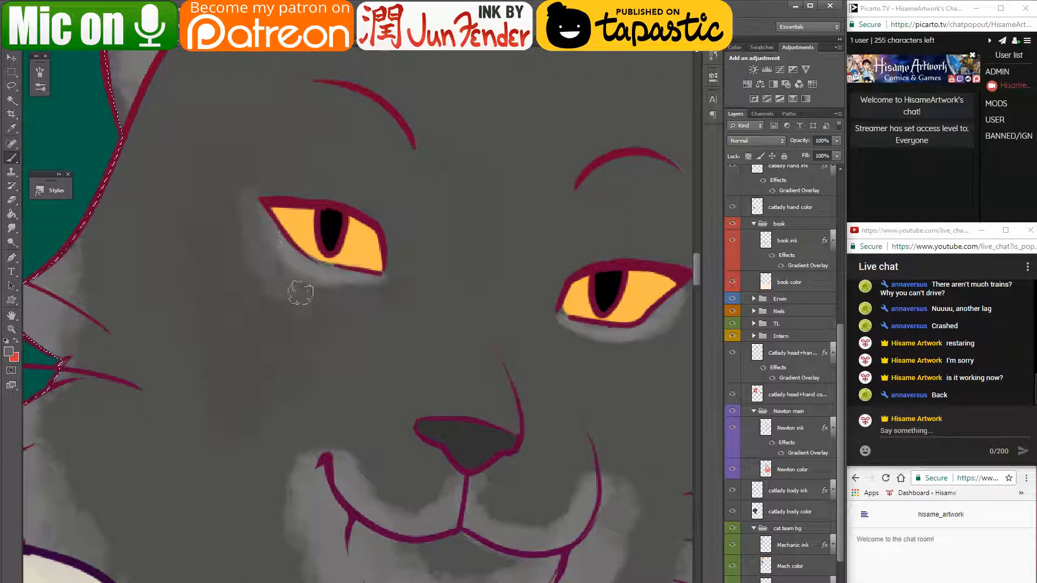
left_click_drag(300, 293, 389, 290)
left_click(402, 288, "alt")
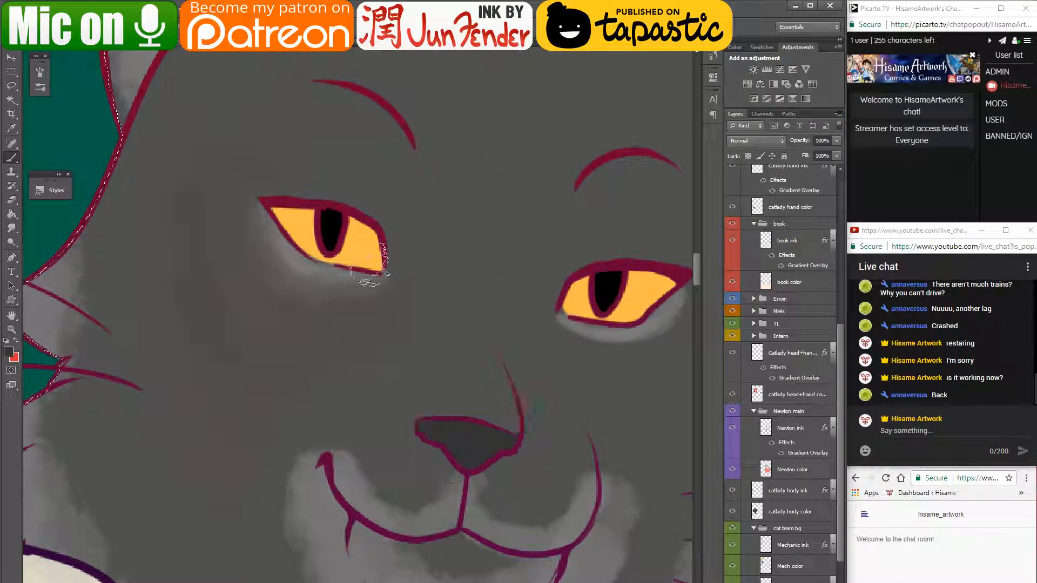
- Paint and blend a darker grey shadow above the upper eyelid and around the inner corner of the eye nearer Newton's hair
mouse_move(337, 188)
left_mouse_down()
mouse_move(267, 191)
mouse_move(361, 194)
mouse_move(307, 187)
mouse_move(363, 201)
mouse_move(397, 257)
mouse_move(381, 197)
mouse_move(390, 256)
left_mouse_up()
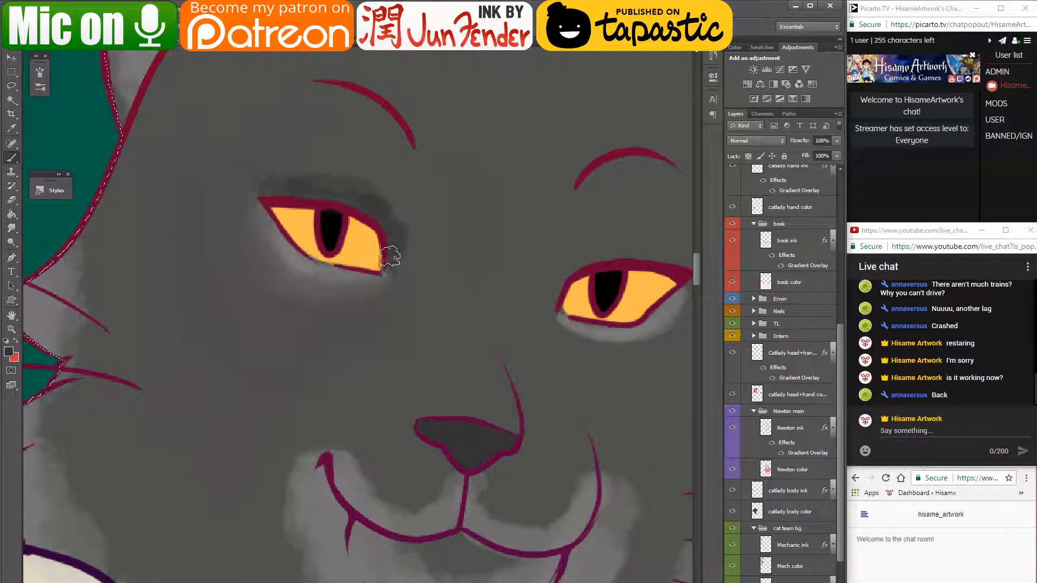
left_click(379, 244, "alt")
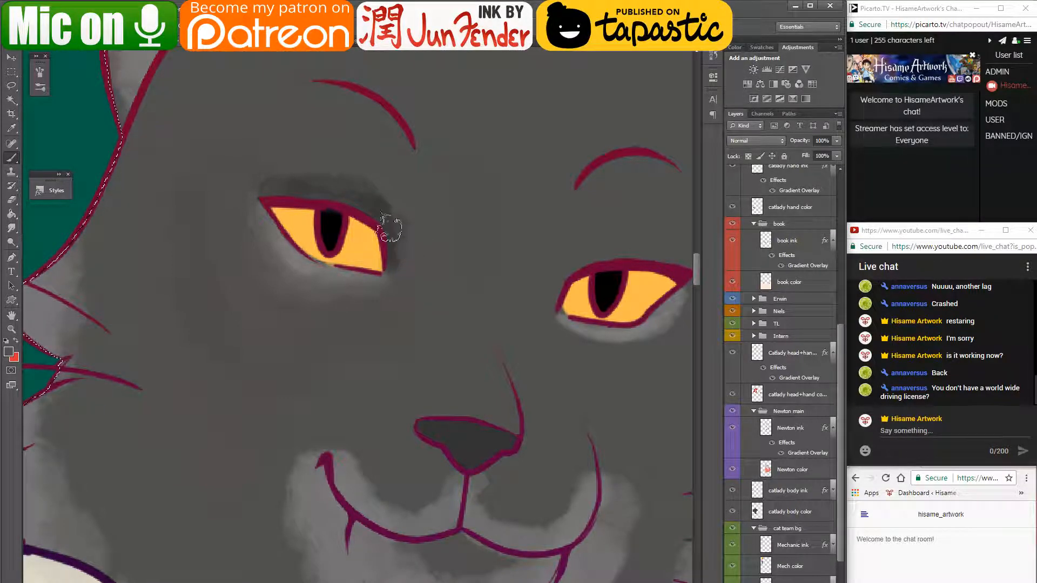
left_click(384, 203, "alt")
left_click_drag(397, 249, 396, 261)
left_click_drag(369, 214, 393, 251)
mouse_move(357, 163)
left_mouse_down()
mouse_move(392, 214)
mouse_move(325, 188)
mouse_move(265, 174)
mouse_move(316, 189)
mouse_move(261, 184)
mouse_move(374, 189)
mouse_move(358, 191)
mouse_move(388, 252)
left_mouse_up()
- Widen the light grey patch beneath the eye farther from Newton's hair and blend its edges into the dark fur
left_click_drag(568, 369, 505, 374)
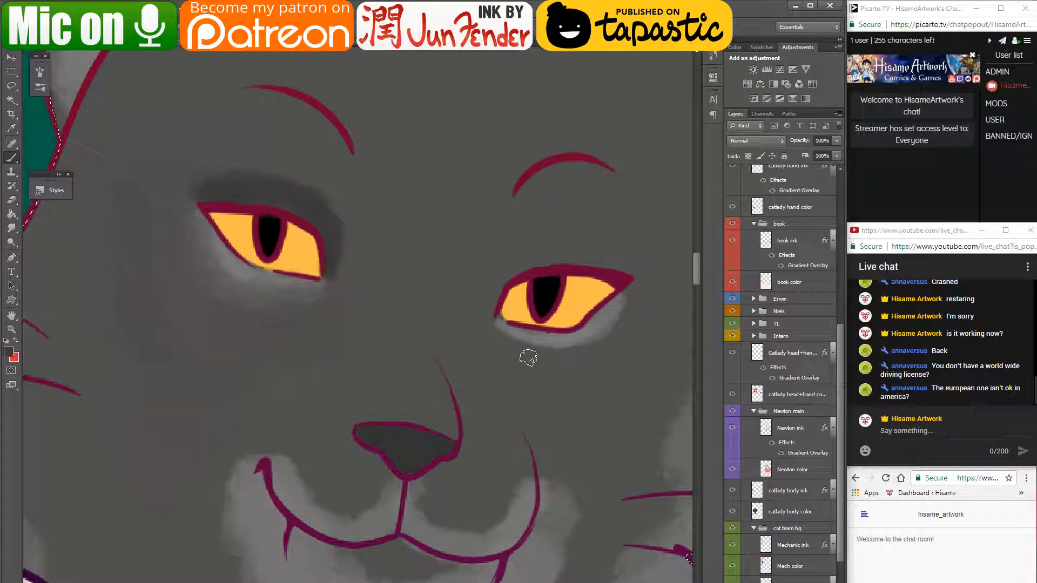
mouse_move(536, 344)
left_mouse_down()
mouse_move(509, 379)
mouse_move(529, 361)
mouse_move(479, 347)
mouse_move(548, 369)
mouse_move(614, 317)
left_mouse_up()
left_click(527, 363, "alt")
left_click(491, 372, "alt")
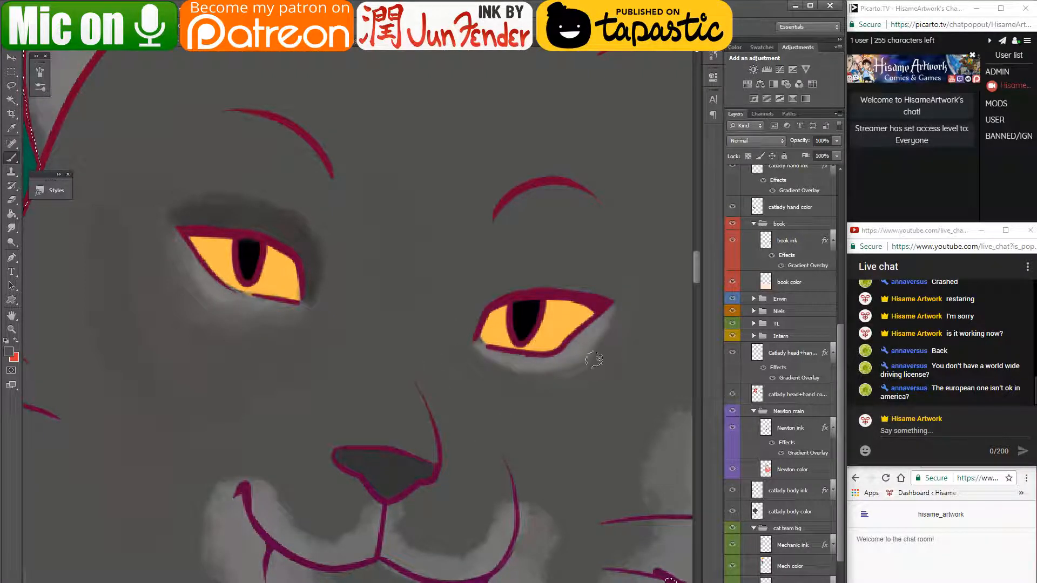
left_click_drag(589, 357, 609, 335)
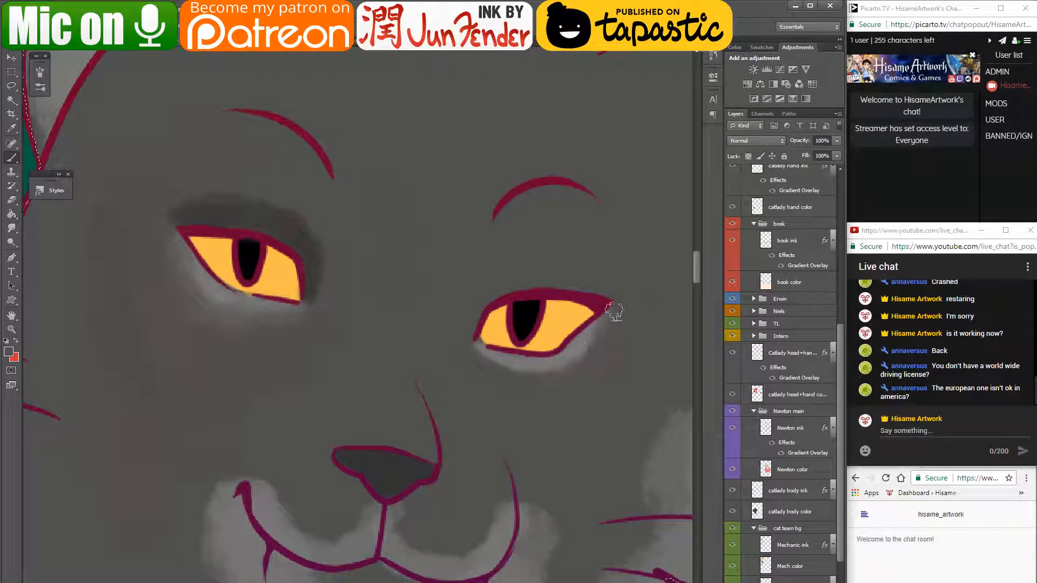
mouse_move(488, 364)
left_mouse_down()
mouse_move(551, 376)
mouse_move(606, 325)
left_mouse_up()
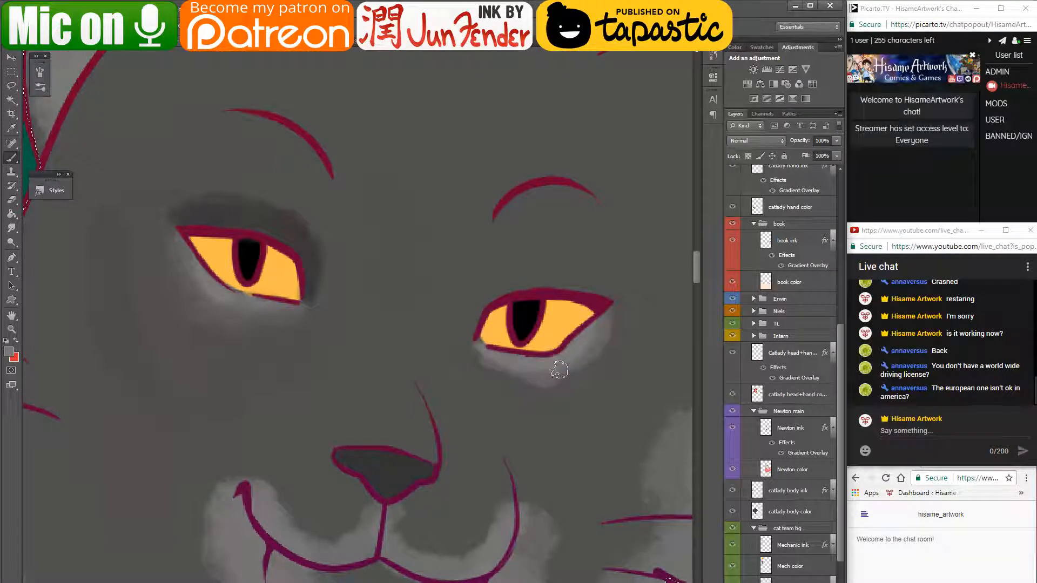
left_click(620, 313, "alt")
left_click_drag(484, 365, 467, 343)
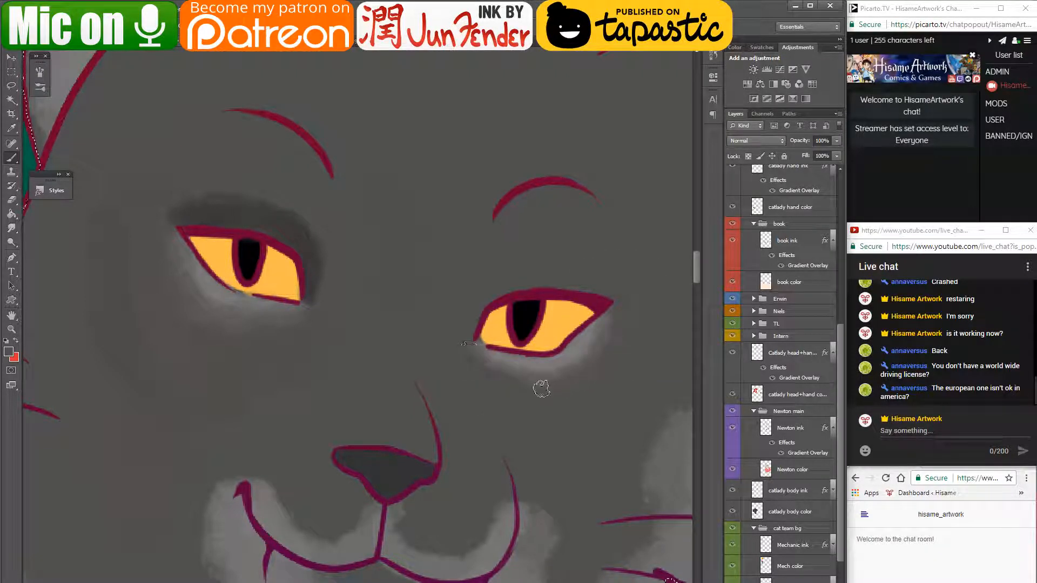
left_click(562, 361, "alt")
- Paint and blend a matching dark grey shadow above the upper eyelid of the eye farther from Newton's hair
left_click(327, 241, "alt")
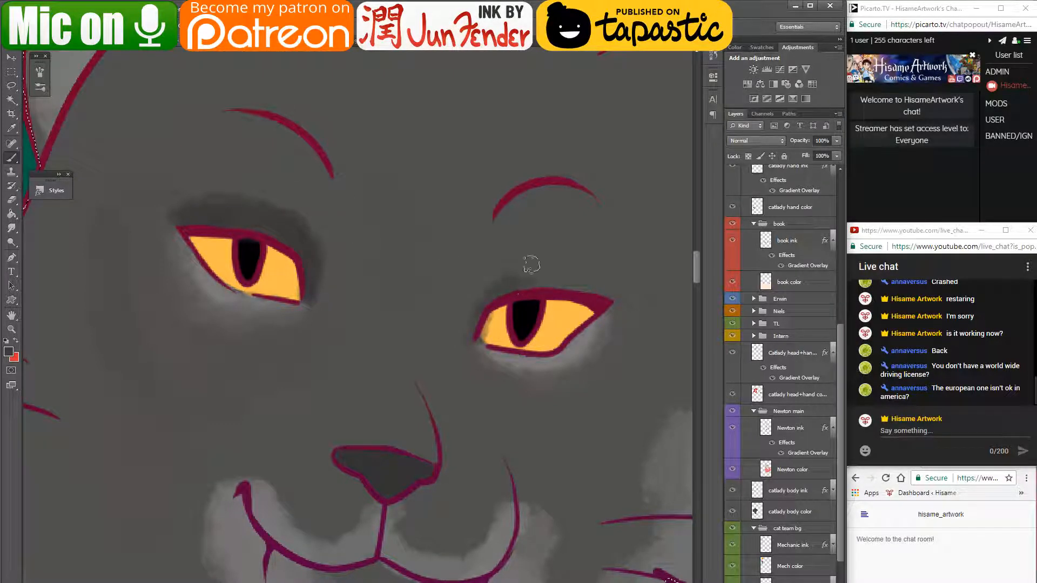
mouse_move(531, 264)
left_mouse_down()
mouse_move(525, 290)
mouse_move(475, 303)
mouse_move(556, 284)
mouse_move(598, 292)
left_mouse_up()
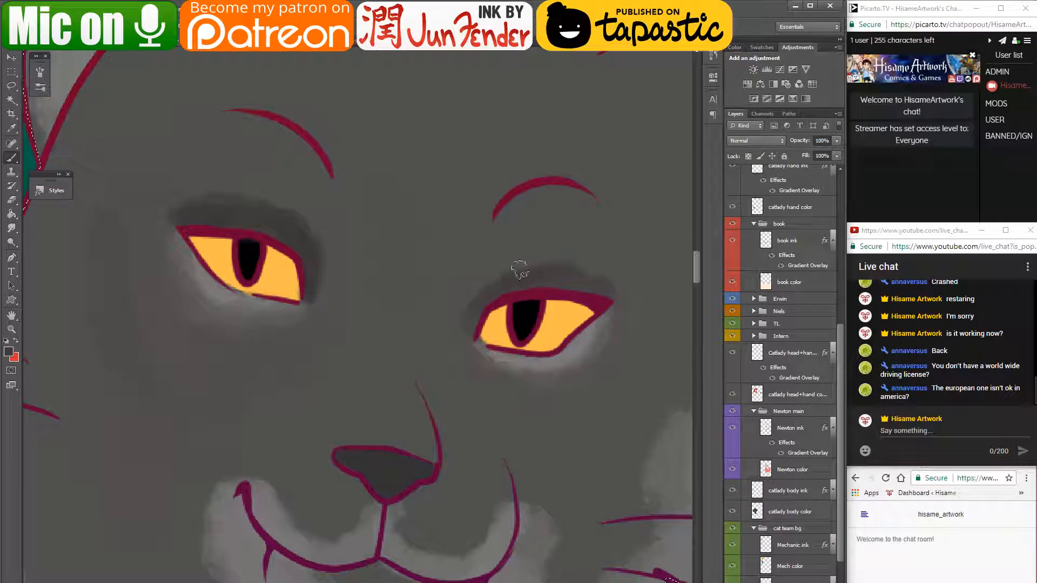
left_click_drag(474, 323, 480, 282)
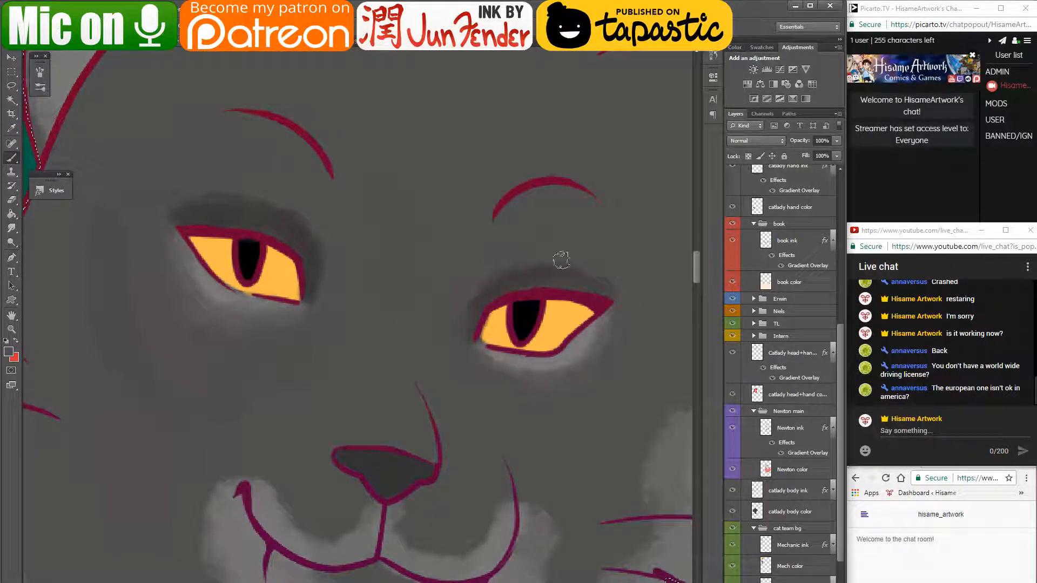
left_click(524, 280, "alt")
left_click(463, 288, "alt")
left_click(566, 283, "alt")
- Refine the light grey fur at the outer corner and lower edge of the eye farther from Newton's hair
left_click_drag(584, 281, 530, 326)
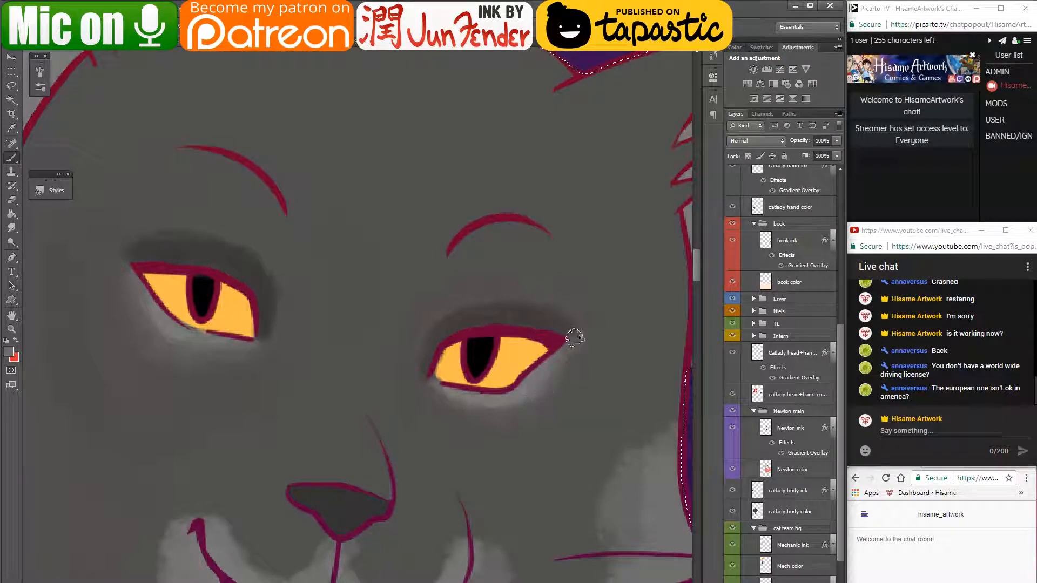
left_click(567, 321, "alt")
left_click_drag(576, 341, 577, 348)
left_click(559, 367, "alt")
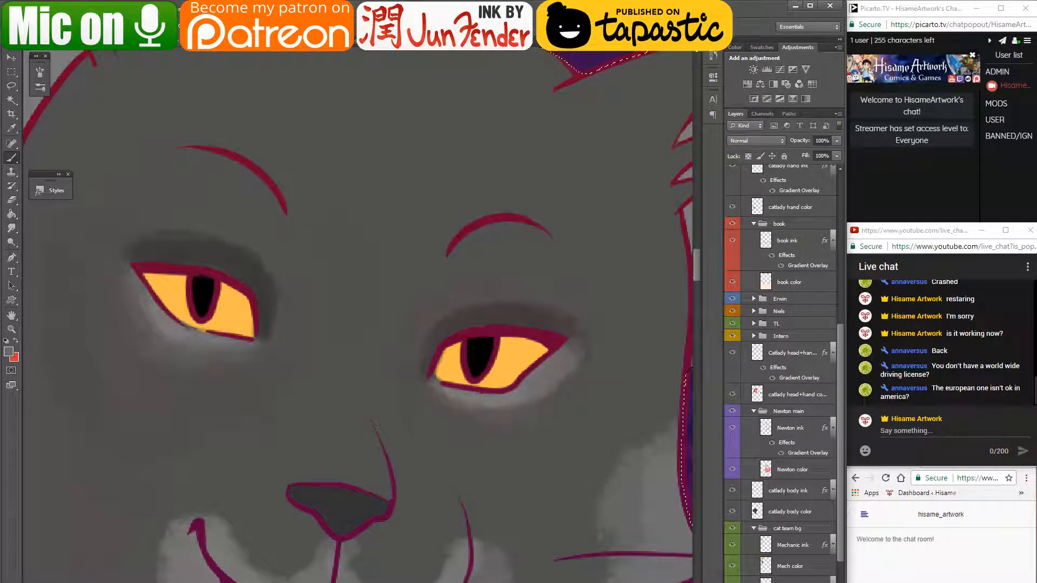
left_click_drag(420, 404, 446, 397)
- Darken the purple stop in the driver ink layer's gradient overlay to #170022
scroll(394, 324, "down", 2)
scroll(565, 274, "down", 1)
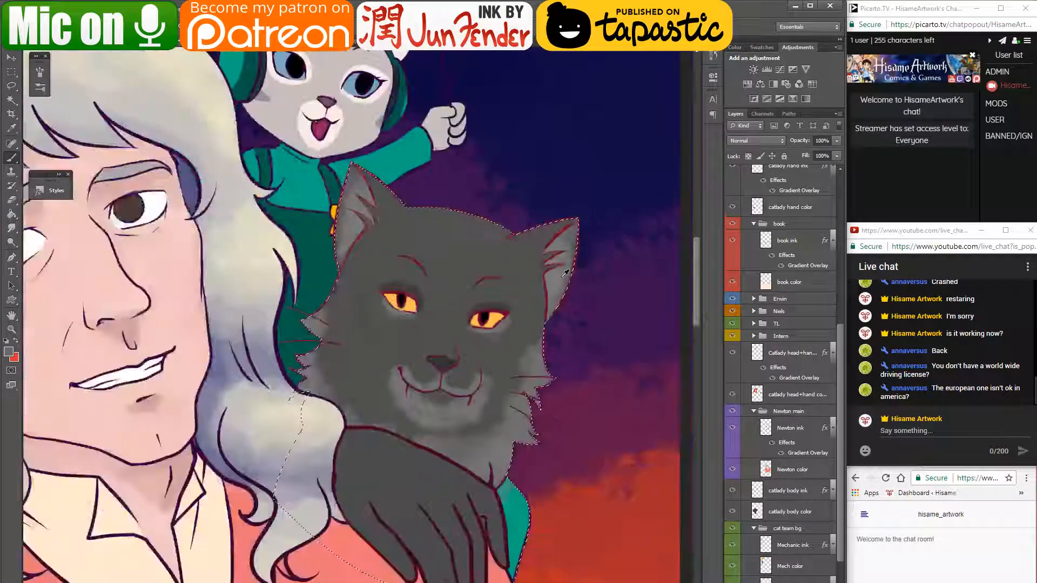
scroll(486, 286, "up", 2)
scroll(480, 345, "down", 1)
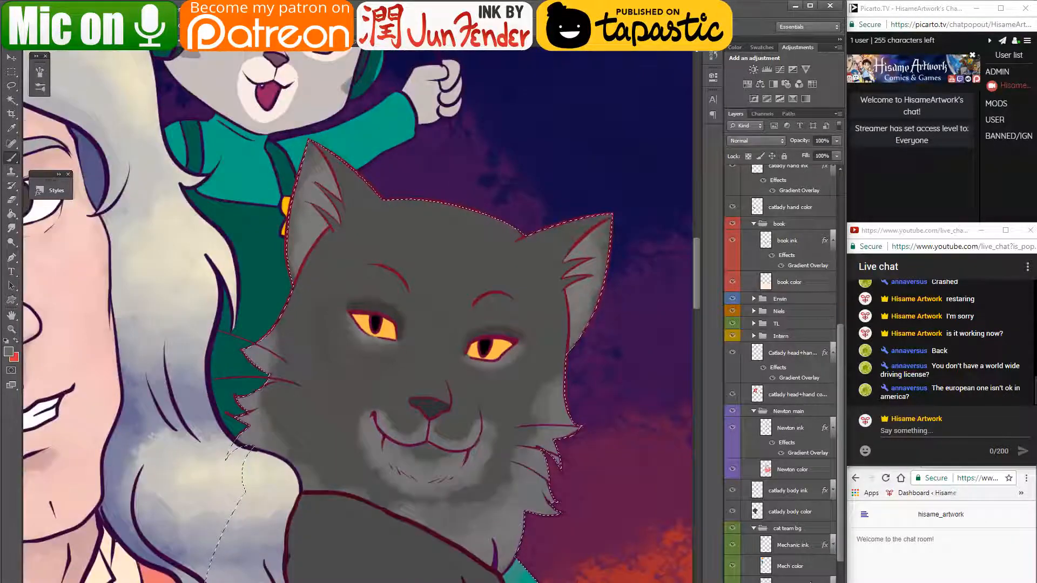
scroll(835, 537, "down", 3)
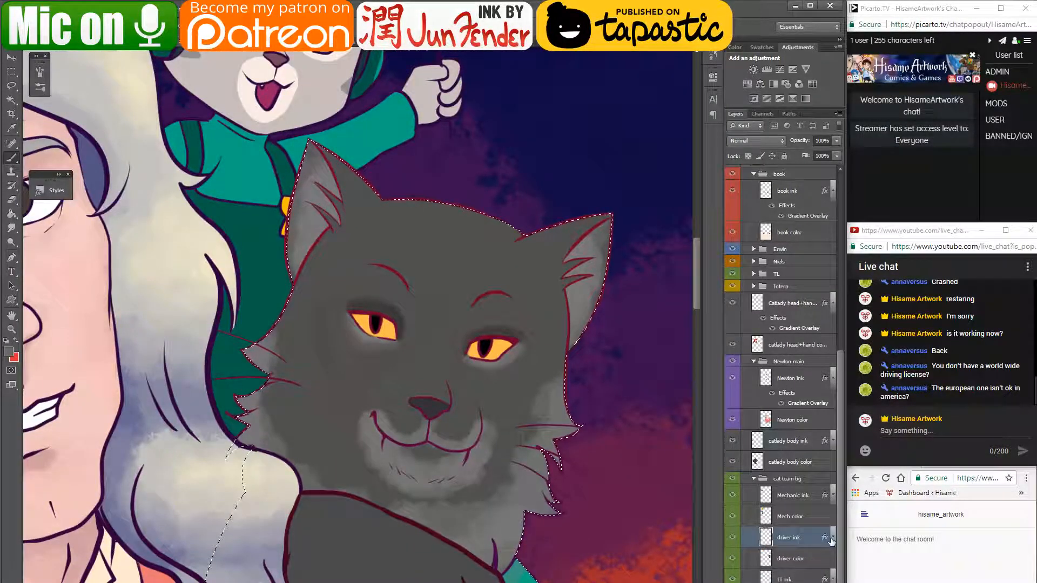
left_click(832, 537)
double_click(811, 562)
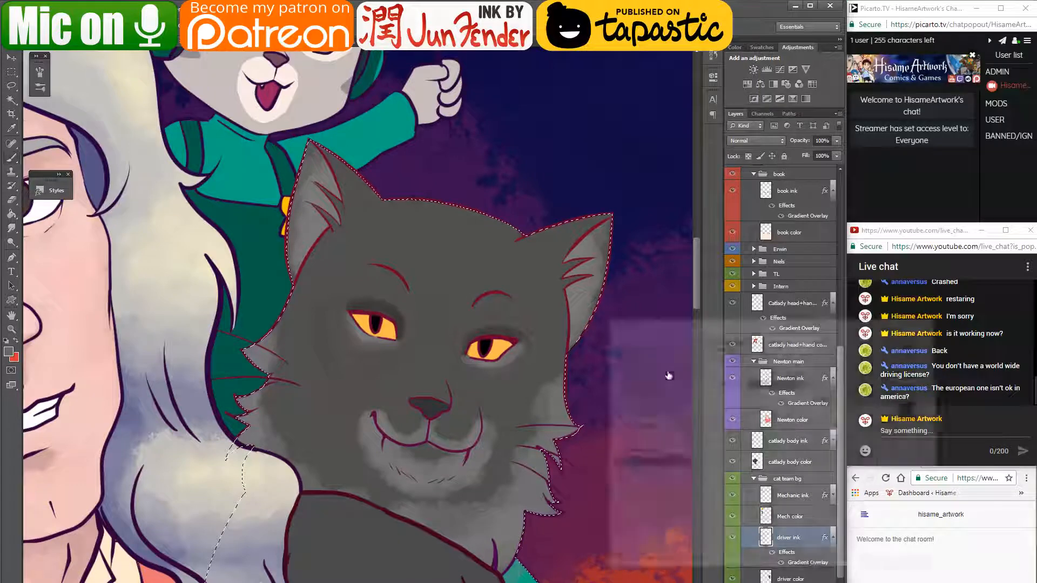
left_click(764, 383)
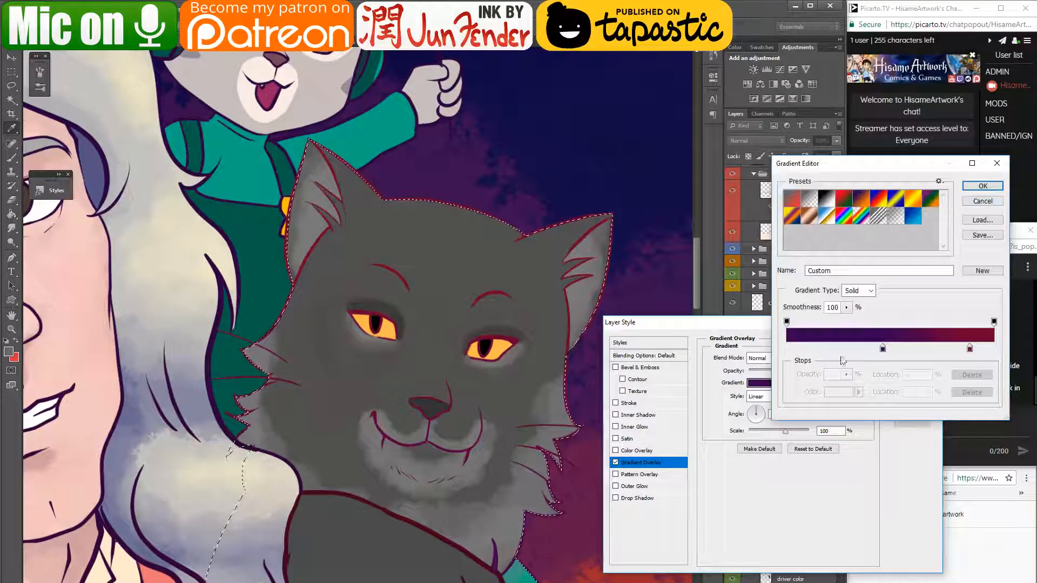
left_click(882, 348)
left_click(847, 395)
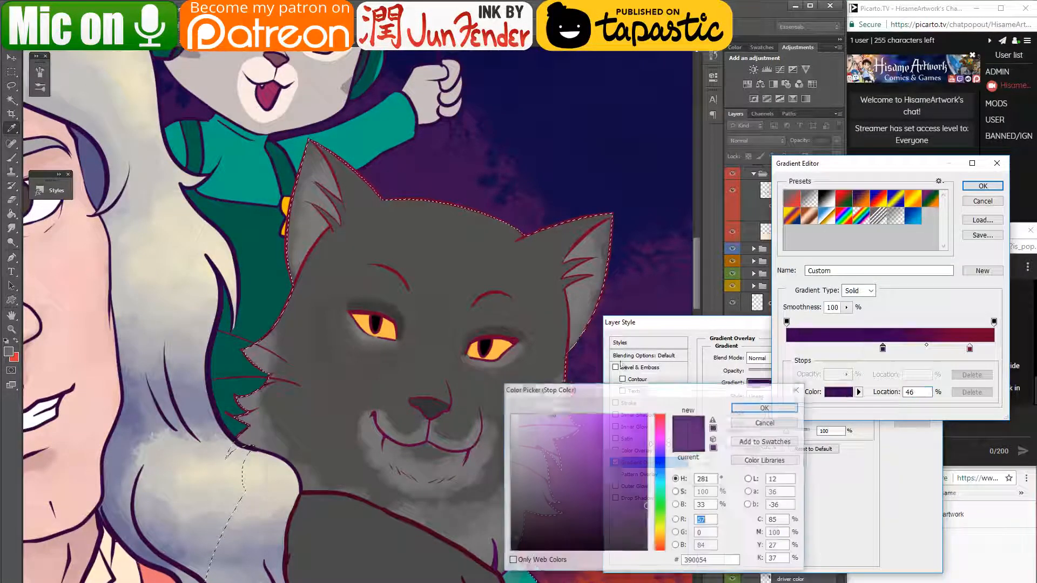
left_click(645, 532)
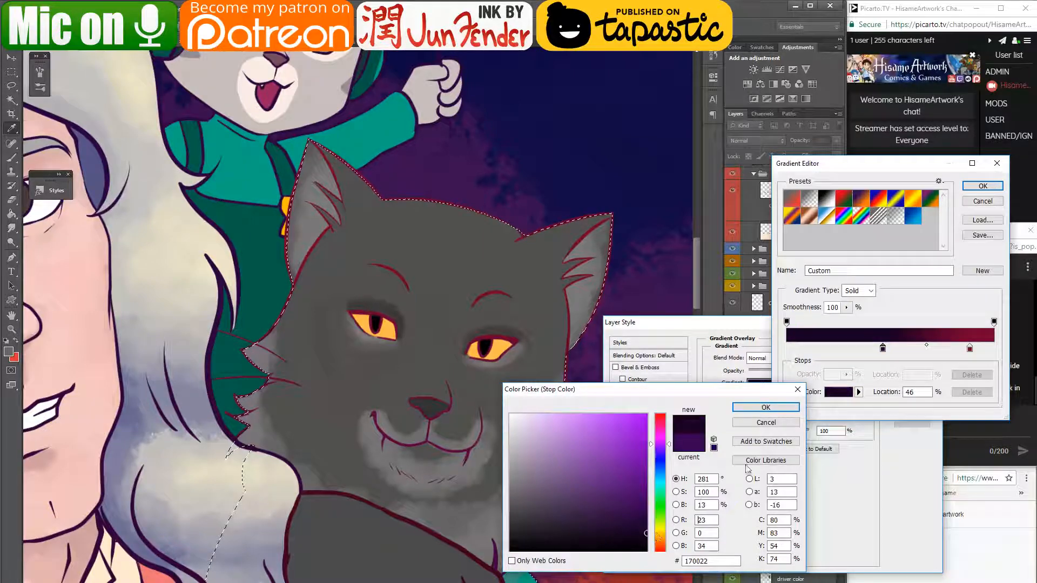
left_click(785, 409)
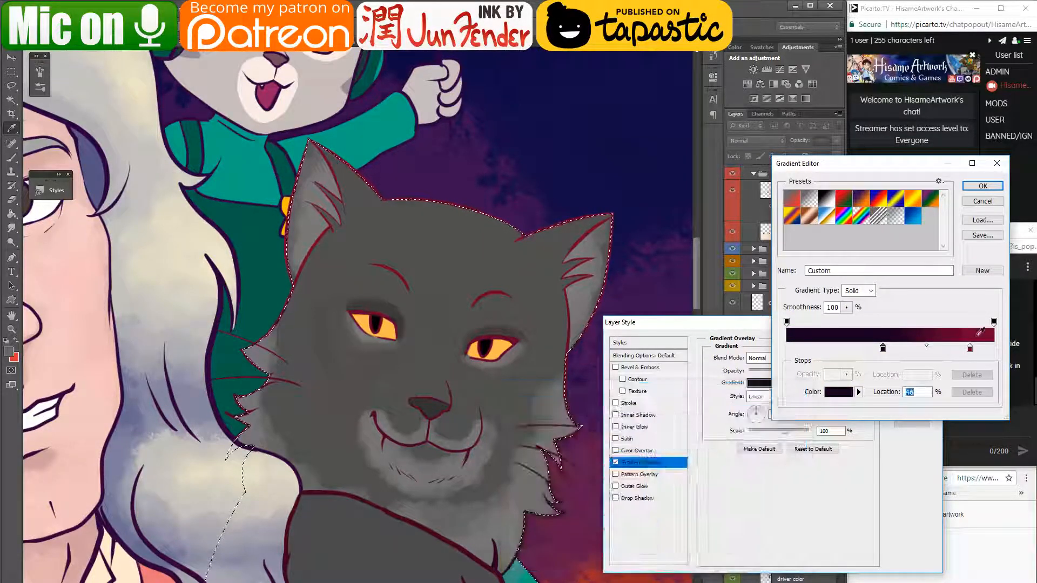
- Darken the red stop of the same gradient overlay to #4a001e and apply the layer style
left_click(969, 349)
left_click(839, 392)
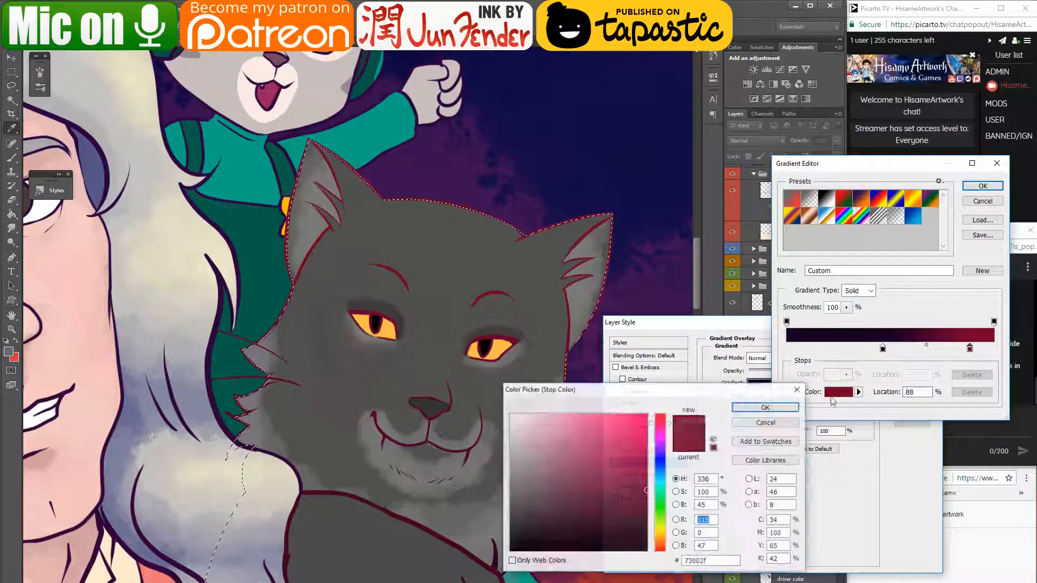
left_click(647, 511)
left_click(754, 409)
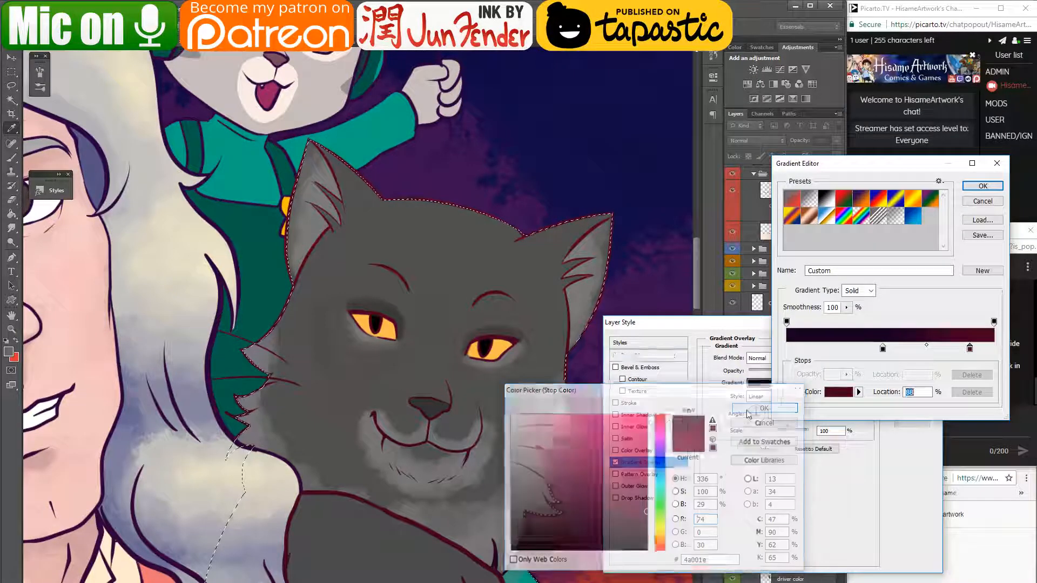
left_click(979, 186)
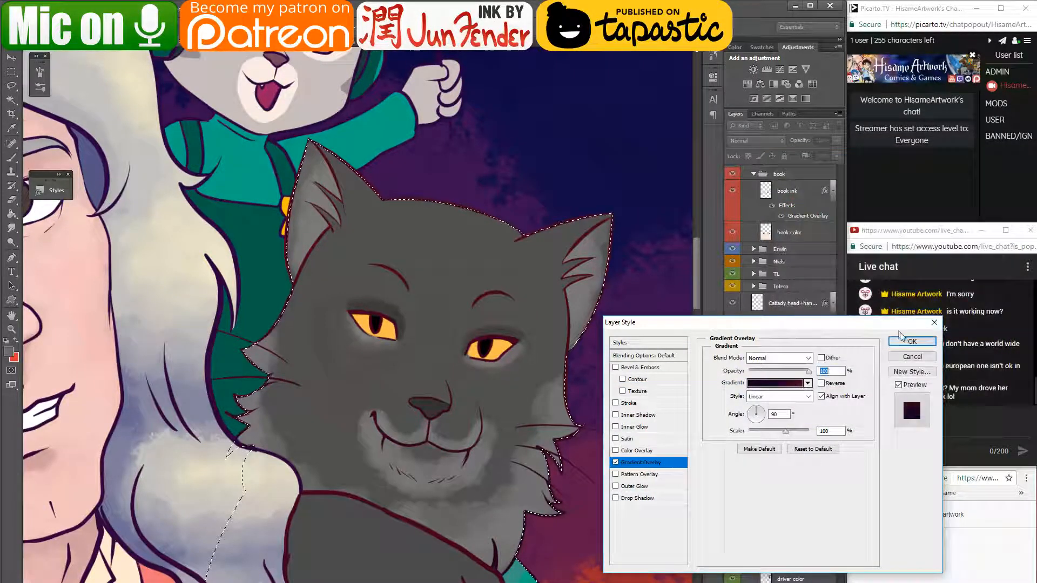
left_click(912, 340)
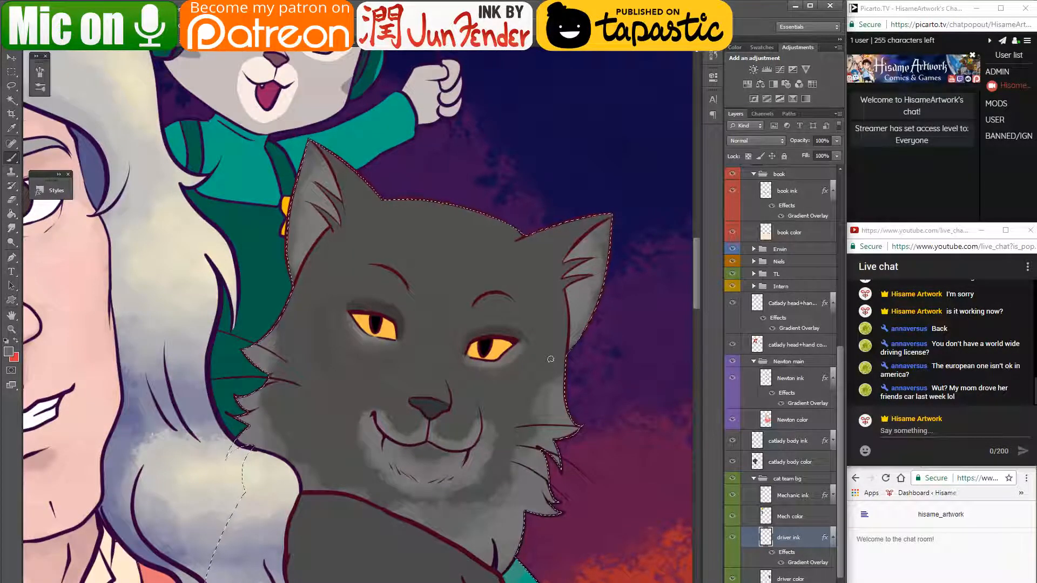
scroll(554, 358, "up", 2)
left_click_drag(492, 395, 494, 358)
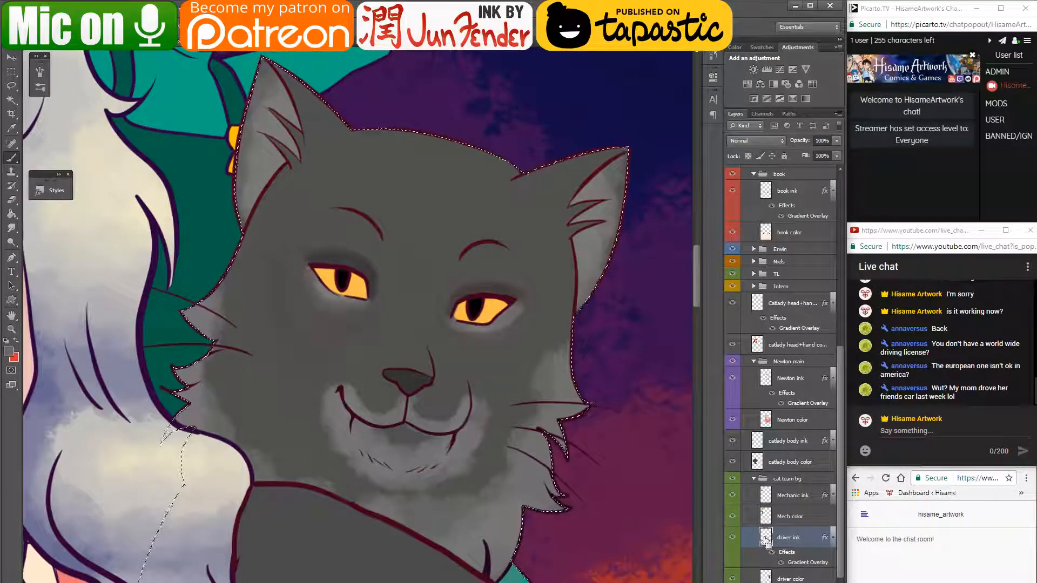
scroll(326, 250, "up", 2)
scroll(327, 250, "down", 2)
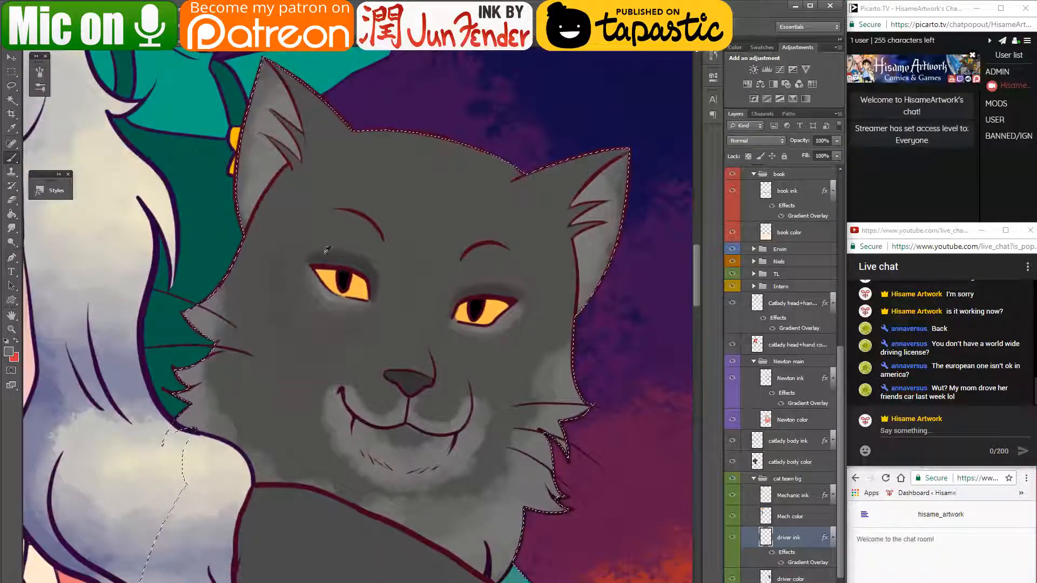
scroll(316, 235, "up", 1)
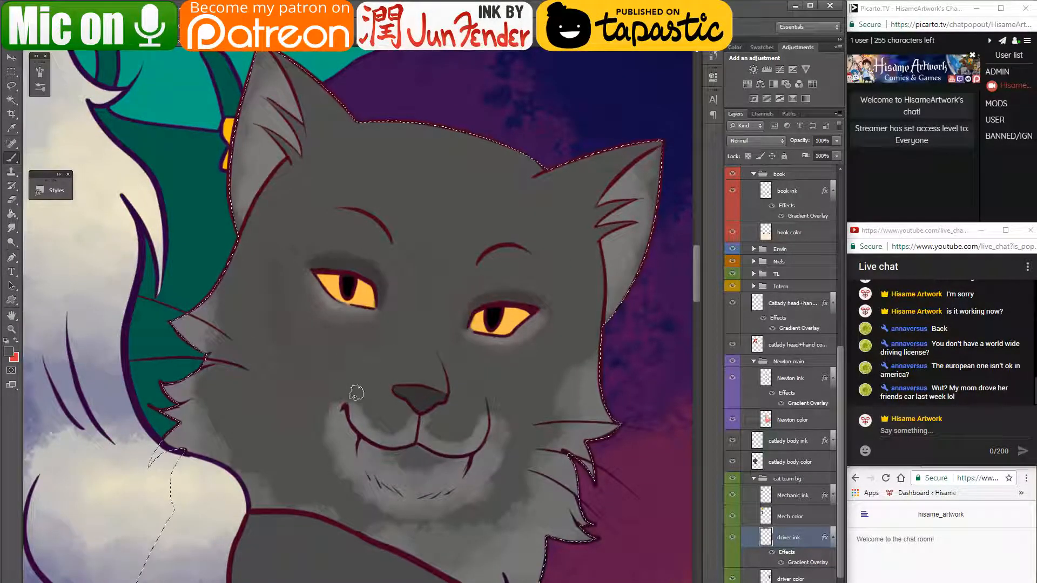
- On the driver color layer, paint black shading along the lower edge of the cat's nose
mouse_move(360, 390)
left_mouse_down()
mouse_move(402, 406)
mouse_move(360, 393)
left_mouse_up()
key("ctrl+z")
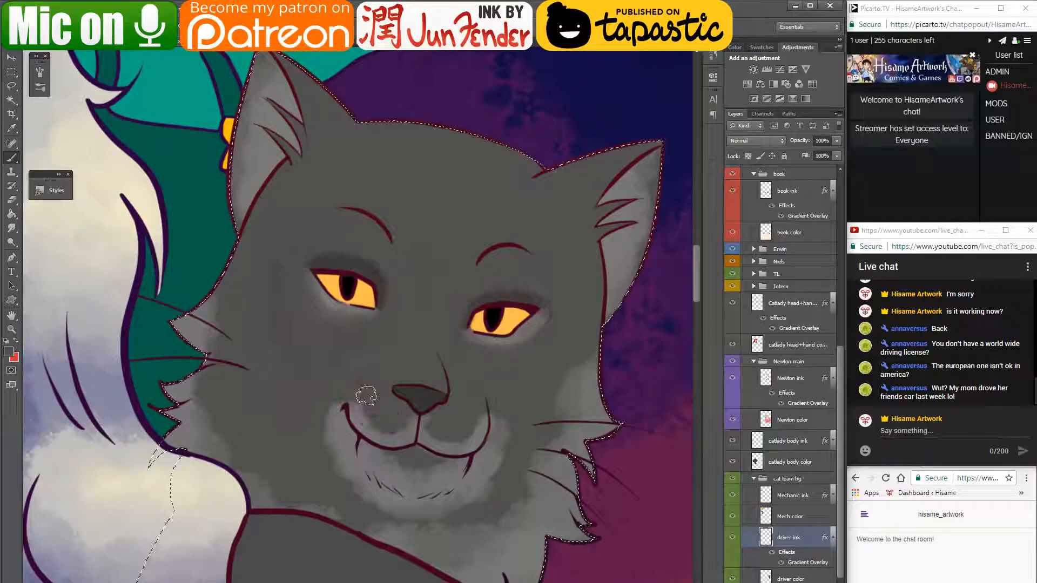
left_click(790, 579)
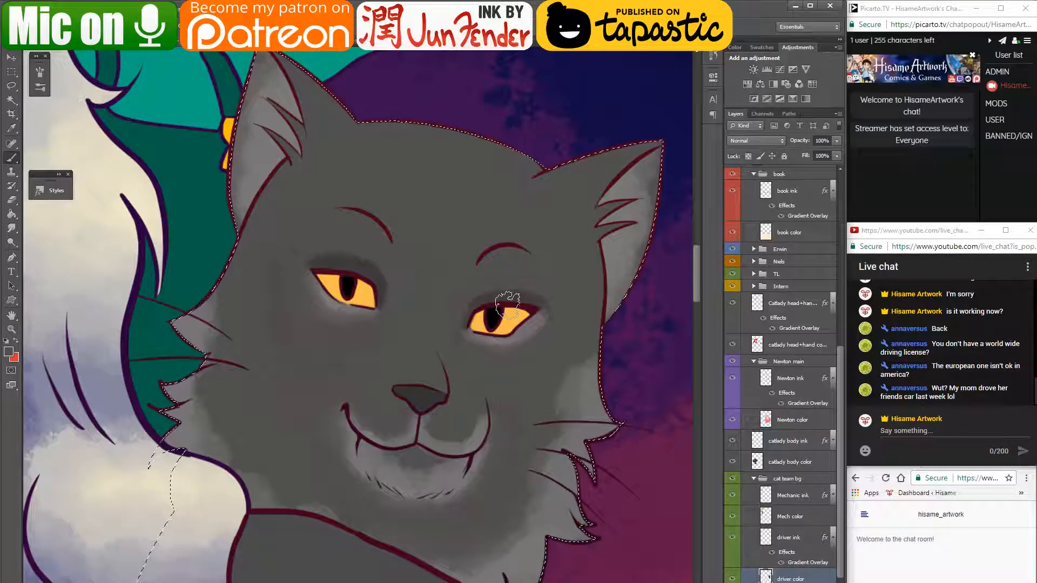
scroll(543, 487, "up", 2)
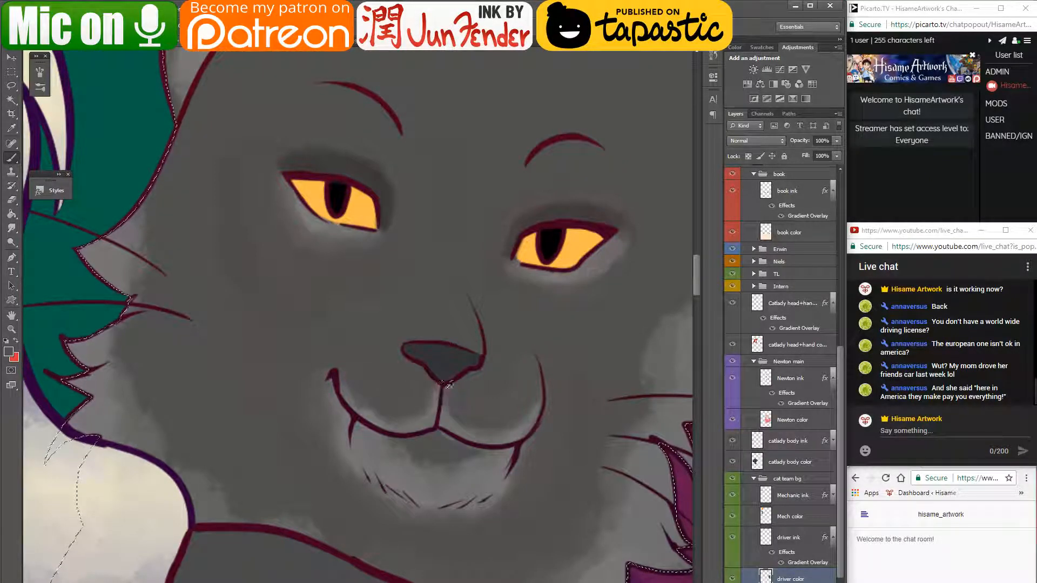
scroll(441, 378, "up", 1)
scroll(433, 366, "down", 2)
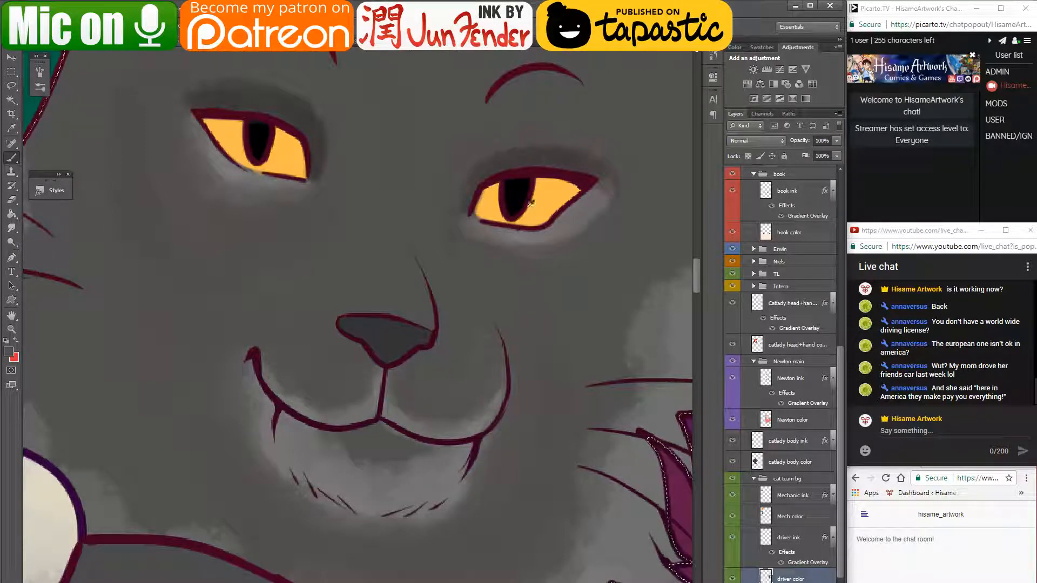
left_click(514, 194, "alt")
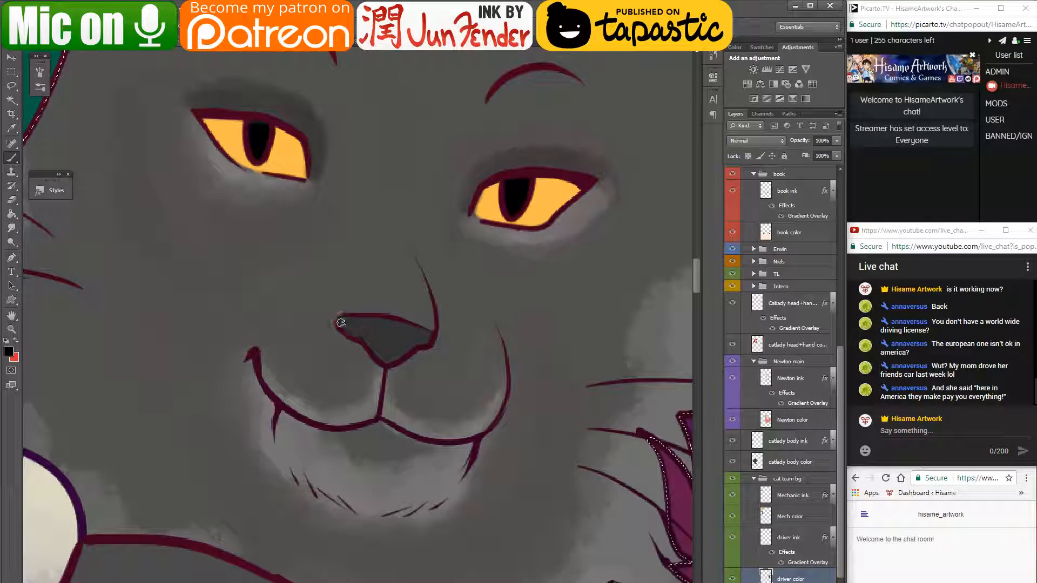
left_click_drag(375, 350, 389, 358)
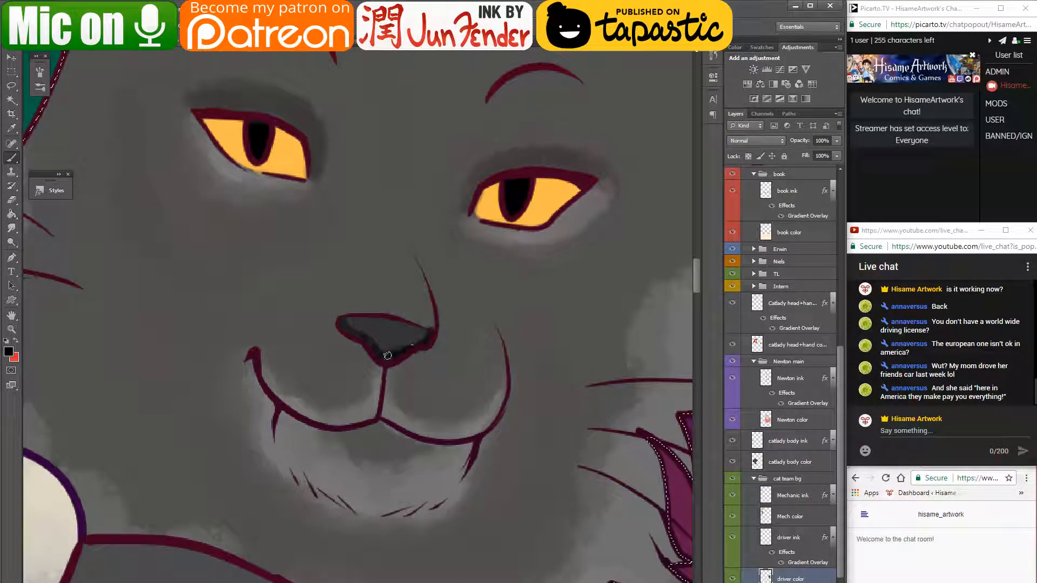
left_click(423, 318, "alt")
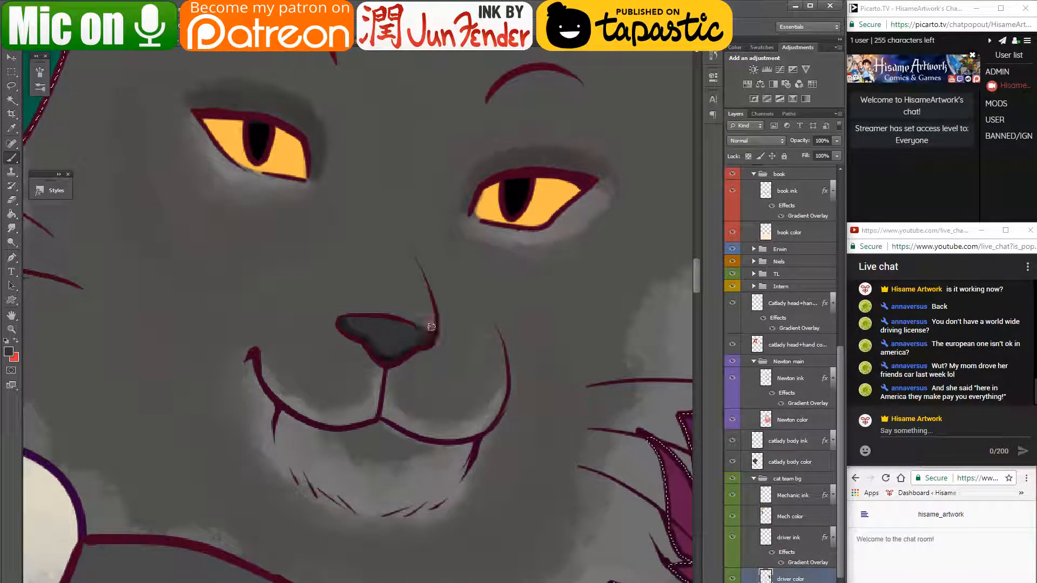
- Paint a light grey fur highlight along the top of the nose and blend it into the surrounding dark grey
left_click(425, 310, "alt")
left_click(408, 480, "alt")
left_click_drag(357, 308, 408, 313)
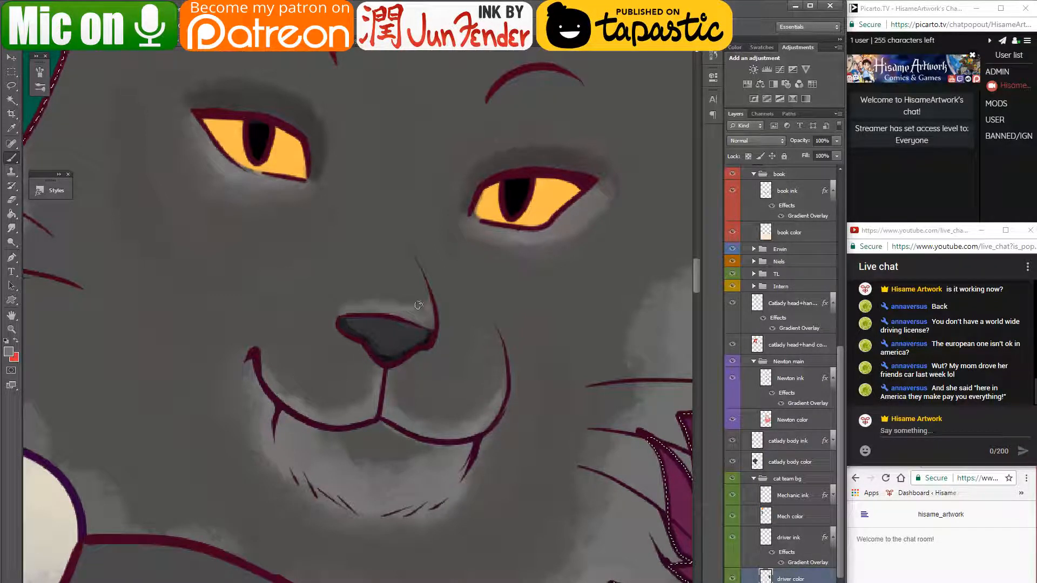
left_click(379, 284, "alt")
left_click_drag(361, 299, 421, 296)
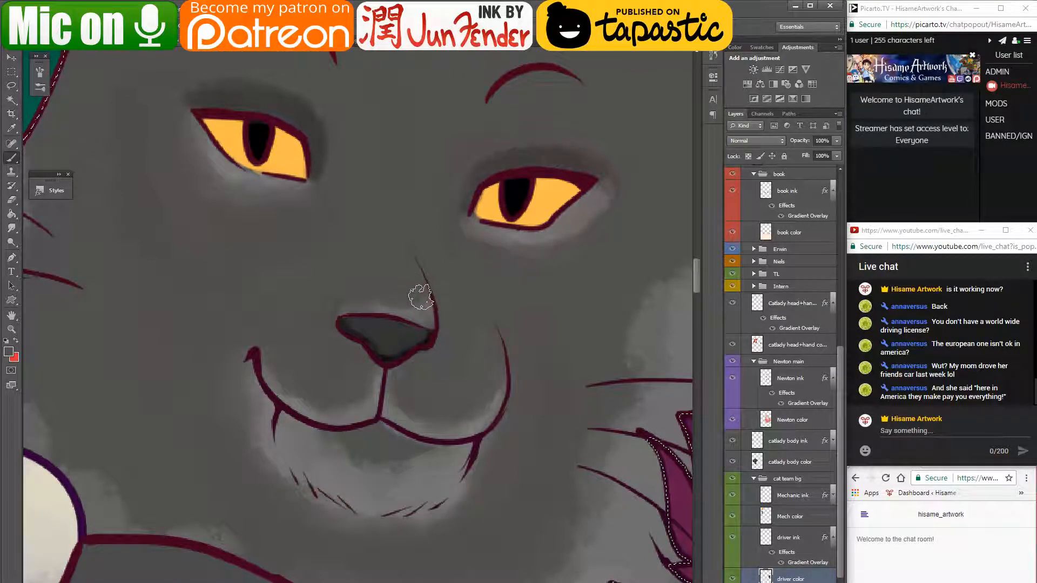
- Blend the dark grey and black tones inside the nose
left_click(431, 335, "alt")
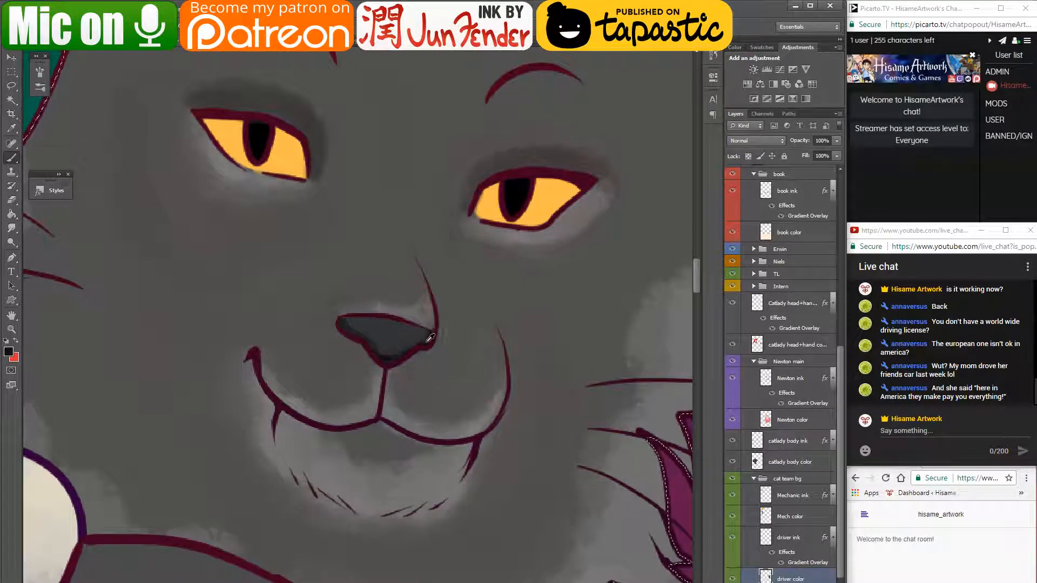
left_click(378, 327, "alt")
left_click_drag(358, 333, 389, 326)
- Paint a soft dark shadow around the nose's outer edge and underside, and brownish shading up the bridge to the eye
left_click(352, 280, "alt")
left_click(357, 351, "alt")
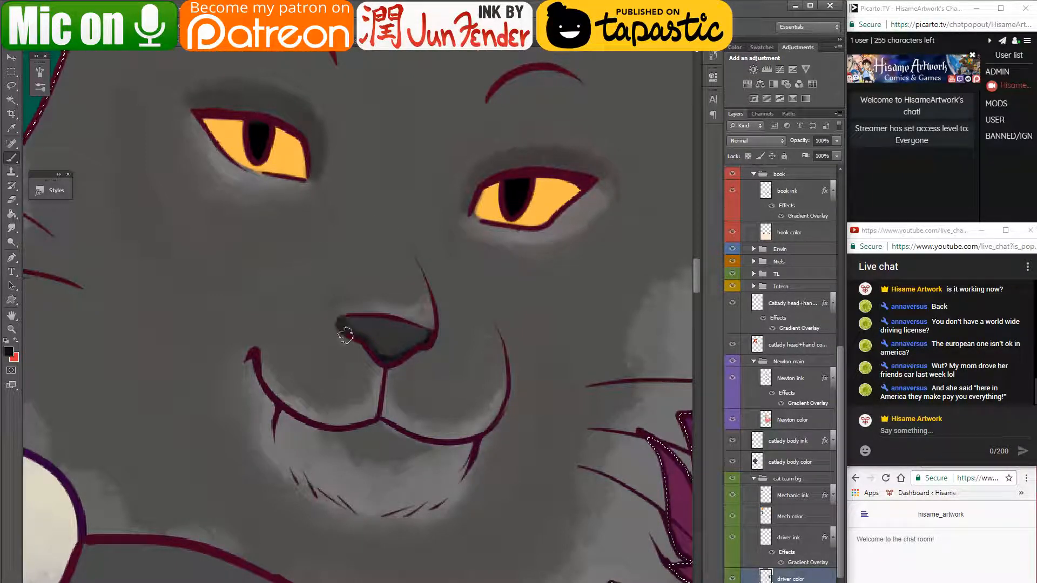
left_click_drag(352, 346, 337, 331)
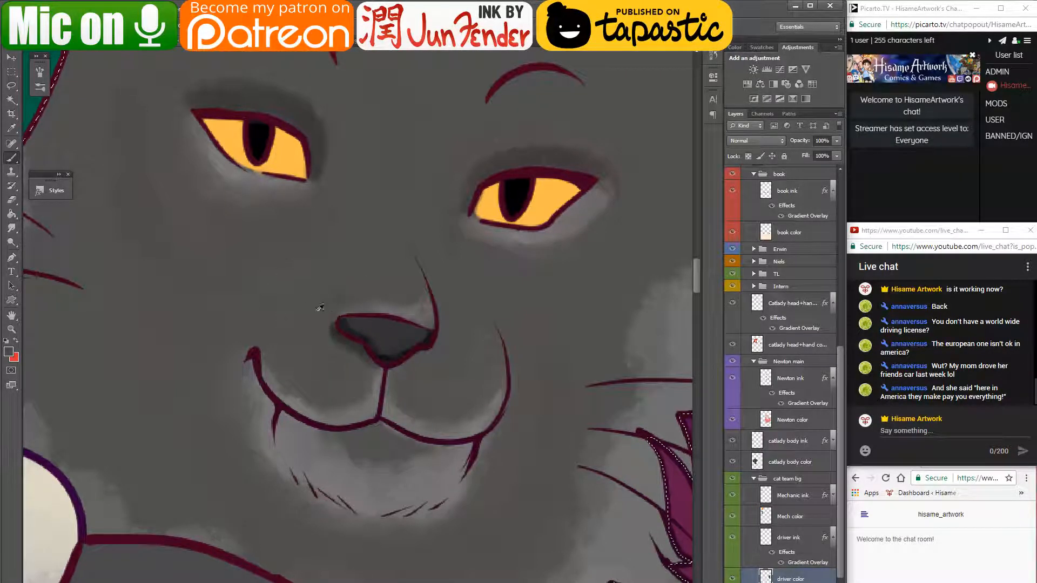
mouse_move(331, 325)
left_mouse_down()
mouse_move(356, 360)
mouse_move(322, 325)
mouse_move(370, 362)
left_mouse_up()
left_click(380, 361, "alt")
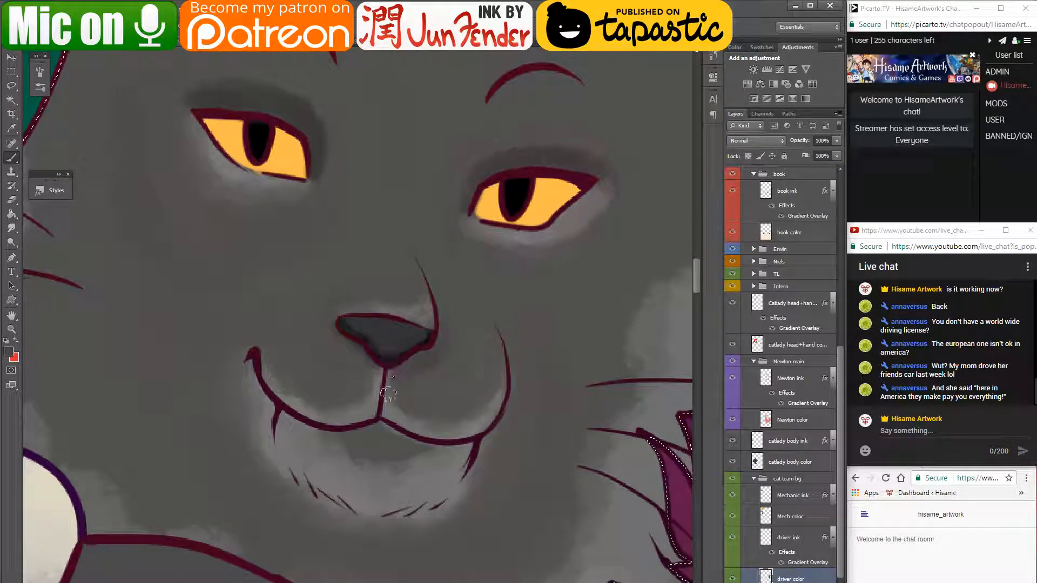
mouse_move(403, 414)
left_mouse_down()
mouse_move(395, 374)
mouse_move(417, 366)
left_mouse_up()
left_click(429, 358, "alt")
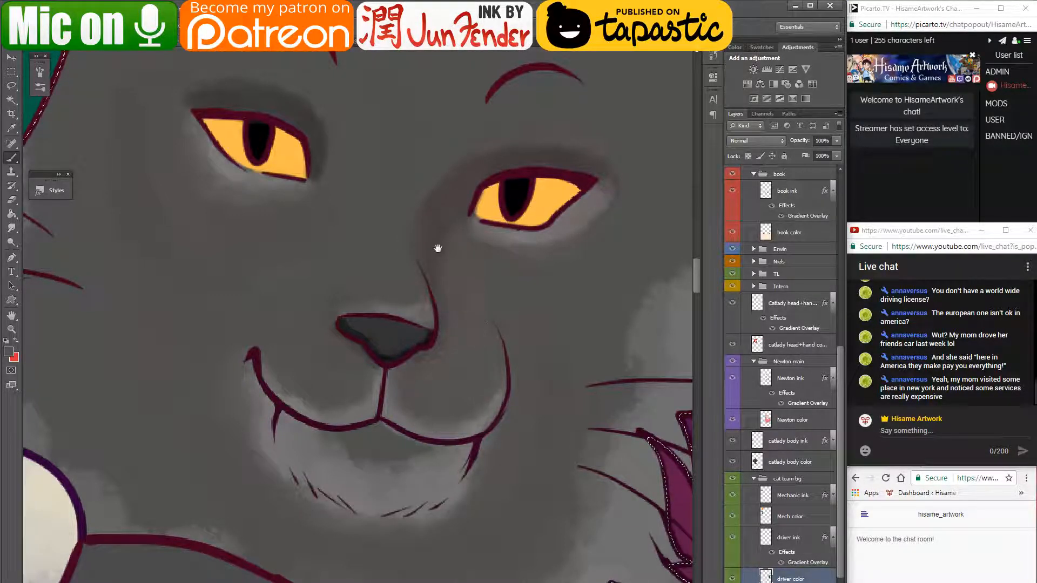
- Darken the fur along the cheek and side of the face nearest Newton's hair, narrowing the light grey edge
left_click_drag(440, 245, 502, 338)
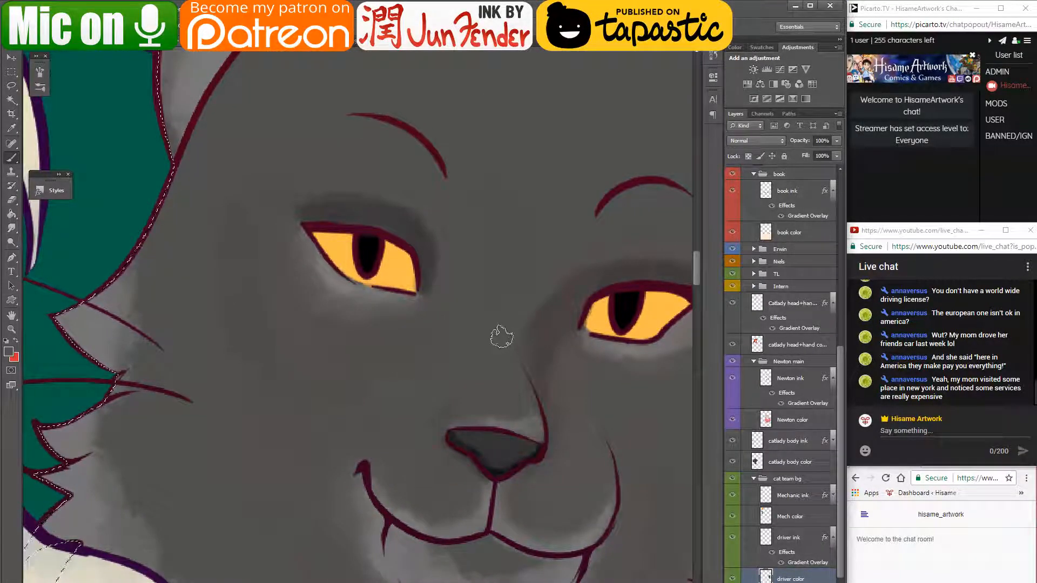
scroll(501, 338, "down", 3)
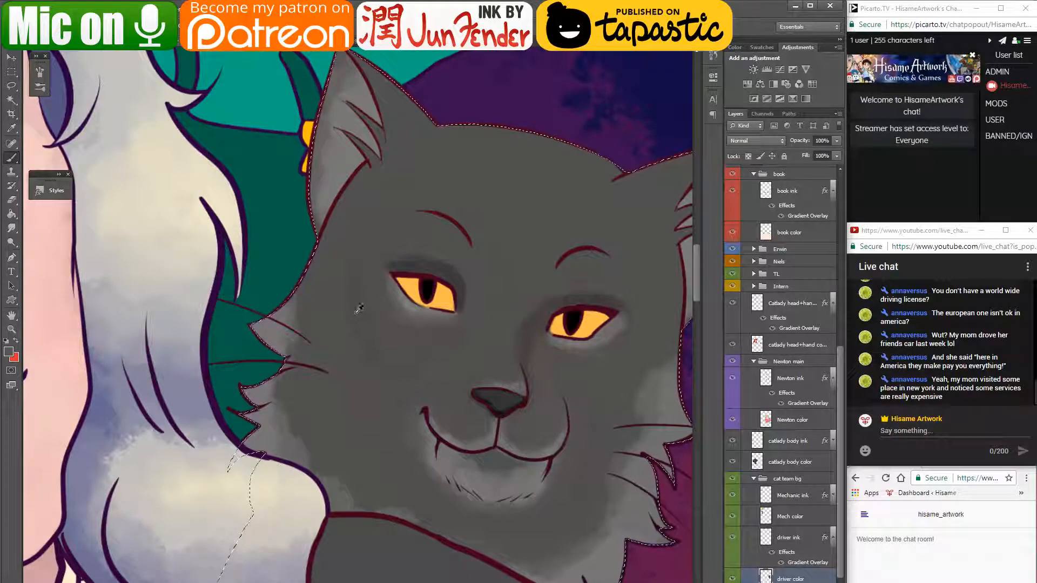
mouse_move(354, 298)
left_mouse_down()
mouse_move(327, 257)
mouse_move(346, 267)
left_mouse_up()
mouse_move(306, 313)
left_mouse_down()
mouse_move(338, 287)
mouse_move(338, 335)
mouse_move(315, 391)
mouse_move(352, 440)
mouse_move(356, 470)
mouse_move(376, 483)
left_mouse_up()
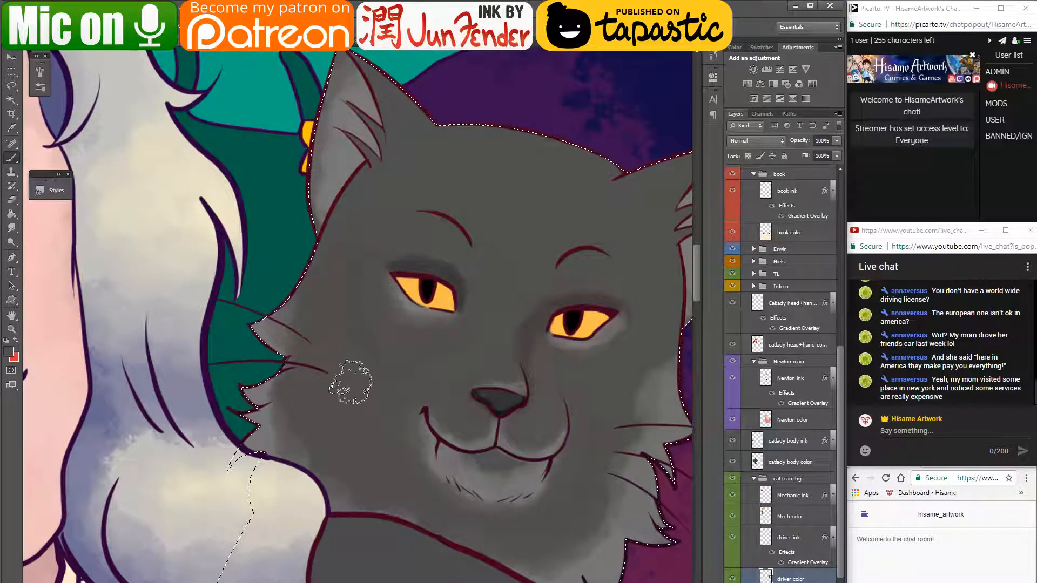
- Paint soft brownish shading between the eyebrow and upper eyelid of both eyes
left_click_drag(511, 300, 404, 264)
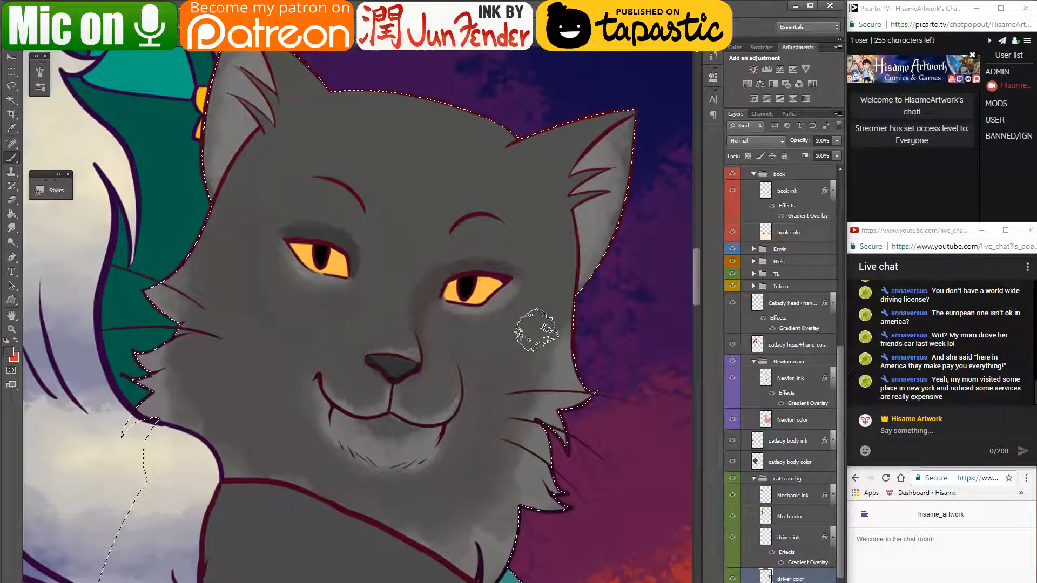
scroll(478, 213, "up", 1)
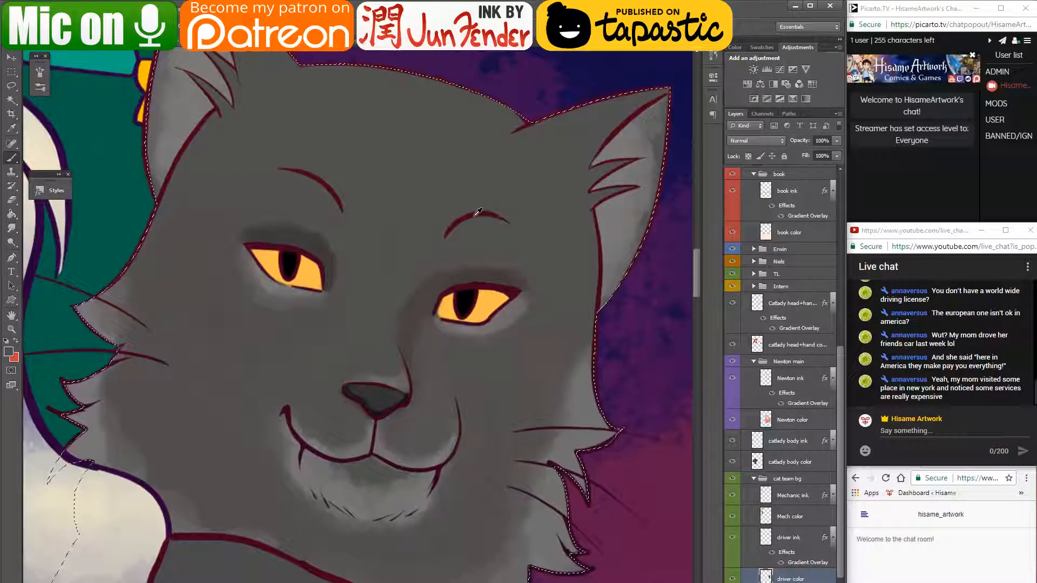
mouse_move(491, 235)
left_mouse_down()
mouse_move(454, 240)
mouse_move(506, 243)
mouse_move(422, 260)
mouse_move(516, 256)
mouse_move(470, 242)
left_mouse_up()
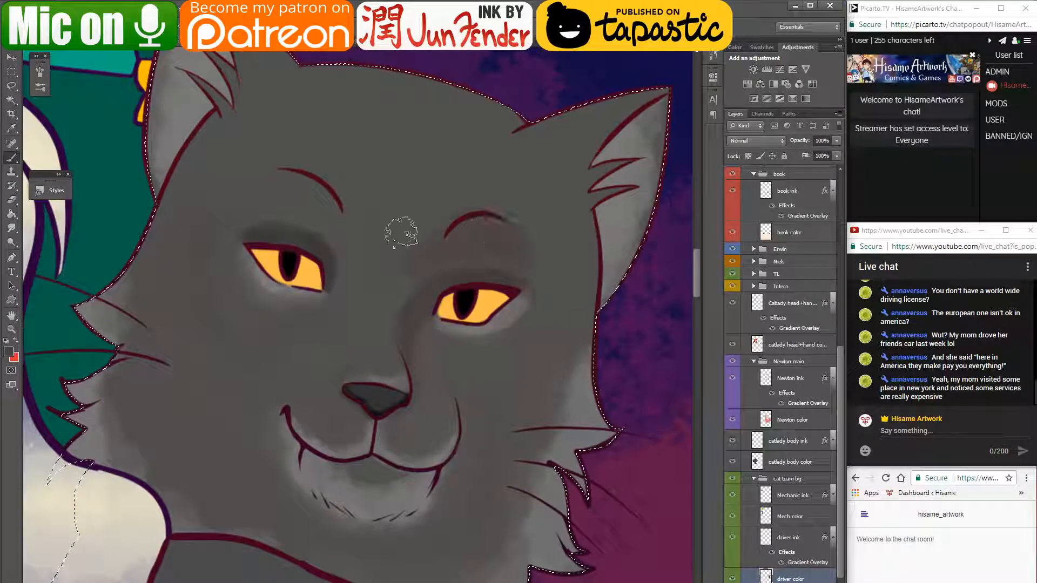
left_click_drag(290, 181, 311, 200)
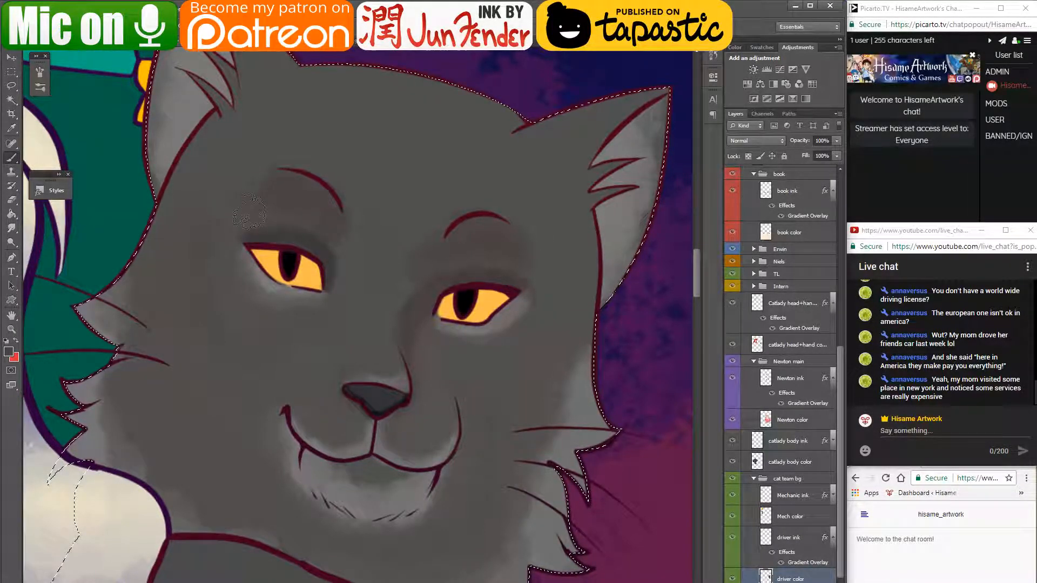
mouse_move(353, 250)
left_mouse_down()
mouse_move(320, 214)
mouse_move(360, 238)
left_mouse_up()
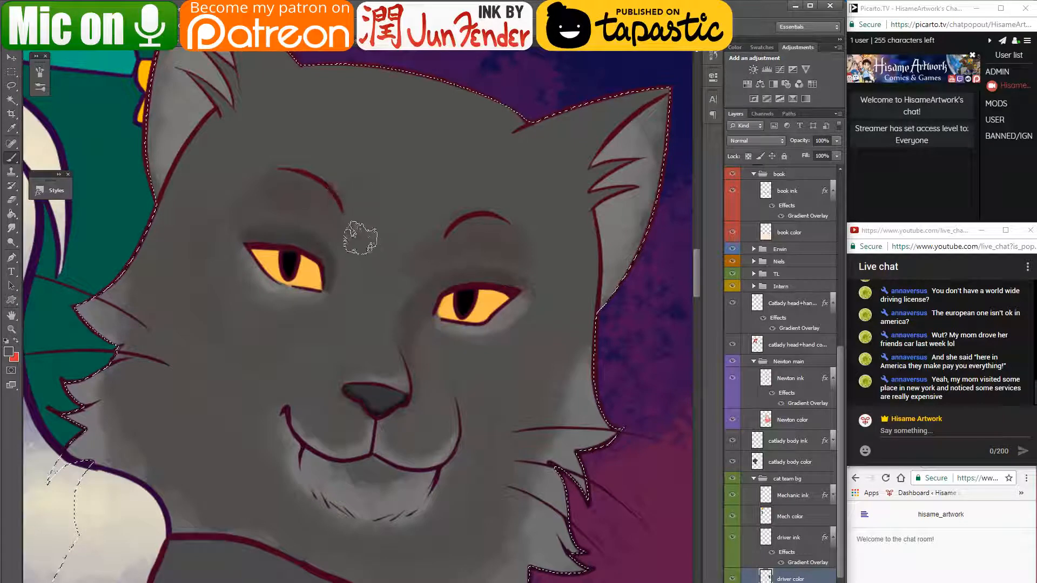
- Deepen the brownish eyelid shading and blend it around the outer and inner corners of the eye sockets
left_click_drag(294, 181, 248, 193)
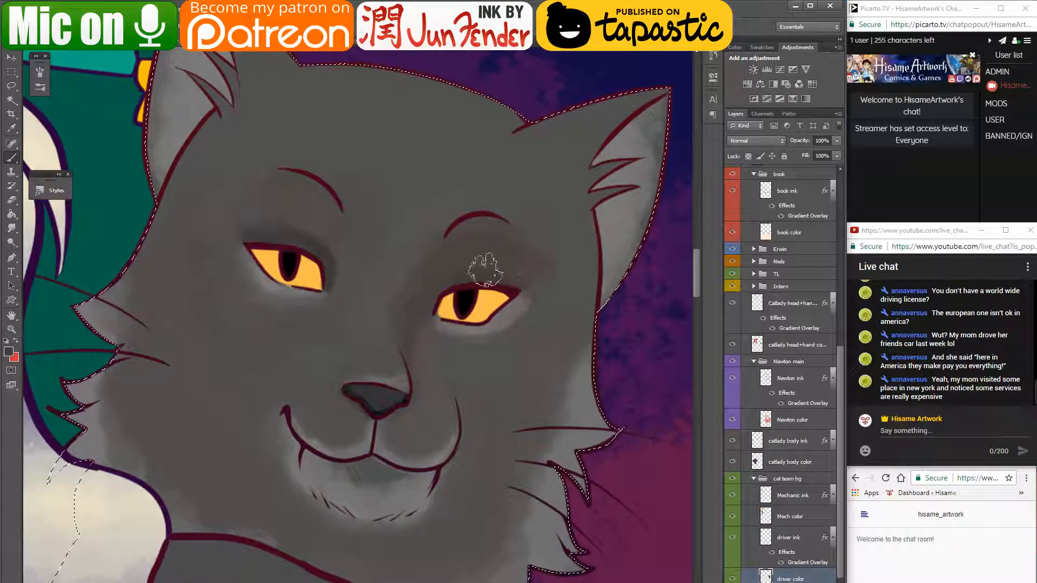
mouse_move(308, 247)
left_mouse_down()
mouse_move(334, 257)
mouse_move(261, 212)
mouse_move(337, 236)
mouse_move(316, 268)
left_mouse_up()
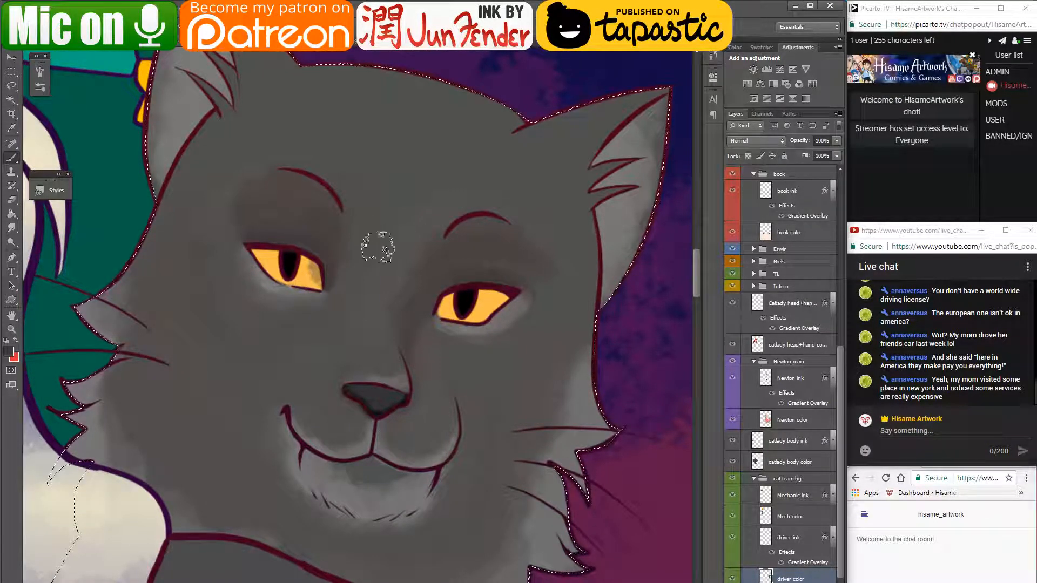
left_click_drag(398, 264, 357, 273)
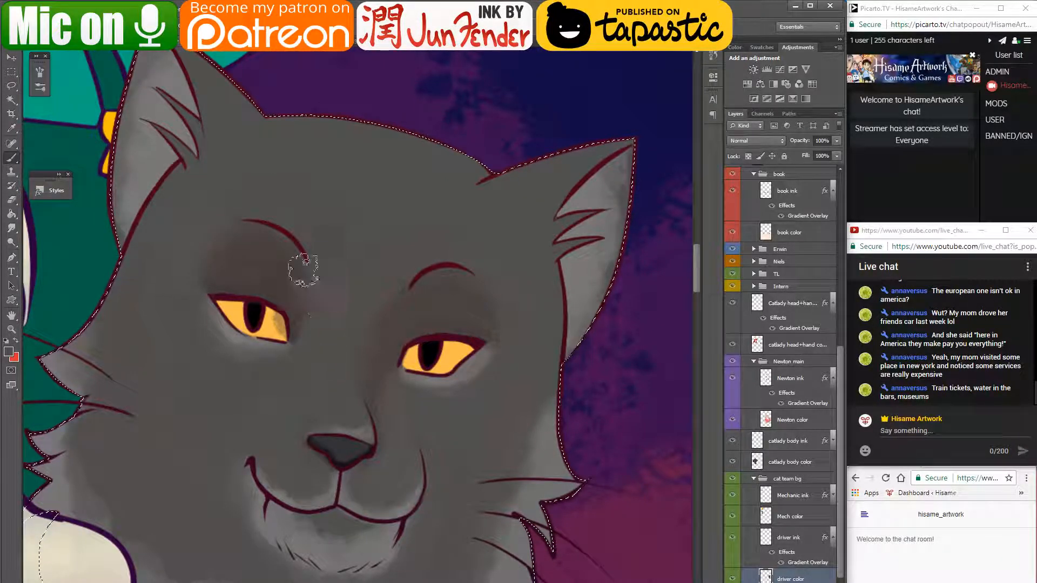
mouse_move(232, 259)
left_mouse_down()
mouse_move(224, 243)
mouse_move(235, 240)
left_mouse_up()
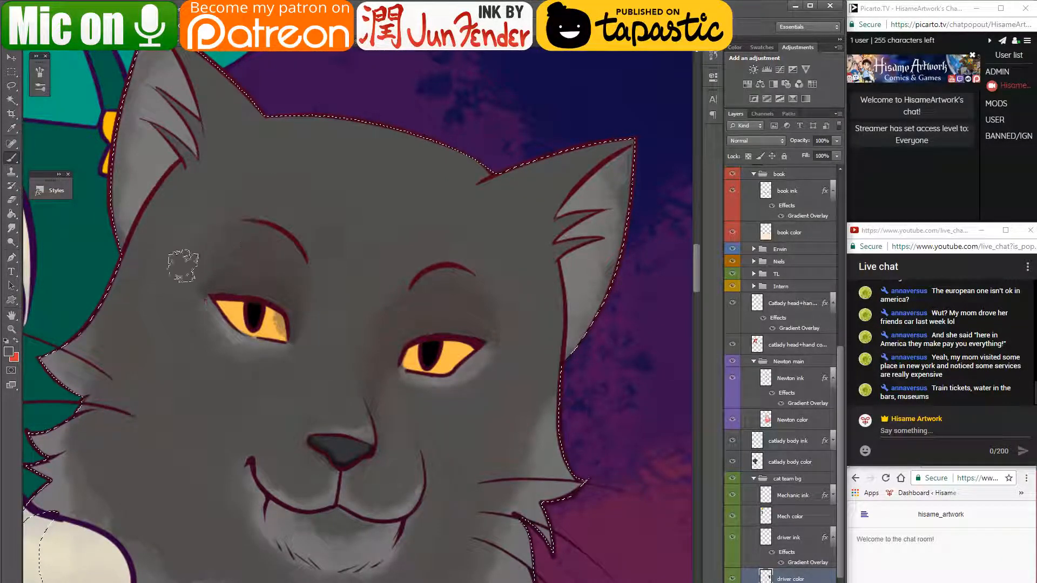
- With the 929 brush, repaint the smudged iris of the eye nearer Newton's hair in its flat yellow
scroll(184, 292, "up", 1)
scroll(183, 291, "up", 2)
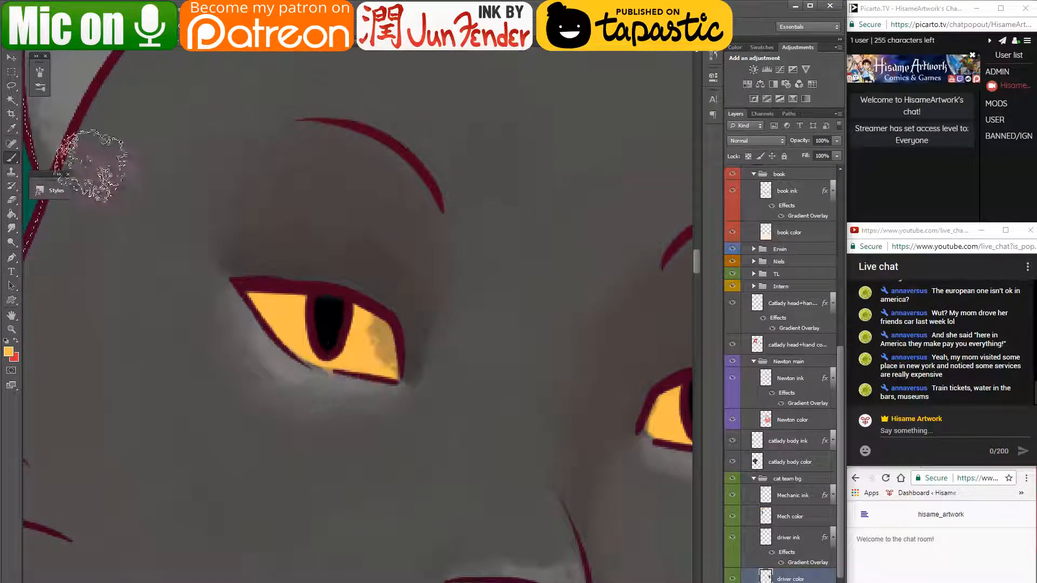
left_click(36, 27)
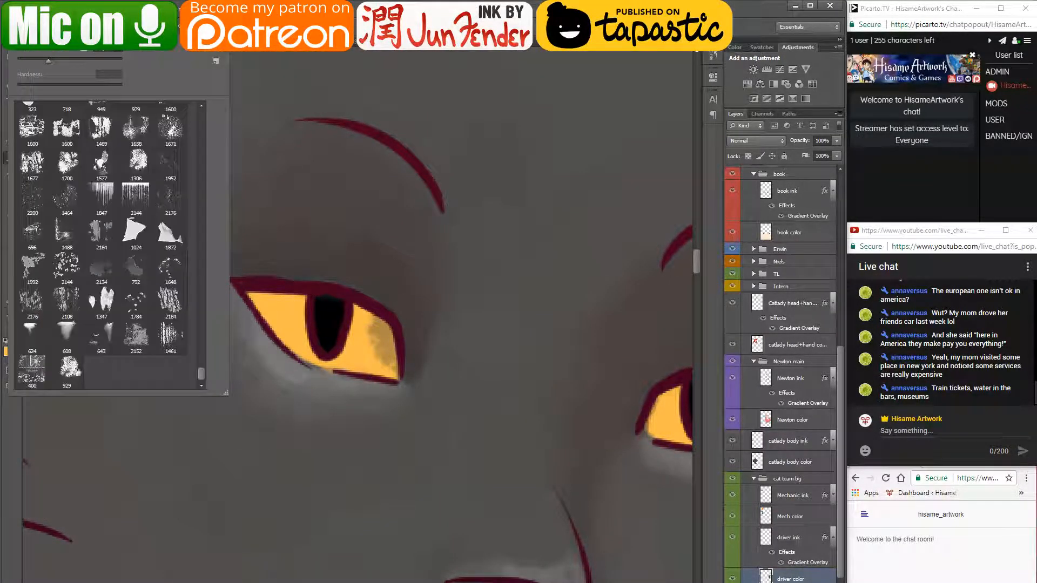
double_click(70, 371)
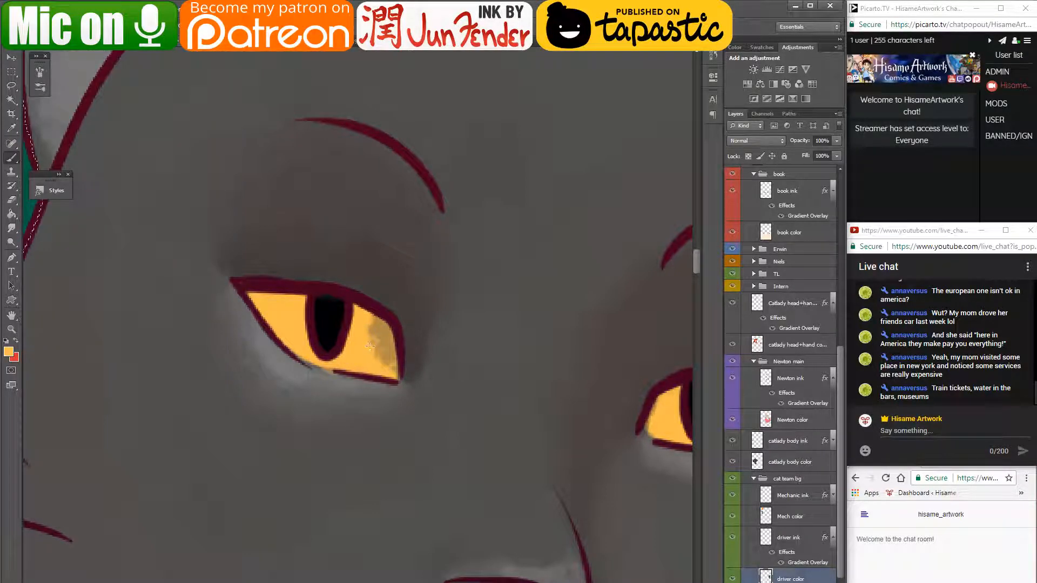
mouse_move(391, 349)
left_mouse_down()
mouse_move(358, 329)
mouse_move(348, 292)
mouse_move(374, 362)
mouse_move(380, 333)
mouse_move(383, 354)
mouse_move(371, 331)
left_mouse_up()
key("]")
left_click_drag(583, 439, 312, 387)
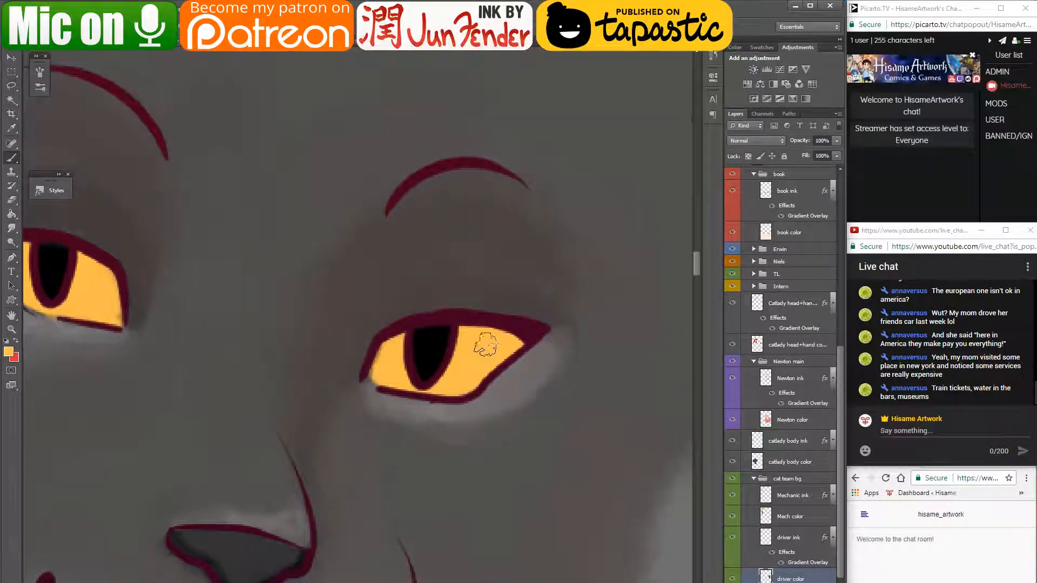
mouse_move(432, 367)
left_mouse_down()
mouse_move(614, 361)
mouse_move(589, 368)
left_mouse_up()
left_click_drag(401, 412, 525, 459)
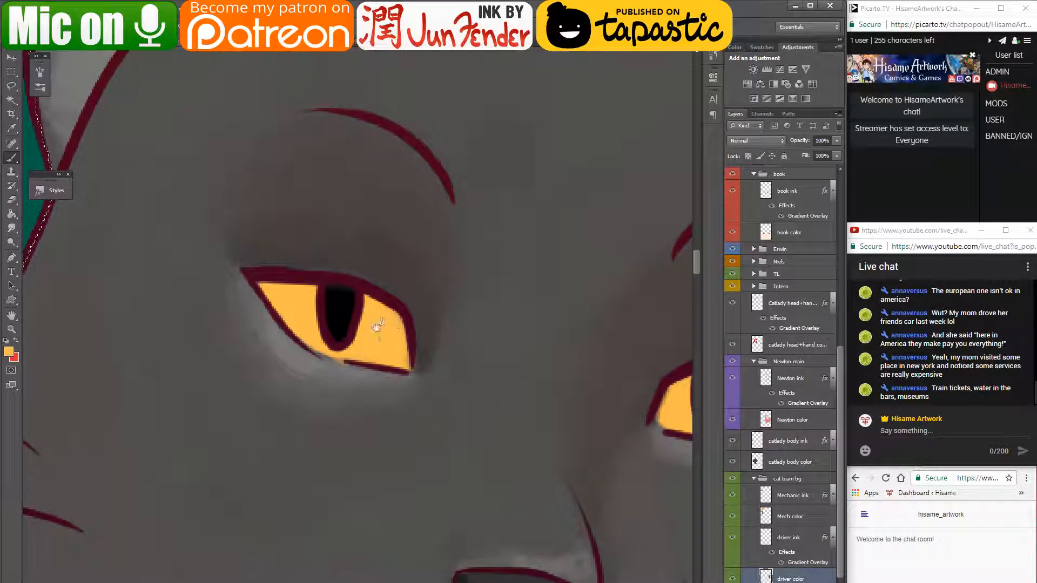
left_click_drag(378, 327, 388, 349)
- Paint an orange-brown shadow across the top of the same iris, beneath the upper eyelid on both sides of the pupil
left_click(339, 308, "alt")
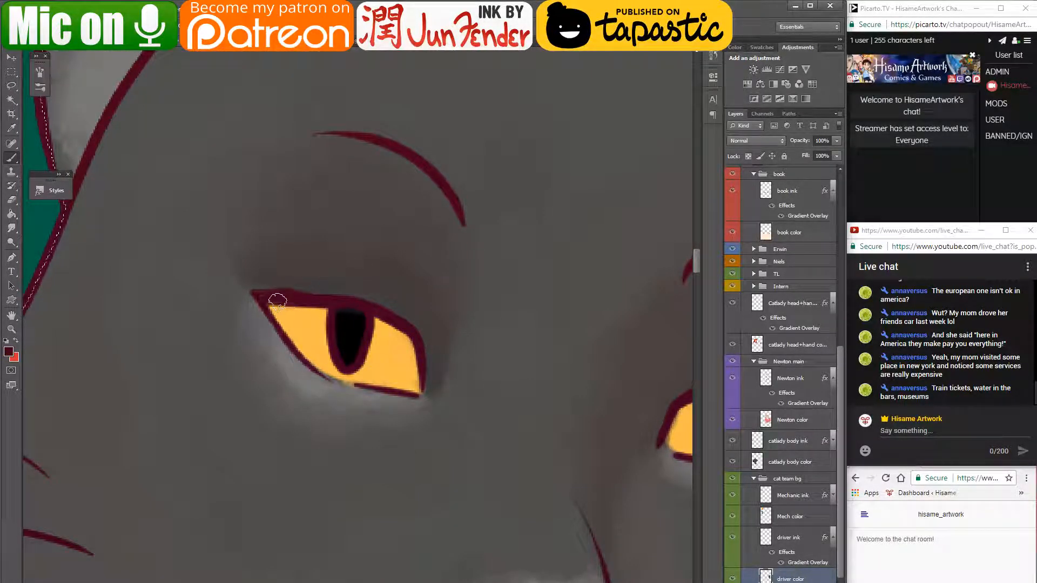
mouse_move(273, 300)
left_mouse_down()
mouse_move(364, 316)
mouse_move(274, 310)
left_mouse_up()
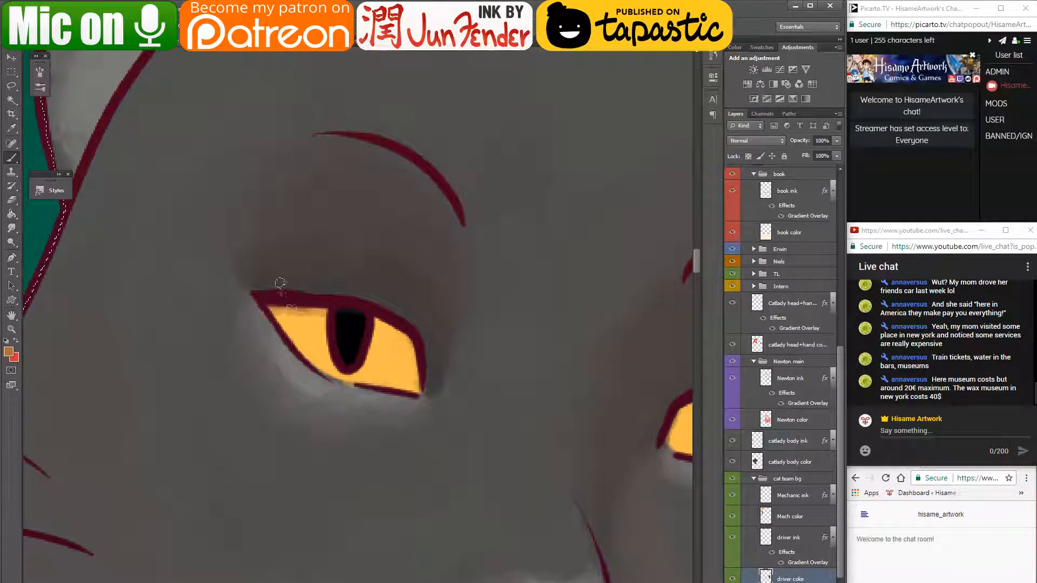
key("ctrl+z")
left_click_drag(279, 310, 314, 315)
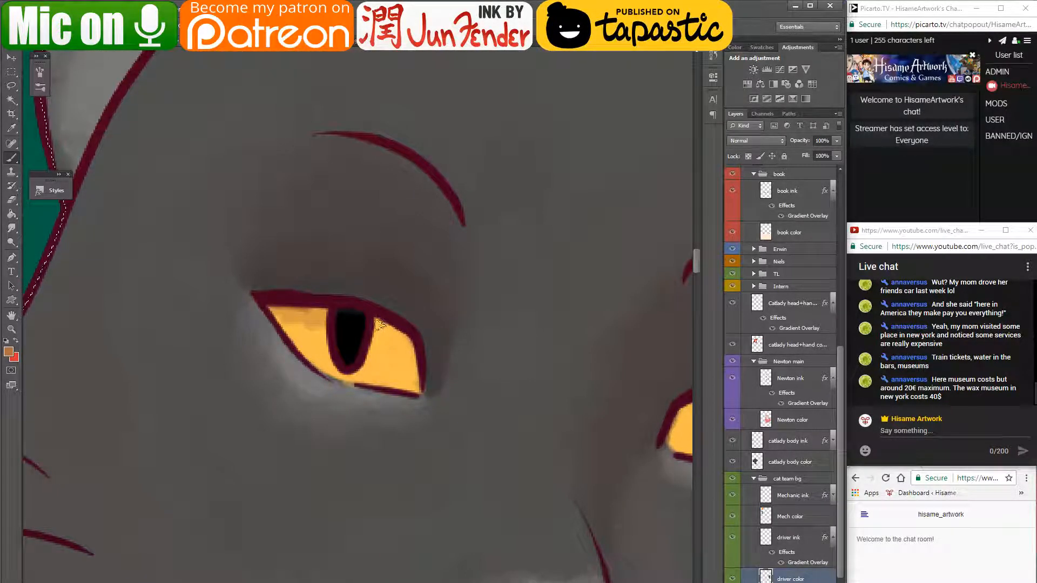
mouse_move(378, 324)
left_mouse_down()
mouse_move(405, 342)
mouse_move(441, 439)
mouse_move(418, 408)
mouse_move(436, 320)
mouse_move(433, 386)
mouse_move(431, 338)
mouse_move(433, 368)
mouse_move(439, 343)
left_mouse_up()
left_click(430, 340, "alt")
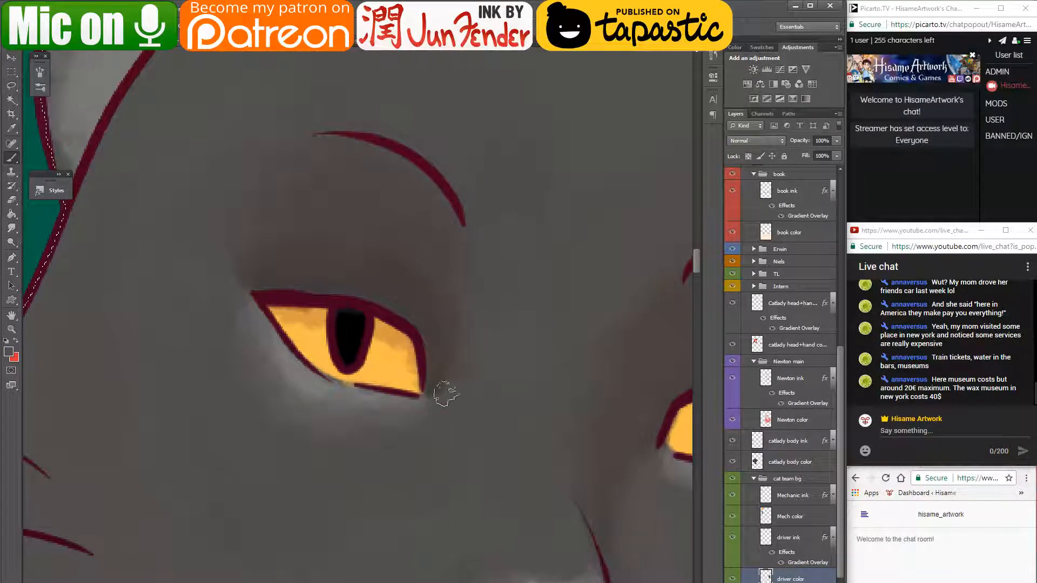
- Sample the orange-brown shadow from the shaded iris and paint it across the upper inner part of the other iris
left_click_drag(507, 405, 308, 370)
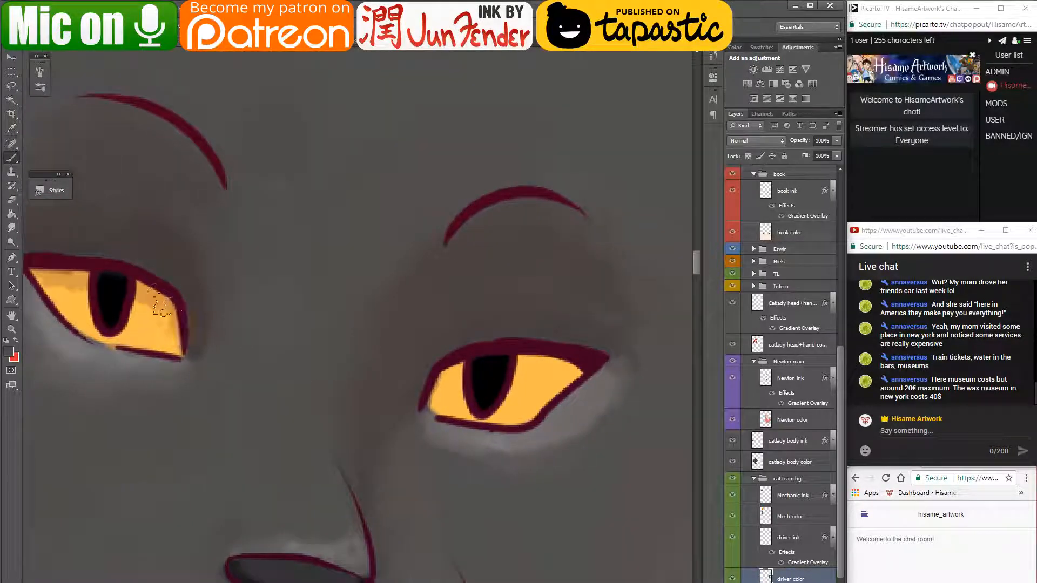
left_click(152, 292, "alt")
mouse_move(448, 379)
left_mouse_down()
mouse_move(435, 399)
mouse_move(457, 370)
left_mouse_up()
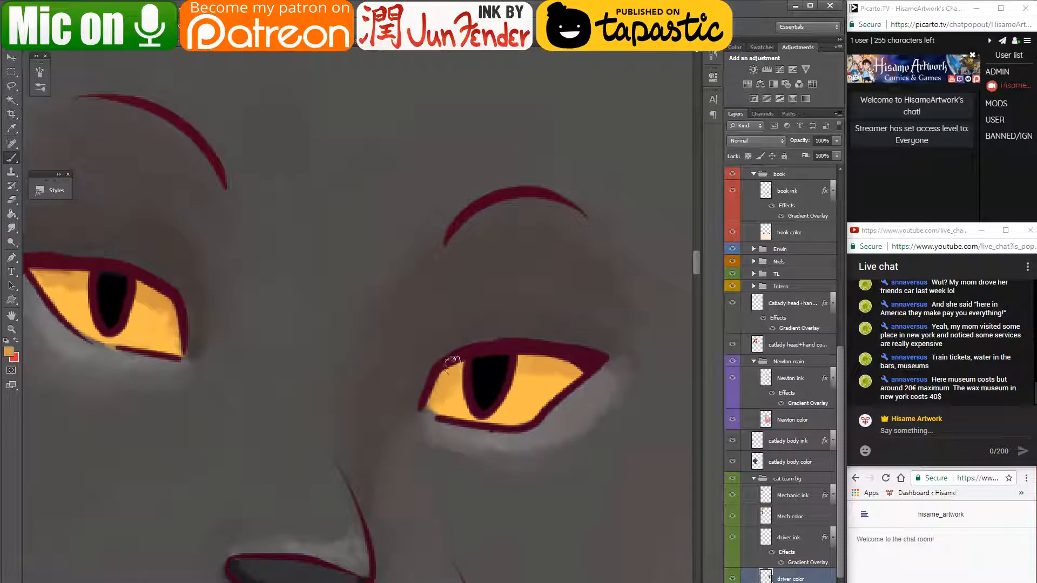
- Blend sampled brownish-grey fur tones around the inner corners of both eyes, softening the edge of the eyelid shading
left_click(445, 347, "alt")
left_click_drag(422, 381, 436, 405)
left_click(198, 285, "alt")
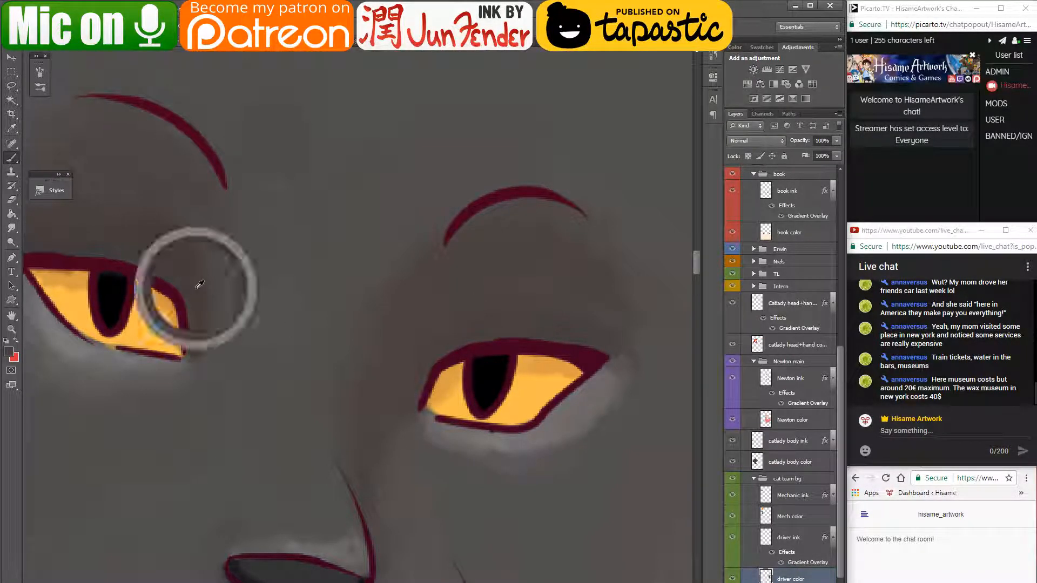
mouse_move(189, 327)
left_mouse_down()
mouse_move(187, 298)
mouse_move(199, 341)
left_mouse_up()
left_click_drag(196, 297, 385, 333)
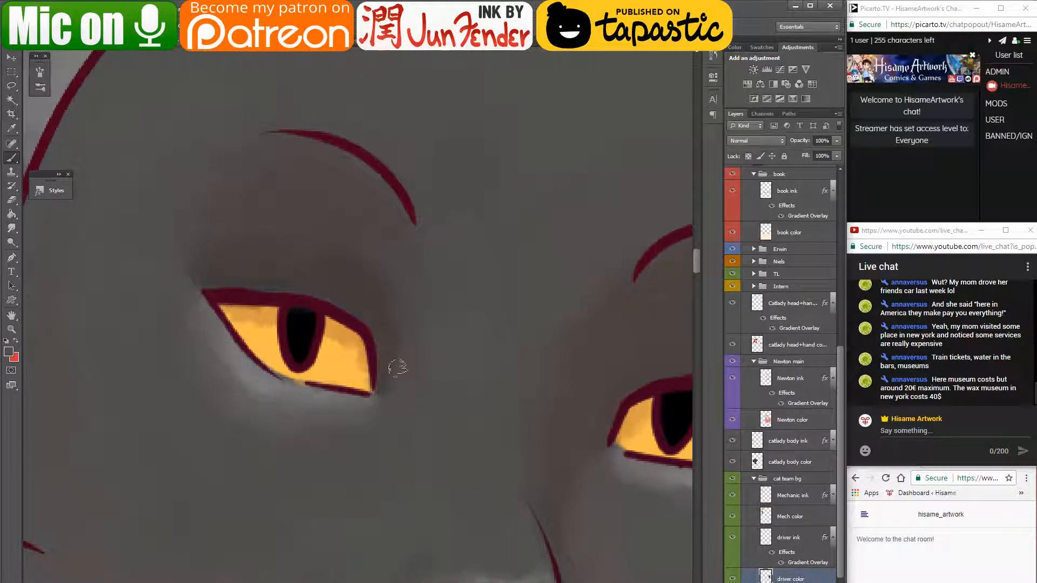
left_click(412, 237, "alt")
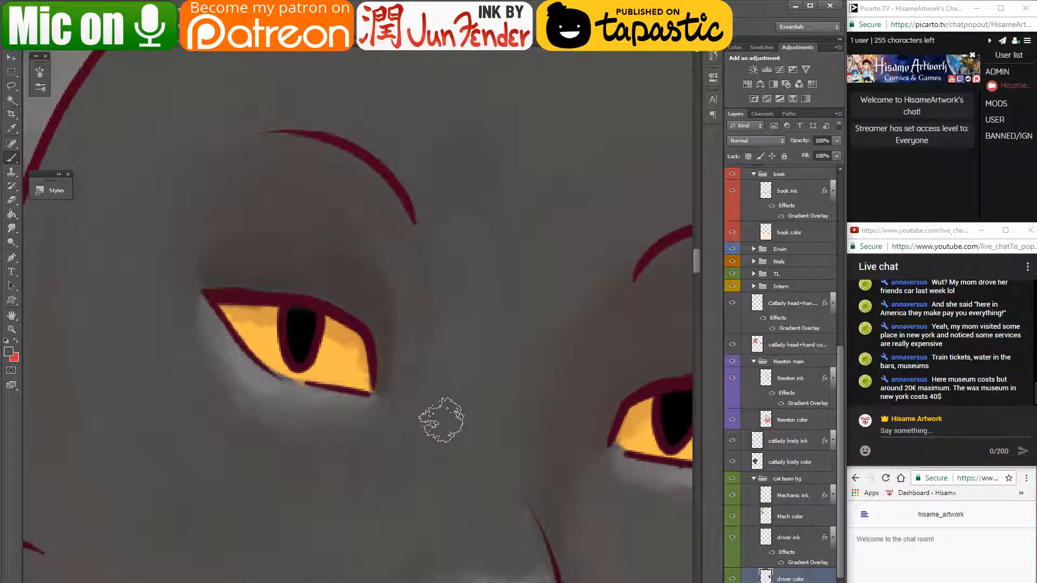
- Smooth the fur below the inner corner of the eye farther from Newton, blending it into the cheek beside the nose
left_click_drag(495, 421, 277, 282)
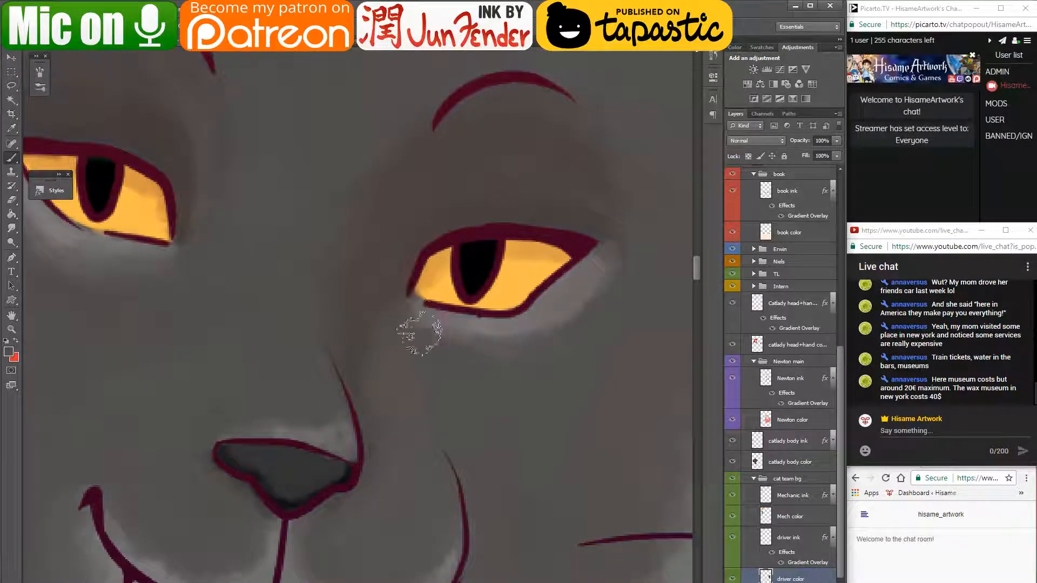
mouse_move(442, 354)
left_mouse_down()
mouse_move(430, 329)
mouse_move(415, 355)
mouse_move(448, 363)
mouse_move(414, 329)
mouse_move(524, 340)
mouse_move(405, 319)
left_mouse_up()
left_click(447, 365, "alt")
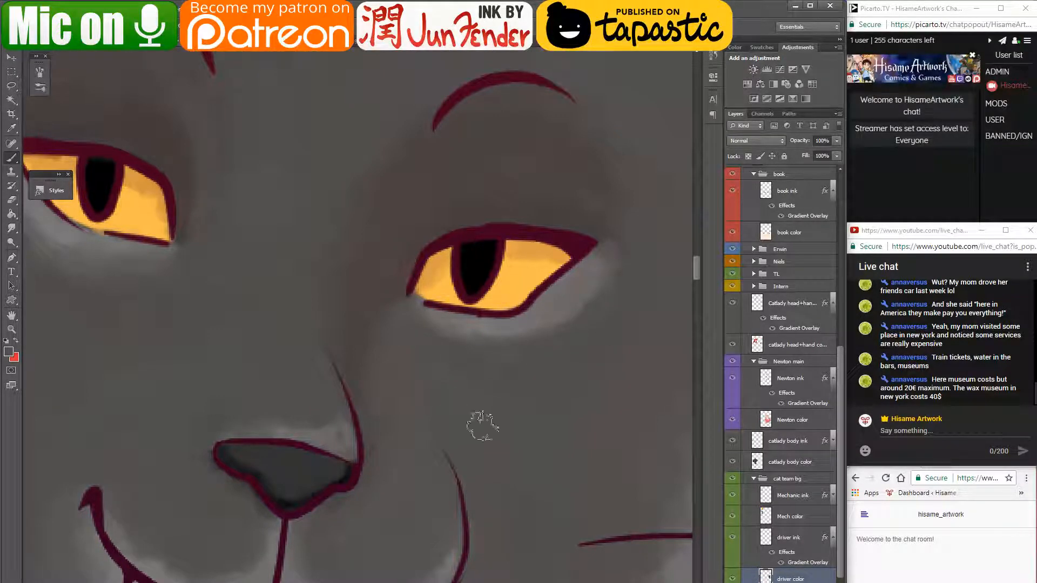
- Sample the near-black of the cat's nose and paint a thin shadow beneath the centre of the mouth line
mouse_move(413, 528)
left_mouse_down()
mouse_move(535, 351)
mouse_move(512, 341)
left_mouse_up()
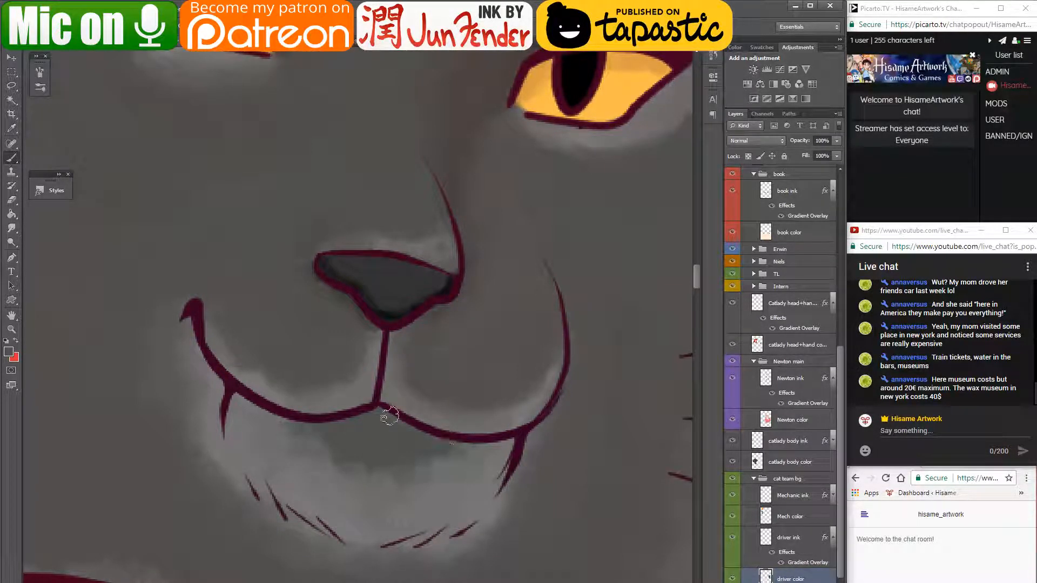
left_click(444, 286, "alt")
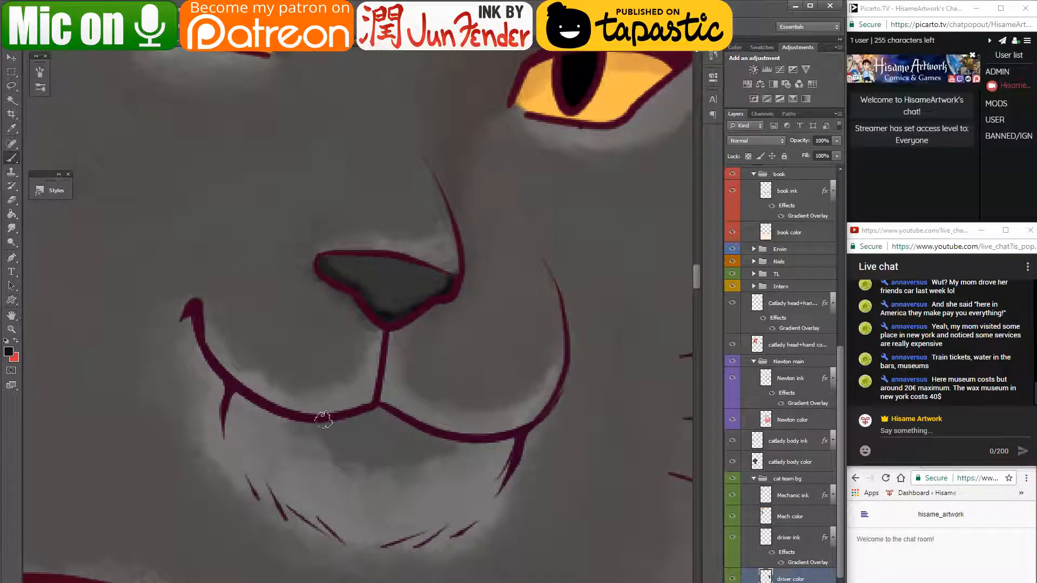
mouse_move(324, 418)
left_mouse_down()
mouse_move(376, 414)
mouse_move(442, 444)
left_mouse_up()
- Set the foreground colour to a dark muted purple with hue 288° and paint it into the shadow beneath the mouth
left_click(9, 352)
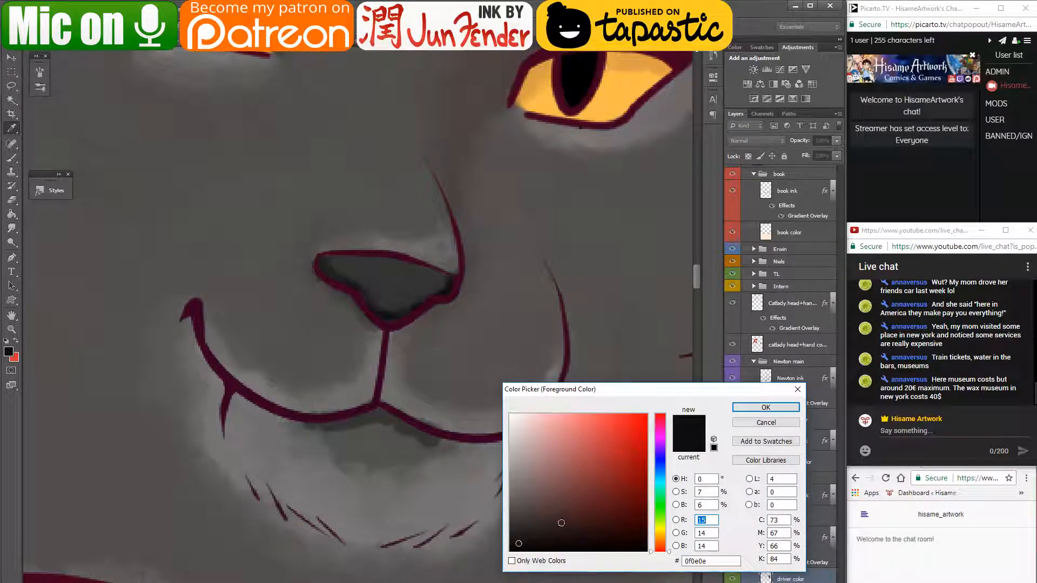
left_click(659, 441)
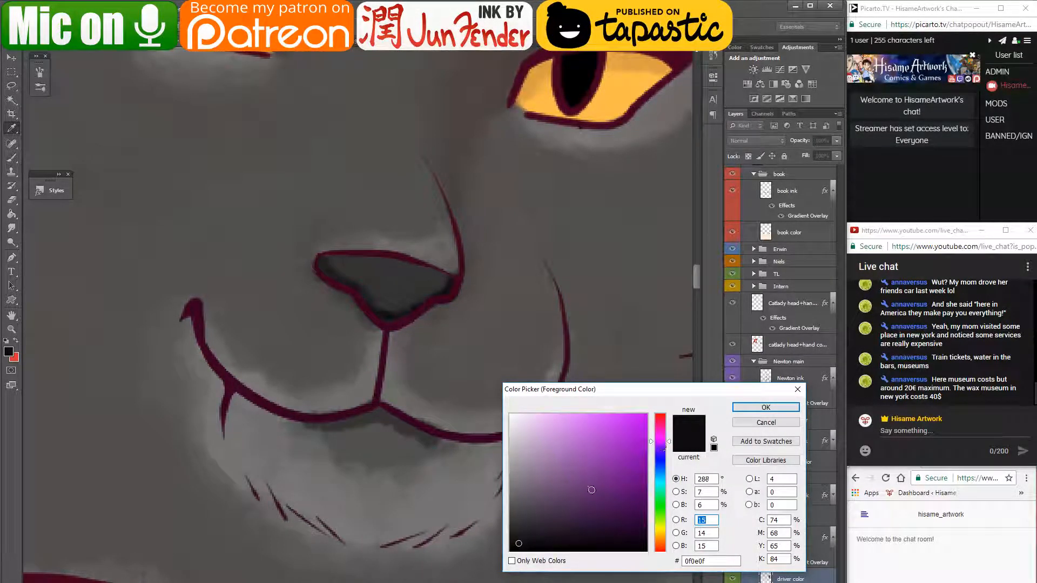
left_click_drag(526, 531, 548, 532)
left_click(756, 409)
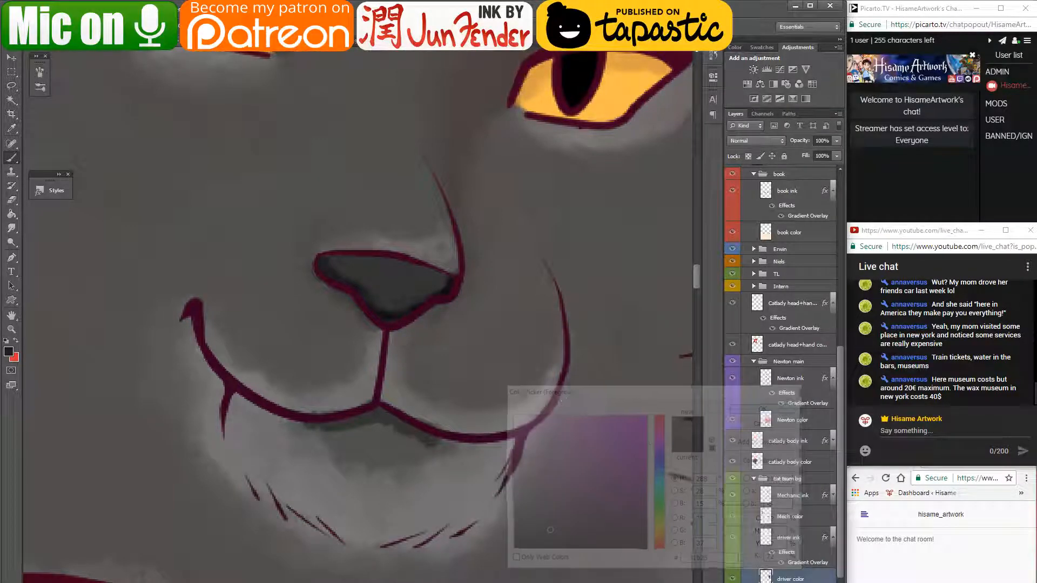
mouse_move(321, 426)
left_mouse_down()
mouse_move(379, 417)
mouse_move(366, 415)
mouse_move(416, 432)
mouse_move(327, 429)
left_mouse_up()
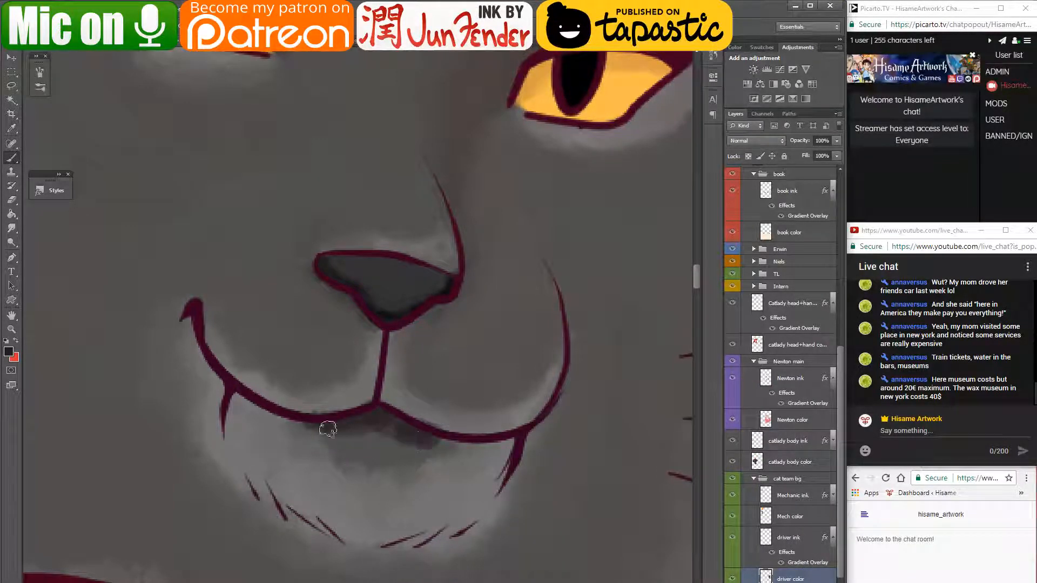
- Blend the purple mouth shadow into the grey chin fur with sampled mid-tones on both sides of the centre
left_click(382, 447, "alt")
mouse_move(408, 437)
left_mouse_down()
mouse_move(322, 426)
mouse_move(375, 421)
mouse_move(422, 441)
mouse_move(375, 421)
mouse_move(320, 424)
mouse_move(397, 423)
mouse_move(434, 443)
left_mouse_up()
left_click(423, 441, "alt")
left_click(362, 448, "alt")
mouse_move(329, 434)
left_mouse_down()
mouse_move(368, 442)
mouse_move(293, 431)
left_mouse_up()
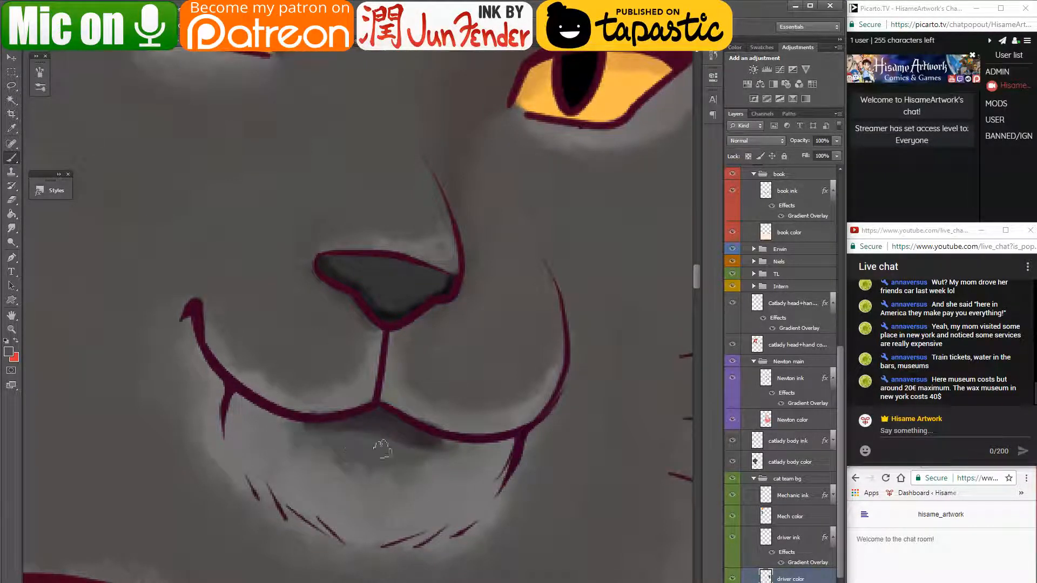
- Refine the shadow under the lip with further sampled greys, softening its lower edge and outer ends along the mouth line
left_click(277, 420, "alt")
left_click(473, 436, "alt")
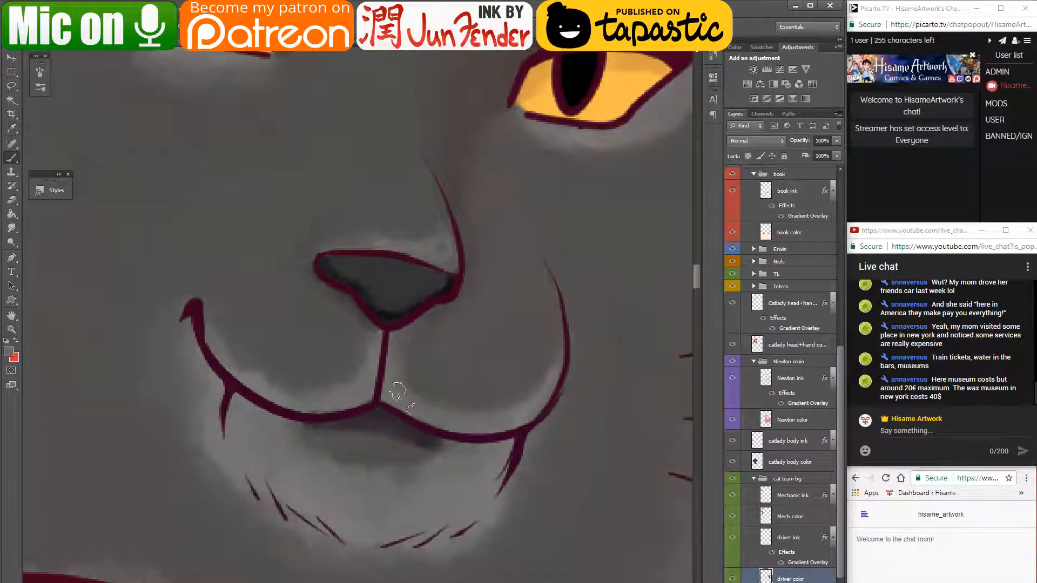
left_click(426, 434, "alt")
mouse_move(408, 427)
left_mouse_down()
mouse_move(427, 436)
mouse_move(357, 415)
mouse_move(371, 425)
mouse_move(296, 417)
mouse_move(362, 394)
mouse_move(279, 426)
mouse_move(320, 447)
left_mouse_up()
left_click(326, 403, "alt")
- Even out the light chin fur with broad soft strokes from below the mouth shadow towards the mouth corner
scroll(433, 423, "down", 5)
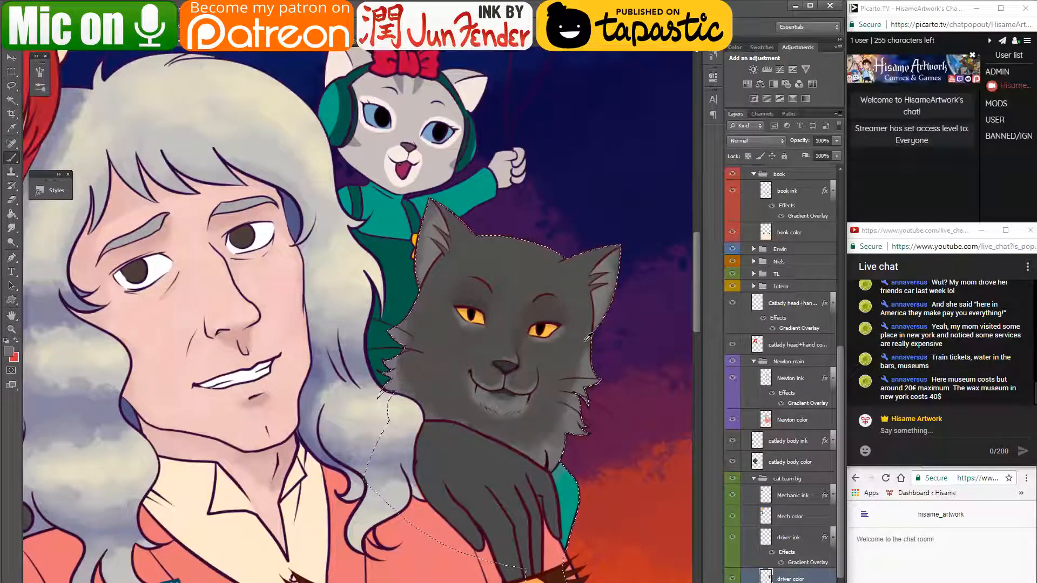
scroll(562, 354, "up", 3)
scroll(534, 371, "up", 2)
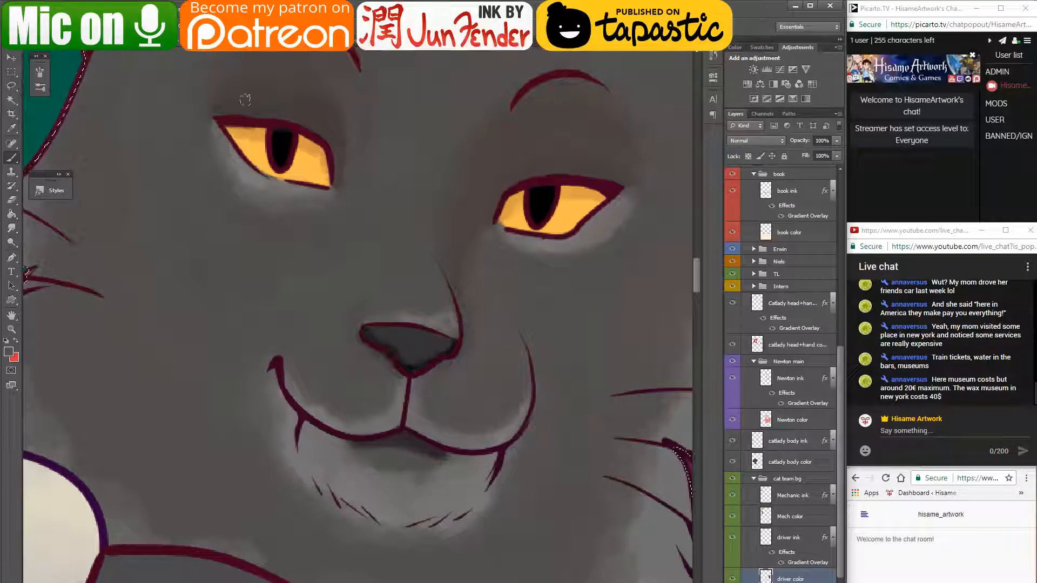
mouse_move(398, 458)
left_mouse_down()
mouse_move(360, 454)
mouse_move(404, 468)
mouse_move(413, 450)
mouse_move(395, 451)
mouse_move(425, 462)
mouse_move(361, 452)
mouse_move(353, 461)
mouse_move(449, 459)
mouse_move(403, 477)
mouse_move(322, 450)
mouse_move(425, 474)
mouse_move(336, 463)
mouse_move(455, 460)
mouse_move(418, 488)
mouse_move(477, 471)
mouse_move(462, 467)
mouse_move(401, 500)
mouse_move(408, 492)
mouse_move(341, 454)
left_mouse_up()
mouse_move(404, 484)
left_mouse_down()
mouse_move(358, 466)
mouse_move(464, 469)
mouse_move(307, 442)
left_mouse_up()
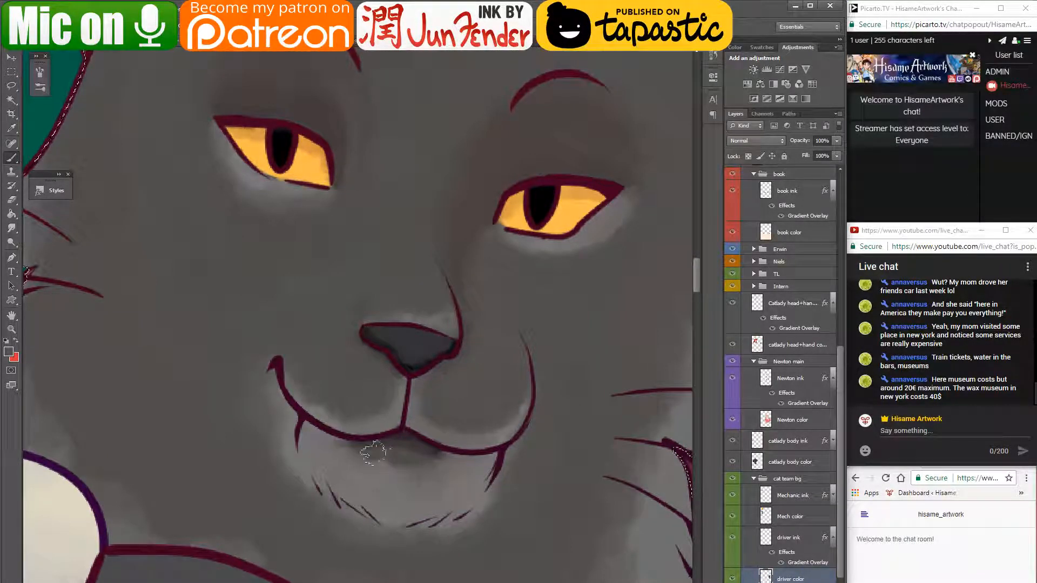
- Examine the whole illustration, comparing the shaded dark grey cat with the other characters and the gloved hands
scroll(394, 317, "down", 3)
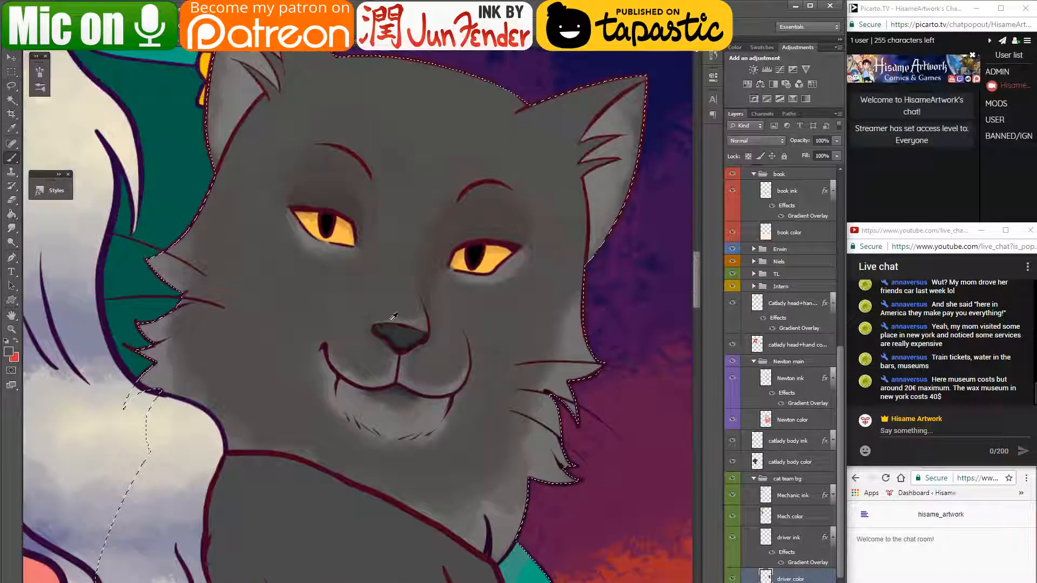
scroll(394, 317, "down", 3)
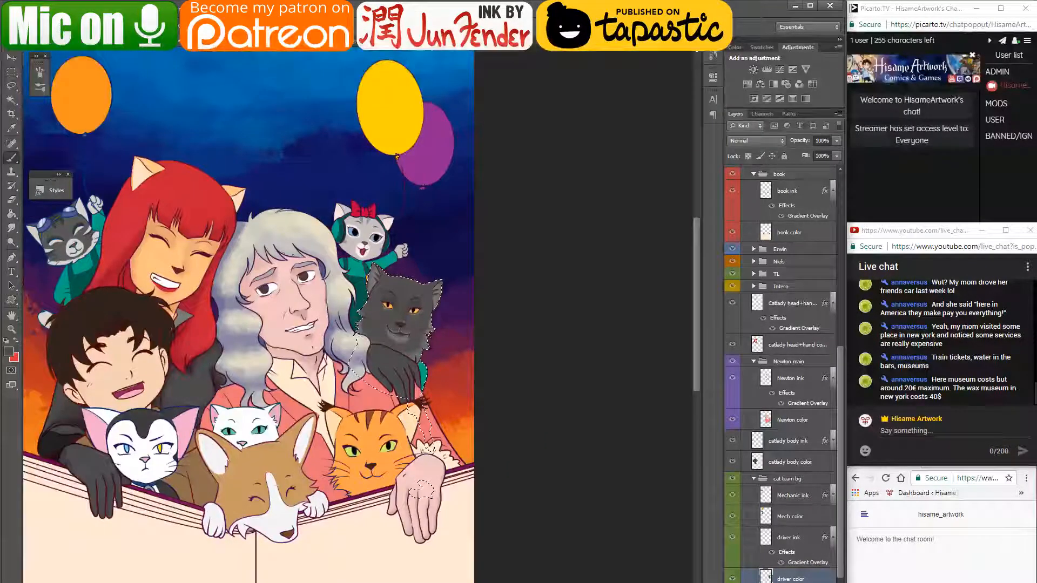
left_click_drag(345, 350, 451, 352)
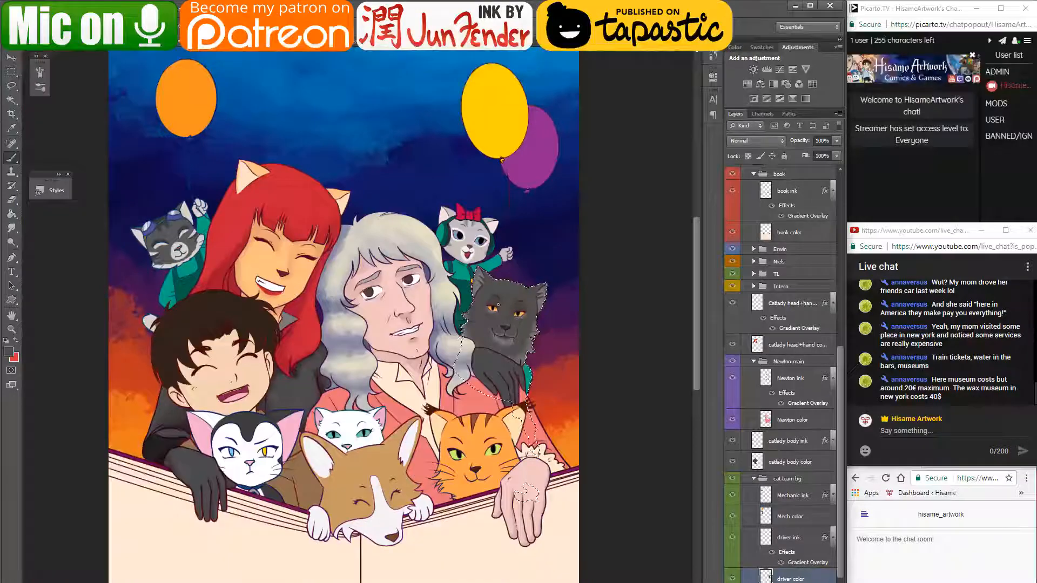
scroll(492, 300, "up", 1)
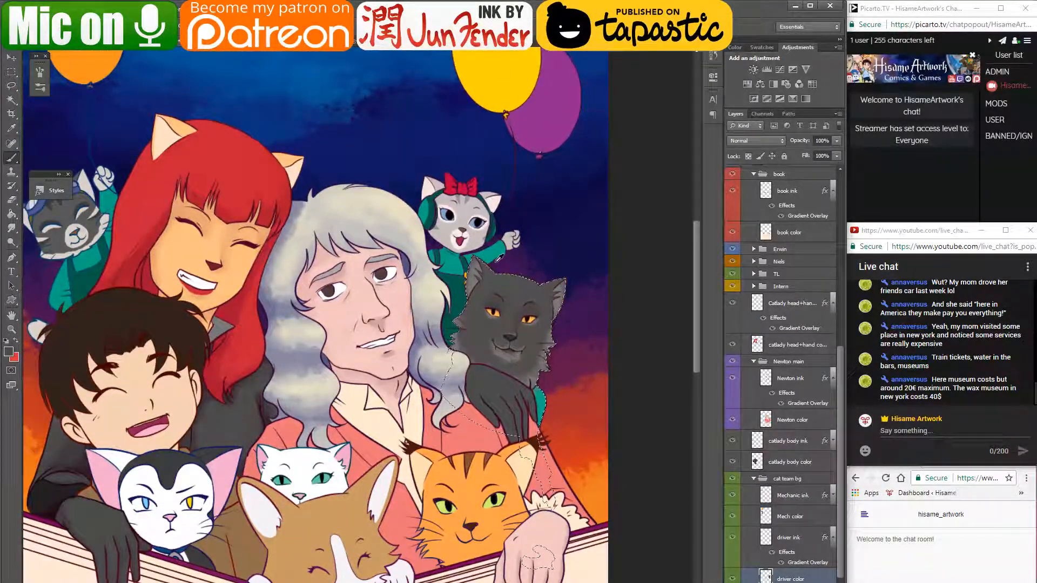
scroll(488, 253, "up", 1)
left_click_drag(443, 385, 586, 143)
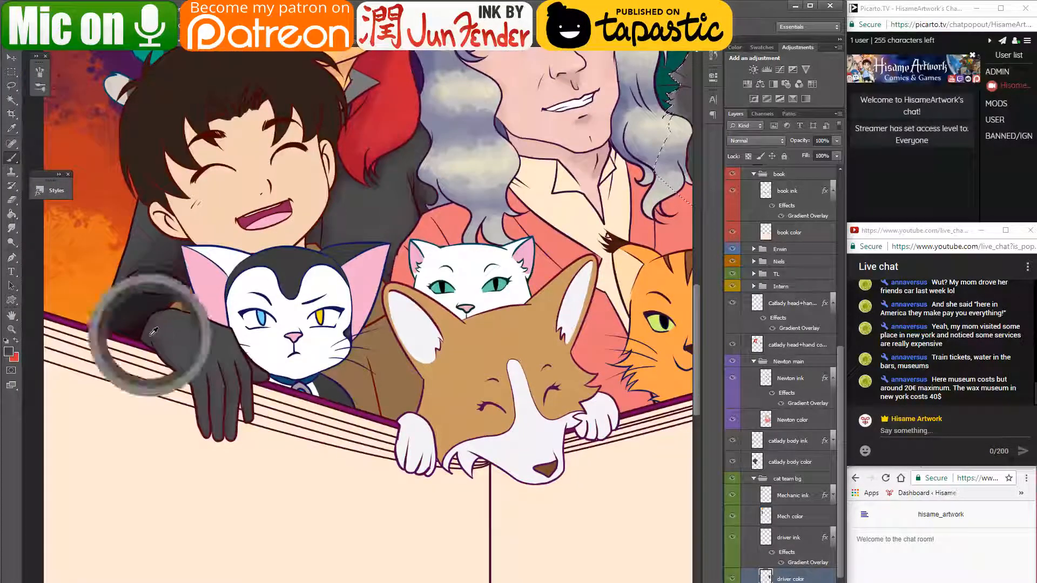
left_click_drag(640, 324, 393, 402)
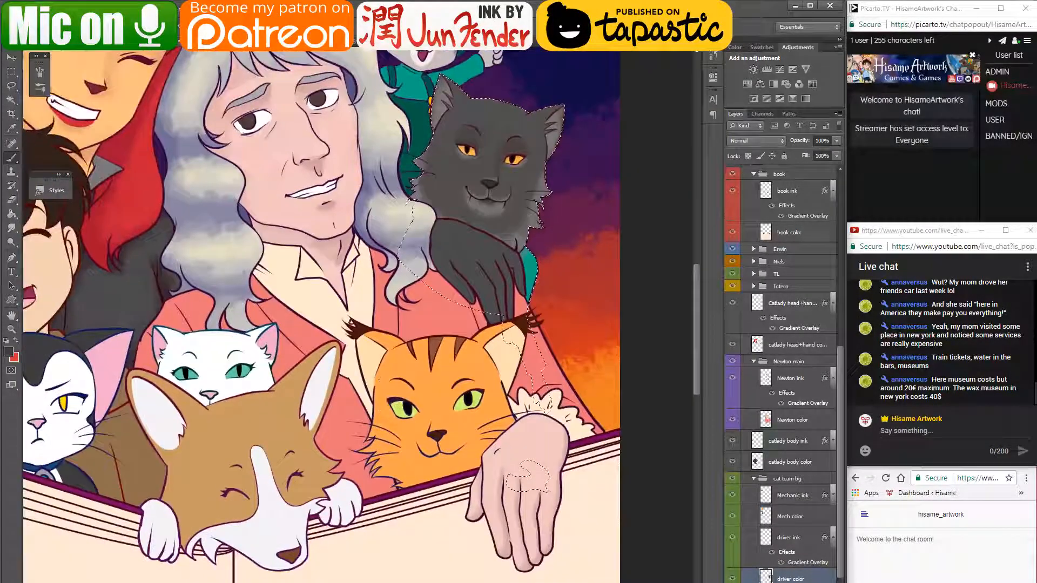
scroll(462, 198, "up", 2)
left_click_drag(522, 149, 515, 310)
scroll(515, 310, "up", 2)
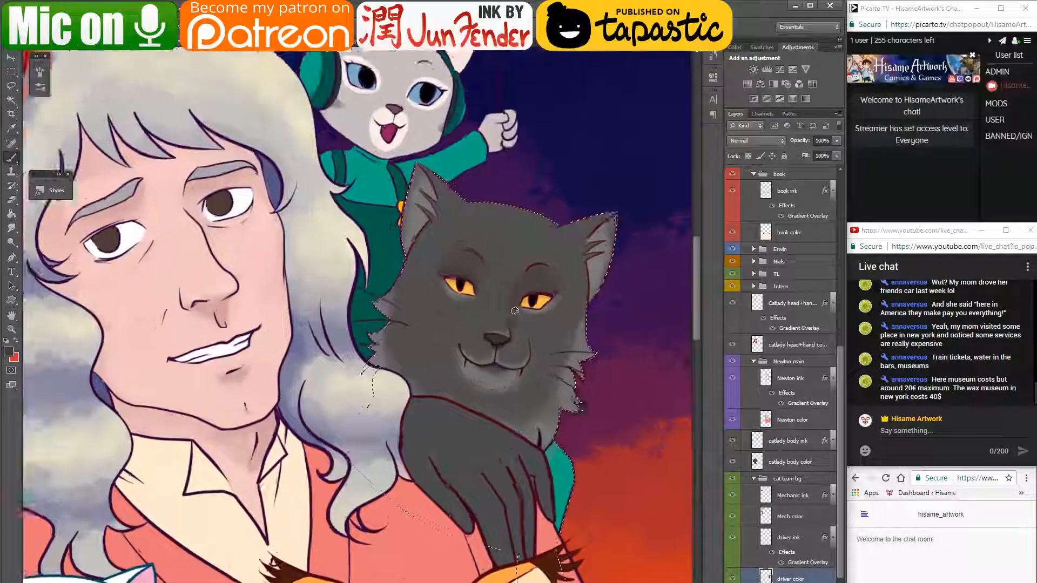
- Clear the cat's selection, switch to the catlady head+hand color layer and load its painted area as a selection
key("ctrl+d")
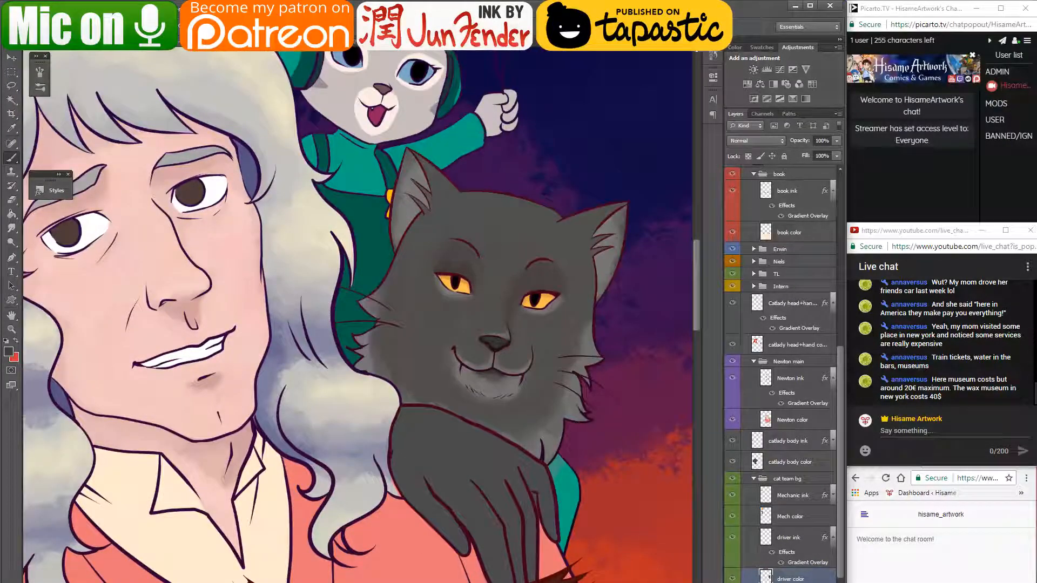
scroll(779, 562, "down", 2)
scroll(779, 562, "down", 1)
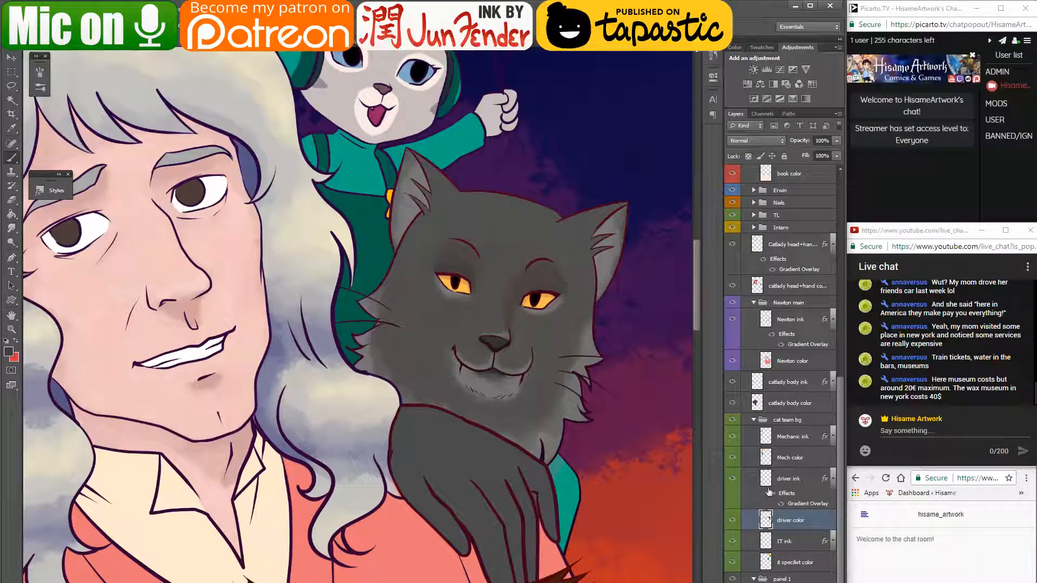
left_click(783, 285)
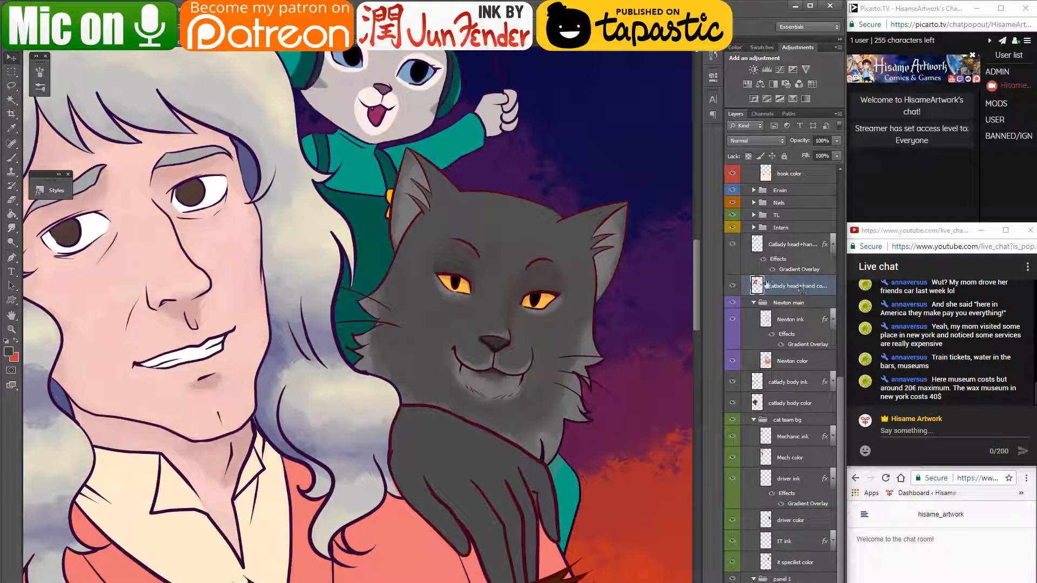
left_click(761, 285, "ctrl")
- With the Brush tool, paint soft dark shading along the finger lines of the grey hand on Newton's shoulder
left_click_drag(566, 536, 538, 421)
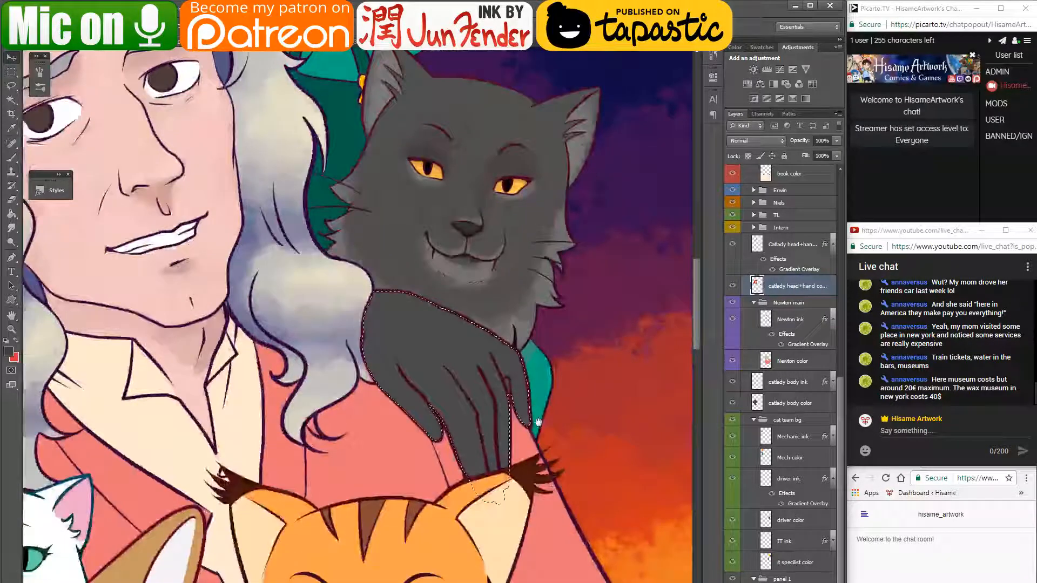
scroll(559, 373, "up", 2)
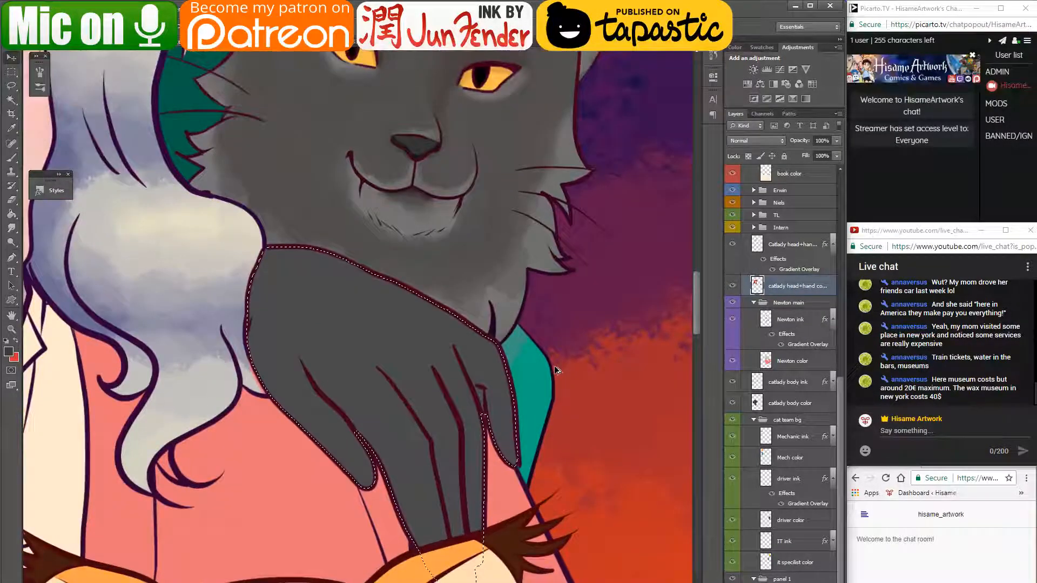
left_click(11, 157)
left_click_drag(382, 389, 463, 348)
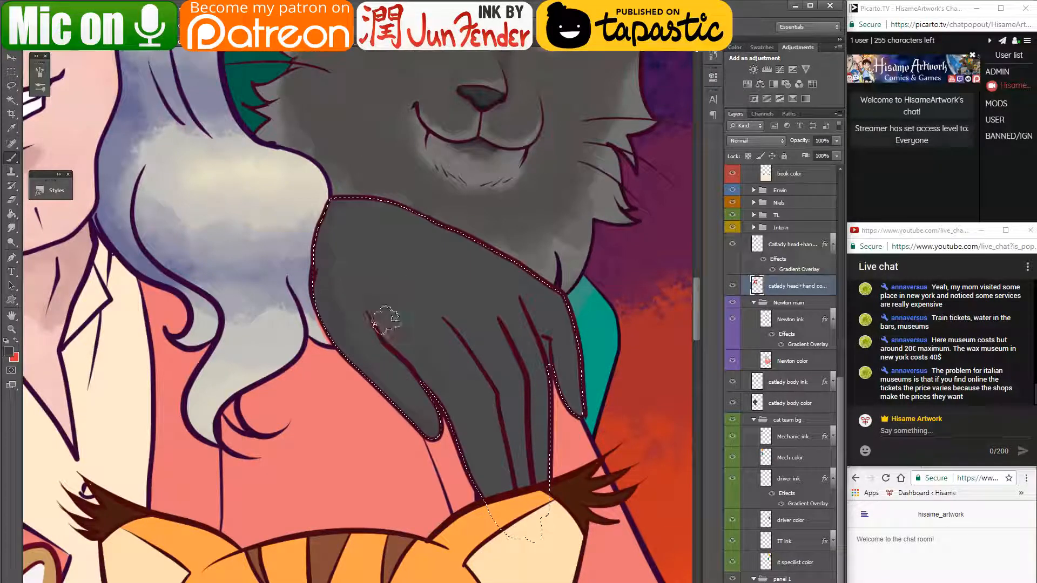
left_click_drag(479, 372, 476, 346)
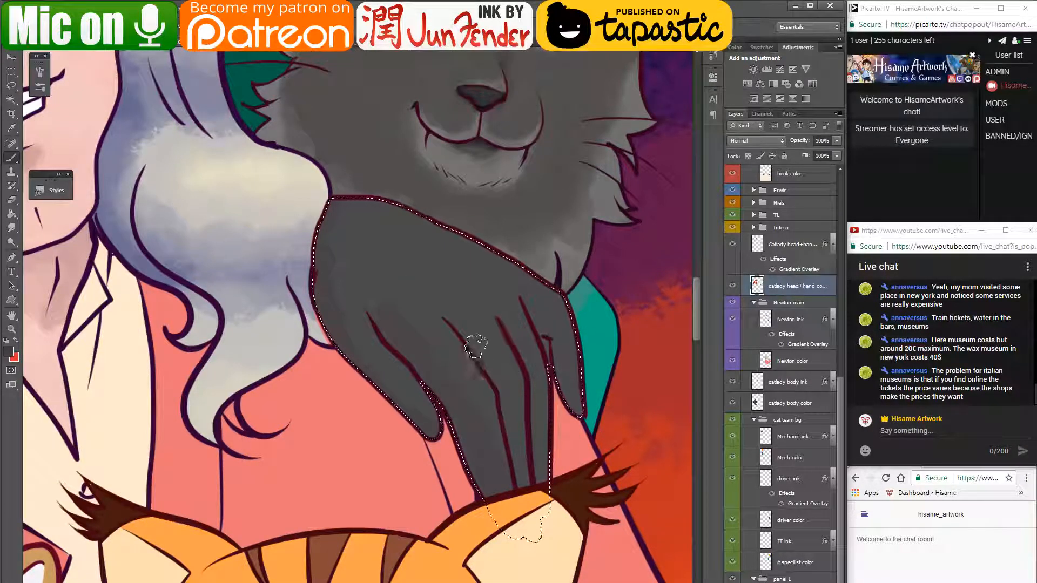
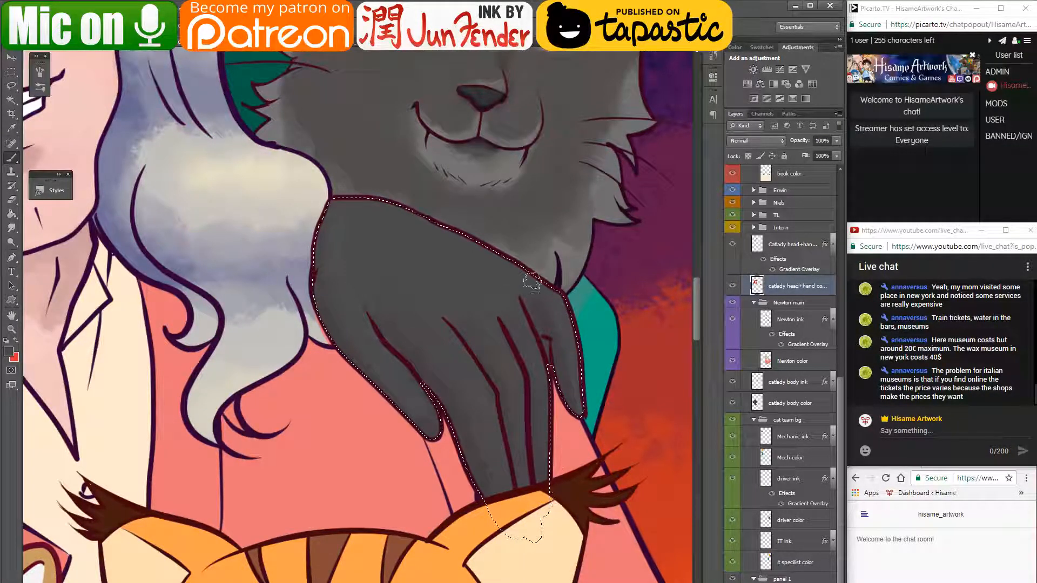
- Blend sampled greys over the hand's knuckles and between its fingers to smooth the shading
left_click(545, 320, "alt")
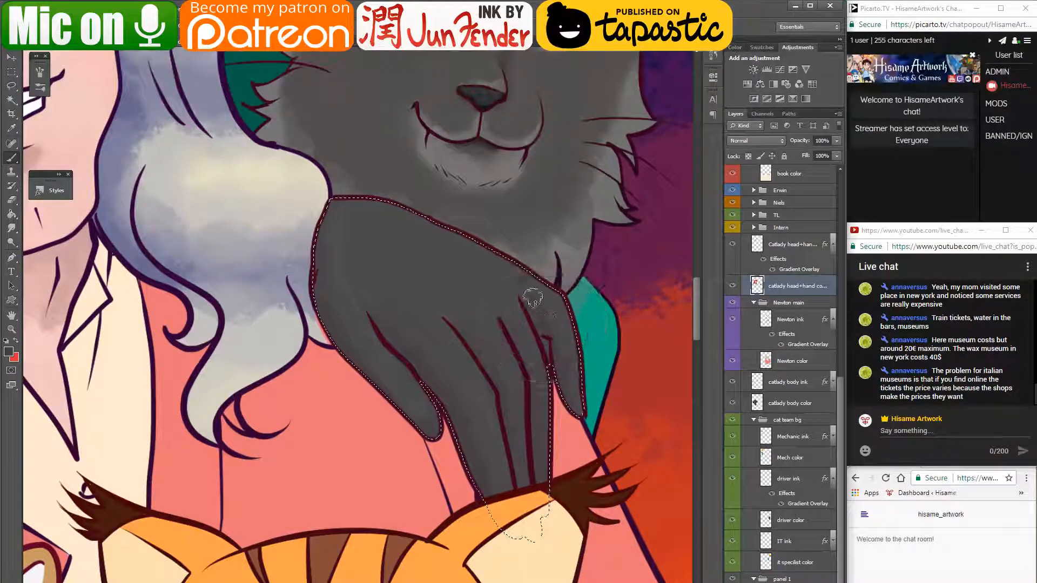
left_click(514, 267, "alt")
left_click(486, 278, "alt")
left_click(414, 357, "alt")
left_click_drag(452, 322, 509, 435)
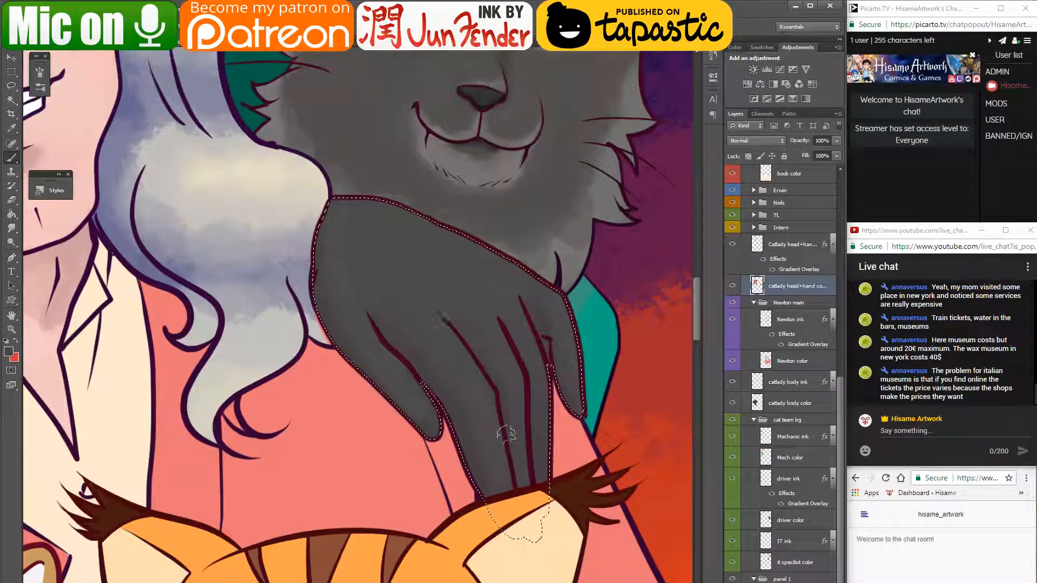
- Smooth the grey shading between the fingers and over the back of the hand on Newton's shoulder, and clear the selection
left_click_drag(424, 312, 487, 399)
left_click_drag(441, 331, 480, 390)
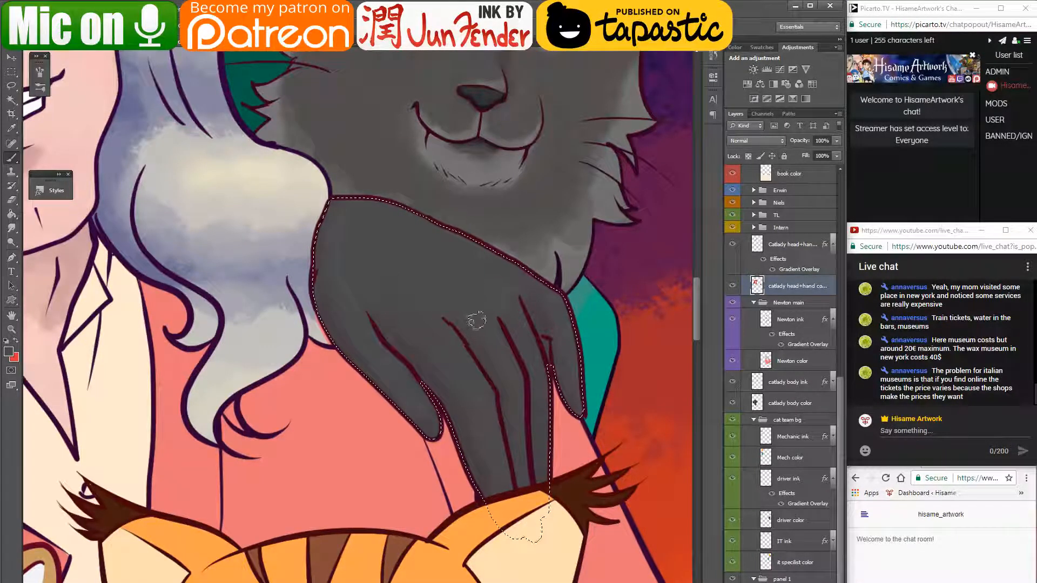
left_click_drag(429, 285, 523, 342)
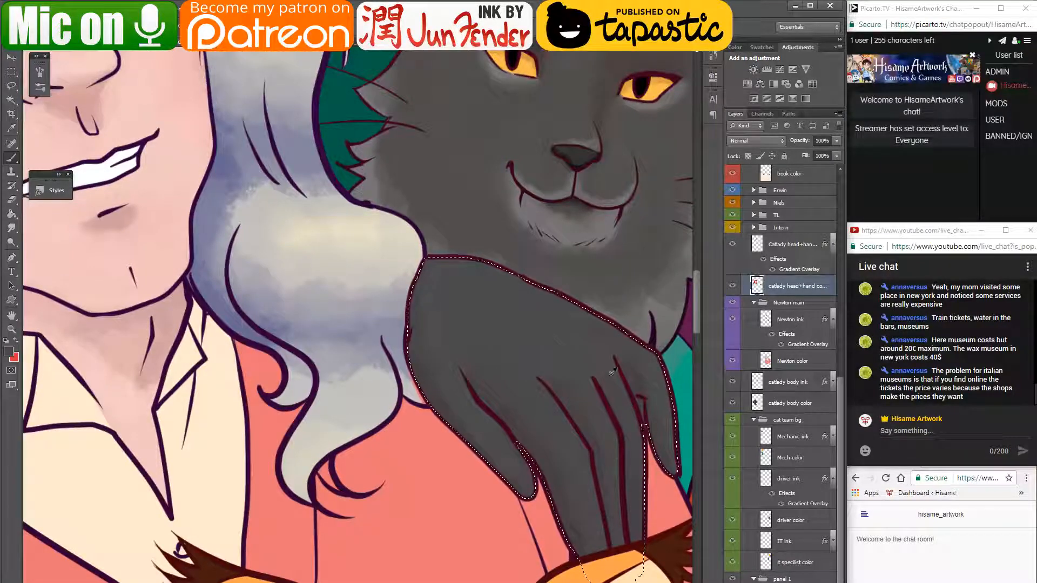
left_click_drag(547, 485, 521, 483)
key("ctrl+d")
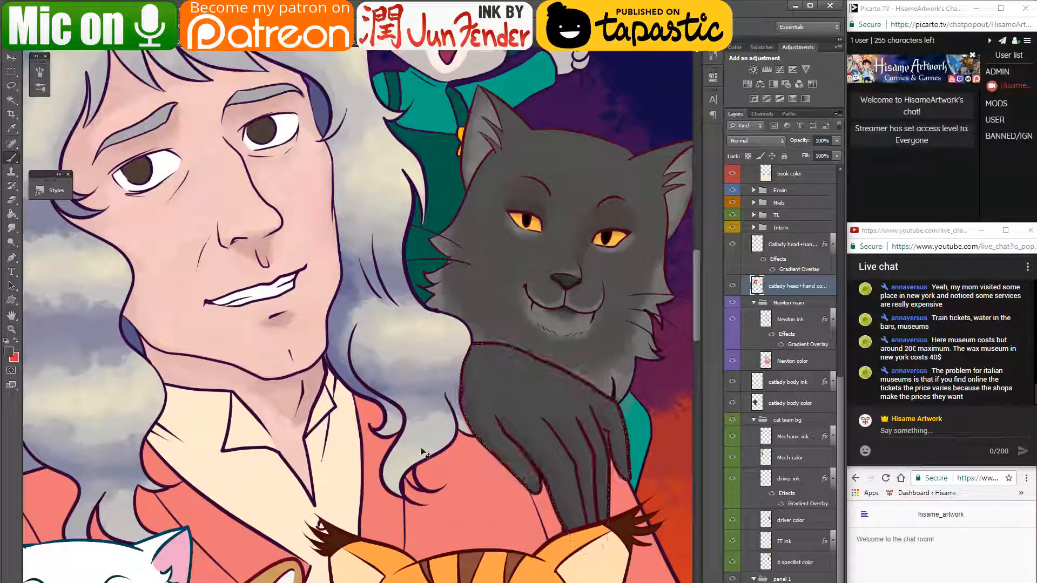
- Switch to the Newton color layer, load its painted area as a selection and hide the selection outline
left_click_drag(460, 426, 477, 426)
key("alt+v")
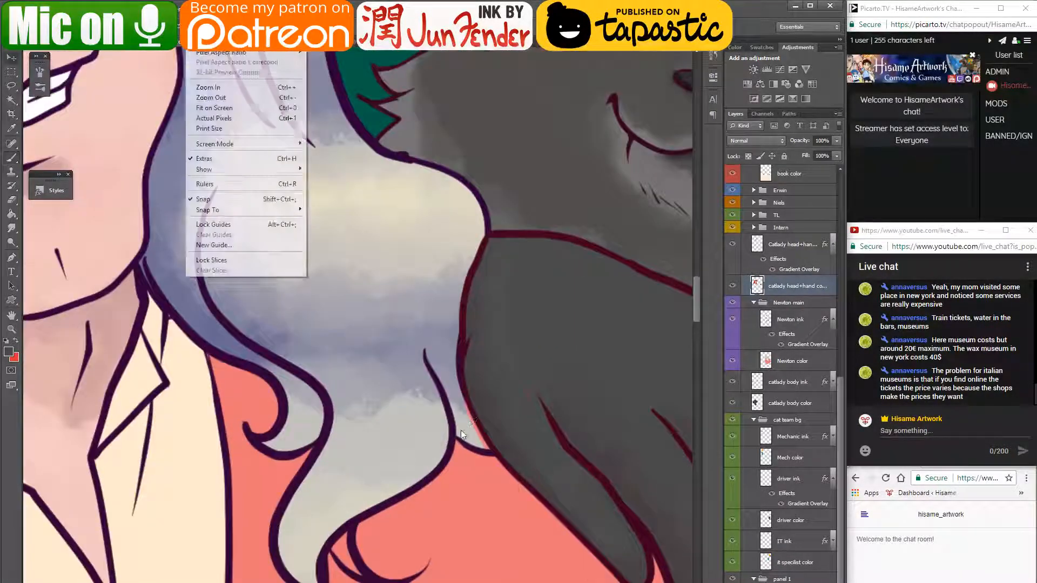
key("Escape")
left_click(471, 428)
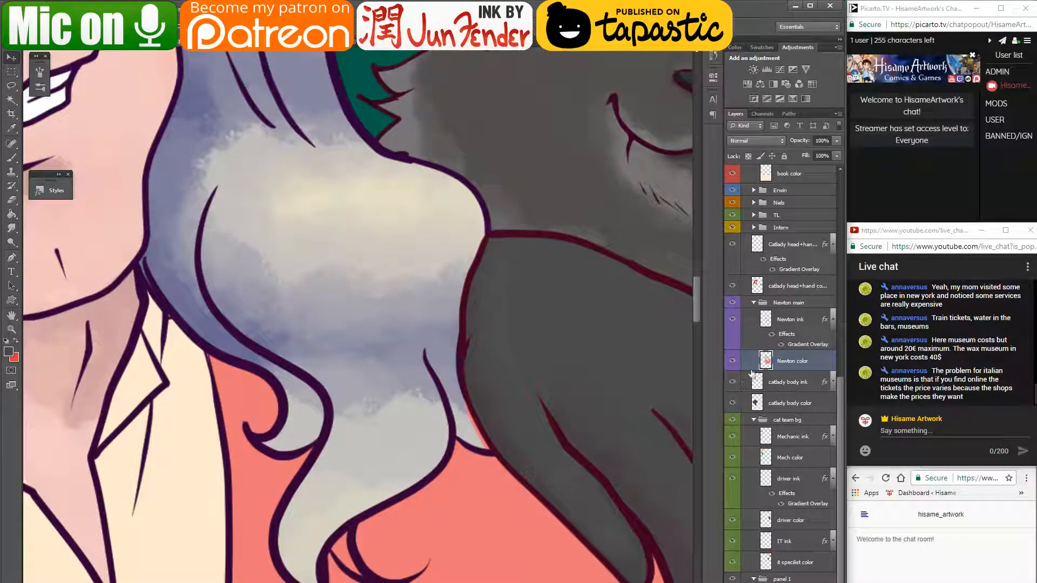
left_click(766, 360, "ctrl")
scroll(555, 412, "up", 1)
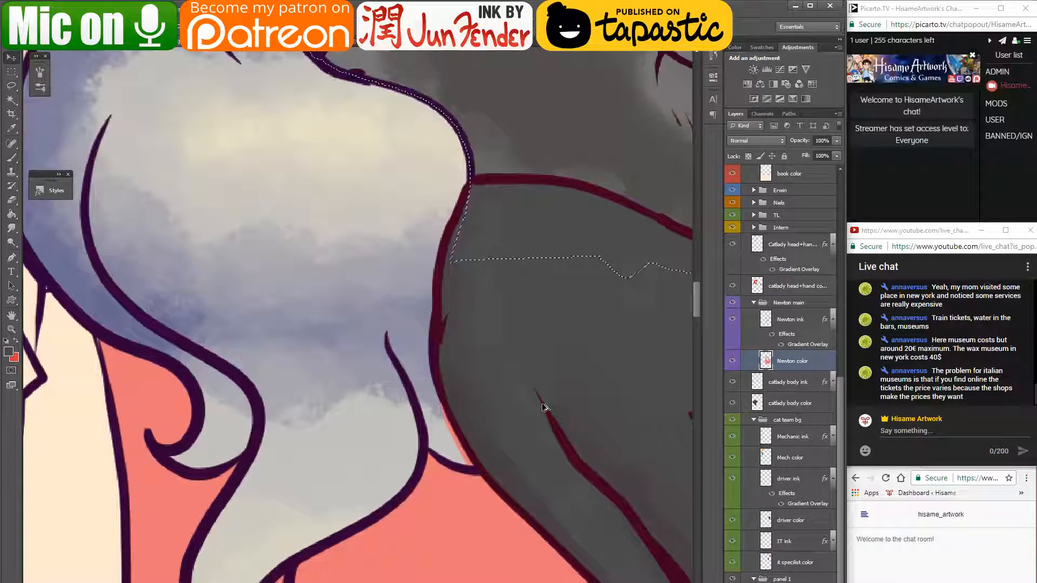
key("ctrl+h")
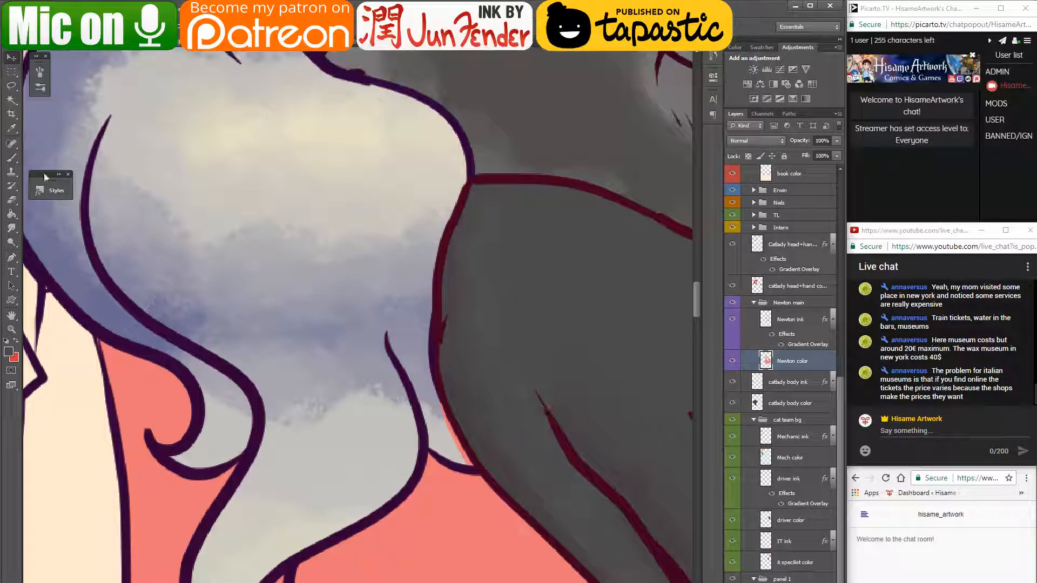
- With the Brush tool, cover the pink gap between Newton's hair and the grey hand with sampled hair greys and blue-grey shading
key("b")
left_click(451, 435, "alt")
mouse_move(451, 435)
left_mouse_down()
mouse_move(460, 407)
mouse_move(451, 423)
mouse_move(447, 415)
mouse_move(481, 459)
mouse_move(449, 406)
mouse_move(455, 433)
left_mouse_up()
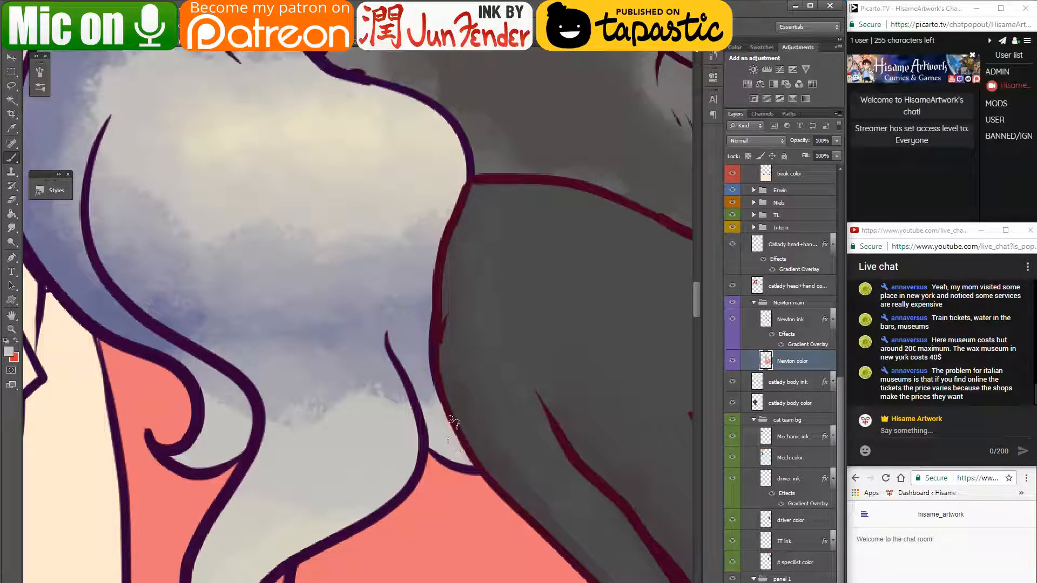
left_click(420, 368, "alt")
mouse_move(426, 391)
left_mouse_down()
mouse_move(458, 455)
mouse_move(434, 400)
mouse_move(455, 440)
mouse_move(439, 436)
mouse_move(528, 419)
mouse_move(541, 427)
left_mouse_up()
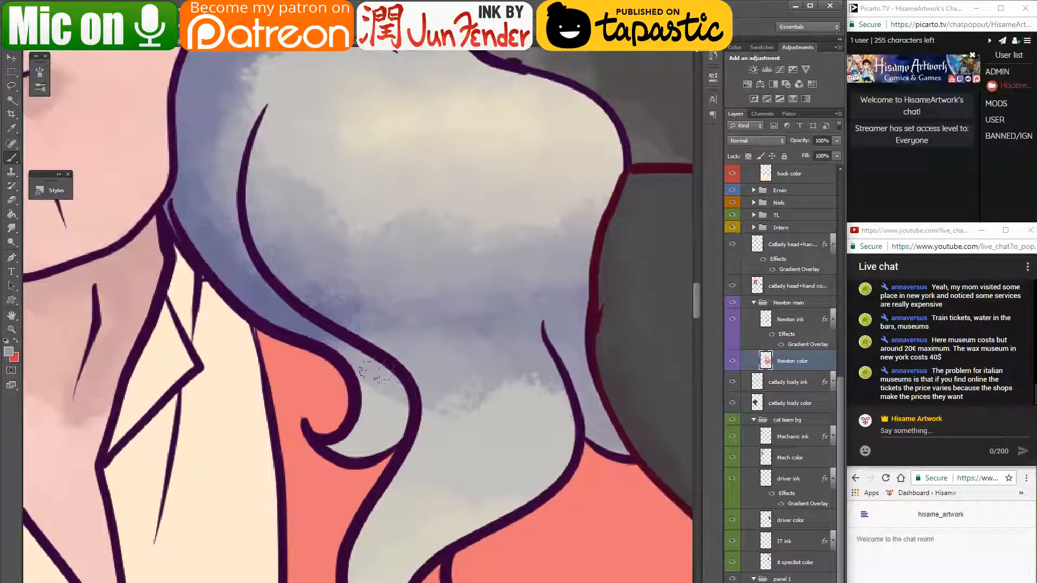
- Shade the small hair curl beside Newton's collar with sampled blue-grey, blending lighter grey into its middle
left_click(279, 314, "alt")
mouse_move(311, 327)
left_mouse_down()
mouse_move(388, 386)
mouse_move(399, 427)
left_mouse_up()
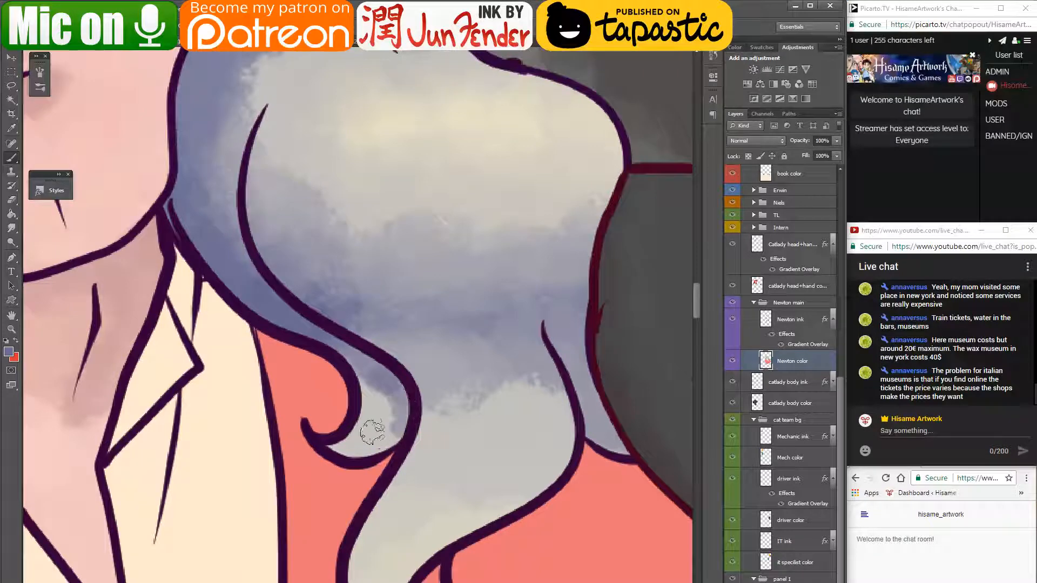
key("ctrl+z")
left_click(390, 374, "alt")
mouse_move(389, 378)
left_mouse_down()
mouse_move(378, 384)
mouse_move(398, 393)
mouse_move(390, 439)
mouse_move(337, 446)
mouse_move(394, 438)
mouse_move(381, 449)
left_mouse_up()
left_click(385, 413, "alt")
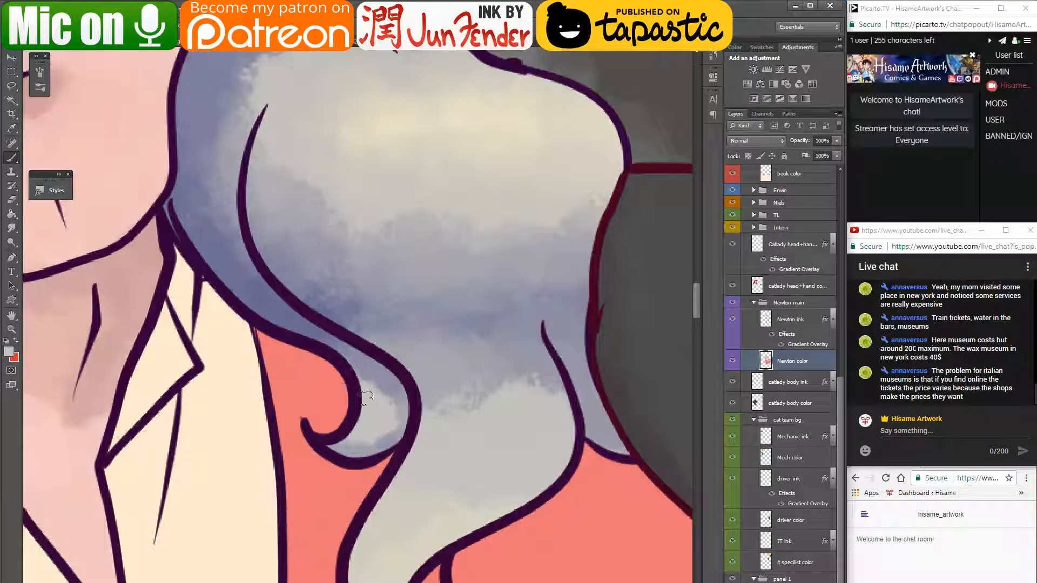
left_click_drag(399, 399, 358, 452)
left_click_drag(377, 381, 339, 365)
left_click_drag(434, 405, 397, 253)
mouse_move(386, 435)
left_mouse_down()
mouse_move(411, 458)
mouse_move(399, 425)
mouse_move(404, 456)
mouse_move(395, 444)
mouse_move(420, 470)
mouse_move(402, 442)
mouse_move(404, 412)
left_mouse_up()
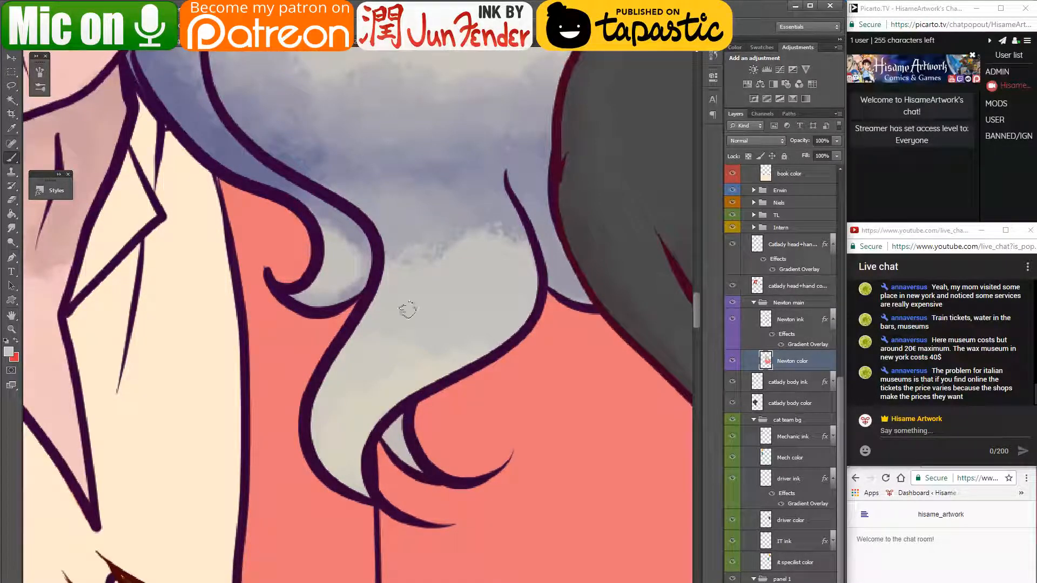
- Sample darker blue-greys from the hair and deepen the shading on the narrow strand beside the grey hand
left_click(476, 193, "alt")
left_click(441, 173, "alt")
mouse_move(550, 269)
left_mouse_down()
mouse_move(575, 258)
mouse_move(563, 271)
mouse_move(559, 232)
mouse_move(532, 231)
left_mouse_up()
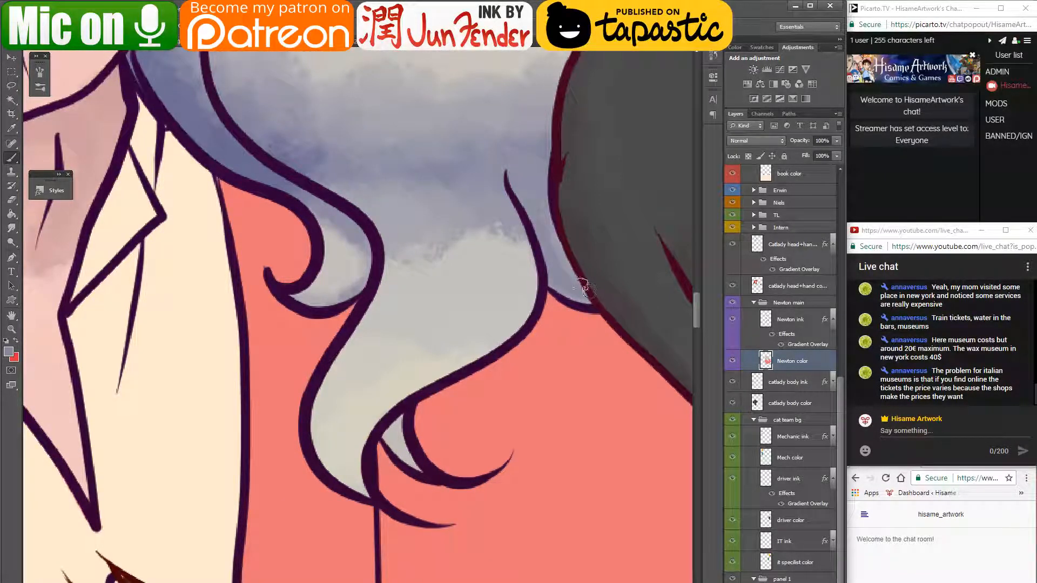
left_click_drag(543, 168, 551, 140)
- Paint blue-grey shading along the outer edge of Newton's lower hair lock to its tip and on the small strand beside it
mouse_move(550, 222)
left_mouse_down()
mouse_move(573, 262)
mouse_move(560, 283)
mouse_move(483, 336)
left_mouse_up()
key("ctrl+z")
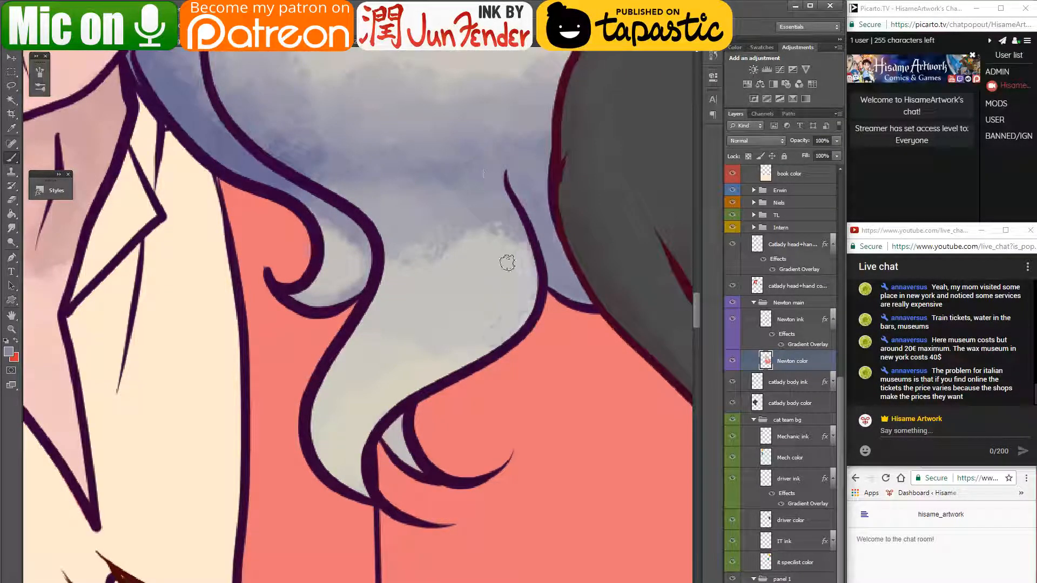
left_click_drag(522, 247, 492, 329)
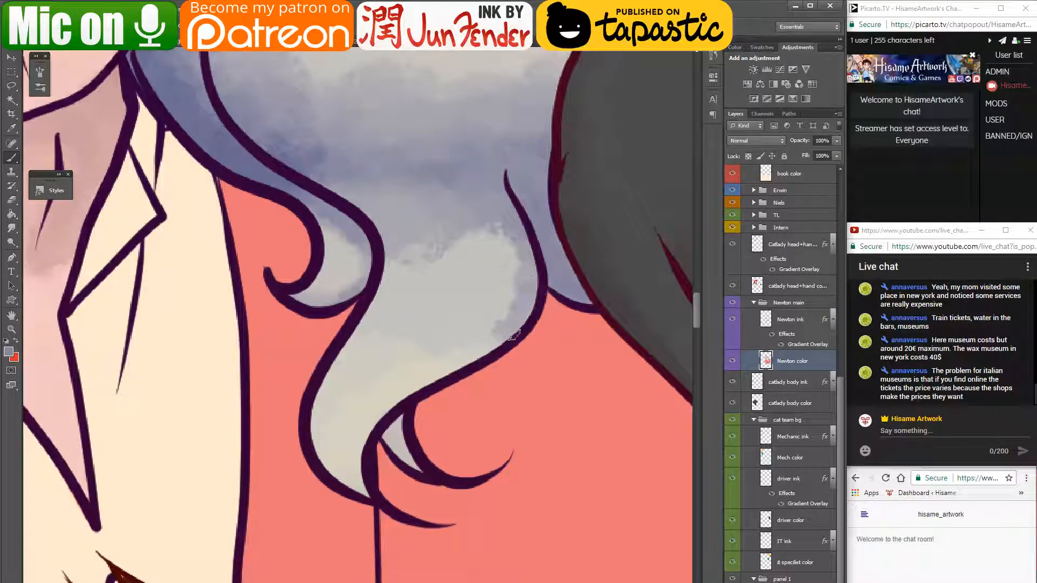
left_click_drag(531, 288, 353, 444)
mouse_move(401, 385)
left_mouse_down()
mouse_move(343, 454)
mouse_move(354, 486)
left_mouse_up()
mouse_move(364, 436)
left_mouse_down()
mouse_move(367, 484)
mouse_move(390, 400)
mouse_move(354, 454)
left_mouse_up()
mouse_move(401, 399)
left_mouse_down()
mouse_move(419, 385)
mouse_move(394, 452)
mouse_move(407, 465)
left_mouse_up()
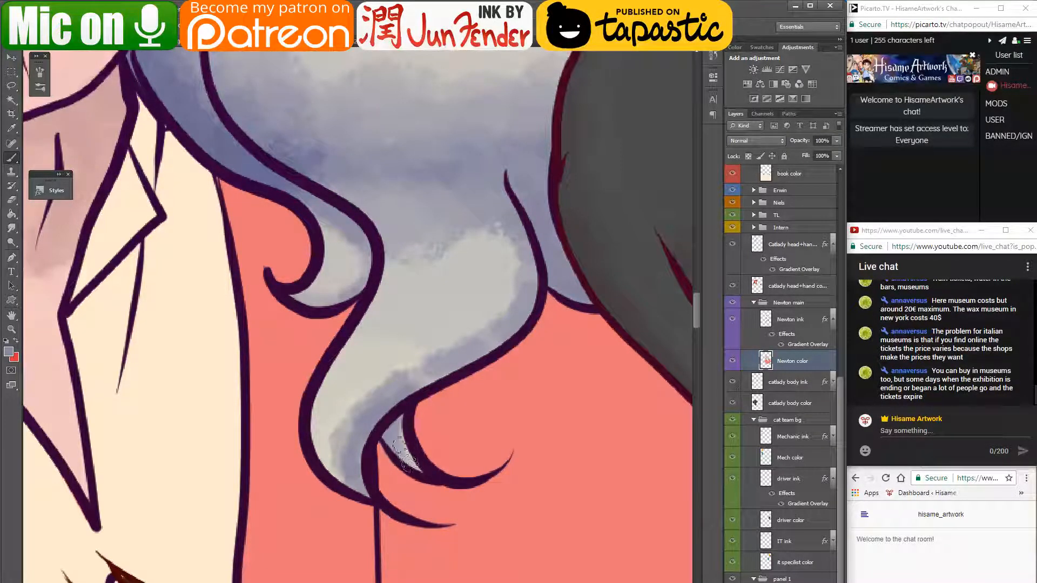
left_click_drag(440, 302, 500, 348)
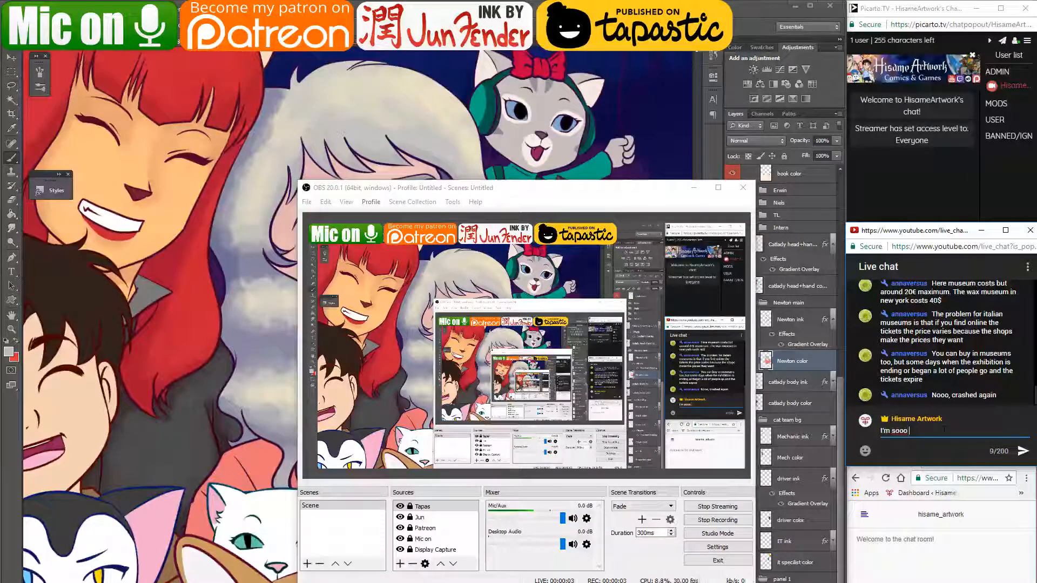
- Post the message "I'm sooo sorry :(" in the YouTube live chat
type("sorry ")
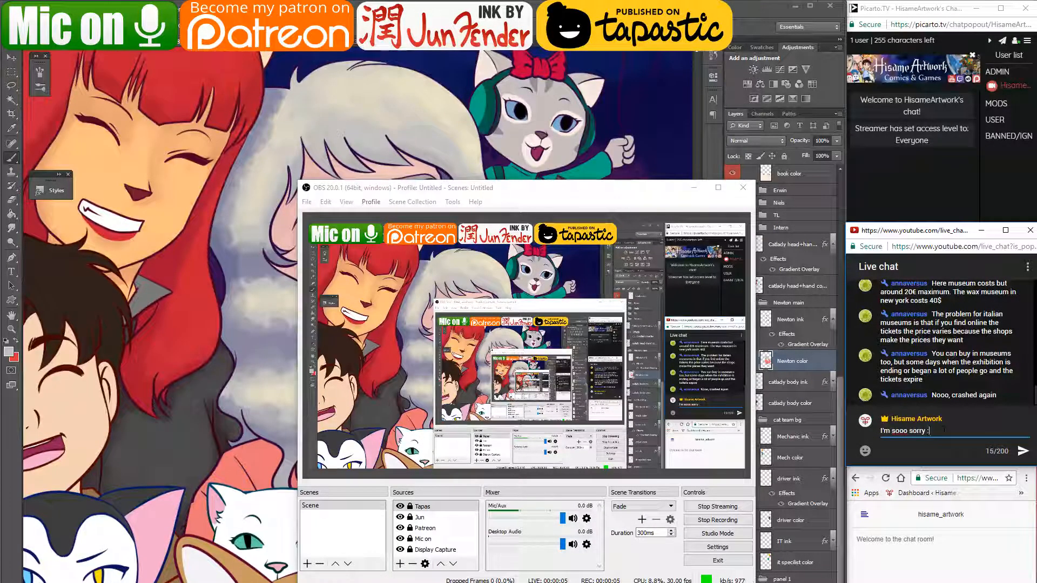
type(":(")
key("Return")
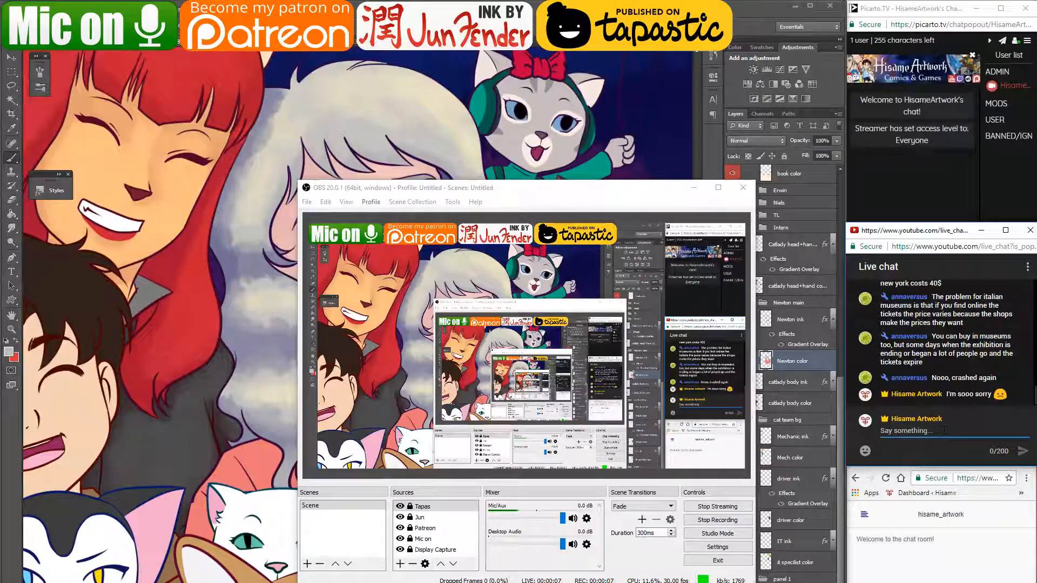
type("I du")
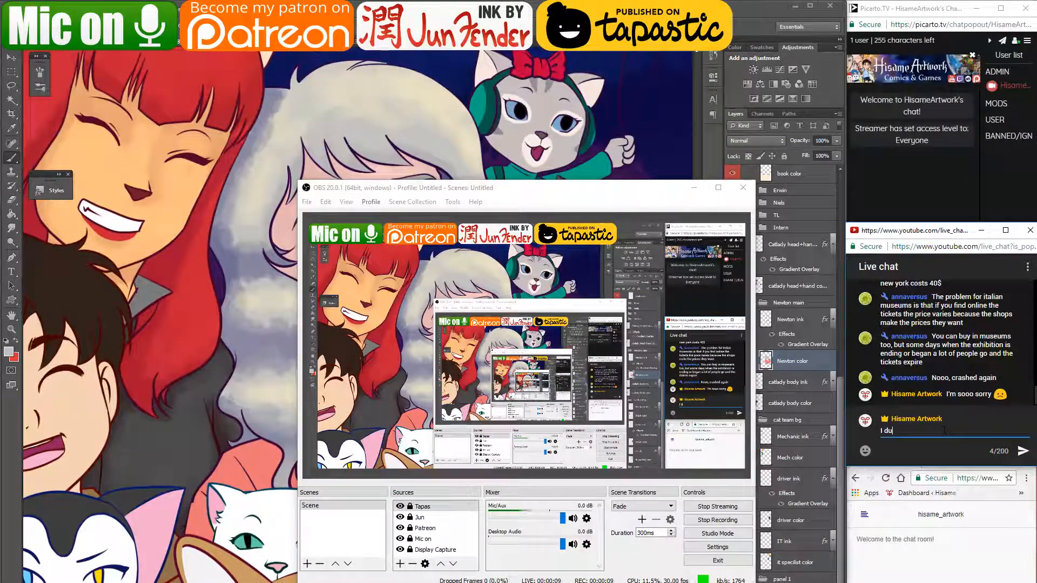
type("nno why i")
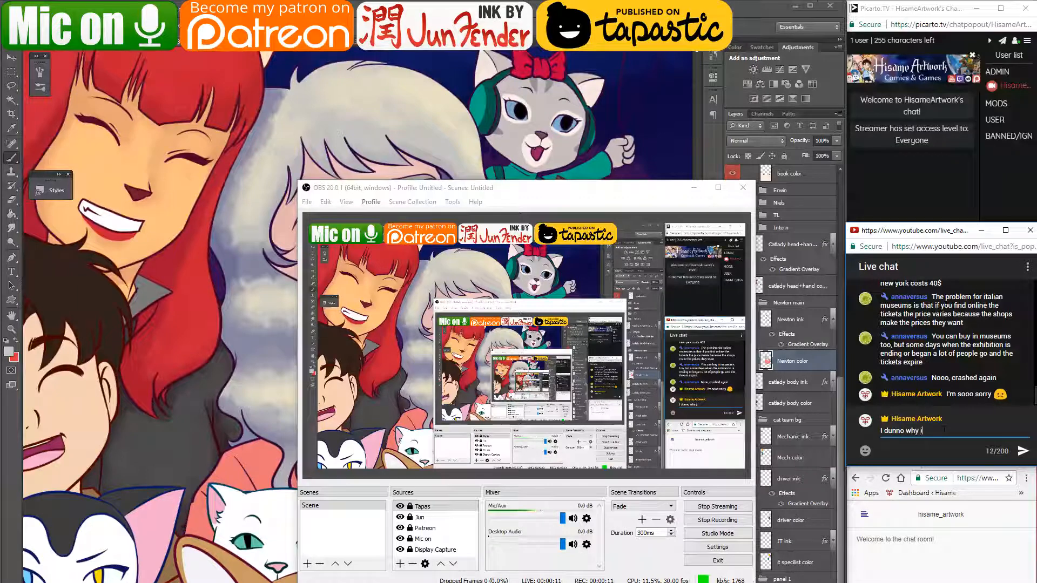
type("t's crashing")
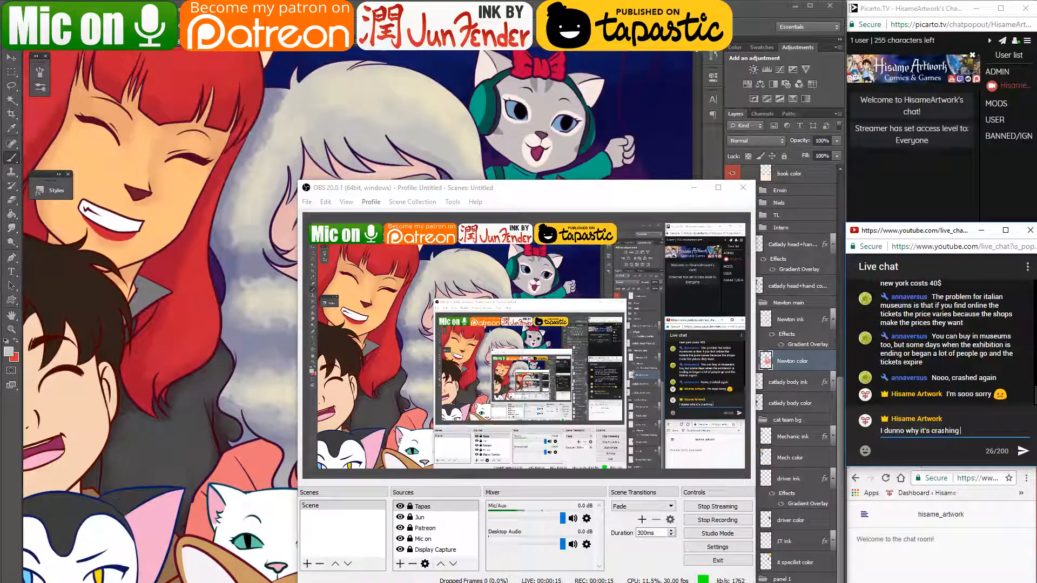
key("ctrl+a")
key("BackSpace")
type("I")
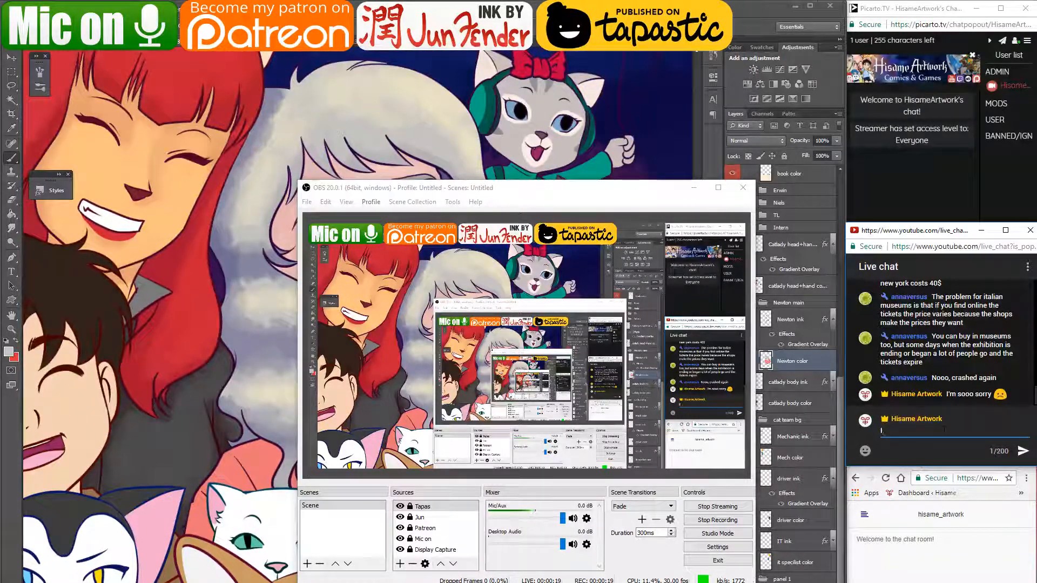
key("BackSpace")
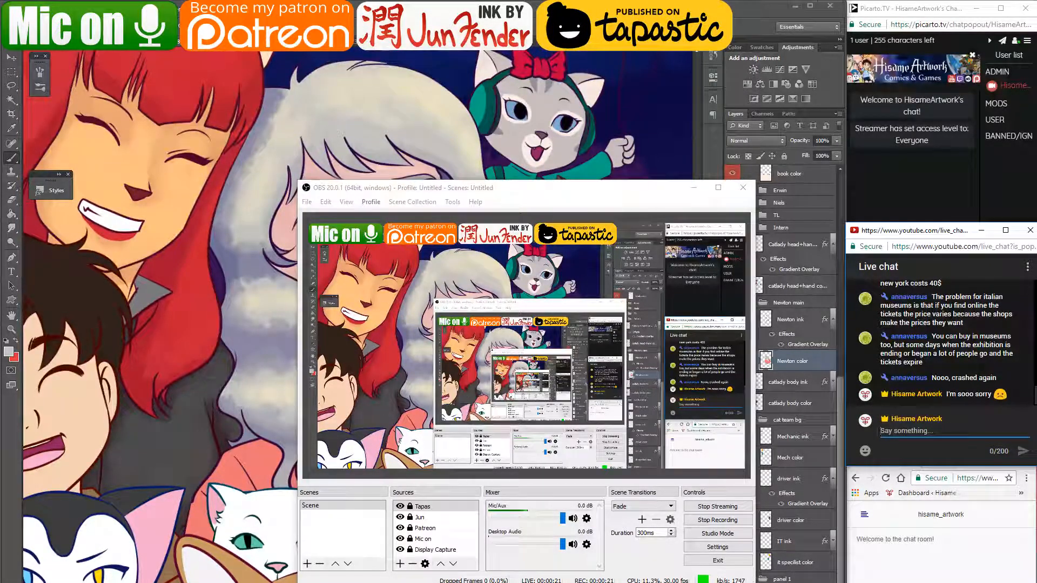
- Check the live stream on the YouTube dashboard, minimize the browser and OBS windows, and return to the illustration in Photoshop
left_click(346, 577)
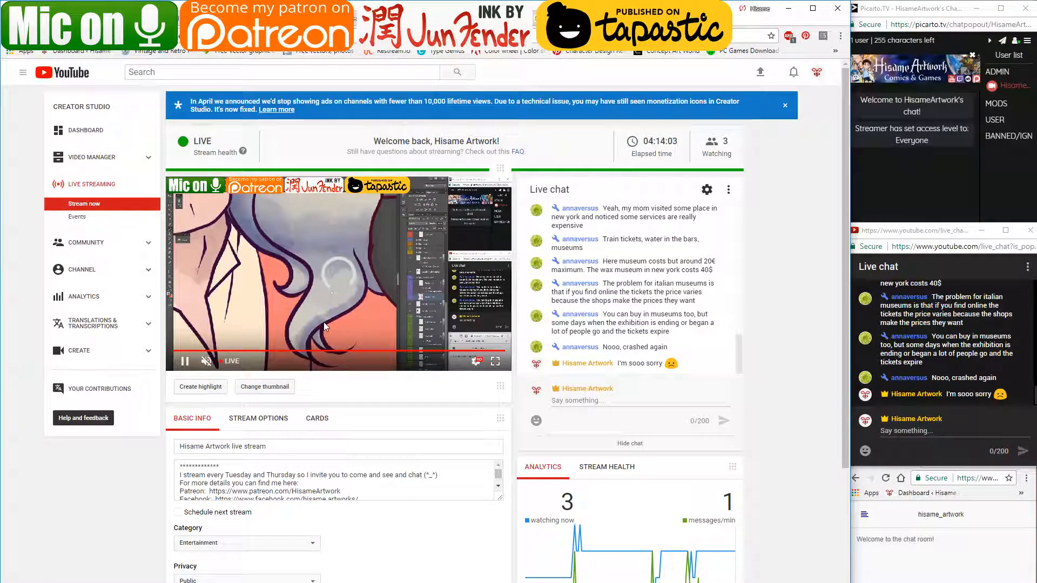
left_click(789, 8)
left_click(695, 187)
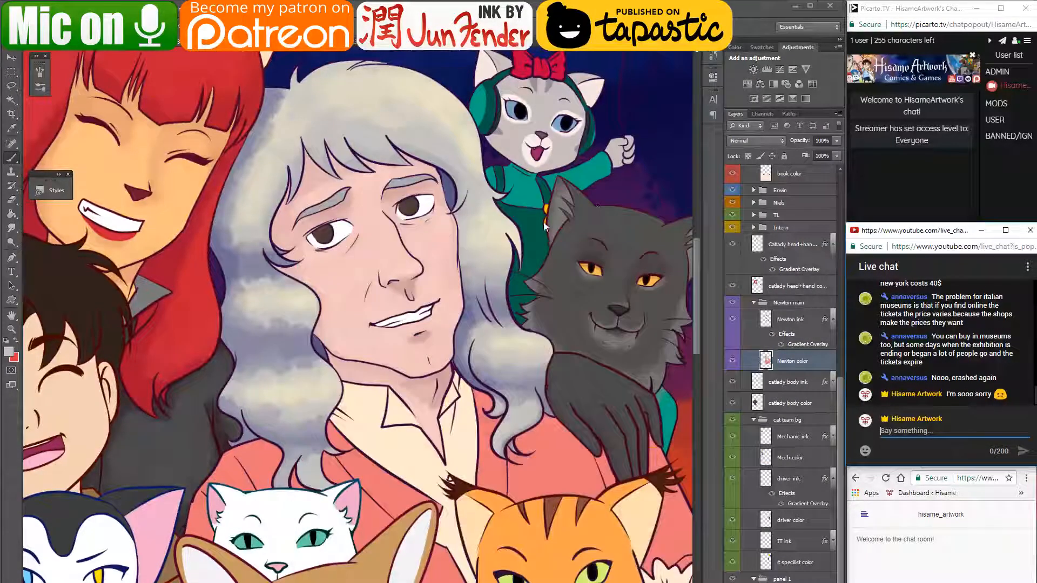
left_click(564, 320)
left_click_drag(566, 387, 537, 373)
- Ask "is it back now?" in the YouTube live chat and check the stream dashboard for the reply
left_click(896, 430)
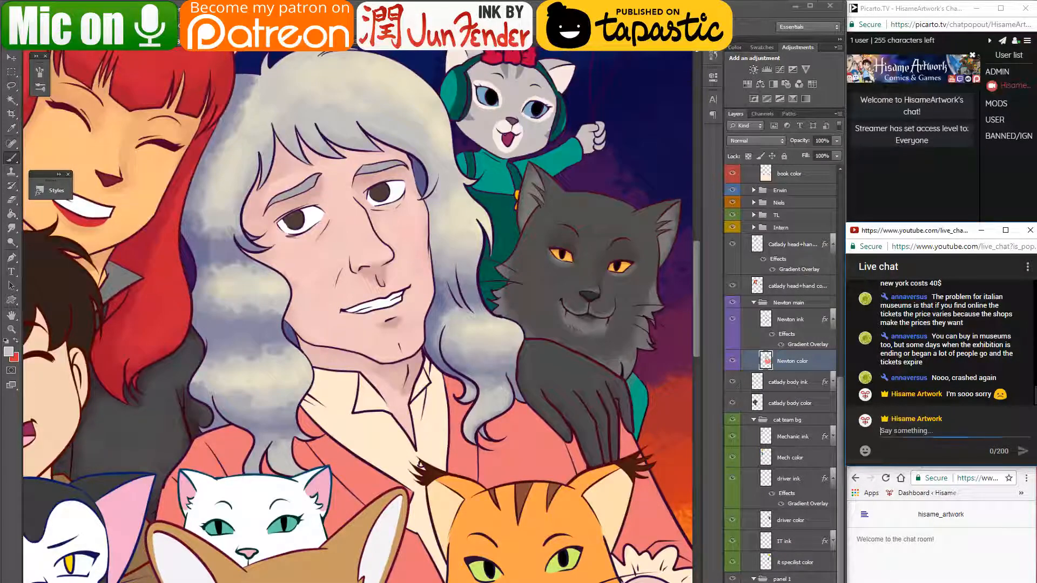
type("is it b")
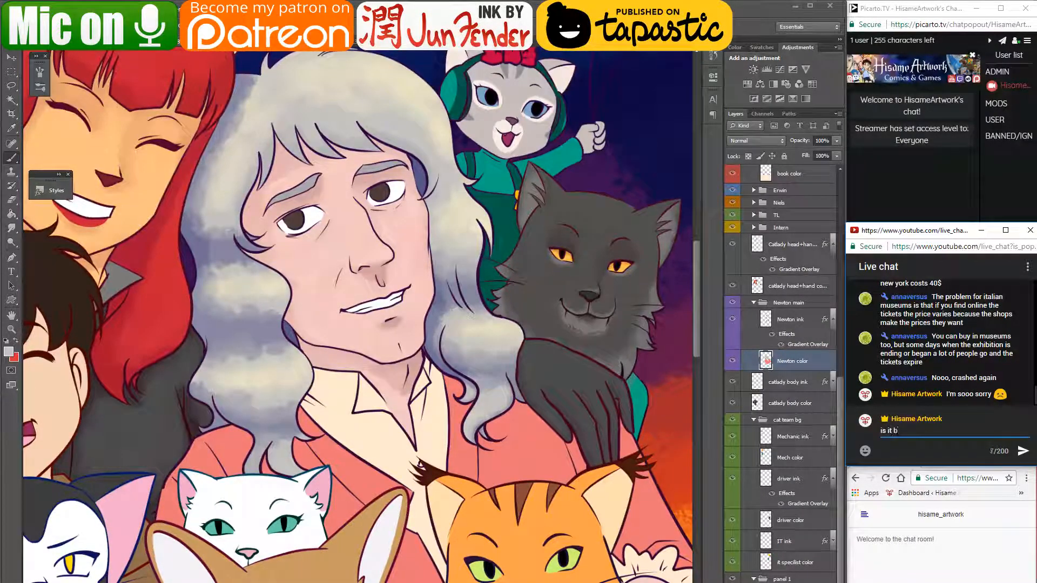
type("ack now?")
key("Return")
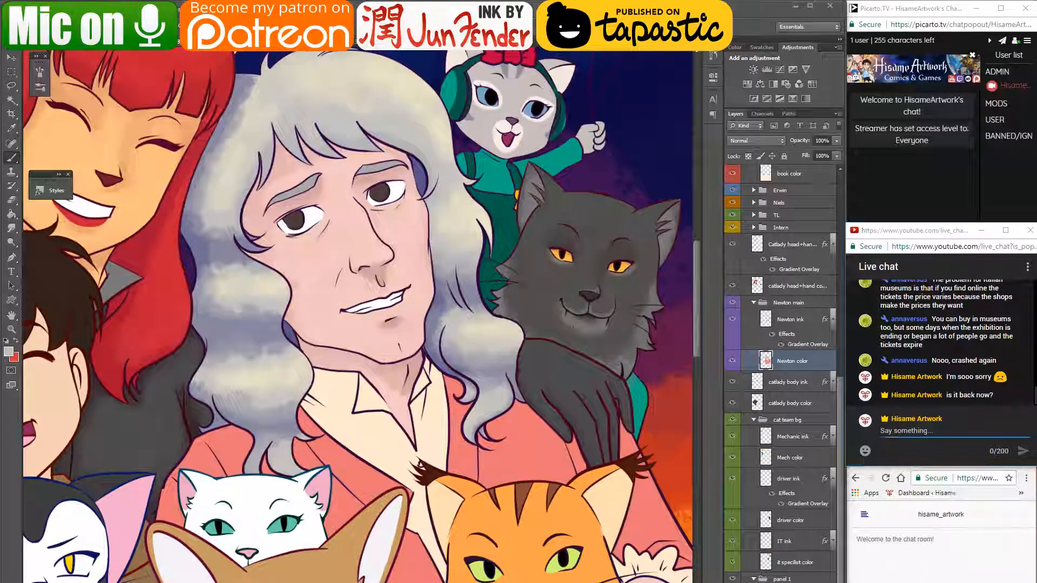
key("alt+Tab")
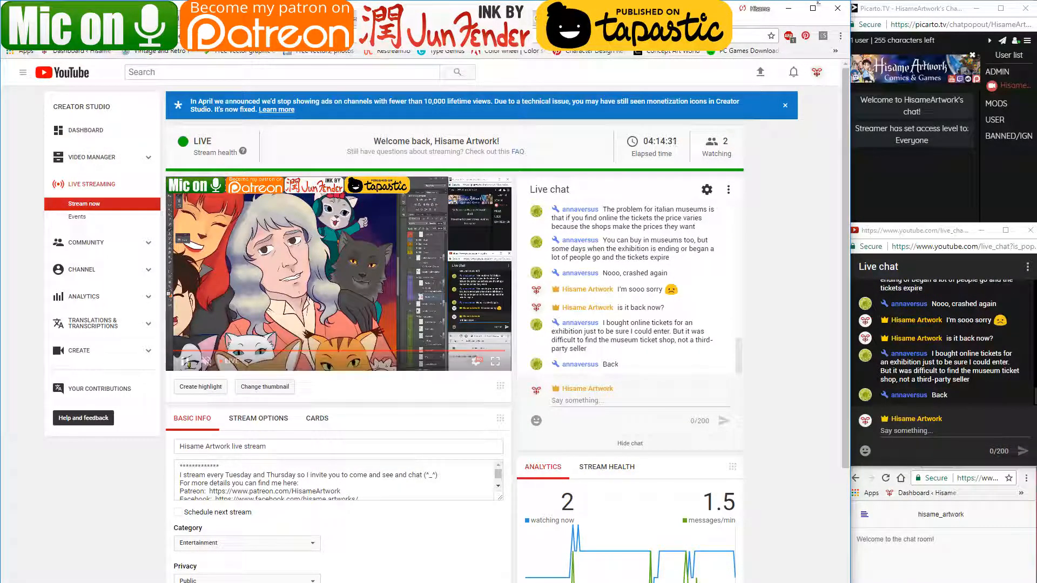
left_click(789, 8)
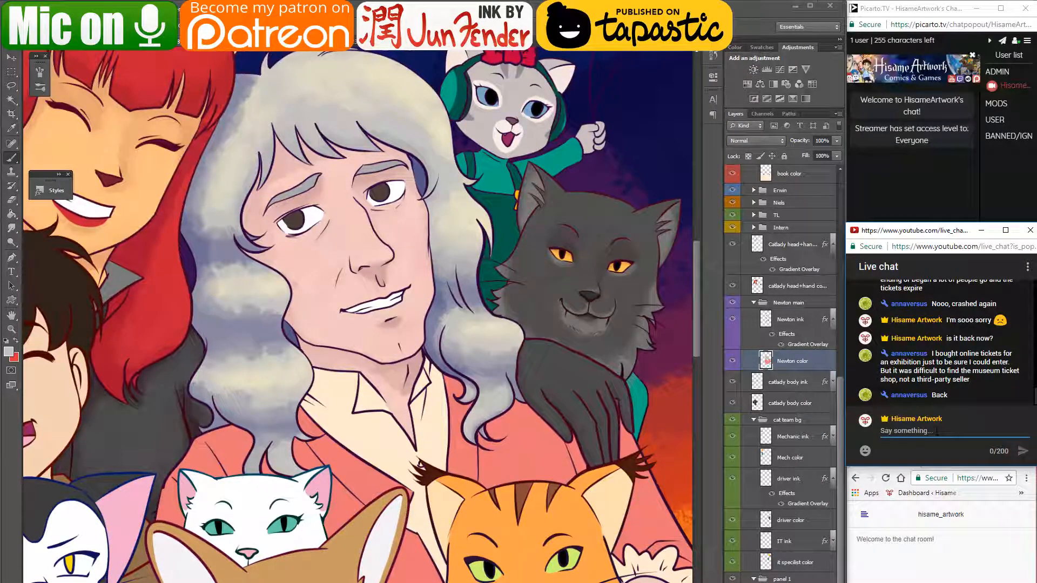
left_click(569, 367)
mouse_move(617, 406)
left_mouse_down()
mouse_move(547, 371)
mouse_move(541, 396)
left_mouse_up()
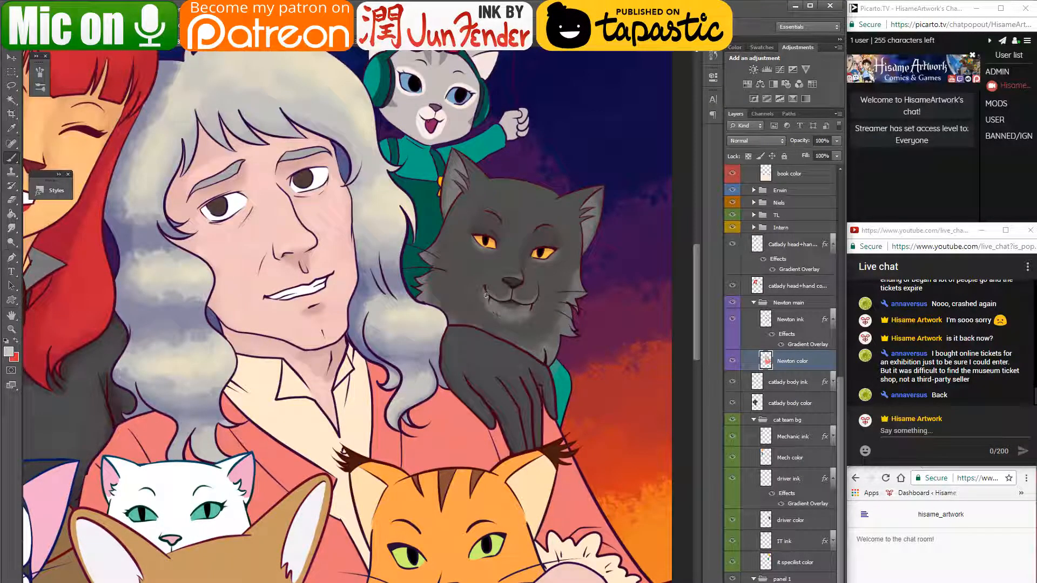
left_click_drag(485, 295, 554, 339)
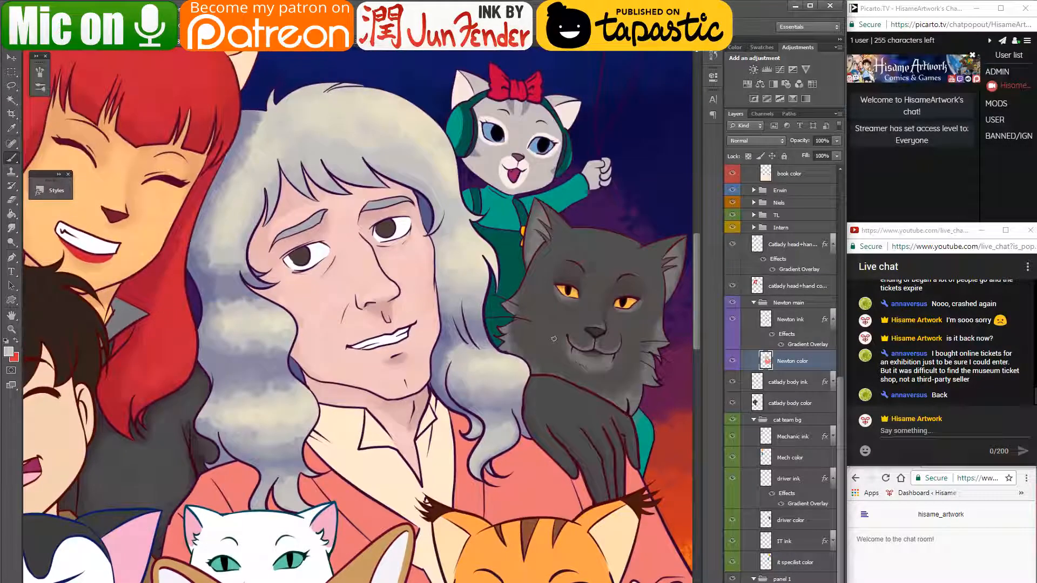
scroll(554, 338, "down", 5)
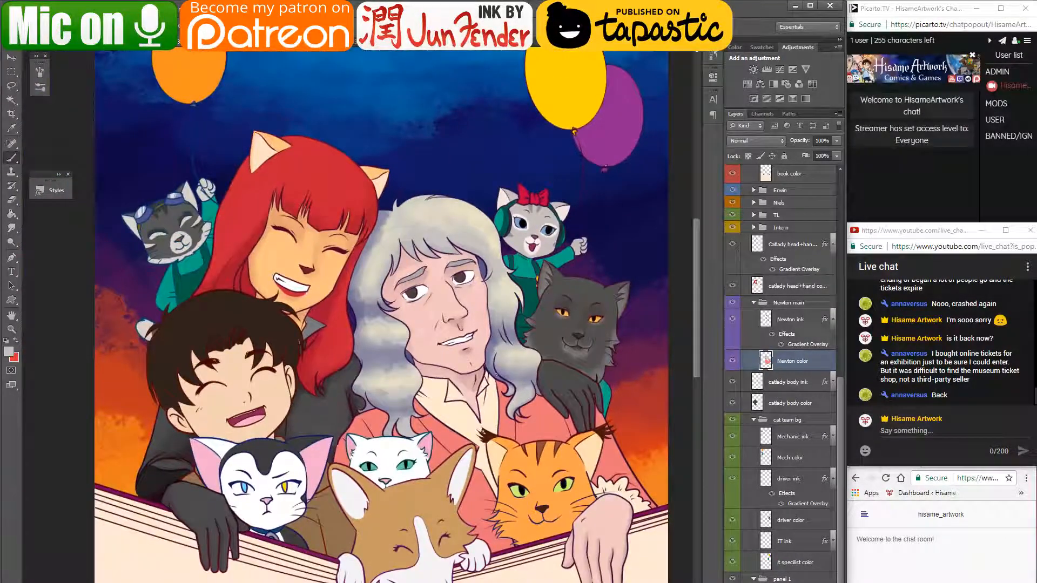
left_click_drag(495, 374, 483, 288)
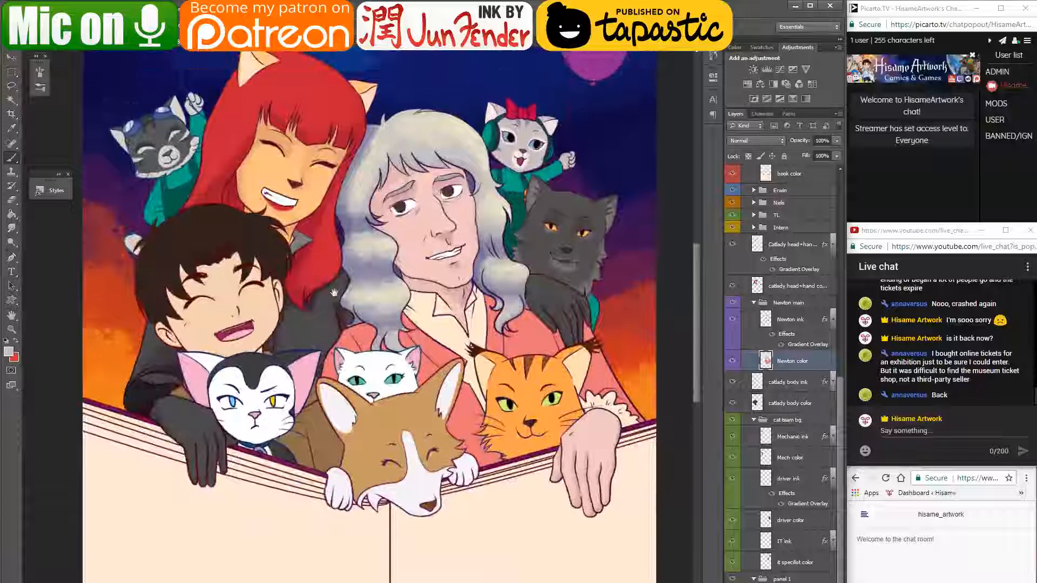
- Activate the Marie color layer of the corgi and load its painted area as a selection
left_click(11, 57)
left_click(399, 484)
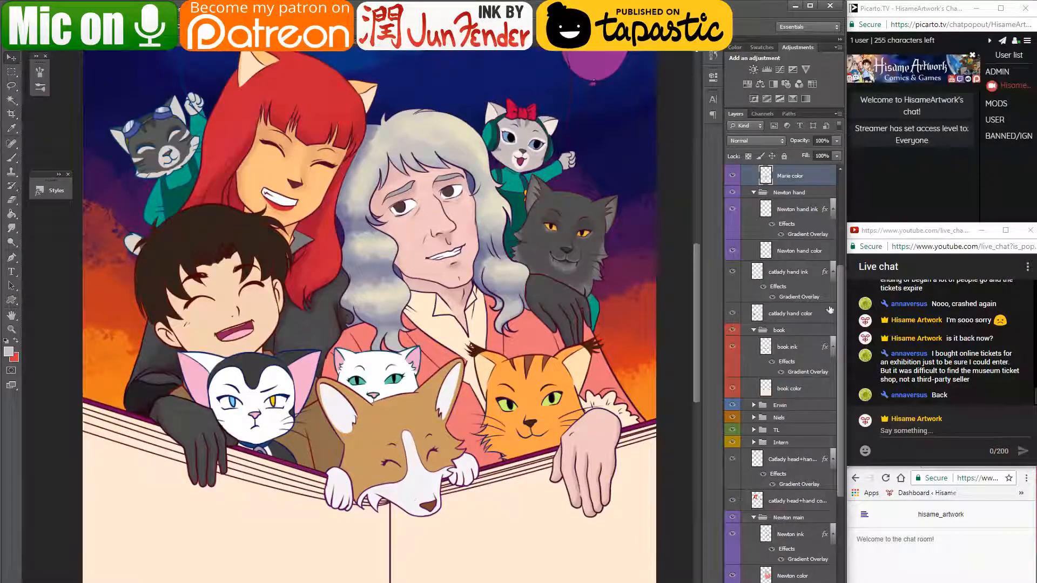
scroll(794, 263, "up", 2)
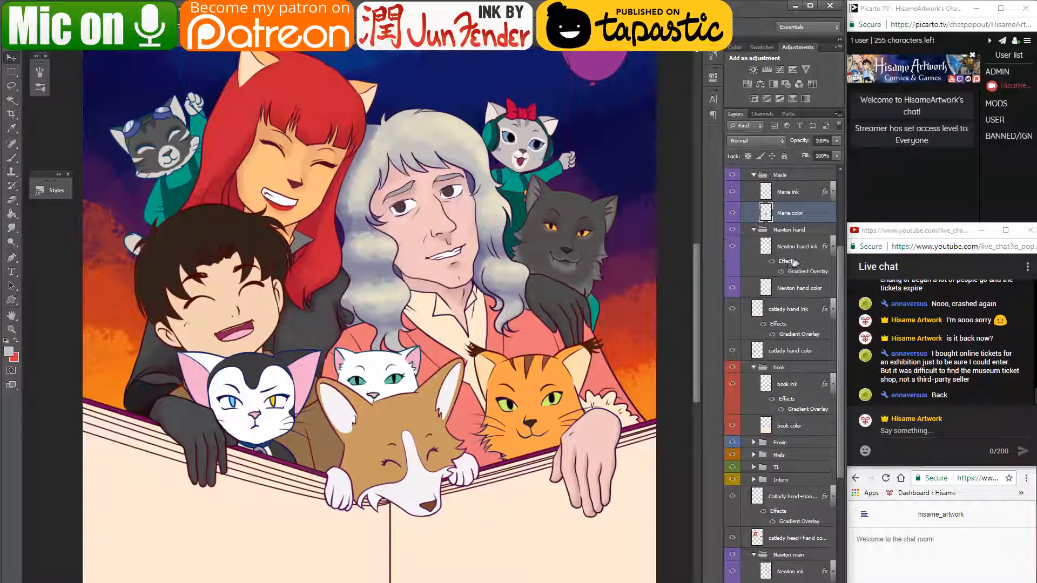
left_click(771, 220, "ctrl")
scroll(366, 543, "up", 4)
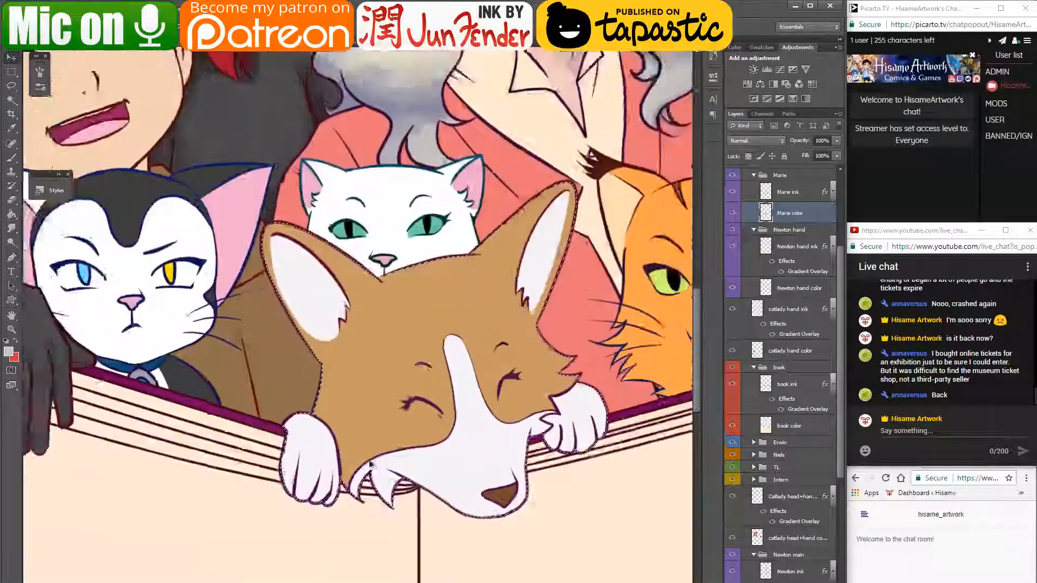
scroll(370, 465, "up", 1)
left_click_drag(543, 391, 508, 401)
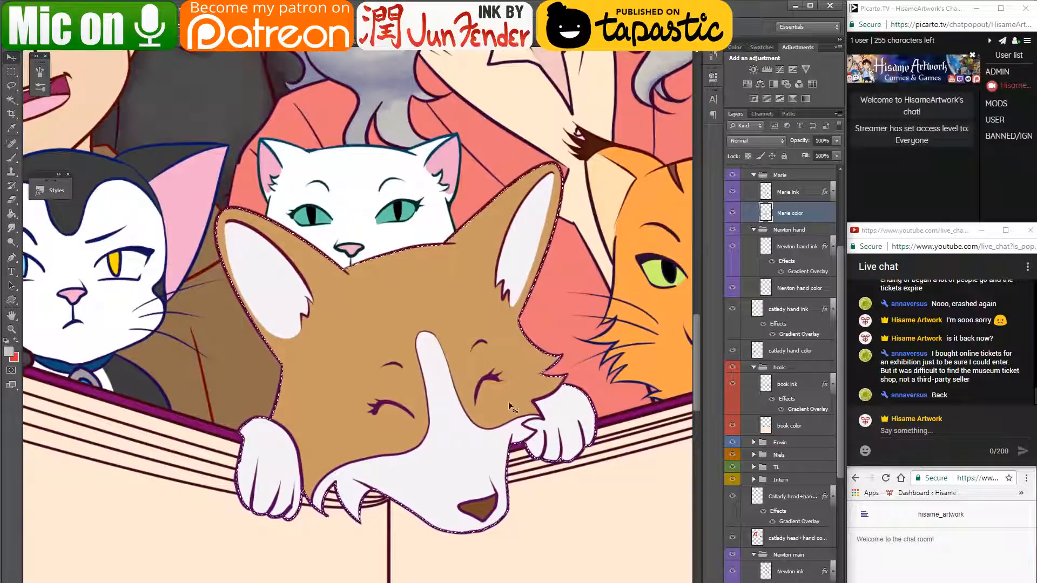
- With the Brush tool, sample the shading colour from the corgi's cheek fur edge in the reference cover and return to the illustration
left_click(11, 157)
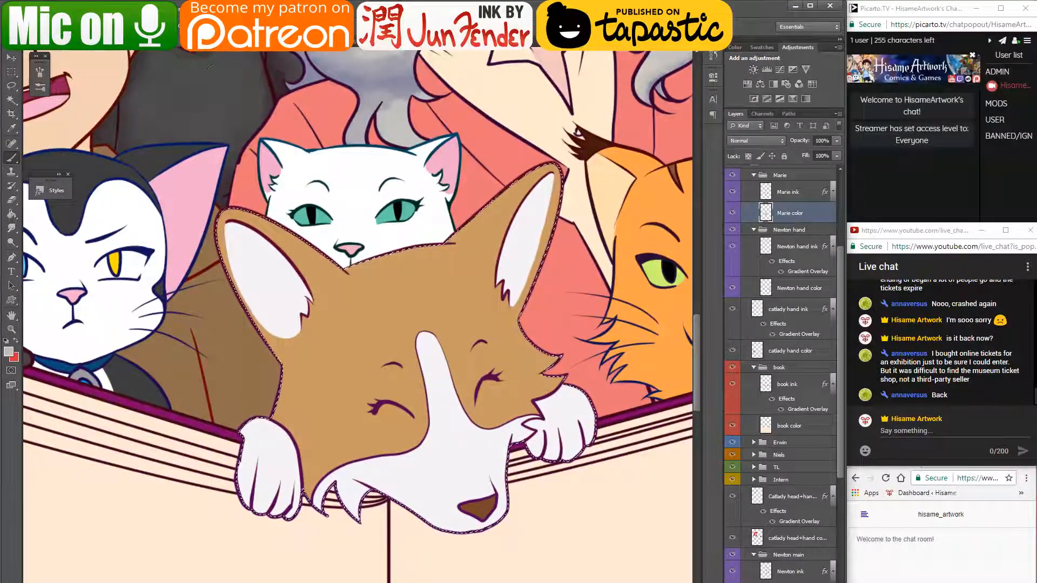
left_click(243, 42)
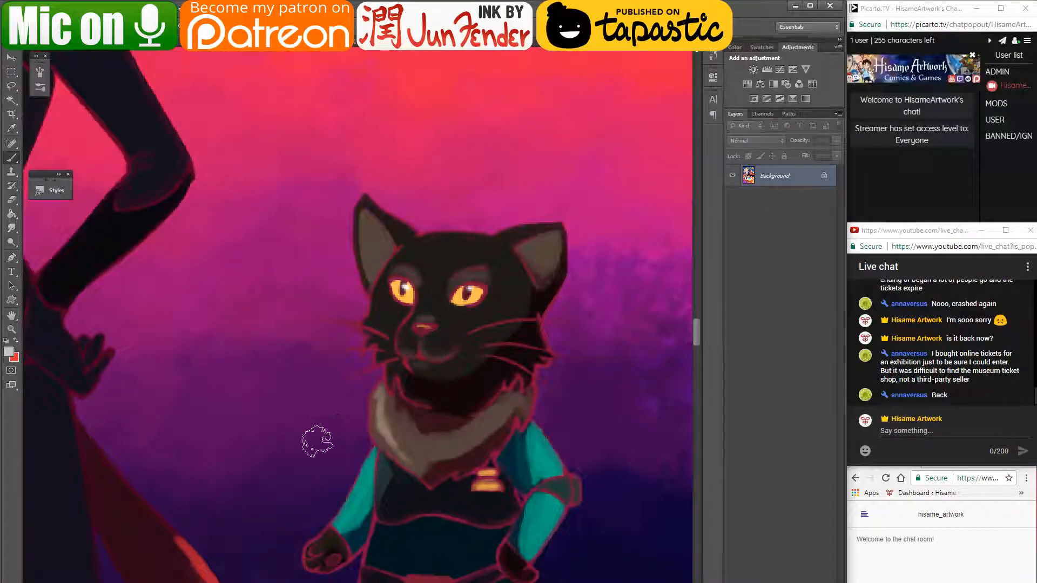
scroll(318, 441, "down", 5)
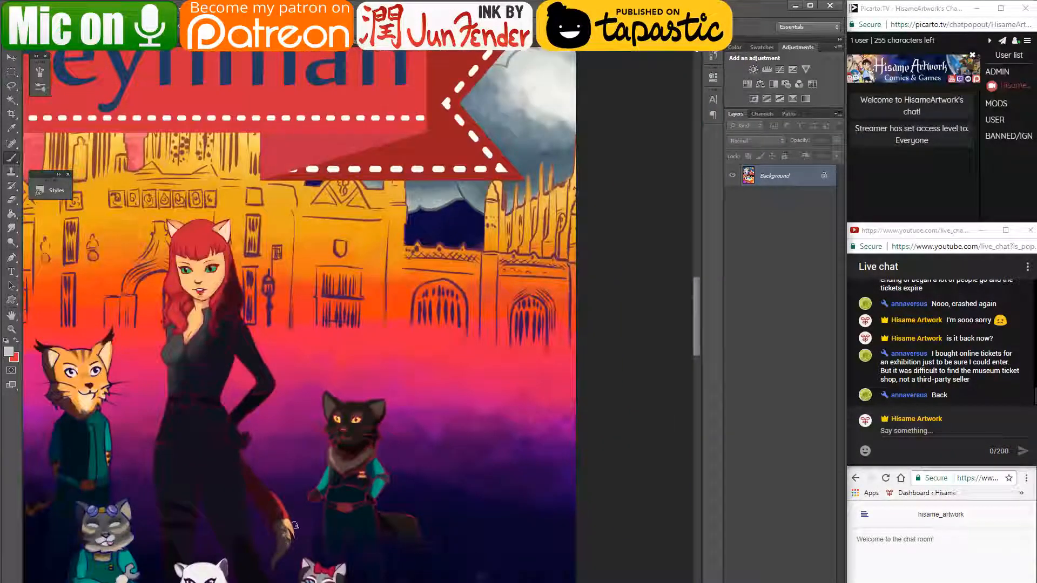
scroll(294, 525, "down", 10)
scroll(445, 476, "down", 3)
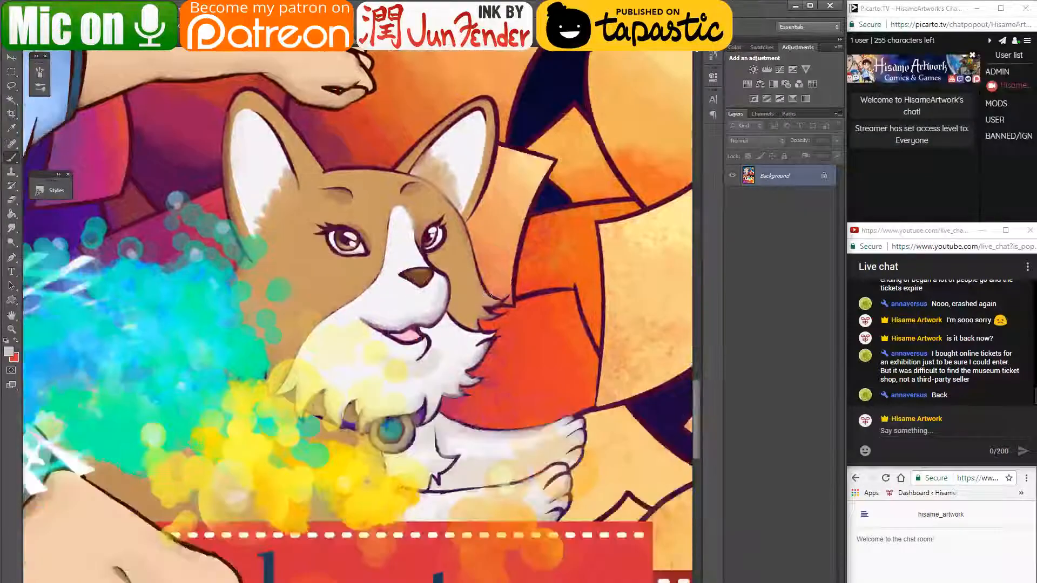
scroll(513, 335, "up", 4)
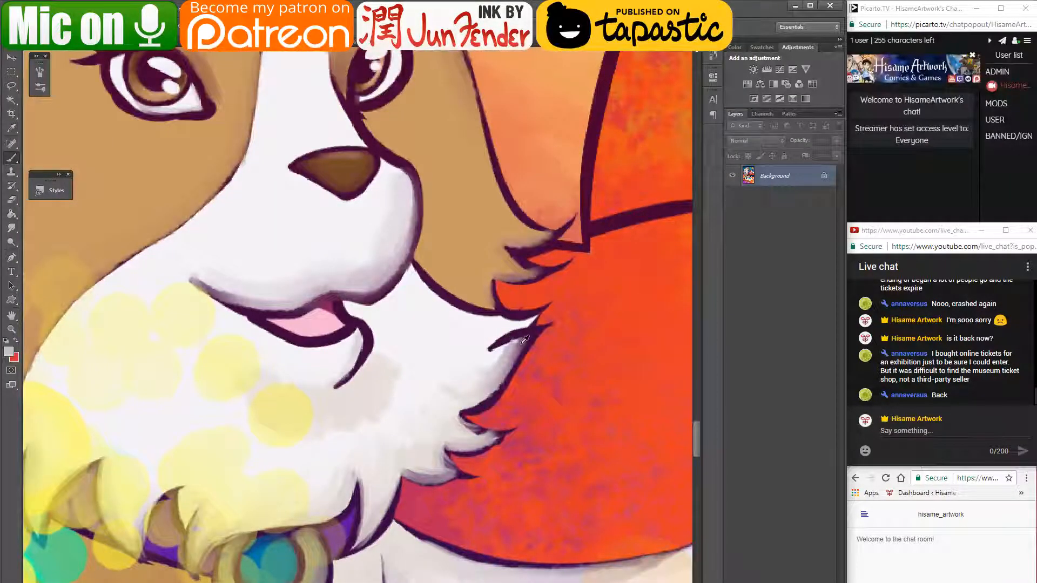
left_click(525, 340, "alt")
key("ctrl+Tab")
scroll(495, 526, "up", 2)
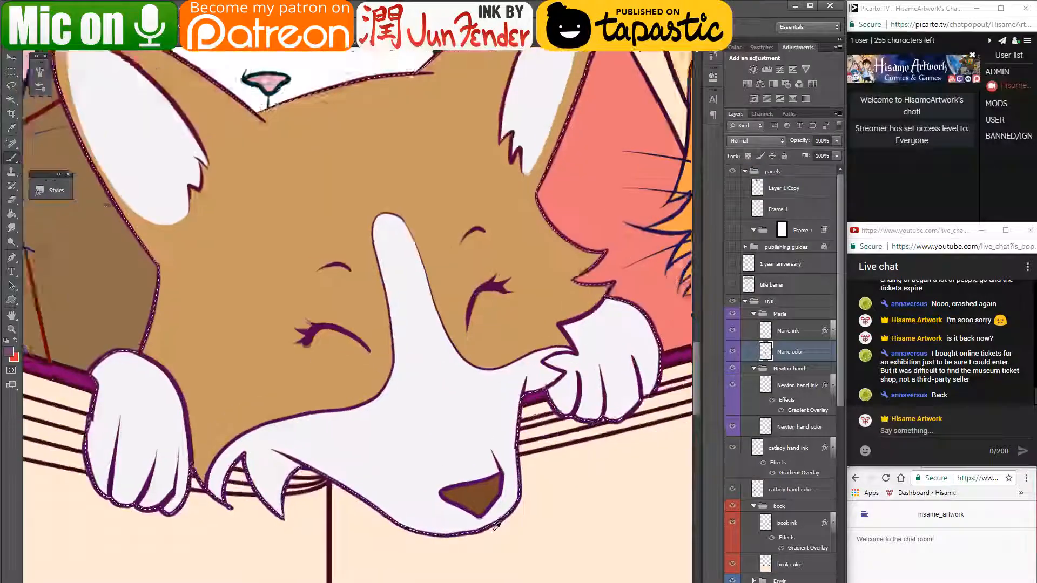
scroll(496, 526, "down", 2)
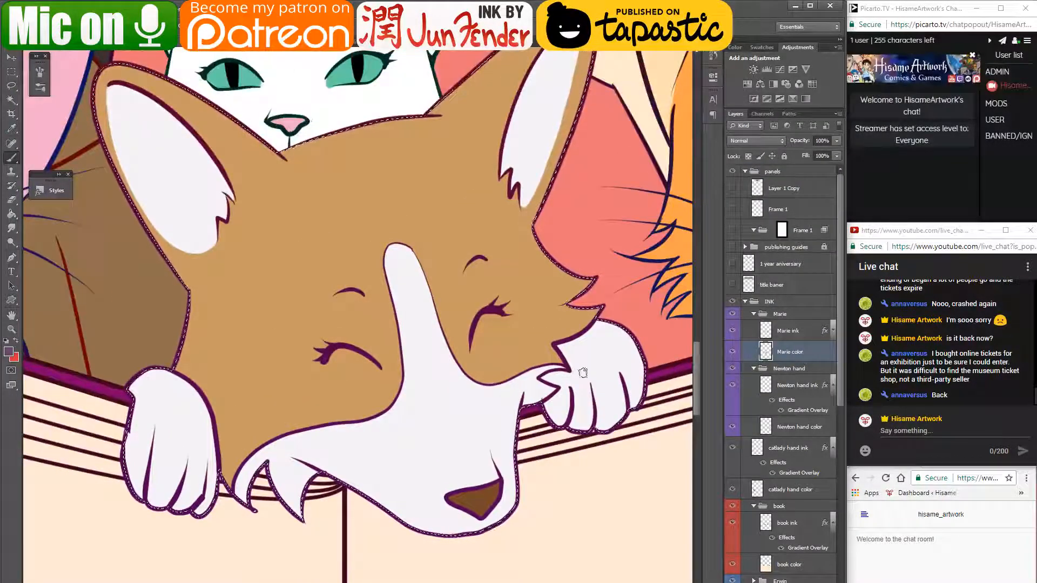
- Clear the selection around the corgi and make the Marie ink layer active
left_click_drag(583, 373, 544, 349)
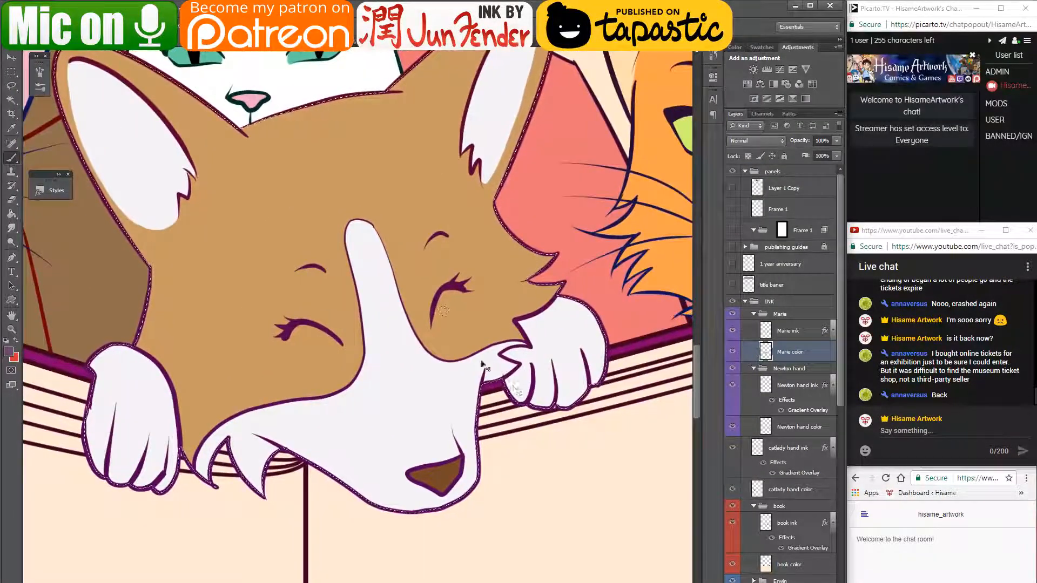
key("ctrl+d")
left_click(789, 334)
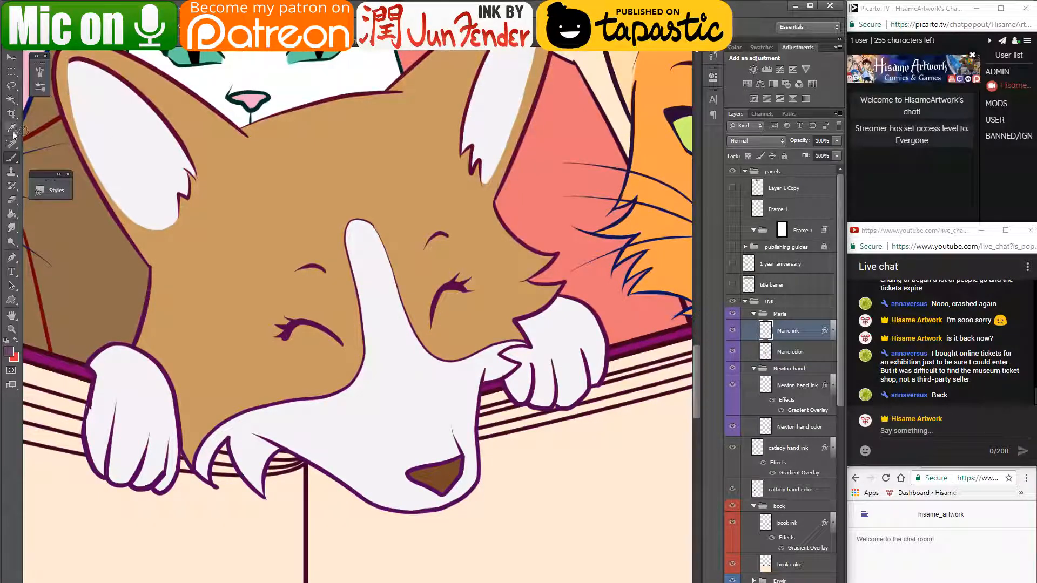
- Select the white fur of both corgi paws with the Magic Wand and switch to the Brush for shading
left_click(12, 100)
left_click(547, 356)
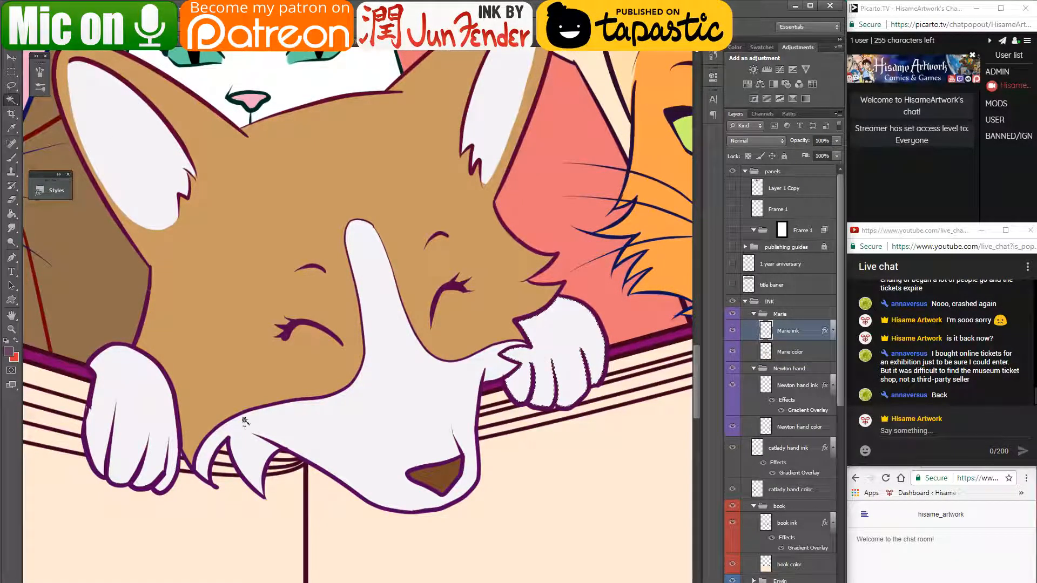
left_click(154, 410, "shift")
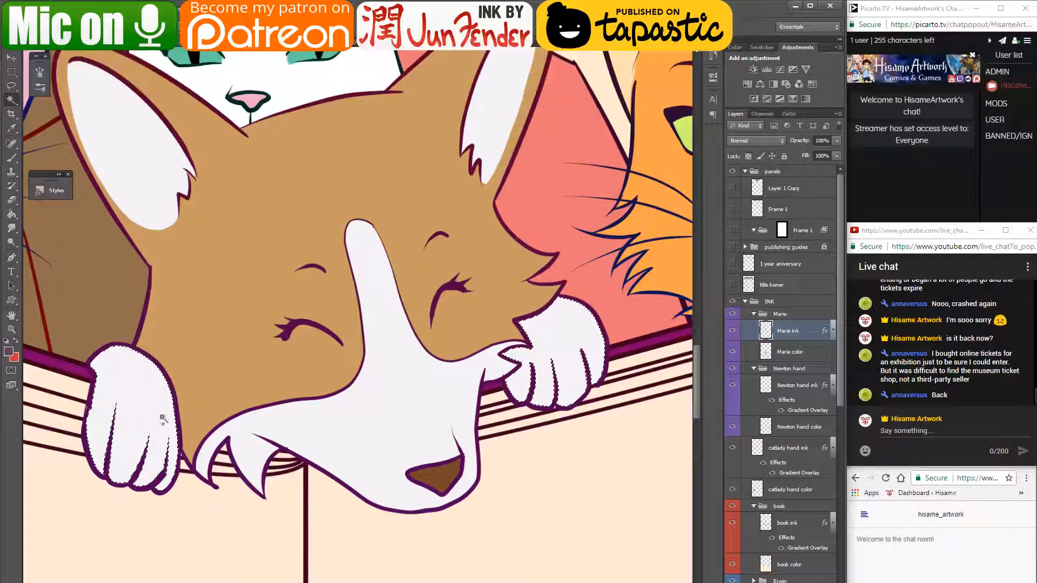
left_click(11, 159)
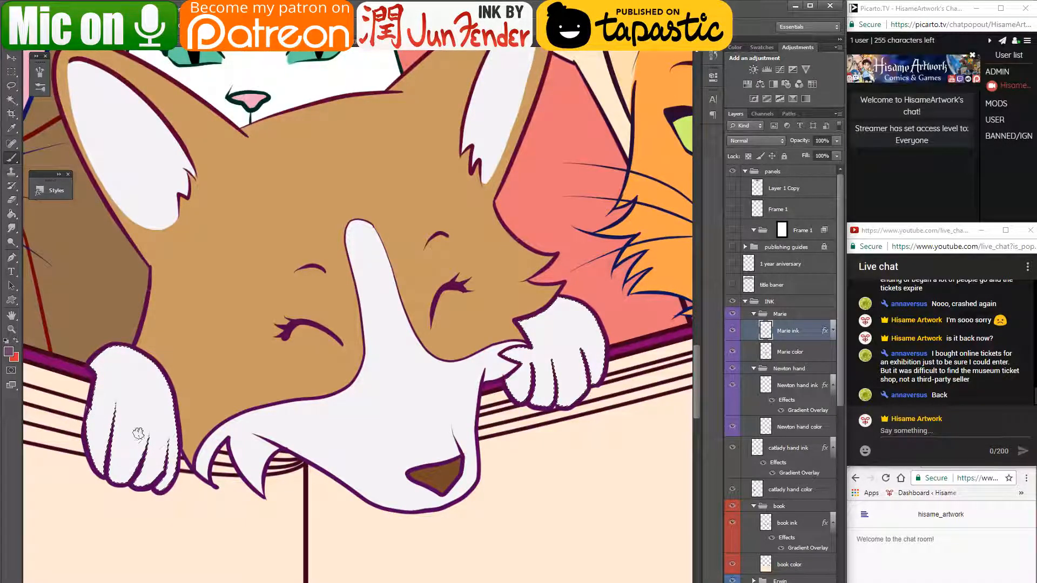
left_click_drag(92, 383, 93, 471)
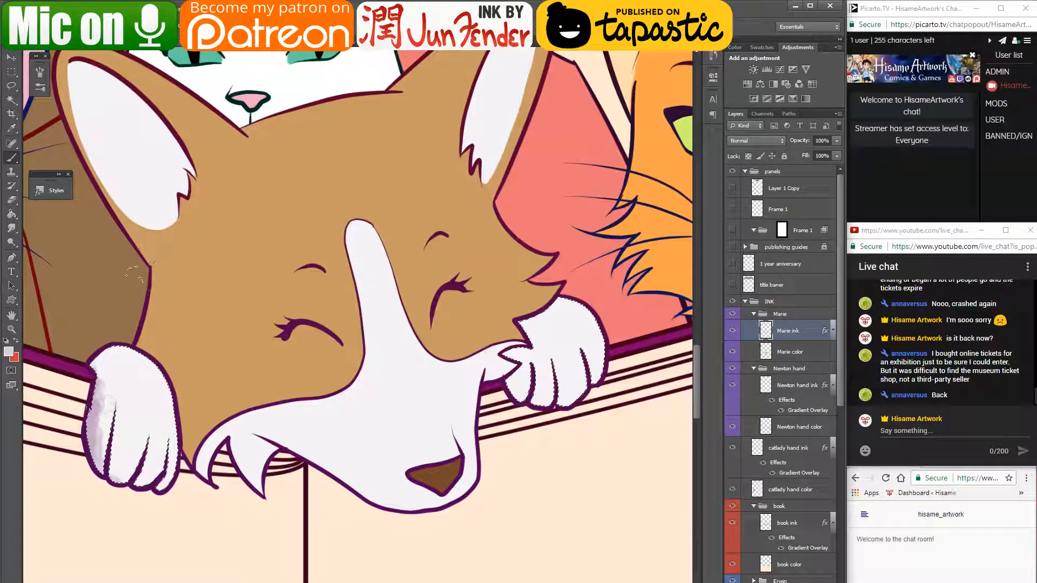
left_click_drag(127, 489, 130, 437)
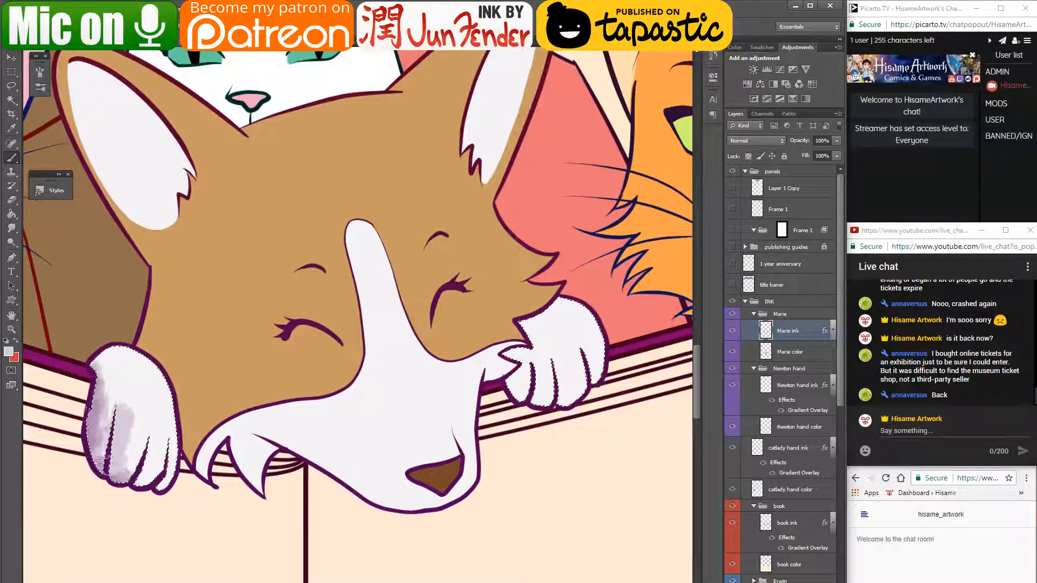
key("ctrl+z")
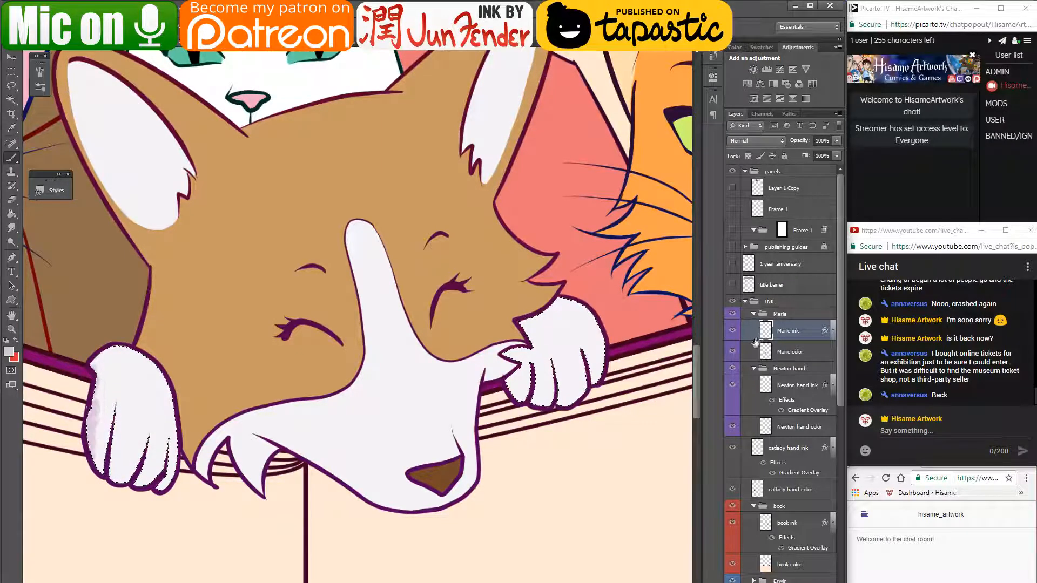
- On the Marie color layer, shade the corgi's left-hand paw with pale purple-grey strokes and blend them using tones sampled from the fur
left_click(754, 348)
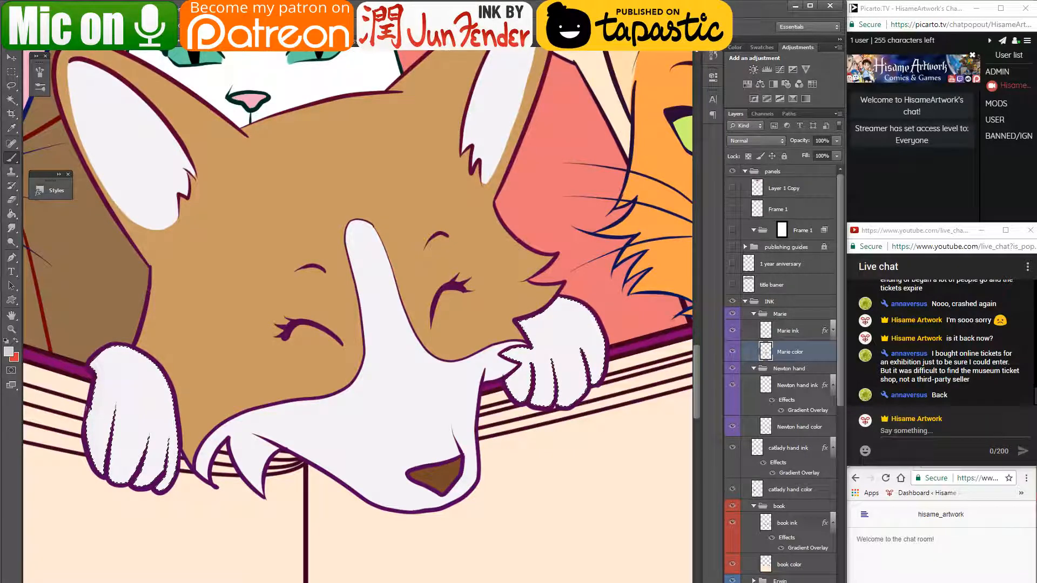
mouse_move(92, 487)
left_mouse_down()
mouse_move(115, 471)
mouse_move(86, 409)
mouse_move(112, 477)
left_mouse_up()
mouse_move(81, 347)
left_mouse_down()
mouse_move(102, 402)
mouse_move(101, 475)
left_mouse_up()
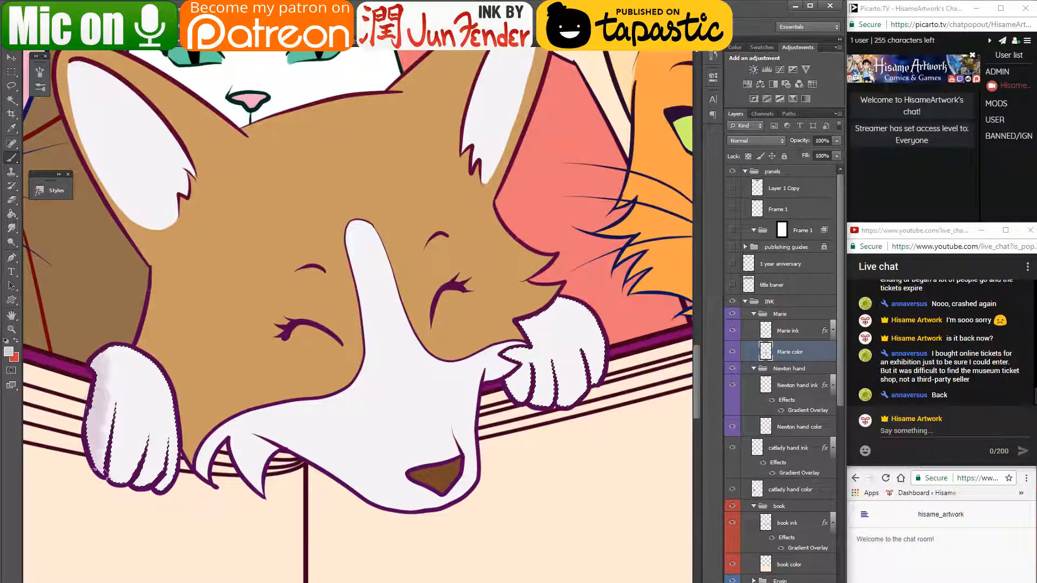
left_click(112, 378, "alt")
mouse_move(109, 406)
left_mouse_down()
mouse_move(96, 447)
mouse_move(101, 370)
mouse_move(107, 484)
mouse_move(111, 406)
mouse_move(122, 490)
mouse_move(114, 474)
mouse_move(134, 464)
mouse_move(127, 477)
mouse_move(158, 481)
mouse_move(166, 462)
mouse_move(178, 471)
mouse_move(154, 407)
mouse_move(124, 391)
mouse_move(120, 465)
mouse_move(147, 414)
mouse_move(151, 459)
left_mouse_up()
left_click(89, 446, "alt")
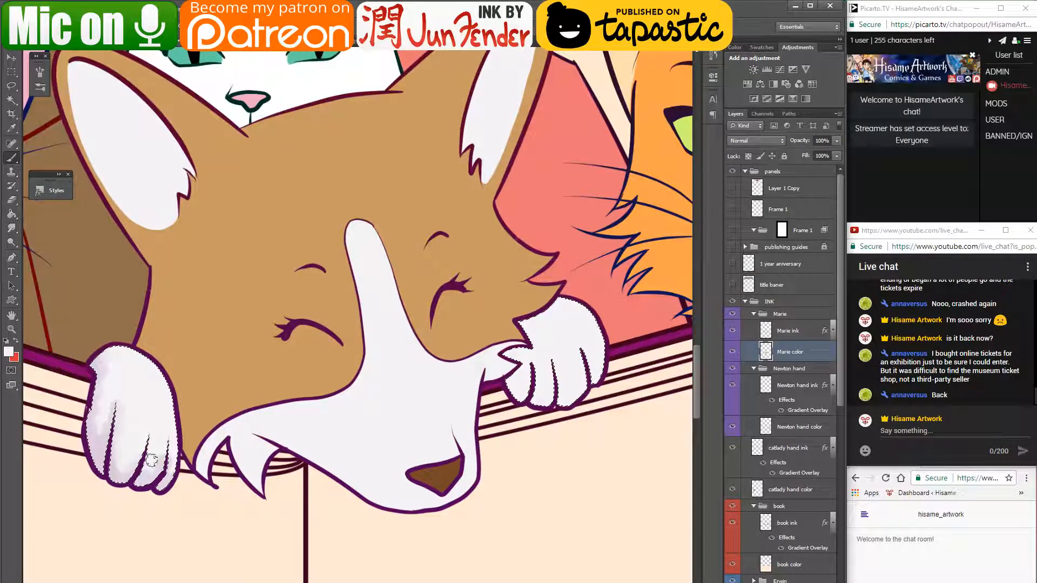
left_click_drag(99, 424, 105, 362)
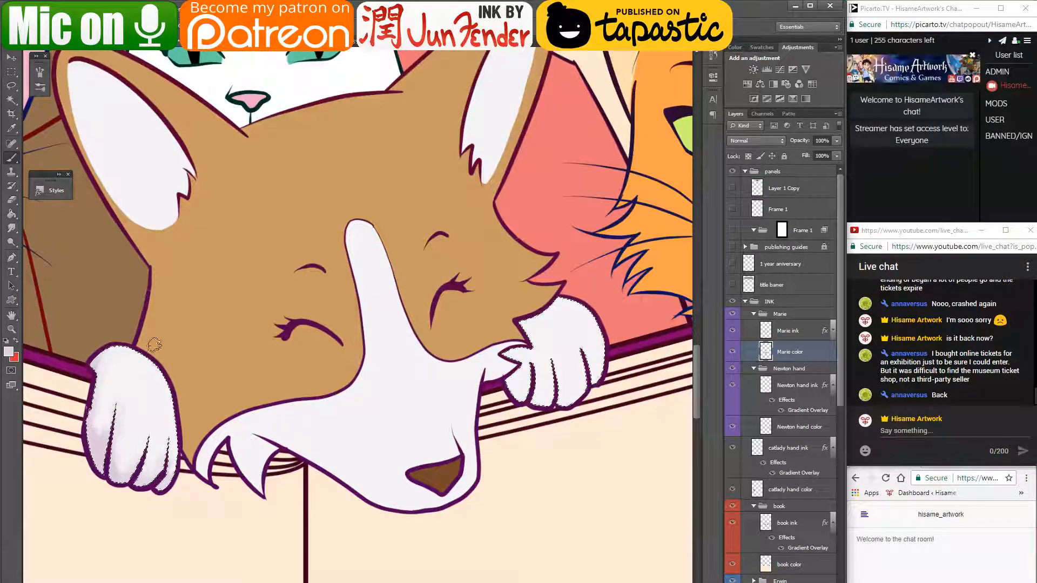
left_click(102, 402, "alt")
left_click_drag(101, 392, 108, 348)
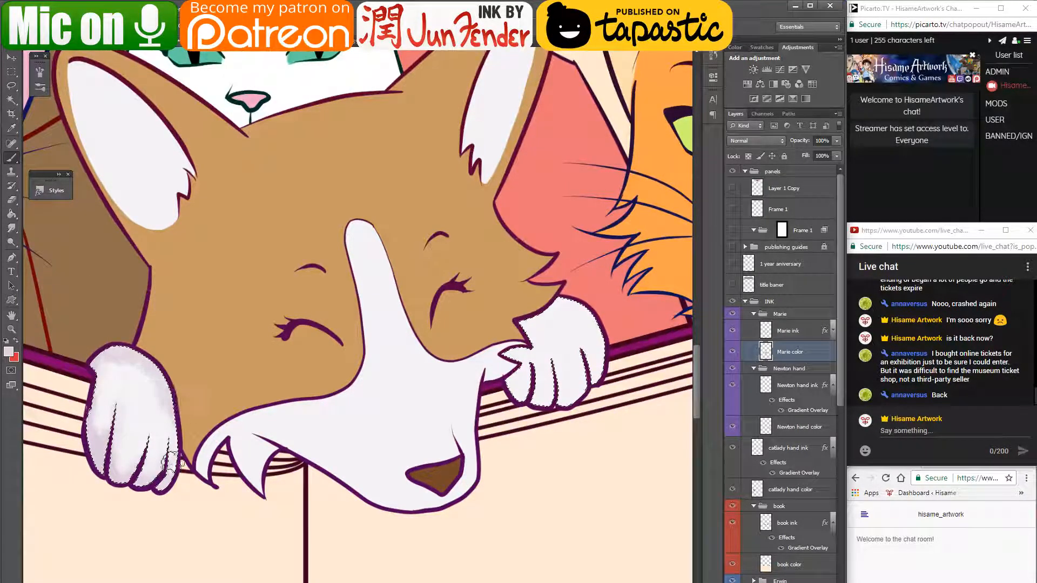
left_click(120, 384, "alt")
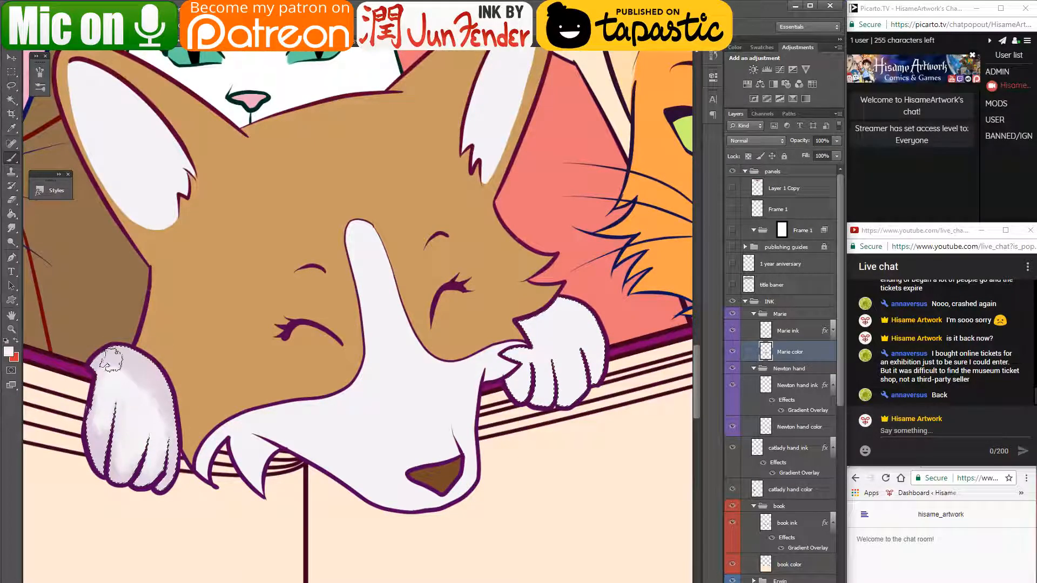
mouse_move(108, 364)
left_mouse_down()
mouse_move(157, 436)
mouse_move(145, 359)
left_mouse_up()
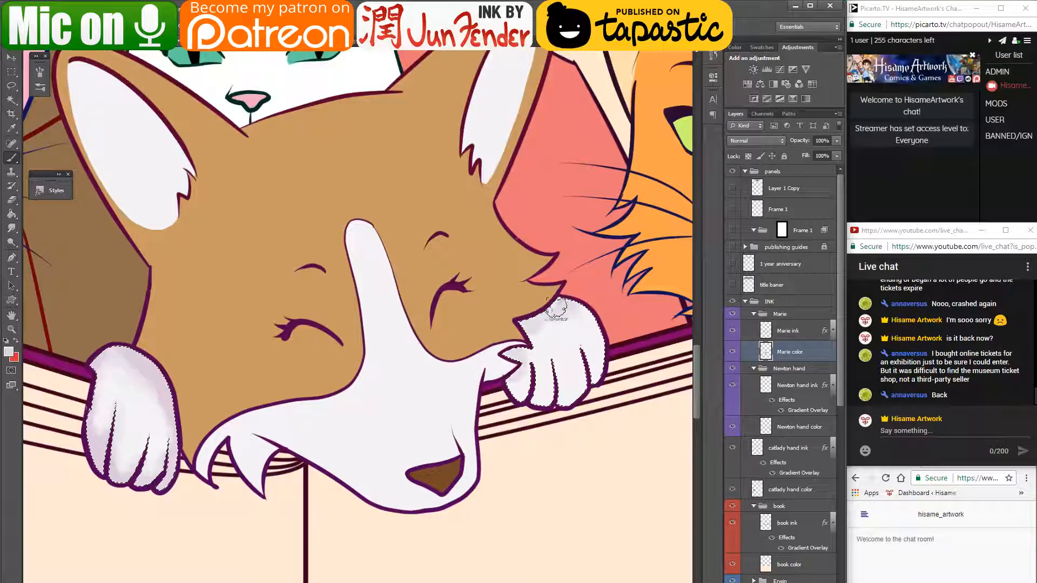
- Shade the corgi's right-hand paw and fingers with the same pale grey, blend with a sampled lighter tone, and clear the selection
left_click_drag(534, 330, 498, 374)
left_click_drag(584, 303, 508, 348)
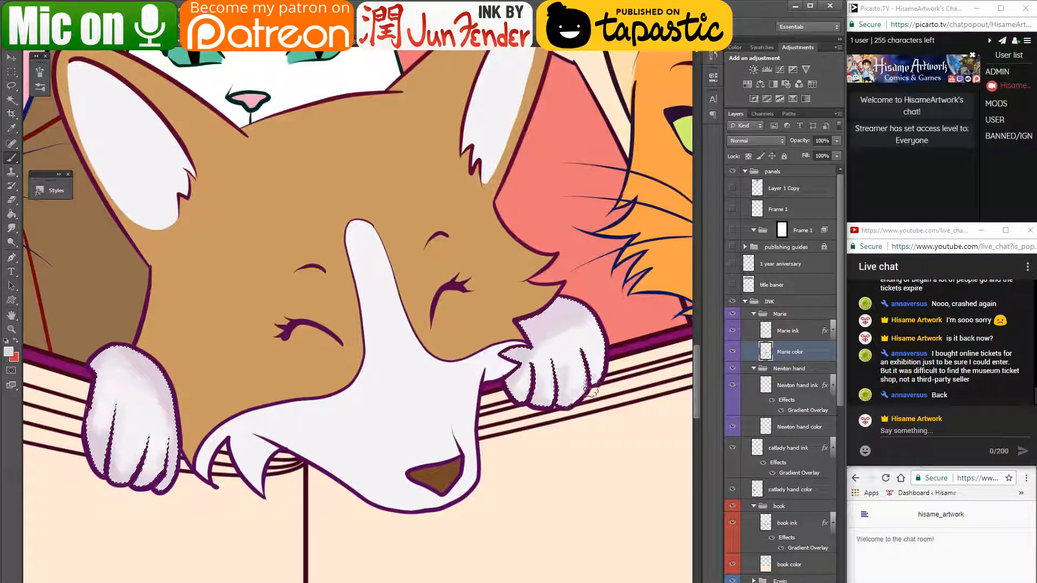
left_click(577, 348, "alt")
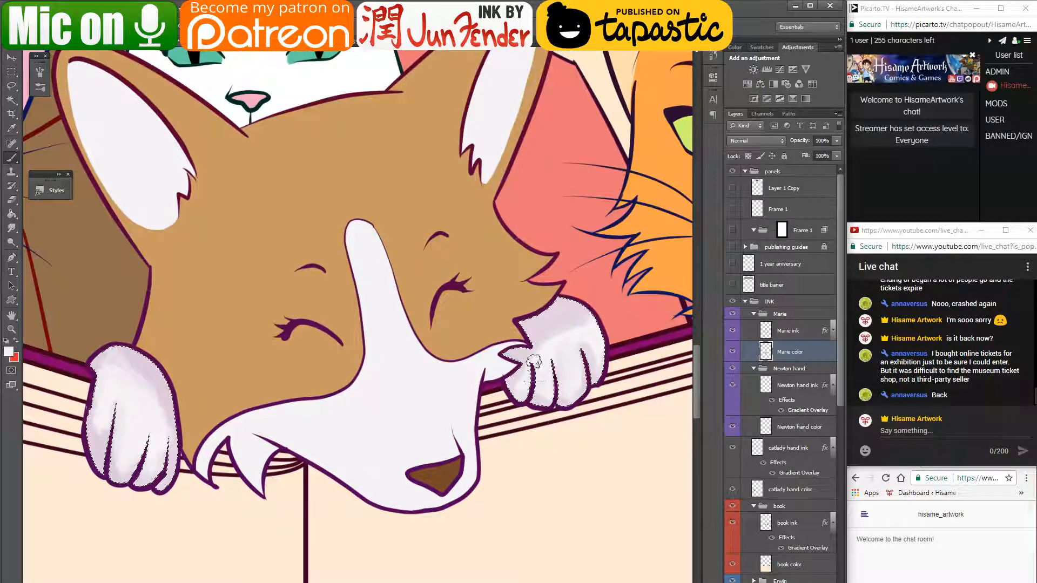
left_click_drag(540, 344, 589, 321)
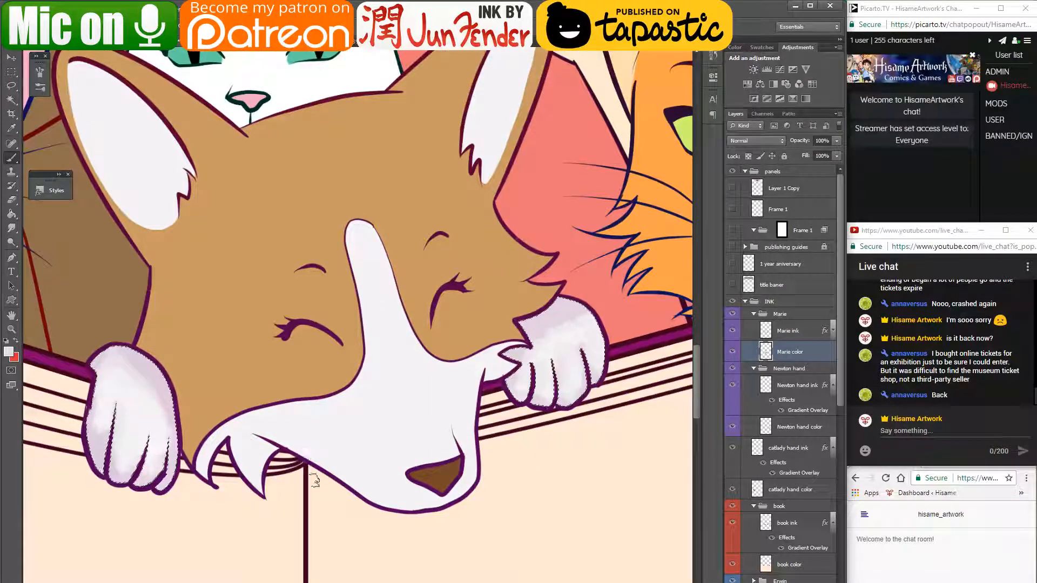
- Select the corgi's white muzzle with the Magic Wand and brush pale grey shadows onto the cheek tufts and chin
left_click(16, 104)
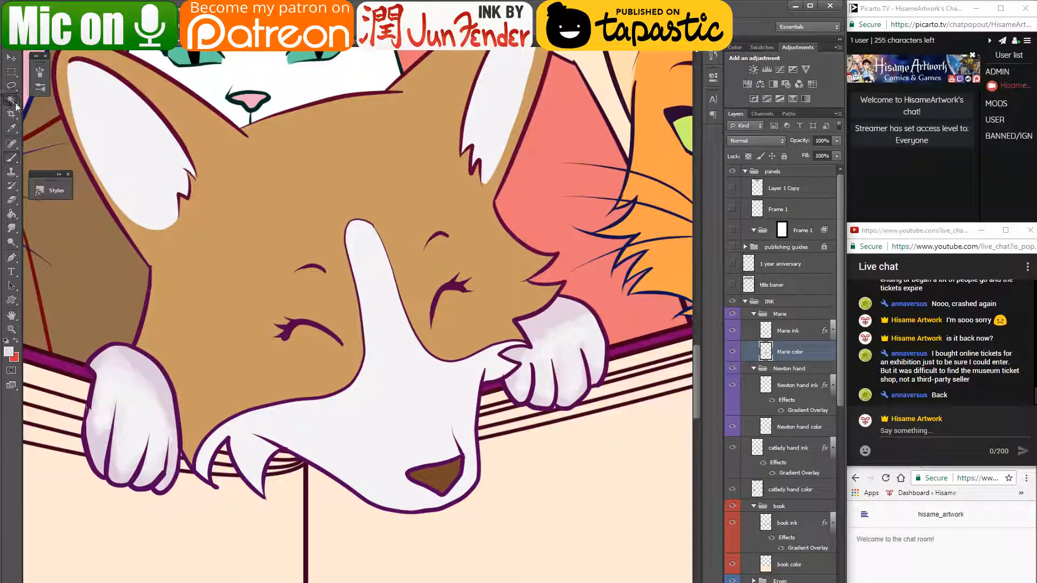
left_click(396, 438)
left_click(13, 168)
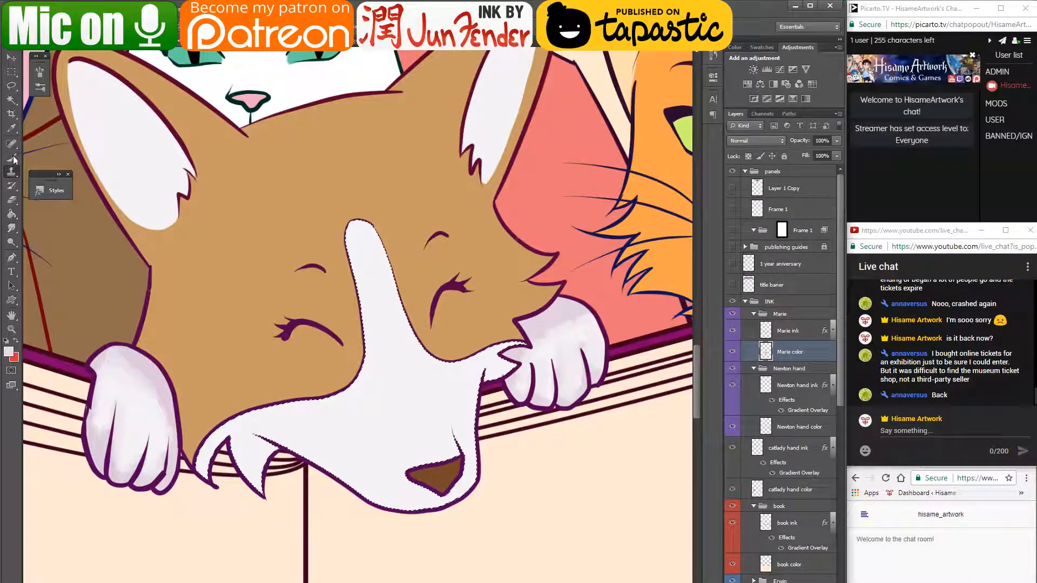
left_click(11, 158)
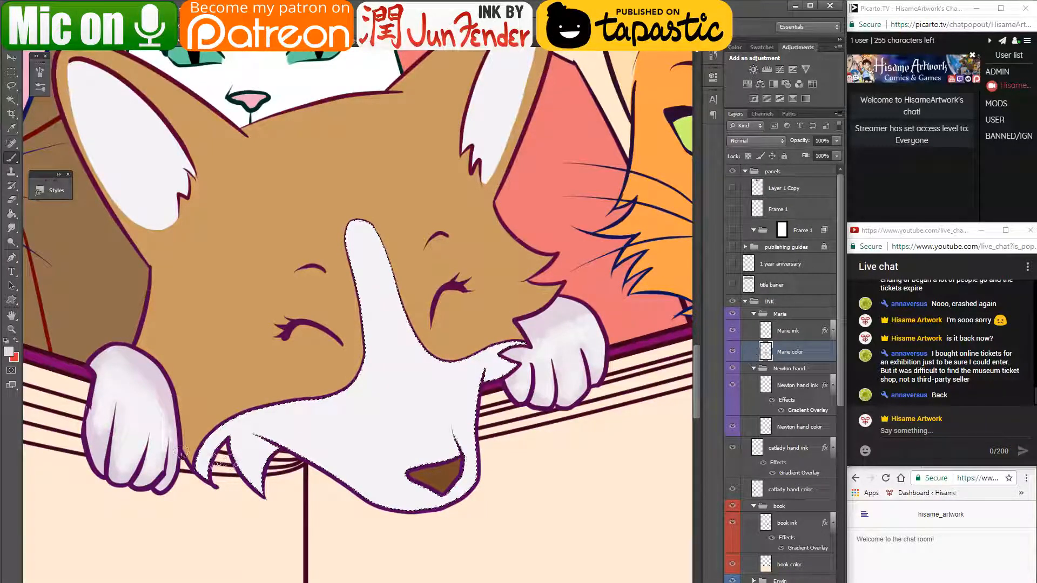
mouse_move(238, 449)
left_mouse_down()
mouse_move(264, 486)
mouse_move(267, 454)
mouse_move(252, 472)
mouse_move(259, 485)
mouse_move(265, 453)
left_mouse_up()
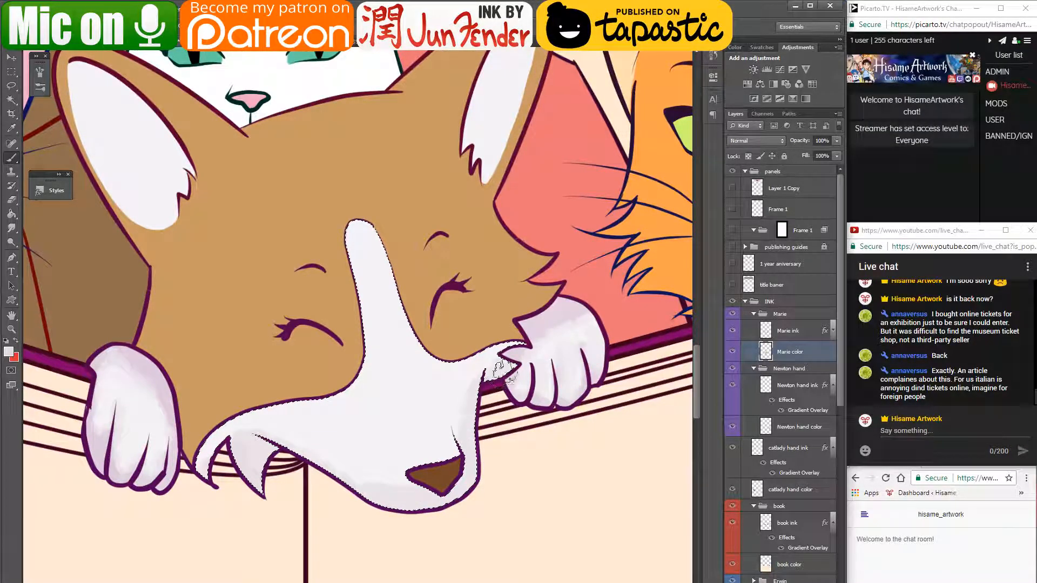
mouse_move(508, 340)
left_mouse_down()
mouse_move(504, 403)
mouse_move(486, 413)
left_mouse_up()
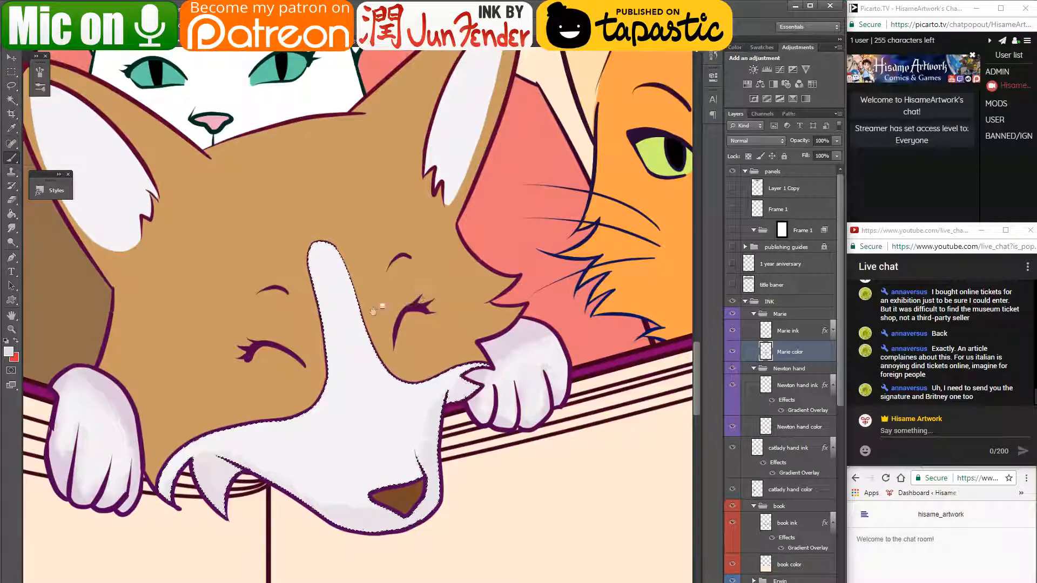
- Load the Marie color layer's painted area as a selection, set the brush to a darkening blend mode, and enlarge it
left_click_drag(347, 326, 444, 352)
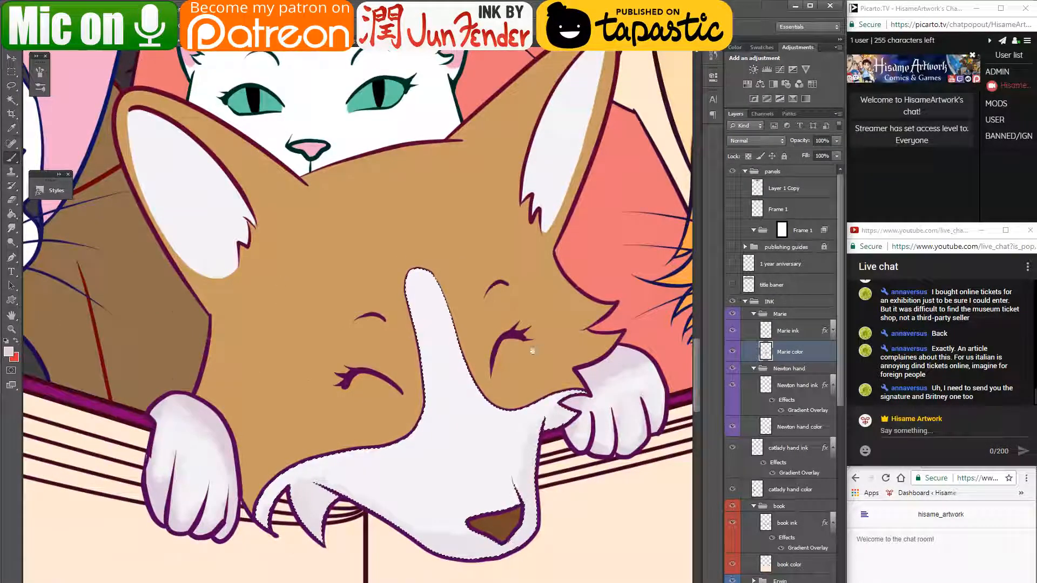
left_click_drag(532, 347, 508, 385)
left_click(766, 351, "ctrl")
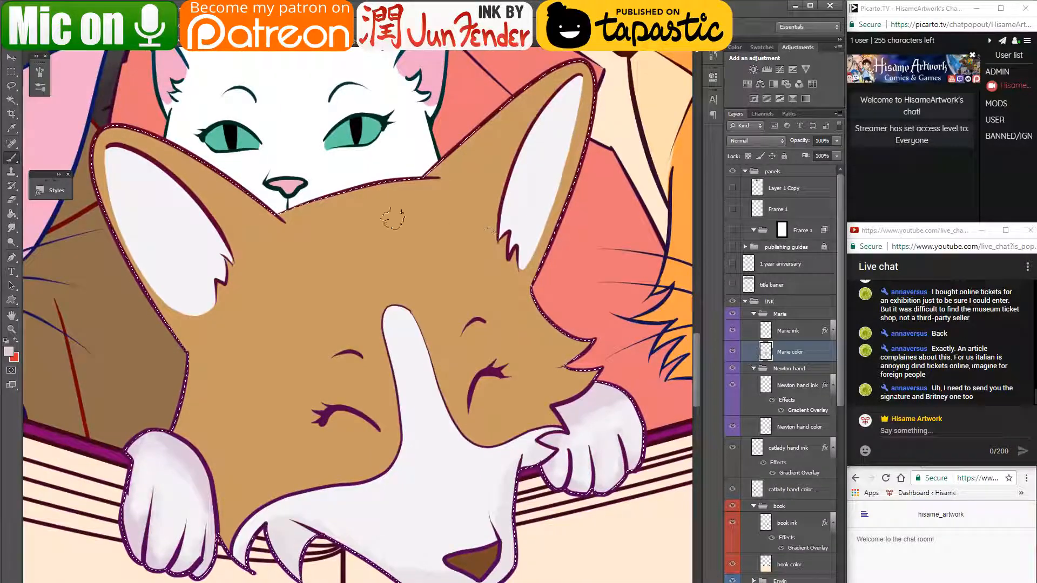
left_click(138, 30)
left_click(137, 90)
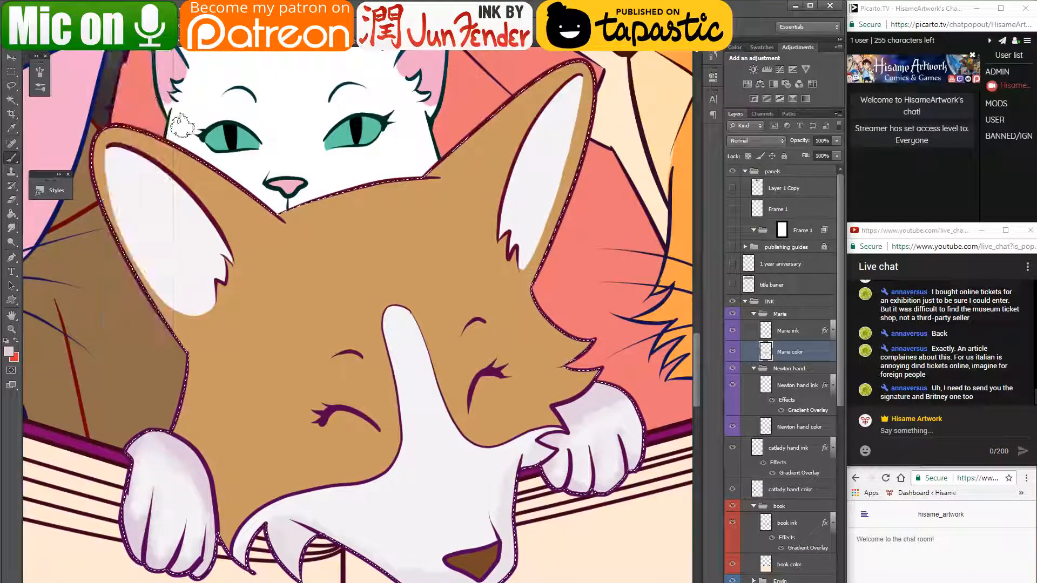
mouse_move(431, 294)
left_mouse_down()
mouse_move(493, 432)
mouse_move(422, 437)
mouse_move(439, 430)
left_mouse_up()
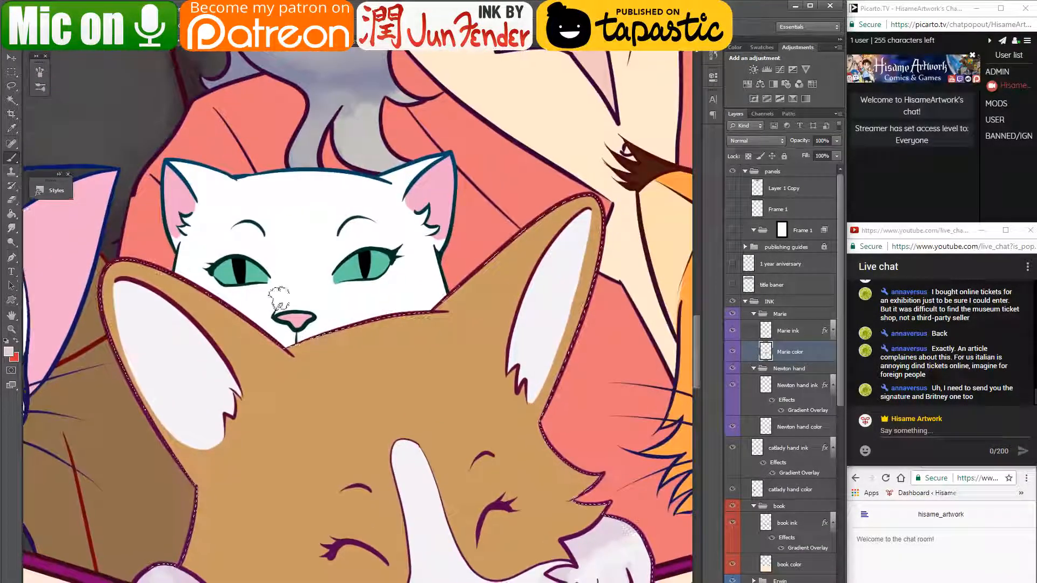
key("bracketright")
key("bracketright")
key("bracketright")
key("bracketright")
key("bracketright")
key("bracketright")
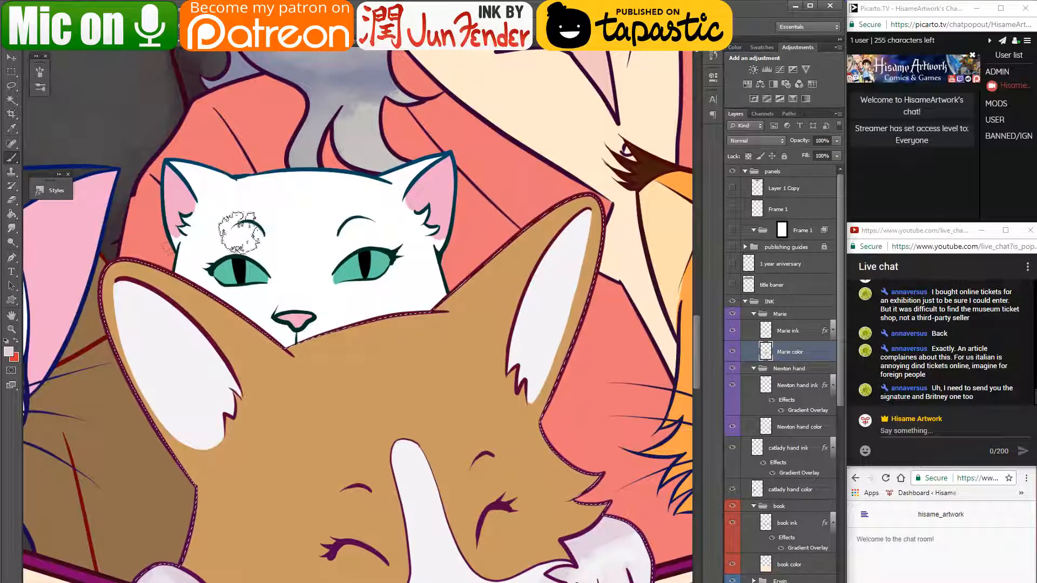
- Shade the corgi's forehead, inner ears and the fur below the eyebrows with soft strokes, undoing an overly heavy pass
mouse_move(168, 275)
left_mouse_down()
mouse_move(562, 208)
mouse_move(480, 275)
mouse_move(130, 251)
mouse_move(314, 367)
left_mouse_up()
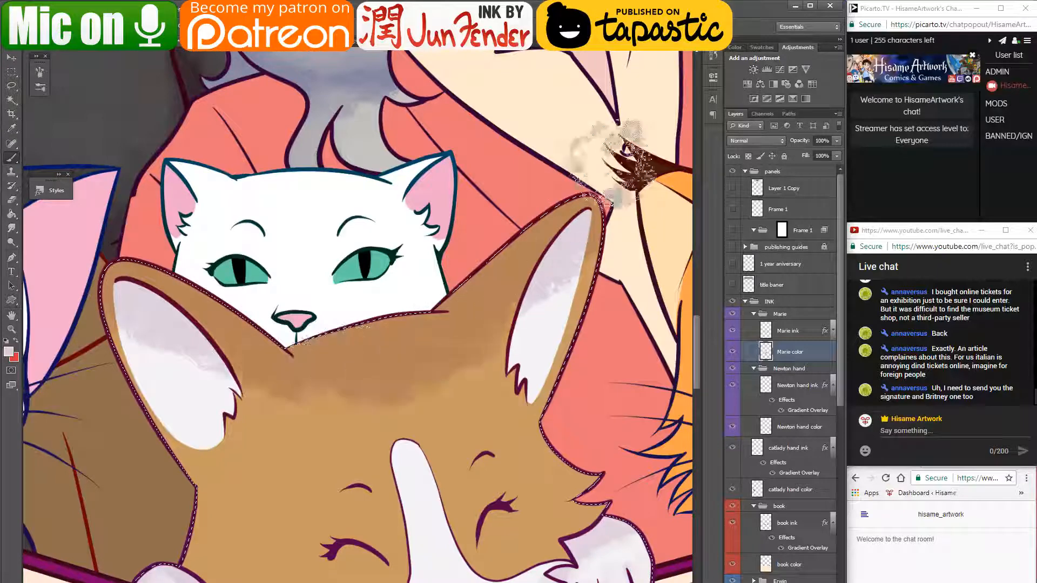
key("ctrl+z")
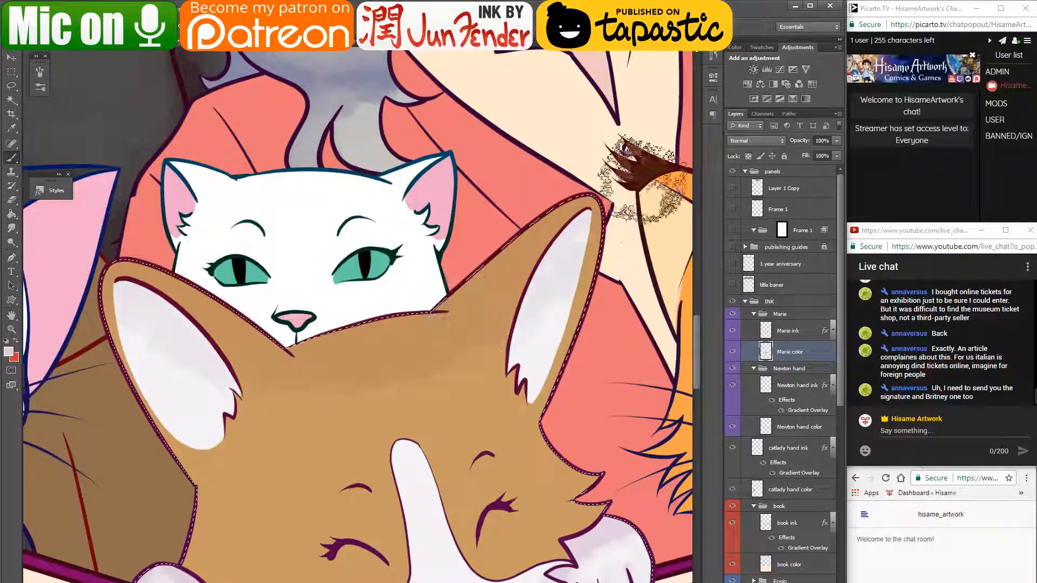
left_click_drag(419, 366, 383, 233)
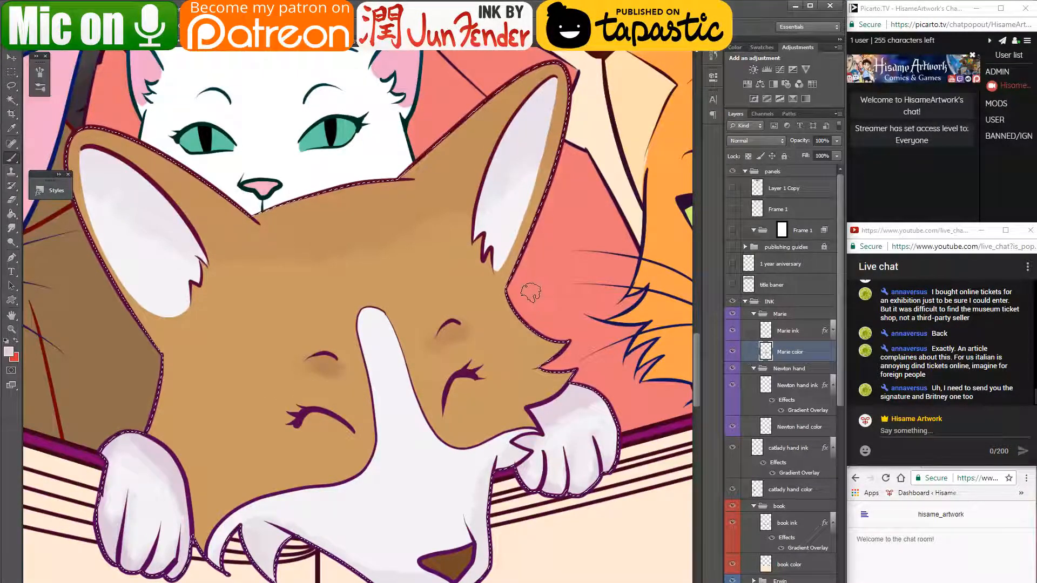
mouse_move(473, 340)
left_mouse_down()
mouse_move(466, 359)
mouse_move(489, 392)
mouse_move(517, 390)
left_mouse_up()
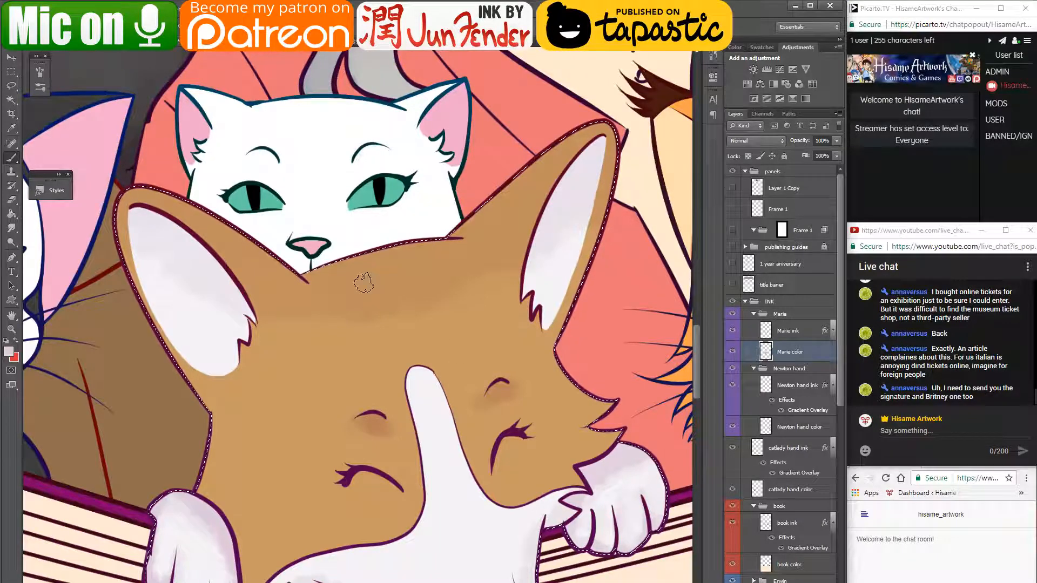
scroll(330, 294, "down", 1)
scroll(332, 292, "down", 2)
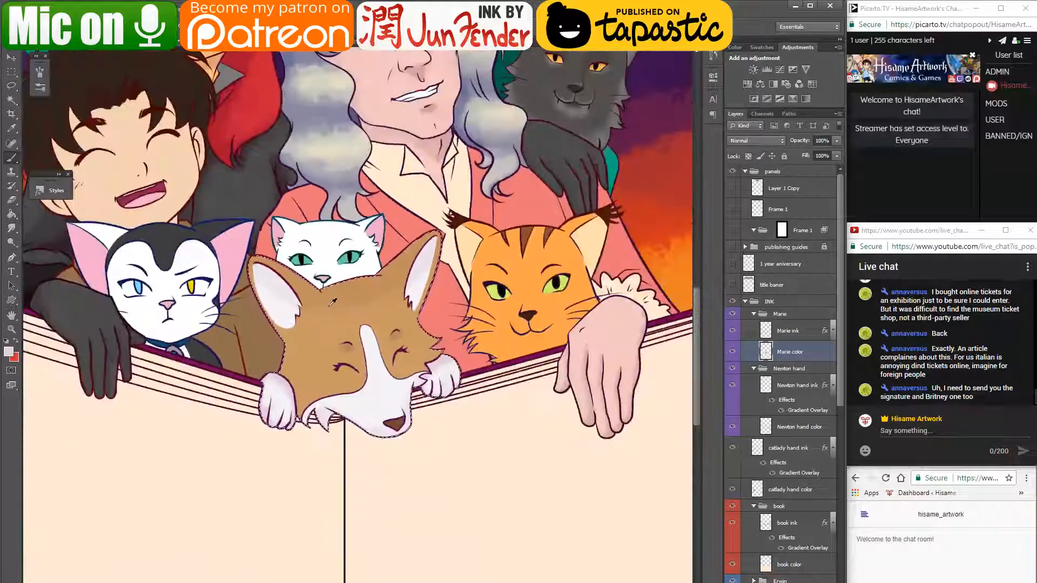
scroll(420, 320, "up", 3)
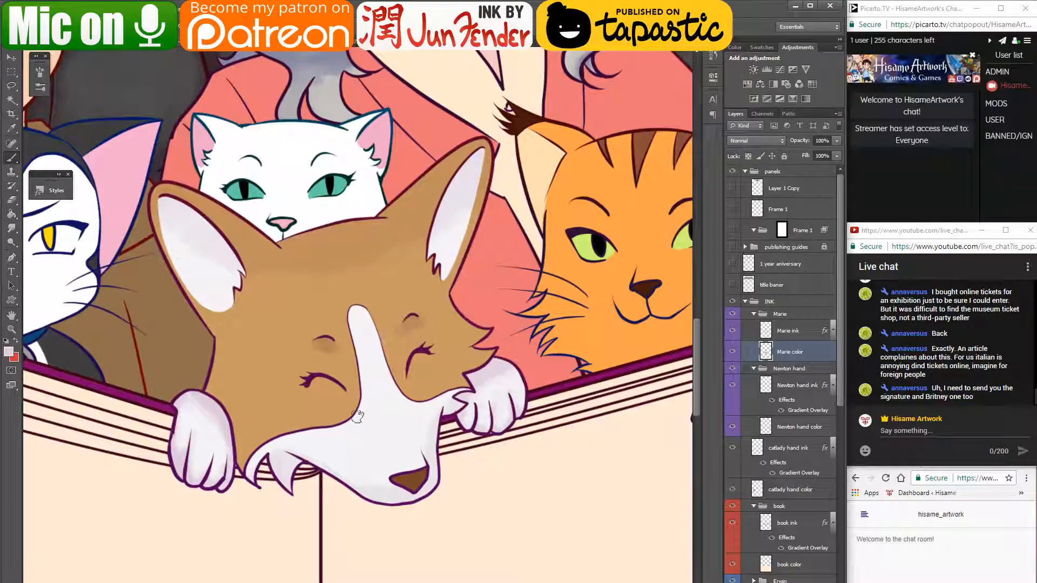
scroll(357, 416, "down", 4)
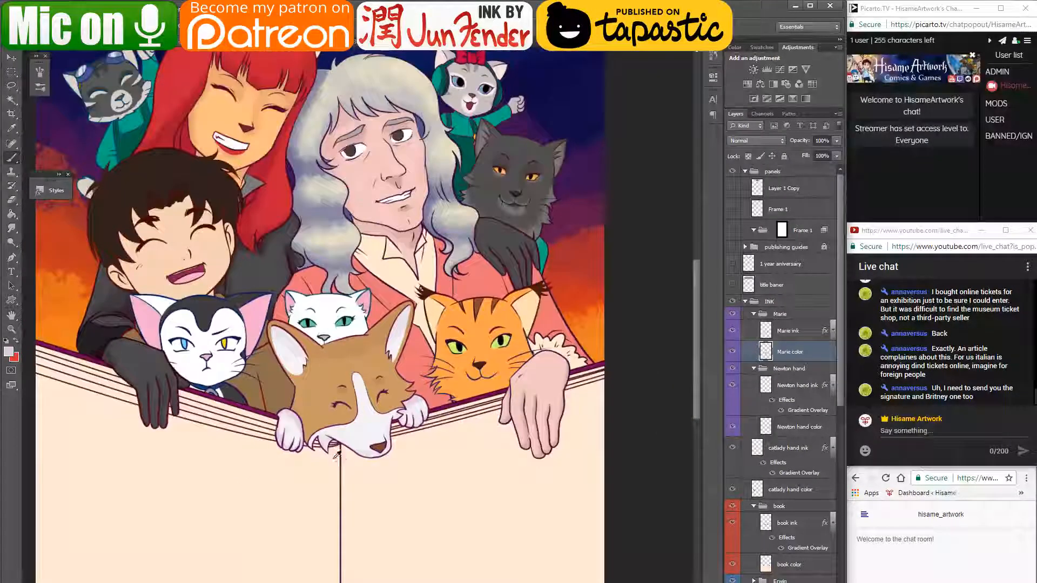
scroll(336, 456, "up", 4)
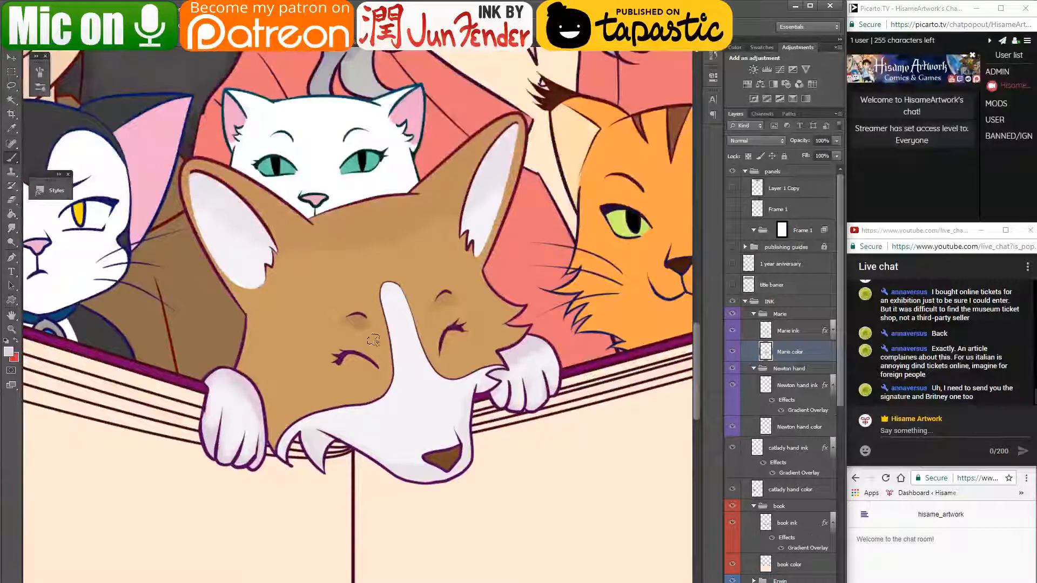
- Try a broad shading stroke across the corgi's forehead with an enlarged brush, and undo it
key("bracketright")
key("bracketright")
key("bracketright")
key("bracketright")
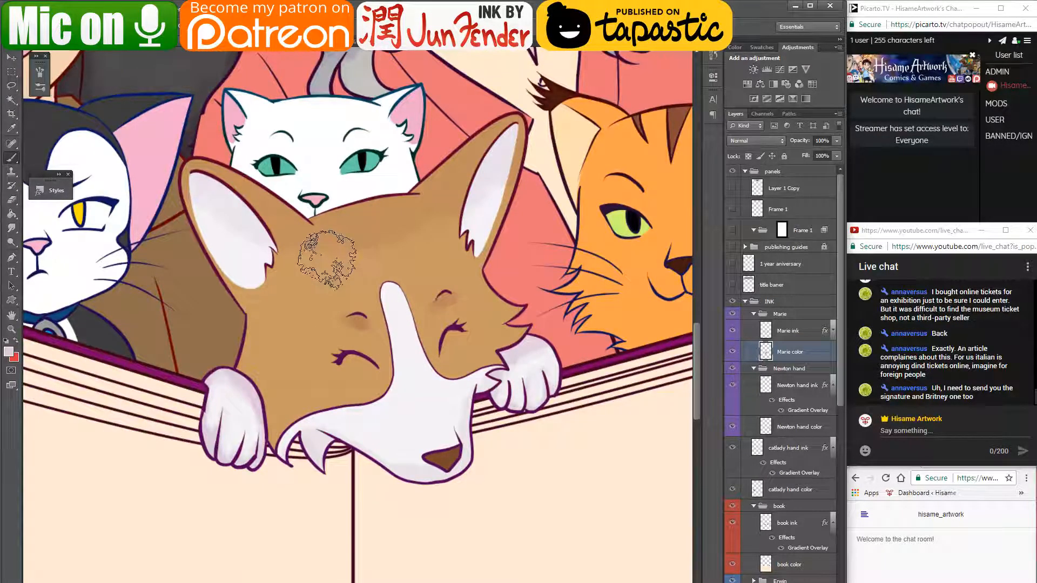
mouse_move(327, 260)
left_mouse_down()
mouse_move(423, 302)
mouse_move(311, 348)
mouse_move(411, 344)
mouse_move(481, 289)
mouse_move(416, 271)
left_mouse_up()
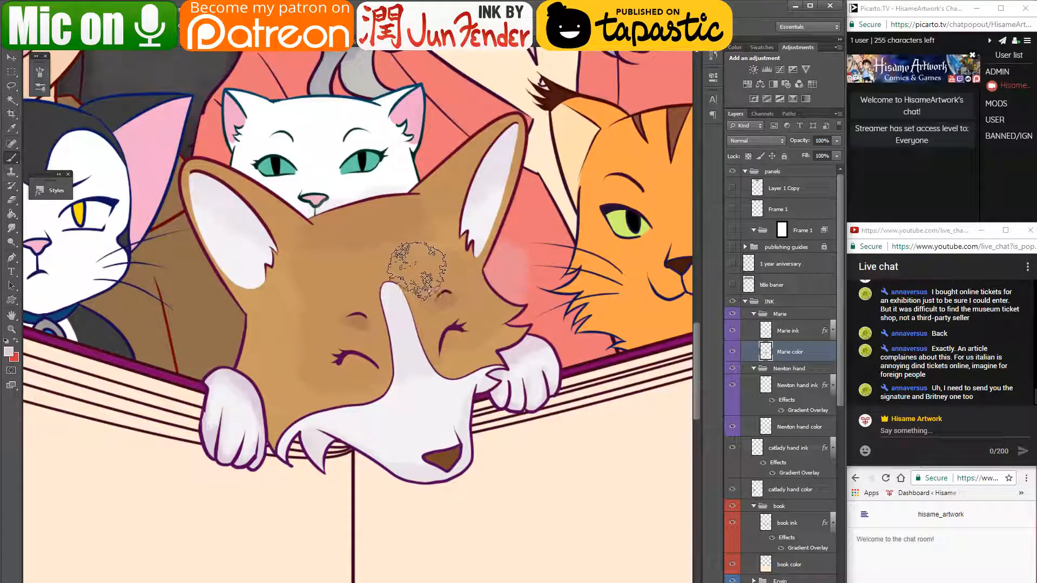
key("ctrl+z")
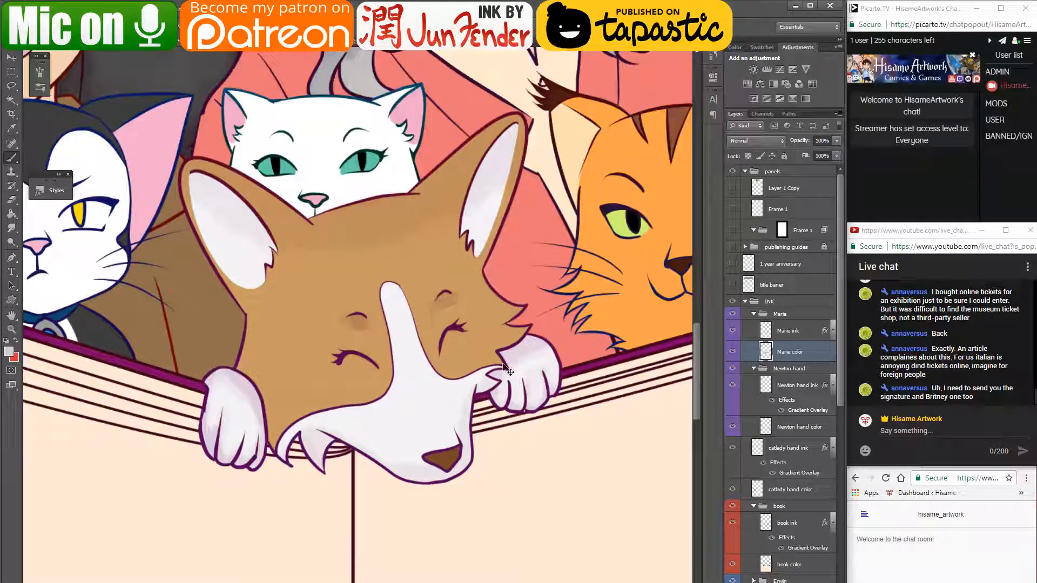
- Load the Marie color layer's painted area as a selection, deepen the shading around the corgi's eyebrows, and clear the selection
left_click(766, 352, "ctrl")
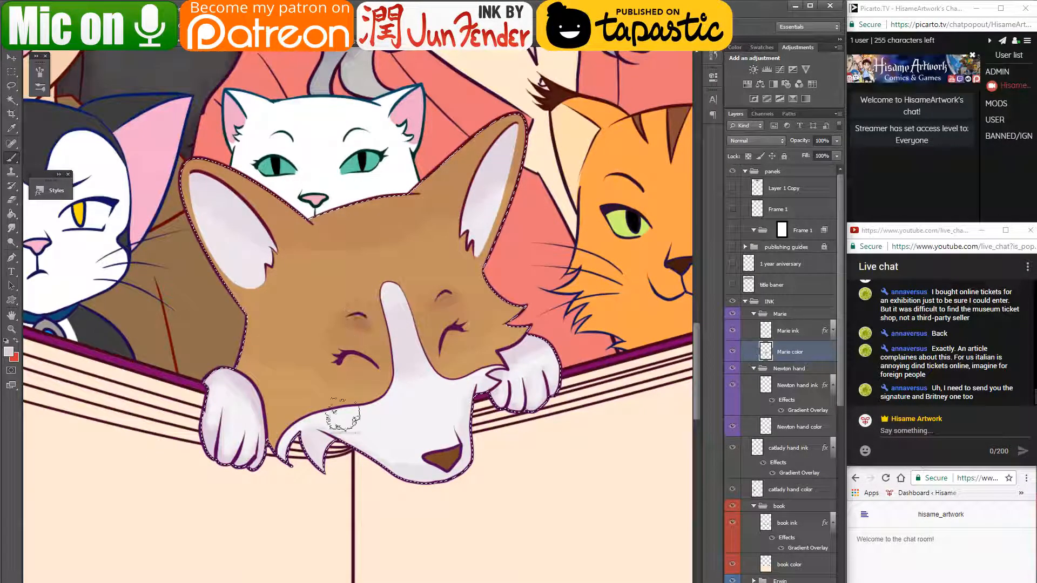
key("ctrl+d")
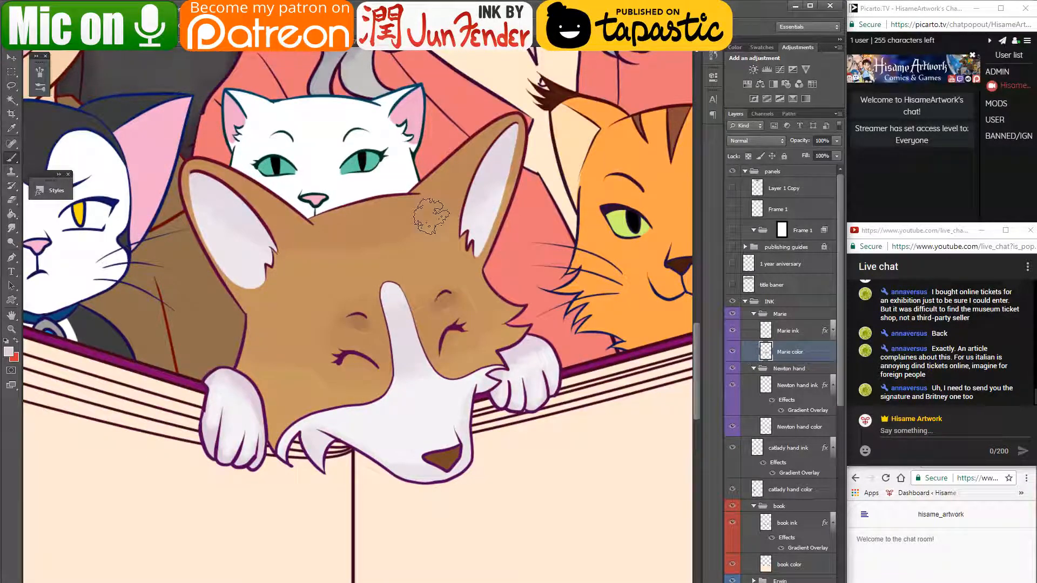
- Make the black-and-white cat's Erwin color layer active and load its painted area as a selection
scroll(406, 520, "down", 4)
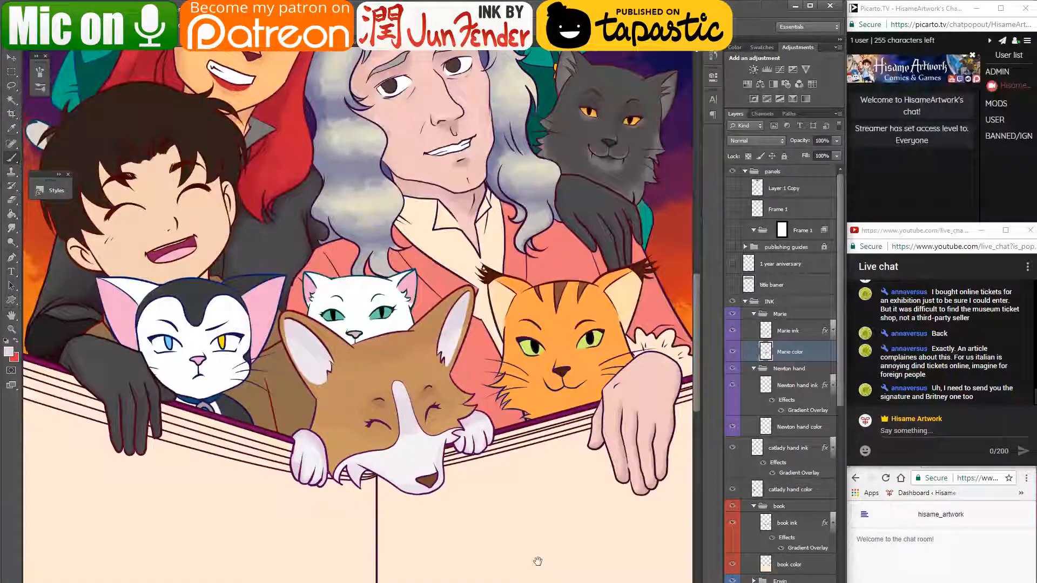
left_click_drag(537, 562, 505, 532)
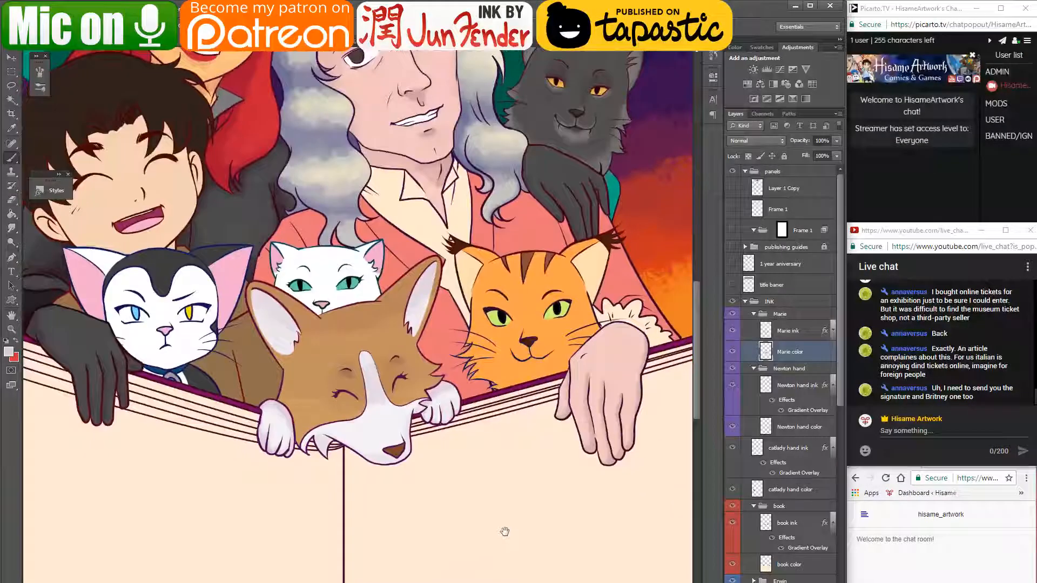
key("v")
left_click(331, 253)
scroll(273, 288, "left", 1)
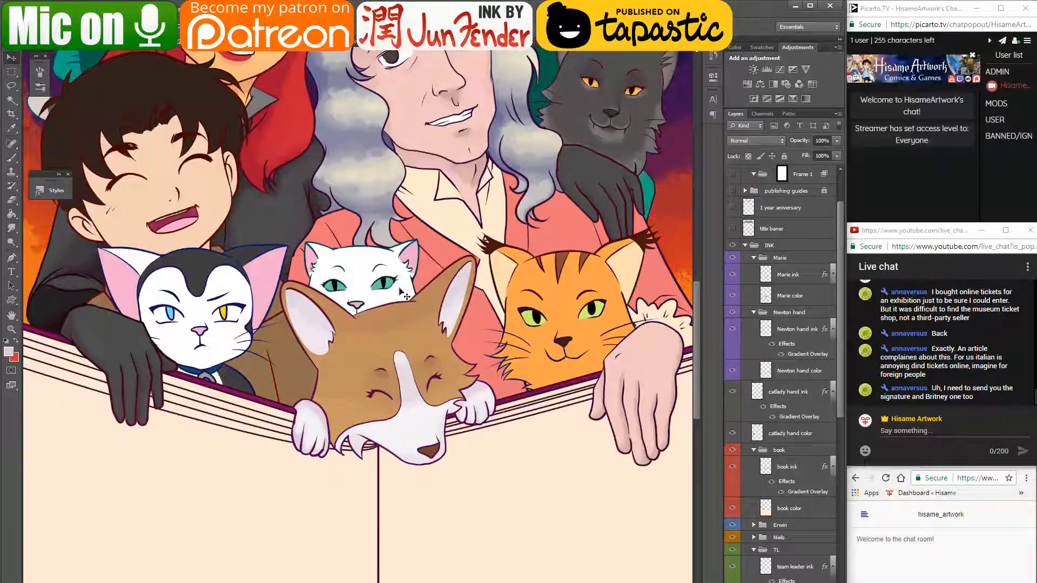
left_click_drag(481, 291, 492, 389)
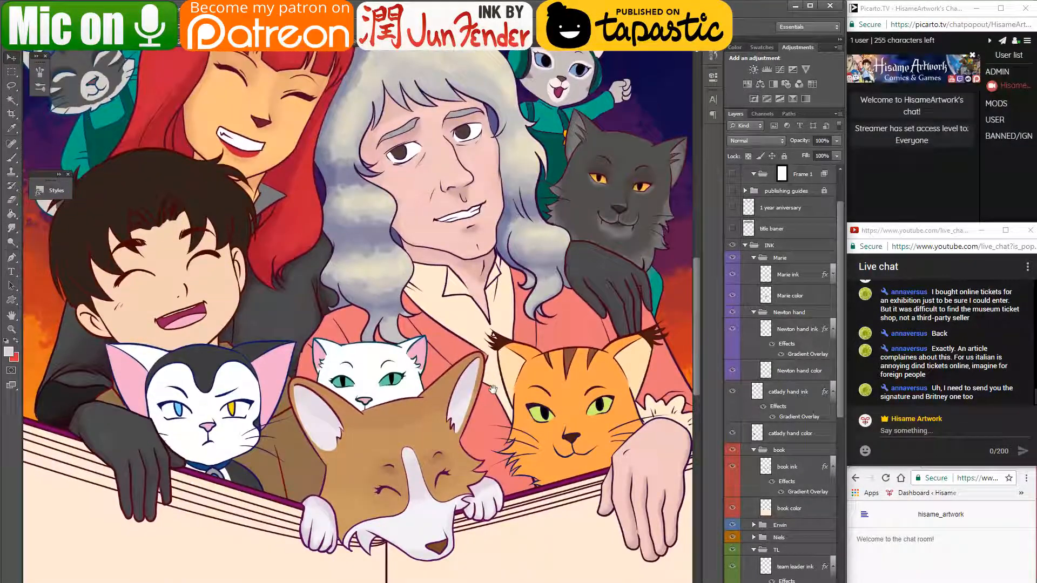
left_click(225, 444)
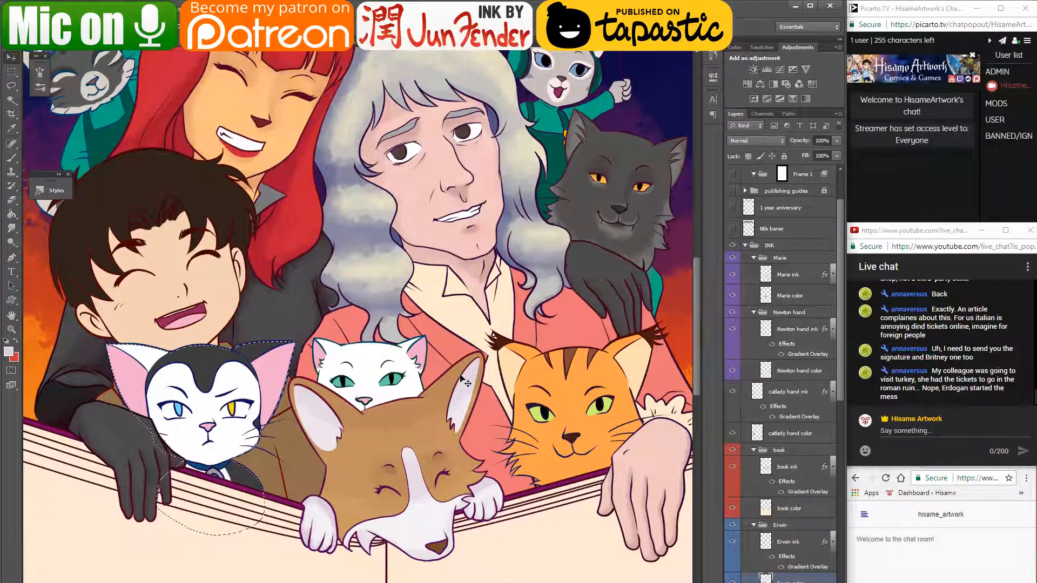
scroll(117, 414, "up", 5)
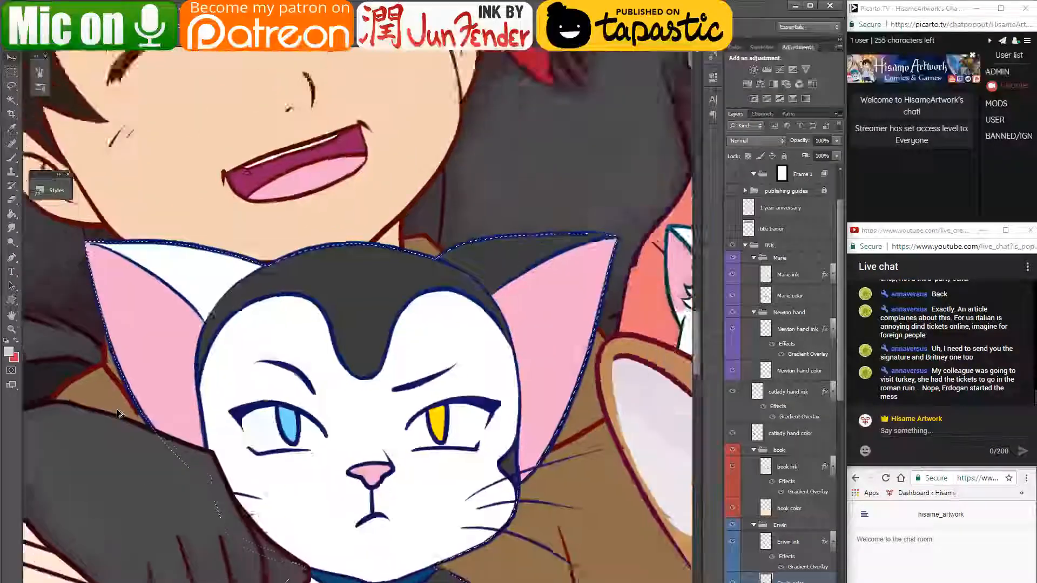
scroll(116, 413, "down", 1)
left_click_drag(364, 451, 386, 428)
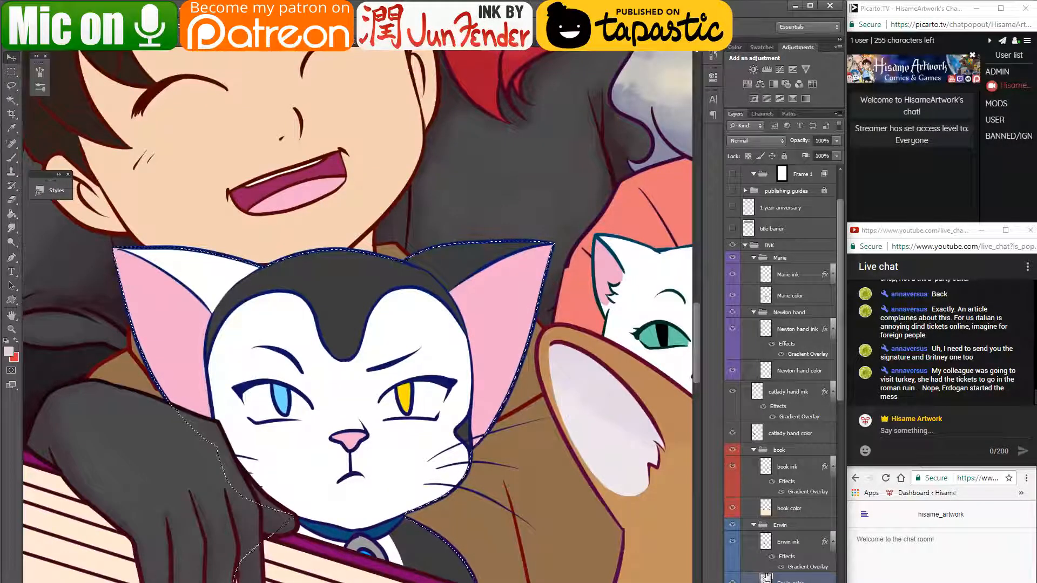
left_click(766, 578, "ctrl")
left_click(766, 578)
- With the Brush tool, sample the pale chin shadow of the black-and-white cat in the finished reference illustration and return to the group illustration
scroll(316, 428, "up", 1)
scroll(316, 428, "down", 2)
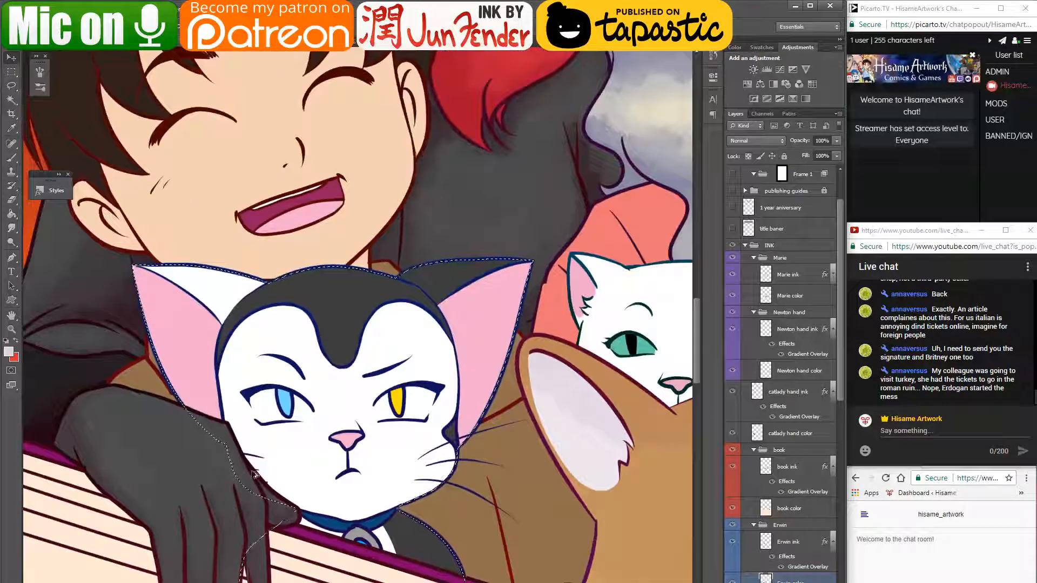
left_click_drag(393, 448, 438, 445)
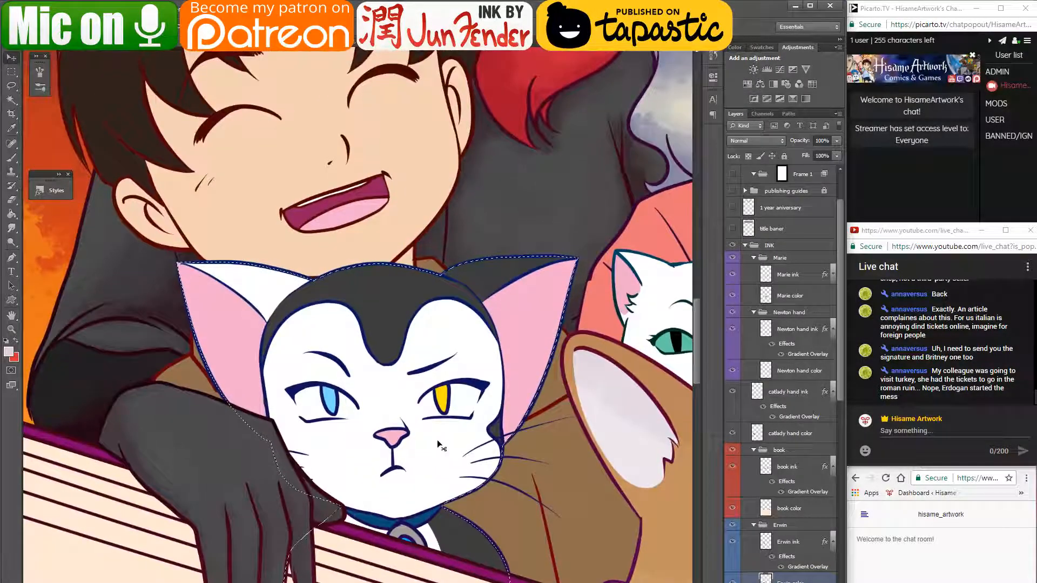
scroll(437, 444, "up", 1)
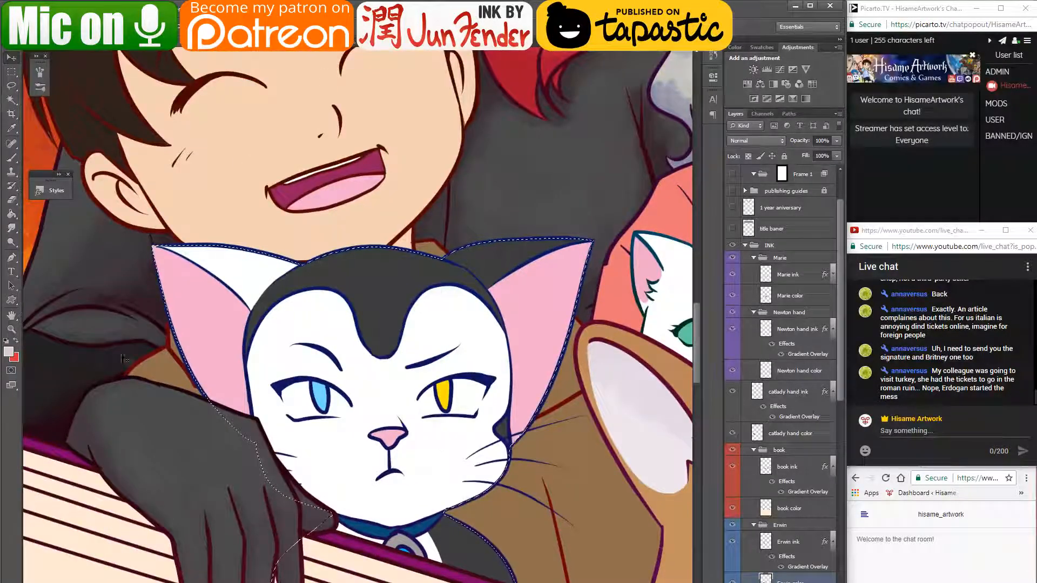
left_click(12, 159)
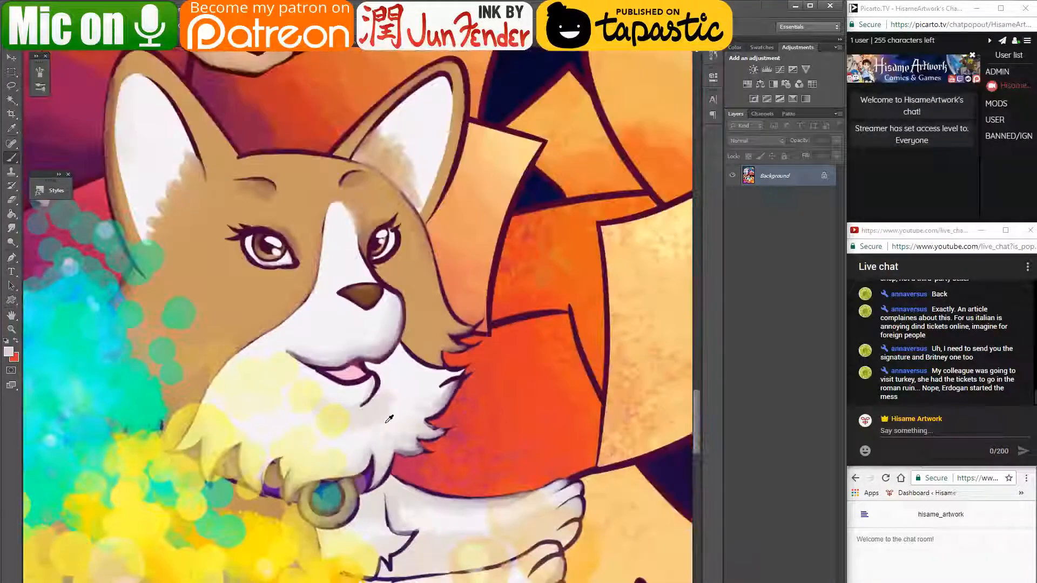
scroll(389, 419, "down", 4)
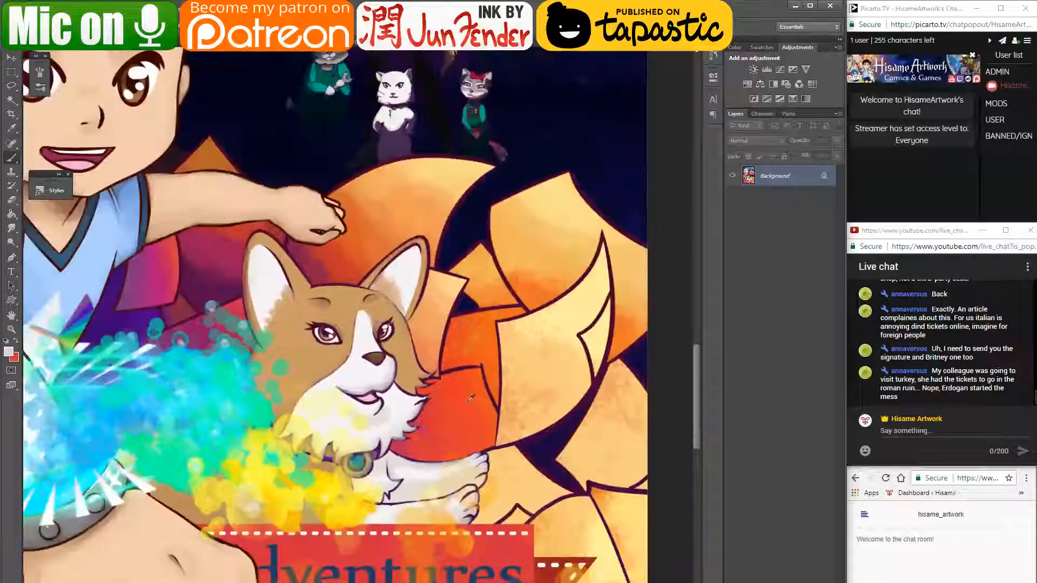
scroll(172, 343, "up", 4)
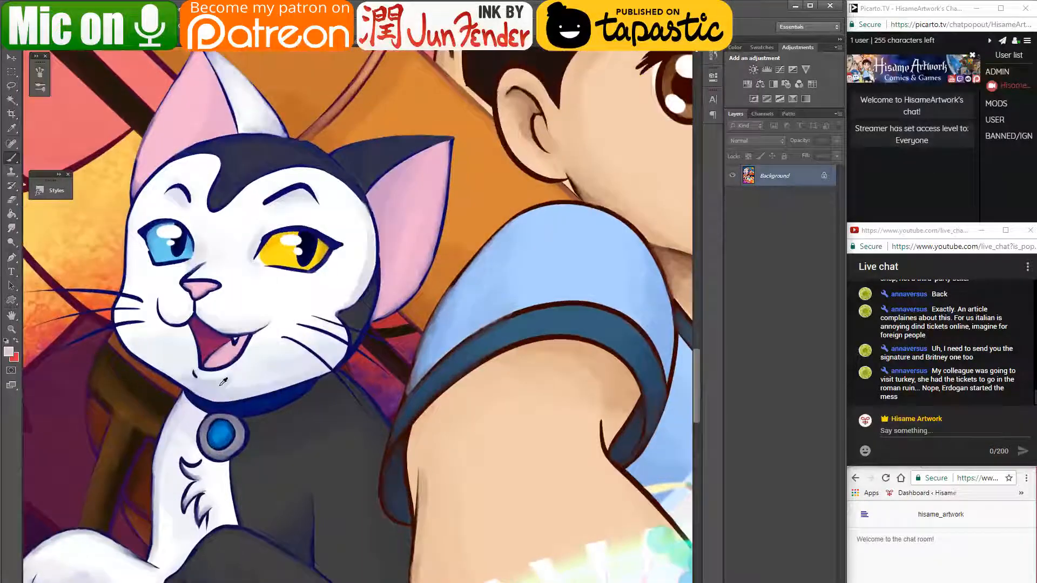
left_click(221, 385, "alt")
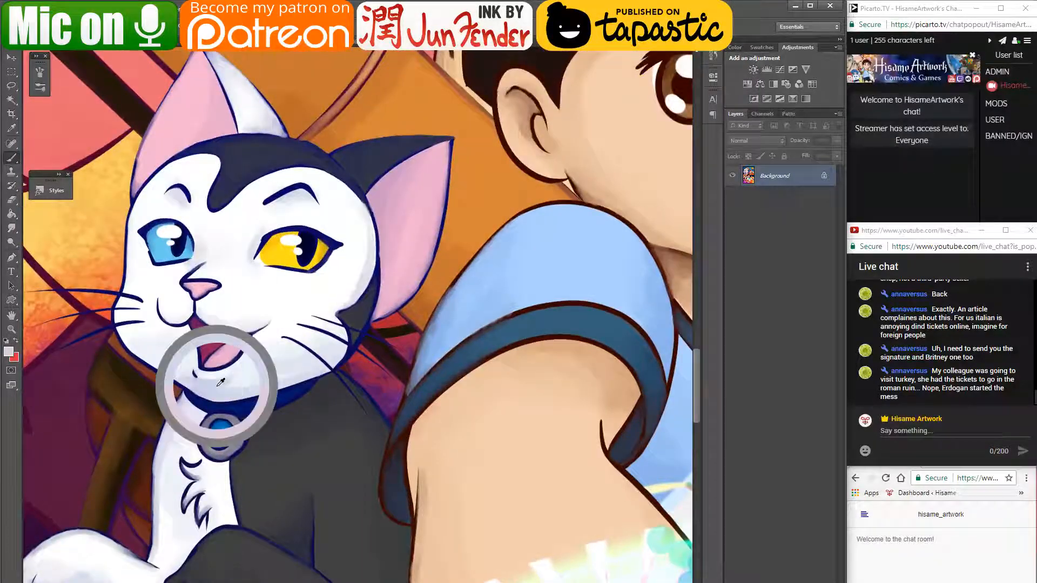
key("ctrl+Tab")
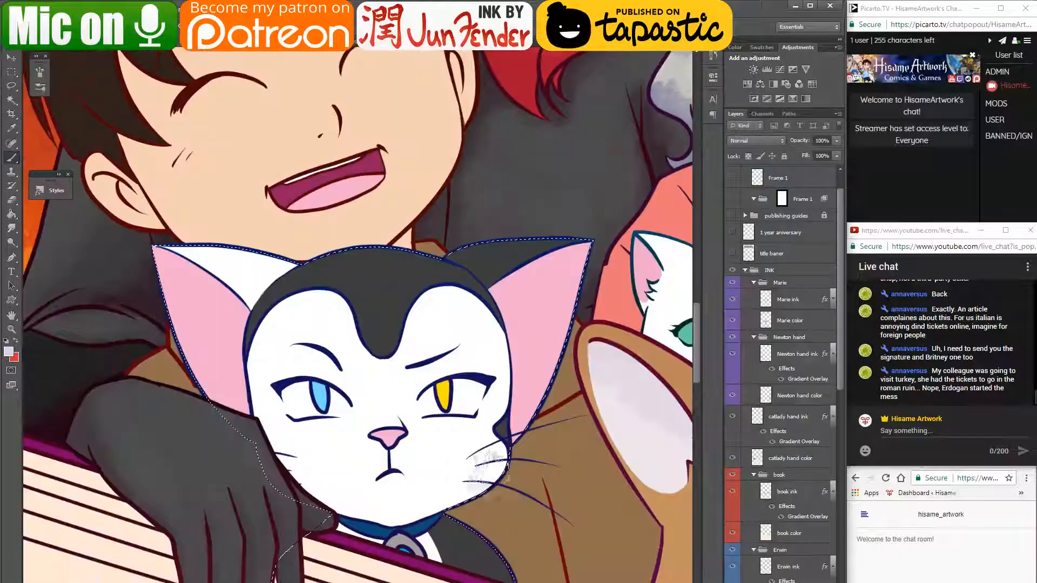
scroll(371, 538, "up", 2)
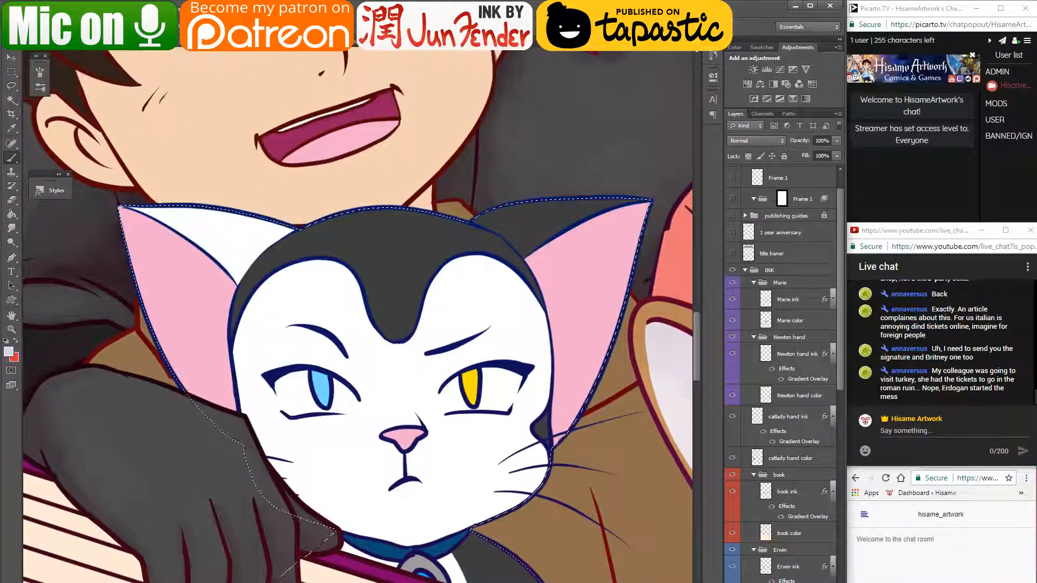
scroll(415, 519, "up", 1)
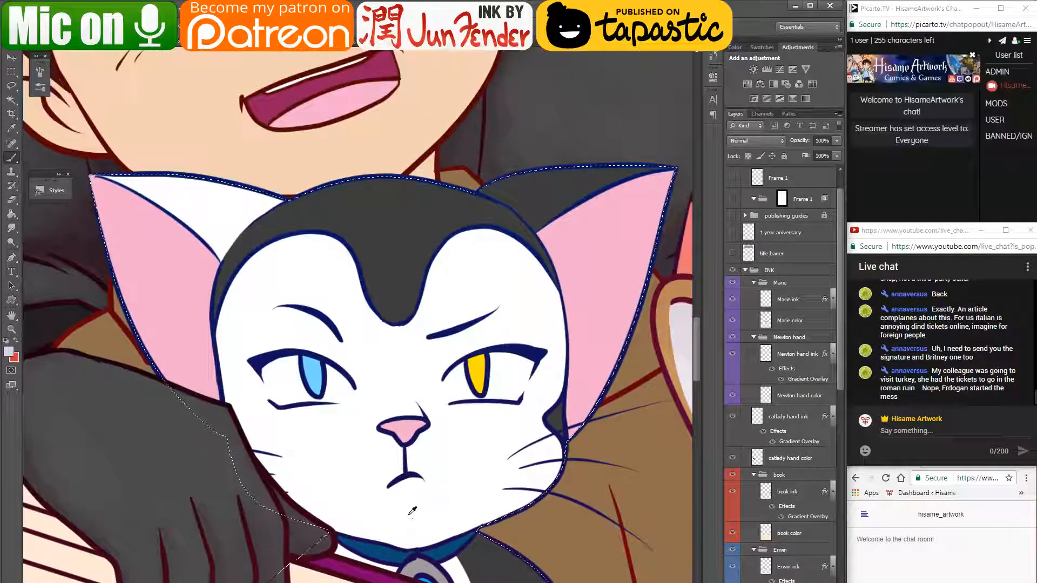
scroll(412, 525, "up", 1)
- Switch to the web browser and search Google Images for "petra city"
key("alt+Tab")
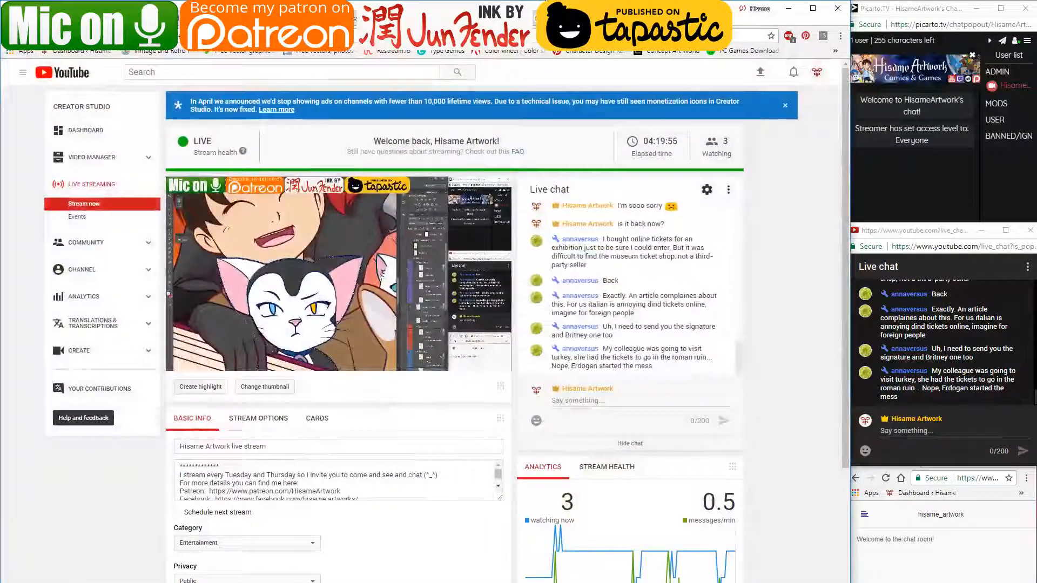
key("ctrl+Tab")
key("ctrl+l")
type("petra")
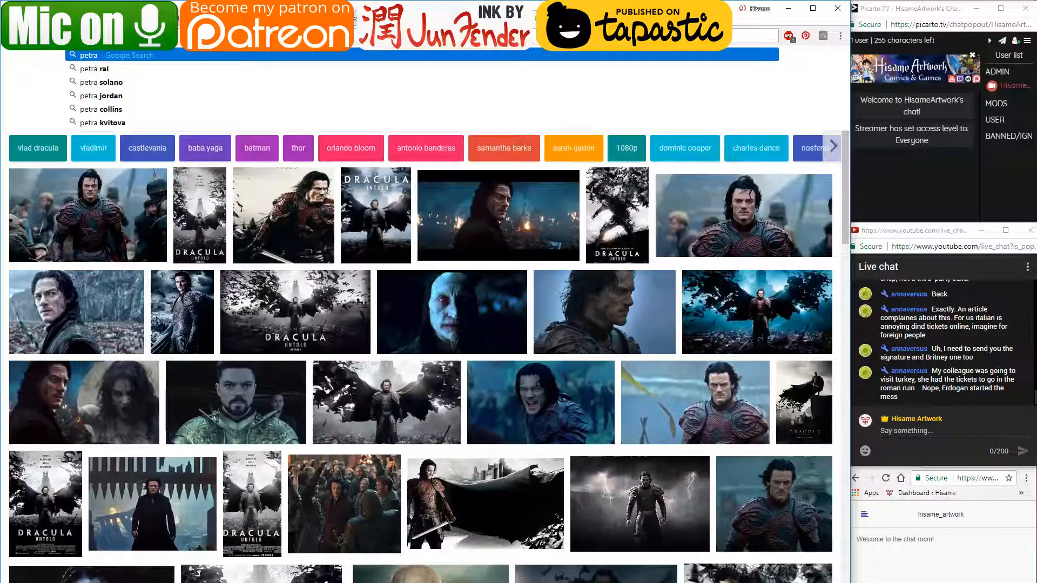
type(" city")
key("Return")
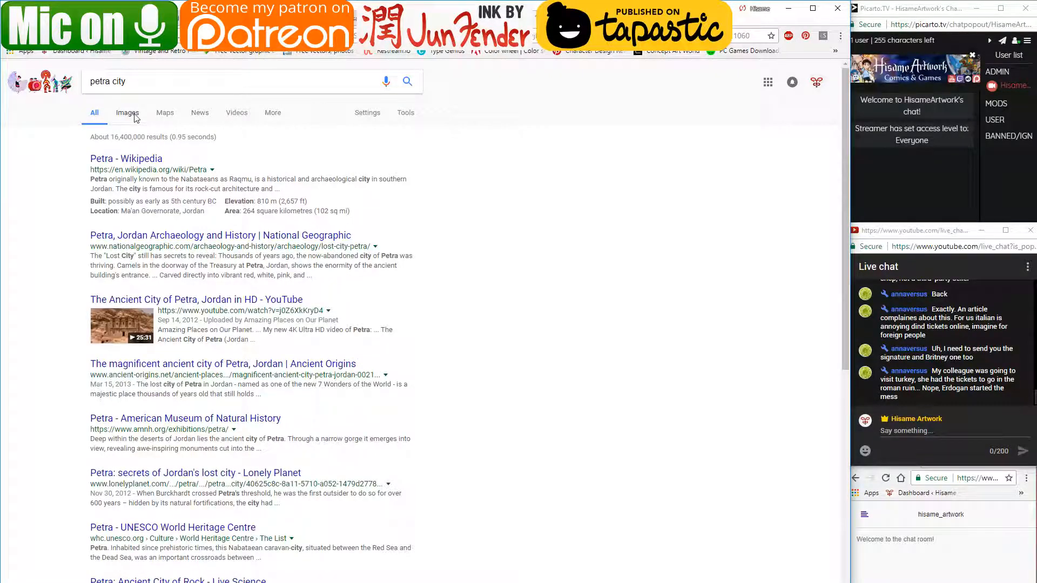
left_click(134, 115)
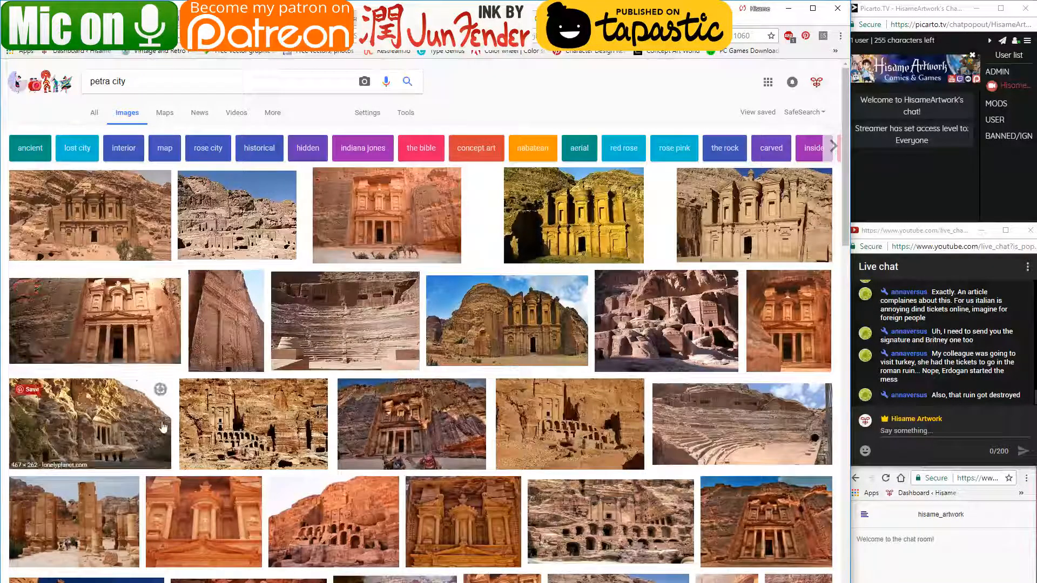
- Preview the photo of the cliffside tombs with arches and the Daily Beast photo of the rock-cut monastery facade
left_click(263, 418)
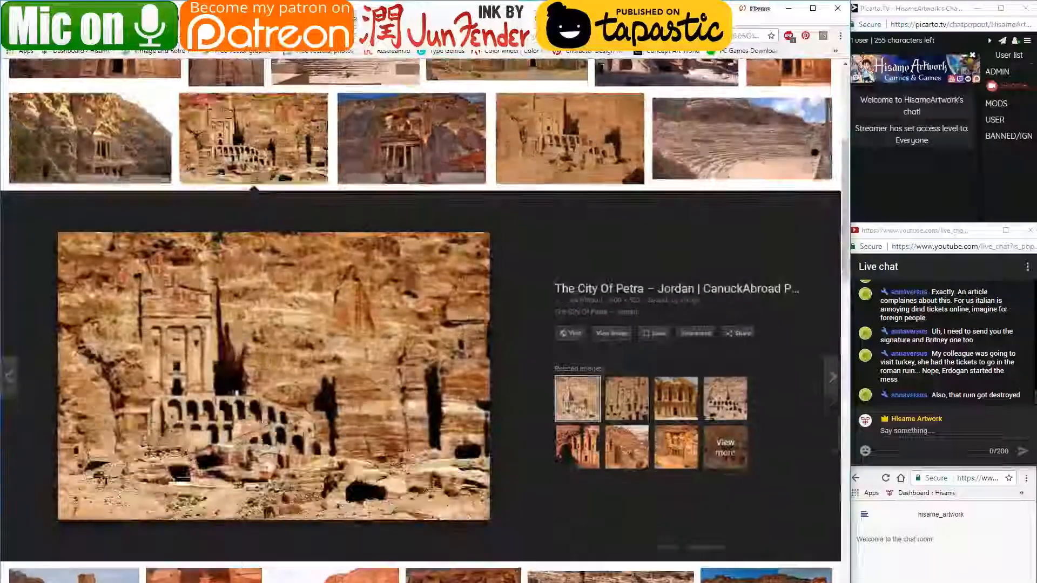
scroll(486, 292, "up", 2)
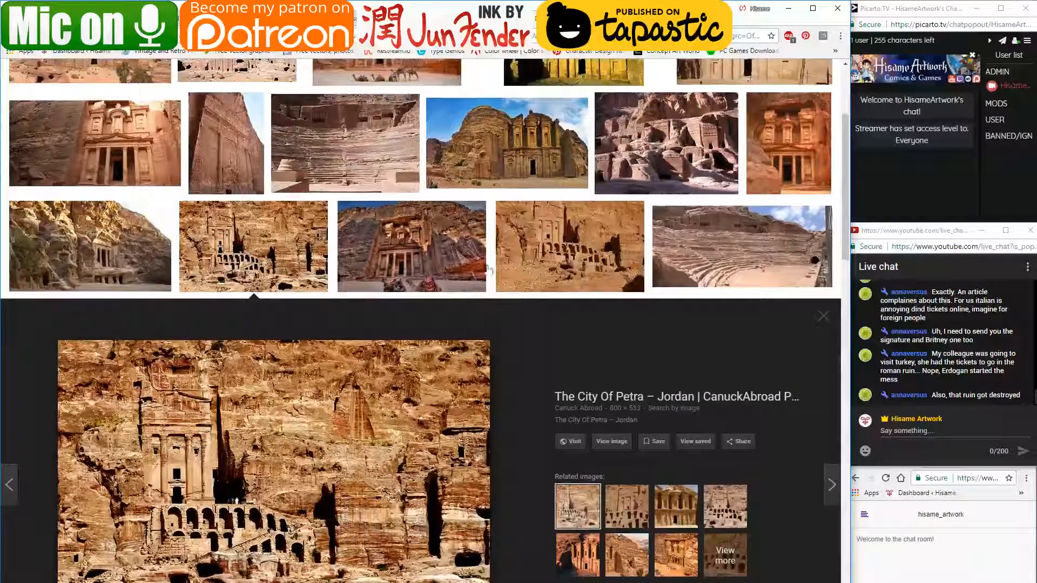
left_click(518, 162)
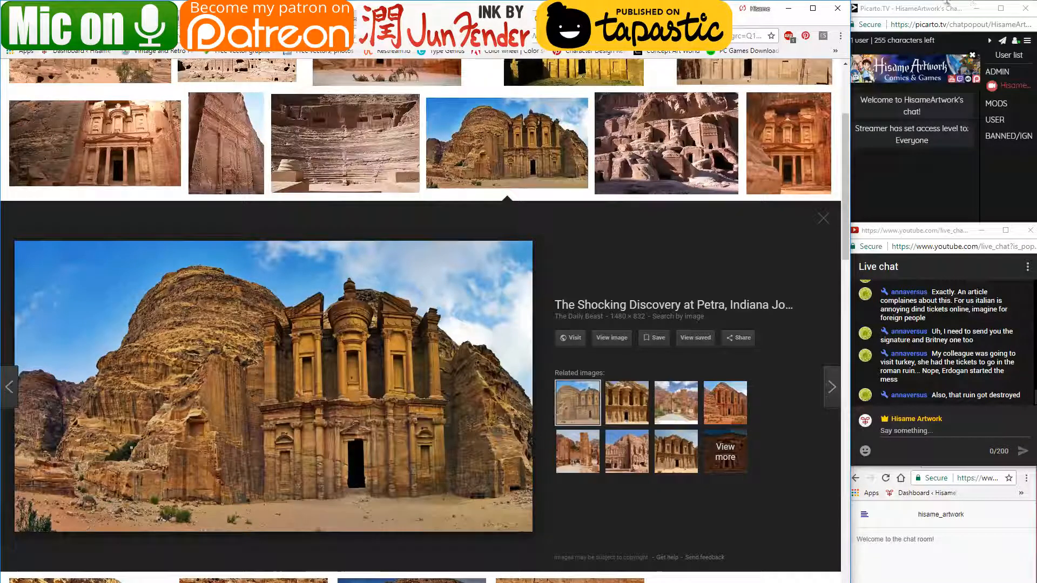
- Return to the group illustration and brush pale shading onto the black-and-white cat's face
left_click(788, 8)
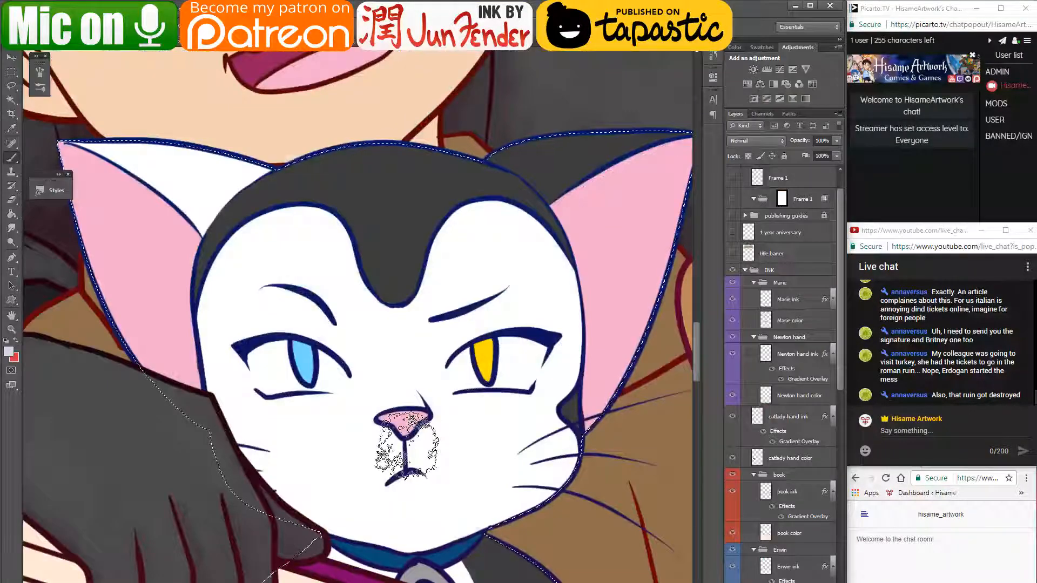
left_click_drag(433, 488, 411, 442)
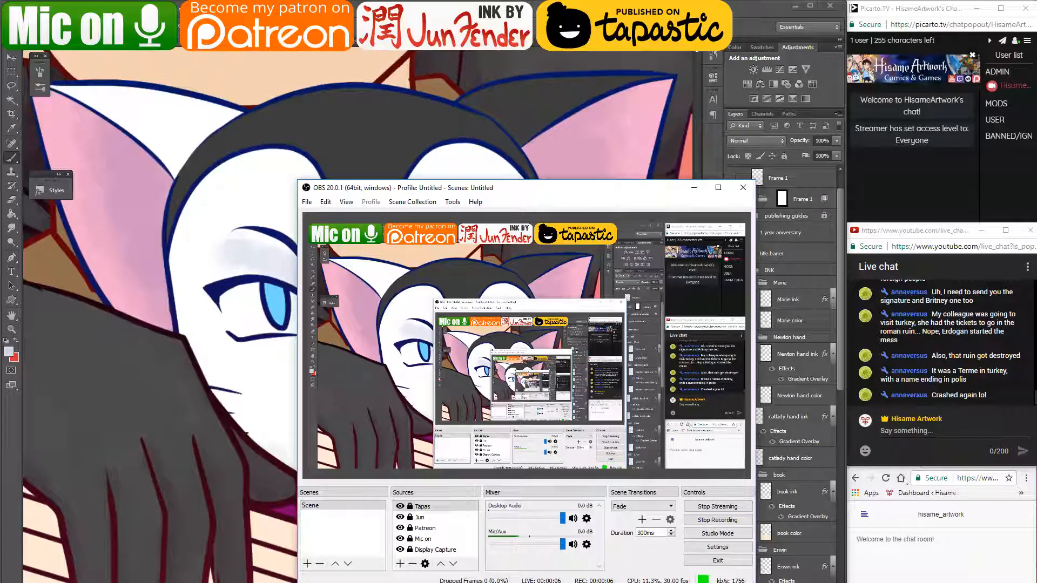
- Post the reply "I wish I knew why" in the YouTube live chat
left_click(907, 429)
type("I ")
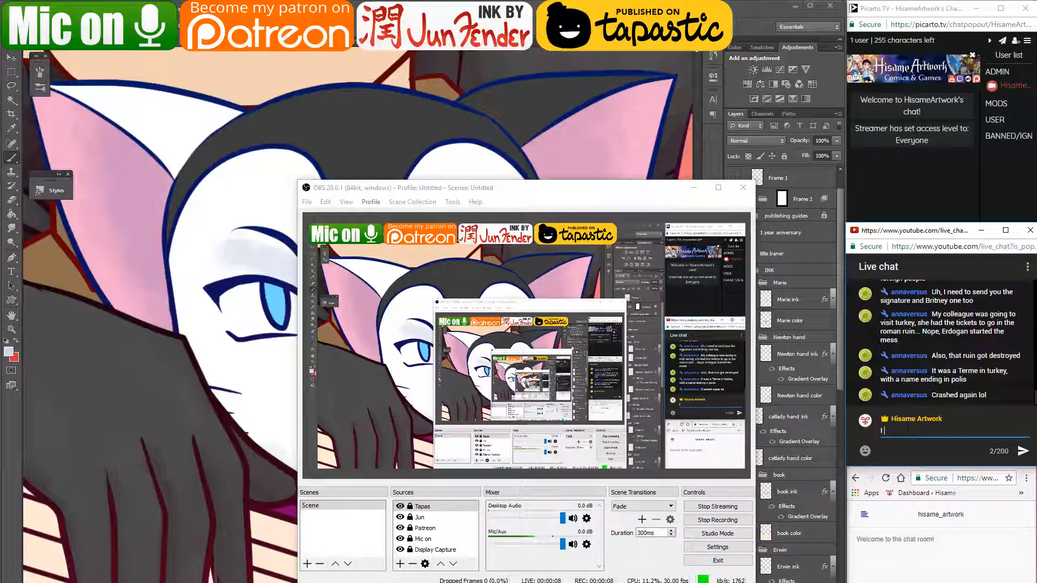
type("wish I knew why")
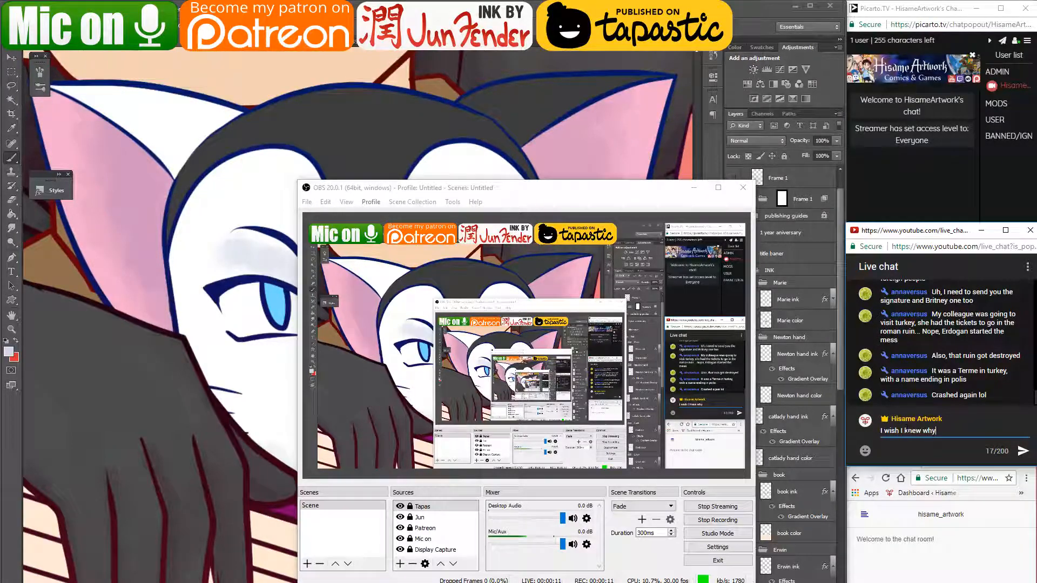
key("Return")
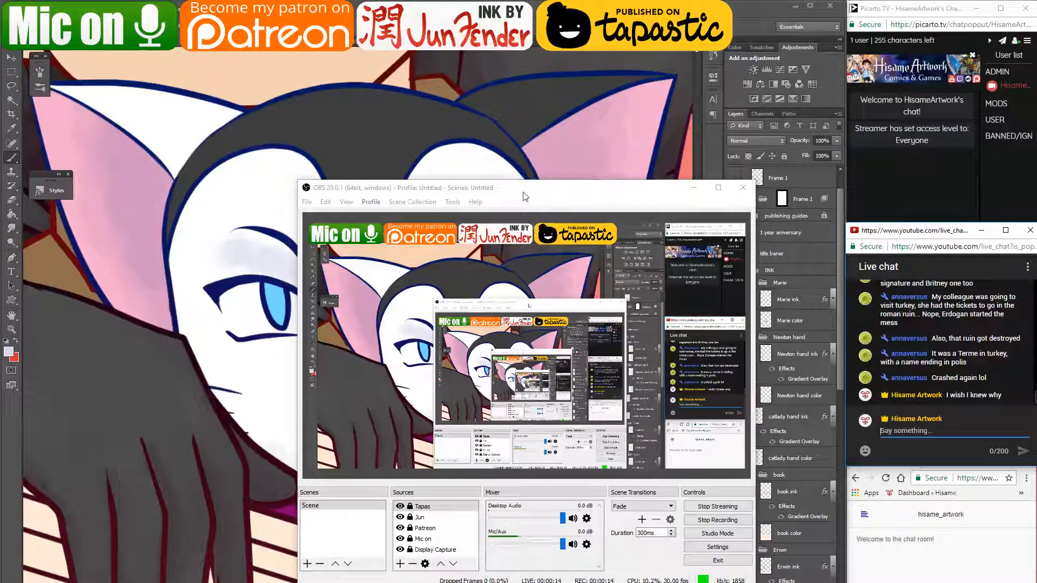
- Check the stream on the reloaded YouTube live dashboard and minimize the browser and OBS windows to return to the illustration
left_click_drag(497, 188, 463, 152)
key("alt+Tab")
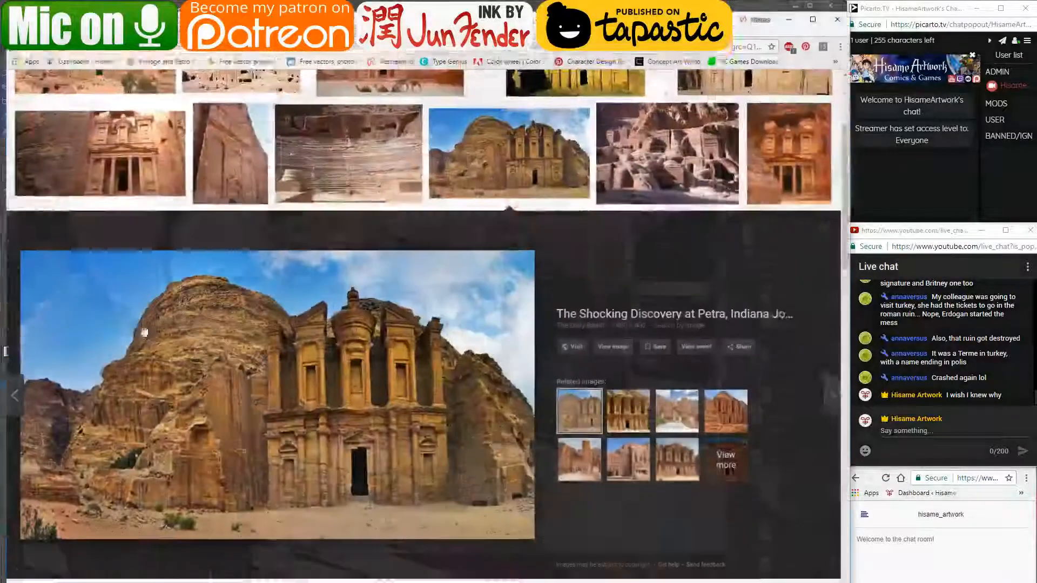
key("ctrl+Tab")
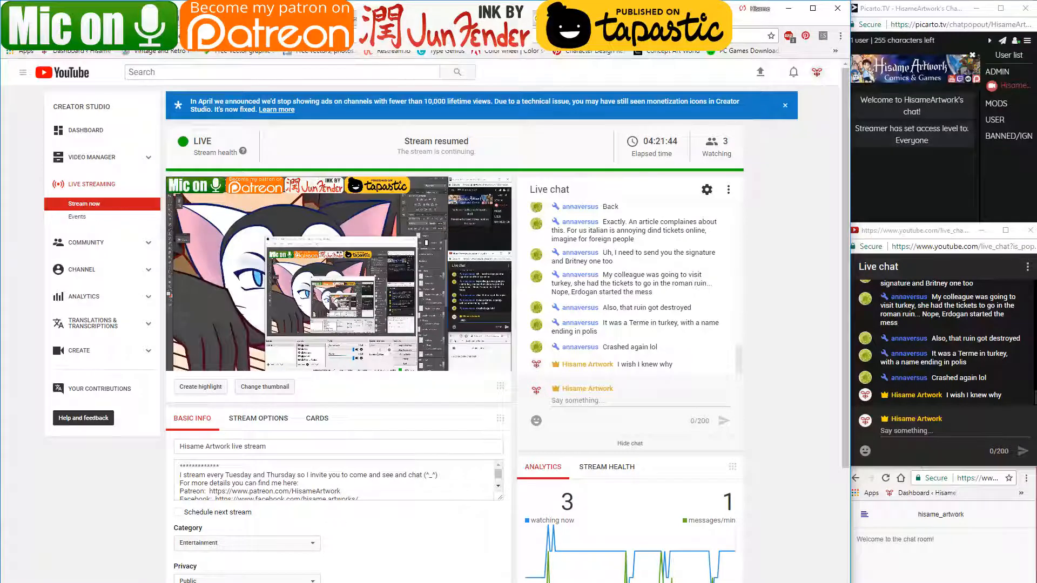
key("F5")
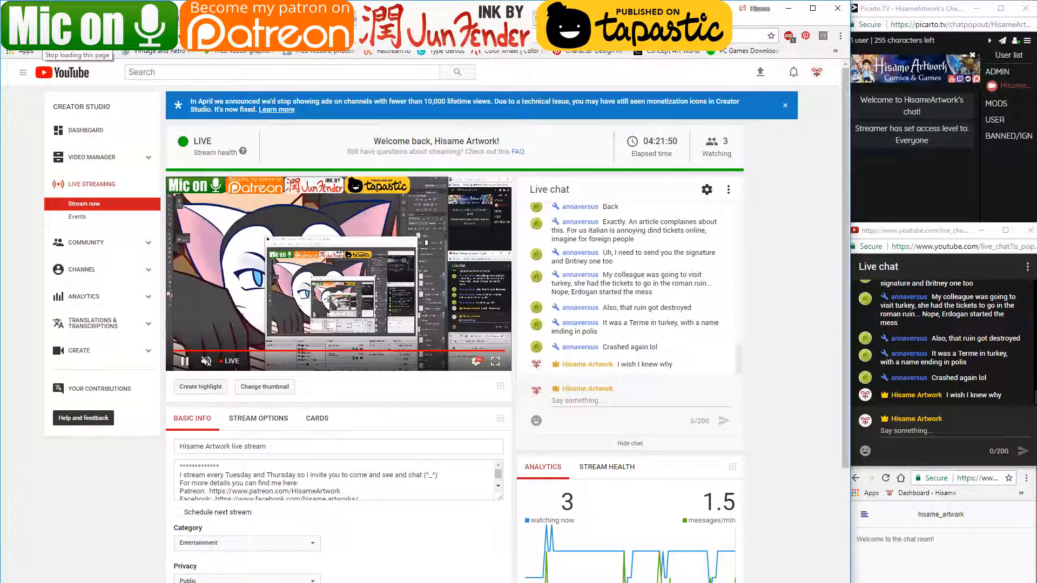
left_click(786, 107)
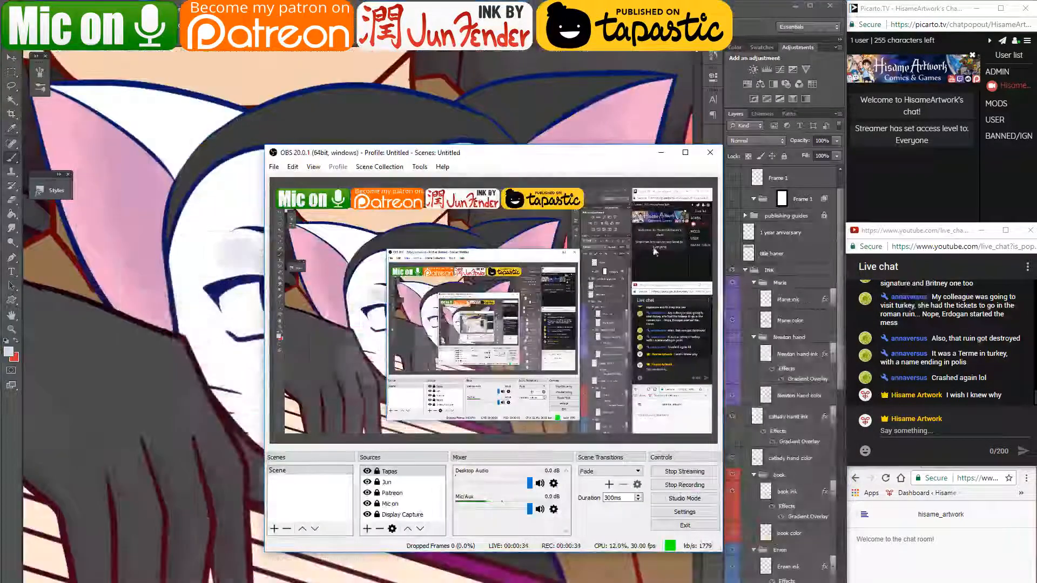
left_click(788, 8)
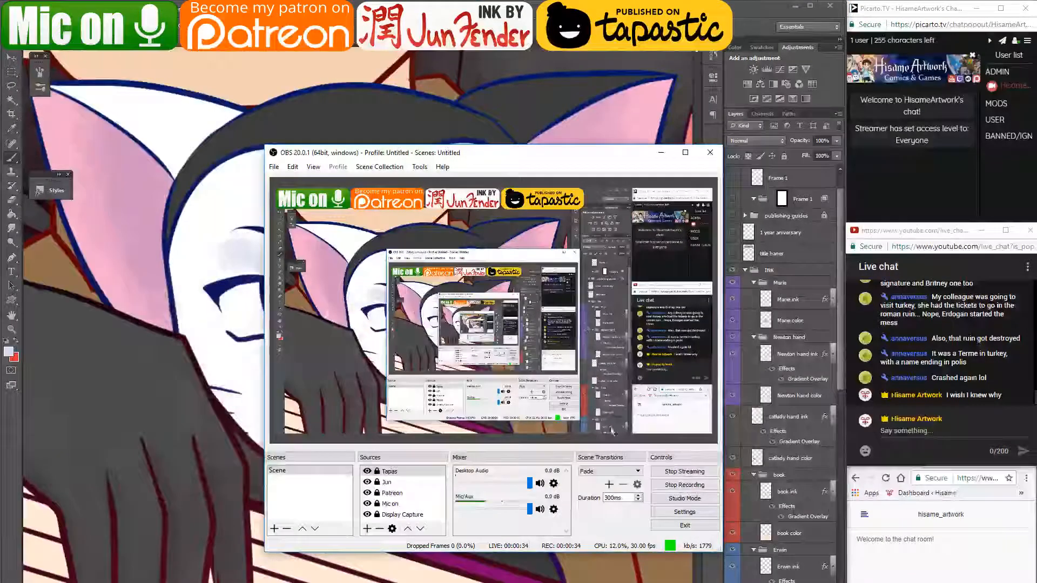
left_click(660, 153)
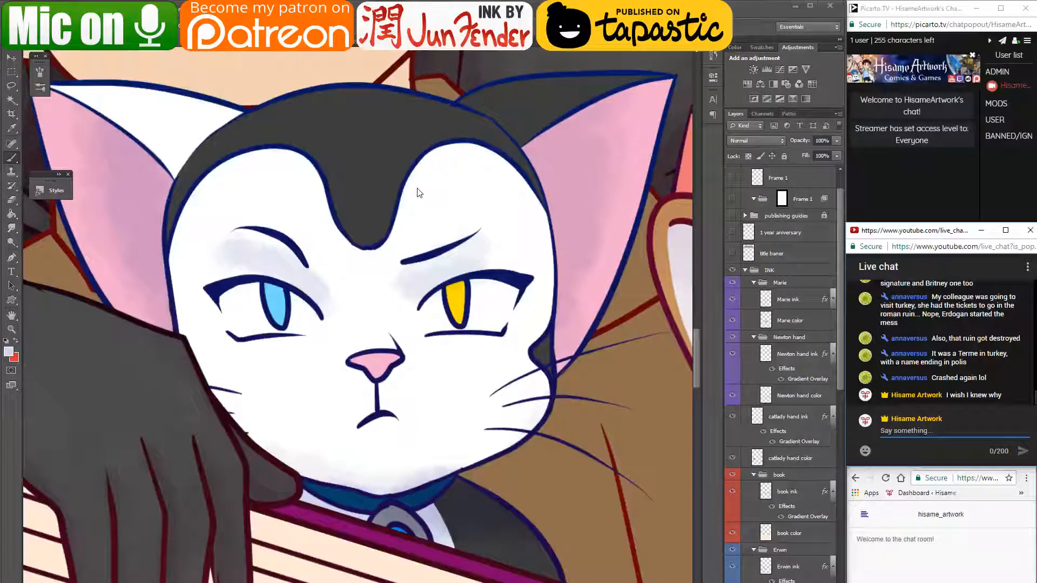
- Try a pale shading stroke below the black-and-white cat's mouth
left_click(481, 293)
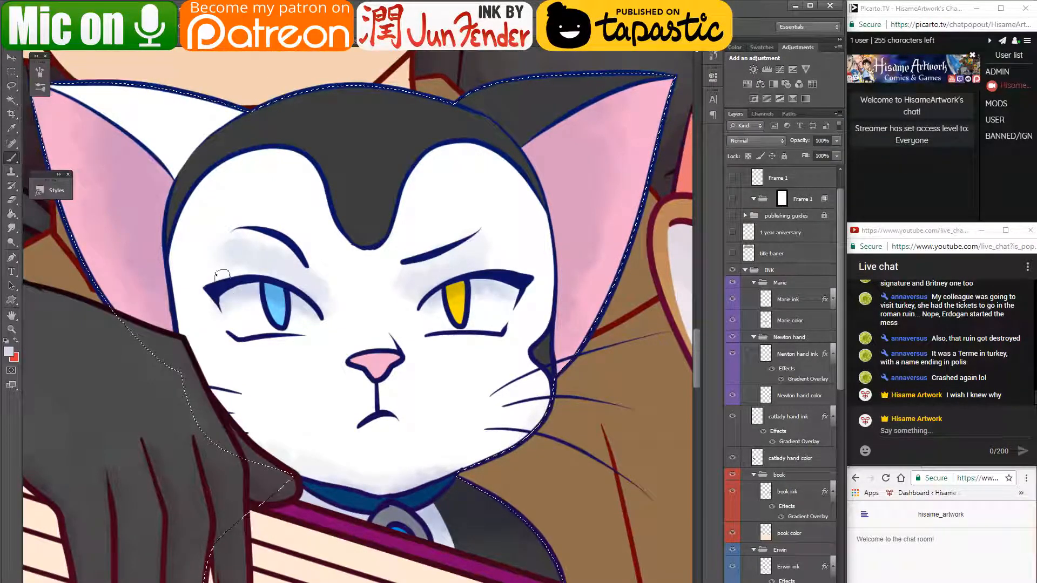
mouse_move(404, 443)
left_mouse_down()
mouse_move(365, 448)
mouse_move(401, 452)
left_mouse_up()
key("ctrl+z")
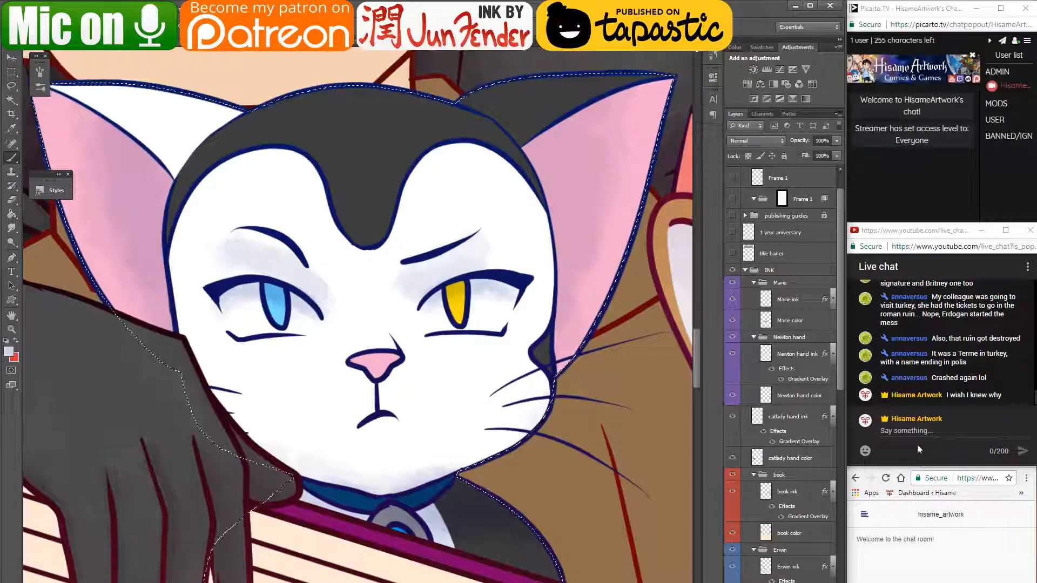
- Bring up the Twitch chat, reload the YouTube live dashboard, and check the stream there and in OBS before returning to the illustration
left_click(912, 431)
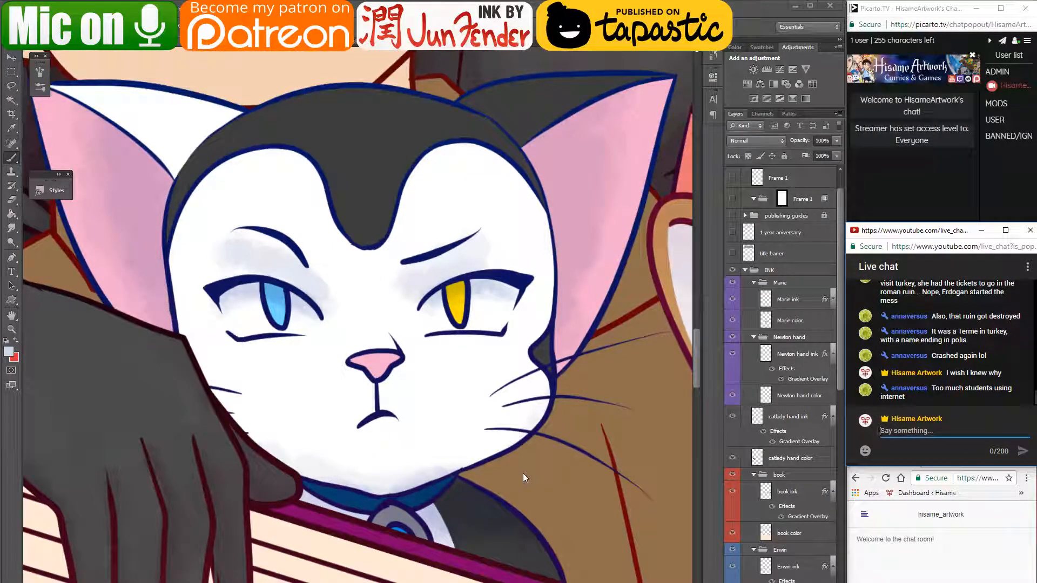
left_click(940, 556)
key("alt+Tab")
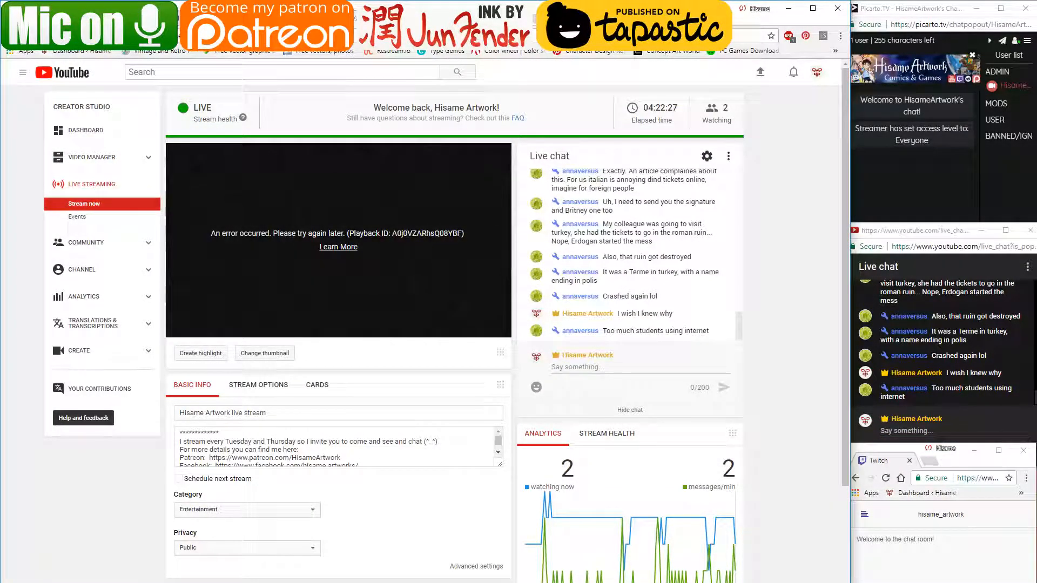
left_click(39, 35)
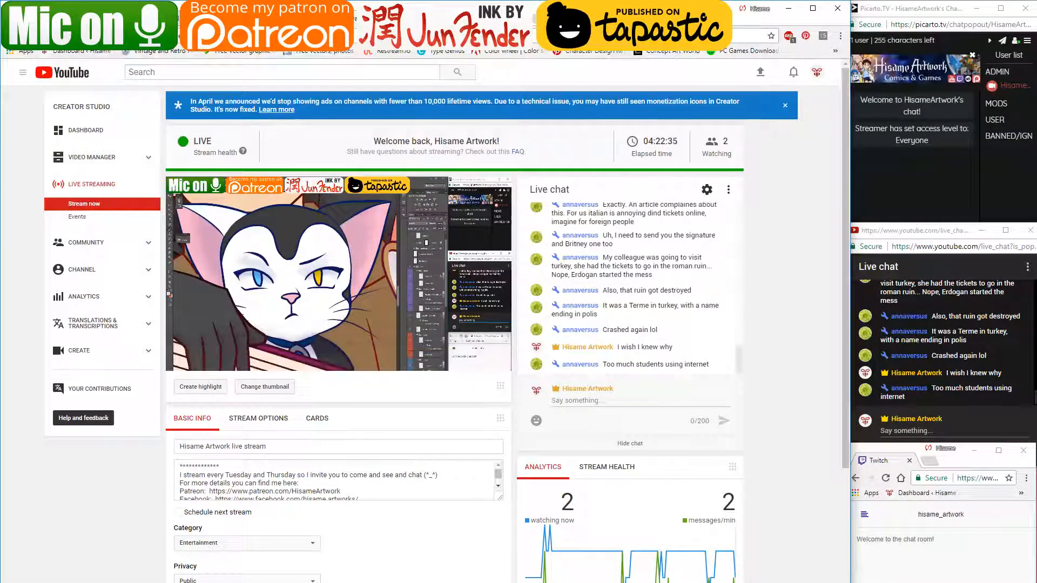
key("alt+Tab")
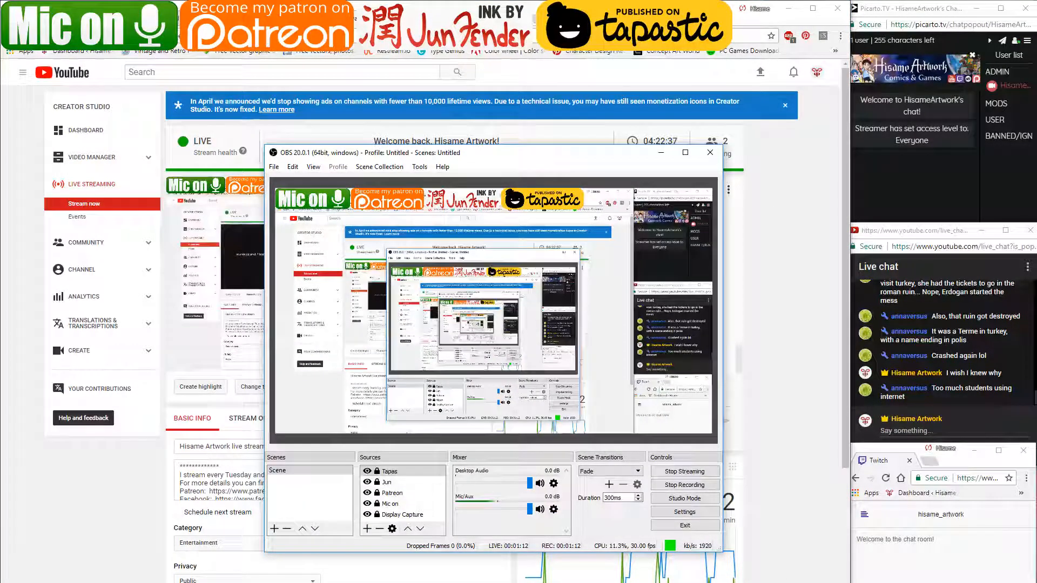
key("alt+Tab")
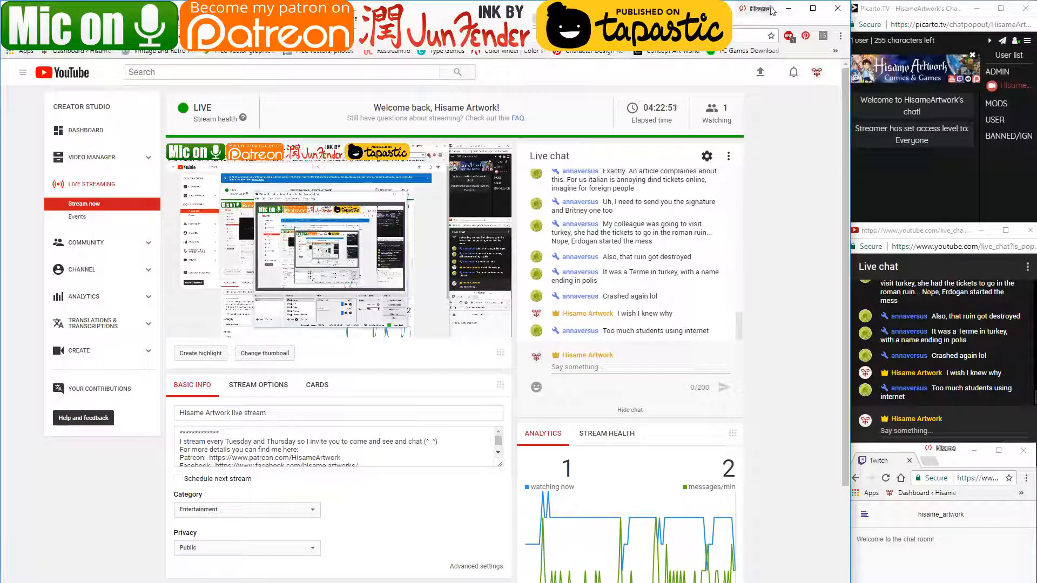
key("alt+Tab")
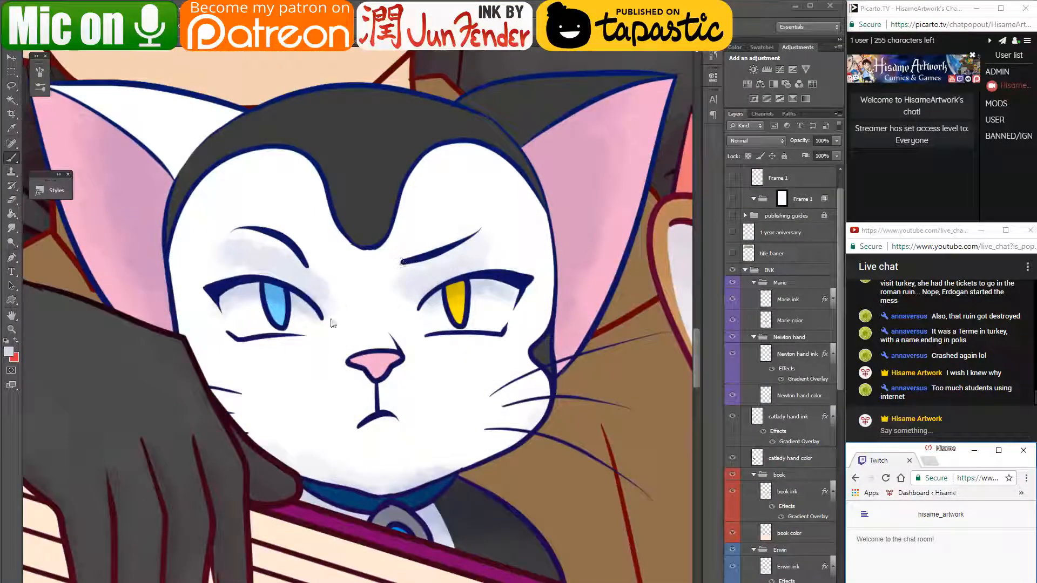
- Brush soft pale shadows beneath the black-and-white cat's mouth and around its nose
left_click(349, 427)
scroll(355, 442, "up", 1)
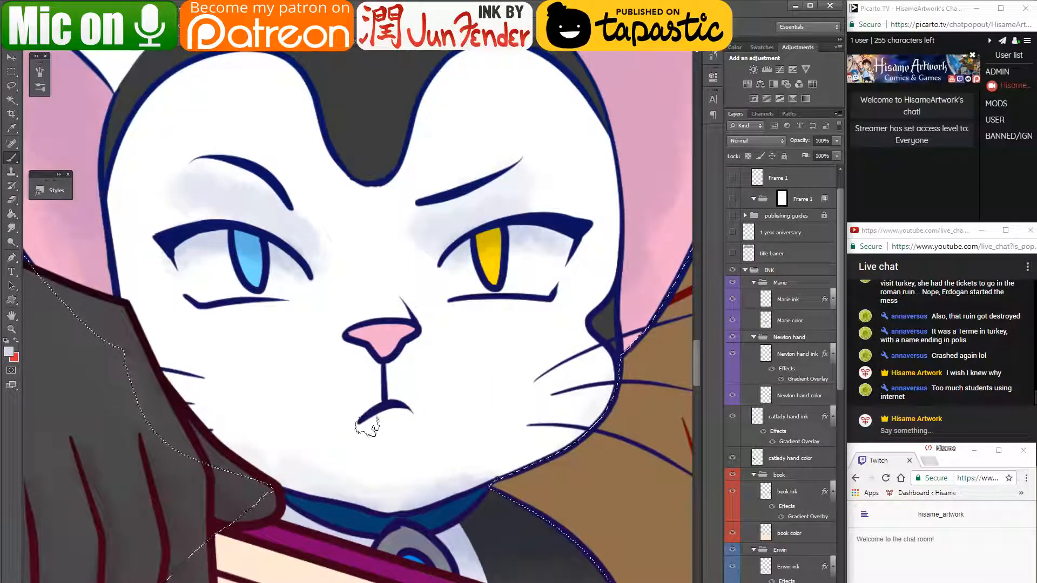
mouse_move(385, 425)
left_mouse_down()
mouse_move(419, 438)
mouse_move(362, 461)
mouse_move(398, 434)
mouse_move(370, 453)
mouse_move(379, 440)
mouse_move(419, 421)
left_mouse_up()
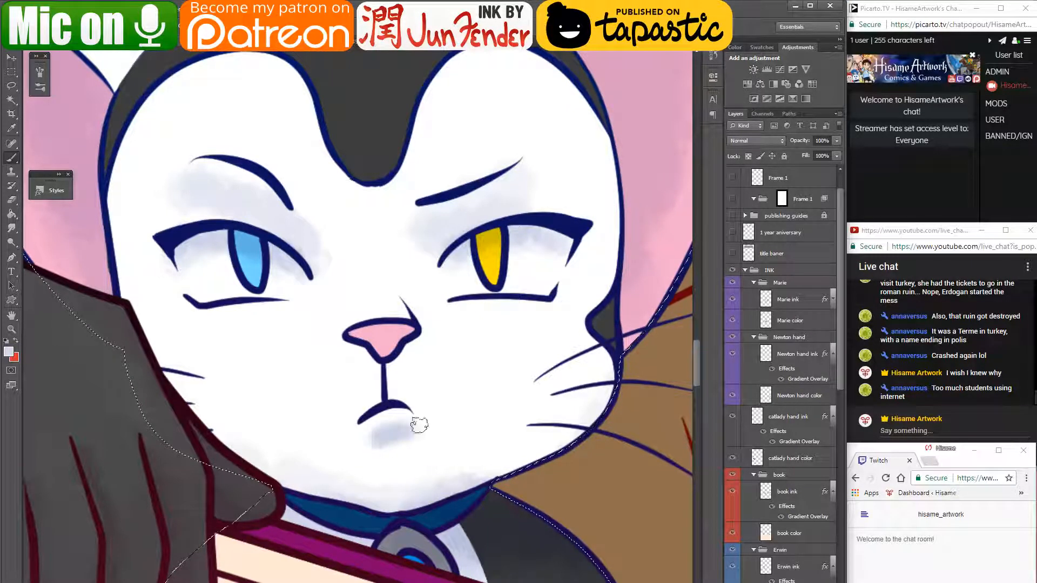
mouse_move(369, 346)
left_mouse_down()
mouse_move(357, 343)
mouse_move(401, 351)
mouse_move(412, 332)
mouse_move(372, 353)
left_mouse_up()
left_click_drag(463, 290, 497, 364)
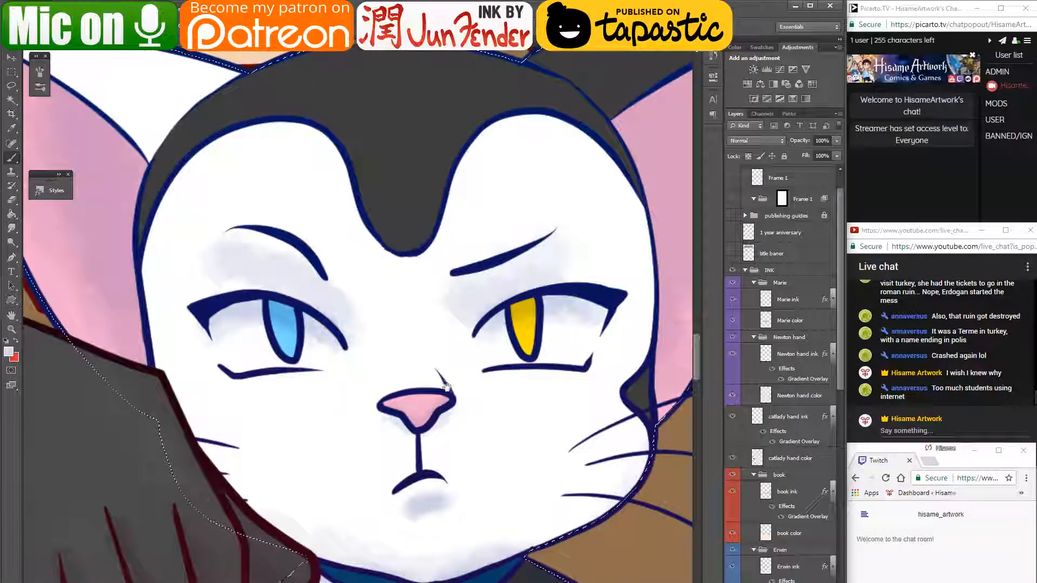
left_click_drag(437, 378, 385, 347)
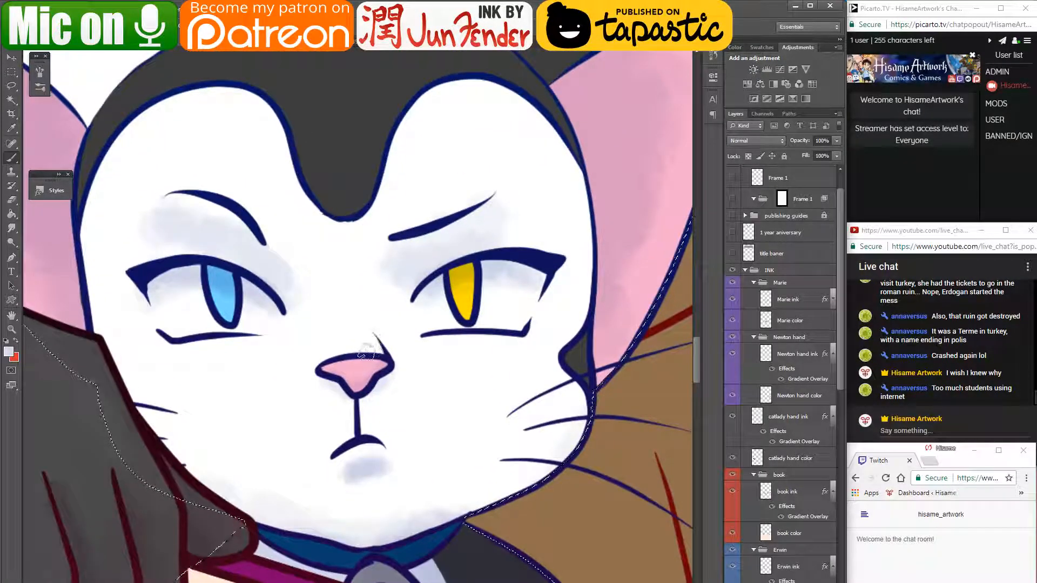
- Sample white from the cat's face beside the blue eye and adjust the brush to blend the shading edges between the brows
scroll(408, 361, "down", 5)
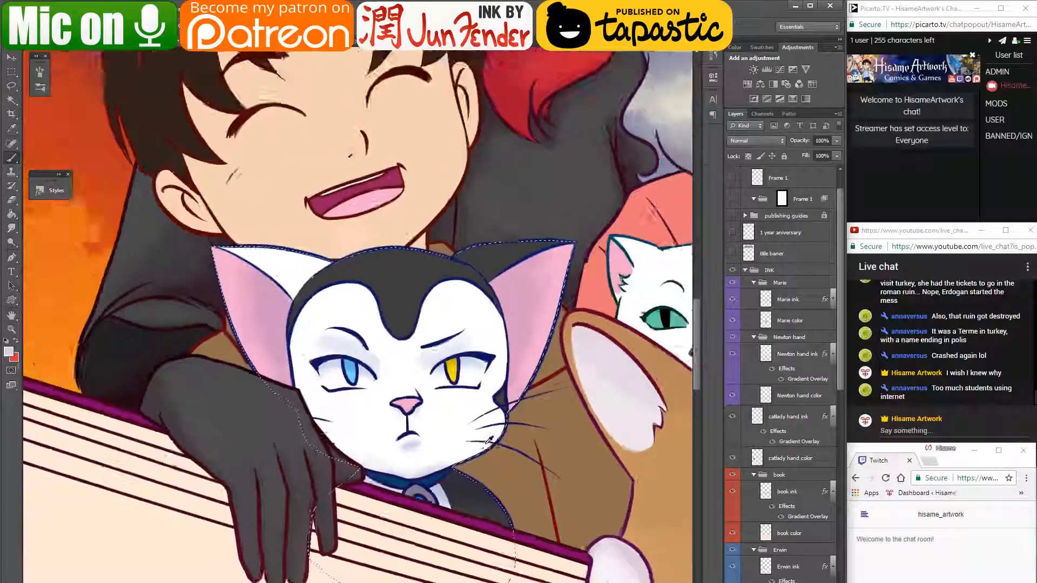
scroll(470, 390, "up", 3)
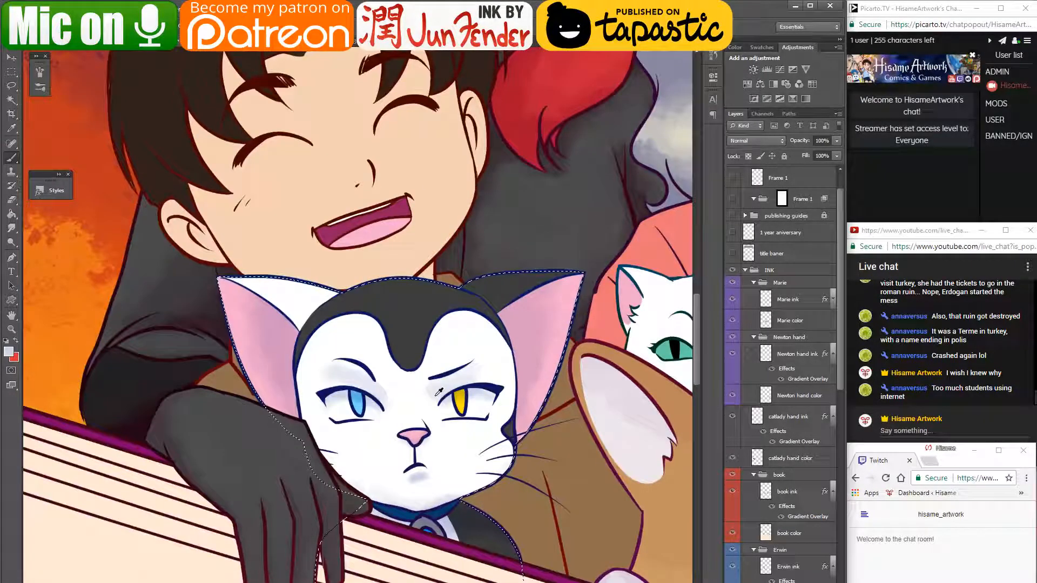
scroll(421, 399, "up", 4)
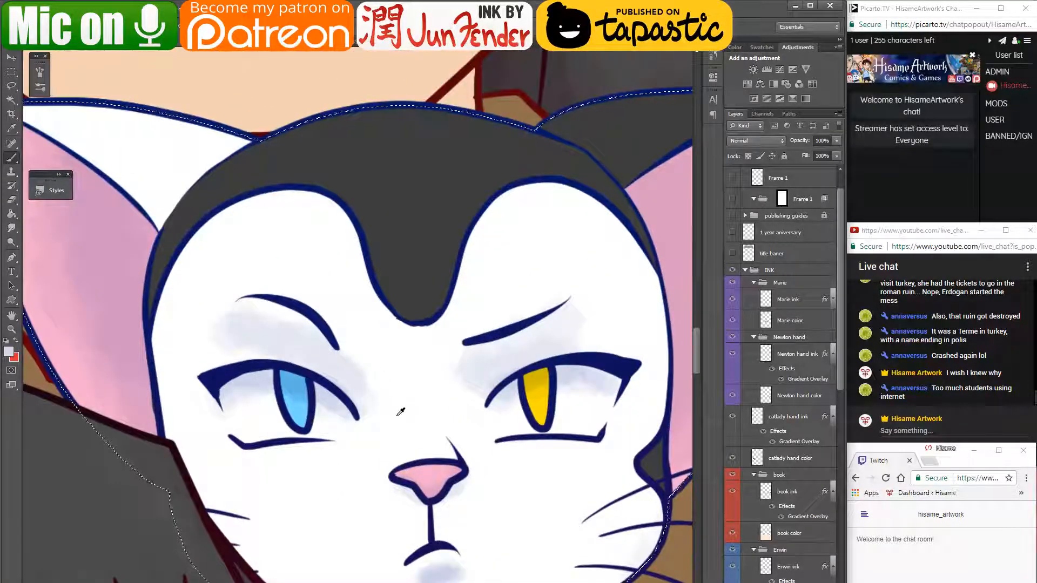
left_click(355, 349, "alt")
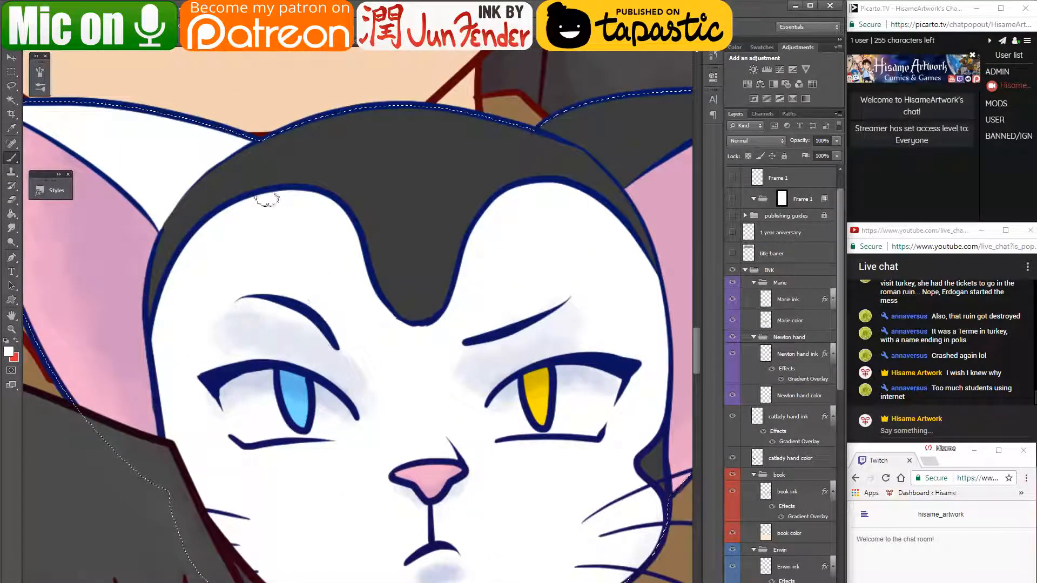
left_click(136, 27)
left_click(127, 38)
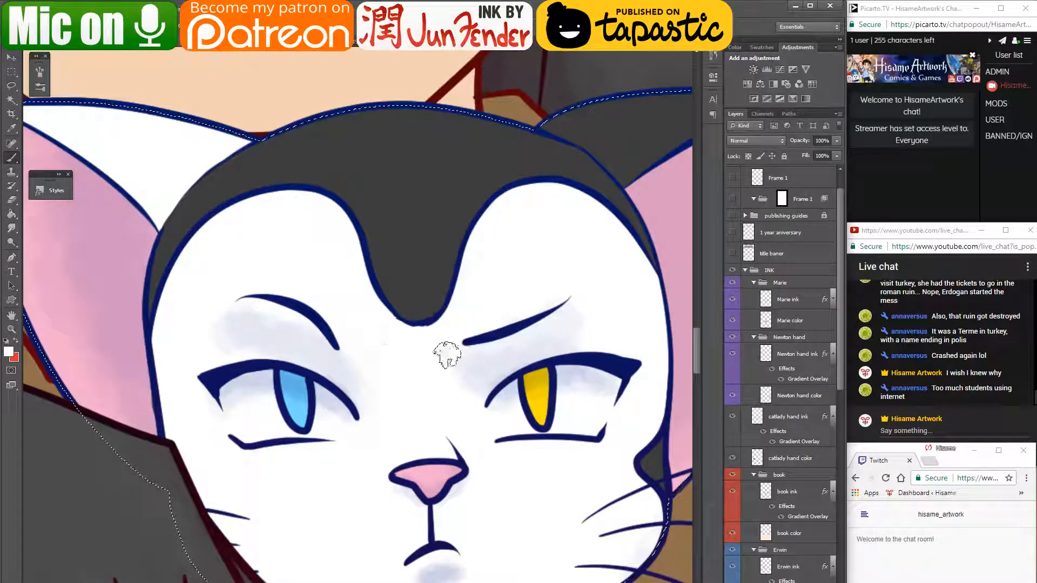
- Extend the pale shadow to the outer corner of the blue eye's lid and soften the edges under the brow with sampled white
left_click(305, 353, "alt")
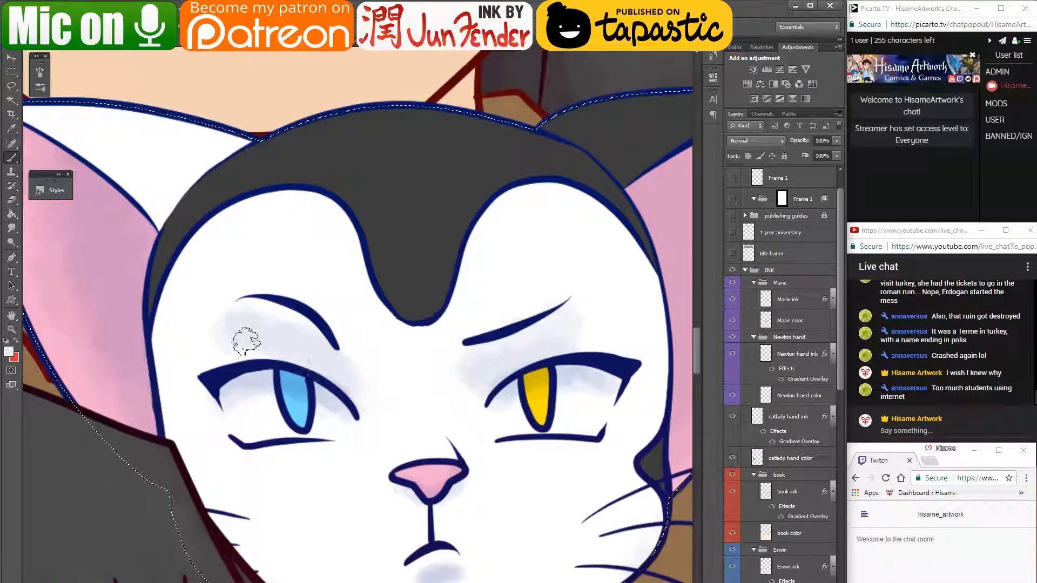
mouse_move(204, 365)
left_mouse_down()
mouse_move(276, 353)
mouse_move(239, 347)
mouse_move(271, 346)
mouse_move(247, 345)
mouse_move(203, 367)
mouse_move(239, 347)
left_mouse_up()
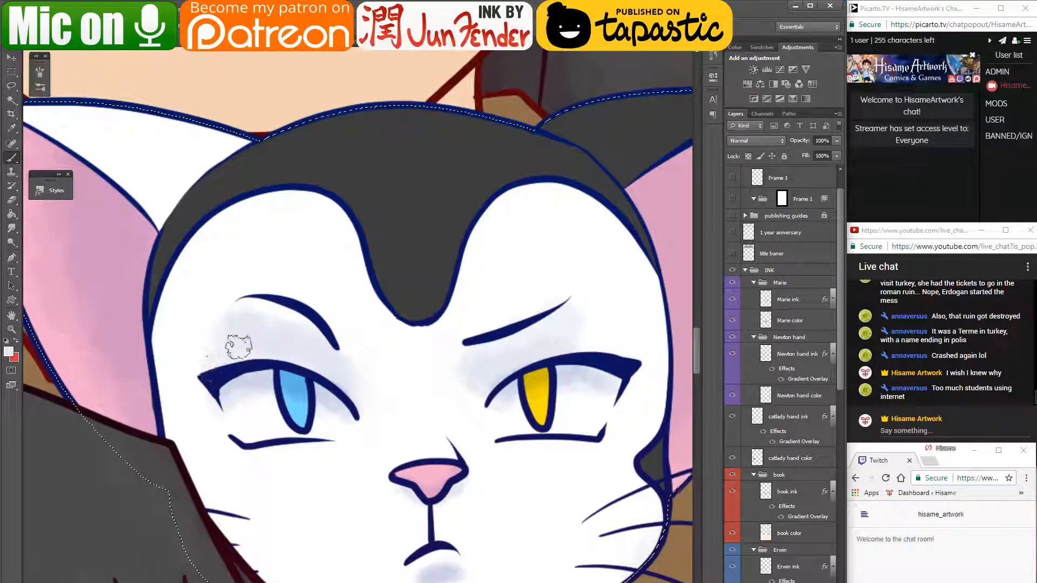
left_click(194, 337, "alt")
left_click_drag(224, 309, 240, 307)
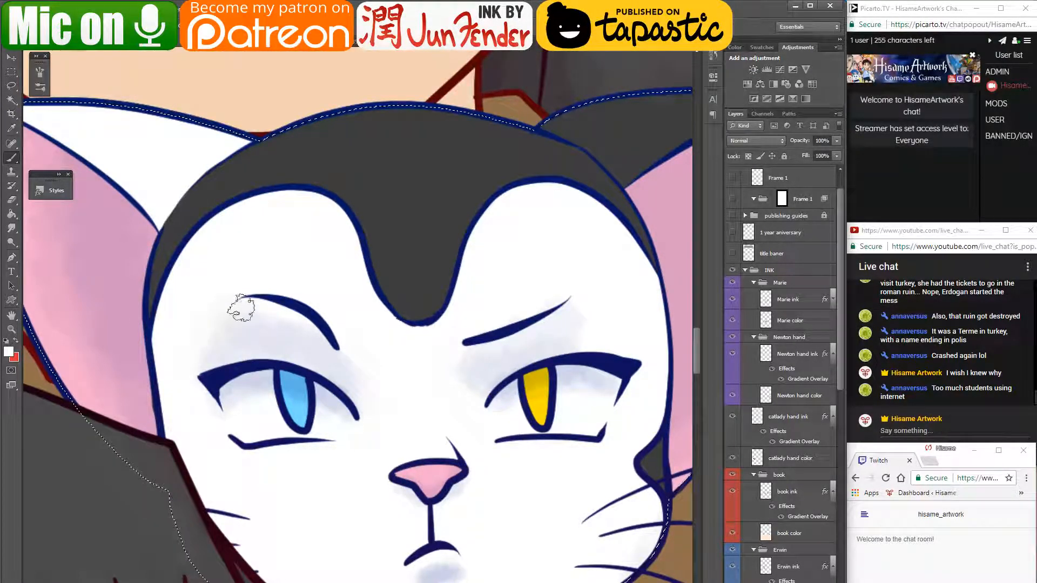
mouse_move(306, 326)
left_mouse_down()
mouse_move(326, 345)
mouse_move(314, 326)
mouse_move(307, 352)
mouse_move(301, 323)
mouse_move(332, 359)
mouse_move(301, 338)
left_mouse_up()
- Resample the pale eyelid shadow, brush it below the brow of the yellow eye, and check the shaded face against the whole group
left_click(331, 361, "alt")
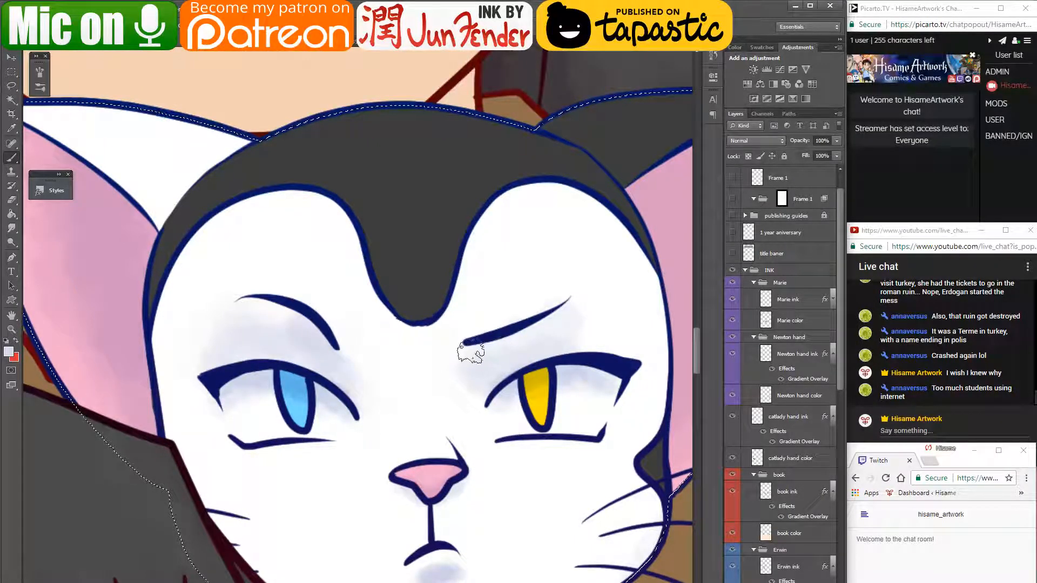
mouse_move(542, 329)
left_mouse_down()
mouse_move(467, 356)
mouse_move(556, 315)
mouse_move(480, 379)
mouse_move(566, 326)
left_mouse_up()
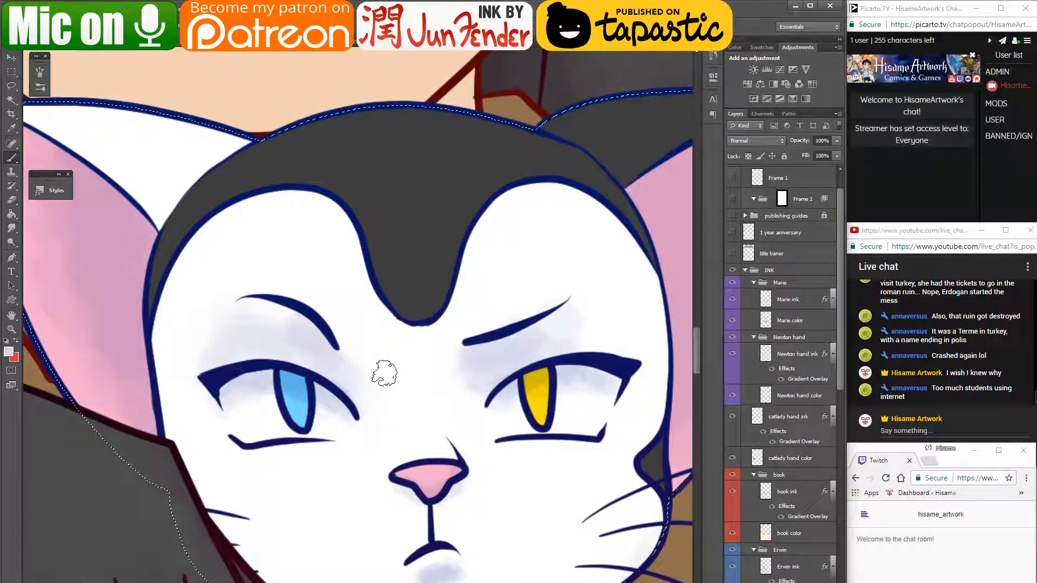
scroll(388, 402, "down", 2)
scroll(390, 404, "down", 3)
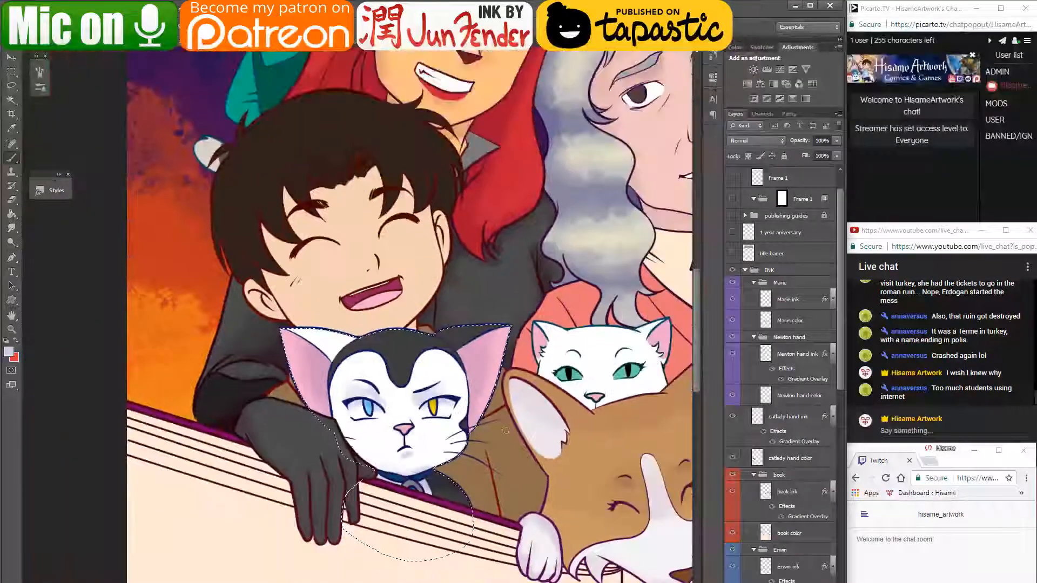
scroll(397, 326, "up", 2)
scroll(394, 324, "up", 3)
scroll(394, 324, "down", 4)
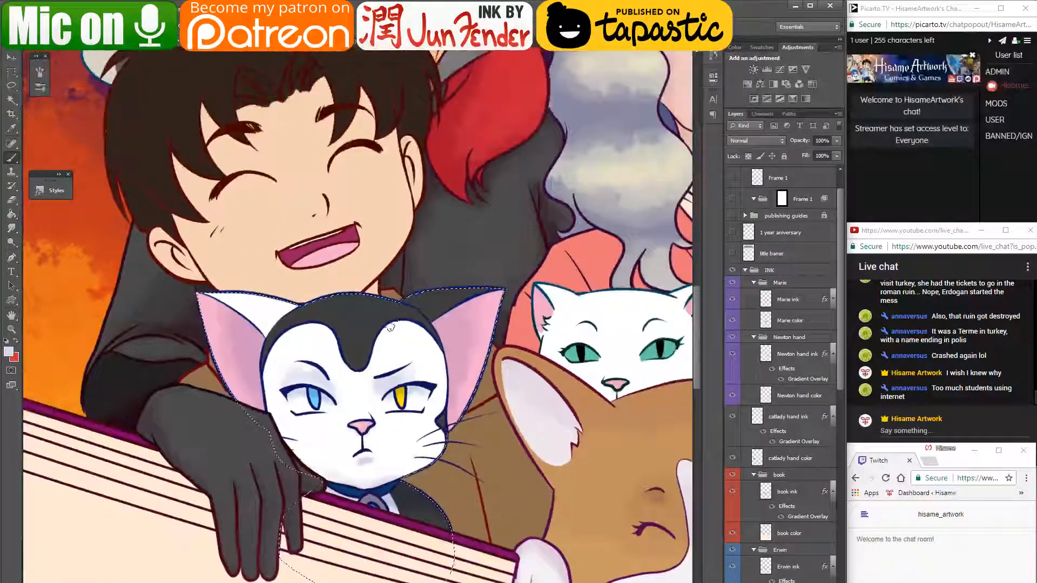
- Clear the selection and look over the whole group illustration to compare the shaded characters with the unshaded ones
left_click_drag(521, 497, 393, 511)
scroll(393, 512, "down", 2)
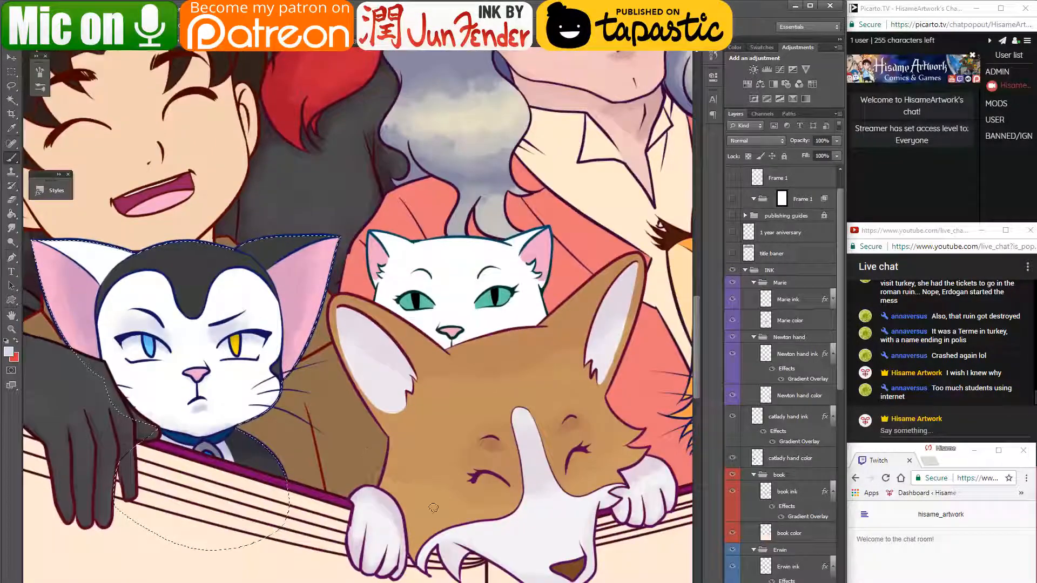
scroll(393, 512, "down", 1)
scroll(435, 507, "down", 2)
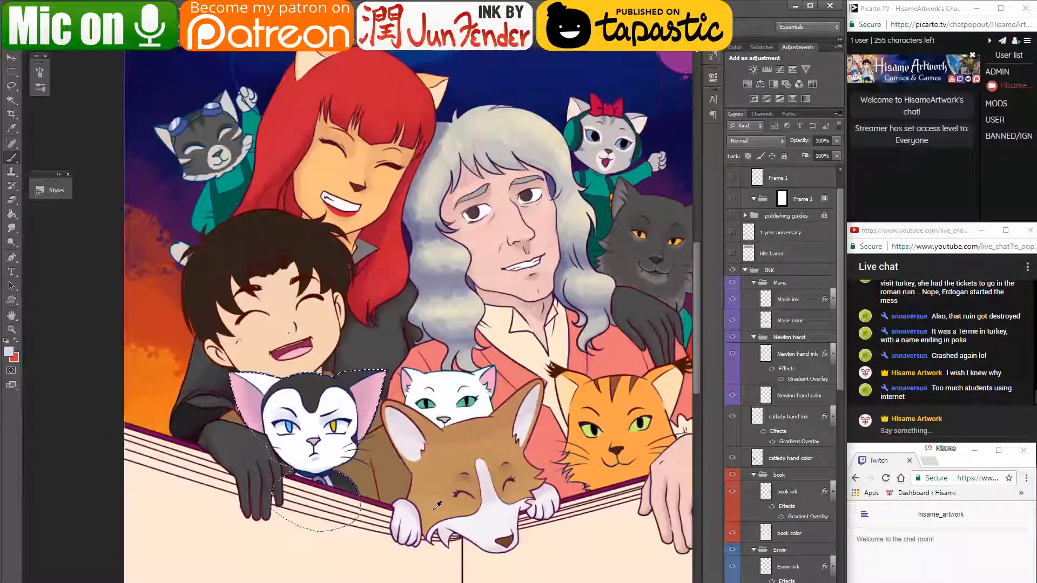
left_click_drag(448, 492, 389, 507)
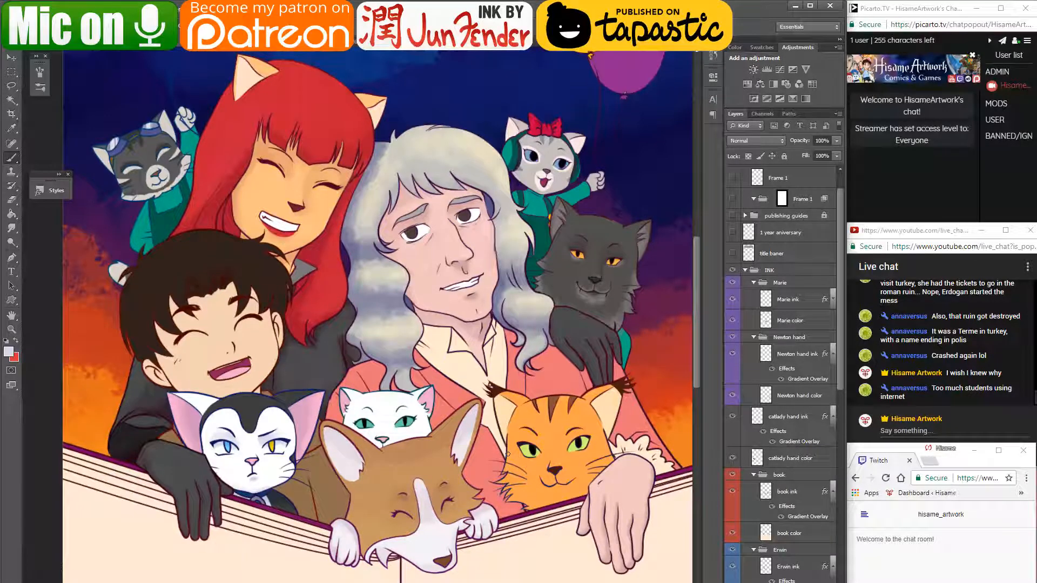
left_click(11, 71)
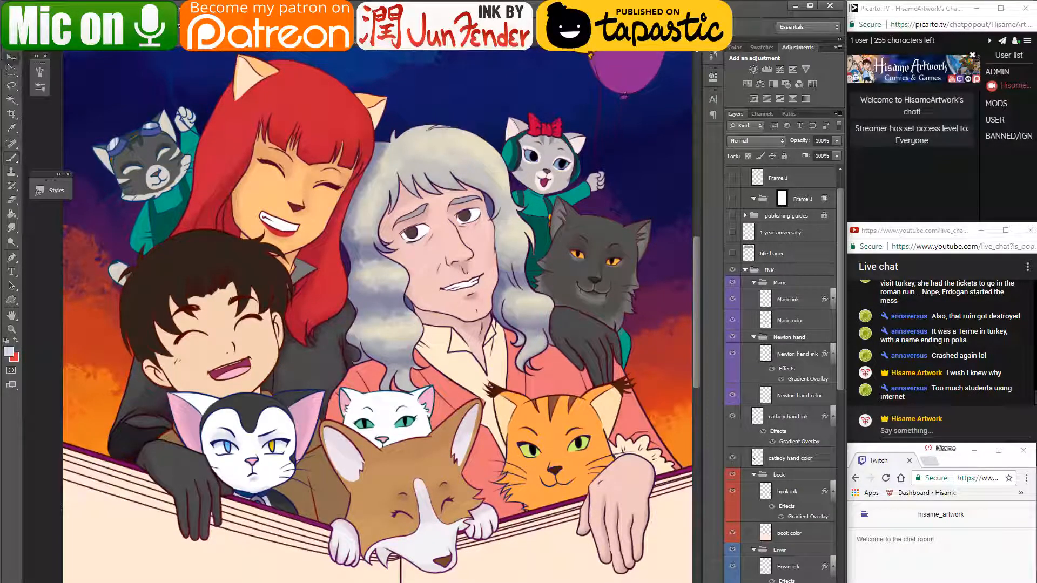
left_click(196, 265)
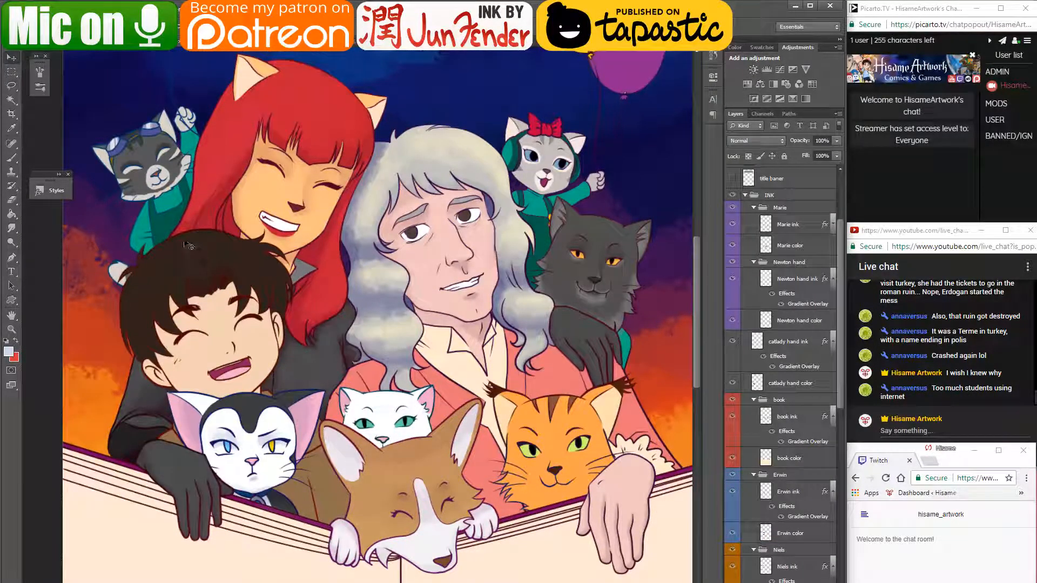
scroll(157, 265, "up", 1)
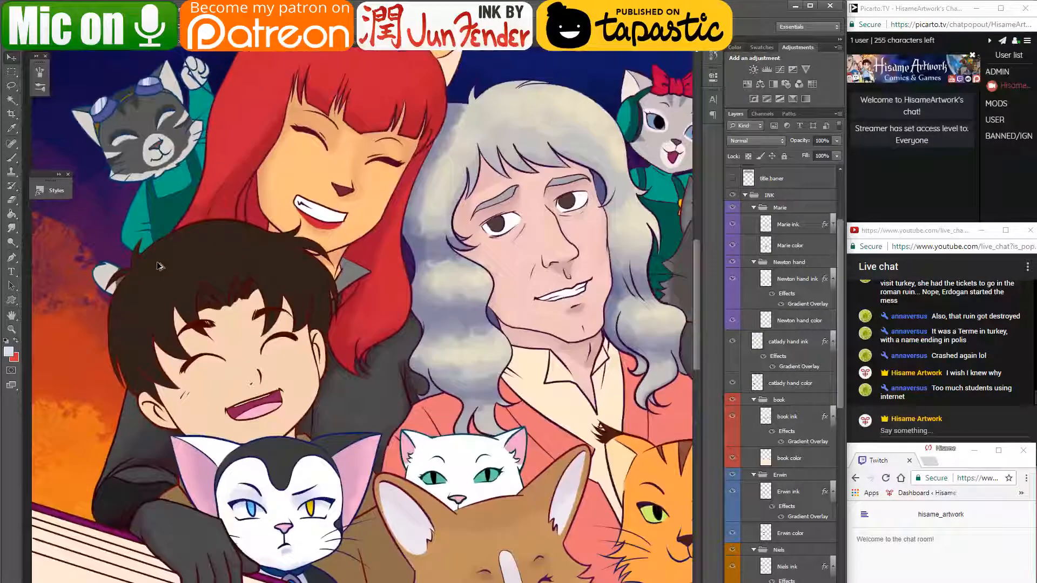
scroll(158, 265, "down", 1)
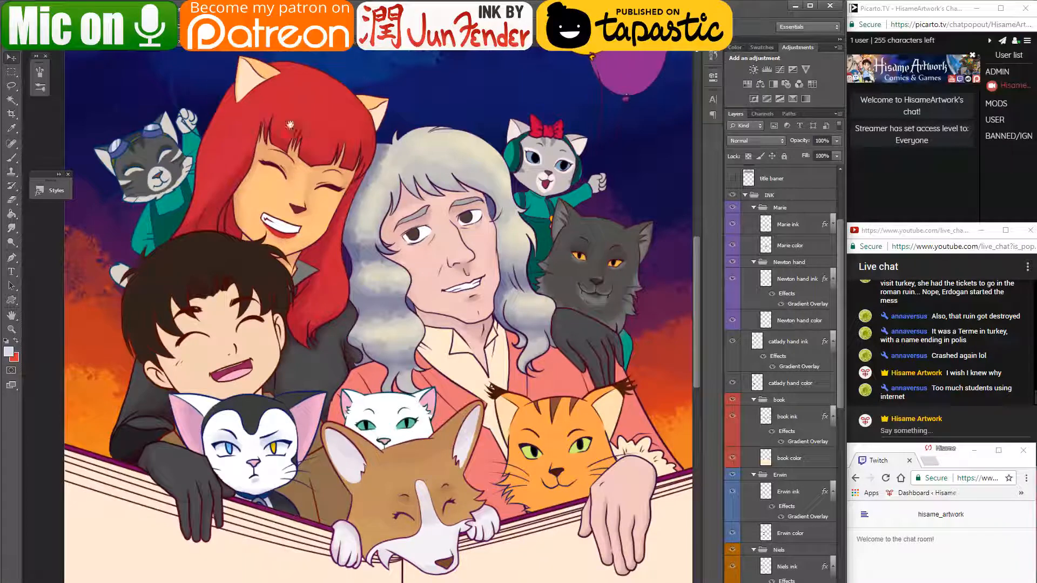
left_click_drag(290, 125, 378, 172)
left_click(395, 138)
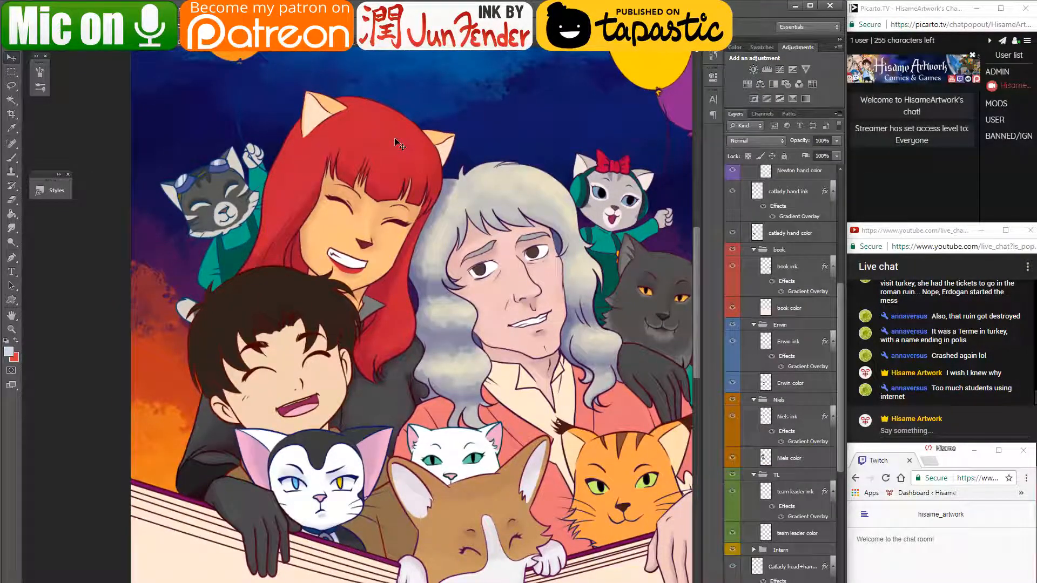
- Pick the white cat's team leader color layer, load its contents as a selection, and sample the dark outline color for the brush
left_click(454, 448)
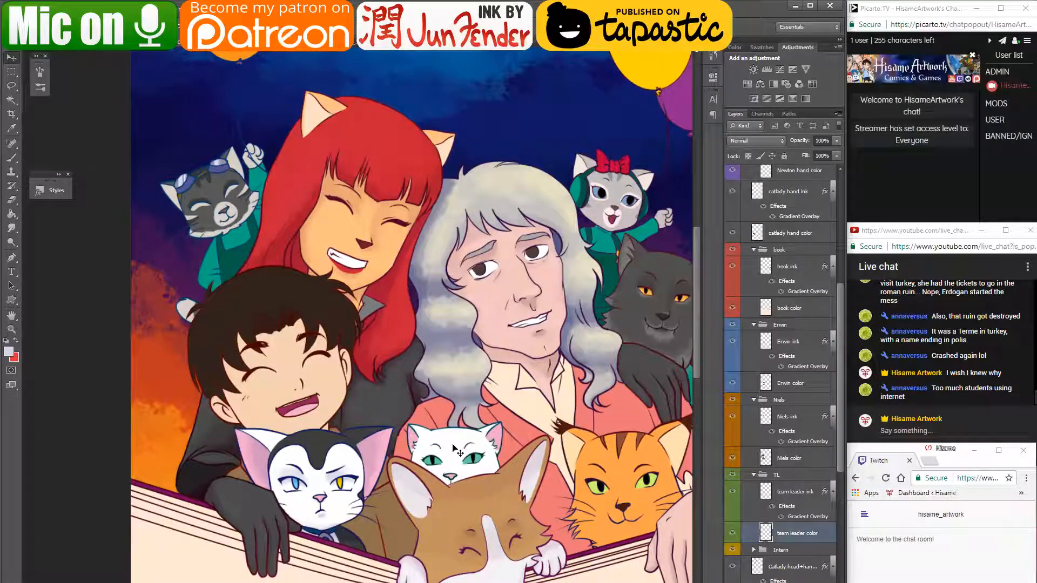
left_click(765, 532, "ctrl")
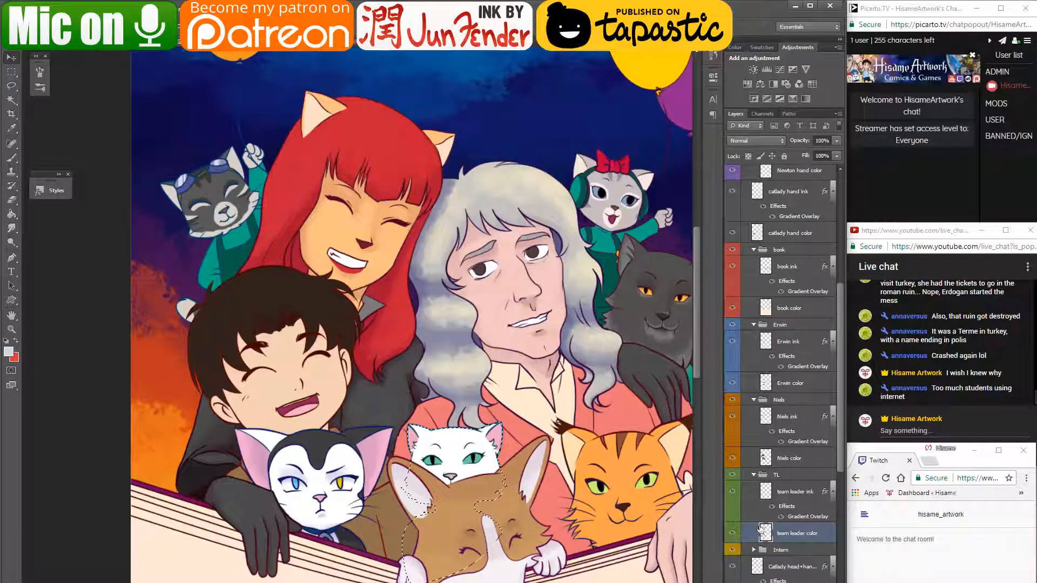
scroll(455, 475, "up", 5)
scroll(464, 480, "up", 5)
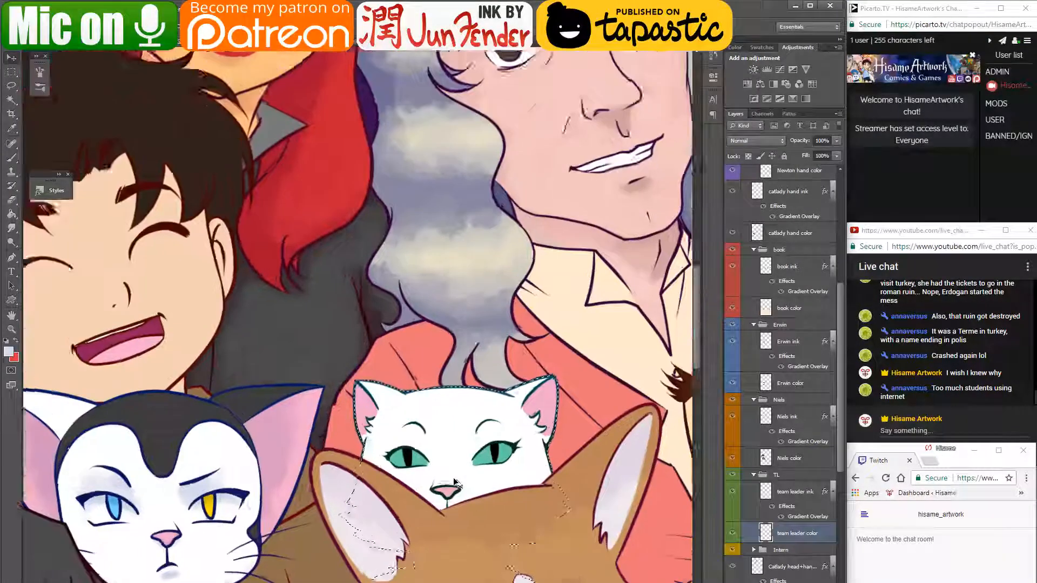
scroll(478, 485, "up", 2)
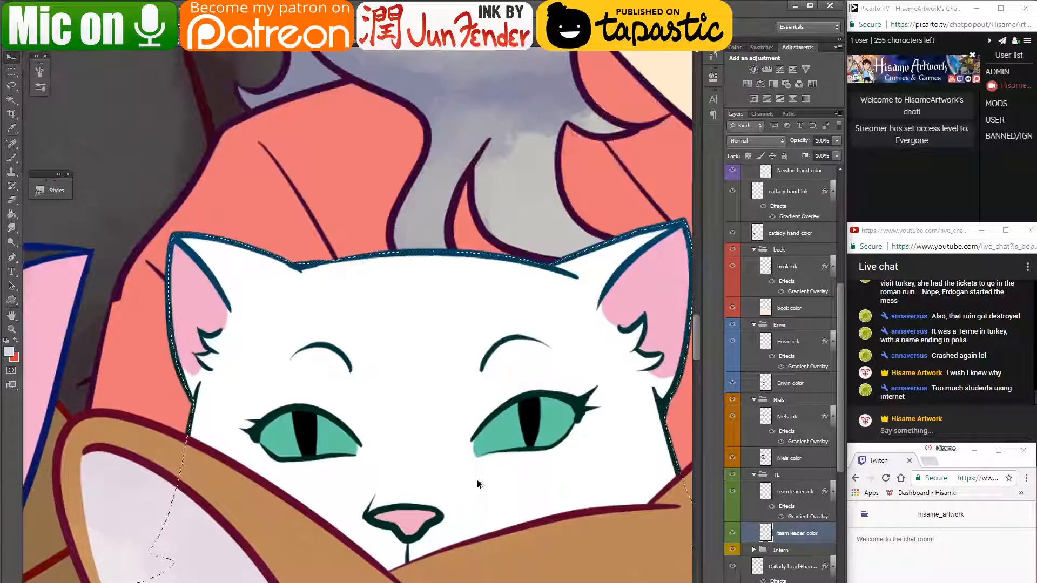
key("b")
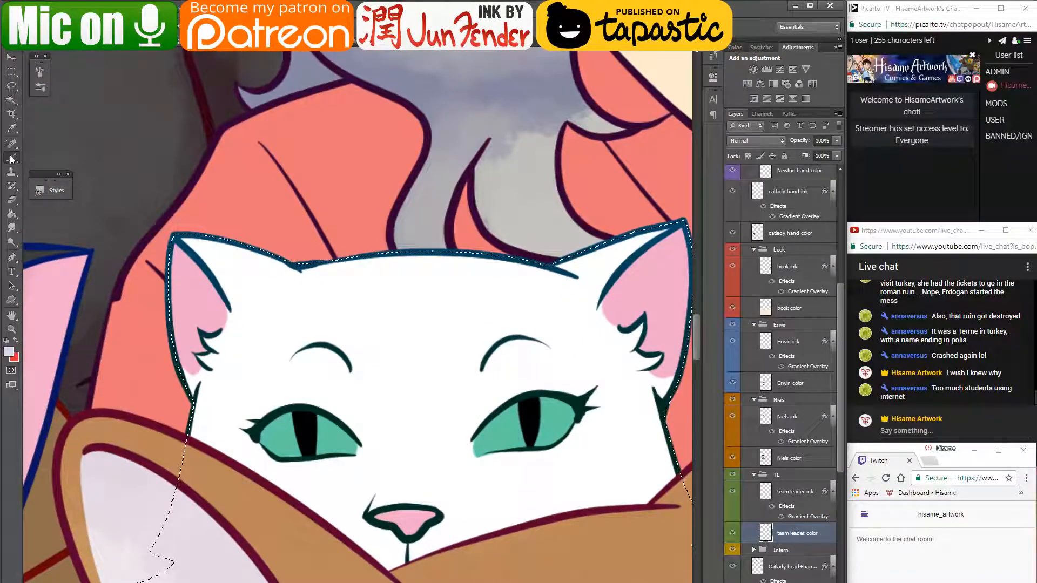
left_click(296, 264, "alt")
- Collapse the Marie and Newton hand groups and hide the Marie group to expose the white cat's whole face and chest
left_click_drag(468, 467, 389, 187)
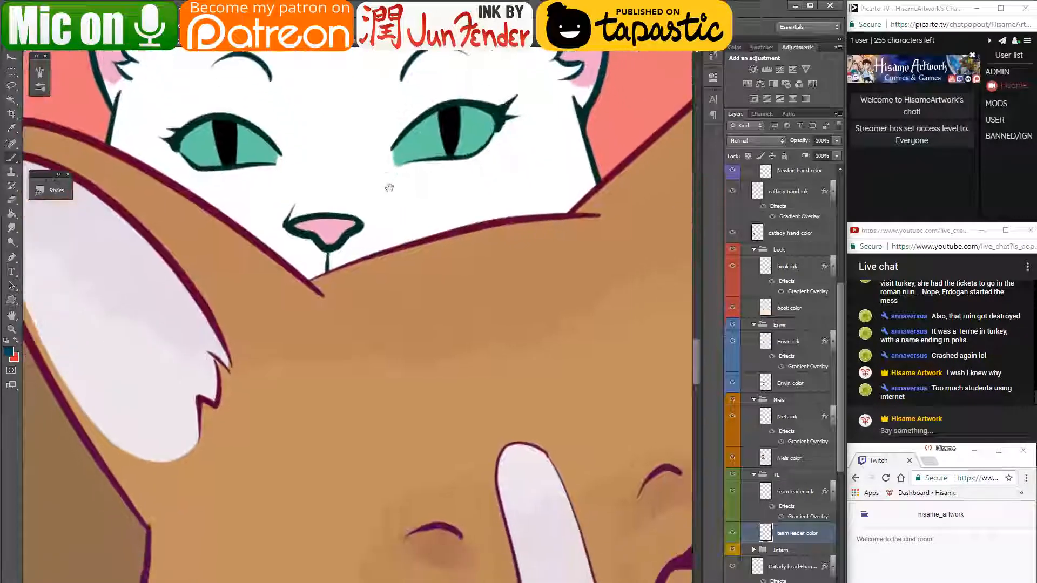
scroll(399, 393, "down", 4)
scroll(575, 352, "down", 3)
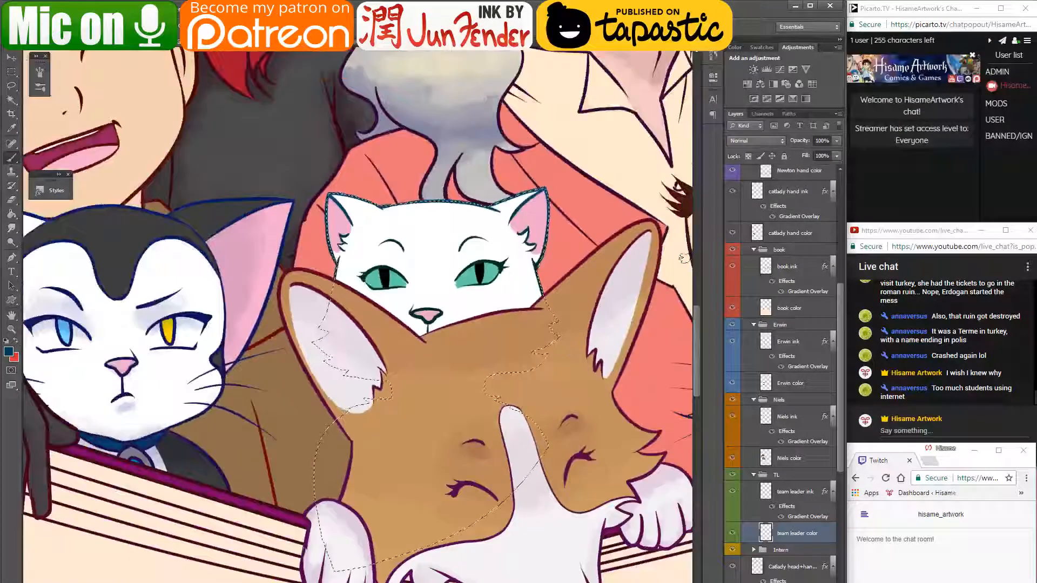
scroll(797, 247, "up", 6)
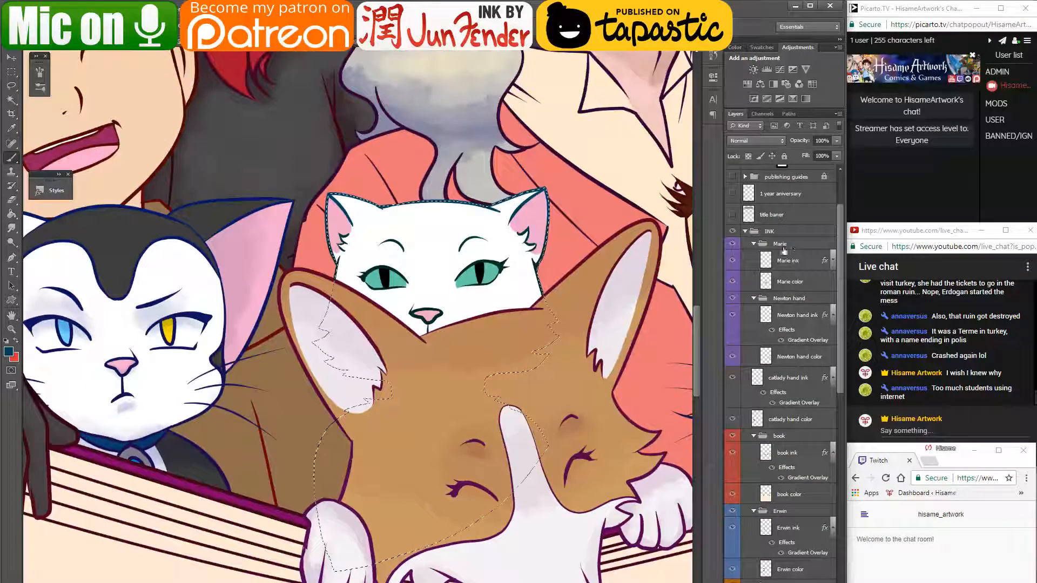
left_click(753, 244)
left_click(752, 244)
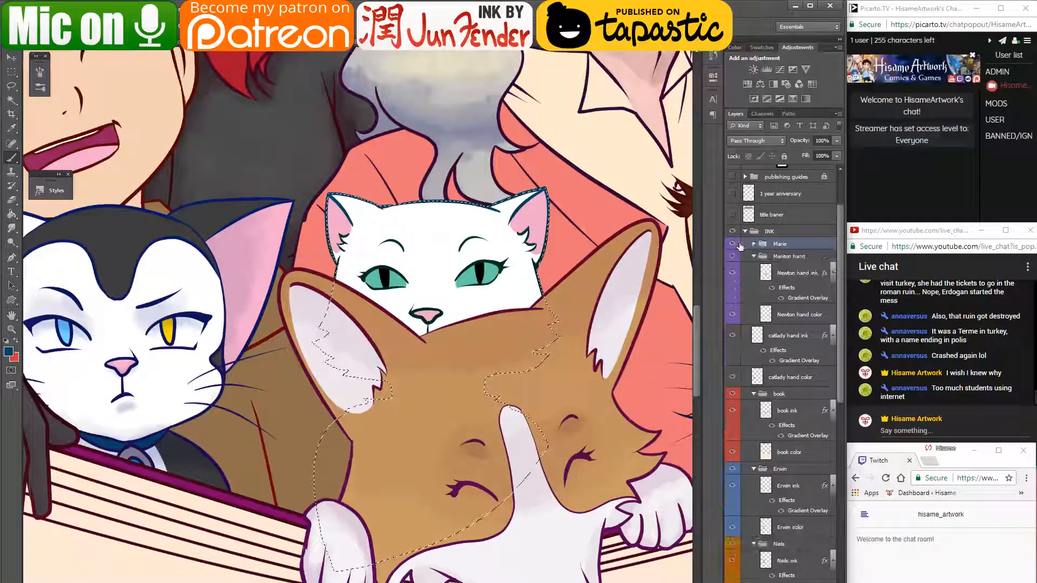
left_click(750, 256)
left_click(732, 243)
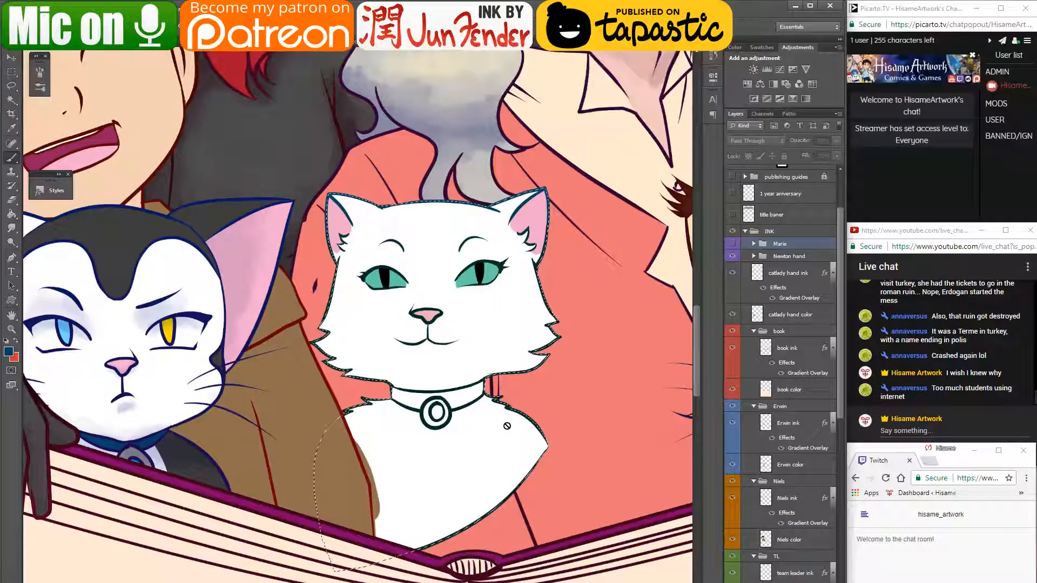
- Reload the white cat's color layer as a selection and mix a pale grey from sampled dark green in a cheek swatch
left_click(482, 434, "ctrl")
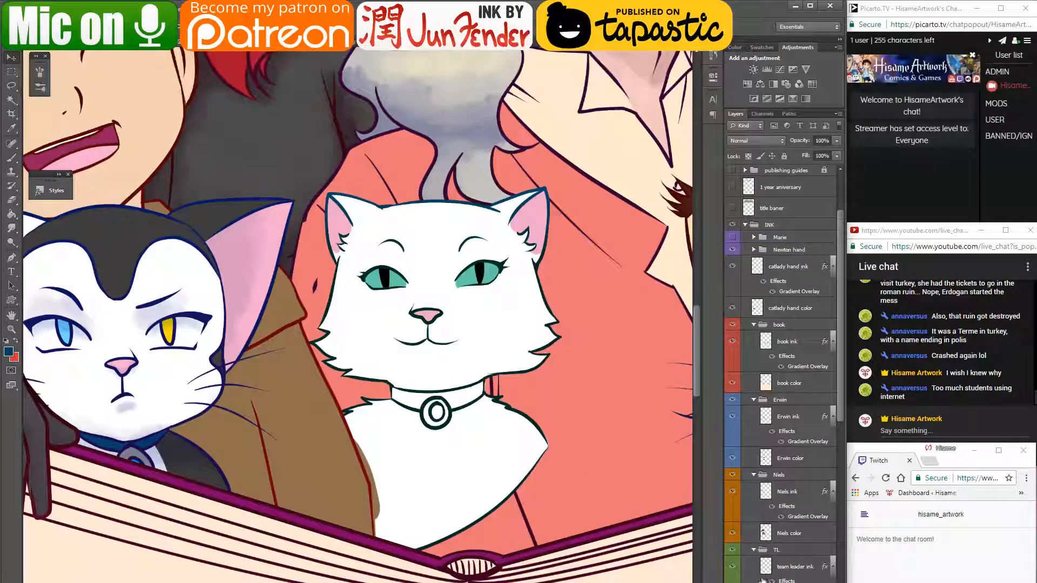
scroll(468, 267, "up", 3)
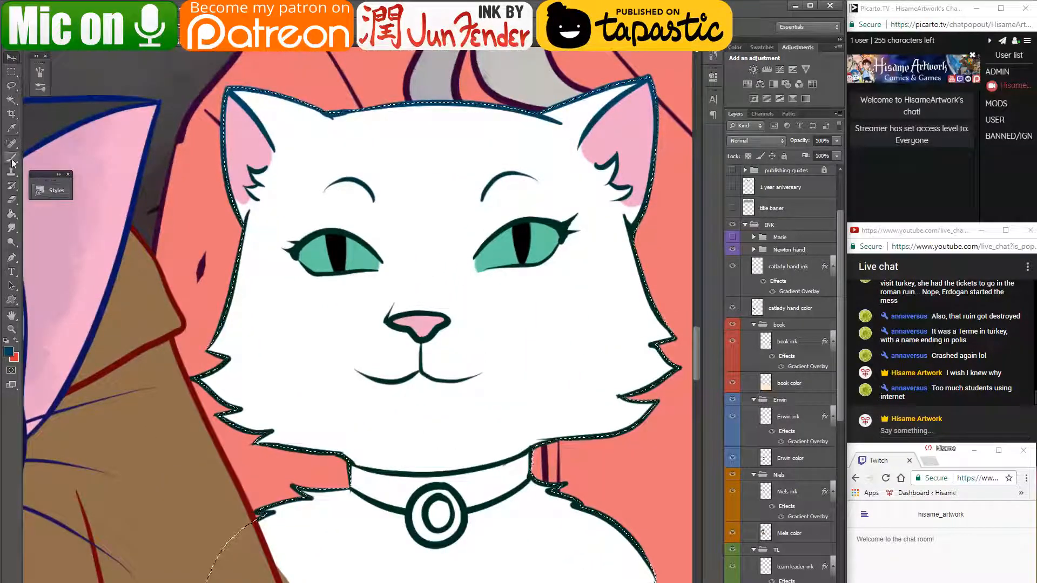
left_click(11, 160)
left_click(336, 225, "alt")
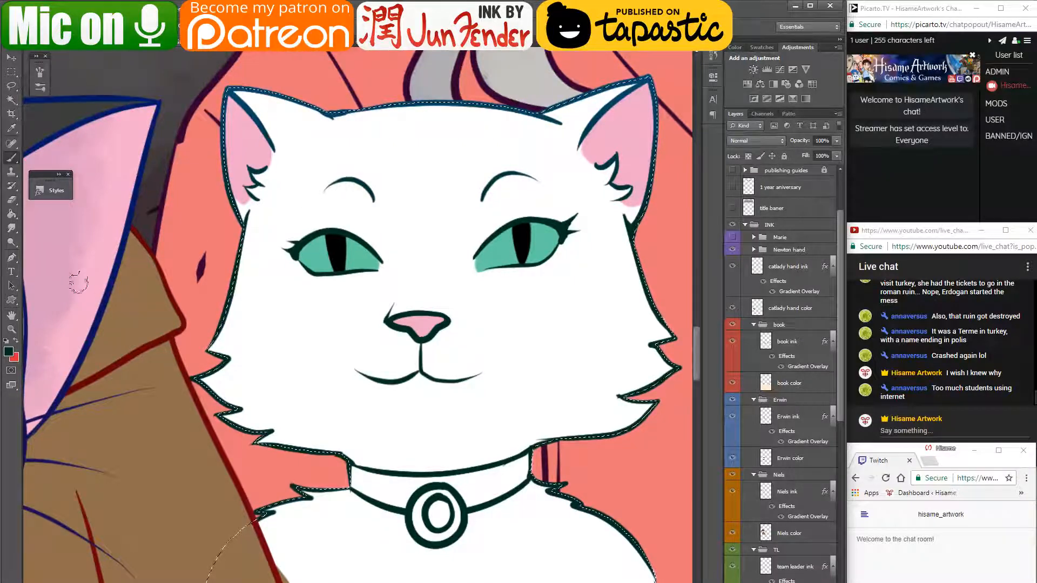
left_click_drag(296, 334, 304, 363)
left_click(293, 336, "alt")
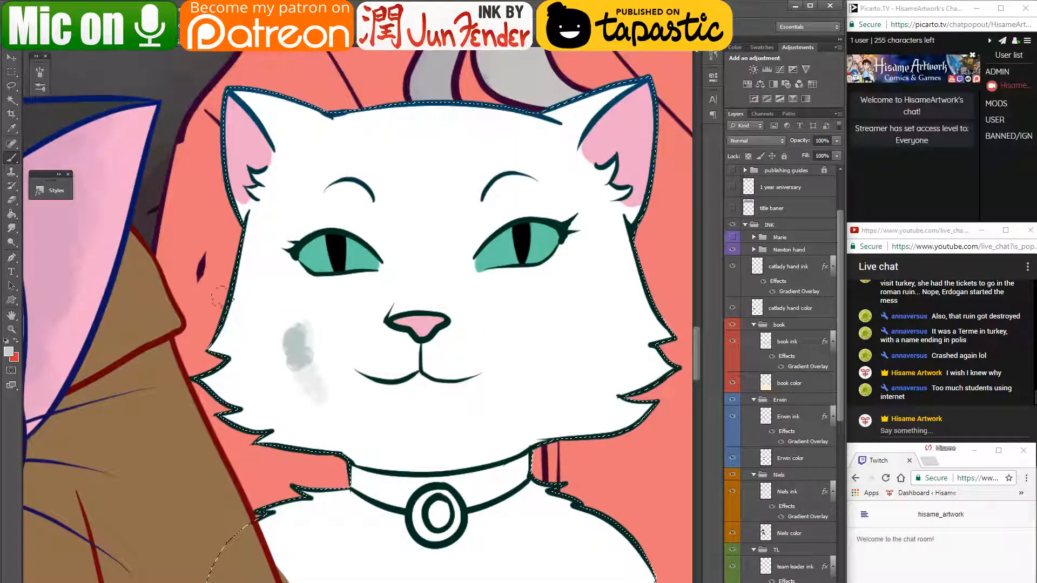
left_click(312, 359, "alt")
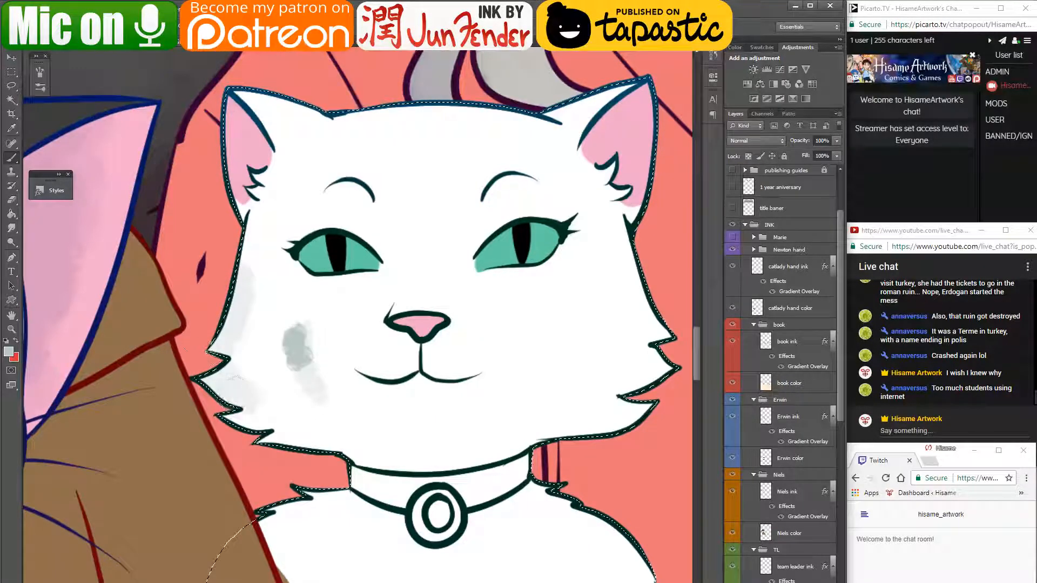
- Brush pale grey shadow along the white cat's cheeks, jaw and collar, and blend it and the cheek swatch with sampled white
left_click_drag(441, 466, 577, 417)
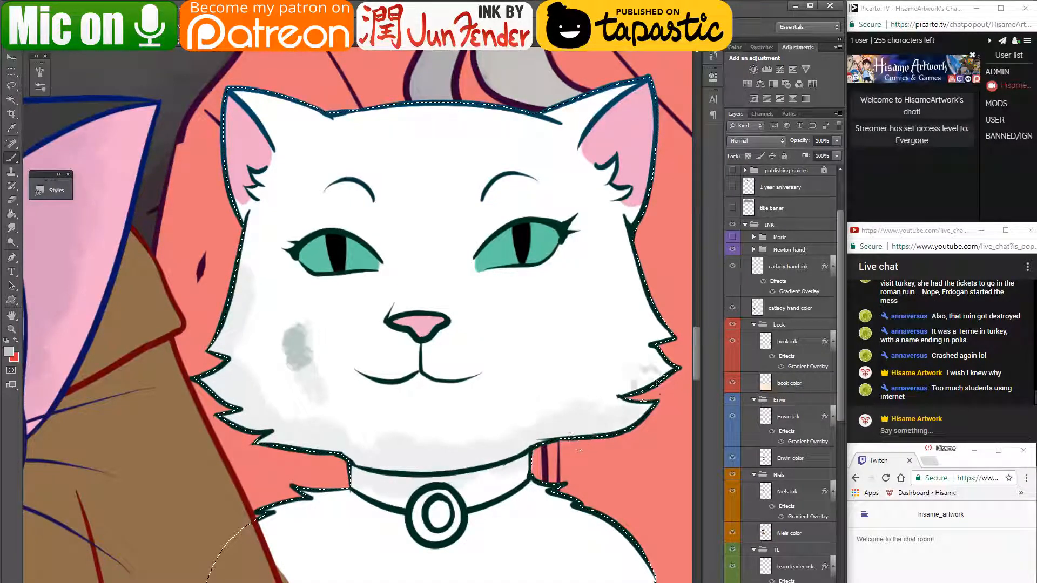
left_click_drag(627, 386, 270, 416)
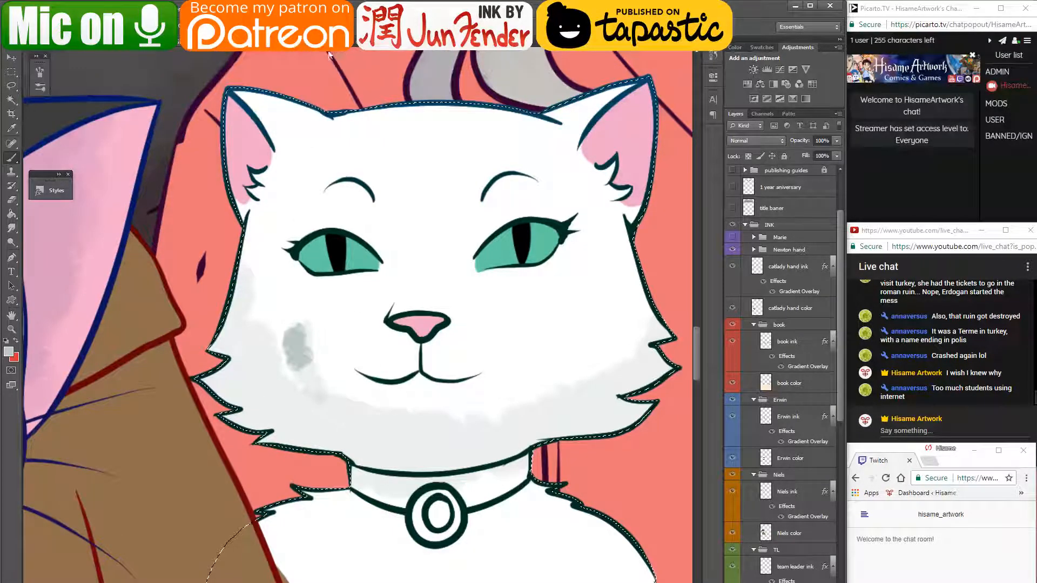
left_click(289, 296, "alt")
mouse_move(300, 327)
left_mouse_down()
mouse_move(315, 365)
mouse_move(335, 375)
mouse_move(301, 307)
mouse_move(254, 319)
mouse_move(308, 404)
mouse_move(306, 377)
mouse_move(387, 403)
mouse_move(524, 400)
mouse_move(616, 350)
mouse_move(503, 406)
mouse_move(424, 406)
mouse_move(282, 351)
mouse_move(247, 254)
mouse_move(259, 340)
mouse_move(304, 385)
mouse_move(300, 337)
mouse_move(427, 417)
mouse_move(398, 432)
mouse_move(618, 398)
mouse_move(507, 377)
mouse_move(237, 371)
left_mouse_up()
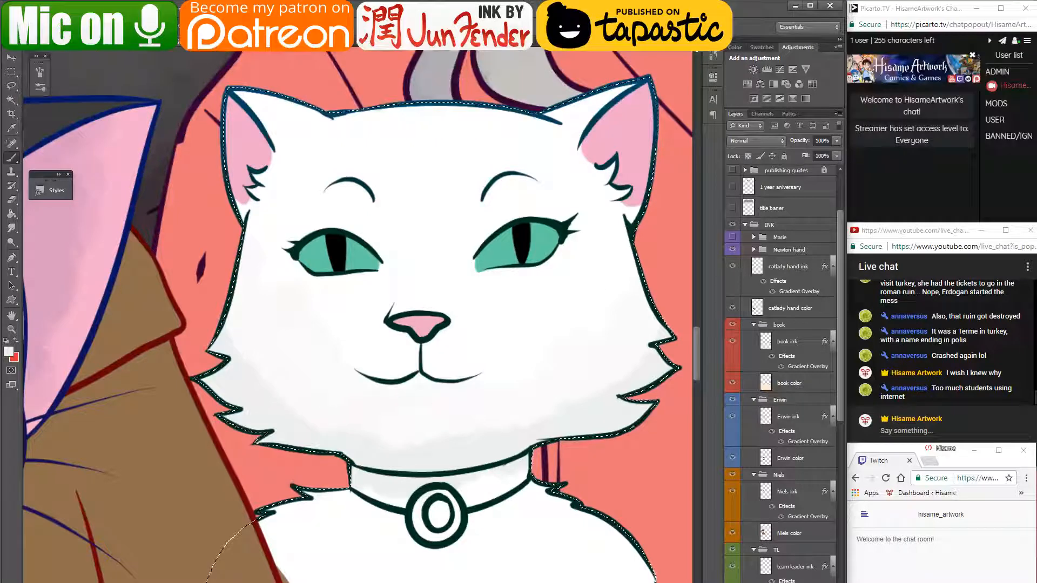
- Show the Marie group again and brush pale shading beneath both of the white cat's brows and across its forehead
left_click(733, 237)
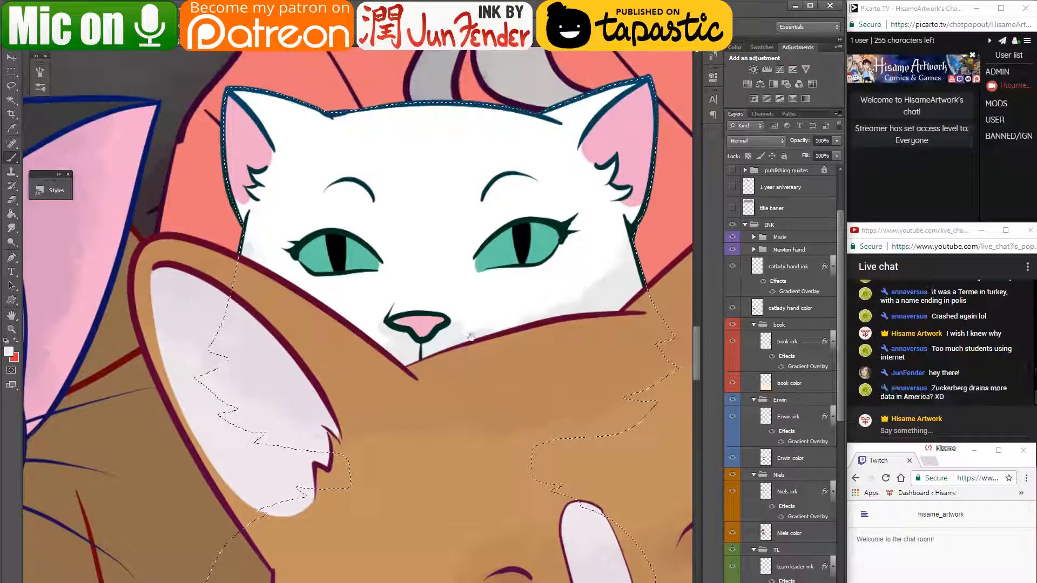
left_click_drag(466, 328, 448, 400)
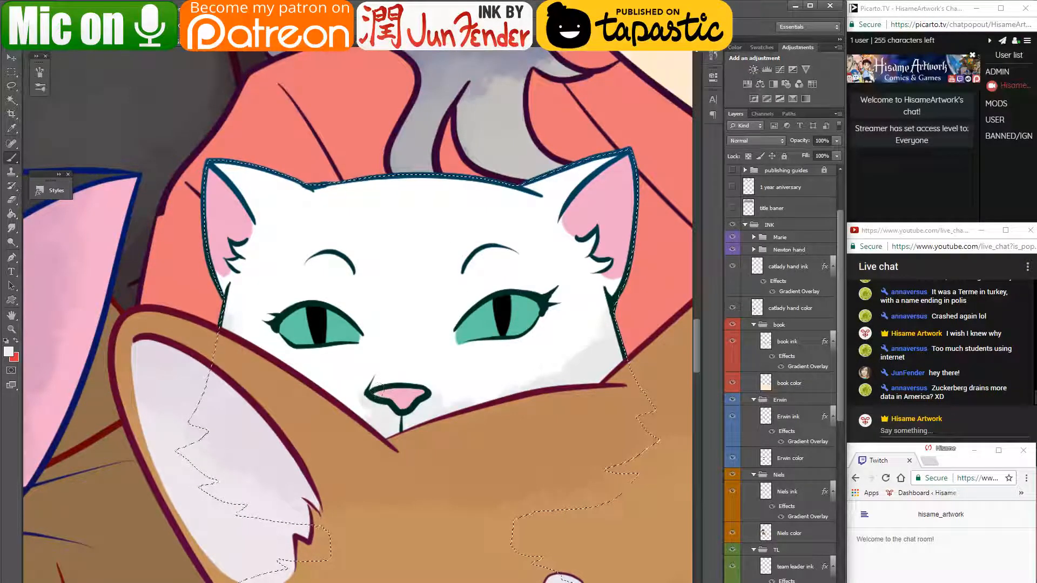
left_click(393, 393, "alt")
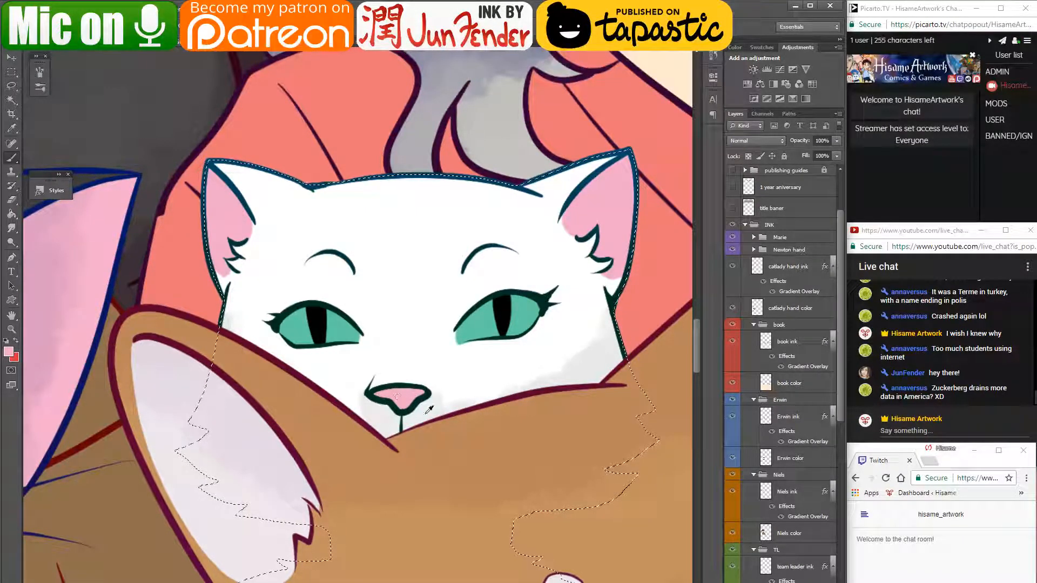
left_click(568, 303, "alt")
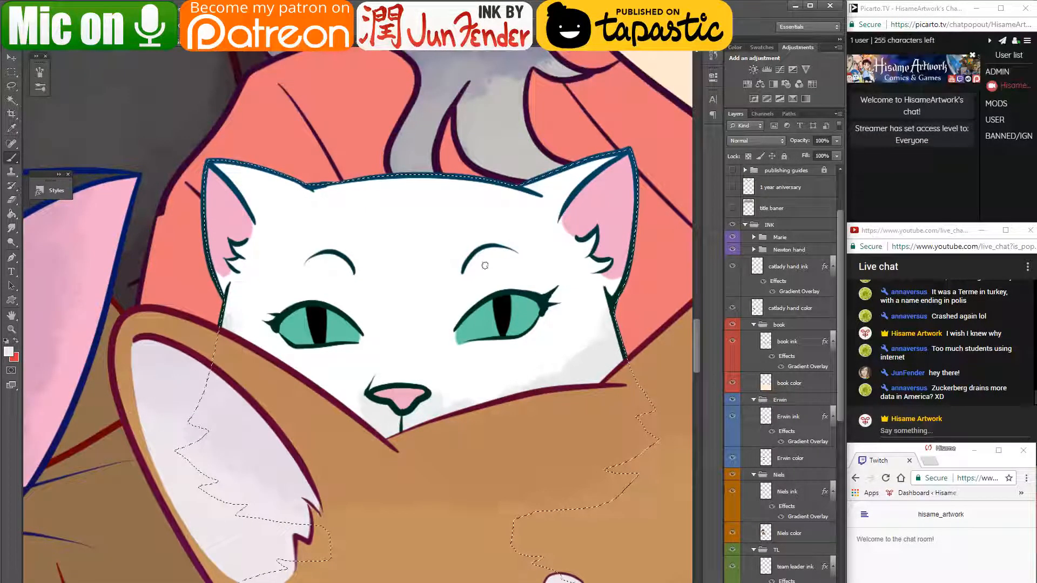
mouse_move(470, 273)
left_mouse_down()
mouse_move(495, 260)
mouse_move(512, 269)
mouse_move(488, 260)
left_mouse_up()
mouse_move(373, 264)
left_mouse_down()
mouse_move(349, 278)
mouse_move(303, 266)
mouse_move(363, 272)
mouse_move(336, 241)
mouse_move(291, 255)
mouse_move(295, 267)
mouse_move(331, 253)
mouse_move(330, 214)
mouse_move(277, 265)
mouse_move(376, 244)
mouse_move(360, 240)
mouse_move(374, 272)
mouse_move(376, 264)
mouse_move(394, 271)
mouse_move(402, 343)
mouse_move(349, 376)
left_mouse_up()
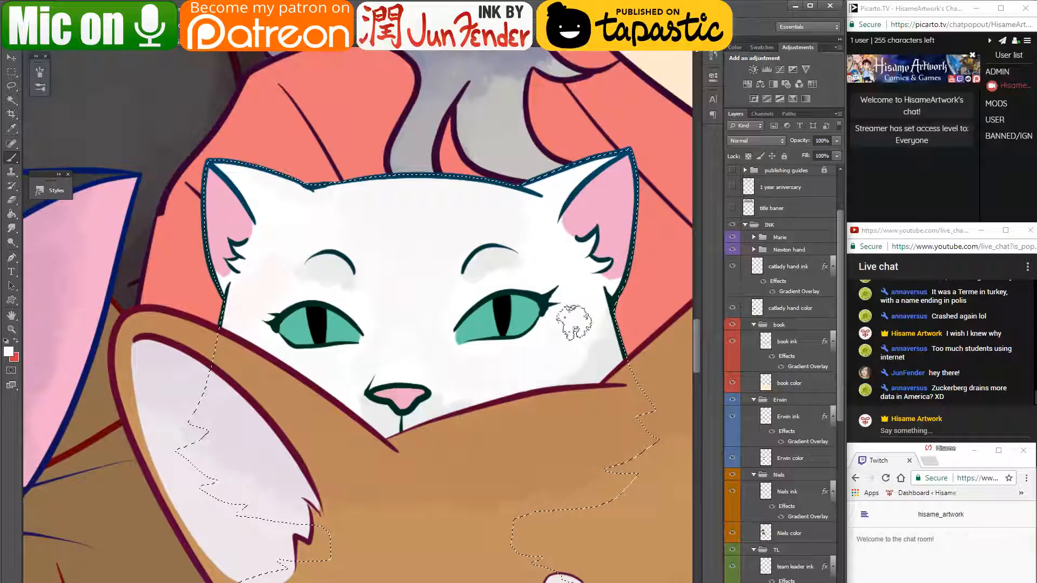
- Rework the white cat's cheek shadow above the corgi's head, resampling the pale face tones to soften its edge
mouse_move(576, 322)
left_mouse_down()
mouse_move(601, 352)
mouse_move(486, 418)
left_mouse_up()
left_click(606, 356, "alt")
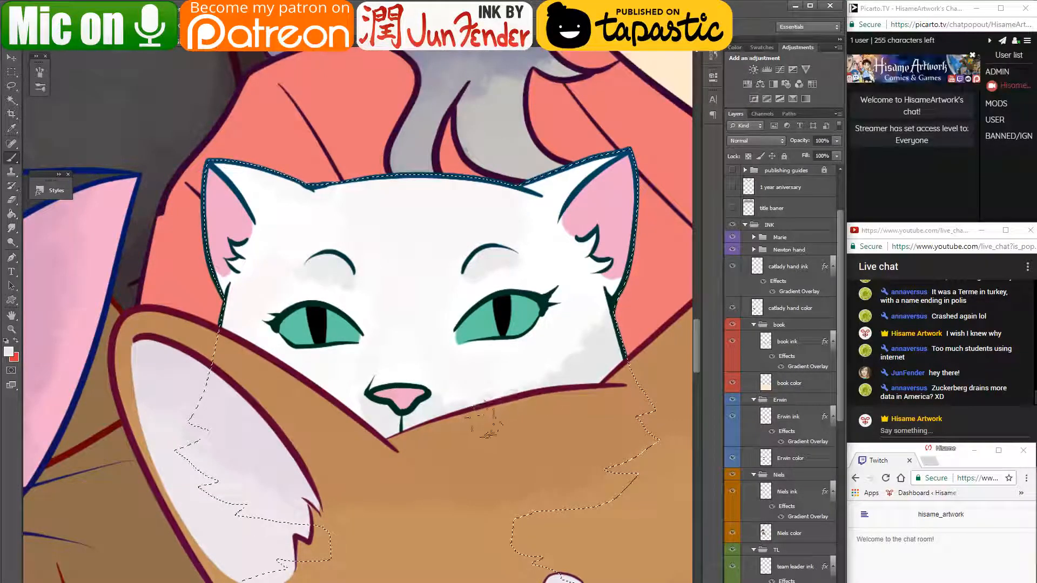
left_click(511, 361, "alt")
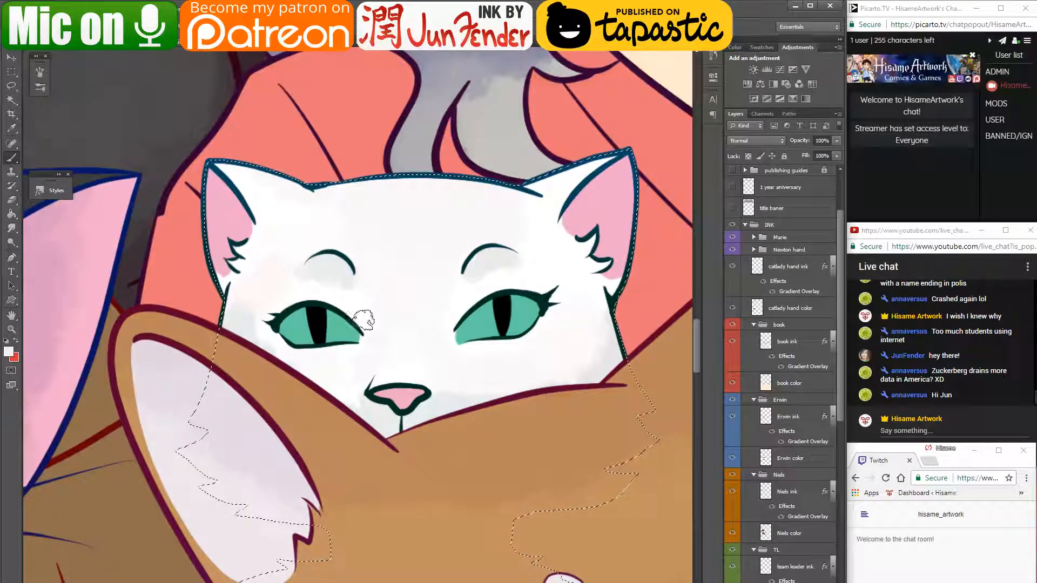
- Brush pale grey shadows over the white cat's eyelids and beside the inner corners of its eyes, undoing one stray stroke
mouse_move(275, 313)
left_mouse_down()
mouse_move(322, 280)
mouse_move(366, 317)
mouse_move(319, 303)
left_mouse_up()
key("ctrl+z")
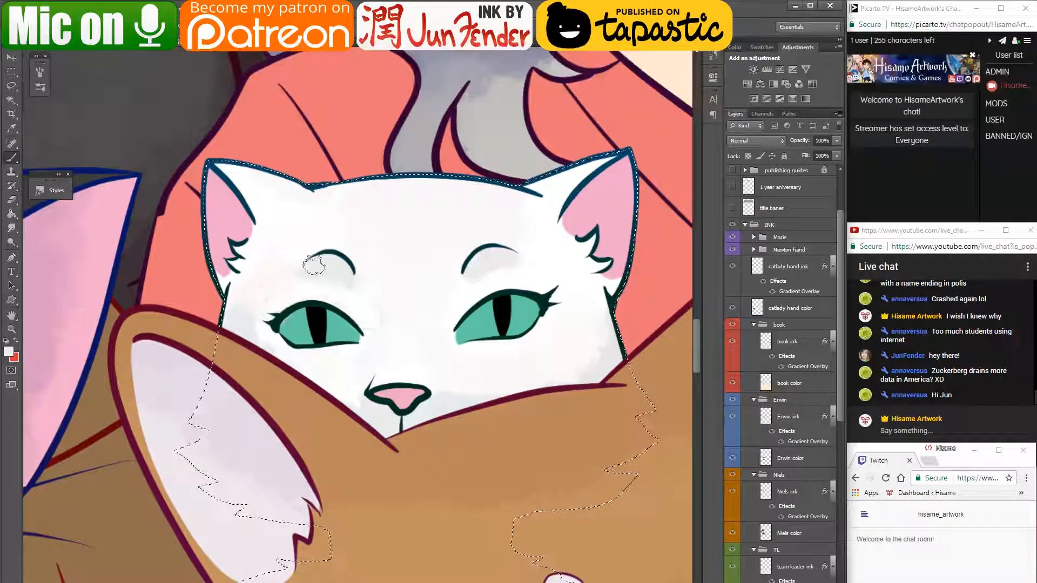
mouse_move(367, 325)
left_mouse_down()
mouse_move(323, 290)
mouse_move(271, 305)
mouse_move(264, 319)
mouse_move(301, 291)
mouse_move(362, 303)
left_mouse_up()
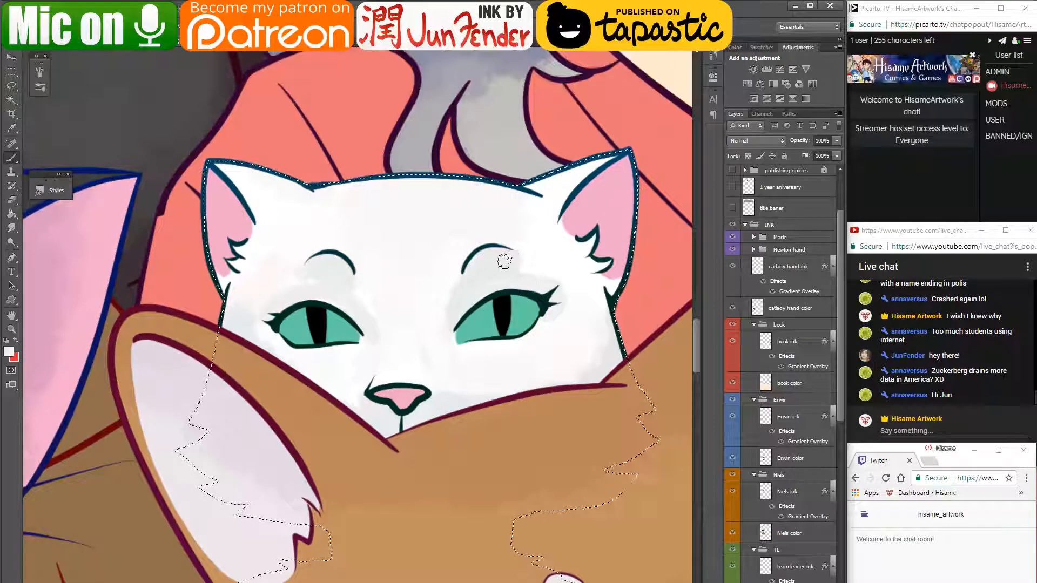
- Brush sampled pale tones between the white cat's right-hand brow and eyelid to soften the shadow above that eye
left_click(538, 262, "alt")
mouse_move(514, 262)
left_mouse_down()
mouse_move(537, 264)
mouse_move(453, 285)
mouse_move(444, 303)
mouse_move(556, 277)
mouse_move(565, 265)
mouse_move(559, 295)
mouse_move(518, 279)
mouse_move(485, 284)
left_mouse_up()
left_click(555, 298, "alt")
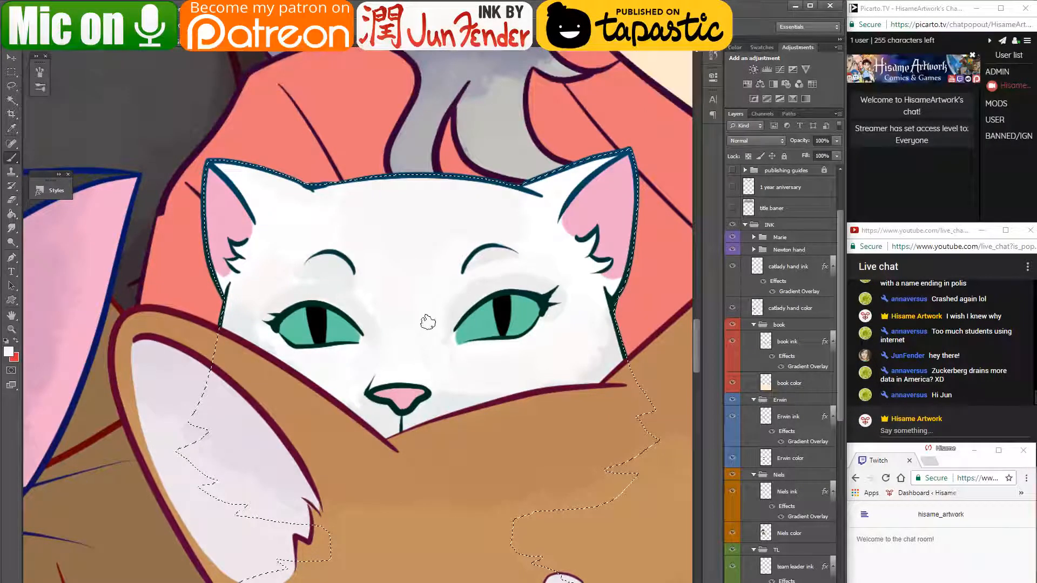
left_click(523, 260, "alt")
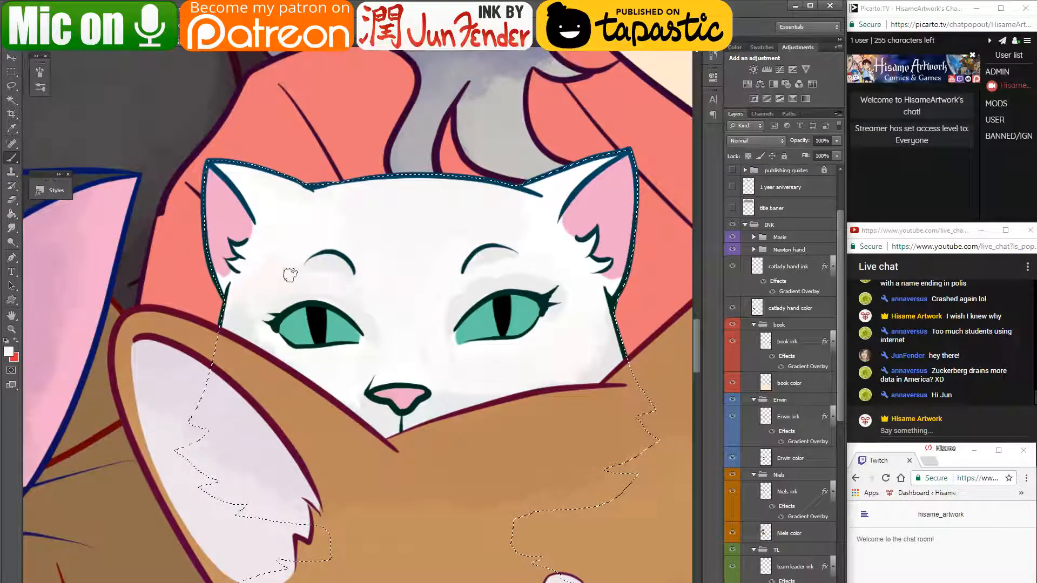
- Paint pale grey shadow along the white cat's left-hand eyelid and inner eye corner, resampling tones from the surrounding fur
left_click(258, 238, "alt")
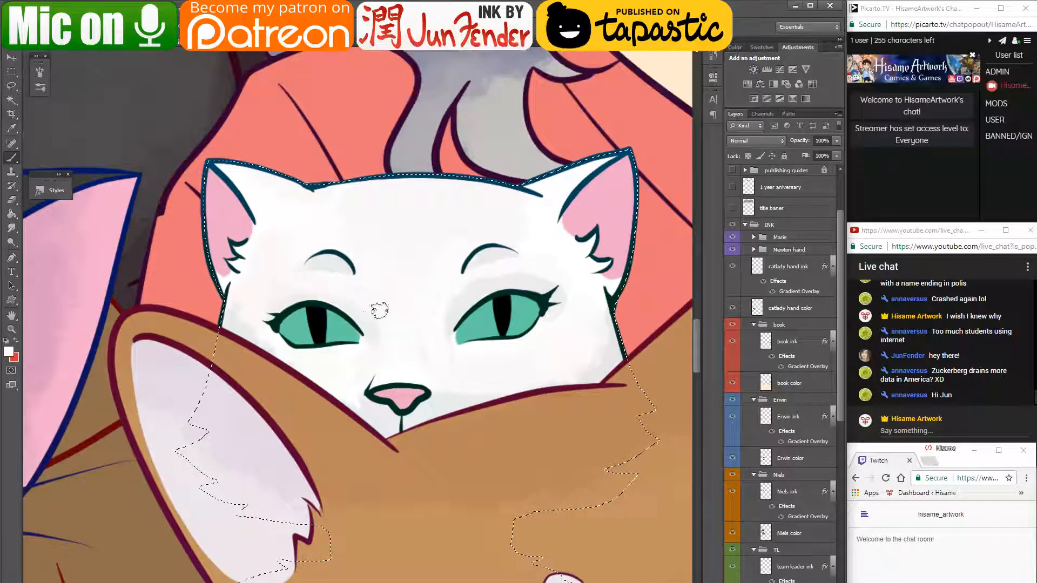
left_click(360, 312, "alt")
left_click(324, 267, "alt")
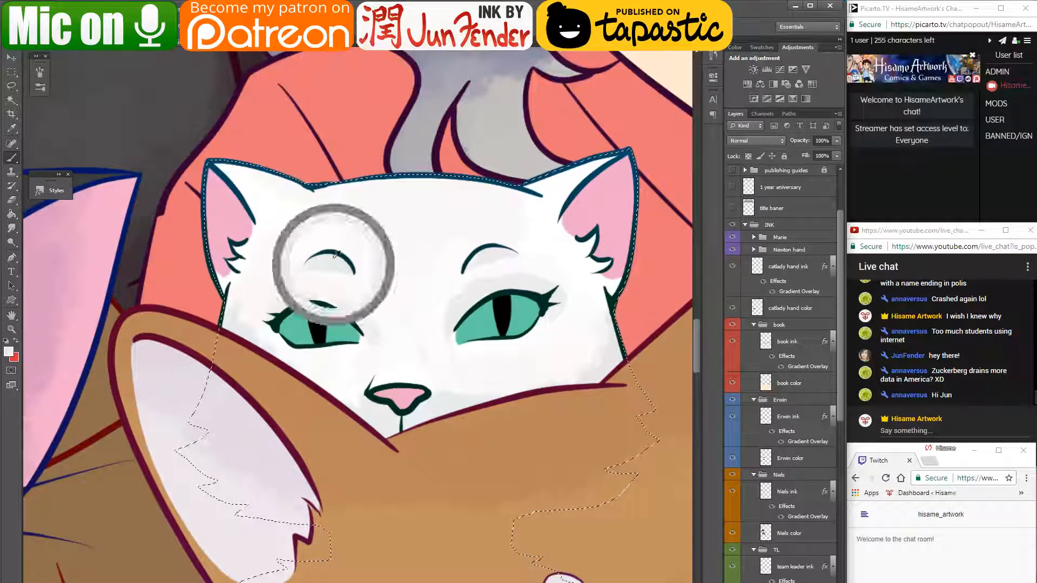
mouse_move(361, 319)
left_mouse_down()
mouse_move(318, 294)
mouse_move(286, 302)
left_mouse_up()
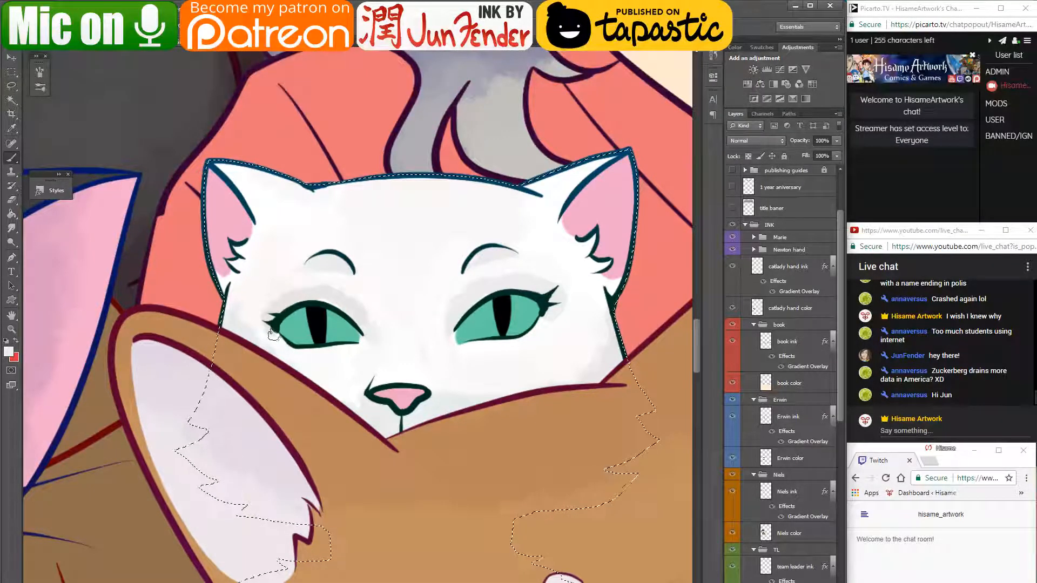
left_click(297, 328, "alt")
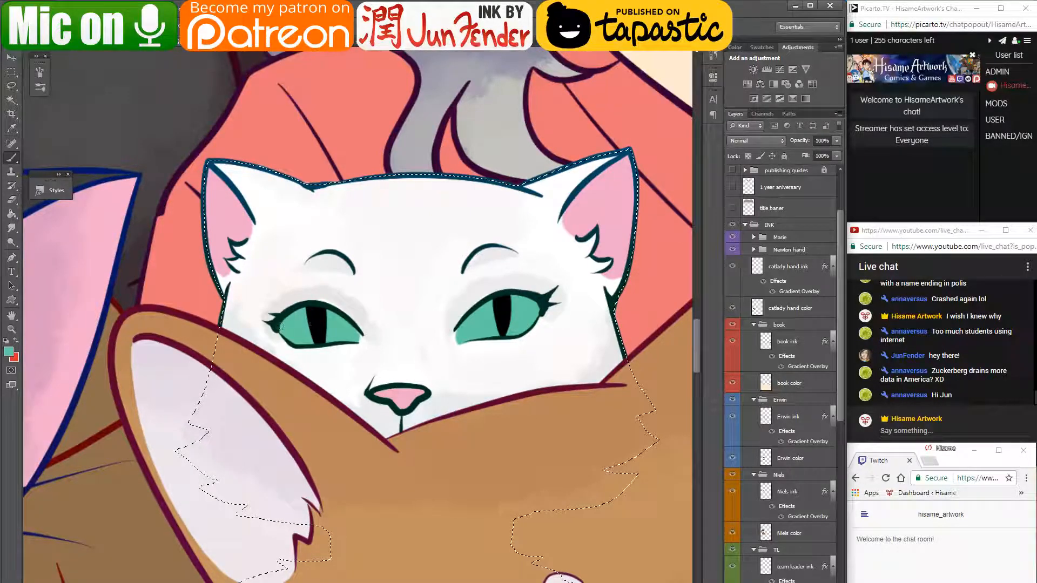
left_click(348, 332, "alt")
left_click(364, 270, "alt")
left_click_drag(317, 290, 378, 323)
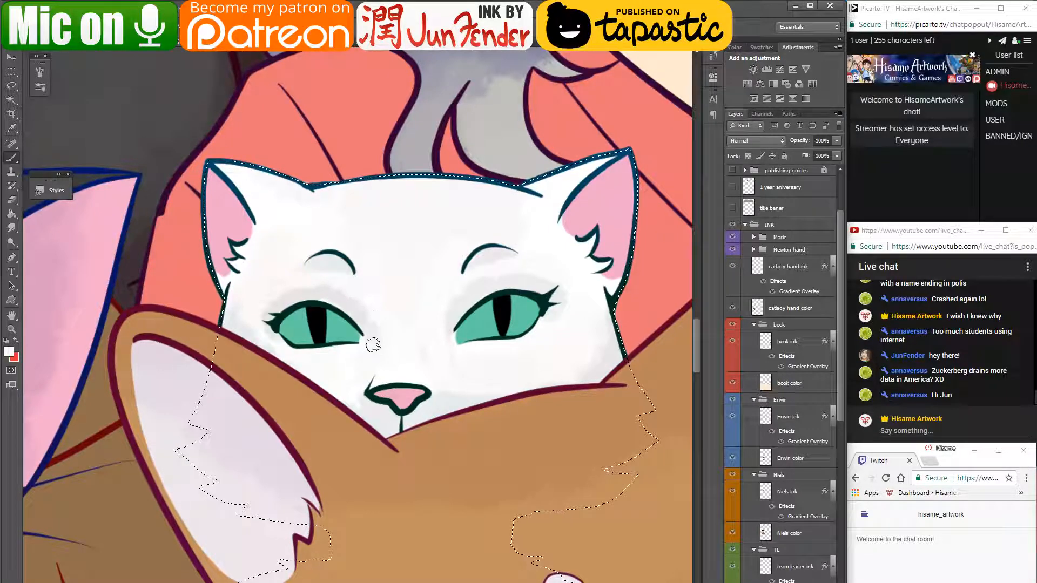
- Blend the shadow beside the left-hand eye's inner corner and over its lid with sampled light fur tones
left_click(362, 319, "alt")
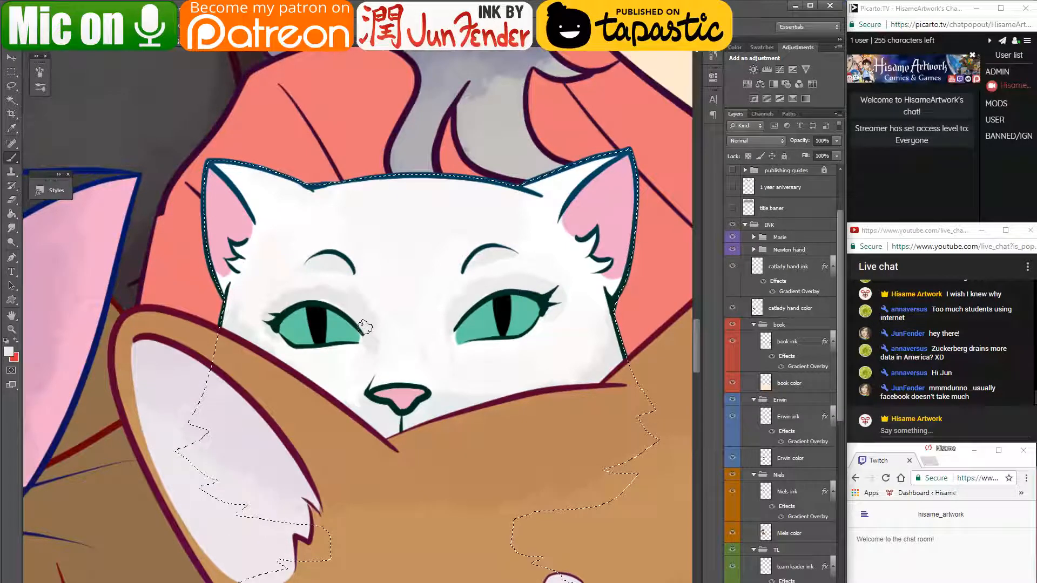
left_click(382, 280, "alt")
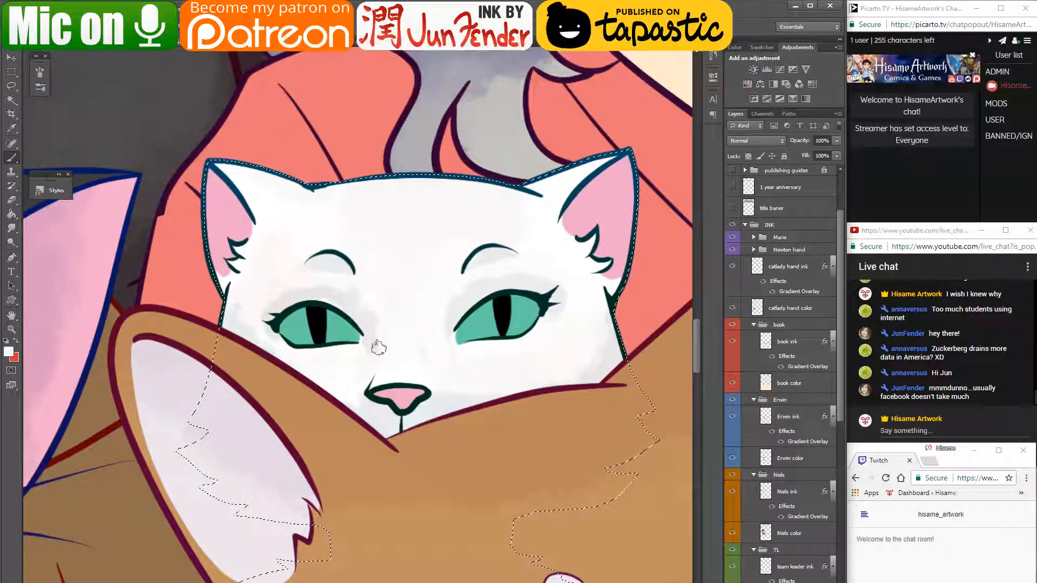
mouse_move(377, 347)
left_mouse_down()
mouse_move(362, 292)
mouse_move(310, 279)
mouse_move(370, 307)
mouse_move(322, 285)
left_mouse_up()
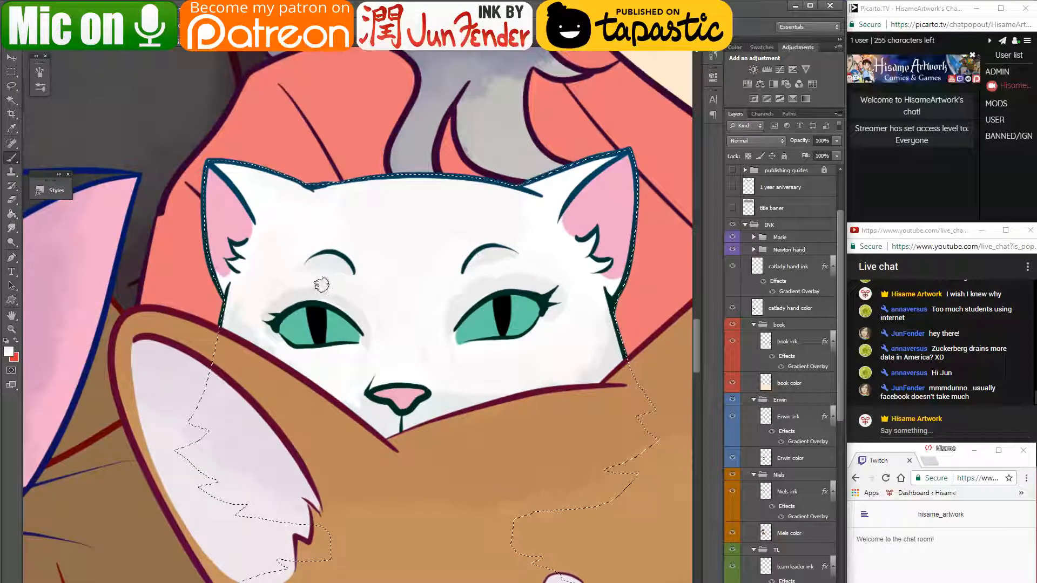
left_click(310, 294, "alt")
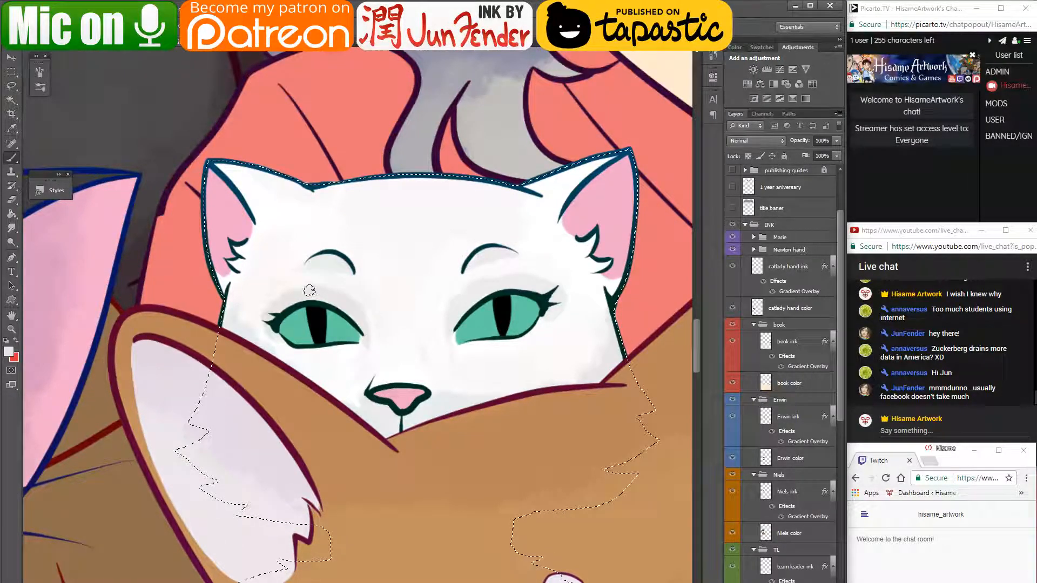
left_click(288, 334, "alt")
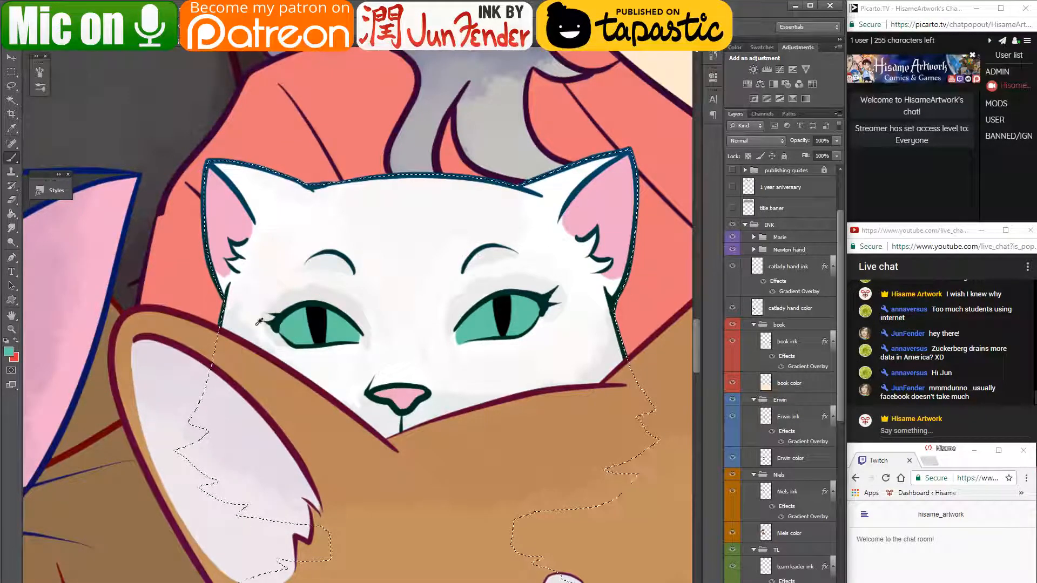
left_click(237, 308, "alt")
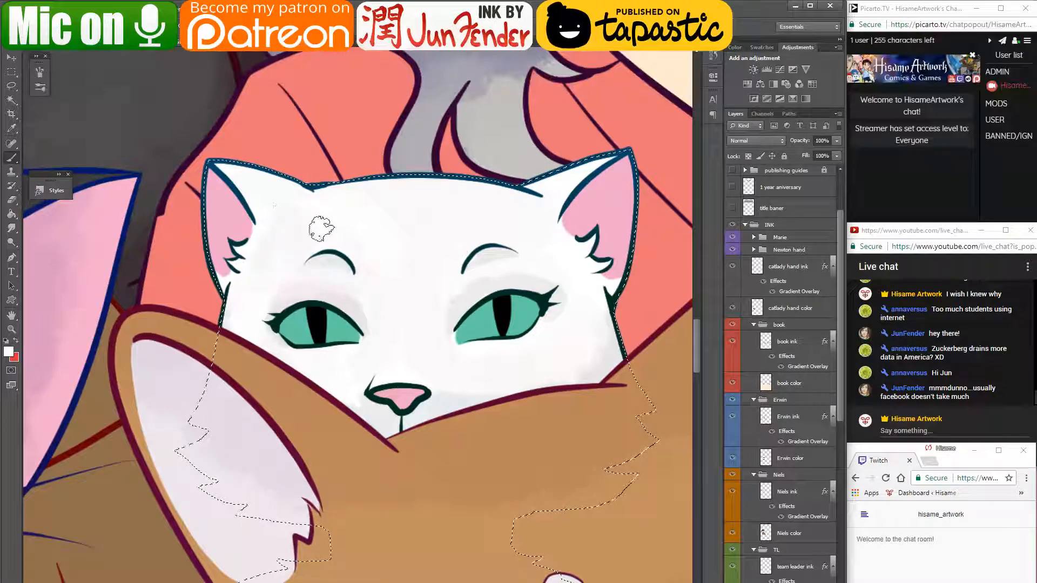
- Brush sampled near-white over the white cat's left-hand brow area and forehead, and blend the shading above that eye
left_click(333, 253, "alt")
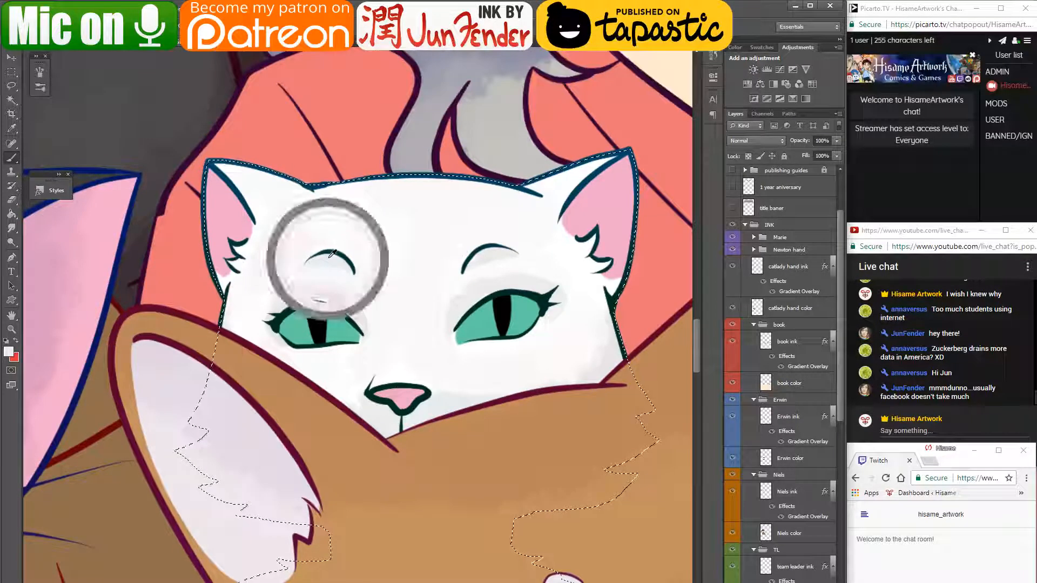
left_click(369, 236, "alt")
mouse_move(325, 245)
left_mouse_down()
mouse_move(290, 263)
mouse_move(328, 219)
mouse_move(274, 258)
left_mouse_up()
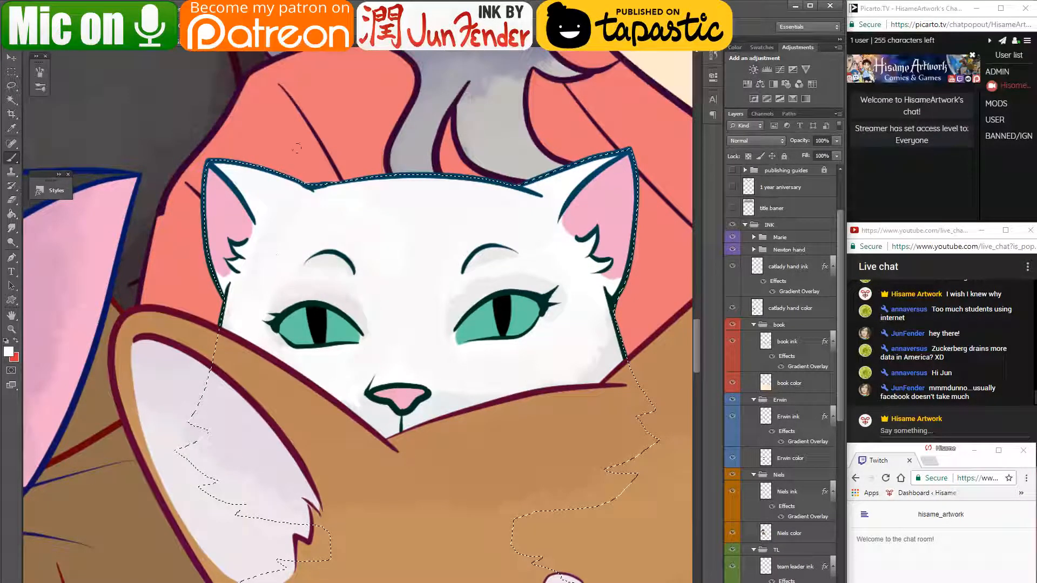
mouse_move(280, 258)
left_mouse_down()
mouse_move(319, 216)
mouse_move(300, 205)
mouse_move(344, 263)
mouse_move(316, 228)
mouse_move(333, 208)
mouse_move(274, 244)
mouse_move(398, 184)
left_mouse_up()
mouse_move(352, 282)
left_mouse_down()
mouse_move(324, 303)
mouse_move(342, 324)
mouse_move(337, 316)
left_mouse_up()
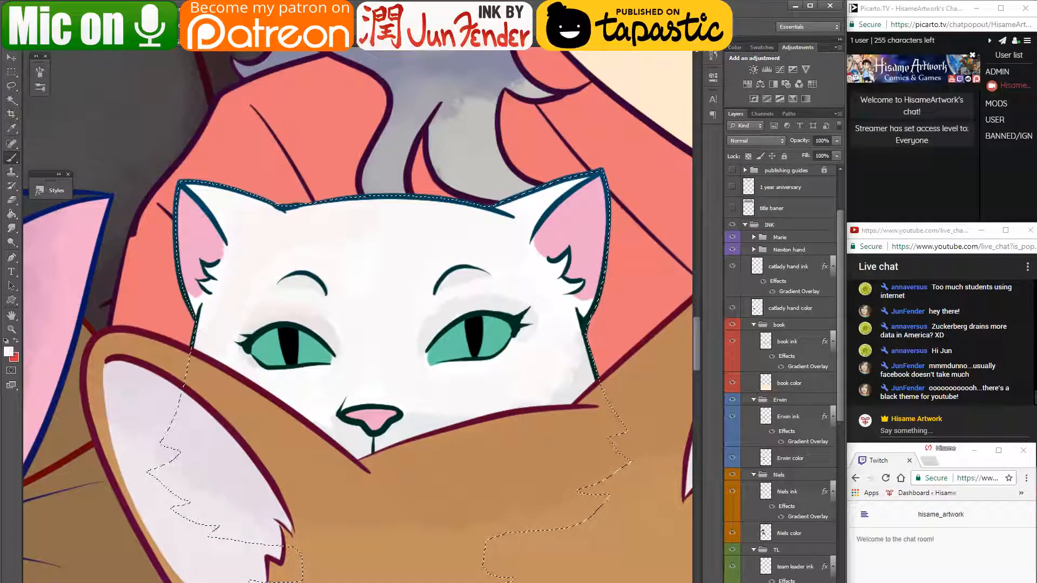
- Keep fffefe as the foreground color and lighten the white cat's forehead beside the left-hand ear with a much larger brush
left_click(9, 351)
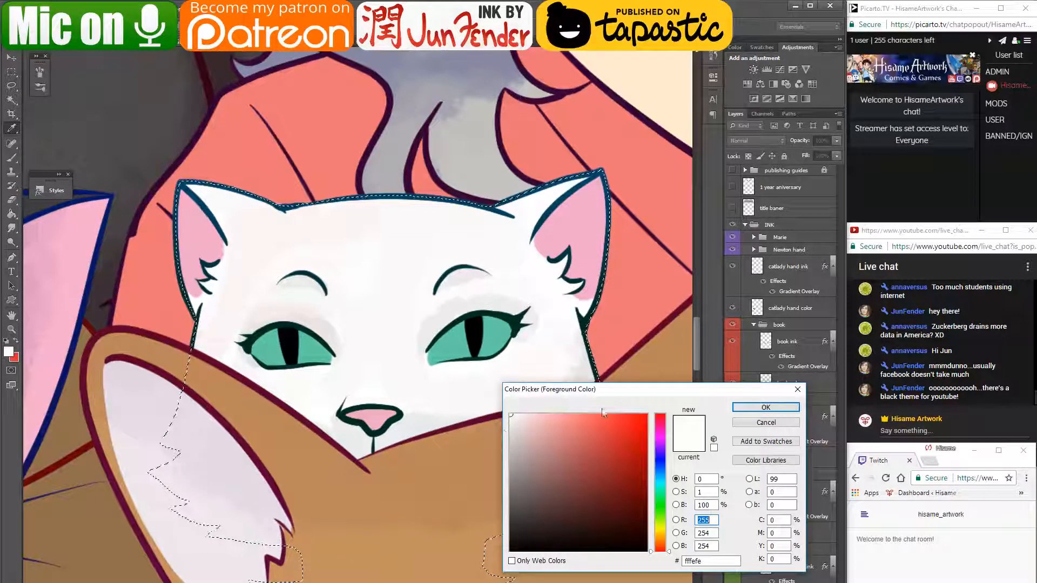
left_click(749, 409)
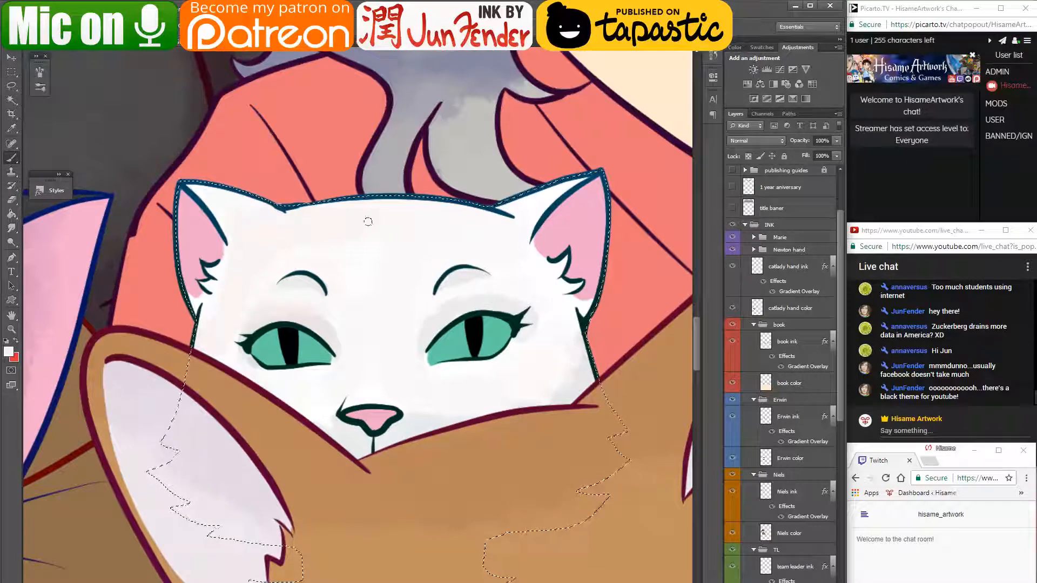
key("bracketright")
key("bracketright")
key("bracketright")
key("bracketright")
key("bracketright")
key("bracketright")
key("bracketright")
key("bracketright")
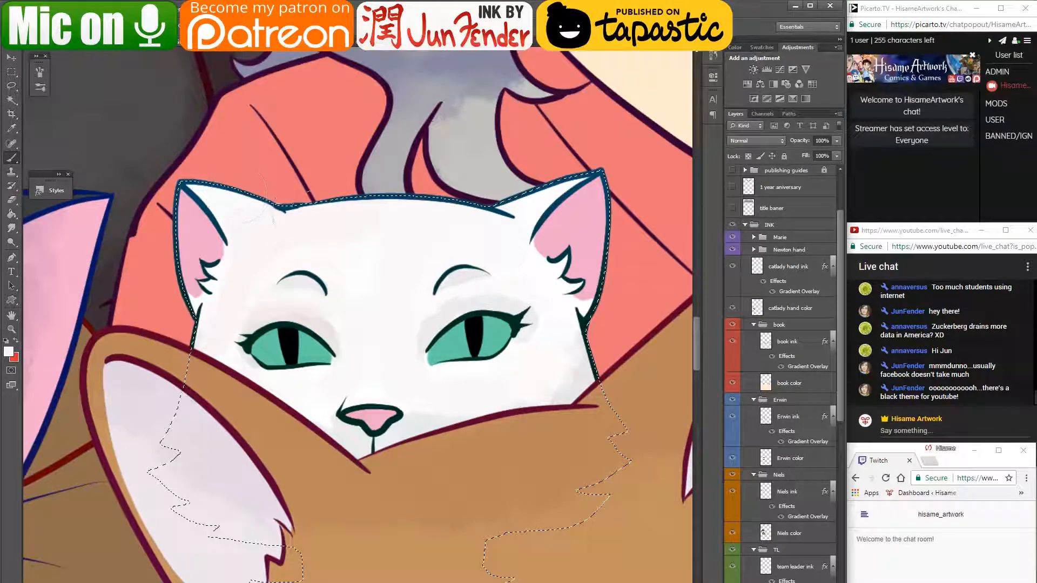
key("bracketleft")
key("bracketleft")
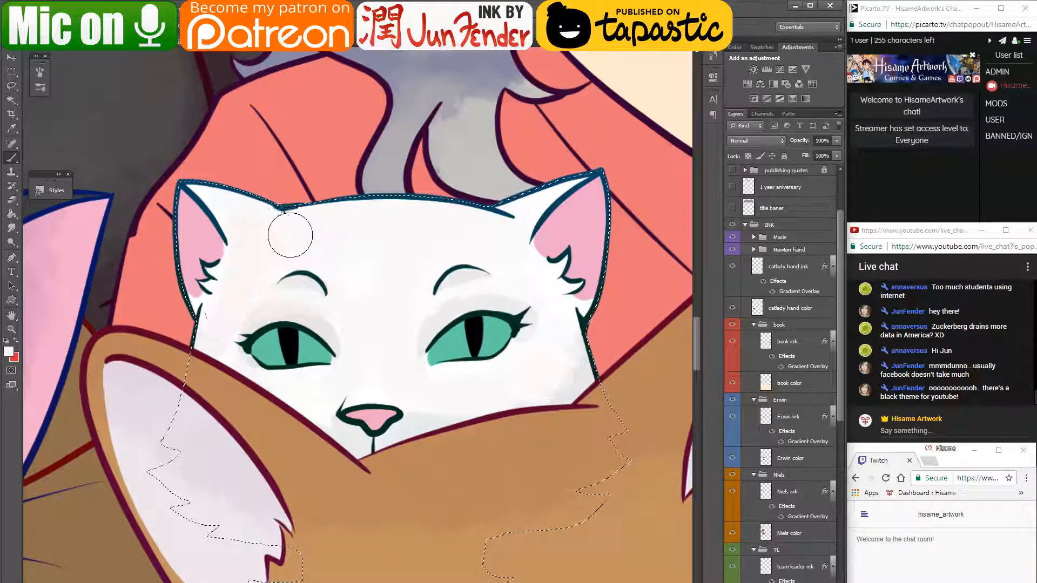
- Reduce the brush size and lighten the fur beneath both brows, around the right-hand eye and on the cheek
key("bracketleft")
key("bracketleft")
key("bracketleft")
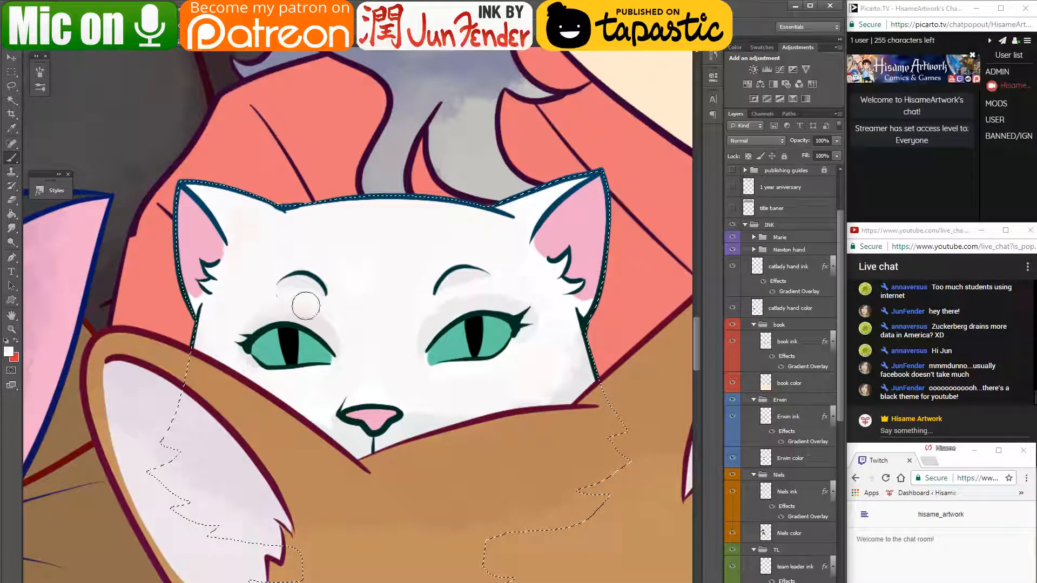
mouse_move(410, 354)
left_mouse_down()
mouse_move(458, 285)
mouse_move(419, 309)
mouse_move(524, 291)
left_mouse_up()
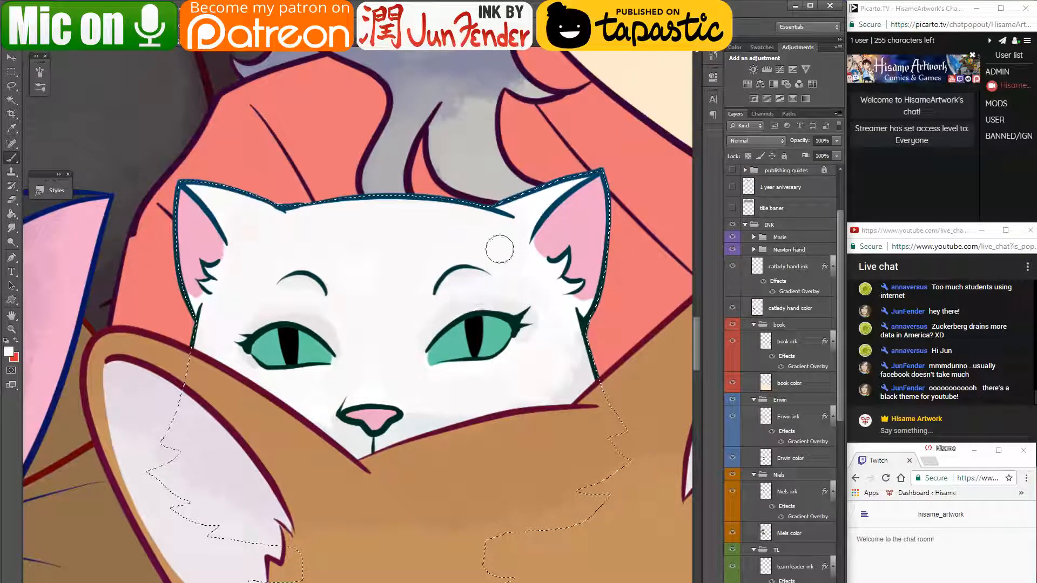
mouse_move(546, 326)
left_mouse_down()
mouse_move(530, 386)
mouse_move(555, 328)
mouse_move(528, 349)
mouse_move(551, 321)
mouse_move(513, 355)
mouse_move(557, 338)
mouse_move(546, 389)
mouse_move(530, 379)
mouse_move(422, 401)
mouse_move(438, 418)
mouse_move(511, 384)
mouse_move(435, 398)
mouse_move(508, 359)
left_mouse_up()
- Drop the selection, review the whole group illustration and the orange cat's face, and check the YouTube live streaming dashboard
scroll(395, 415, "down", 2)
scroll(313, 412, "down", 5)
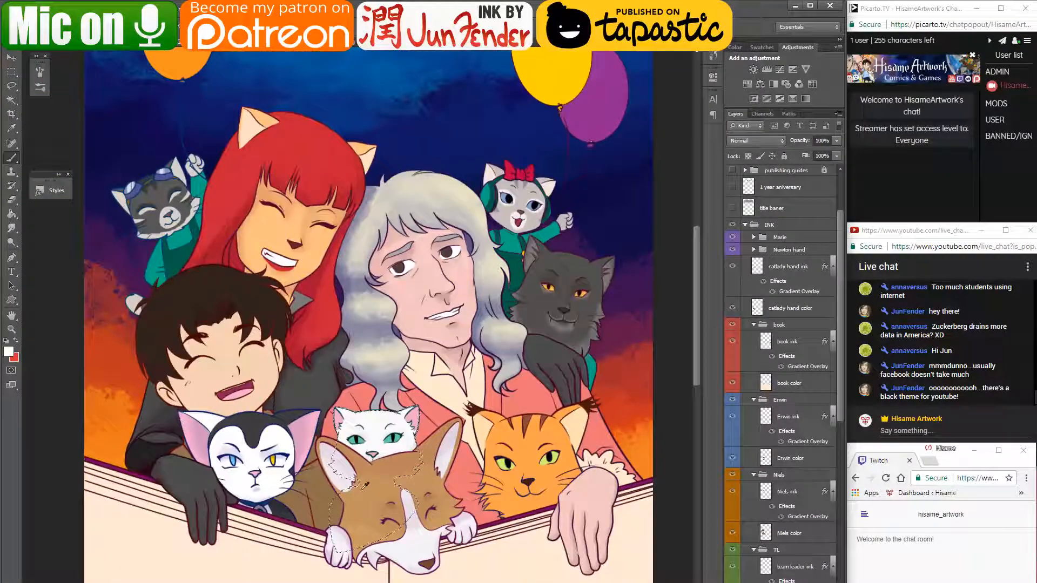
scroll(391, 459, "up", 2)
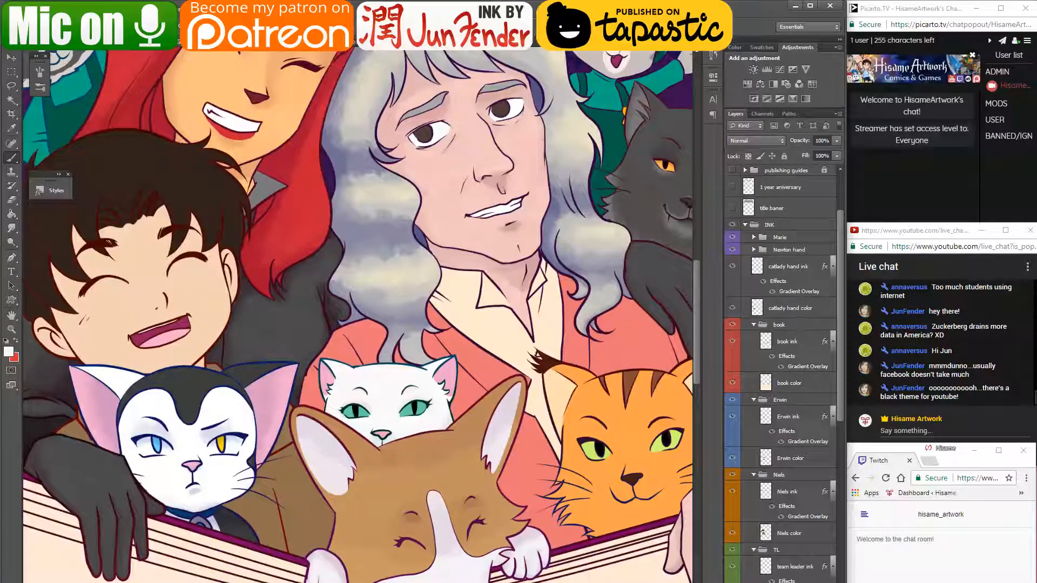
scroll(316, 394, "down", 2)
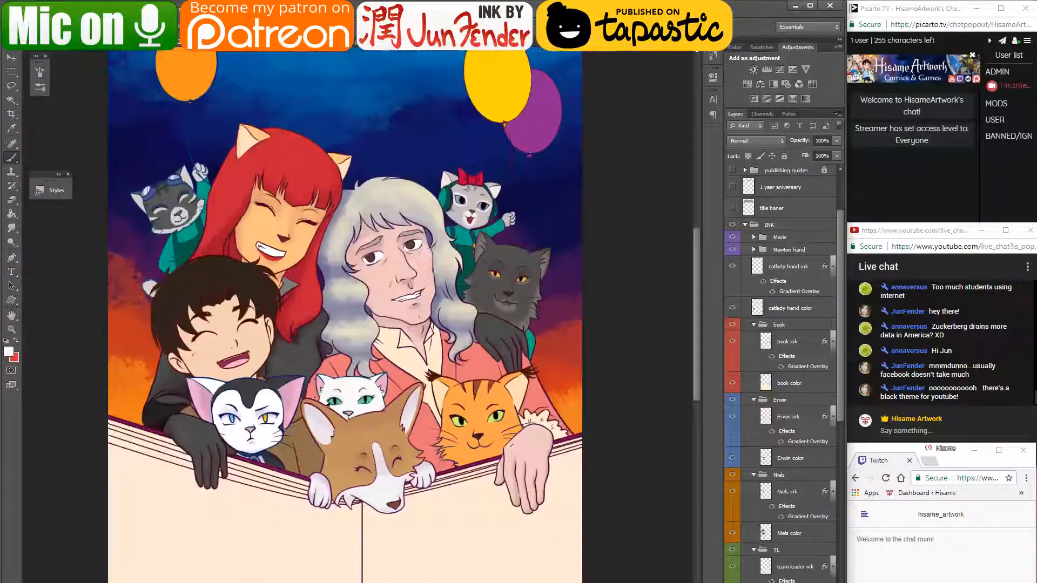
scroll(555, 465, "up", 2)
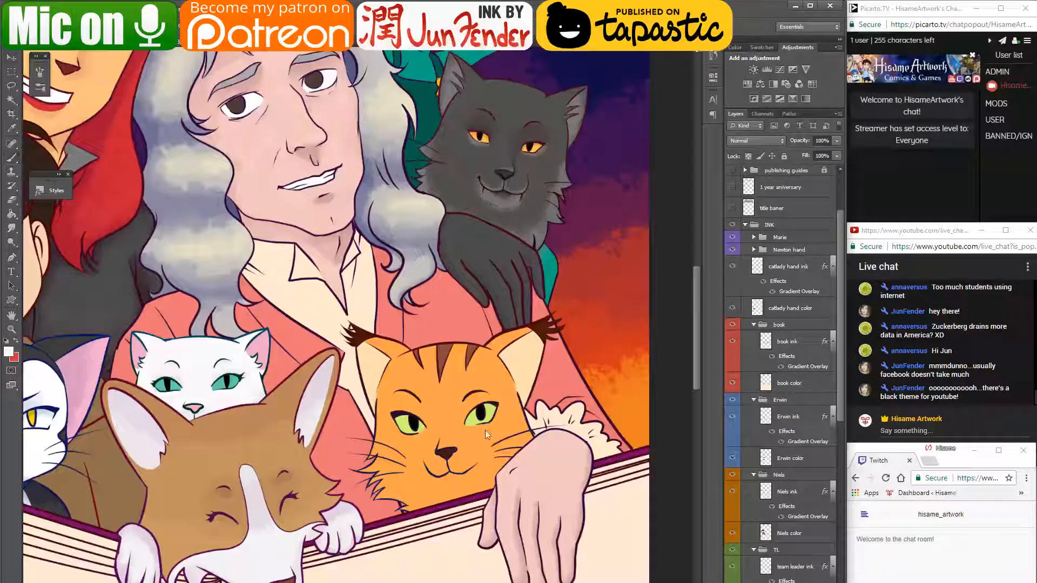
scroll(479, 433, "up", 1)
scroll(480, 430, "up", 2)
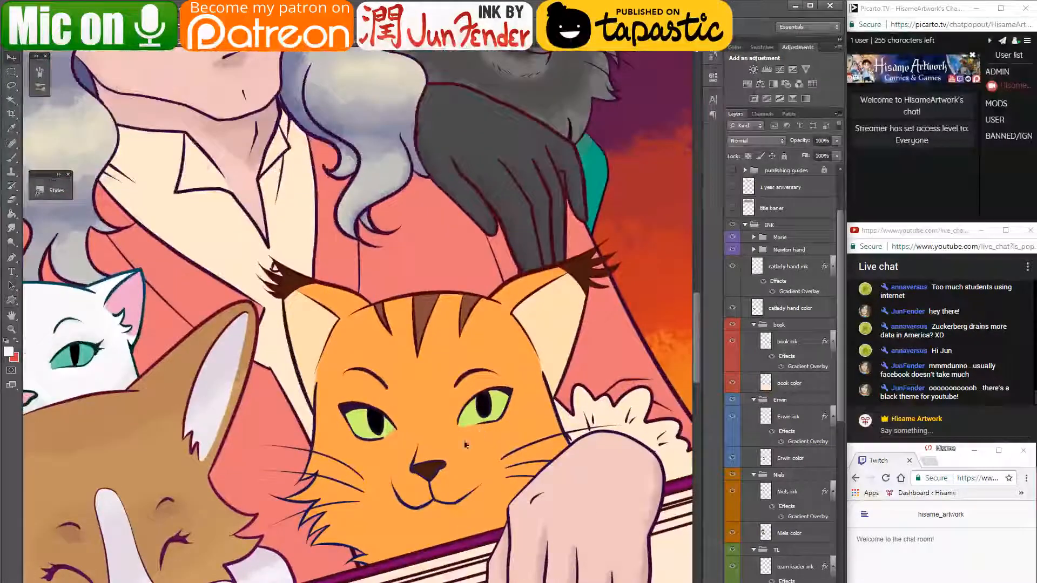
scroll(453, 459, "down", 5)
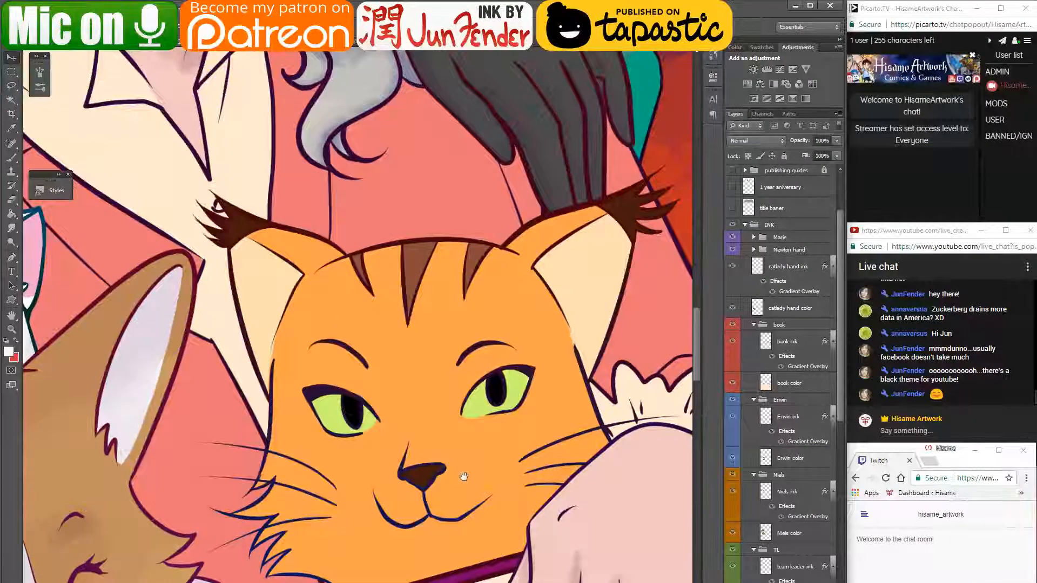
scroll(479, 402, "up", 4)
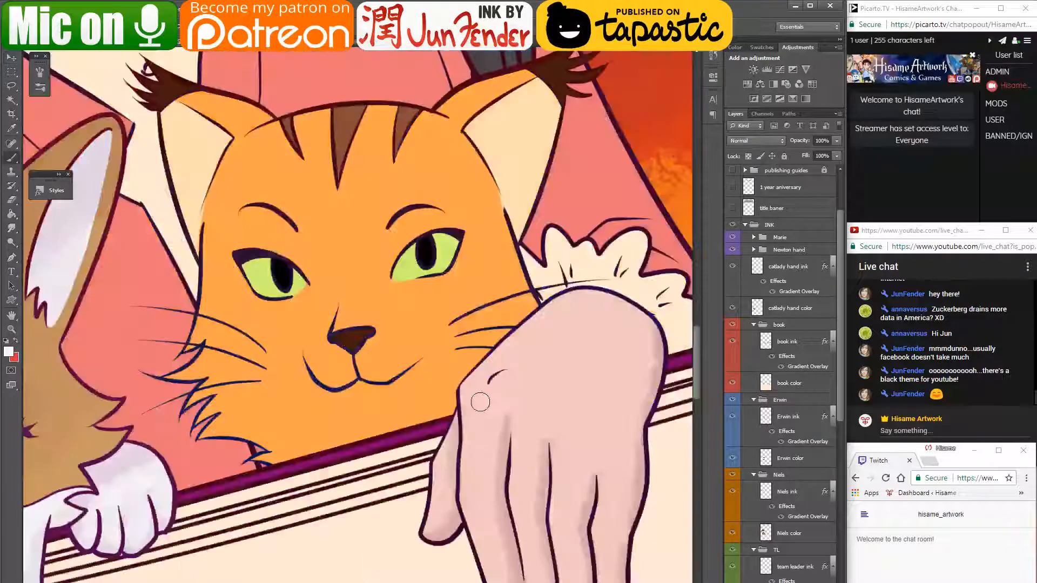
left_click_drag(342, 296, 393, 382)
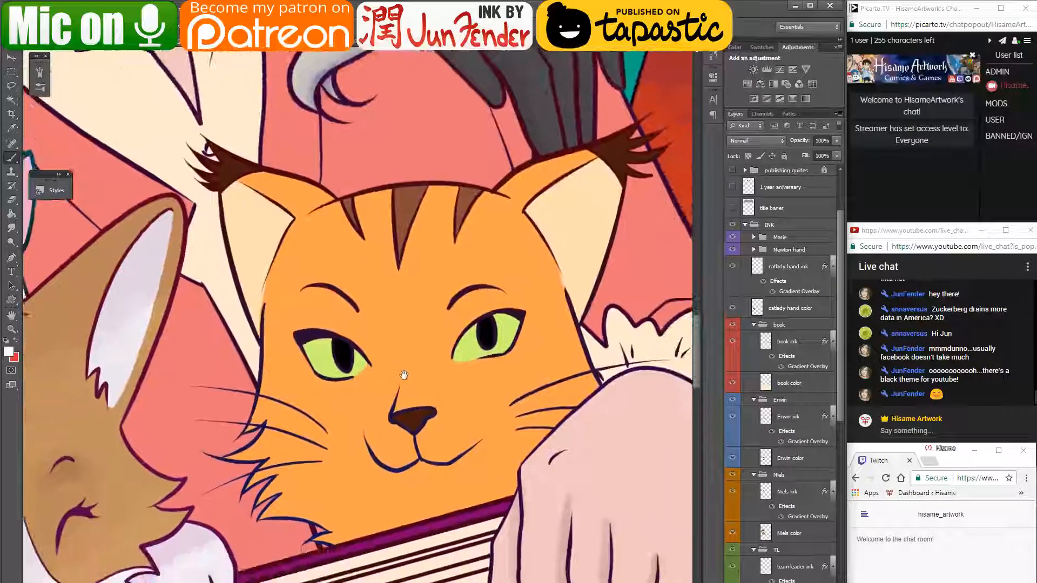
scroll(790, 548, "down", 1)
scroll(790, 548, "down", 3)
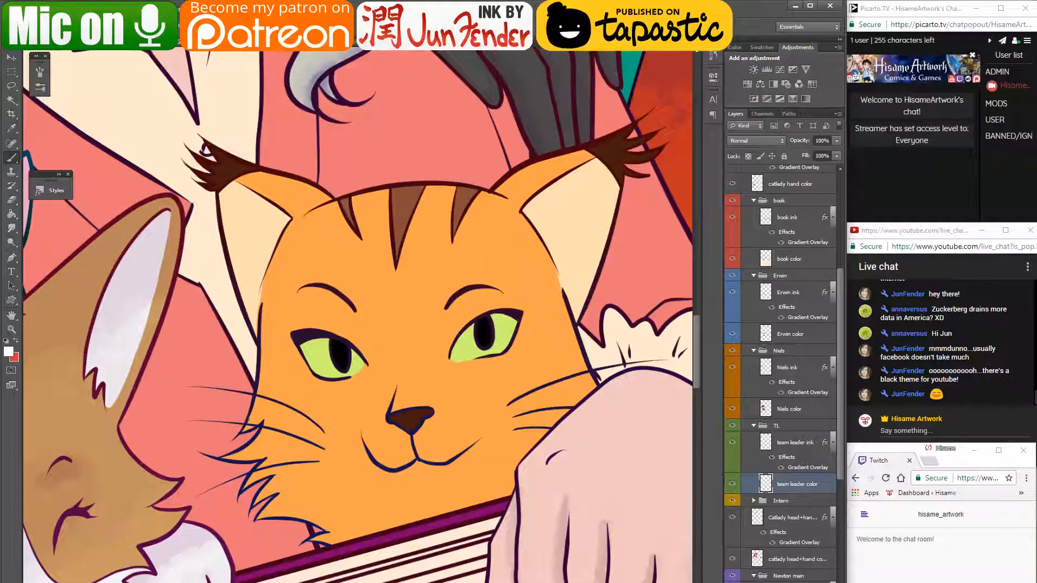
key("alt+Tab")
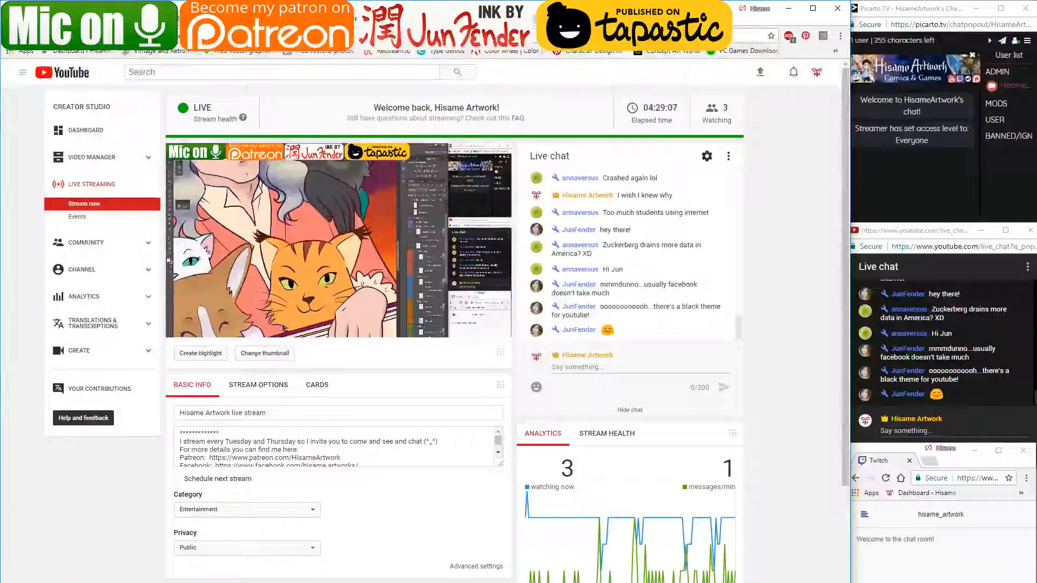
key("alt+Tab")
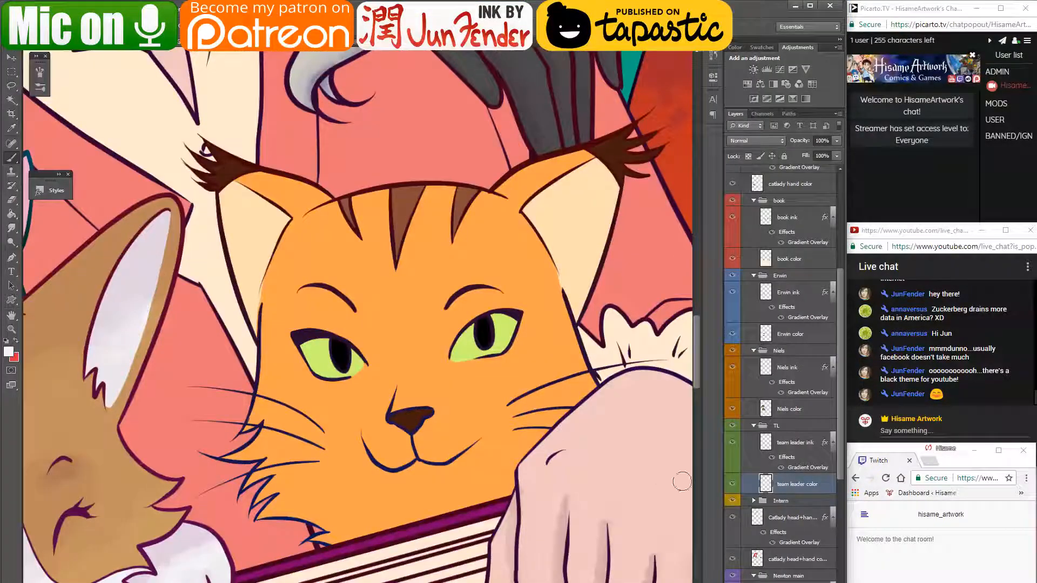
- Collapse the Niels, Erwin, Newton main, cat team bg and TL layer groups
left_click(772, 486, "ctrl")
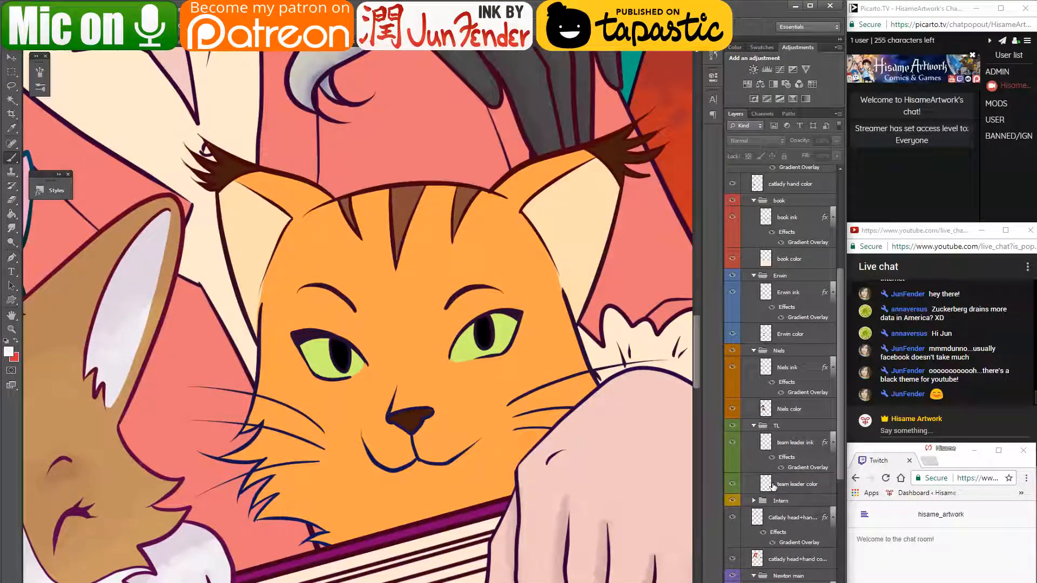
left_click(766, 484, "ctrl")
scroll(788, 486, "up", 3)
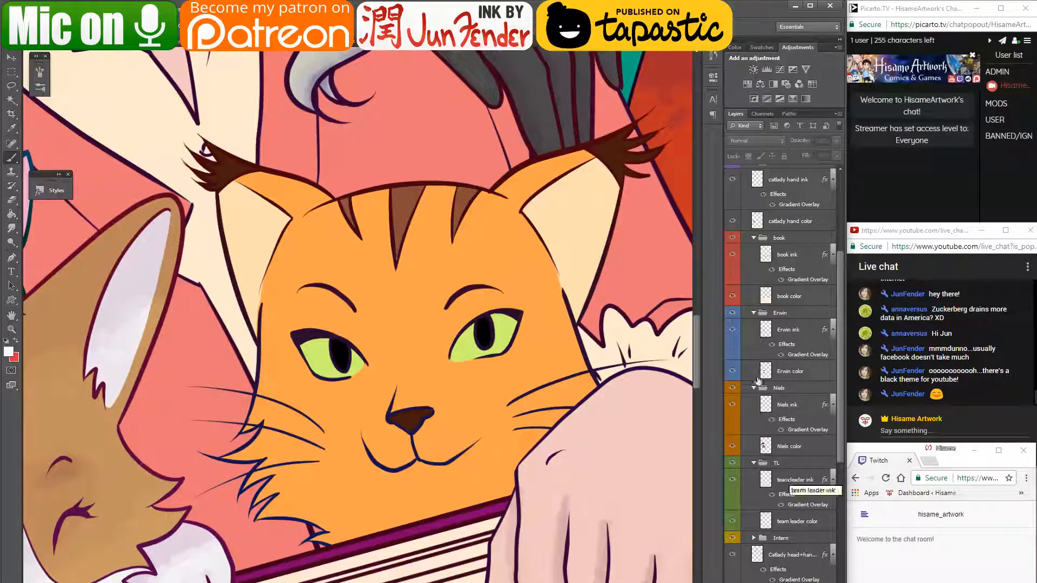
left_click(754, 387)
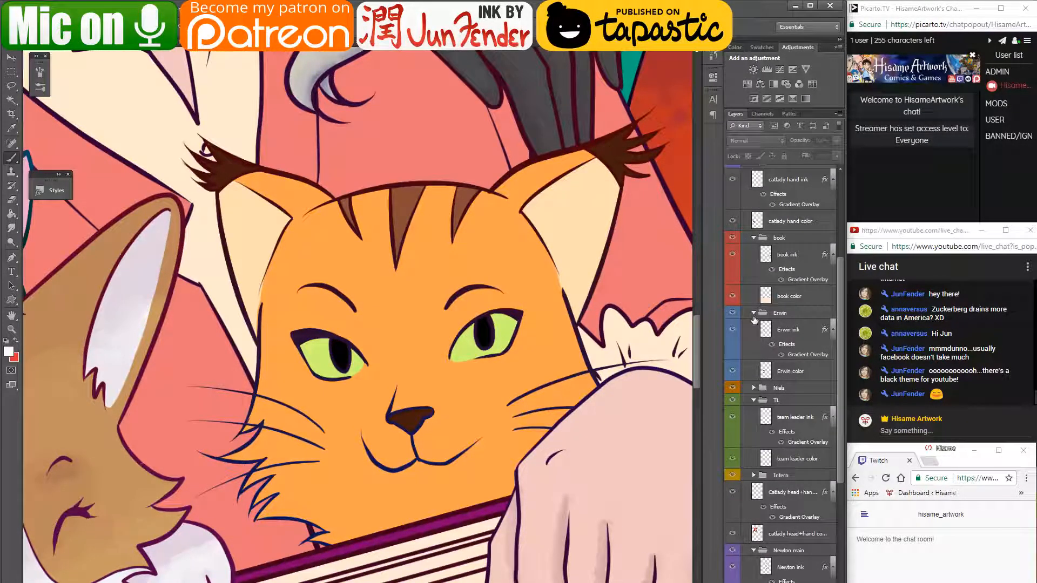
left_click(755, 313)
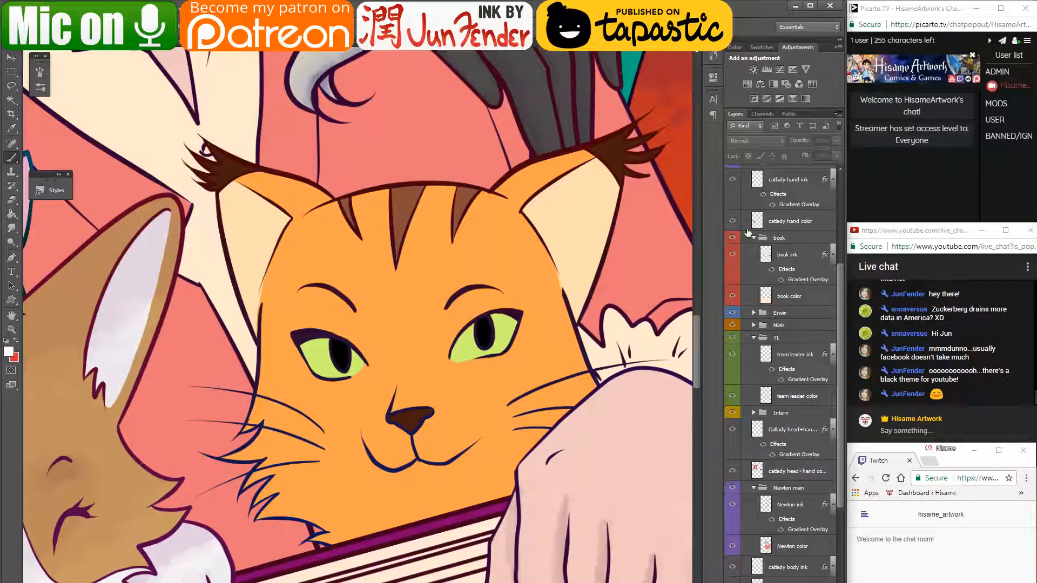
scroll(744, 229, "up", 4)
scroll(776, 456, "down", 9)
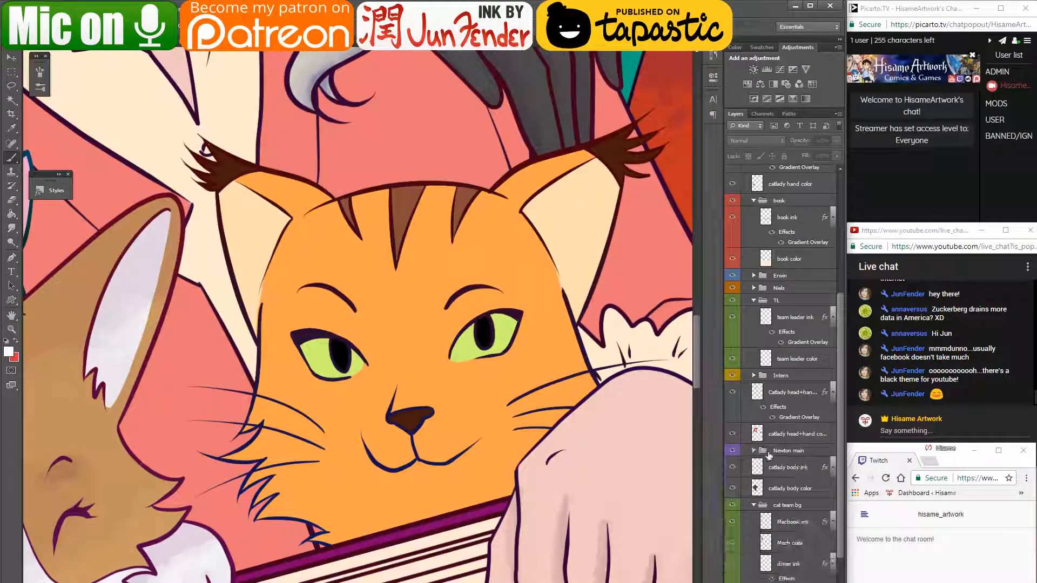
left_click(754, 451)
left_click(751, 504)
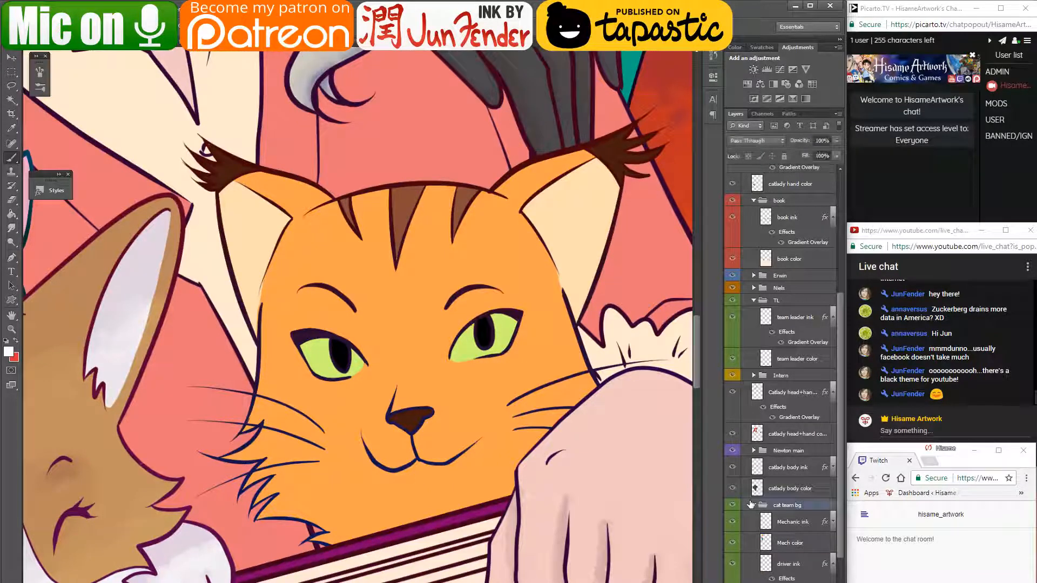
scroll(753, 506, "up", 7)
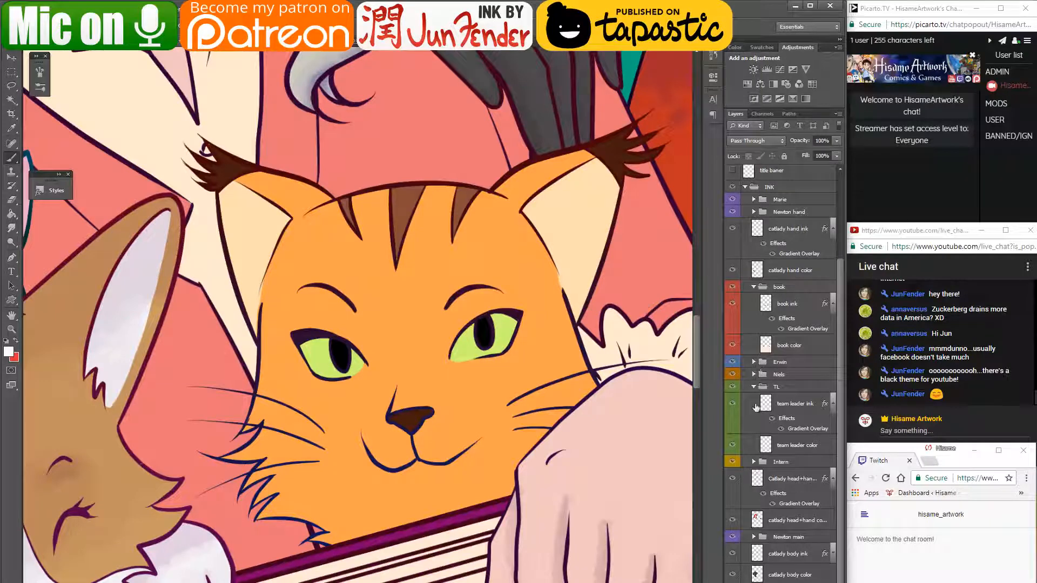
left_click(752, 387)
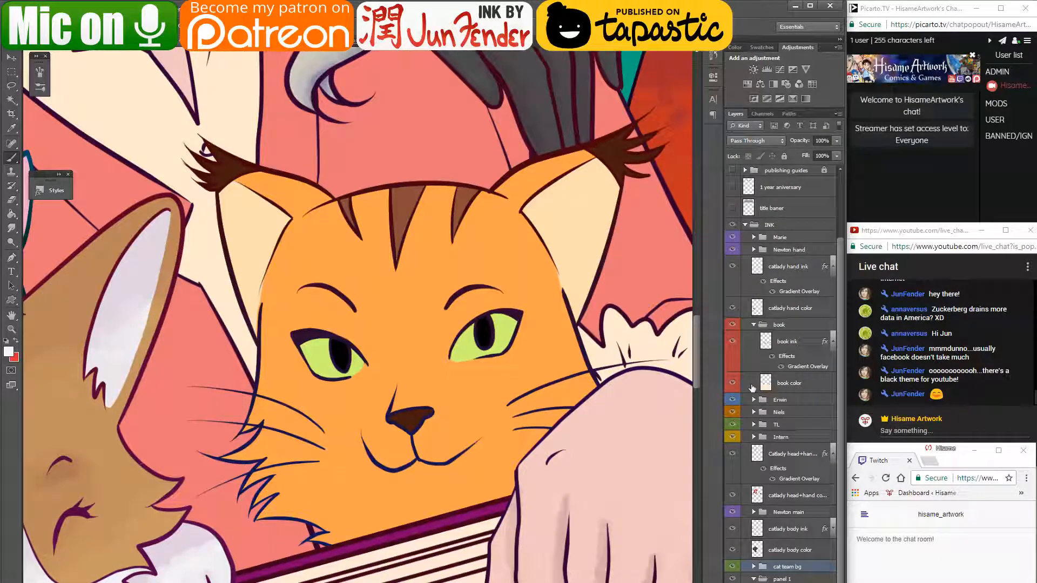
- Expand the Intern group, make intern color the active layer and load its painted area as a selection
left_click(751, 437)
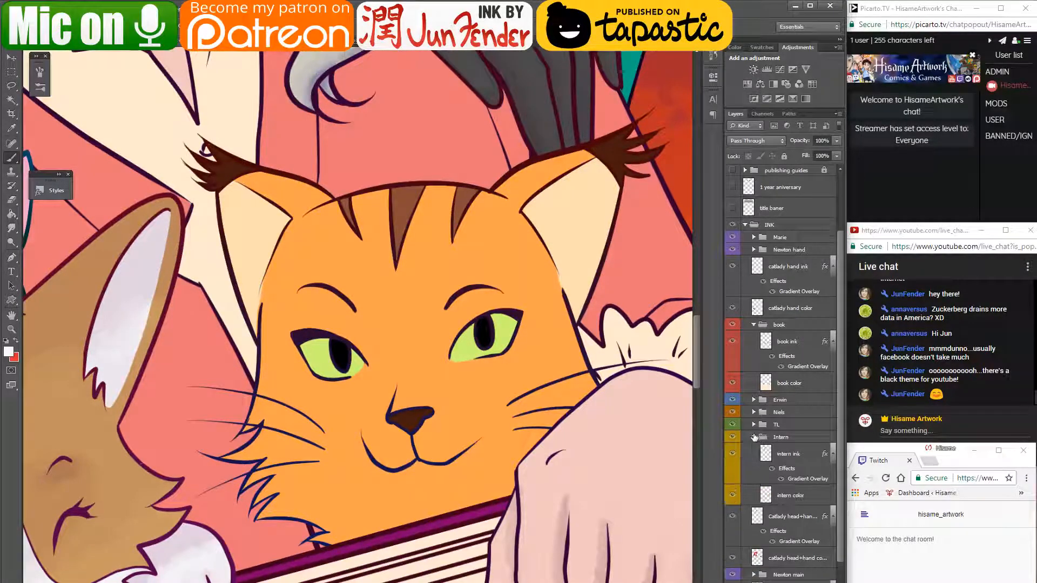
left_click(769, 496)
left_click(766, 496, "ctrl")
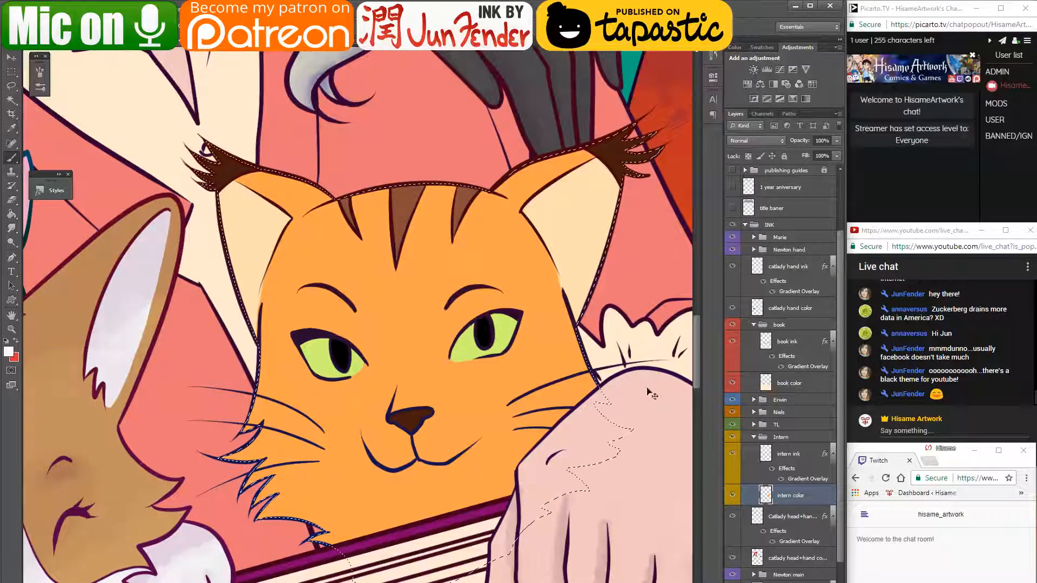
left_click_drag(474, 244, 500, 244)
scroll(507, 254, "up", 2)
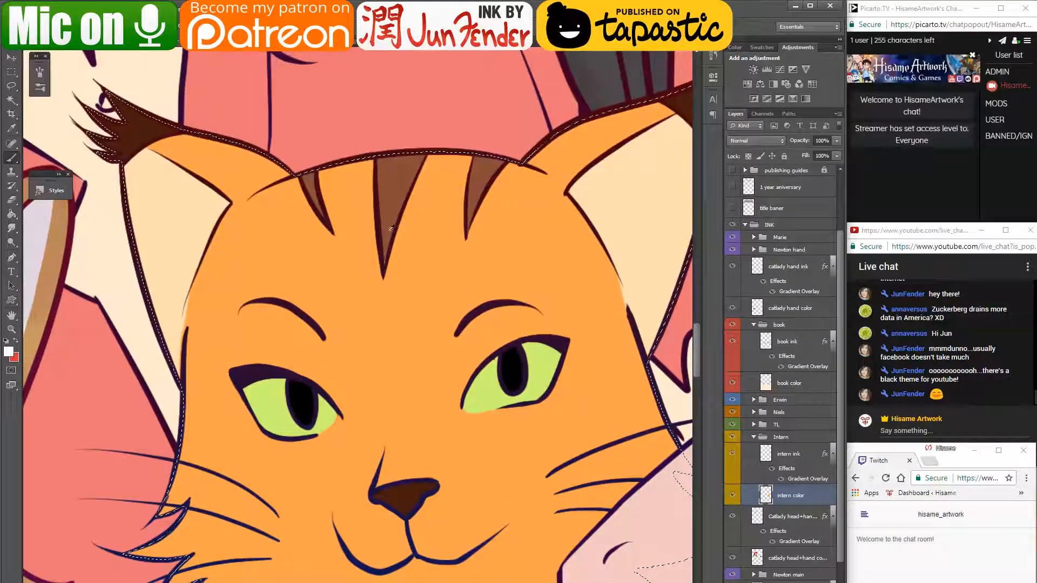
- Reduce the brush size and sample the cream color from inside the orange cat's right-hand ear
left_click(315, 190, "alt")
key("[")
key("[")
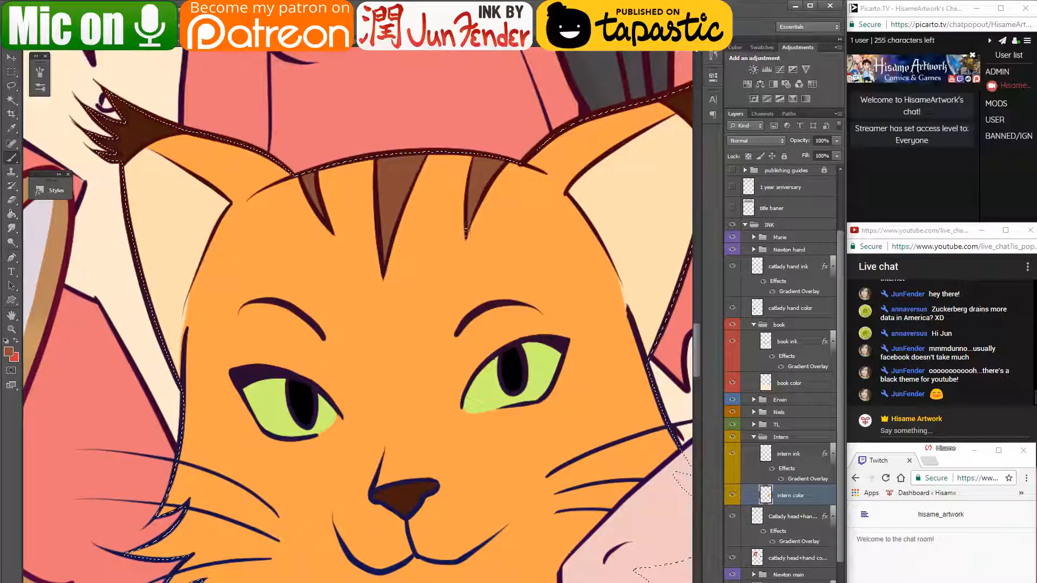
left_click_drag(459, 301, 442, 241)
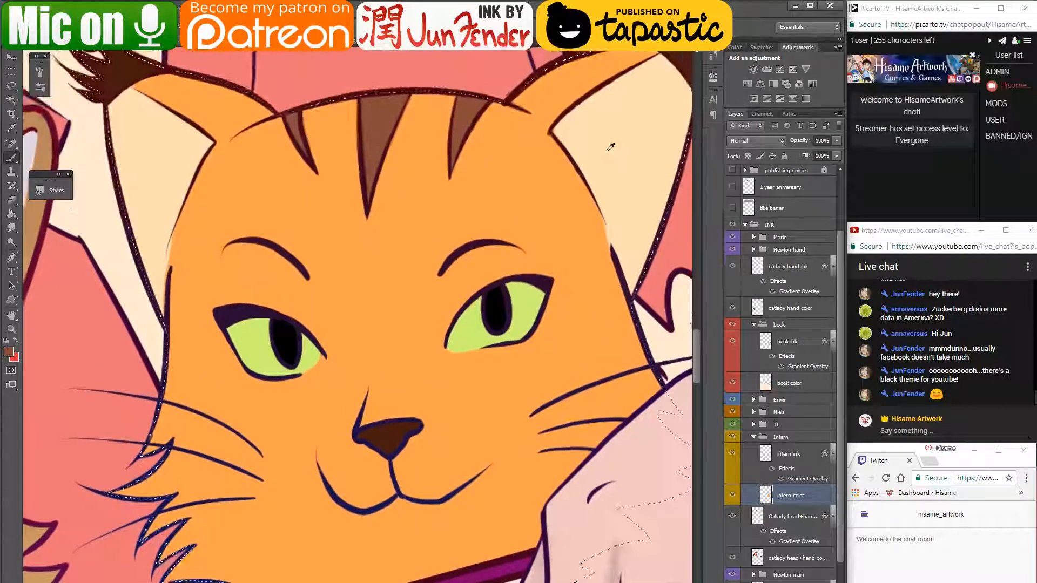
left_click(618, 155, "alt")
- Examine the orange cat's fur markings in the first panel of the colored comic page as a reference
left_click(340, 42)
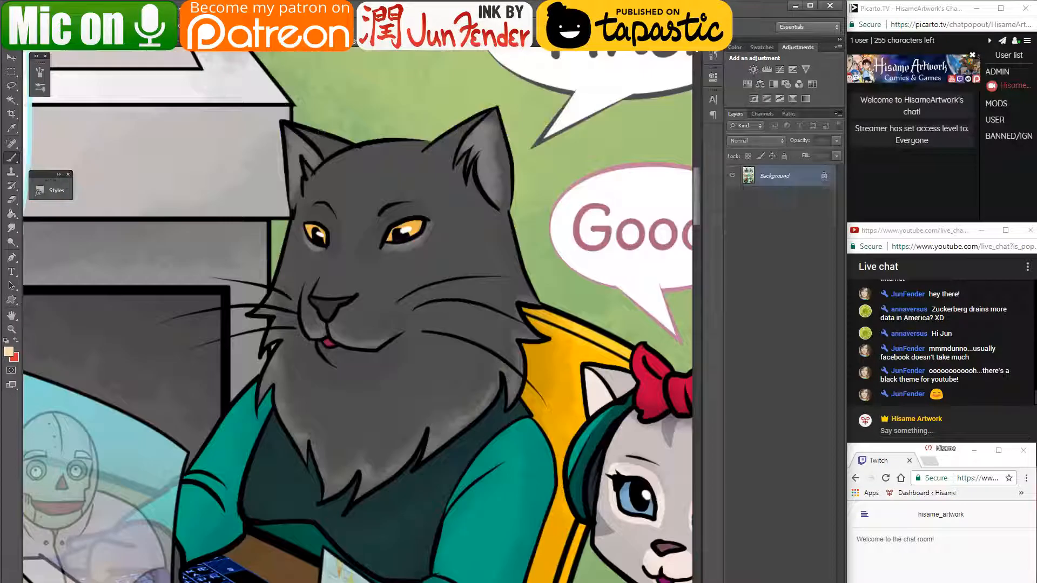
scroll(282, 436, "down", 9)
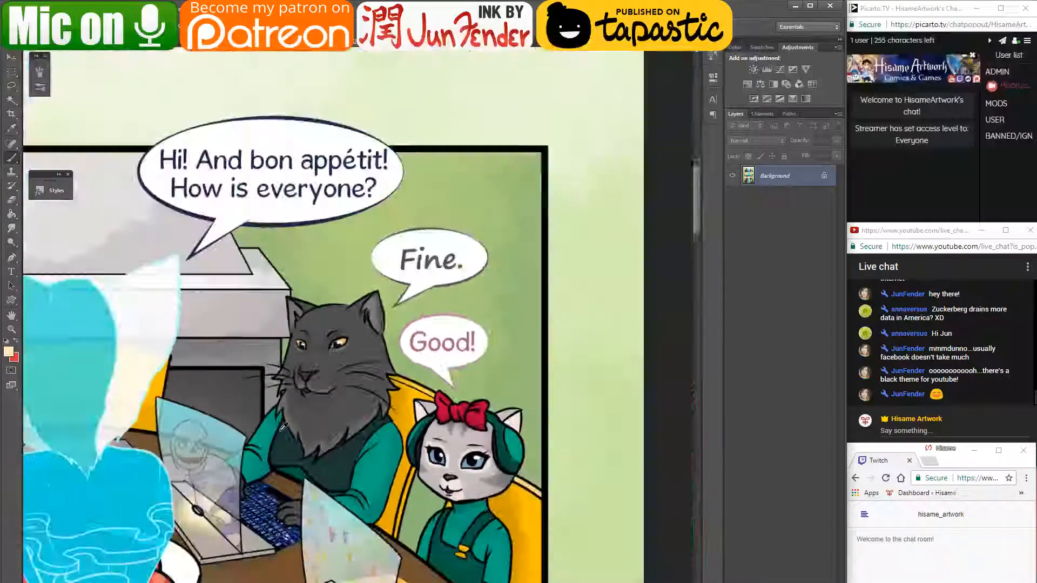
left_click_drag(248, 444, 489, 415)
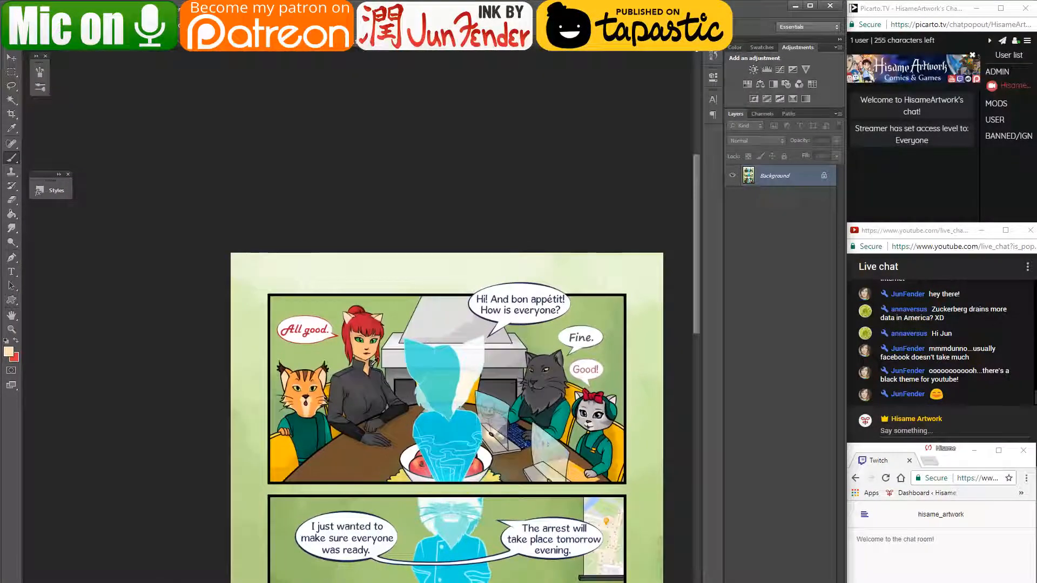
scroll(332, 378, "up", 7)
scroll(296, 429, "up", 3)
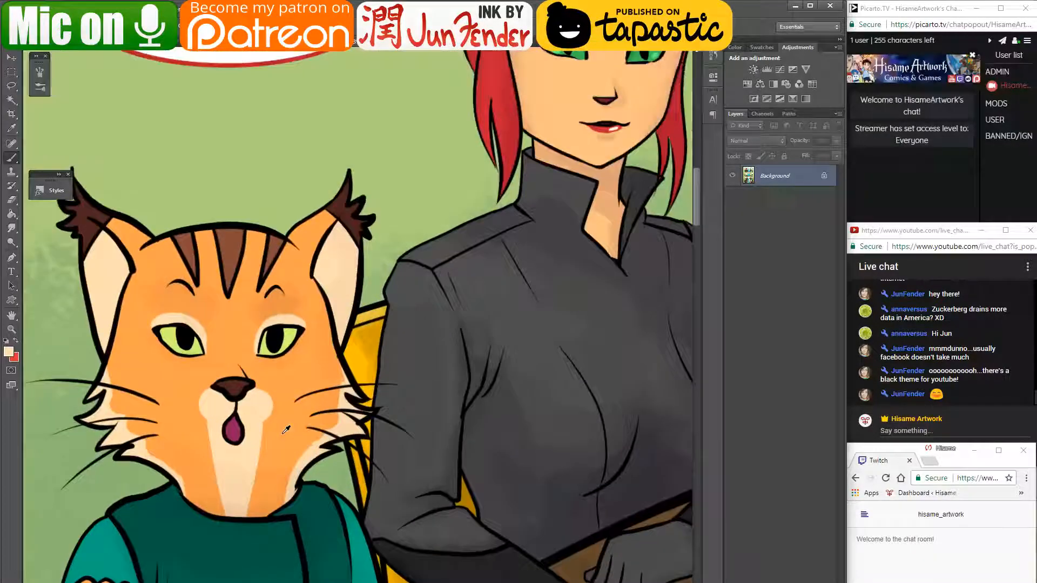
left_click(141, 42)
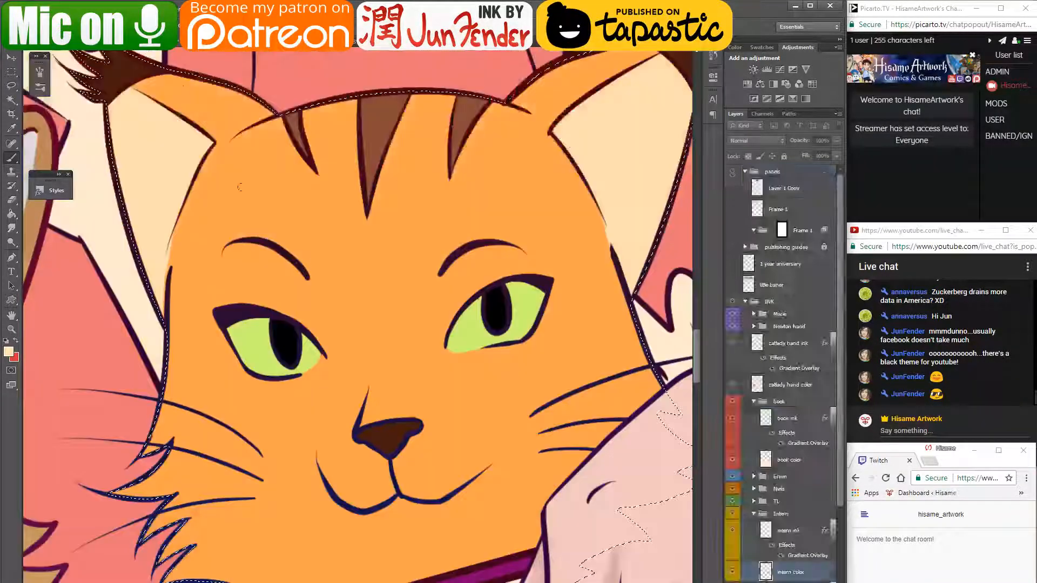
- Paint a cream band along the tufted fur of the orange cat's left-hand cheek
left_click_drag(518, 439, 526, 317)
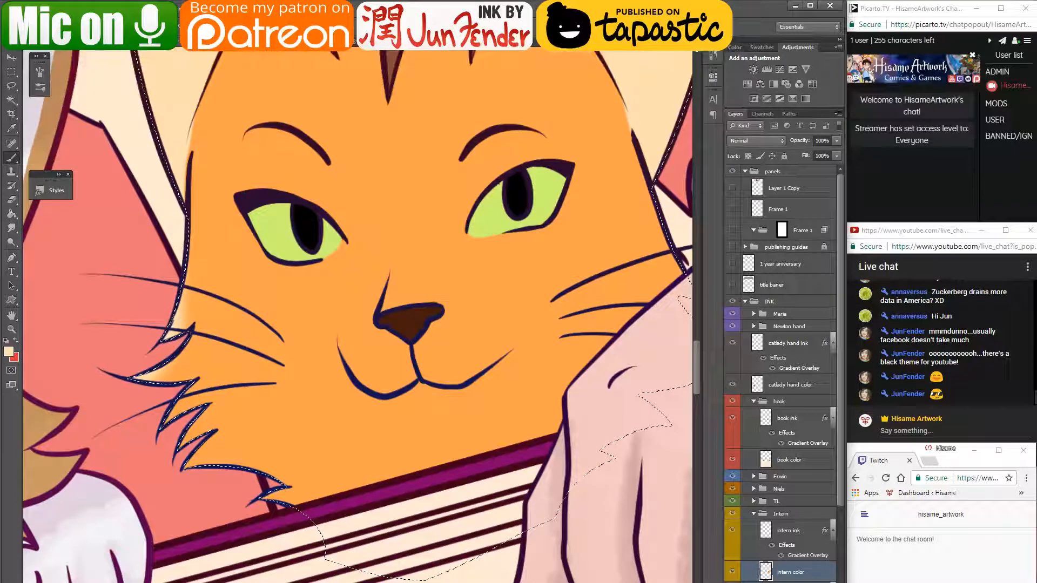
left_click(36, 27)
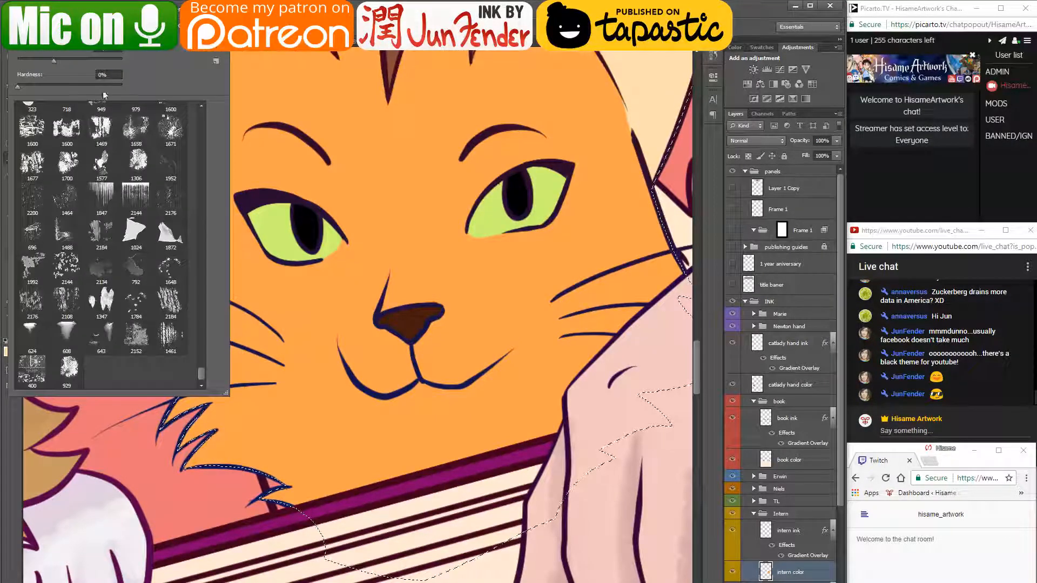
key("Return")
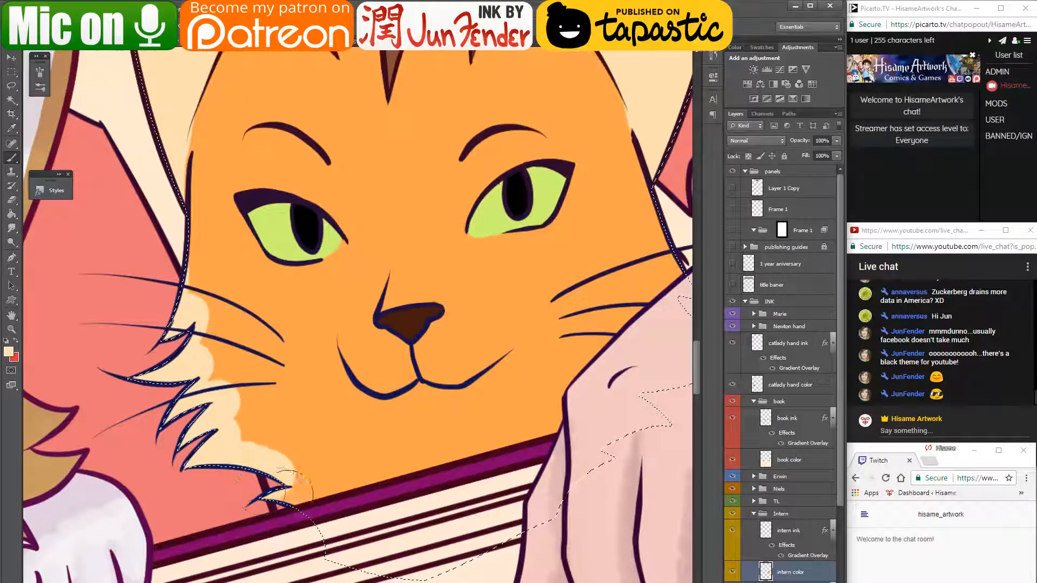
- Trim the inner edge of the left-hand cheek's cream fur into jagged tufts with sampled orange, and pick the cream again
left_click(219, 231, "alt")
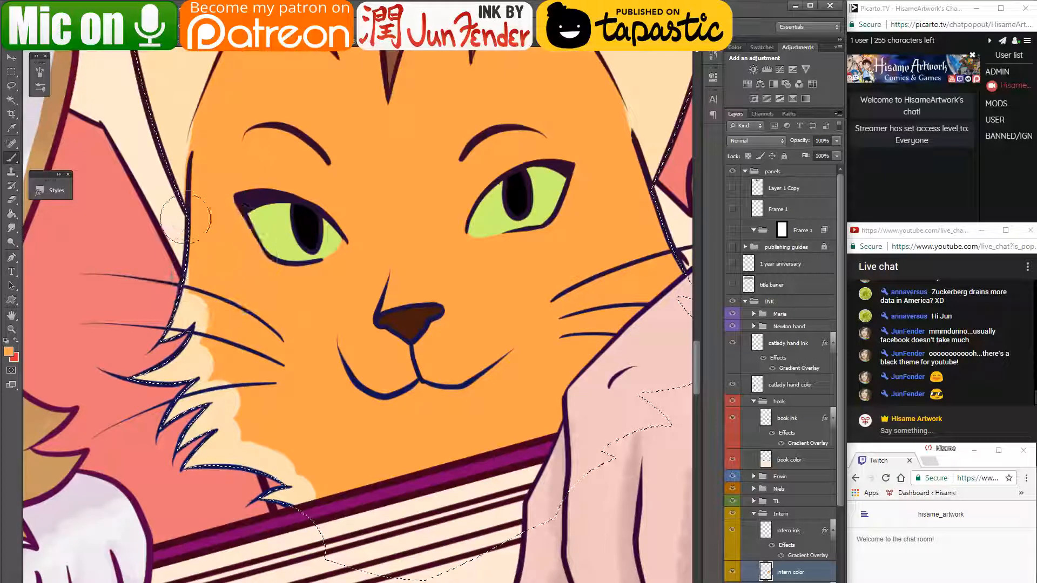
left_click_drag(196, 271, 194, 294)
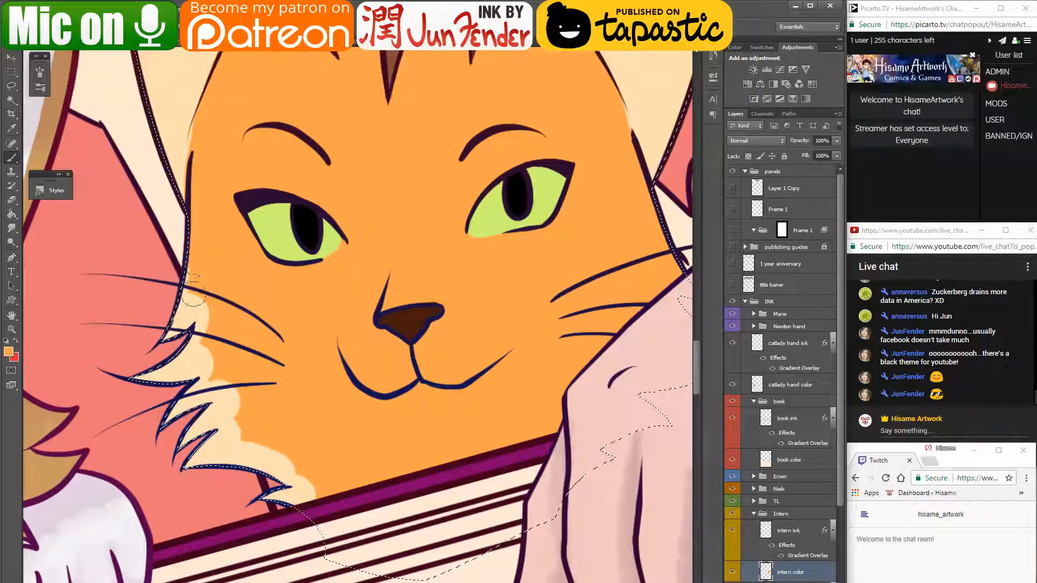
mouse_move(208, 348)
left_mouse_down()
mouse_move(229, 360)
mouse_move(225, 385)
left_mouse_up()
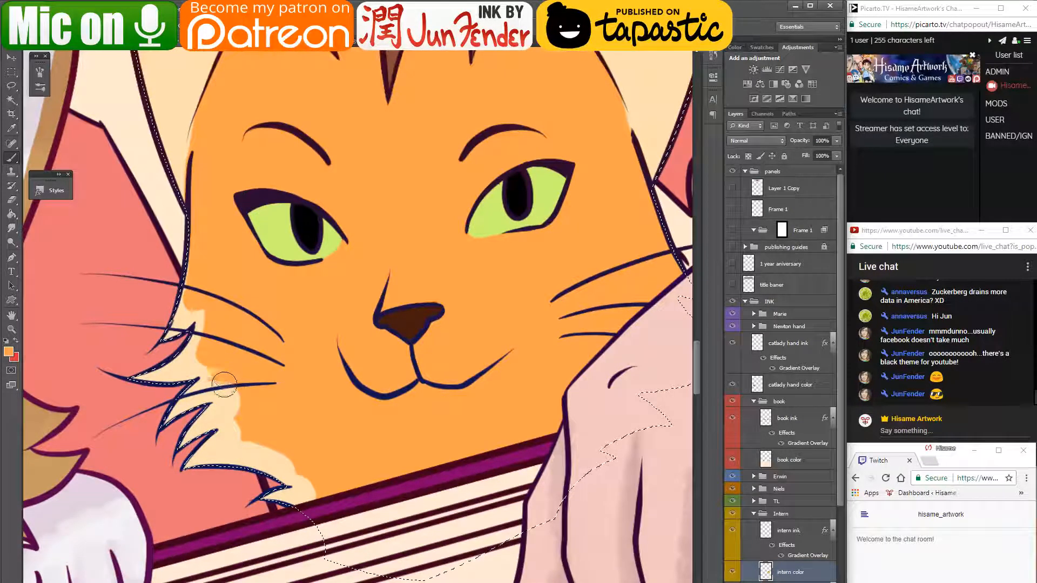
mouse_move(236, 428)
left_mouse_down()
mouse_move(318, 484)
mouse_move(331, 526)
left_mouse_up()
left_click(192, 397, "alt")
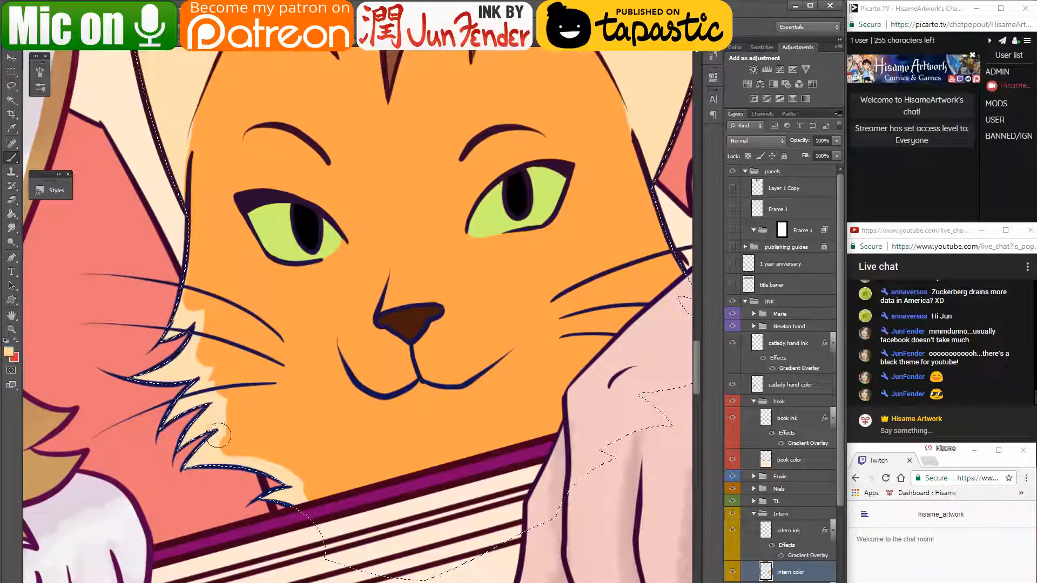
- Paint cream fur on the right-hand cheek beside the raised hand, alternating between sampled cream and orange
left_click_drag(358, 341, 239, 406)
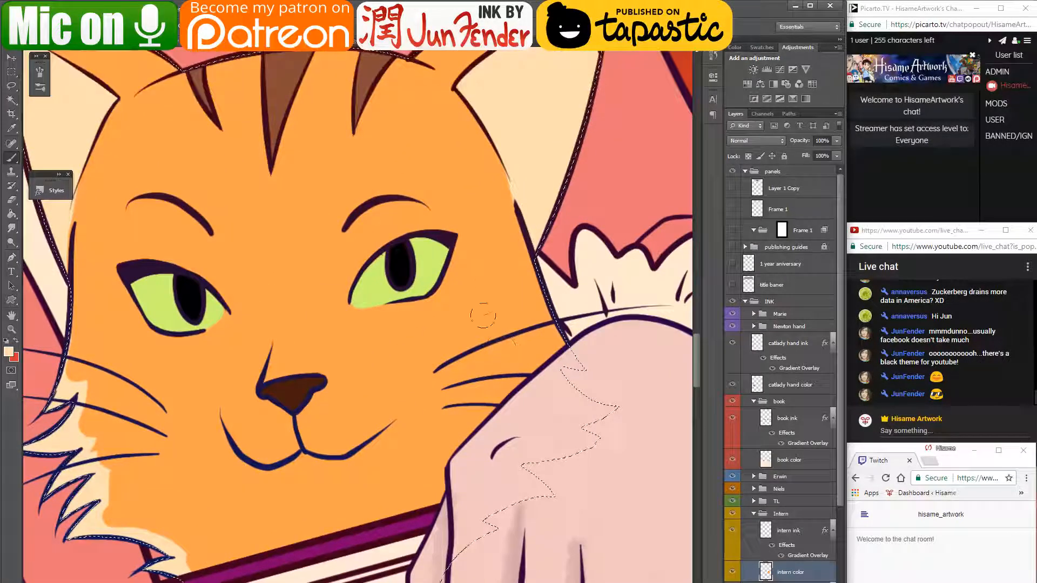
mouse_move(578, 361)
left_mouse_down()
mouse_move(509, 392)
mouse_move(542, 407)
mouse_move(473, 440)
mouse_move(461, 502)
mouse_move(498, 498)
mouse_move(493, 422)
mouse_move(446, 424)
mouse_move(417, 497)
mouse_move(450, 430)
mouse_move(480, 426)
mouse_move(457, 385)
mouse_move(540, 348)
left_mouse_up()
left_click(448, 424, "alt")
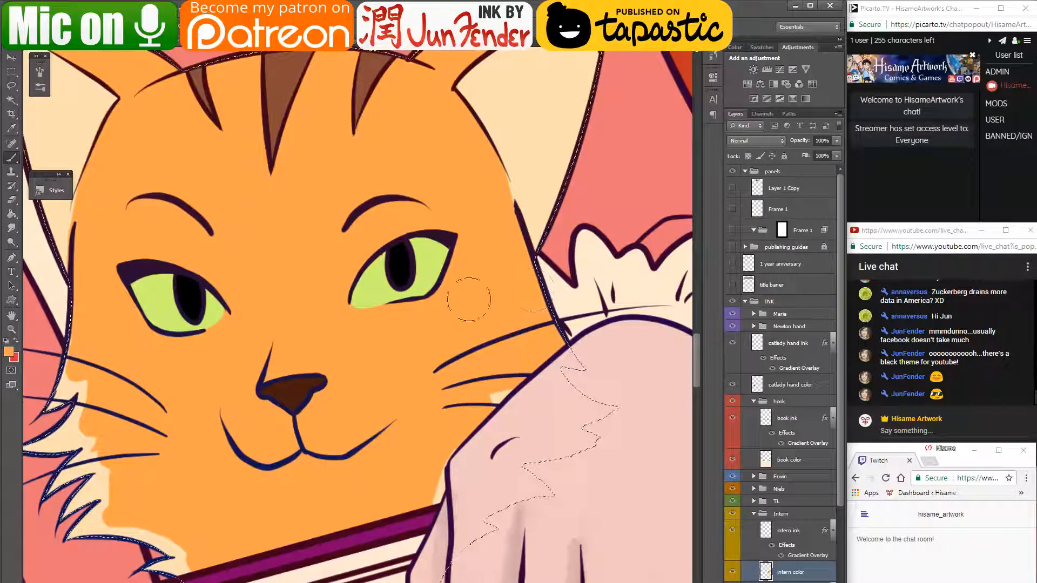
left_click(500, 397, "alt")
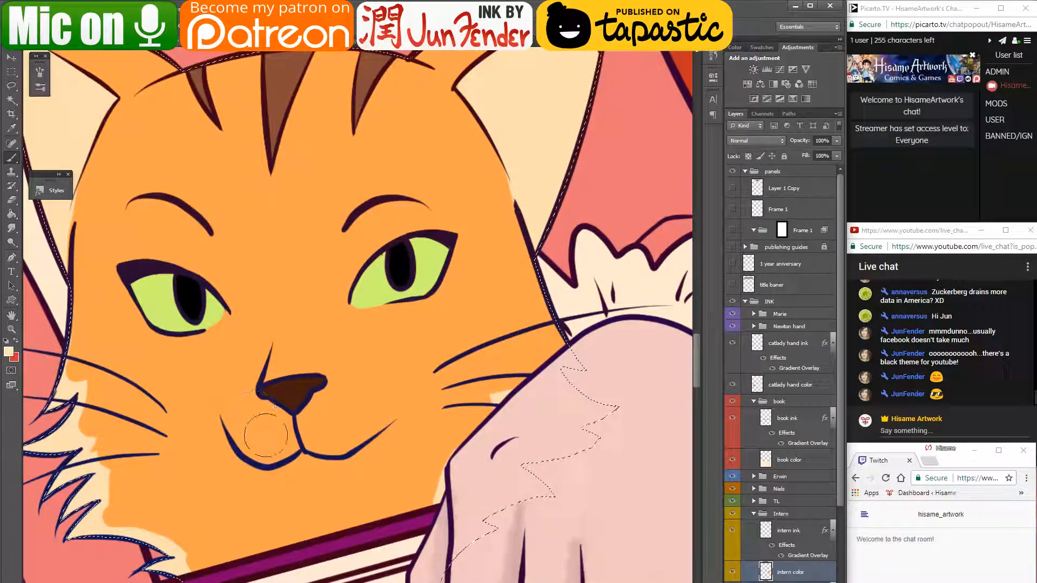
- Compare the cream markings around the orange cat's eyes and muzzle with the reference comic page
left_click(324, 42)
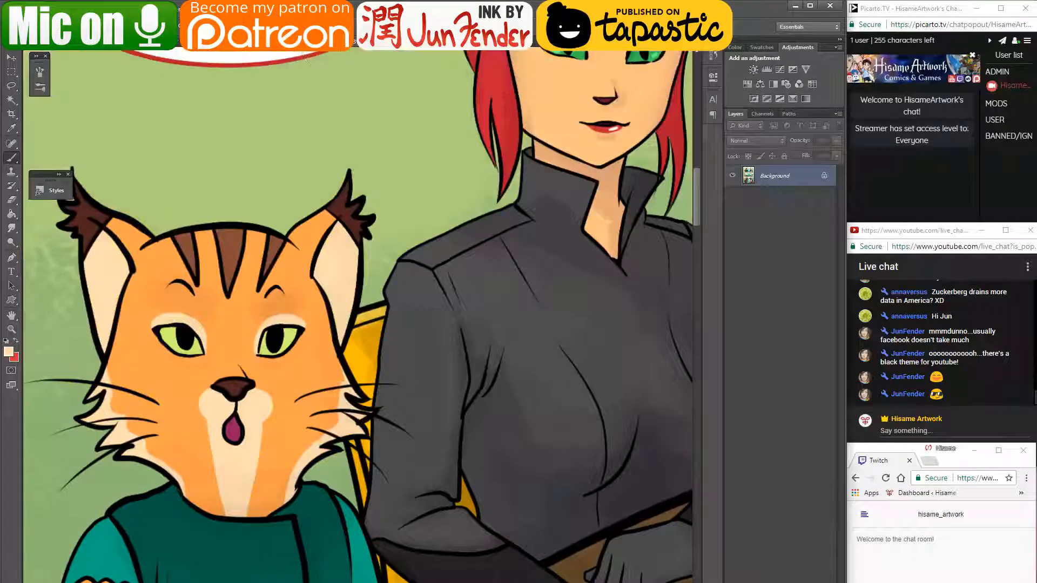
left_click(227, 42)
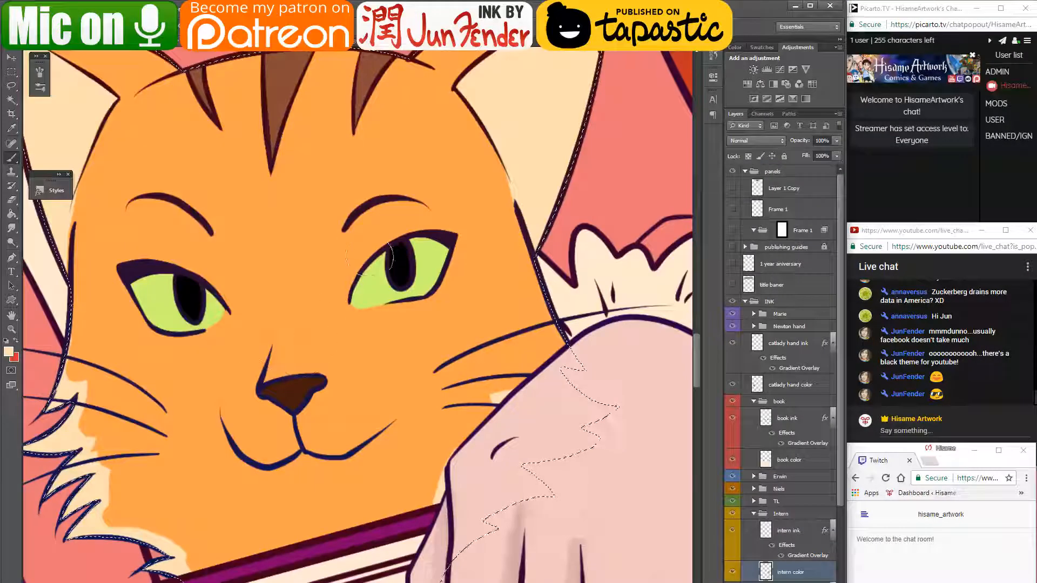
left_click(324, 43)
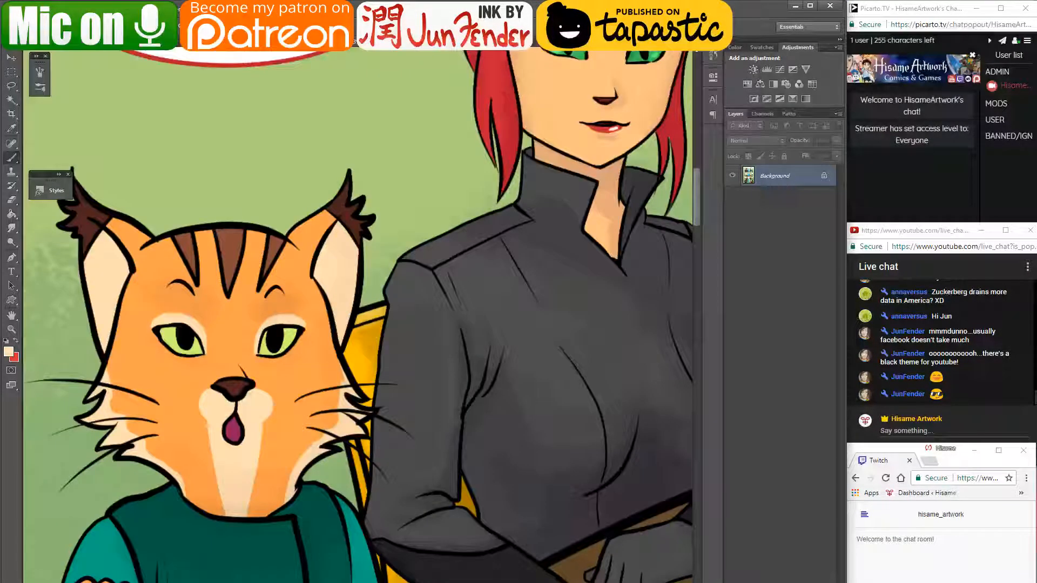
left_click(227, 42)
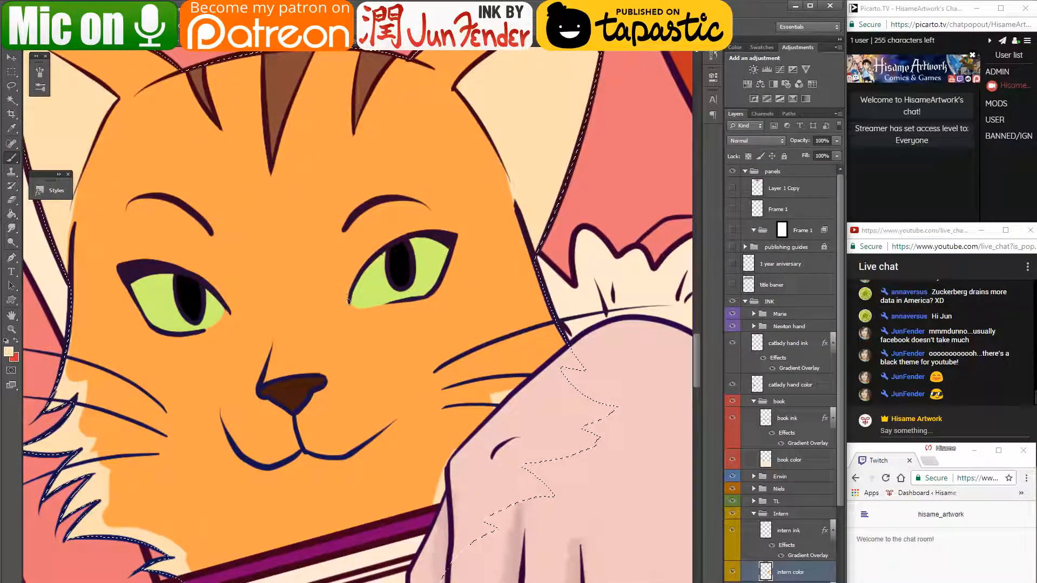
- Paint a cream band over the orange cat's right-hand eye and trim its inner edge with sampled orange
mouse_move(351, 284)
left_mouse_down()
mouse_move(395, 232)
mouse_move(439, 223)
left_mouse_up()
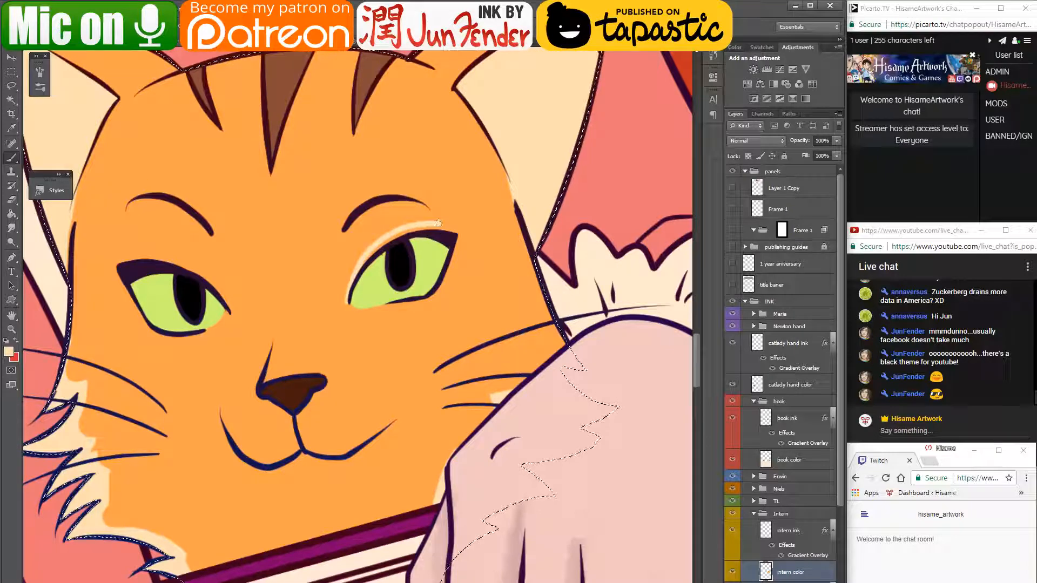
mouse_move(344, 291)
left_mouse_down()
mouse_move(363, 253)
mouse_move(402, 230)
mouse_move(451, 229)
left_mouse_up()
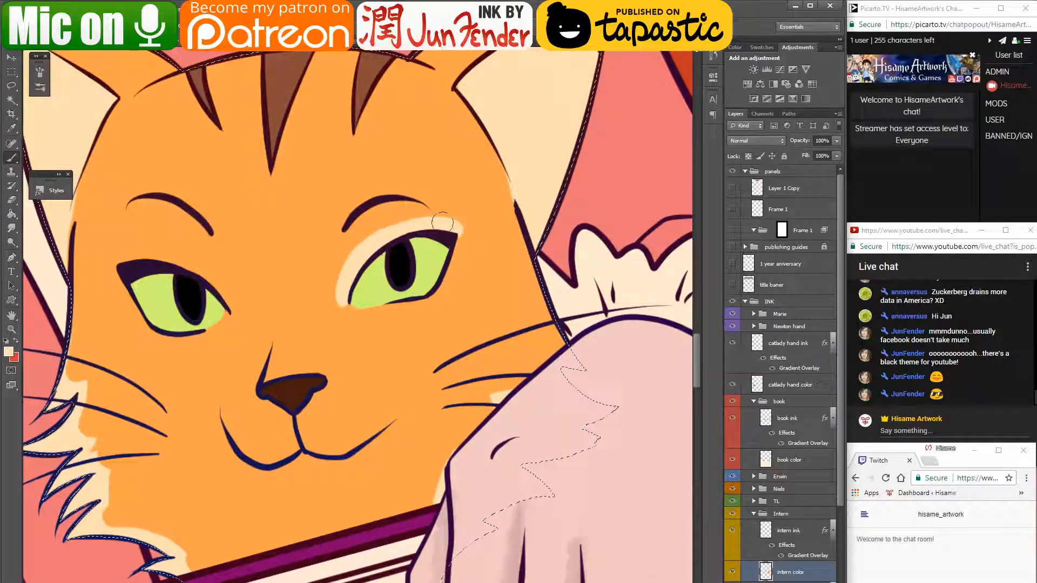
left_click(332, 269, "alt")
mouse_move(346, 241)
left_mouse_down()
mouse_move(335, 294)
mouse_move(355, 339)
mouse_move(341, 312)
left_mouse_up()
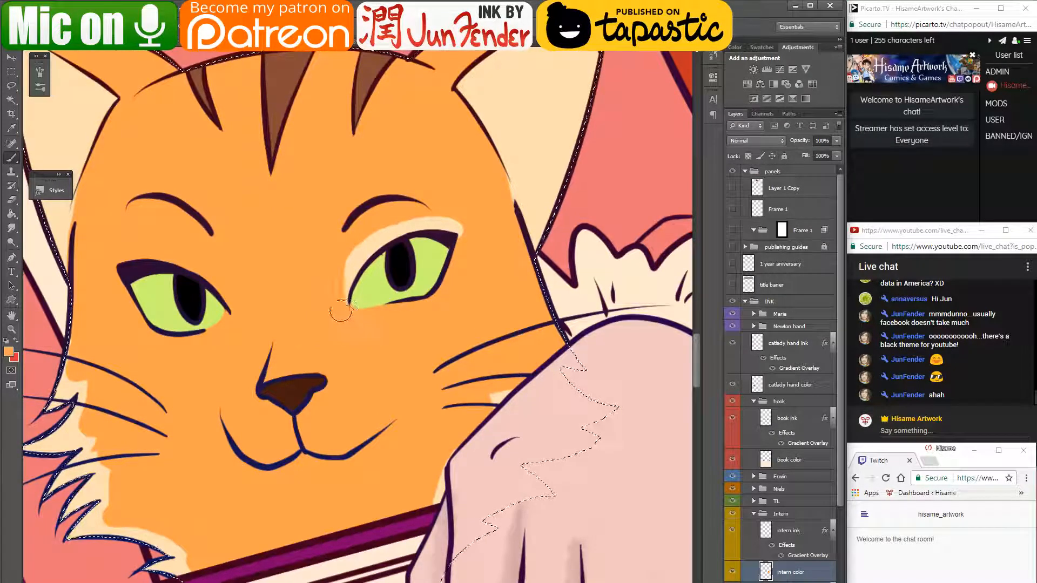
- Paint a sampled cream band over the orange cat's left-hand eye, redoing the stroke until it follows the upper lid down to the inner corner
left_click(454, 224, "alt")
mouse_move(118, 262)
left_mouse_down()
mouse_move(181, 264)
mouse_move(205, 282)
left_mouse_up()
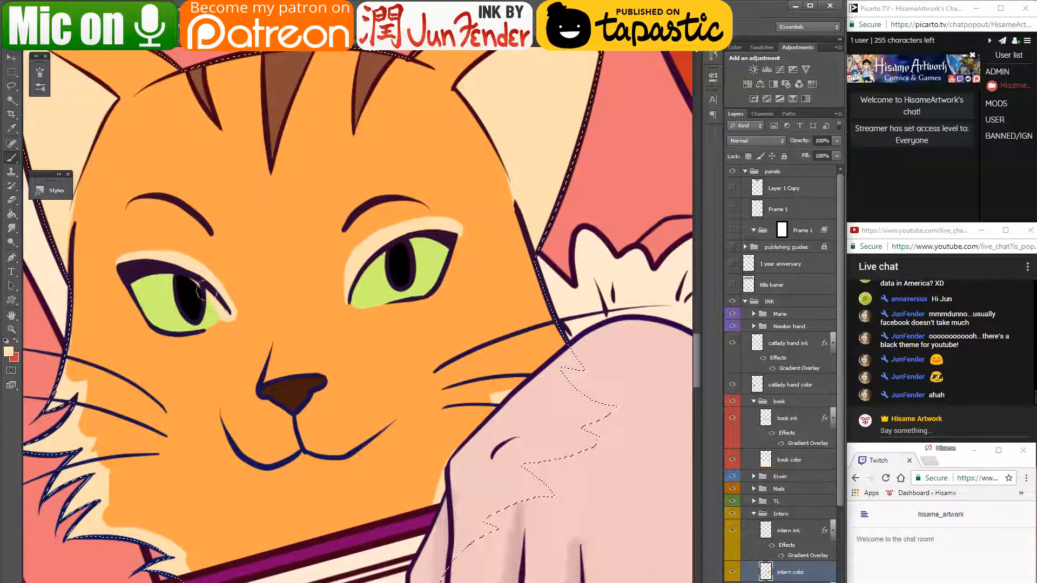
key("ctrl+z")
mouse_move(119, 260)
left_mouse_down()
mouse_move(184, 261)
mouse_move(235, 320)
left_mouse_up()
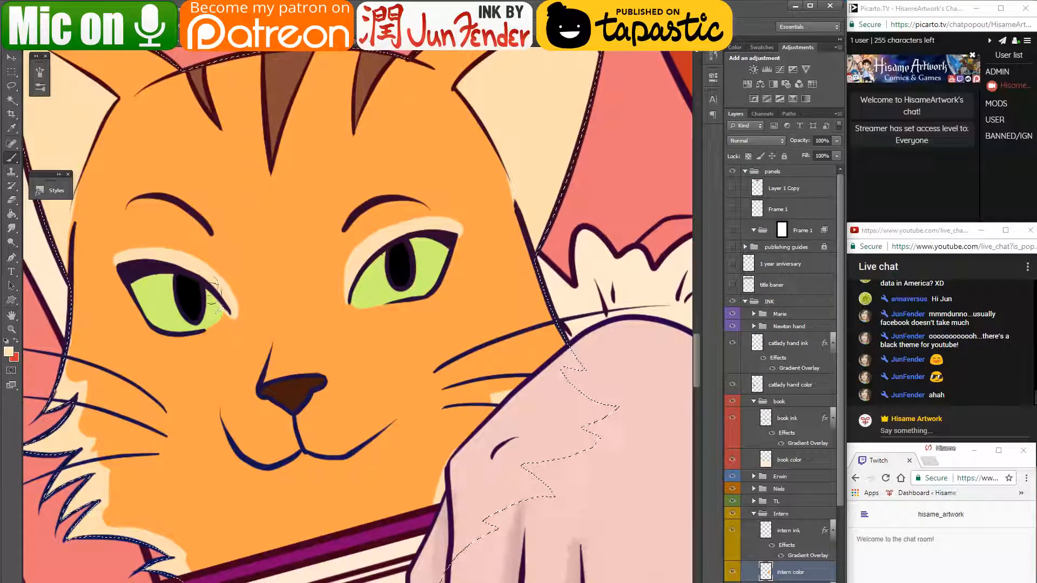
key("ctrl+z")
mouse_move(120, 261)
left_mouse_down()
mouse_move(154, 253)
mouse_move(200, 267)
mouse_move(233, 312)
left_mouse_up()
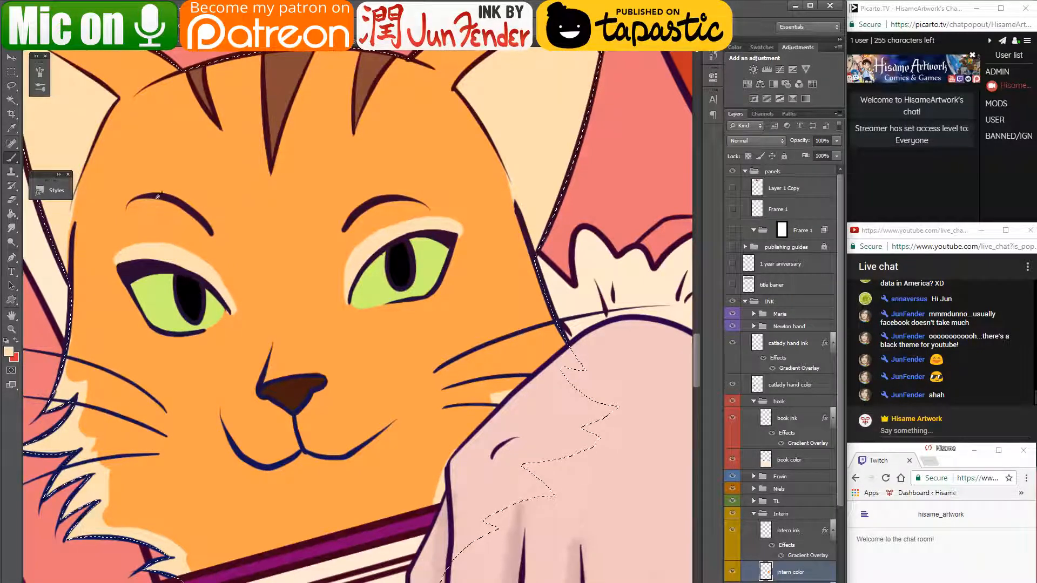
- Trim the inner ends of the cream bands above both of the orange cat's eyes with sampled orange
left_click(189, 237, "alt")
mouse_move(212, 254)
left_mouse_down()
mouse_move(238, 310)
mouse_move(233, 323)
left_mouse_up()
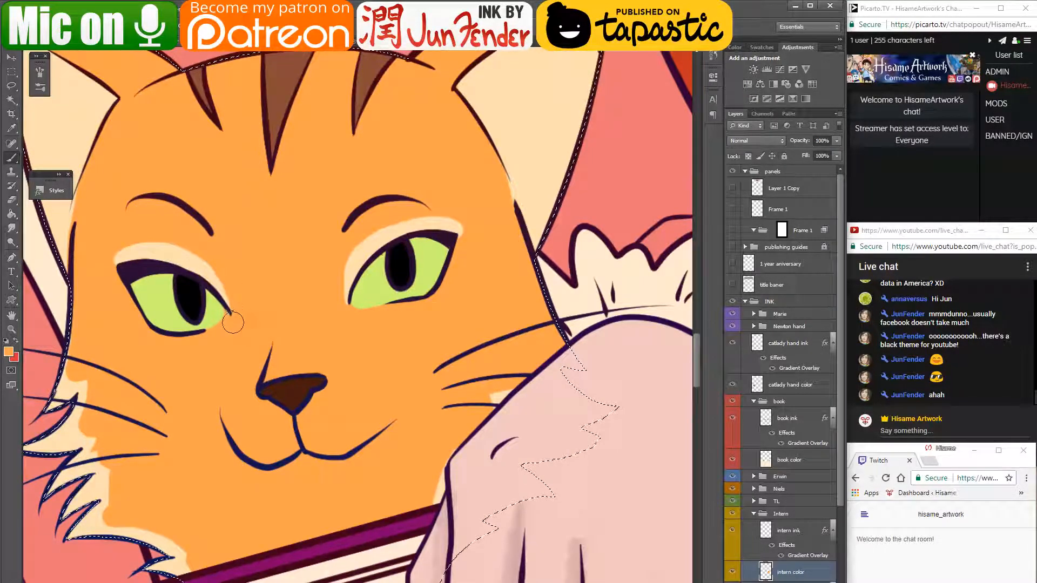
key("ctrl+z")
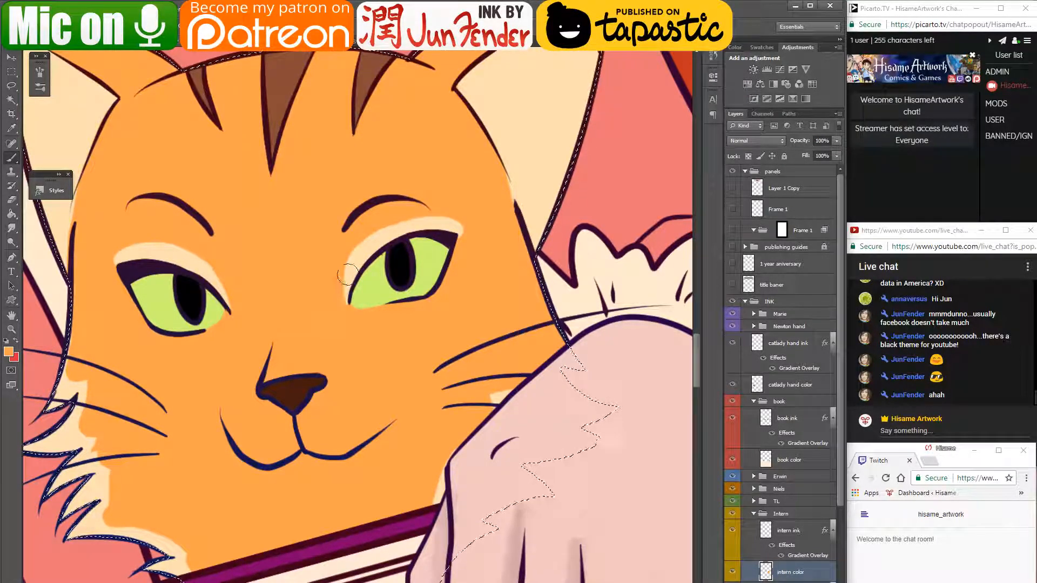
mouse_move(347, 275)
left_mouse_down()
mouse_move(341, 310)
mouse_move(345, 252)
mouse_move(396, 188)
mouse_move(366, 225)
mouse_move(340, 306)
mouse_move(362, 230)
left_mouse_up()
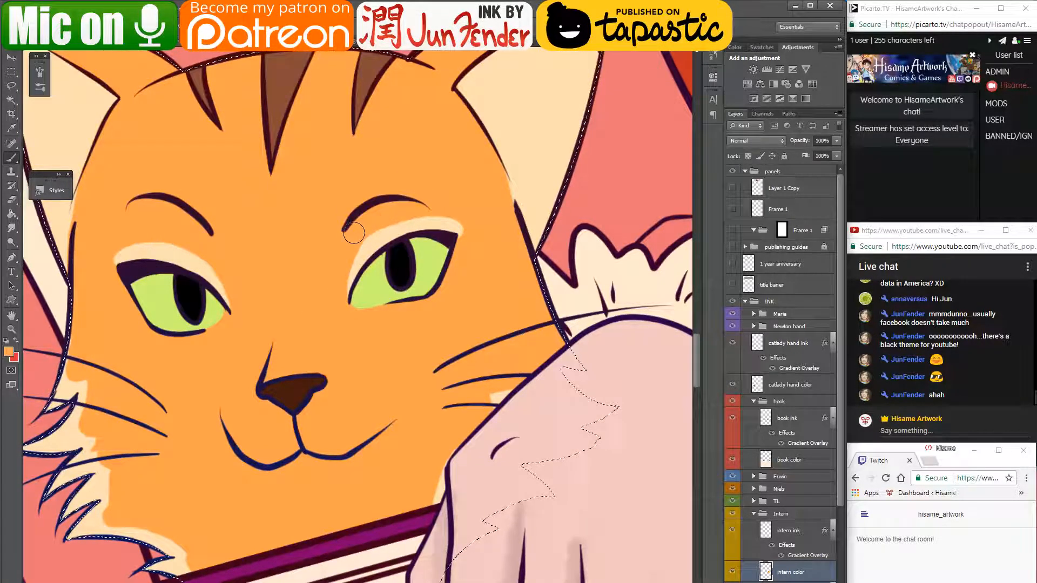
- Fill both rounded halves of the orange cat's muzzle above the mouth line with sampled cream
left_click(377, 276, "alt")
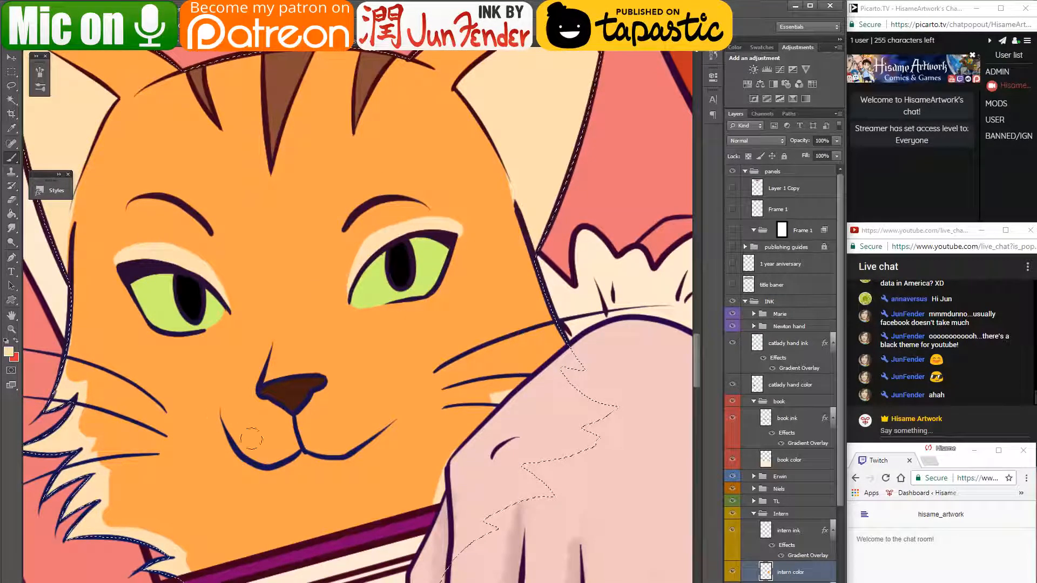
mouse_move(233, 432)
left_mouse_down()
mouse_move(277, 453)
mouse_move(291, 441)
mouse_move(293, 414)
mouse_move(260, 414)
mouse_move(264, 406)
mouse_move(238, 416)
mouse_move(246, 444)
mouse_move(286, 432)
mouse_move(267, 424)
left_mouse_up()
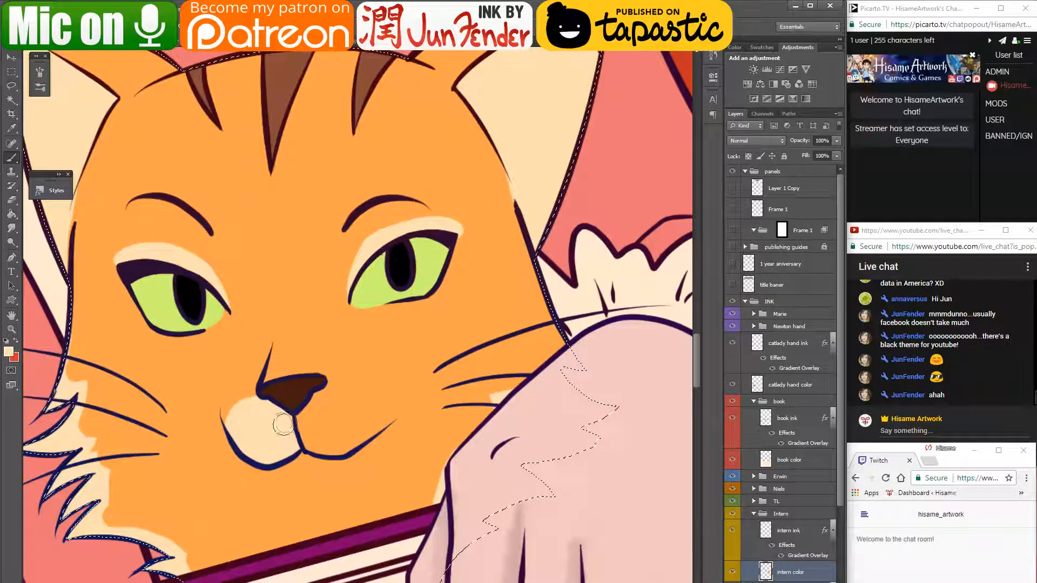
mouse_move(331, 426)
left_mouse_down()
mouse_move(320, 396)
mouse_move(300, 424)
mouse_move(307, 436)
mouse_move(333, 446)
mouse_move(349, 434)
mouse_move(322, 446)
mouse_move(367, 428)
mouse_move(341, 406)
mouse_move(328, 441)
mouse_move(318, 418)
mouse_move(351, 423)
mouse_move(323, 396)
mouse_move(371, 415)
mouse_move(363, 432)
mouse_move(369, 415)
mouse_move(351, 396)
mouse_move(317, 405)
mouse_move(360, 399)
mouse_move(374, 413)
mouse_move(351, 438)
mouse_move(325, 412)
left_mouse_up()
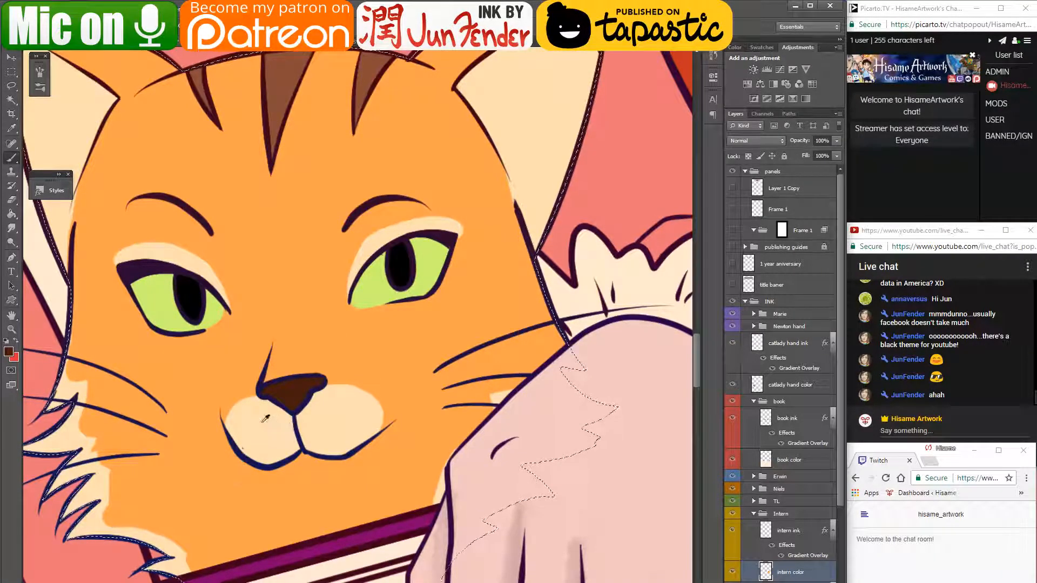
- Paint a cream chin patch from below the orange cat's mouth down to the book edge
left_click(265, 419, "alt")
mouse_move(237, 426)
left_mouse_down()
mouse_move(227, 416)
mouse_move(273, 553)
left_mouse_up()
key("ctrl+z")
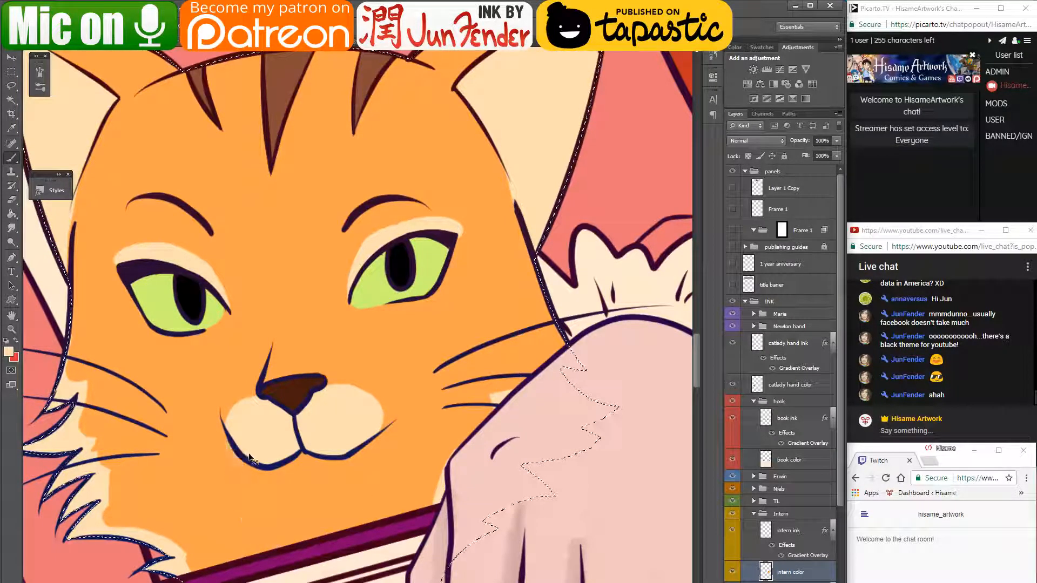
left_click_drag(253, 458, 301, 576)
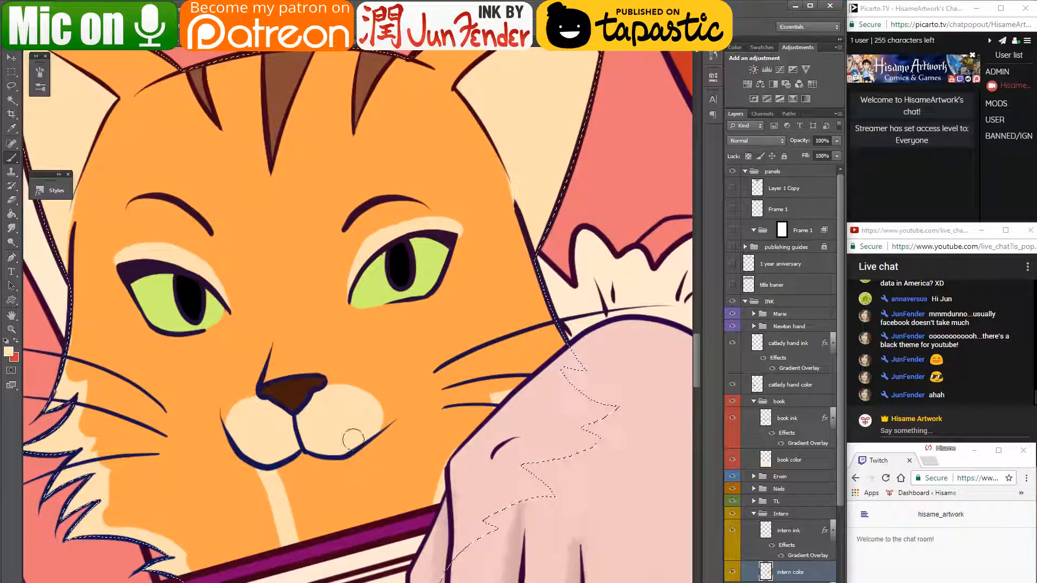
left_click_drag(353, 439, 356, 528)
mouse_move(272, 460)
left_mouse_down()
mouse_move(324, 540)
mouse_move(337, 476)
mouse_move(345, 541)
mouse_move(340, 496)
left_mouse_up()
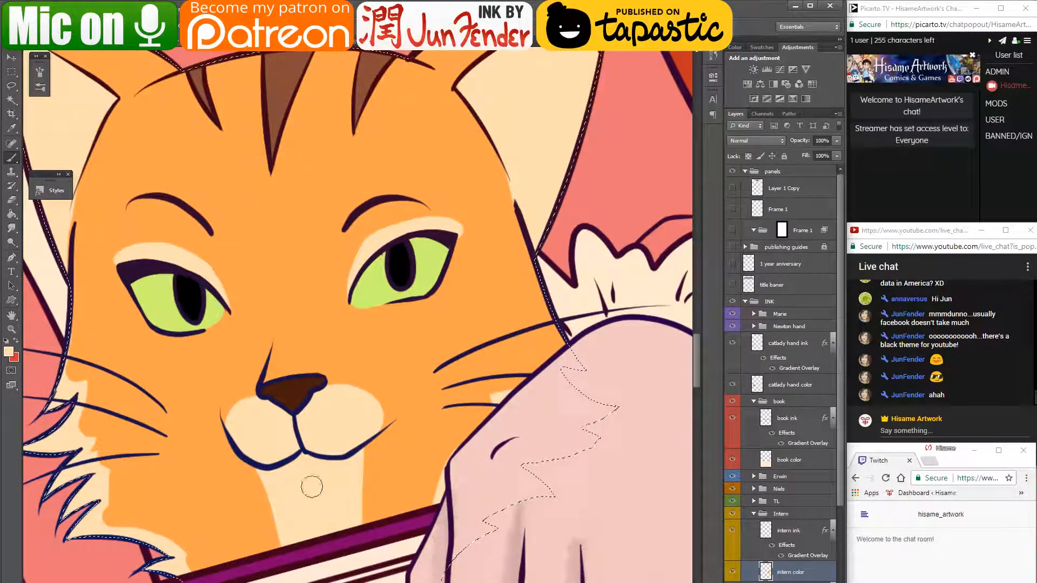
- Widen the cream chin patch on its right-hand side, curving it from the muzzle around the mouth corner down to the book
left_click_drag(366, 446, 354, 510)
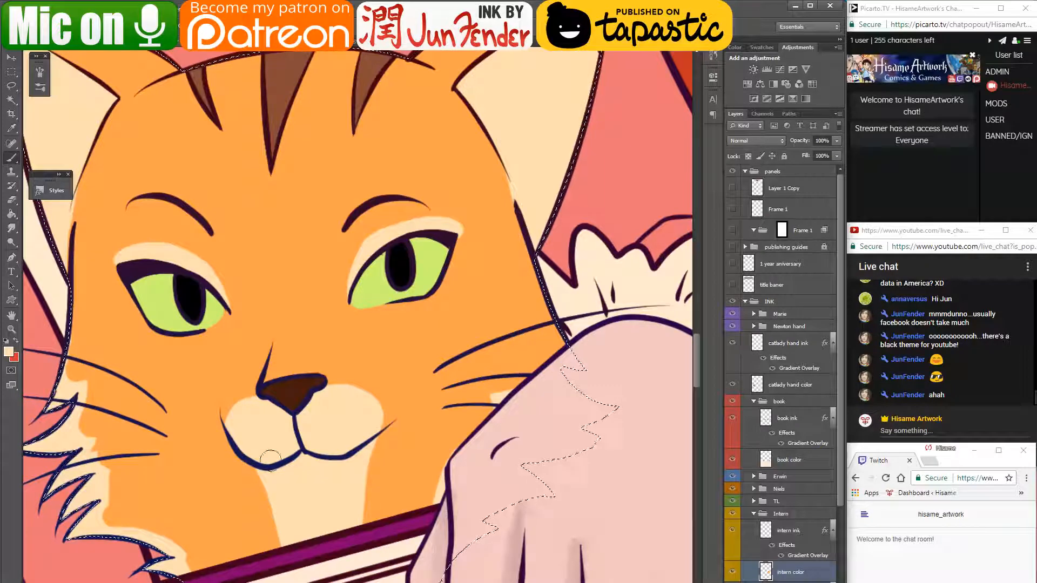
key("ctrl+z")
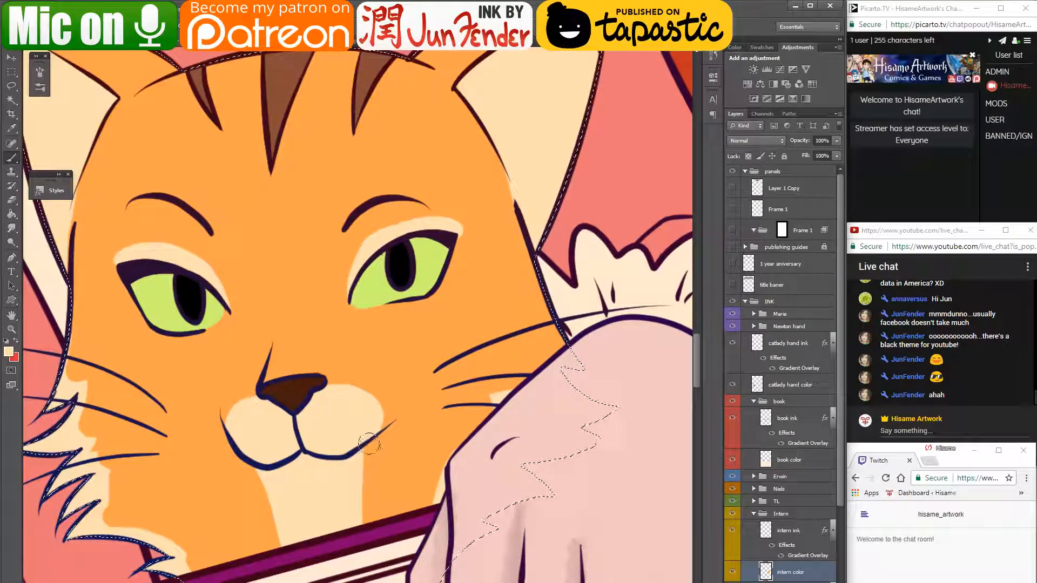
left_click_drag(370, 449, 365, 519)
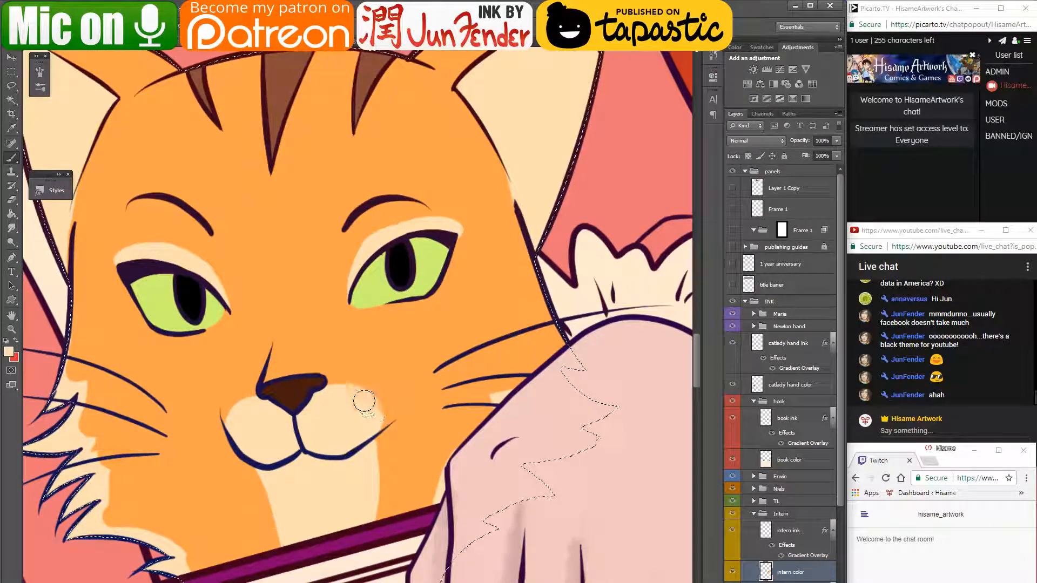
left_click_drag(380, 435, 373, 533)
left_click_drag(393, 413, 395, 511)
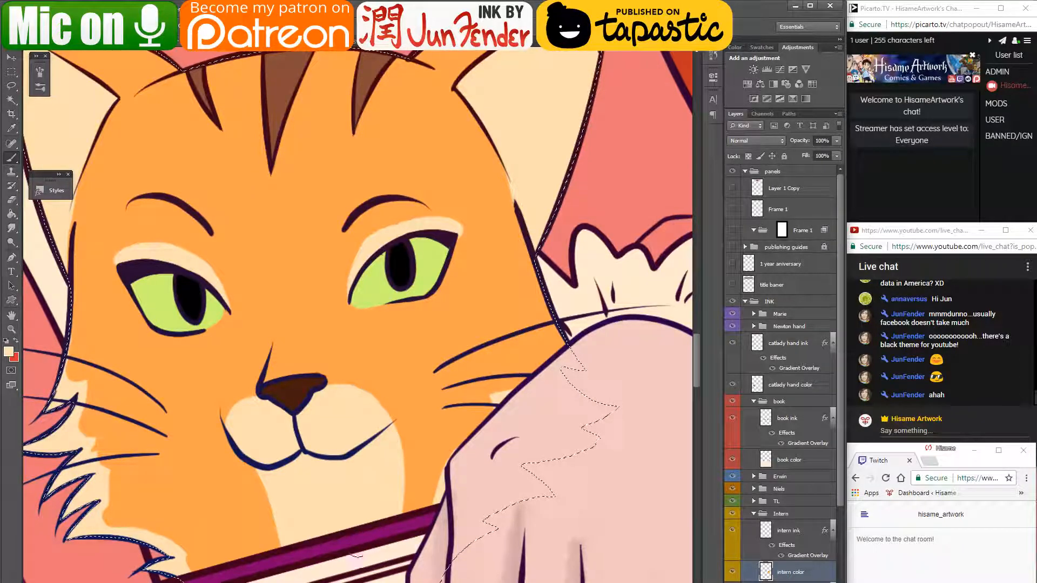
key("ctrl+z")
mouse_move(328, 392)
left_mouse_down()
mouse_move(362, 395)
mouse_move(393, 513)
left_mouse_up()
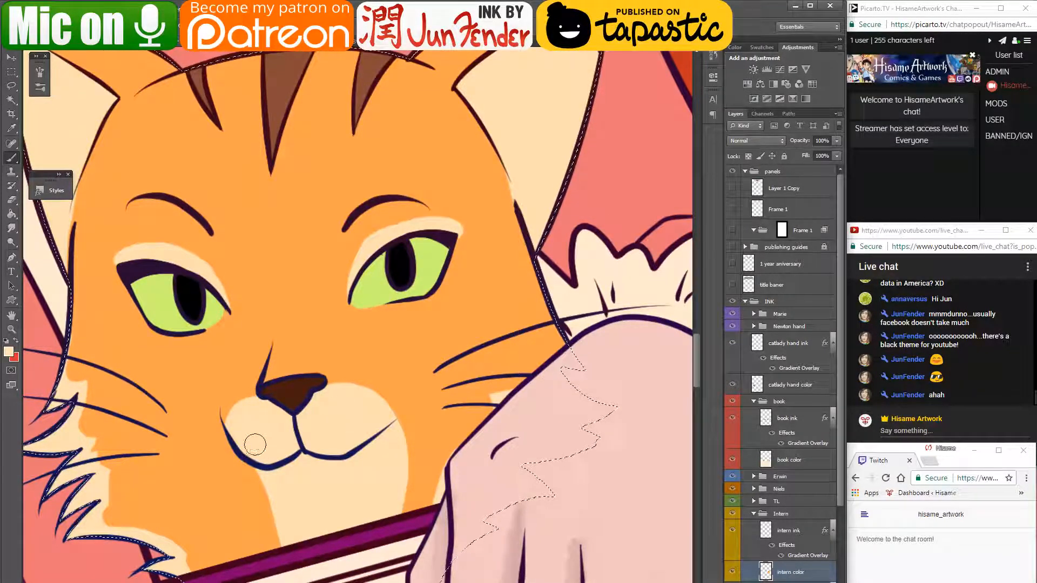
- Touch up the irises of both of the orange cat's eyes with sampled green
left_click_drag(247, 415, 335, 415)
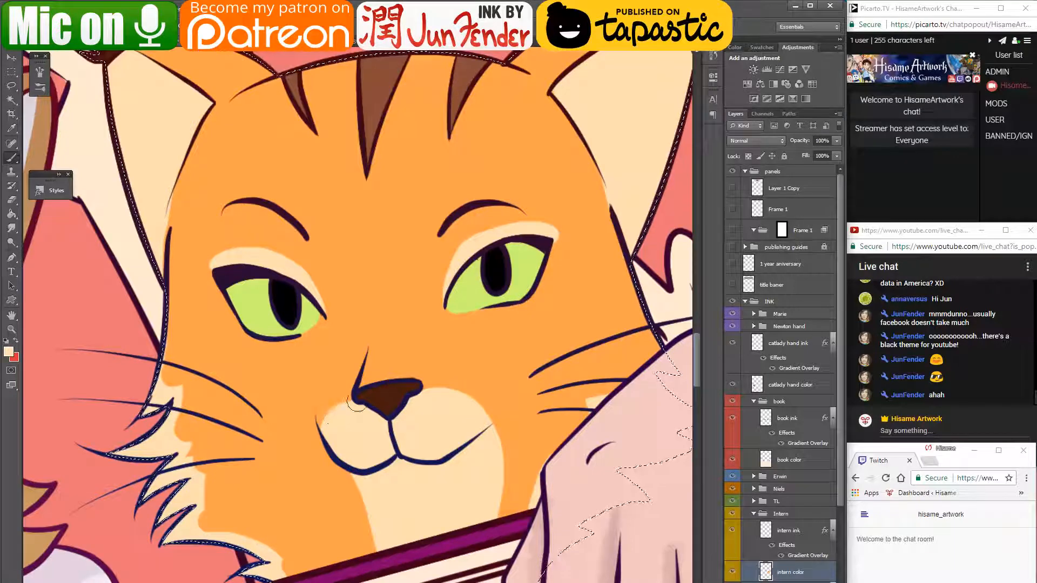
left_click_drag(391, 358, 346, 373)
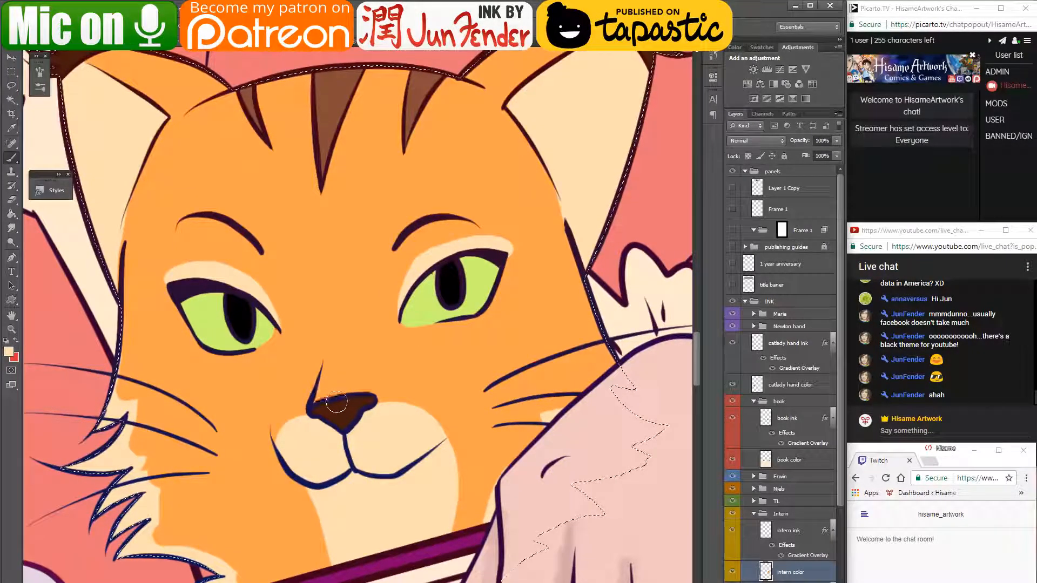
left_click_drag(327, 381, 391, 385)
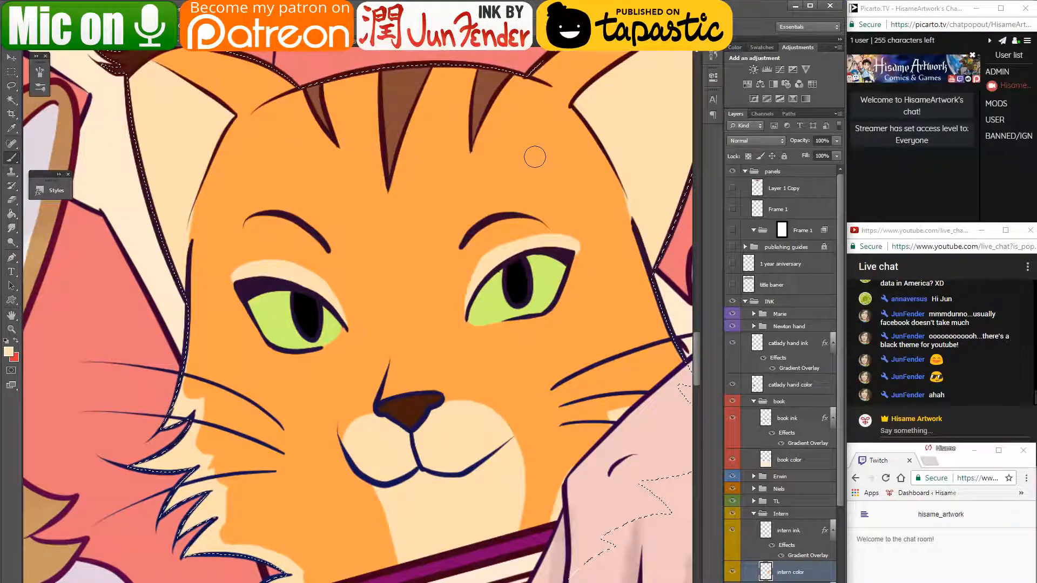
left_click_drag(583, 252, 575, 238)
left_click(537, 284, "alt")
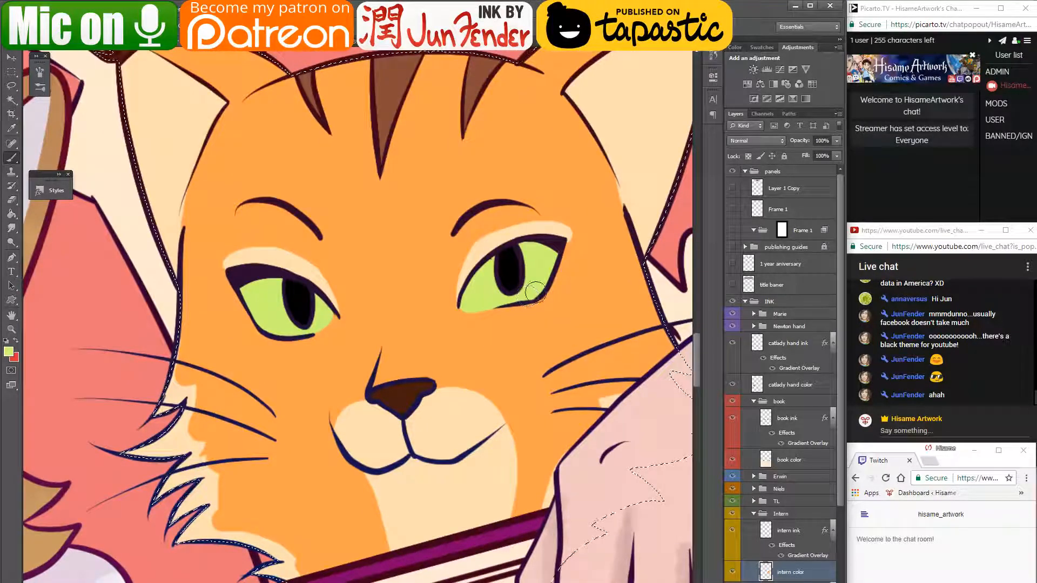
left_click_drag(535, 292, 549, 267)
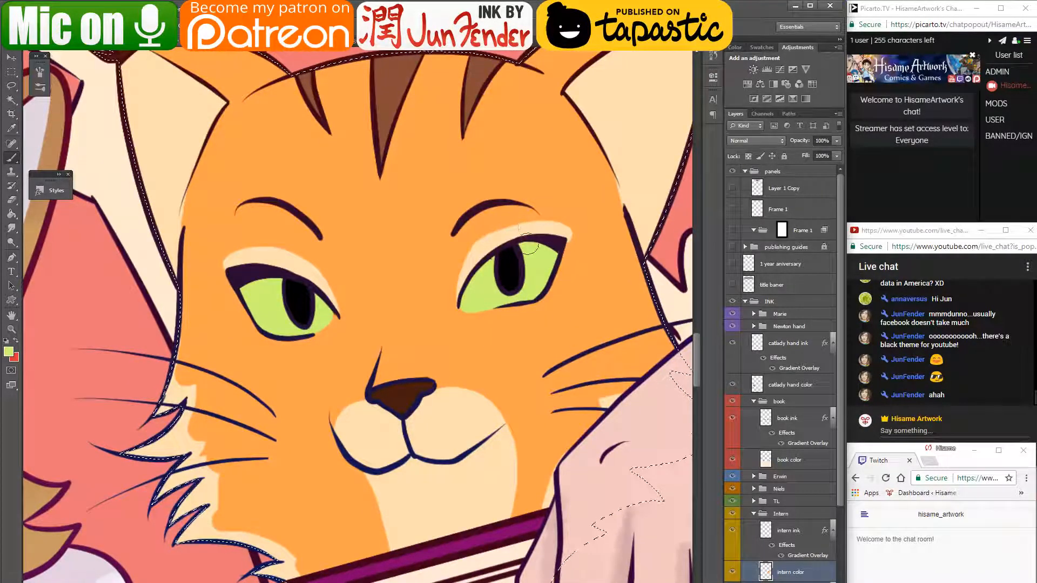
mouse_move(271, 314)
left_mouse_down()
mouse_move(265, 284)
mouse_move(266, 322)
left_mouse_up()
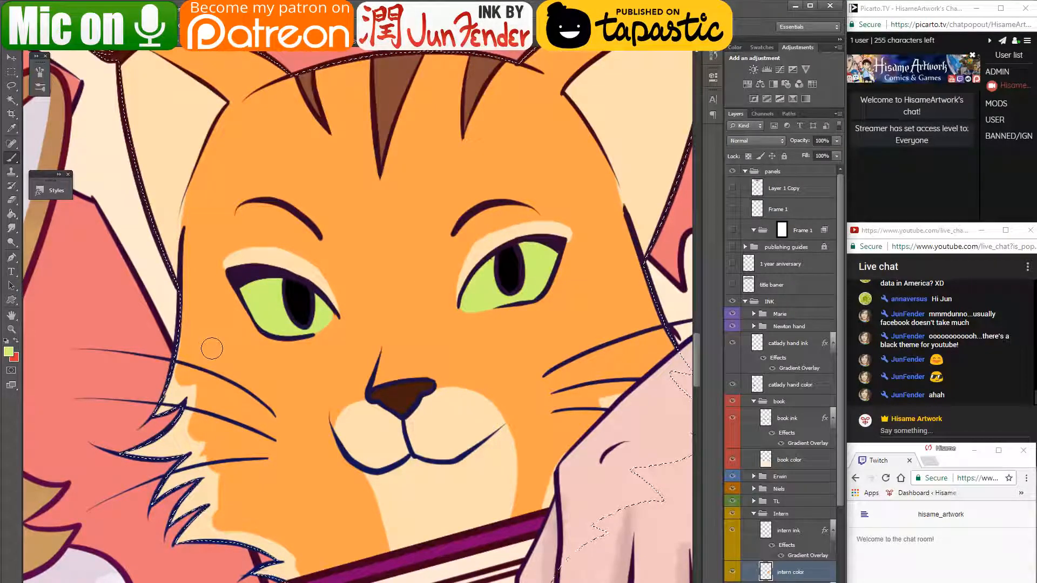
- Review the cat's markings within the whole illustration, switch to the Move tool and clear the selection around the cat
scroll(275, 395, "down", 4)
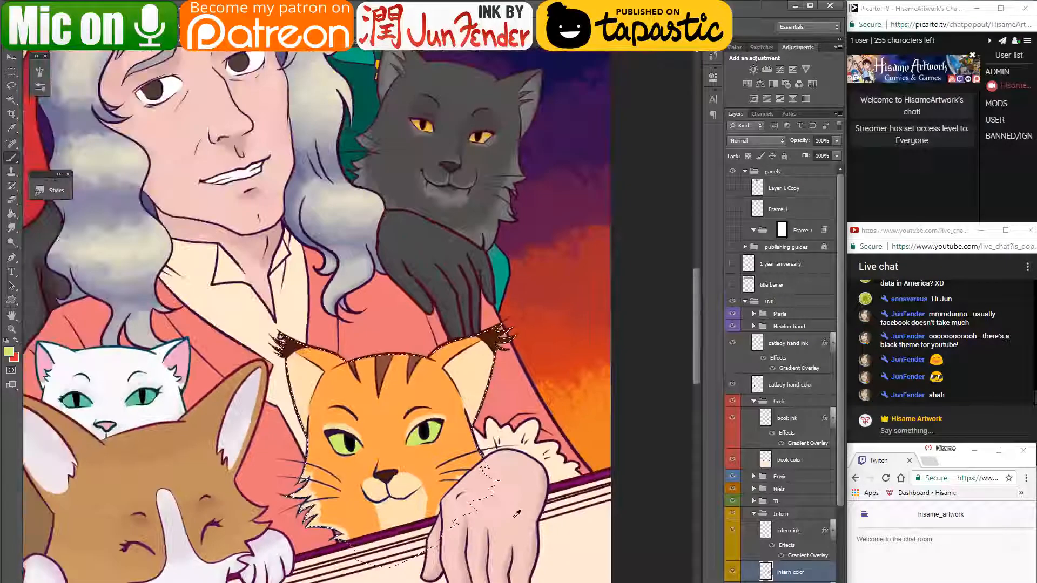
scroll(517, 512, "down", 1)
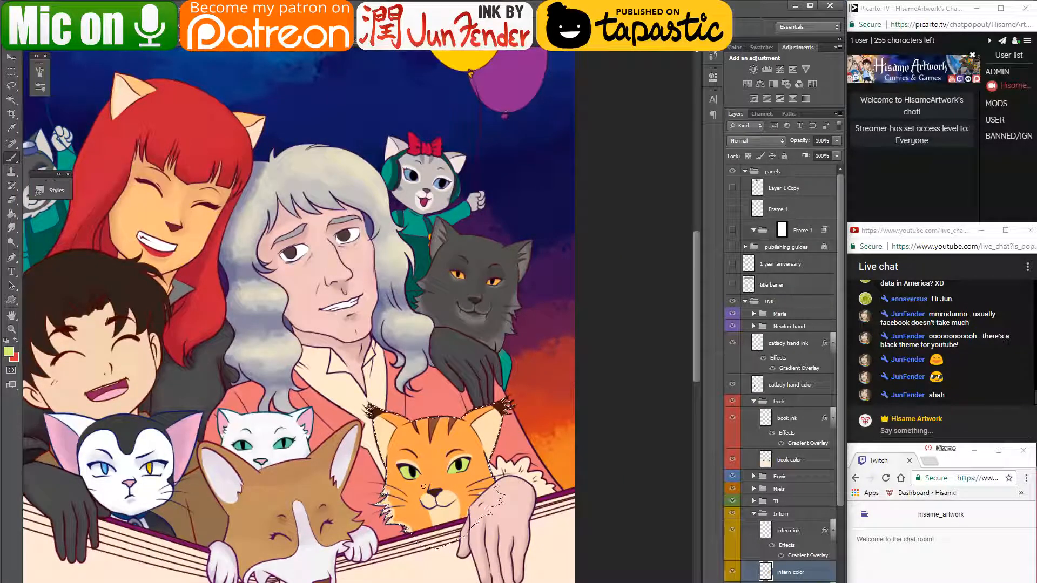
scroll(437, 524, "up", 5)
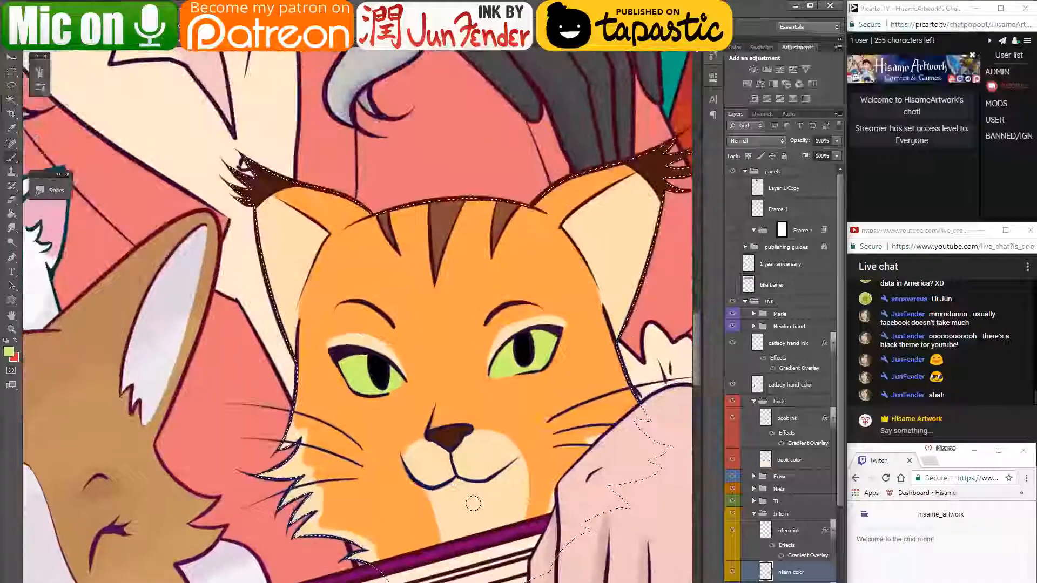
scroll(438, 475, "down", 5)
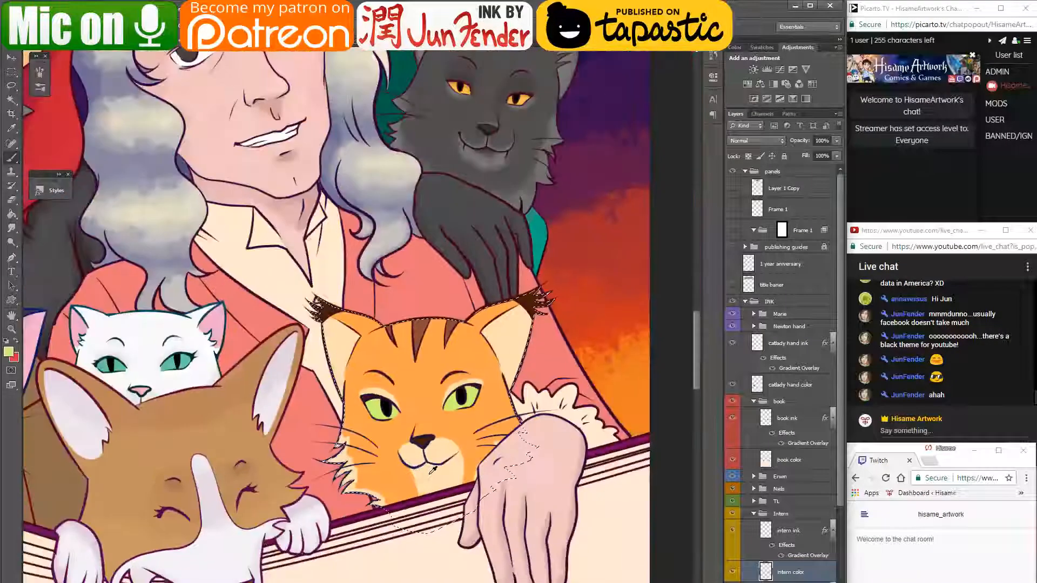
scroll(432, 470, "down", 3)
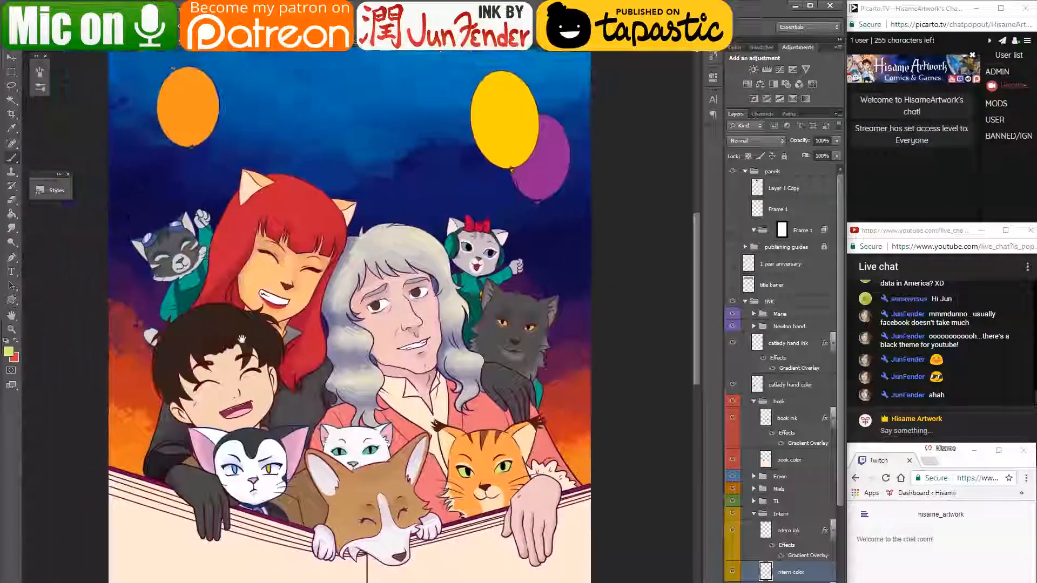
left_click(11, 57)
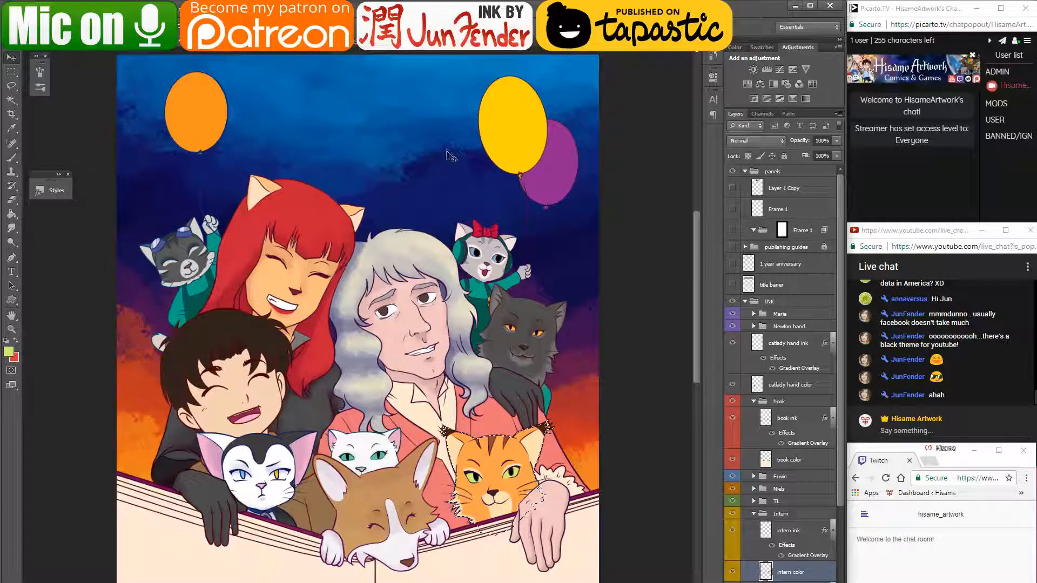
key("ctrl+d")
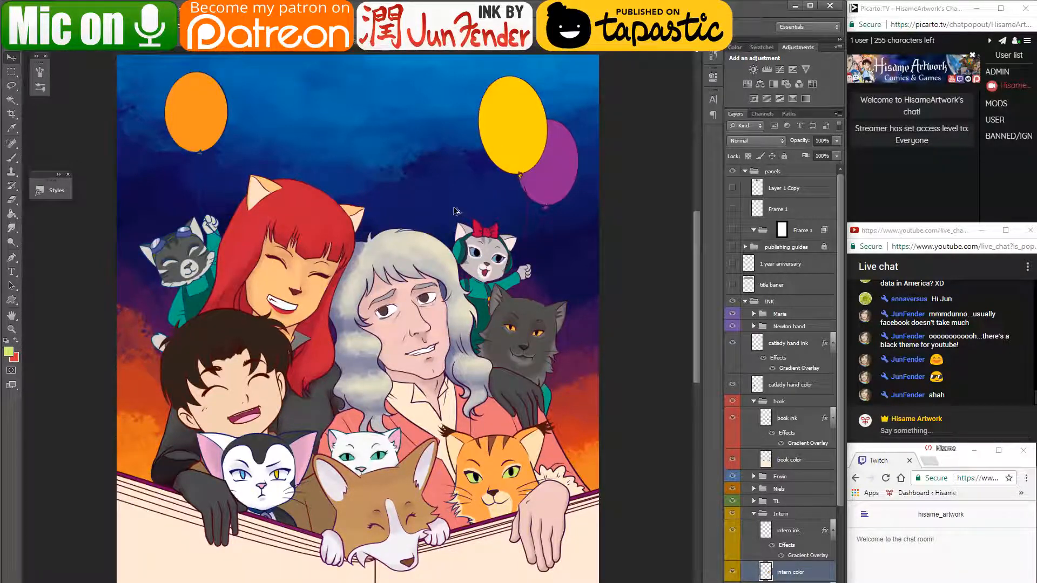
- Make the dark-haired boy's "Niels color" layer active and load its painted area as a selection
scroll(454, 211, "up", 1)
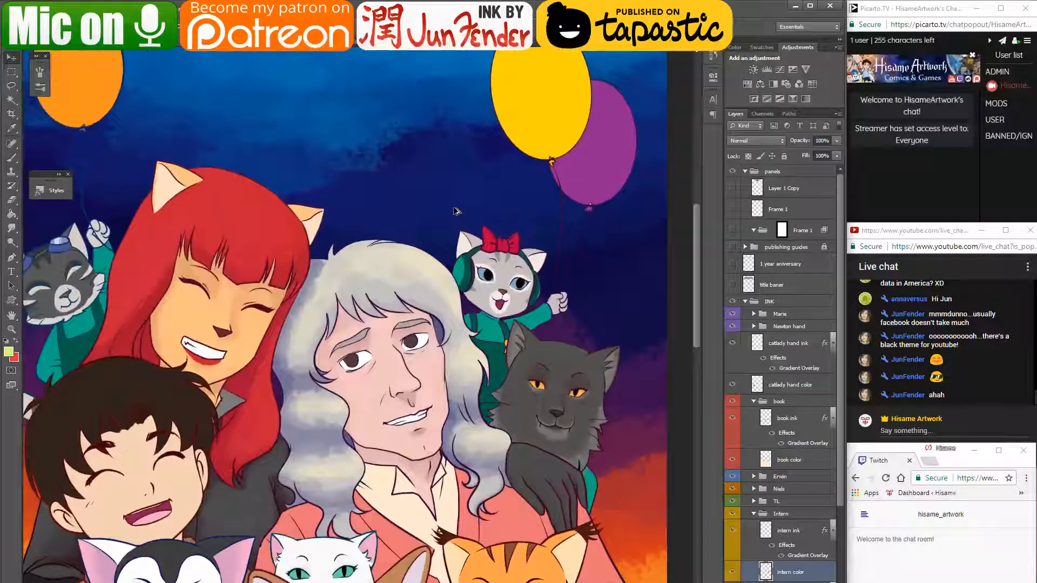
left_click_drag(481, 378, 527, 279)
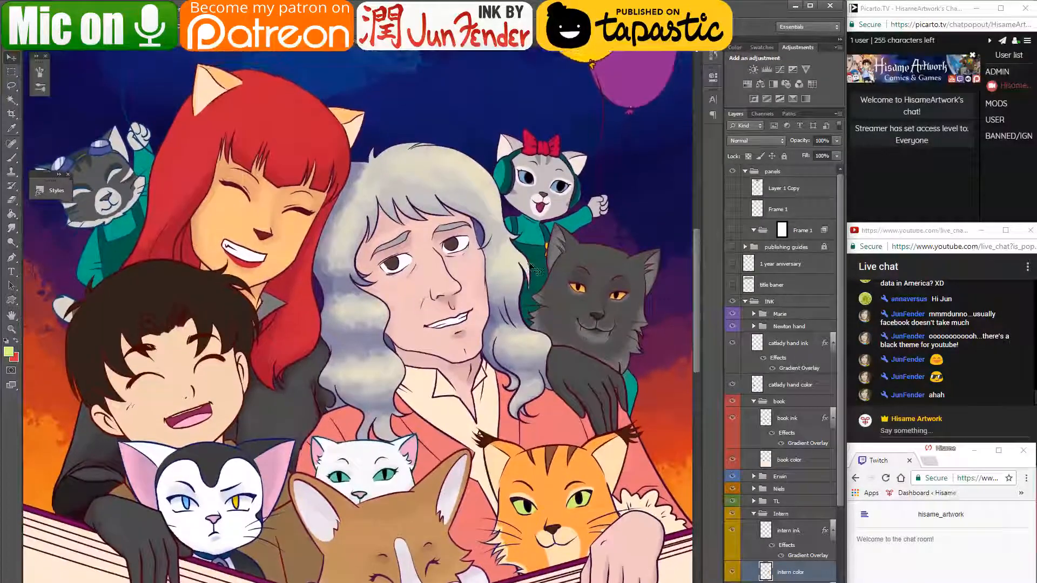
scroll(531, 268, "down", 1)
left_click_drag(547, 315, 522, 309)
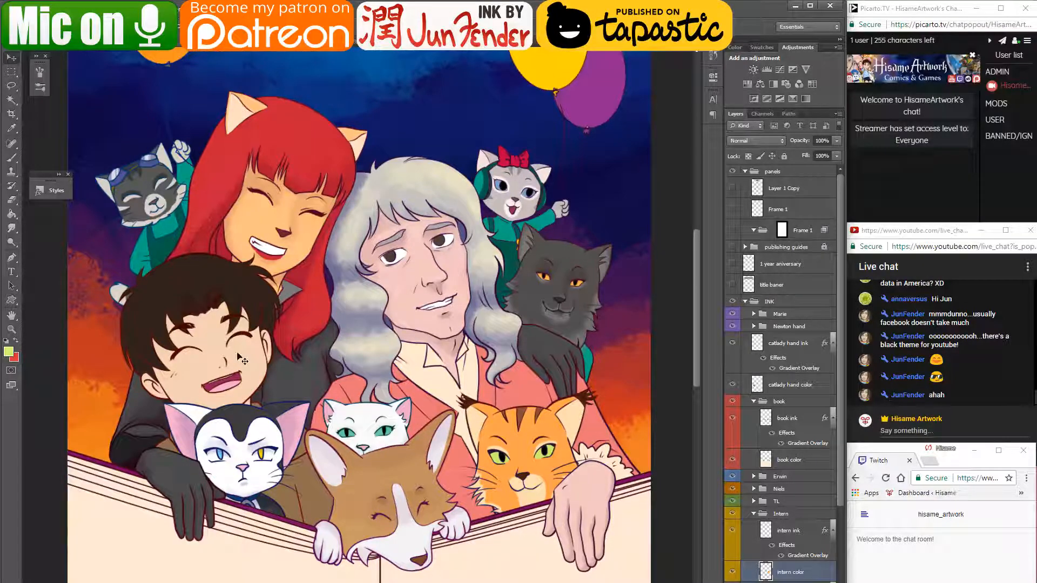
left_click(242, 358, "ctrl")
left_click(767, 552, "ctrl")
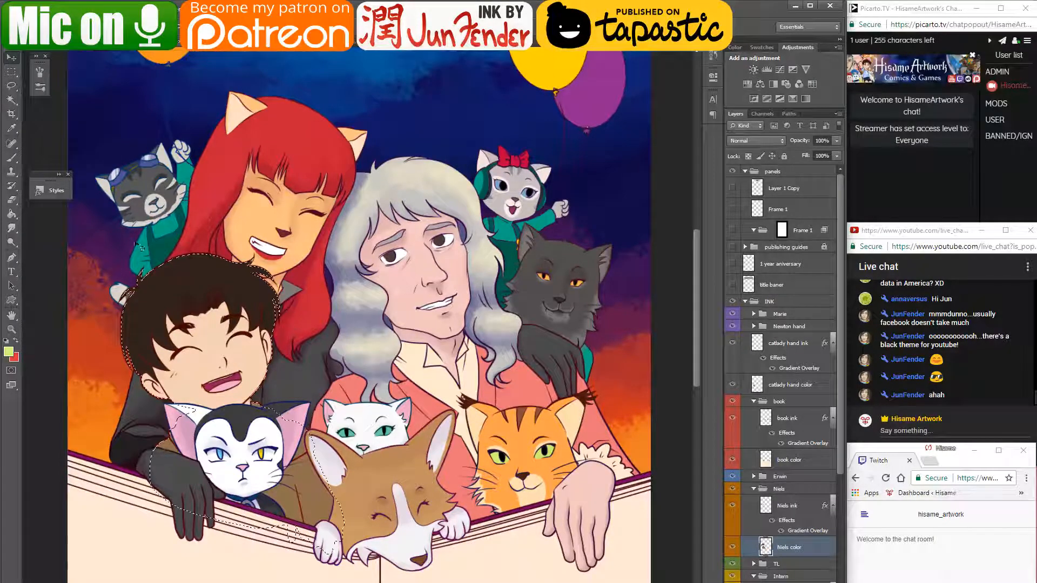
scroll(110, 303, "up", 4)
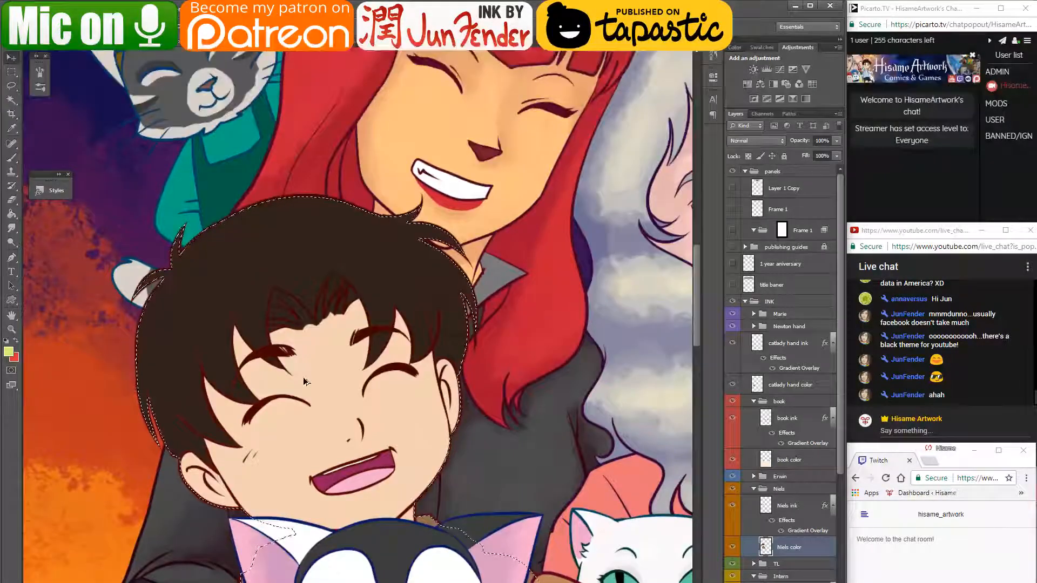
- Take the Brush tool and sample the dark brown of the boy's hair
scroll(304, 381, "up", 2)
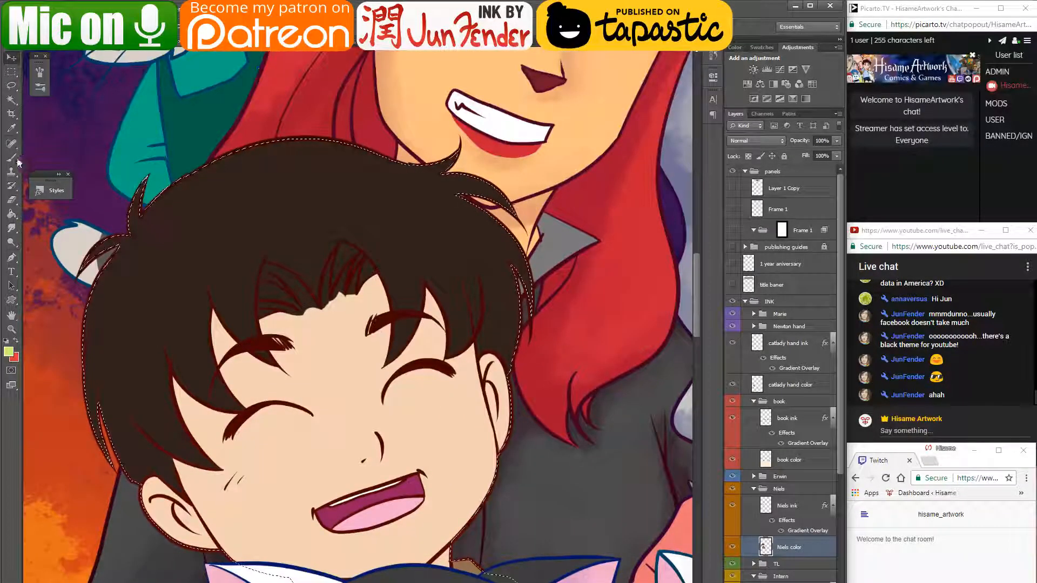
left_click(11, 158)
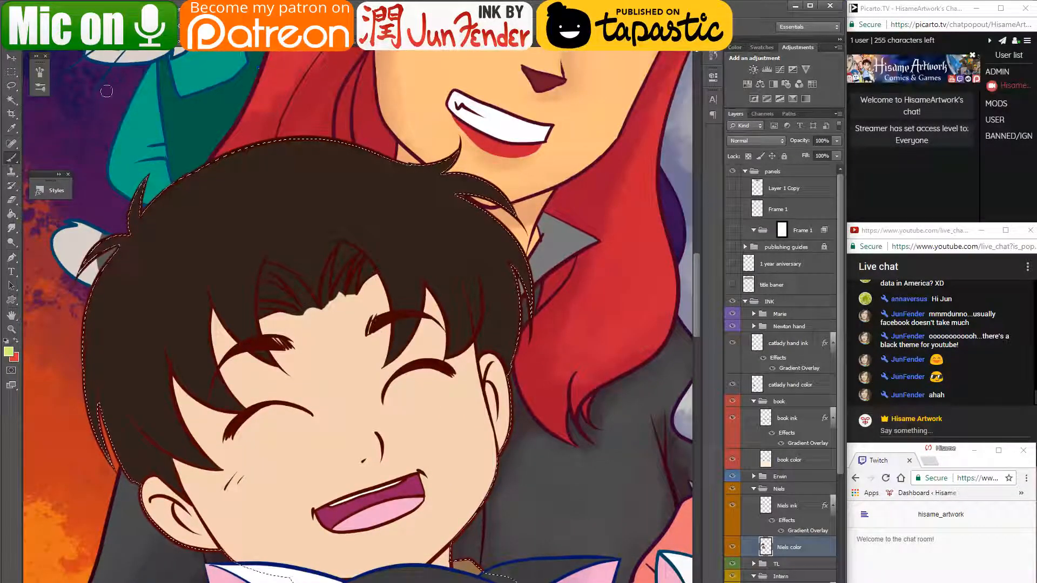
left_click(251, 322, "alt")
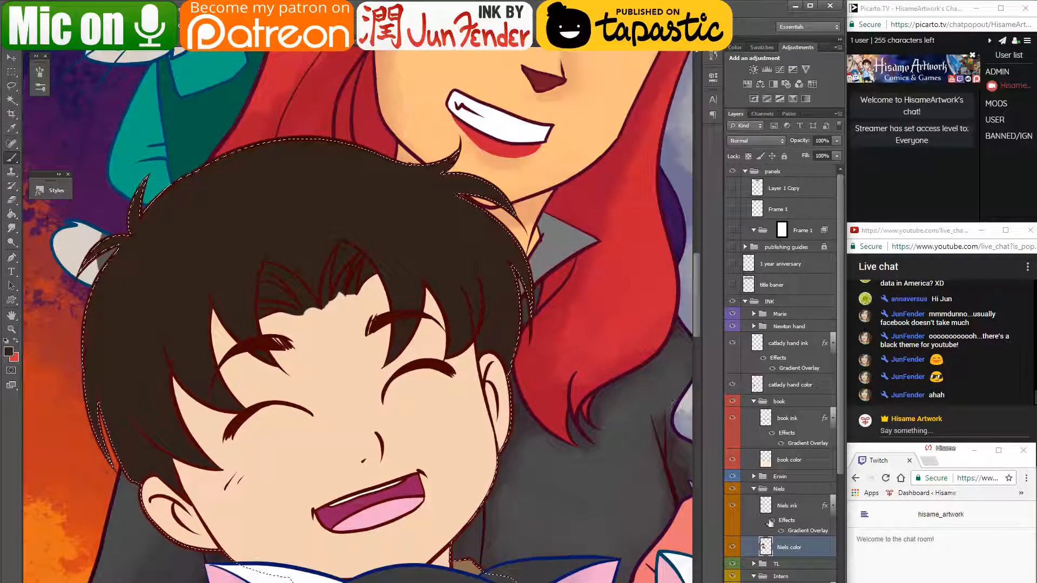
- On the "Niels ink" layer, erase the stray ink lines crossing the hair lock above the ear on the picture's right
left_click(769, 496)
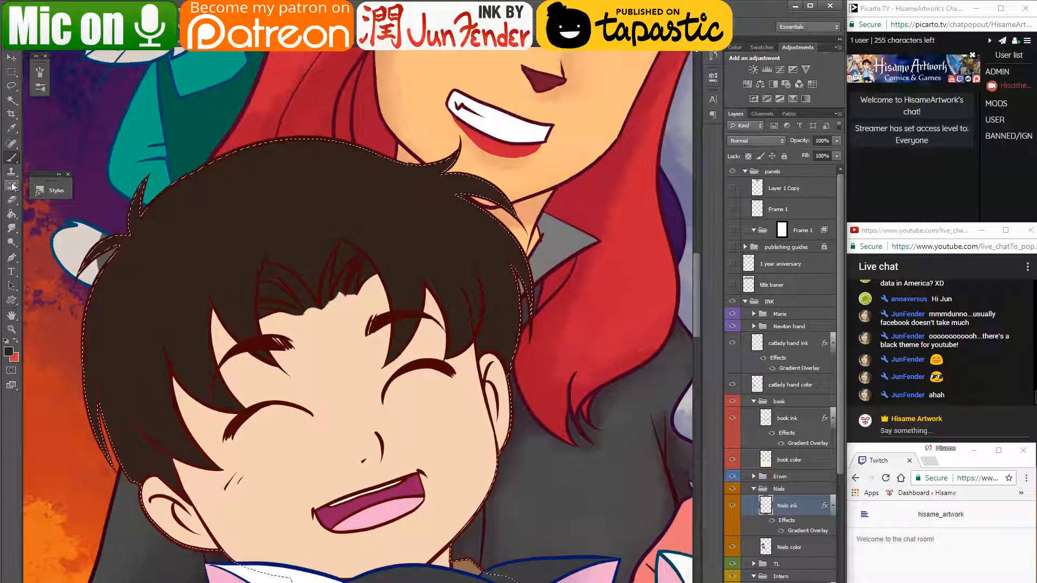
left_click(11, 199)
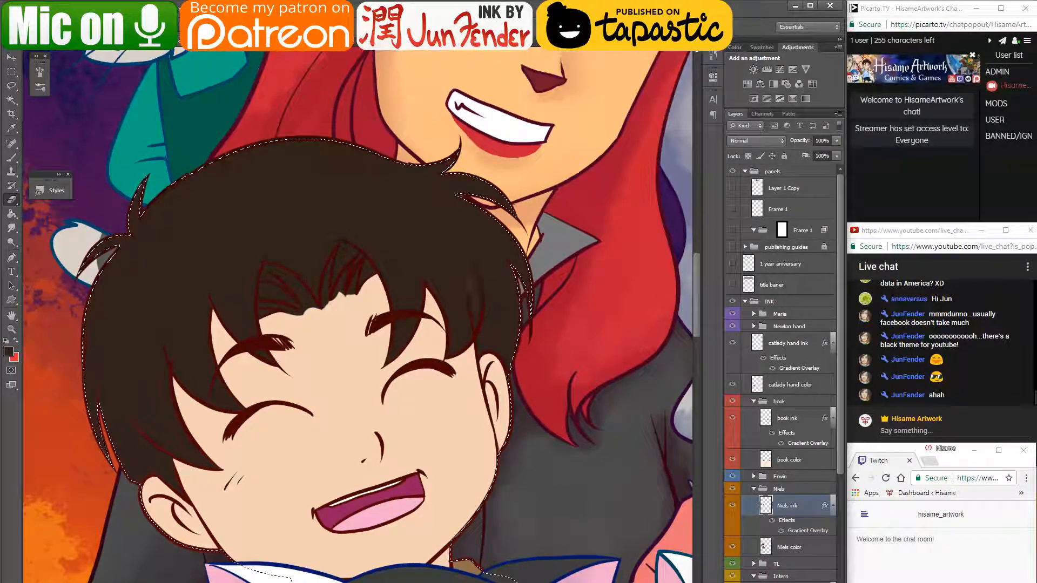
key("]")
key("]")
mouse_move(475, 298)
left_mouse_down()
mouse_move(457, 271)
mouse_move(459, 319)
mouse_move(471, 301)
mouse_move(461, 328)
mouse_move(473, 300)
mouse_move(461, 331)
mouse_move(469, 279)
left_mouse_up()
scroll(468, 279, "up", 3)
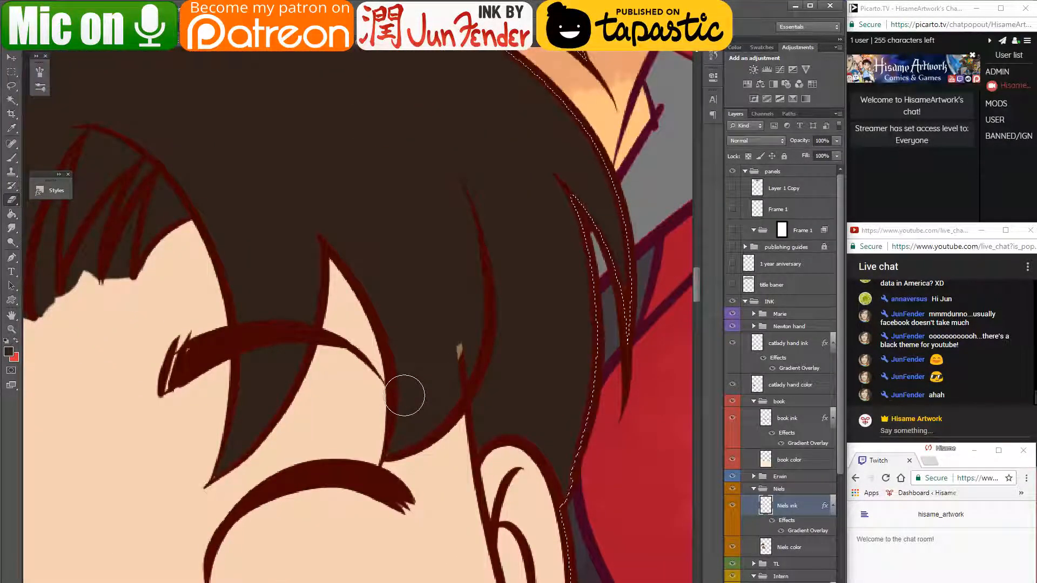
left_click_drag(460, 331, 444, 386)
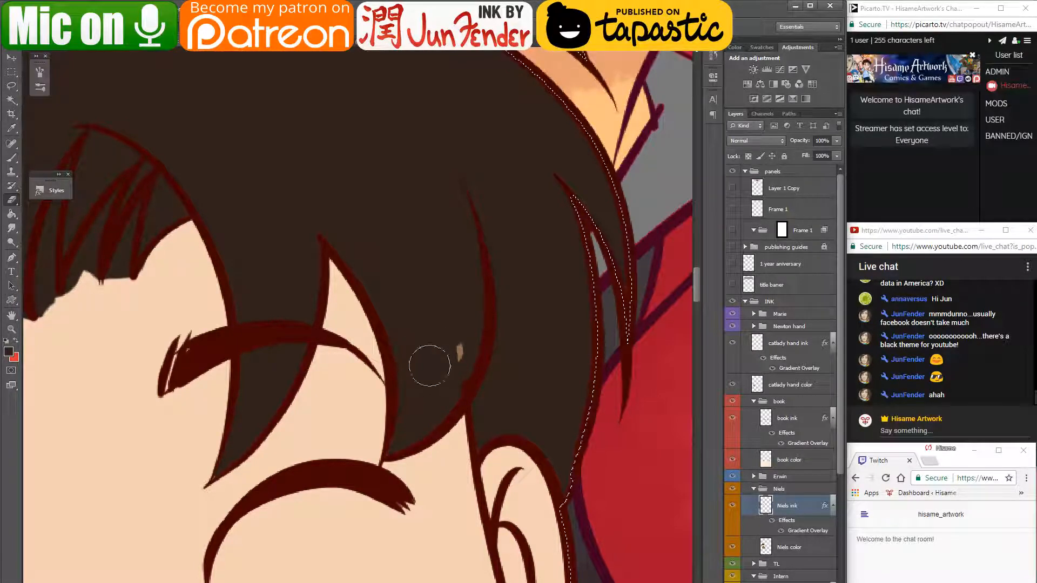
key("[")
key("[")
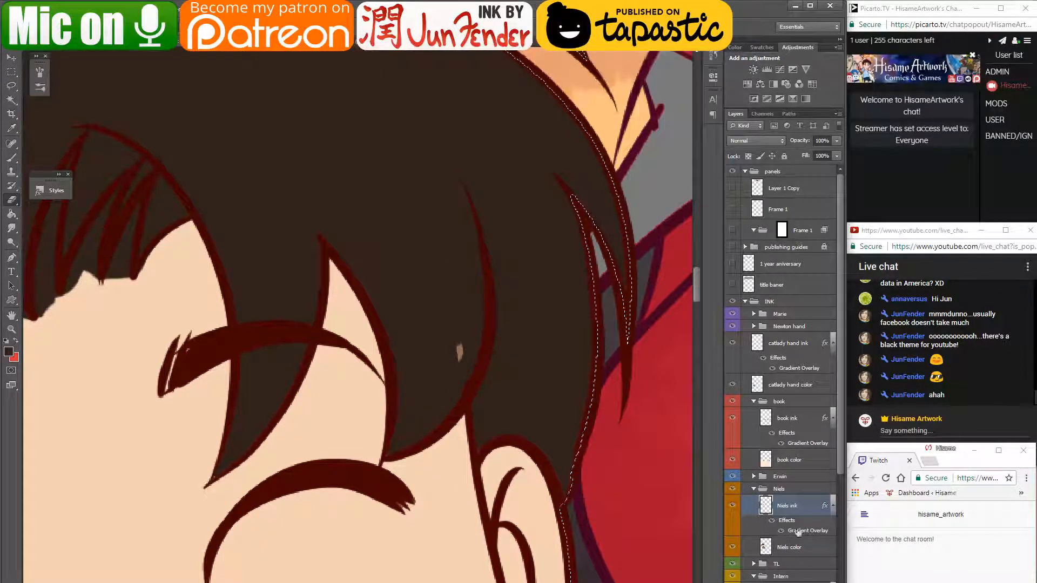
- On the "Niels color" layer, fill the small pale gap in the hair lock above the ear with dark brown
left_click(785, 547)
key("b")
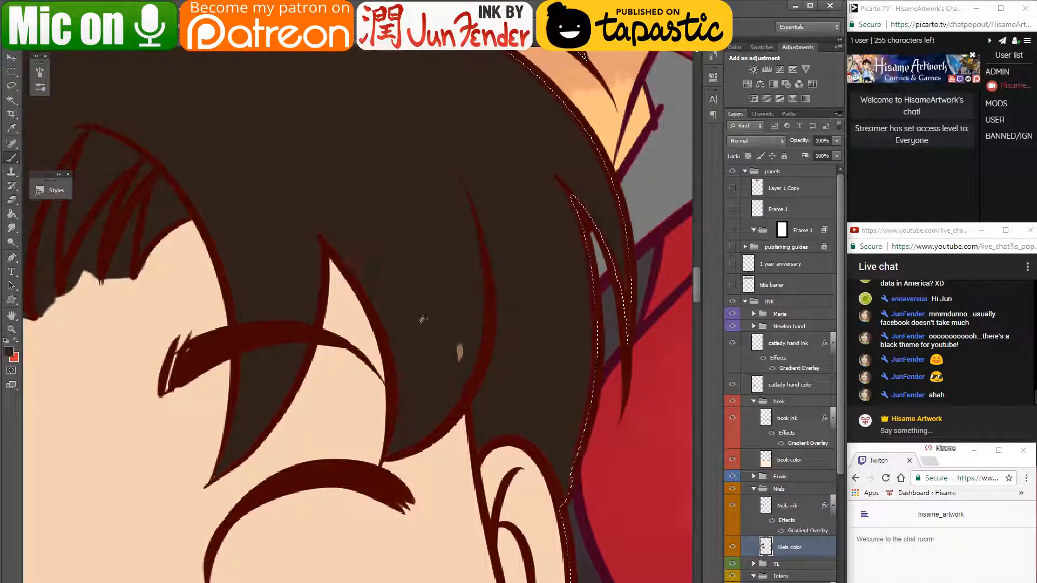
left_click(460, 346)
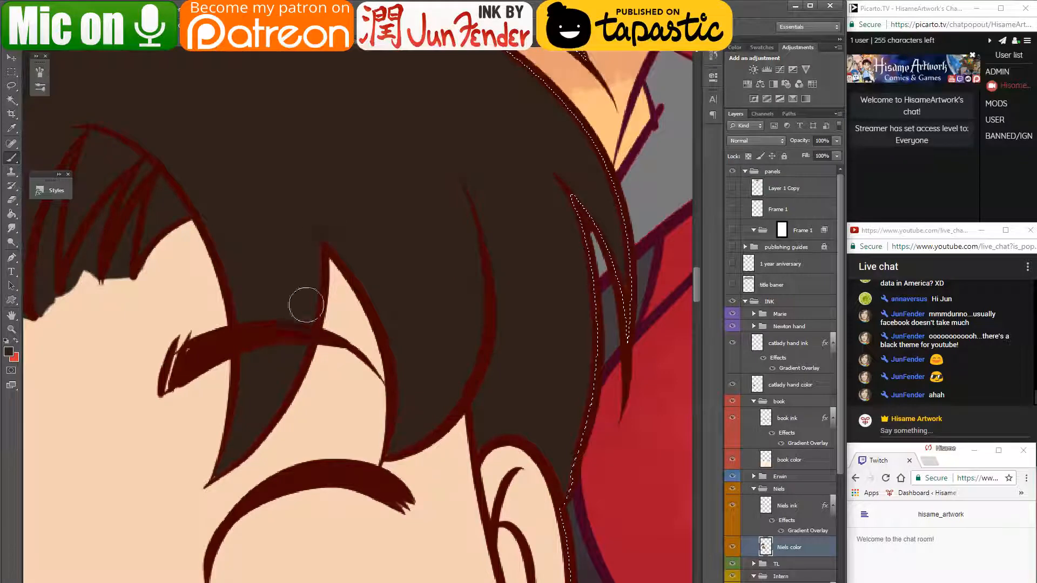
- Fill the pointed lock over the right-hand eyebrow to its tip, using a smaller brush and sampling the skin and hair colors
mouse_move(270, 271)
left_mouse_down()
mouse_move(300, 294)
mouse_move(405, 273)
mouse_move(374, 224)
left_mouse_up()
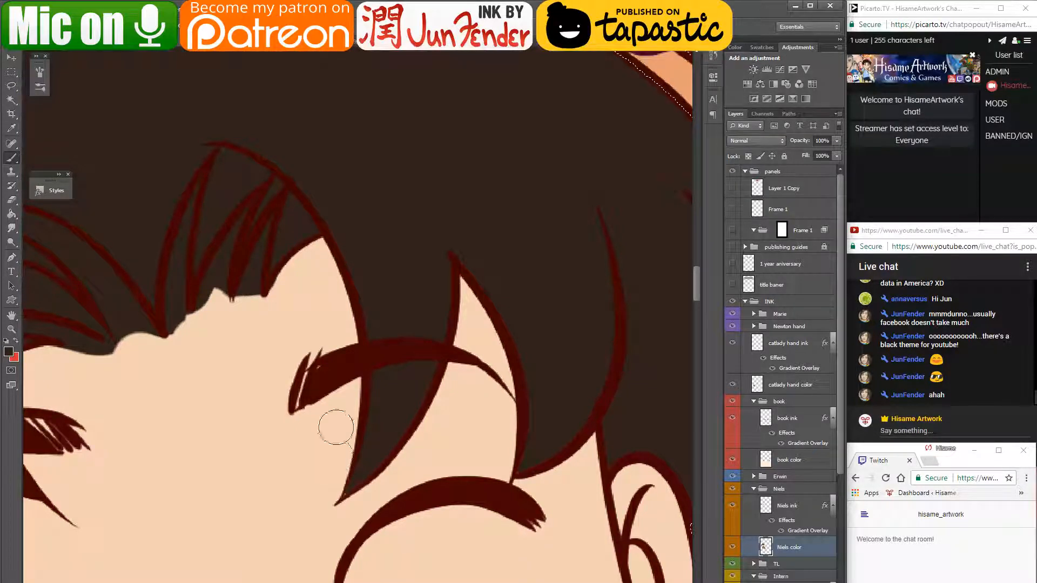
key("bracketleft")
key("bracketleft")
left_click_drag(369, 436, 351, 483)
left_click(339, 489, "alt")
left_click_drag(620, 465, 467, 364)
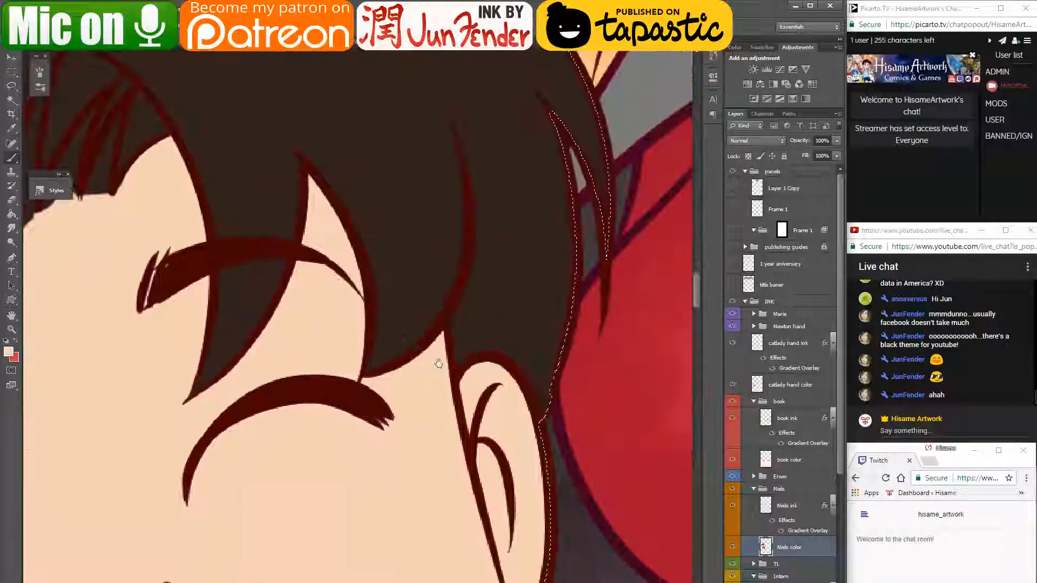
left_click(500, 320, "alt")
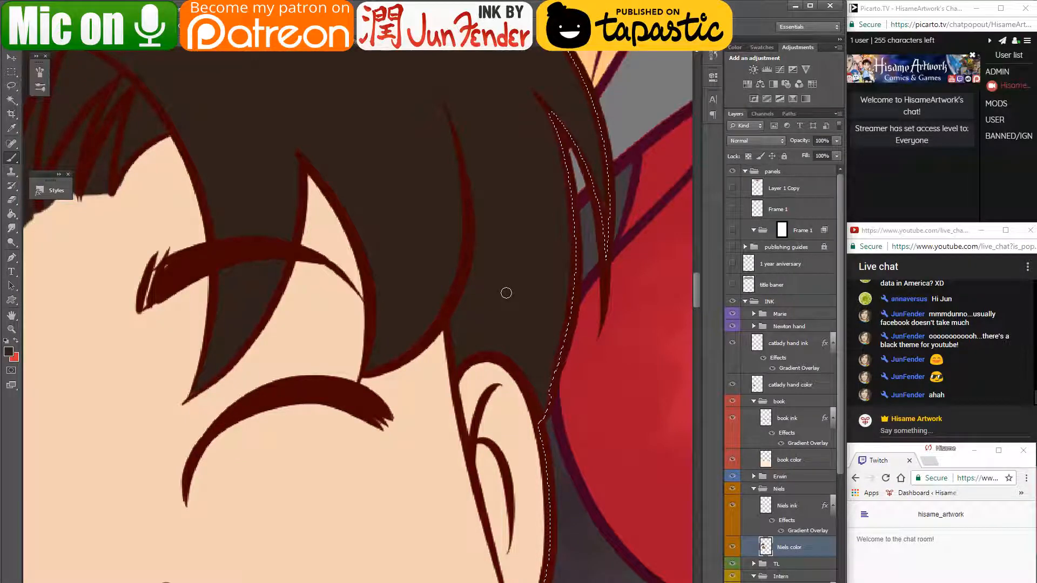
- Paint the dark brown hair color up to the outline along the left-hand side of the boy's head with a larger brush
scroll(509, 275, "down", 4)
scroll(203, 468, "up", 4)
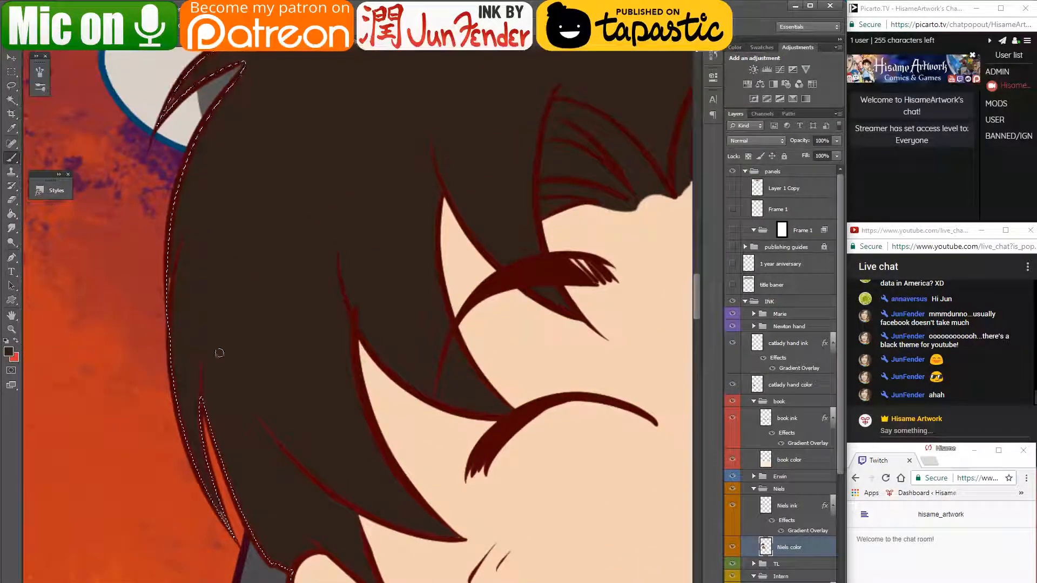
key("bracketright")
key("bracketright")
key("bracketright")
key("bracketright")
key("bracketright")
left_click_drag(196, 211, 186, 417)
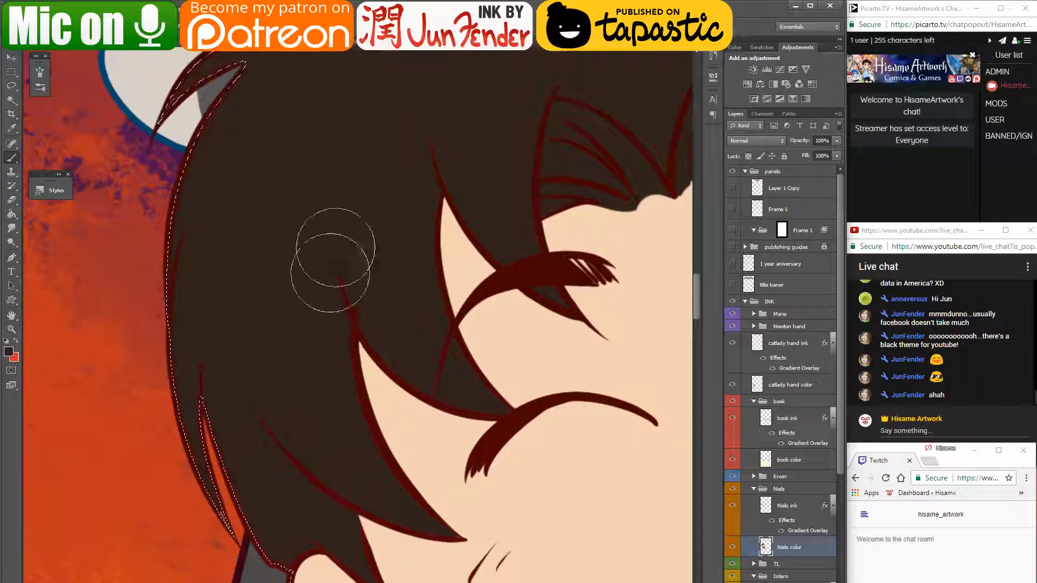
- Go on filling the hair color along the crown and down the tufts on the right-hand side of the head
left_click_drag(359, 162, 301, 489)
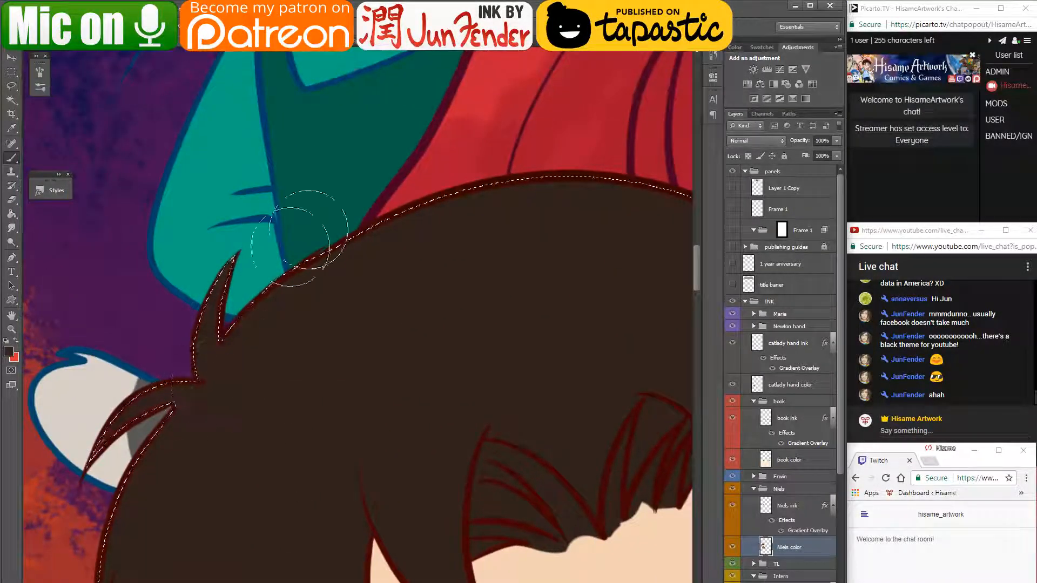
left_click_drag(502, 377, 194, 363)
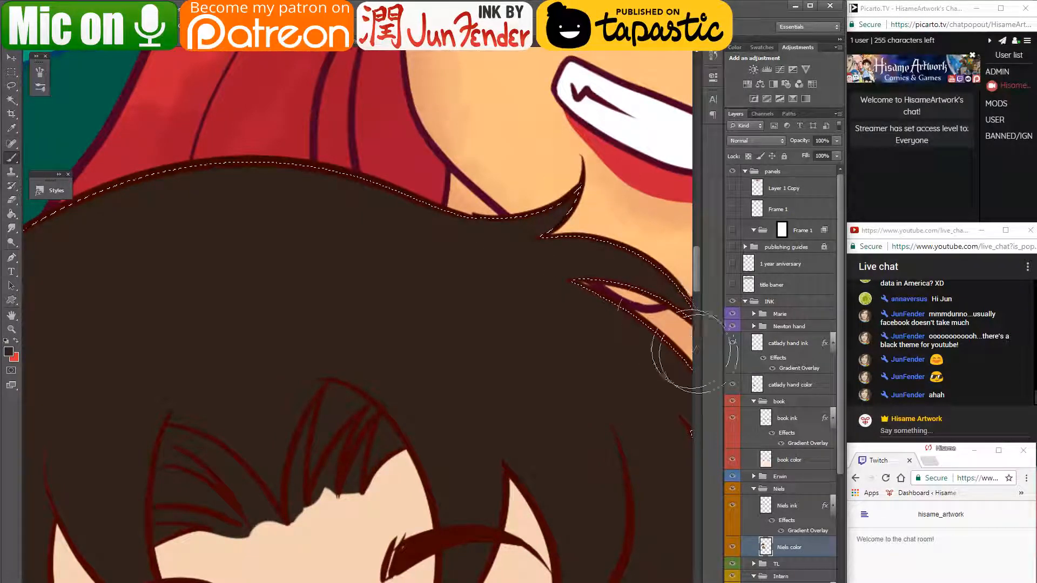
mouse_move(671, 347)
left_mouse_down()
mouse_move(532, 358)
mouse_move(378, 273)
mouse_move(386, 175)
left_mouse_up()
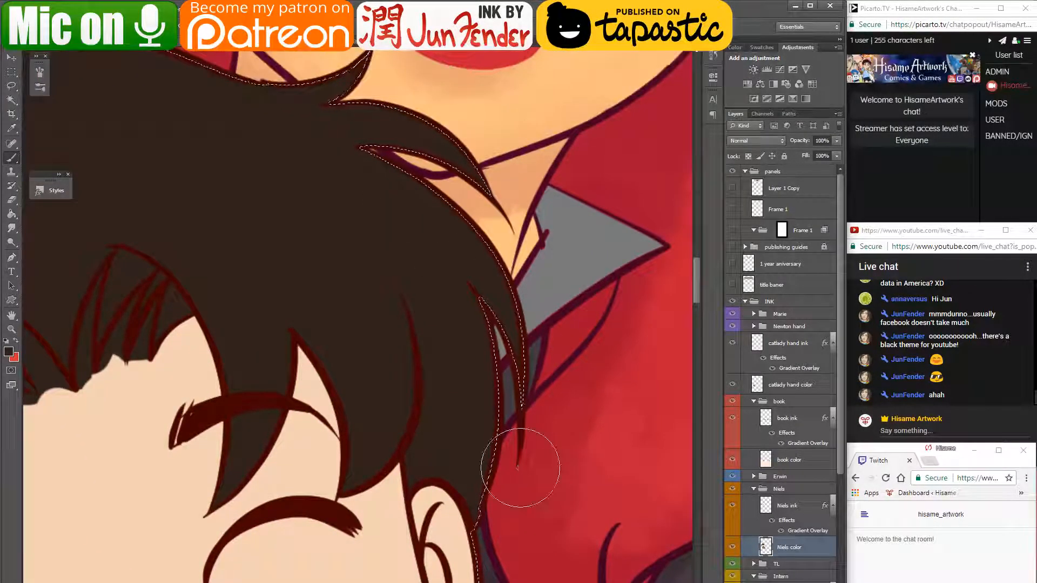
scroll(519, 467, "down", 5)
left_click_drag(521, 402, 517, 186)
scroll(431, 171, "up", 6)
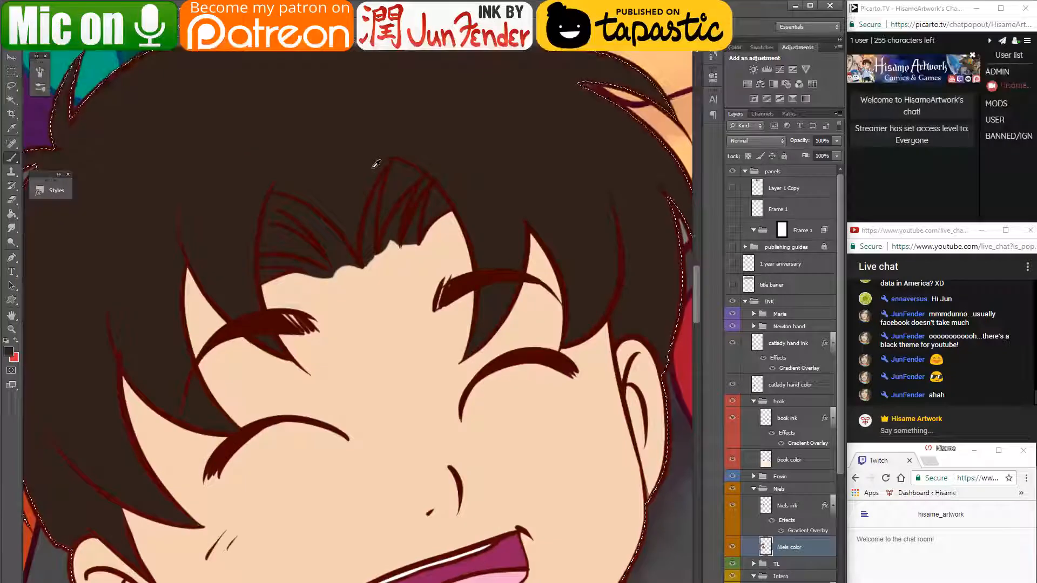
- Clean up the forehead hairline with sampled skin color and a smaller brush, and paint short dark strand tips along it
left_click(316, 299, "alt")
key("bracketleft")
key("bracketleft")
key("bracketleft")
key("bracketleft")
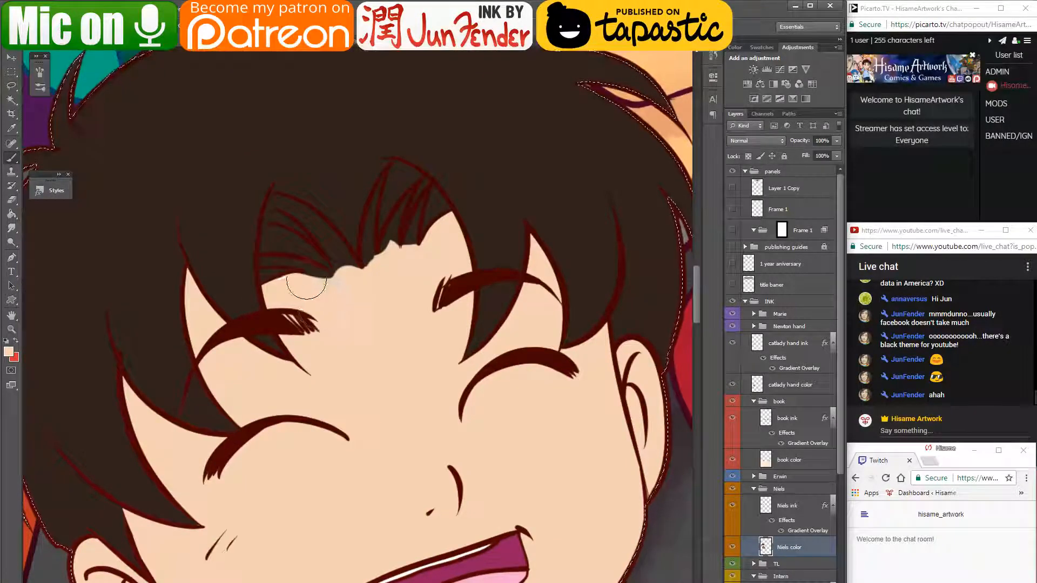
mouse_move(296, 278)
left_mouse_down()
mouse_move(340, 294)
mouse_move(356, 275)
left_mouse_up()
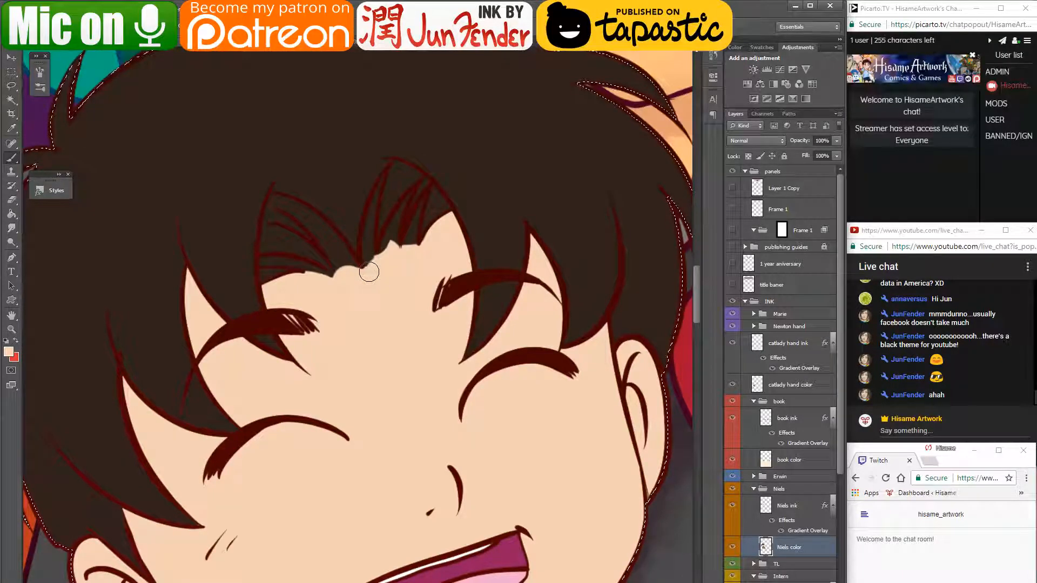
mouse_move(384, 260)
left_mouse_down()
mouse_move(396, 246)
mouse_move(408, 251)
left_mouse_up()
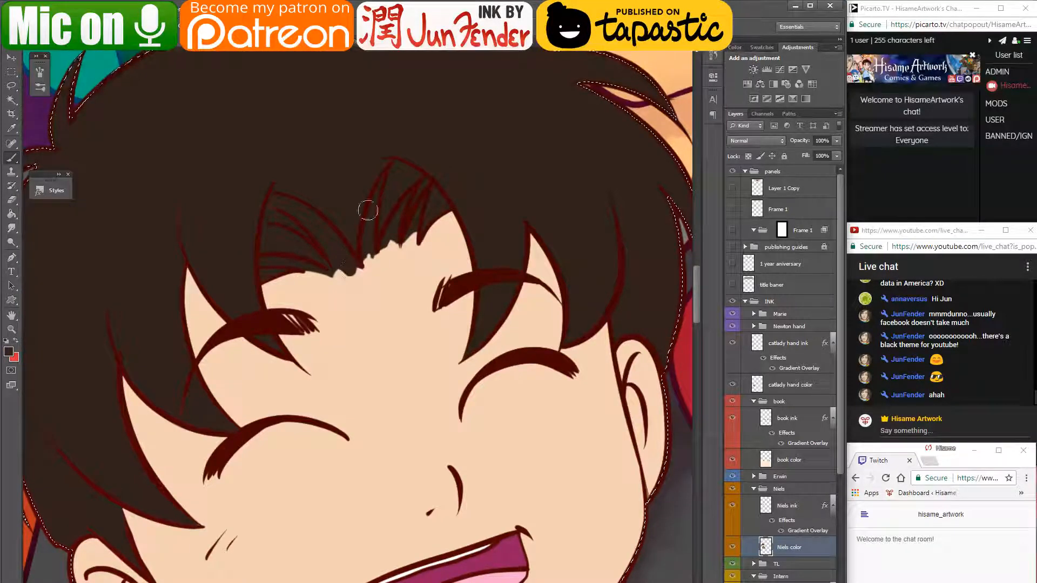
mouse_move(352, 267)
left_mouse_down()
mouse_move(403, 178)
mouse_move(390, 232)
mouse_move(374, 213)
mouse_move(362, 235)
mouse_move(379, 247)
mouse_move(366, 248)
mouse_move(368, 262)
mouse_move(363, 256)
mouse_move(370, 260)
mouse_move(372, 237)
mouse_move(367, 250)
mouse_move(384, 241)
mouse_move(382, 252)
mouse_move(400, 219)
mouse_move(402, 244)
left_mouse_up()
left_click_drag(435, 199, 423, 225)
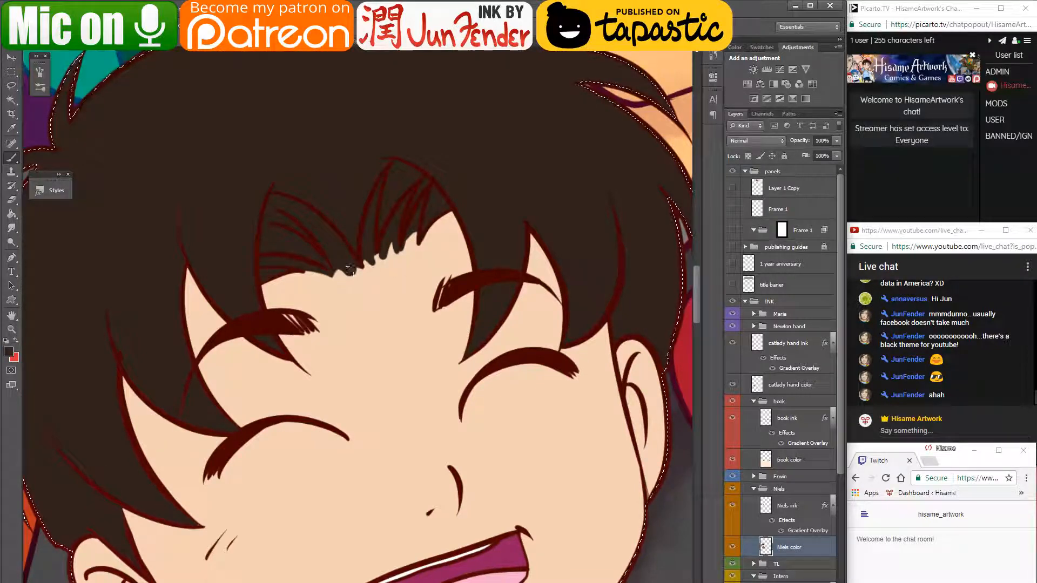
- Fill the pale gaps at the inner ends of both eyebrows with the sampled dark hair color
left_click(339, 277, "alt")
left_click_drag(279, 320, 315, 327)
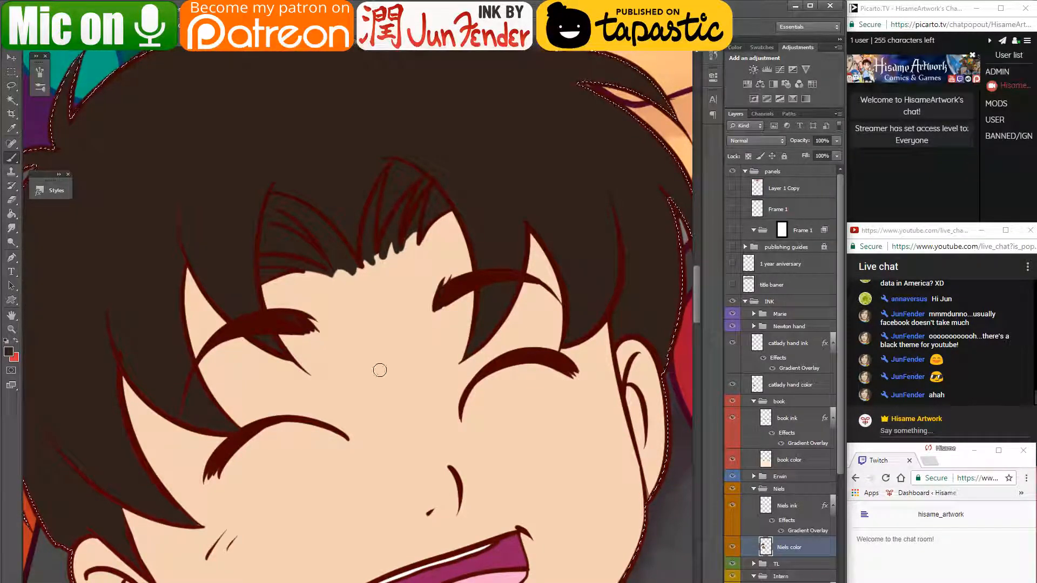
left_click_drag(375, 314, 449, 290)
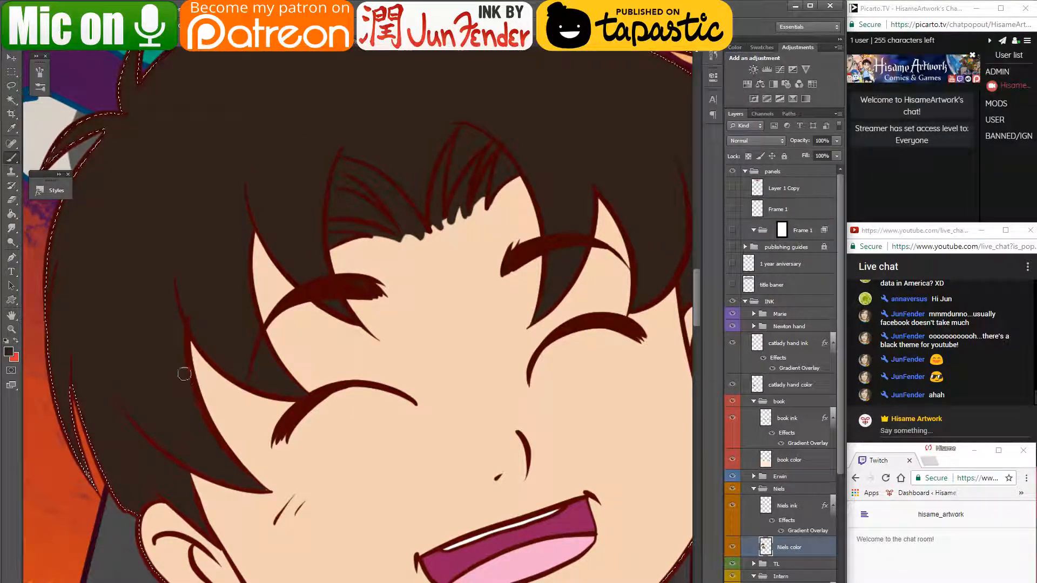
- Sample the brown neck shadow of the boy in the finished reference illustration and return to the group illustration
scroll(156, 445, "down", 4)
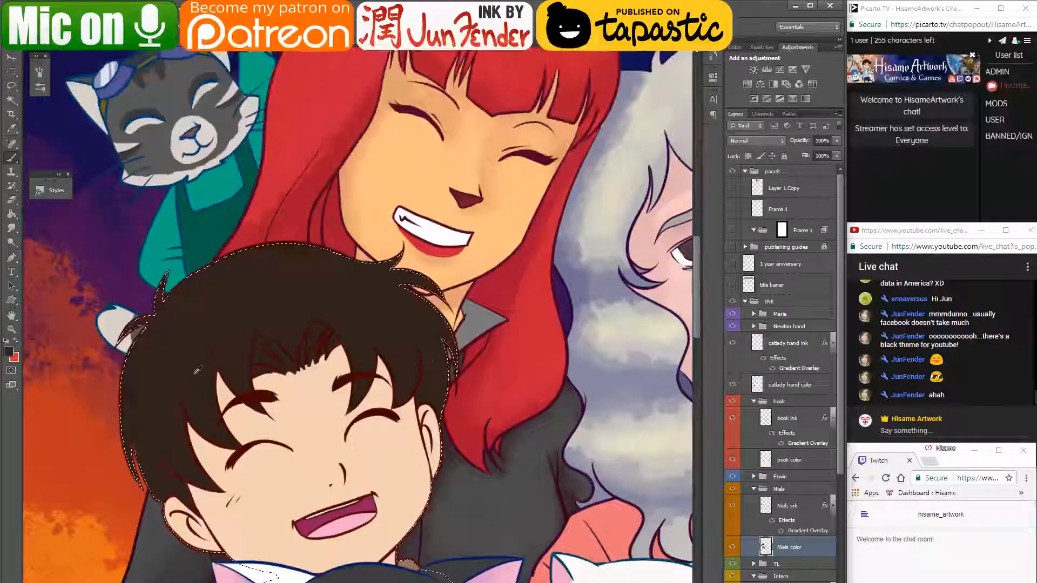
scroll(413, 373, "up", 1)
scroll(394, 384, "down", 1)
mouse_move(386, 386)
left_mouse_down()
mouse_move(481, 236)
mouse_move(461, 295)
left_mouse_up()
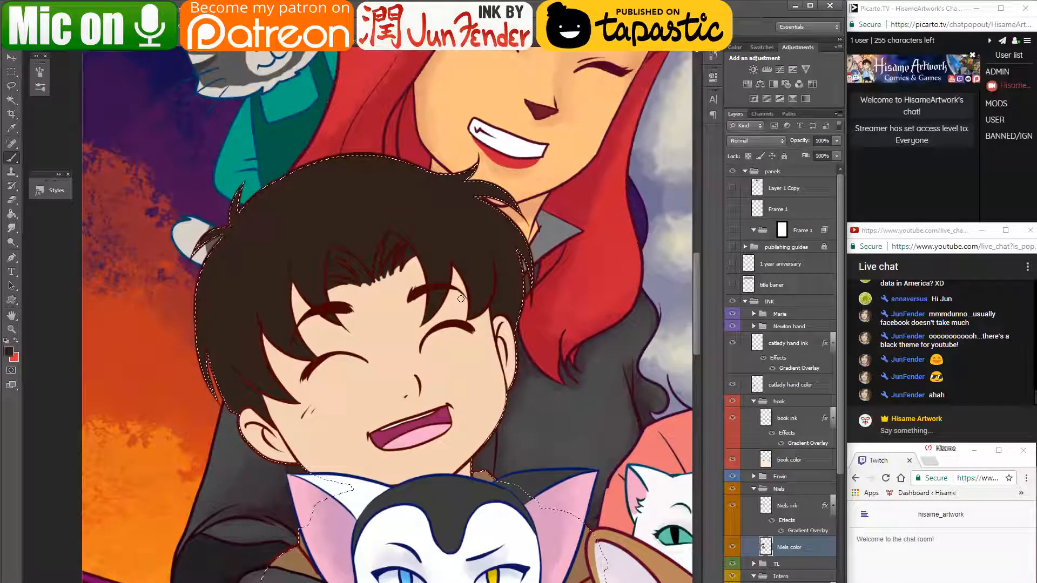
scroll(434, 272, "up", 1)
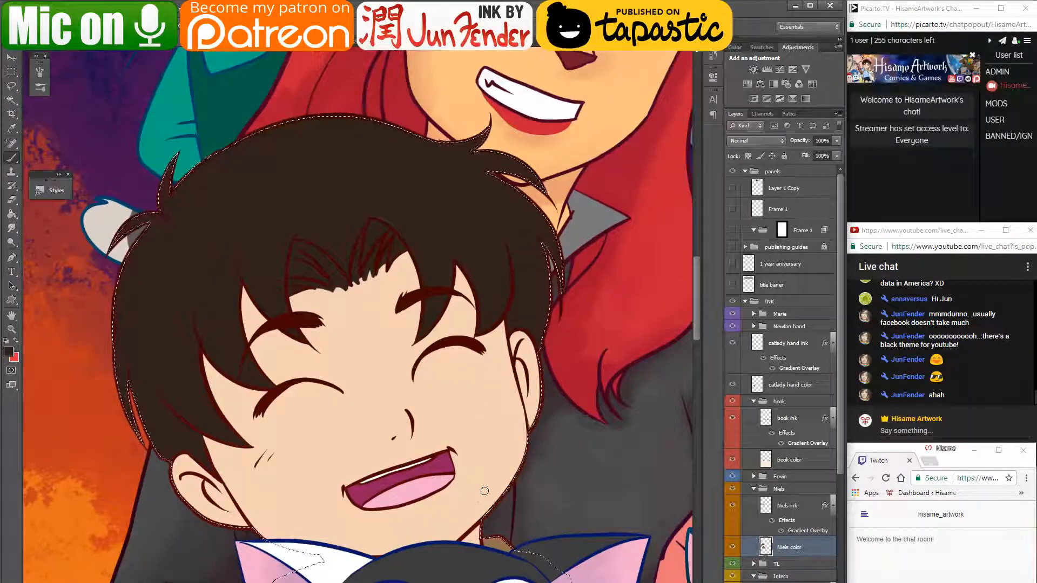
key("ctrl+Tab")
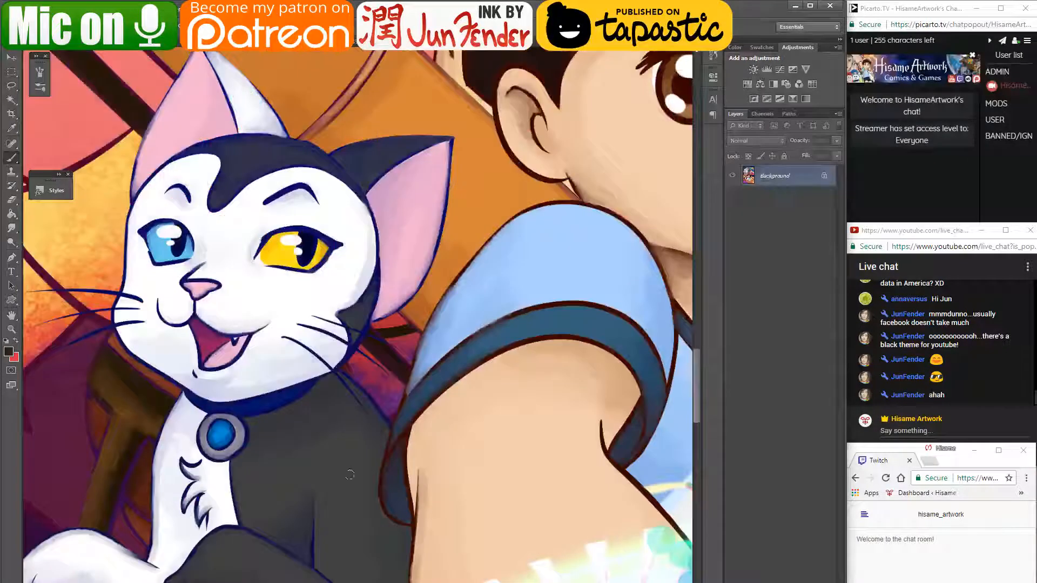
left_click_drag(543, 319, 231, 472)
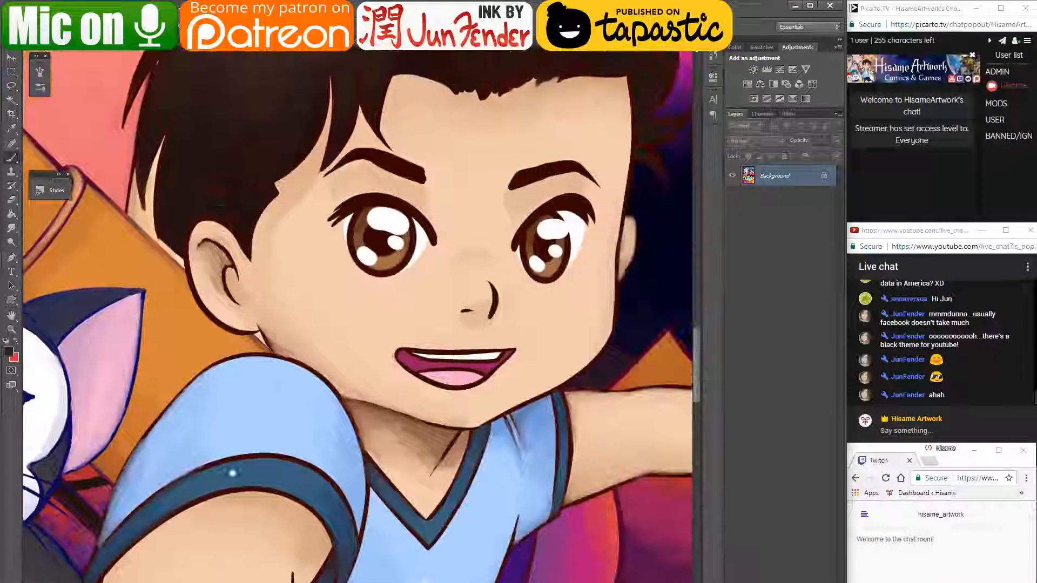
left_click(448, 430, "alt")
key("ctrl+Tab")
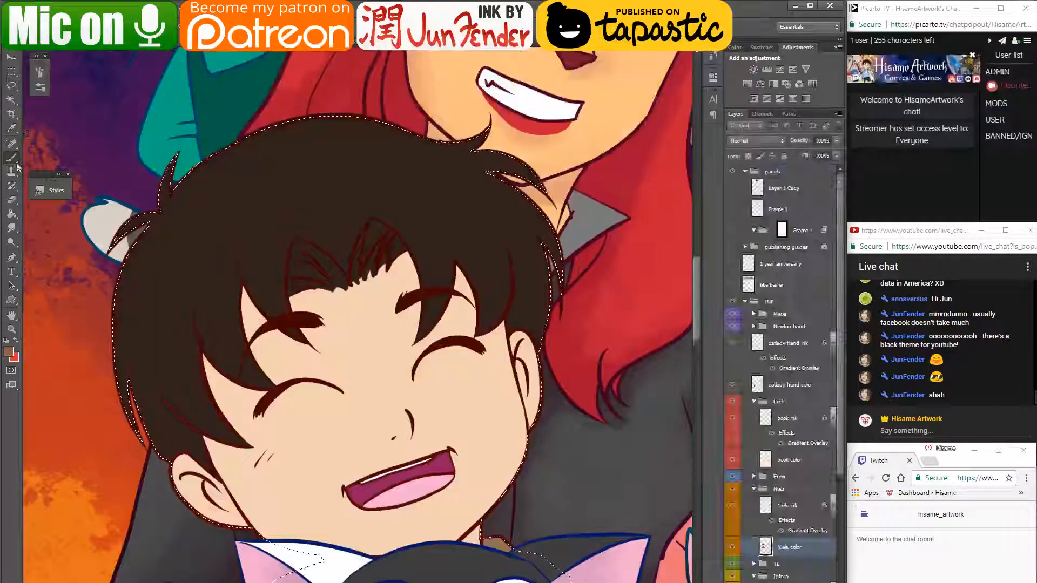
- Choose the 929 px textured brush preset and reduce its size to suit the boy's face
left_click(39, 27)
left_click(69, 367)
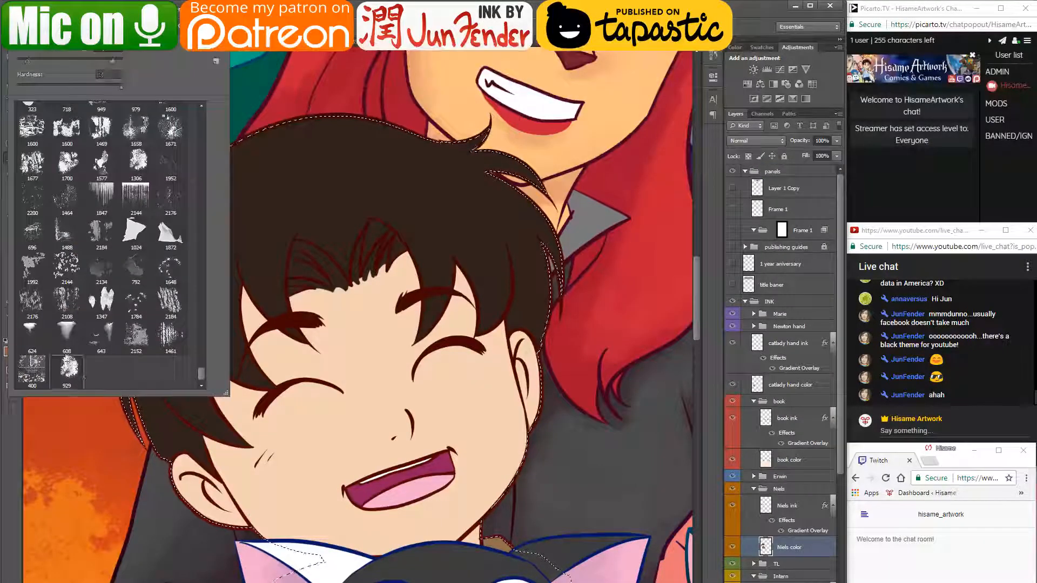
key("Return")
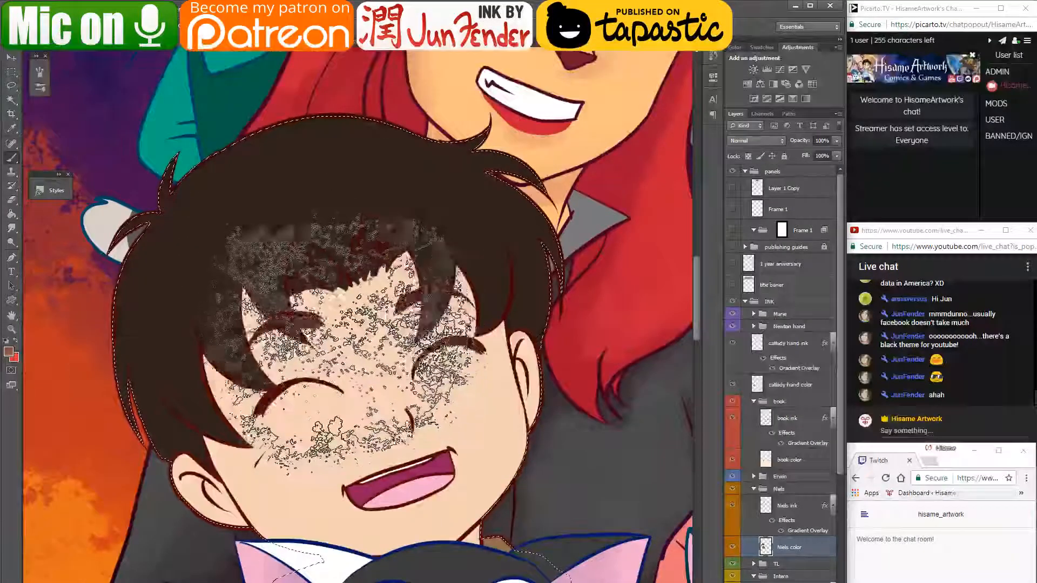
key("bracketleft")
key("bracketleft")
key("bracketleft")
key("bracketleft")
key("bracketleft")
key("bracketleft")
key("bracketleft")
key("bracketleft")
key("bracketleft")
key("bracketleft")
key("bracketleft")
key("bracketleft")
- Clear the hair and face selection, and select the boy's face area with the Magic Wand on the "Niels ink" layer
key("ctrl+d")
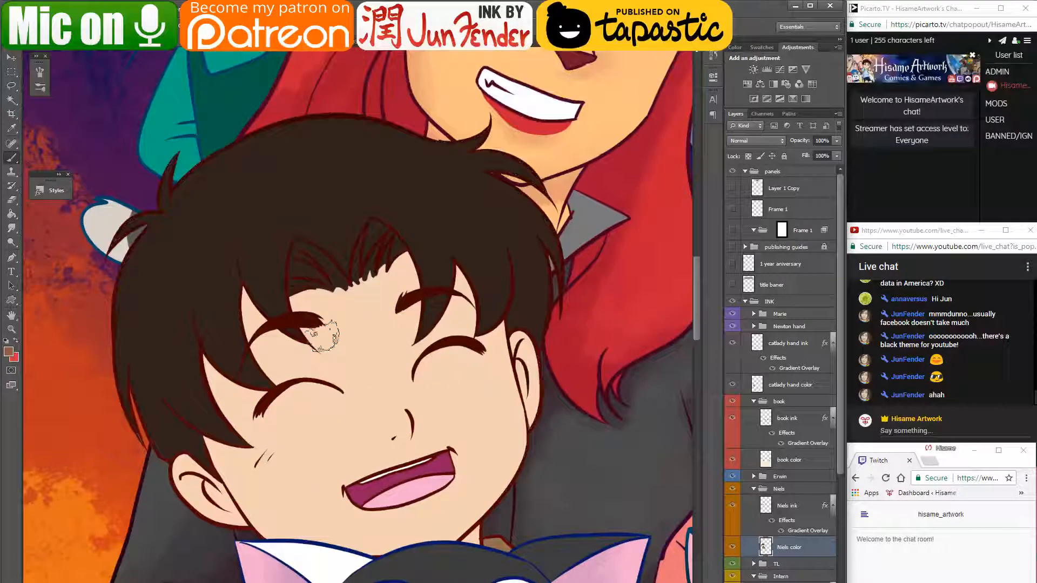
left_click(790, 515)
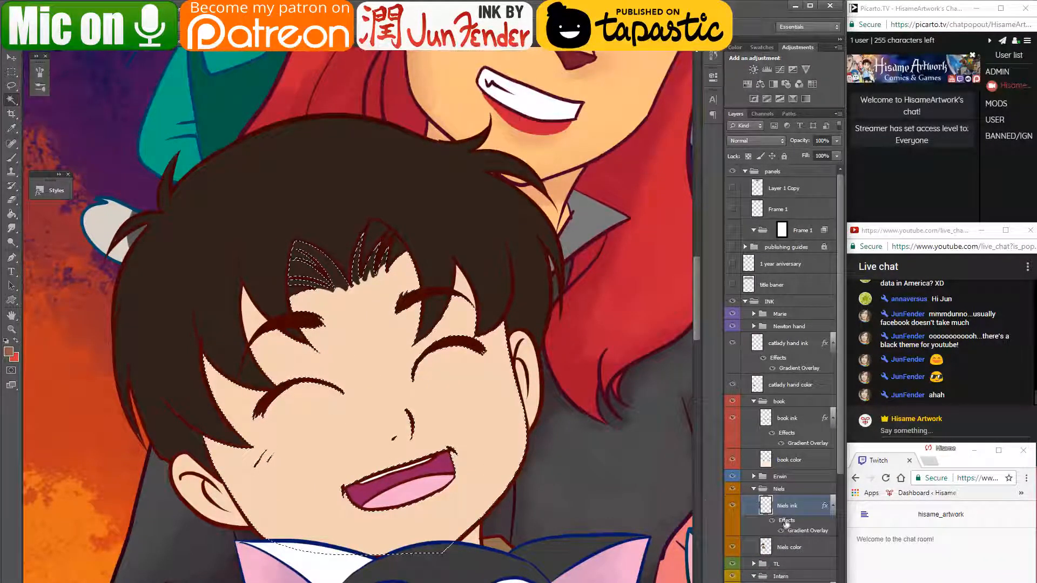
- Set the brush blending mode to Multiply and paint soft brown shadows under the fringe and along the cheek on the "Niels color" layer
left_click(787, 547)
left_click(13, 159)
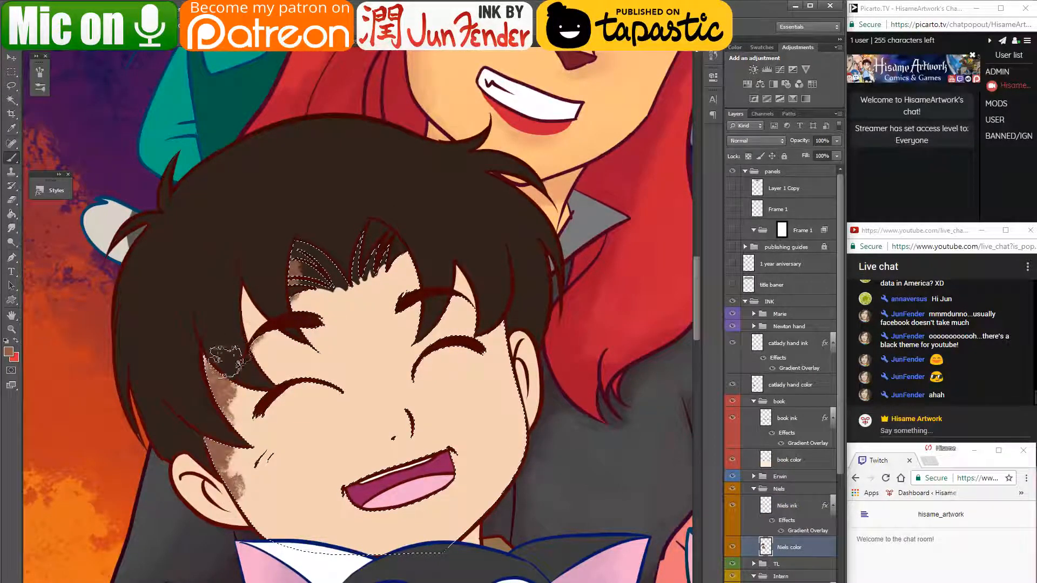
key("alt+bracketright")
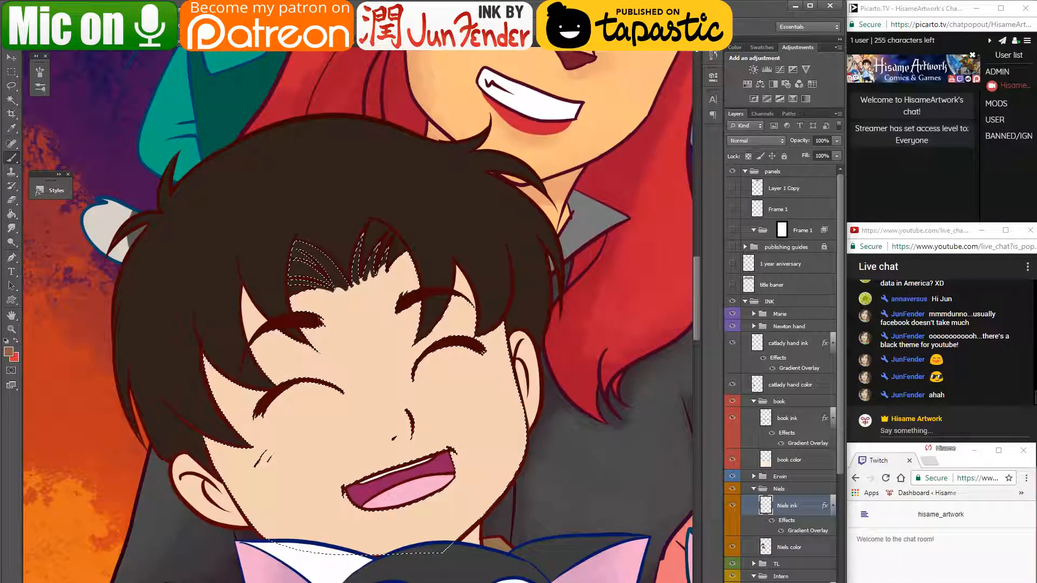
left_click(784, 548)
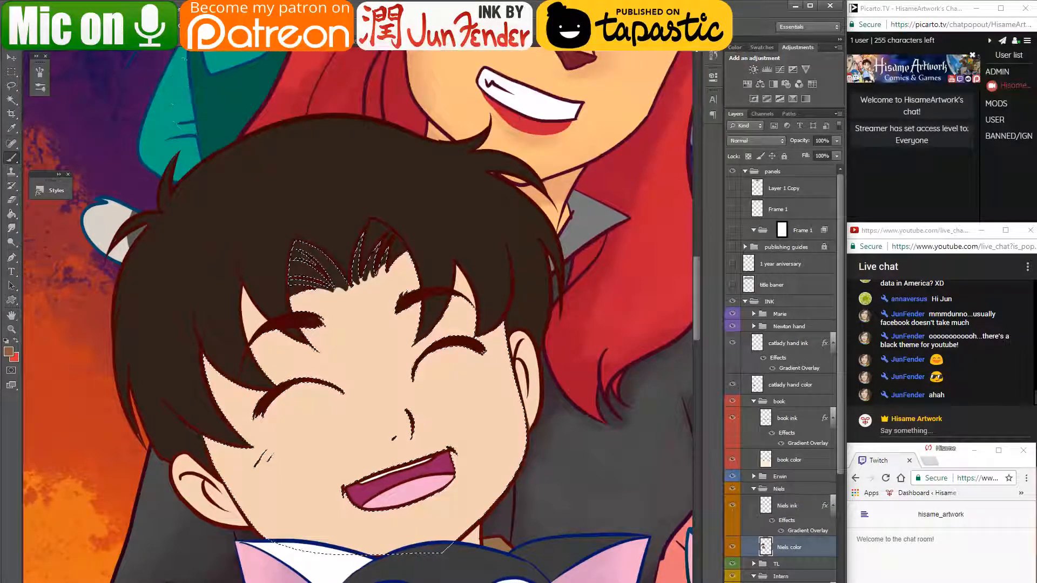
left_click(135, 26)
left_click(127, 89)
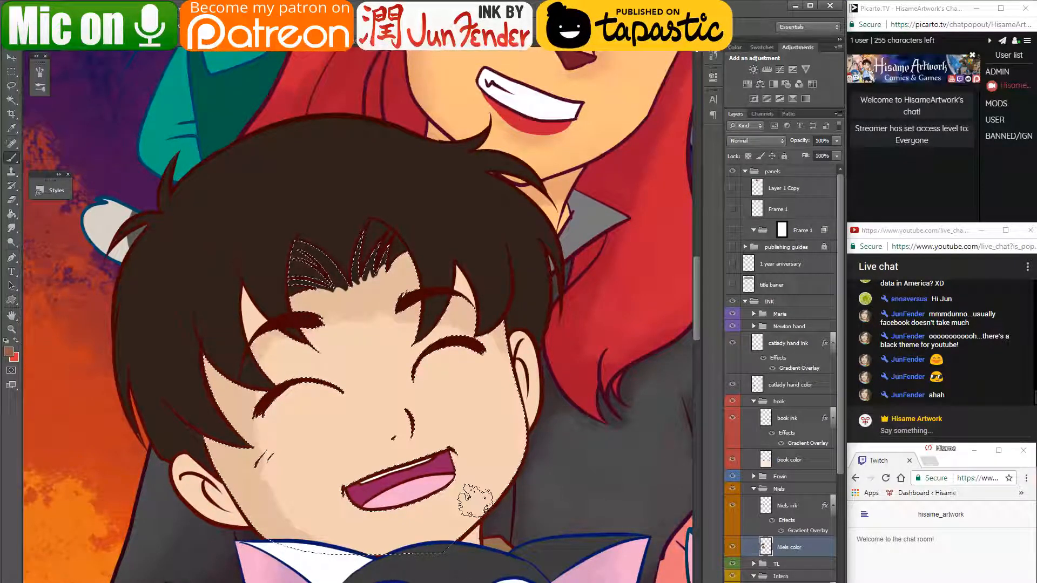
- Add the unshaded skin gap between the hair strands beside the eyebrow to the selection and deepen the shadows under the fringe
scroll(360, 477, "up", 2)
mouse_move(359, 477)
left_mouse_down()
mouse_move(355, 350)
mouse_move(291, 311)
mouse_move(320, 314)
left_mouse_up()
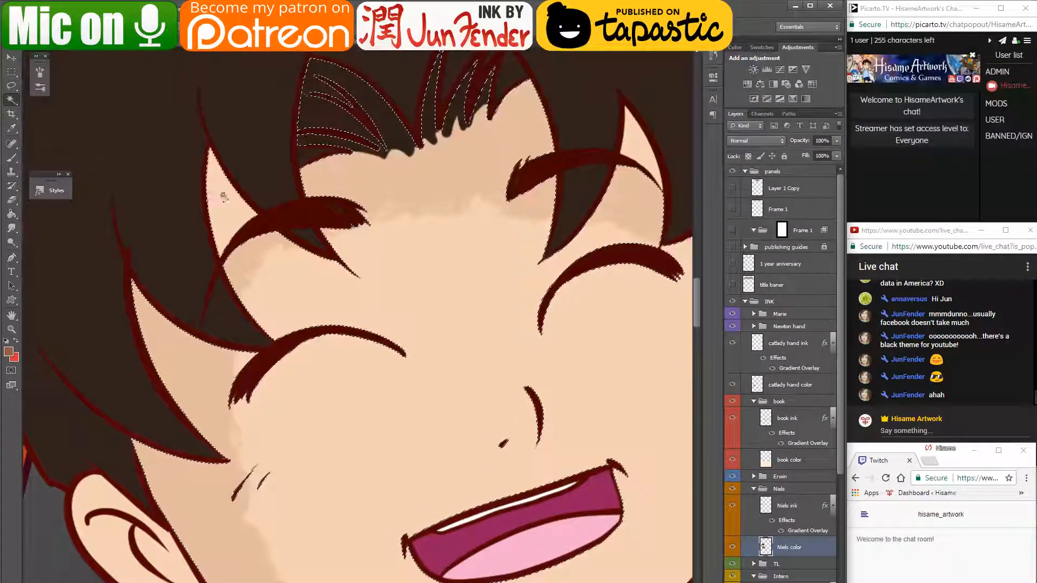
left_click(14, 156)
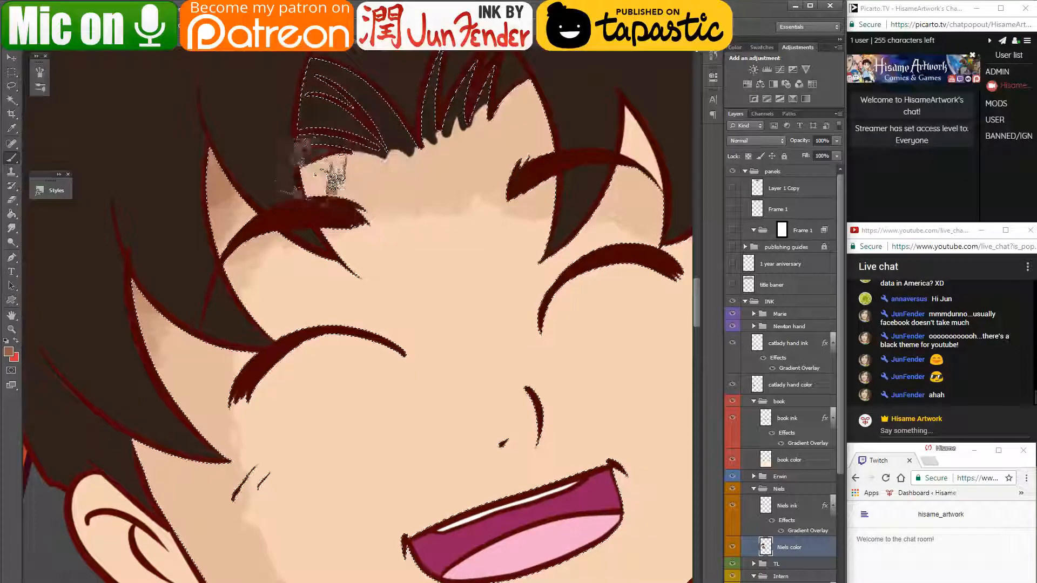
left_click_drag(351, 233, 329, 237)
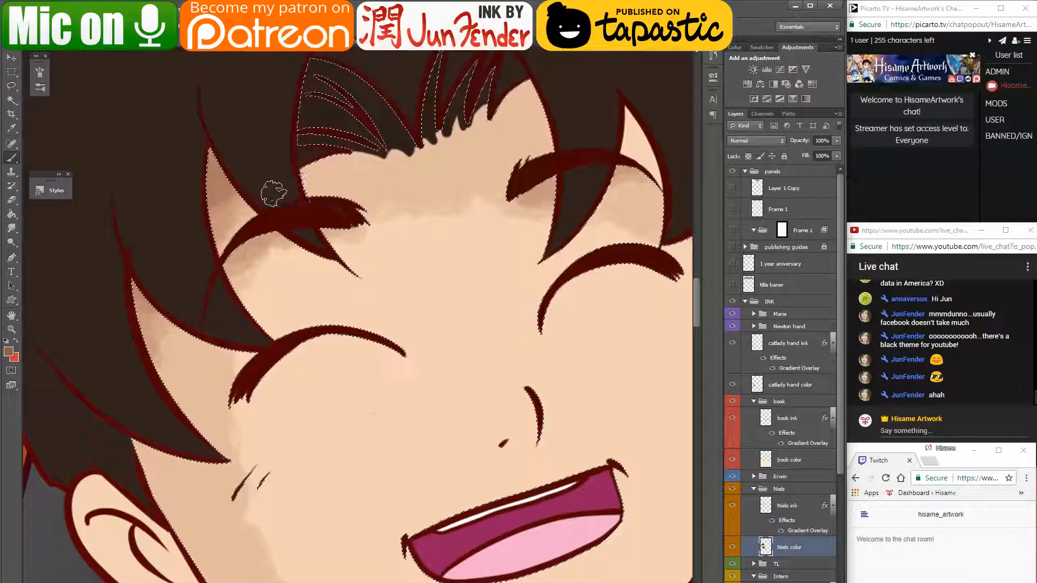
- Paint soft shadows beside the boy's nose and on the chin below his open mouth
left_click_drag(363, 410, 261, 257)
mouse_move(431, 264)
left_mouse_down()
mouse_move(423, 284)
mouse_move(399, 303)
left_mouse_up()
key("ctrl+z")
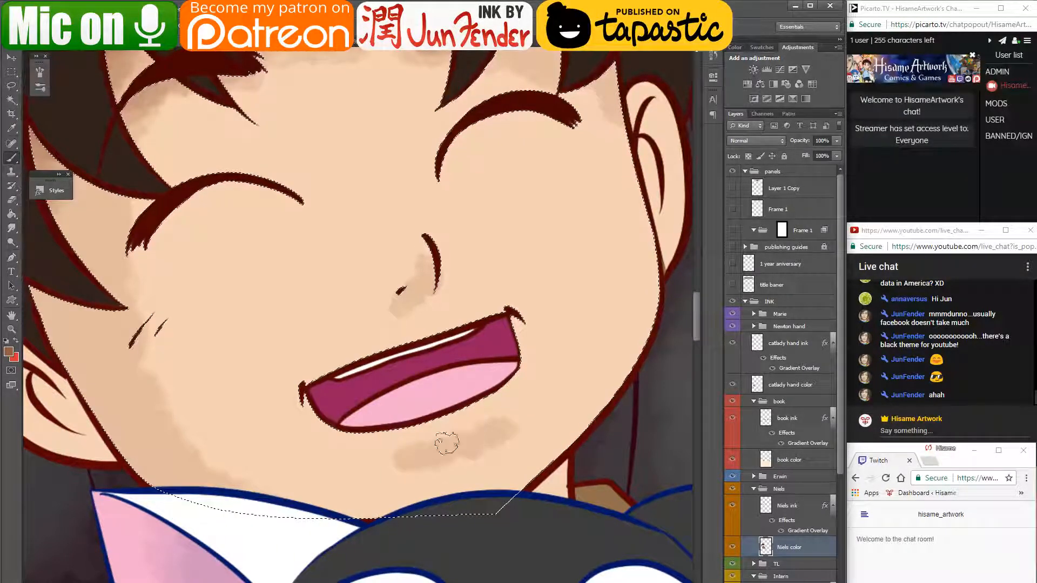
left_click(415, 457)
mouse_move(463, 448)
left_mouse_down()
mouse_move(510, 401)
mouse_move(423, 457)
mouse_move(451, 464)
mouse_move(477, 452)
mouse_move(488, 439)
mouse_move(424, 461)
mouse_move(487, 430)
left_mouse_up()
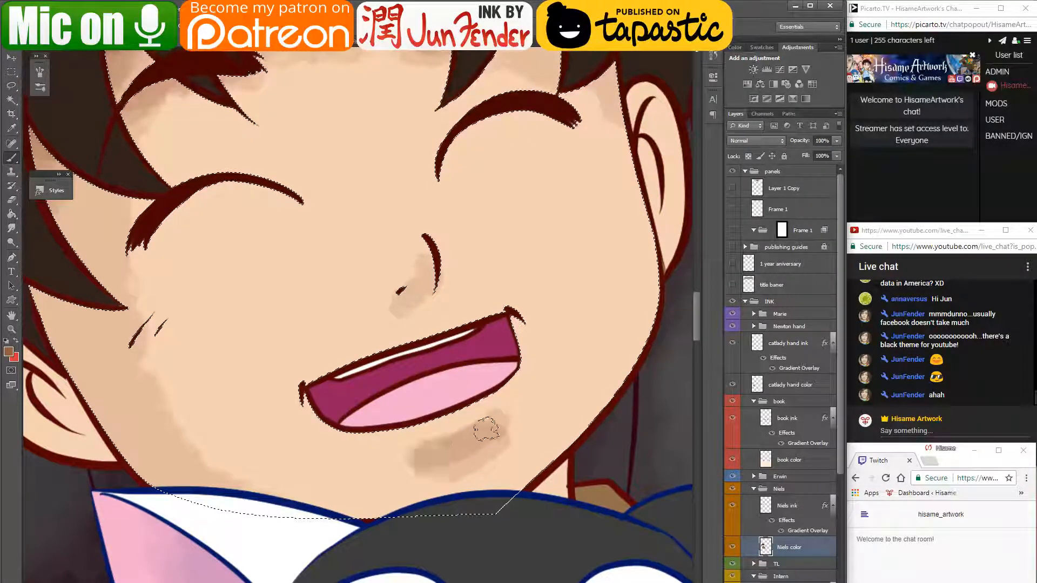
mouse_move(424, 270)
left_mouse_down()
mouse_move(452, 355)
mouse_move(448, 321)
left_mouse_up()
- Add the remaining skin gap between the strands above the other eyebrow to the selection, shade it brown, and clear the selection
left_click_drag(240, 139, 254, 241)
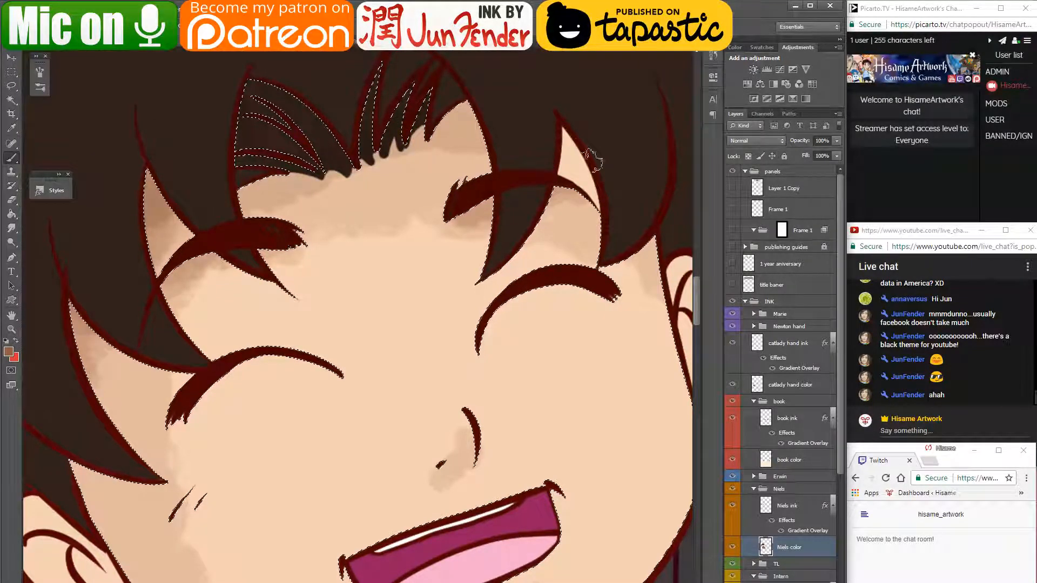
left_click(11, 100)
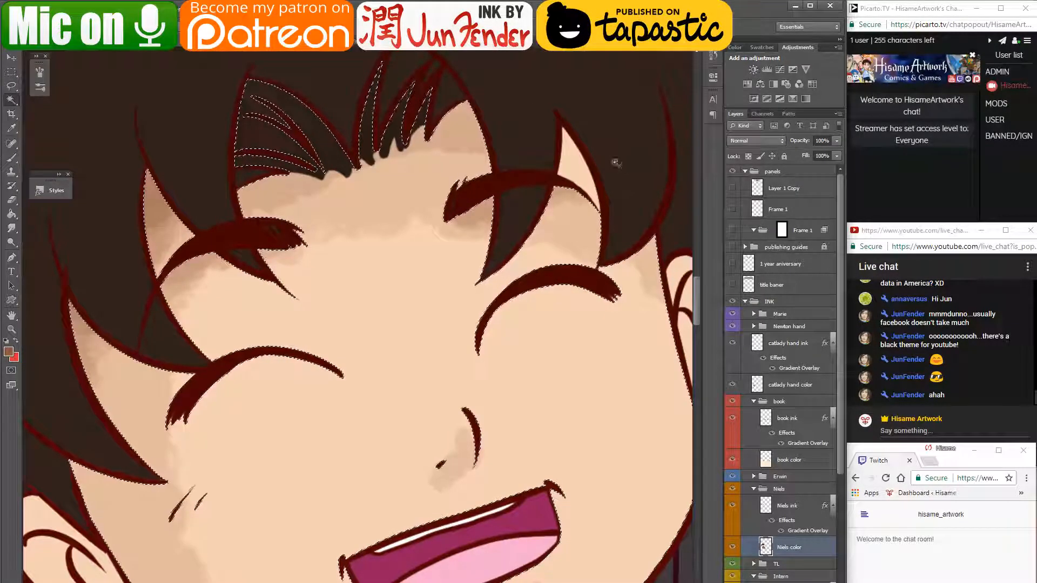
key("b")
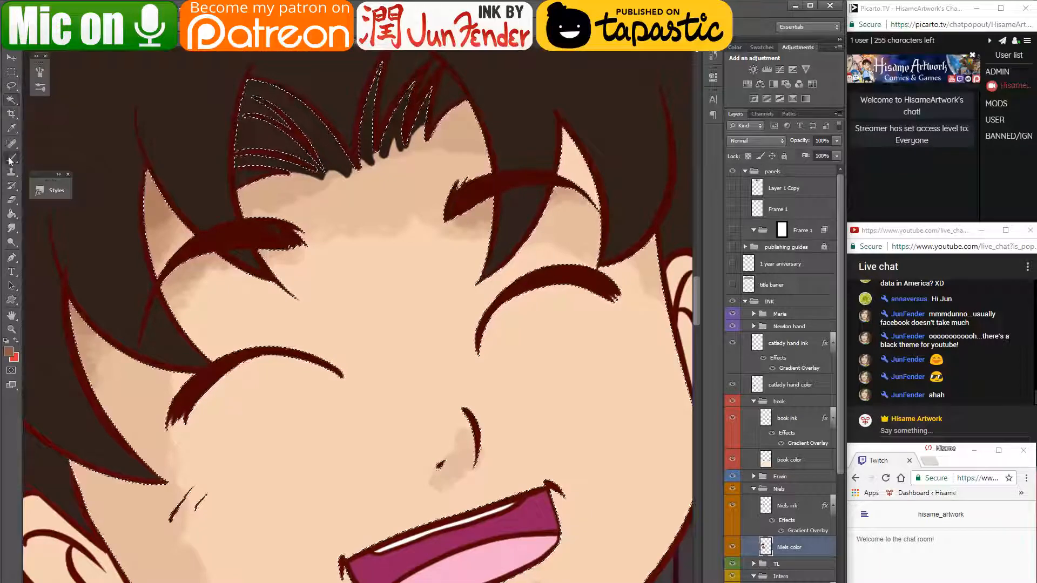
left_click_drag(576, 128, 592, 179)
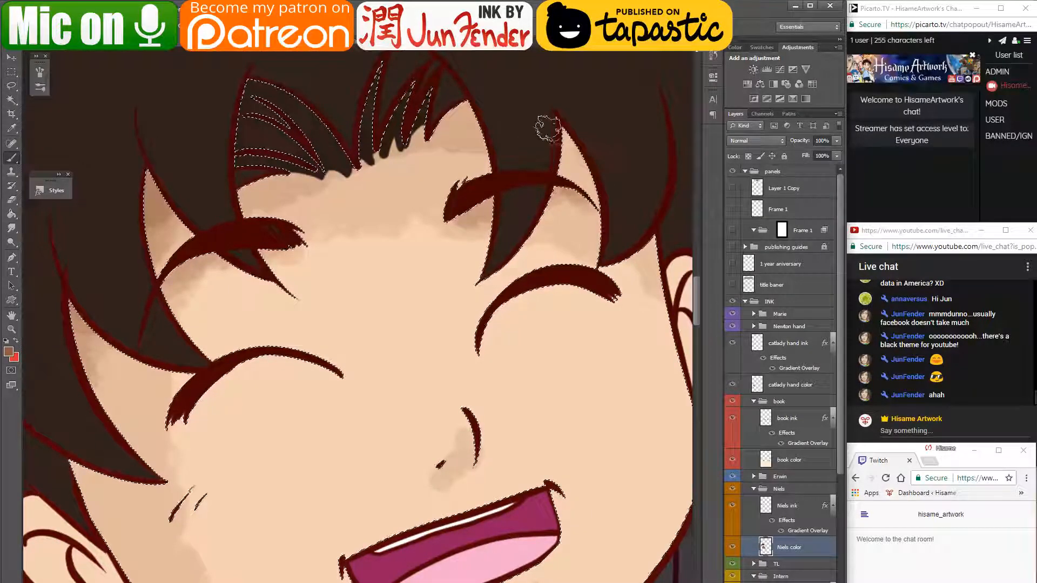
left_click_drag(549, 133, 625, 203)
left_click_drag(592, 162, 555, 132)
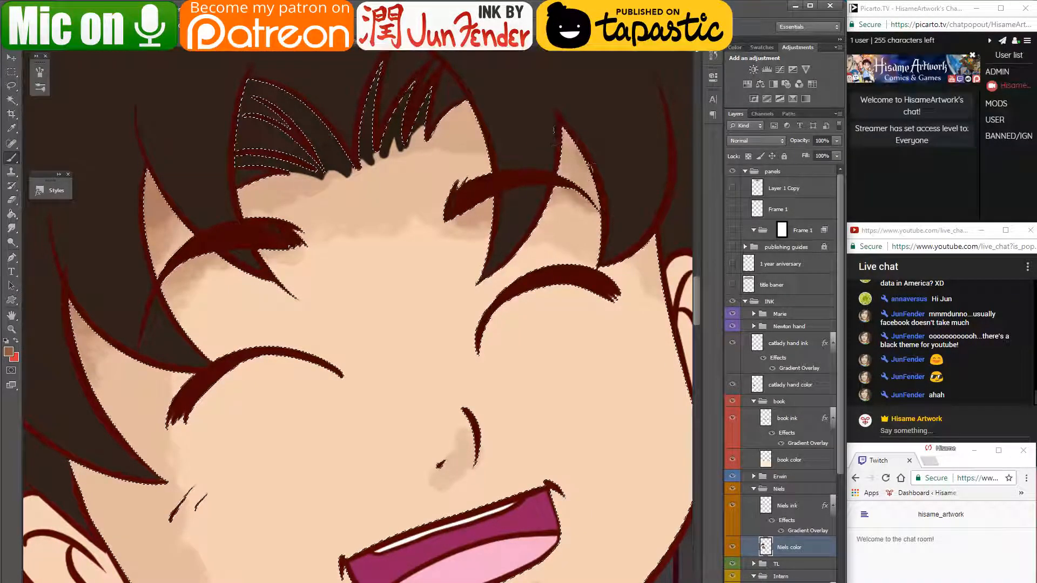
key("ctrl+d")
left_click_drag(497, 267, 529, 157)
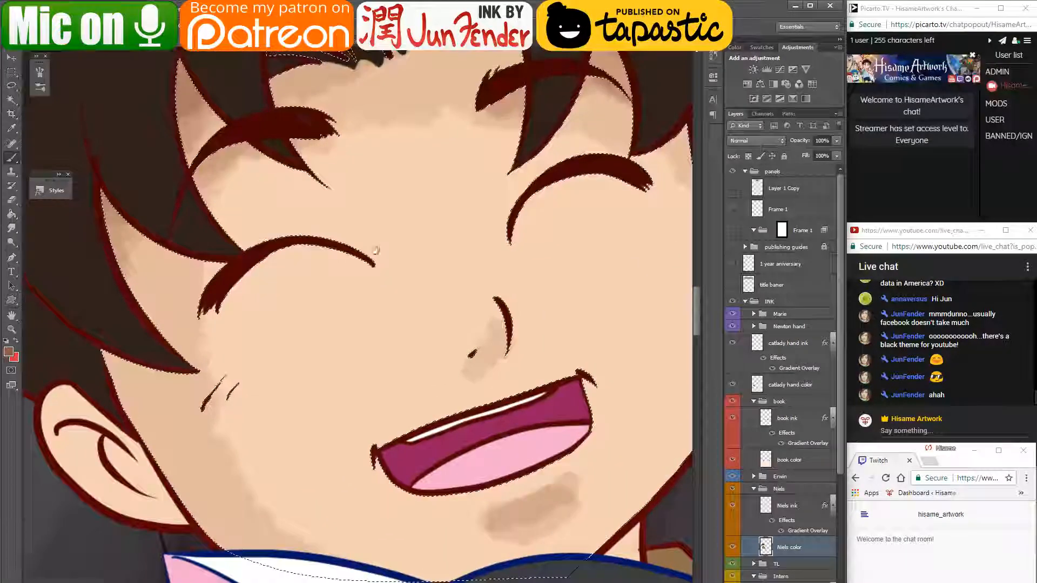
mouse_move(378, 257)
left_mouse_down()
mouse_move(431, 414)
mouse_move(421, 419)
left_mouse_up()
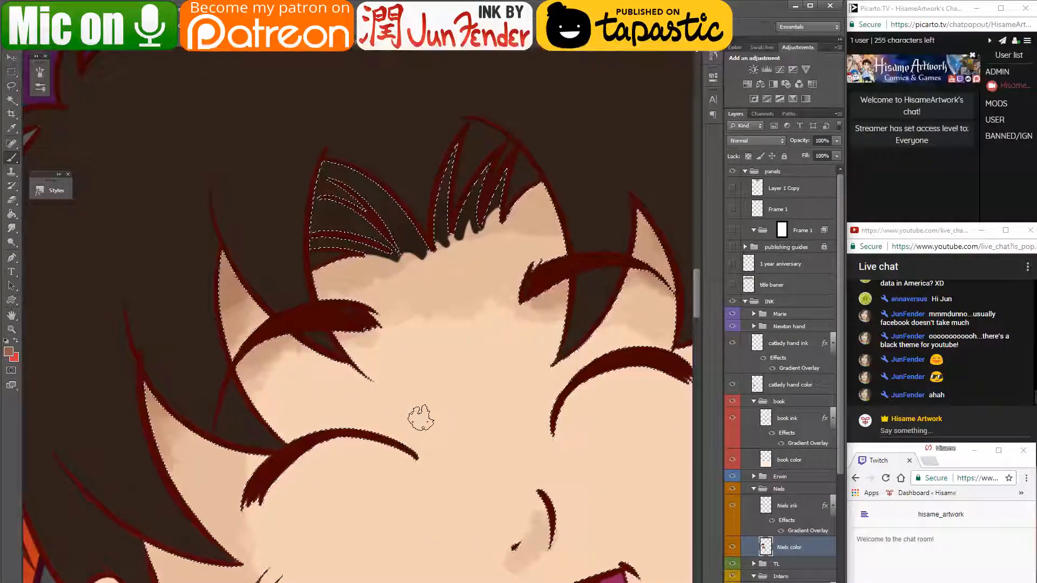
key("ctrl+d")
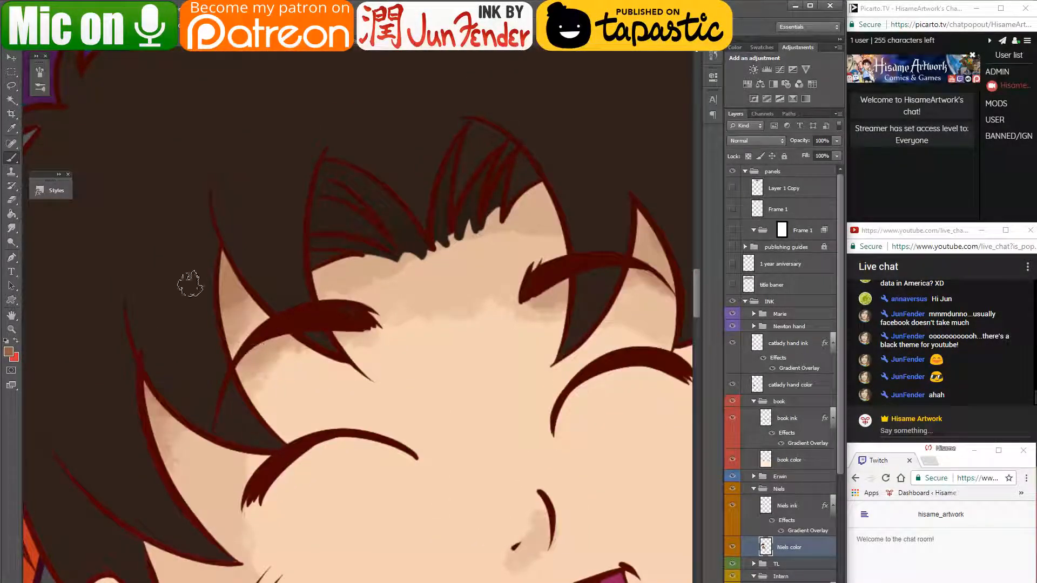
- Sample the dark hair color, change the brush blending mode, and darken the hair around the strands at the boy's temple
left_click(243, 225, "alt")
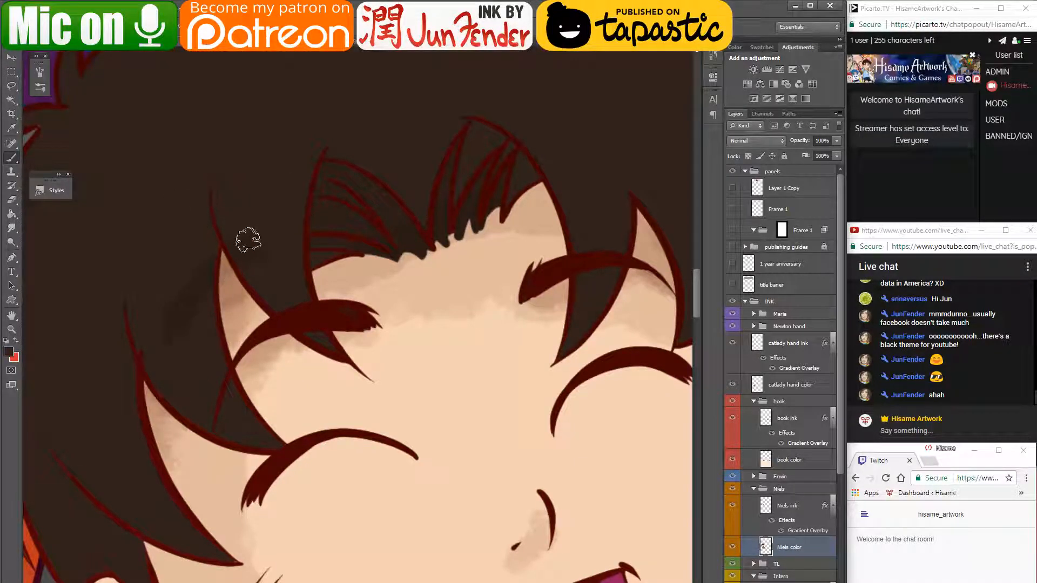
left_click(135, 26)
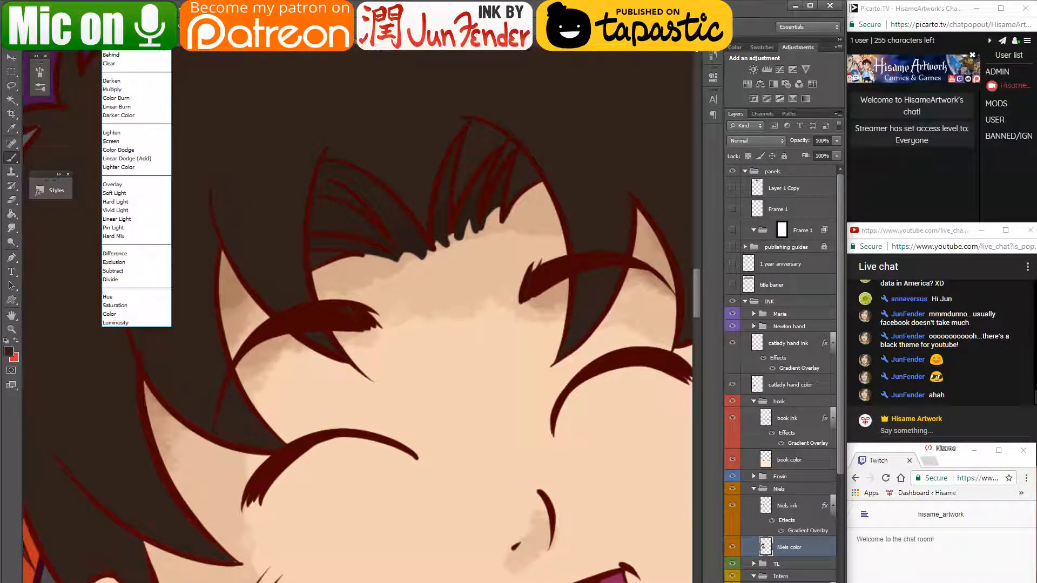
left_click(140, 70)
mouse_move(235, 254)
left_mouse_down()
mouse_move(195, 298)
mouse_move(270, 263)
mouse_move(188, 310)
left_mouse_up()
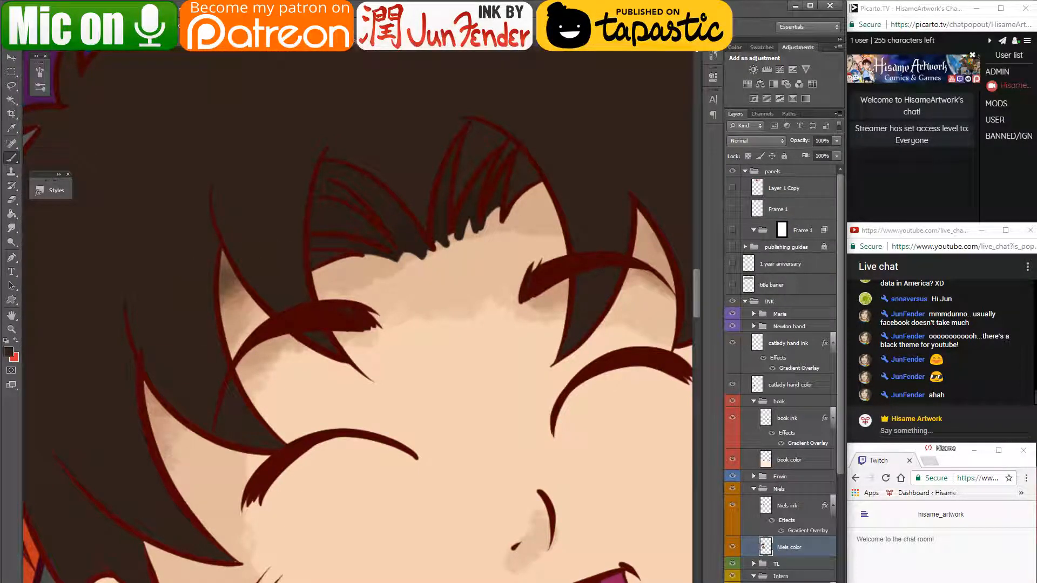
mouse_move(179, 302)
left_mouse_down()
mouse_move(218, 289)
mouse_move(243, 236)
mouse_move(216, 278)
mouse_move(267, 261)
mouse_move(155, 321)
mouse_move(204, 299)
mouse_move(197, 203)
mouse_move(183, 318)
mouse_move(225, 176)
left_mouse_up()
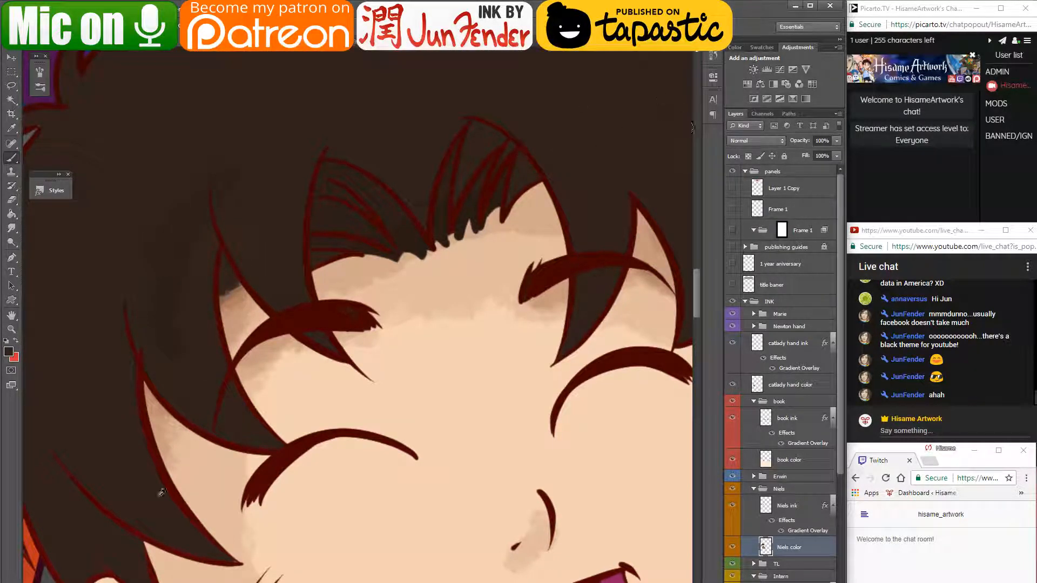
- Sample the hair color again and extend the dark shading across the crown and side of the boy's hair
scroll(285, 435, "down", 2)
scroll(82, 402, "up", 1)
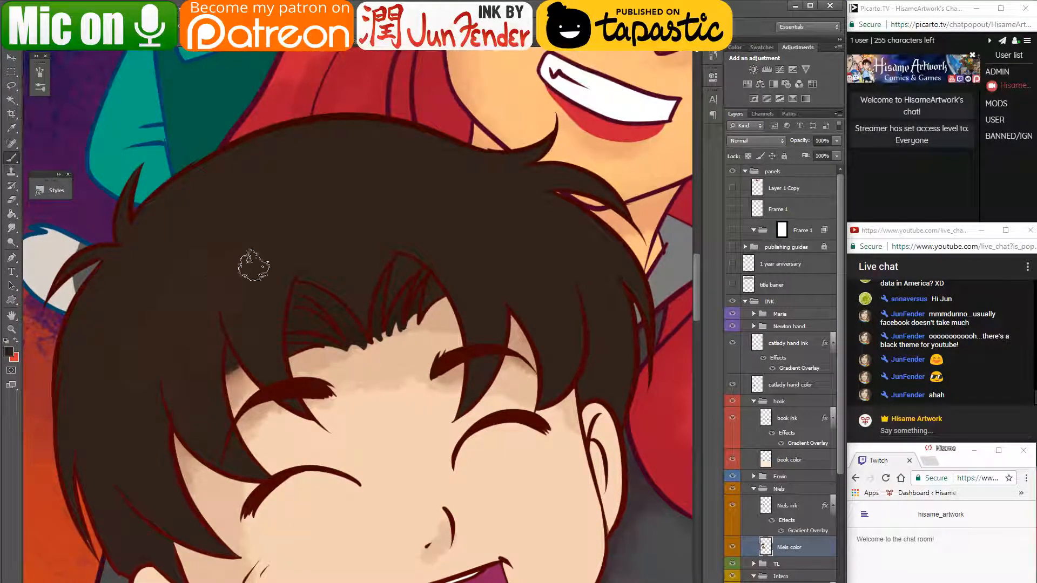
left_click(256, 204, "alt")
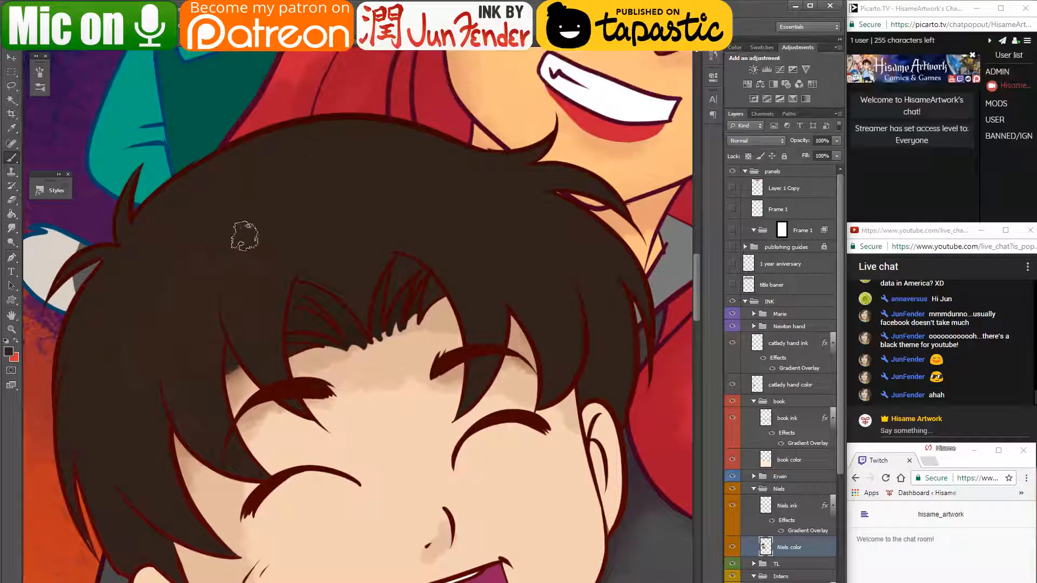
left_click_drag(243, 236, 116, 372)
left_click_drag(249, 255, 315, 234)
- Select the boy's hair and its separate strands with the Magic Wand on the "Niels ink" layer, and make "Niels color" the active layer
left_click(788, 508)
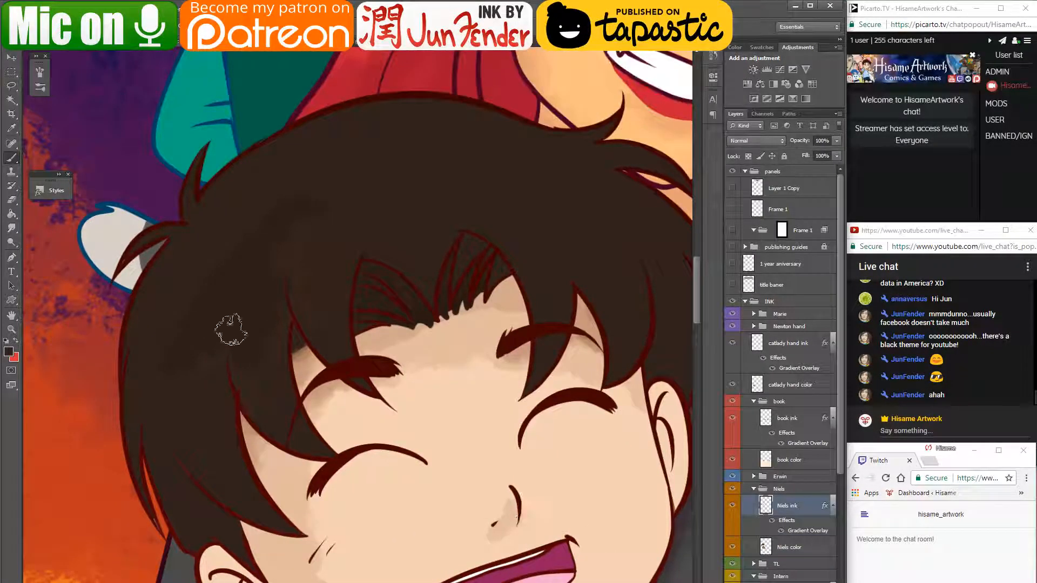
left_click(11, 100)
left_click(418, 230)
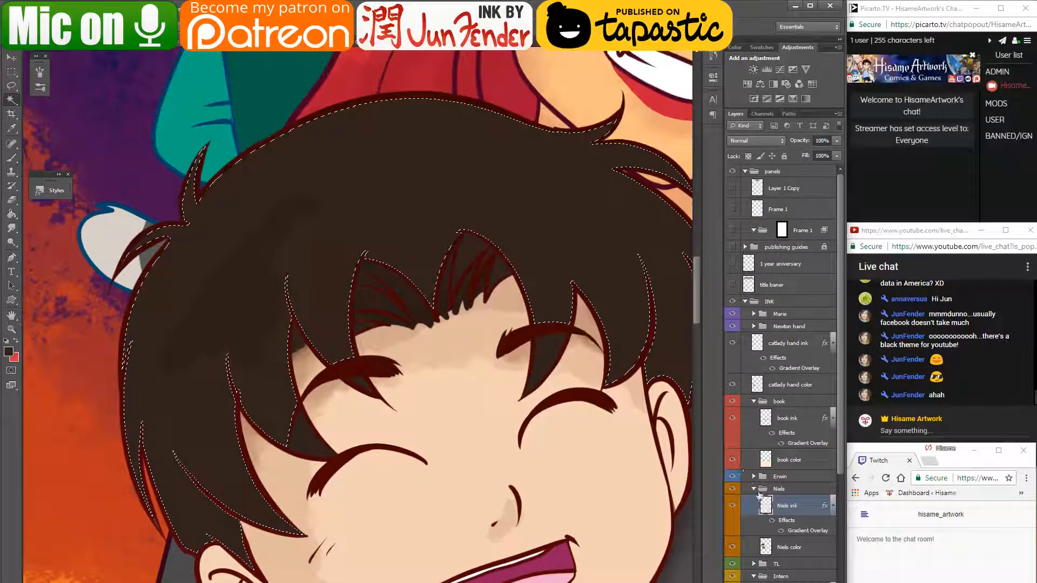
left_click(360, 383, "shift")
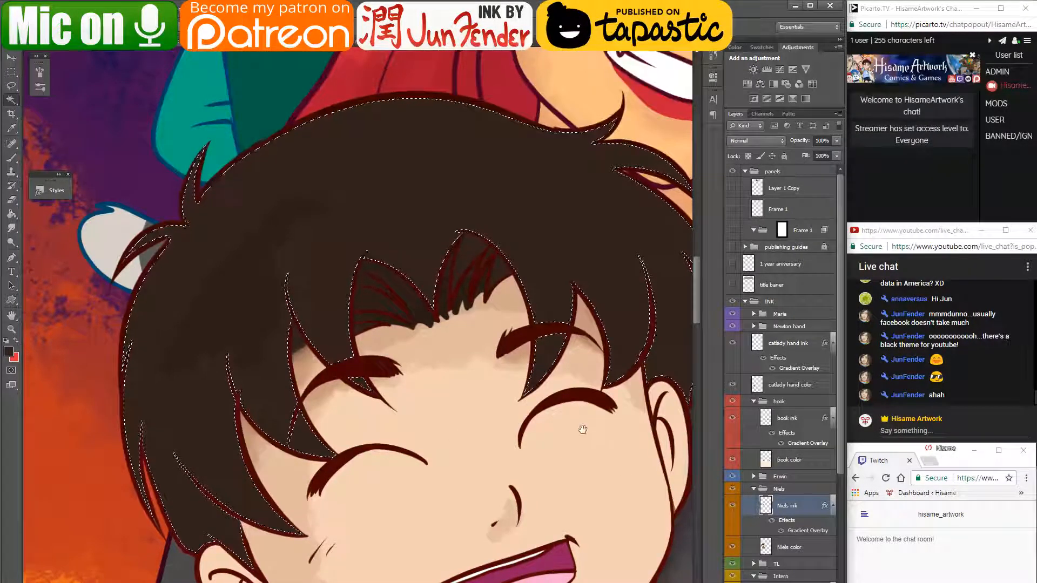
left_click_drag(579, 426, 537, 428)
left_click(787, 547)
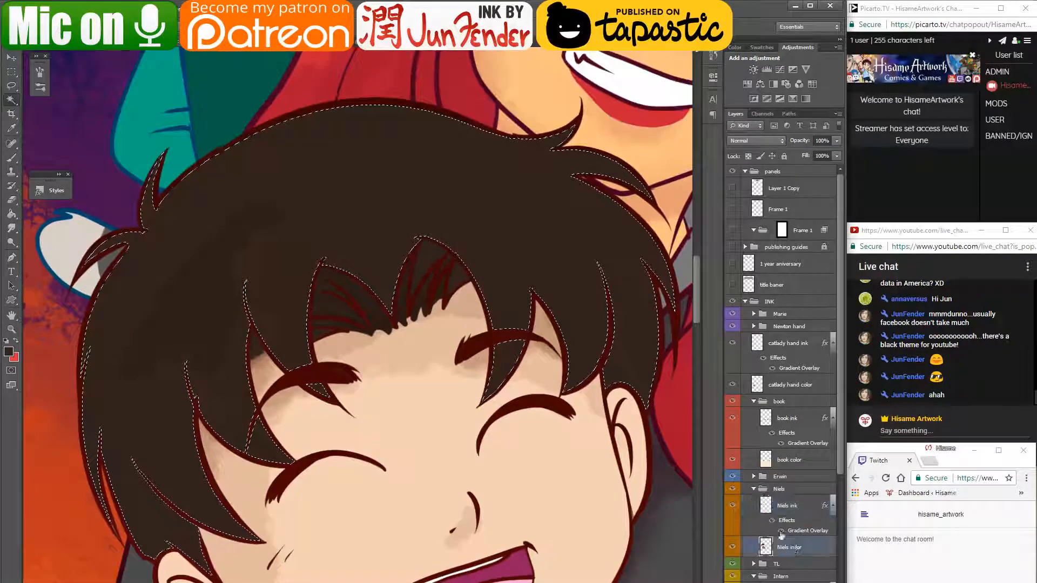
- Set the foreground color to dark brown #221510 and brush broad shadows into the selected hair above the fringe and along the sides
left_click_drag(54, 245, 75, 207)
key("b")
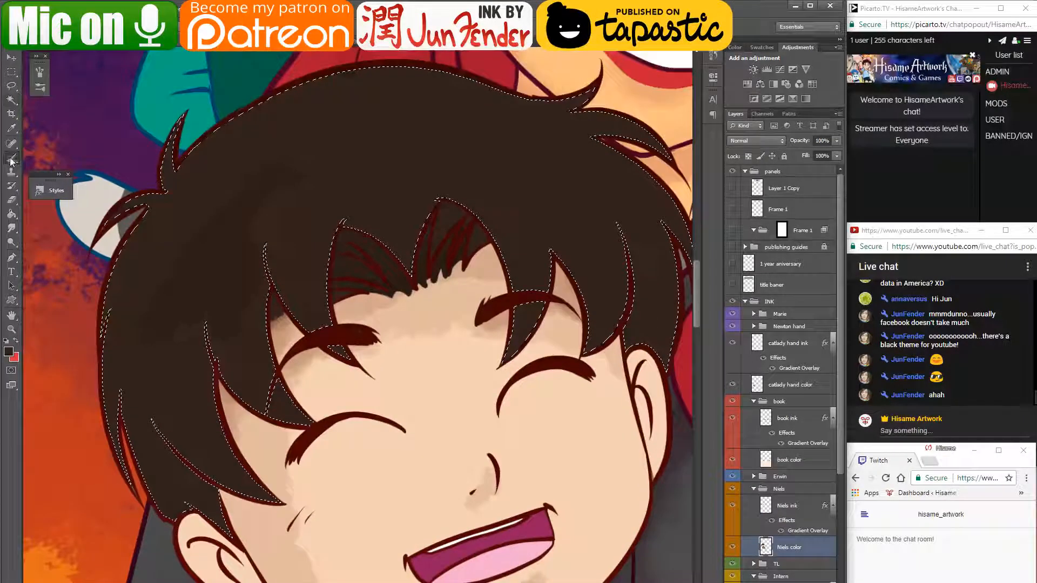
left_click_drag(171, 346, 209, 358)
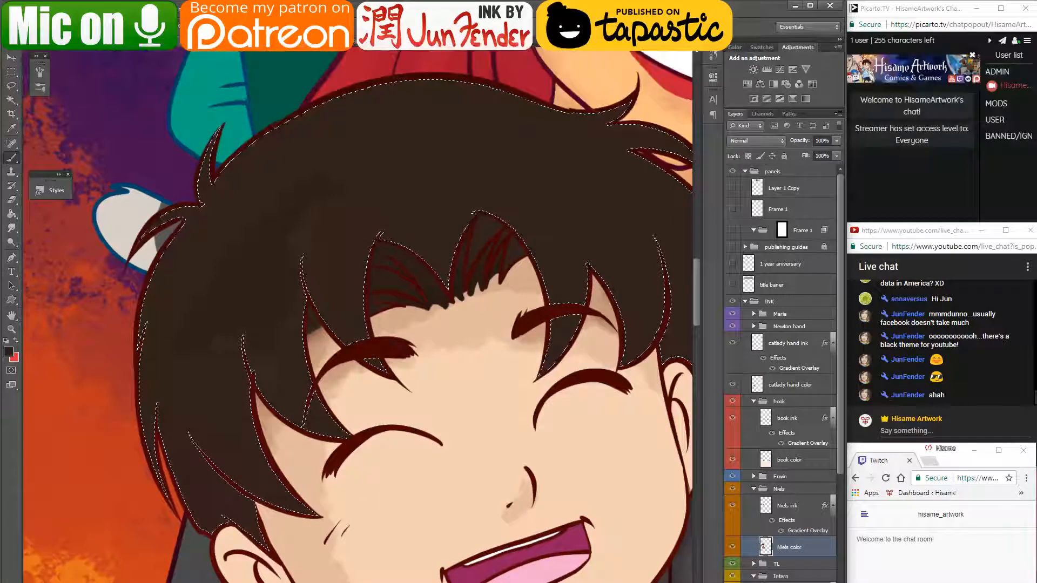
left_click(8, 352)
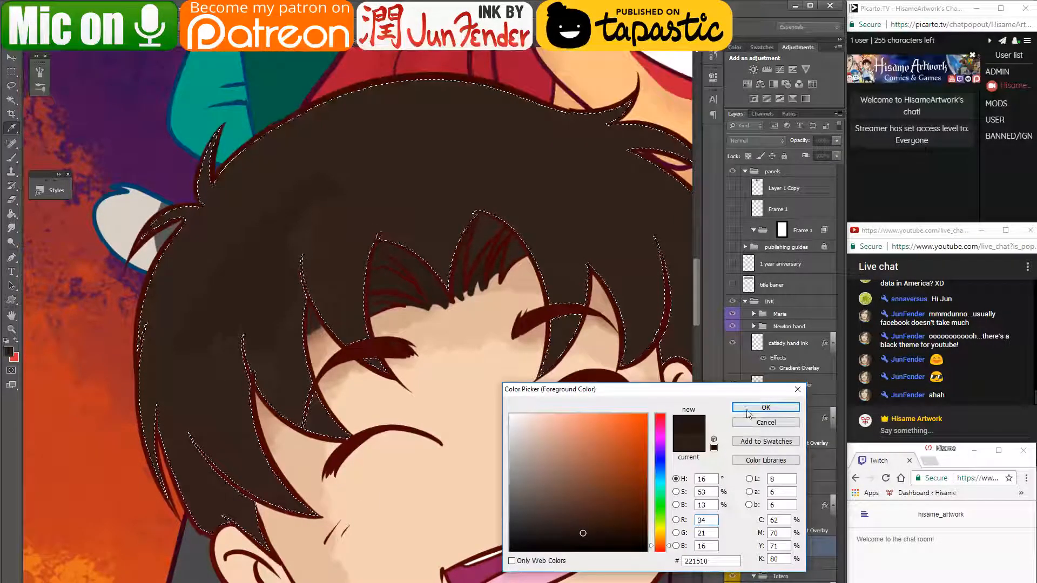
left_click(766, 407)
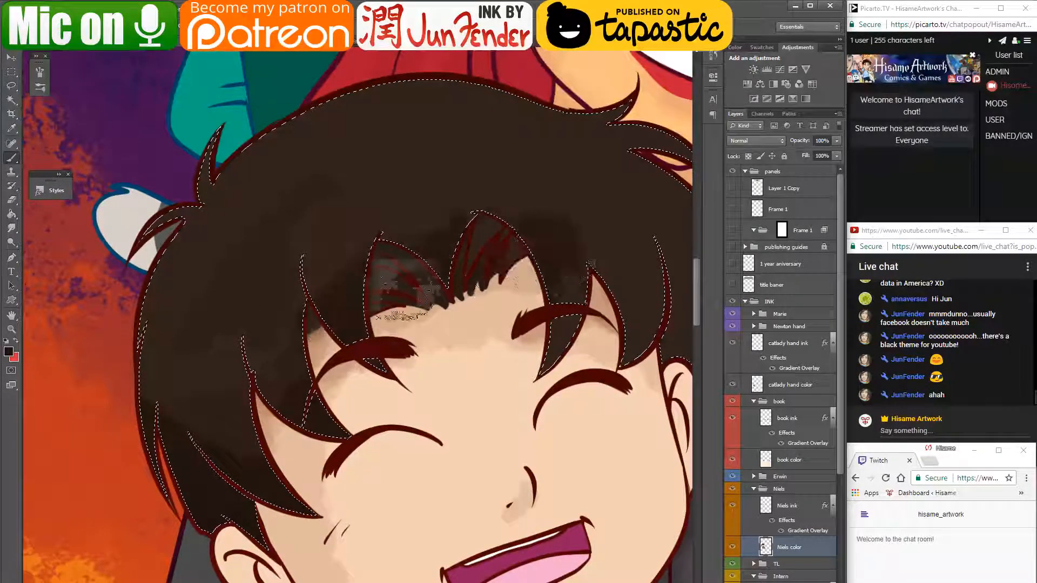
left_click_drag(655, 408, 526, 394)
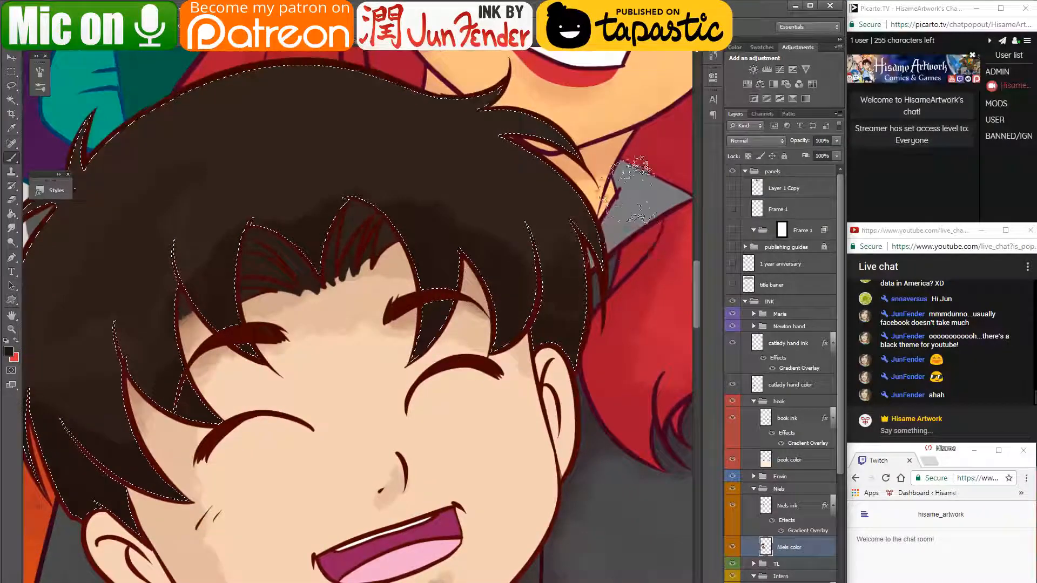
left_click_drag(203, 282, 377, 270)
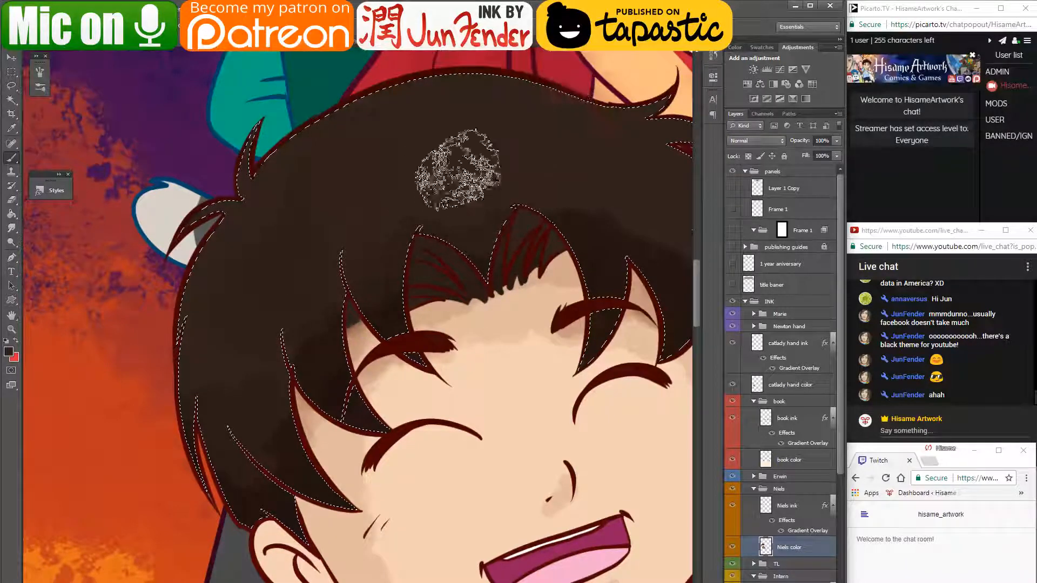
left_click_drag(569, 224, 369, 232)
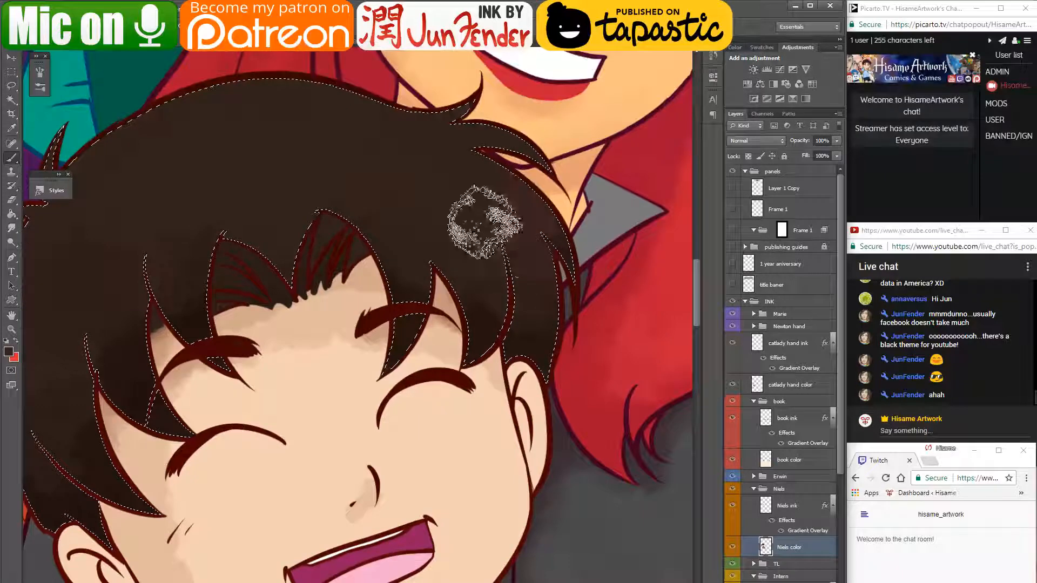
left_click_drag(254, 199, 356, 213)
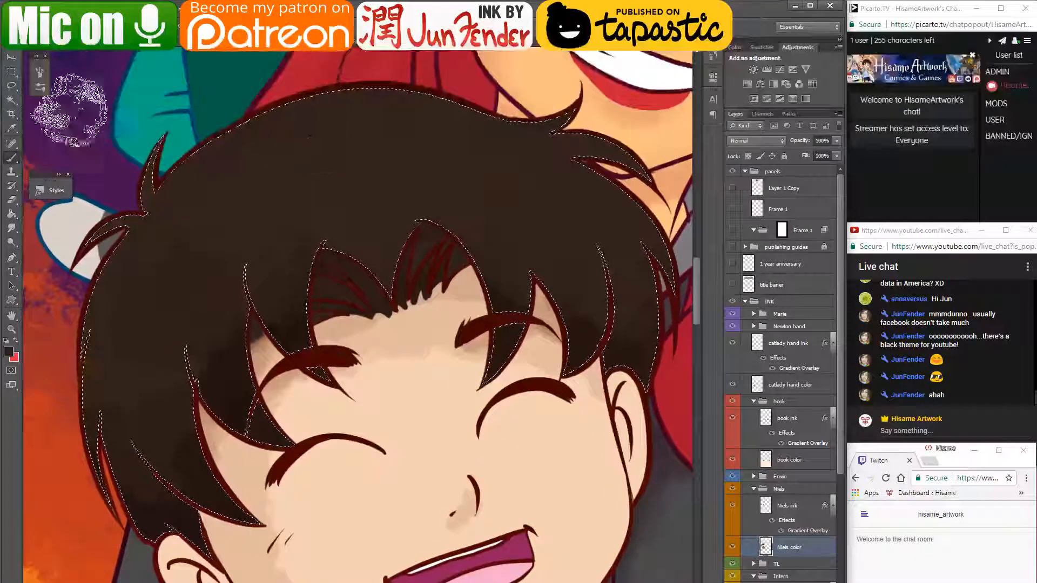
- Reselect the boy's hair, including the fringe gaps, with the Magic Wand and brush sampled dark brown above the fringe
left_click(11, 100)
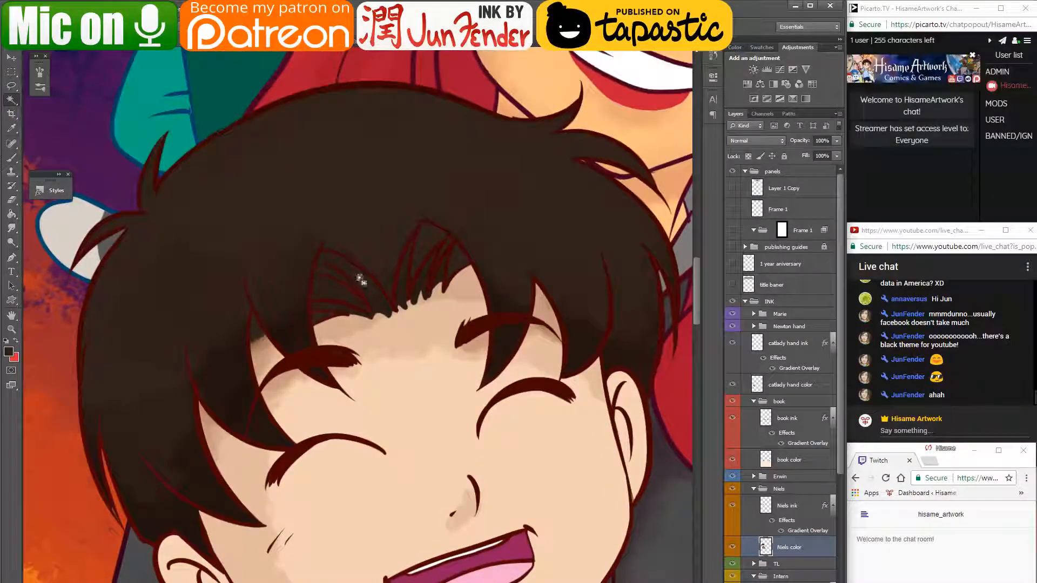
key("b")
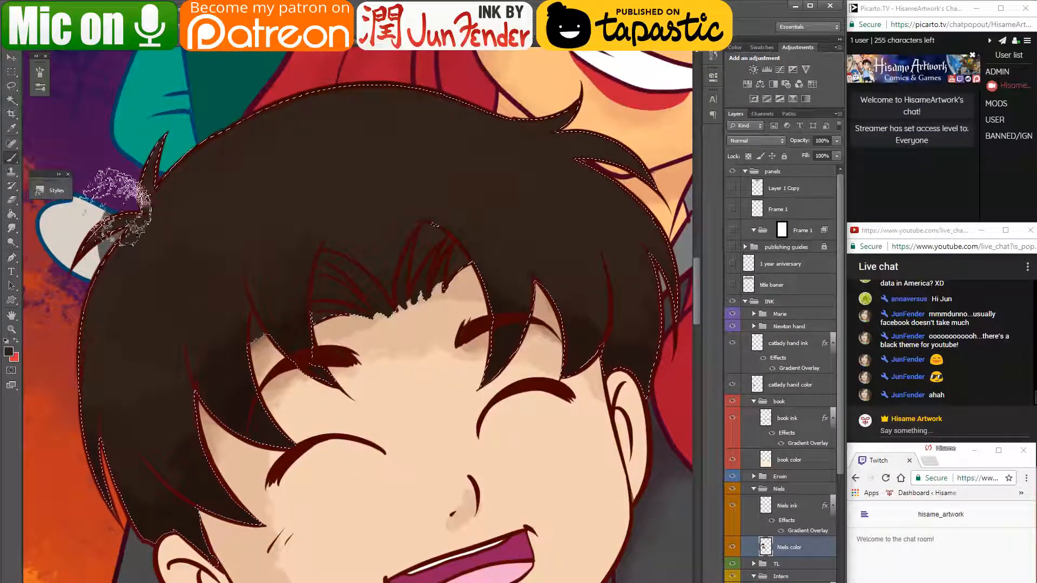
left_click(260, 419, "alt")
mouse_move(335, 318)
left_mouse_down()
mouse_move(311, 296)
mouse_move(362, 296)
mouse_move(508, 206)
mouse_move(329, 275)
mouse_move(316, 295)
mouse_move(411, 266)
mouse_move(282, 342)
mouse_move(306, 296)
mouse_move(265, 431)
mouse_move(462, 295)
left_mouse_up()
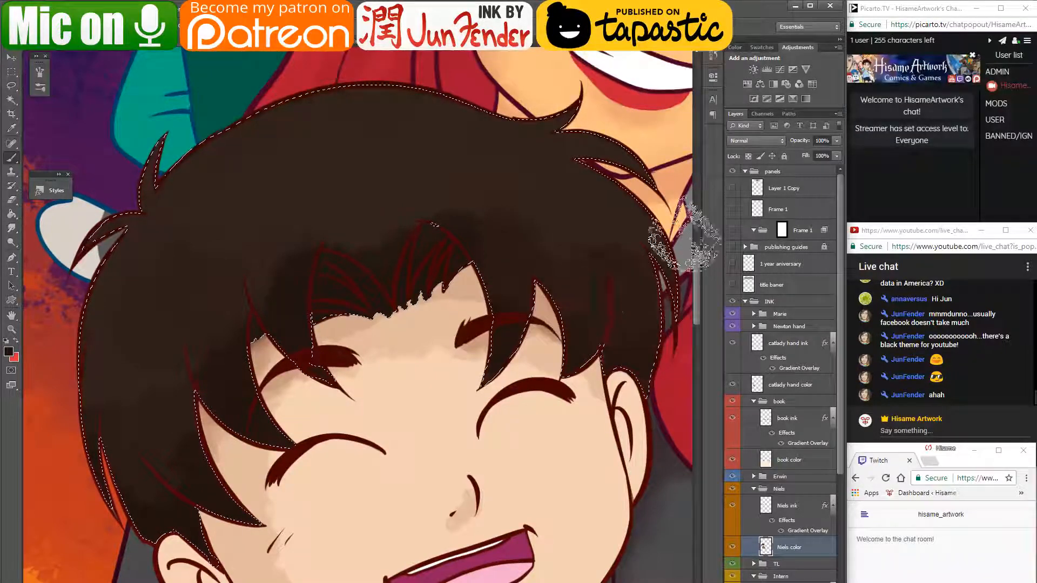
- Resample the hair tones and blend the shading across the crown and sides of the boy's hair, then deselect
left_click(584, 285, "alt")
mouse_move(626, 200)
left_mouse_down()
mouse_move(381, 195)
mouse_move(287, 220)
mouse_move(215, 284)
mouse_move(168, 364)
left_mouse_up()
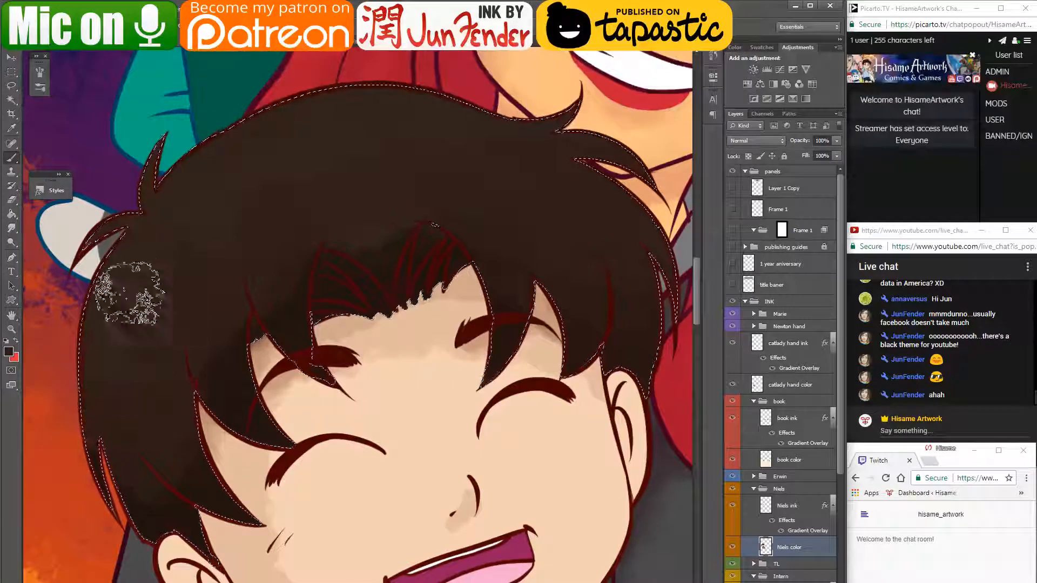
left_click(200, 477, "alt")
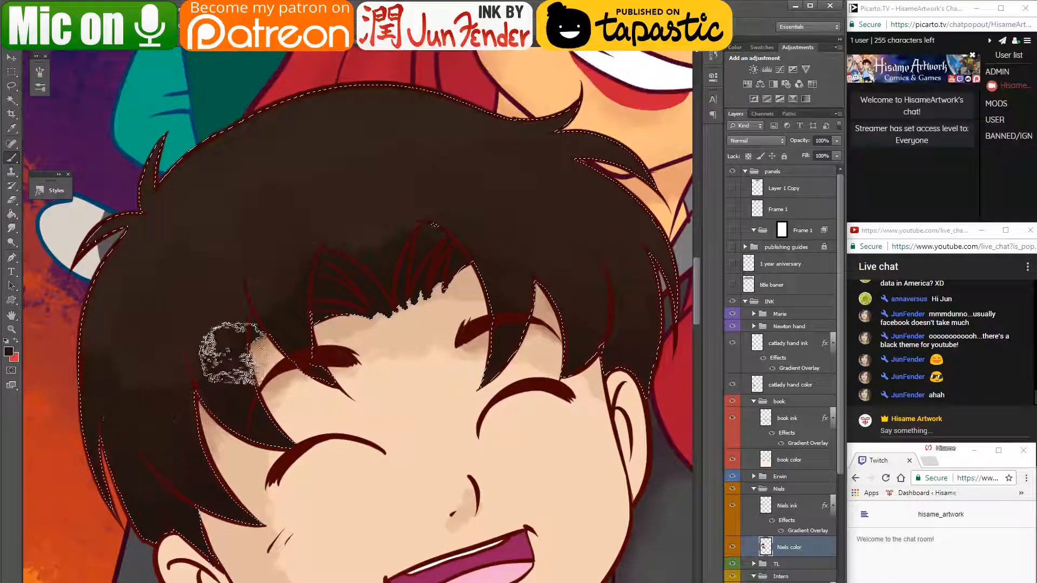
left_click(132, 250, "alt")
mouse_move(131, 250)
left_mouse_down()
mouse_move(92, 322)
mouse_move(225, 289)
mouse_move(129, 394)
left_mouse_up()
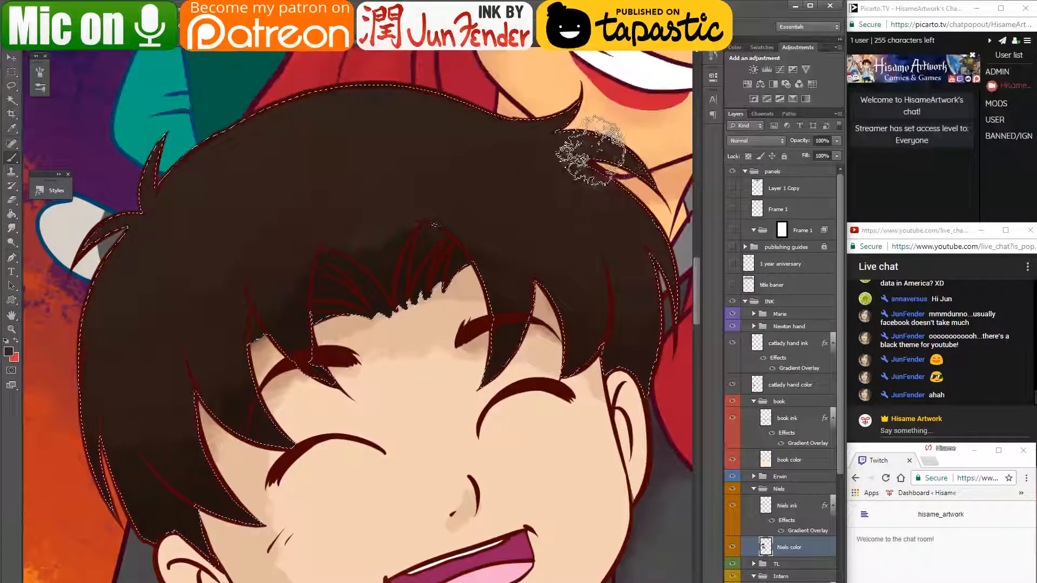
key("ctrl+d")
scroll(453, 311, "down", 8)
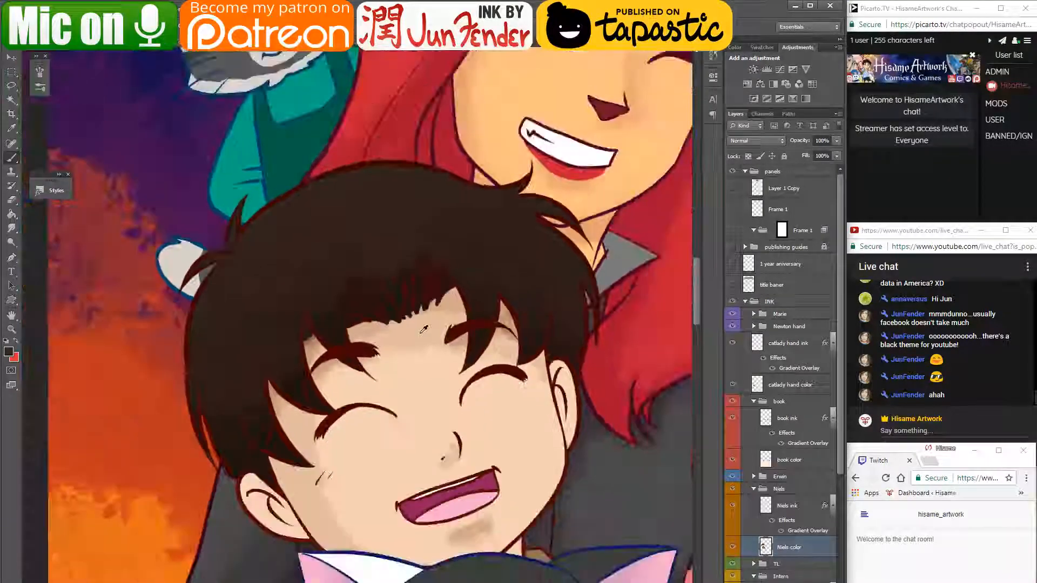
scroll(307, 328, "down", 1)
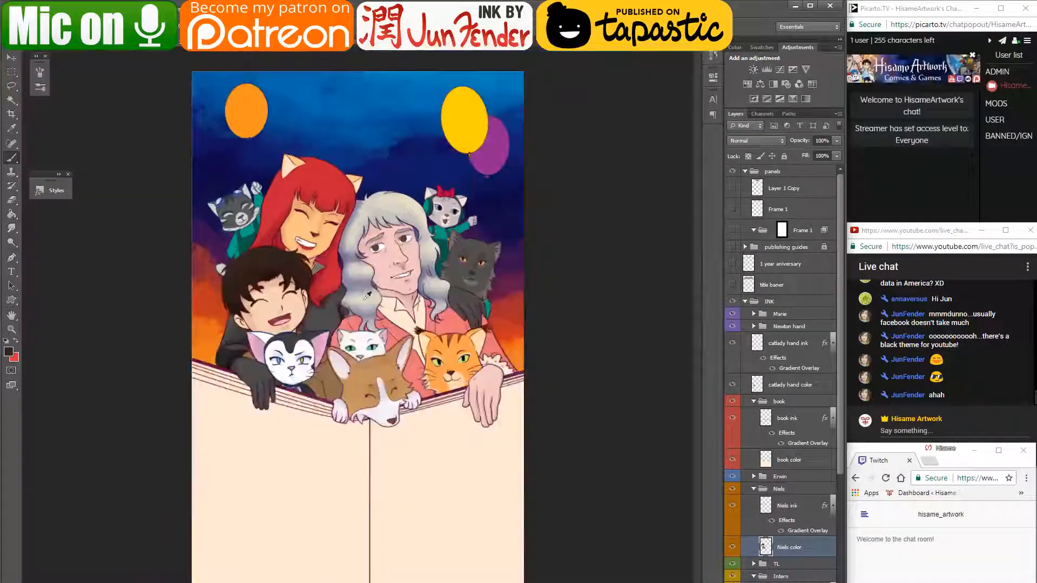
- Sample the brown hair color, reduce the brush size, and smooth the shadow edge above the middle of the fringe
scroll(307, 329, "up", 10)
scroll(366, 302, "up", 3)
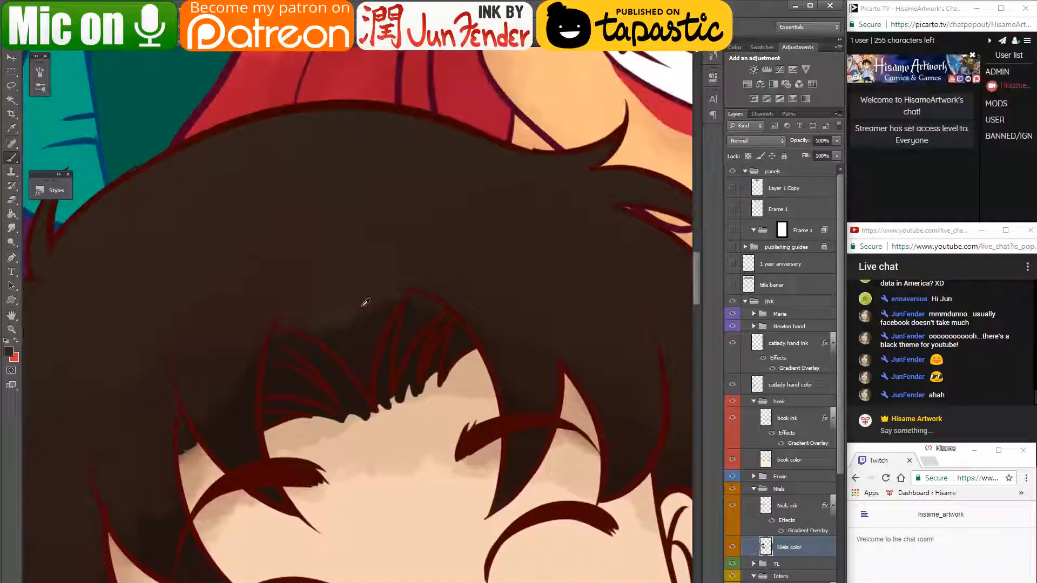
left_click(203, 187, "alt")
mouse_move(320, 304)
left_mouse_down()
mouse_move(356, 329)
mouse_move(356, 319)
left_mouse_up()
key("bracketleft")
key("bracketleft")
key("bracketleft")
key("bracketleft")
key("bracketleft")
key("bracketleft")
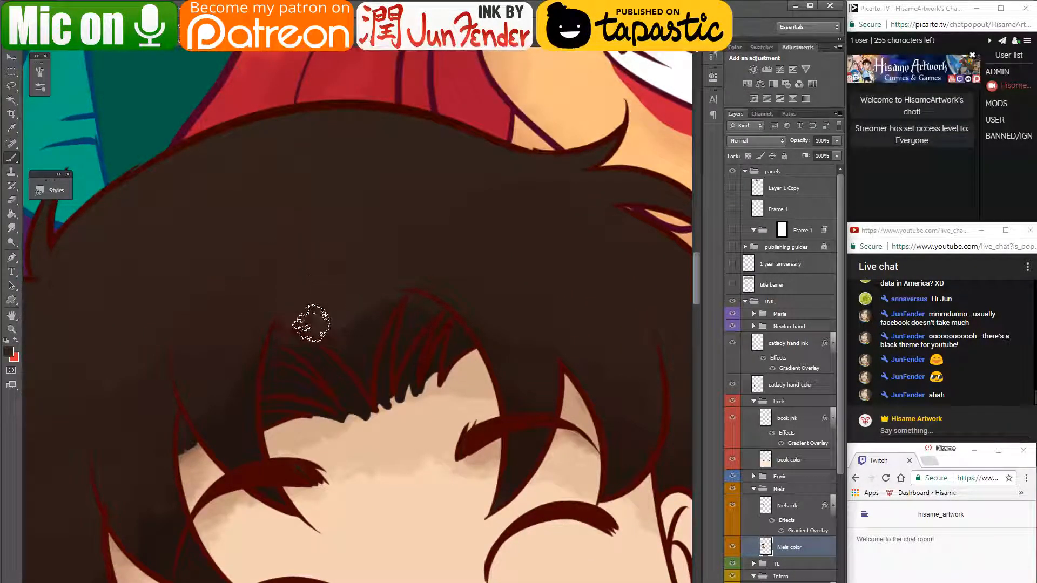
mouse_move(380, 279)
left_mouse_down()
mouse_move(349, 333)
mouse_move(370, 323)
left_mouse_up()
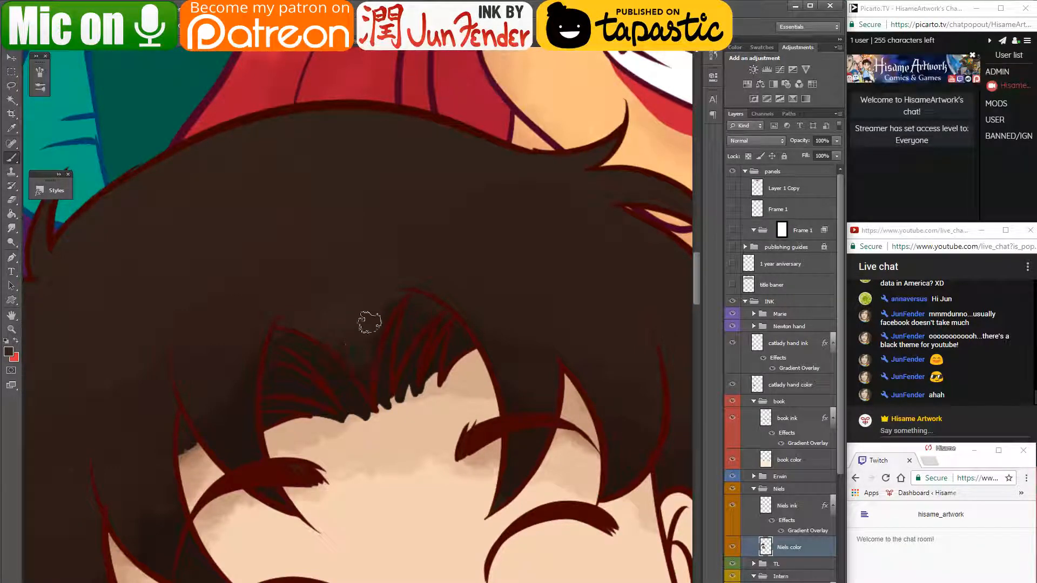
- Resample dark and lighter hair tones and refine the shadow between the two inked gaps of the fringe
left_click(357, 351, "alt")
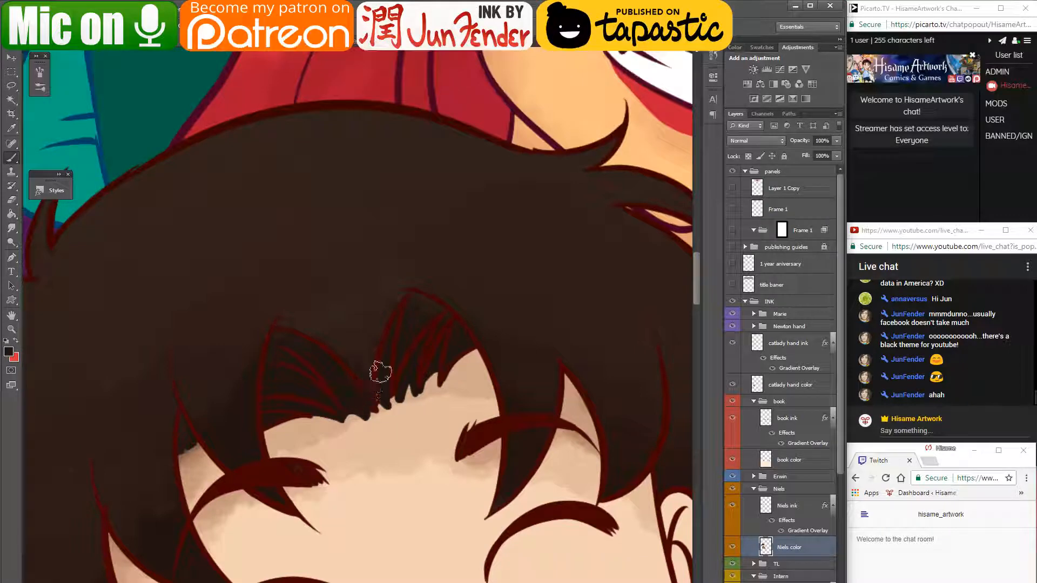
left_click(390, 294, "alt")
left_click_drag(310, 320, 362, 361)
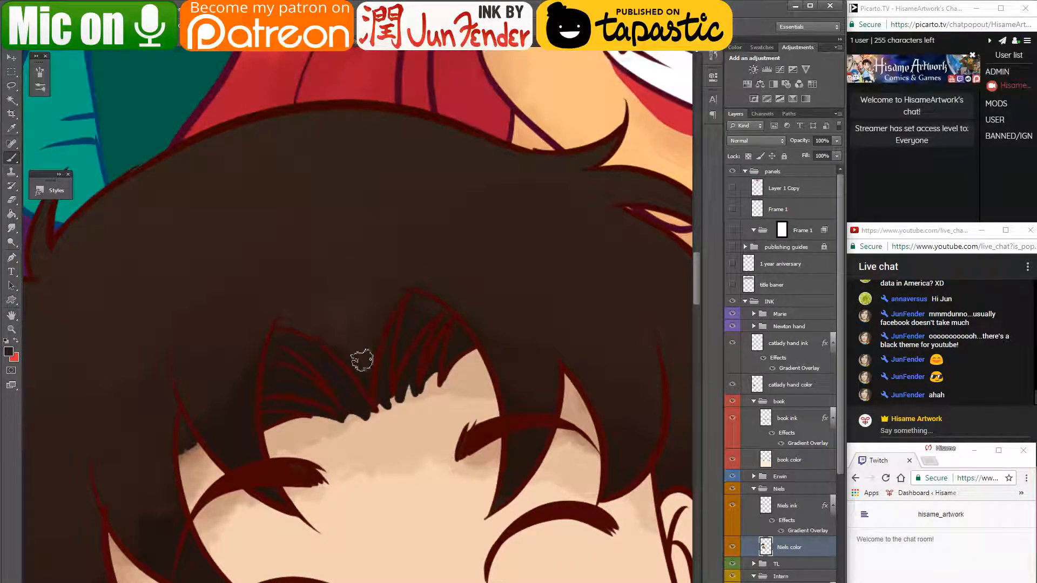
left_click_drag(400, 259, 360, 365)
- Check the live stream on the YouTube dashboard and return to the painting in Photoshop
scroll(346, 162, "down", 3)
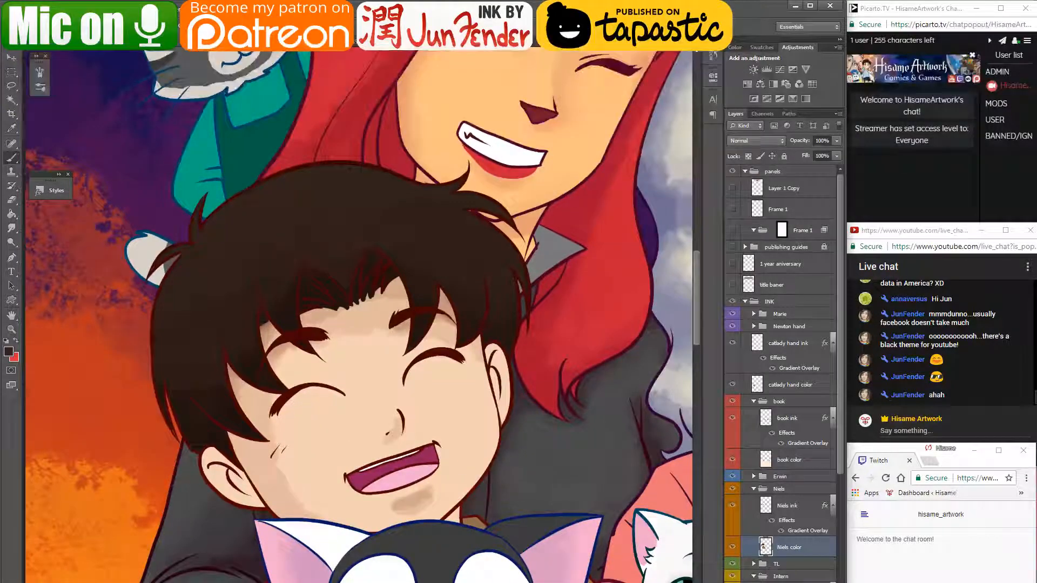
key("alt+Tab")
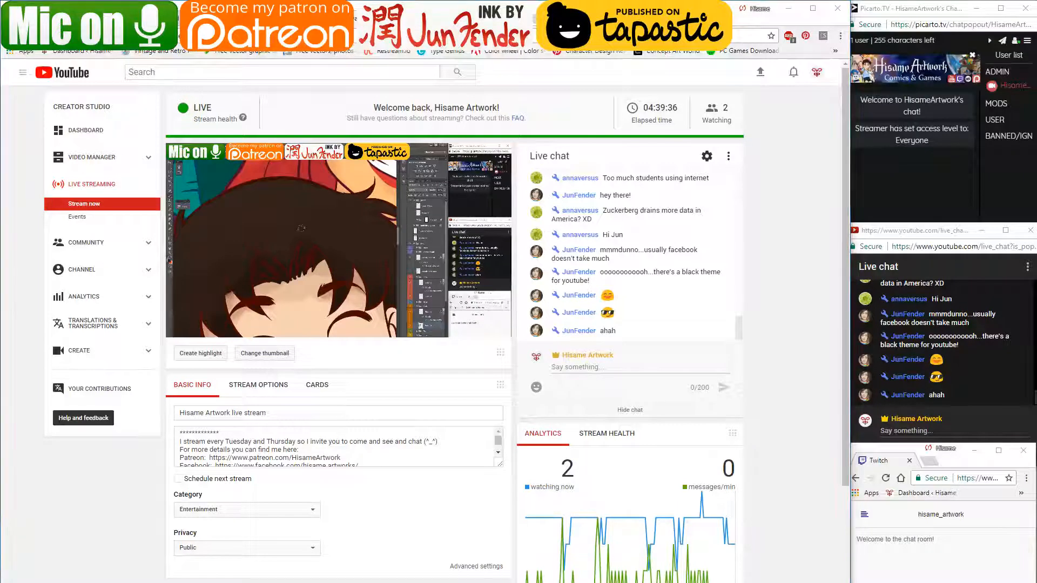
key("alt+Tab")
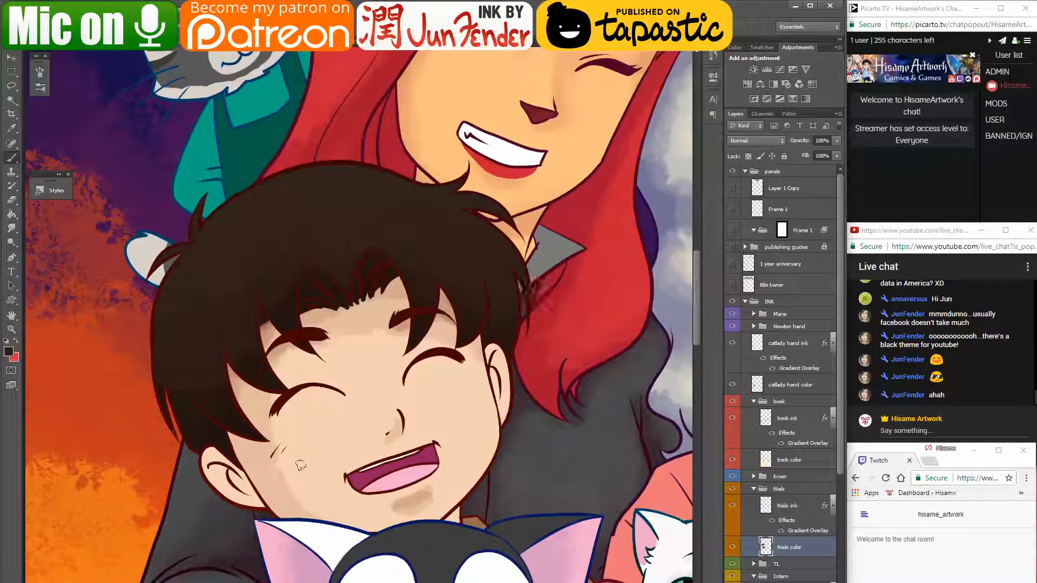
- Soften the shading on the boy's cheek, below his mouth and beside his nose with sampled skin tones
scroll(359, 519, "up", 3)
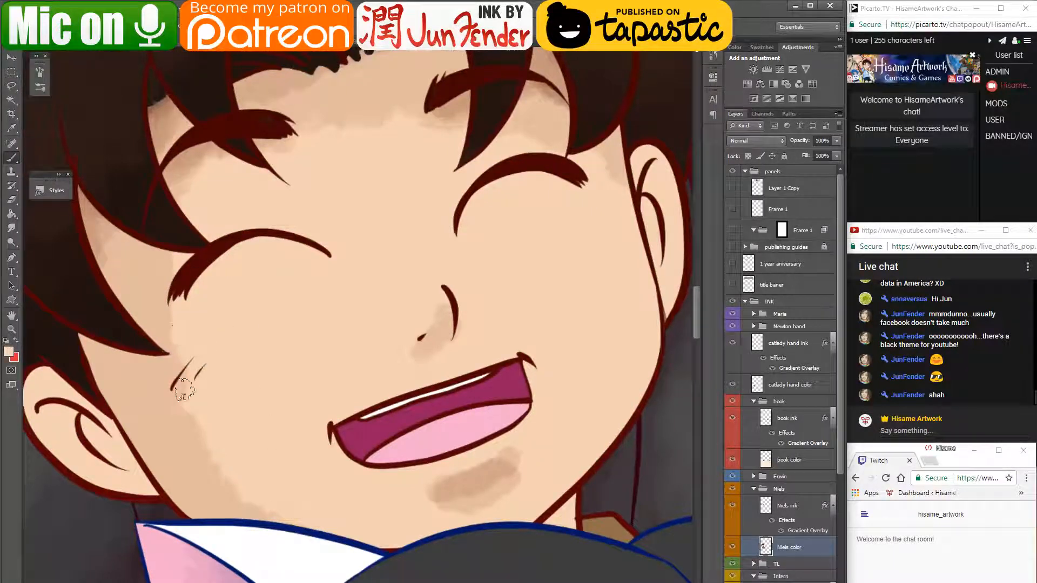
left_click_drag(186, 389, 247, 489)
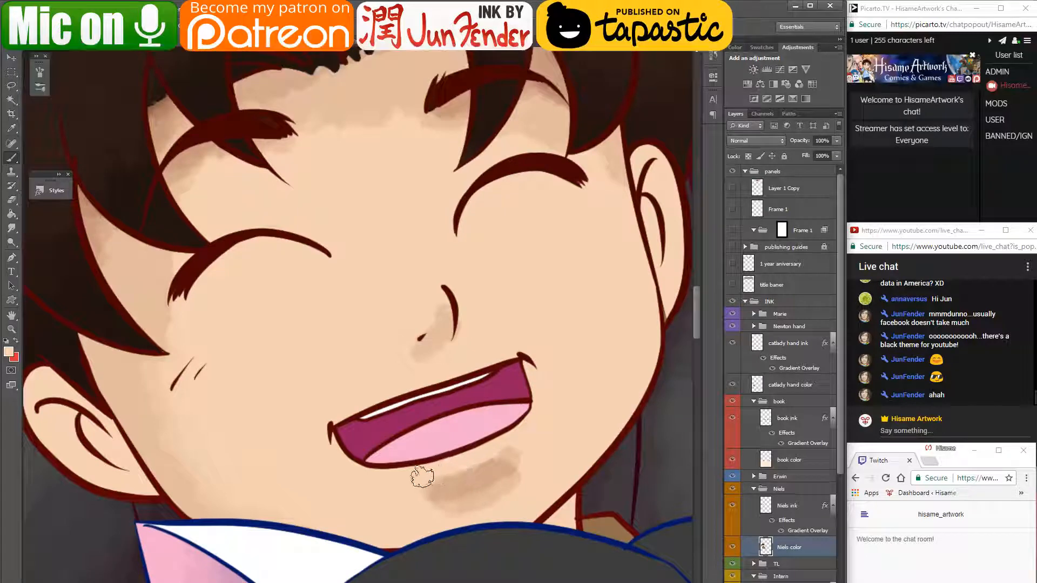
left_click(478, 482, "alt")
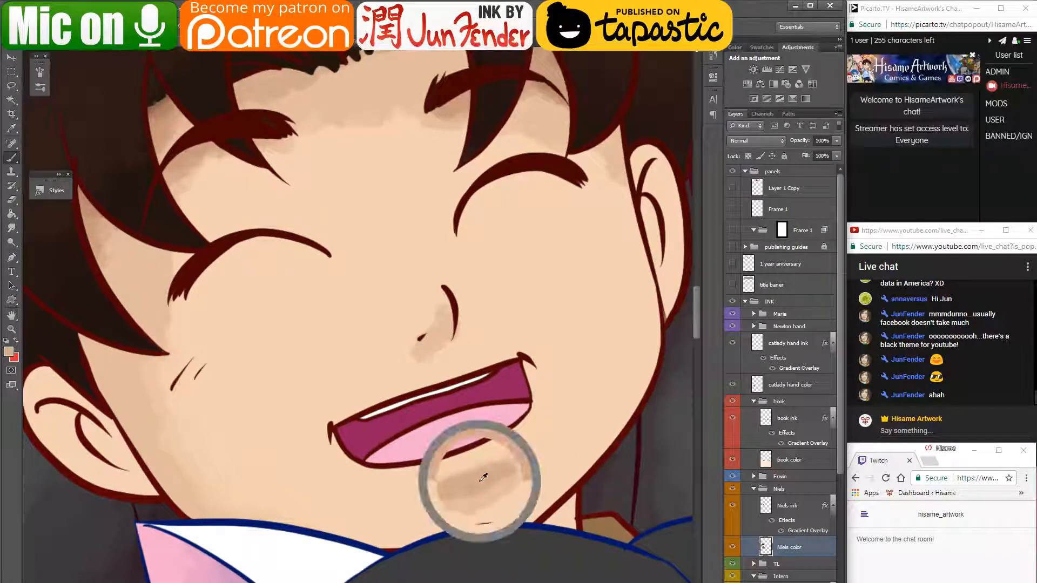
left_click_drag(458, 494, 482, 493)
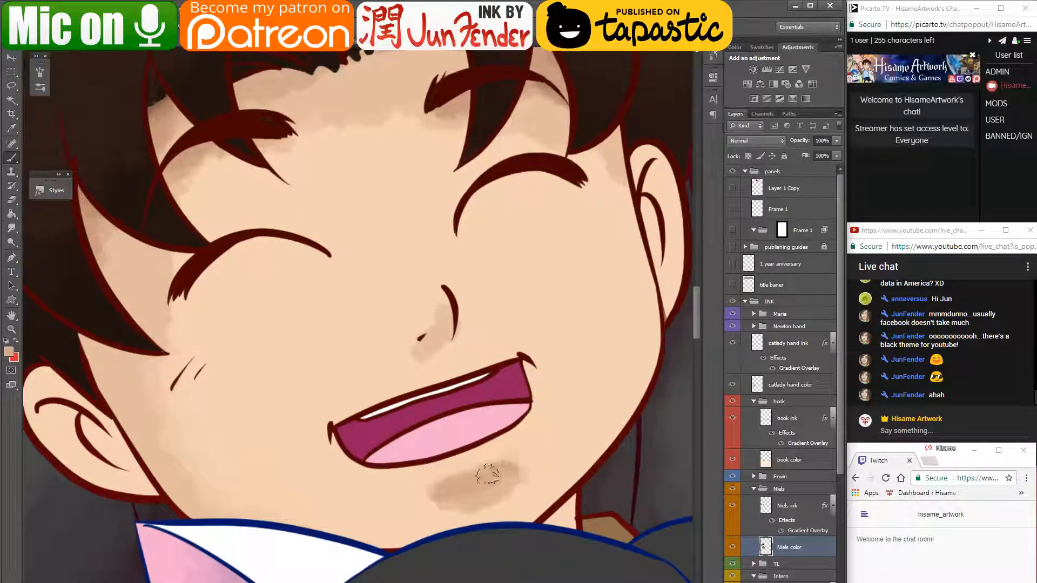
left_click(554, 432, "alt")
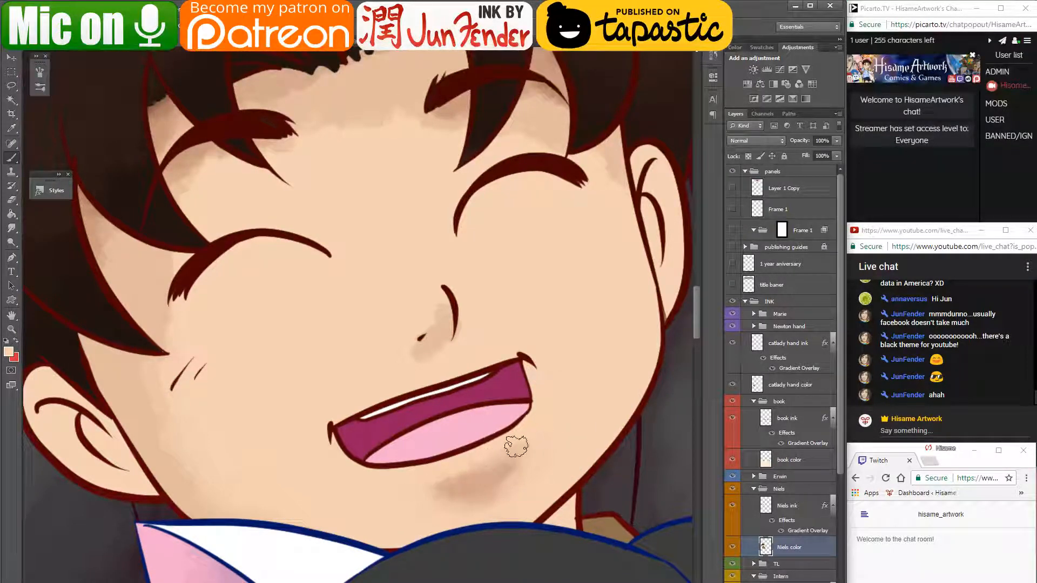
left_click(446, 323, "alt")
mouse_move(446, 330)
left_mouse_down()
mouse_move(424, 350)
mouse_move(450, 311)
mouse_move(417, 340)
mouse_move(440, 306)
left_mouse_up()
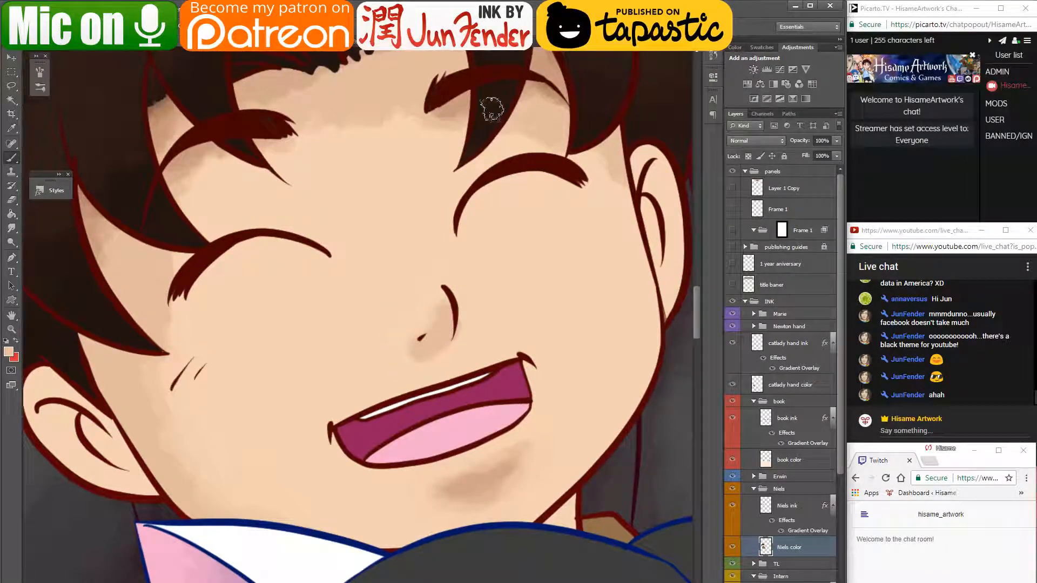
- Load the "Niels color" layer as a selection, sample a skin shadow tone, and shade the ear beside the red hair
left_click_drag(578, 352, 489, 342)
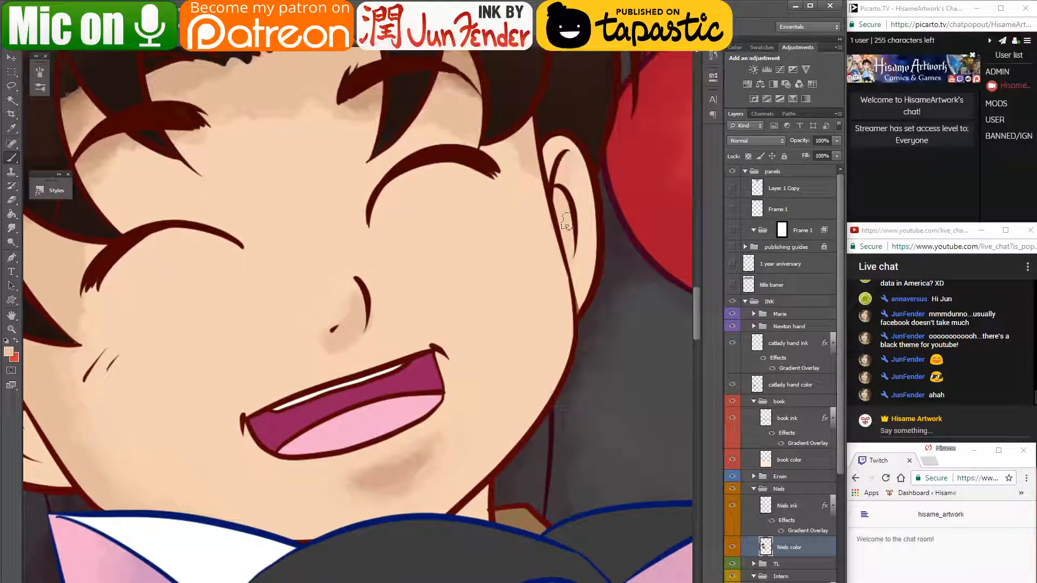
left_click(763, 548, "ctrl")
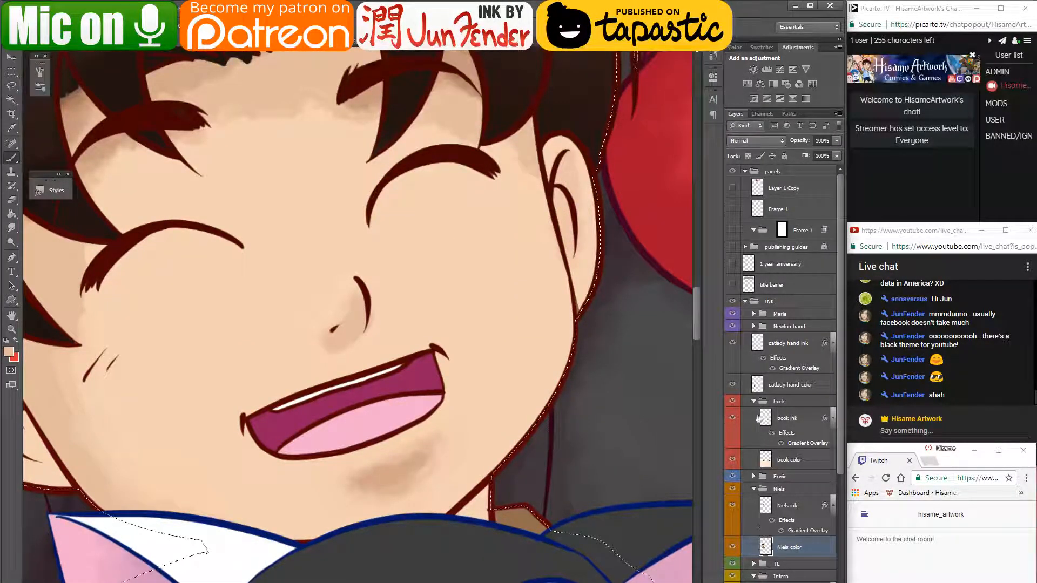
left_click(74, 98, "alt")
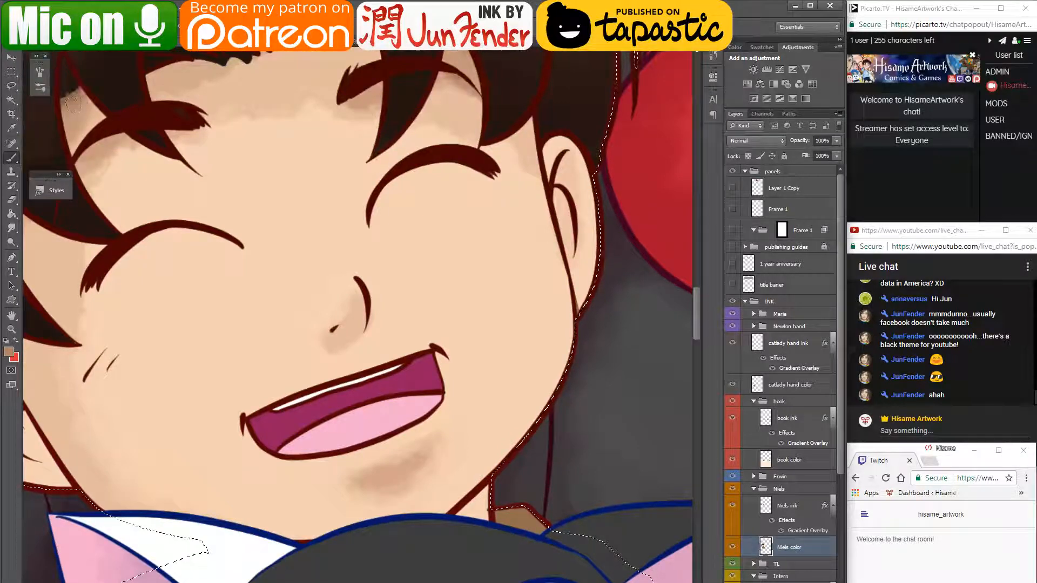
key("]")
key("]")
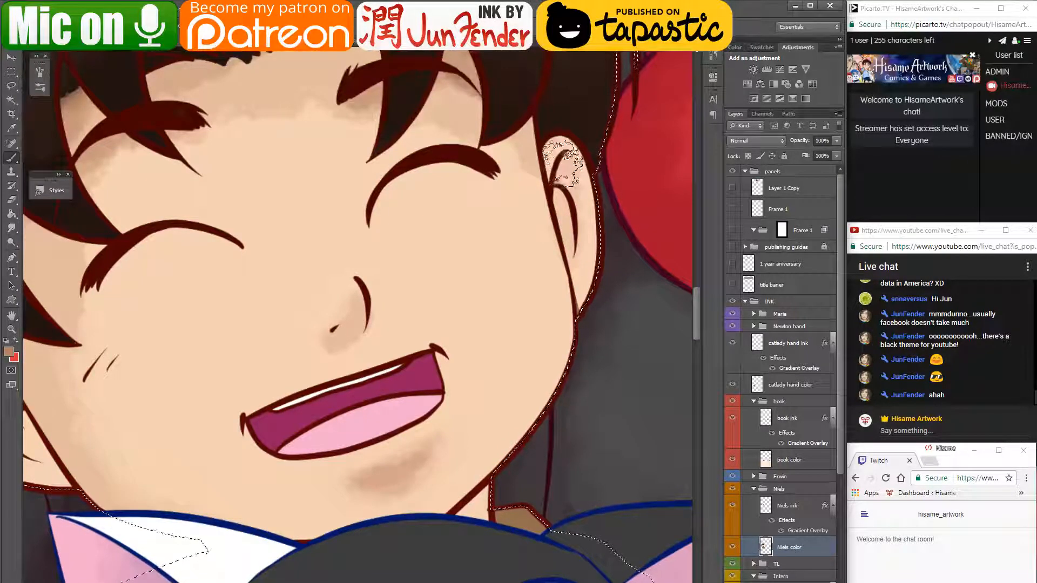
mouse_move(562, 164)
left_mouse_down()
mouse_move(577, 256)
mouse_move(569, 186)
mouse_move(555, 165)
mouse_move(570, 163)
mouse_move(579, 275)
mouse_move(576, 216)
left_mouse_up()
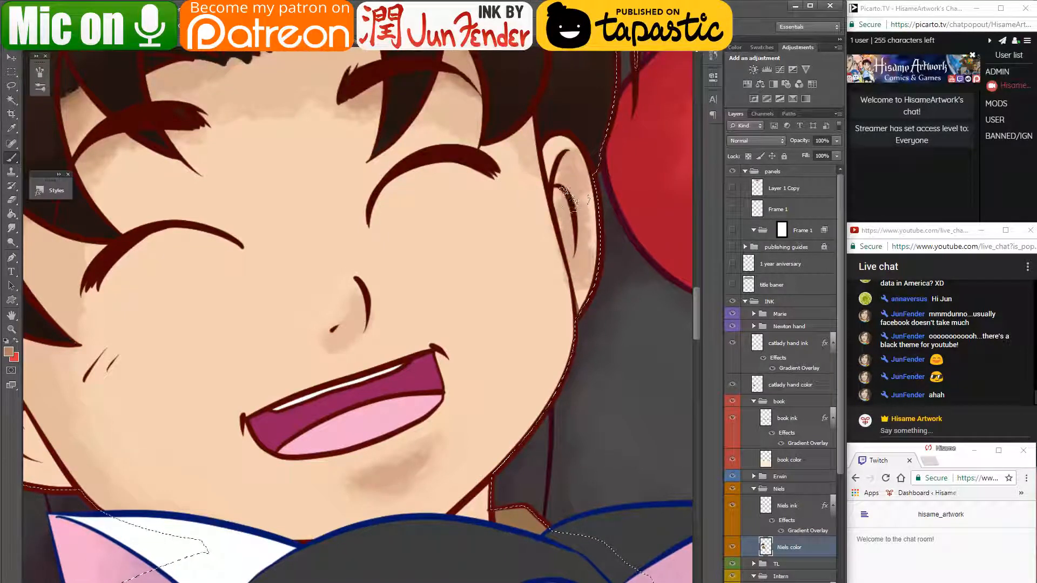
key("ctrl+z")
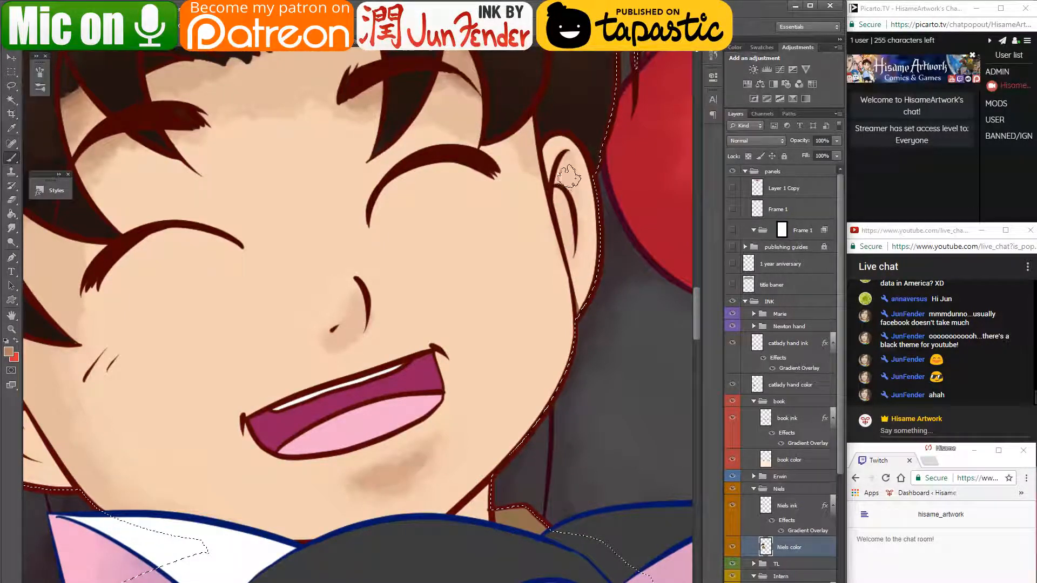
mouse_move(568, 172)
left_mouse_down()
mouse_move(583, 273)
mouse_move(570, 180)
left_mouse_up()
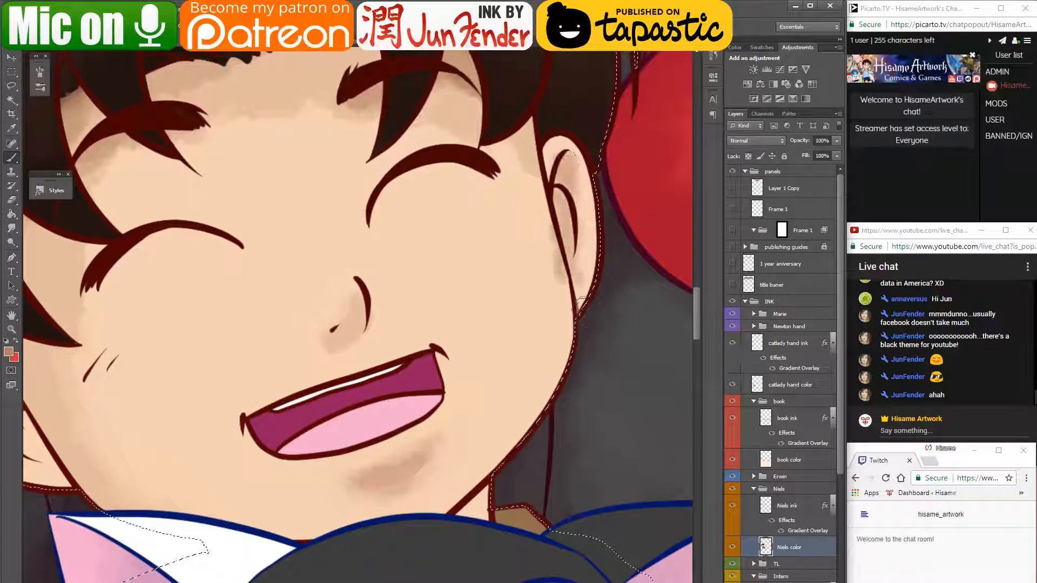
- Sample the base and shadow skin tones, clean the shading off the adjoining cheek, and blend the shadow inside the ear
left_click(546, 226, "alt")
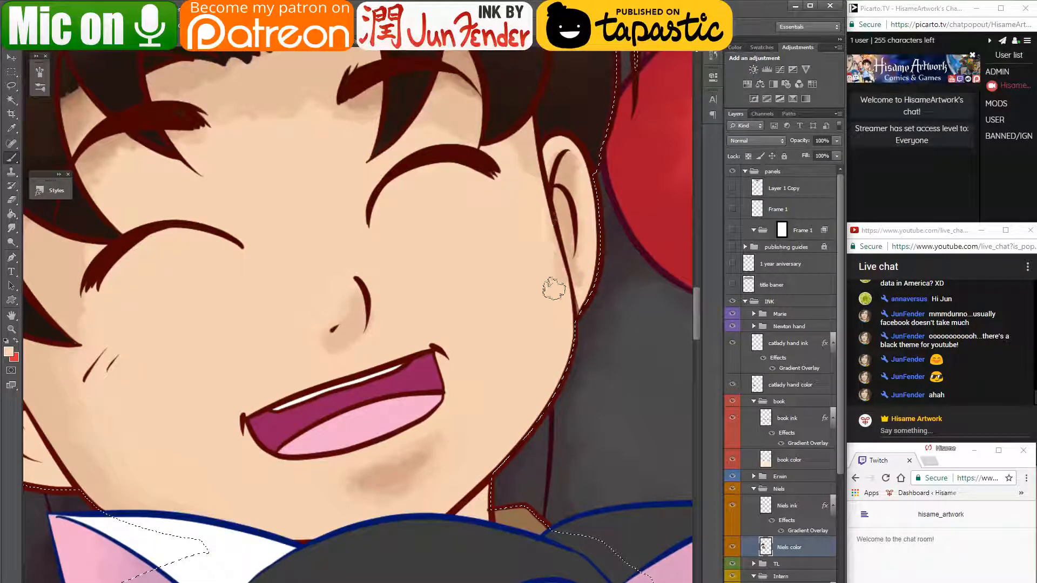
left_click(556, 231, "alt")
left_click_drag(576, 283, 569, 180)
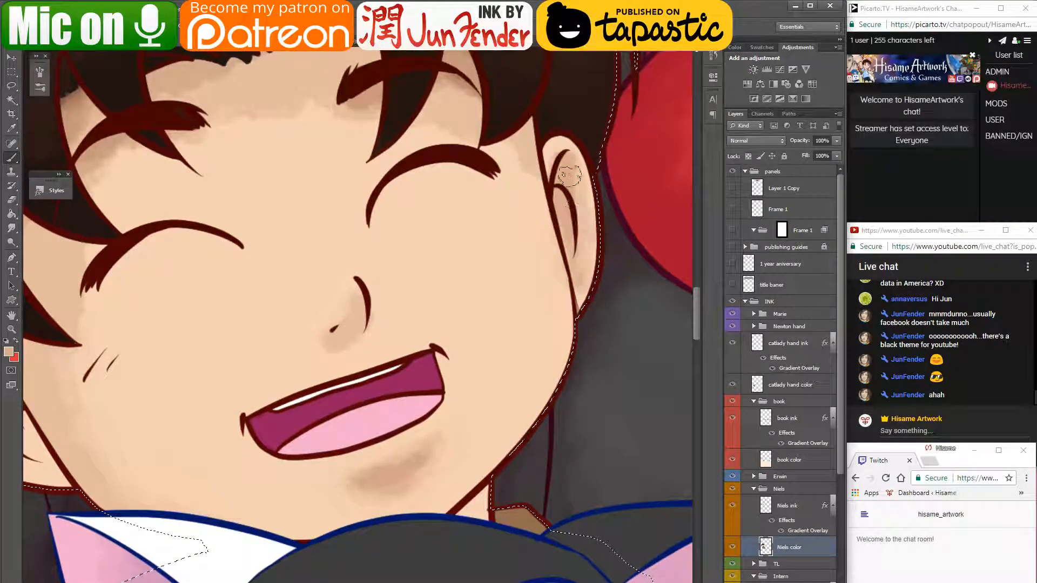
left_click(570, 169, "alt")
- Shade the inside of the boy's other ear and blend the edges with sampled lighter skin tones
left_click_drag(108, 387, 395, 349)
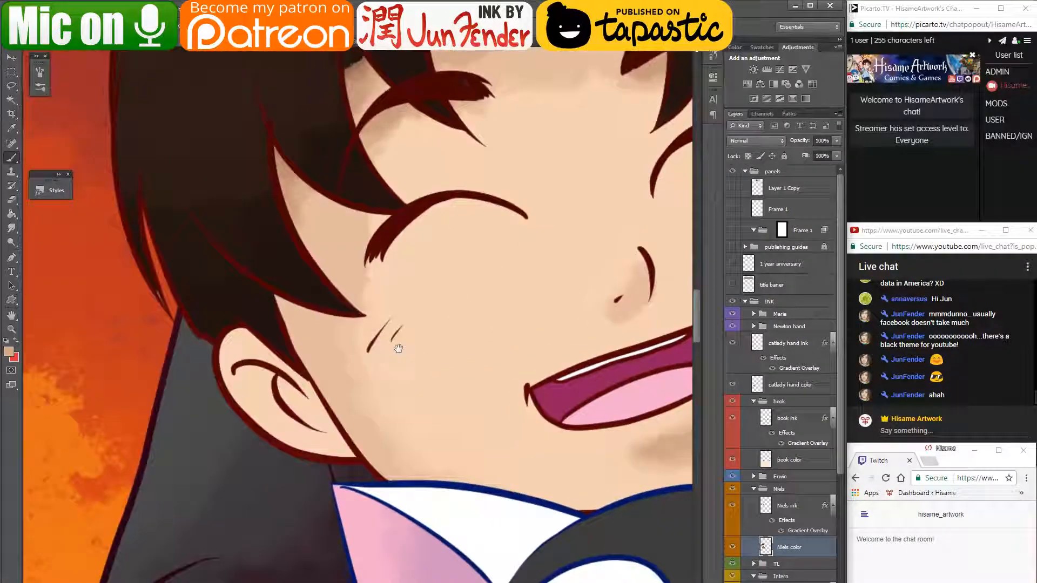
mouse_move(235, 376)
left_mouse_down()
mouse_move(292, 428)
mouse_move(250, 385)
mouse_move(315, 432)
left_mouse_up()
mouse_move(257, 383)
left_mouse_down()
mouse_move(300, 420)
mouse_move(243, 380)
mouse_move(280, 417)
left_mouse_up()
left_click(238, 354, "alt")
mouse_move(233, 354)
left_mouse_down()
mouse_move(243, 408)
mouse_move(339, 459)
left_mouse_up()
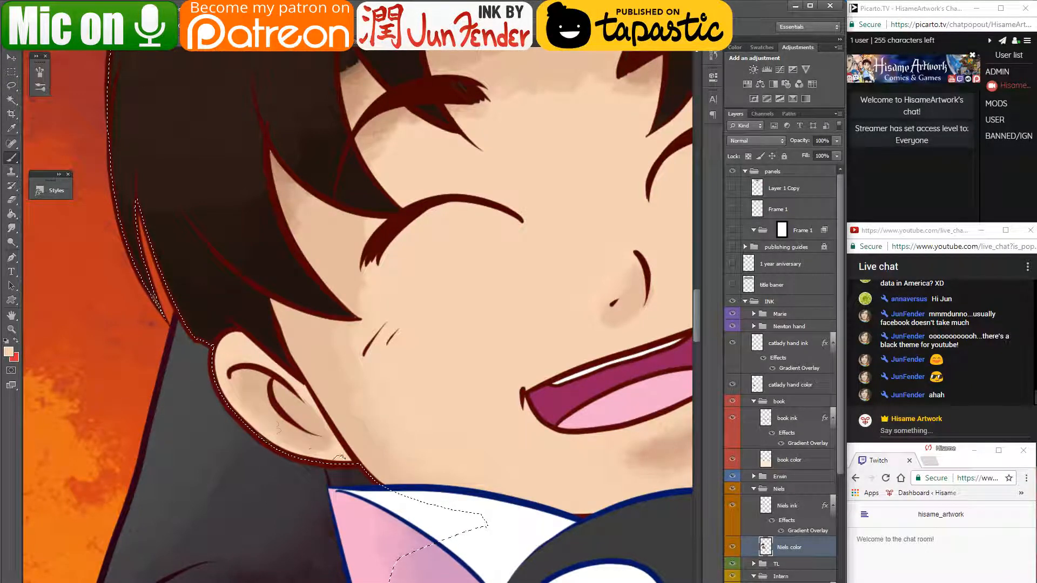
left_click(257, 387, "alt")
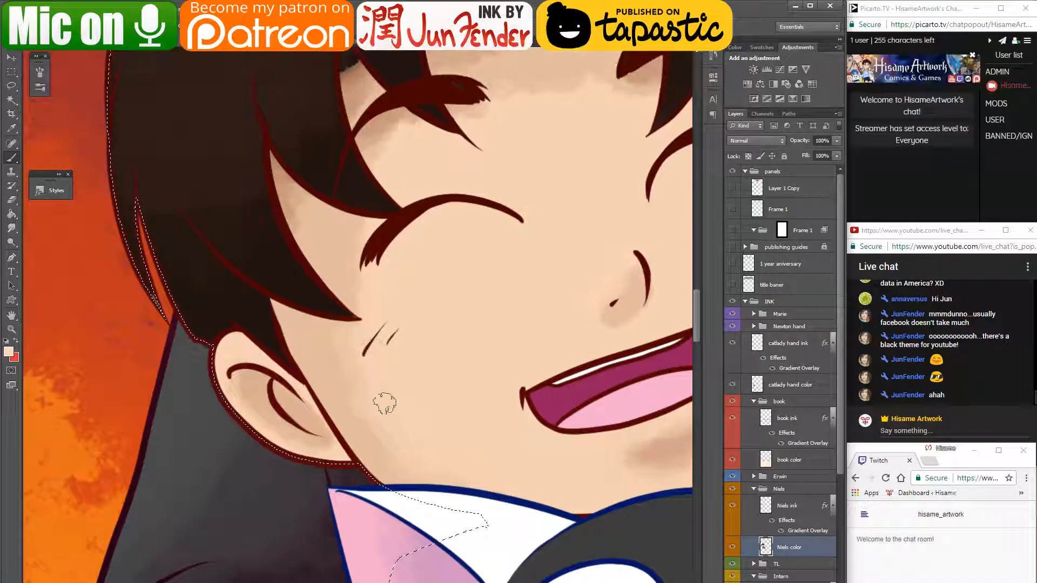
scroll(351, 285, "down", 5)
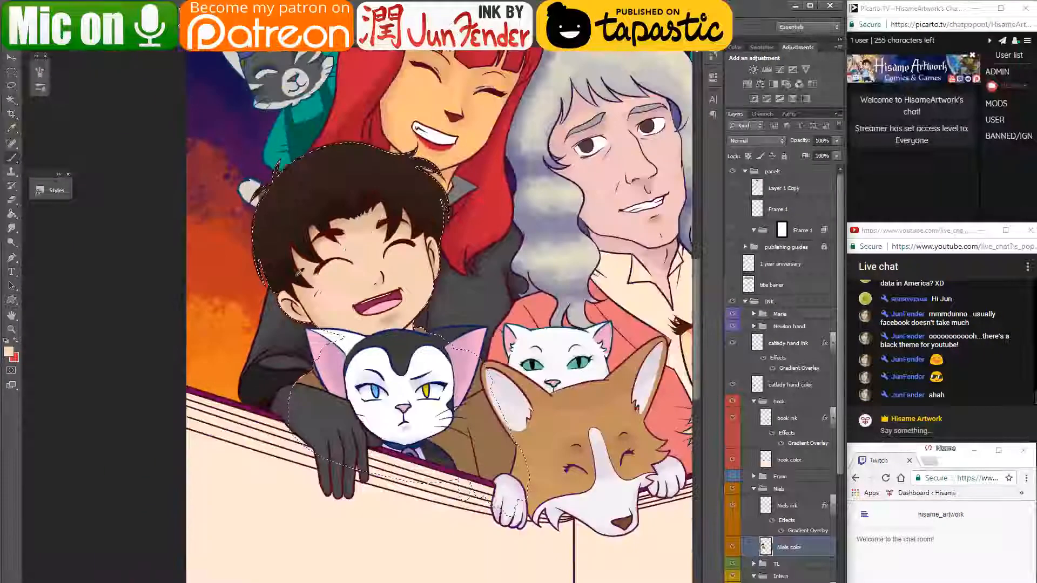
- Clear the active selection and review the whole illustration, from the balloons in the sky to the blank book pages
left_click_drag(484, 378, 320, 453)
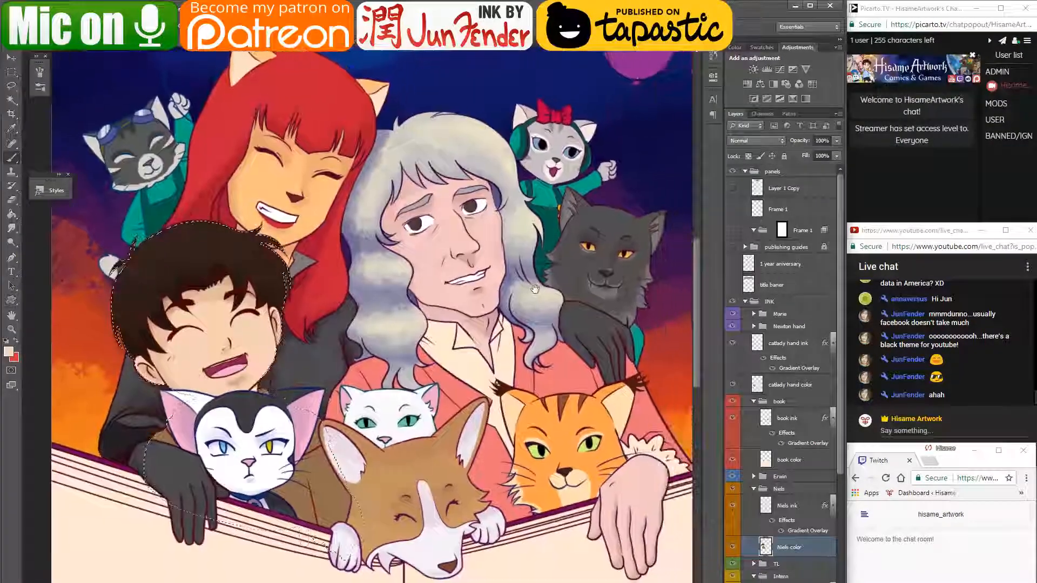
key("ctrl+d")
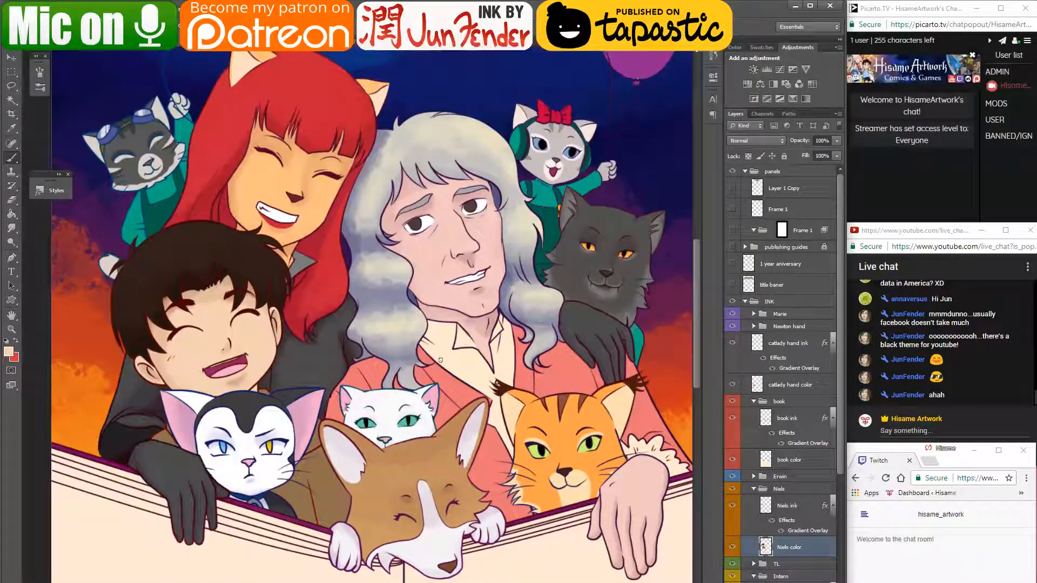
scroll(436, 346, "down", 3)
scroll(565, 150, "up", 1)
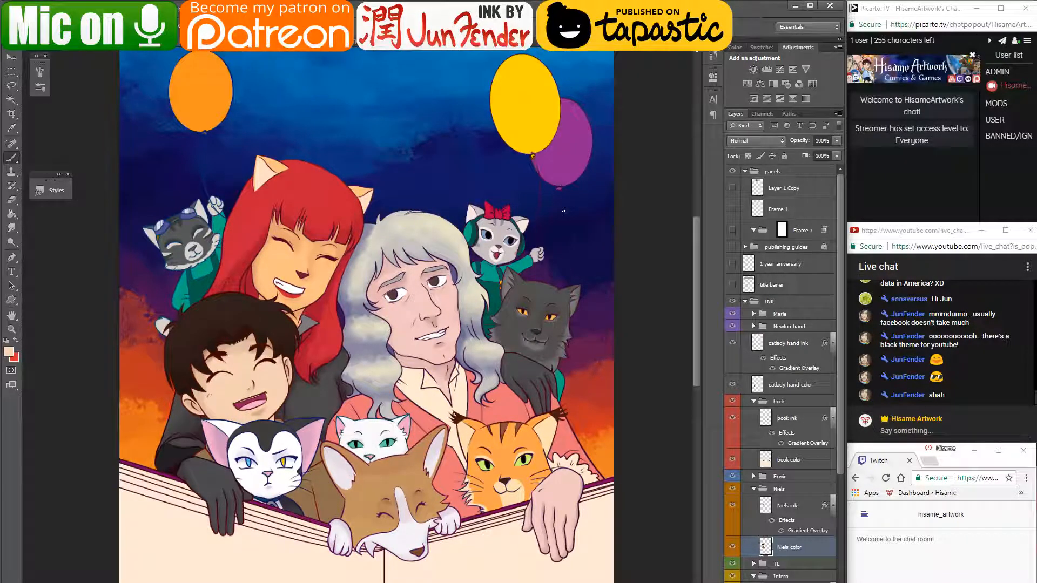
left_click_drag(459, 344, 479, 150)
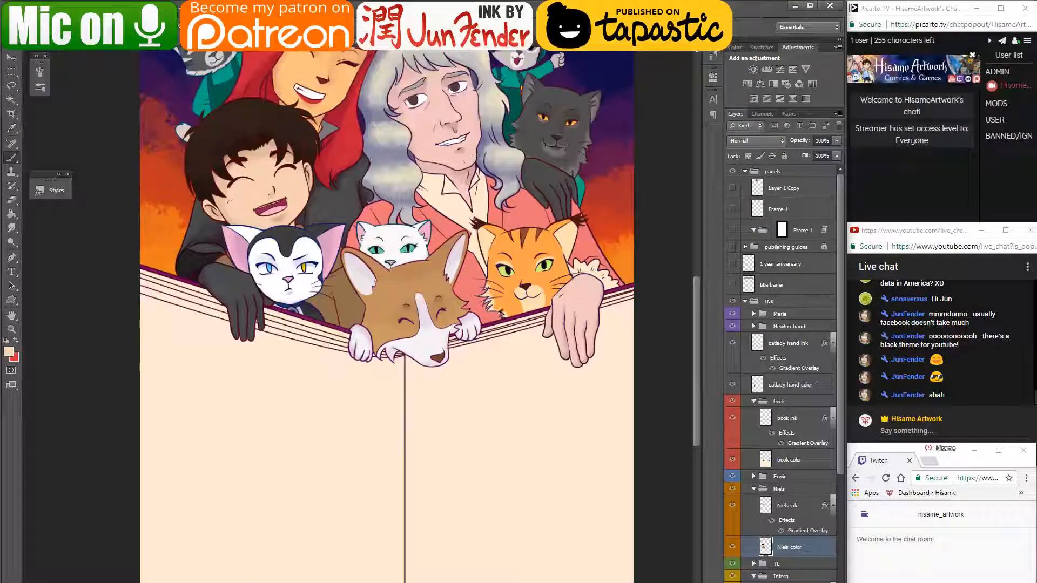
scroll(493, 333, "down", 1)
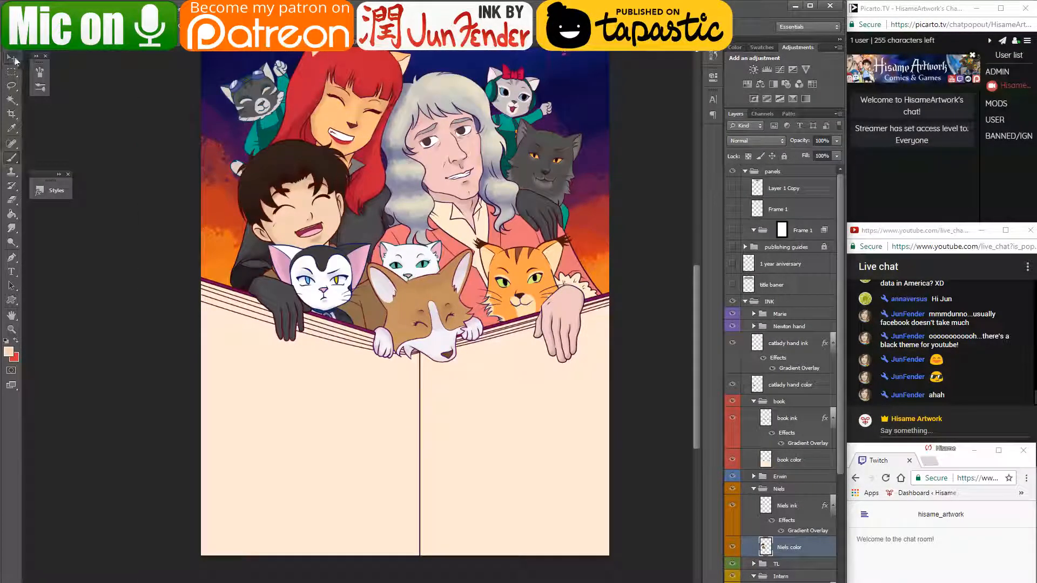
left_click_drag(486, 184, 491, 230)
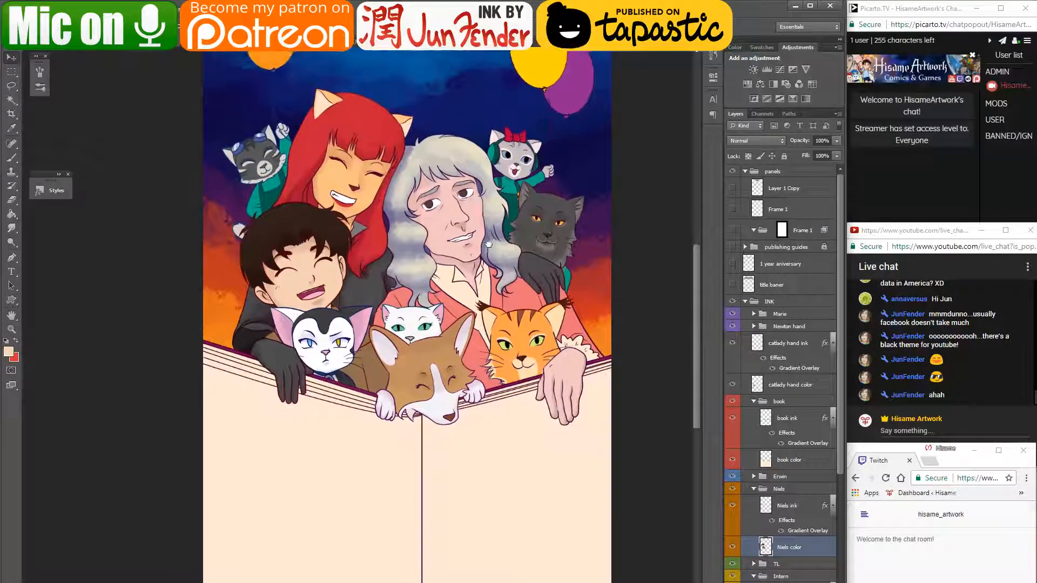
scroll(488, 227, "down", 2)
scroll(481, 214, "down", 1)
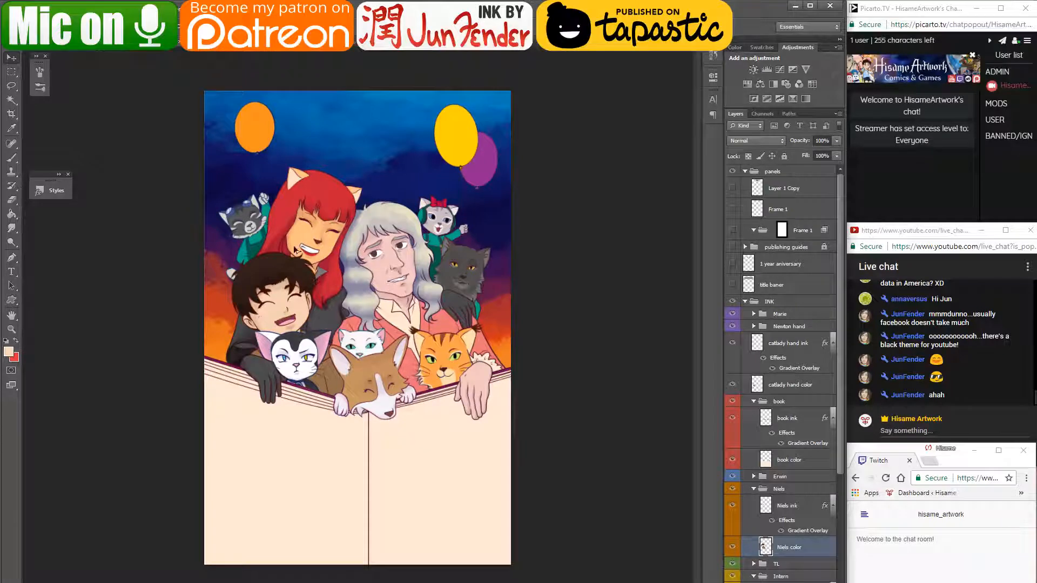
scroll(295, 249, "up", 1)
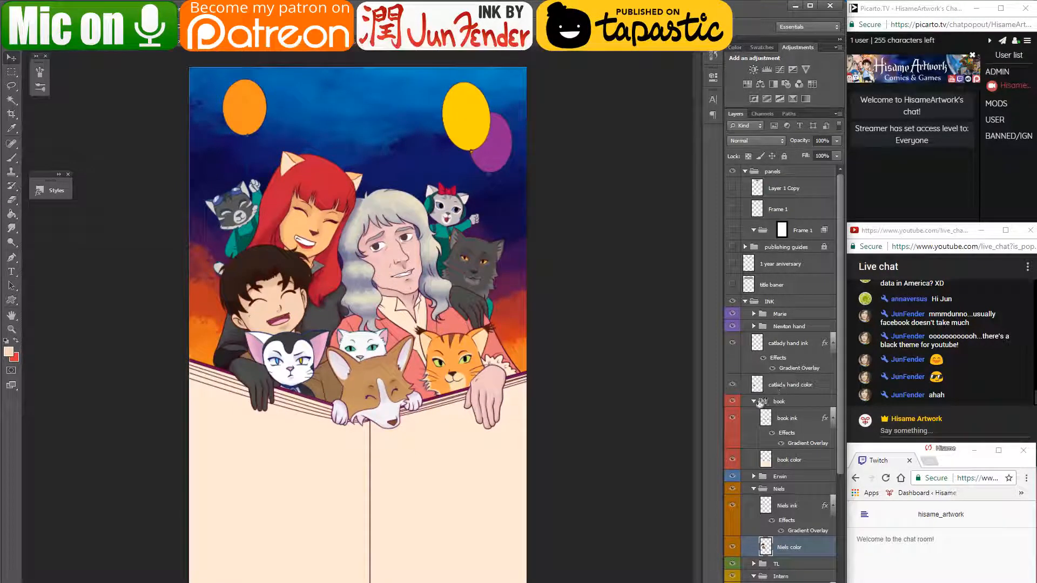
- Collapse the "book", "Niels" and "Intern" layer groups and leave no layer selected
left_click(753, 401)
left_click(754, 427)
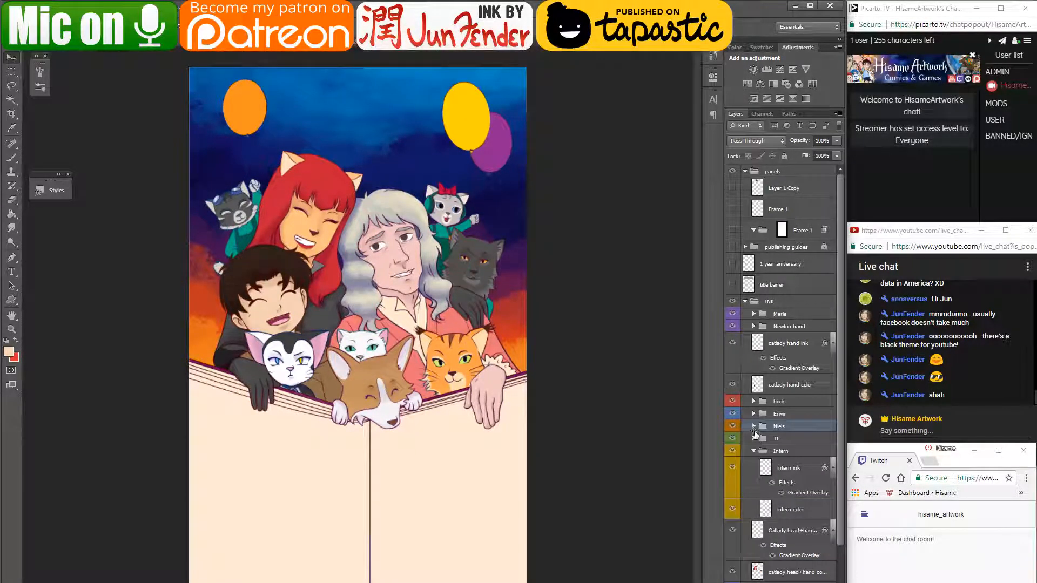
left_click(755, 451)
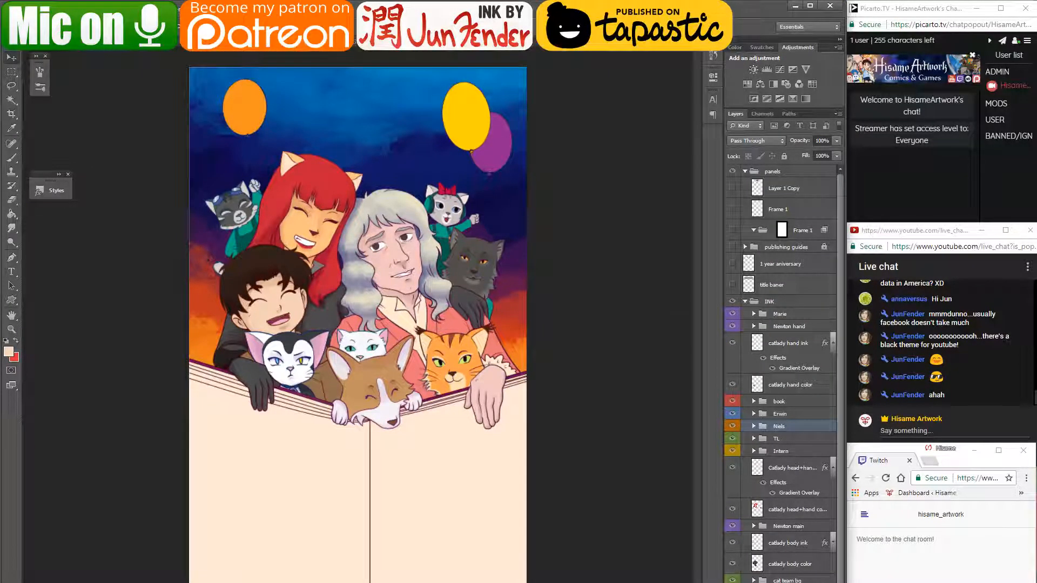
left_click(605, 274)
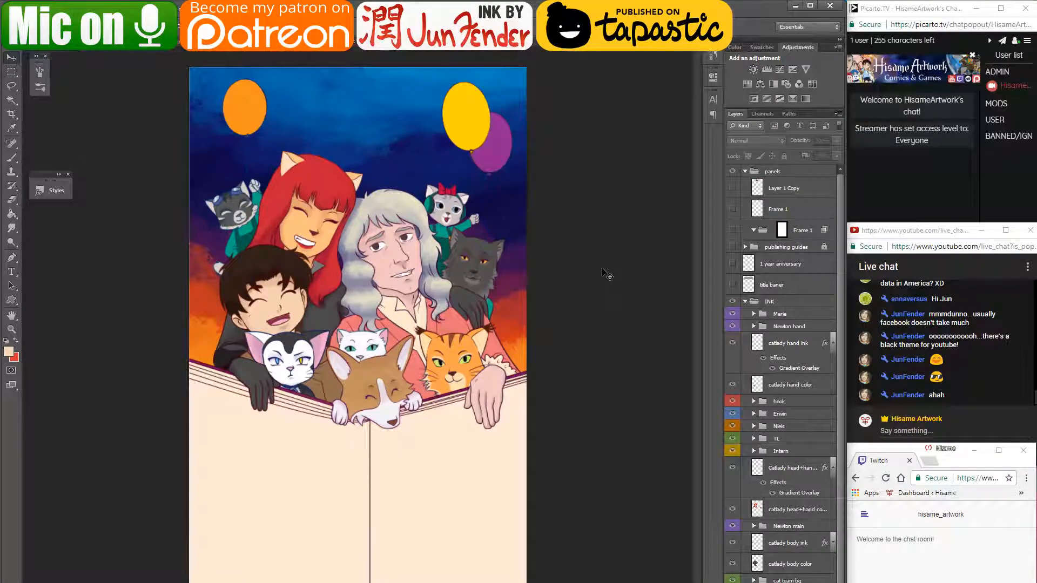
- Send "Thanks for watching and sorry for all the crashes" in the YouTube live chat, correcting the misspelled "teh"
left_click(944, 431)
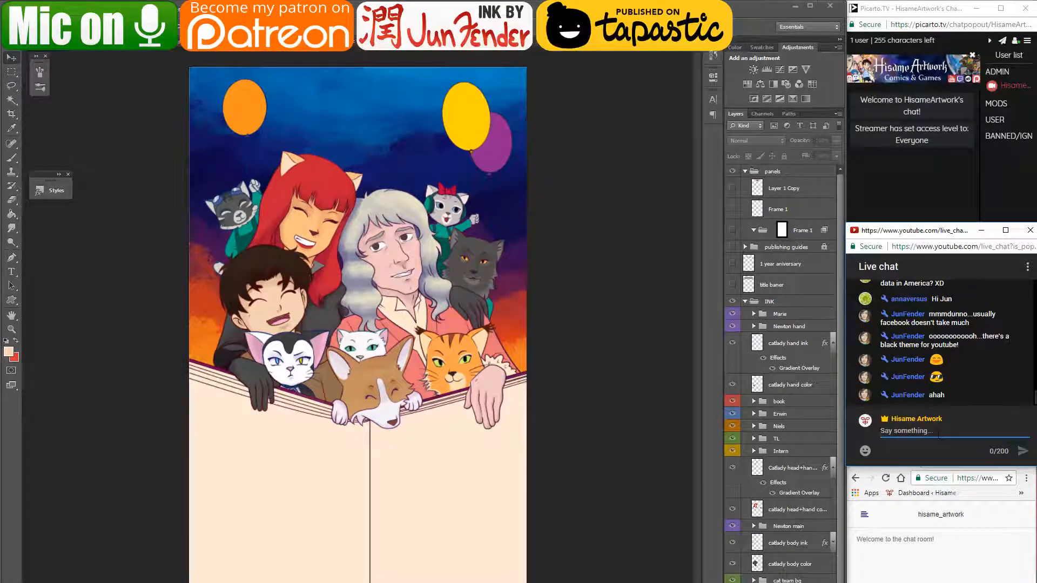
type("Thanks for watching and sorry for ")
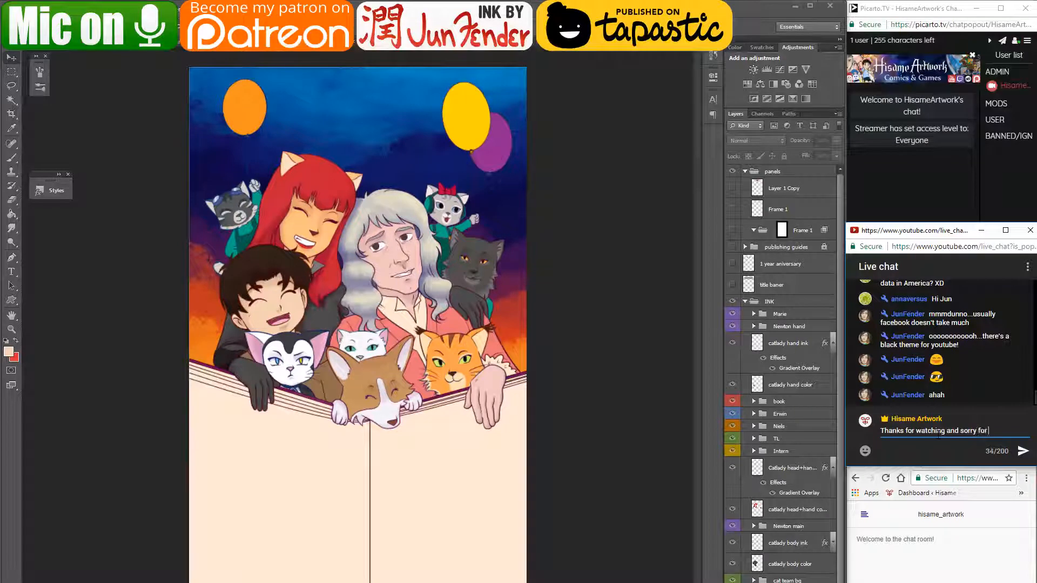
type("all teh crashes")
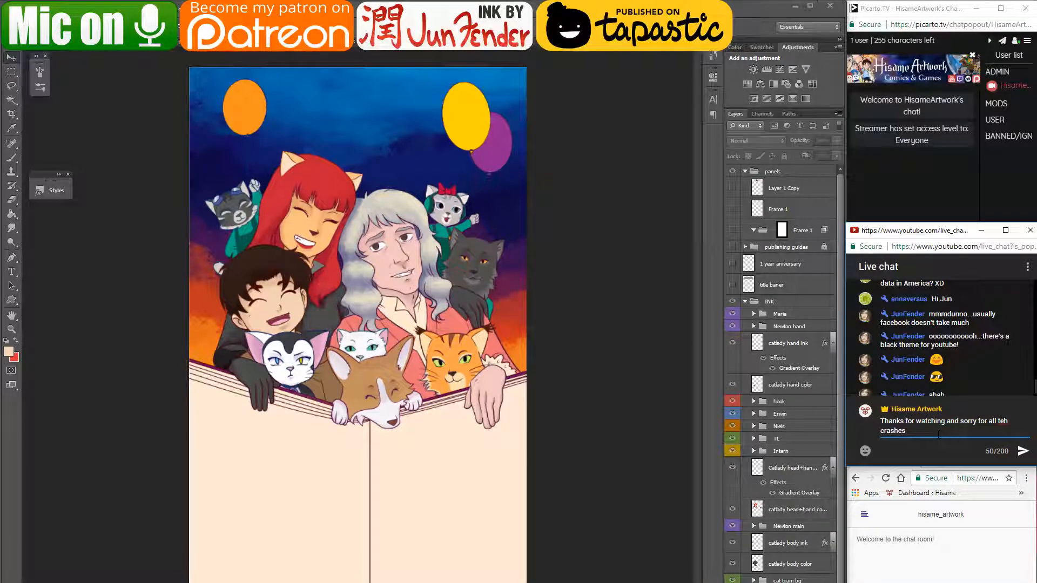
right_click(1006, 426)
left_click(935, 432)
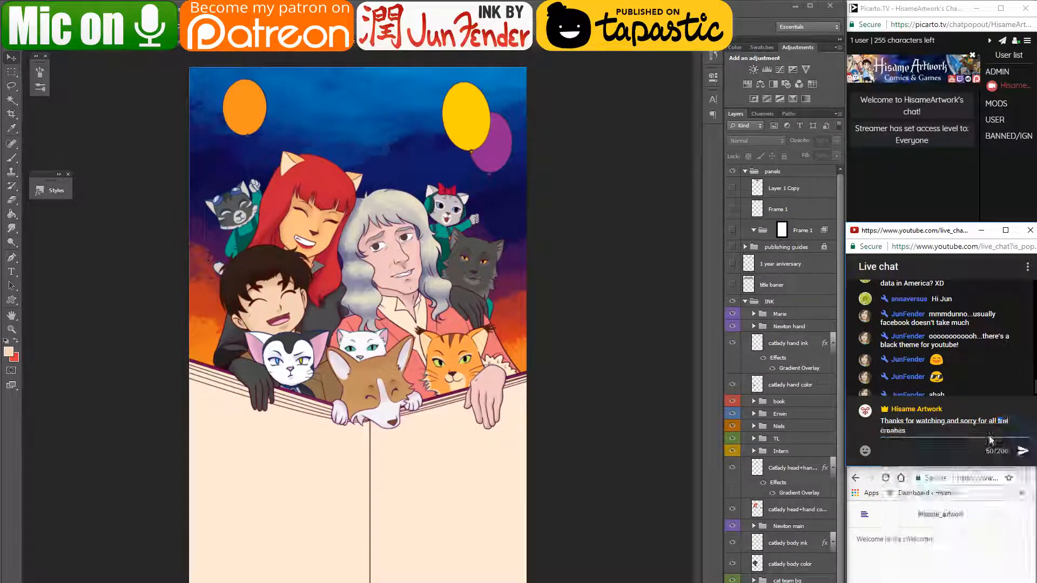
key("Return")
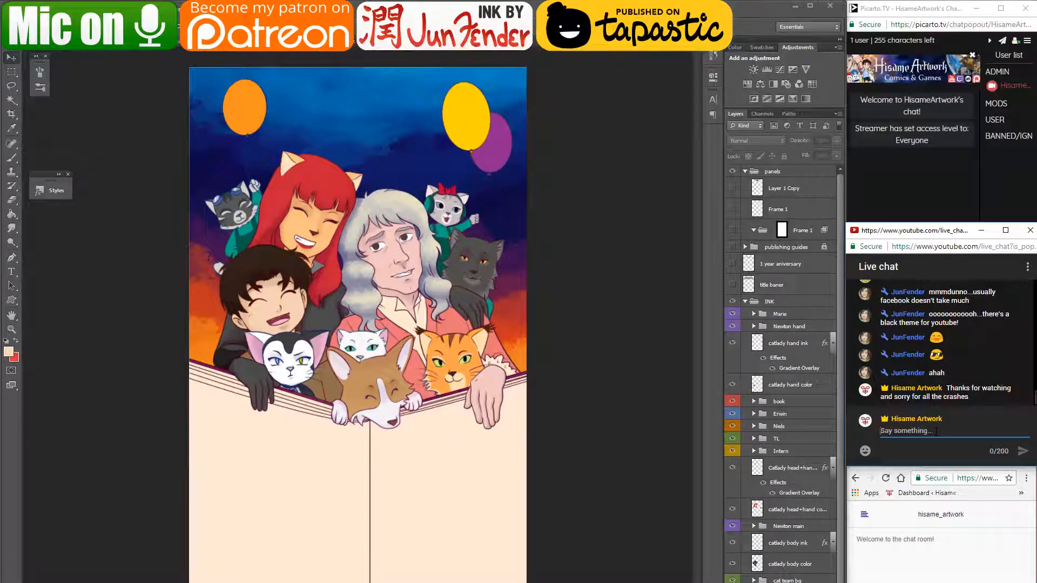
type("sin")
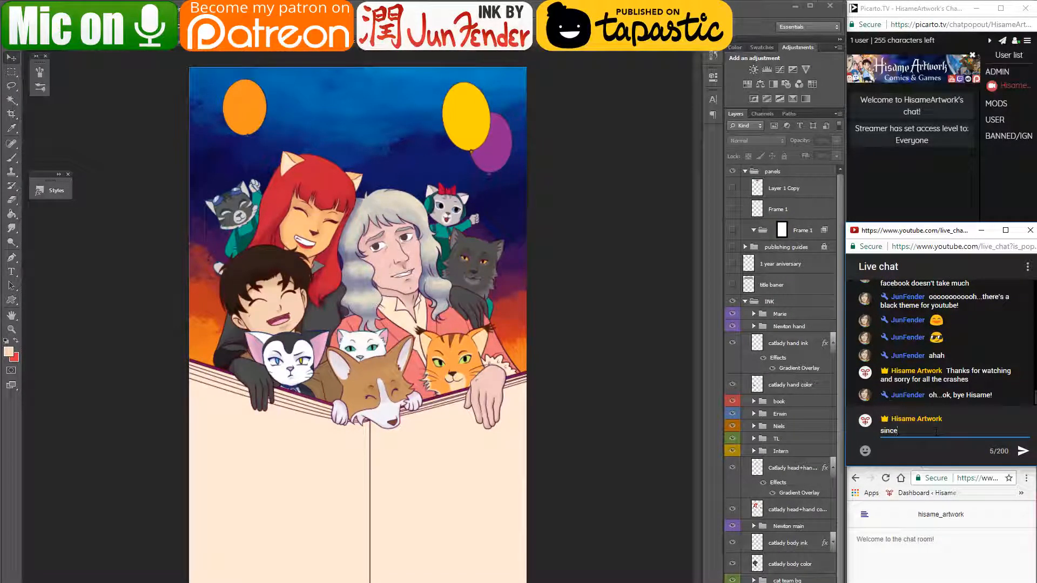
type("ce")
key("BackSpace")
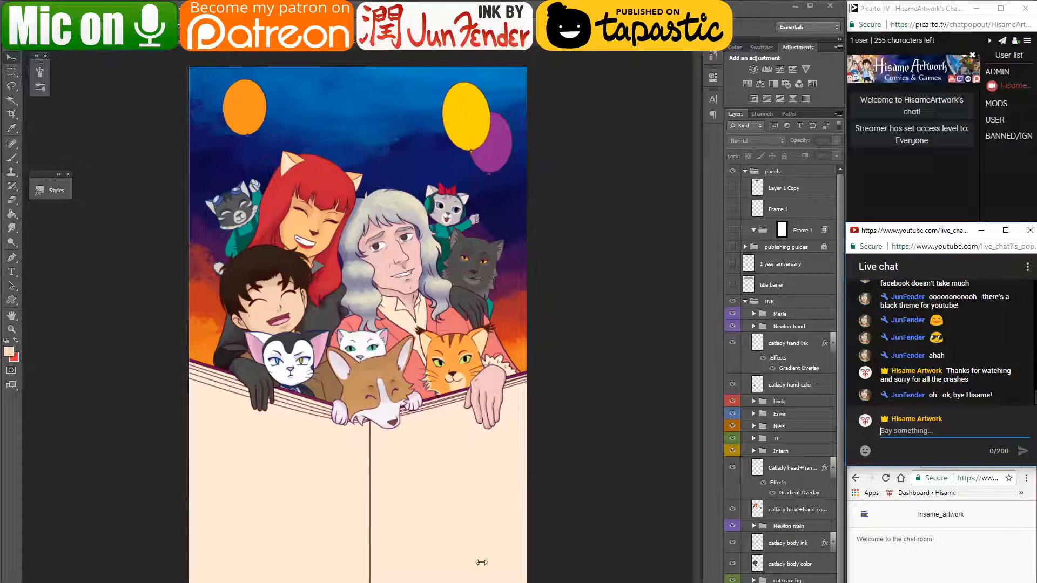
- Switch to the YouTube Creator Studio live streaming page in the browser
key("alt+Tab")
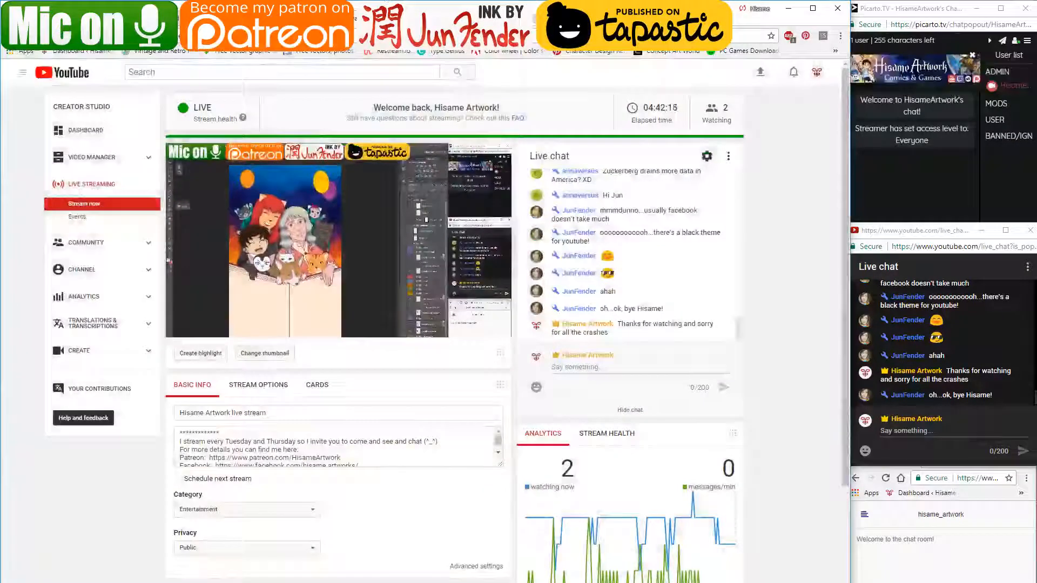